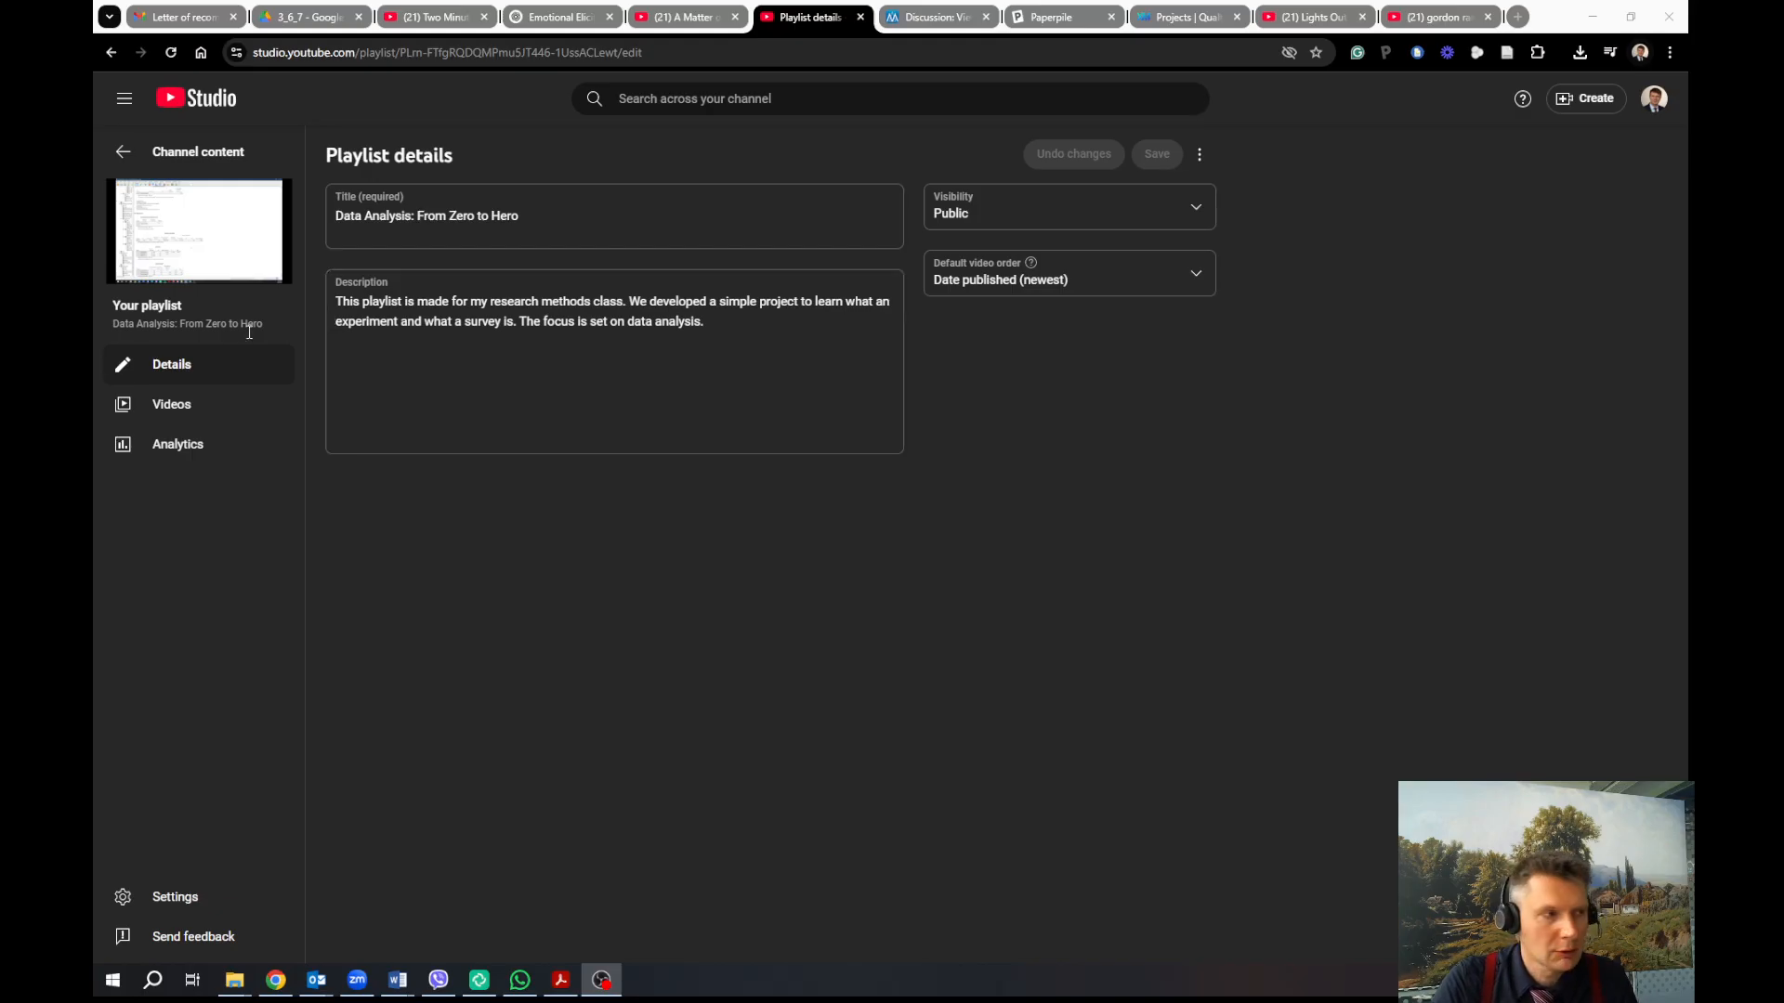
List the ten videos in the 'Data Analysis: From Zero to Hero' playlist and scroll through them
{"action": "left_click", "coordinate": [188, 409]}
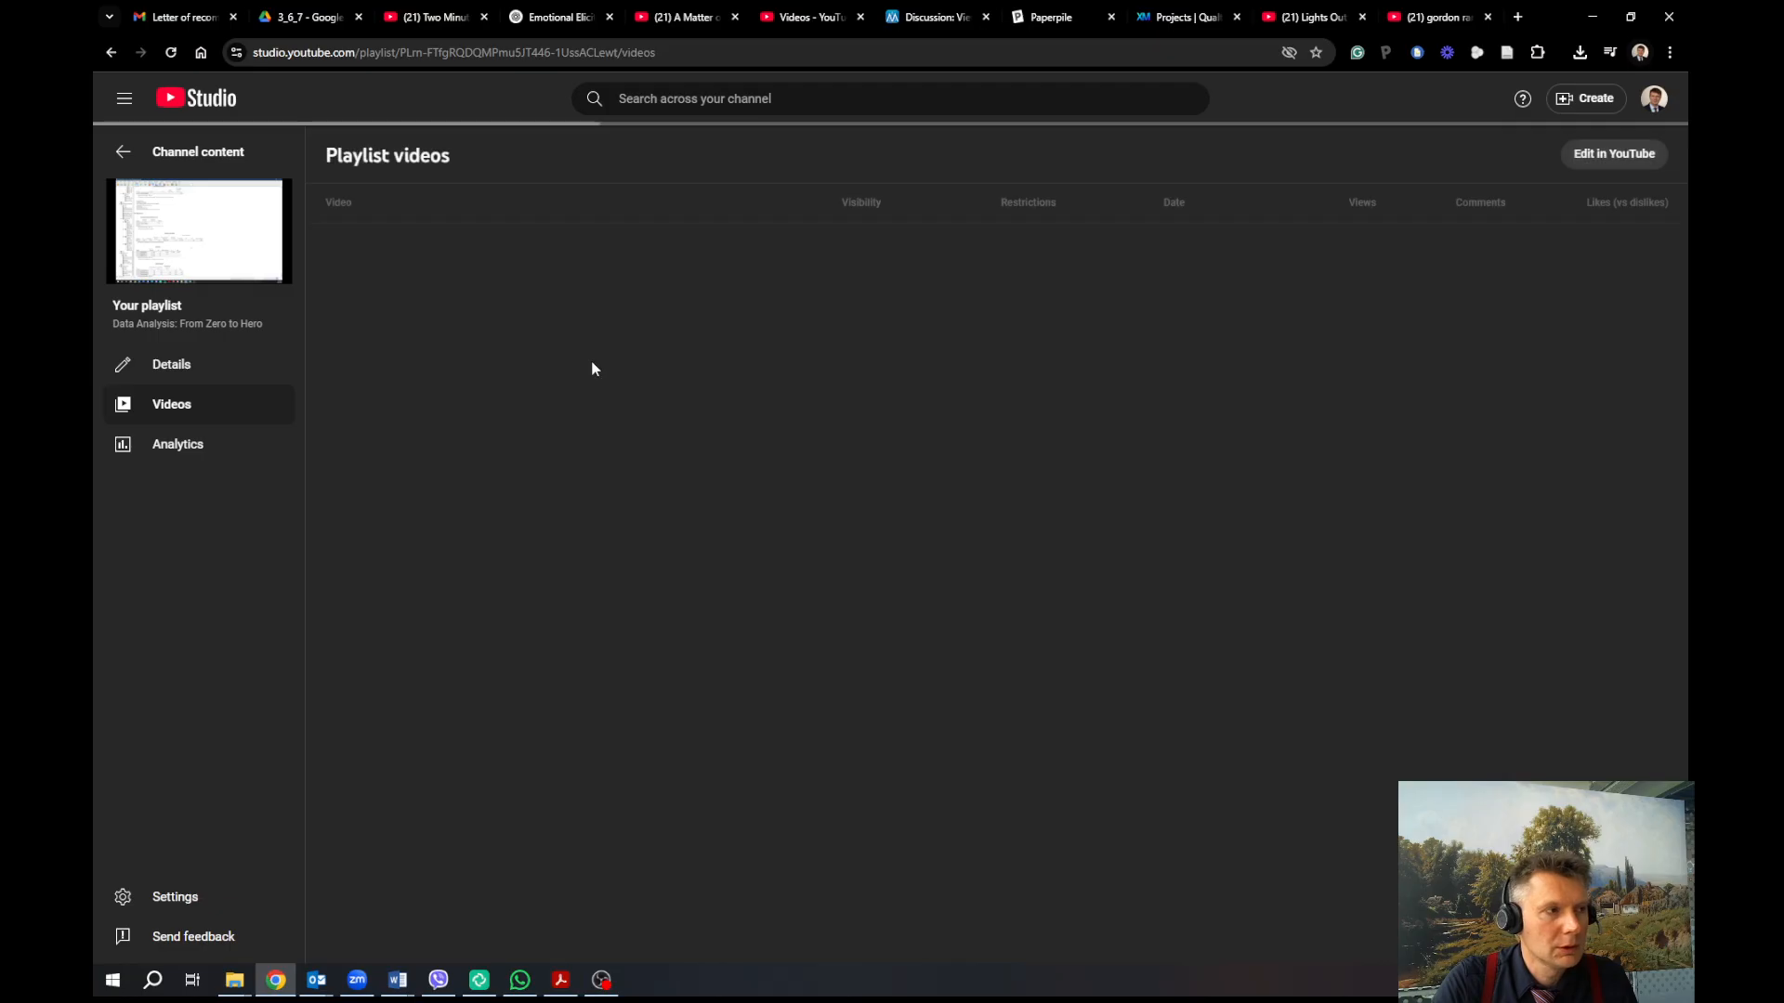
{"action": "scroll", "coordinate": [521, 604], "scroll_direction": "down", "scroll_amount": 2}
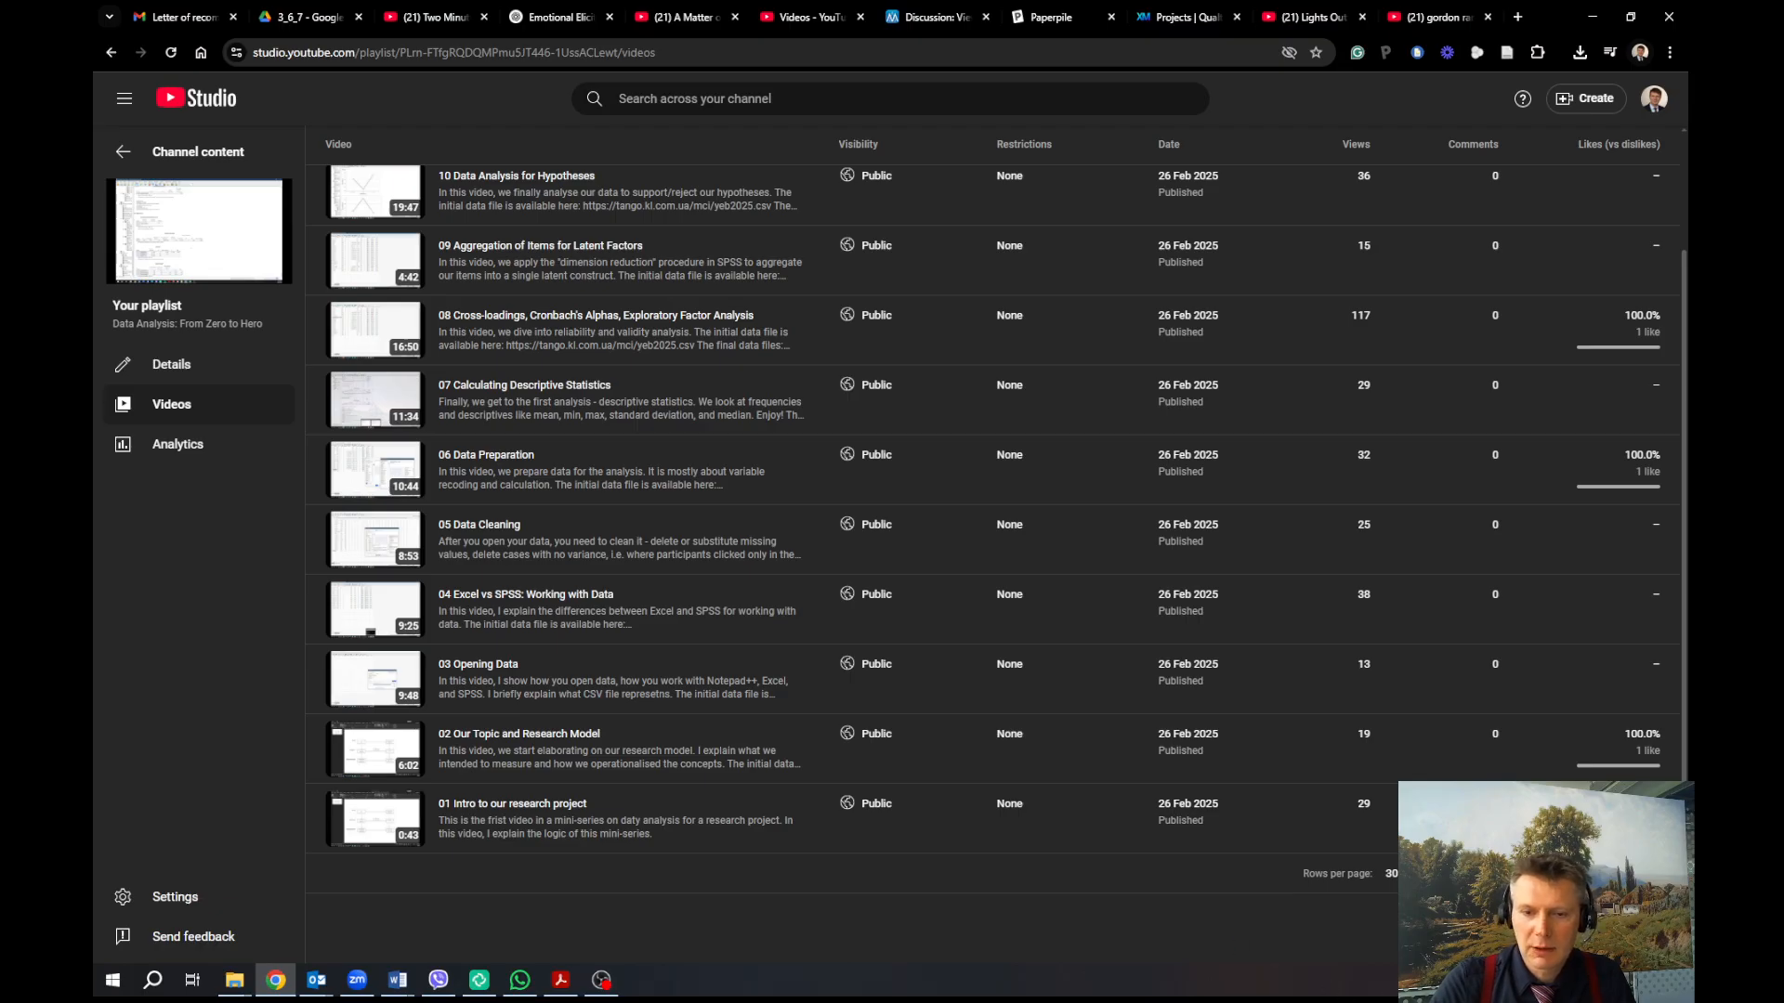
{"action": "key", "text": "alt+Tab"}
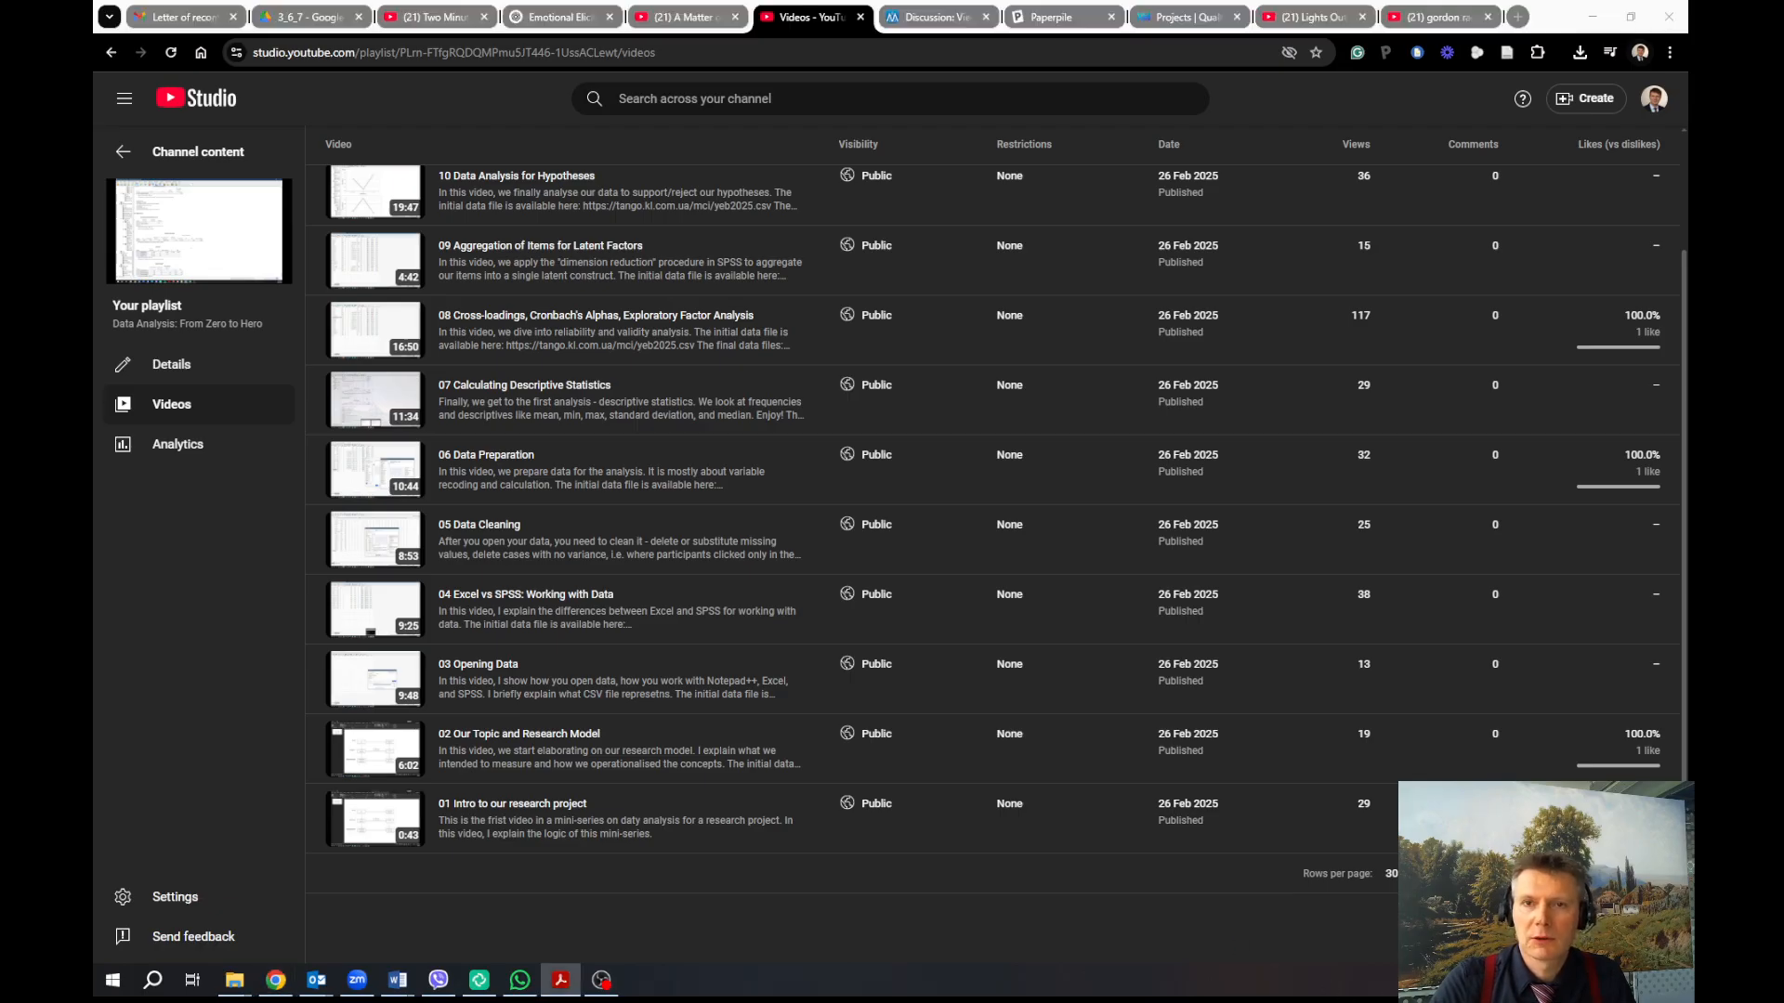
{"action": "left_click_drag", "start_coordinate": [1688, 107], "coordinate": [1262, 145]}
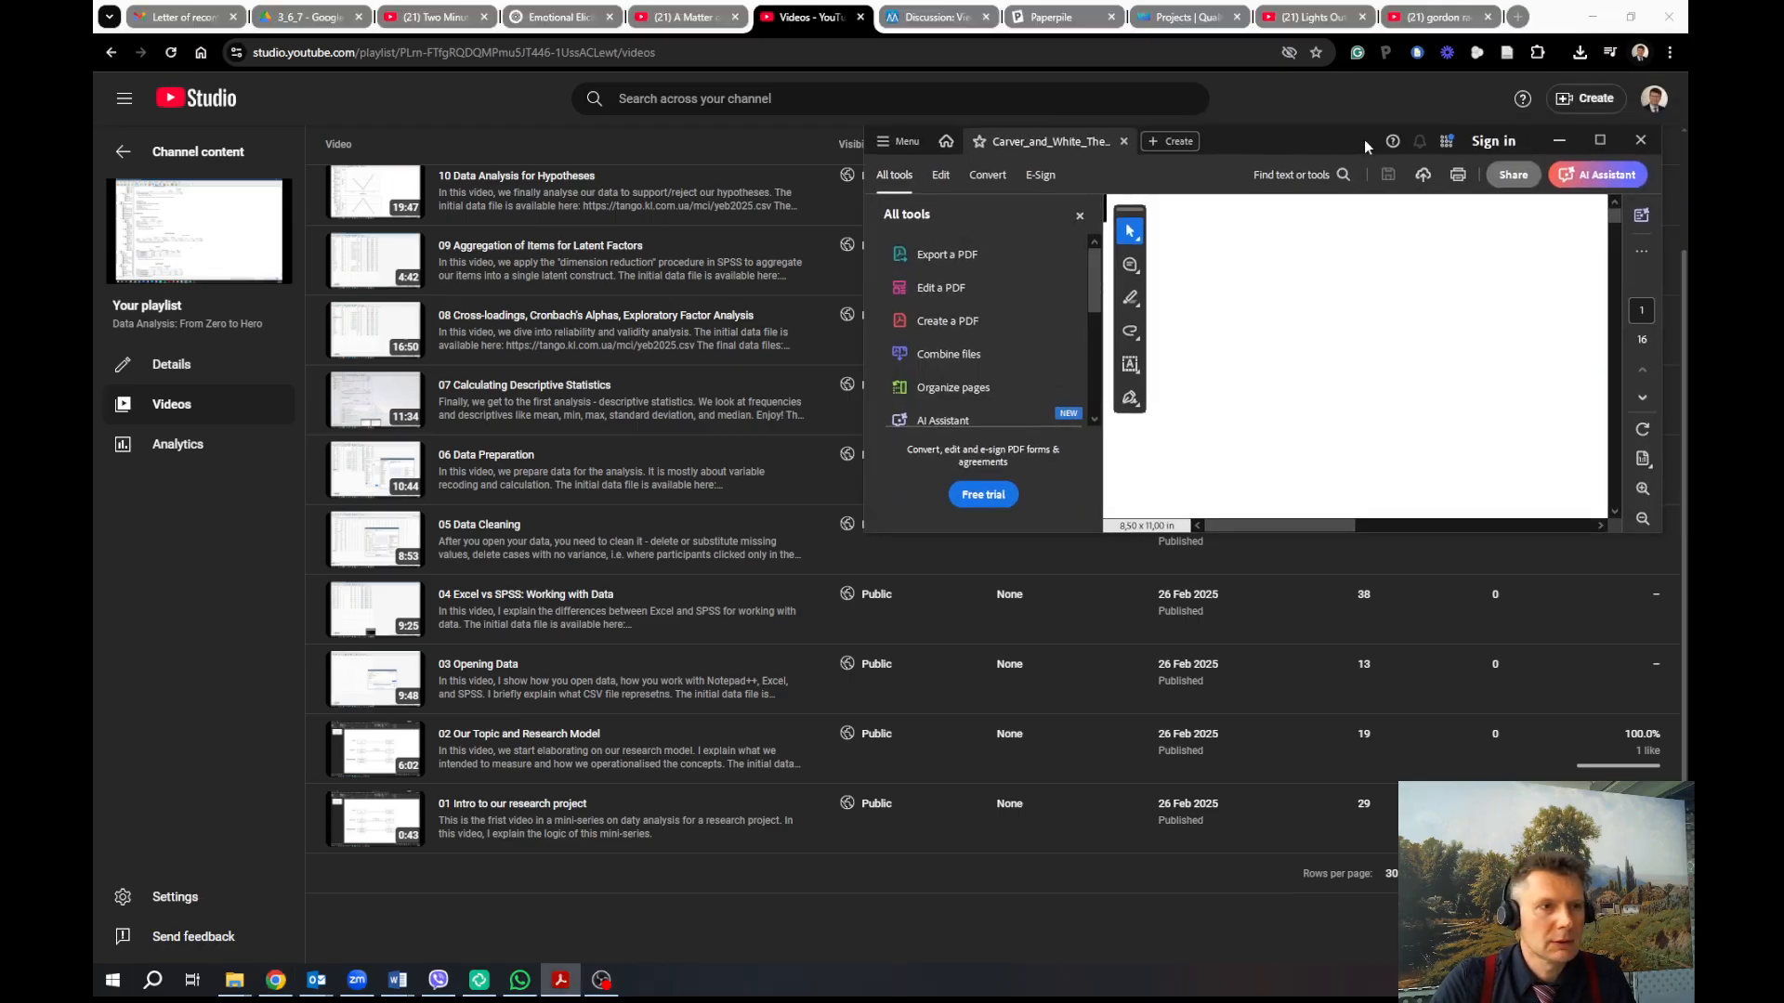
{"action": "double_click", "coordinate": [1364, 137]}
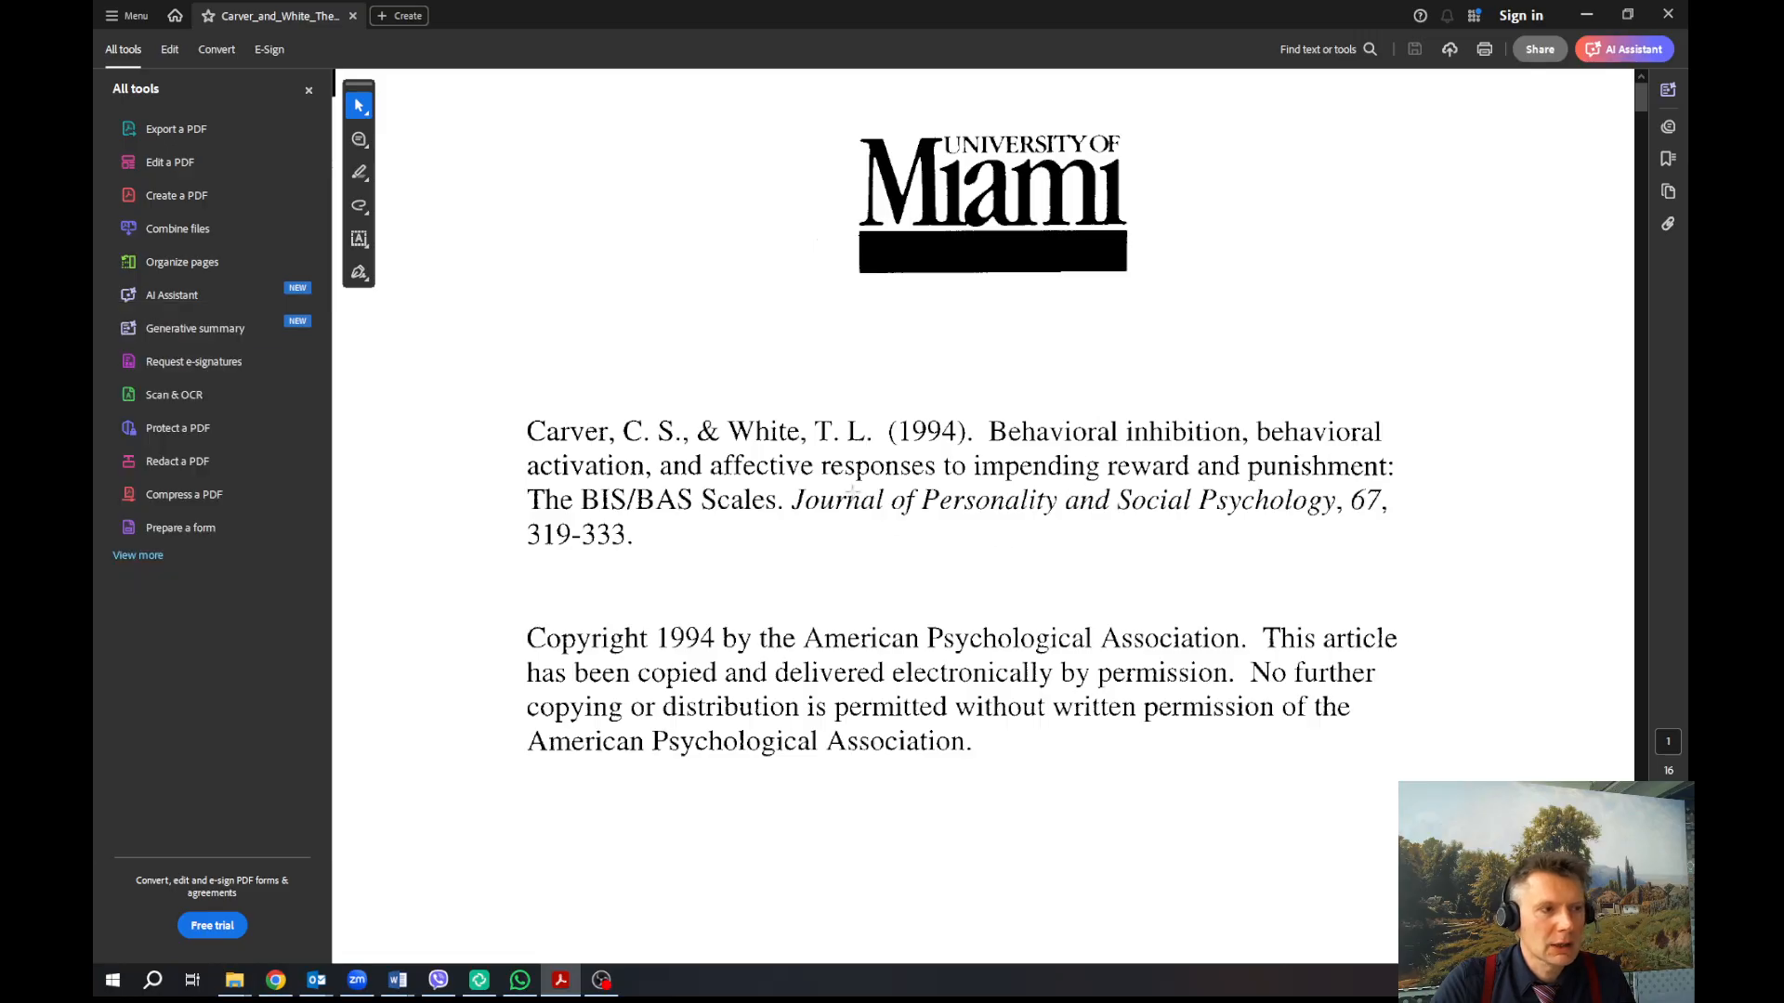
{"action": "scroll", "coordinate": [985, 483], "scroll_direction": "down", "scroll_amount": 10}
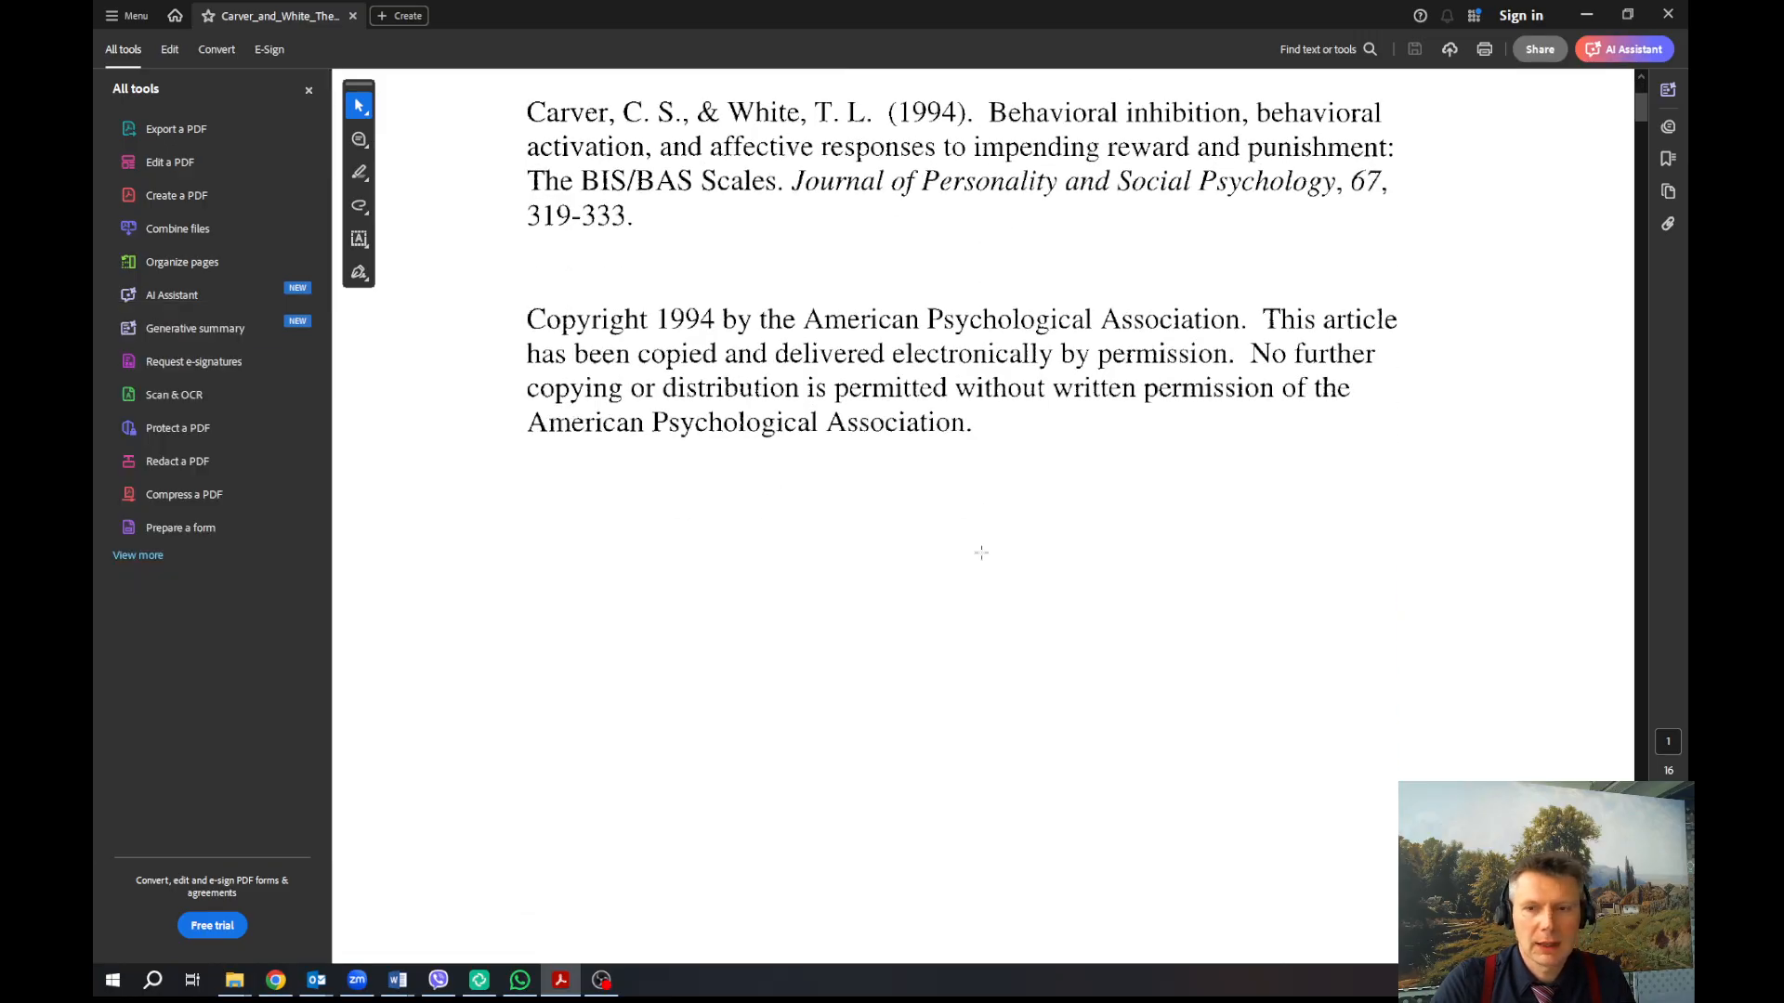
{"action": "scroll", "coordinate": [981, 553], "scroll_direction": "down", "scroll_amount": 6}
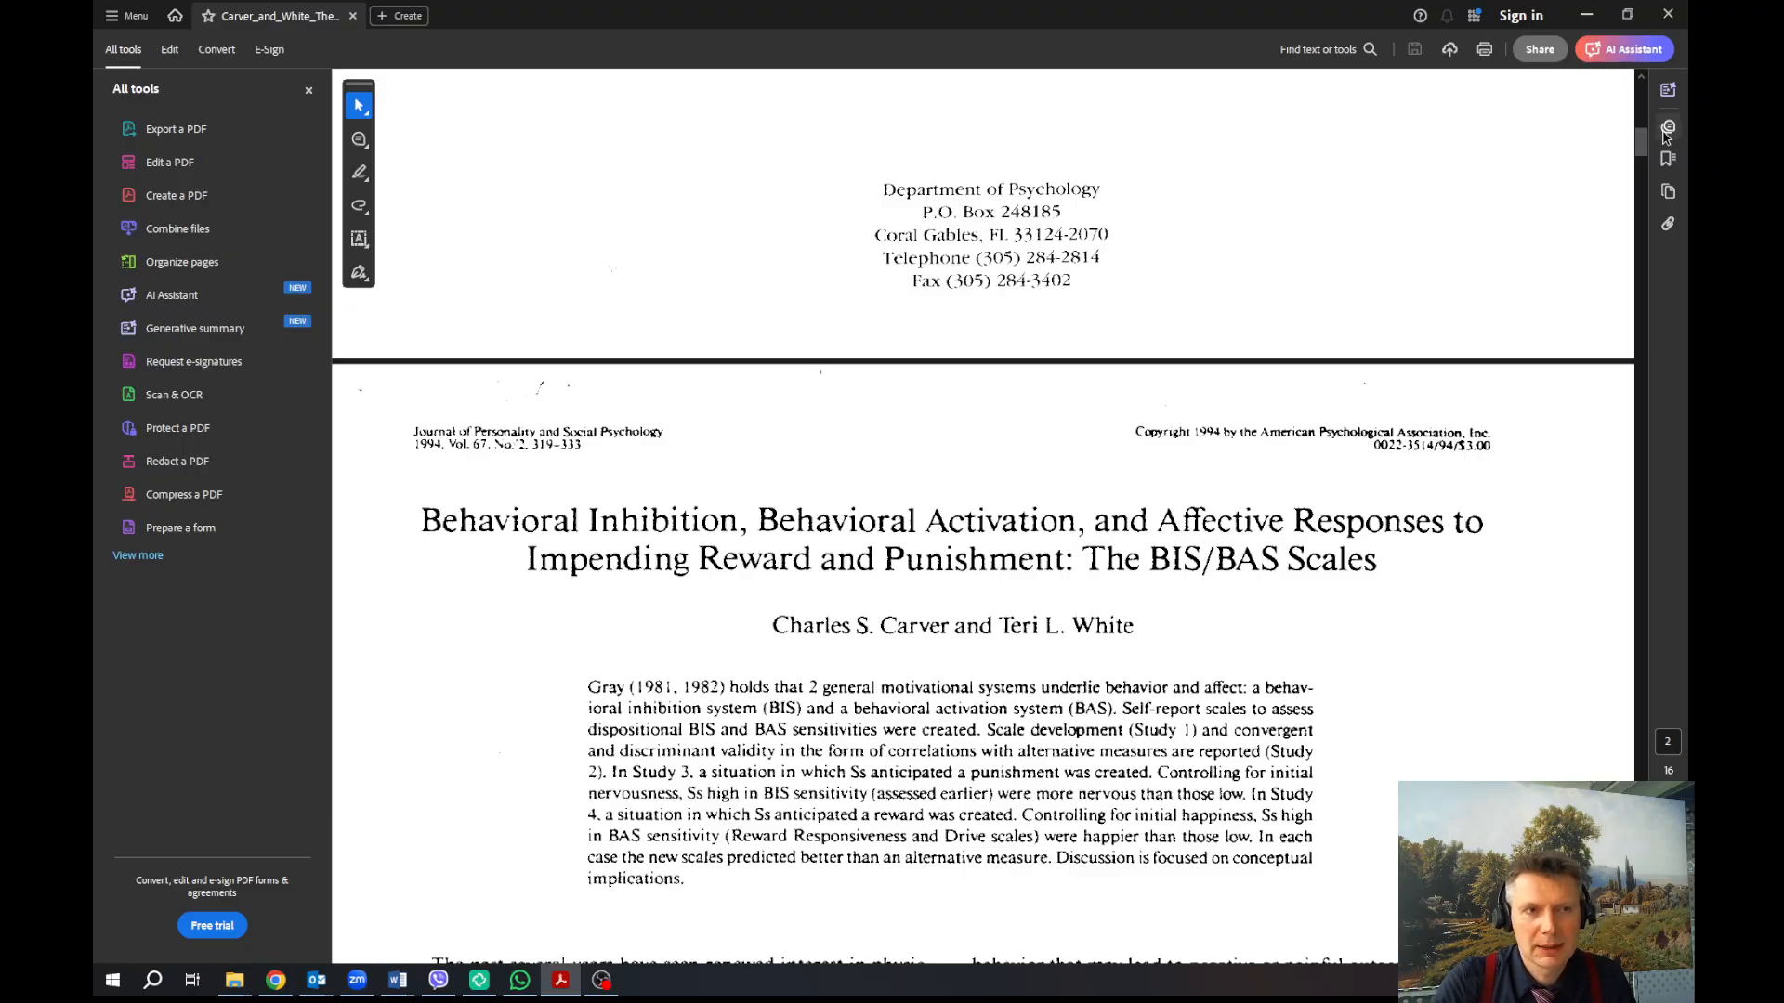
{"action": "left_click_drag", "start_coordinate": [1642, 143], "coordinate": [1640, 376]}
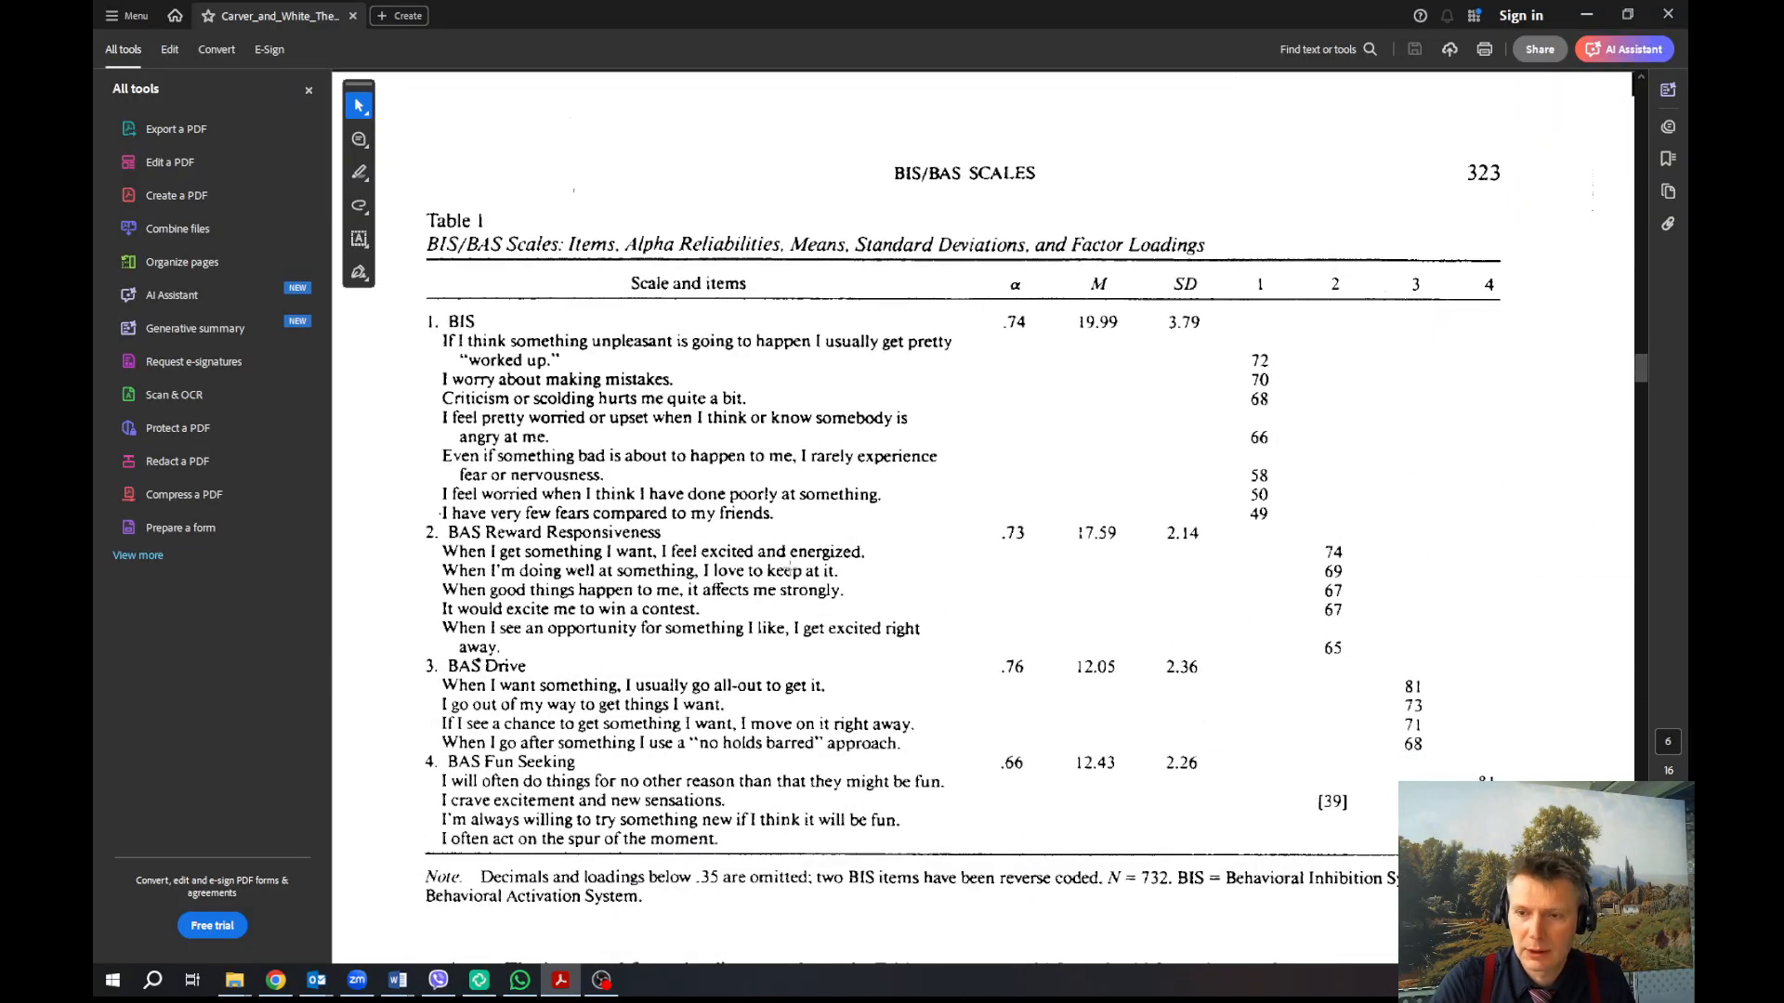
{"action": "left_click", "coordinate": [1627, 14]}
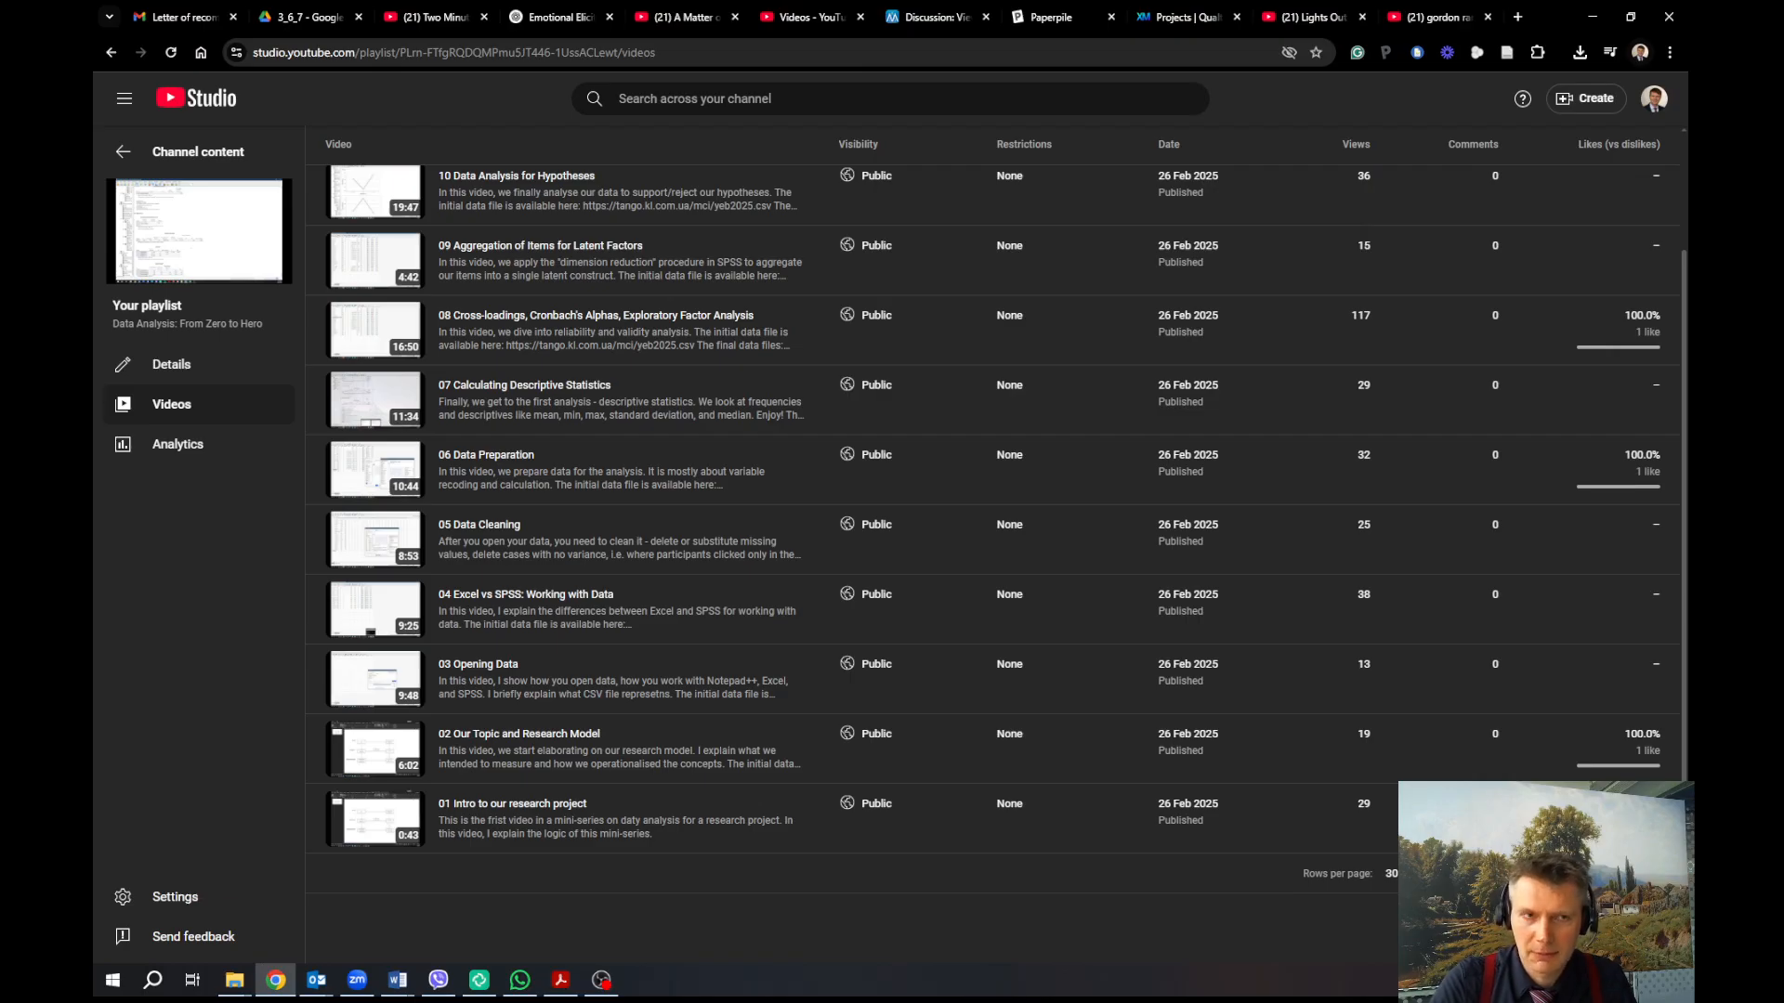
Create a blank Qualtrics survey project named 'BPM 2025 Emotions and BIS/BAS'
{"action": "left_click", "coordinate": [1193, 23]}
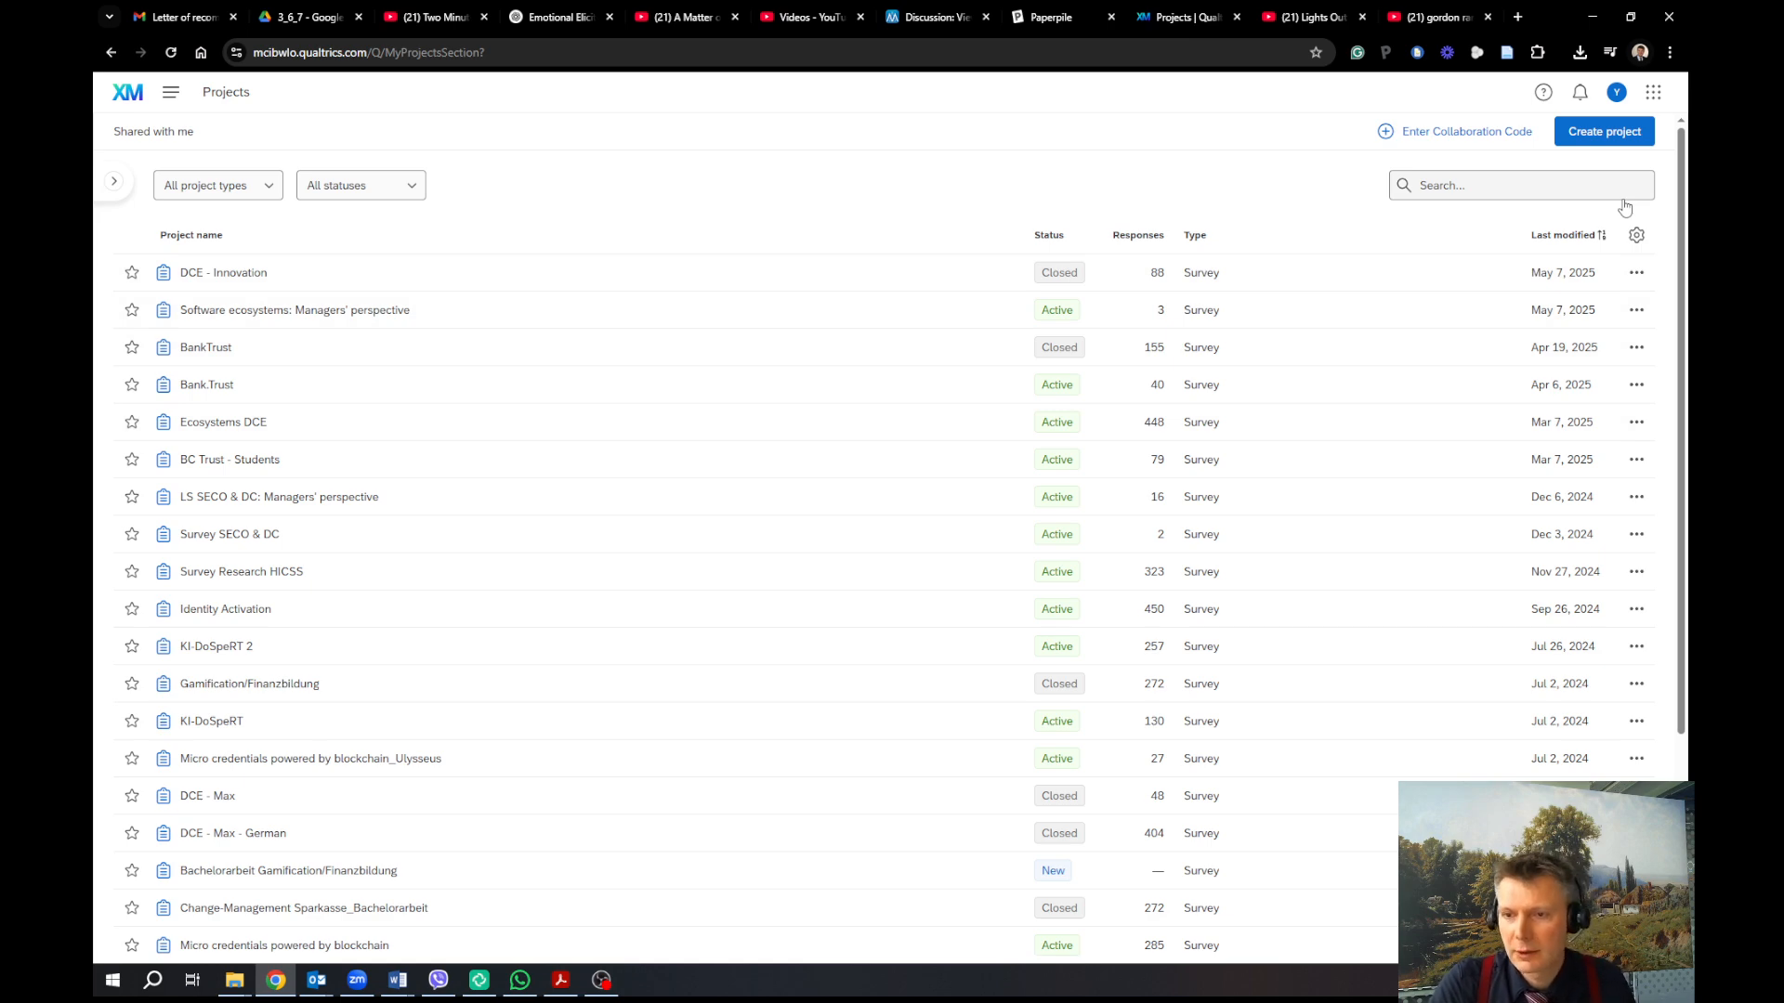
{"action": "left_click", "coordinate": [1625, 137]}
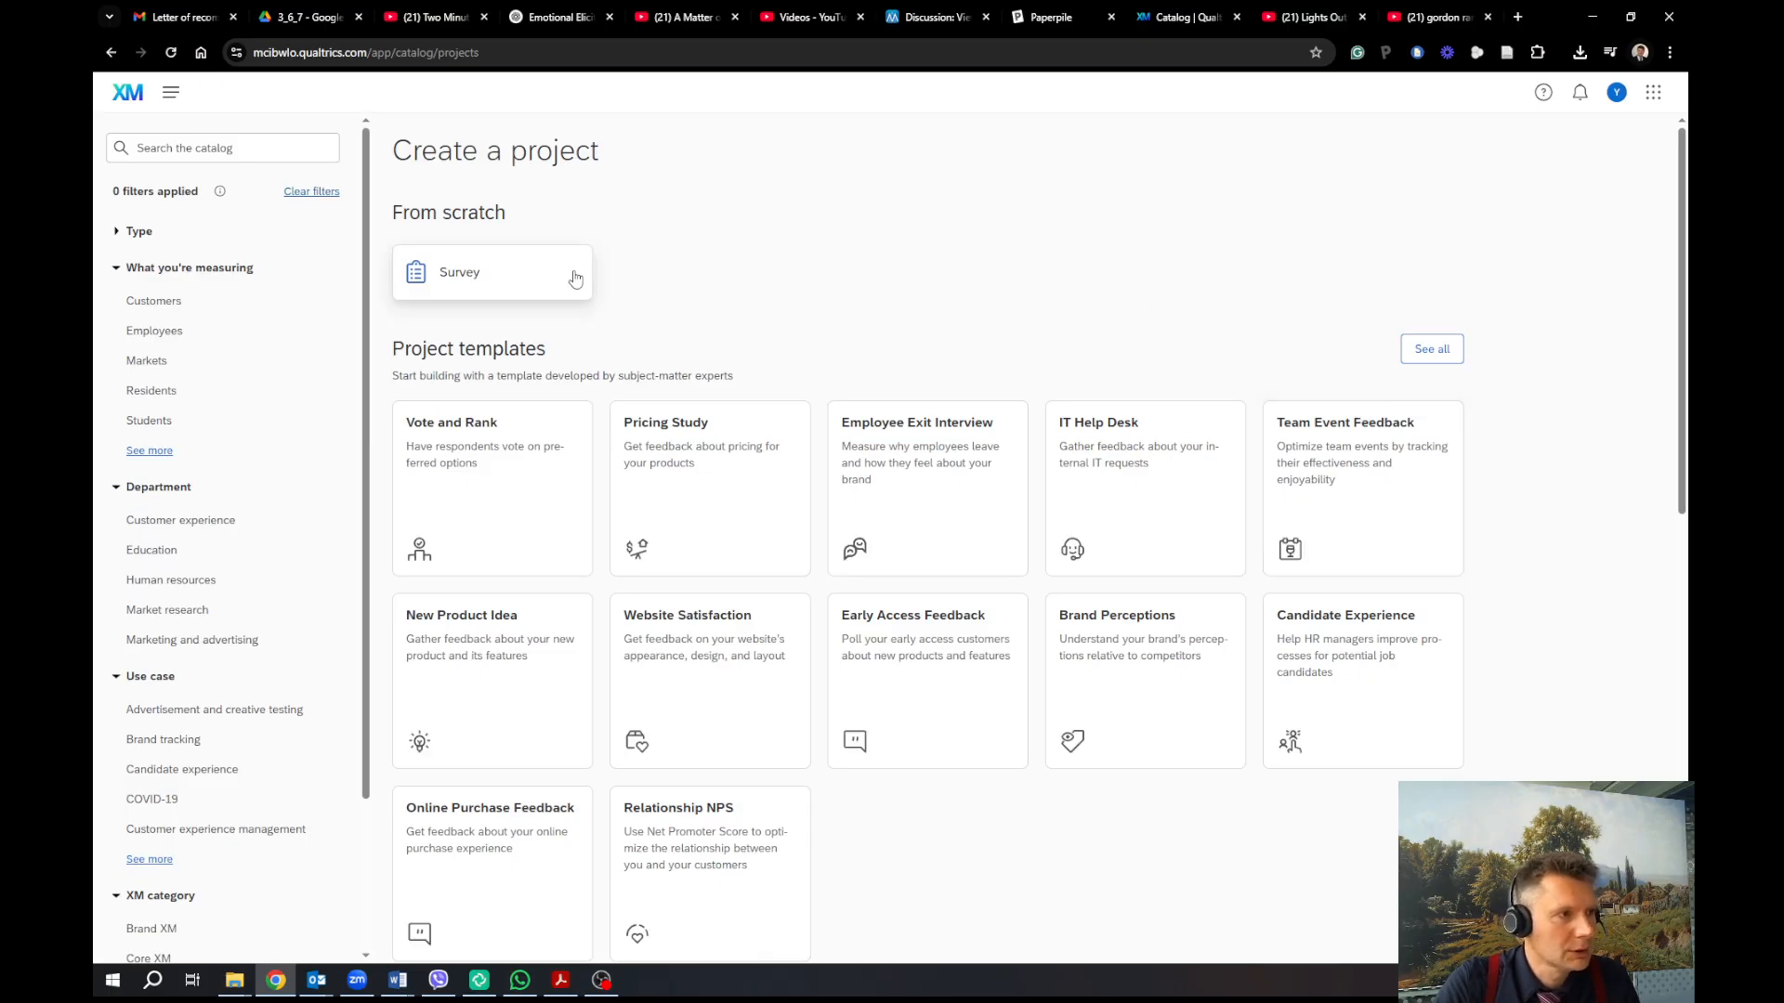
{"action": "left_click", "coordinate": [532, 284]}
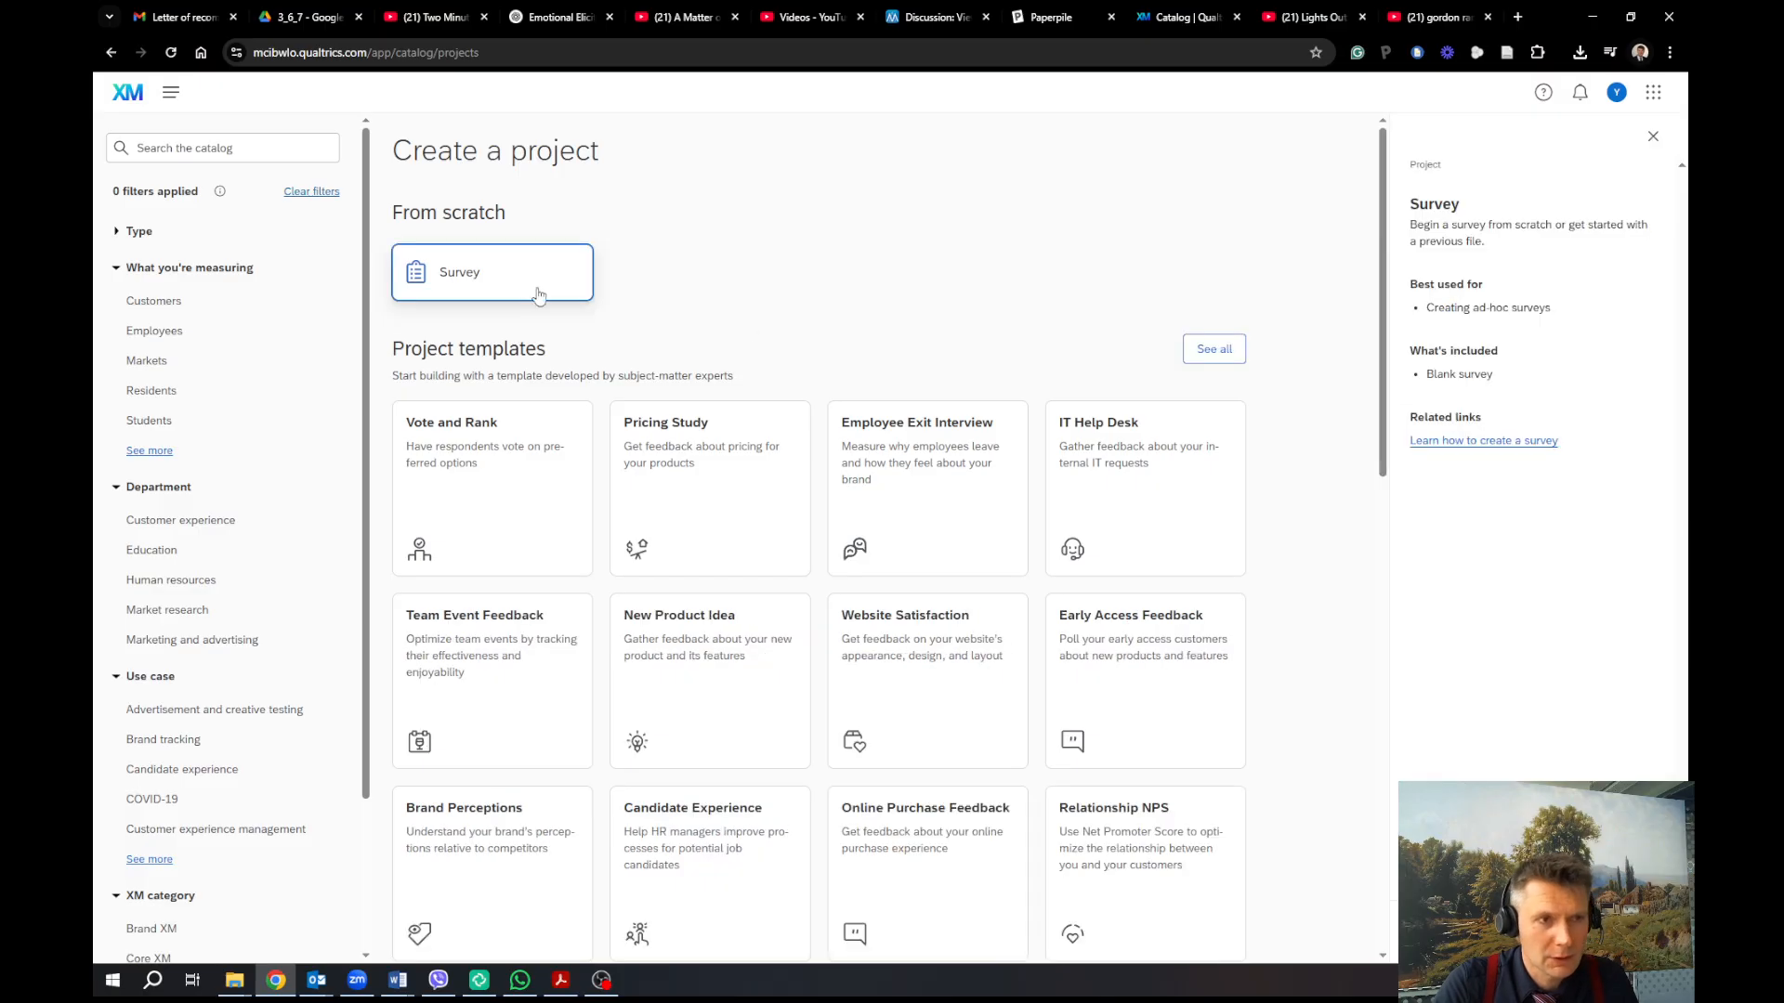
{"action": "left_click", "coordinate": [1539, 932]}
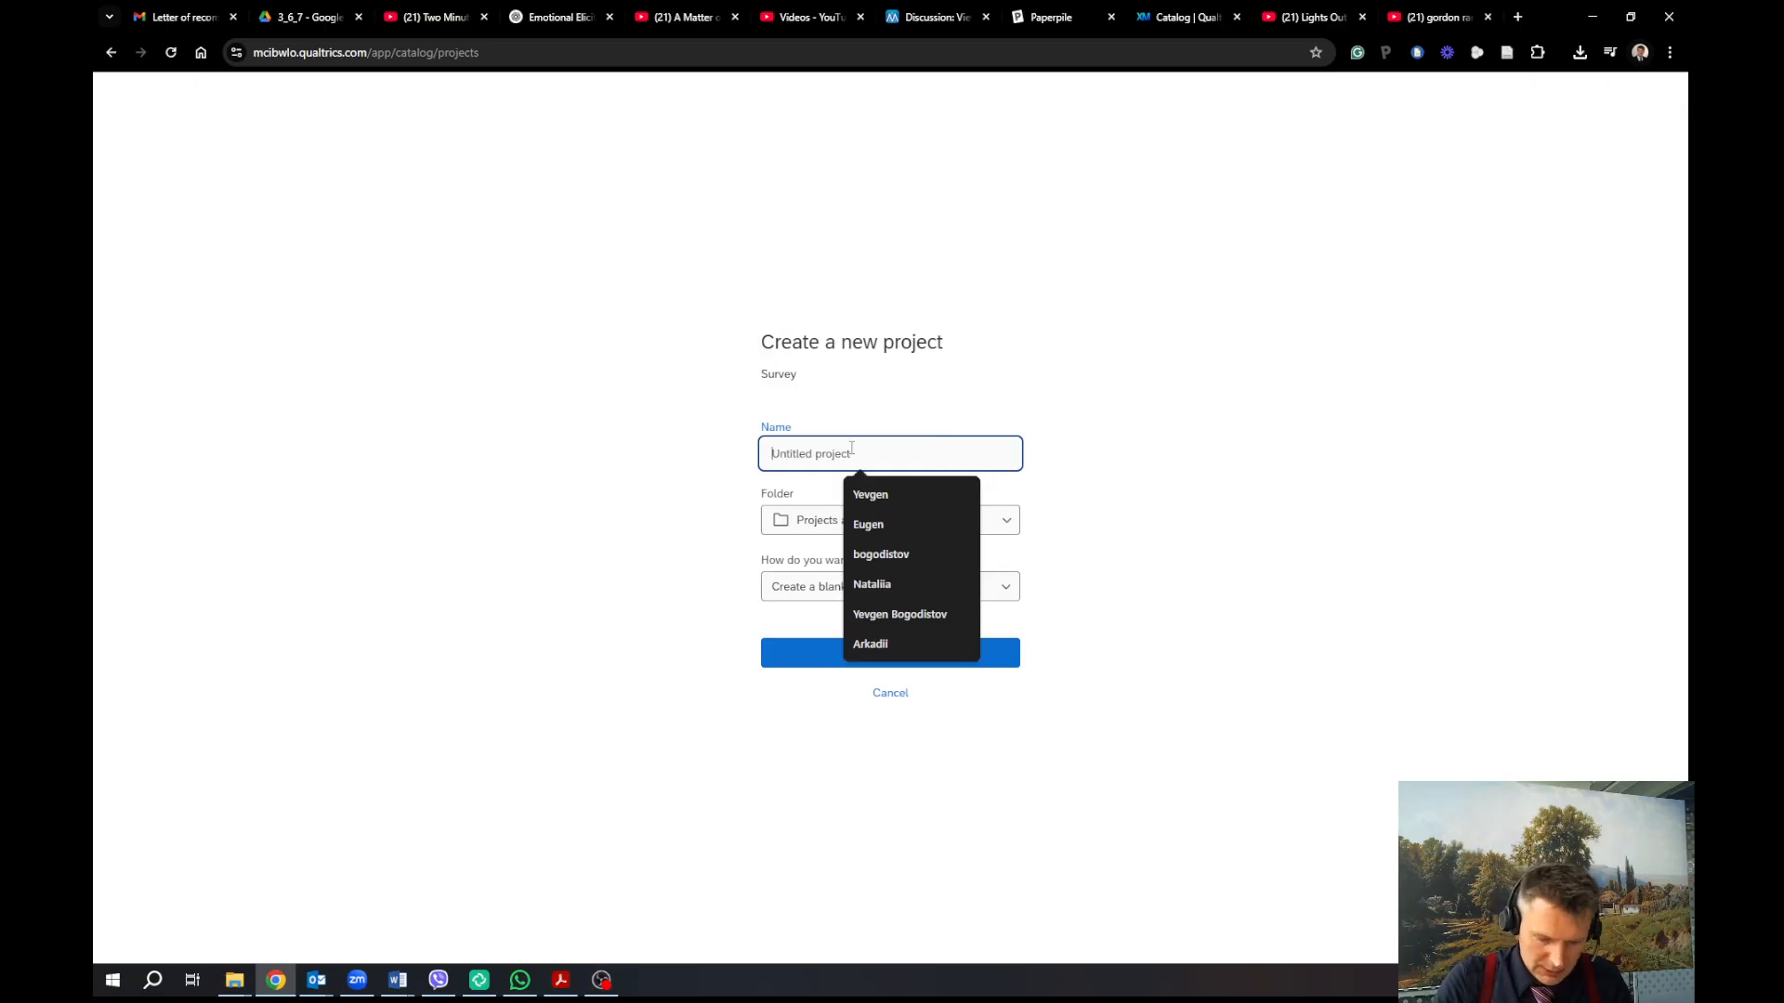
{"action": "type", "text": "BPM 2025"}
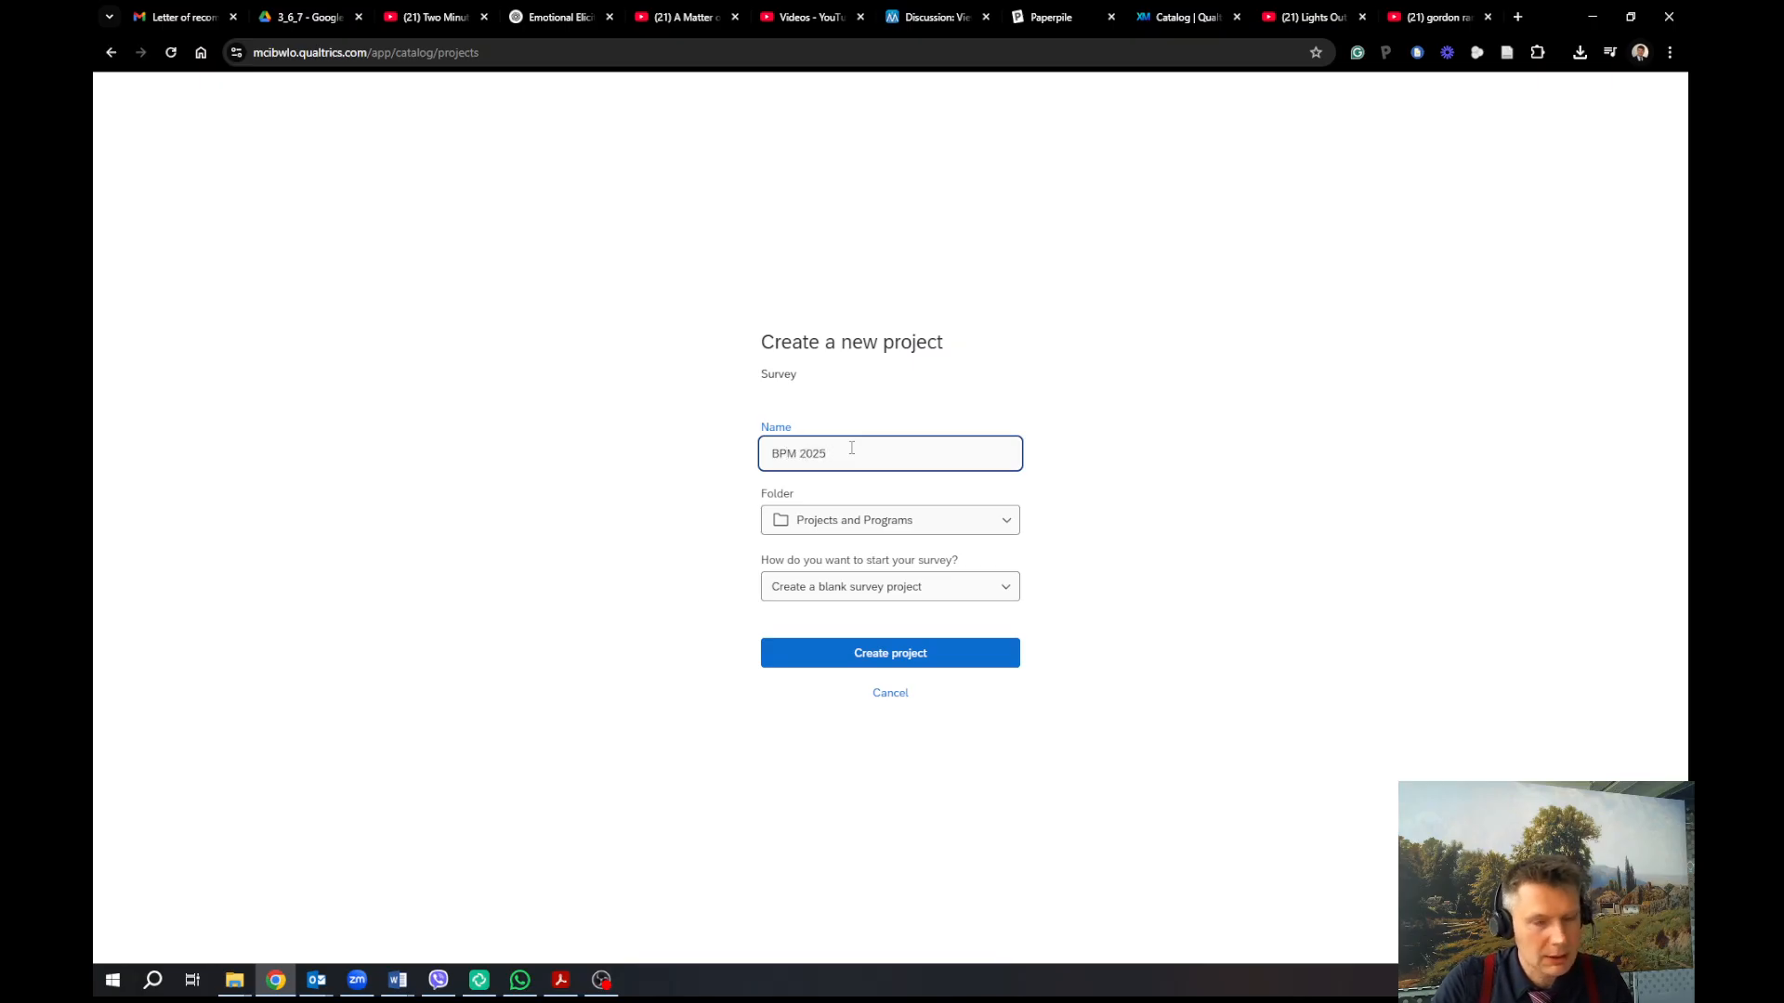
{"action": "type", "text": " Emo"}
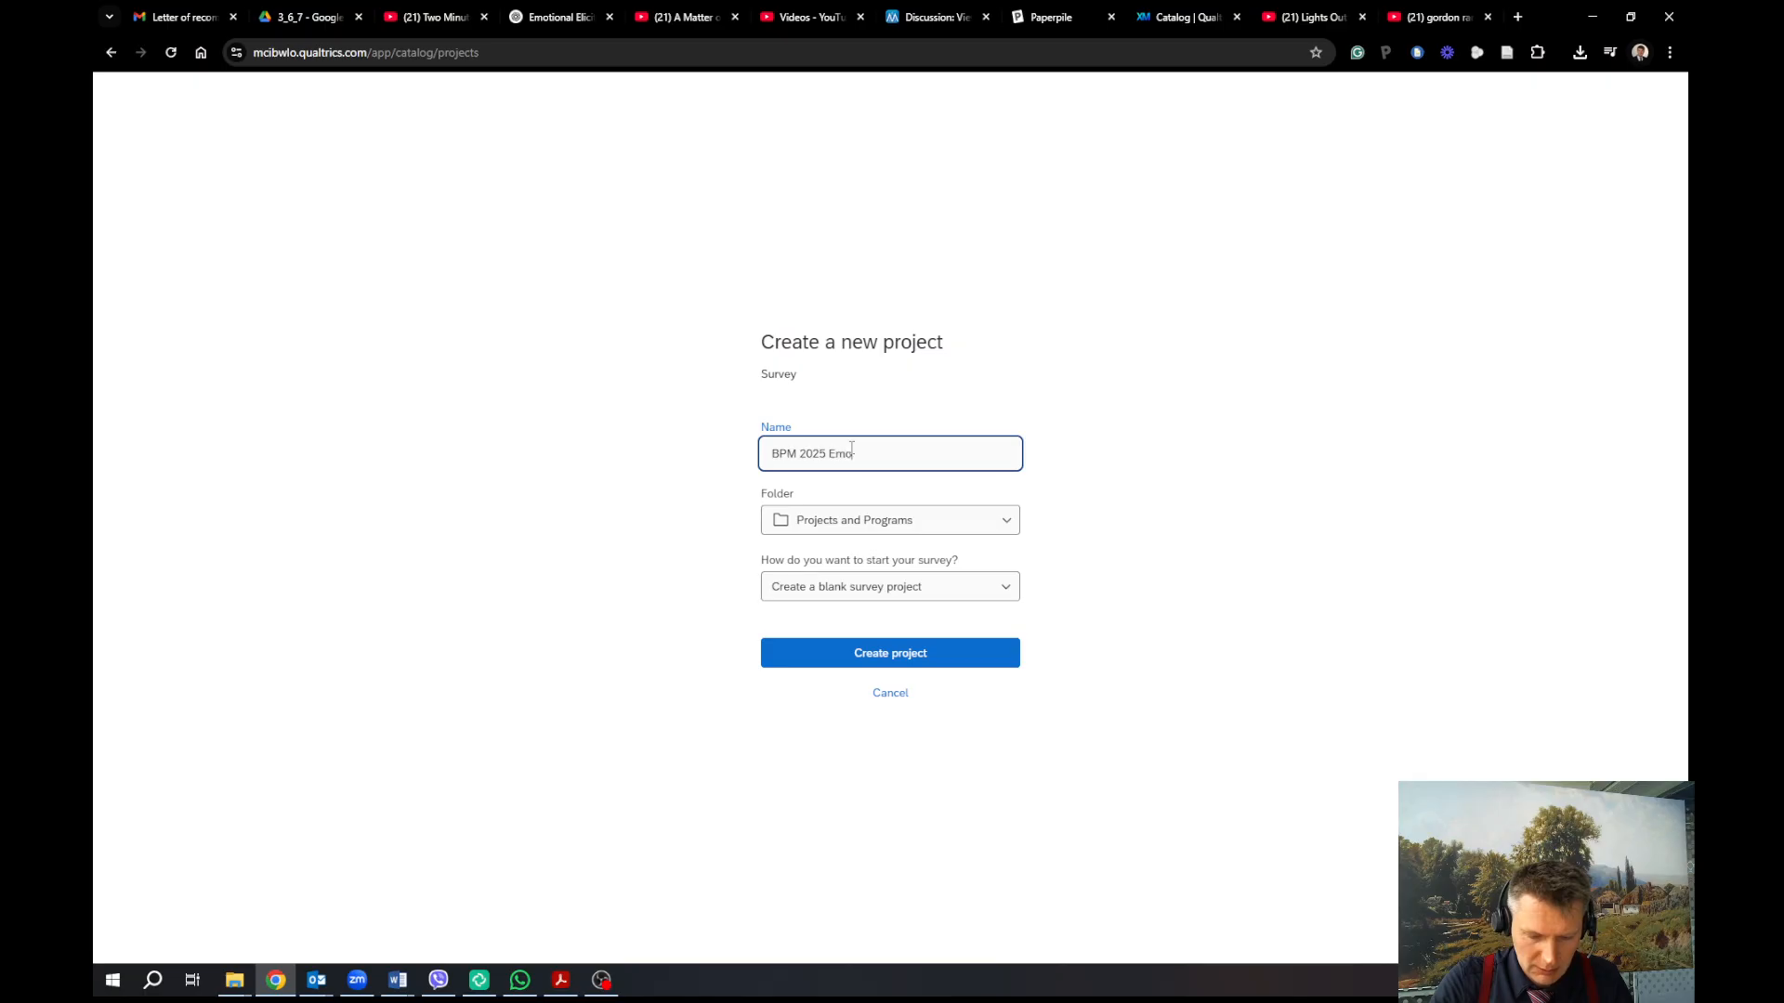
{"action": "type", "text": "tions and "}
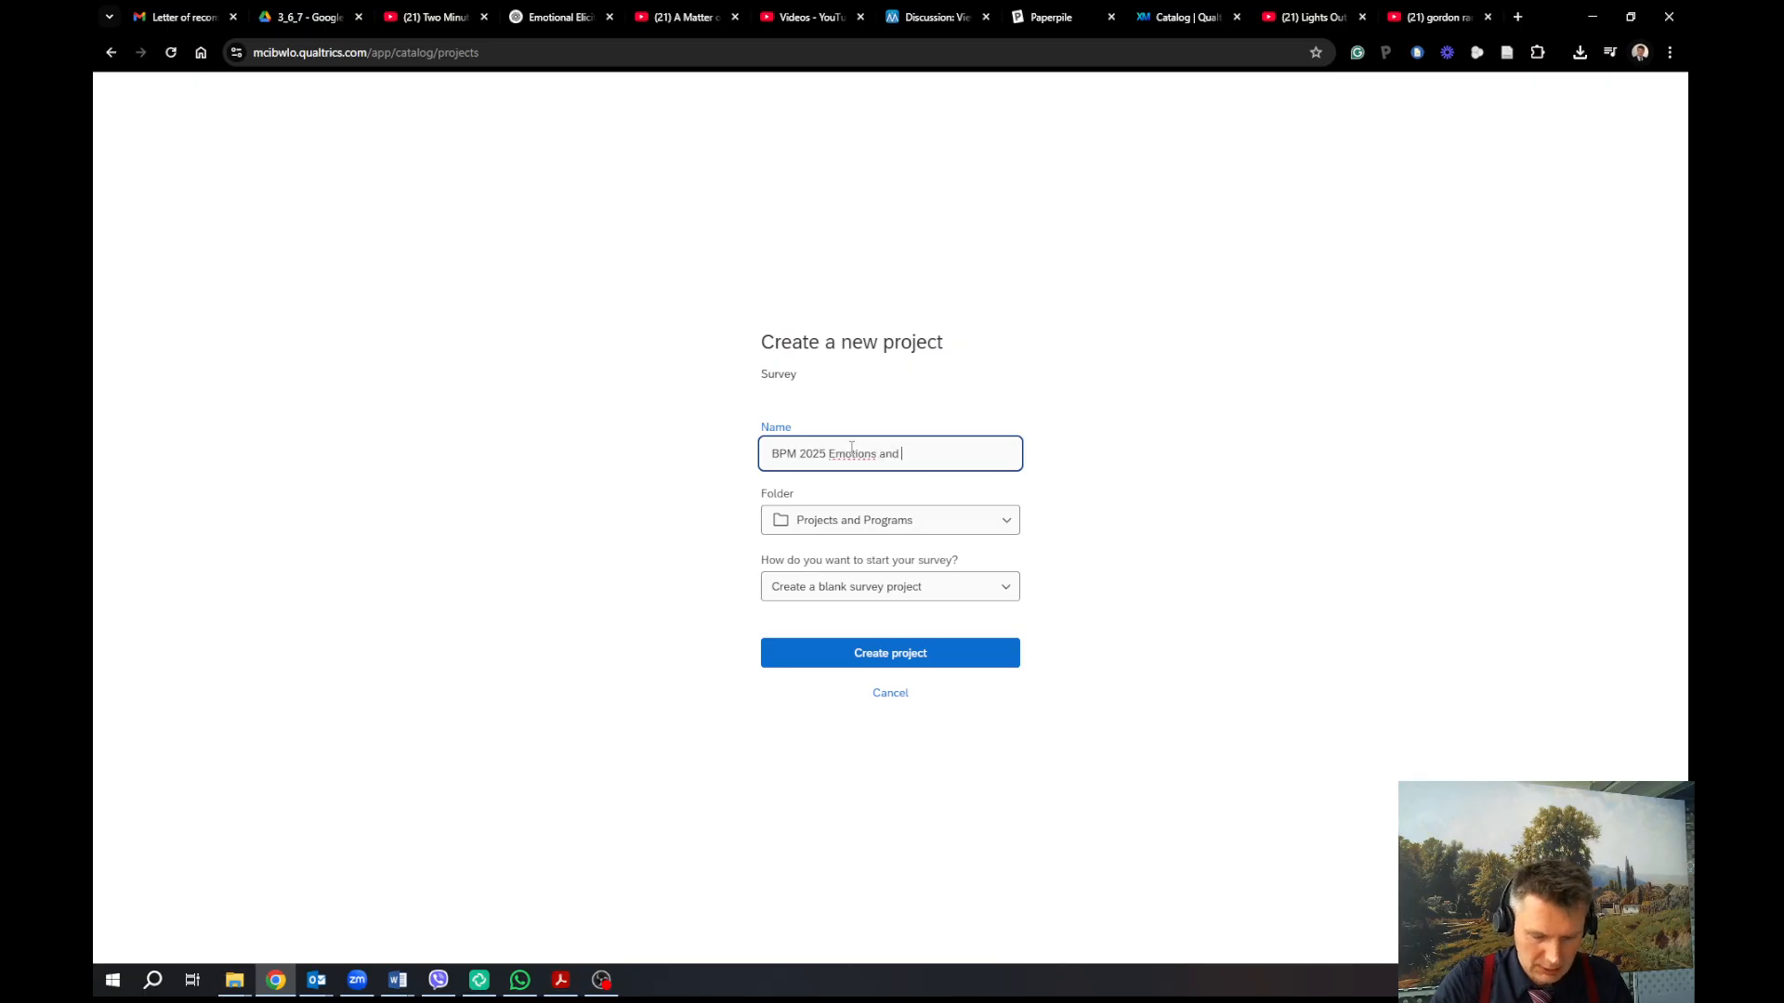
{"action": "type", "text": "BIS/BAS"}
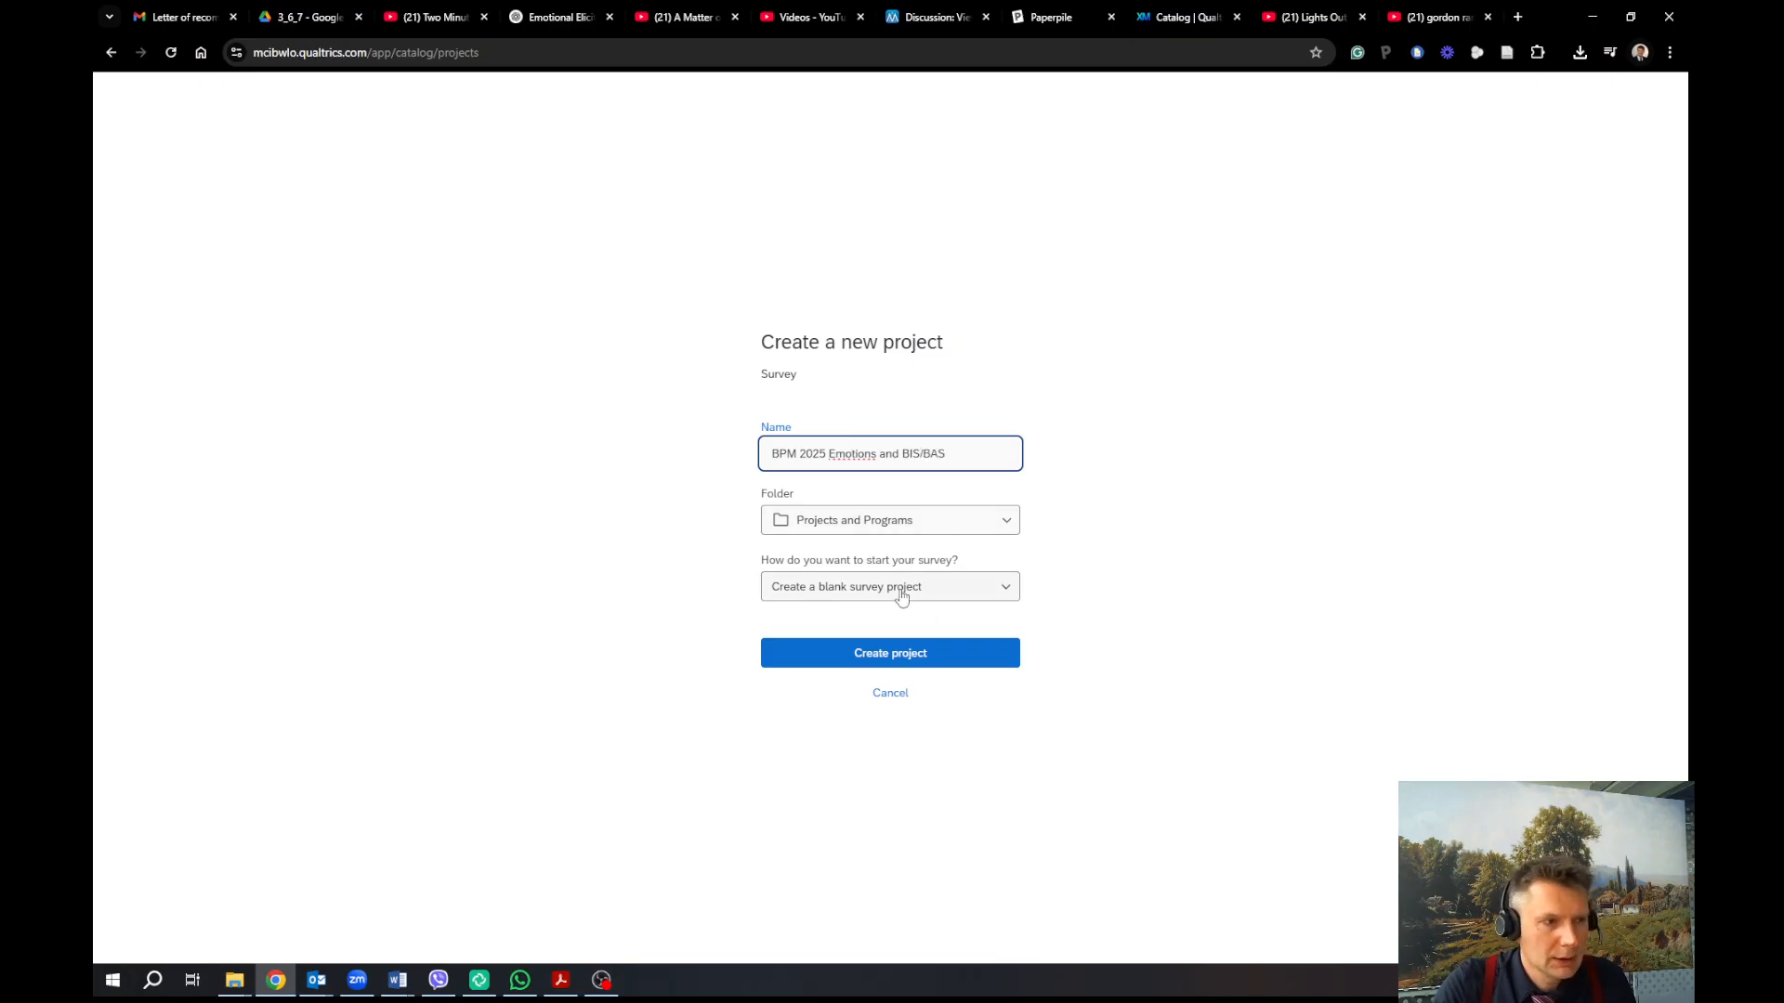
{"action": "left_click", "coordinate": [932, 660]}
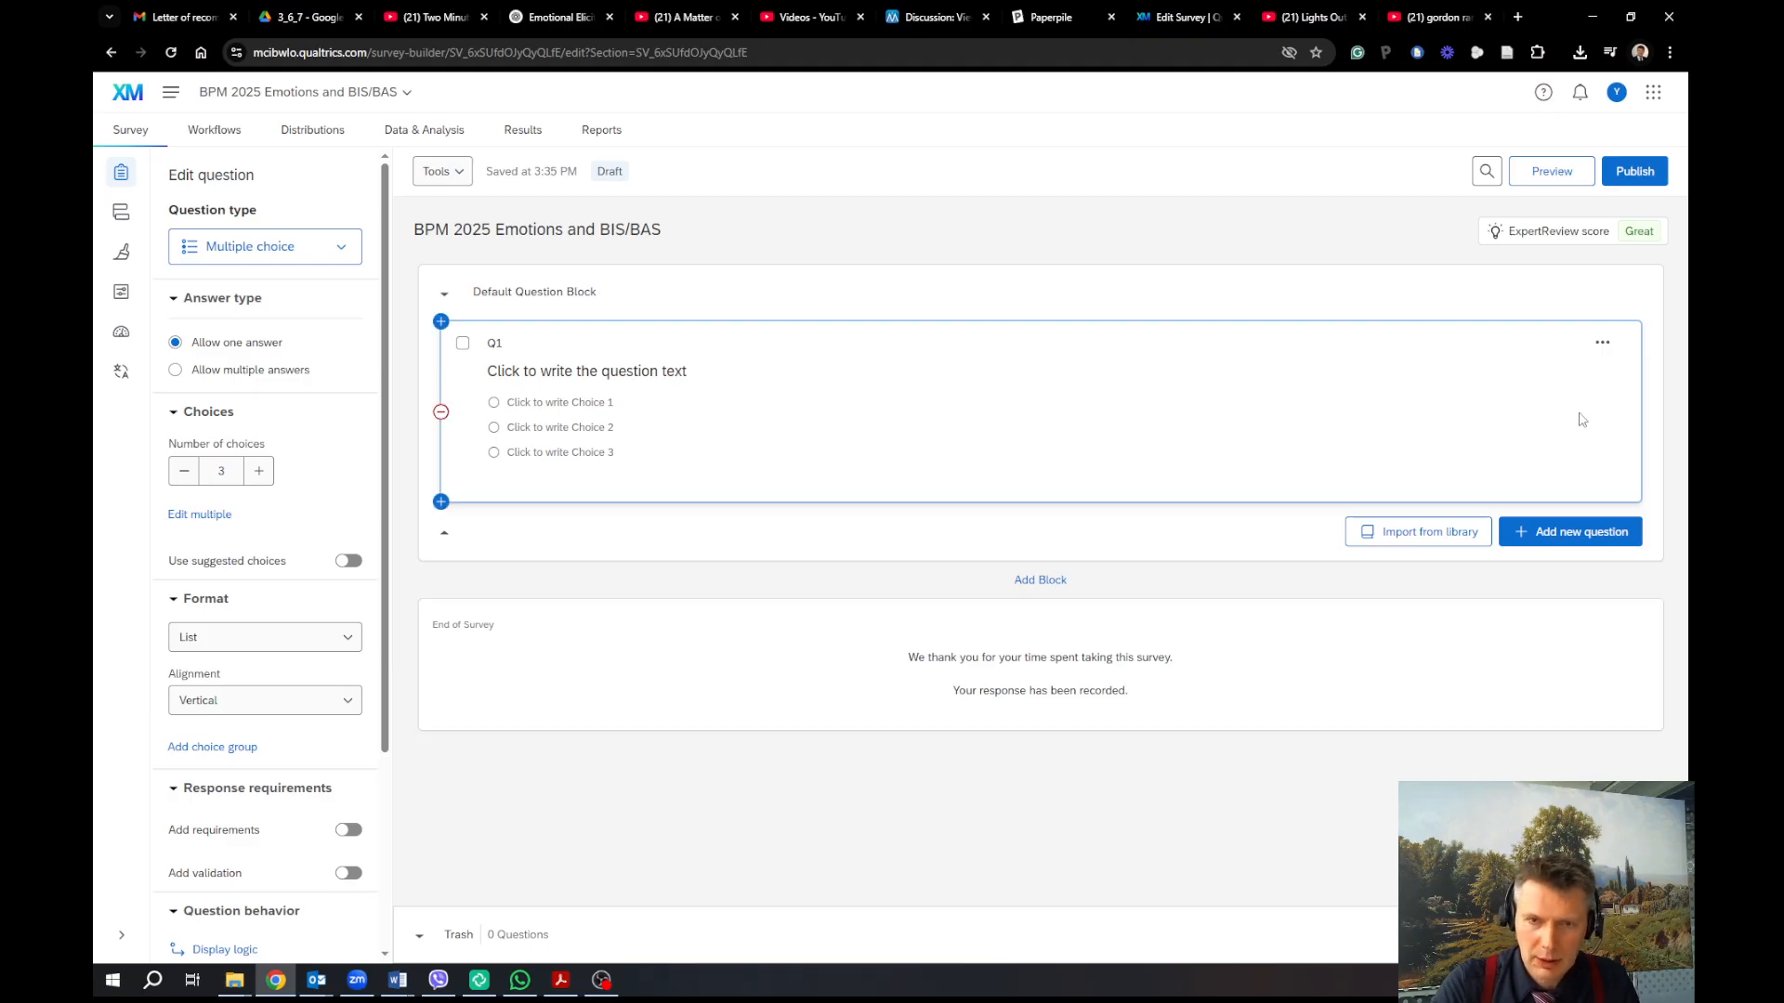
Delete default question Q1 and add a Text / Graphic question to the Default Question Block
{"action": "left_click", "coordinate": [1602, 343]}
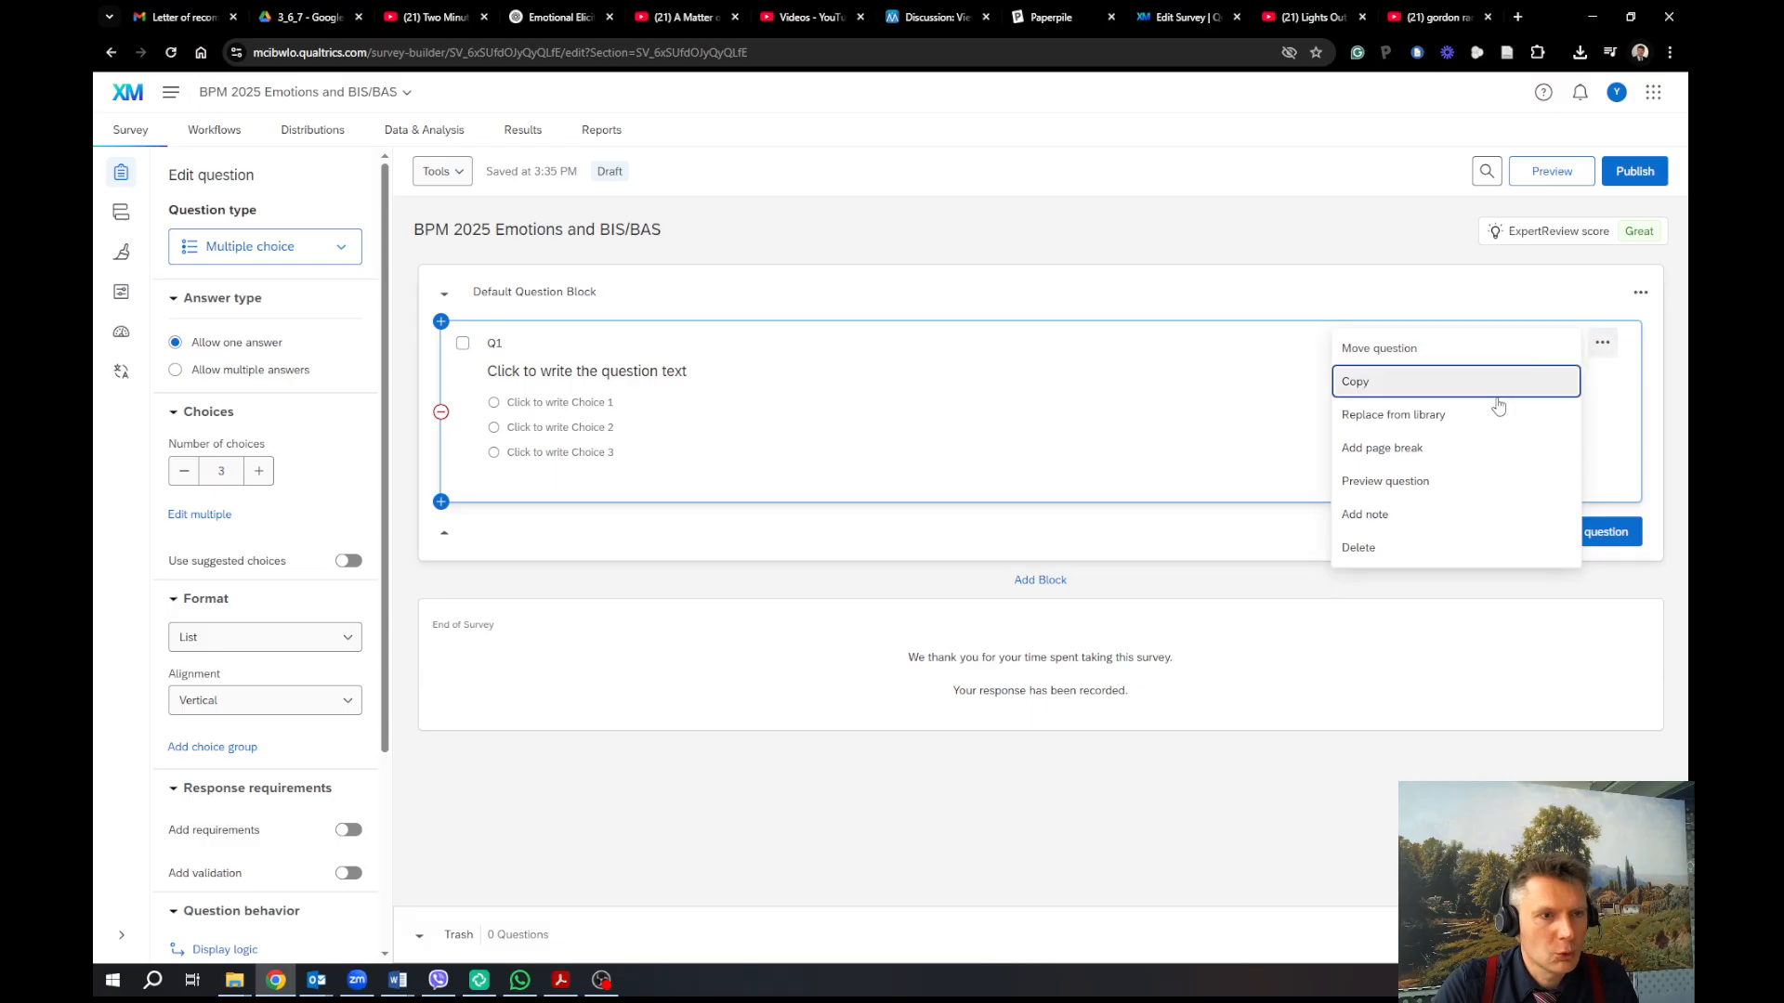
{"action": "left_click", "coordinate": [1361, 547]}
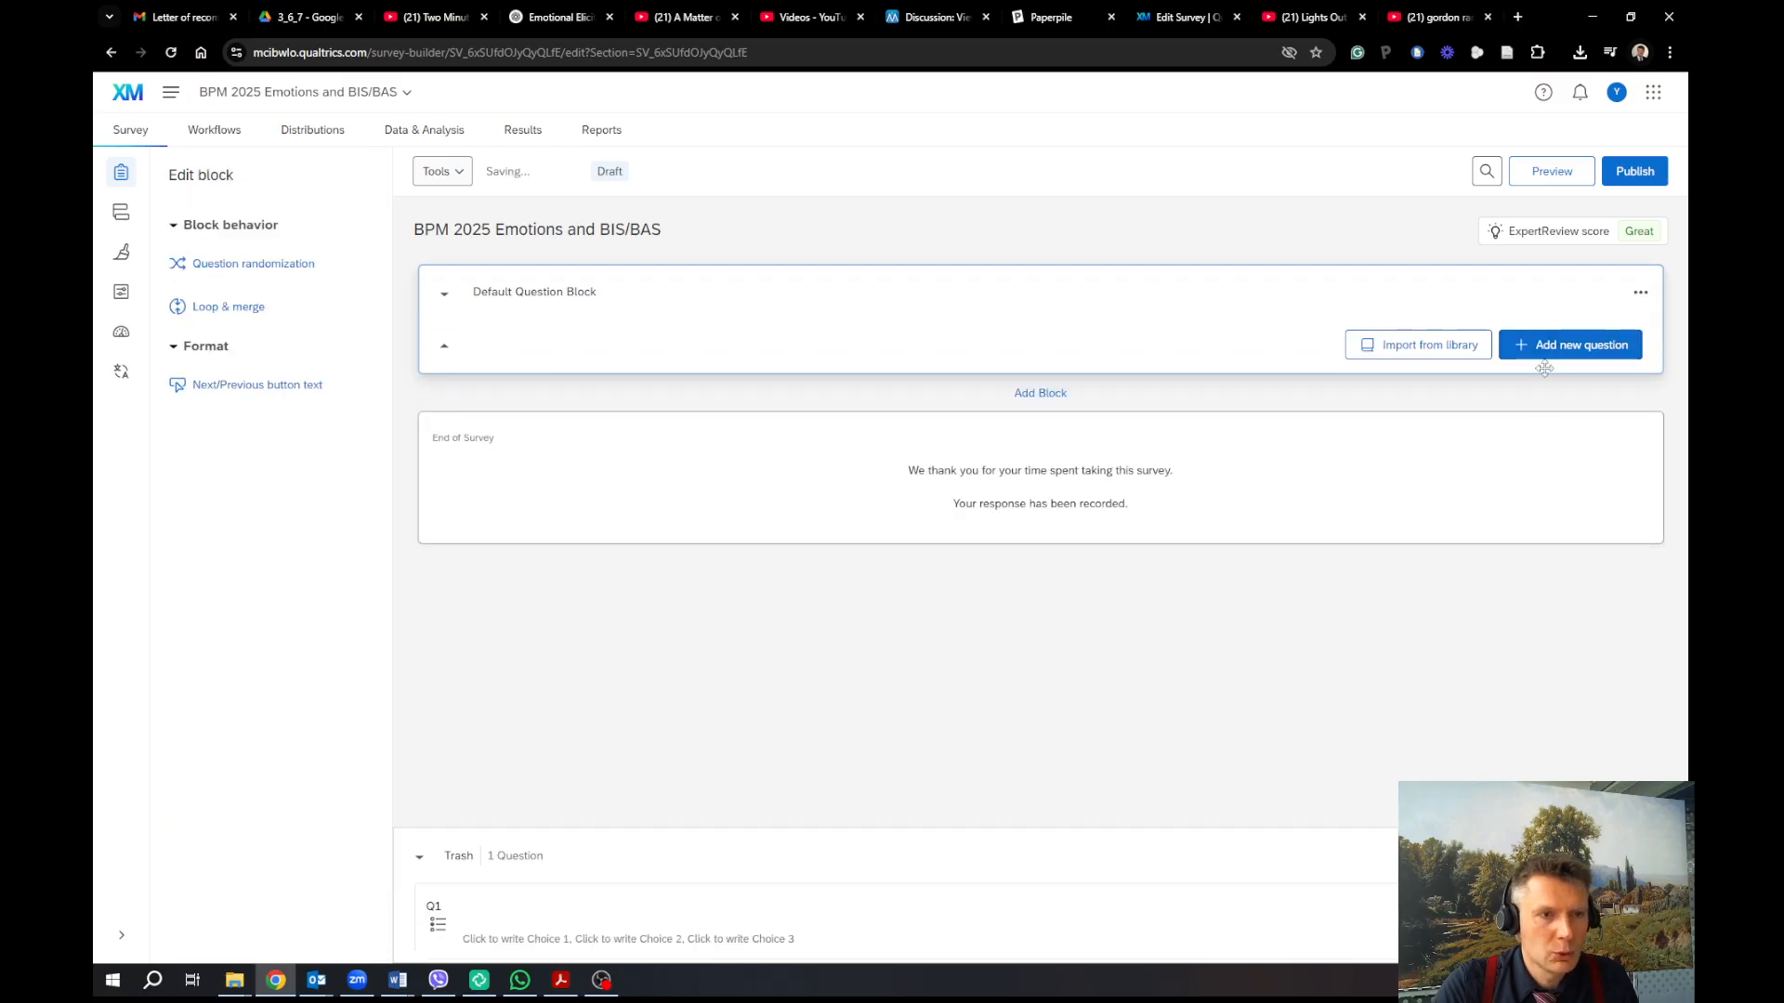
{"action": "left_click", "coordinate": [1546, 349]}
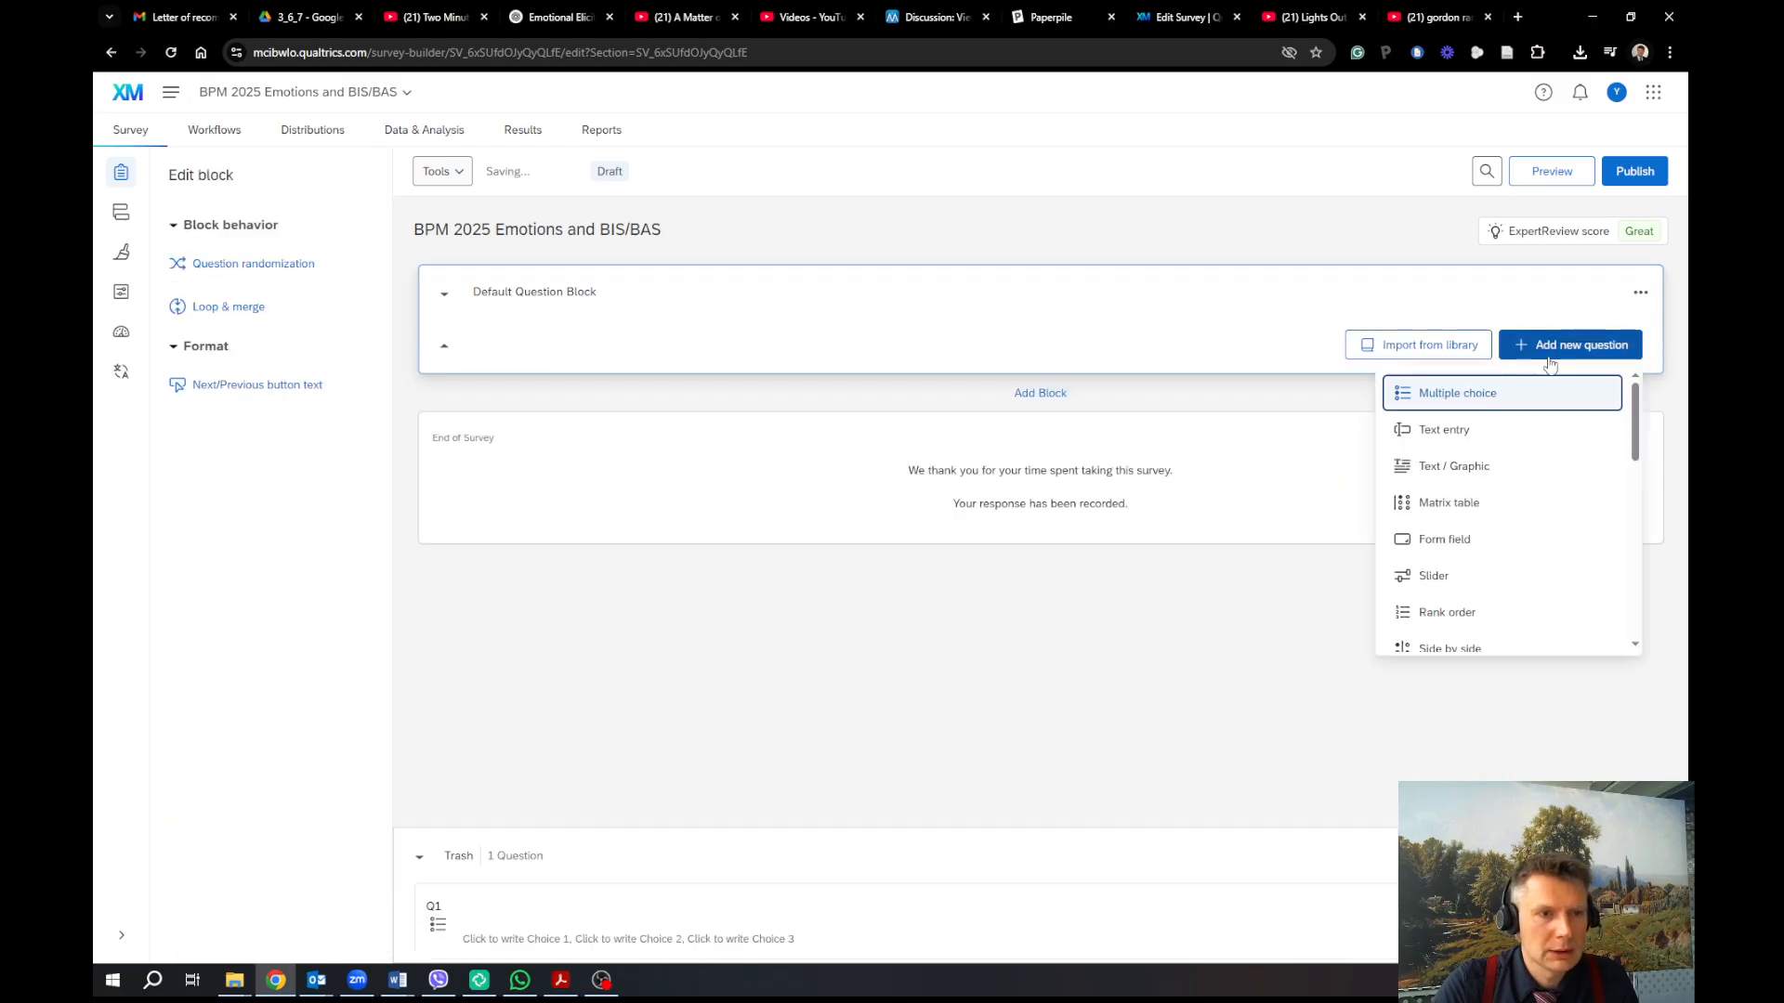
{"action": "left_click", "coordinate": [1456, 468]}
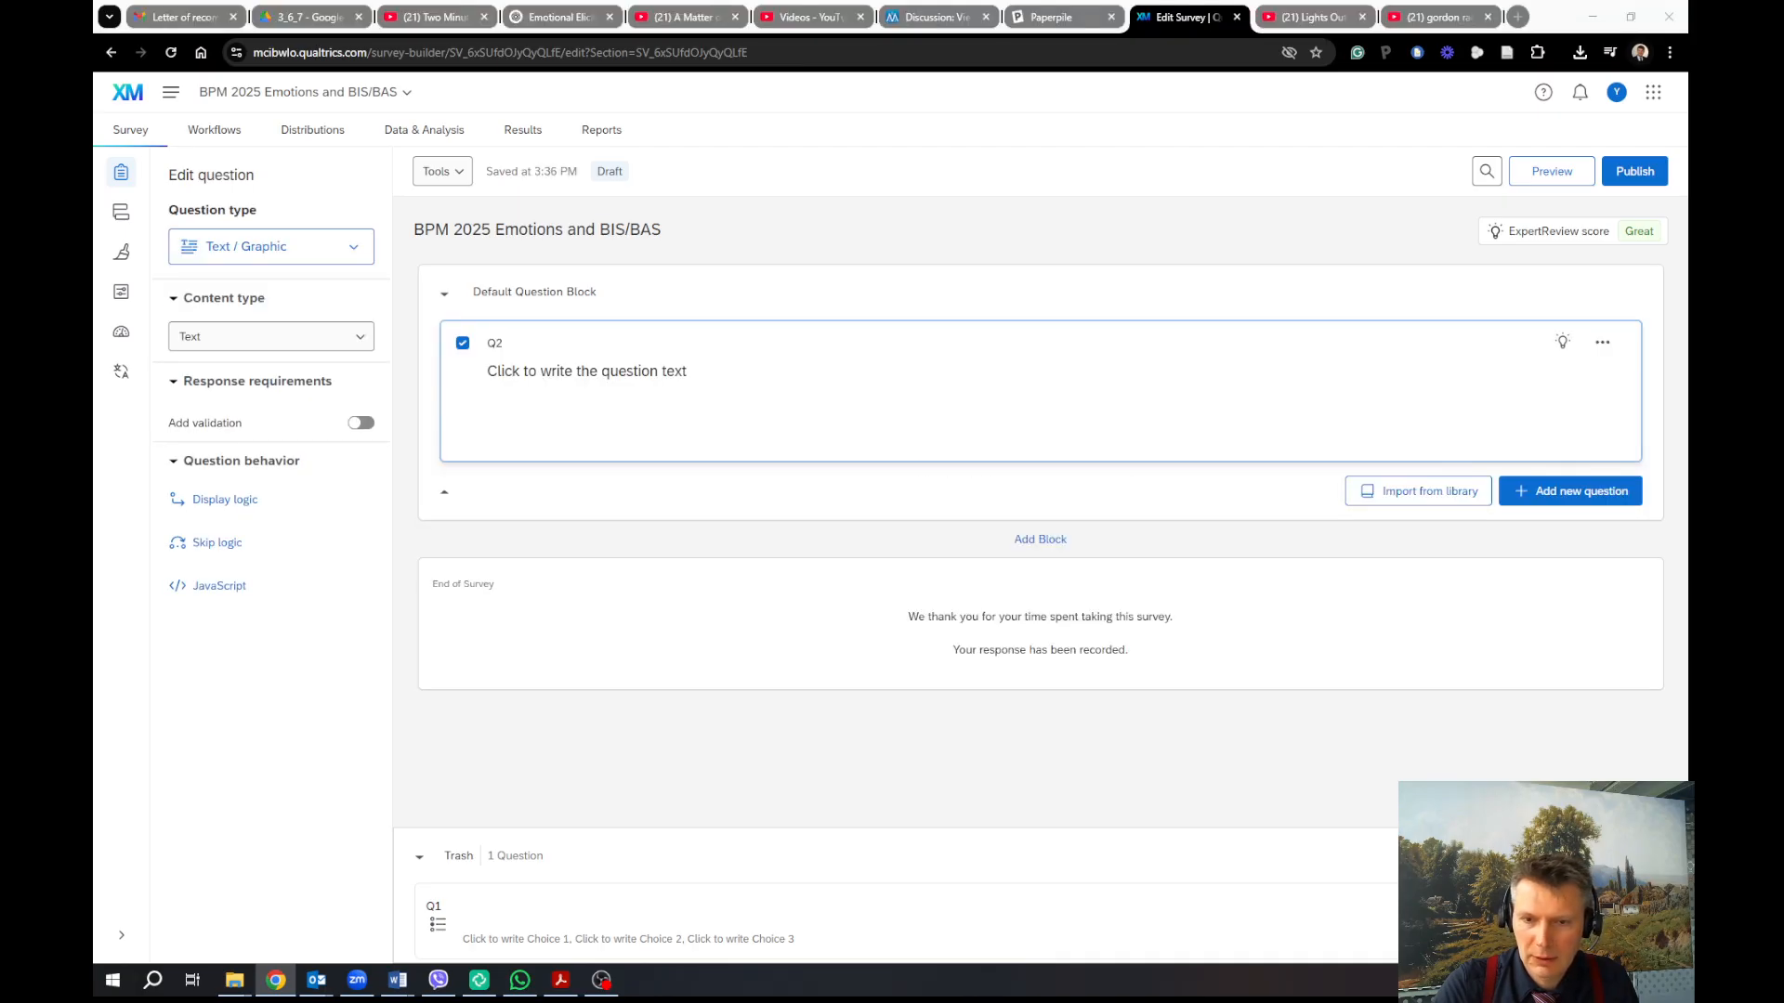
{"action": "key", "text": "super+d"}
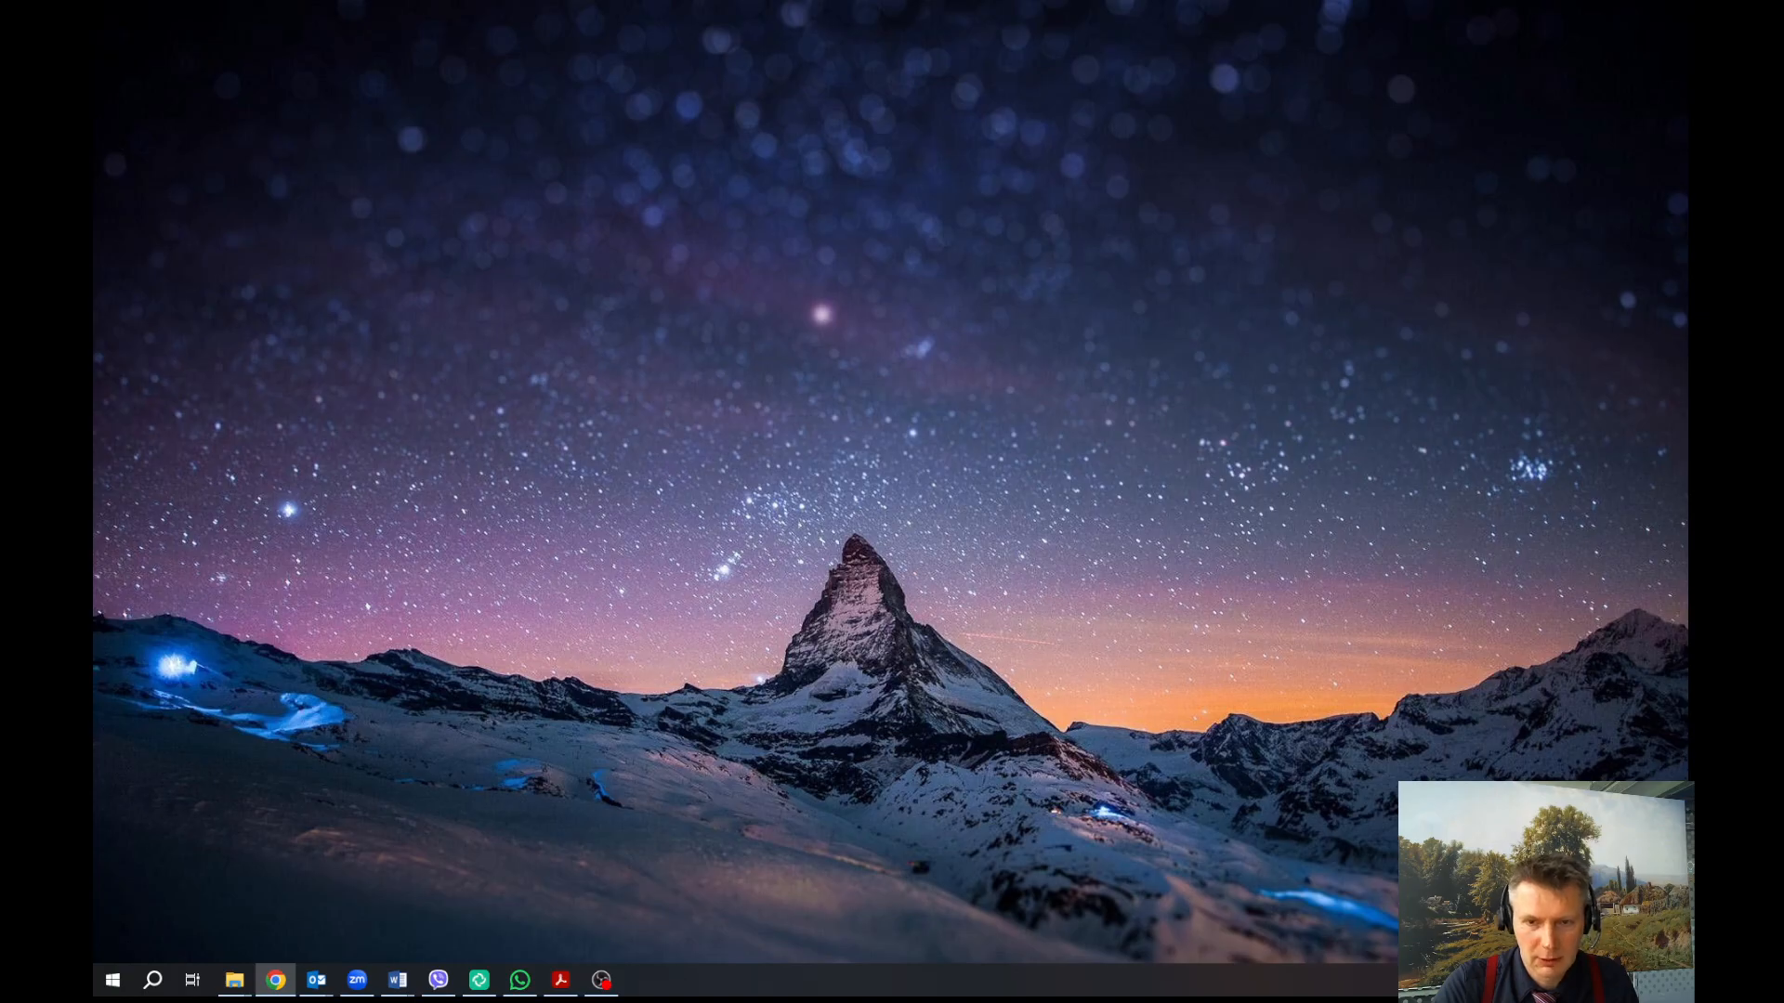
{"action": "key", "text": "super+d"}
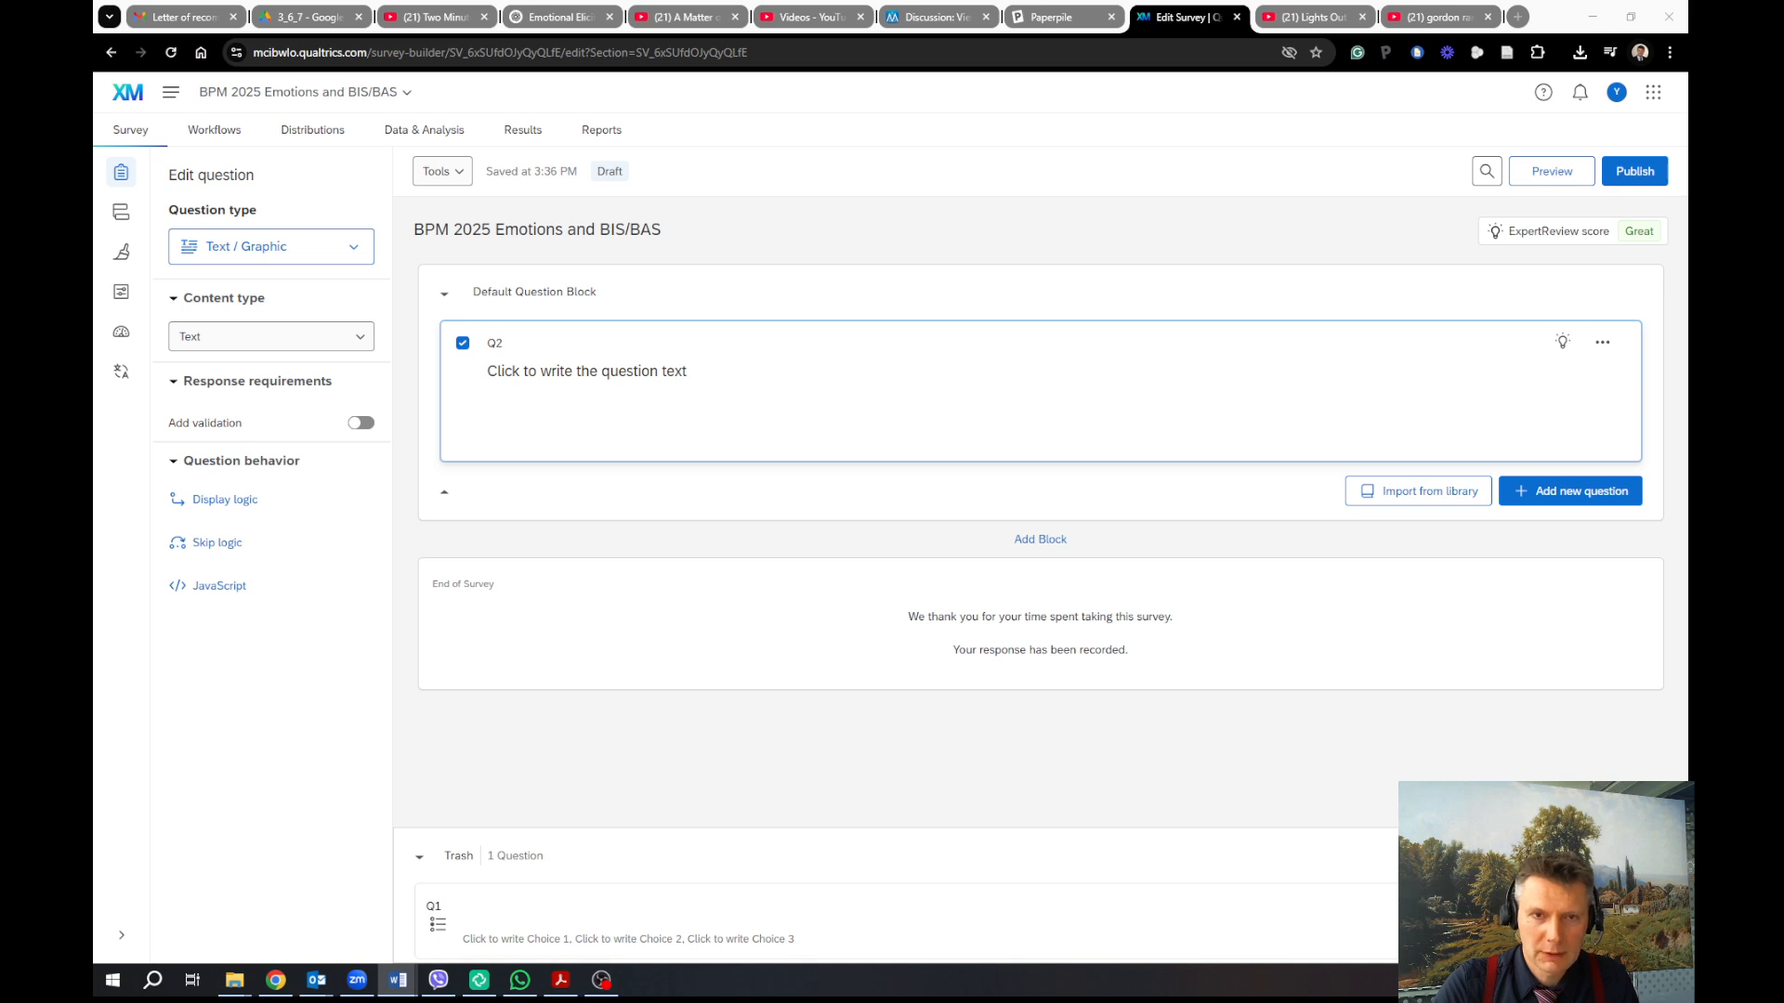
Paste the prepared welcome paragraph into the Q2 question text
{"action": "left_click", "coordinate": [785, 373]}
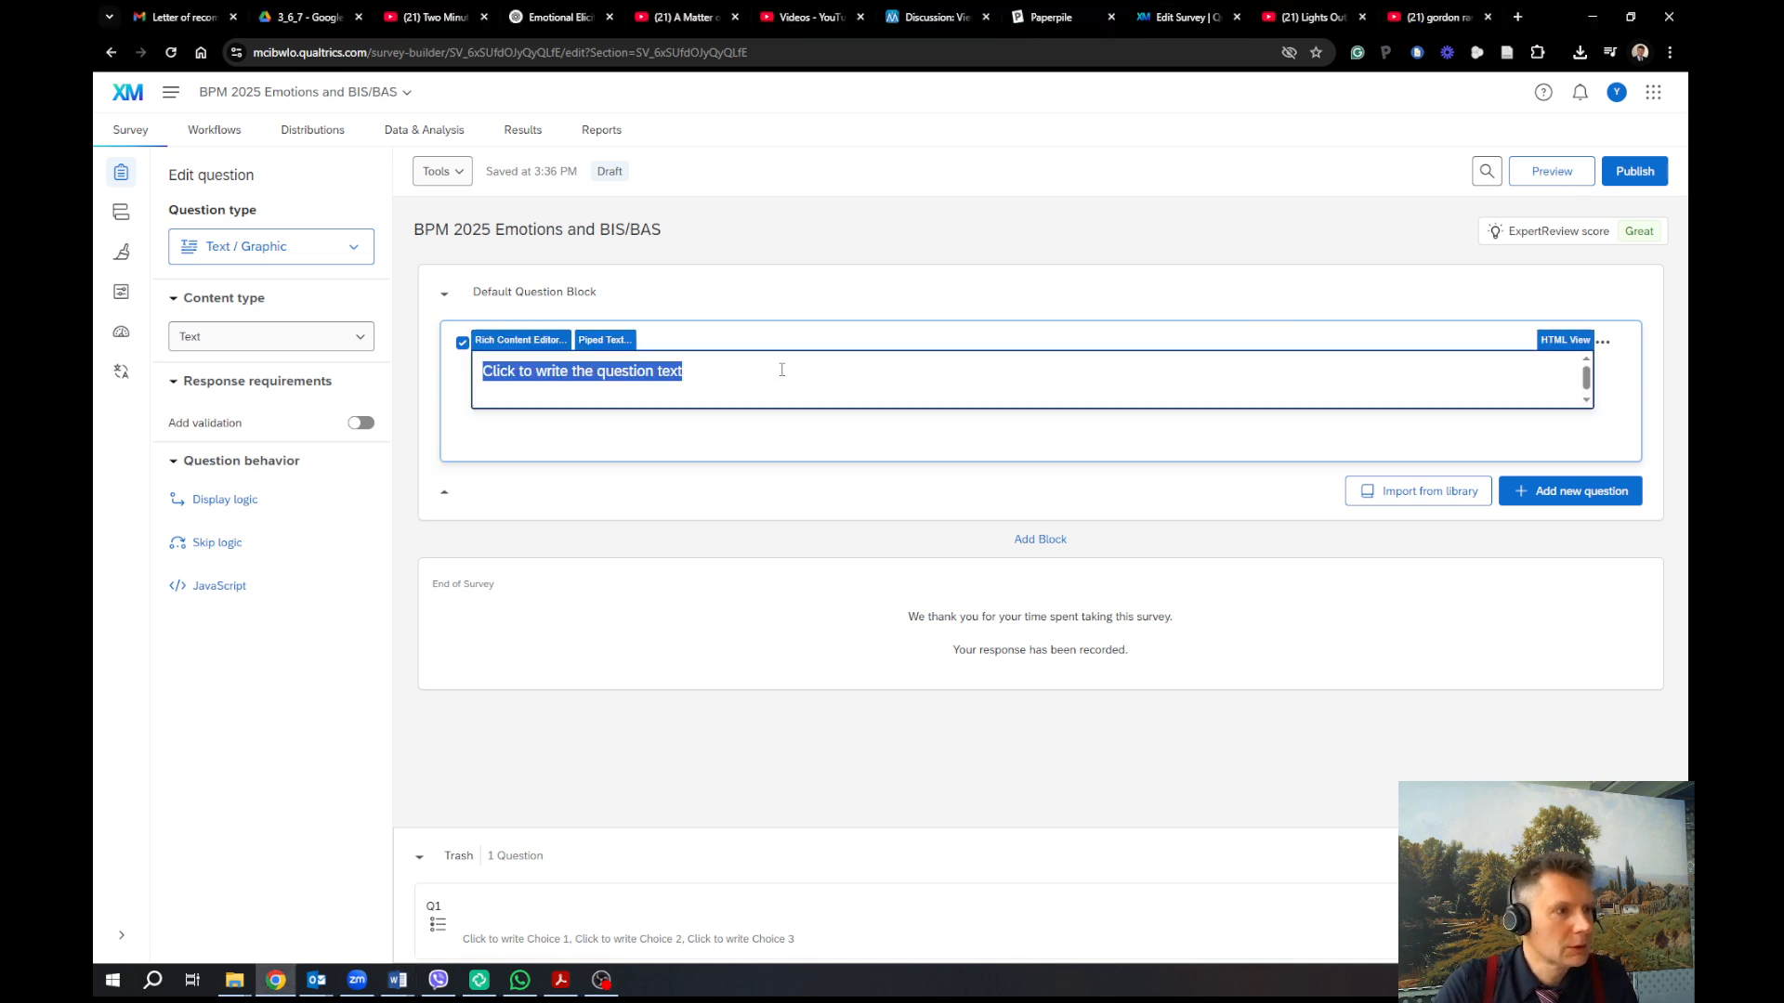
{"action": "right_click", "coordinate": [701, 361]}
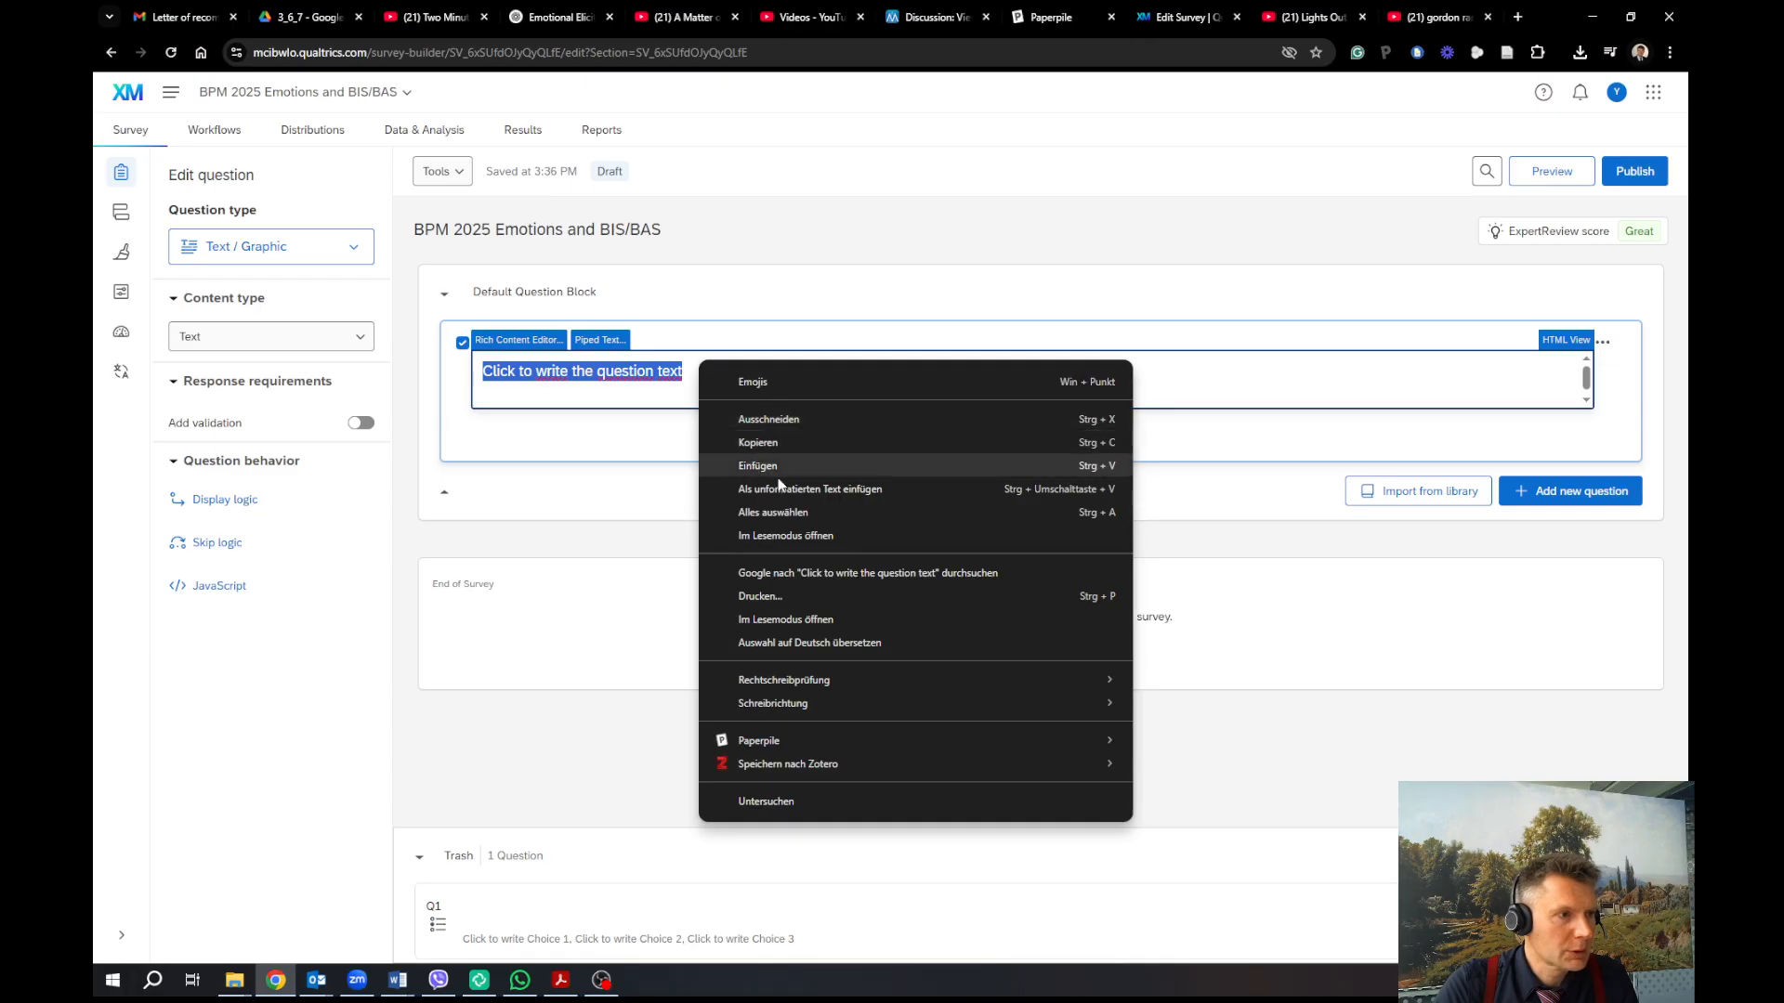
{"action": "left_click", "coordinate": [788, 489]}
{"action": "left_click", "coordinate": [625, 450]}
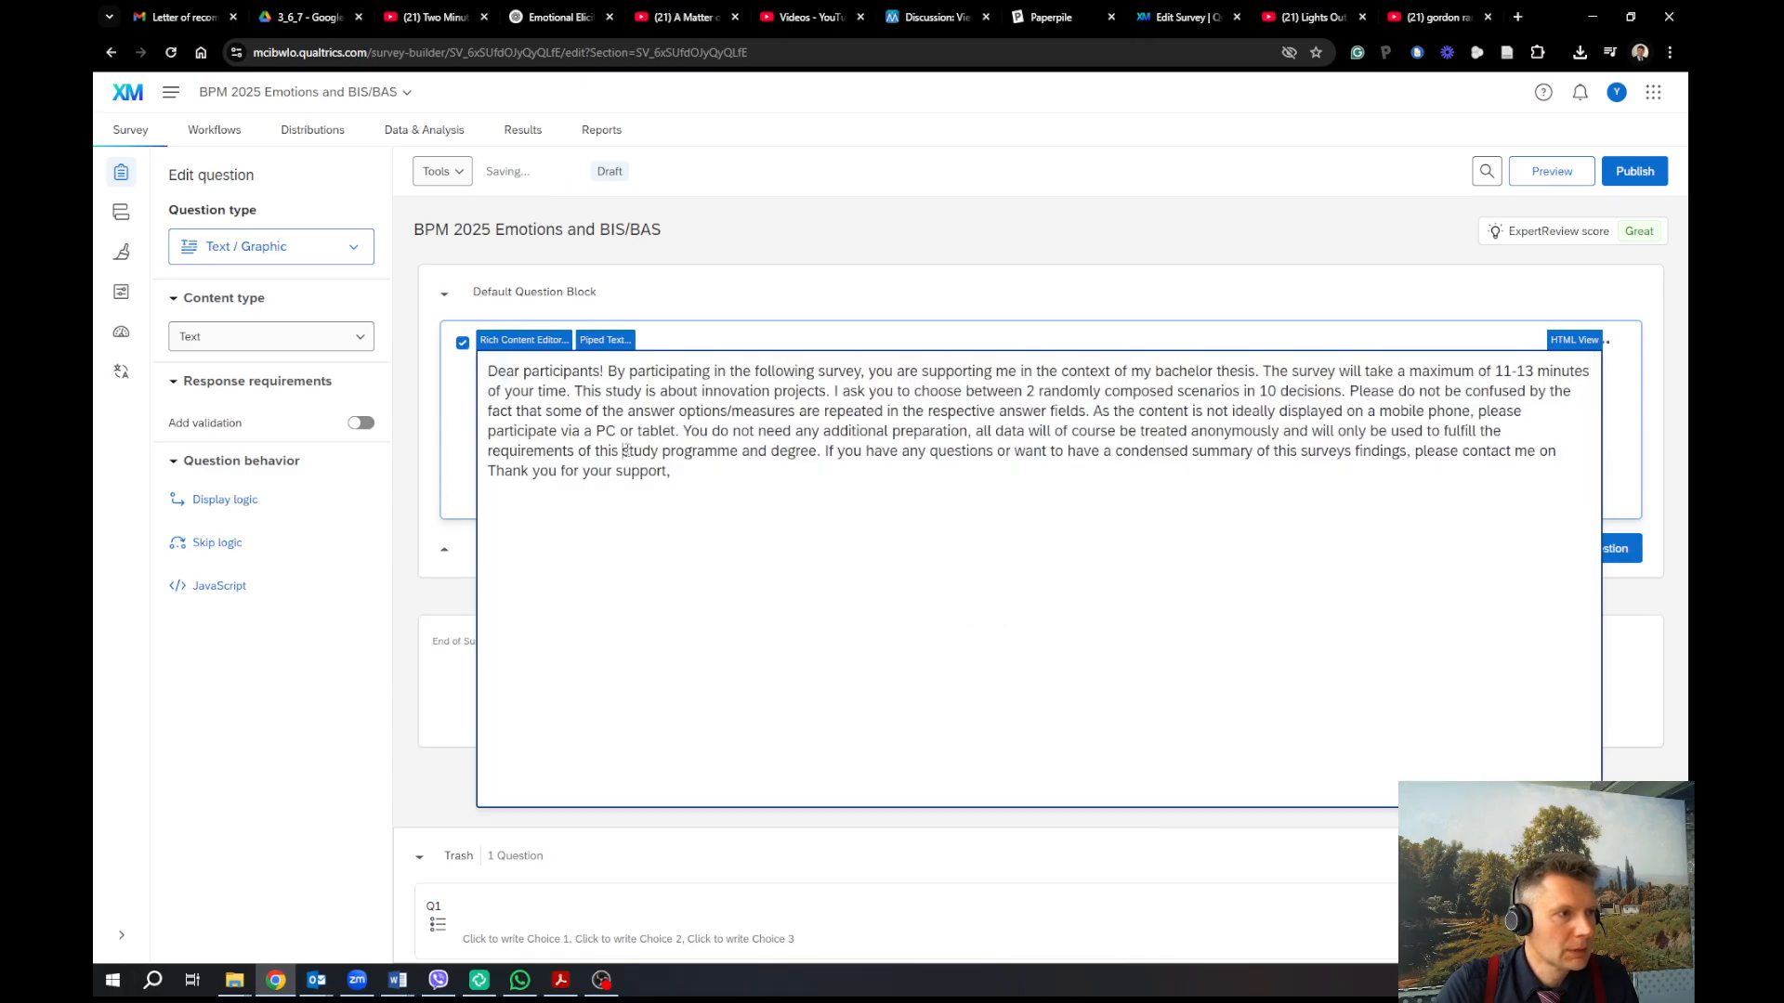
Put 'Dear participants!' on its own line above the rest of the paragraph
{"action": "left_click", "coordinate": [606, 370]}
{"action": "key", "text": "Return"}
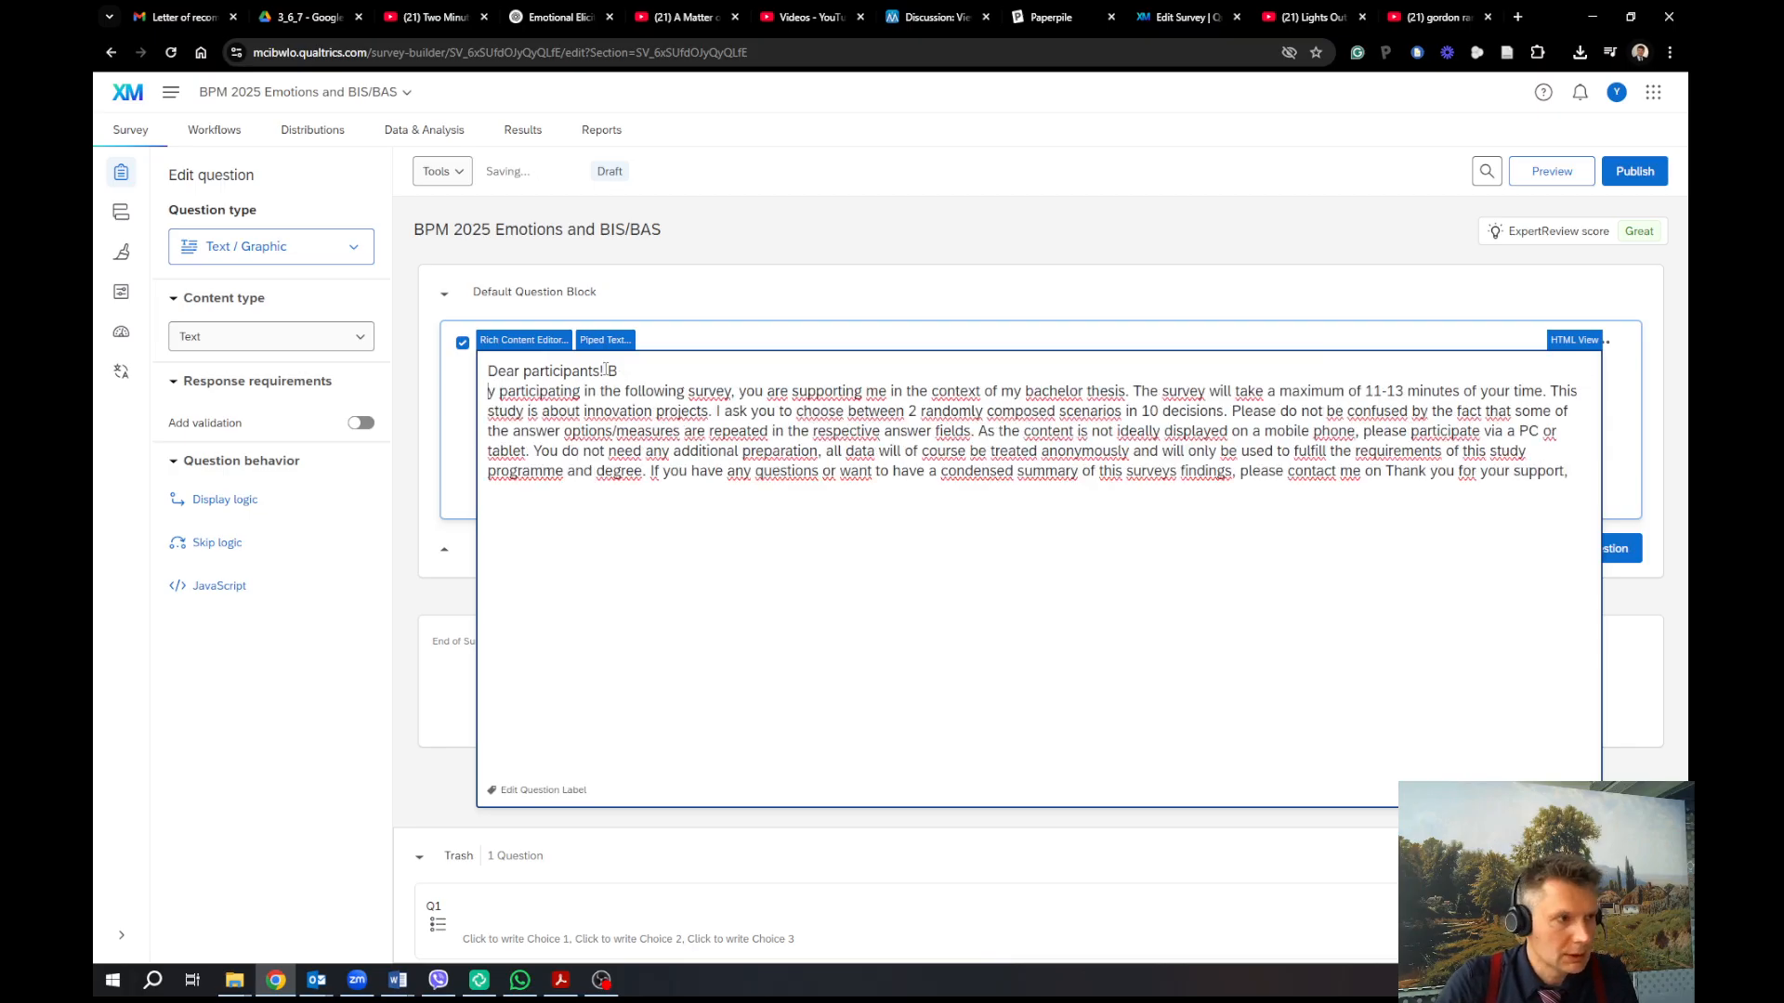
{"action": "key", "text": "BackSpace"}
{"action": "key", "text": "Left"}
{"action": "key", "text": "Return"}
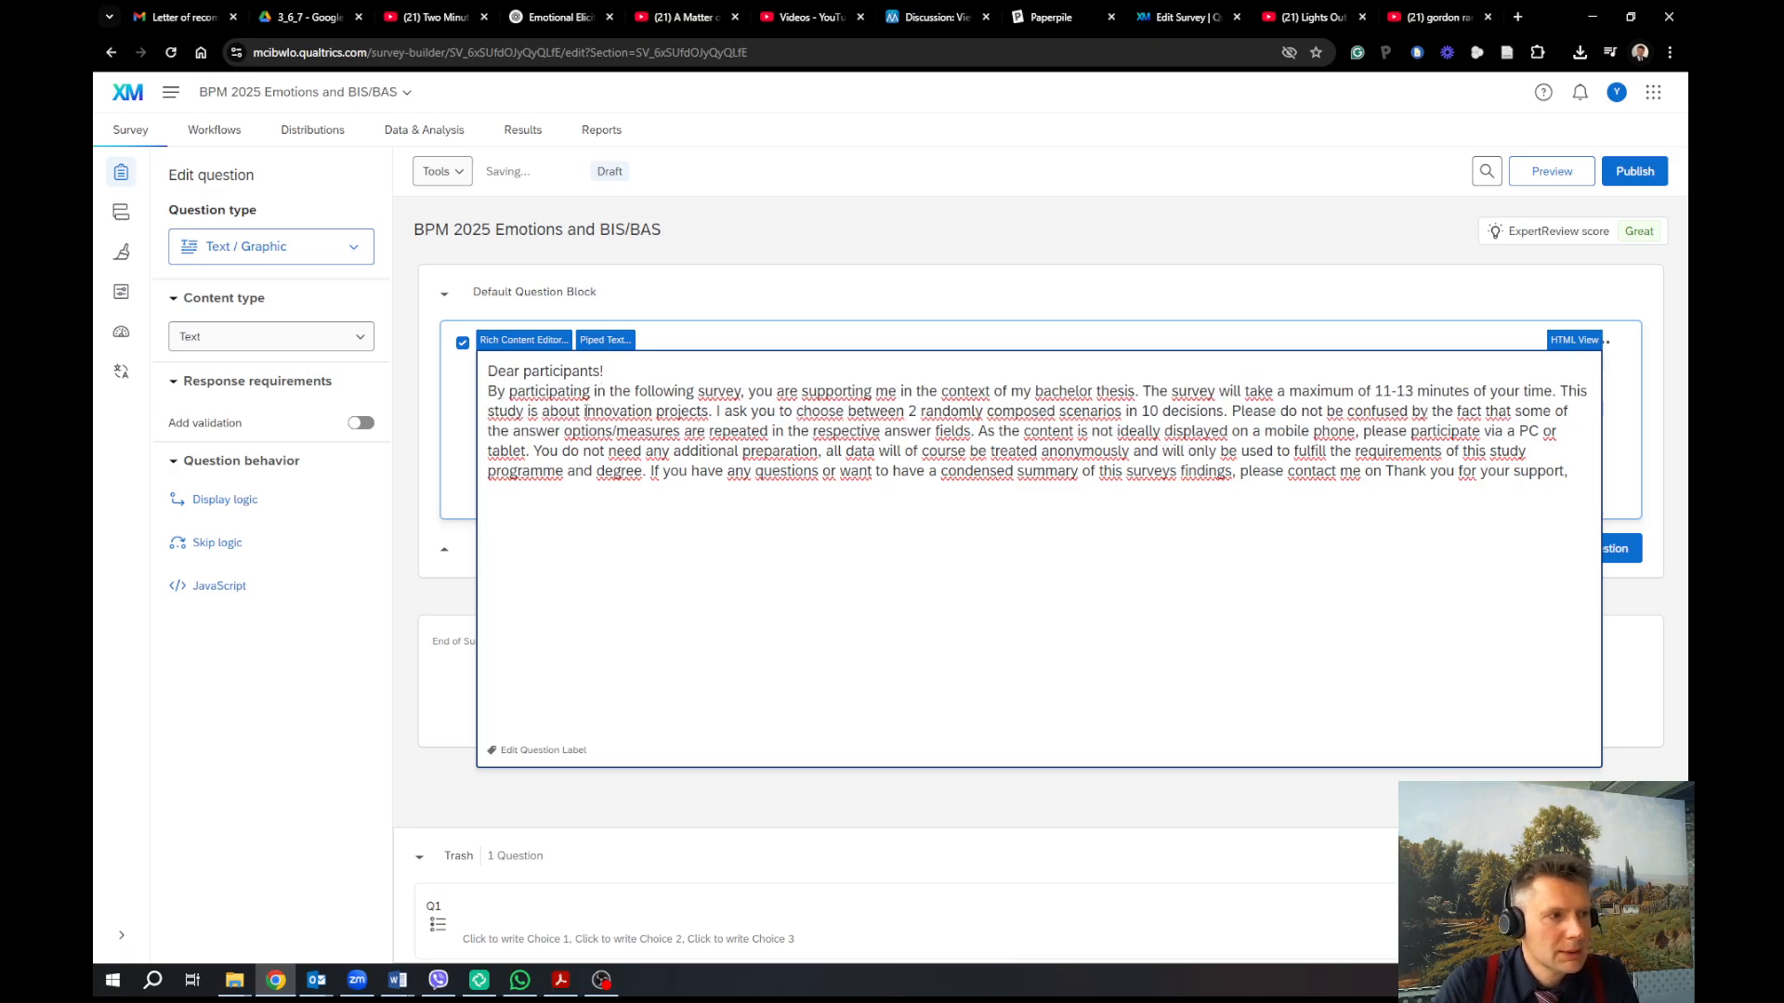
{"action": "left_click", "coordinate": [539, 340]}
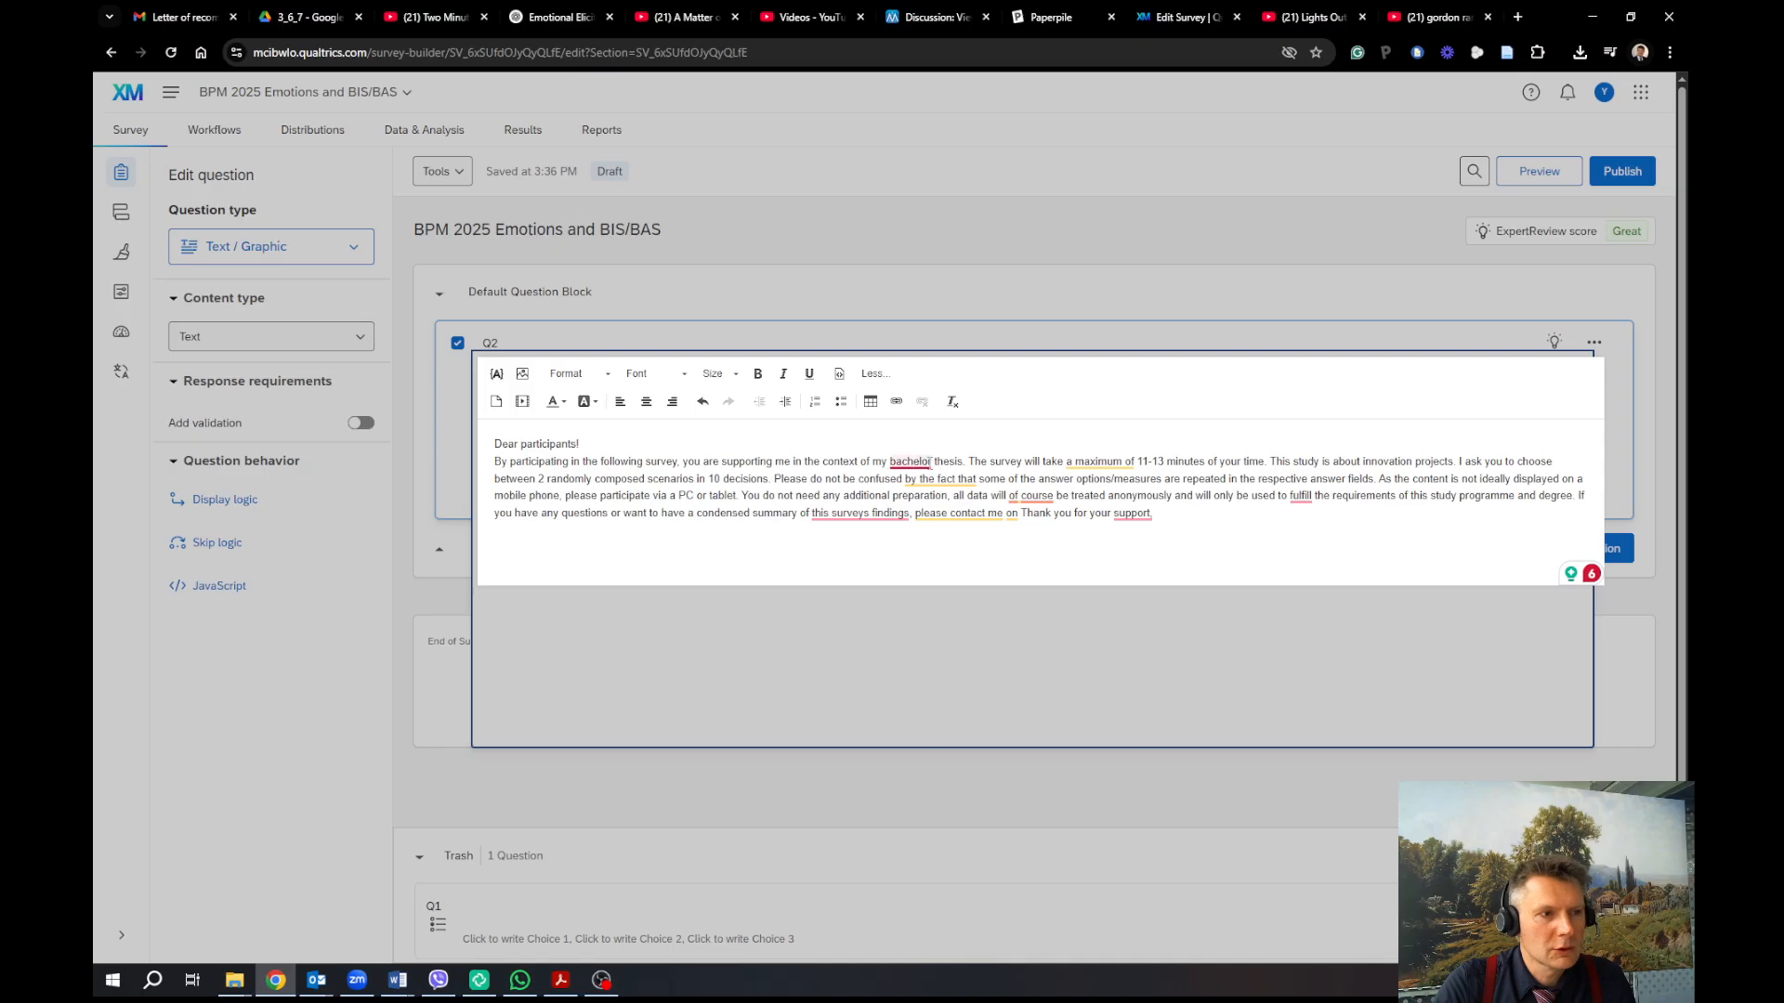
Change 'bachelor' to 'master's' and 'a maximum of' to 'about' in the intro
{"action": "mouse_move", "coordinate": [910, 461]}
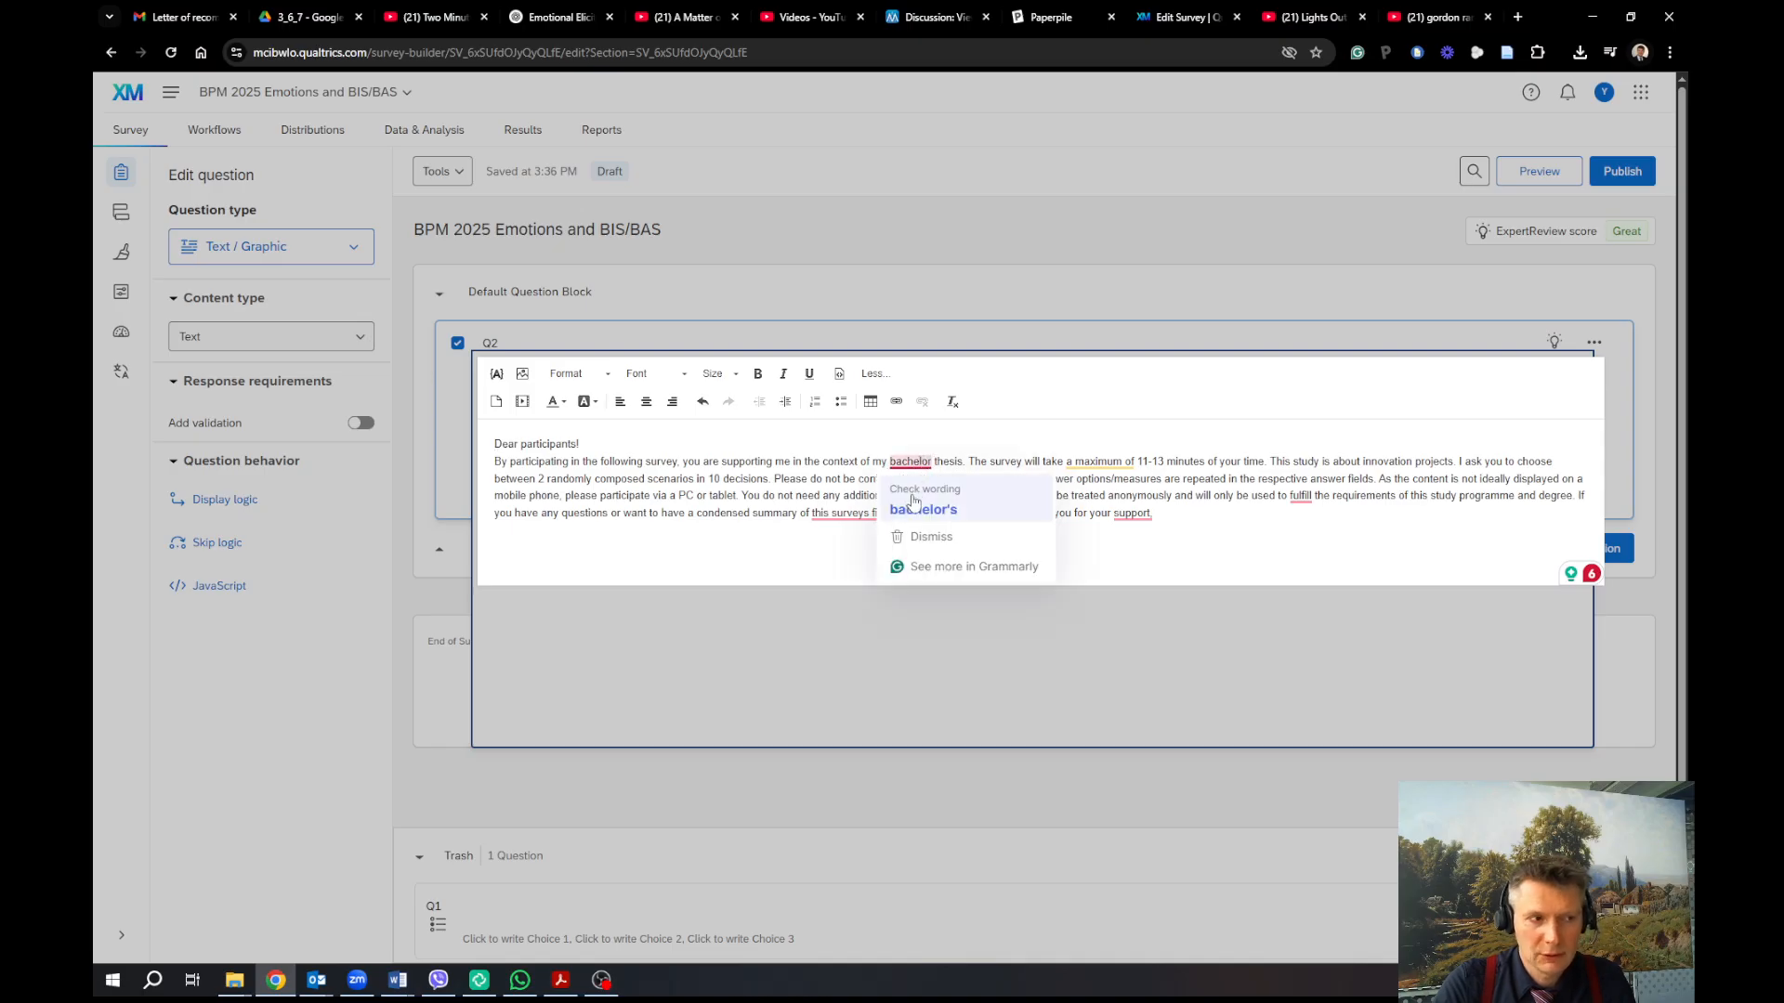
{"action": "left_click", "coordinate": [915, 506]}
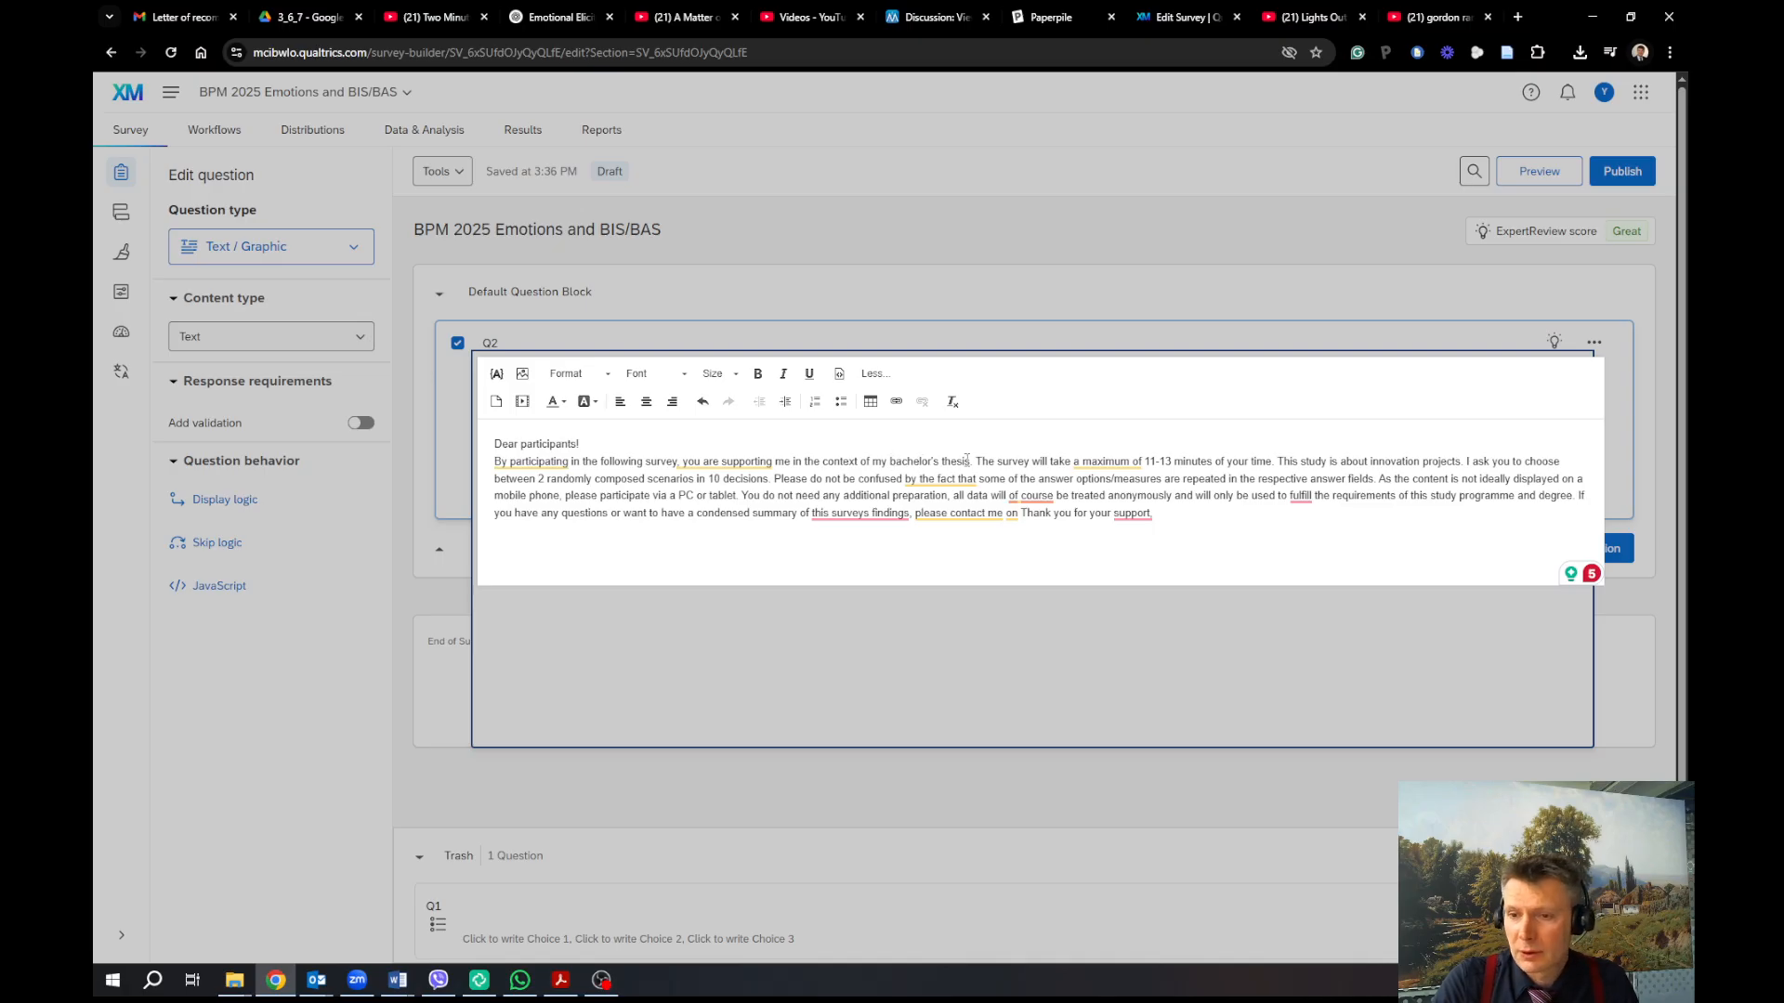
{"action": "double_click", "coordinate": [906, 461]}
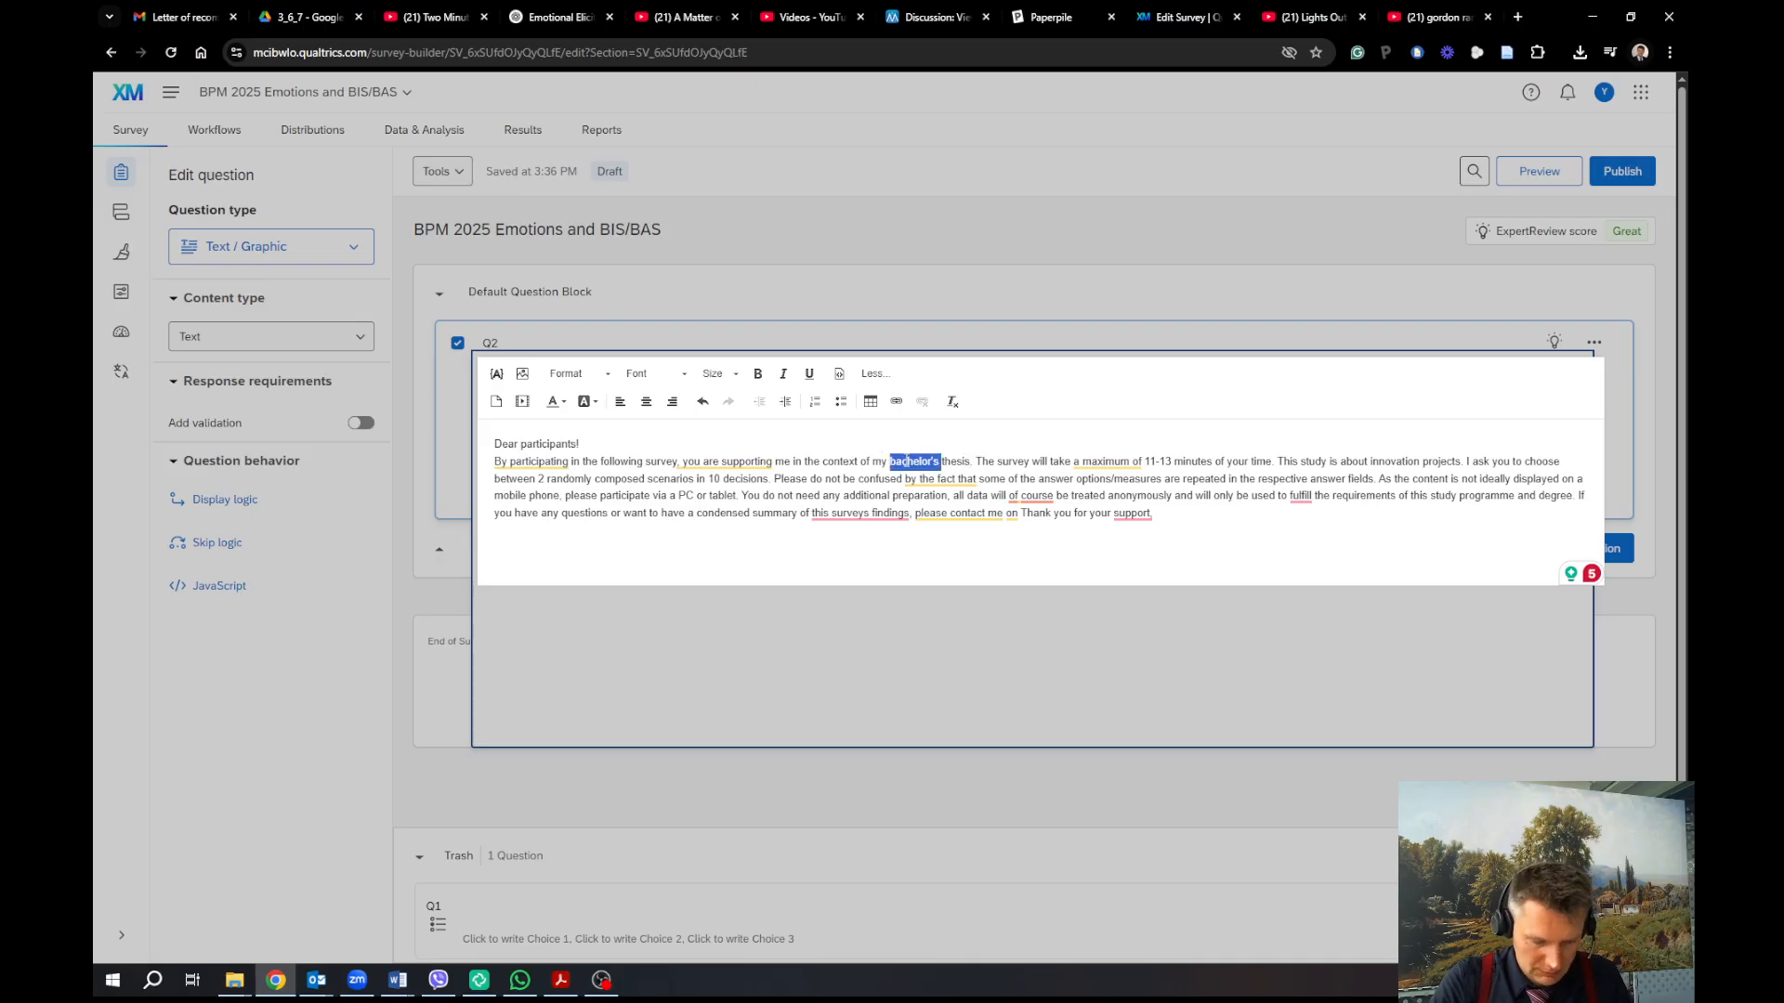
{"action": "type", "text": "master's"}
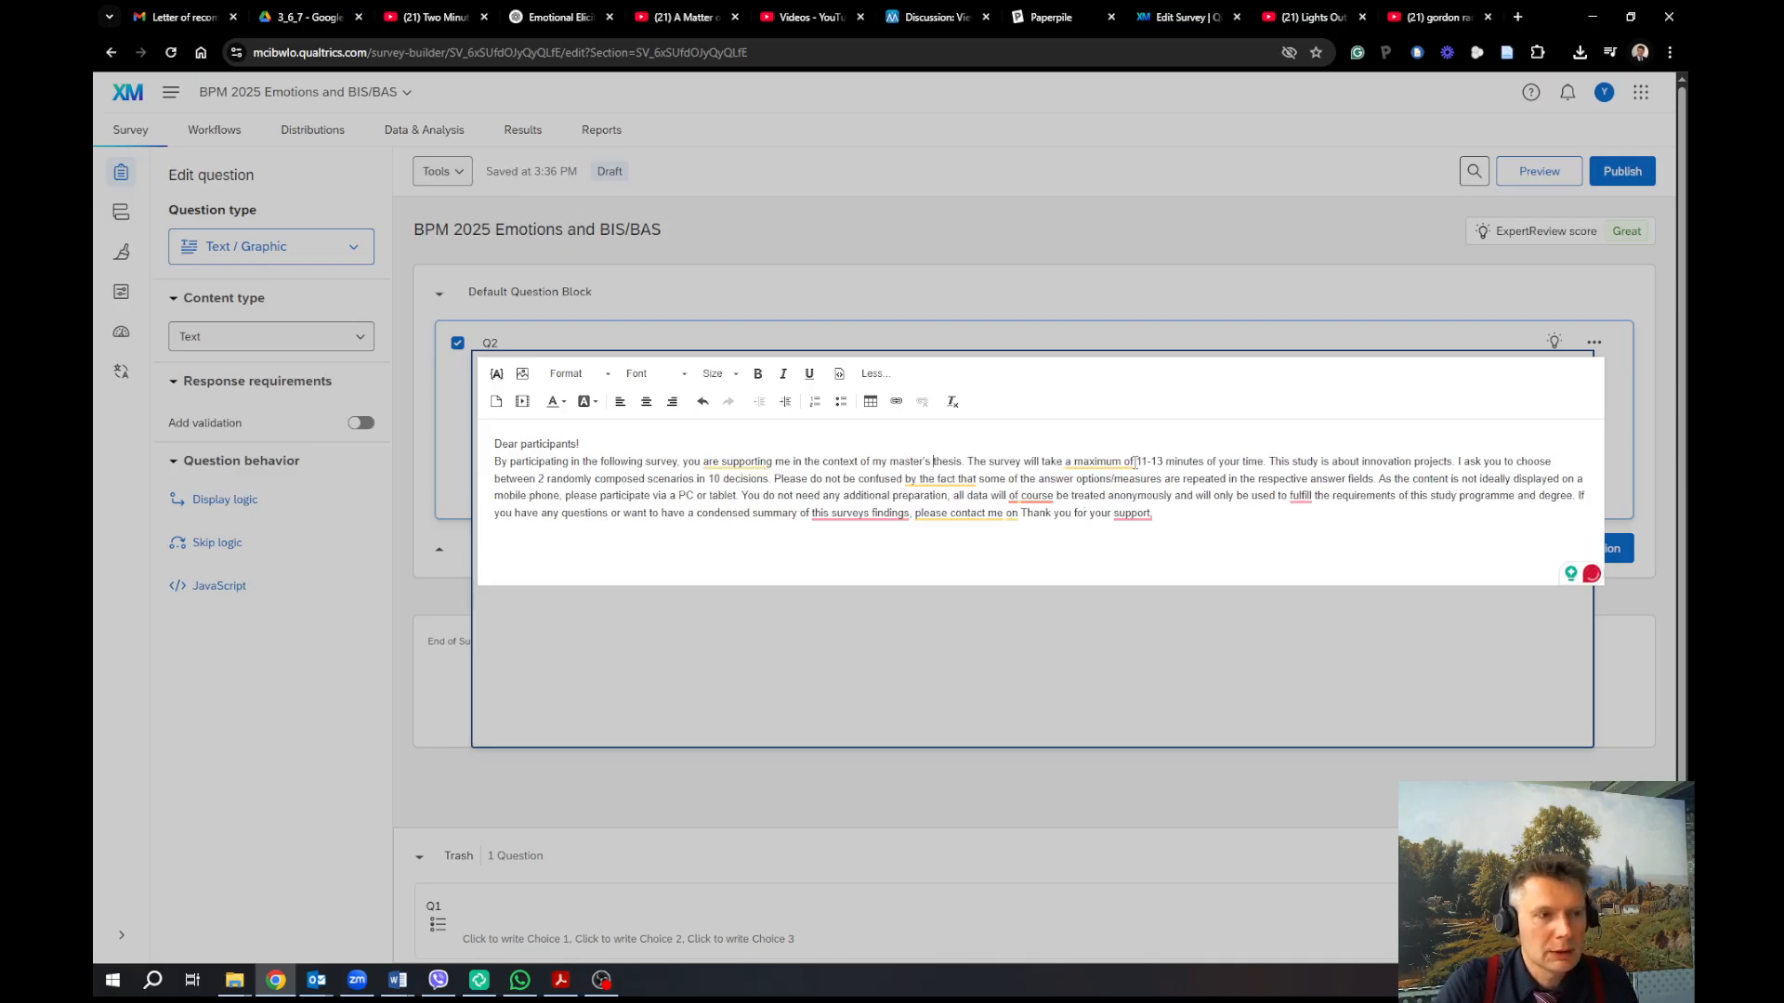
{"action": "mouse_move", "coordinate": [1133, 462]}
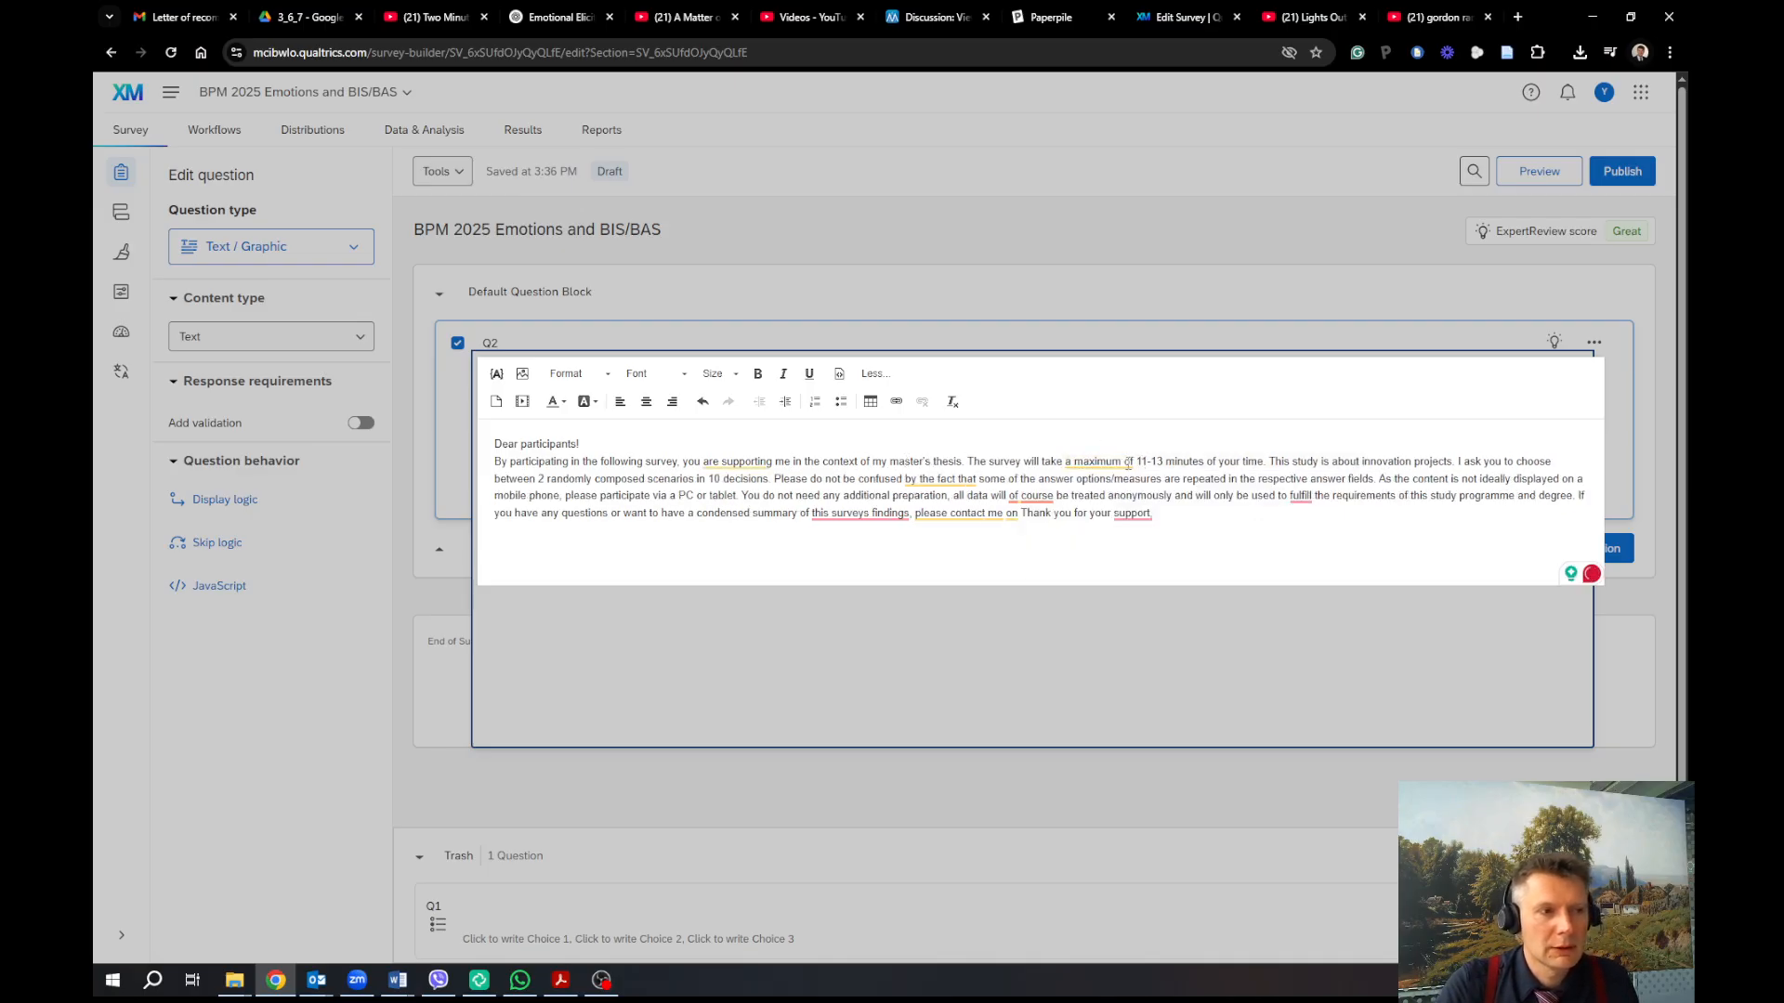
{"action": "left_click_drag", "start_coordinate": [1066, 462], "coordinate": [1134, 459]}
{"action": "type", "text": "about"}
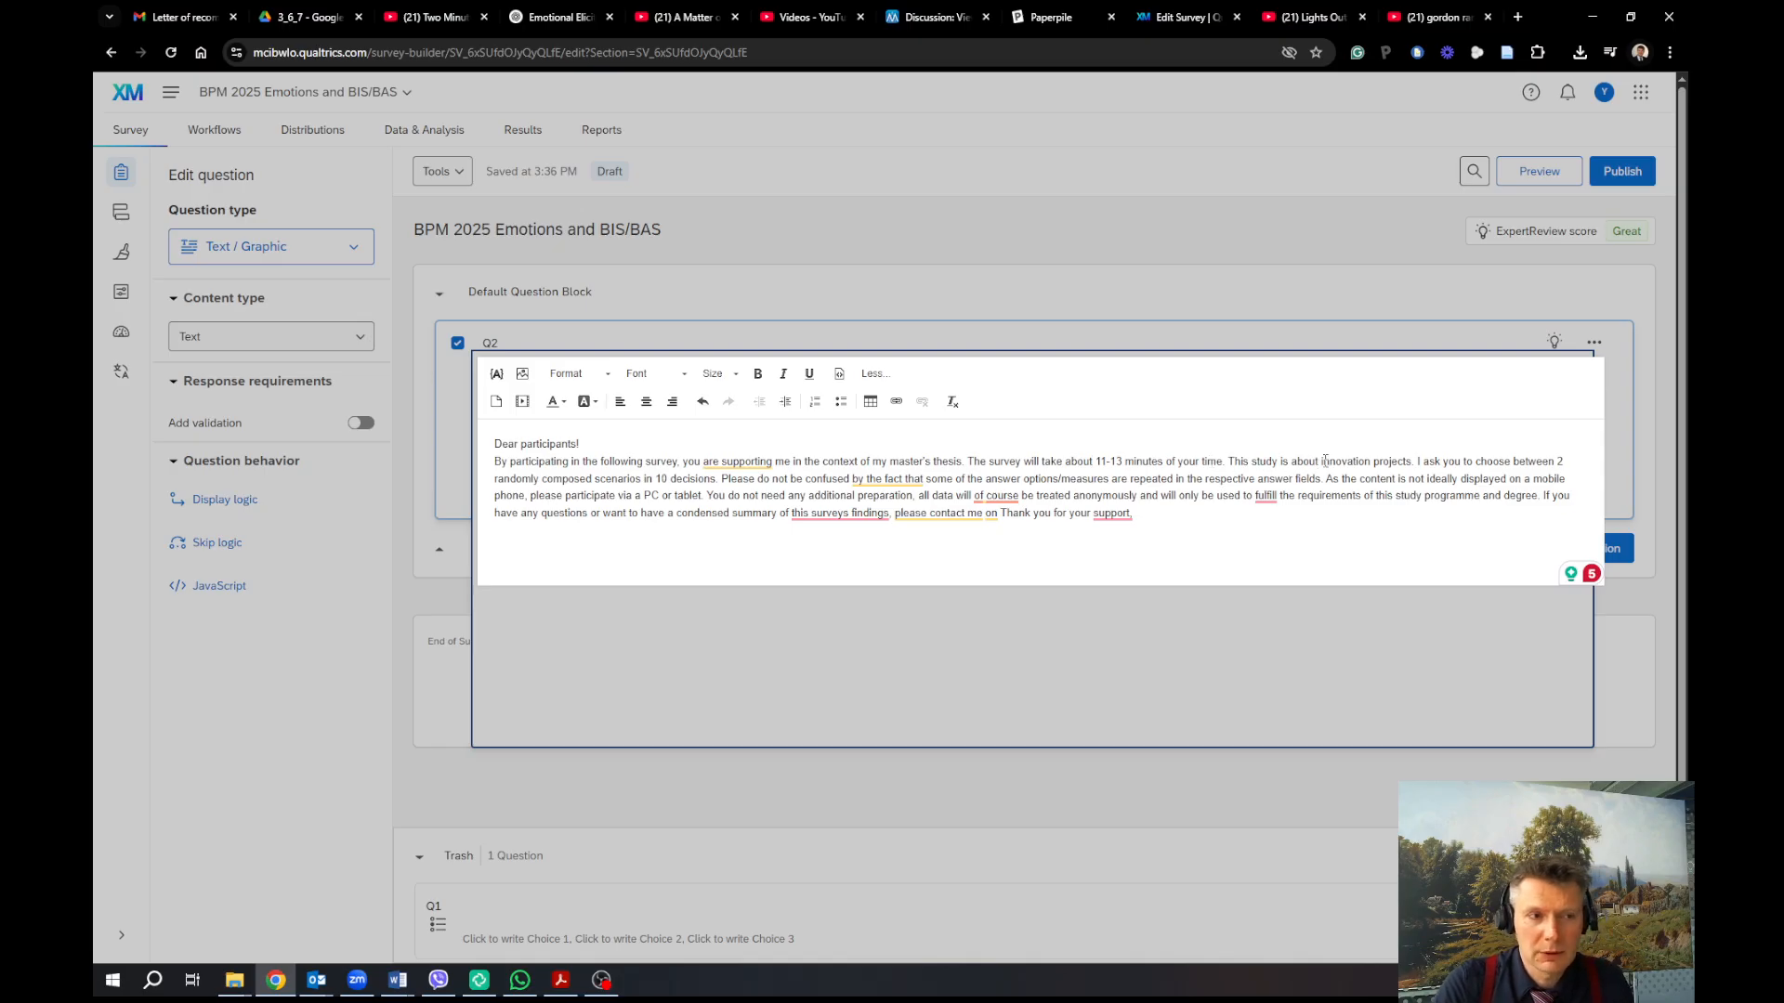
Replace 'innovation projects' with 'the way you feel at work.'
{"action": "left_click_drag", "start_coordinate": [1321, 462], "coordinate": [1408, 467]}
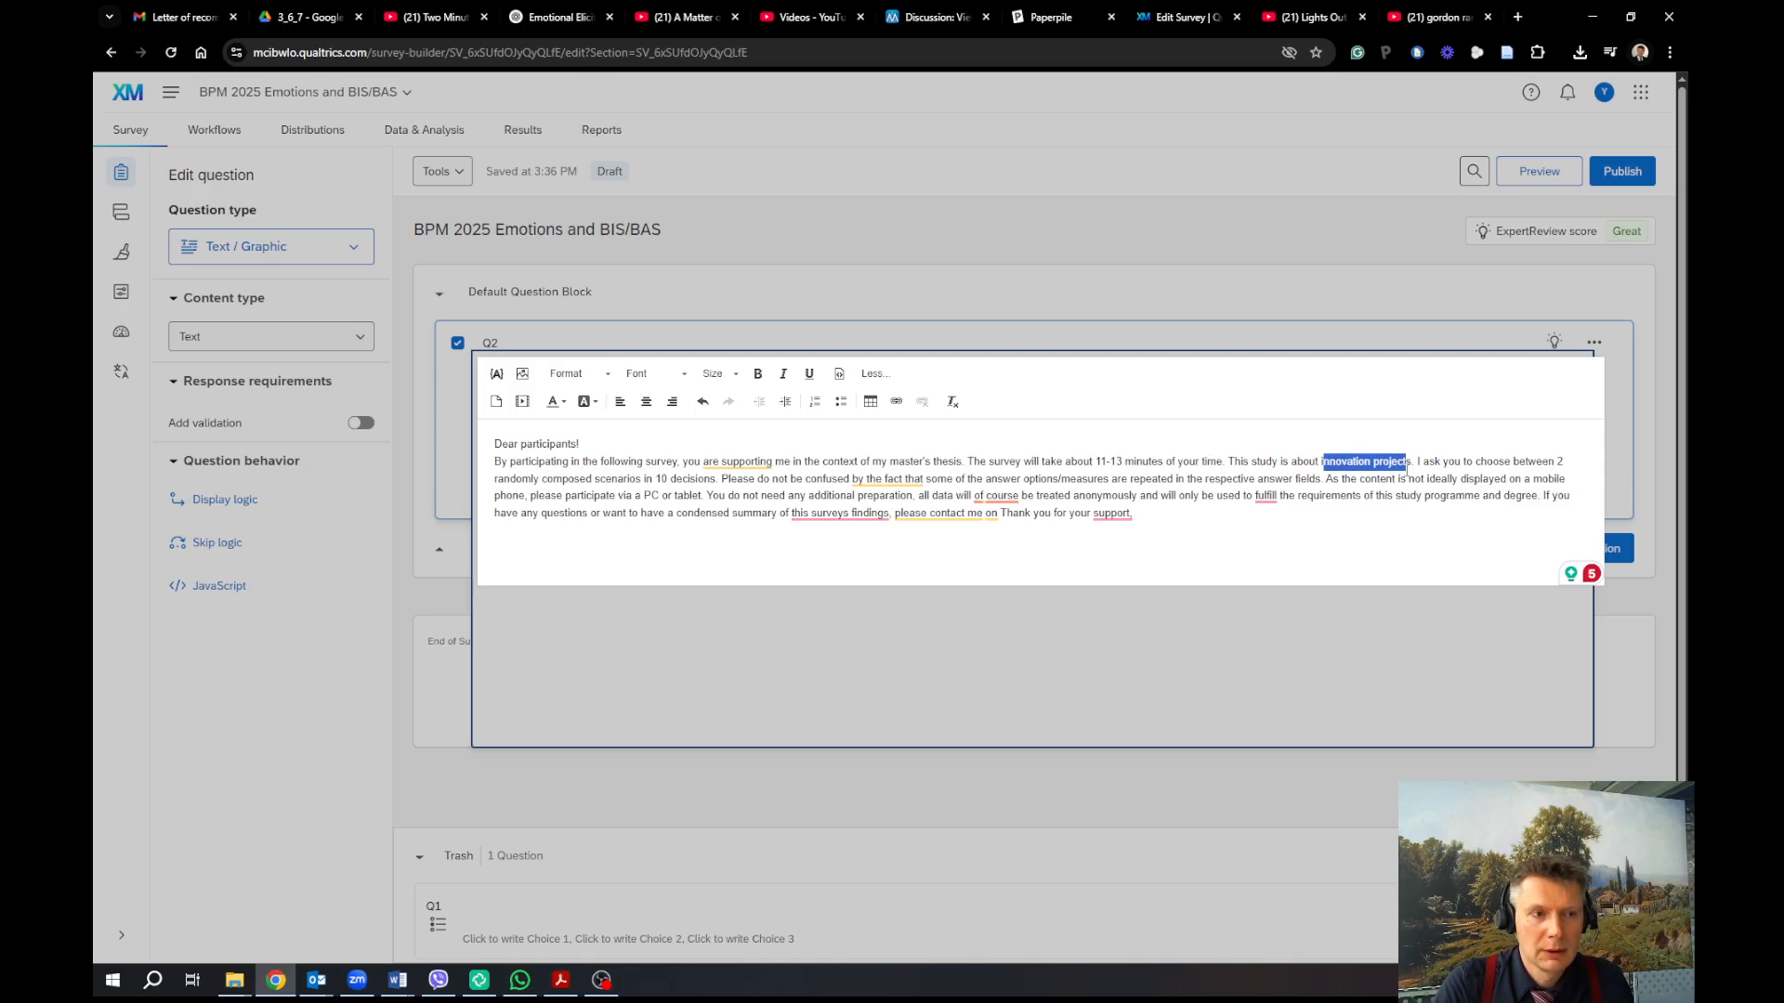
{"action": "left_click", "coordinate": [1407, 462]}
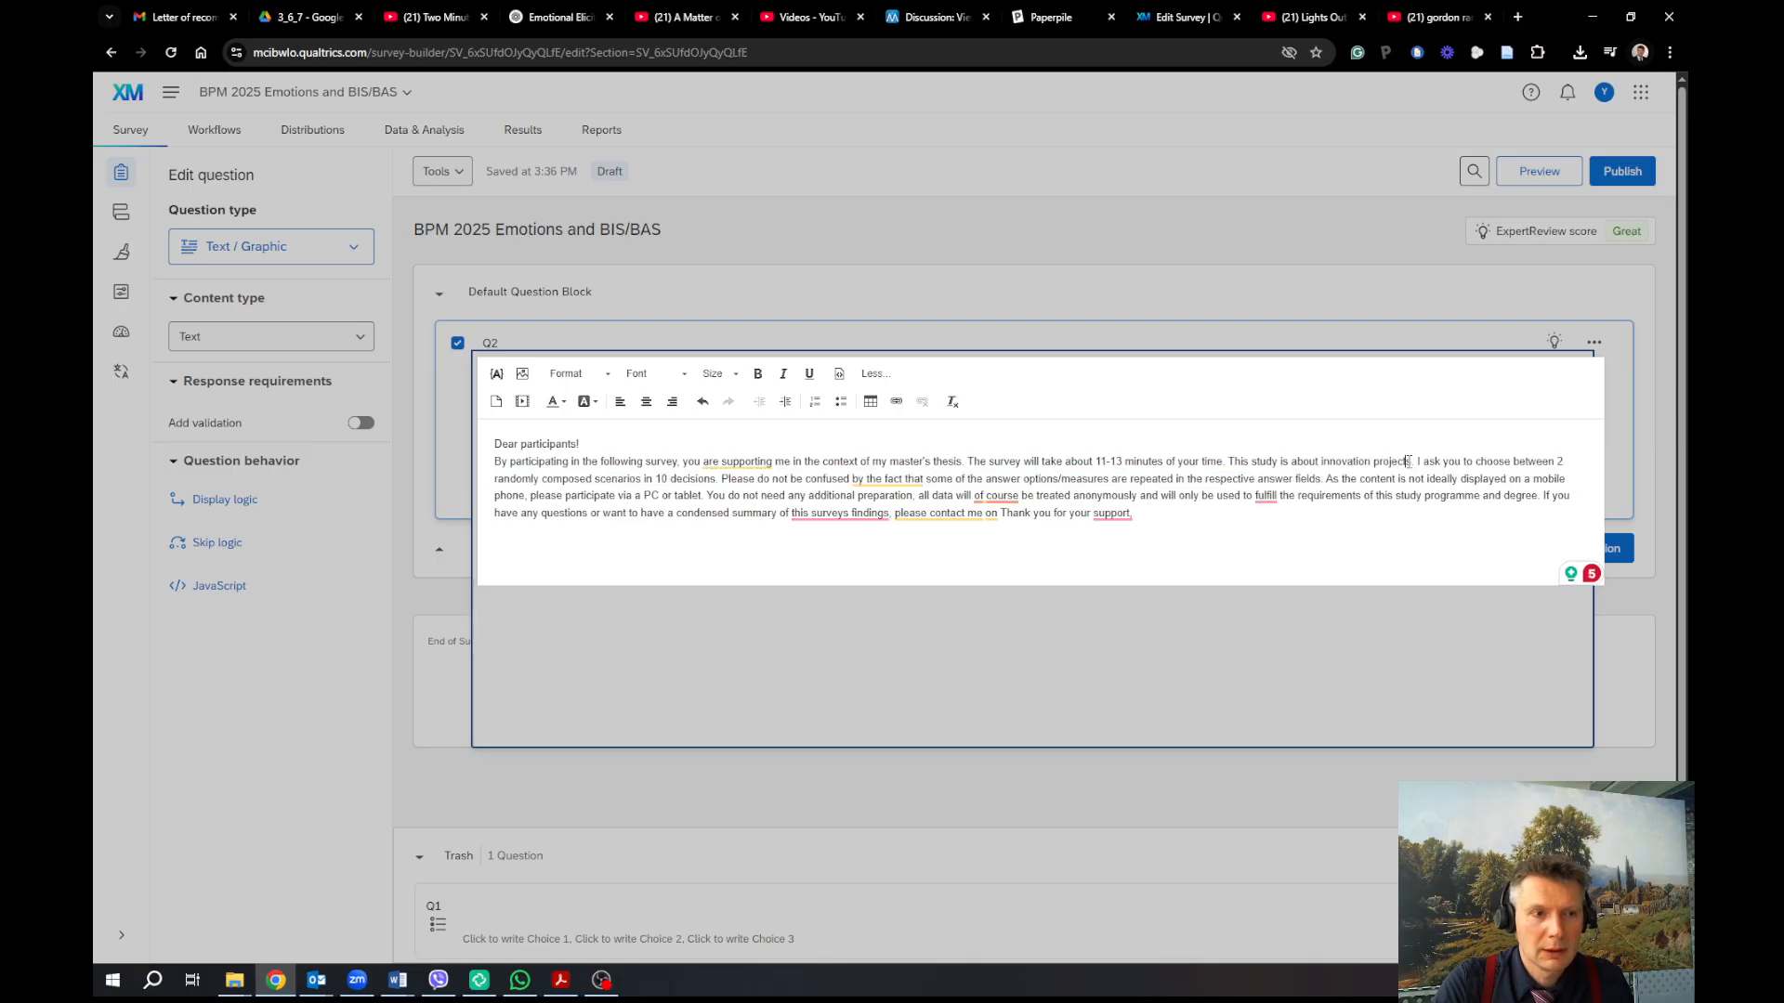
{"action": "key", "text": "ctrl+shift+Right"}
{"action": "key", "text": "ctrl+shift+Right"}
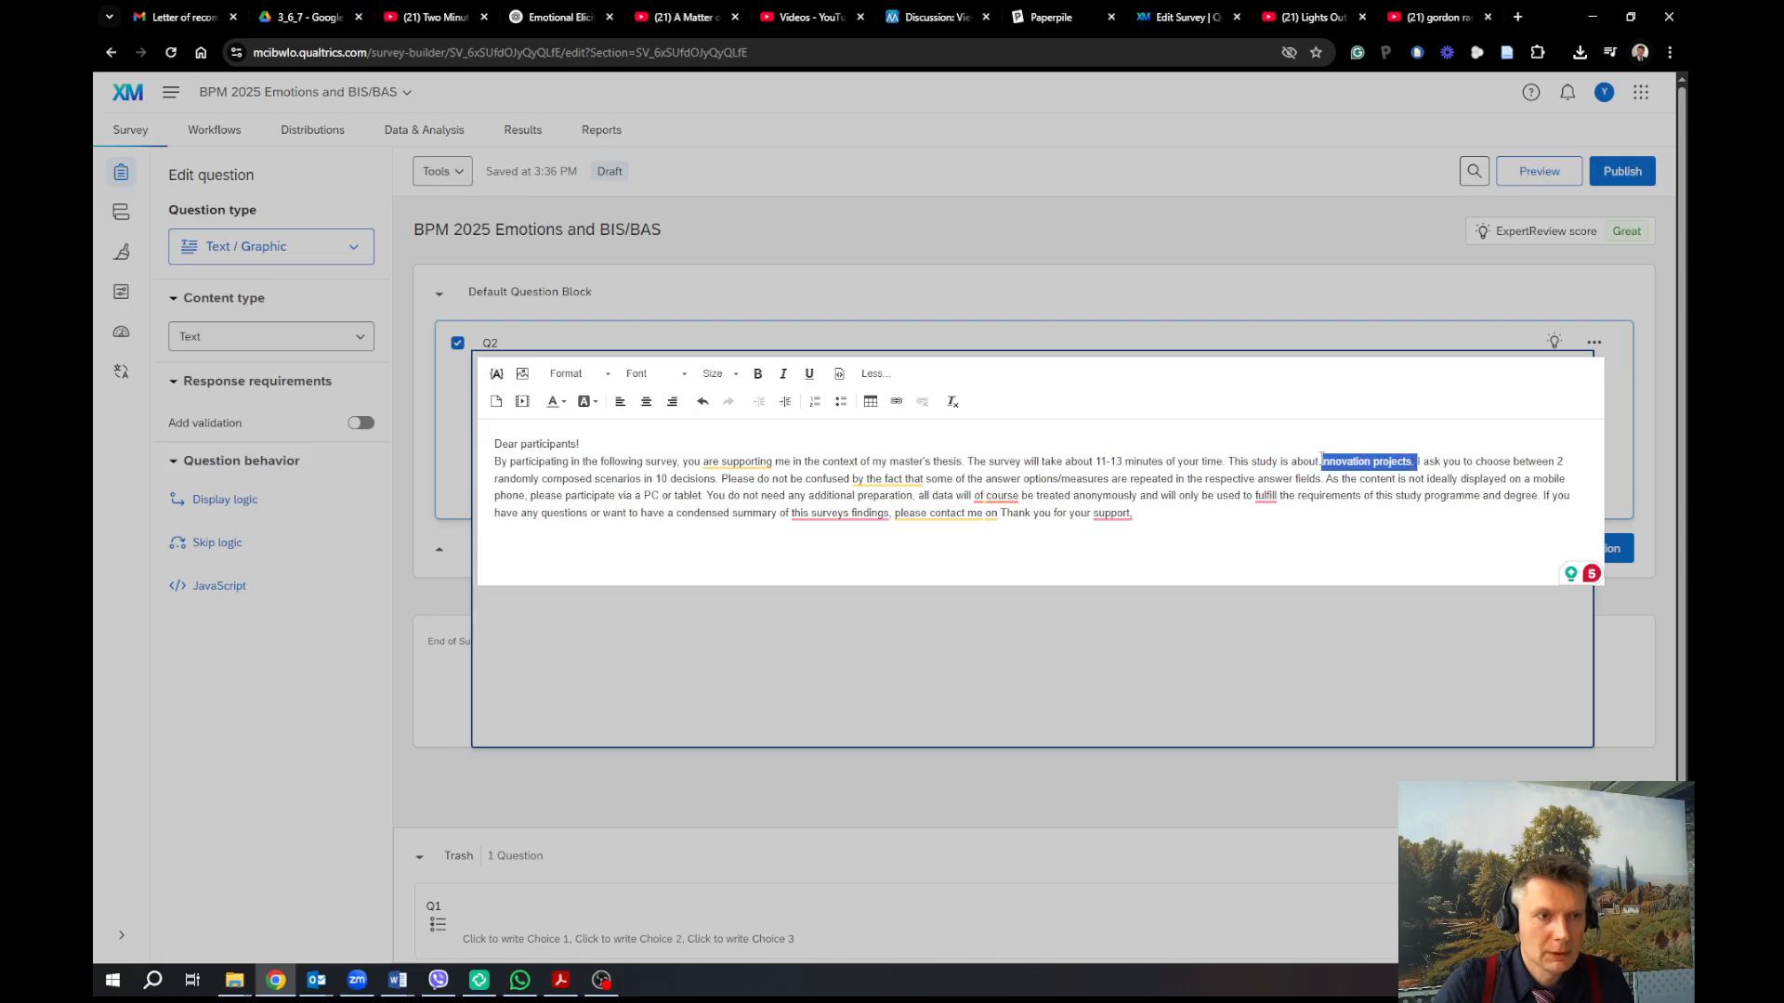
{"action": "key", "text": "shift+Left"}
{"action": "key", "text": "shift+Left"}
{"action": "type", "text": "e way you f"}
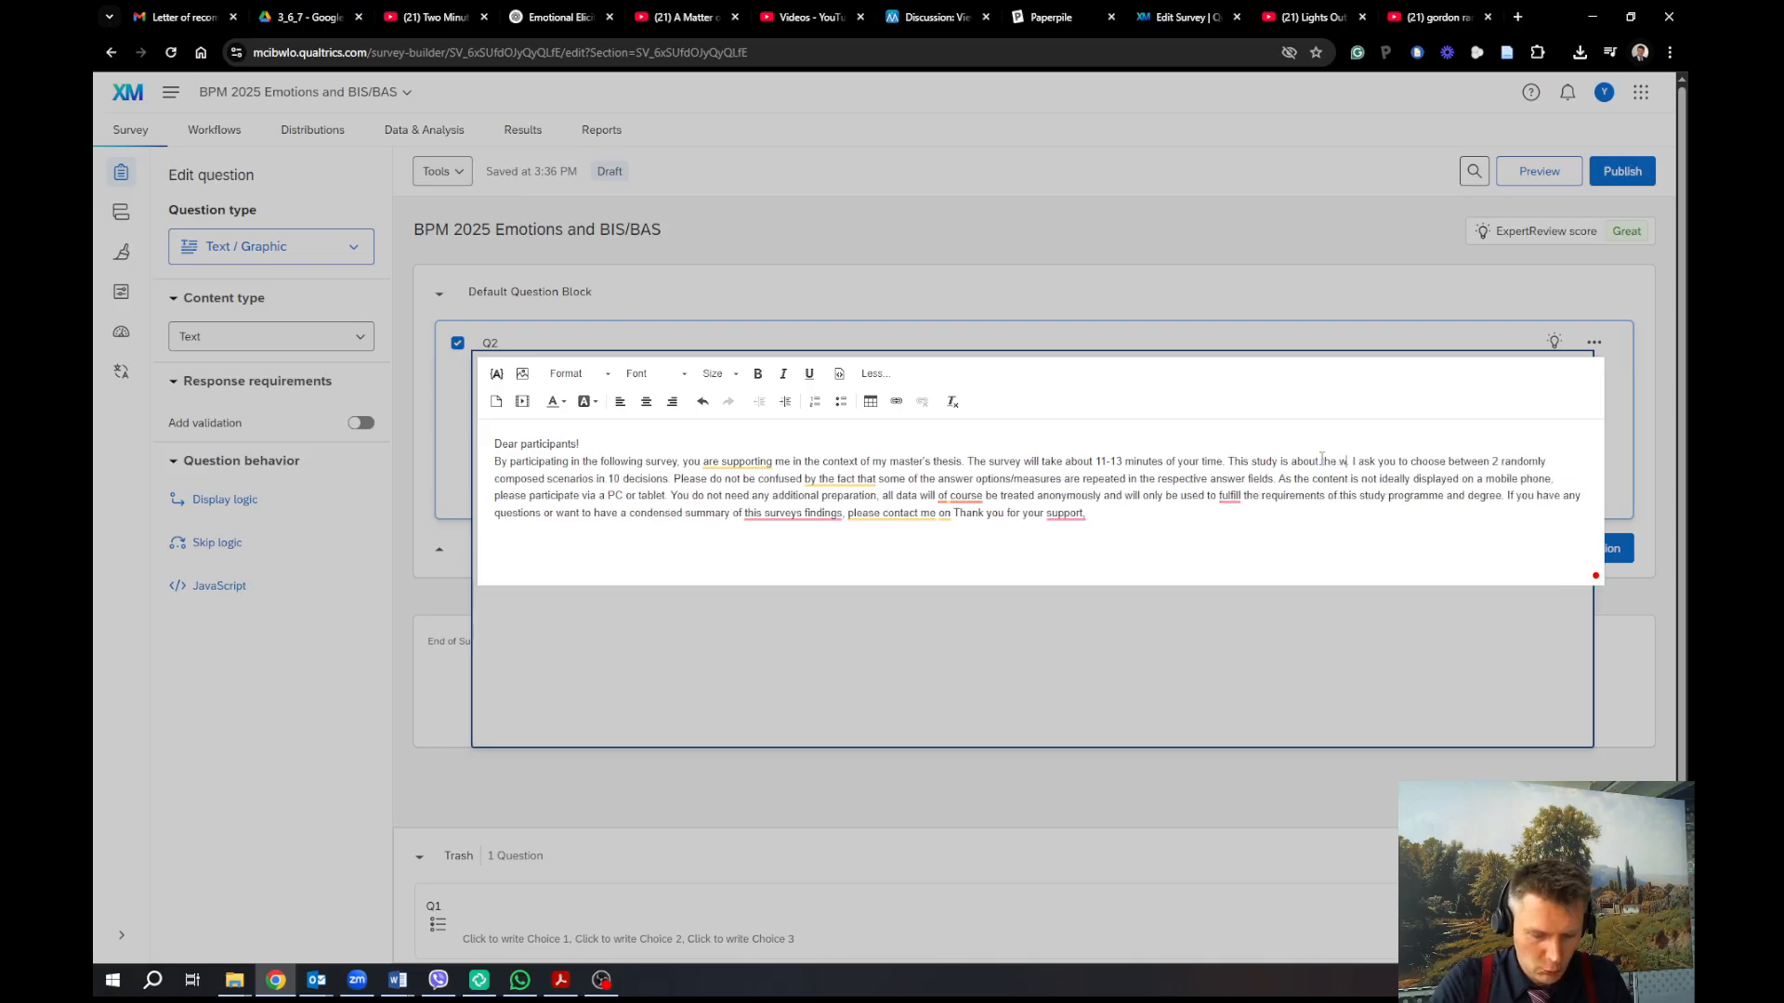
{"action": "type", "text": "eel at work"}
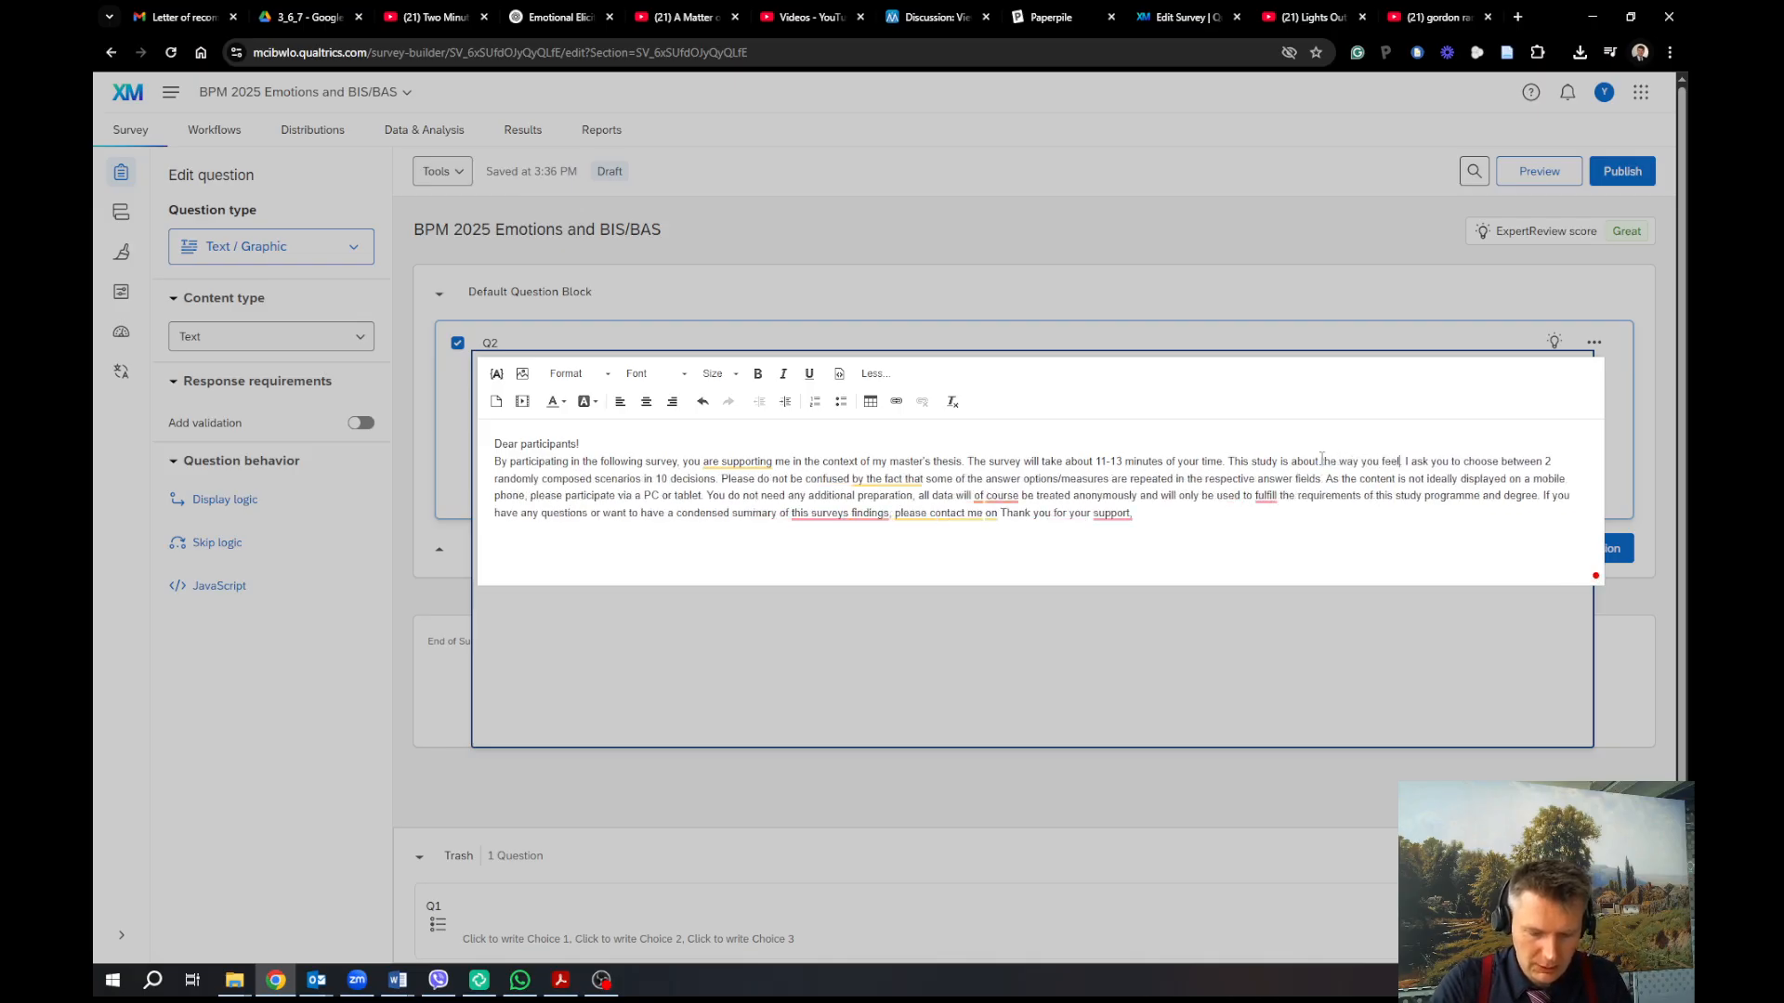
{"action": "type", "text": "."}
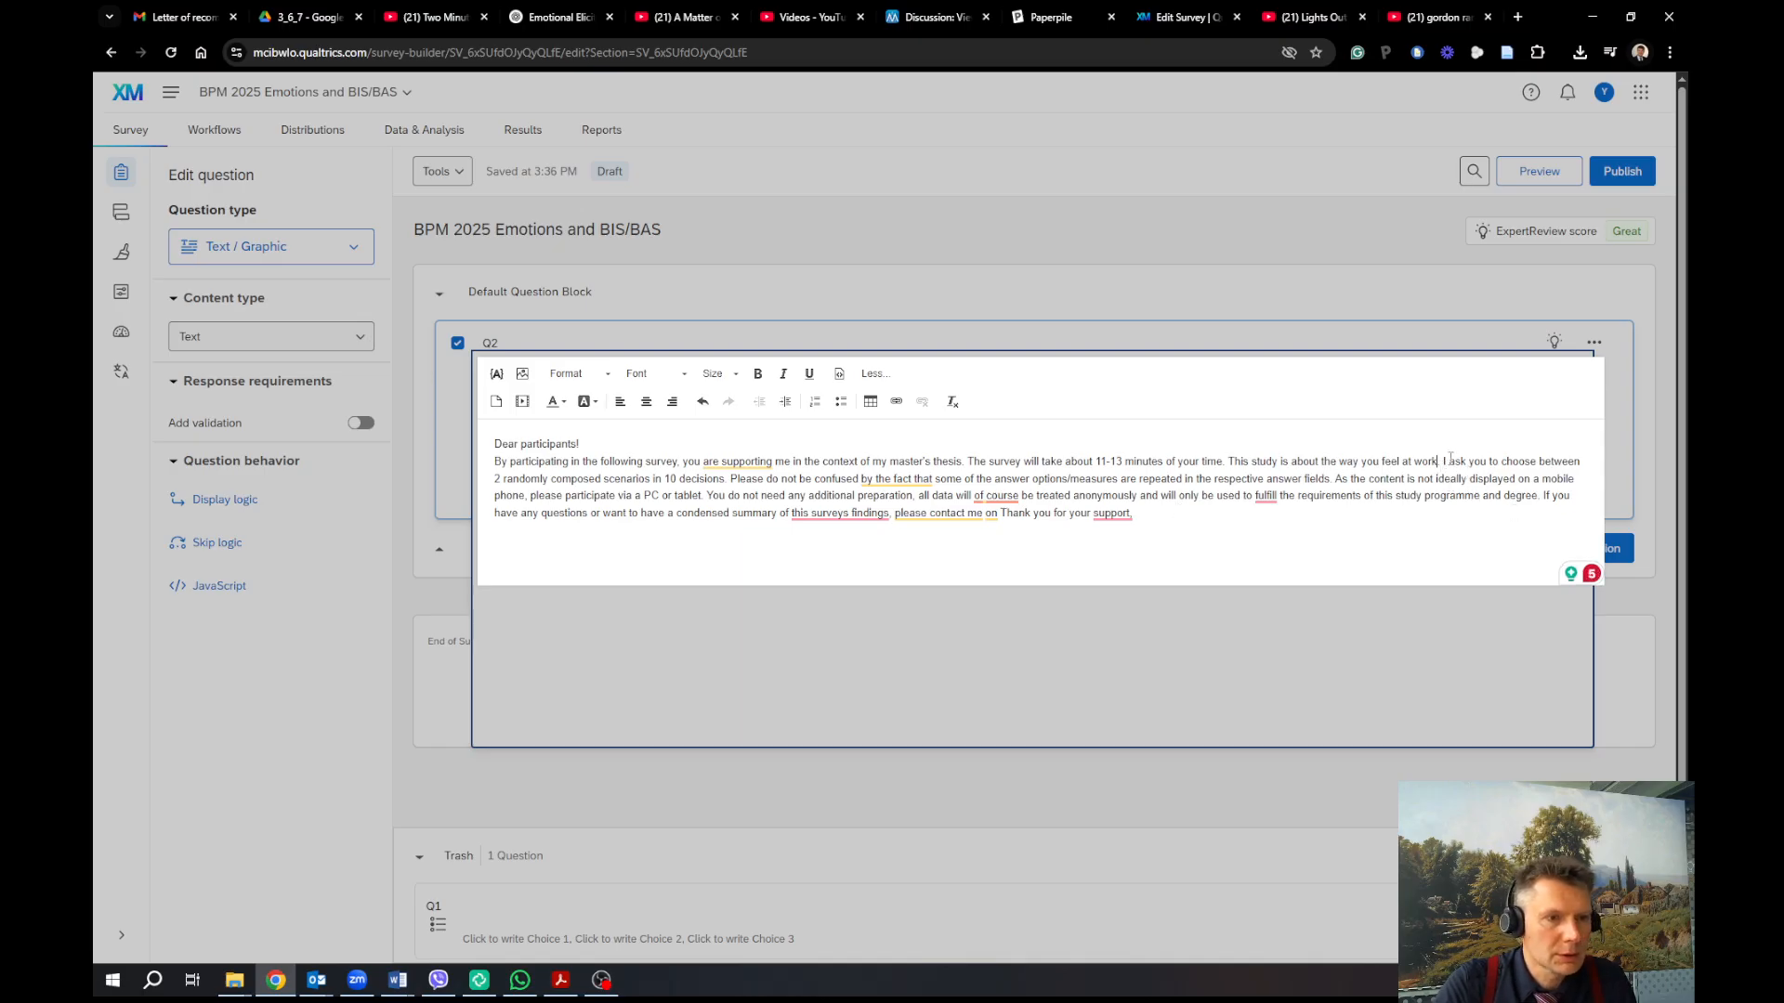
Replace the scenario-choice sentence with 'I would kindly ask you to respond to about 20 short questions.'
{"action": "left_click_drag", "start_coordinate": [1443, 462], "coordinate": [728, 480]}
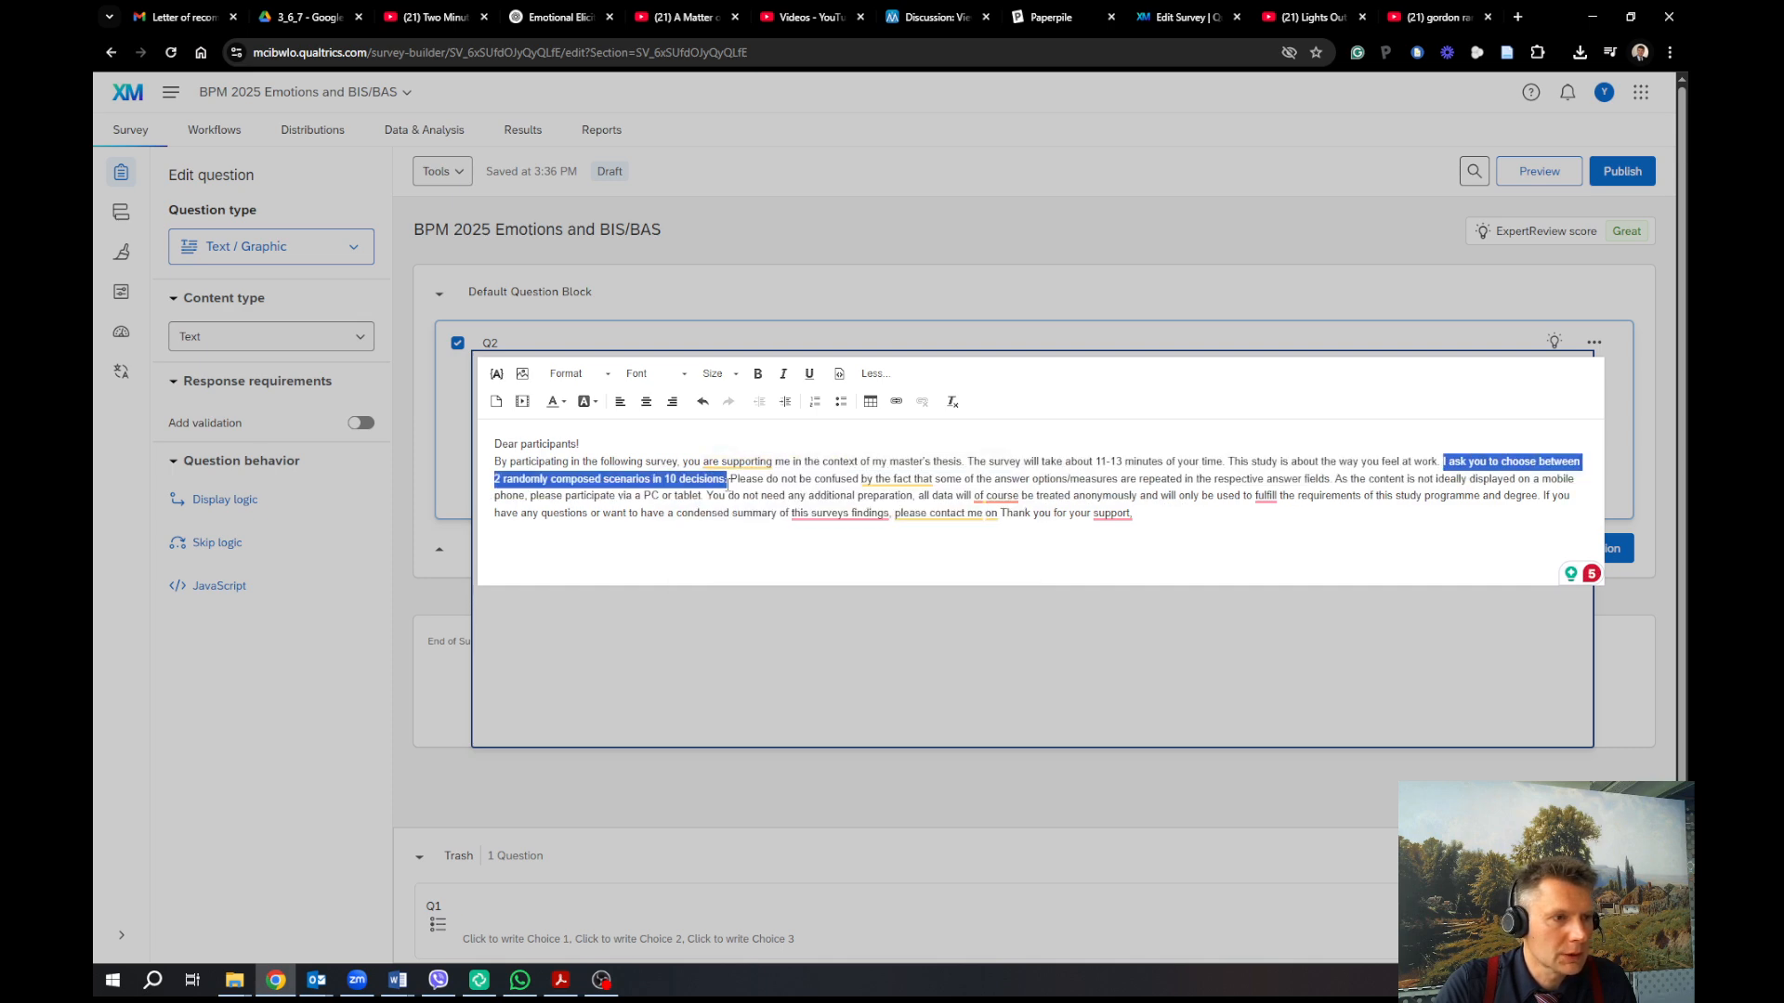
{"action": "key", "text": "BackSpace"}
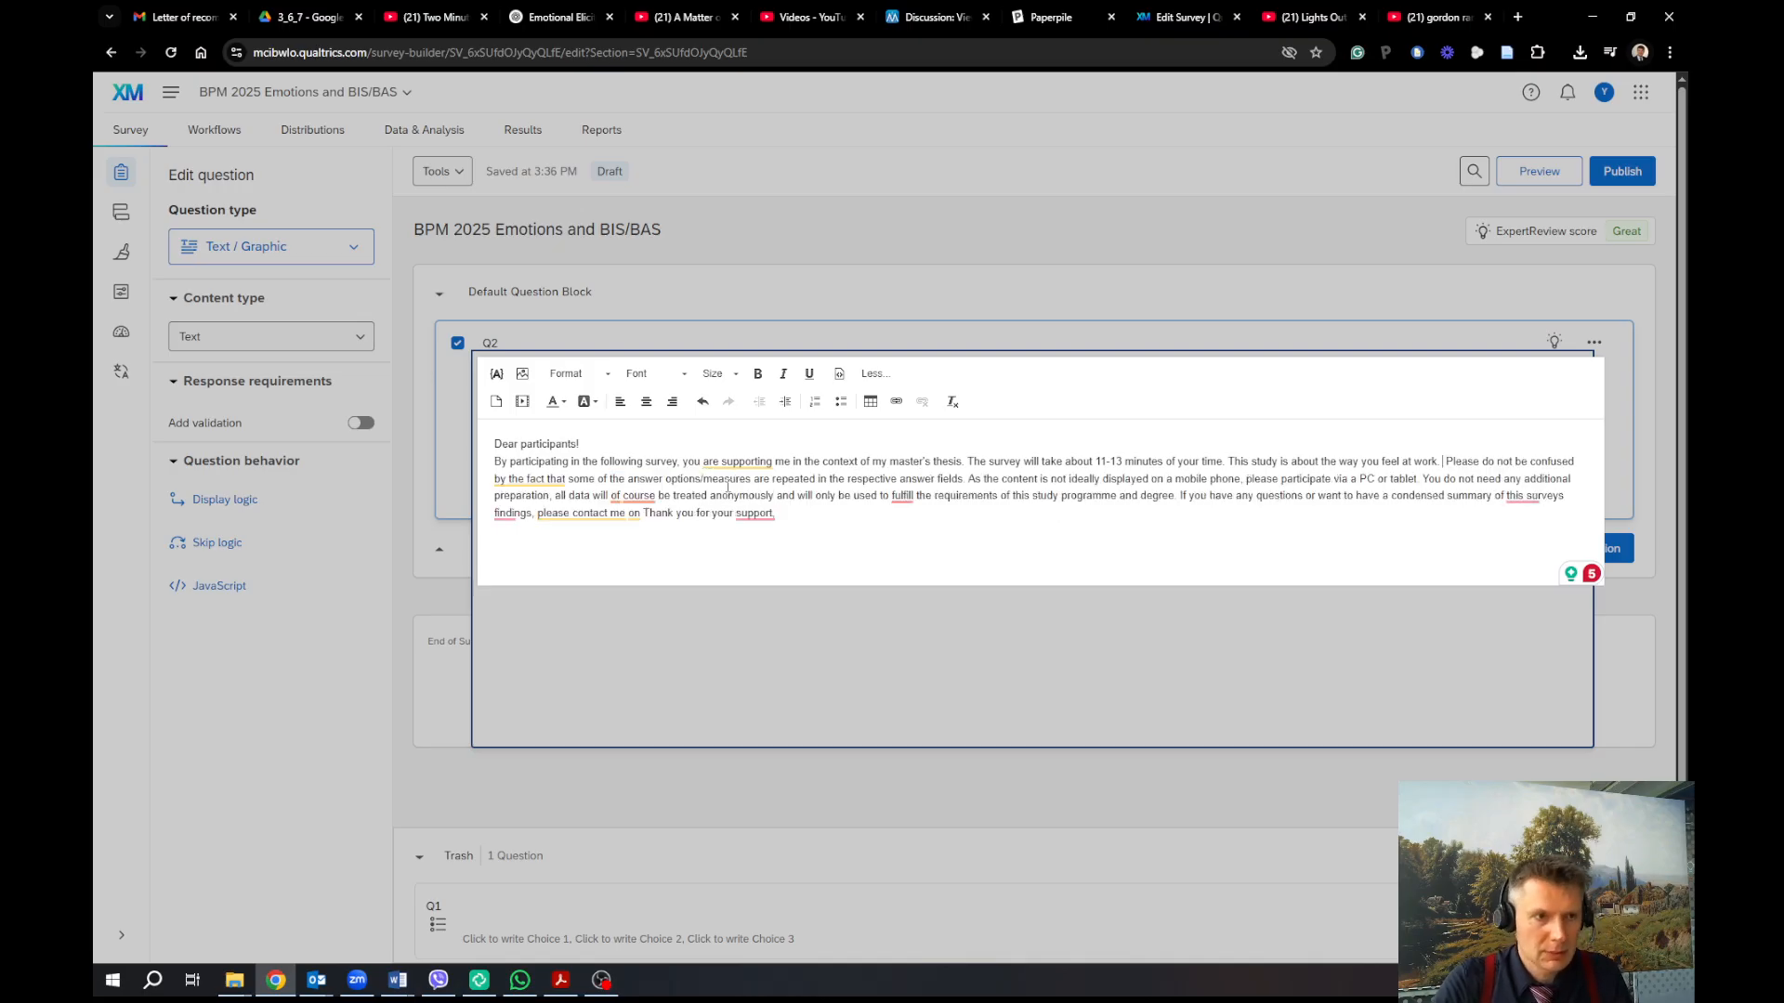
{"action": "key", "text": "Return"}
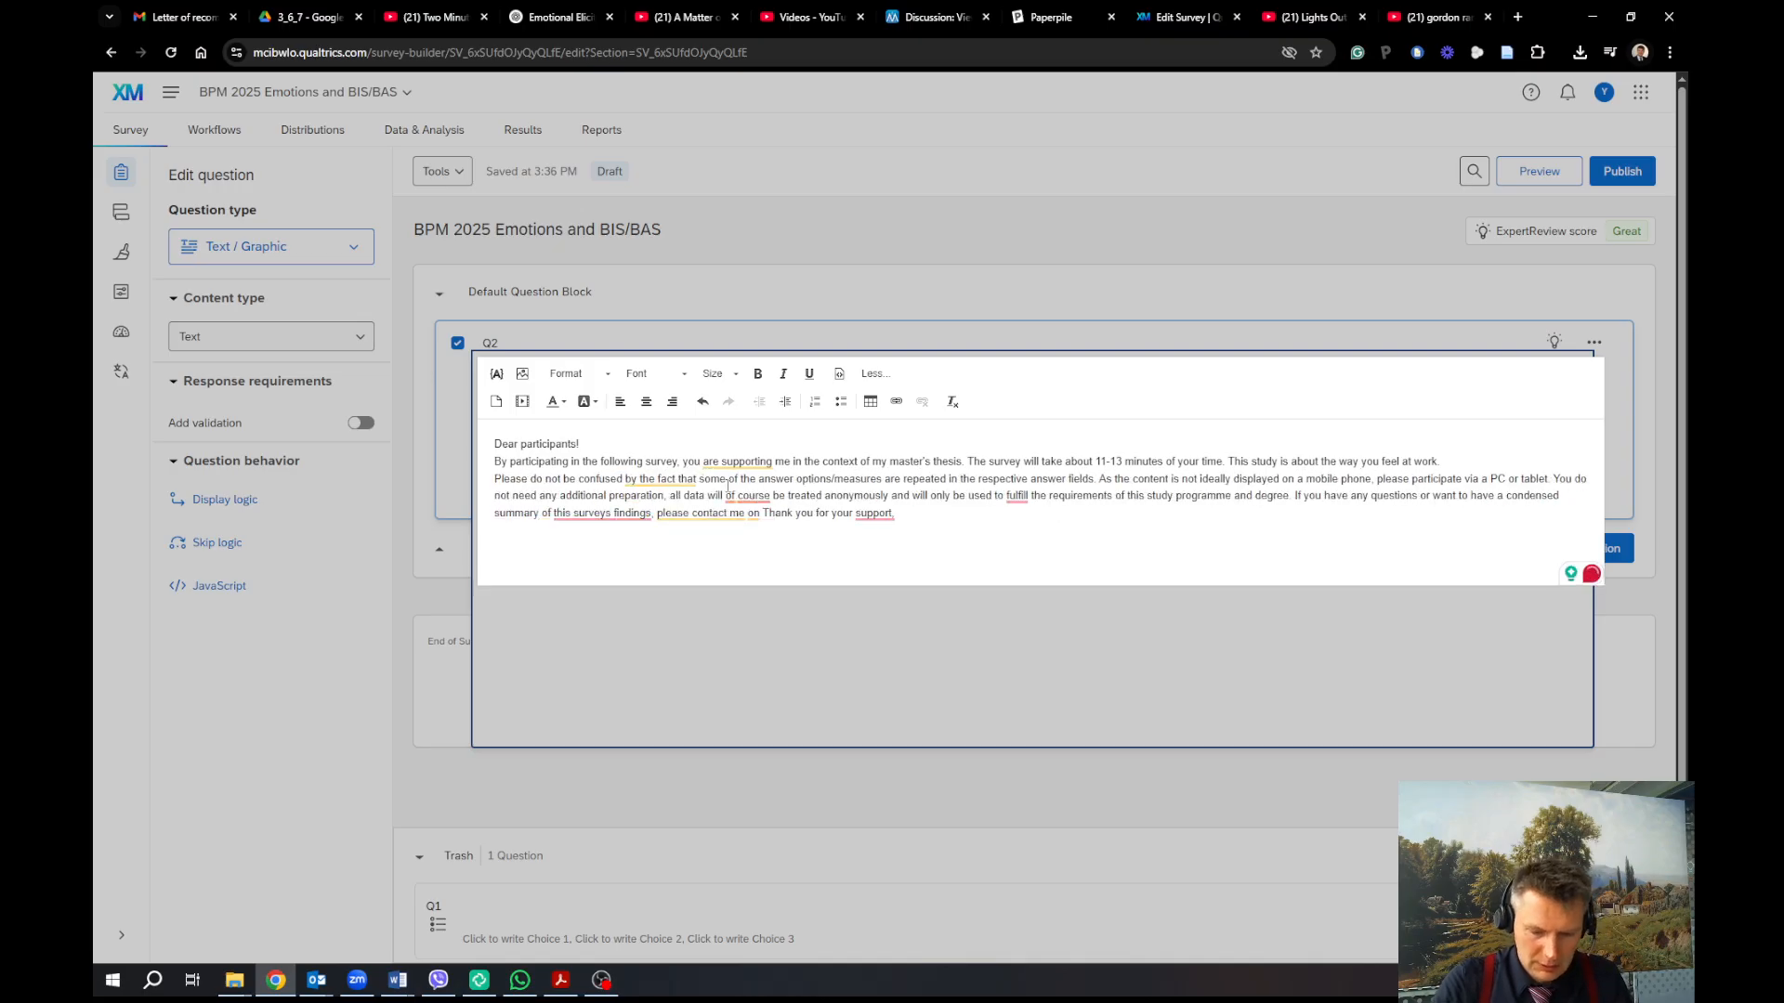
{"action": "type", "text": "I would kindly ask you to "}
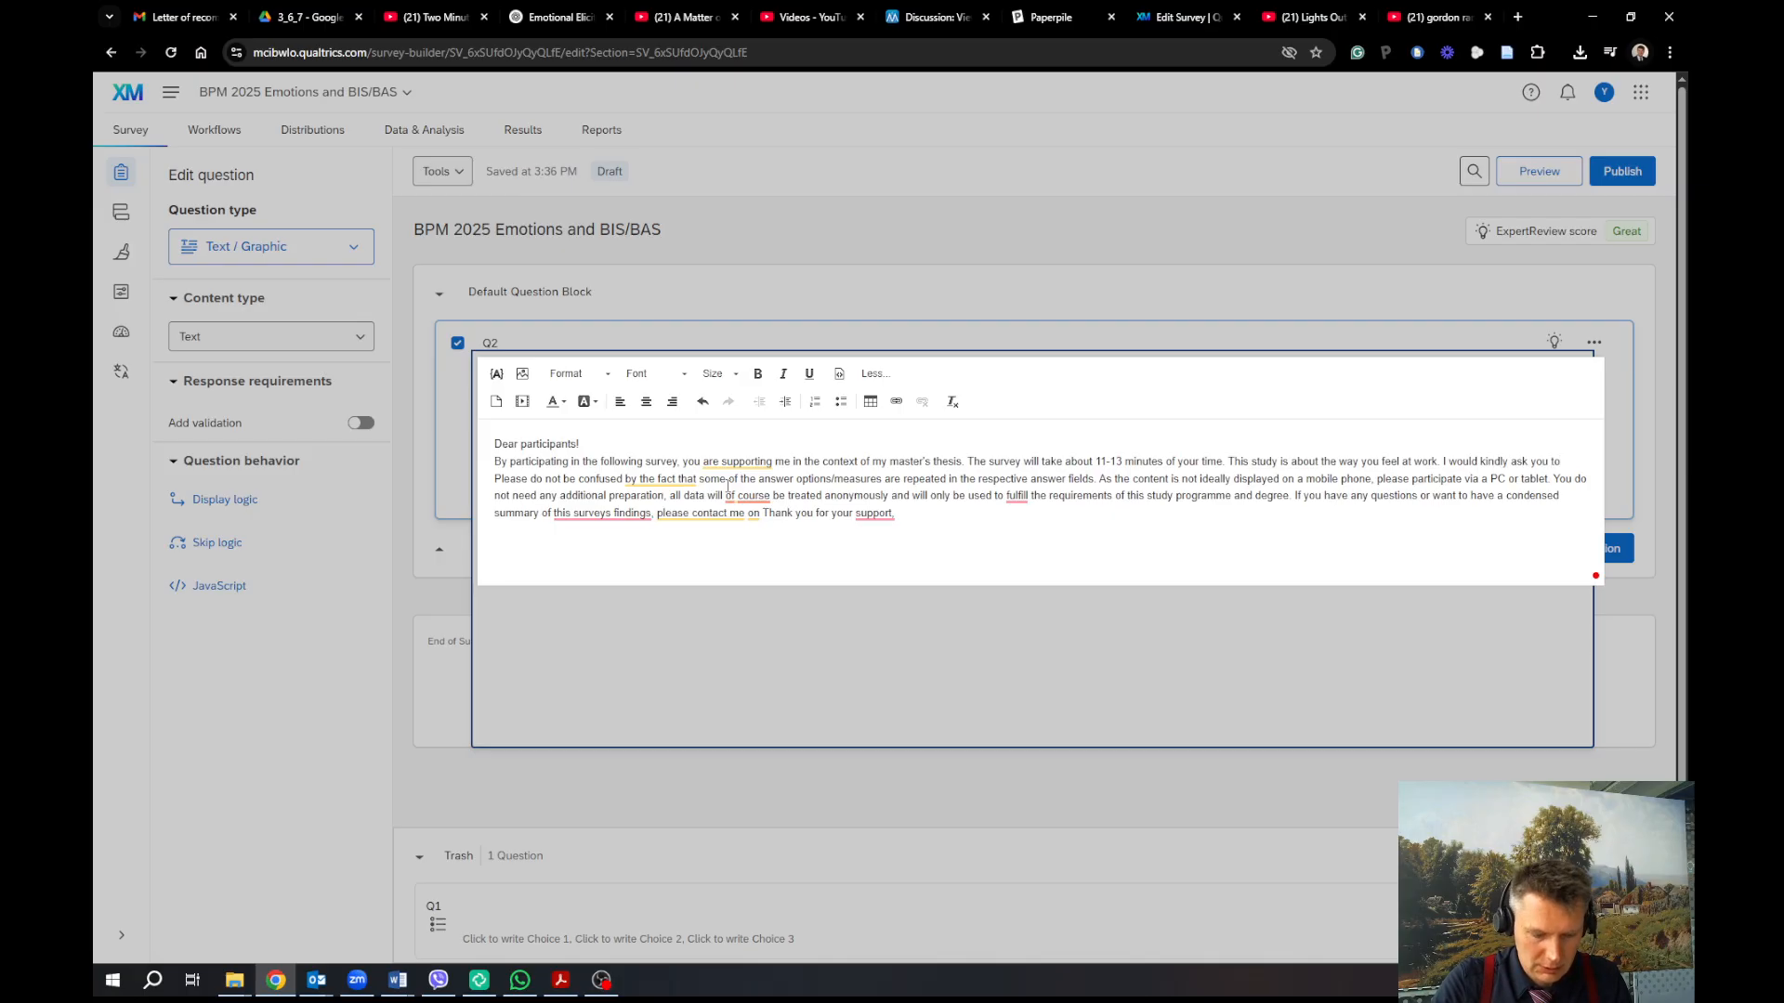
{"action": "type", "text": "respond"}
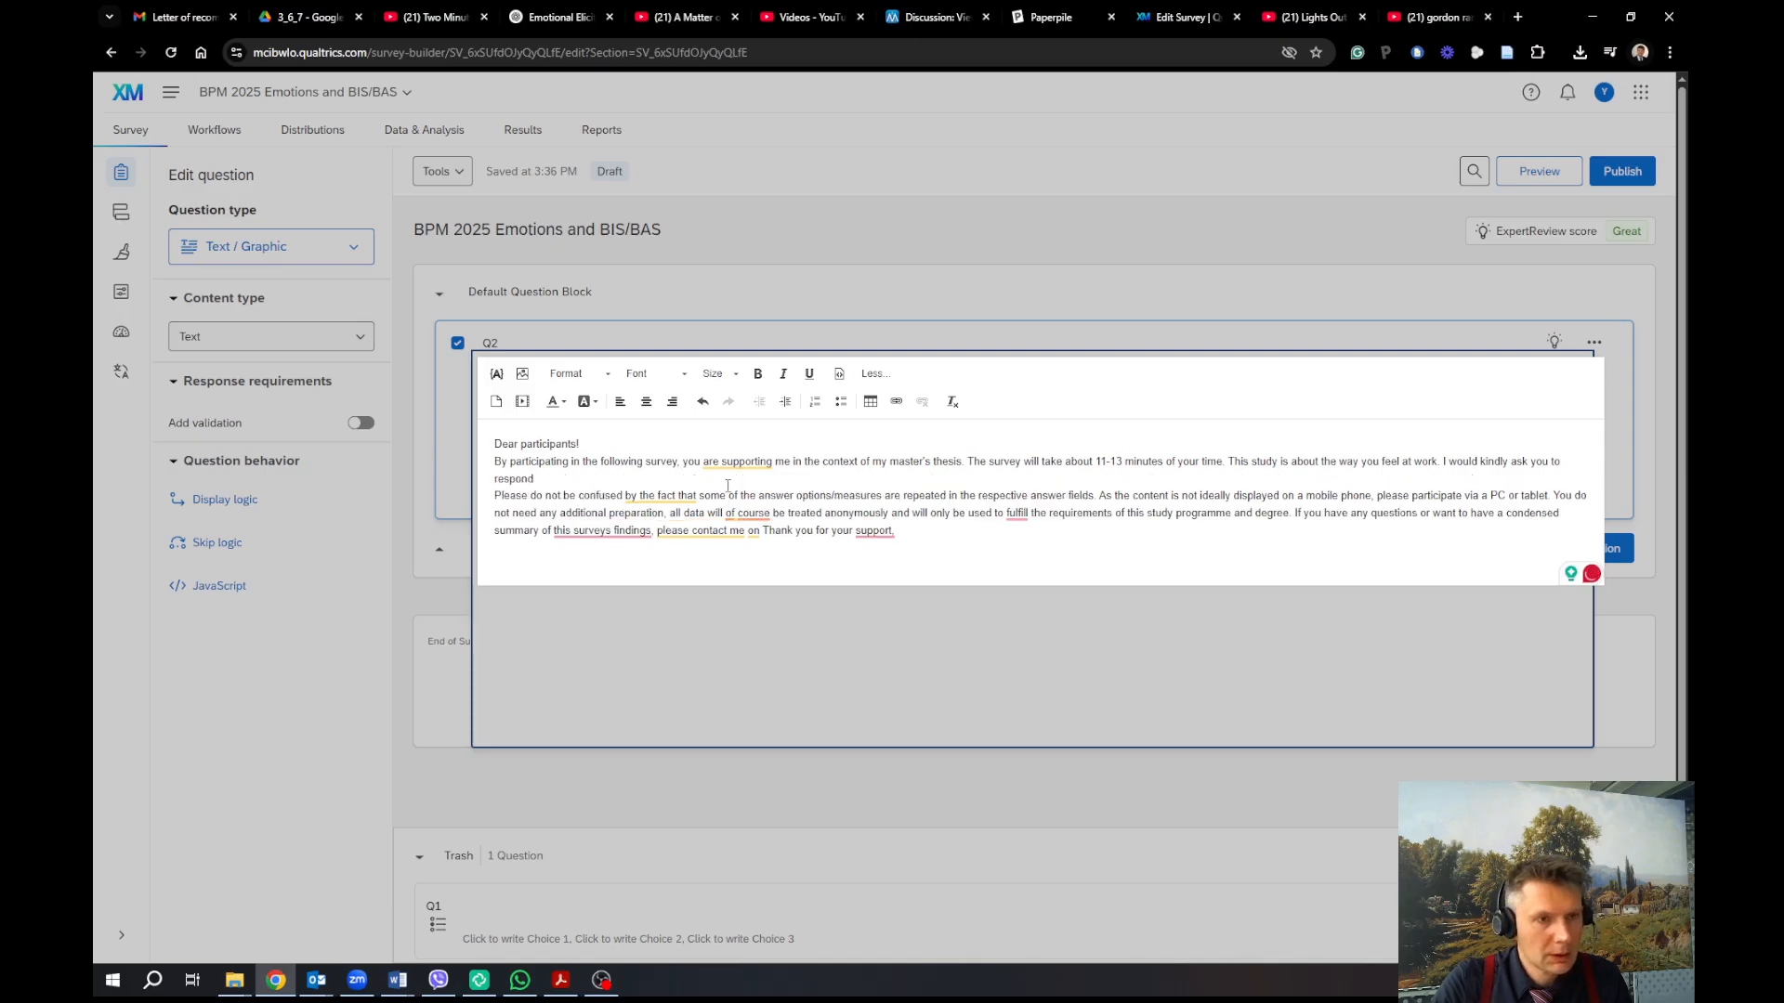
{"action": "type", "text": "to a"}
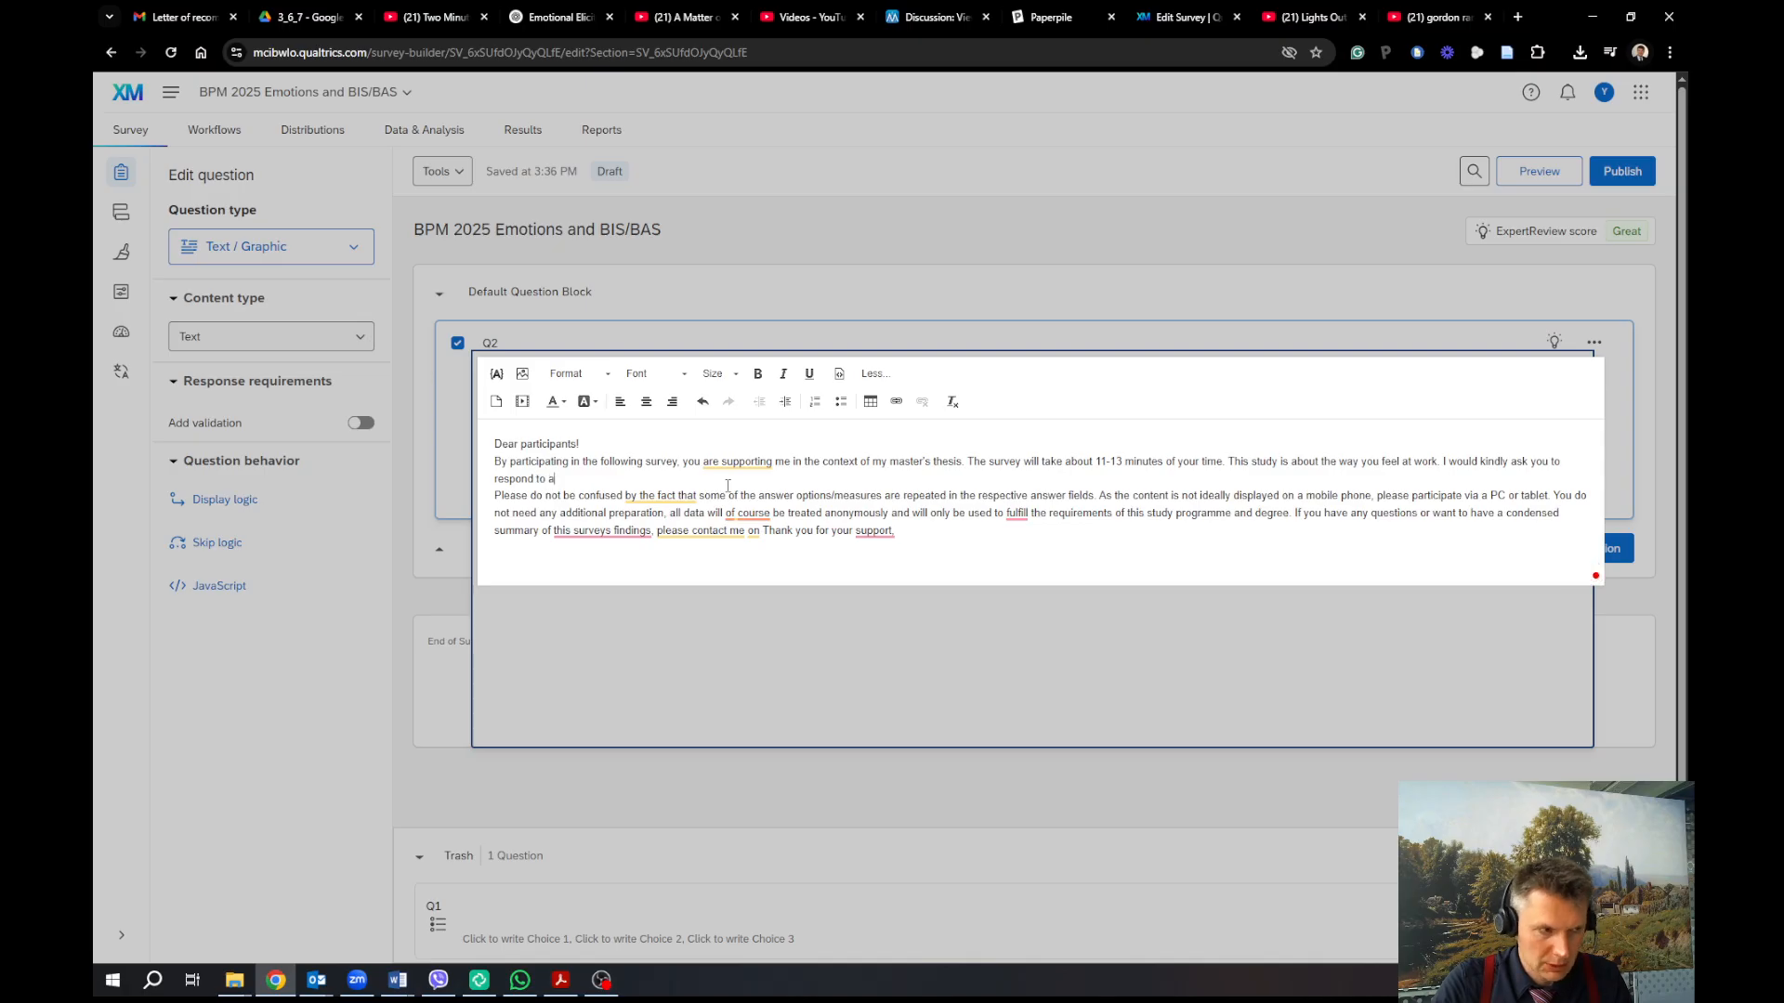
{"action": "type", "text": "bout 20 "}
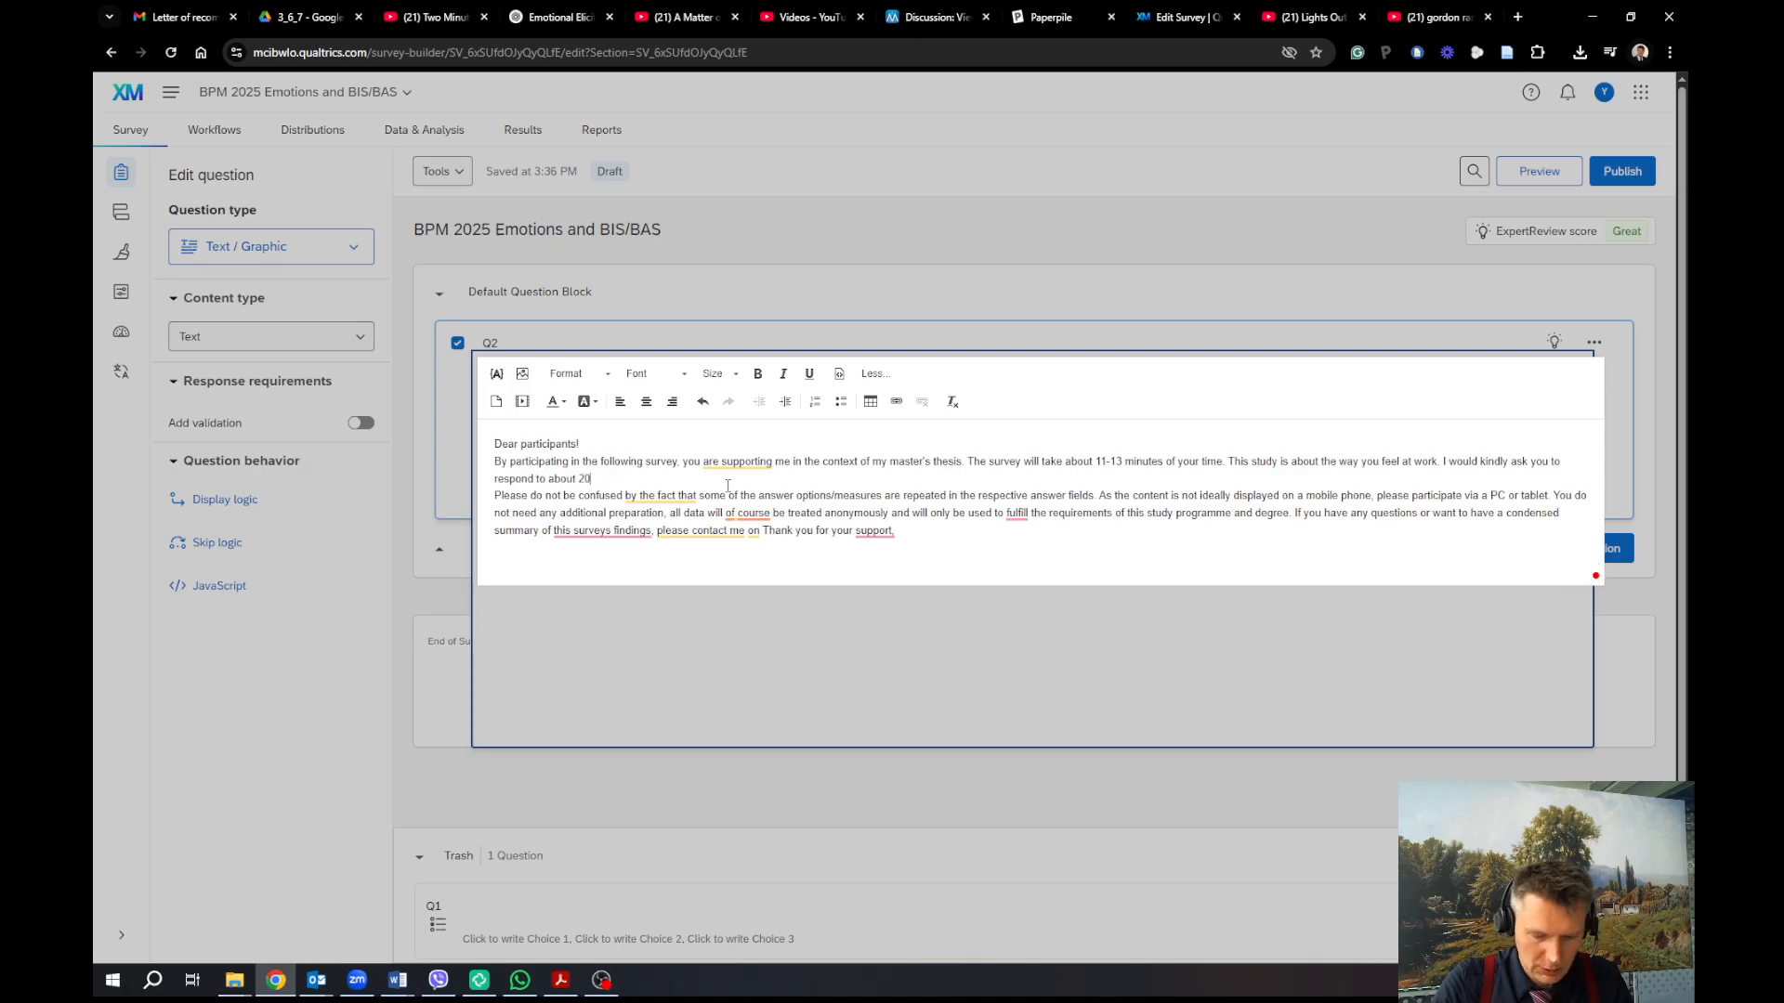
{"action": "type", "text": "short que"}
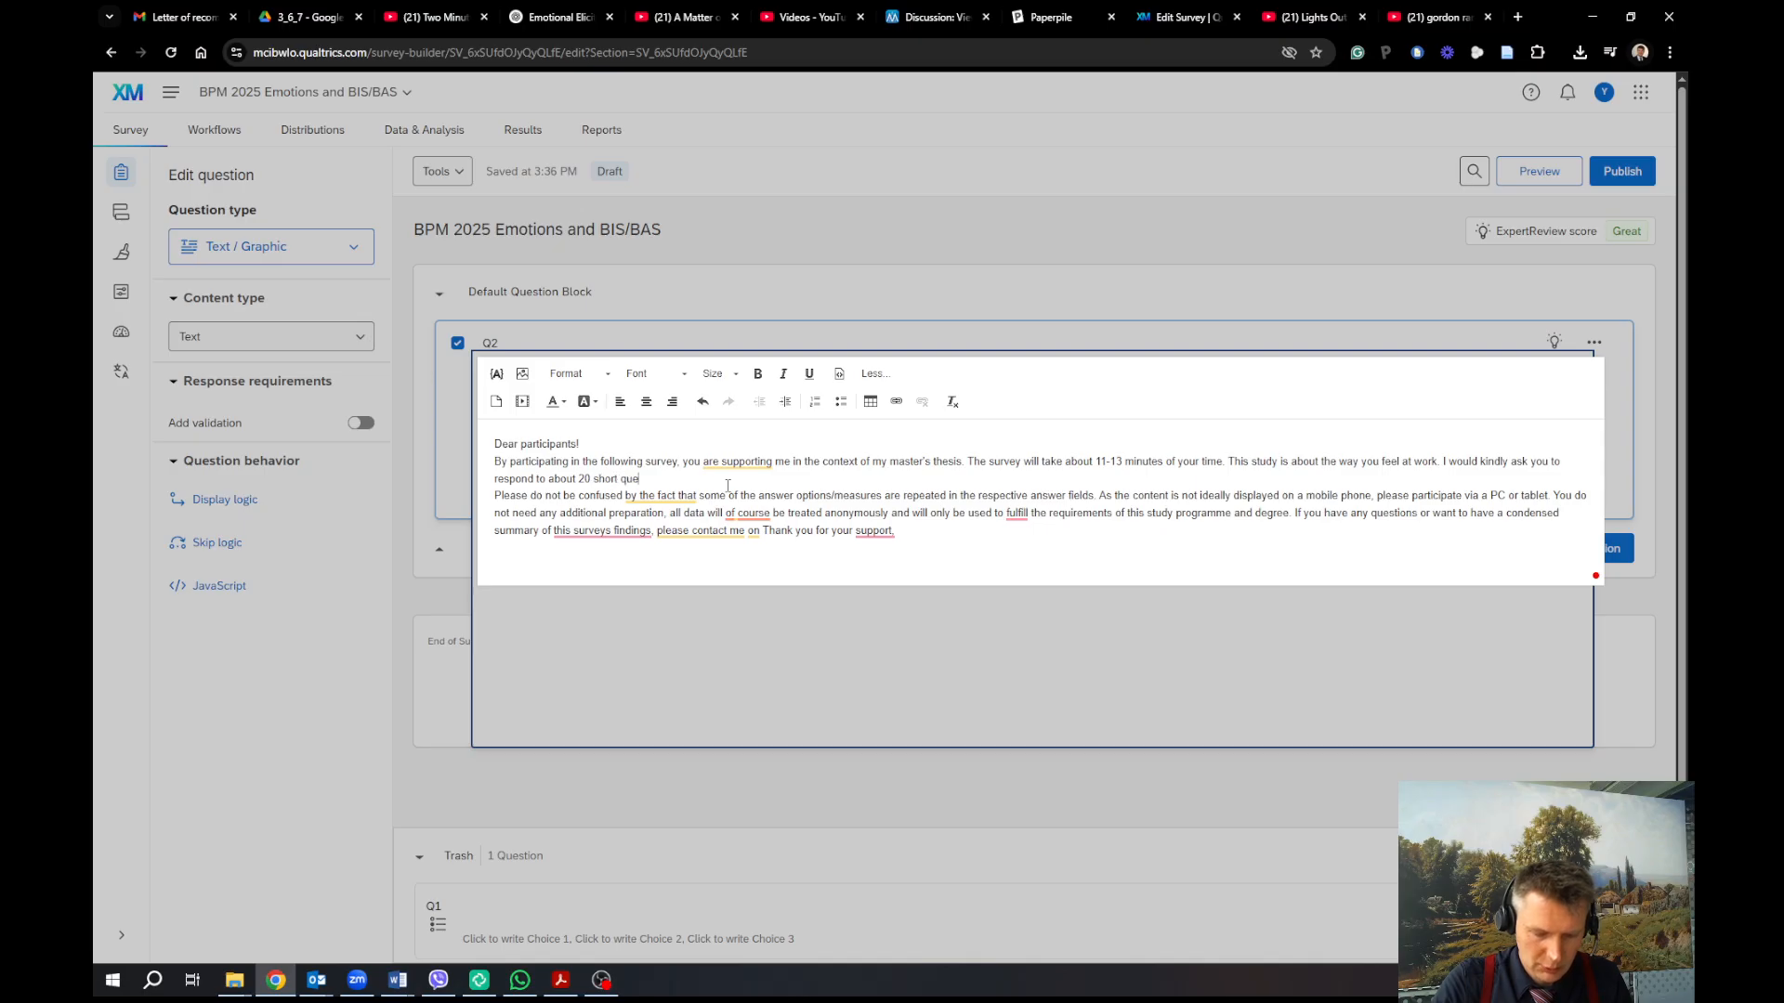
{"action": "type", "text": "stions "}
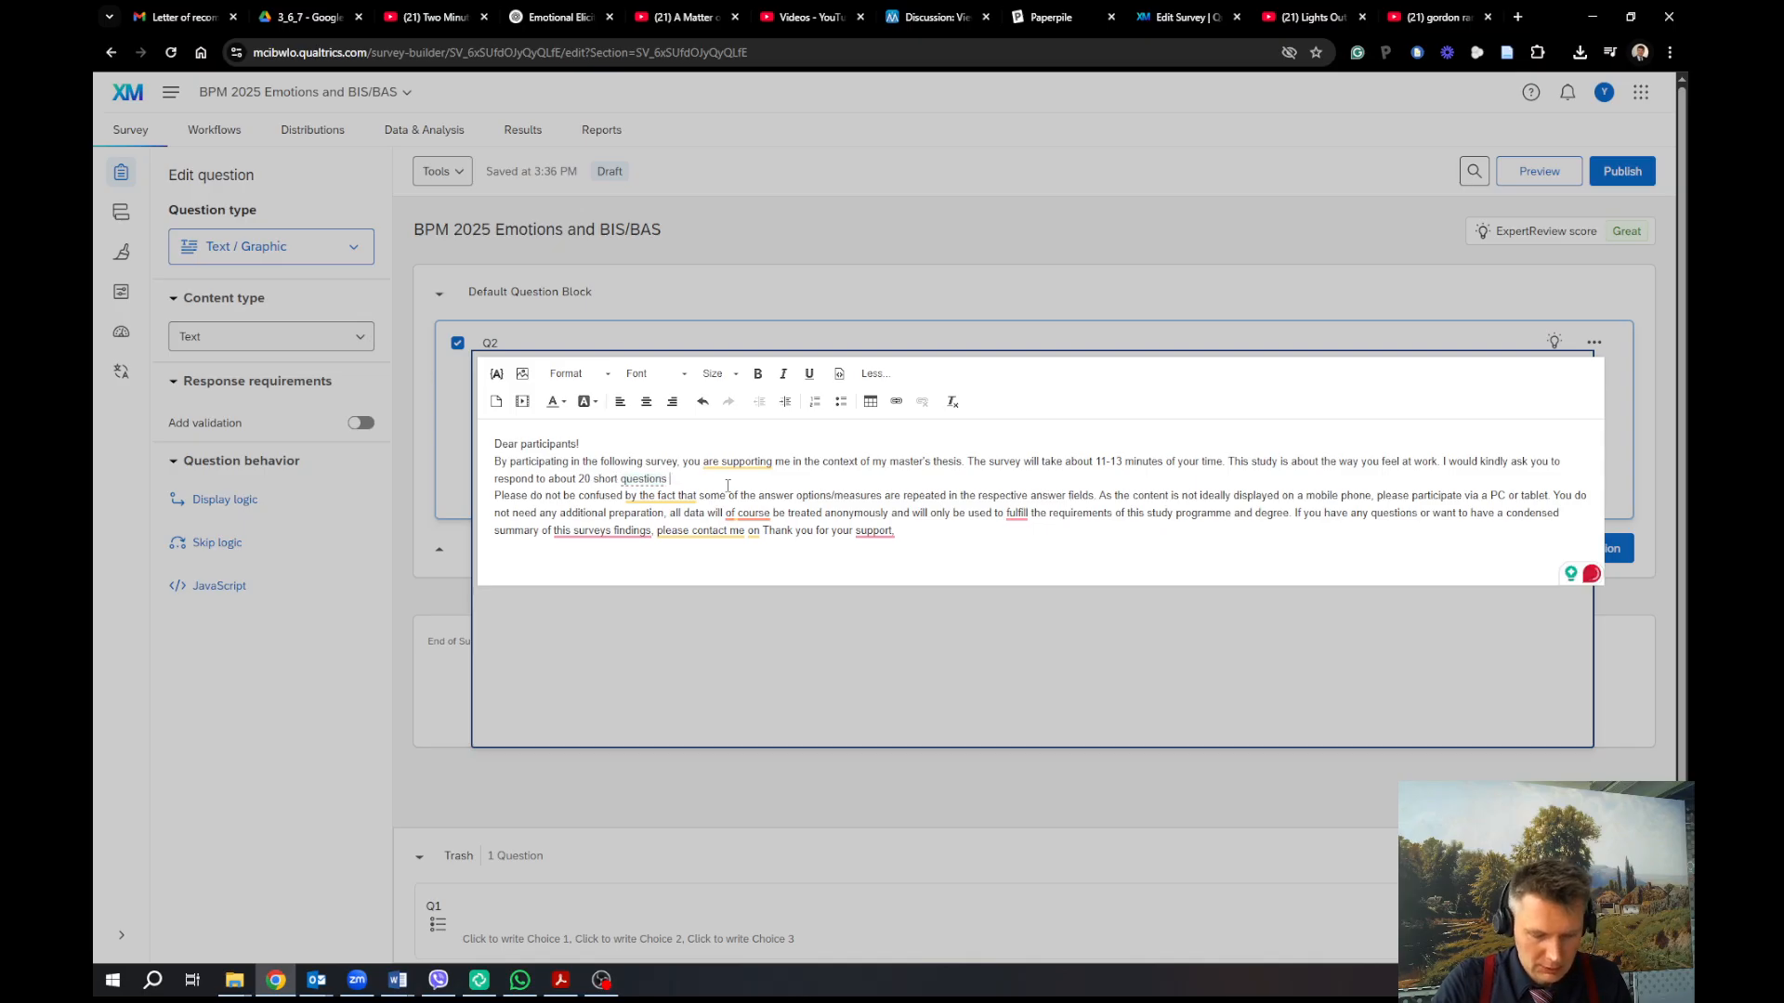
{"action": "type", "text": "."}
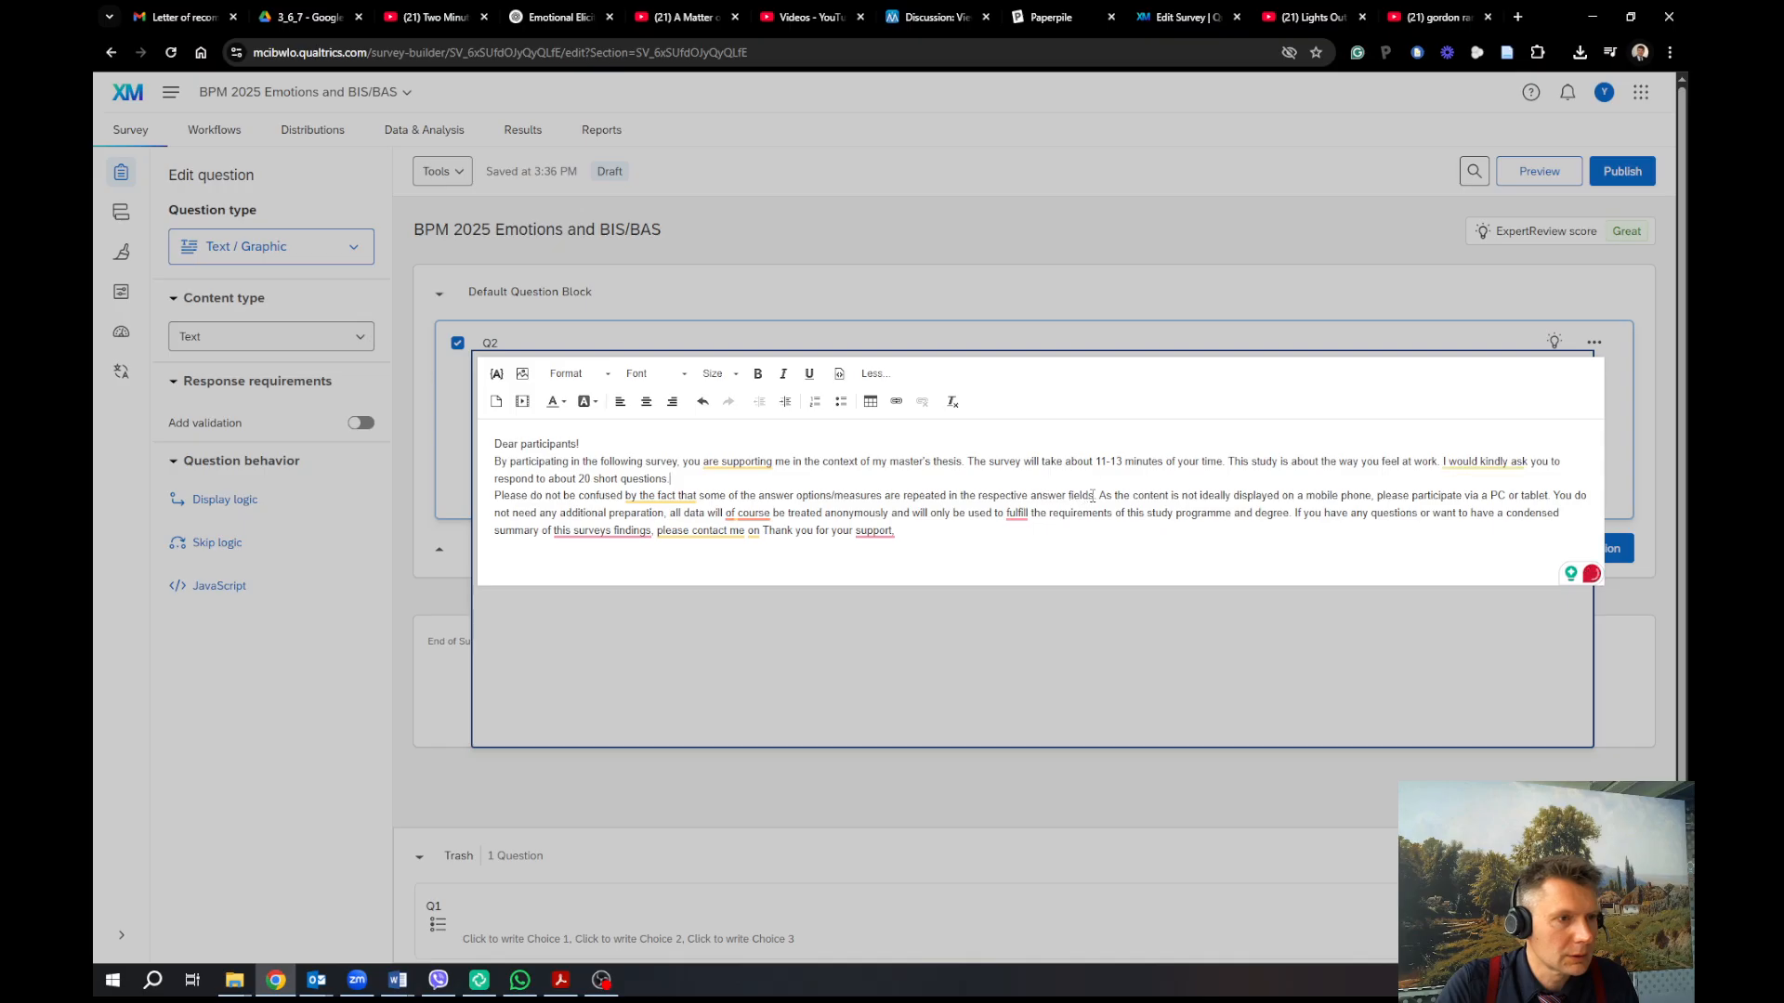
Delete the sentences about repeated answer options and mobile phone display, removing leftover spaces
{"action": "left_click_drag", "start_coordinate": [1096, 495], "coordinate": [496, 499]}
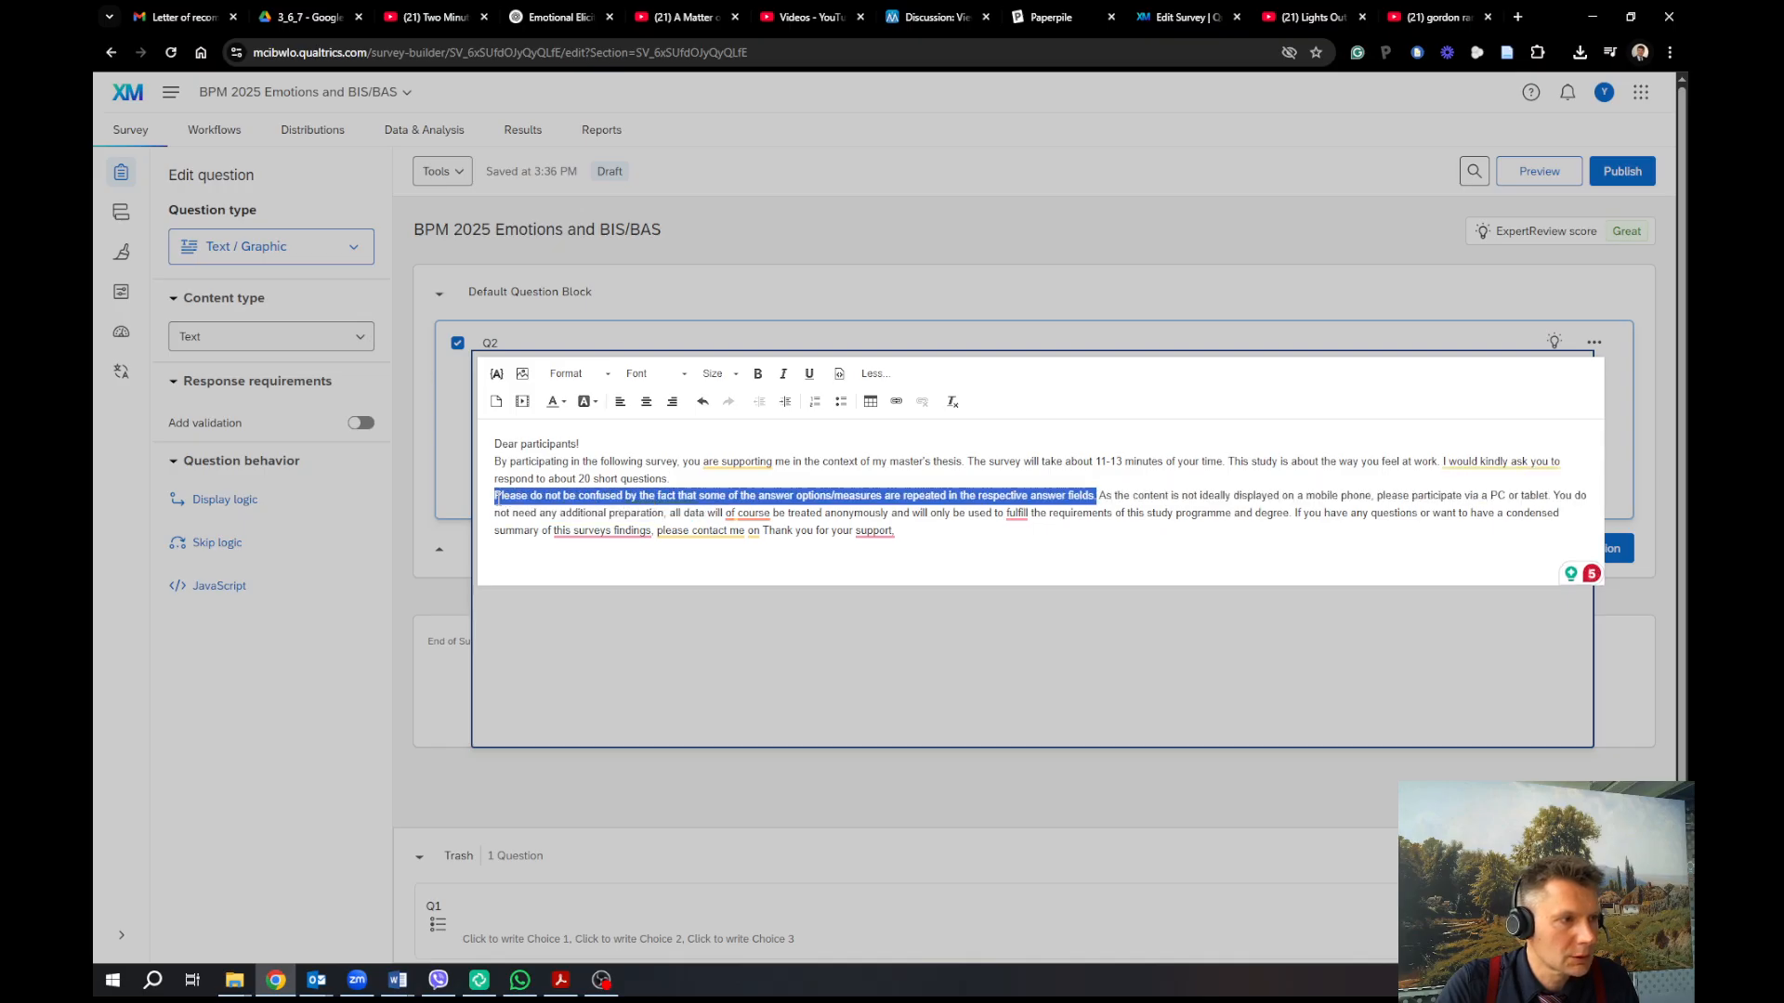
{"action": "key", "text": "BackSpace"}
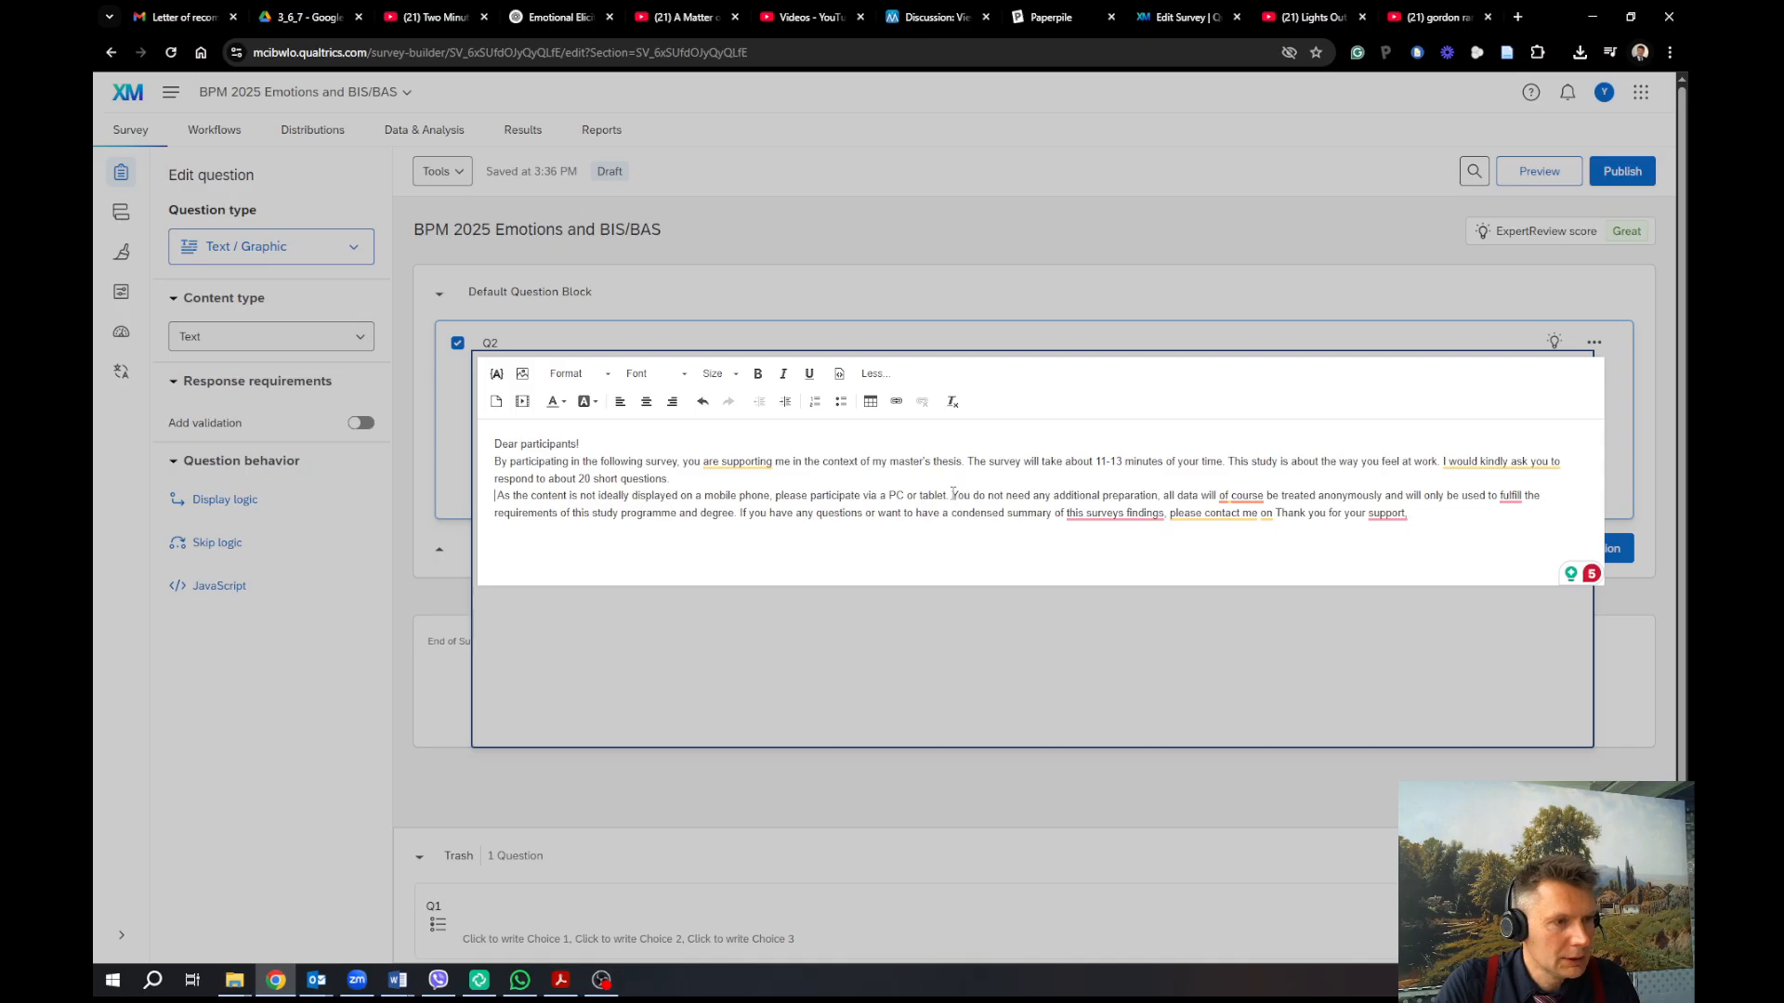
{"action": "left_click_drag", "start_coordinate": [953, 495], "coordinate": [491, 496]}
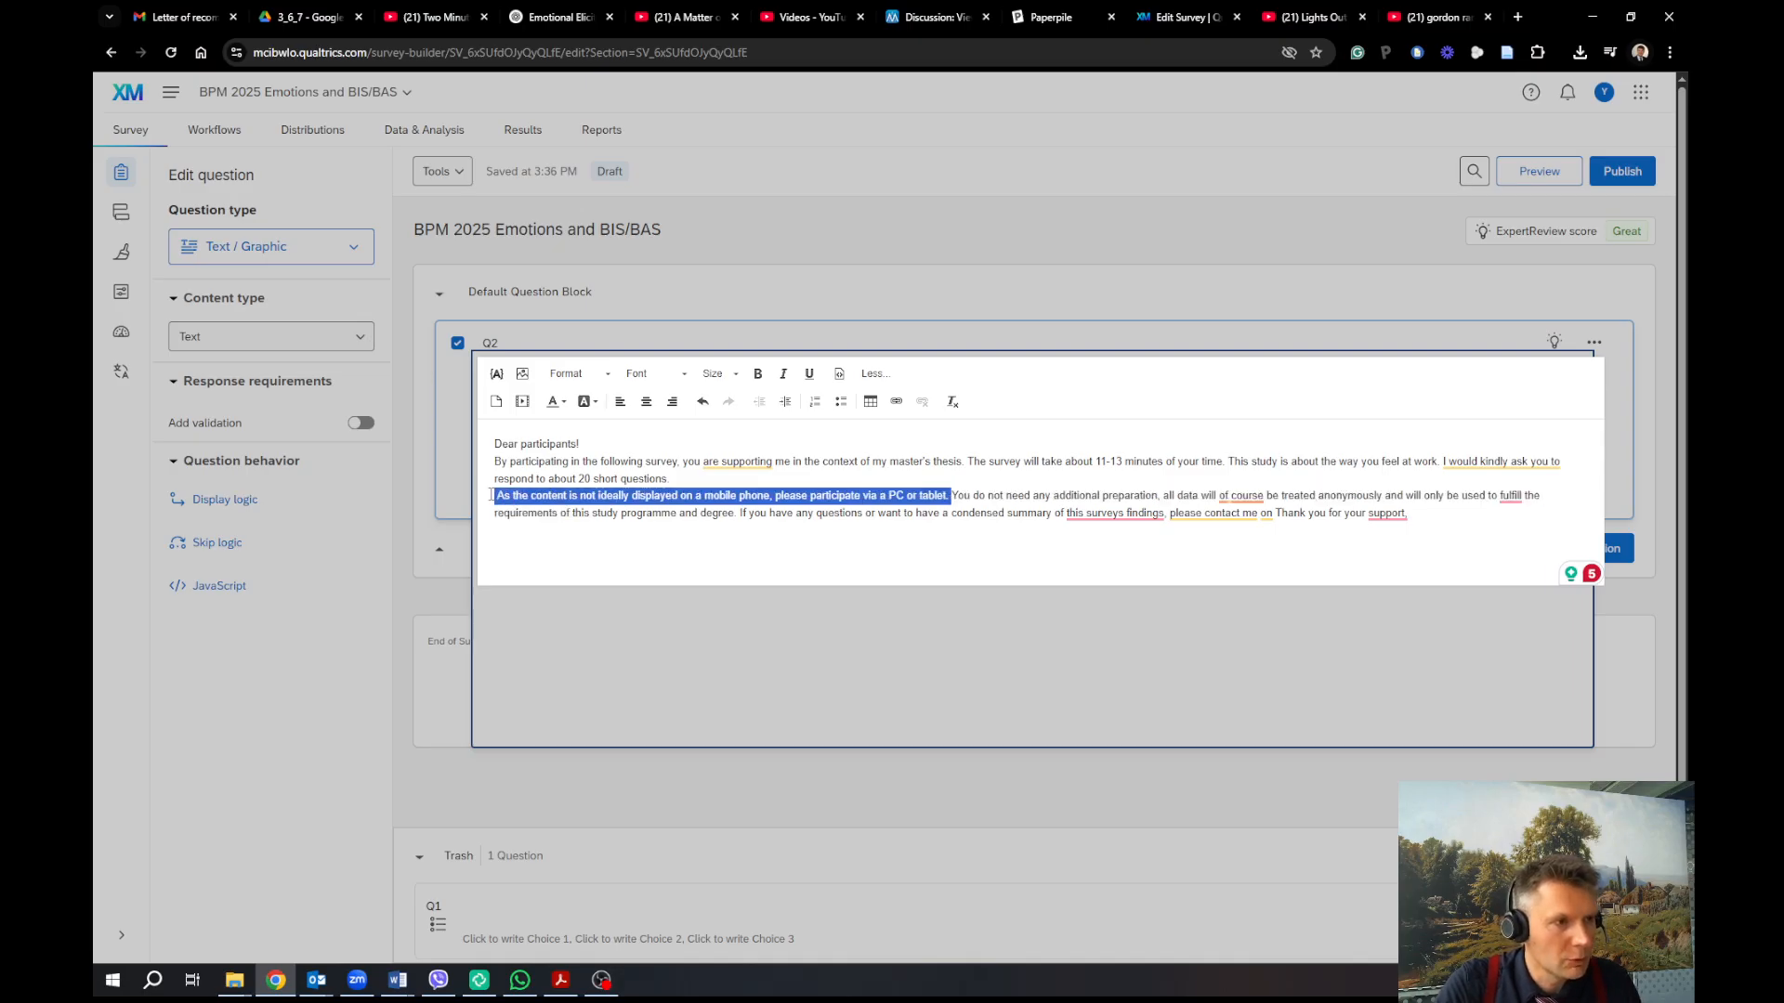
{"action": "left_click", "coordinate": [680, 495]}
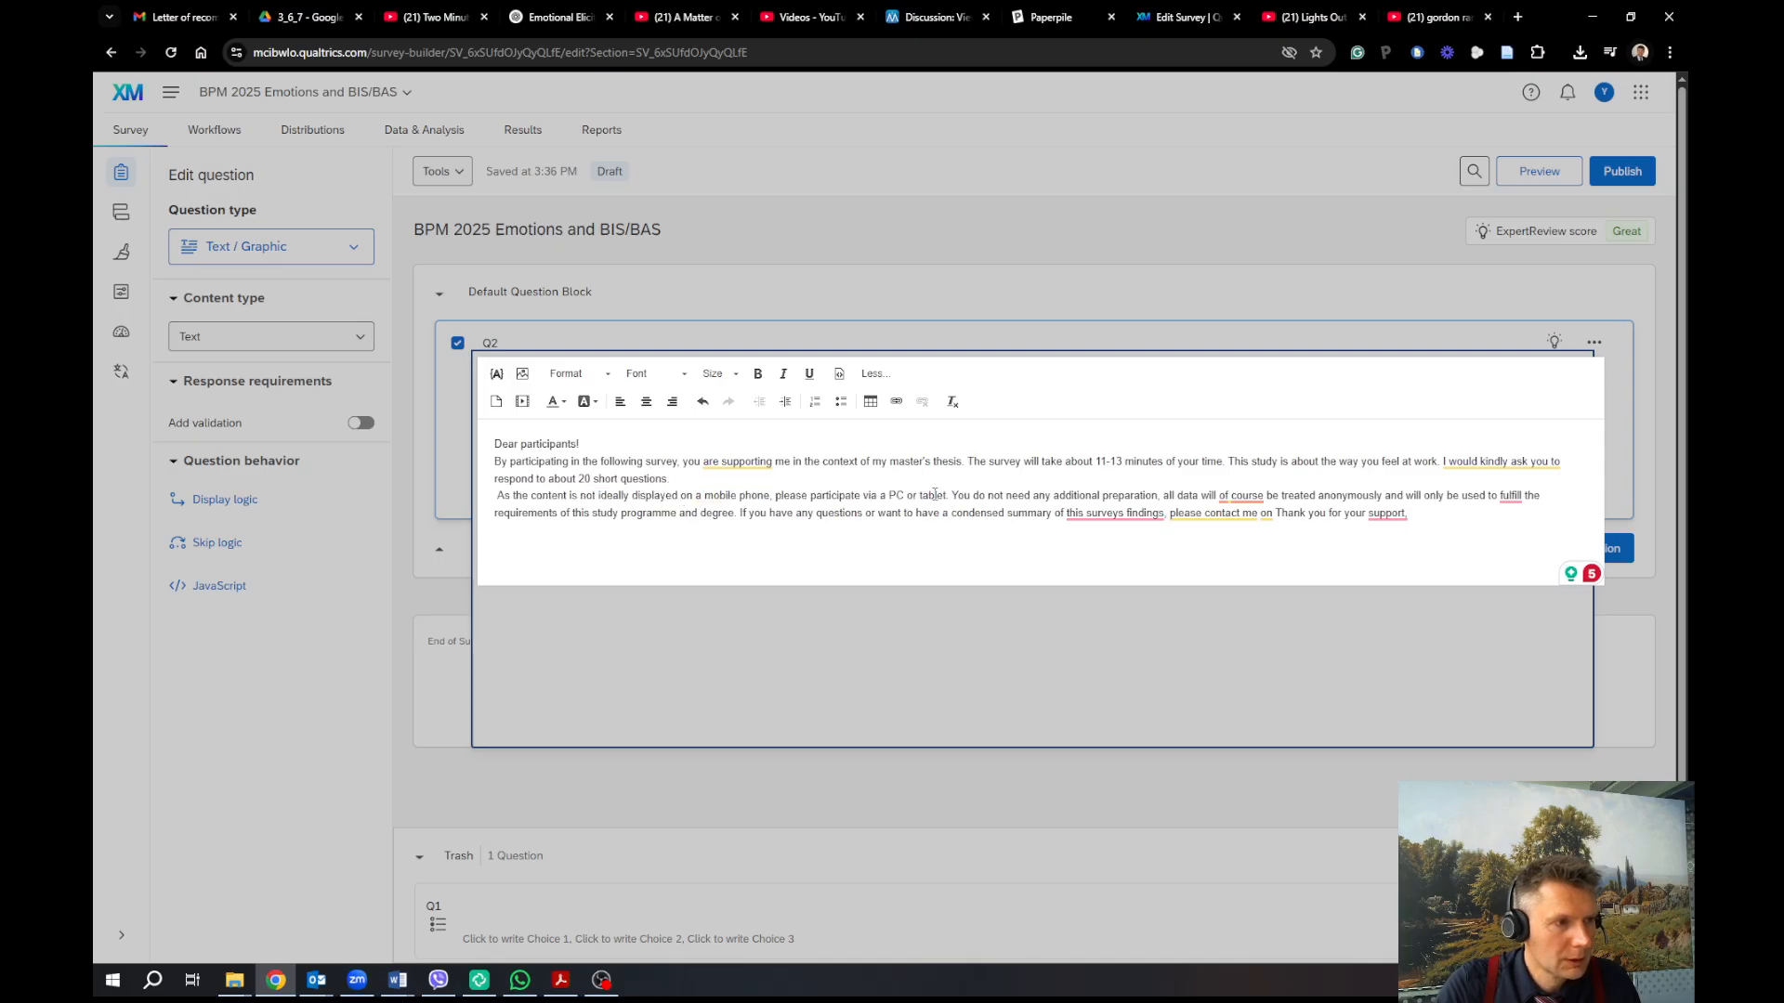
{"action": "left_click_drag", "start_coordinate": [949, 495], "coordinate": [497, 495]}
{"action": "key", "text": "BackSpace"}
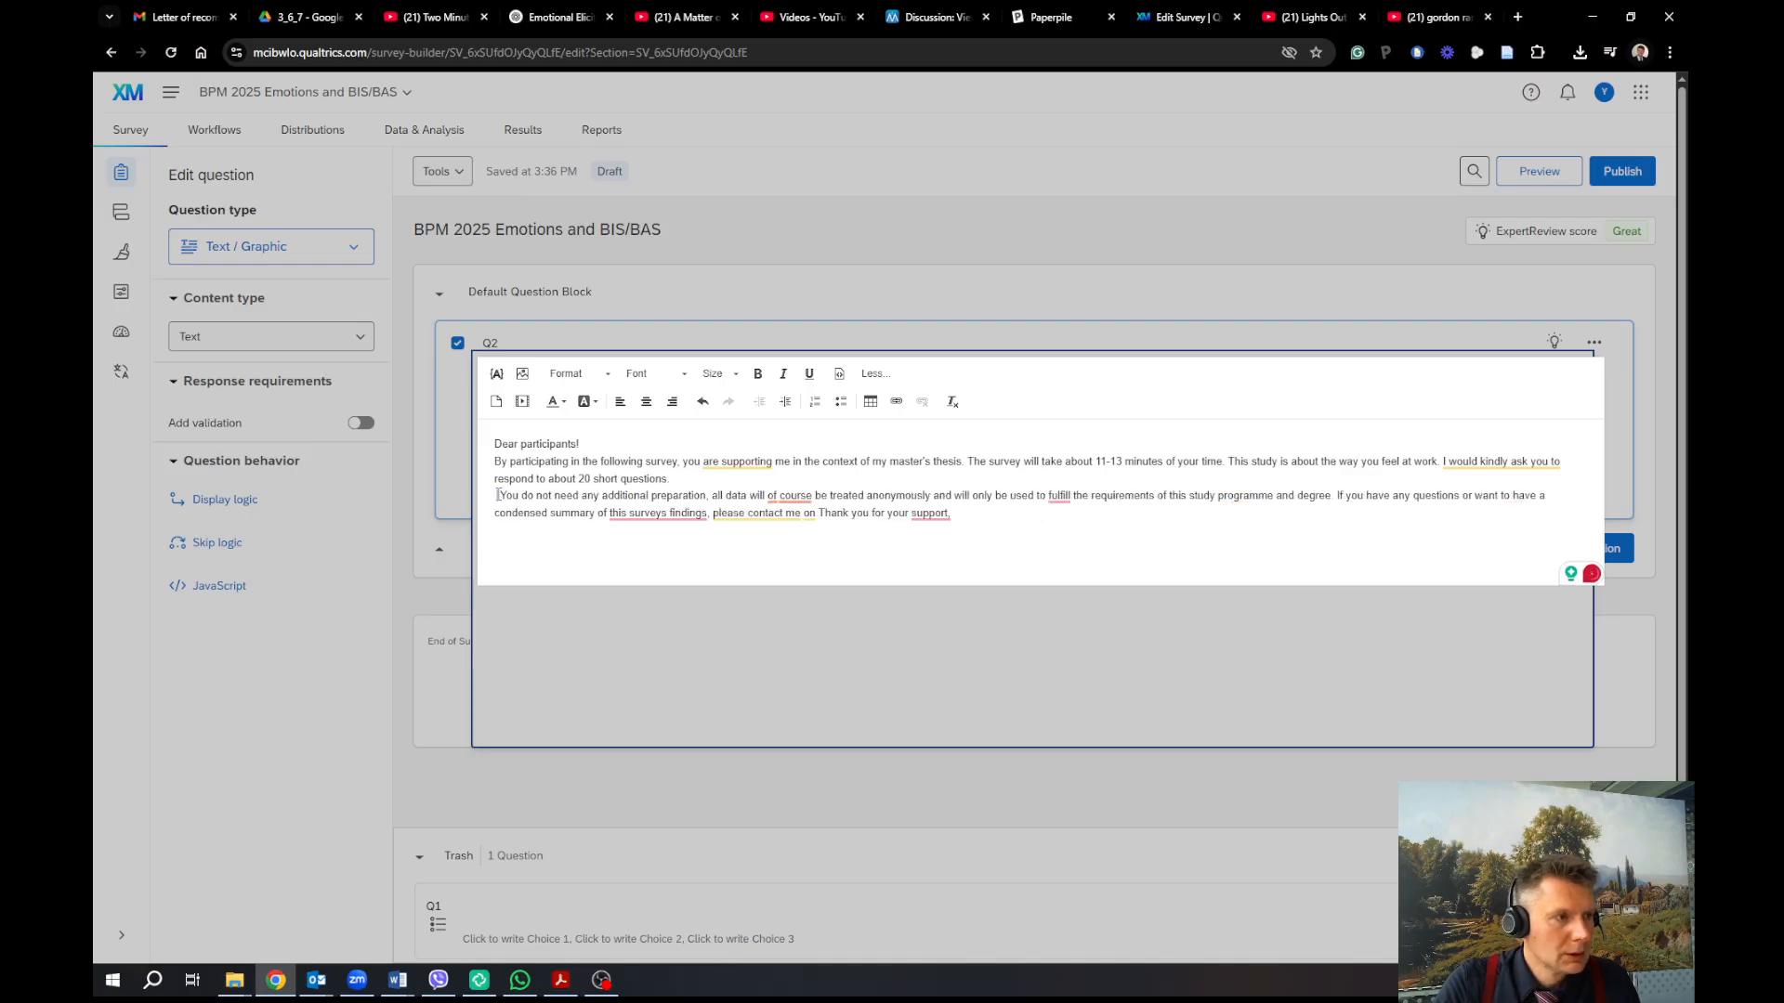
{"action": "key", "text": "Delete"}
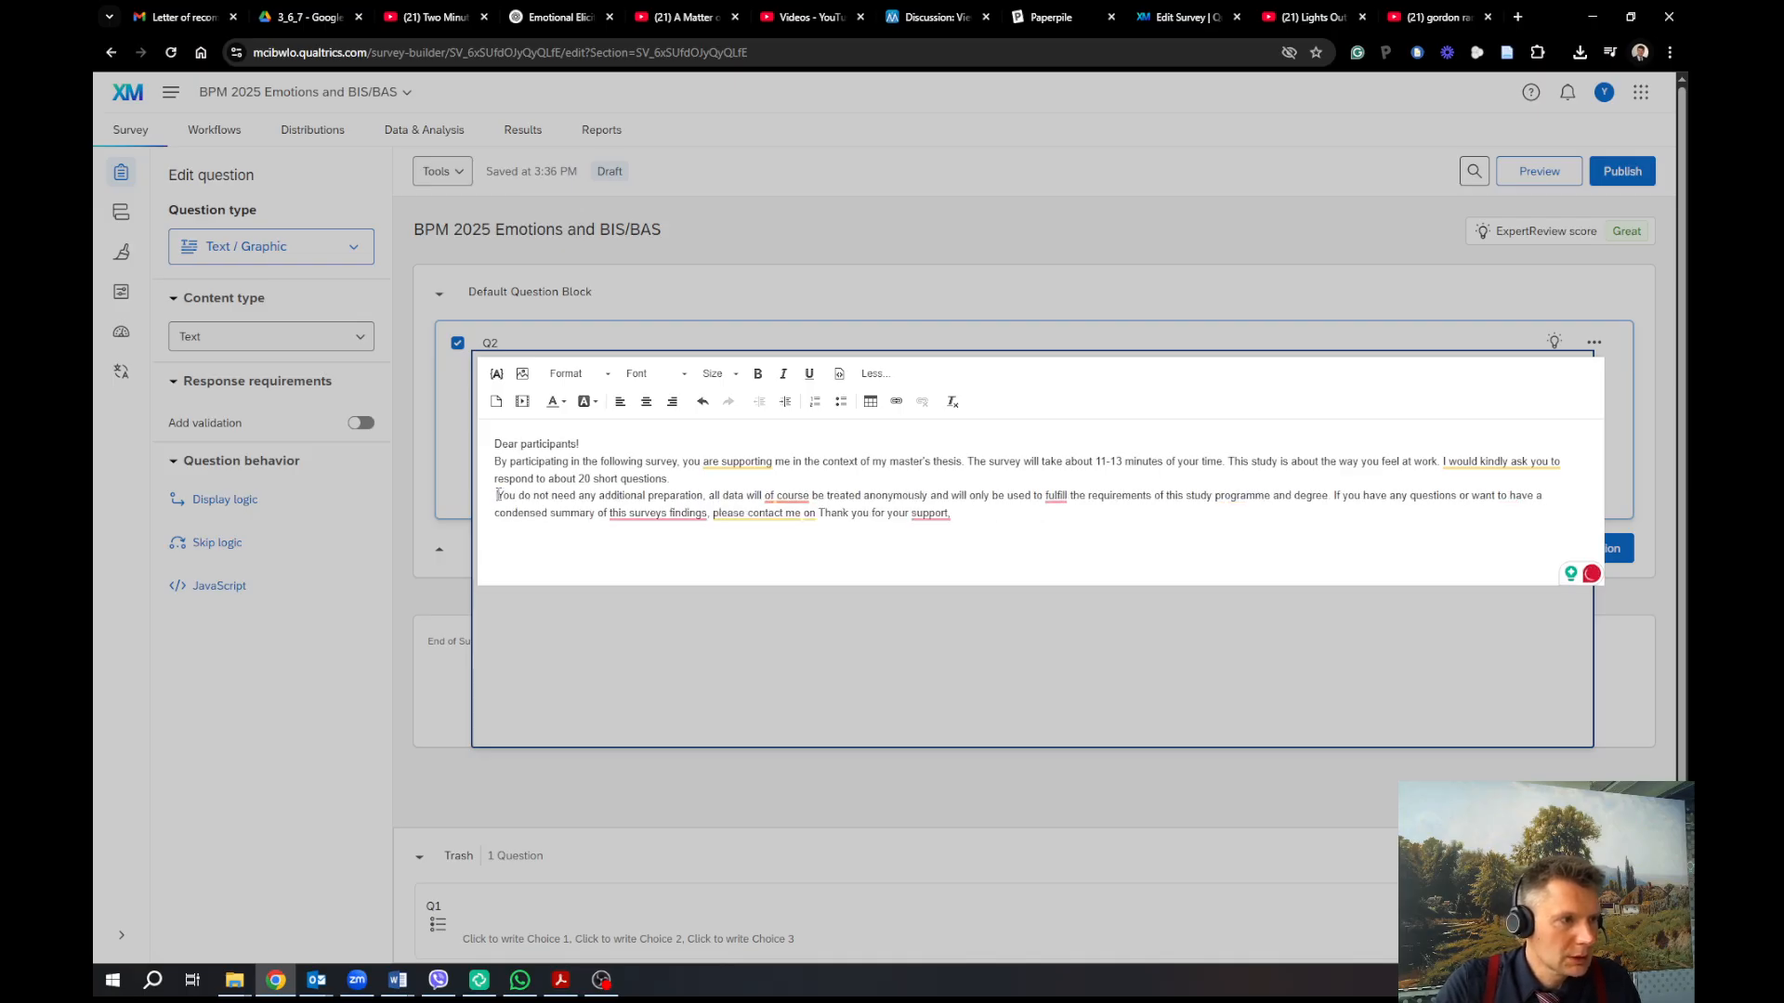
{"action": "key", "text": "Delete"}
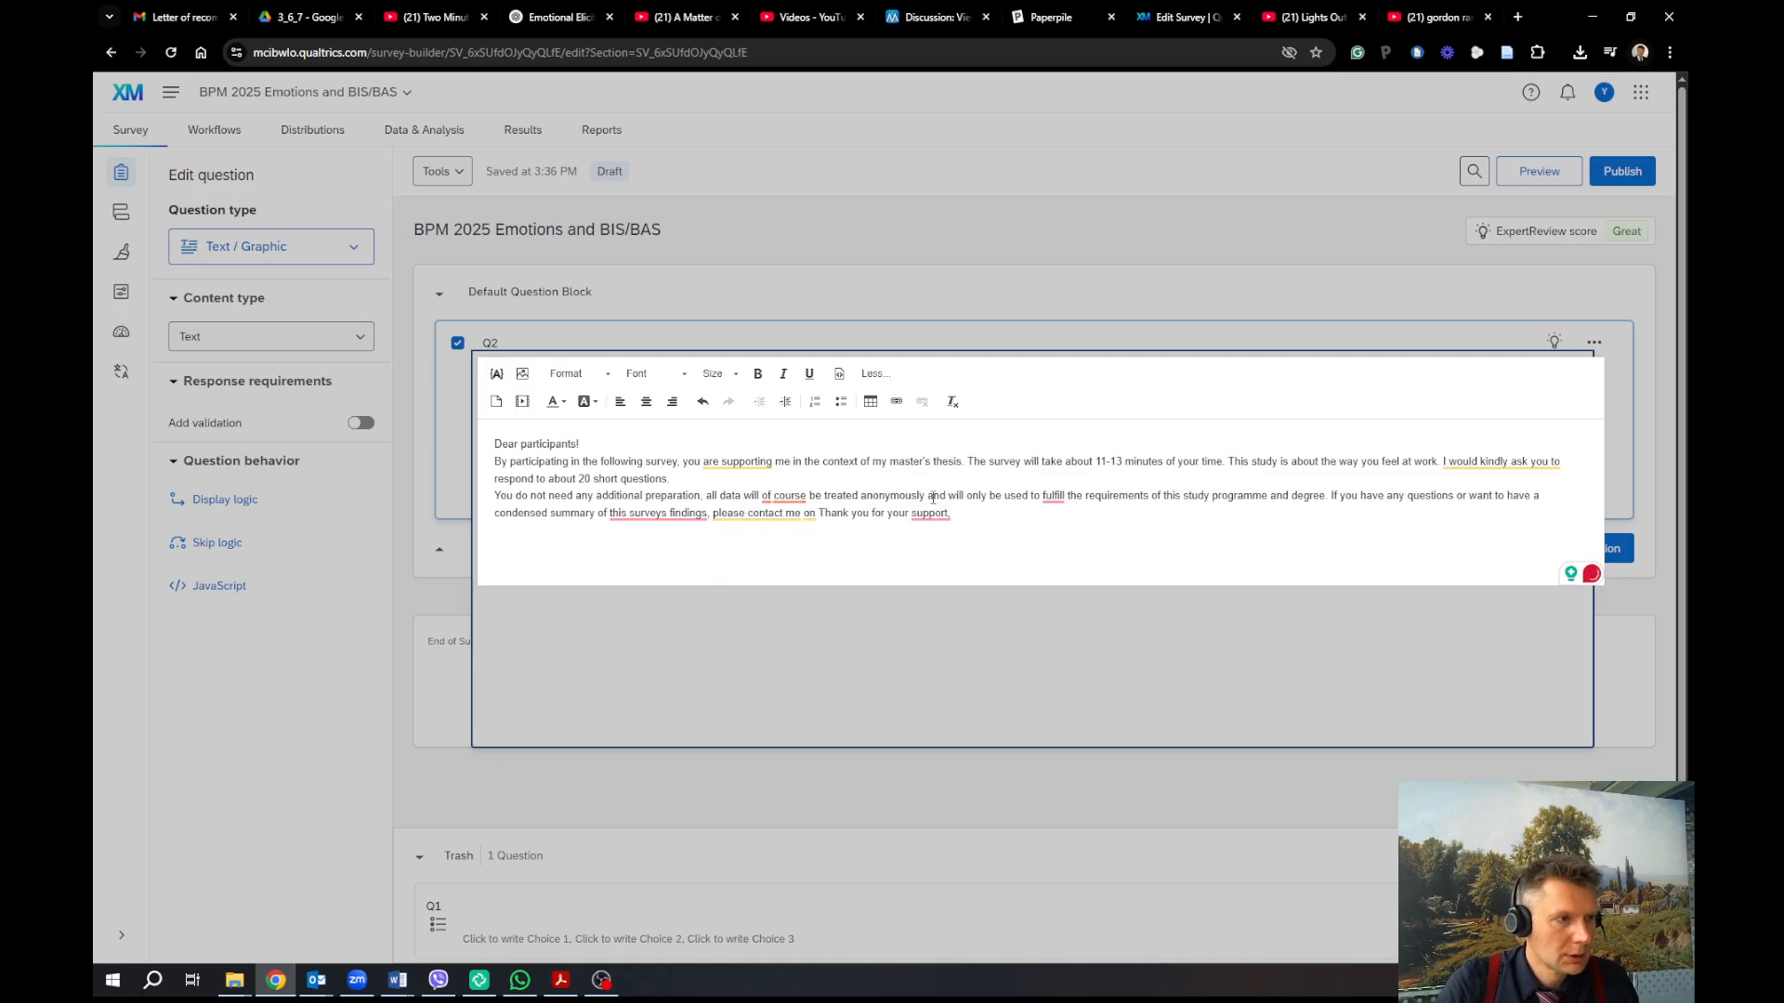
Add commas so the data sentence reads 'will, of course, be treated anonymously'
{"action": "type", "text": ","}
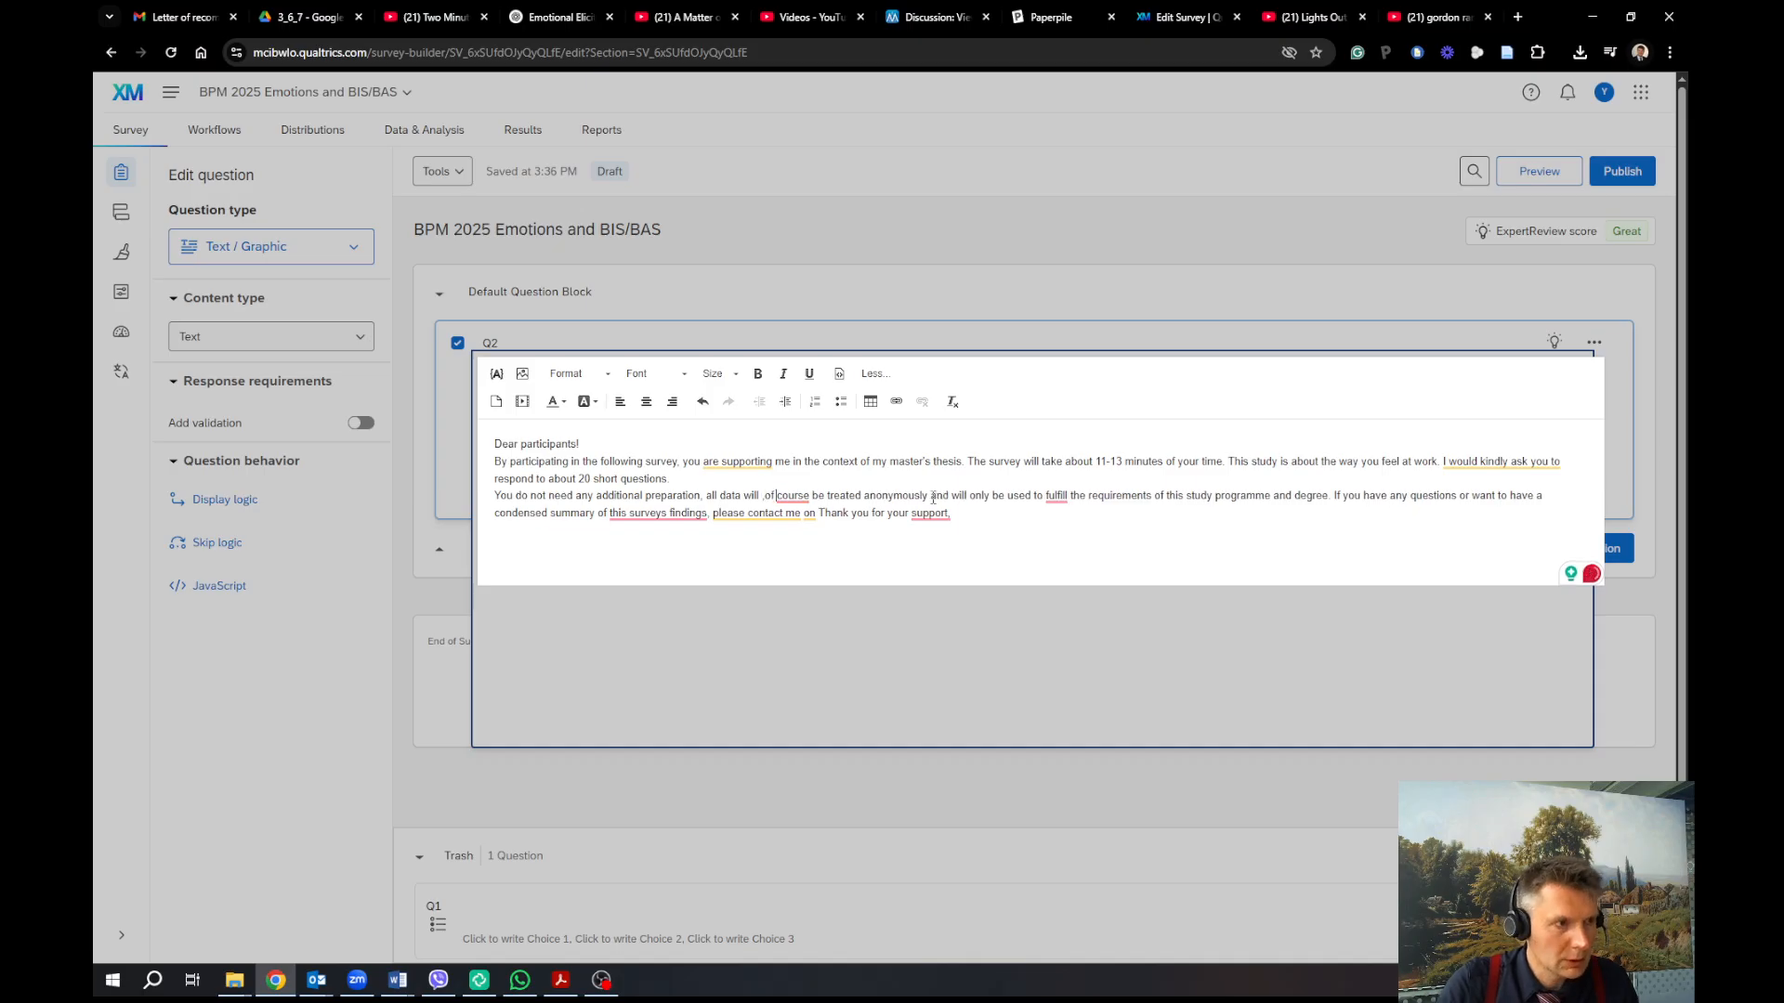
{"action": "key", "text": "Right"}
{"action": "key", "text": "Right"}
{"action": "key", "text": "Right"}
{"action": "key", "text": "Right"}
{"action": "key", "text": "Right"}
{"action": "key", "text": "Right"}
{"action": "type", "text": ","}
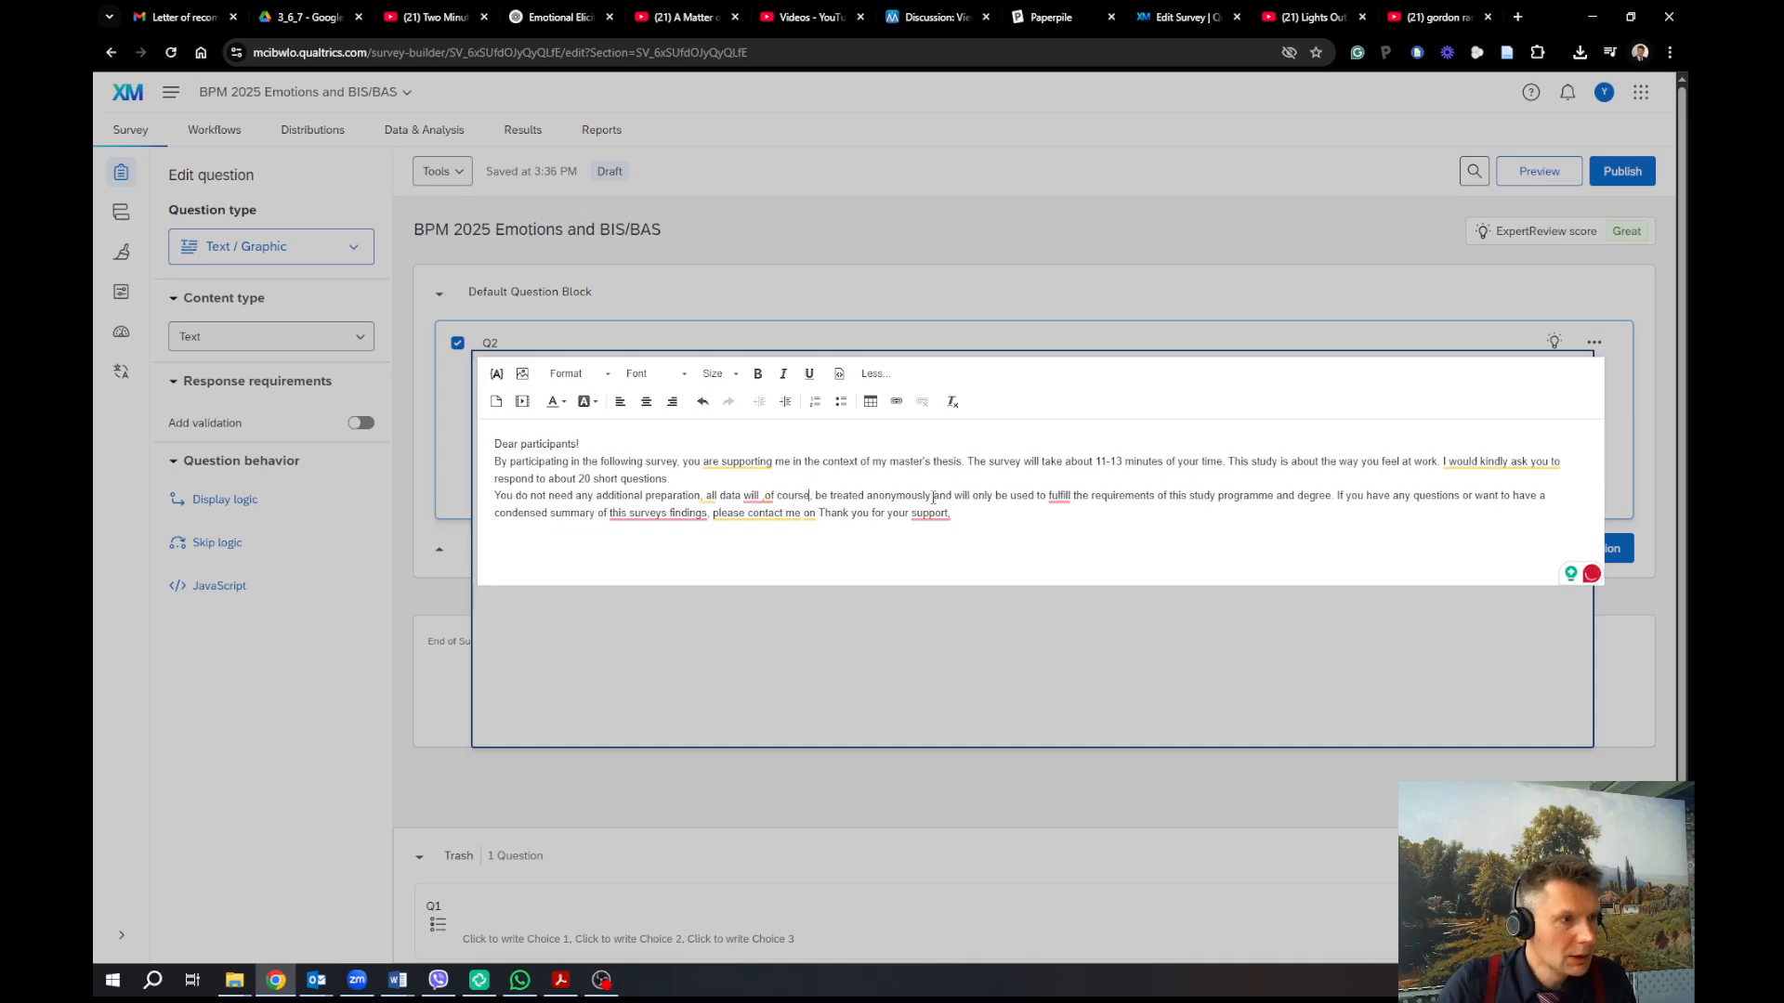
{"action": "key", "text": "Left"}
{"action": "key", "text": "Left"}
{"action": "key", "text": "Left"}
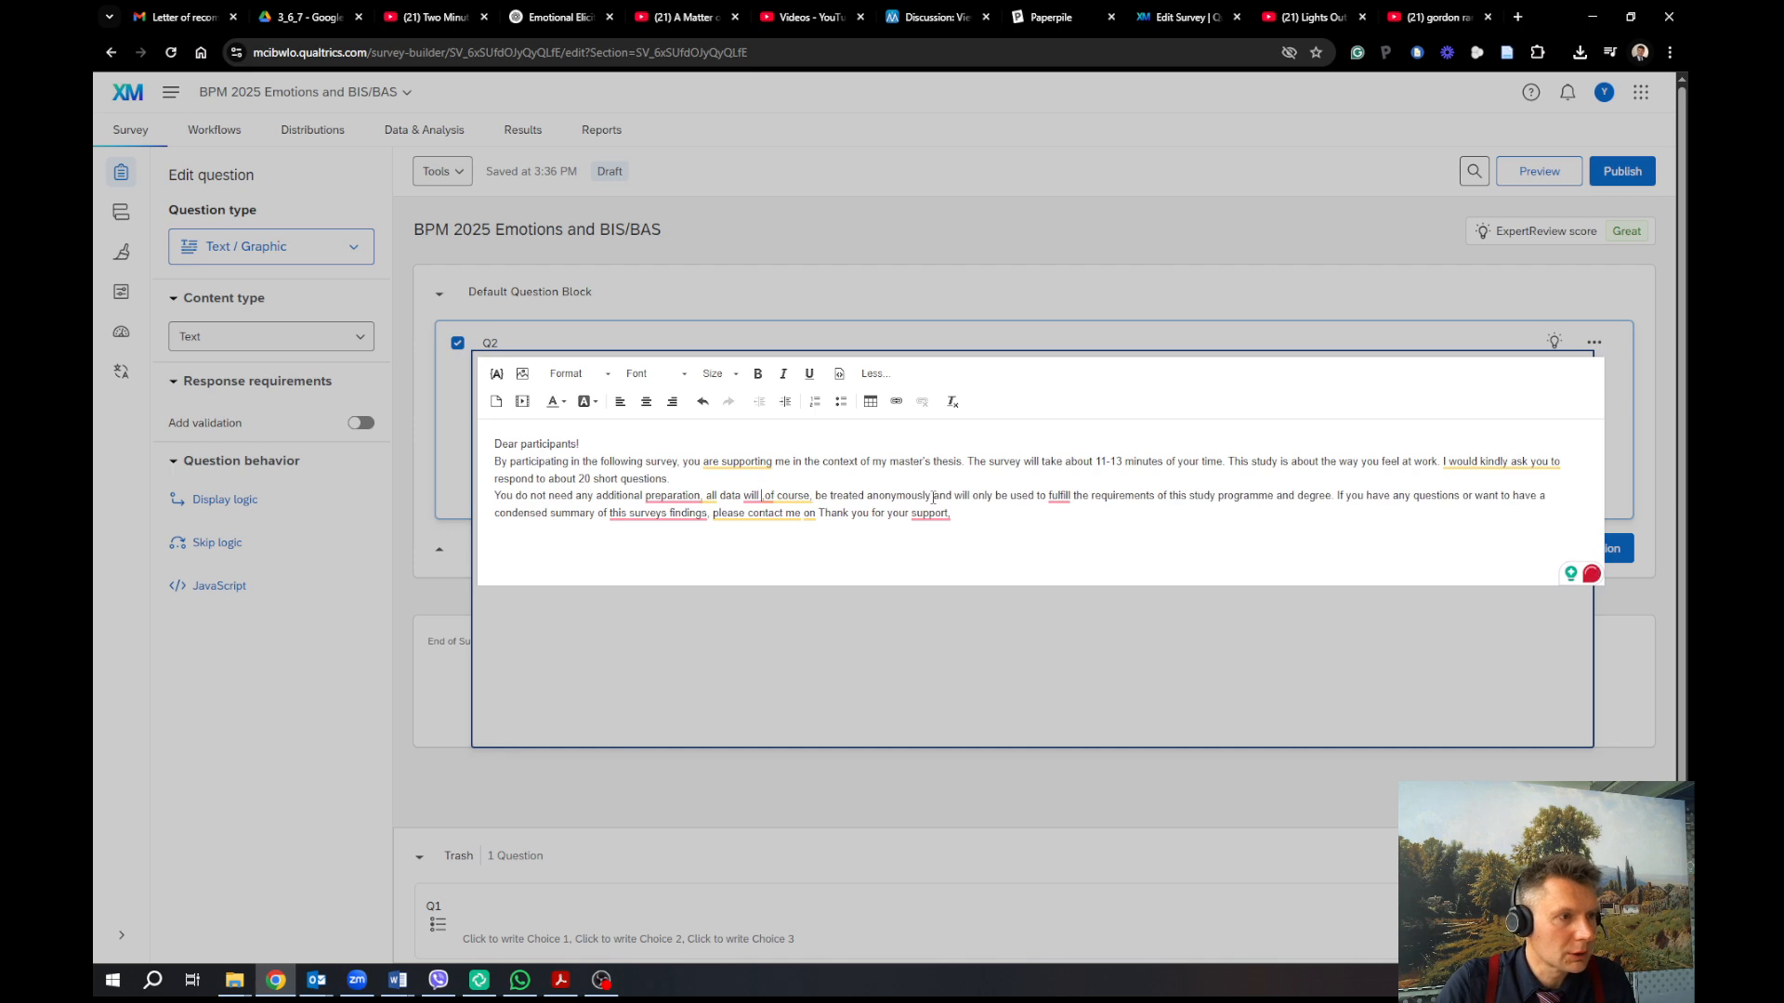
{"action": "key", "text": "BackSpace"}
{"action": "key", "text": "Right"}
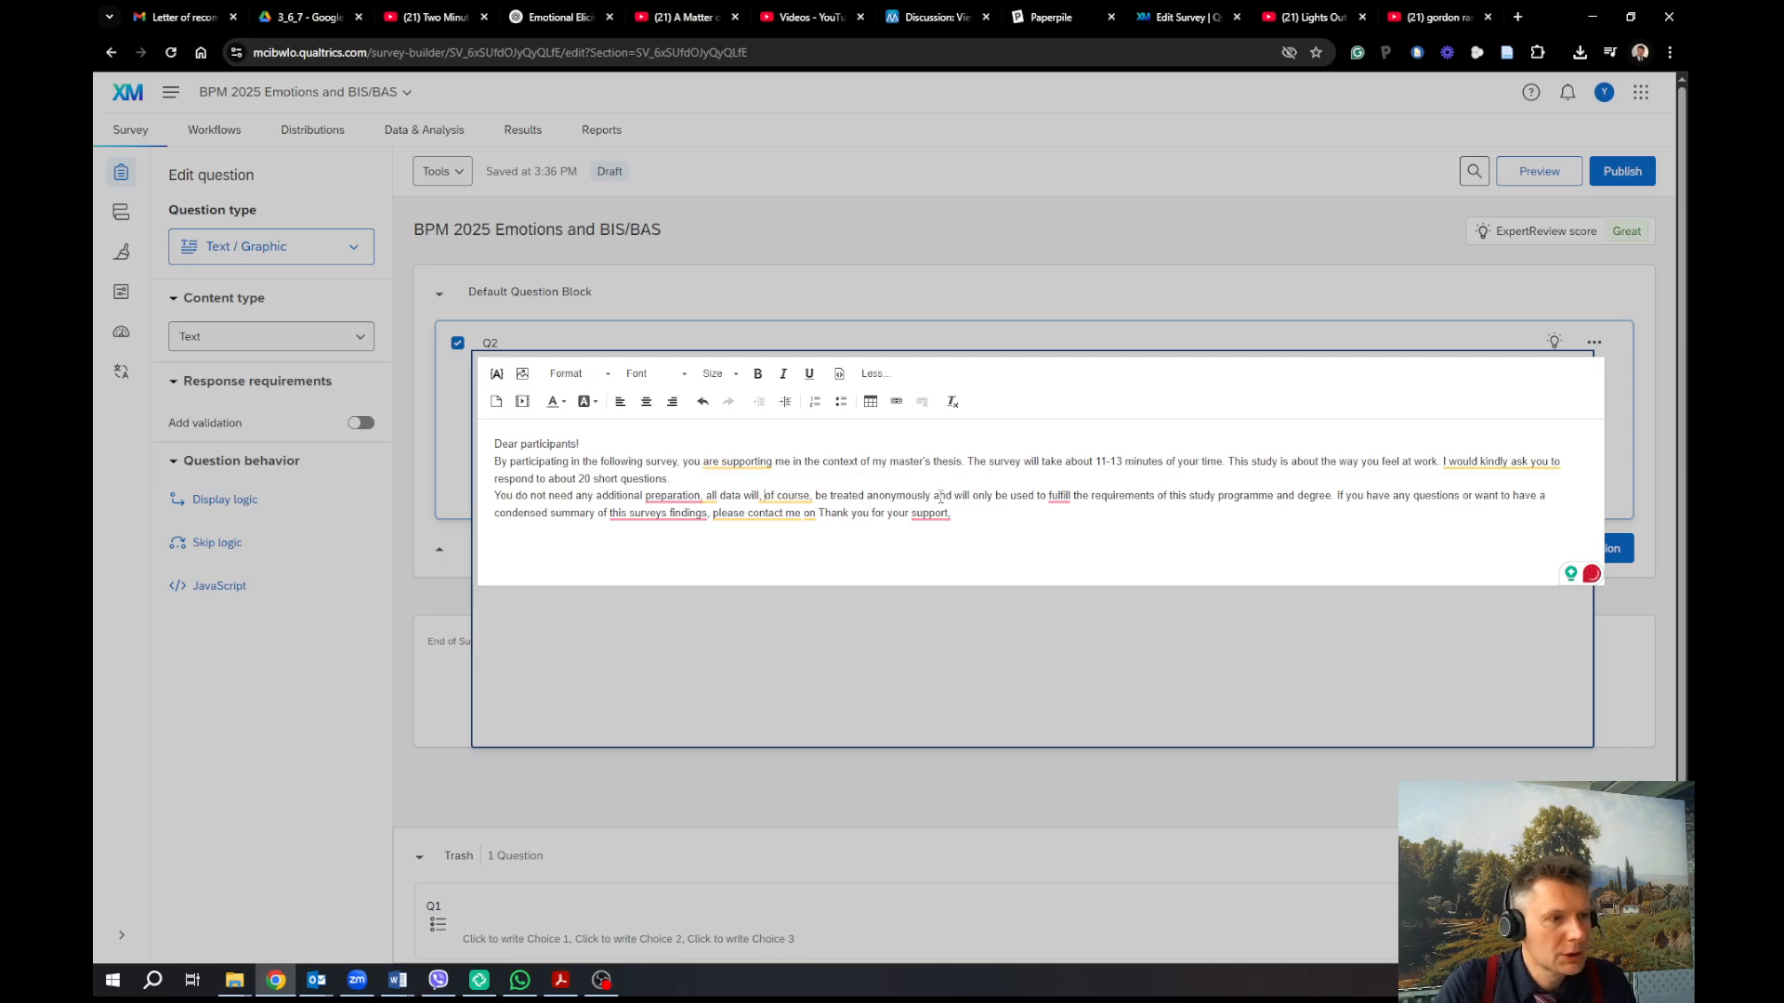
Accept the 'fulfil' correction and end the preparation sentence with a period before a new line
{"action": "mouse_move", "coordinate": [1044, 501]}
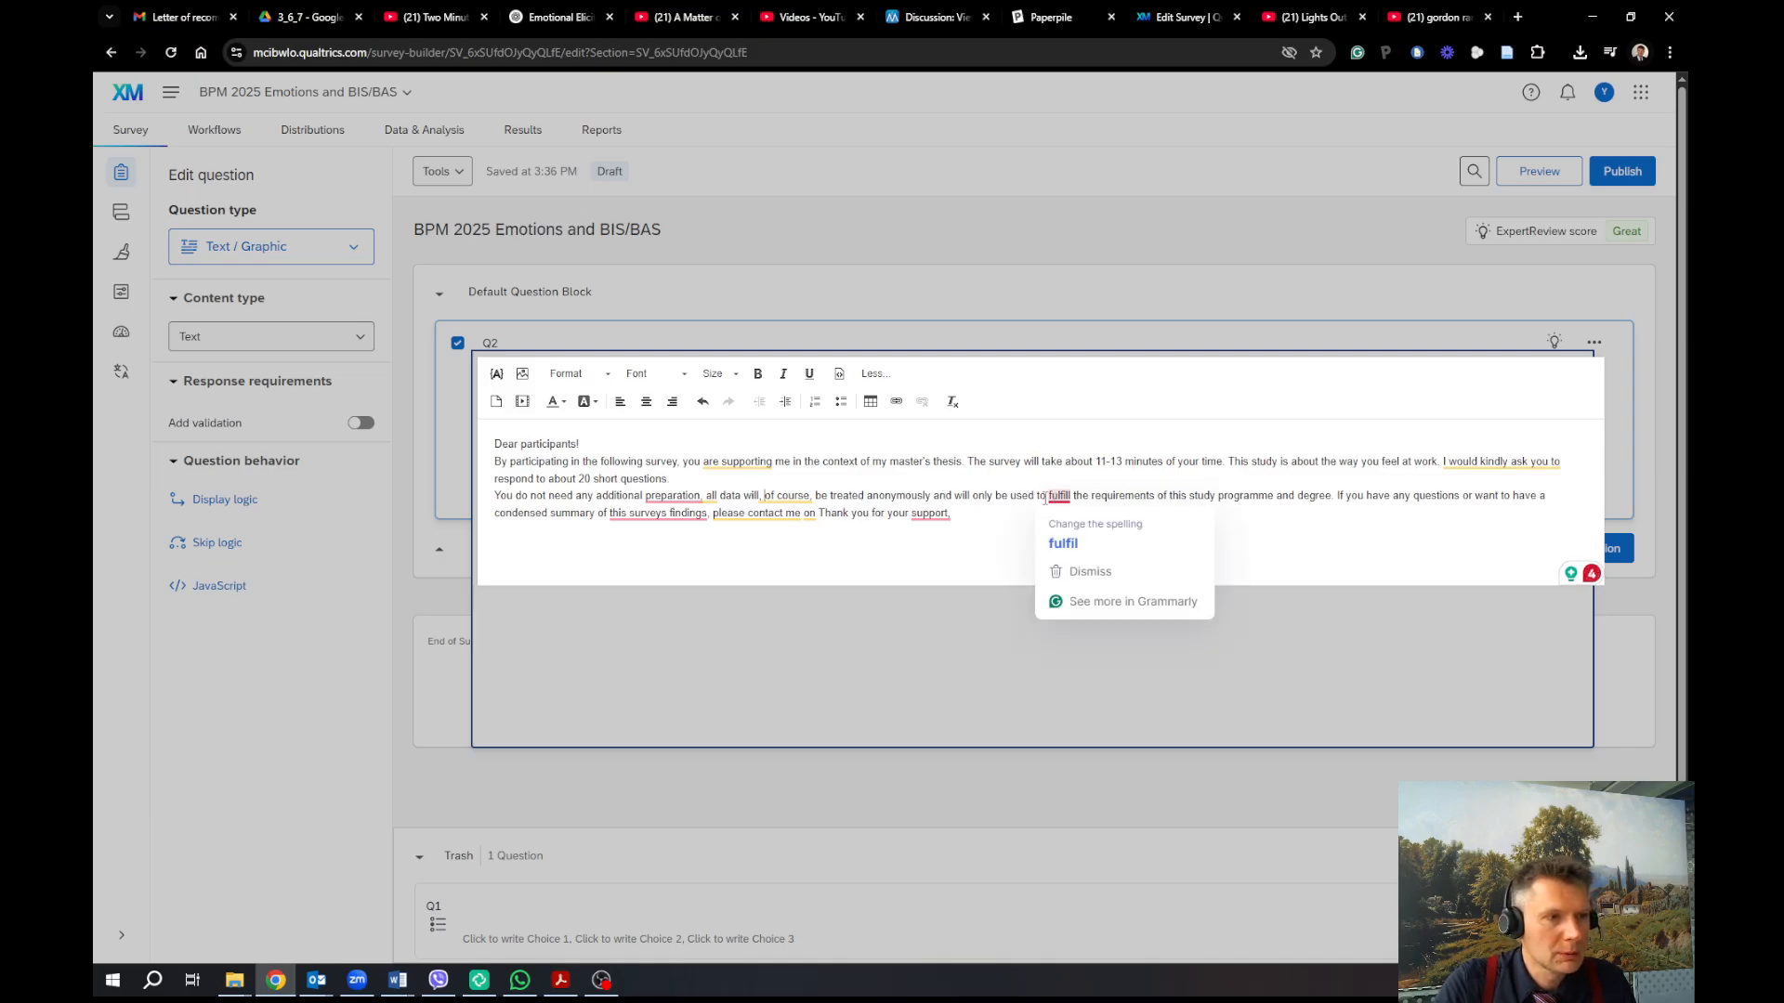
{"action": "left_click", "coordinate": [1063, 543]}
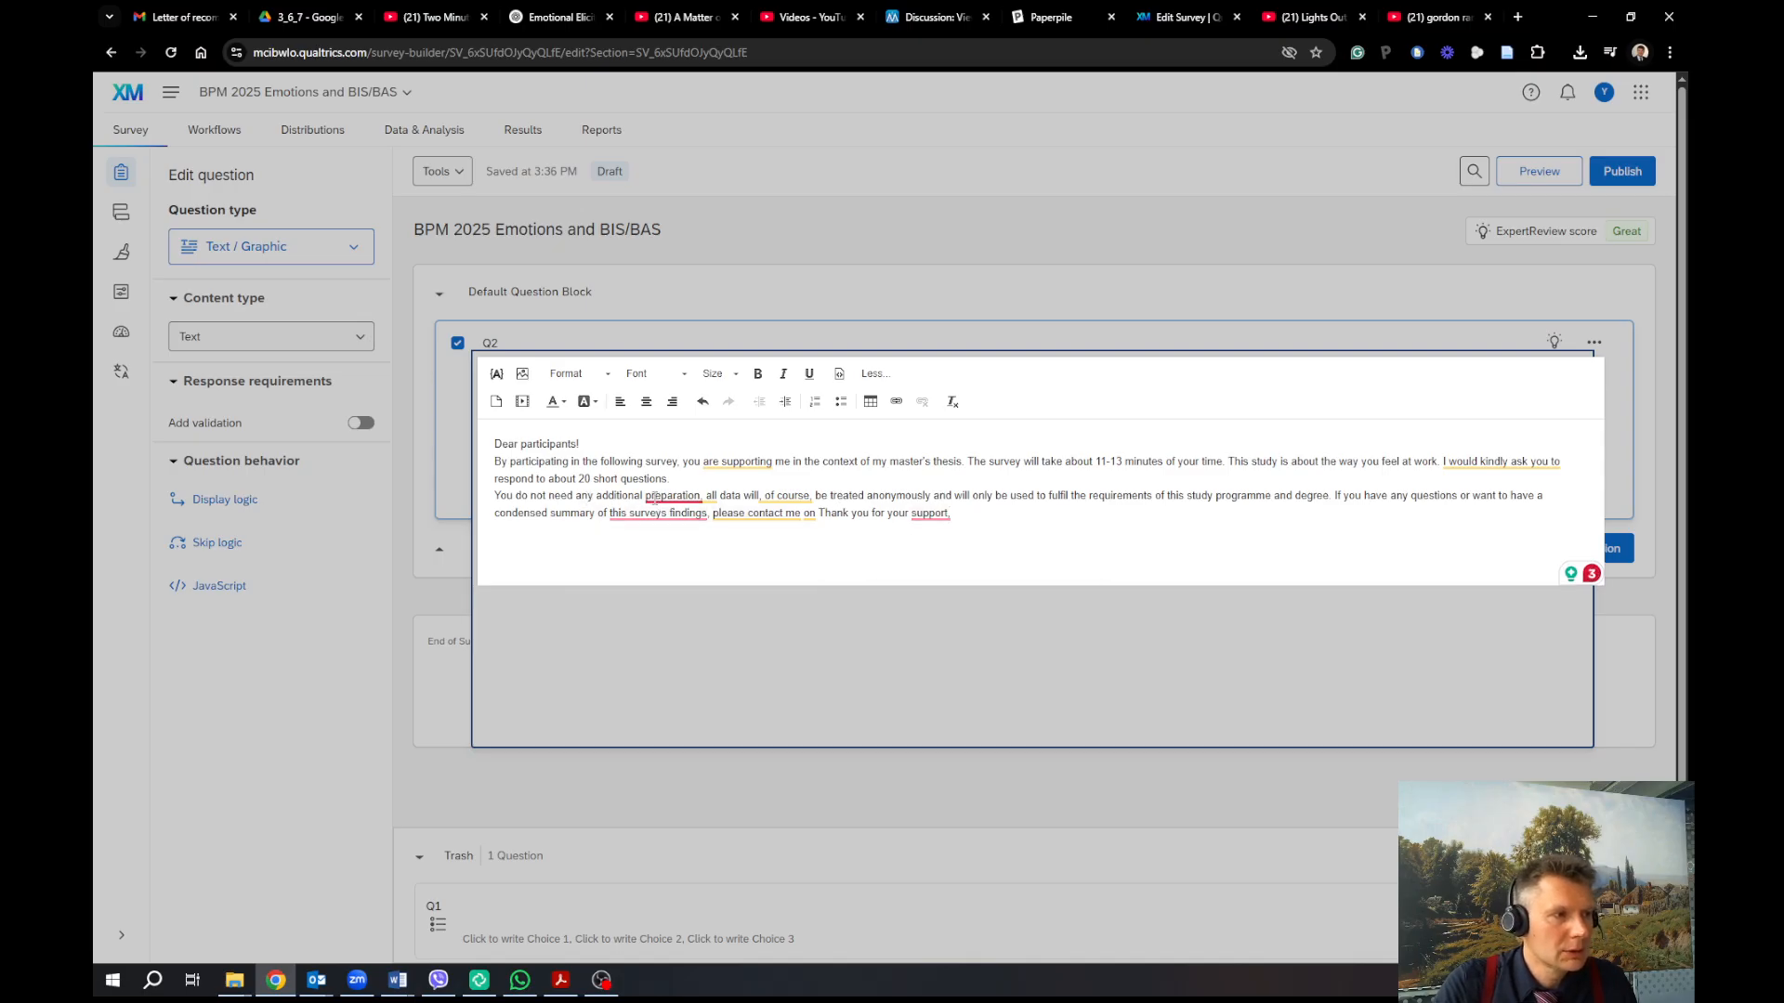
{"action": "left_click", "coordinate": [702, 496]}
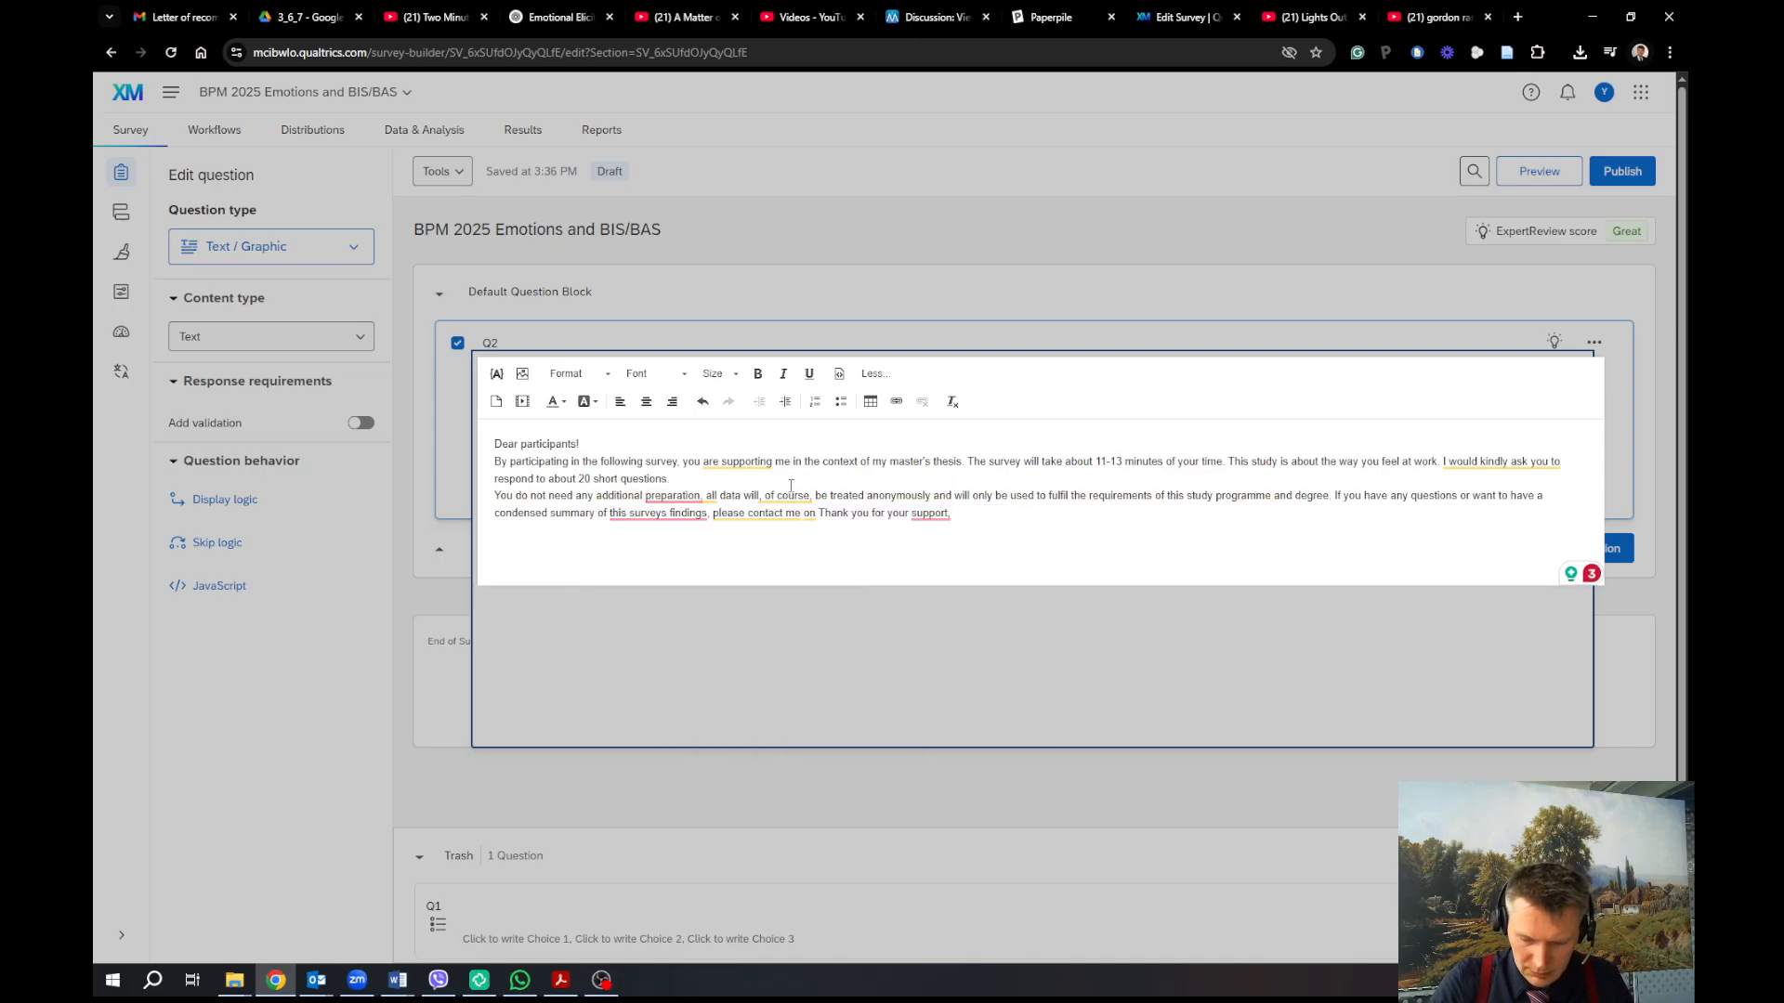
{"action": "key", "text": "Delete"}
{"action": "type", "text": "."}
{"action": "key", "text": "Return"}
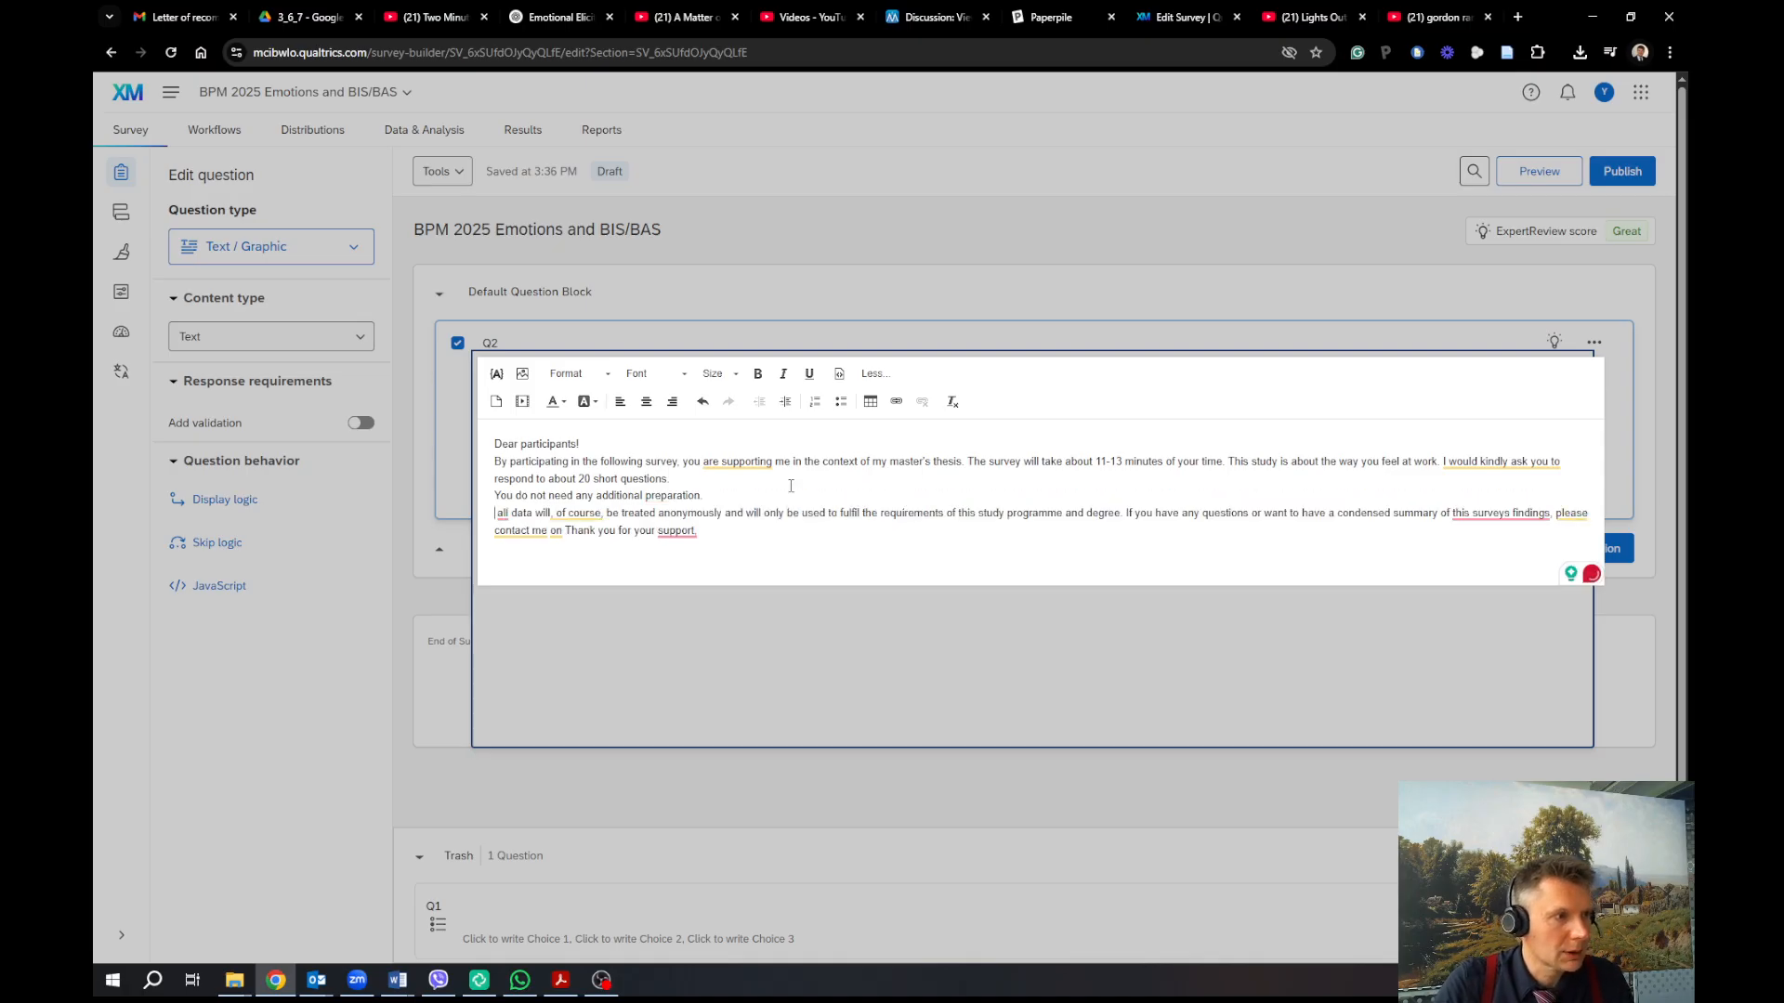
Write 'All data is anonymised and will be used for academic purposes only' plus a no-third-parties sentence
{"action": "key", "text": "Delete"}
{"action": "type", "text": "A"}
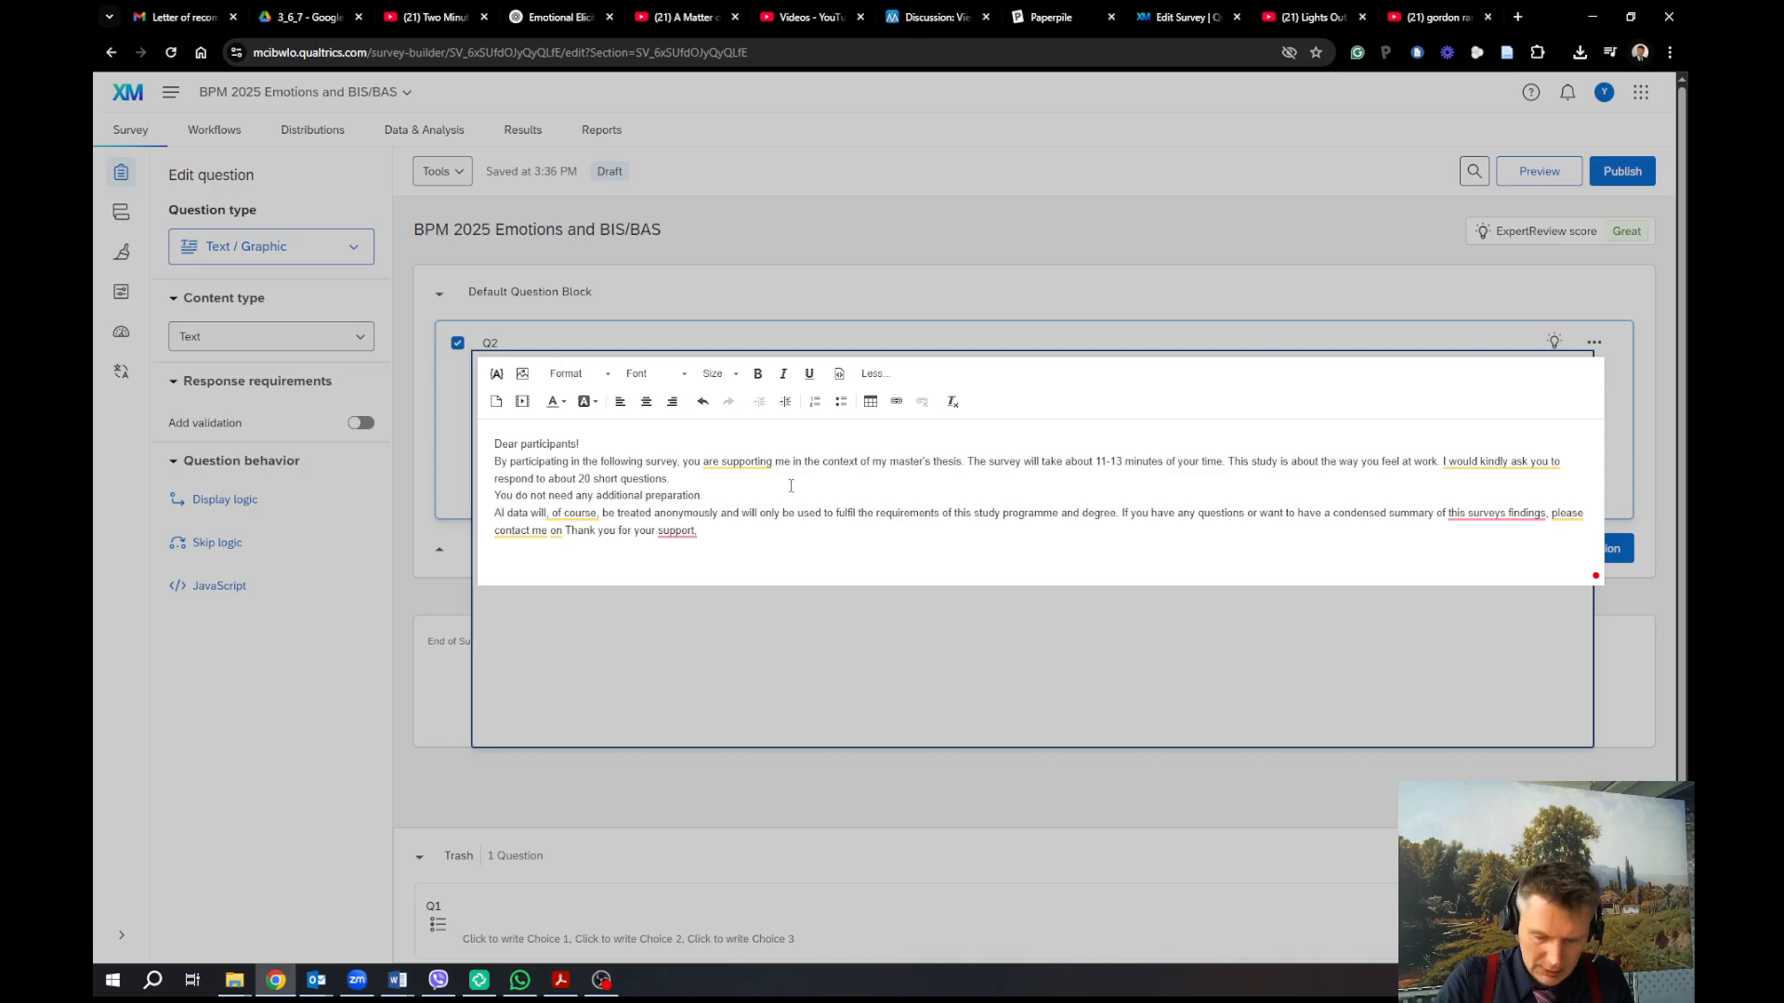
{"action": "type", "text": "l"}
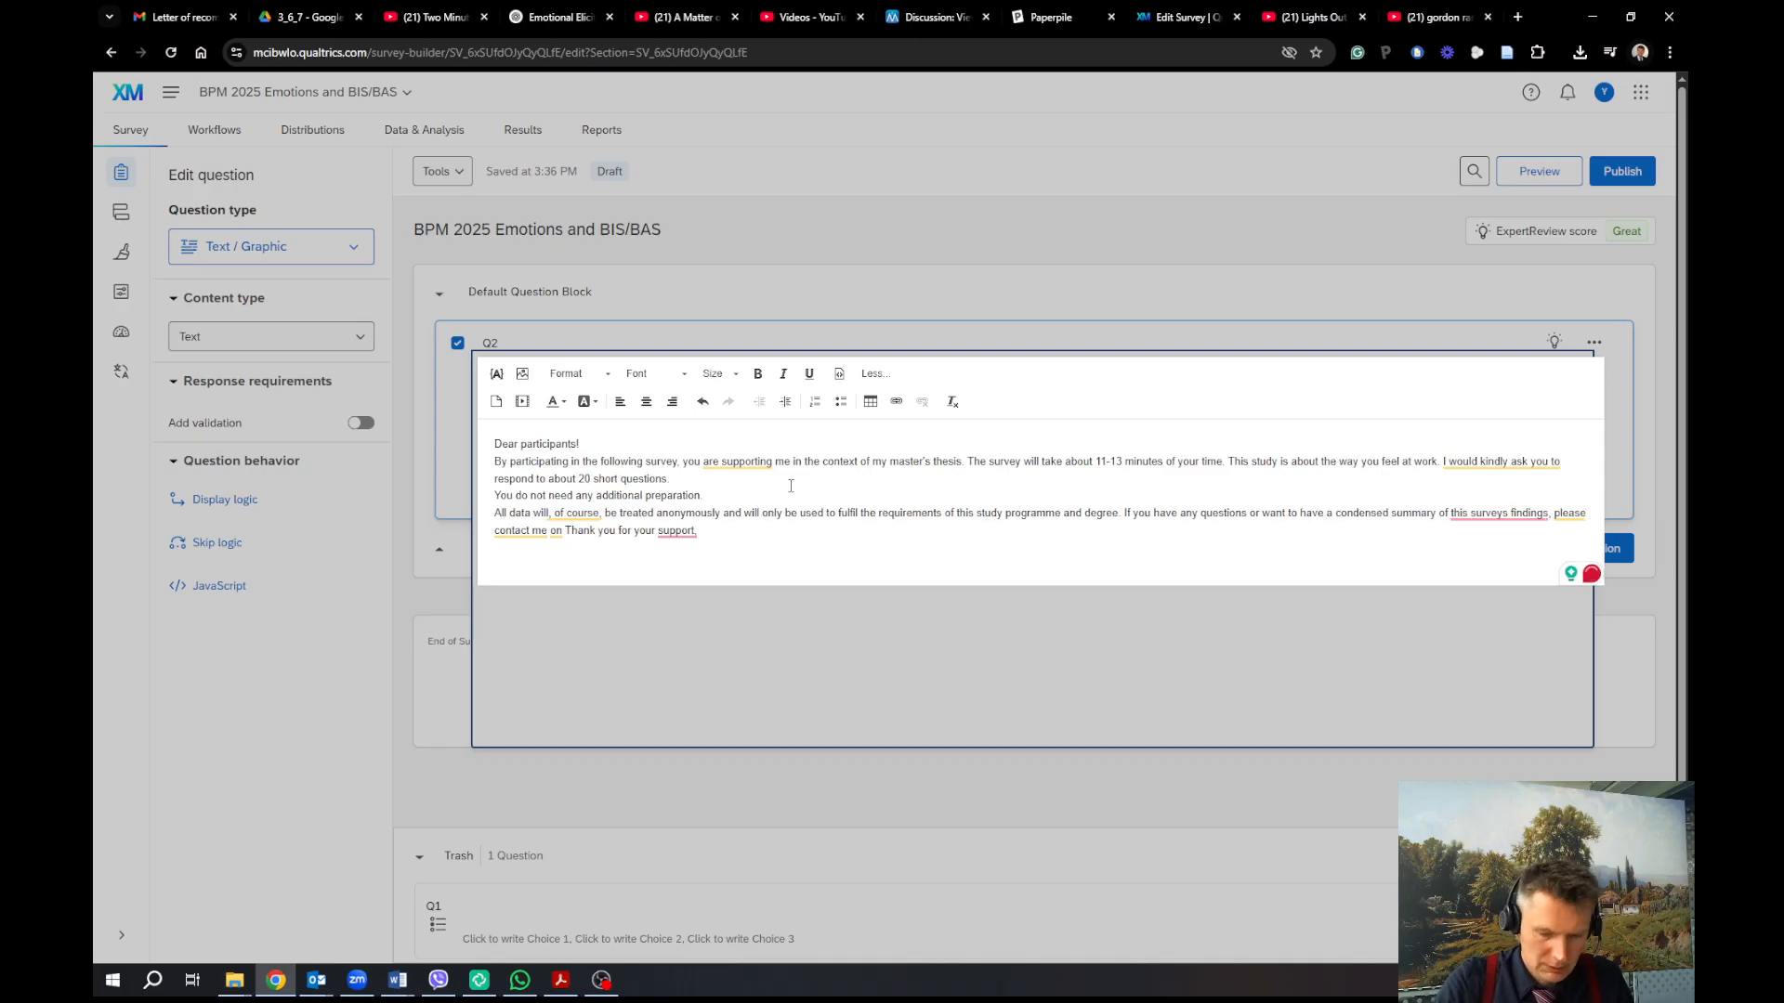
{"action": "key", "text": "ctrl+Right"}
{"action": "key", "text": "ctrl+Right"}
{"action": "type", "text": "is anonymi"}
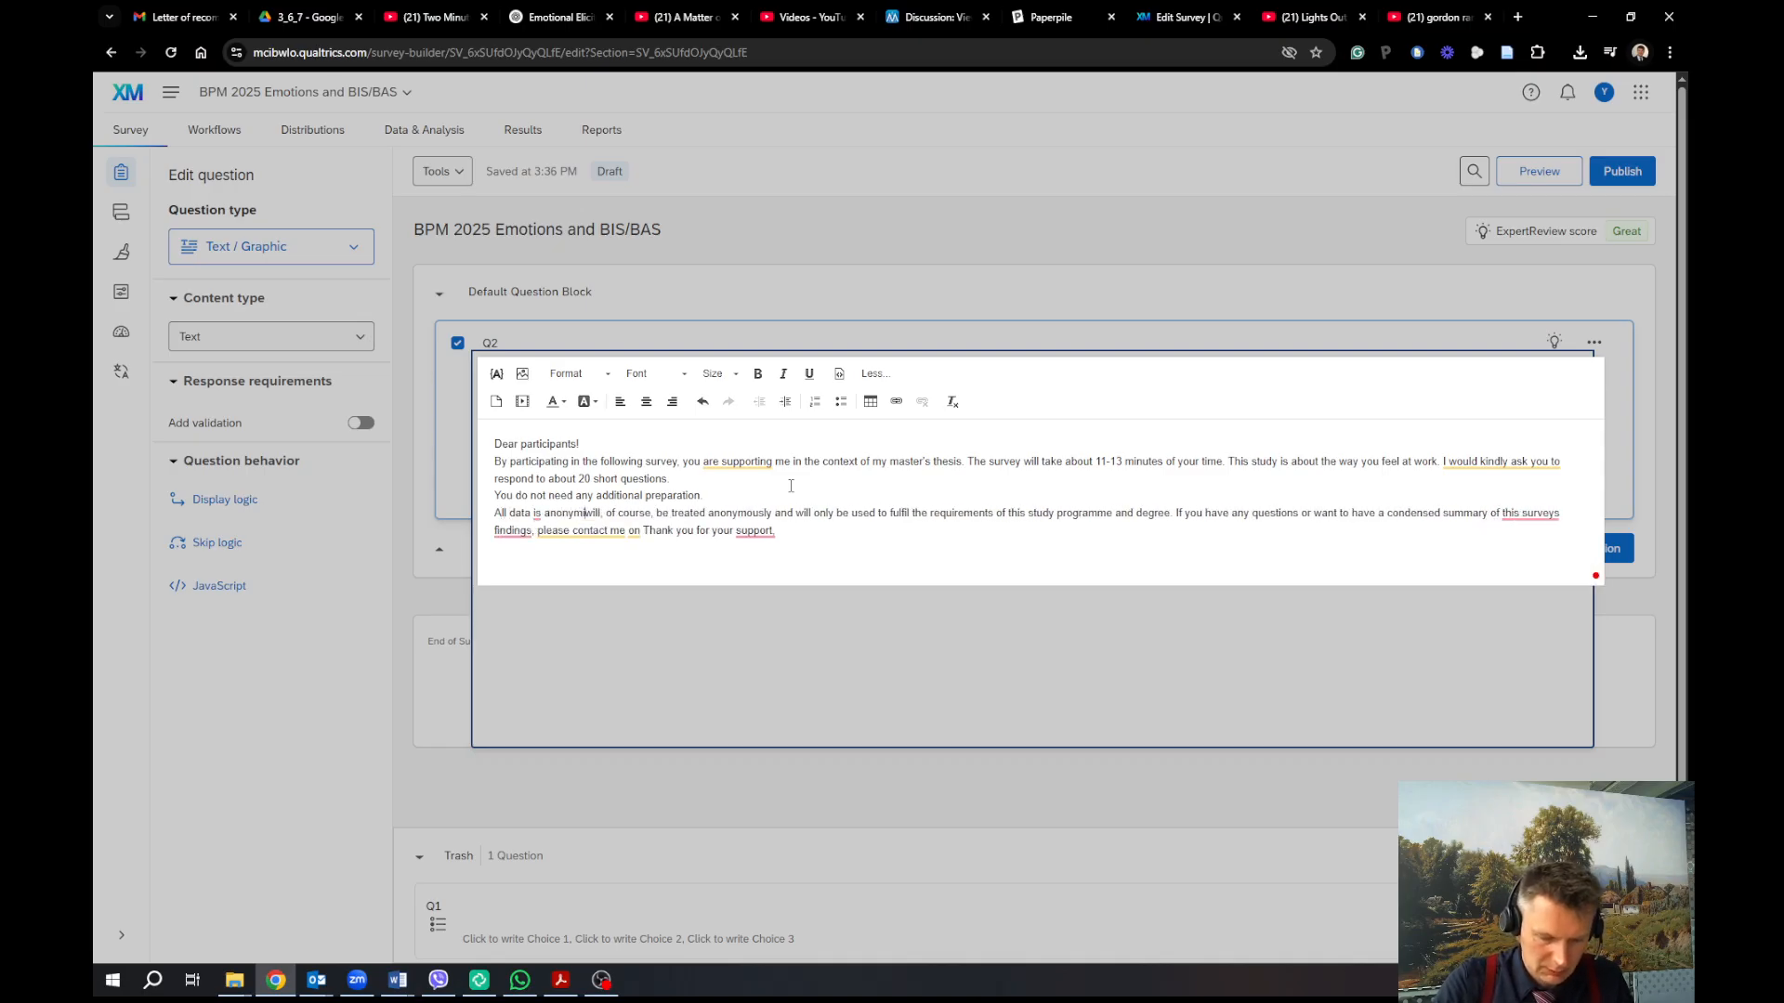
{"action": "type", "text": "sed, "}
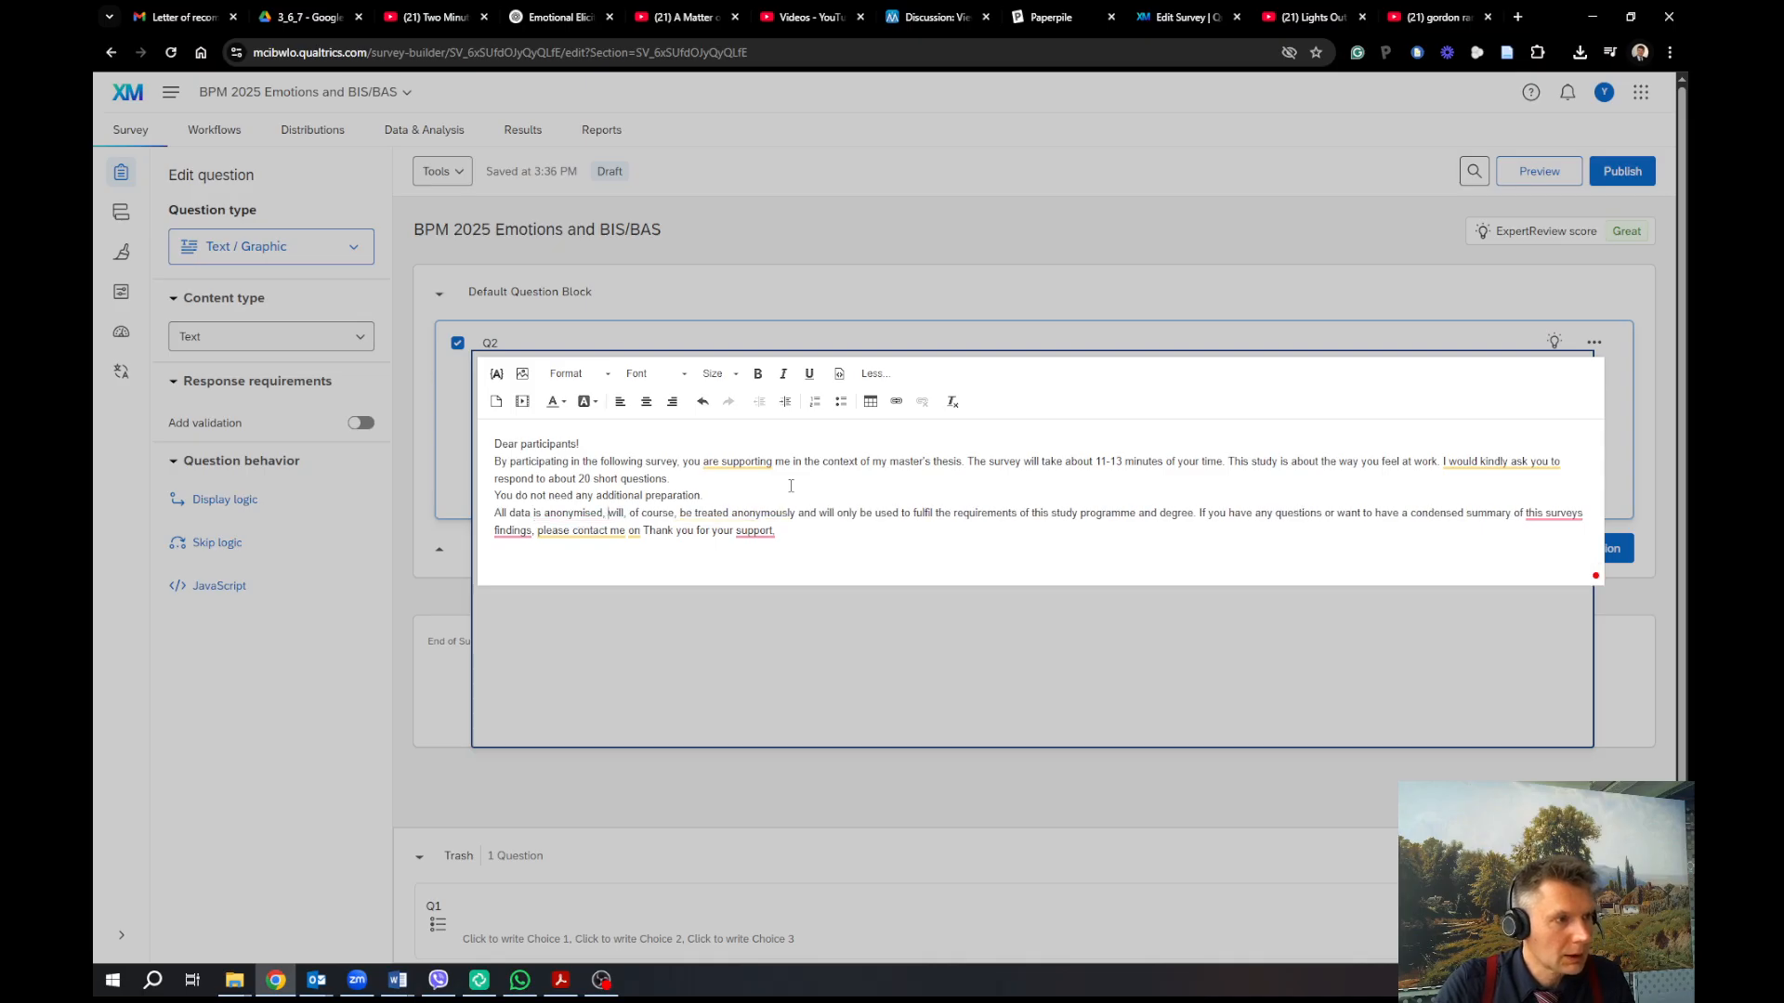
{"action": "type", "text": "and "}
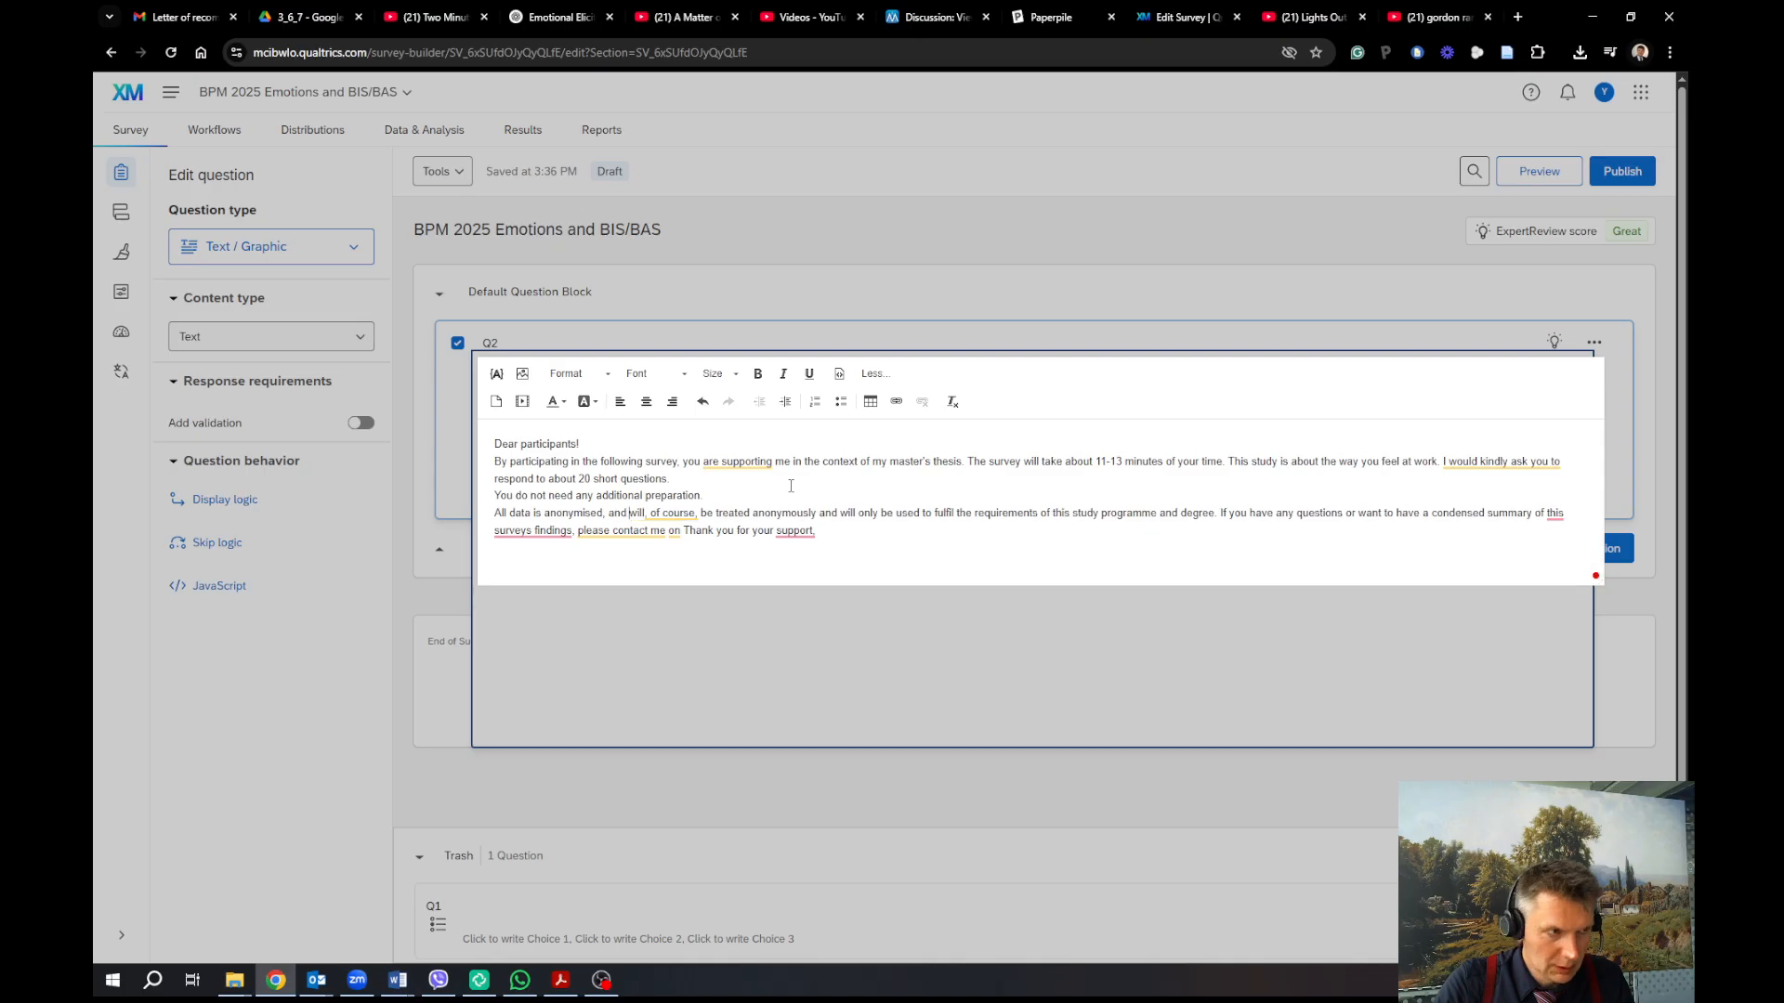
{"action": "type", "text": "will be used"}
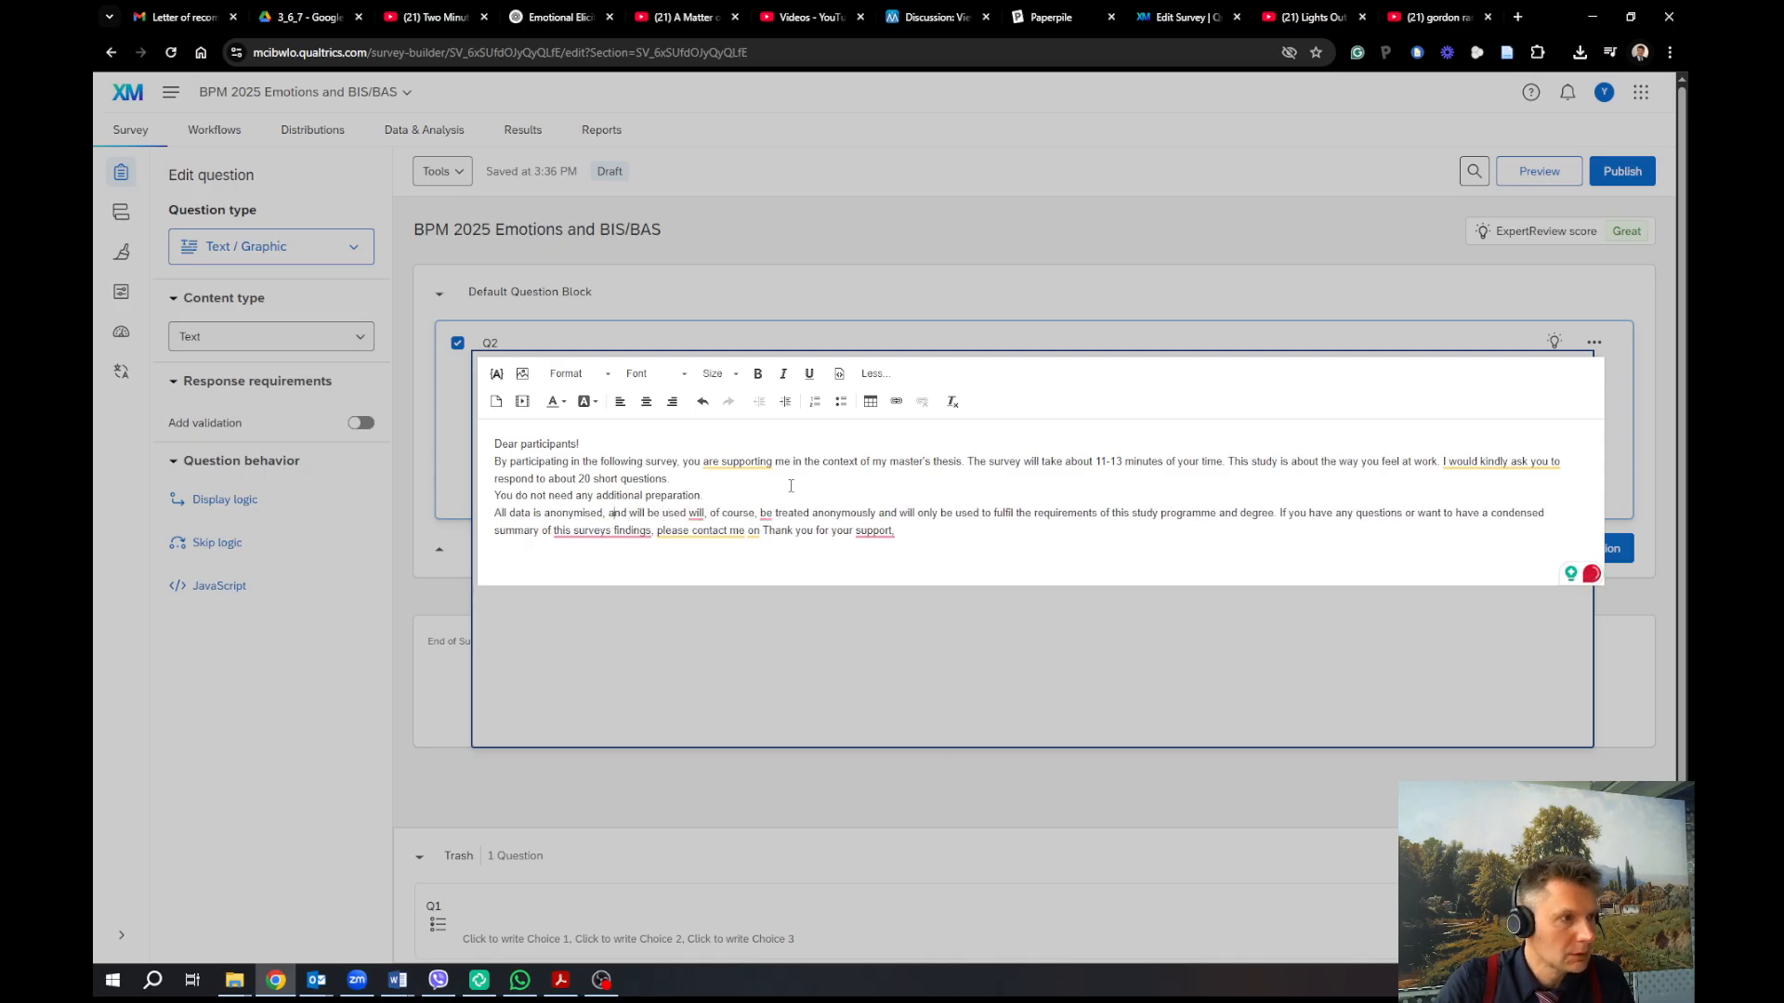
{"action": "key", "text": "BackSpace"}
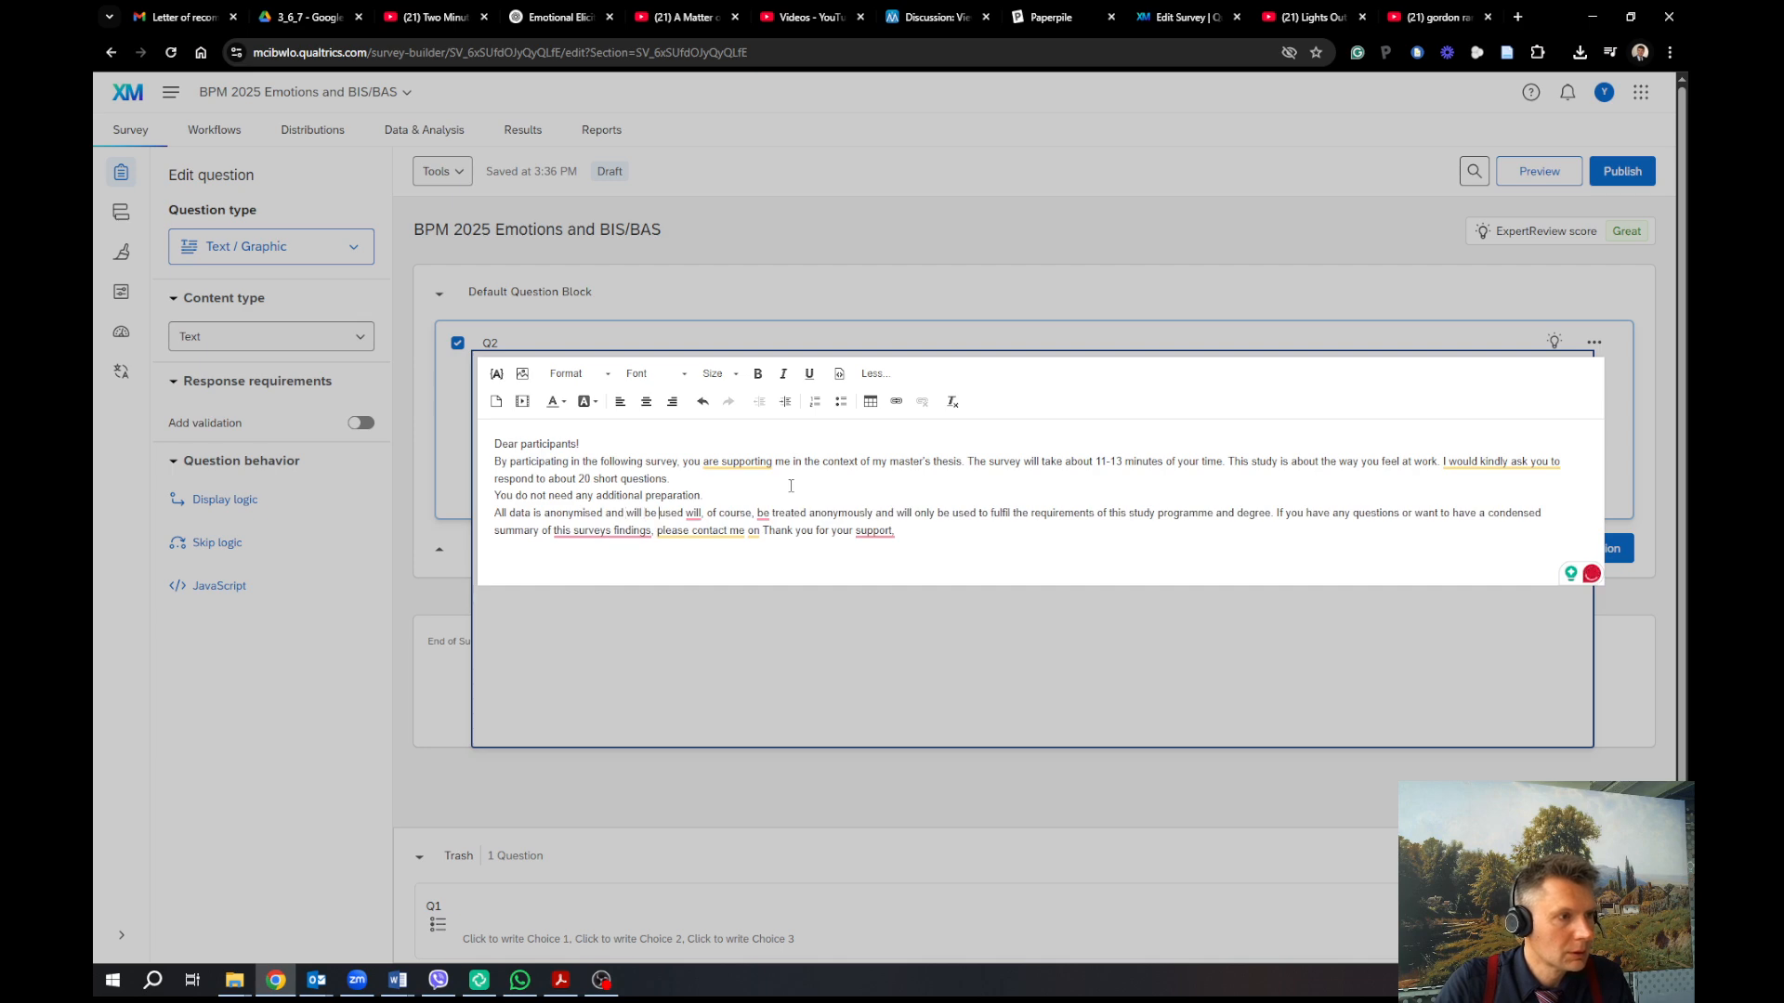
{"action": "key", "text": "Return"}
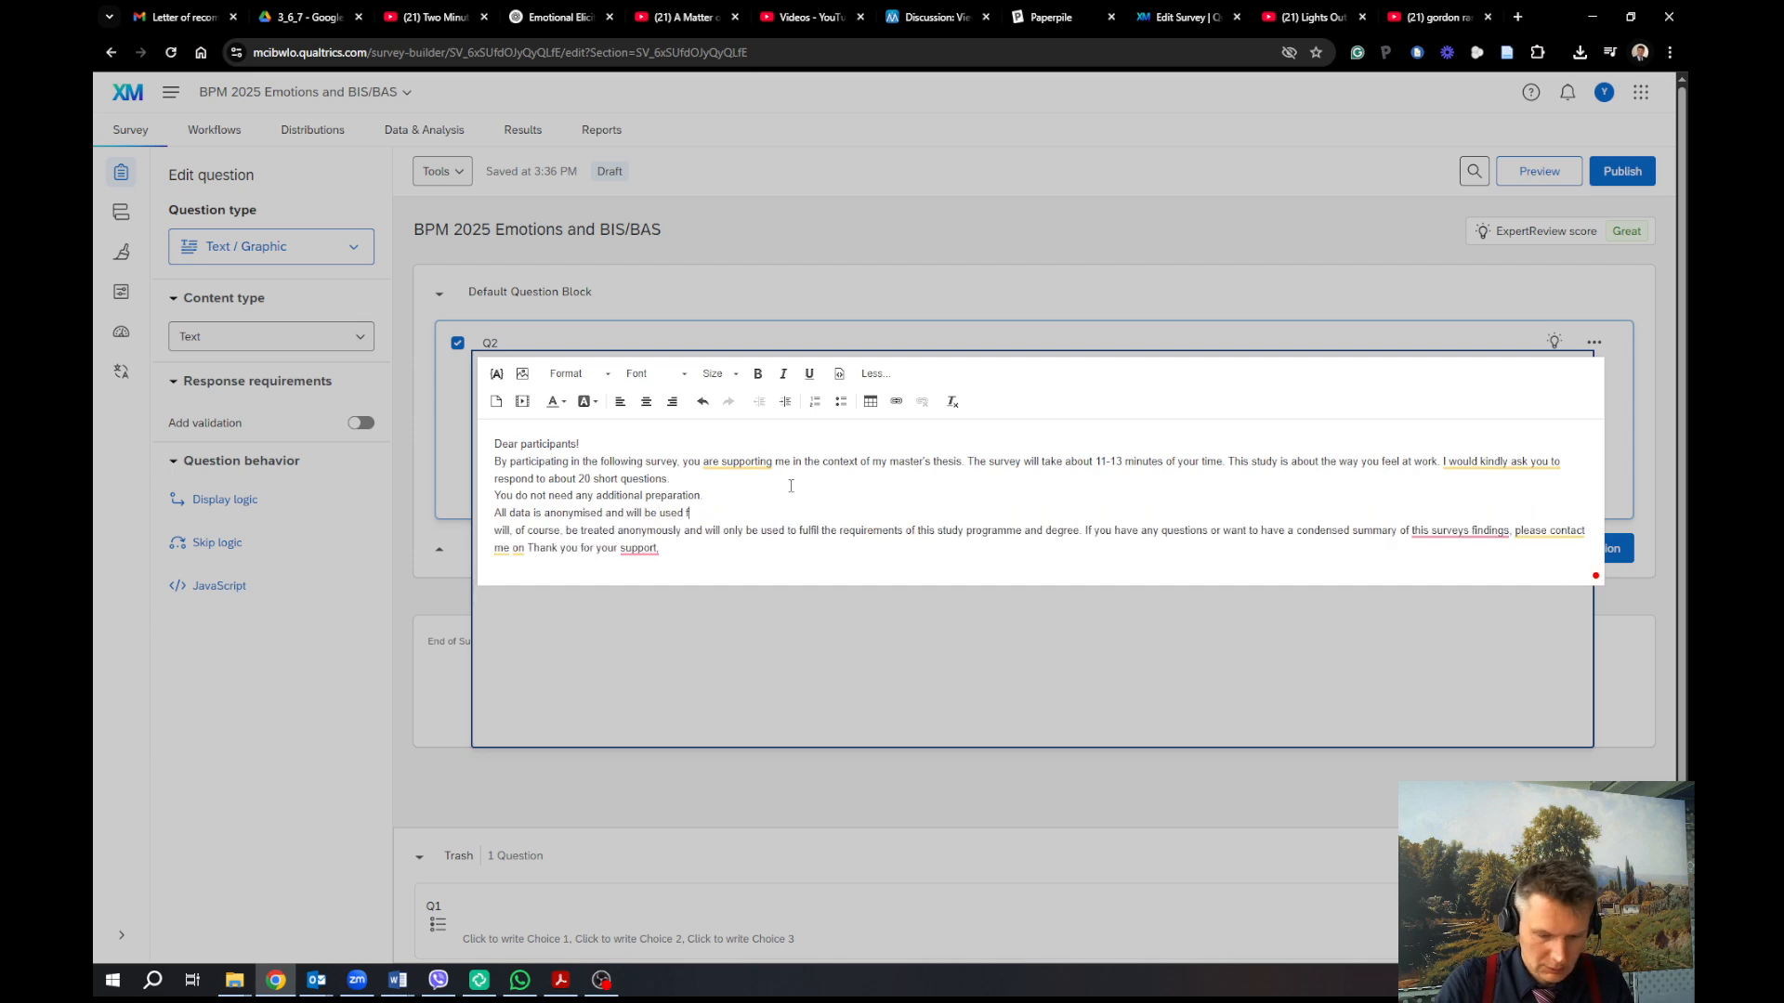
{"action": "type", "text": "for academic "}
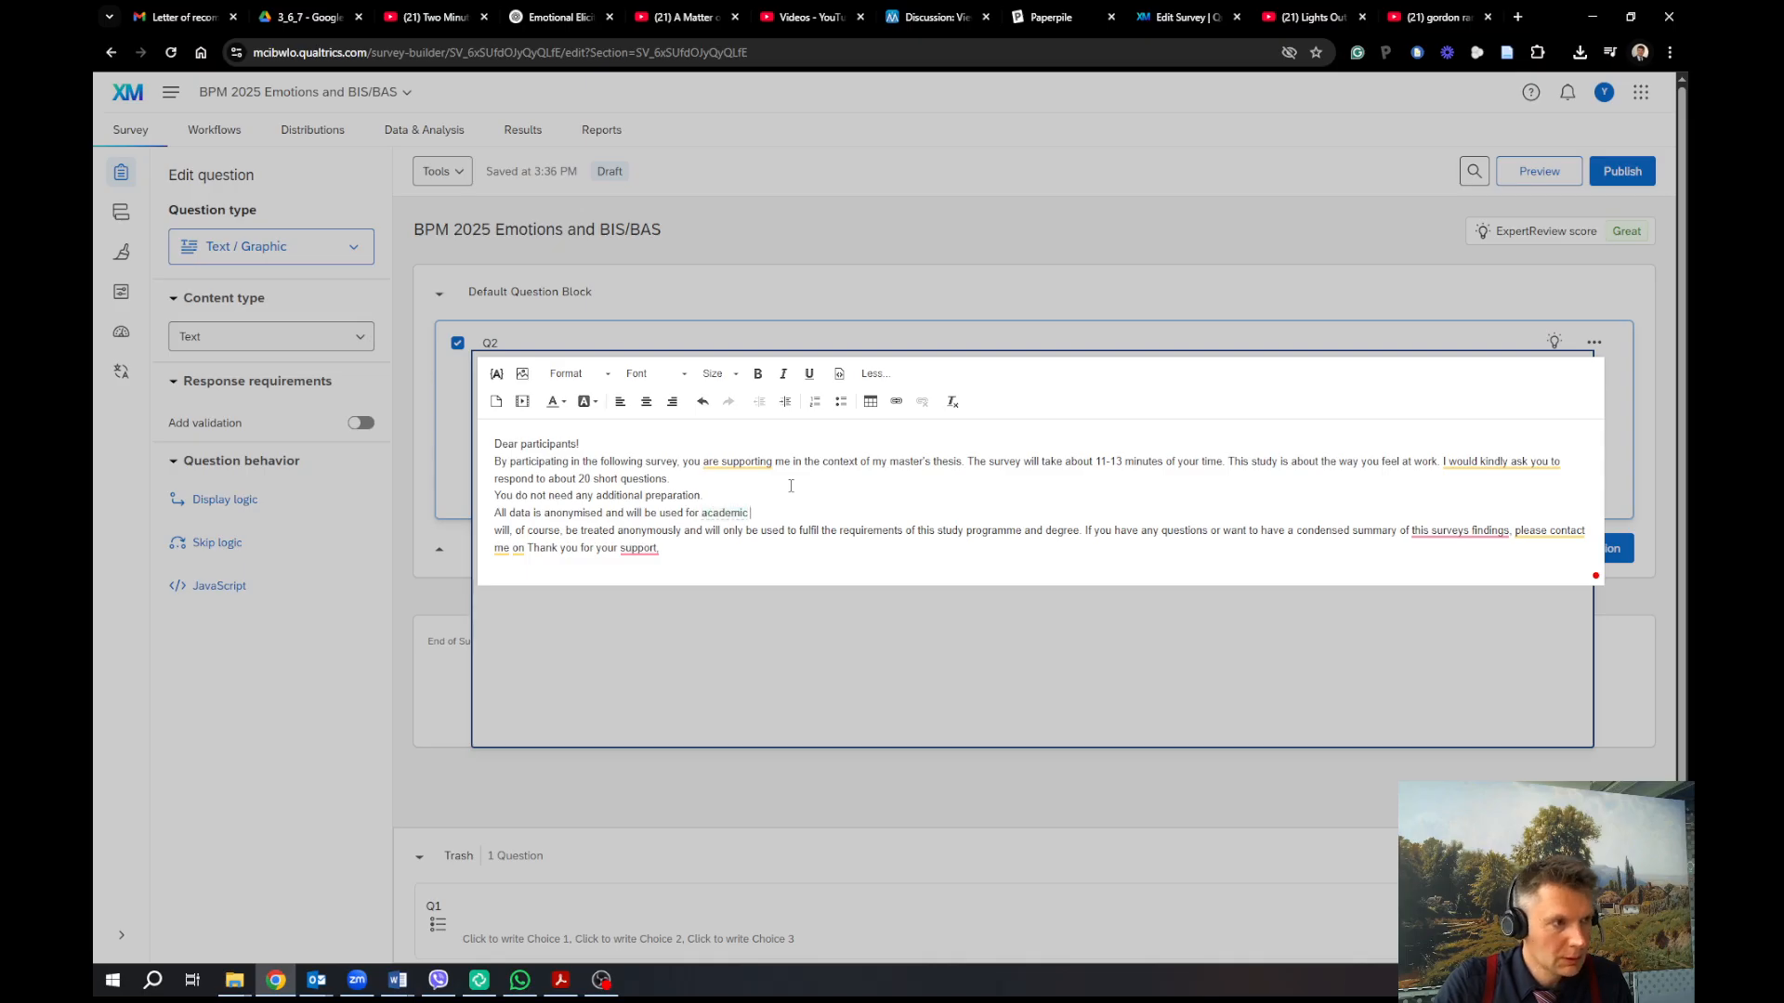
{"action": "type", "text": "purpose "}
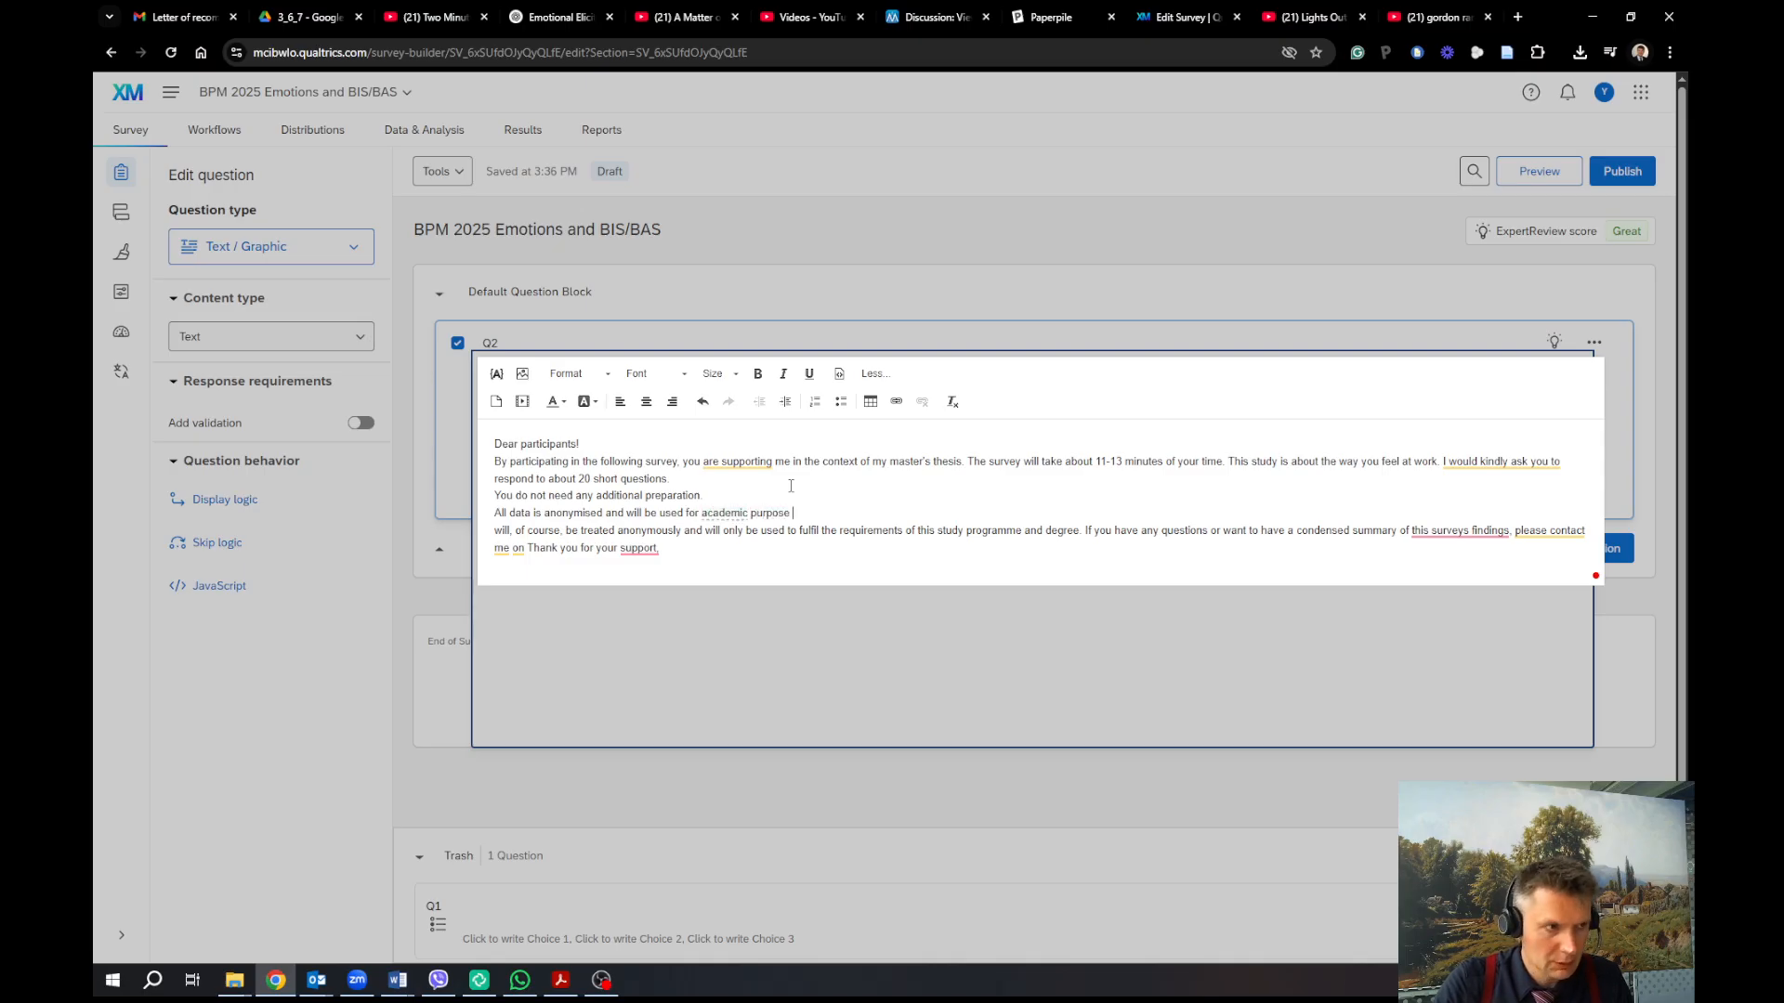
{"action": "type", "text": "only. No"}
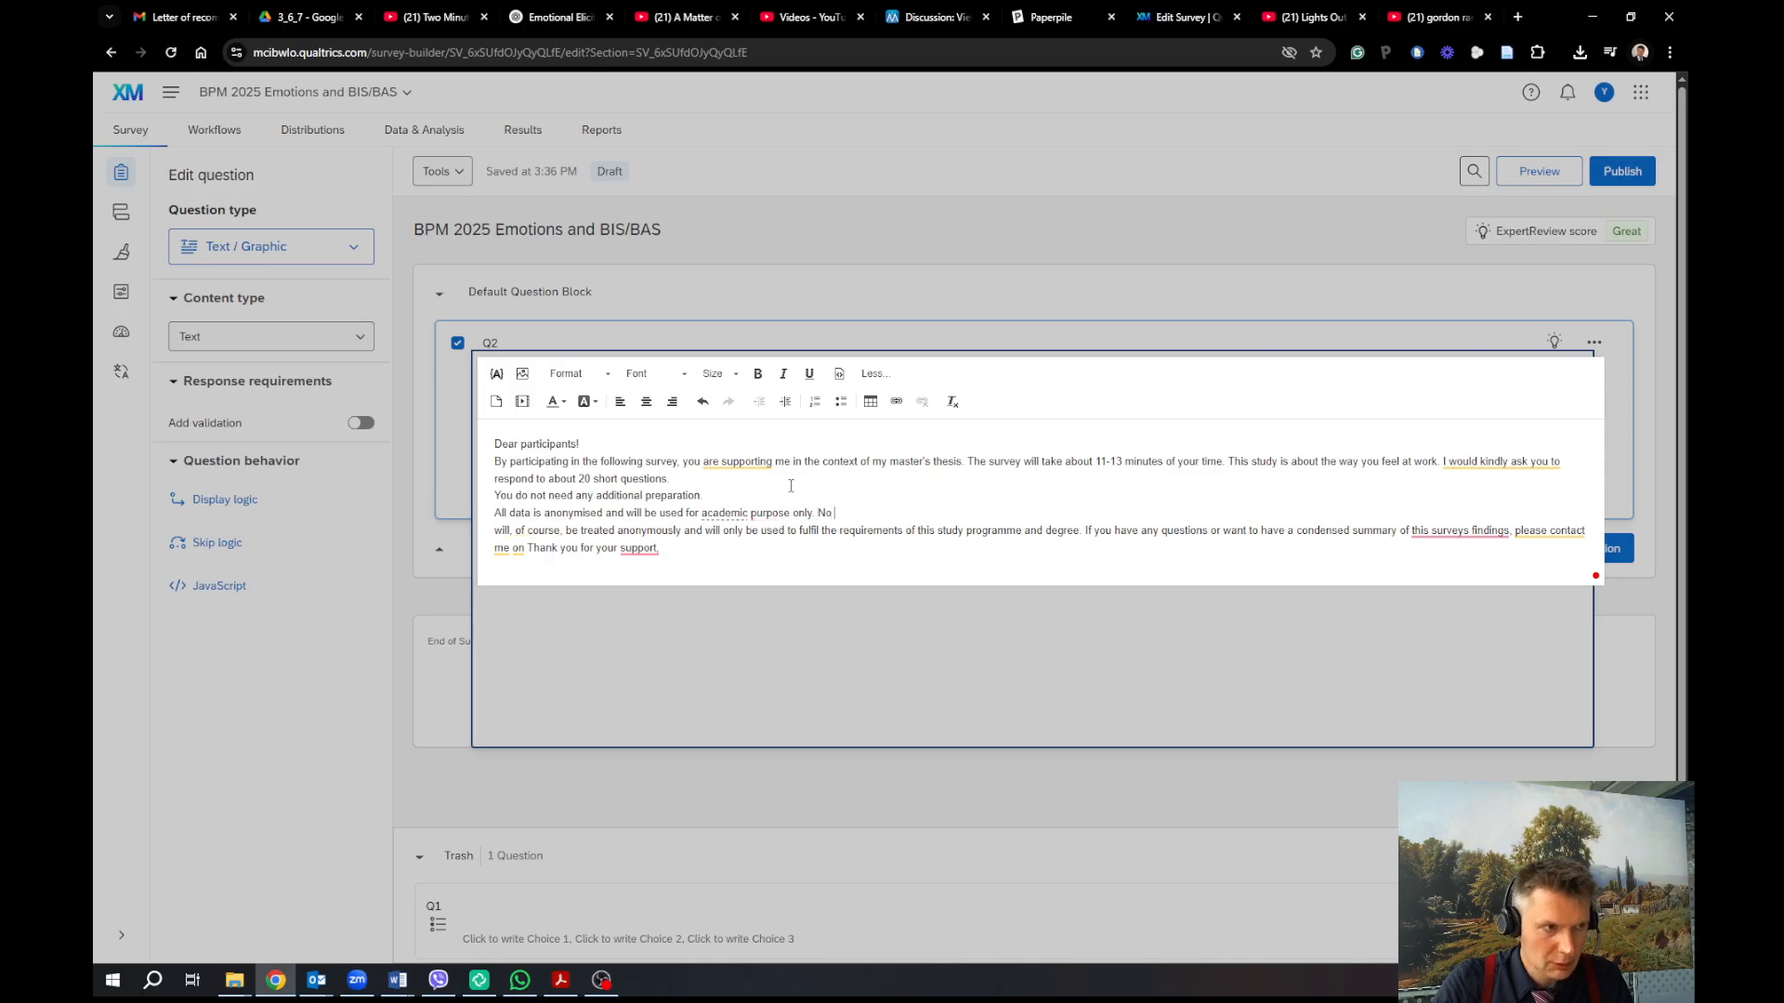
{"action": "type", "text": " information w"}
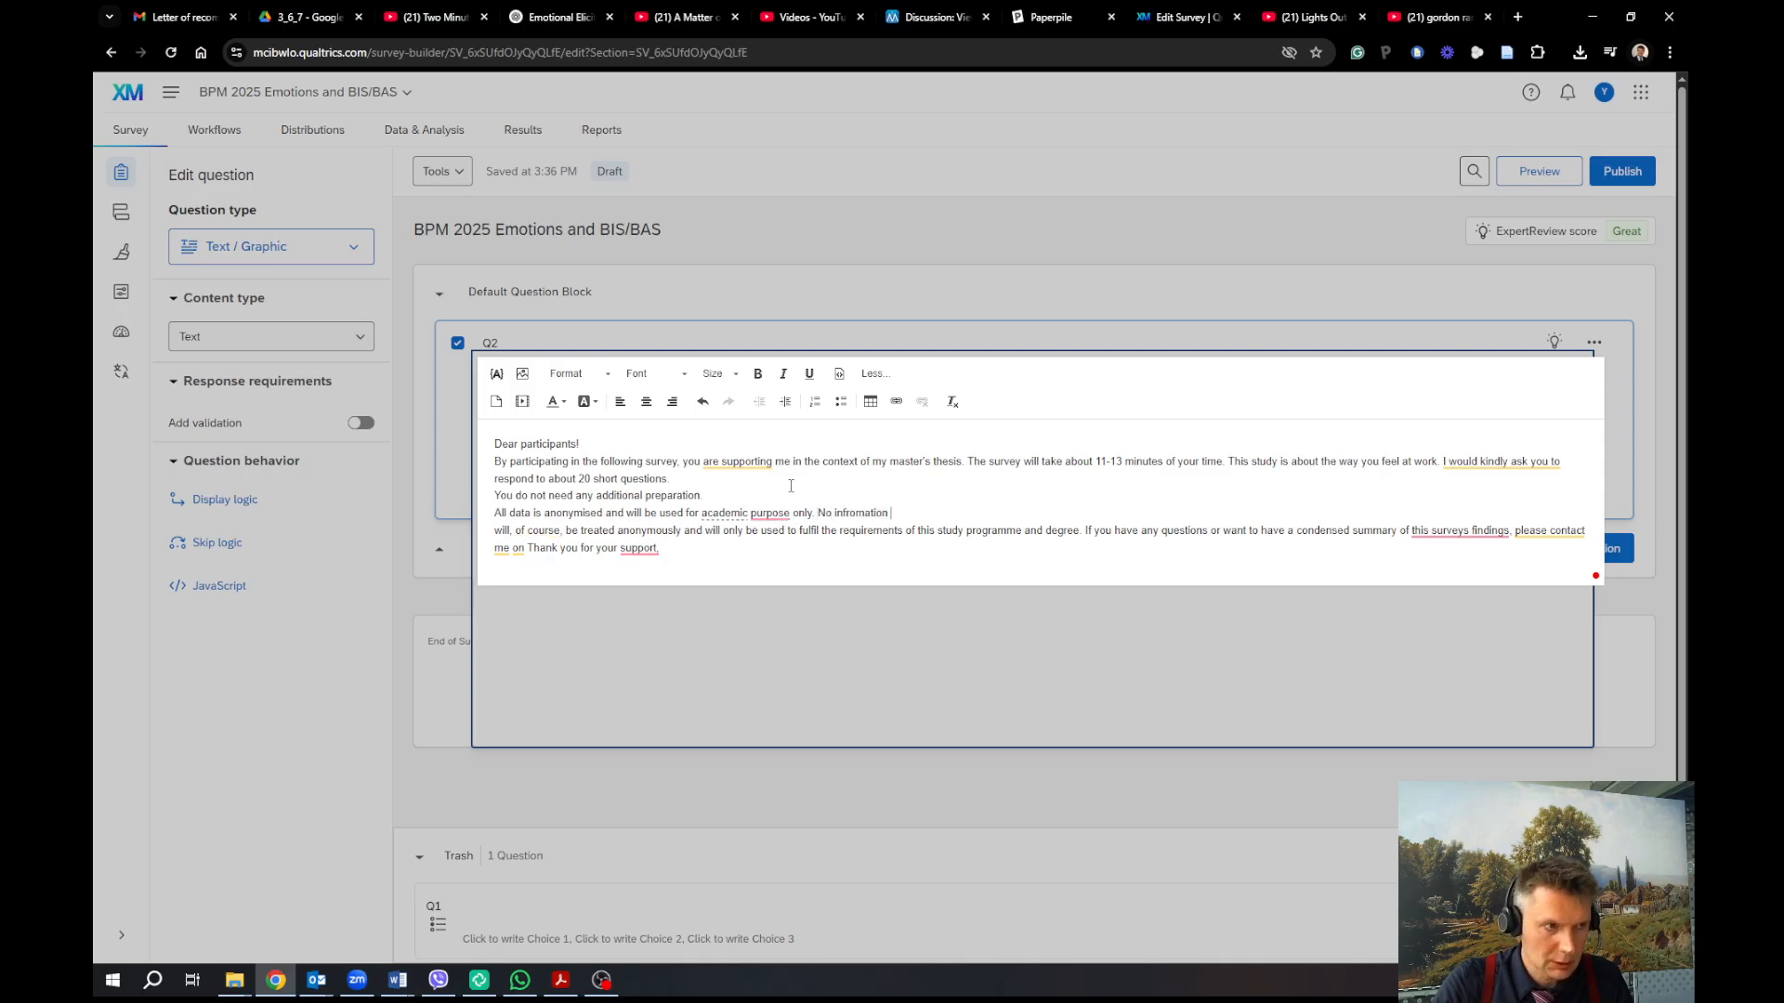
{"action": "type", "text": "ill be tra"}
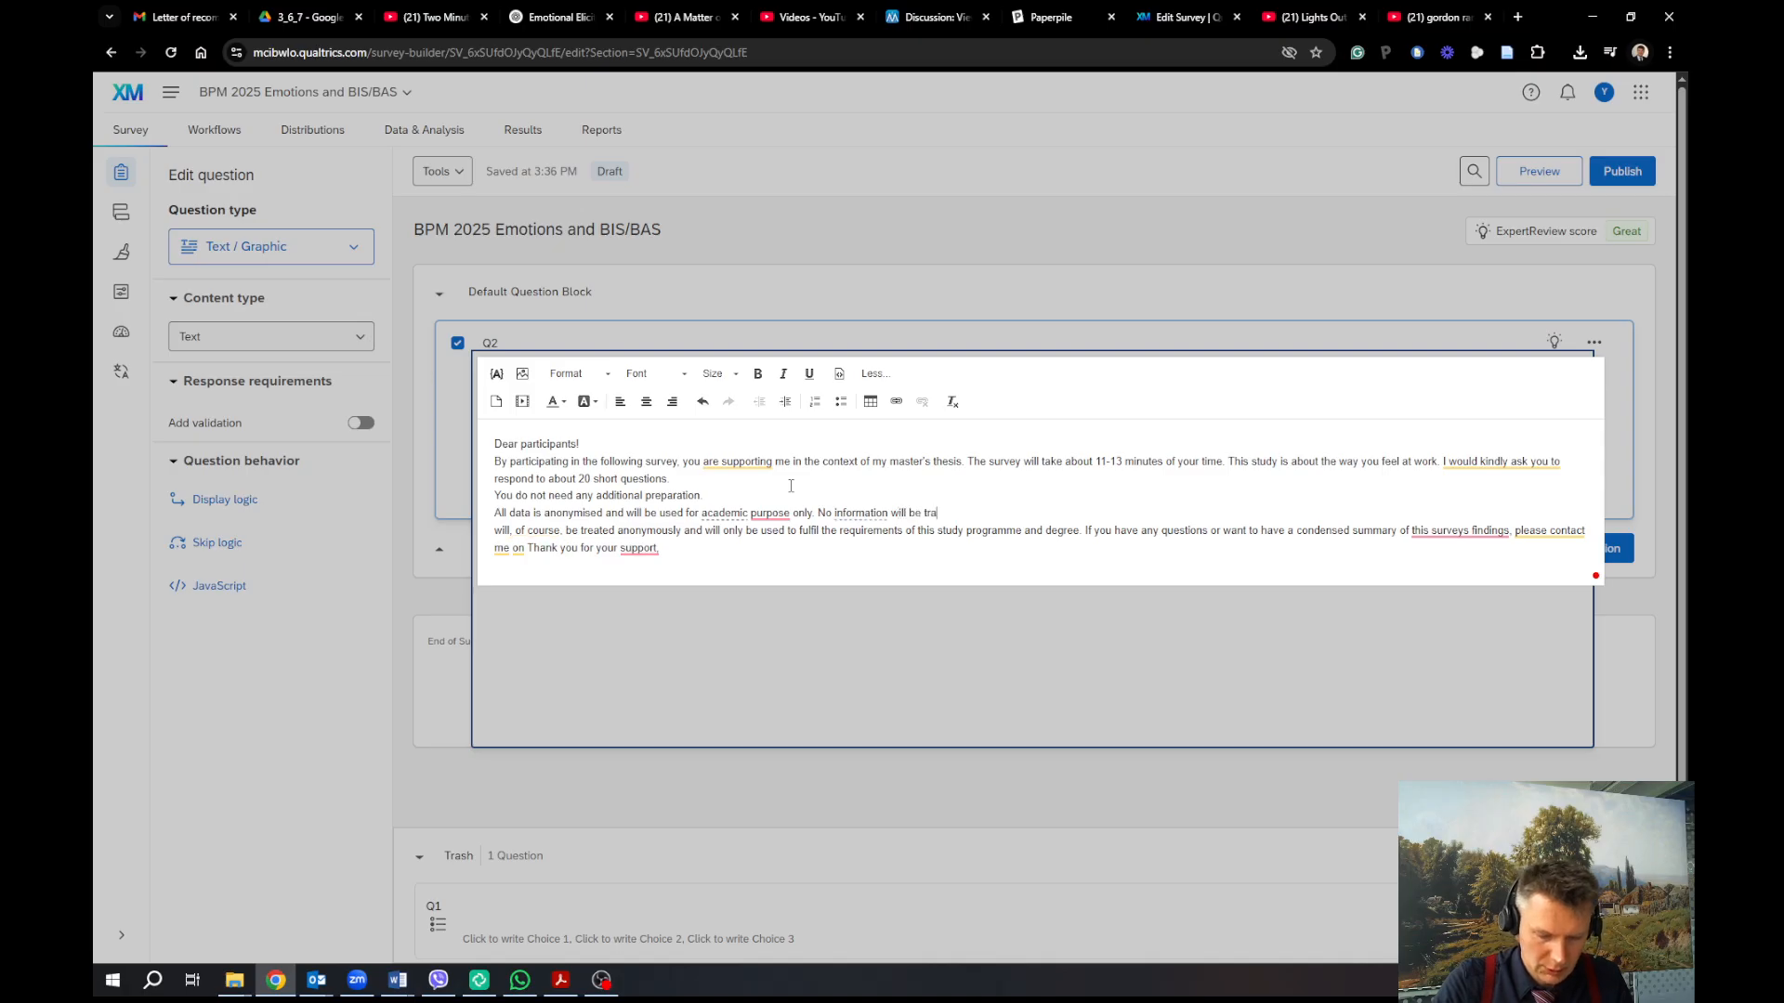
{"action": "type", "text": "nsferred "}
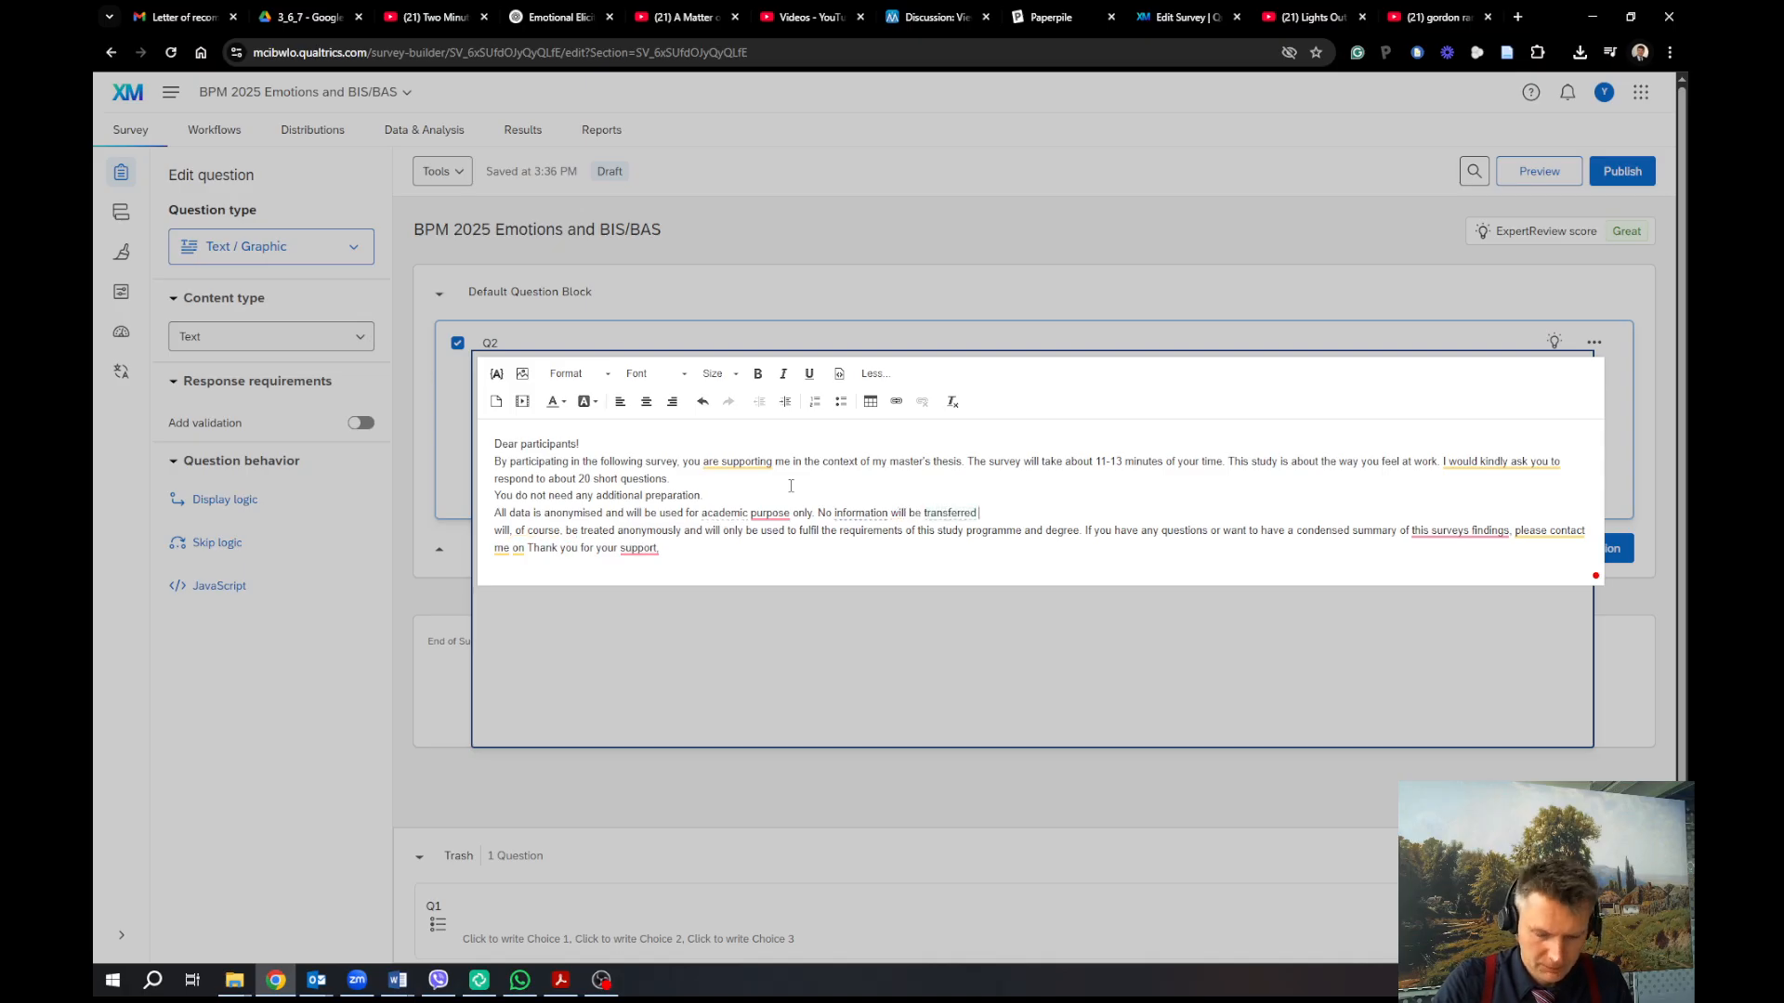
{"action": "type", "text": "to any third p"}
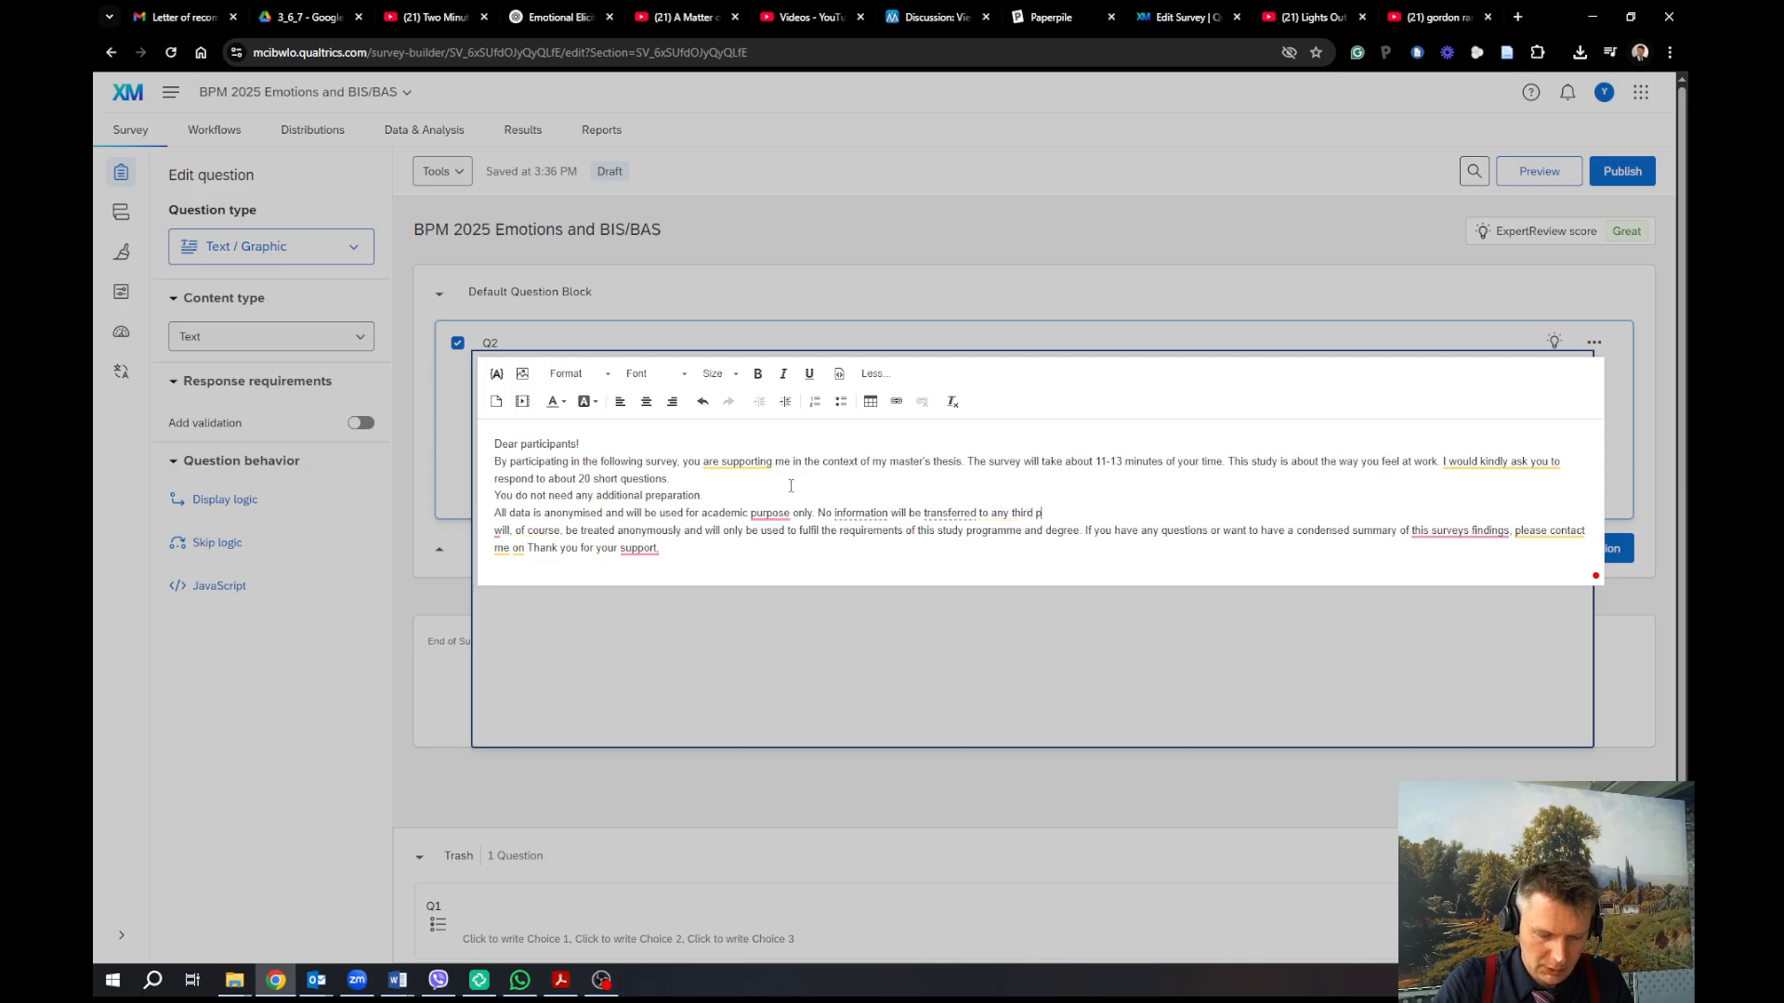
{"action": "type", "text": "arties."}
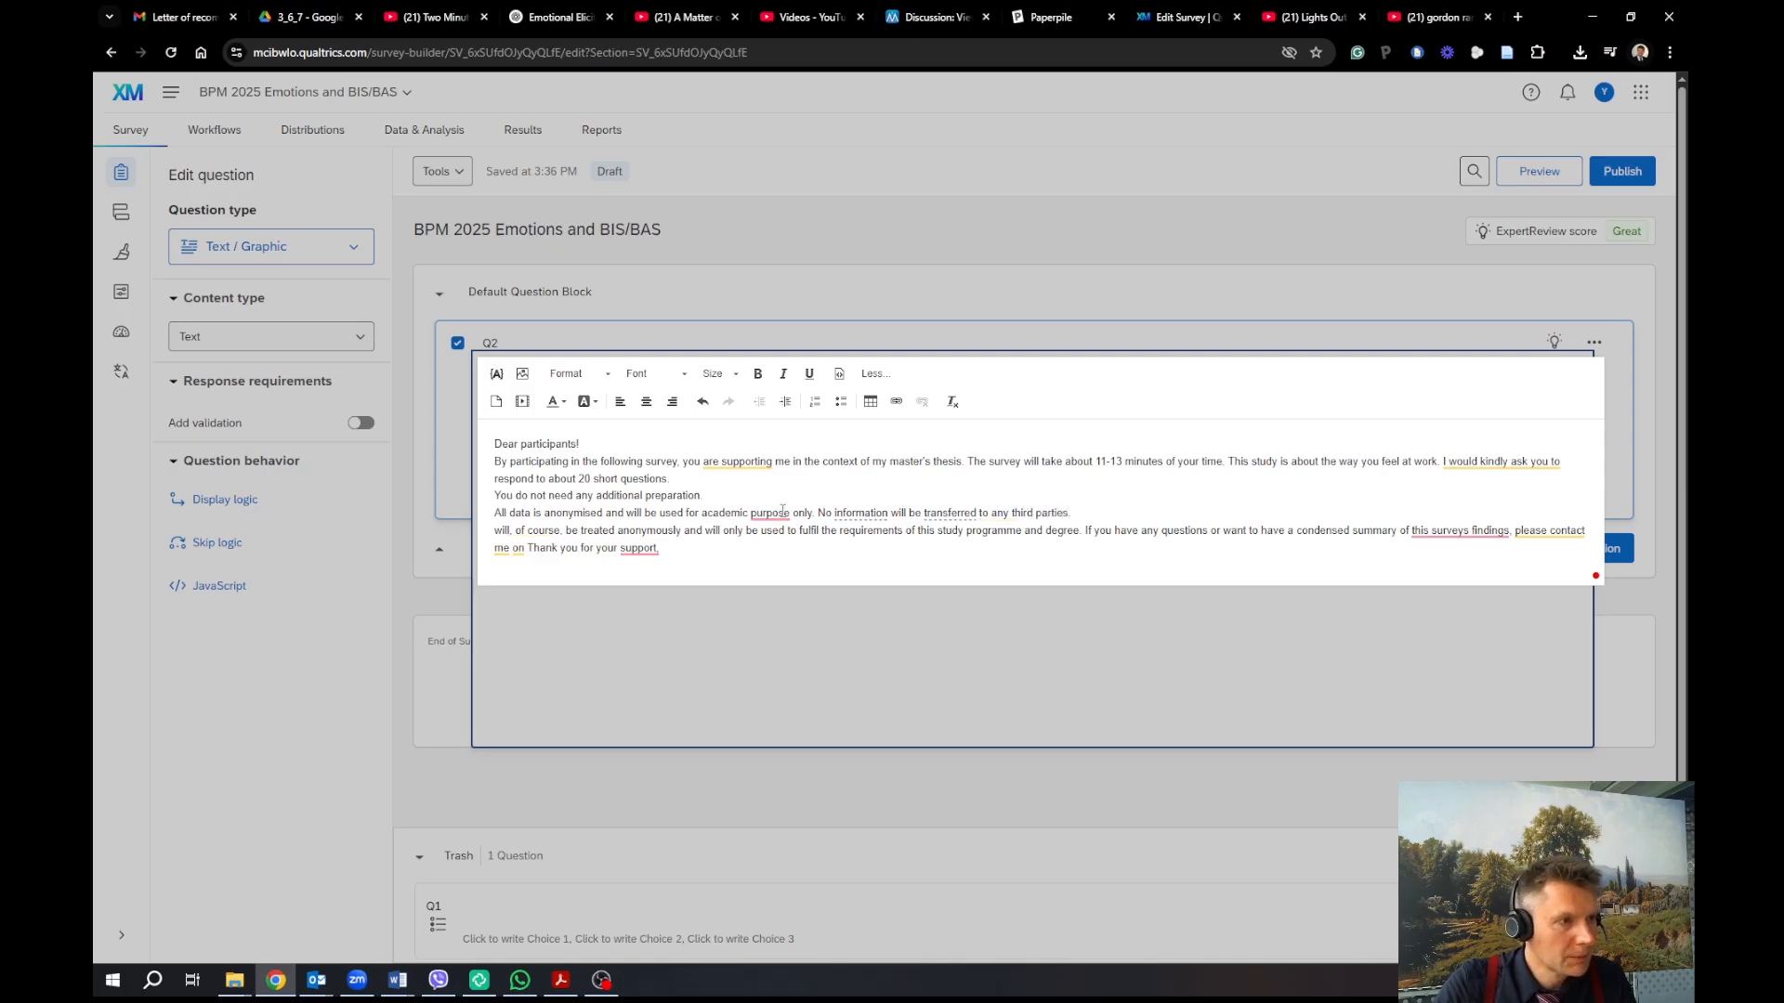
{"action": "mouse_move", "coordinate": [782, 510]}
{"action": "left_click", "coordinate": [775, 554]}
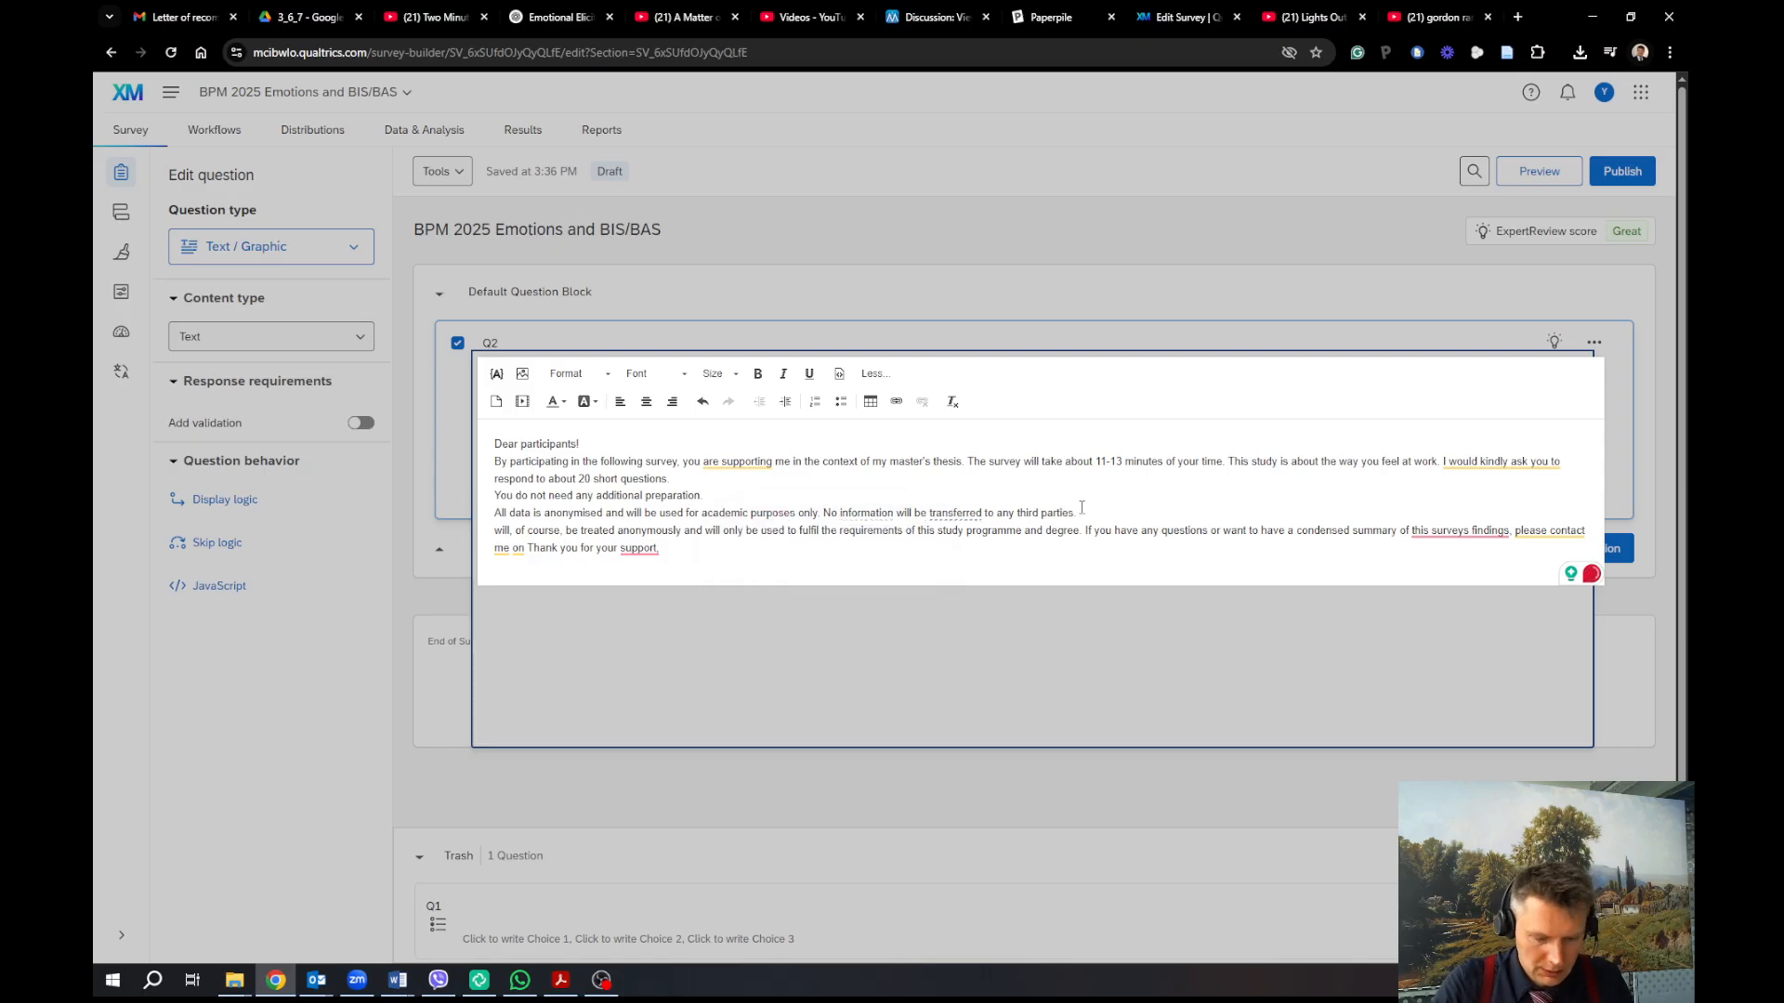
Add 'All data is being collected and stored in accordance with the GDPR guidelines.'
{"action": "type", "text": "All data is "}
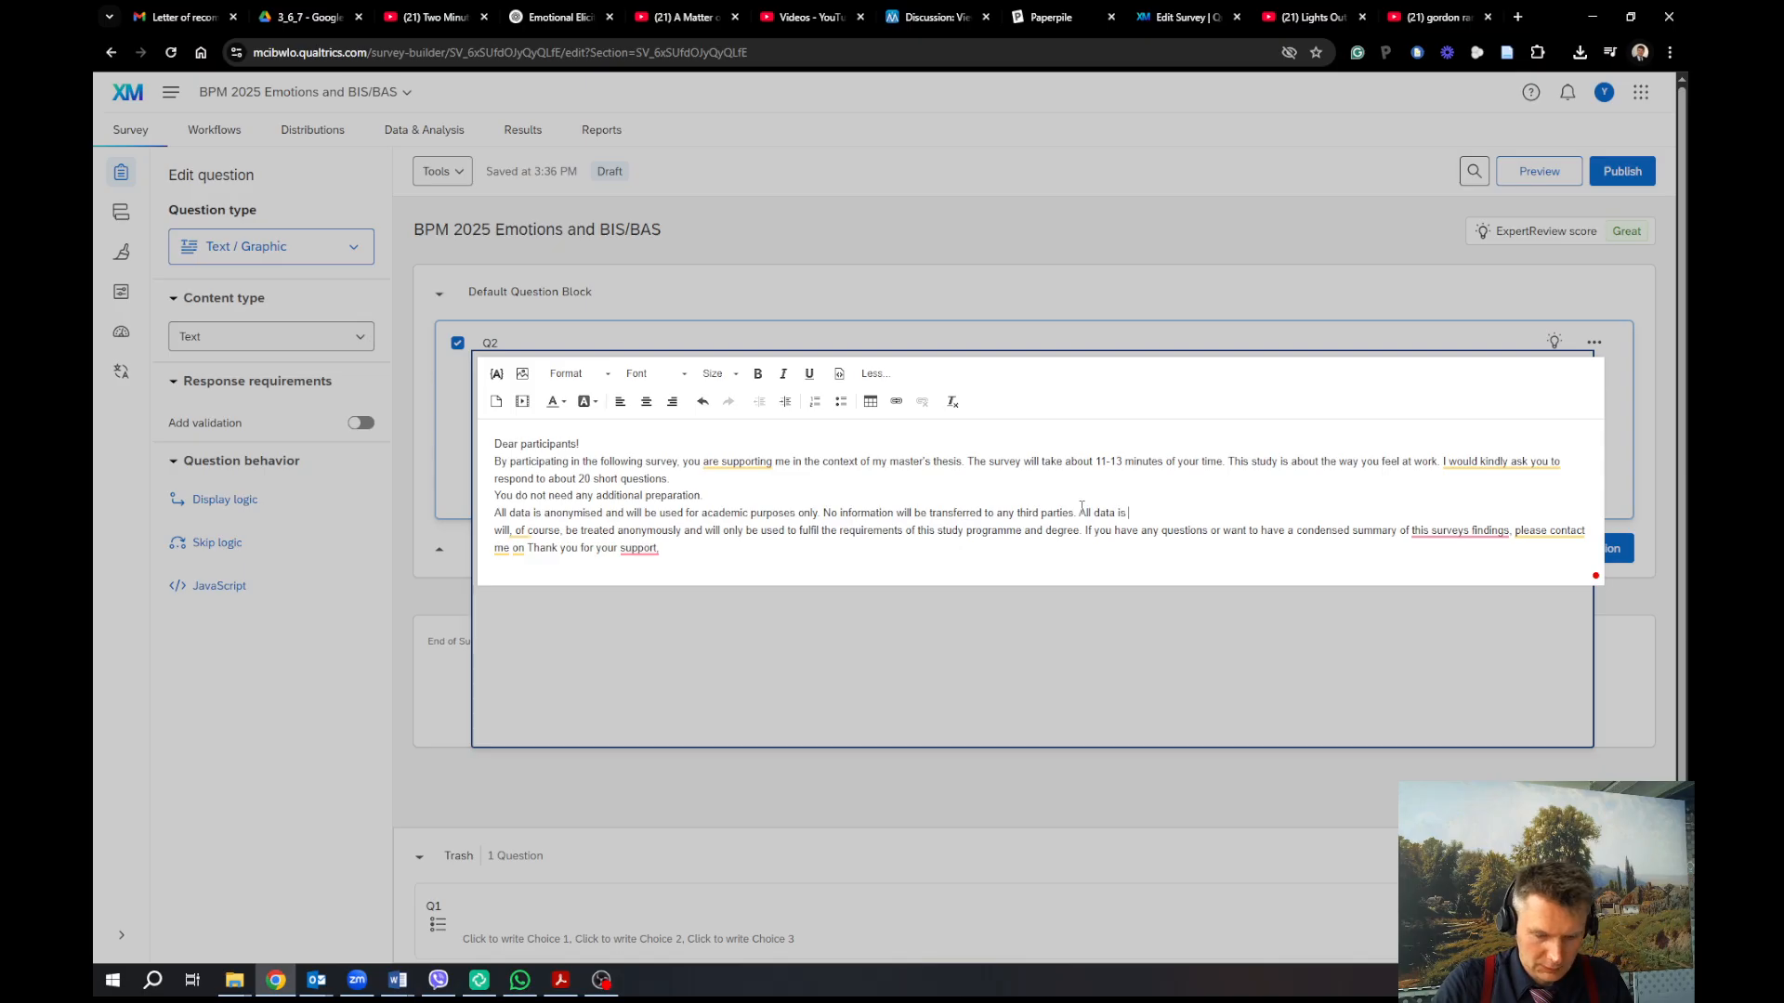
{"action": "type", "text": "being collected a"}
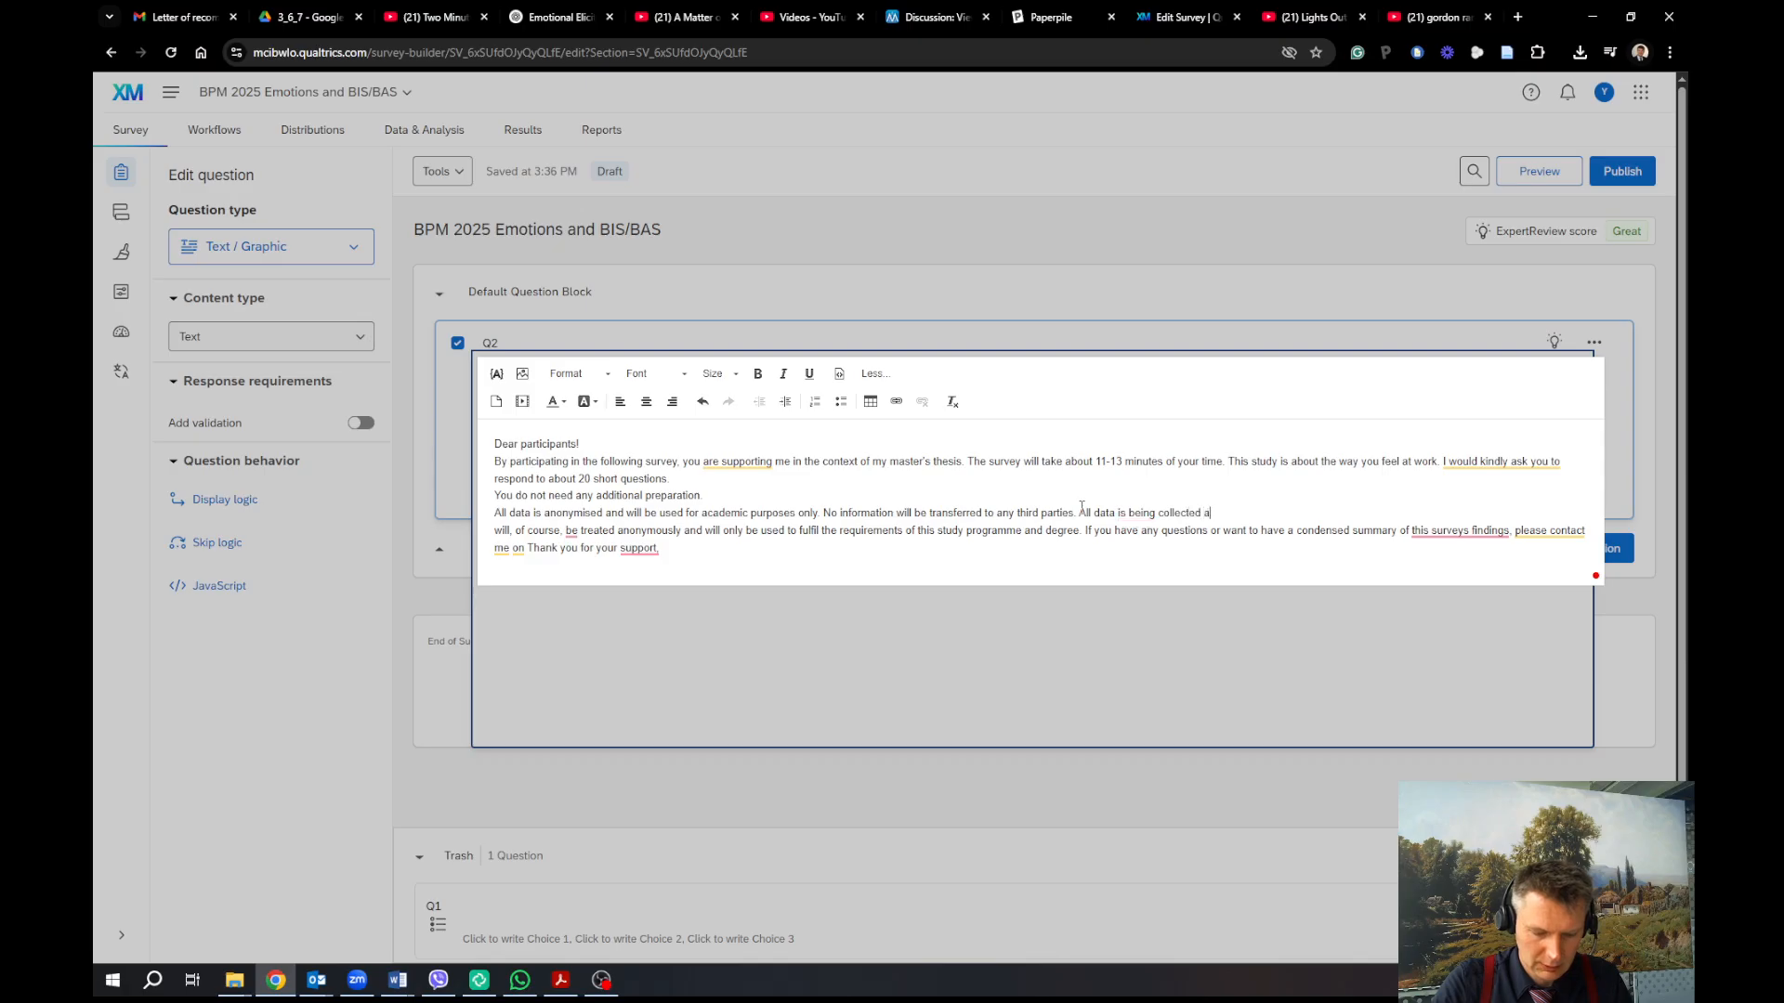
{"action": "type", "text": "and"}
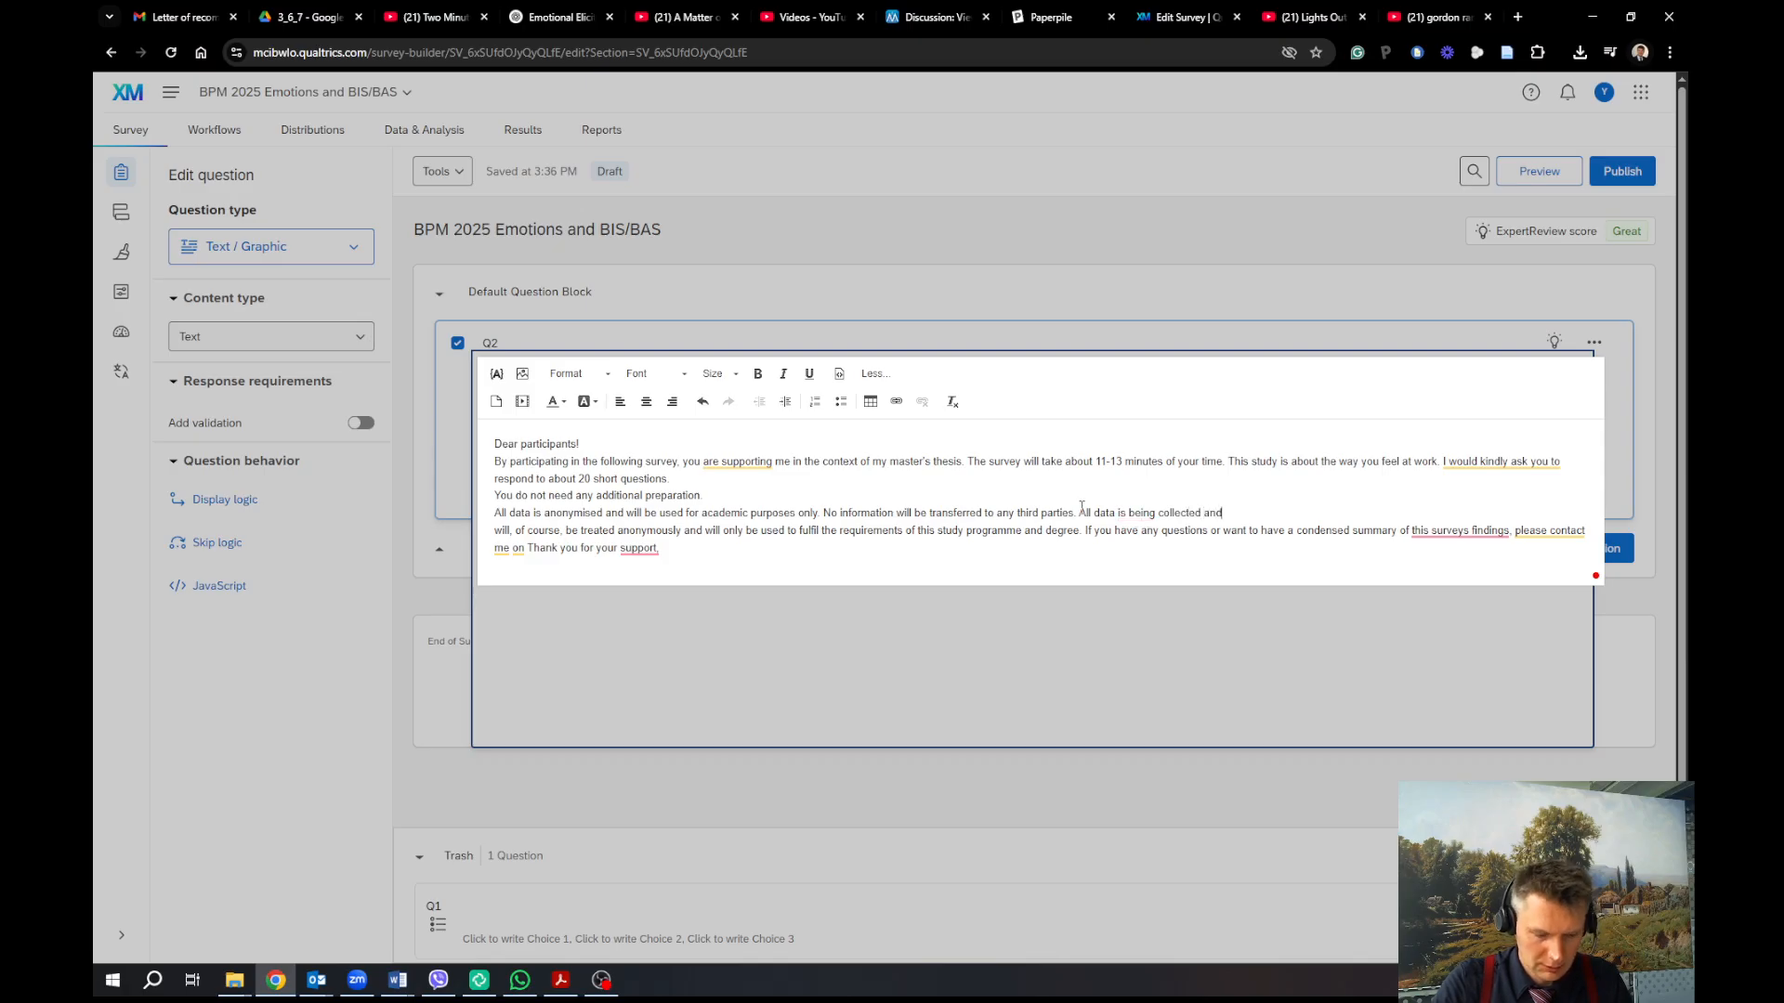
{"action": "type", "text": " stored in accorad"}
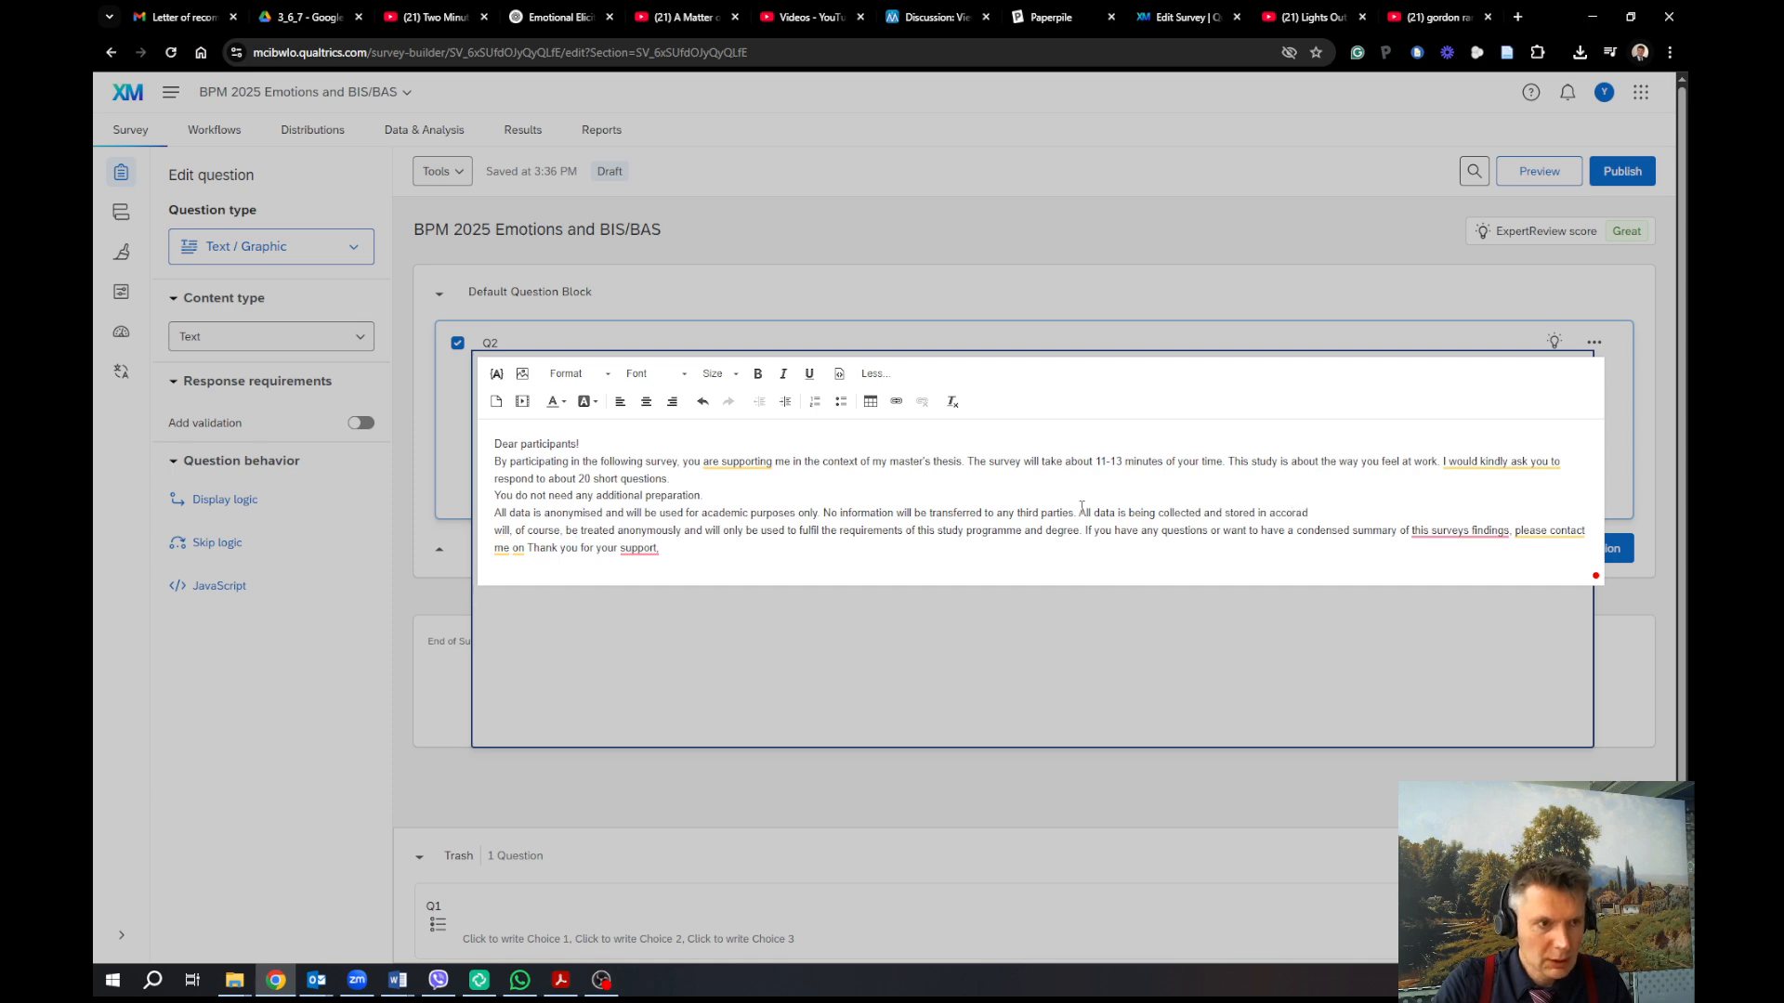
{"action": "key", "text": "BackSpace"}
{"action": "key", "text": "BackSpace"}
{"action": "type", "text": "dance wi"}
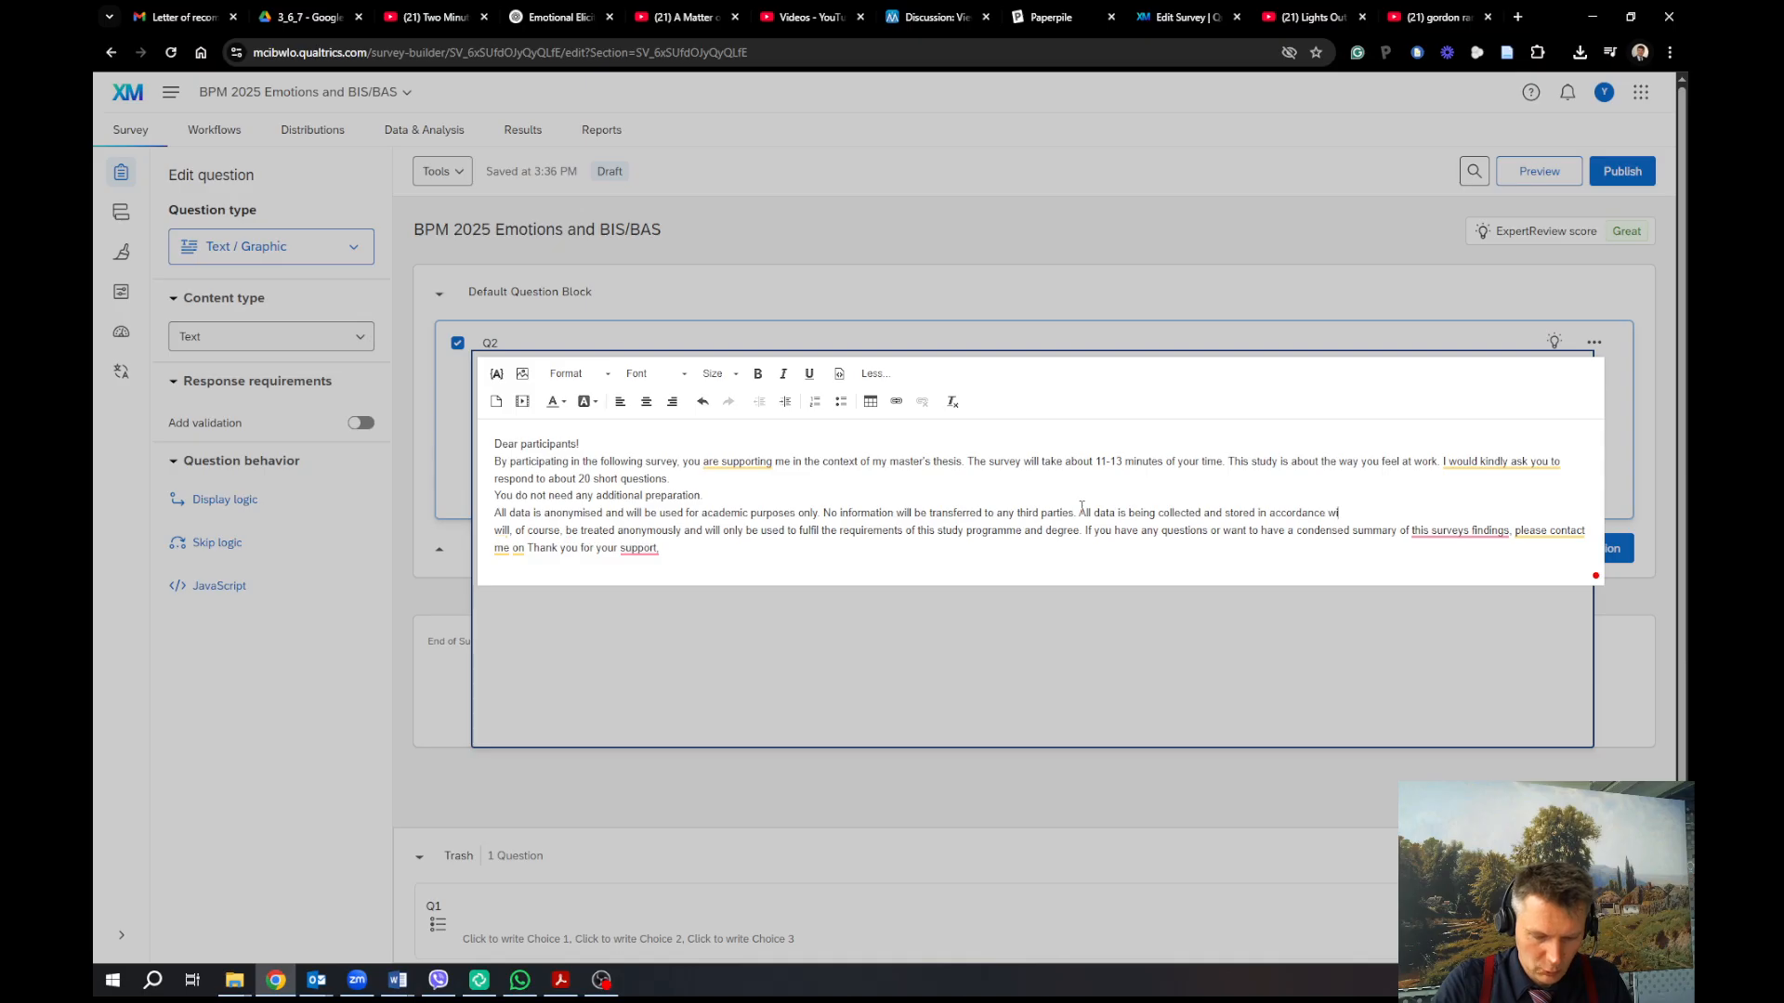
{"action": "type", "text": "th GDPR ("}
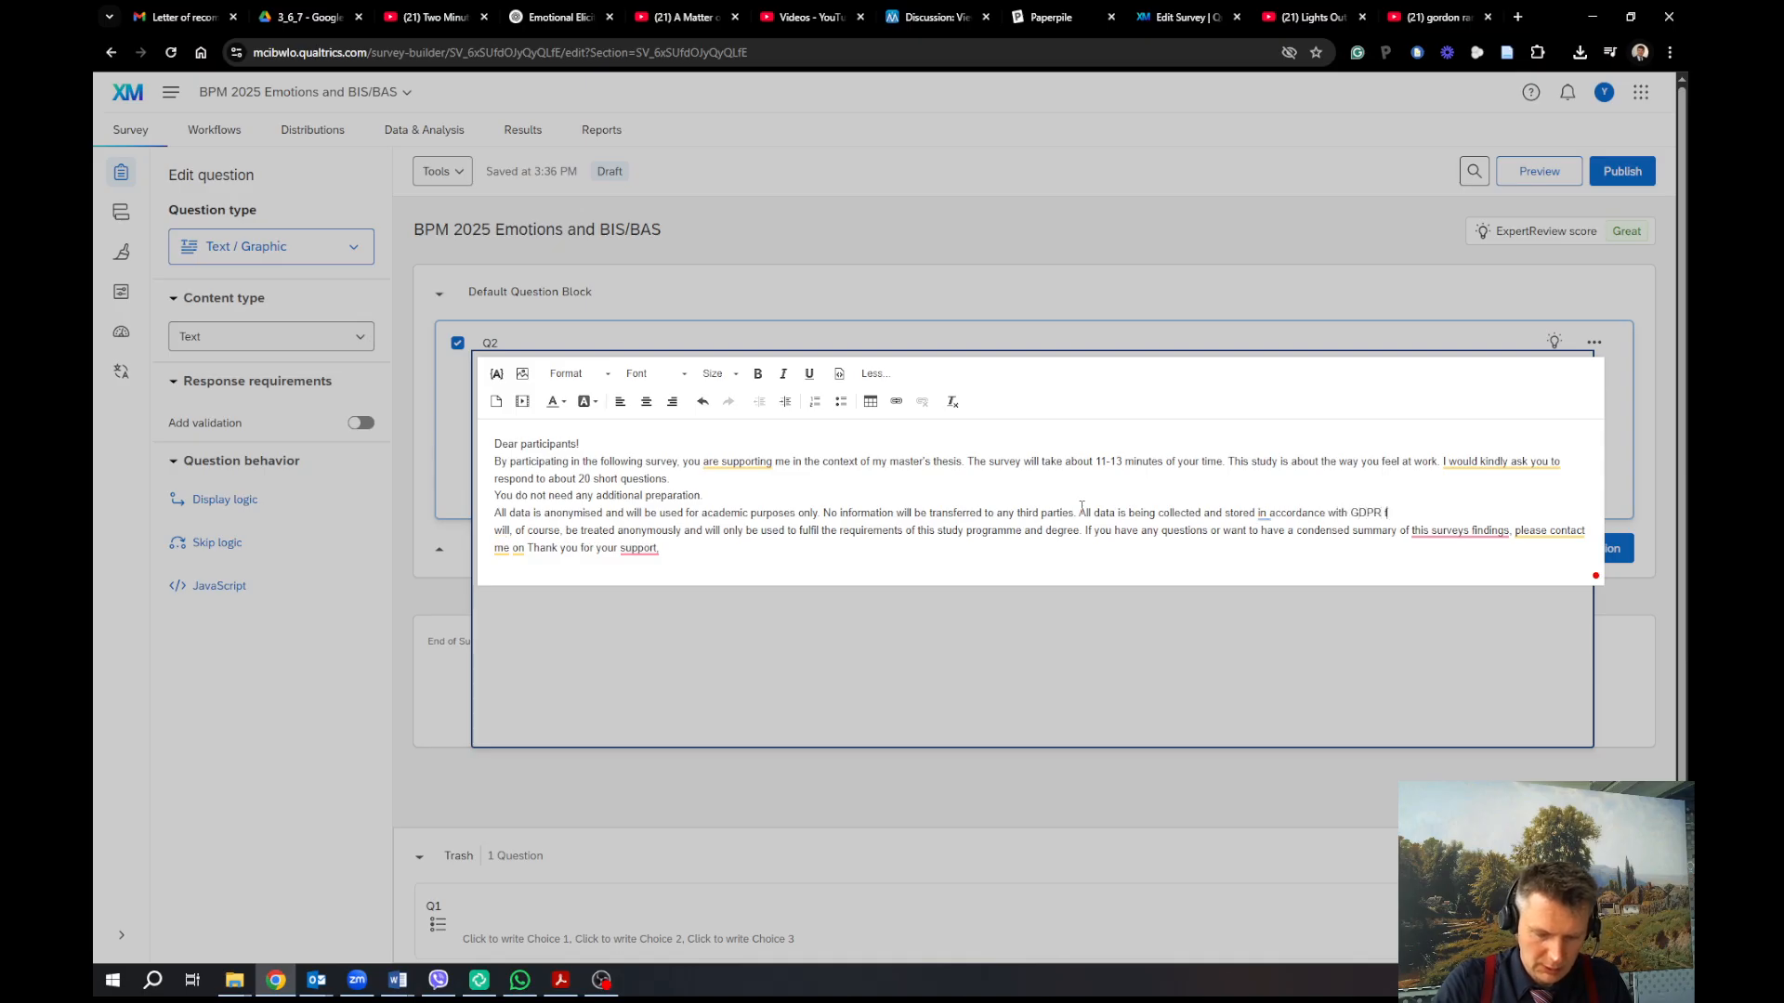
{"action": "key", "text": "BackSpace"}
{"action": "type", "text": "guideline"}
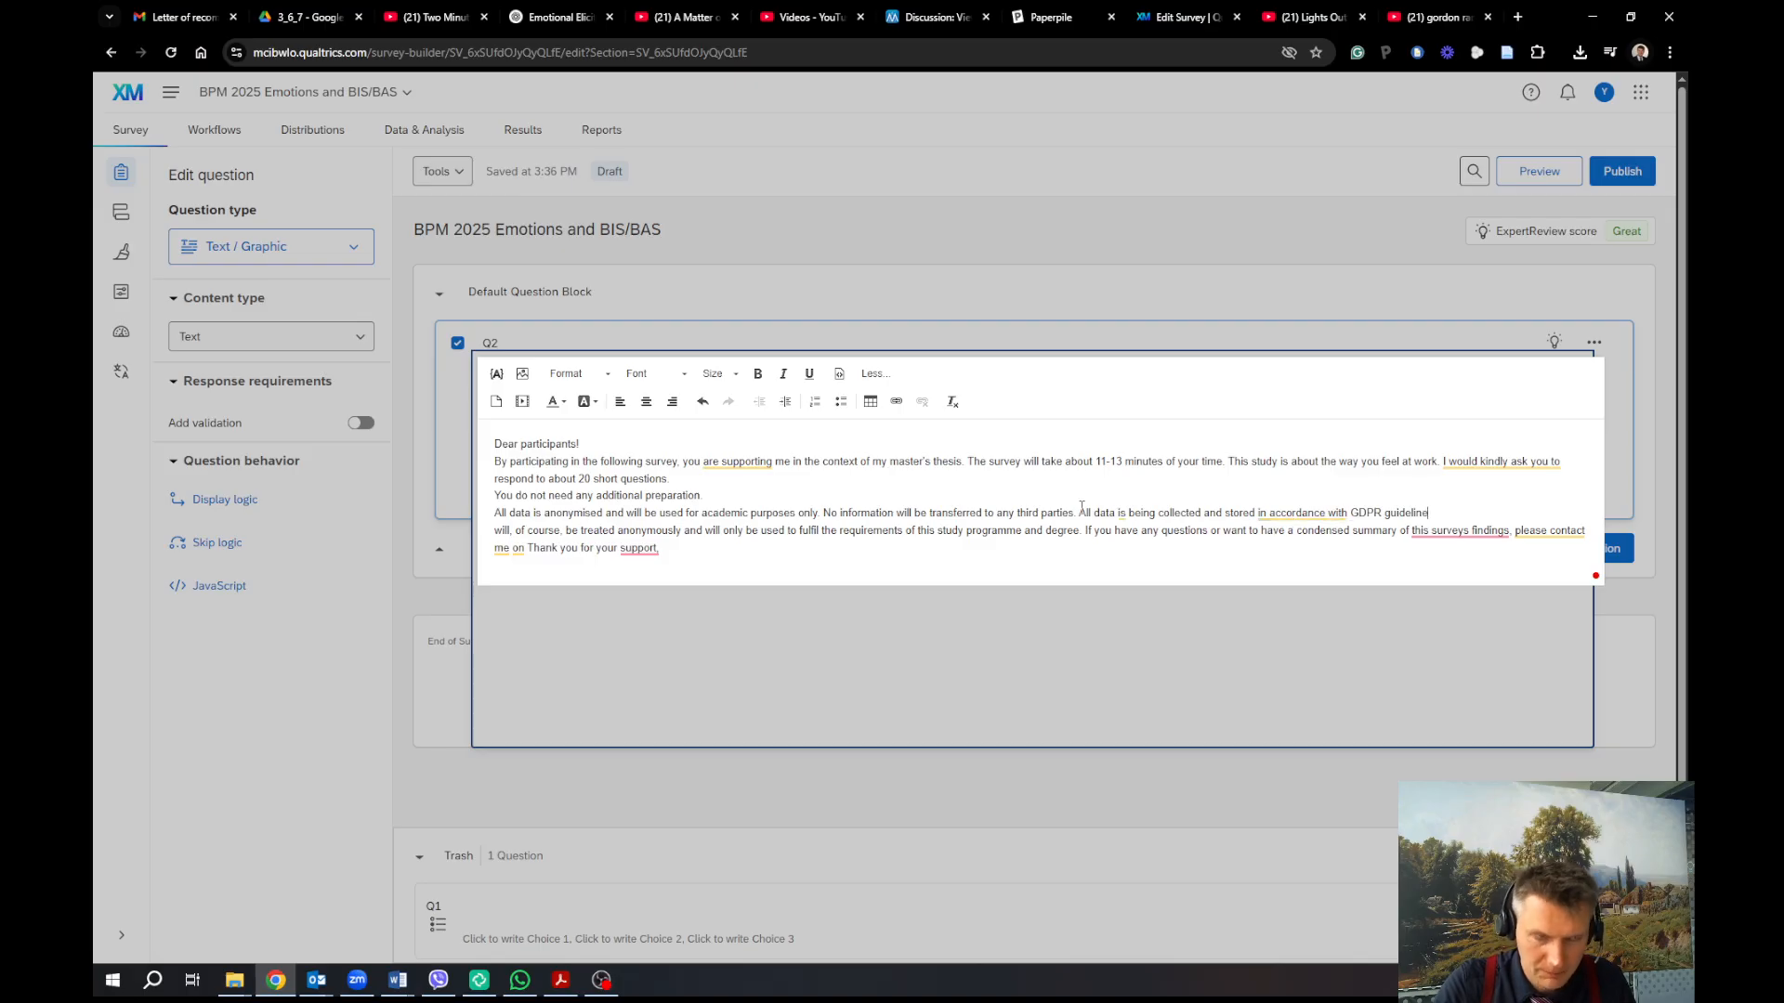
{"action": "type", "text": "."}
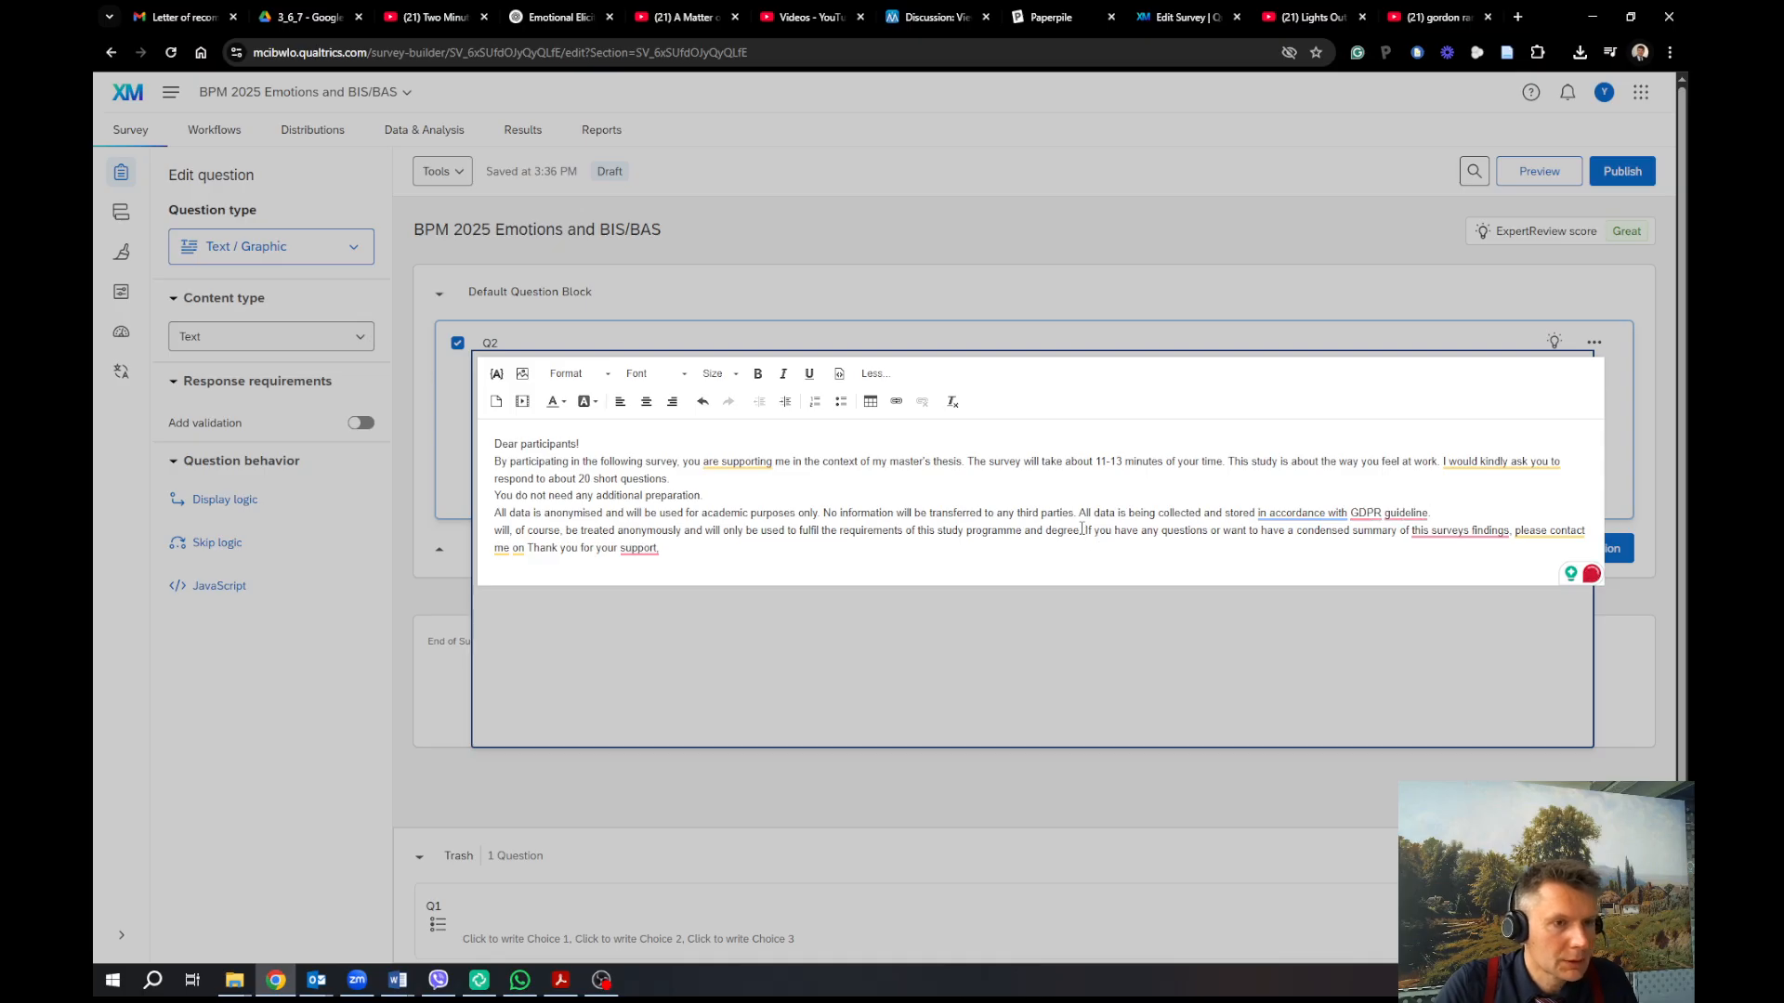
{"action": "mouse_move", "coordinate": [1370, 517]}
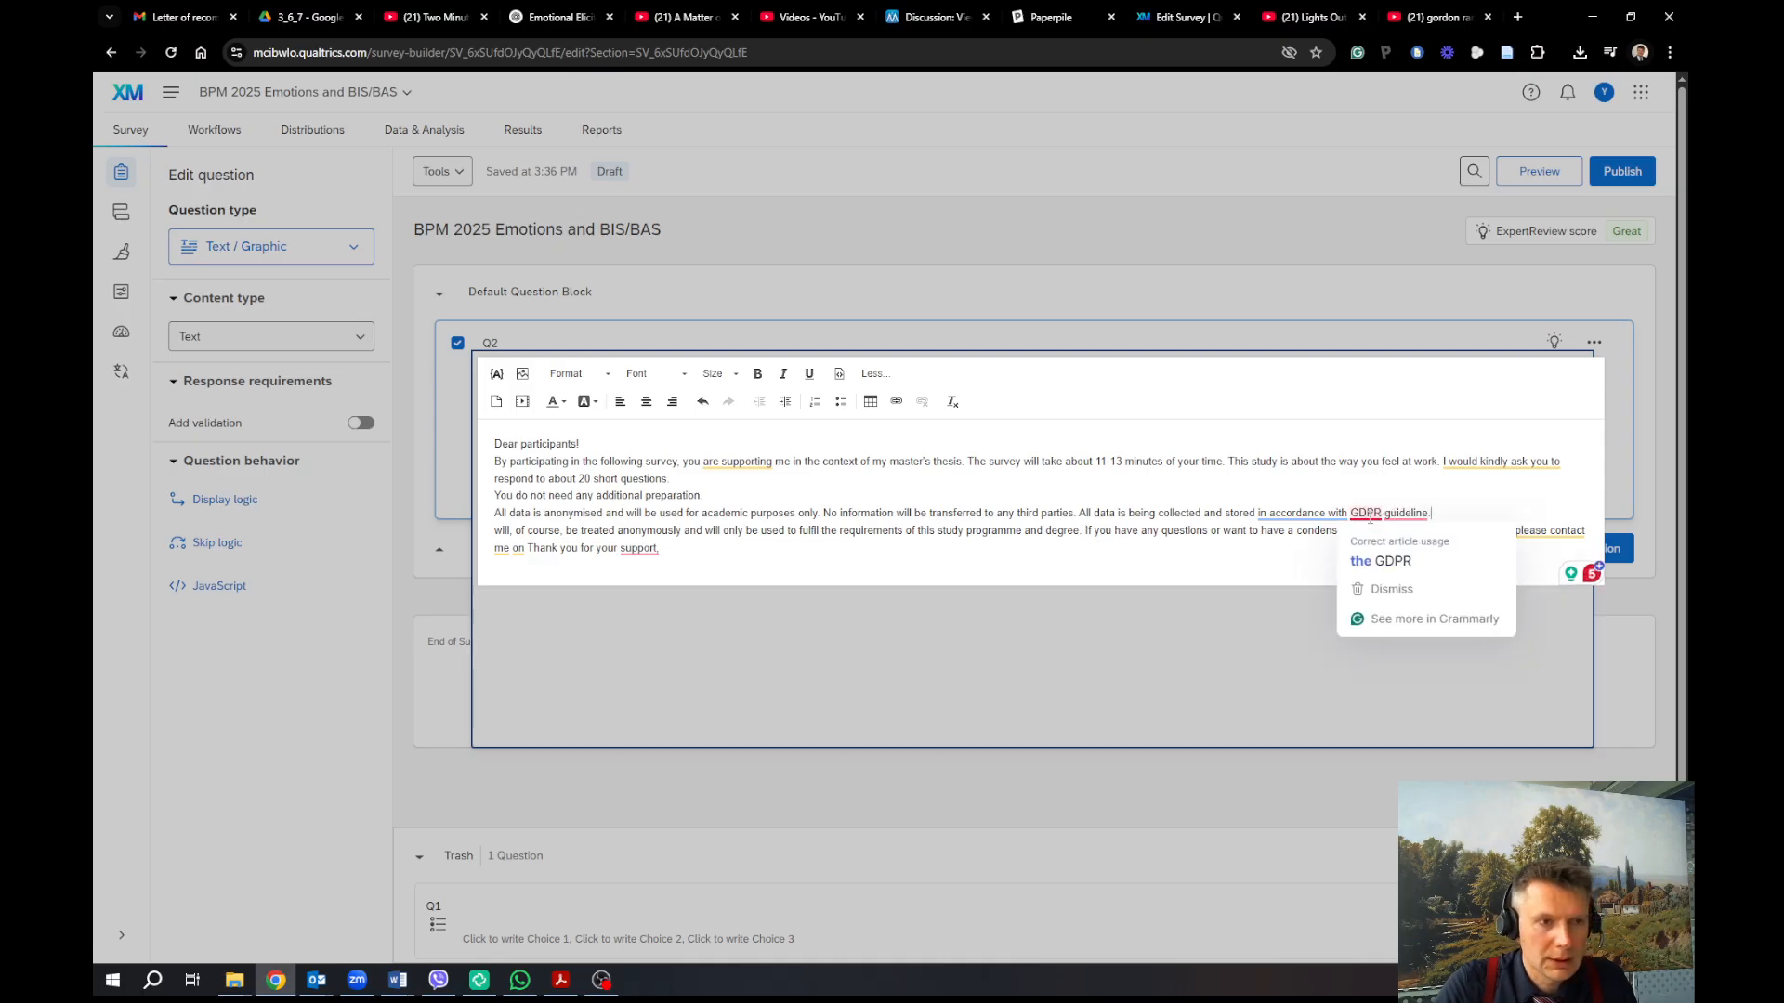
{"action": "left_click", "coordinate": [1381, 561]}
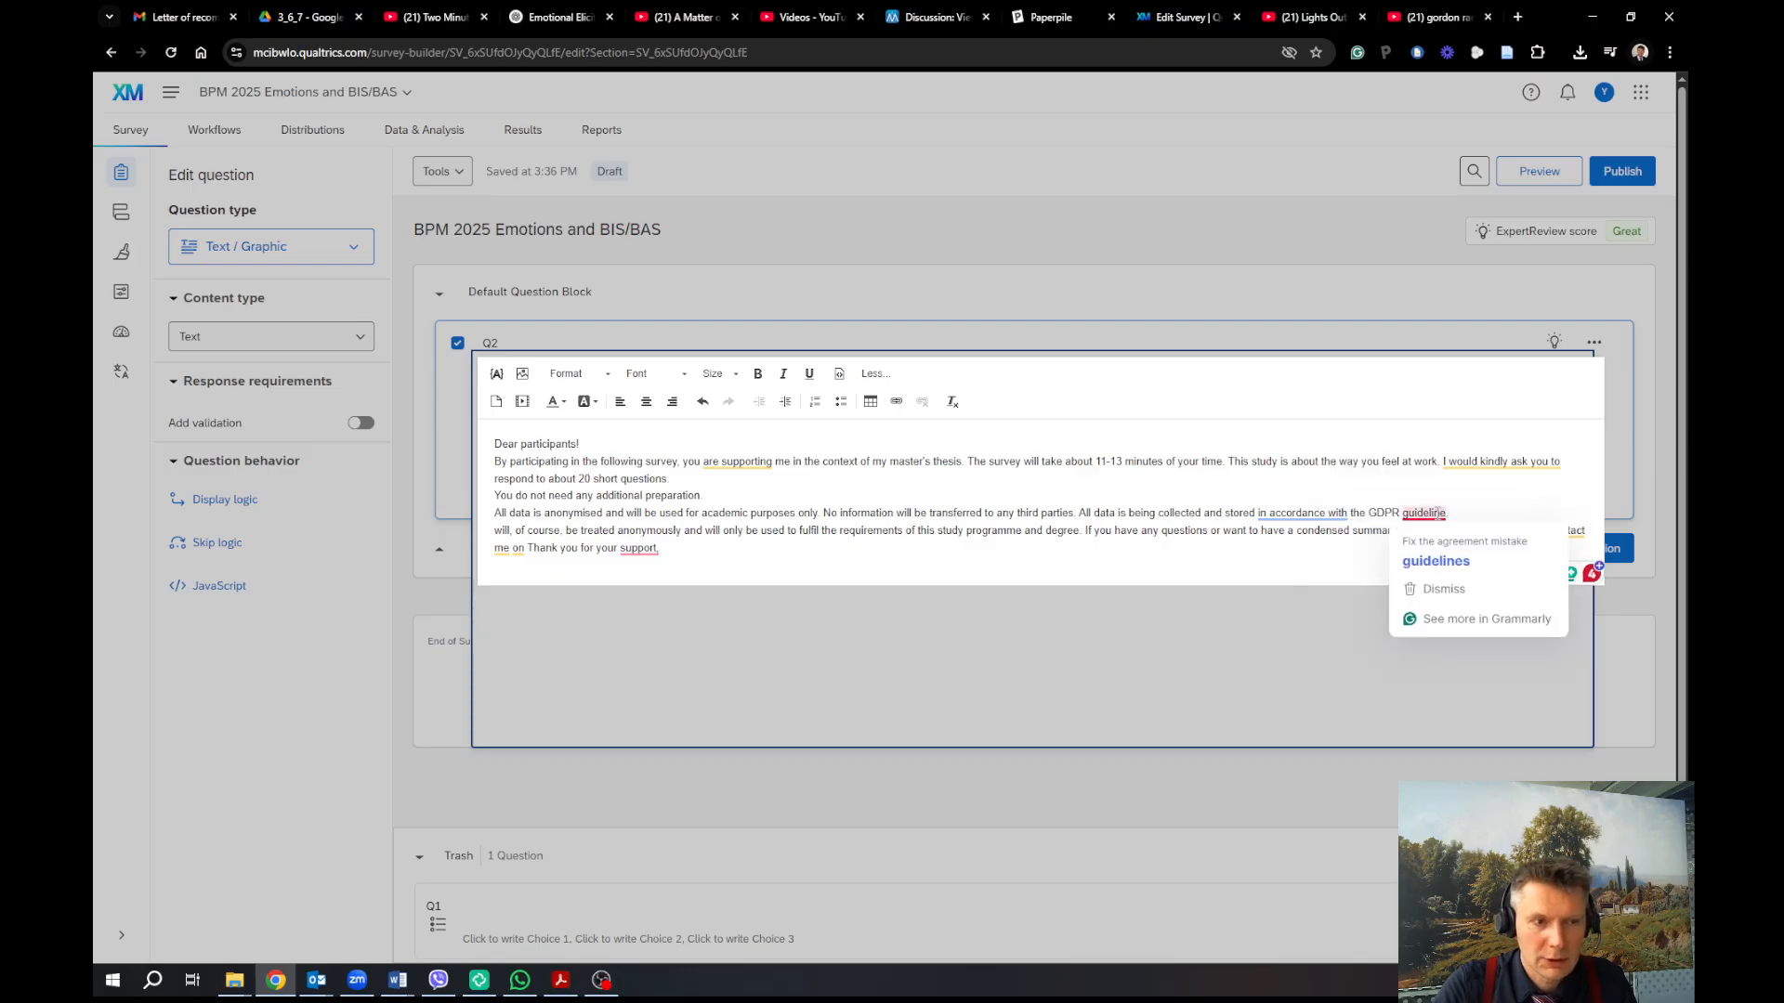
{"action": "left_click", "coordinate": [1435, 558]}
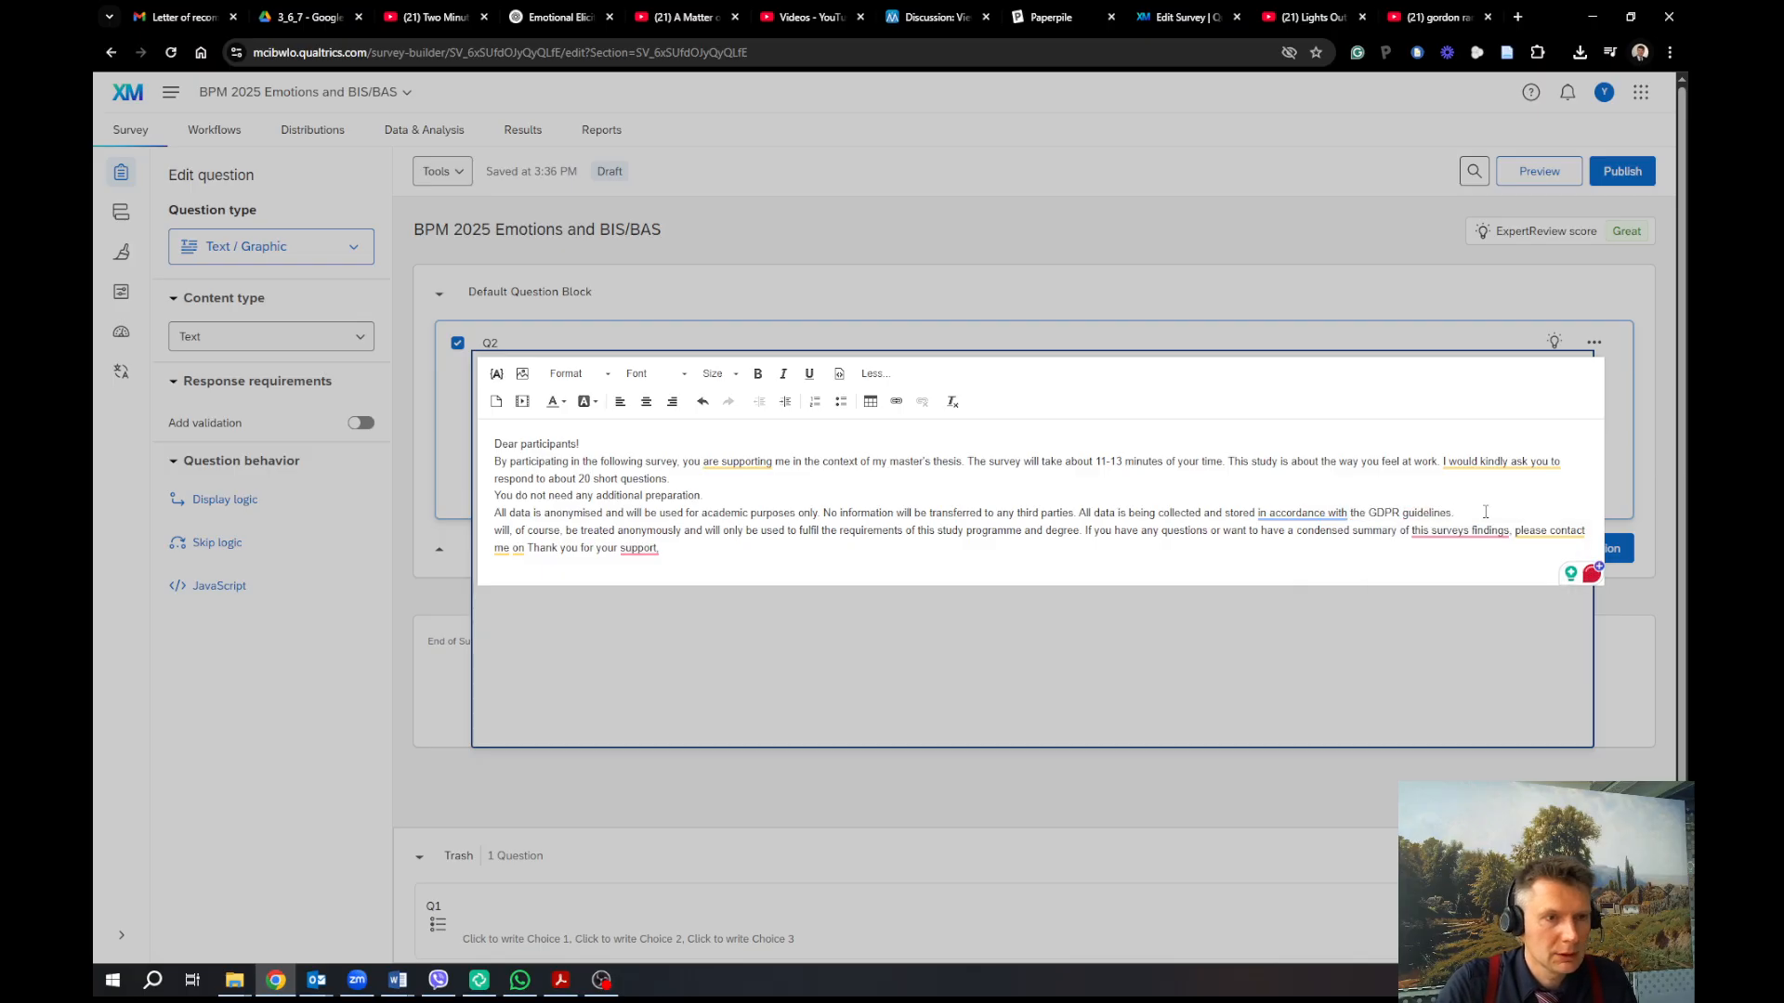
{"action": "key", "text": "Return"}
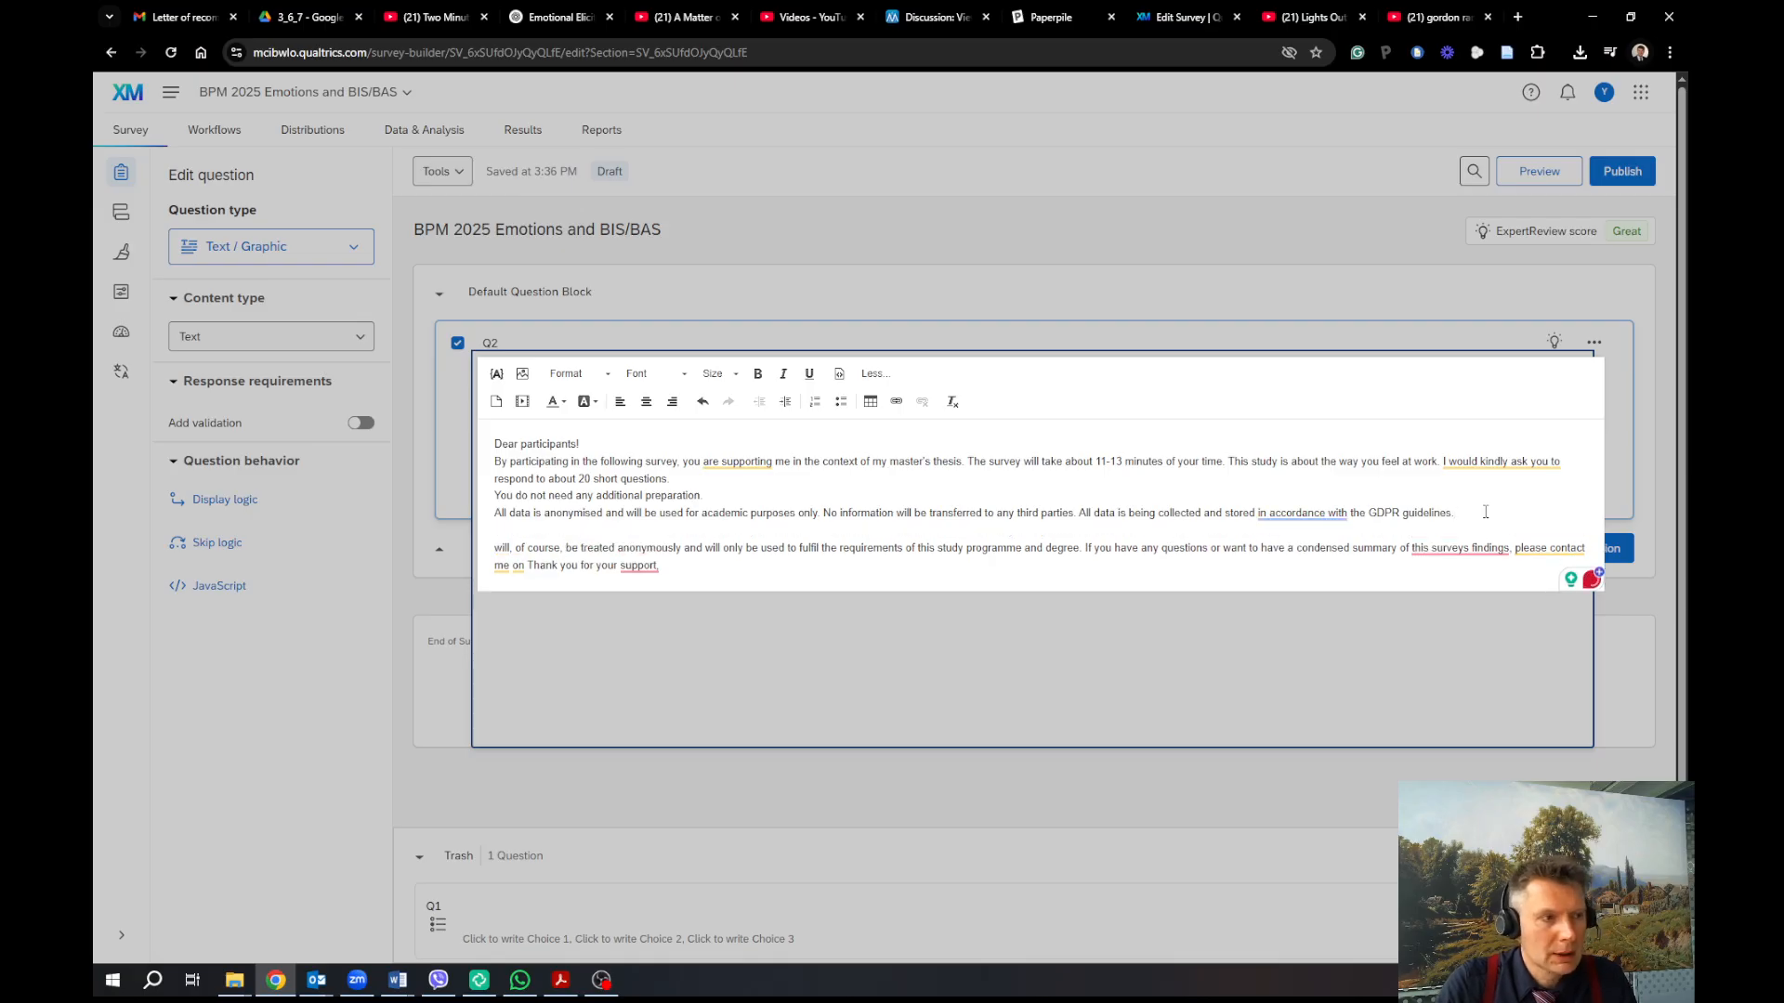
Add sentences asking for participants' real opinion and the first answer that comes to mind
{"action": "key", "text": "Return"}
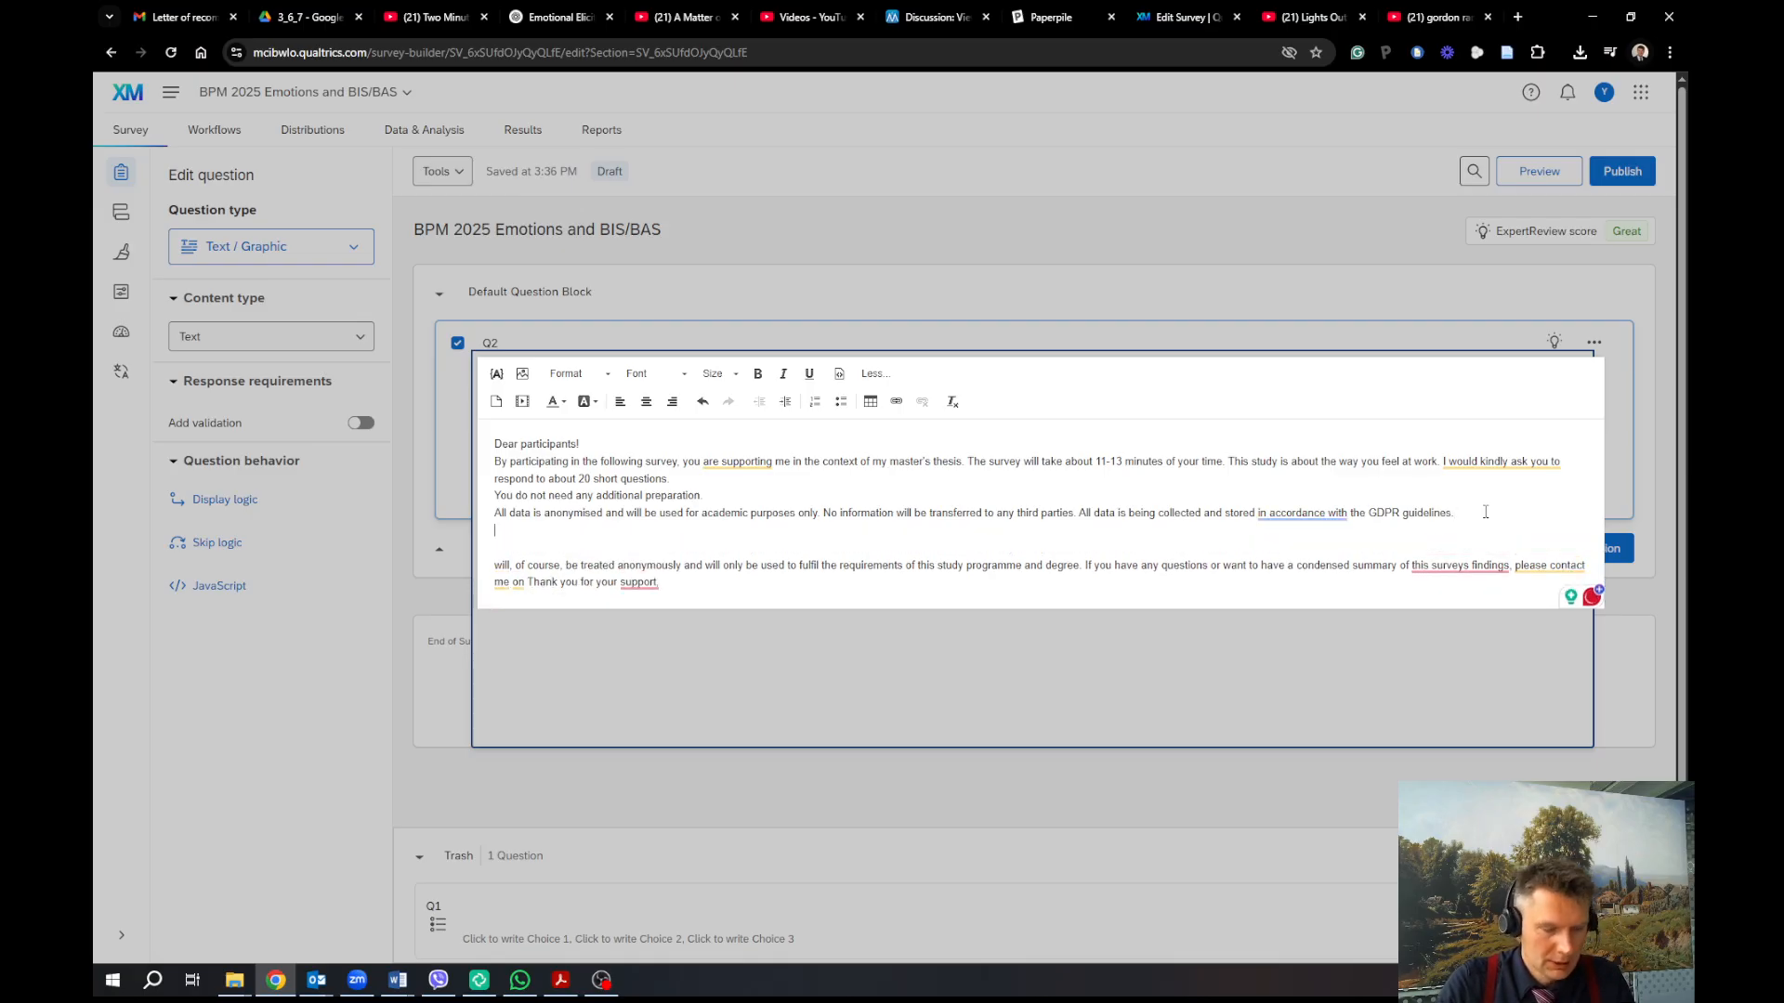
{"action": "type", "text": "We would like"}
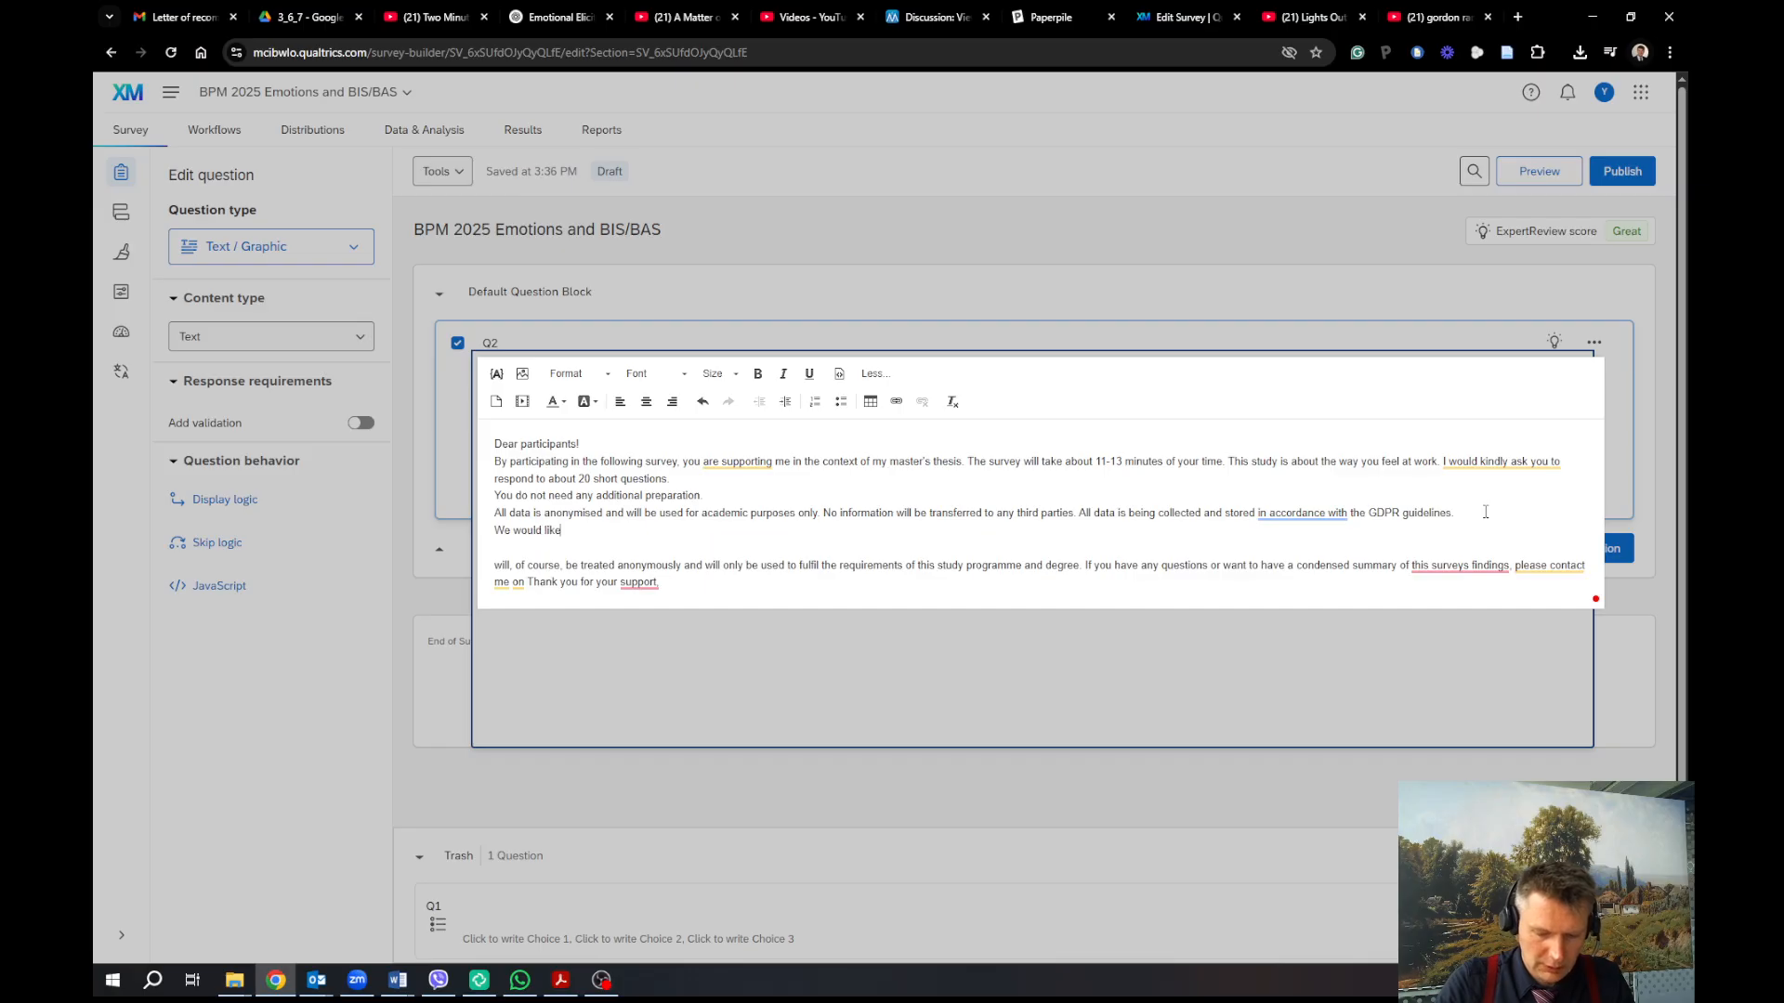
{"action": "type", "text": " to know"}
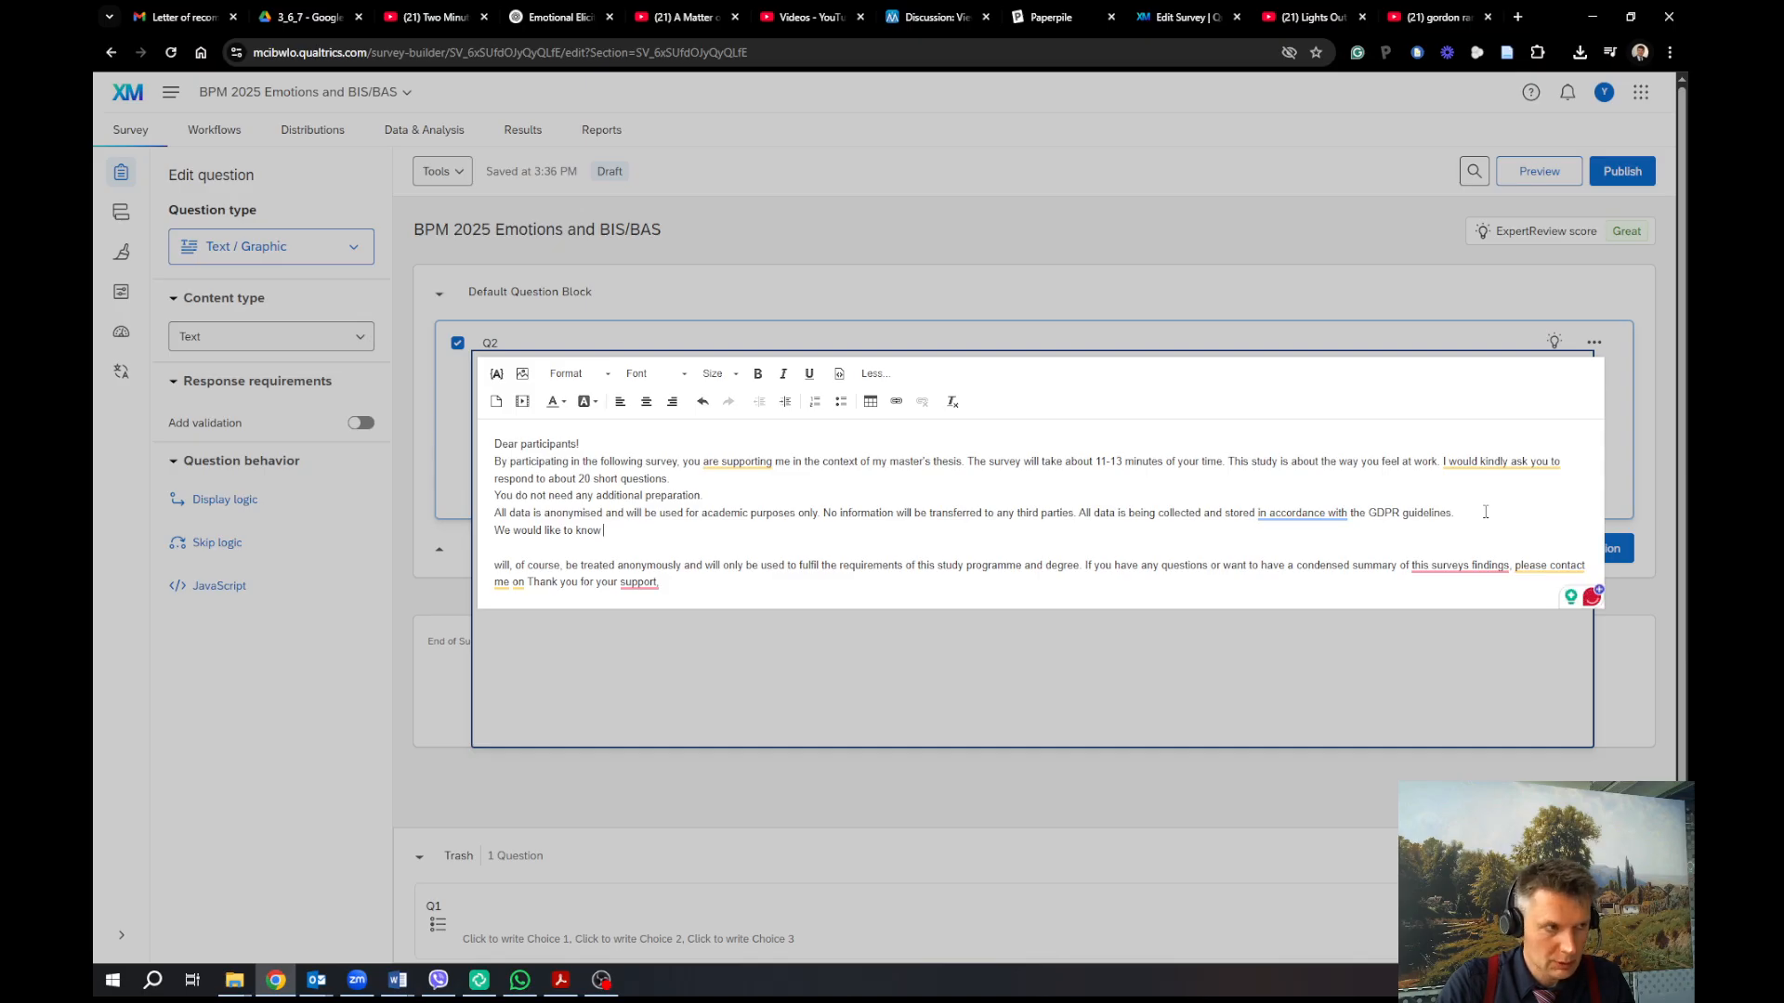
{"action": "type", "text": " your"}
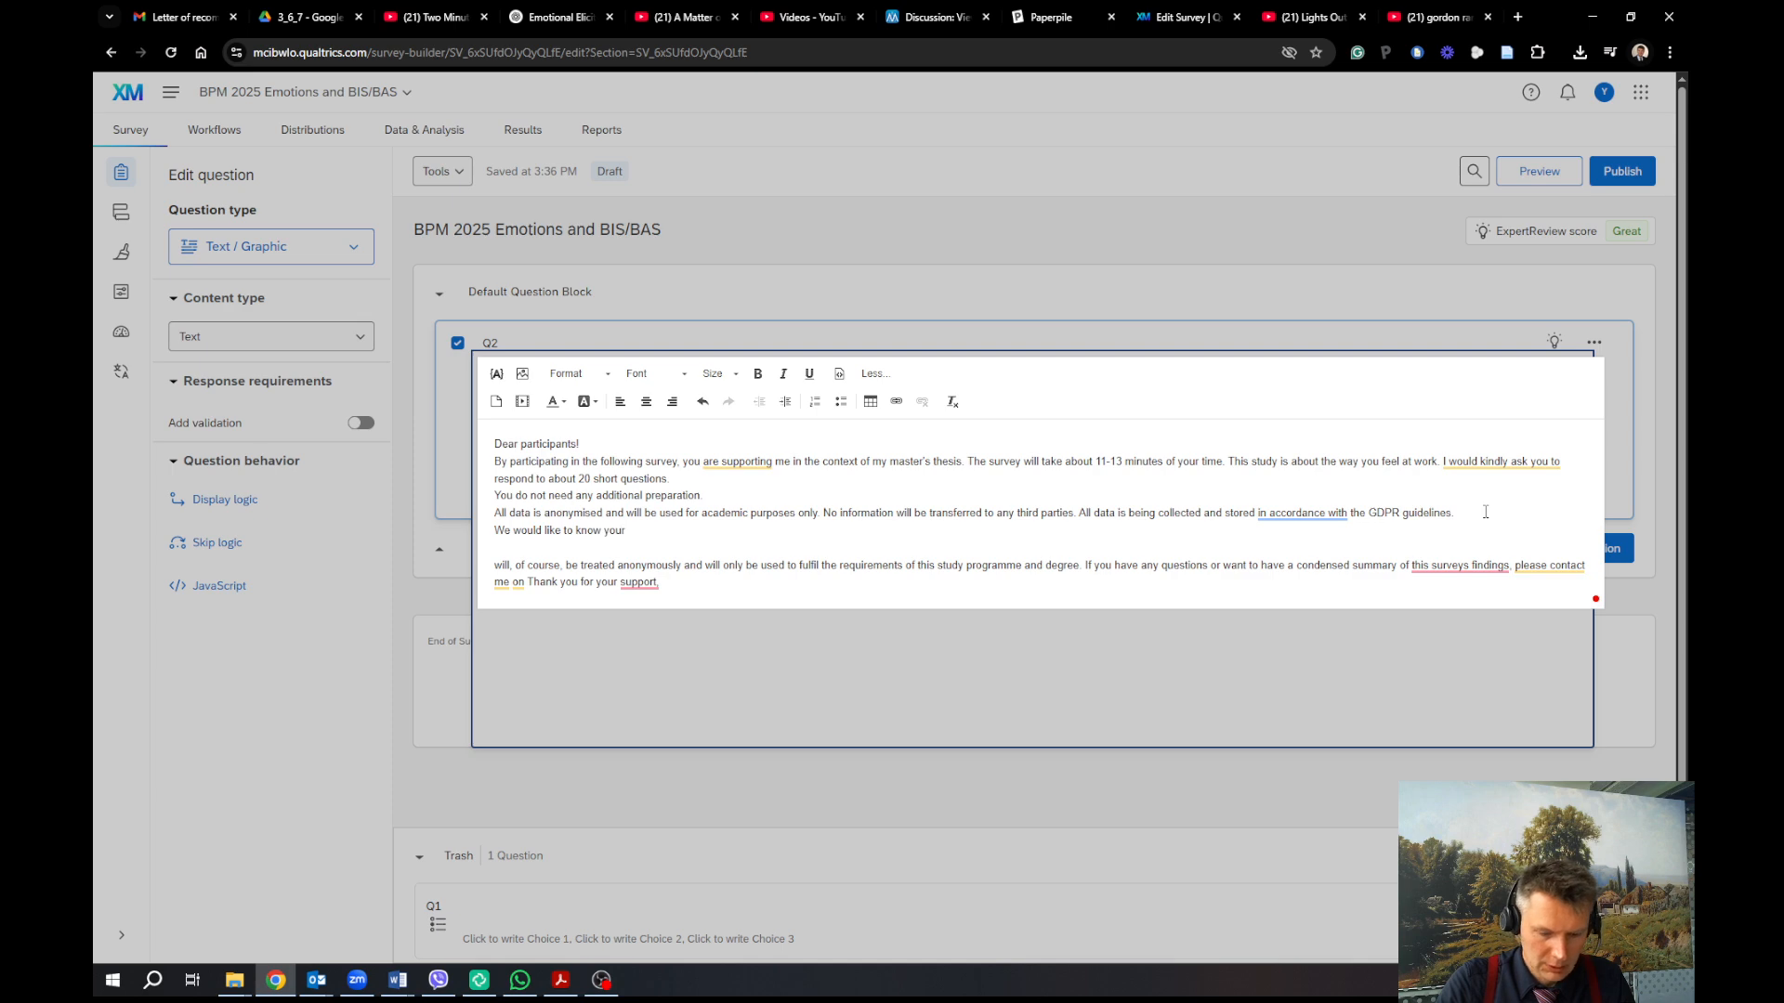
{"action": "type", "text": " rea"}
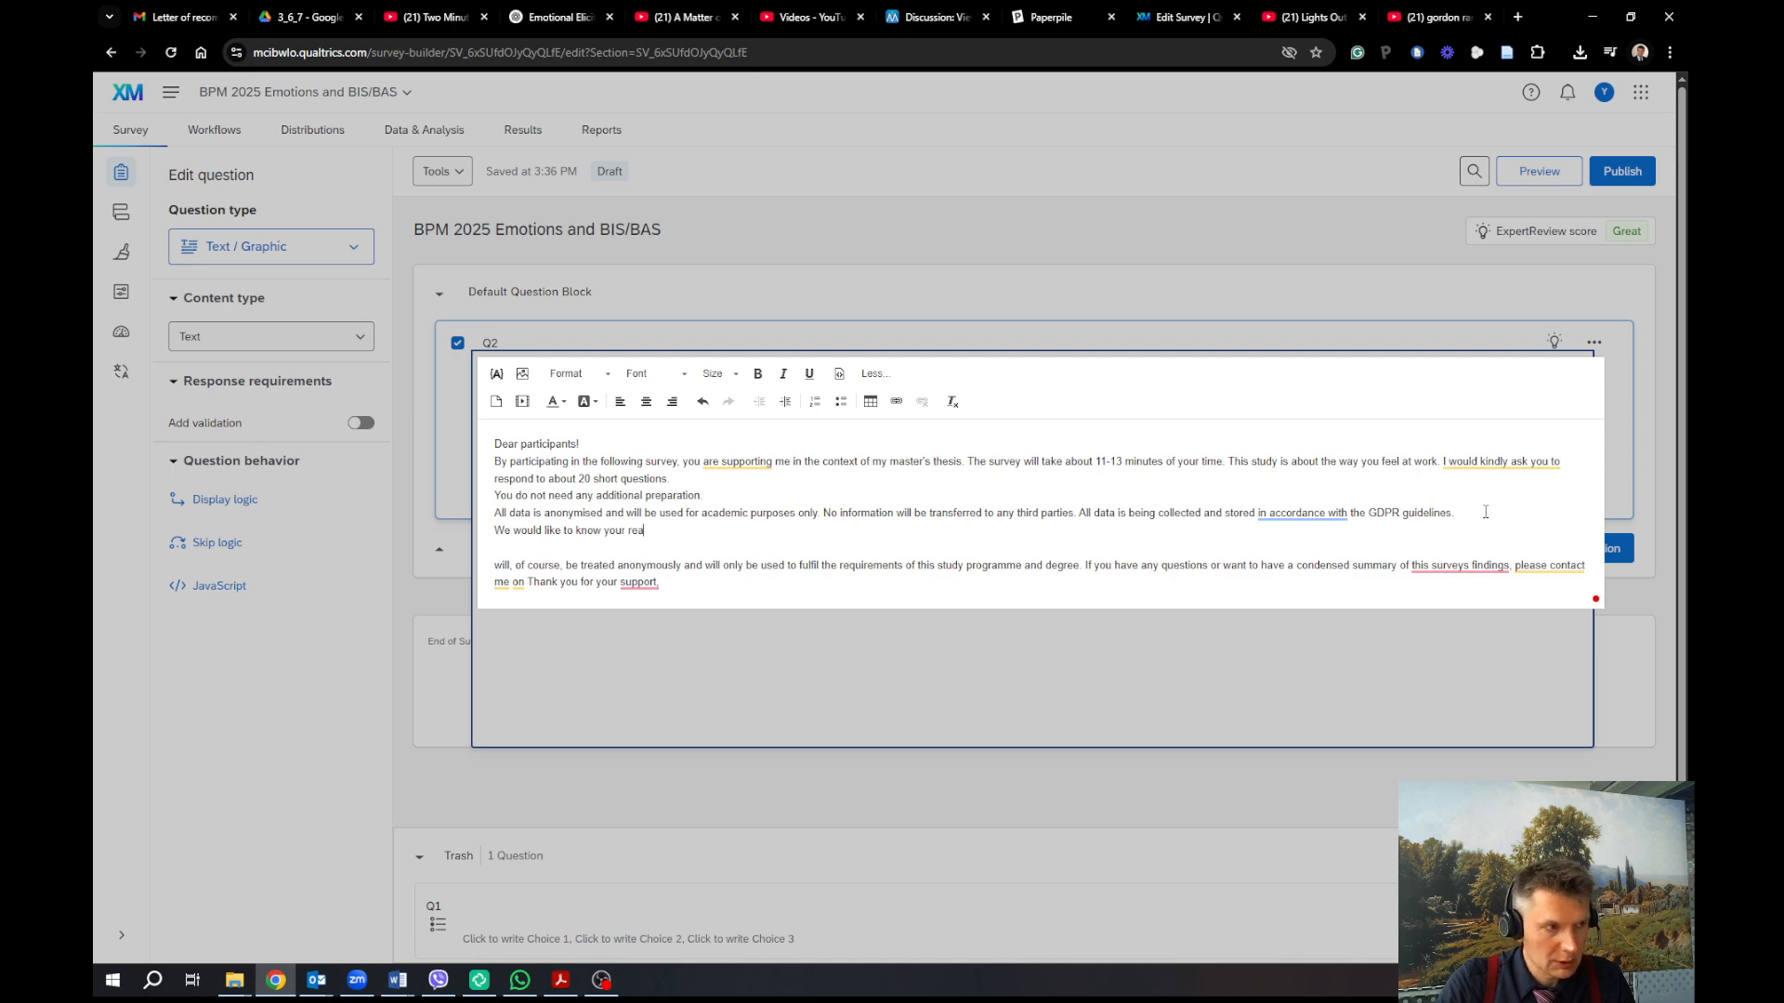
{"action": "type", "text": "l opi"}
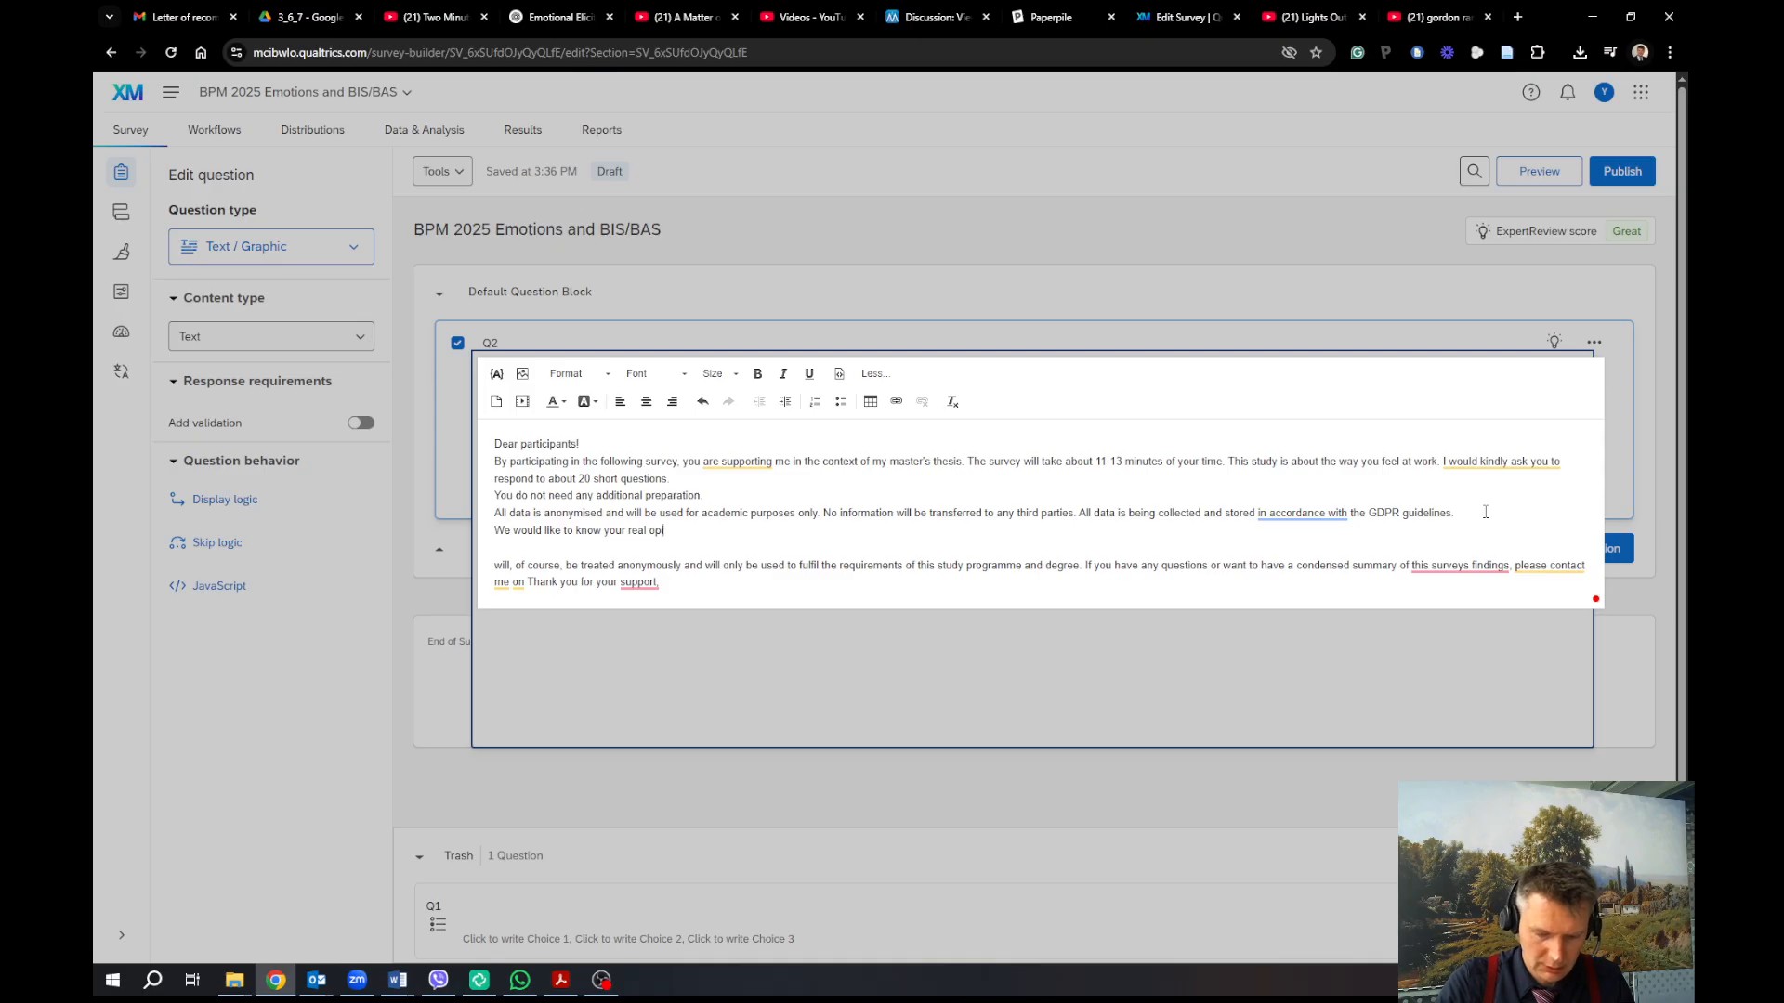
{"action": "type", "text": "nion and not "}
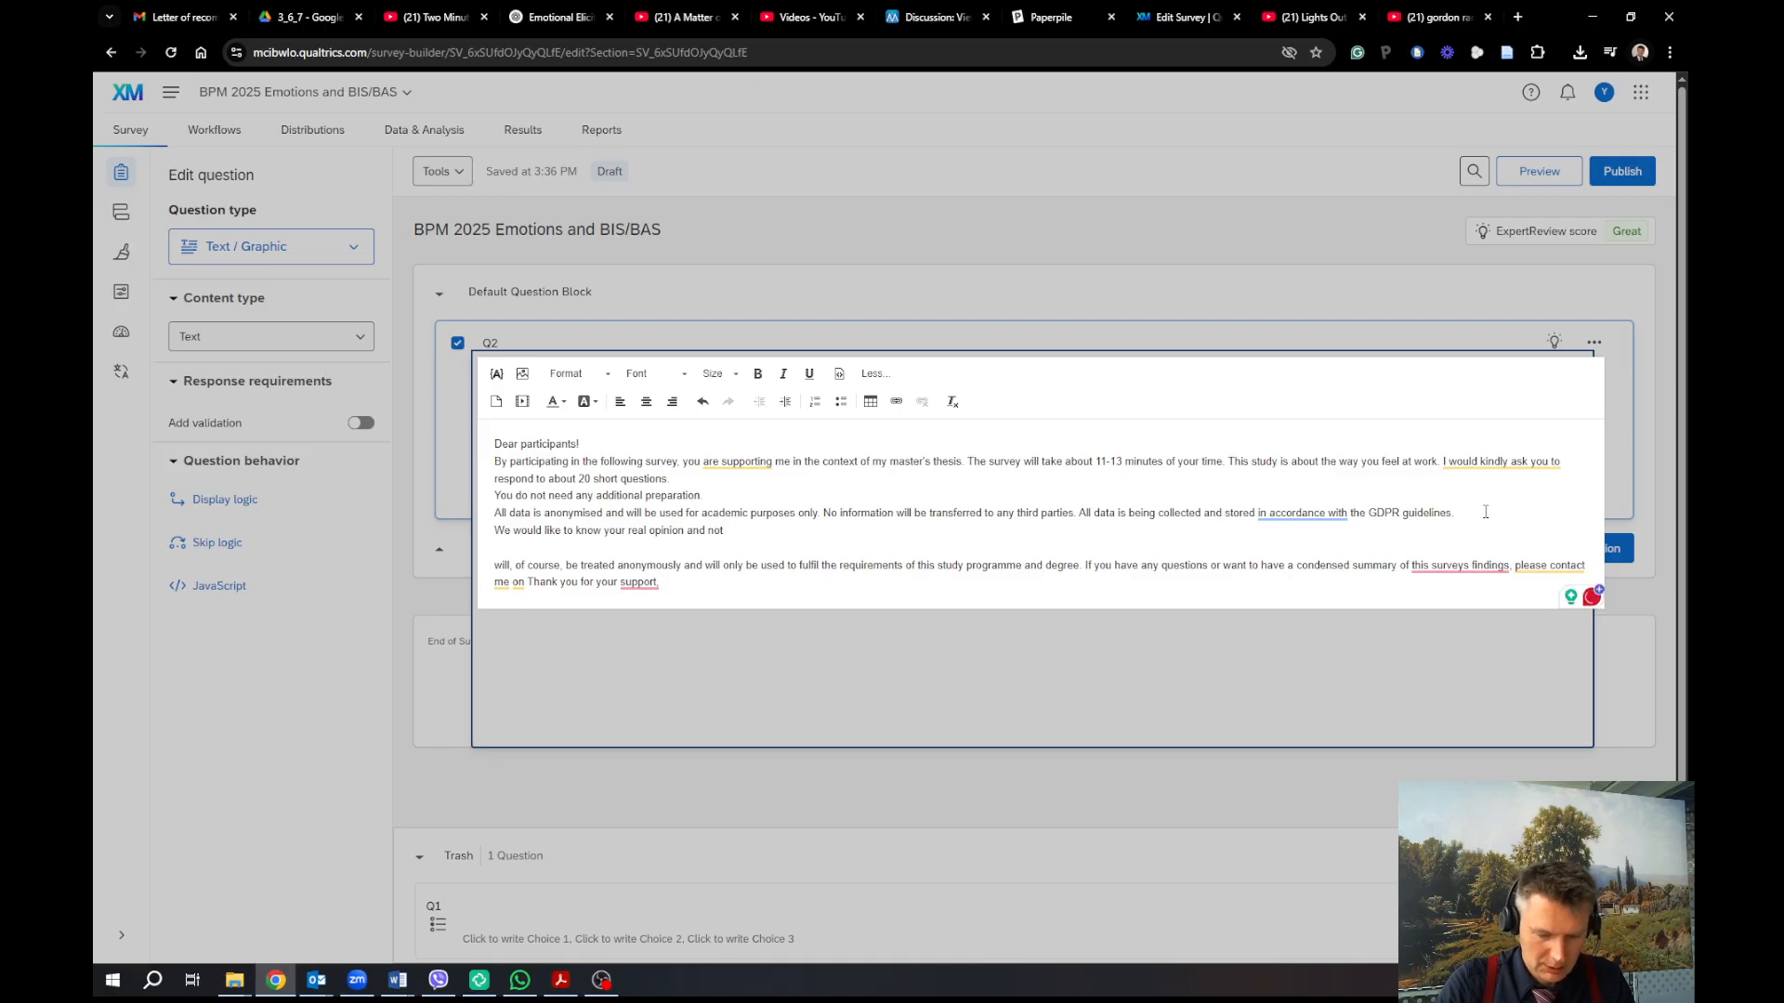
{"action": "type", "text": "\"how others"}
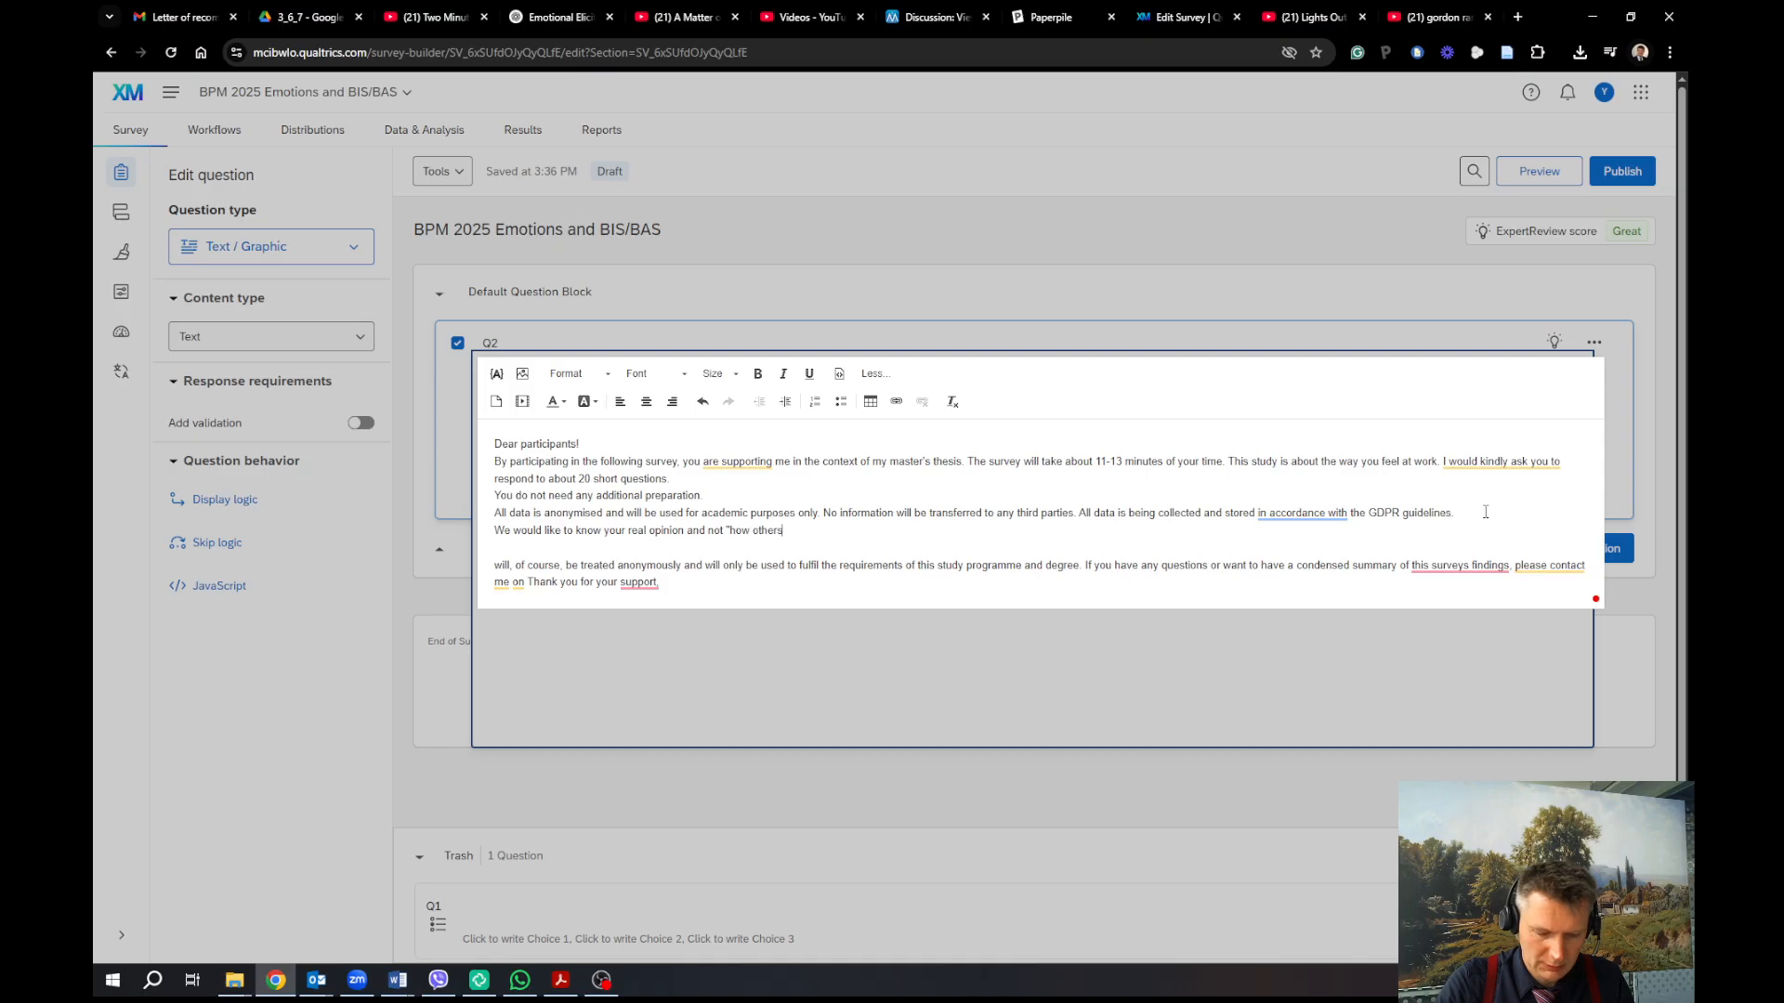
{"action": "type", "text": " believe things should b"}
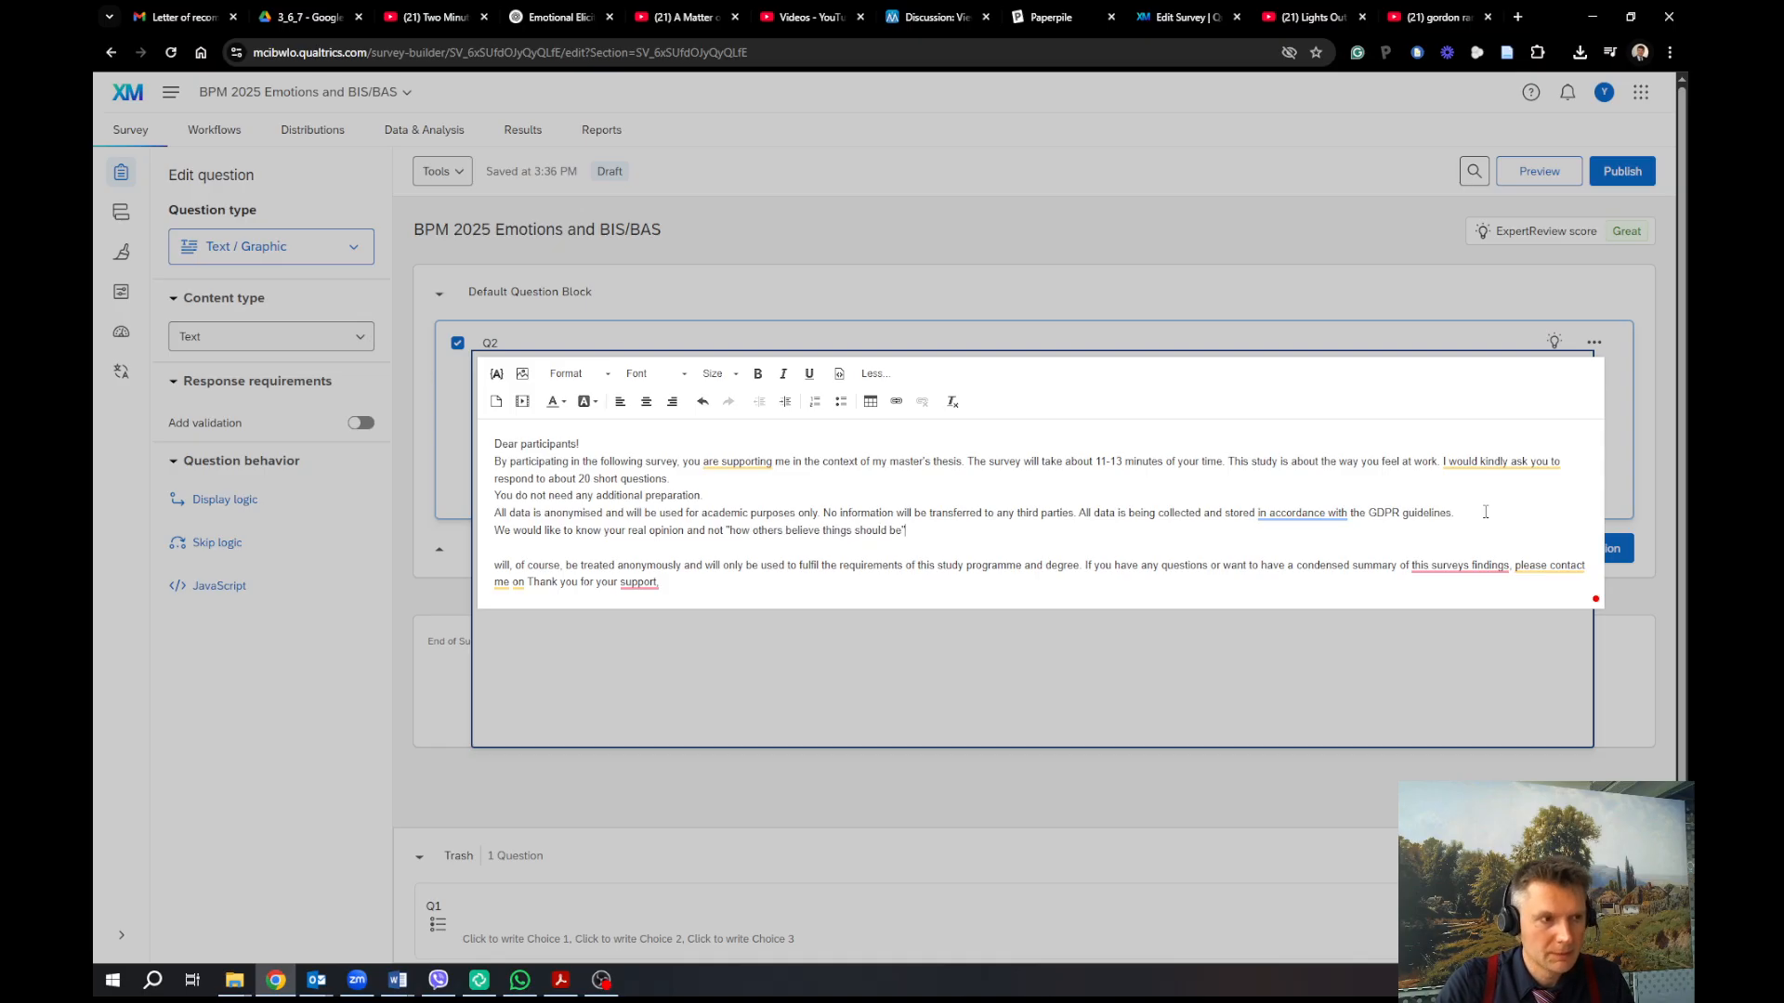
{"action": "type", "text": "e\""}
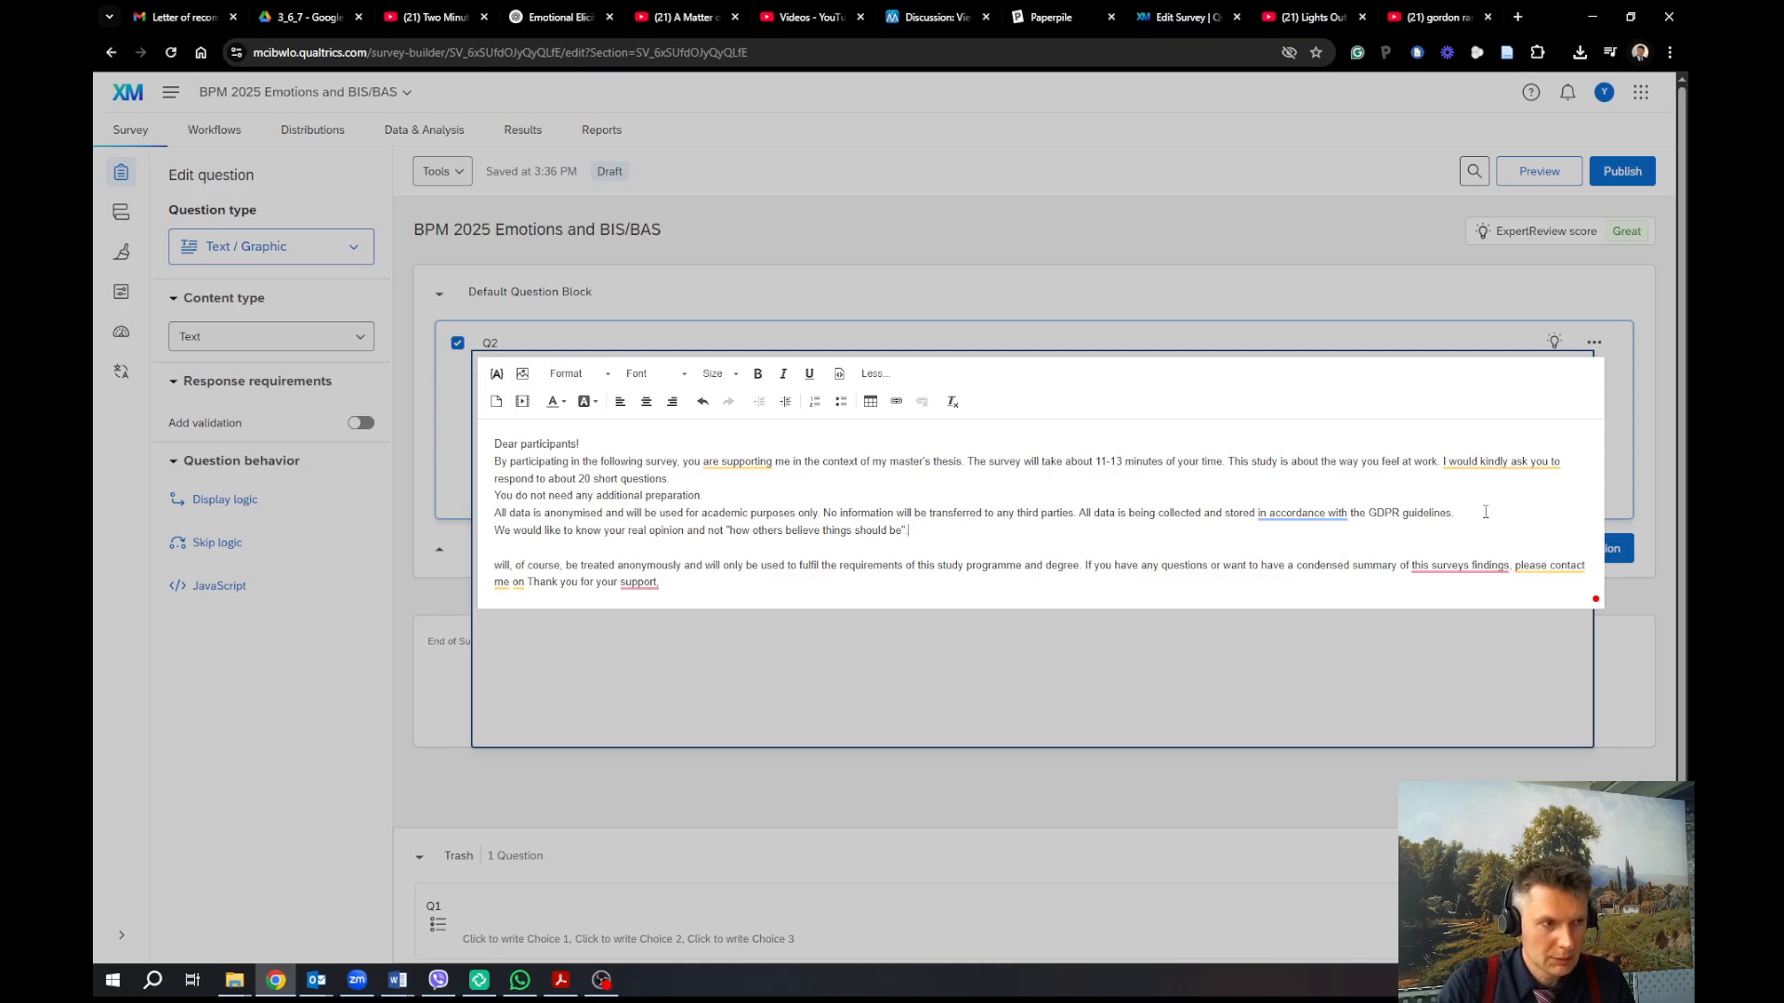
{"action": "type", "text": ". Please al"}
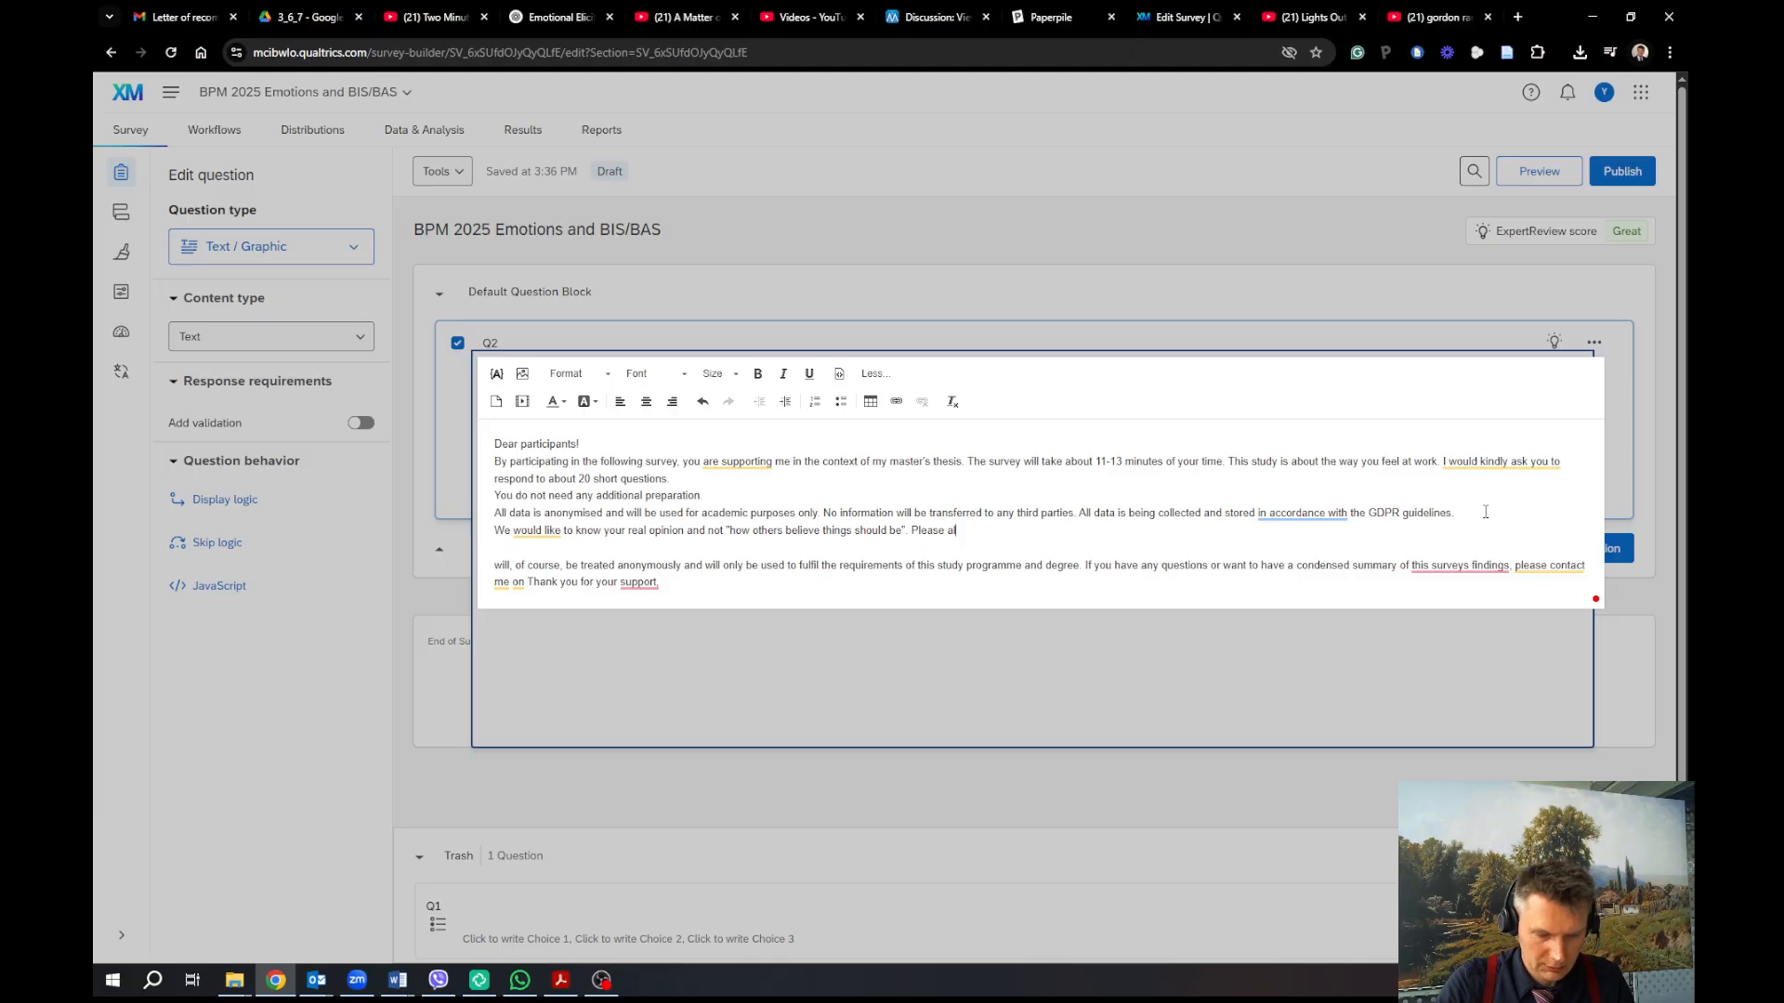
{"action": "type", "text": "ways"}
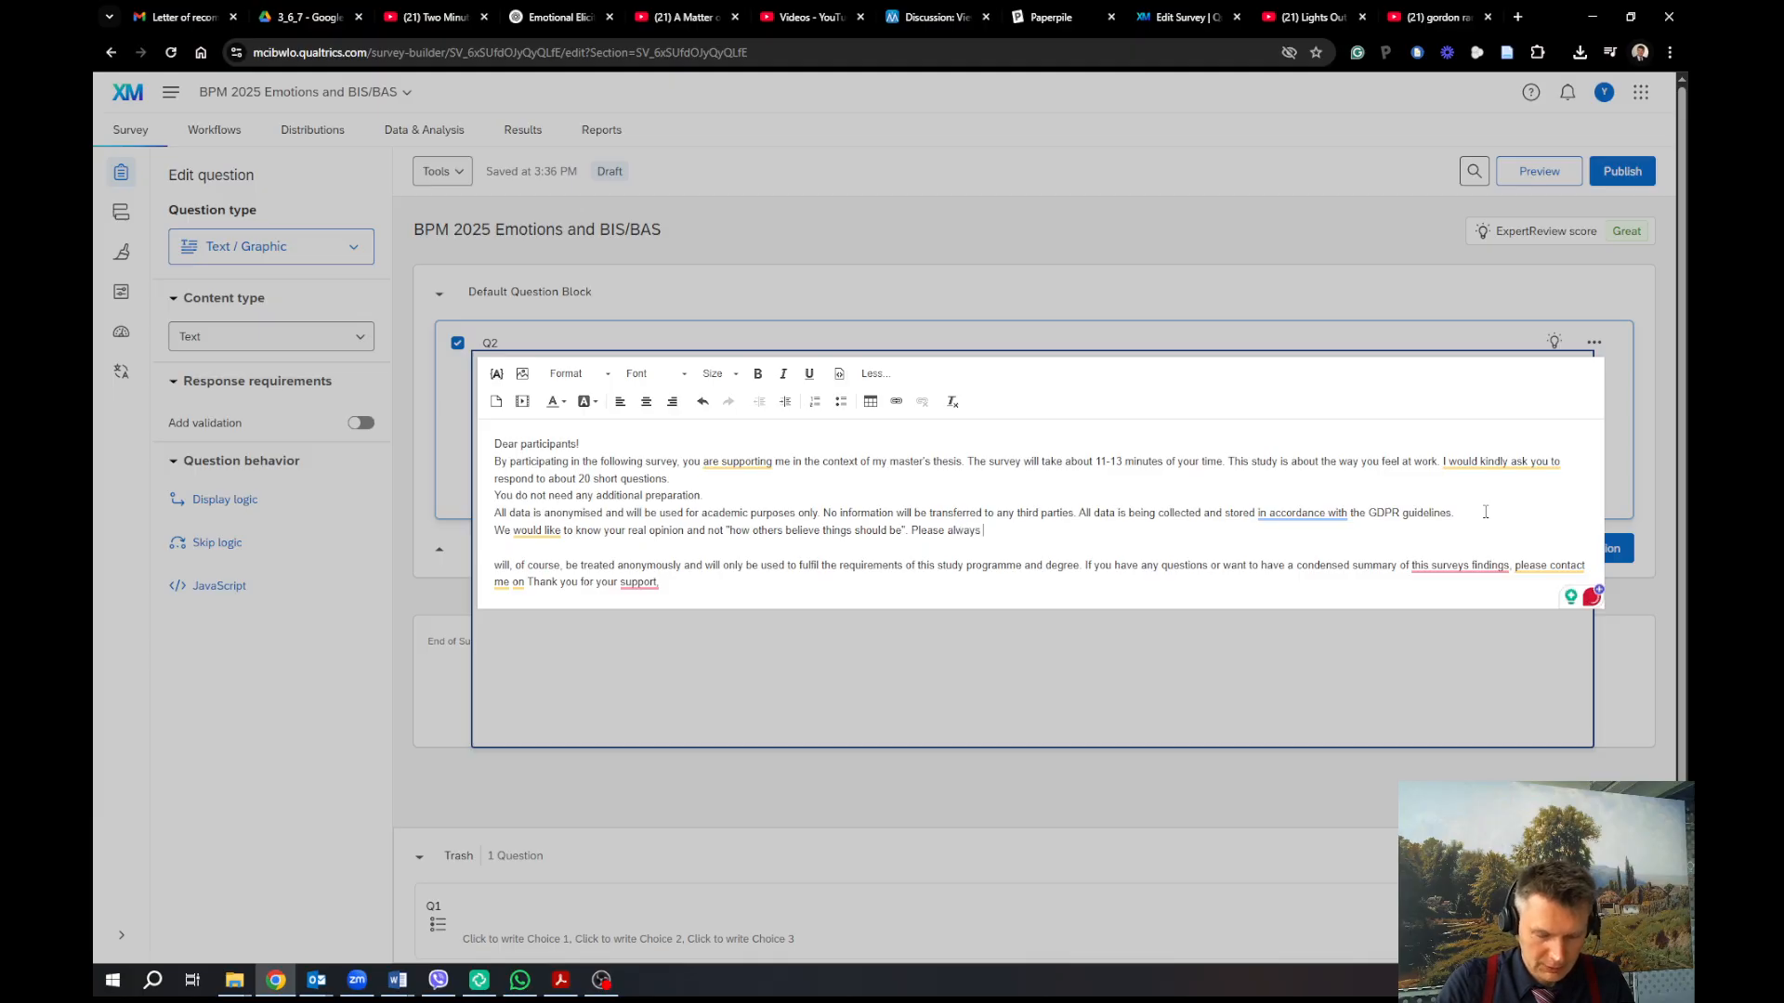
{"action": "type", "text": "give the first an"}
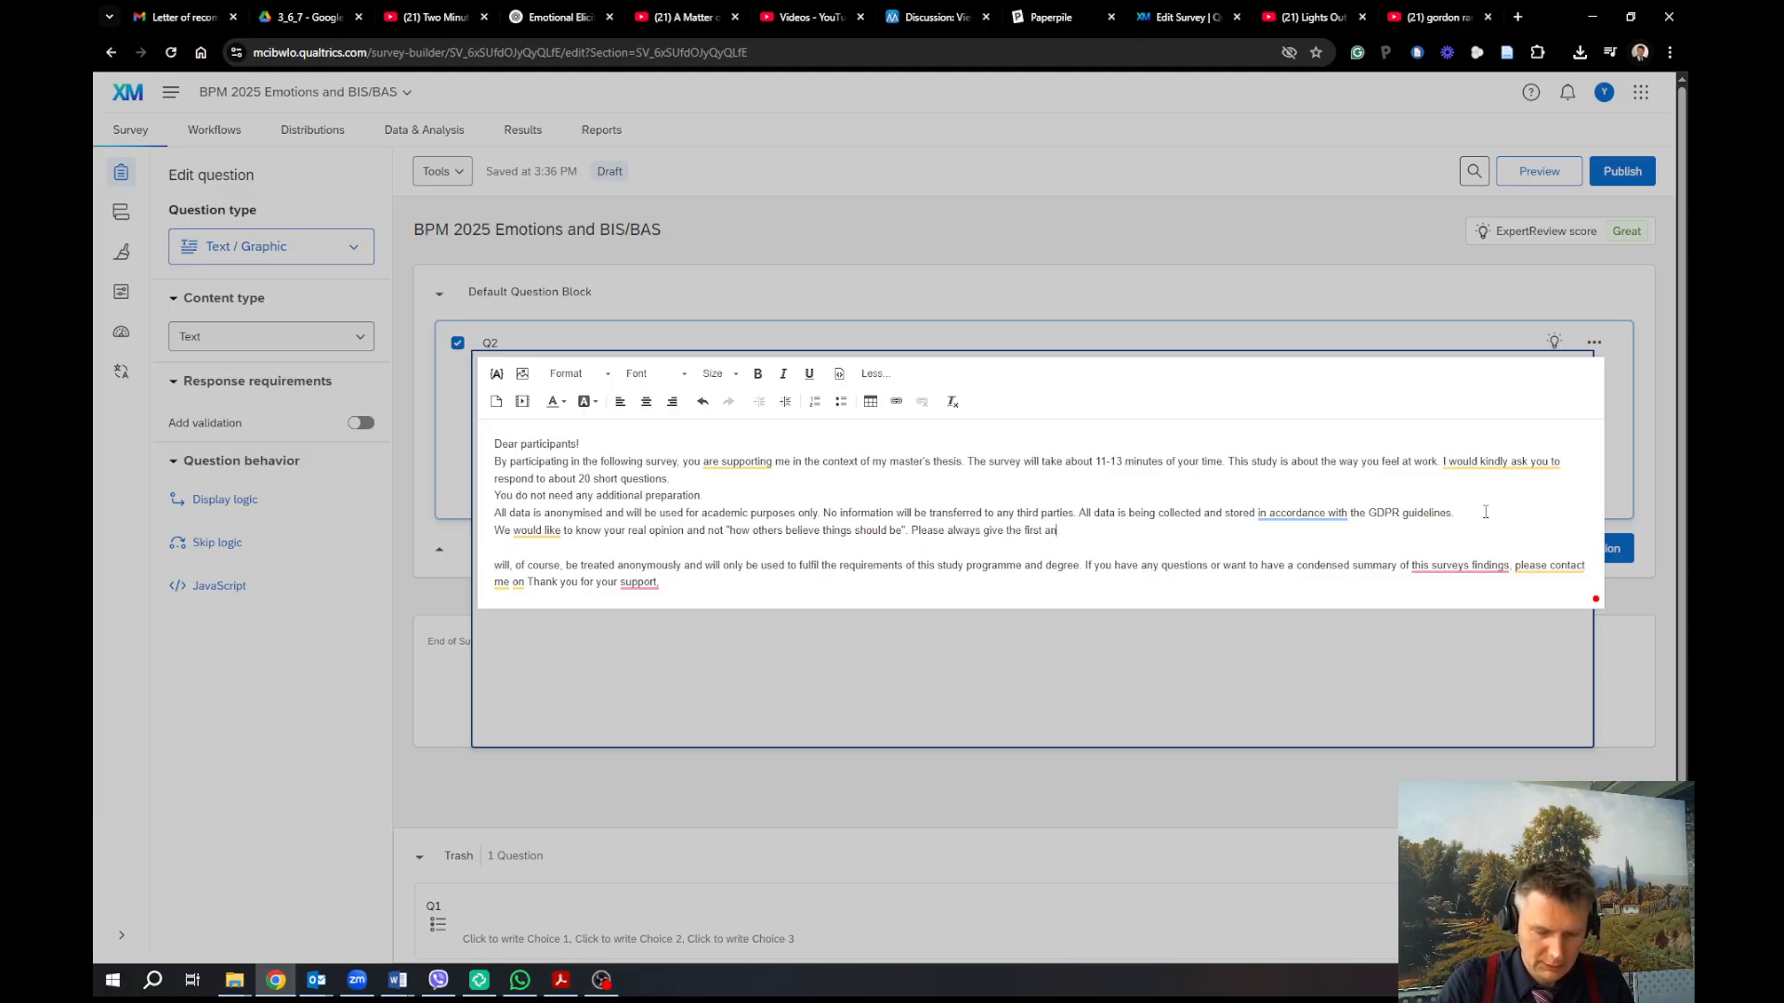
{"action": "type", "text": "swer that come"}
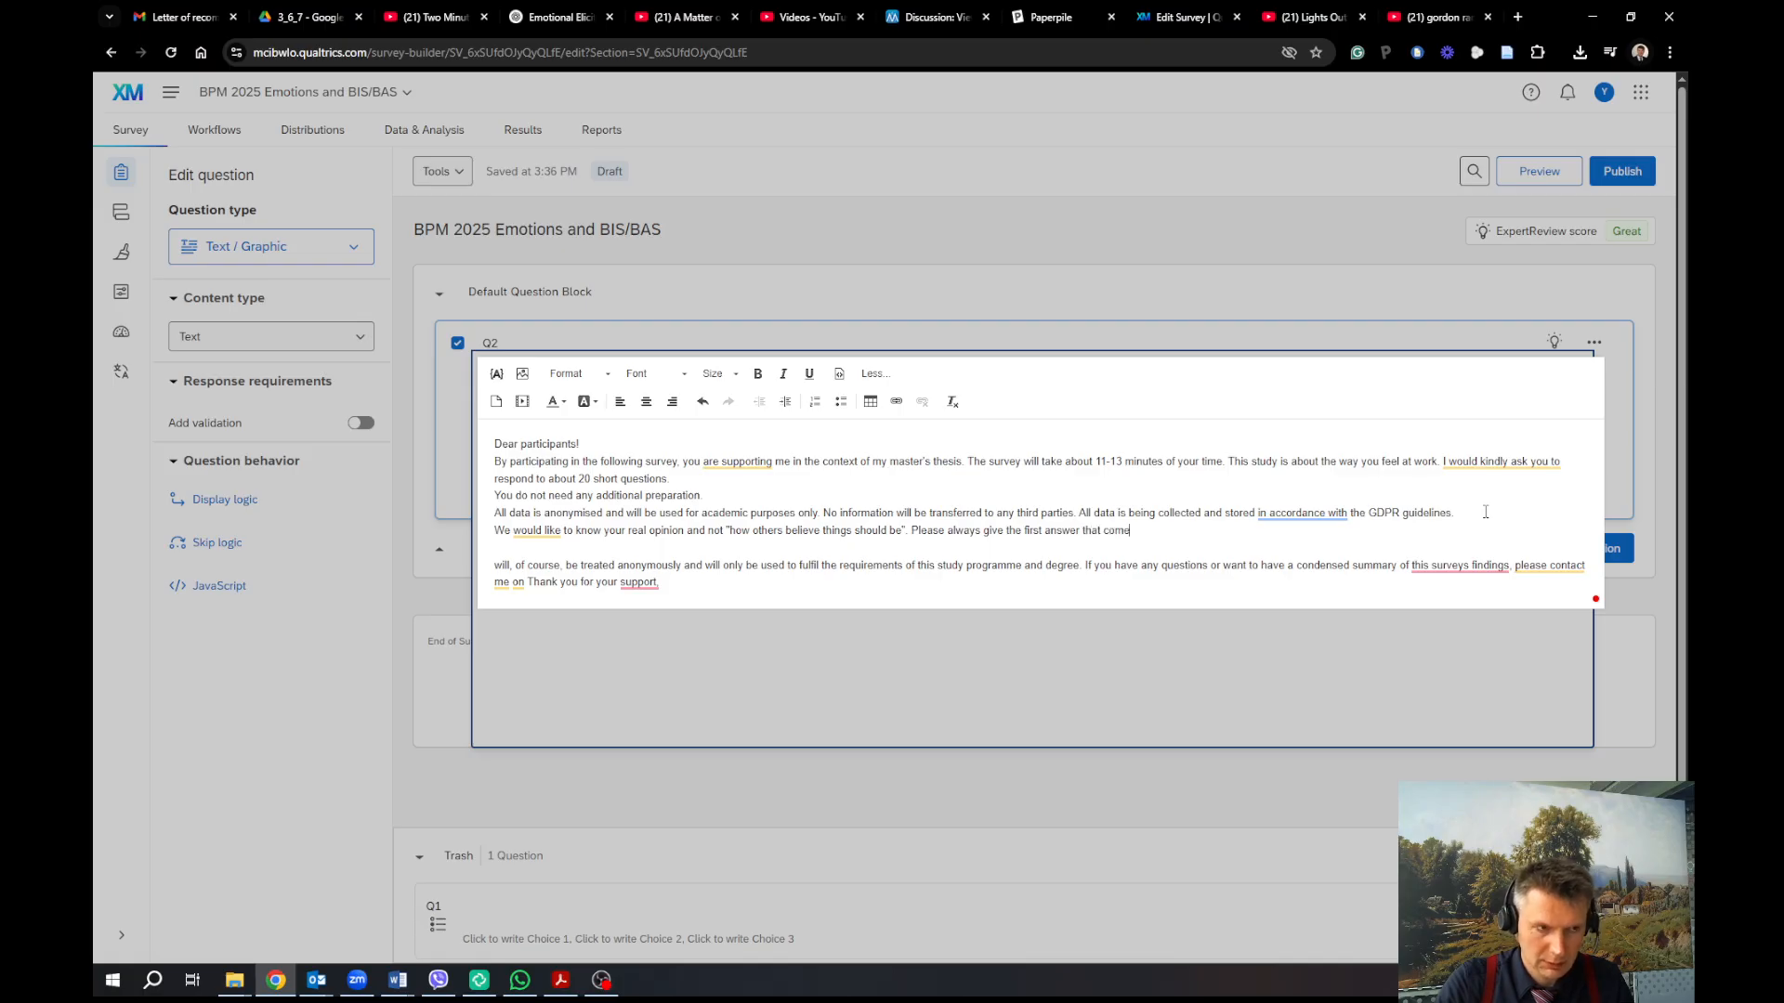
{"action": "type", "text": "s to your m"}
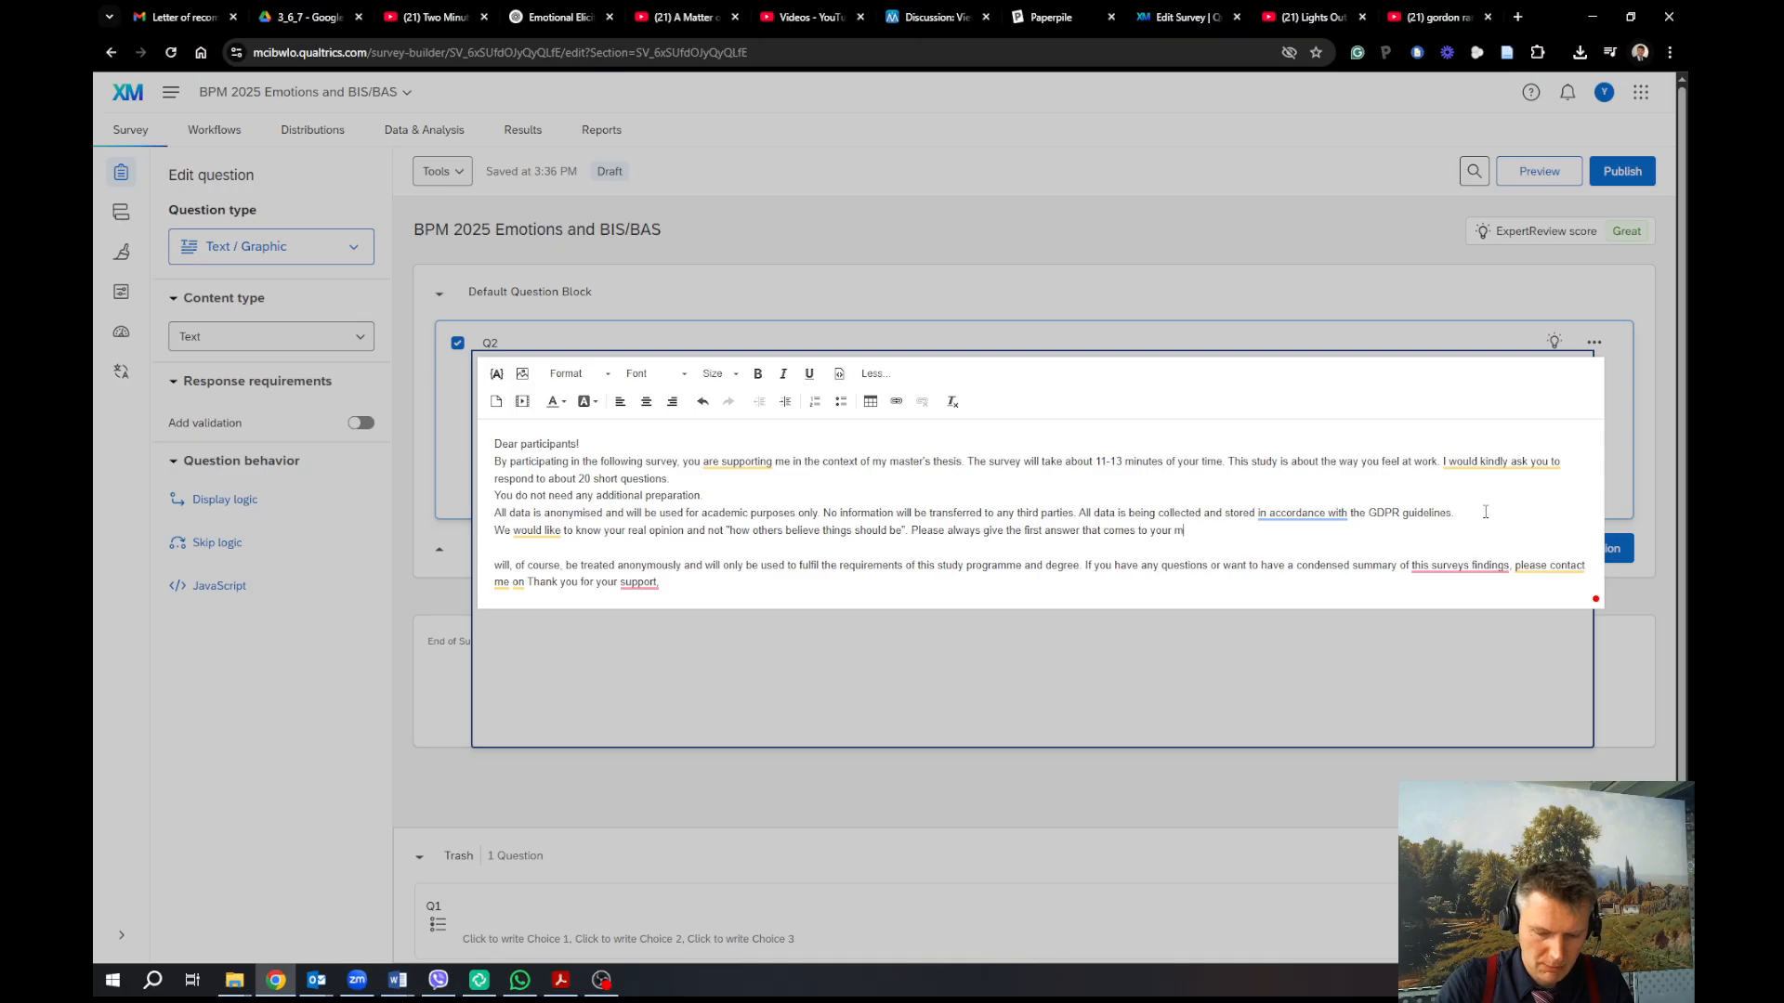
{"action": "type", "text": "ind. T"}
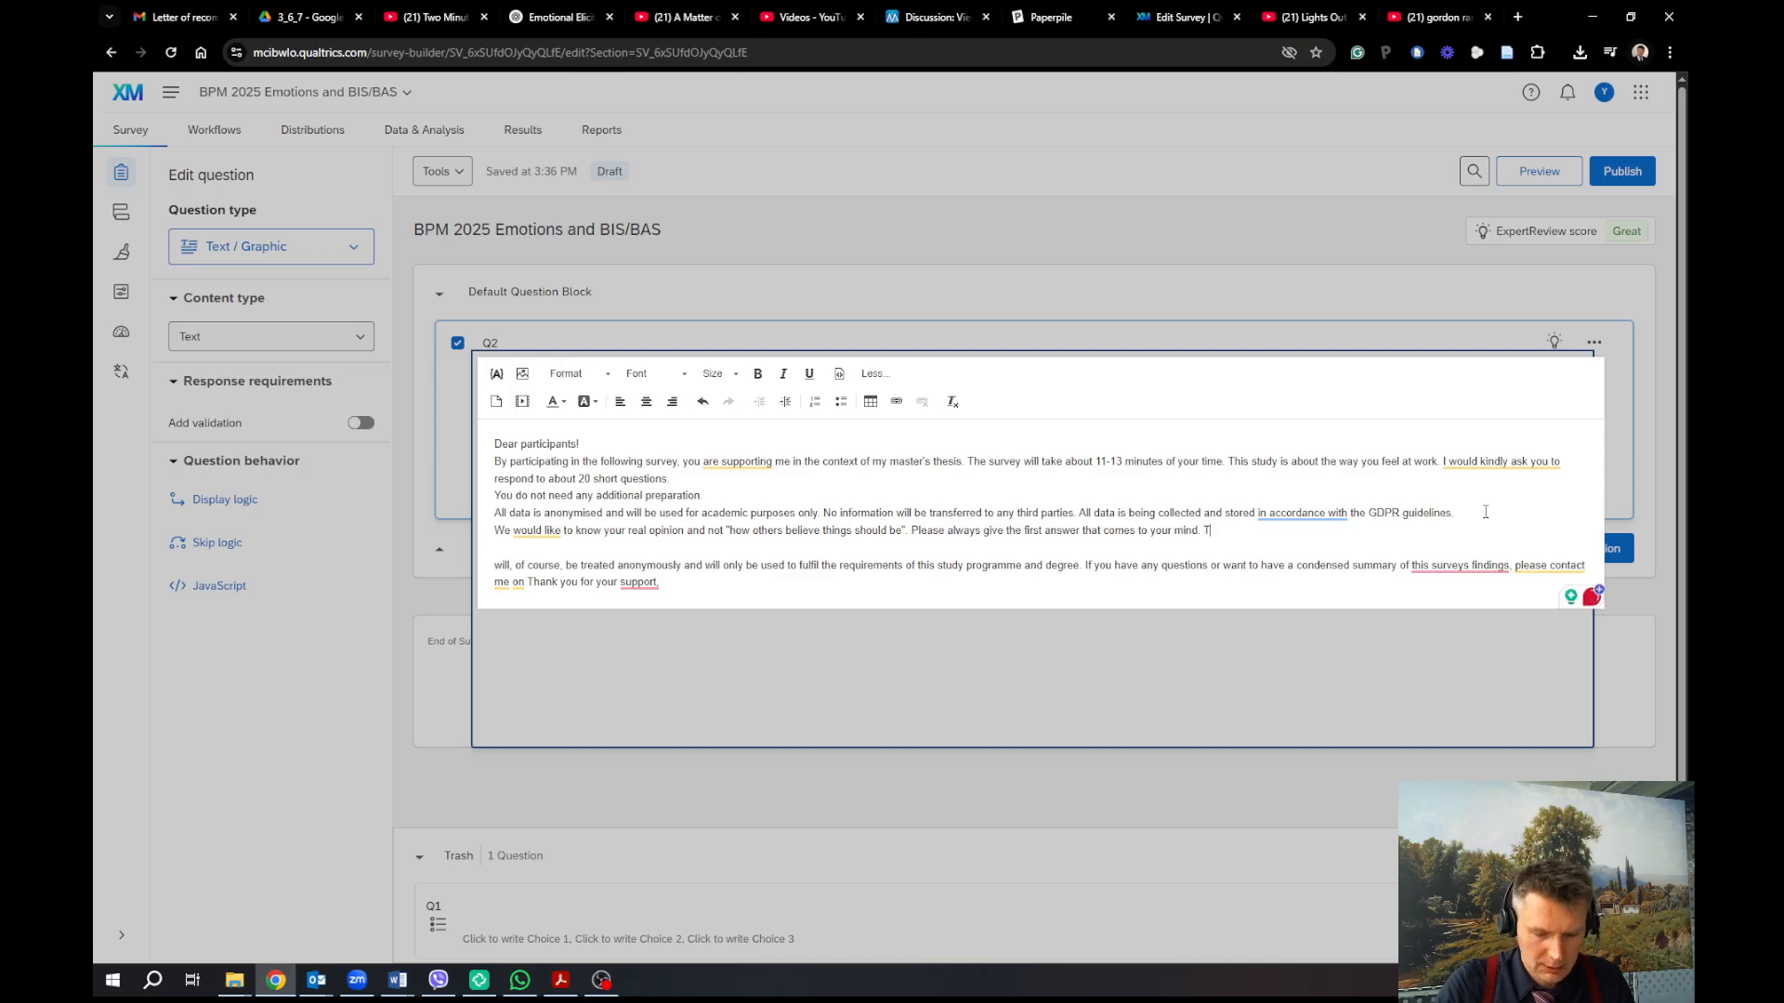
{"action": "type", "text": "here are "}
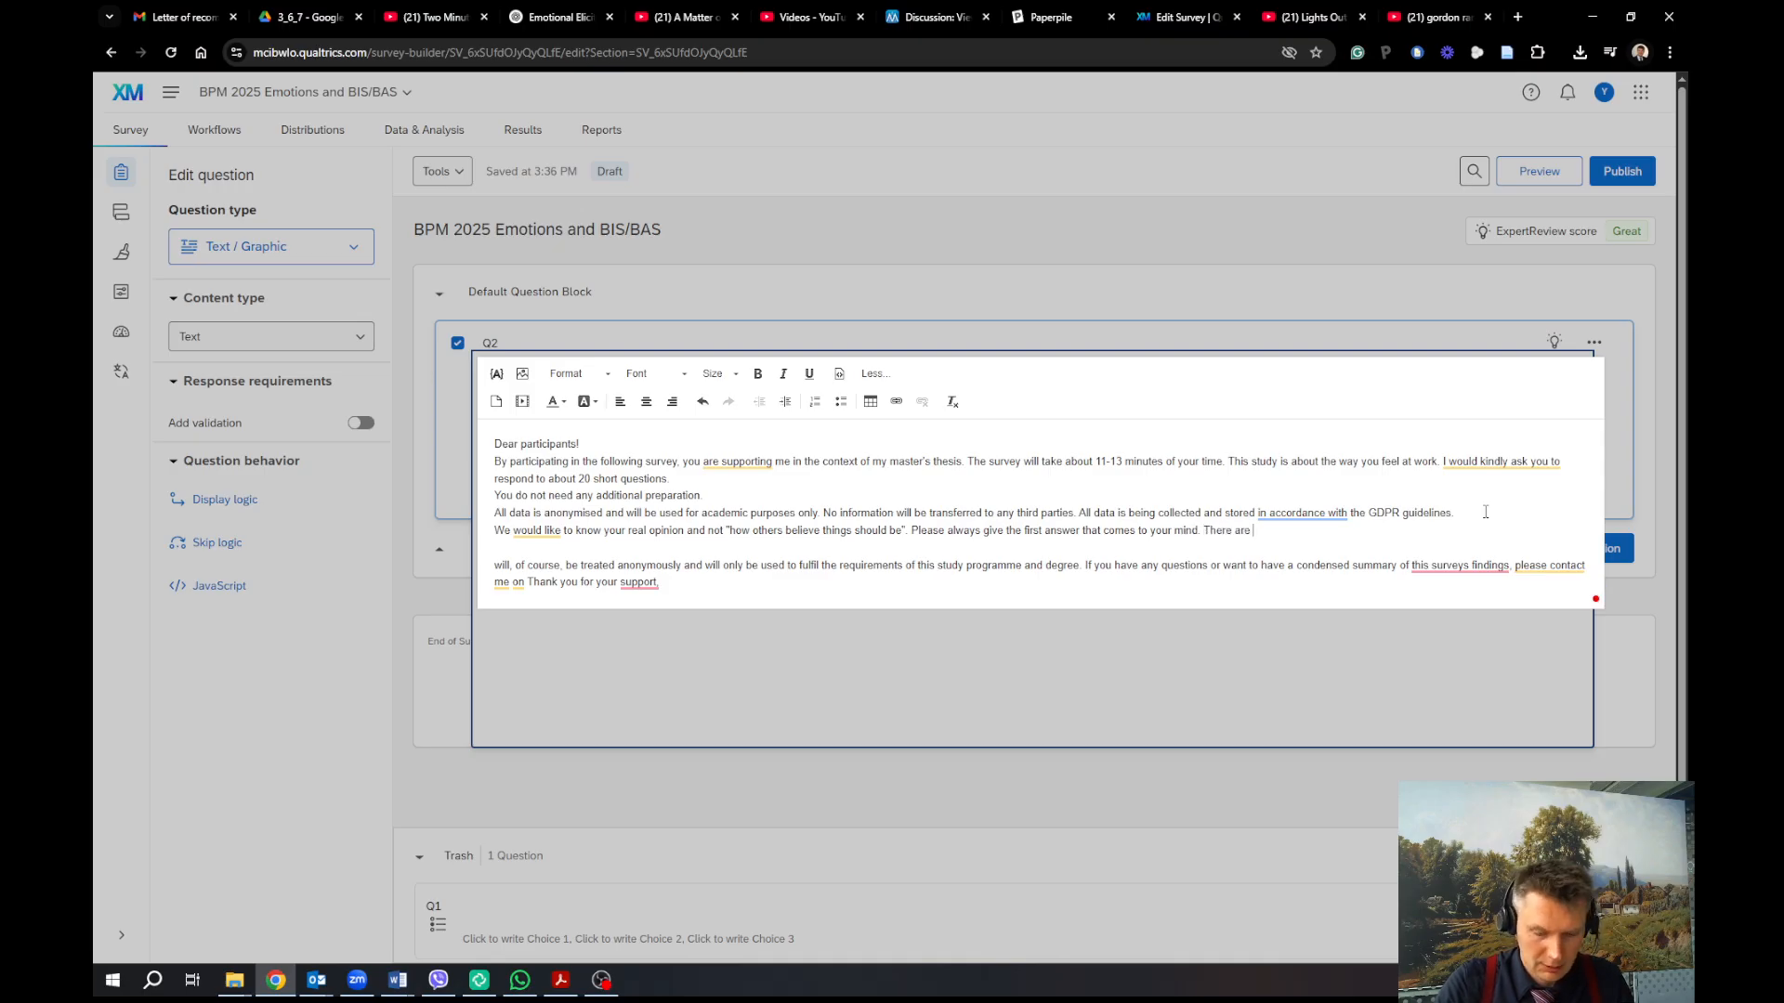
{"action": "type", "text": "no tricky "}
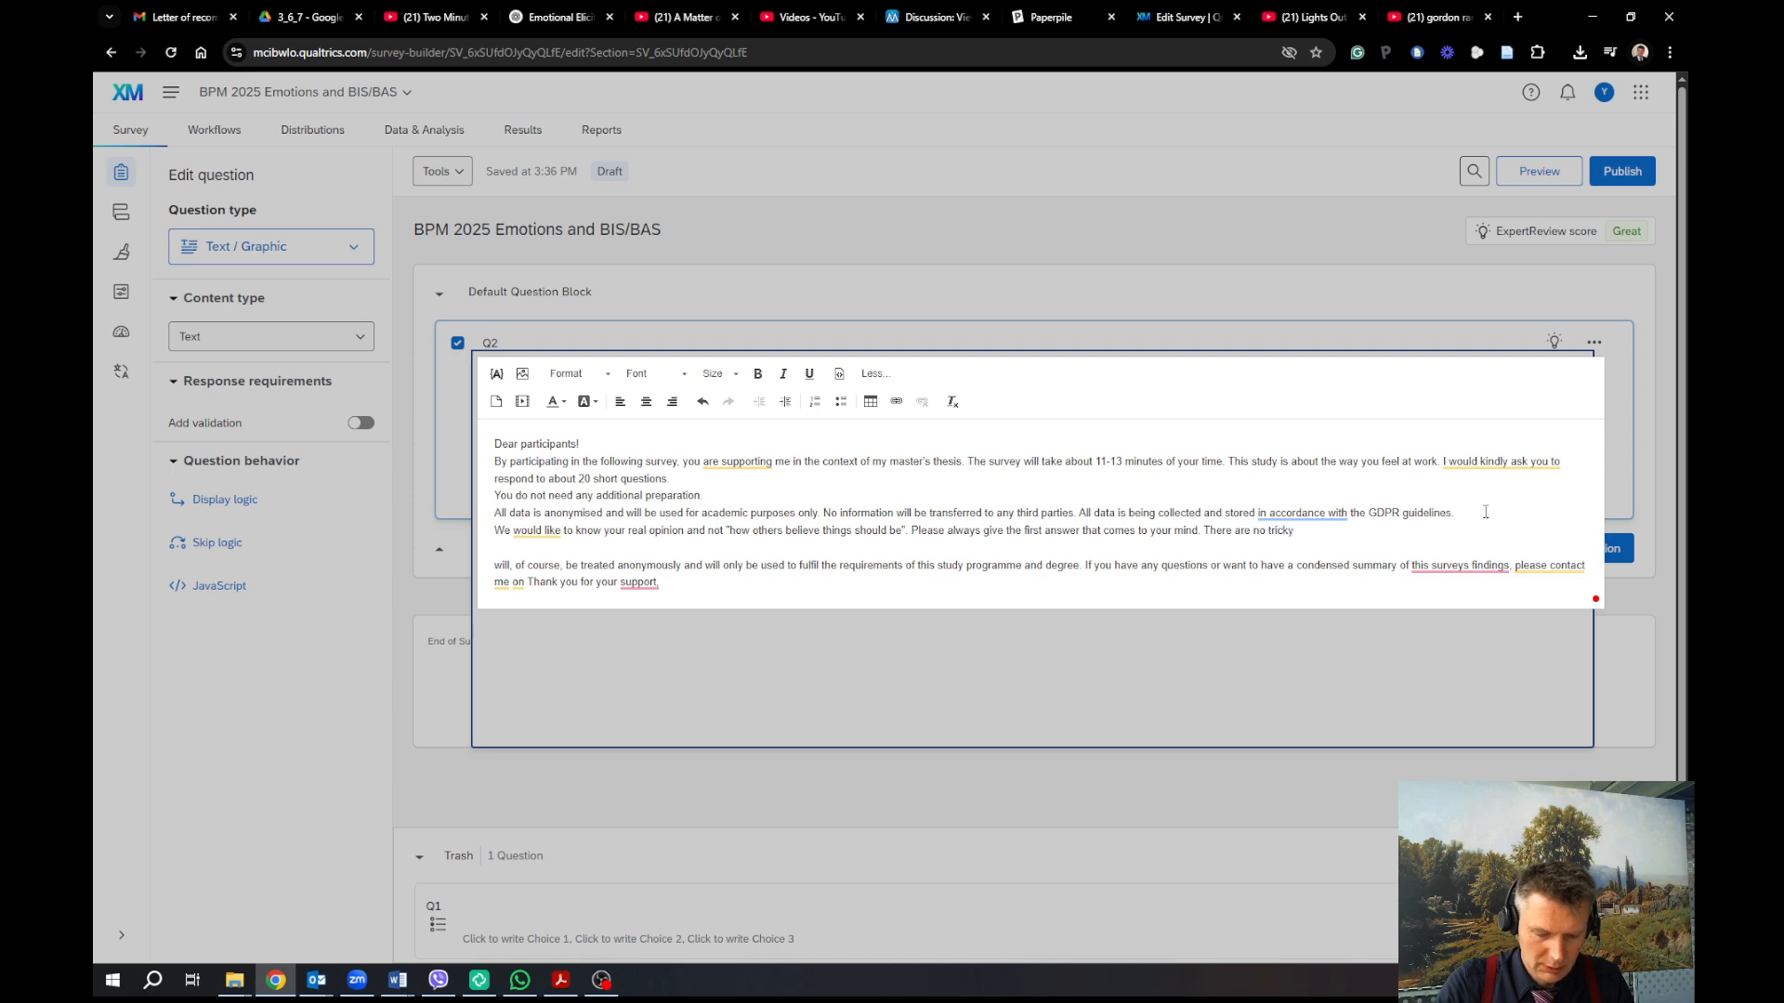
{"action": "type", "text": "or vage"}
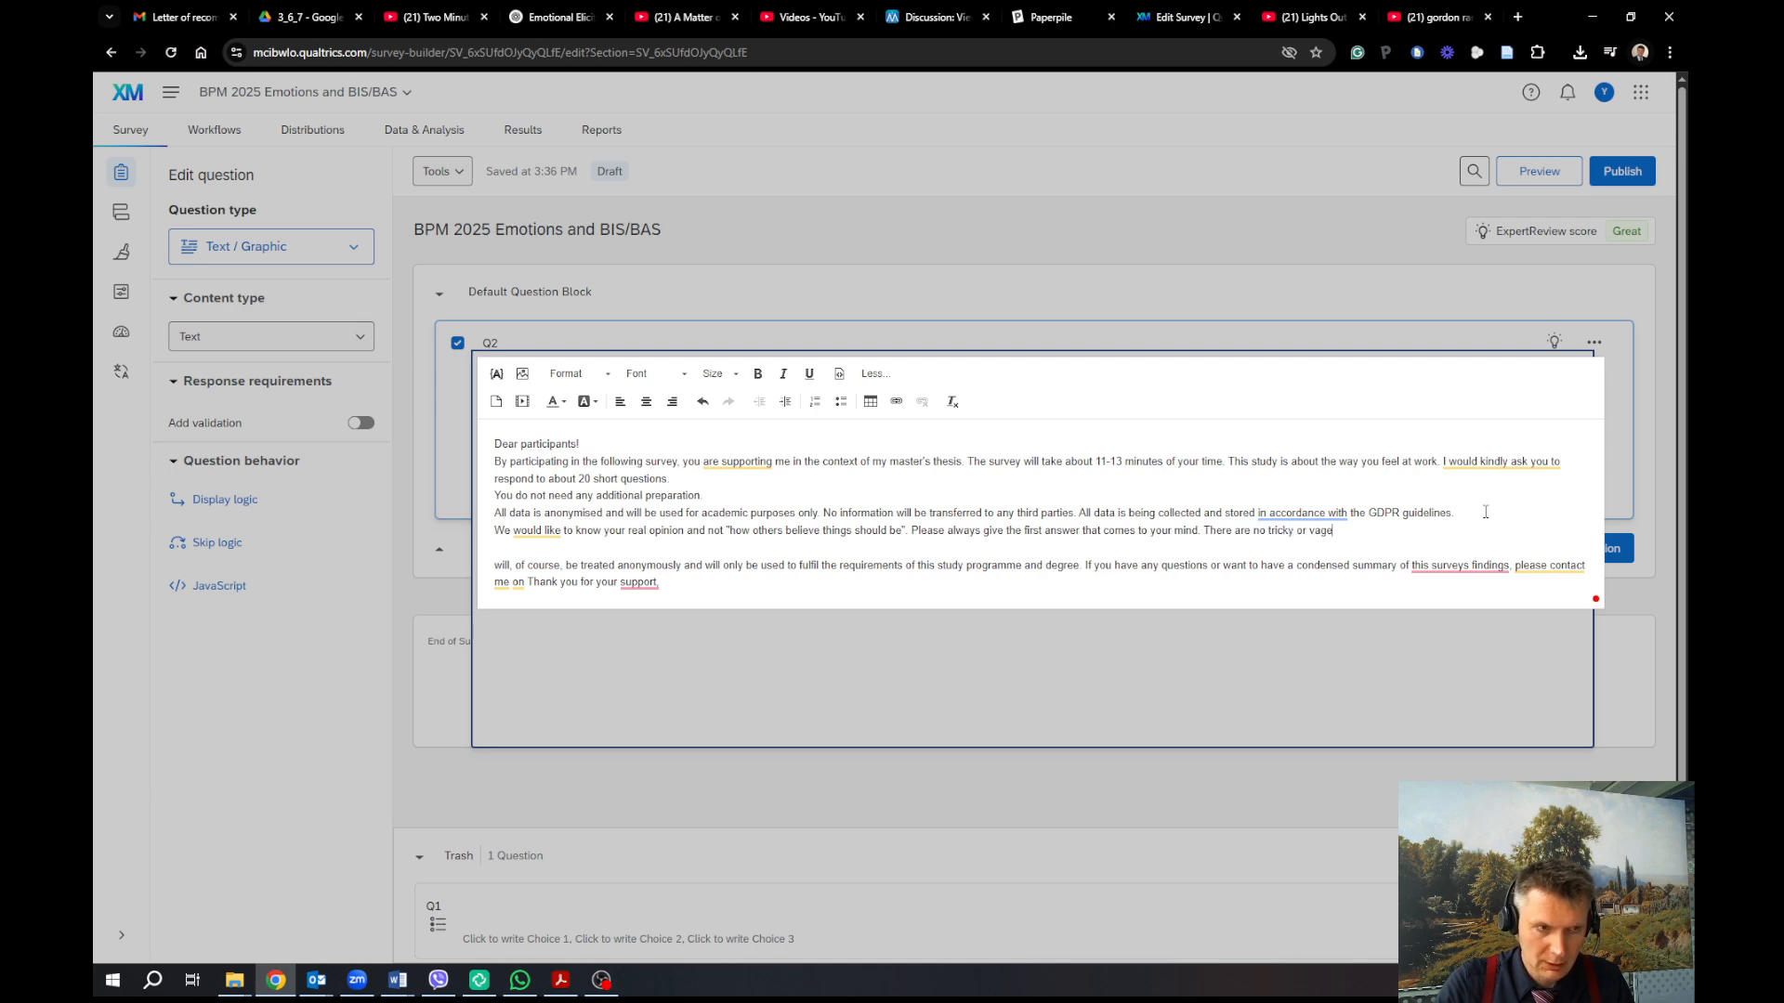
{"action": "key", "text": "BackSpace"}
{"action": "type", "text": "ue w"}
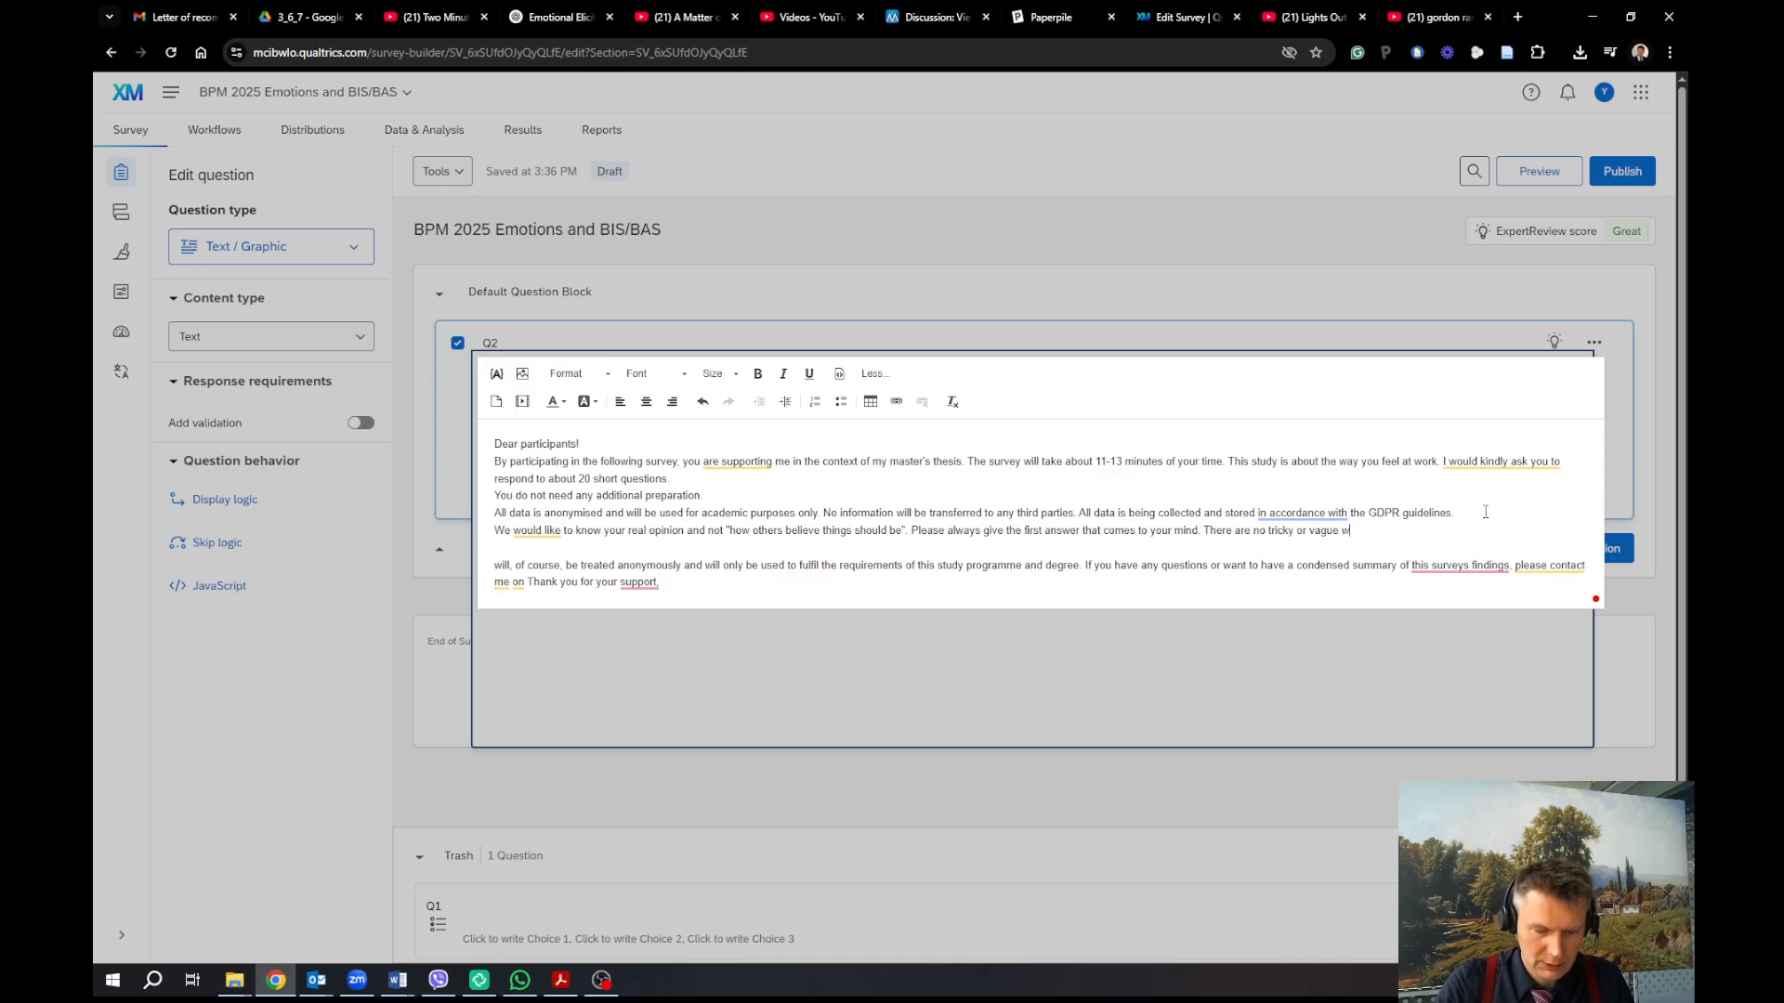
{"action": "key", "text": "BackSpace"}
{"action": "type", "text": "questions."}
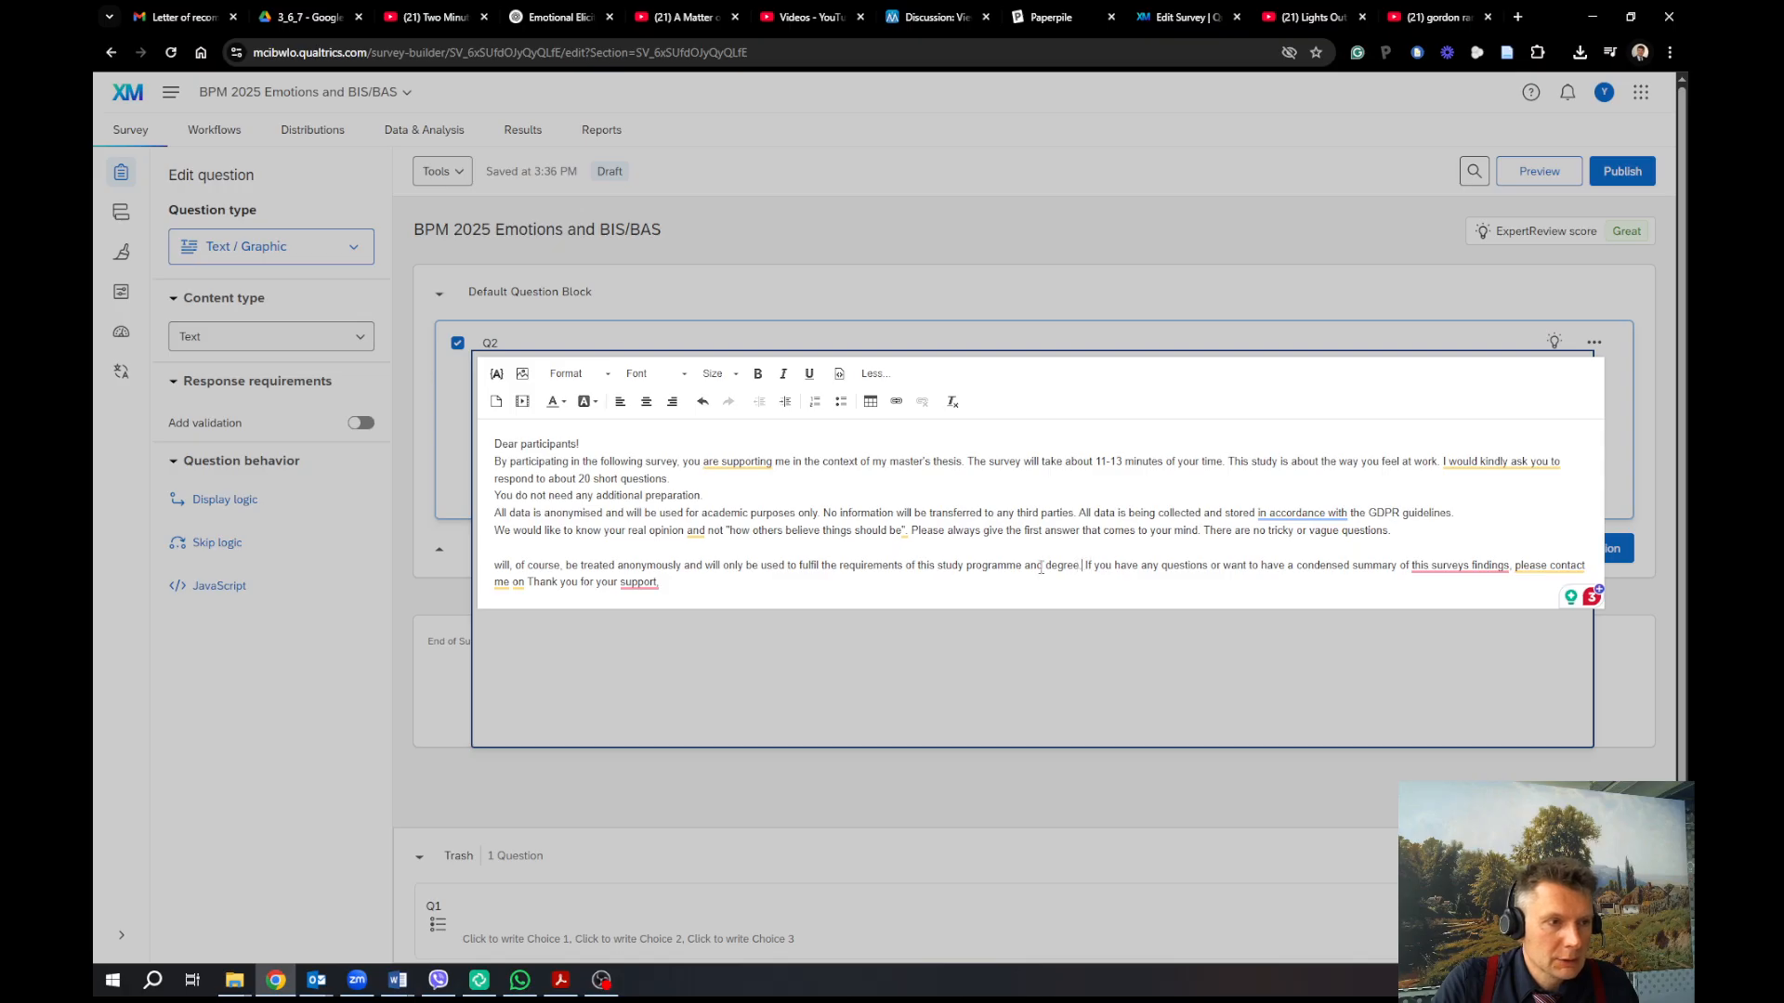
Delete the leftover anonymous-data sentence, leaving a blank line before the contact sentence
{"action": "left_click_drag", "start_coordinate": [1084, 565], "coordinate": [495, 550]}
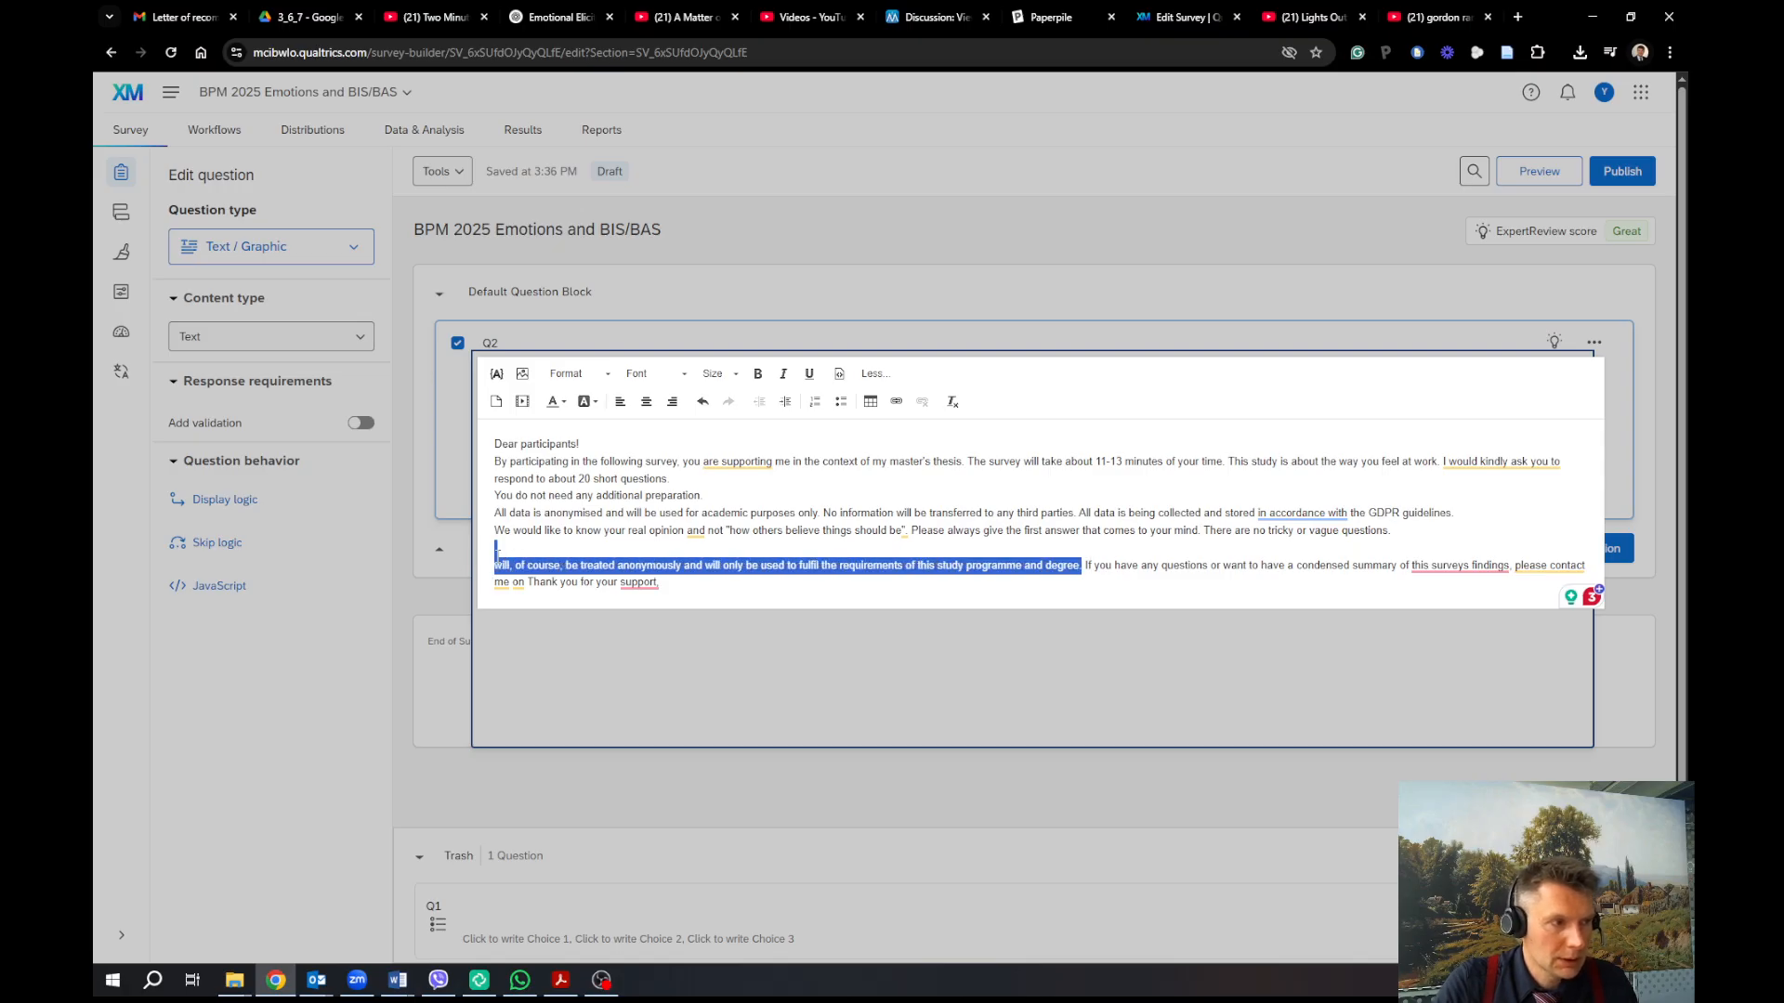
{"action": "key", "text": "BackSpace"}
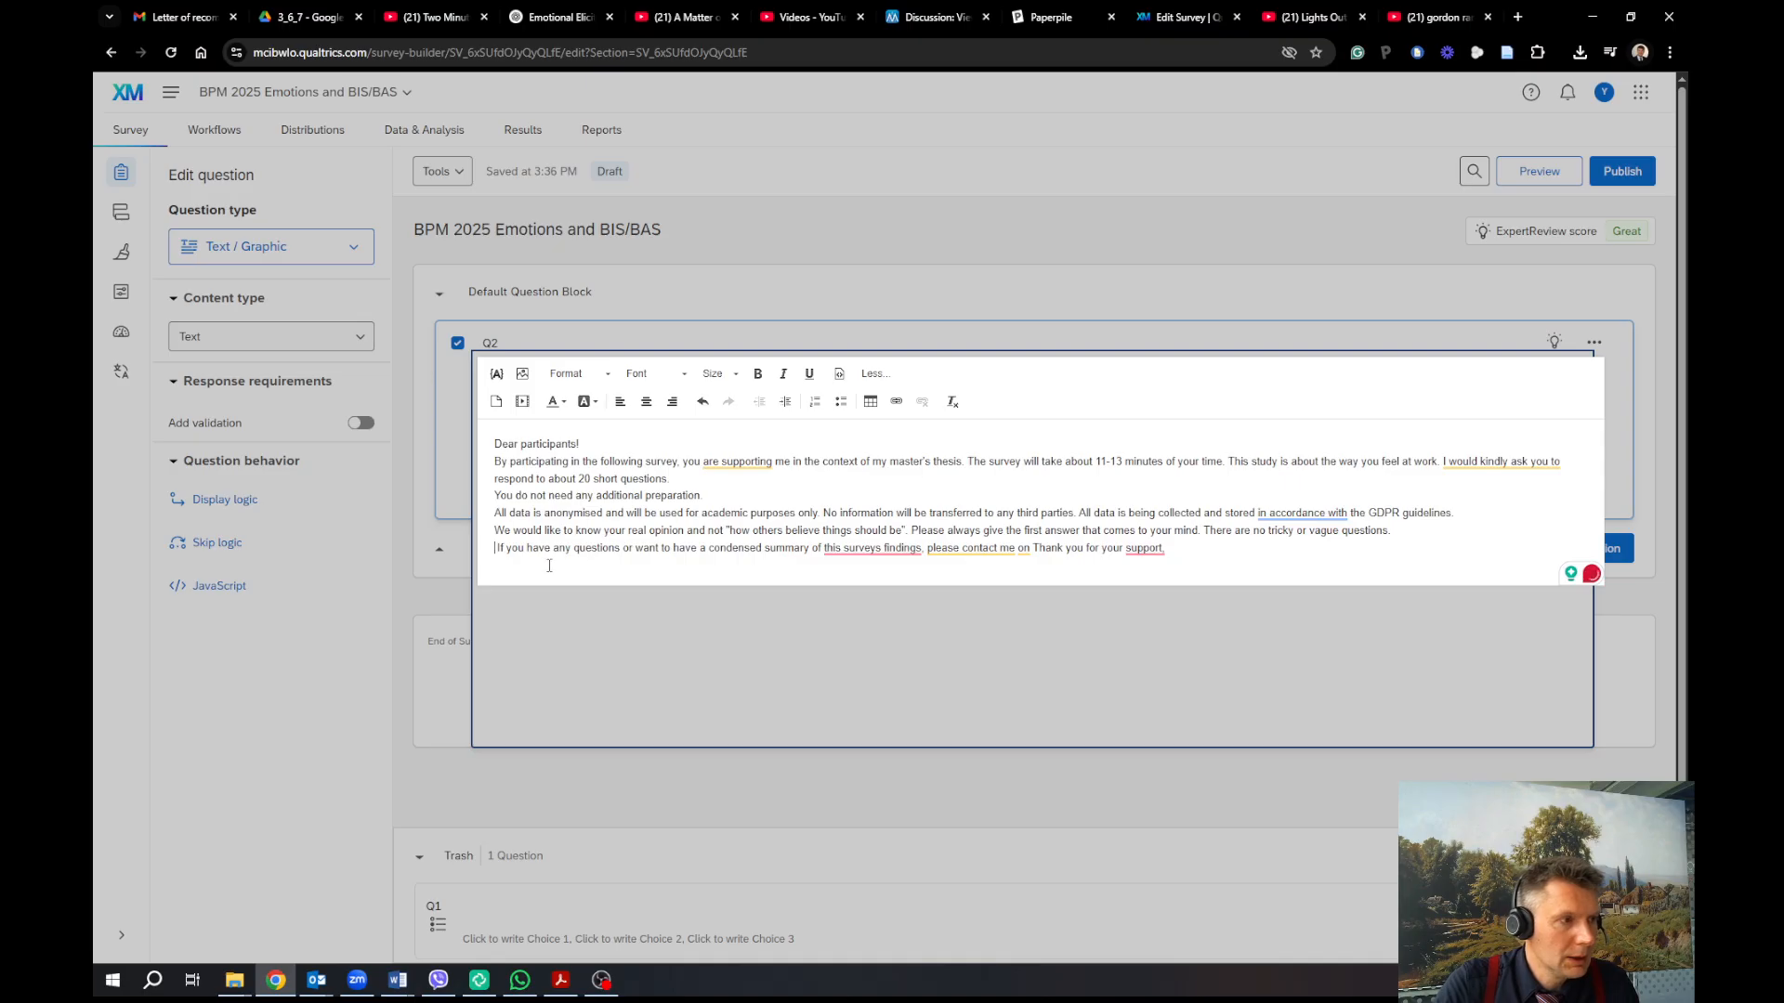
{"action": "key", "text": "Return"}
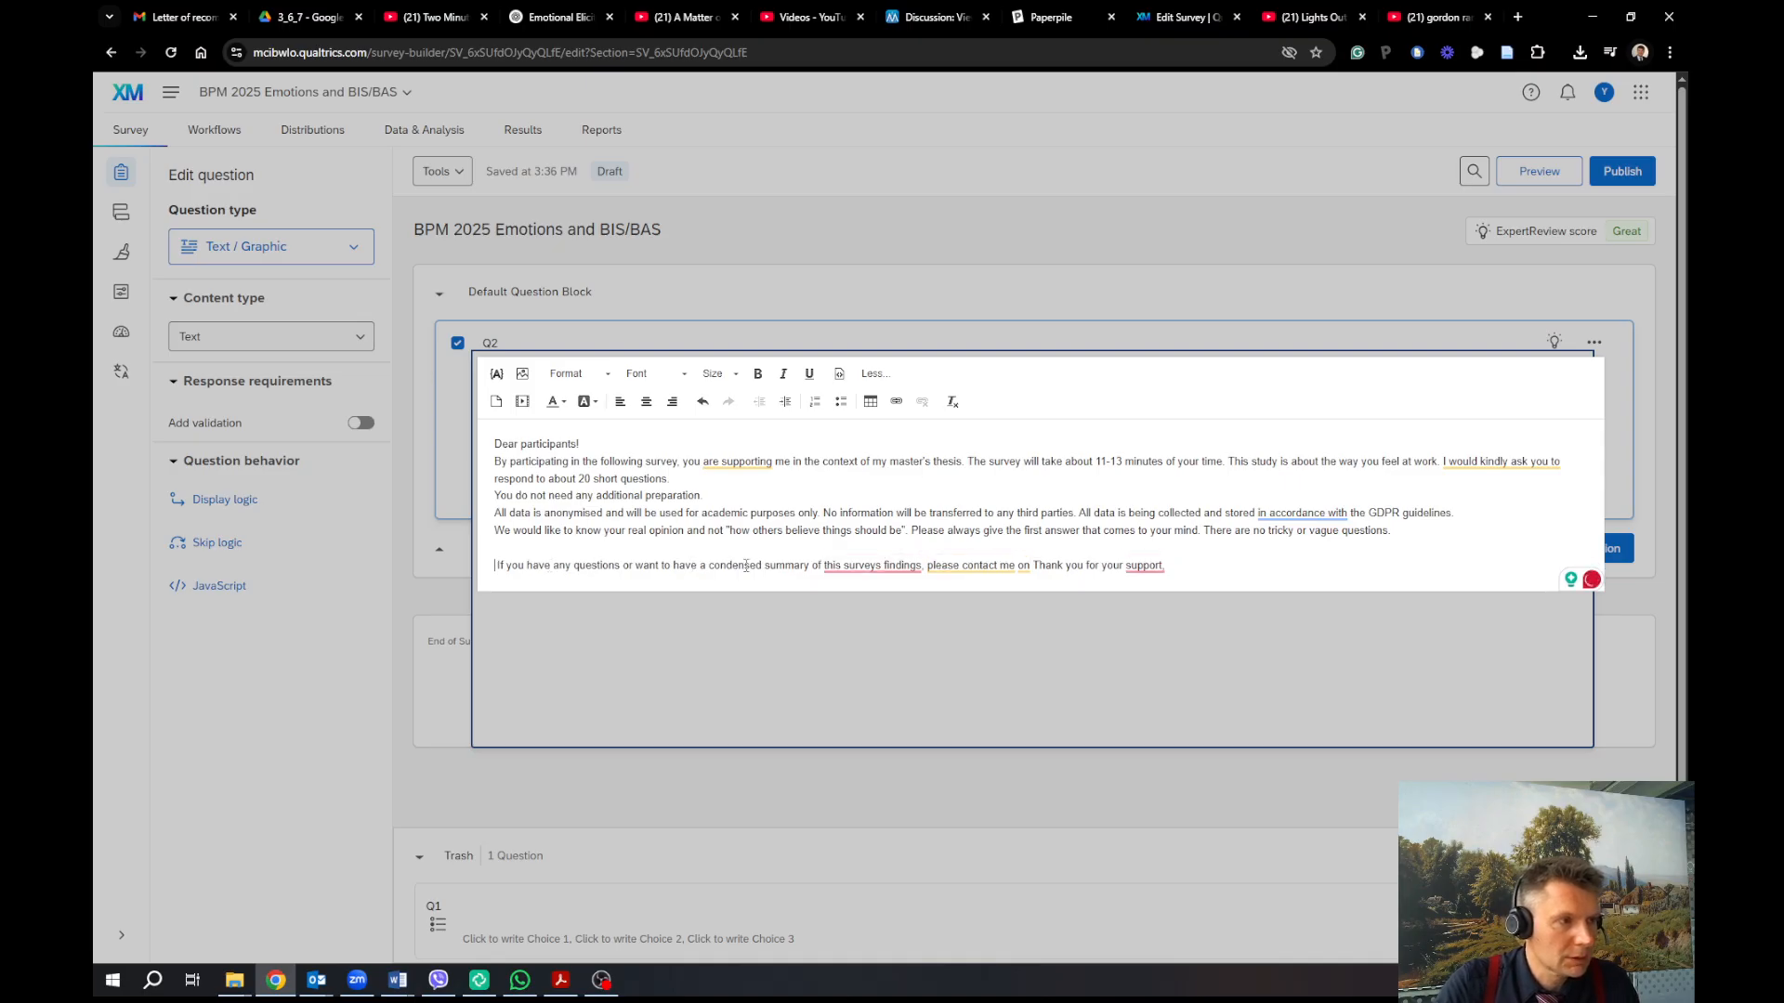
Add the contact e-mail after 'please contact me on:' and end the thank-you line with '!'
{"action": "mouse_move", "coordinate": [888, 567]}
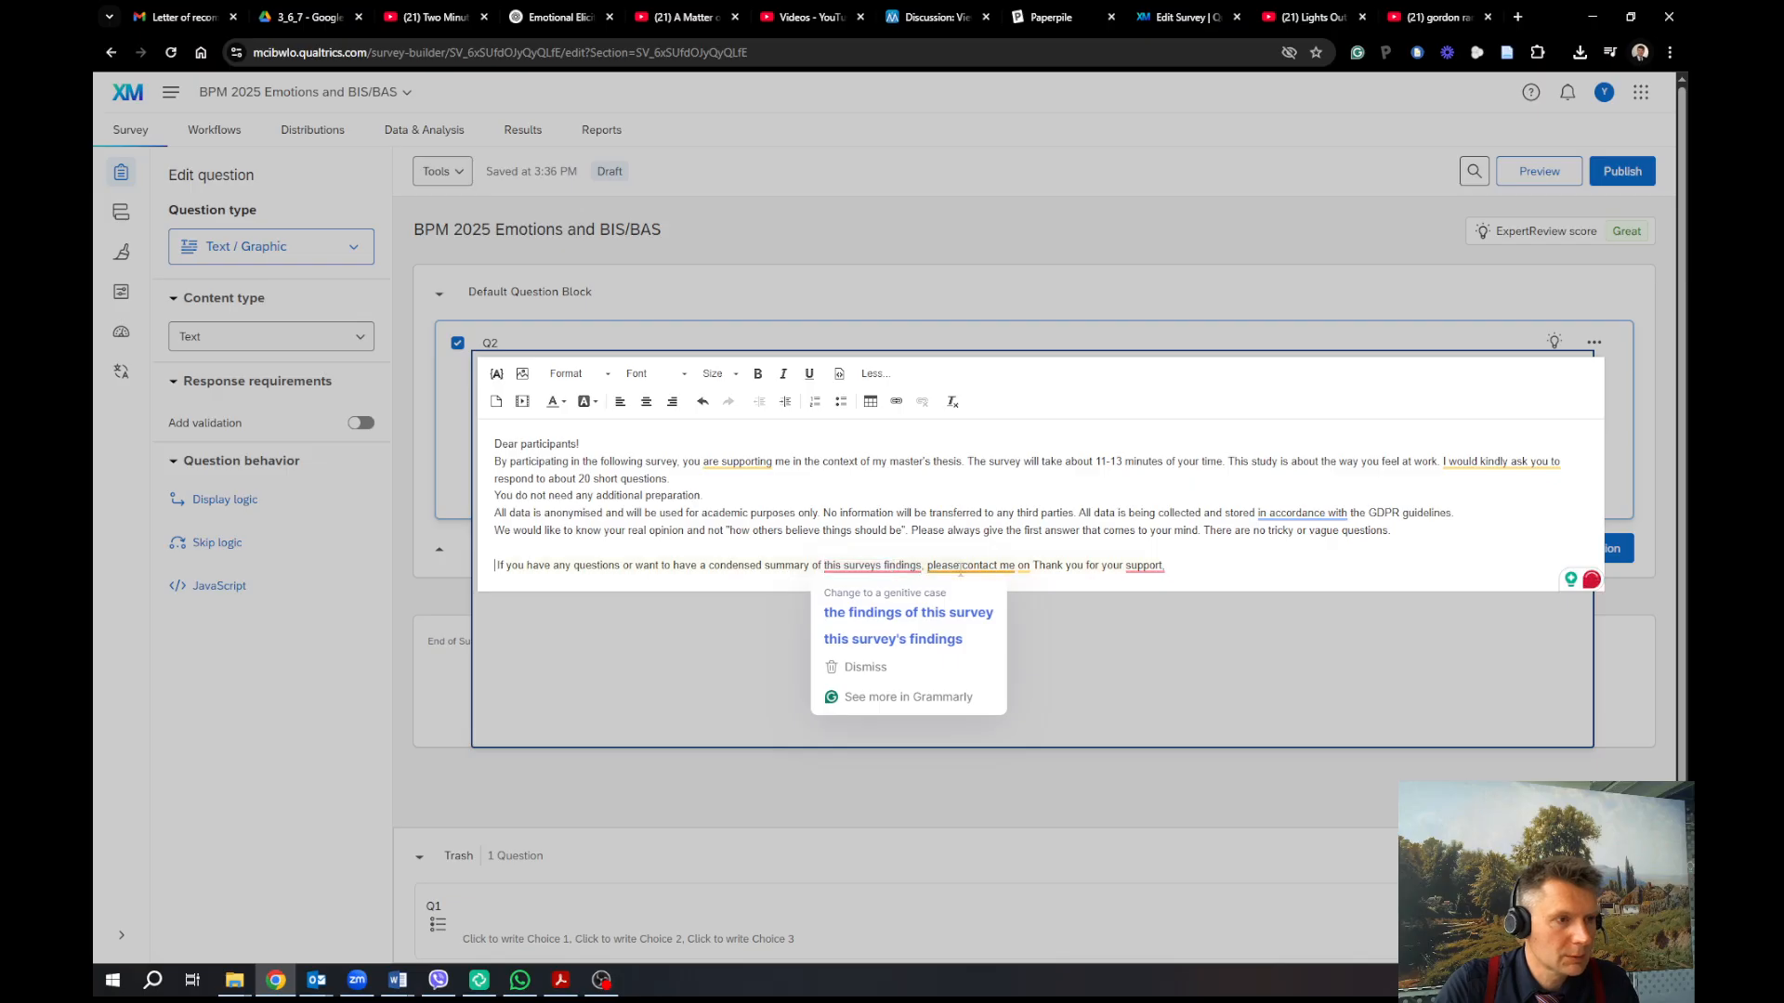
{"action": "mouse_move", "coordinate": [1036, 565]}
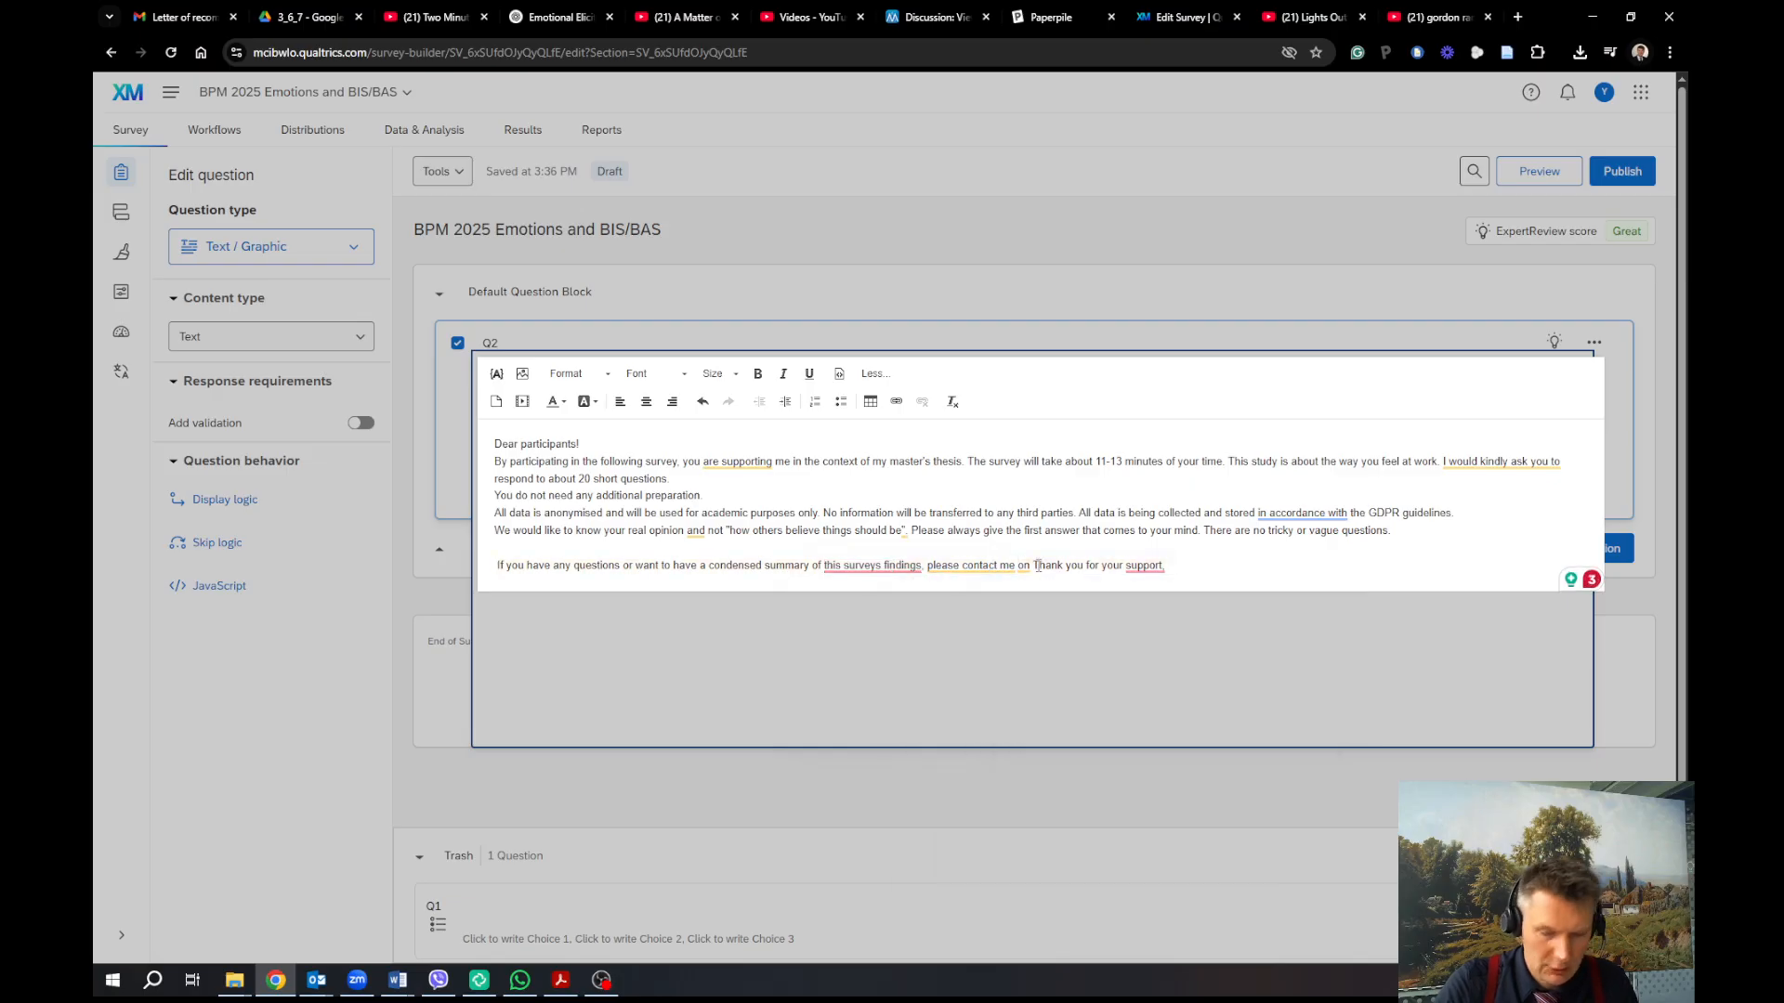
{"action": "type", "text": ":"}
{"action": "key", "text": "Return"}
{"action": "key", "text": "Return"}
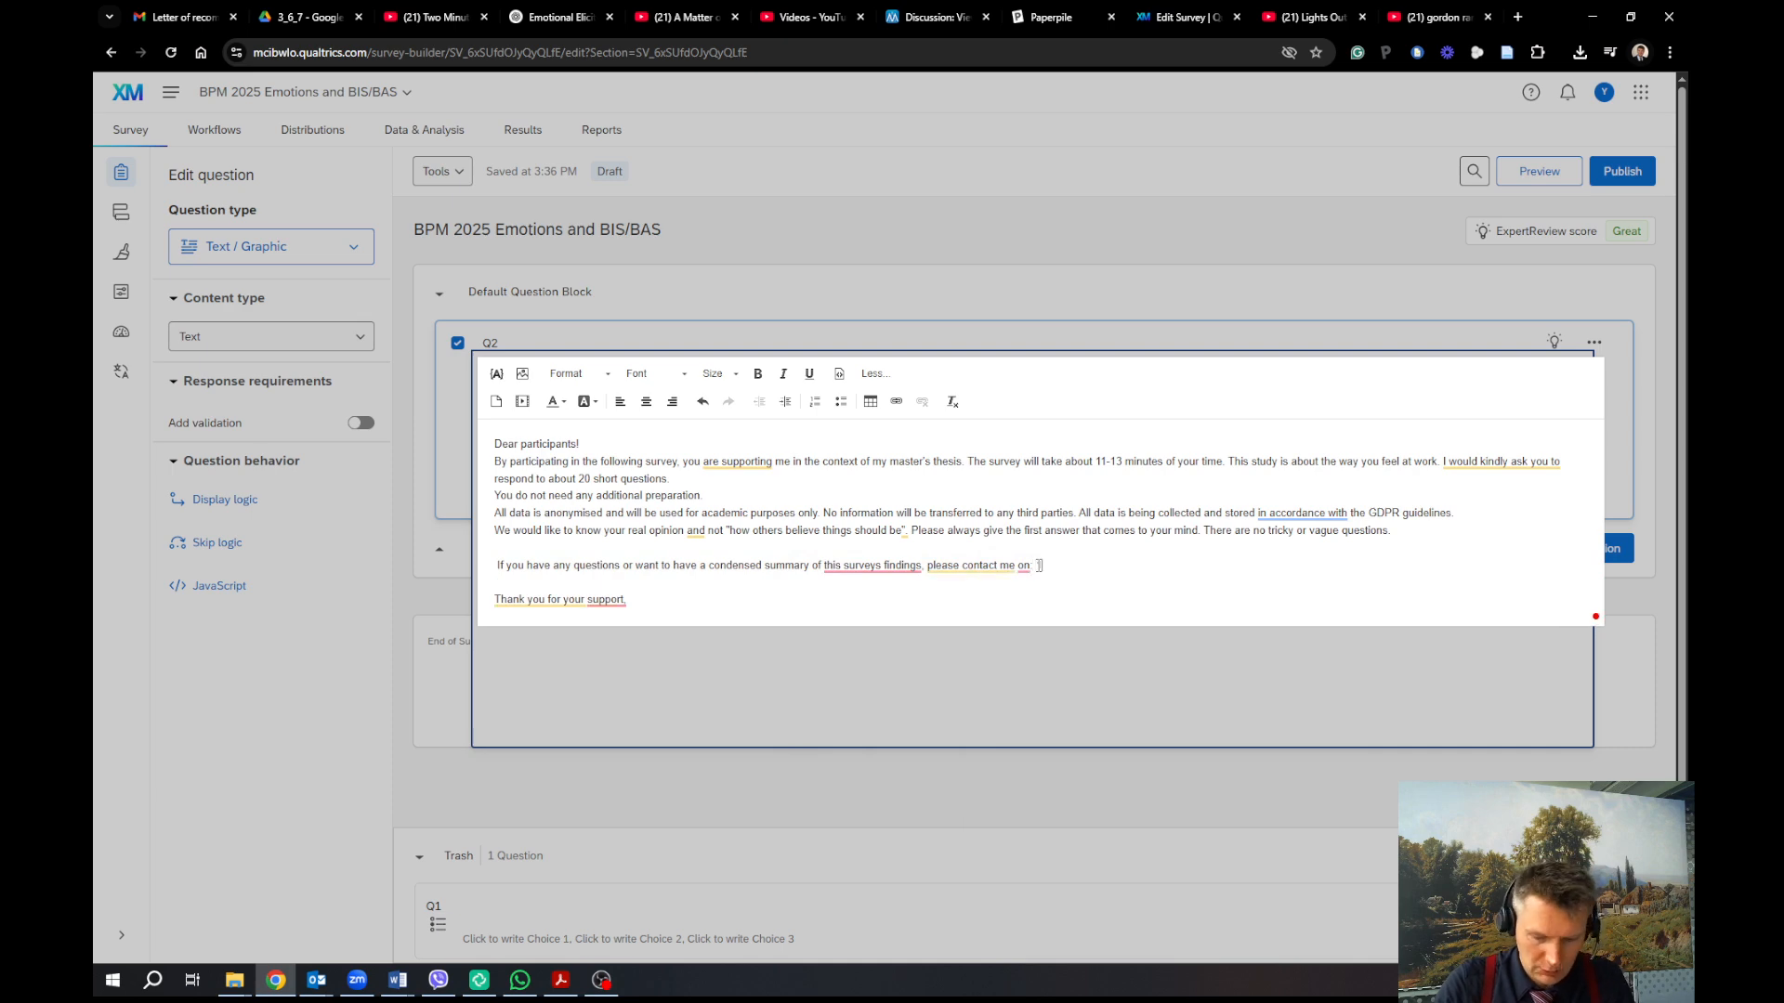
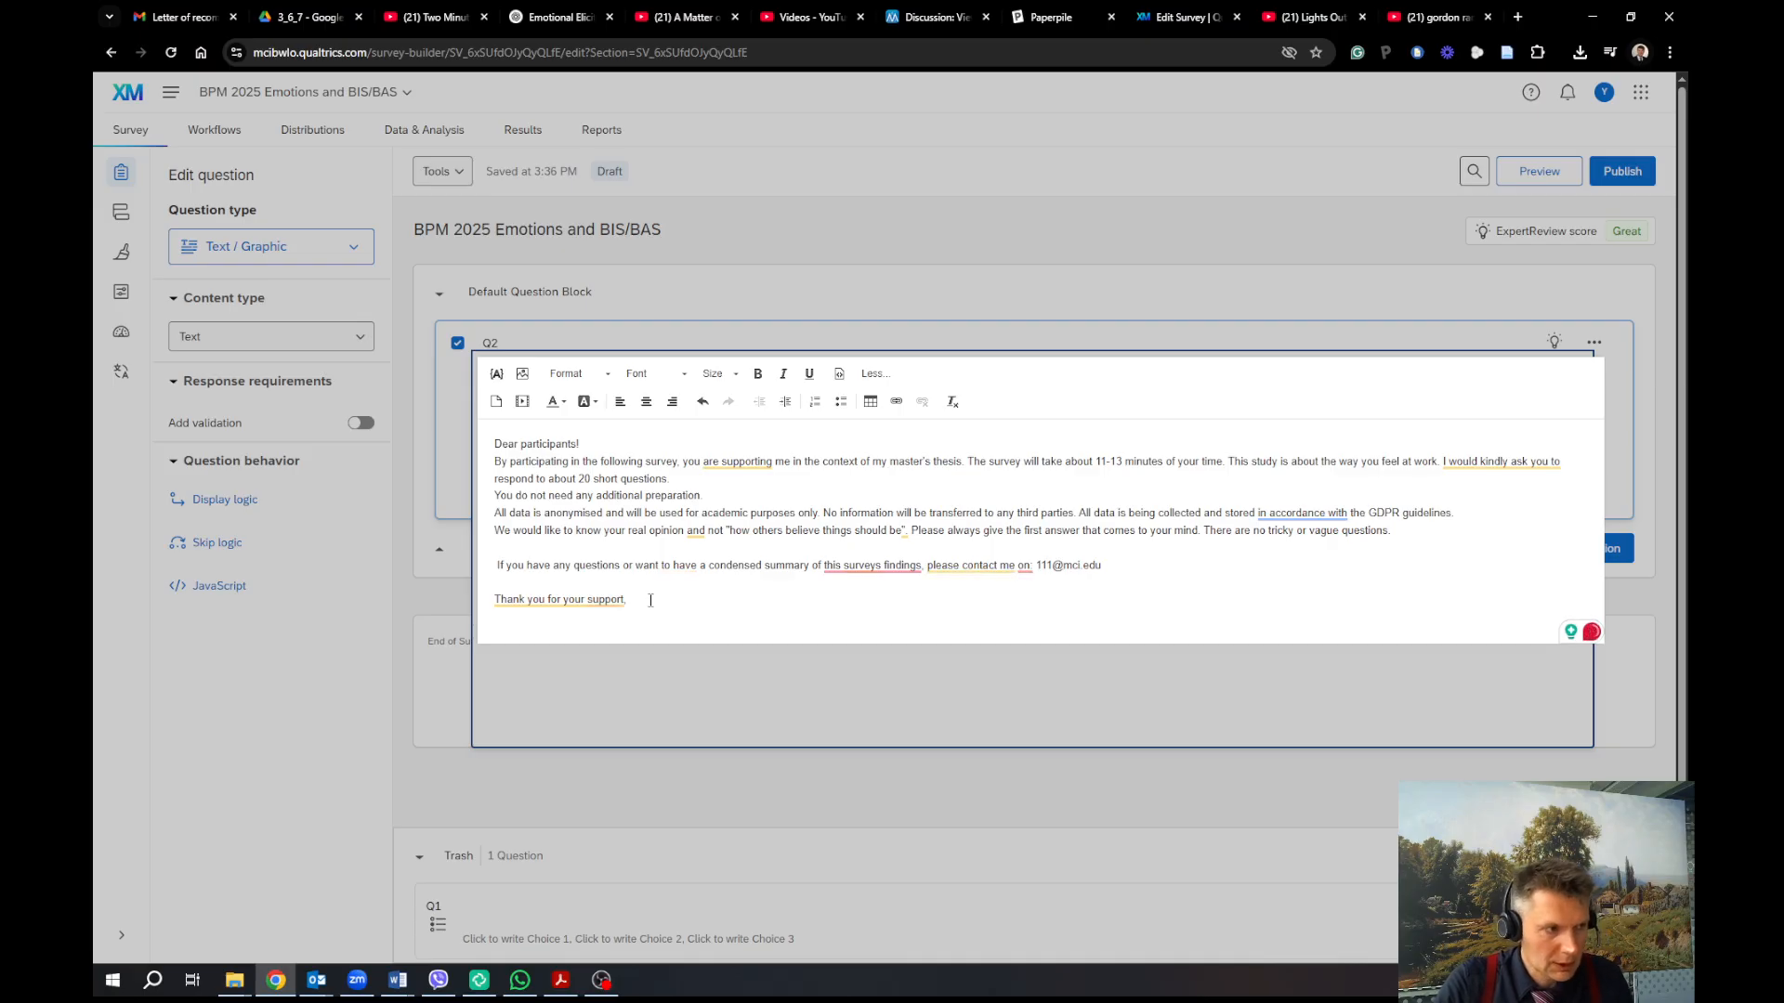
{"action": "type", "text": "!"}
Close the intro with 'Sincerely' and the researcher's name on the next line
{"action": "key", "text": "Return"}
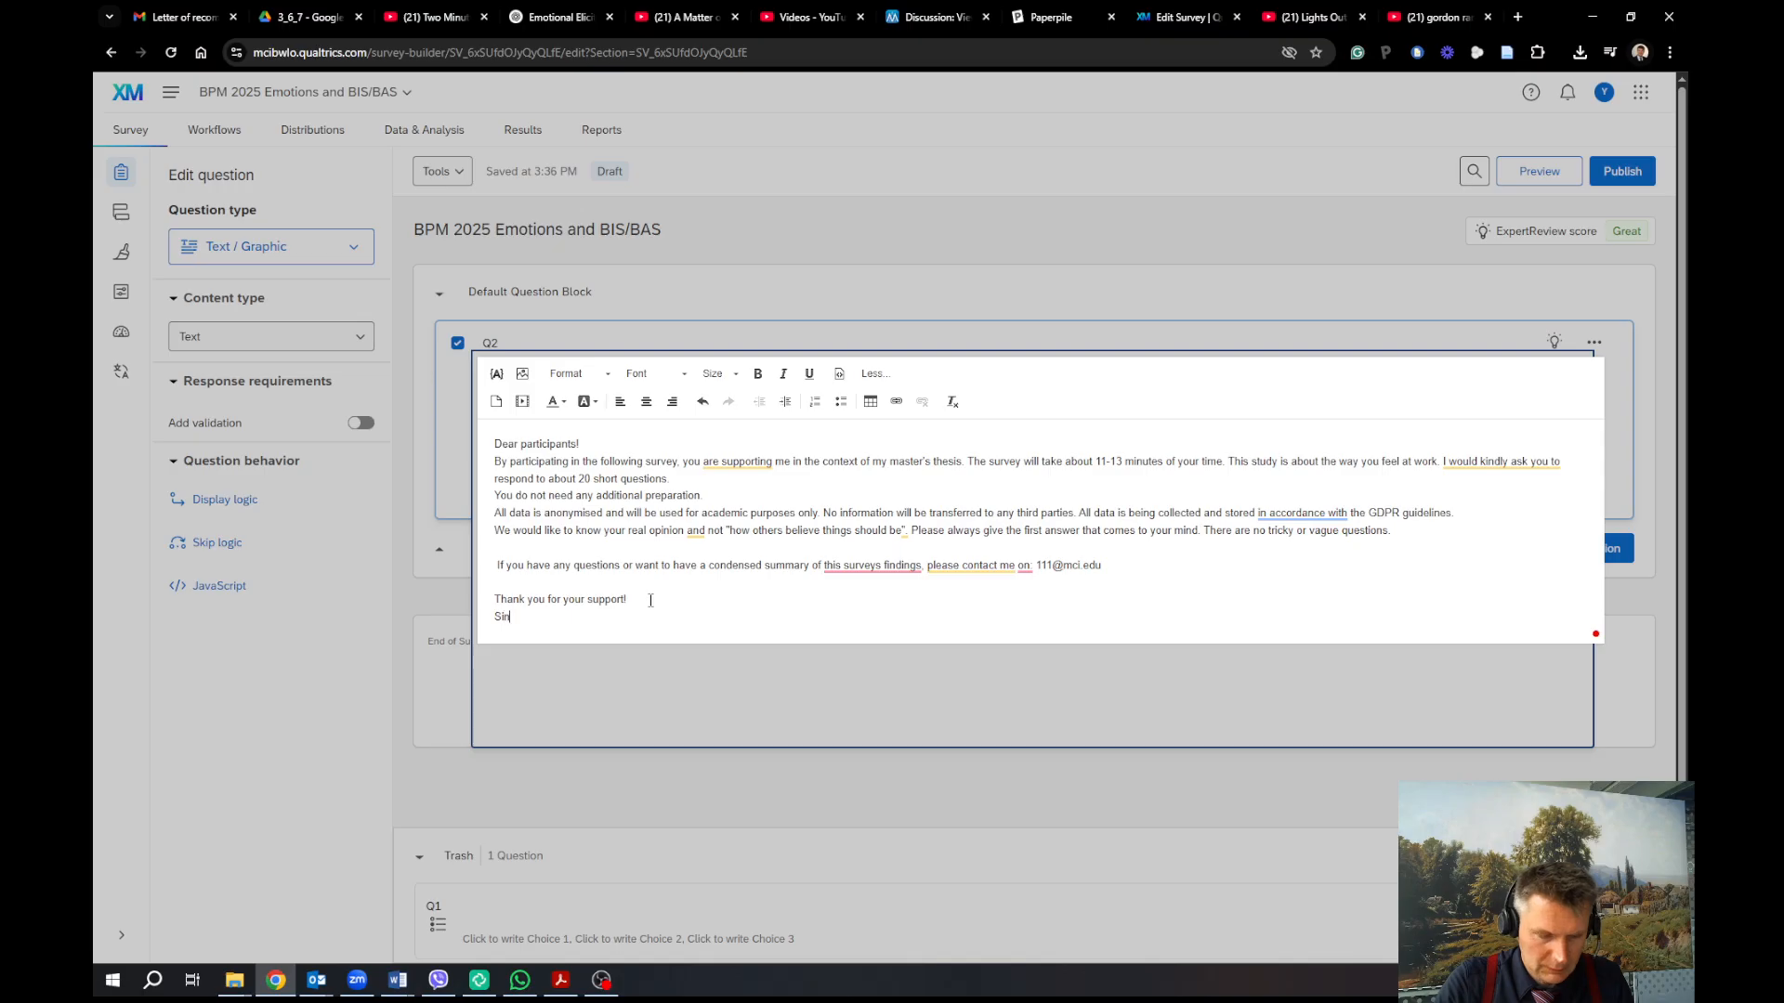
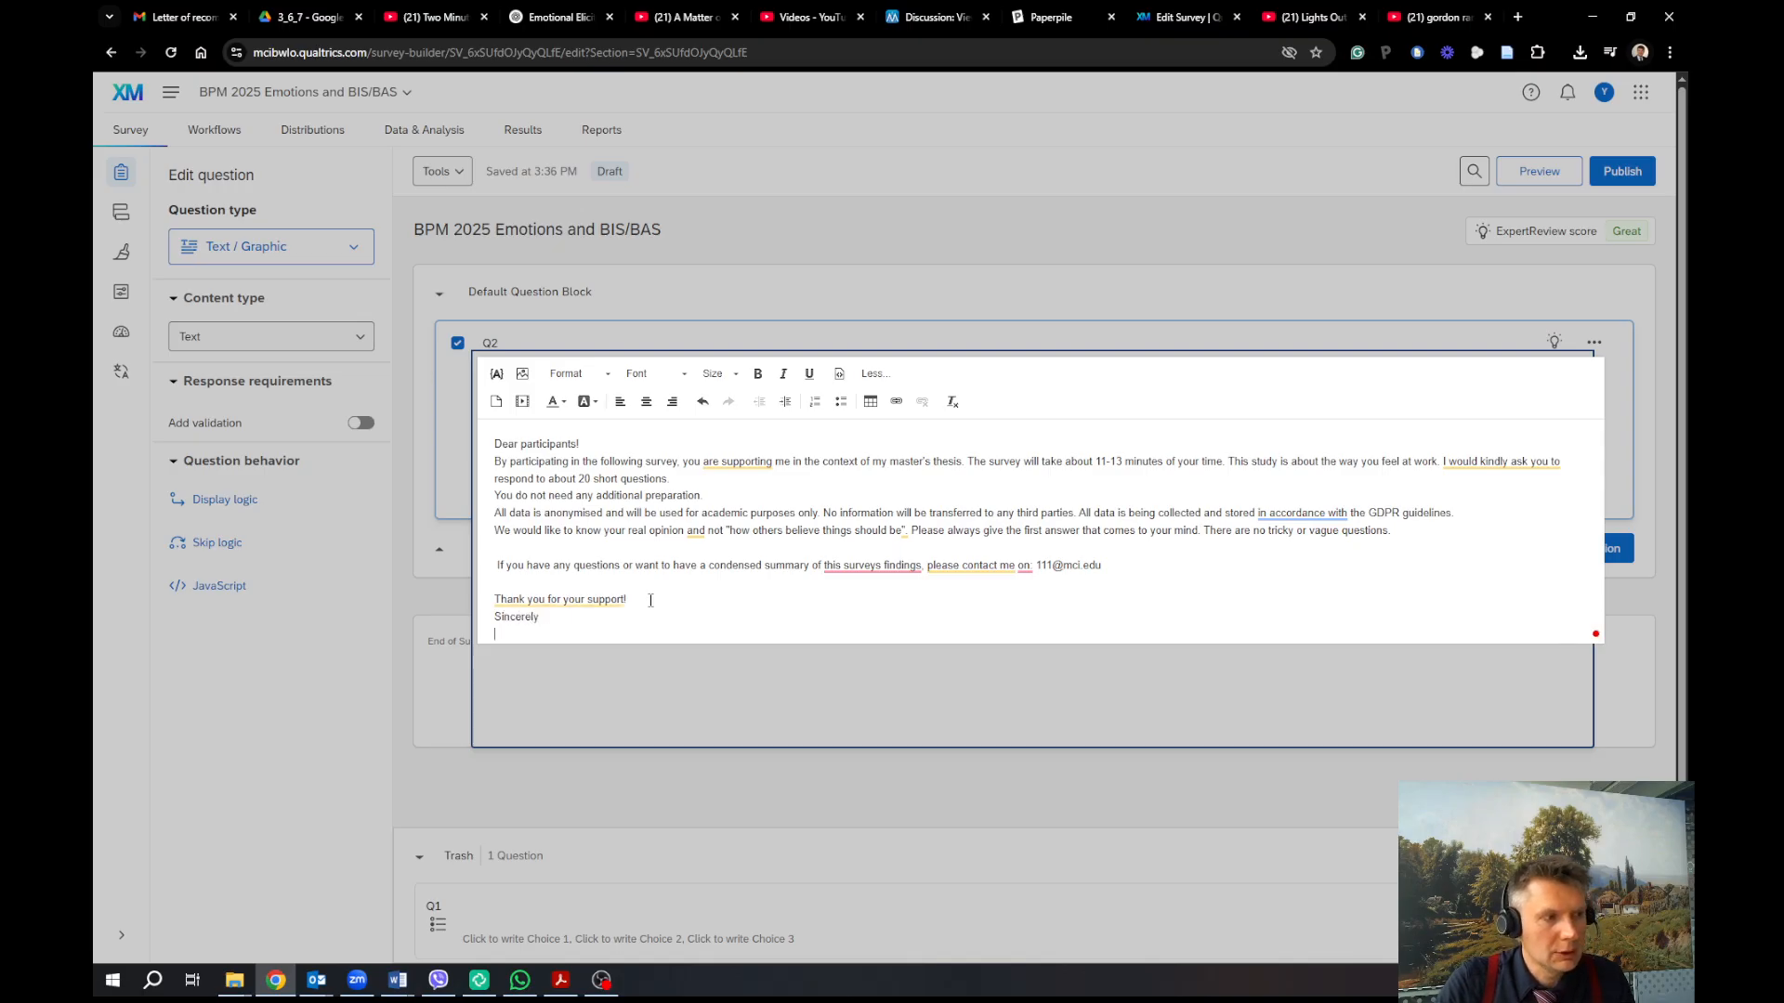
{"action": "key", "text": "Return"}
{"action": "key", "text": "Return"}
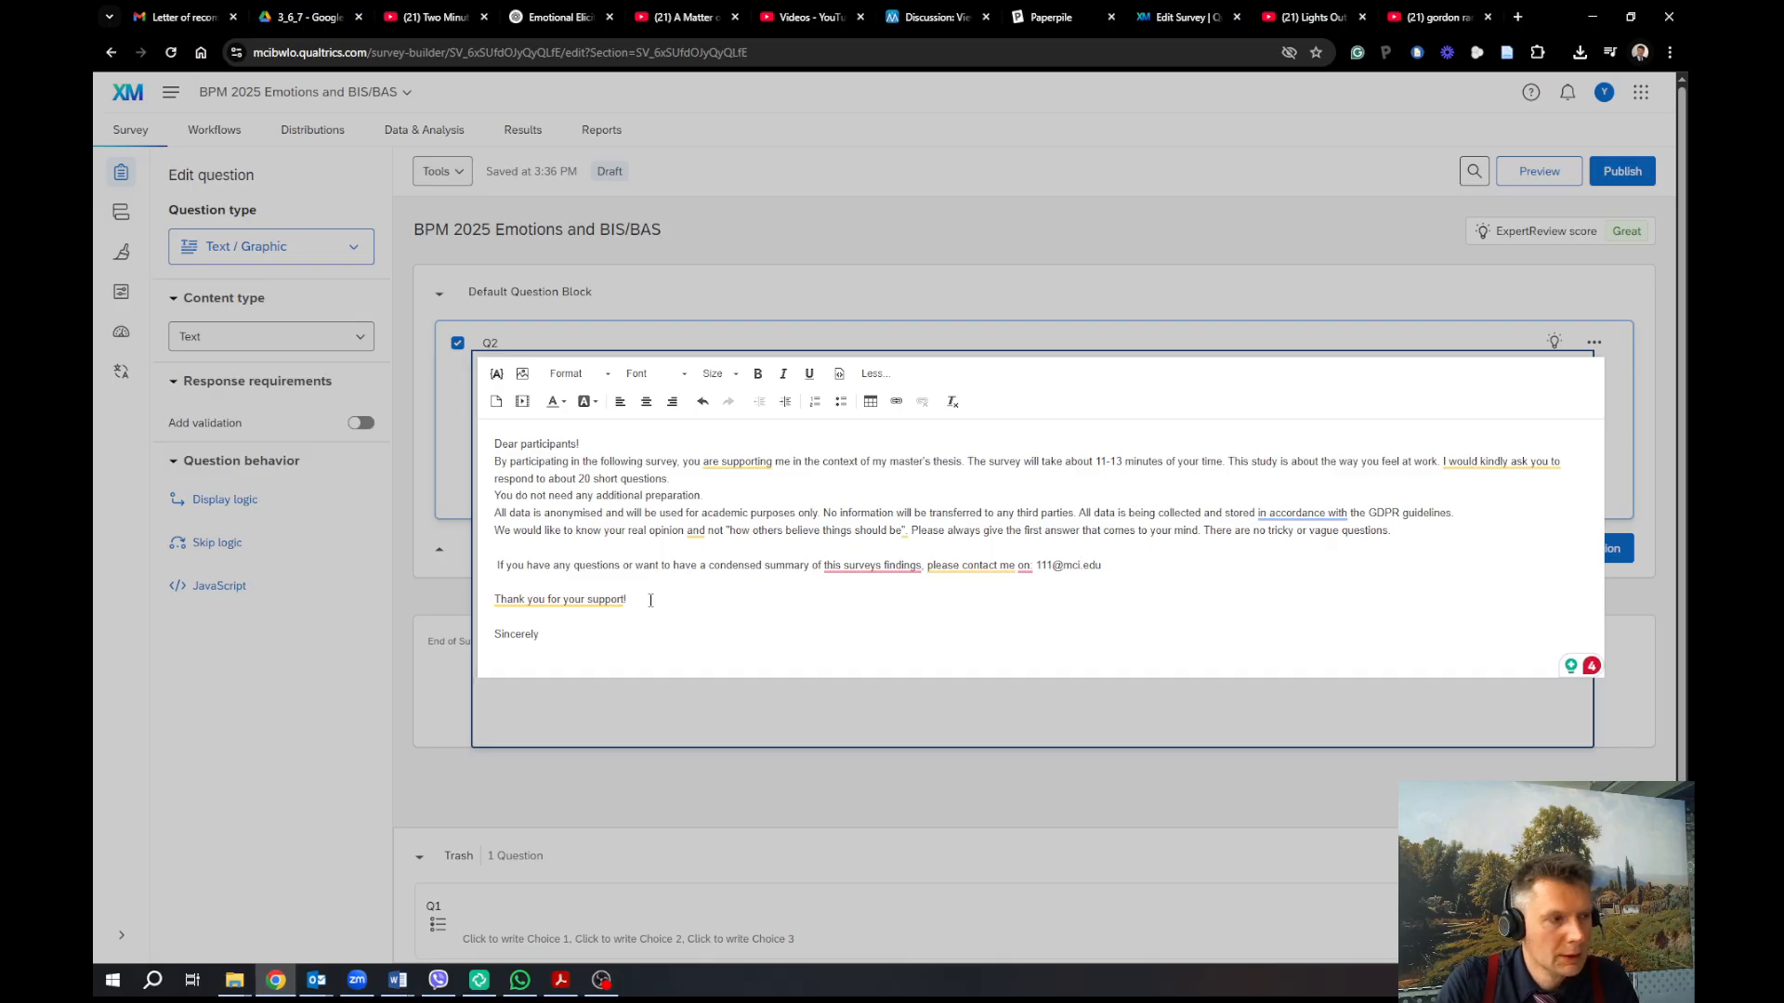
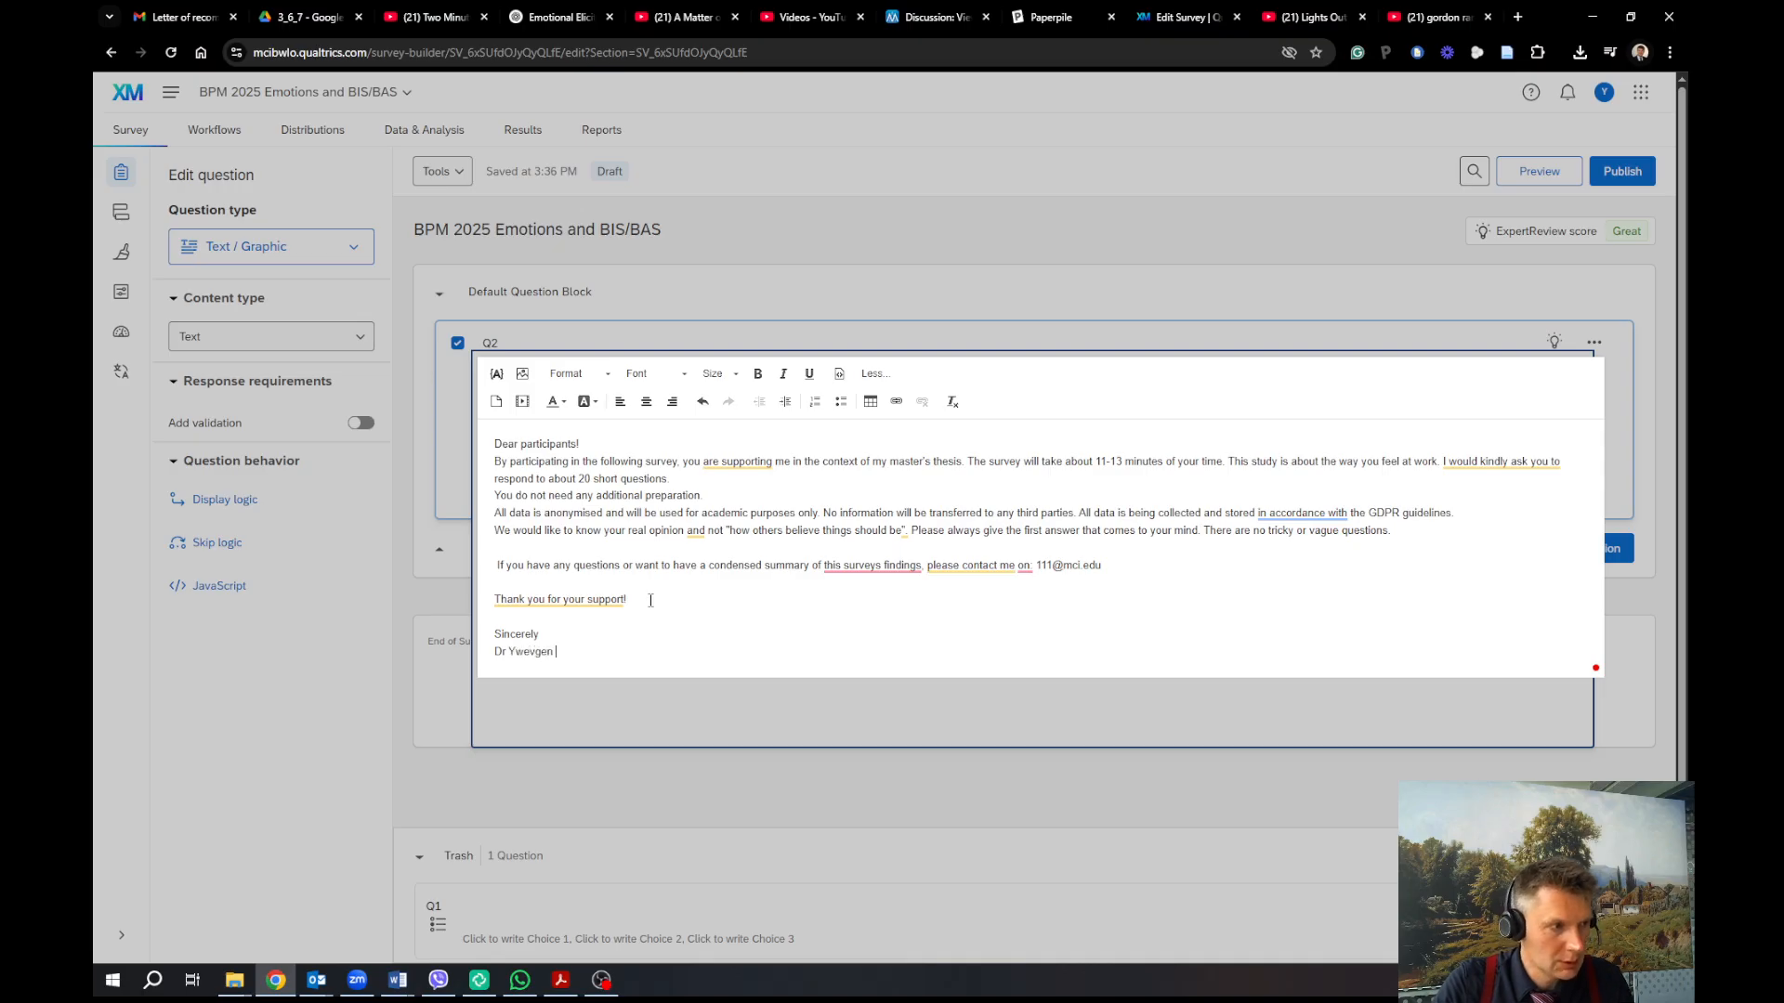
{"action": "key", "text": "ctrl+BackSpace"}
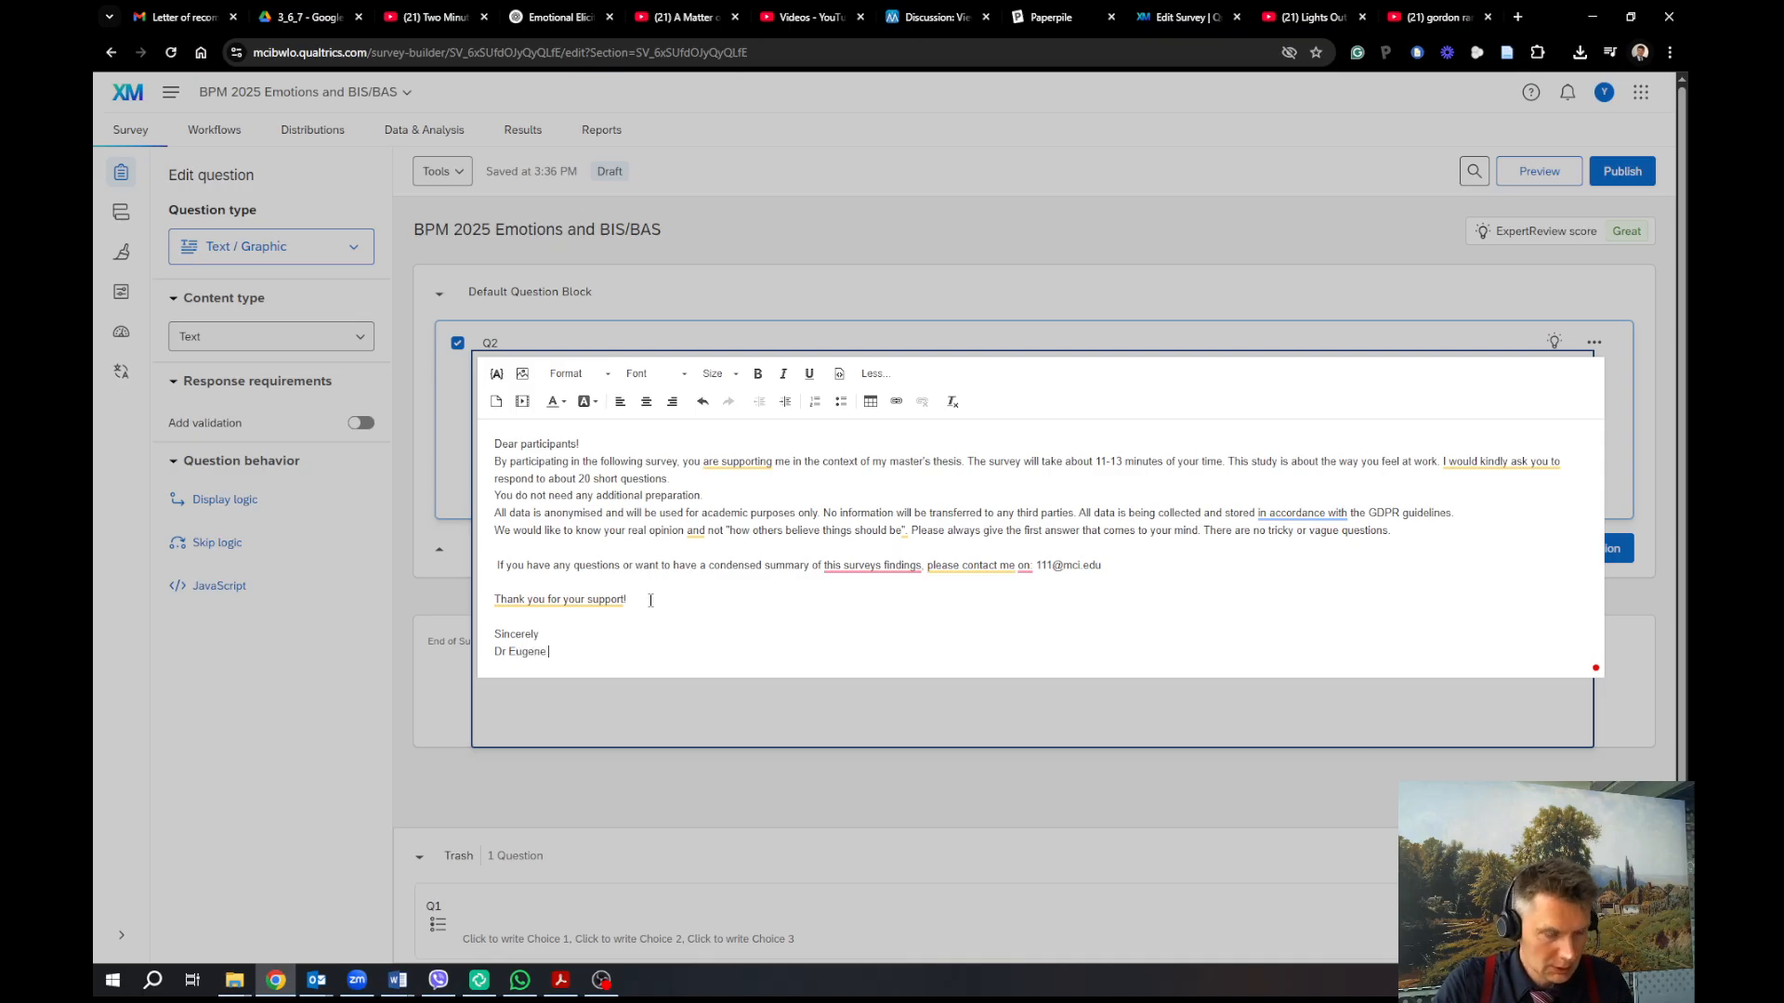
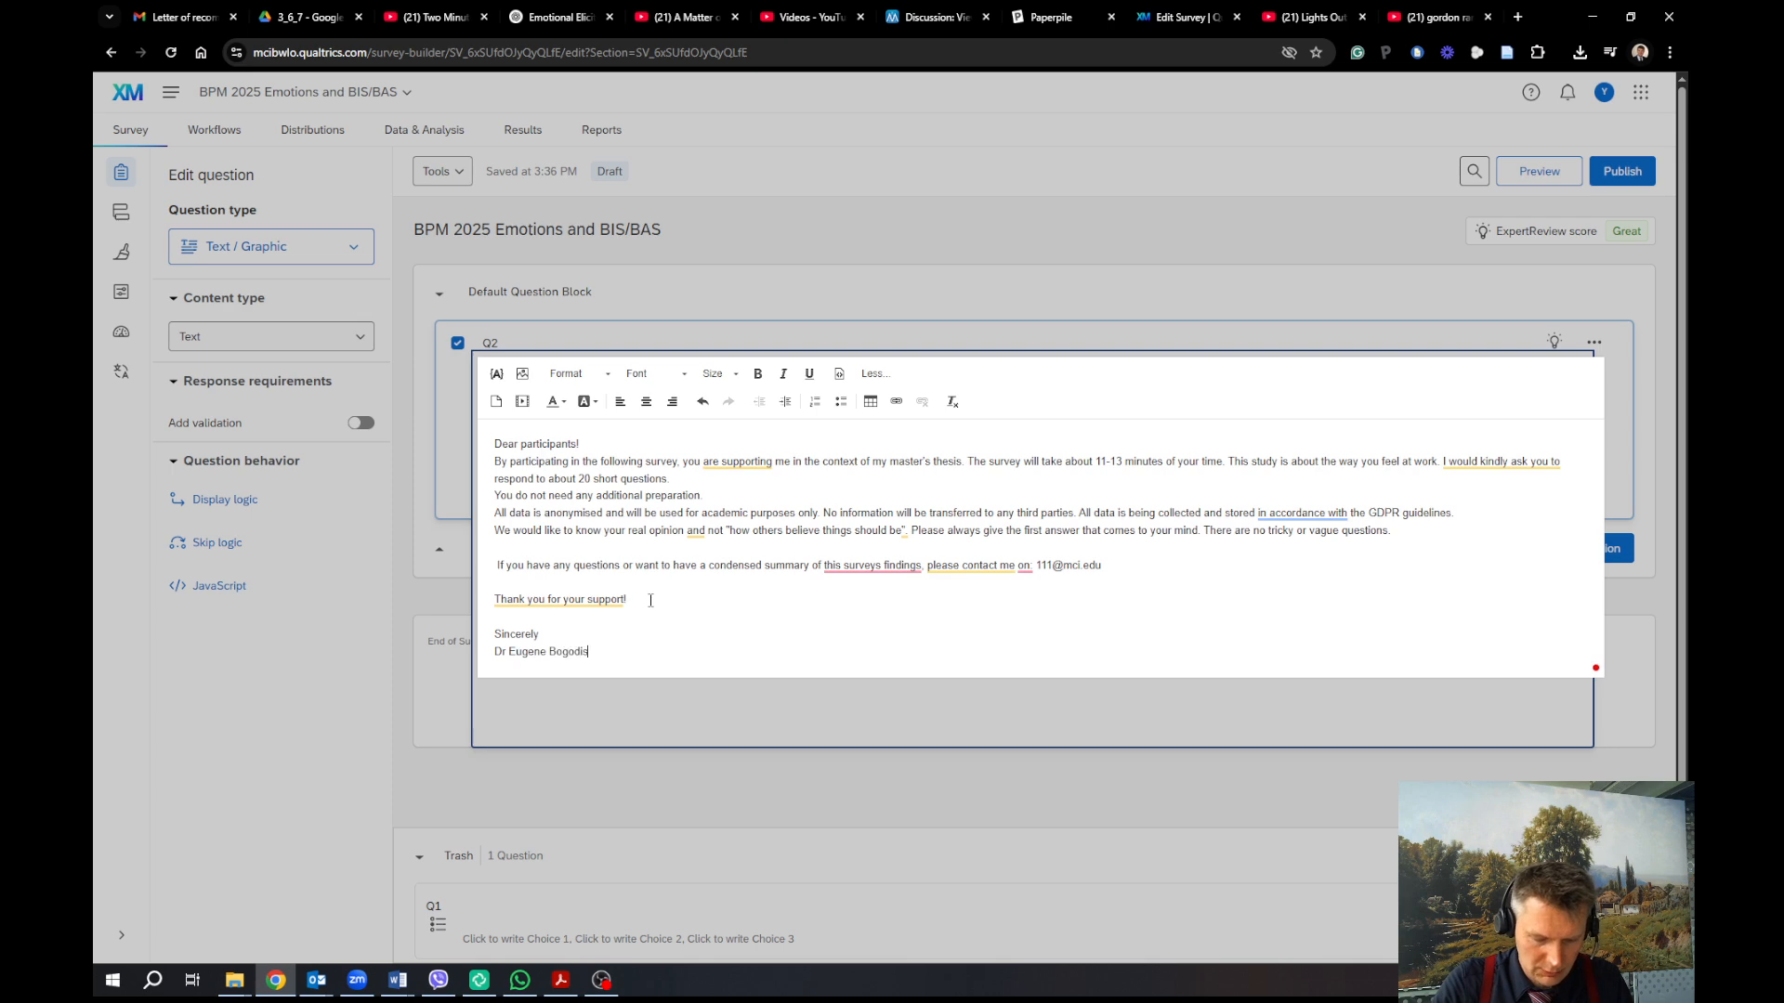
{"action": "left_click", "coordinate": [605, 438]}
Add a gap after the greeting, accept 'the findings of this survey', save, and add Block 1
{"action": "key", "text": "Return"}
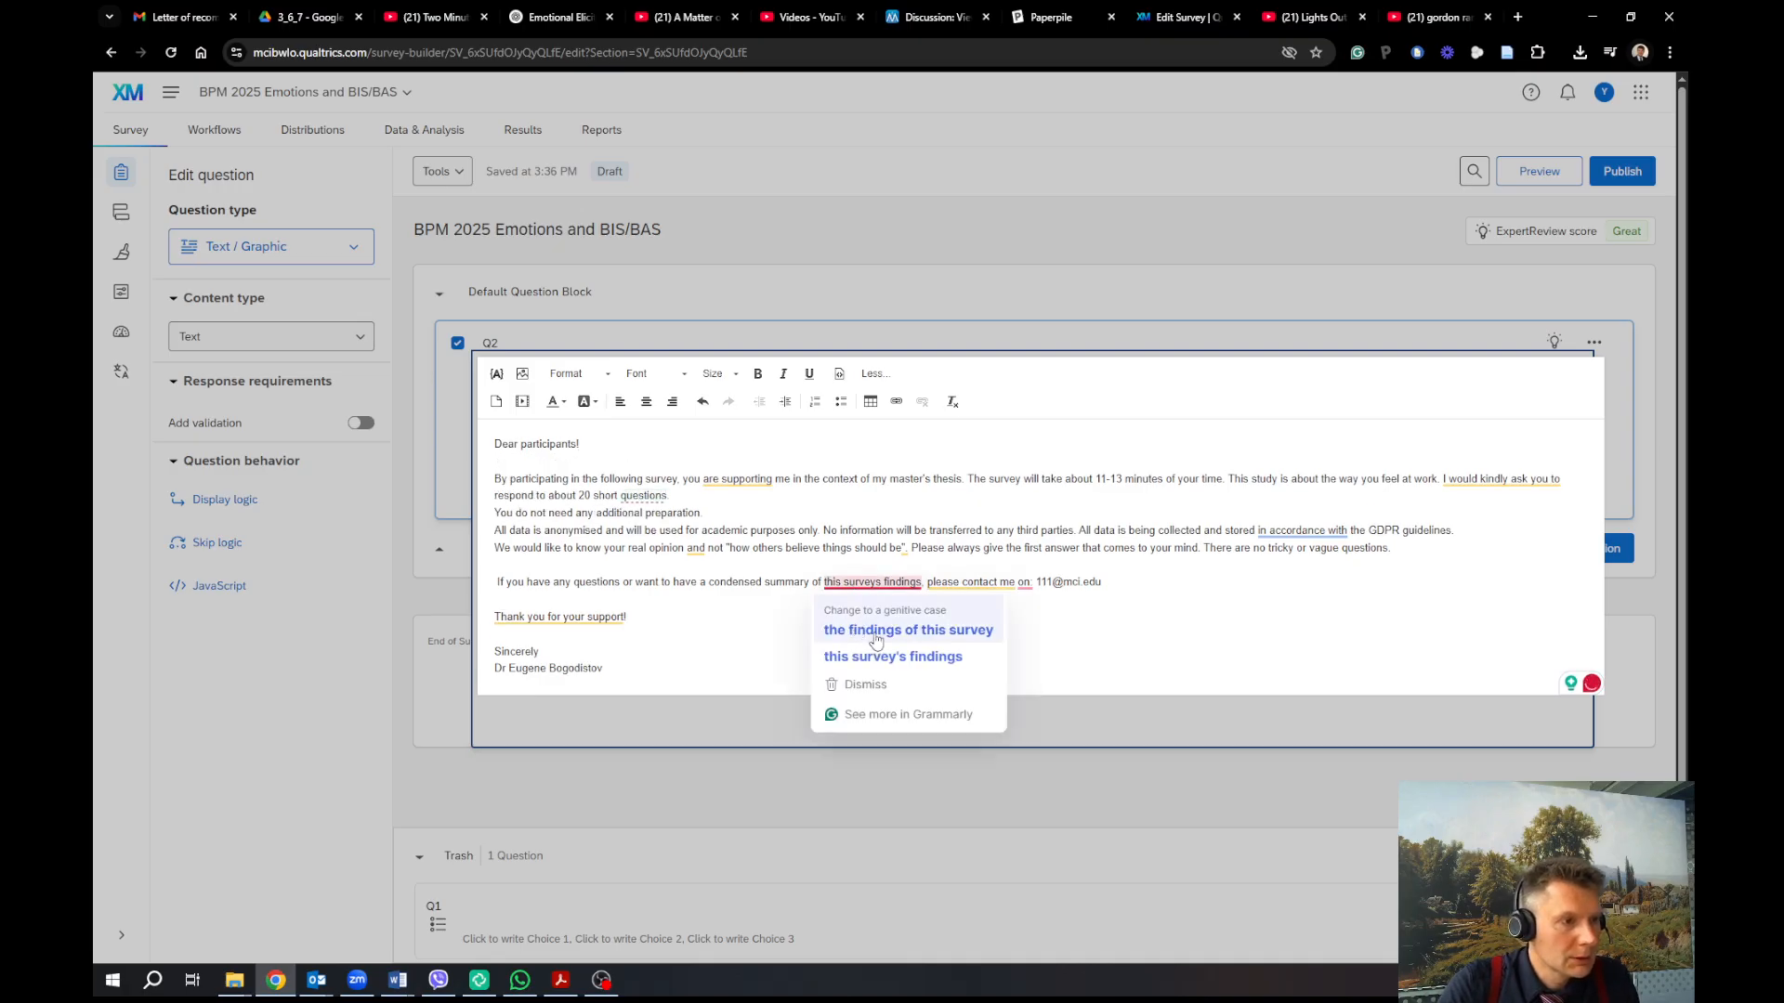
{"action": "left_click", "coordinate": [875, 631]}
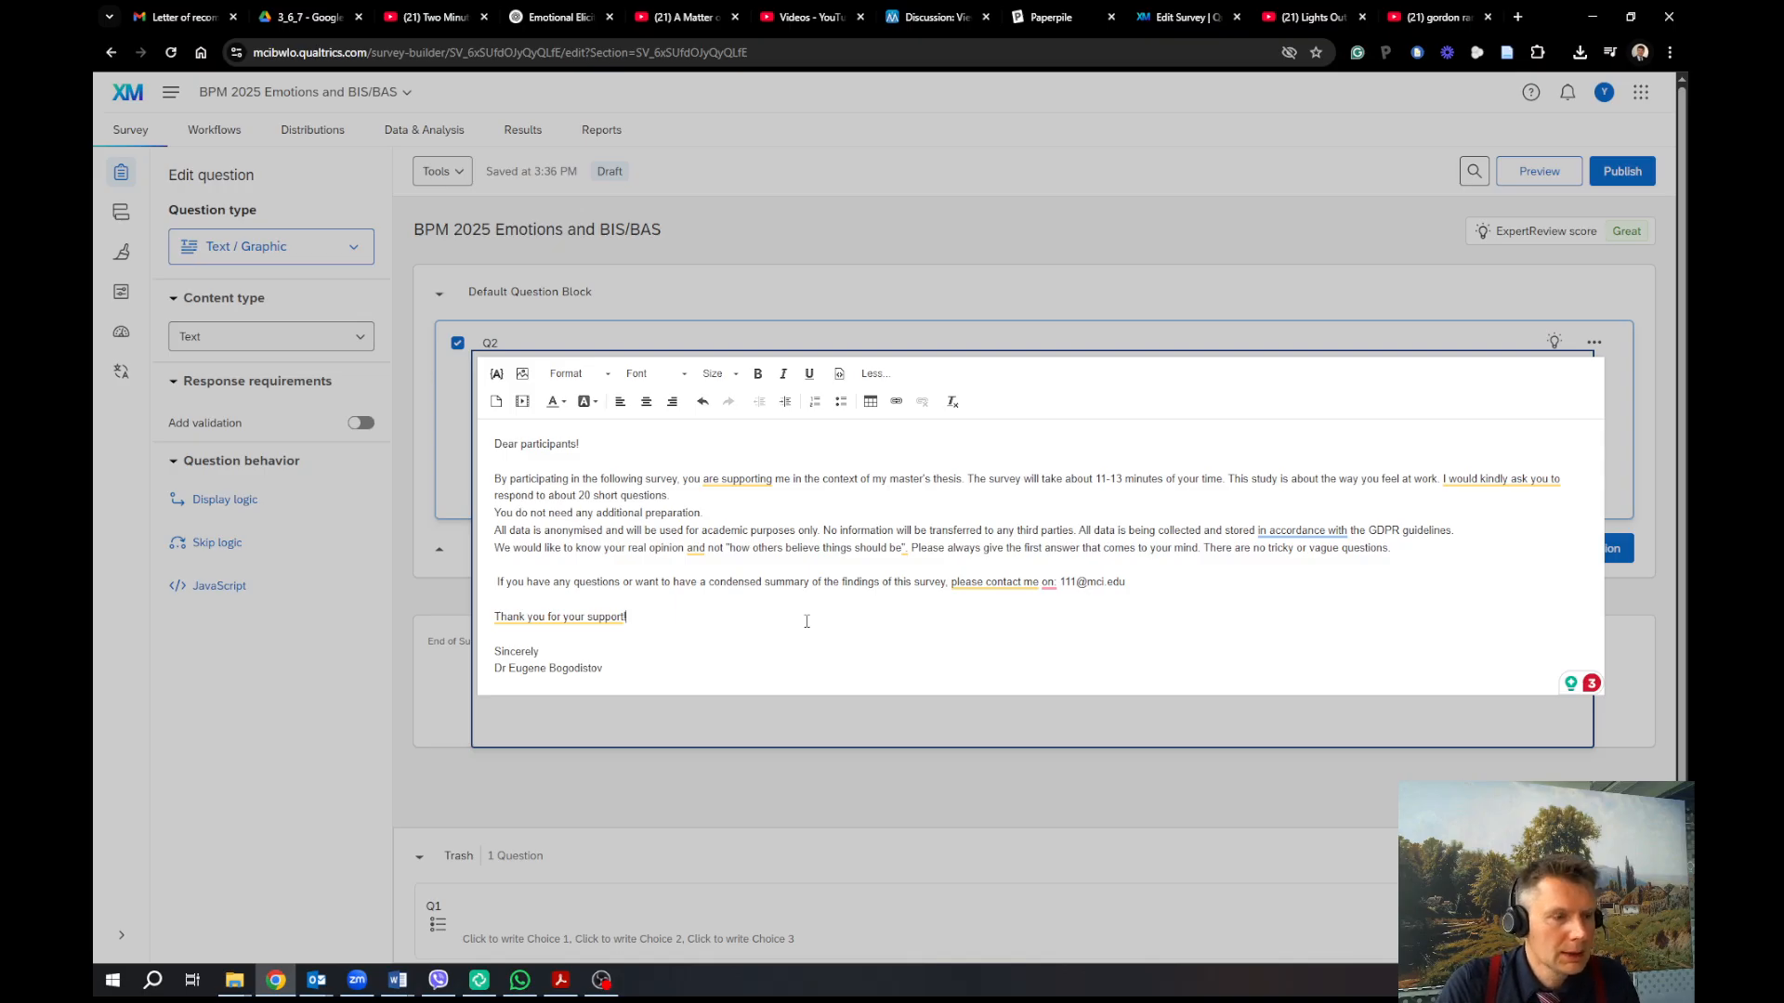
{"action": "left_click", "coordinate": [1625, 621]}
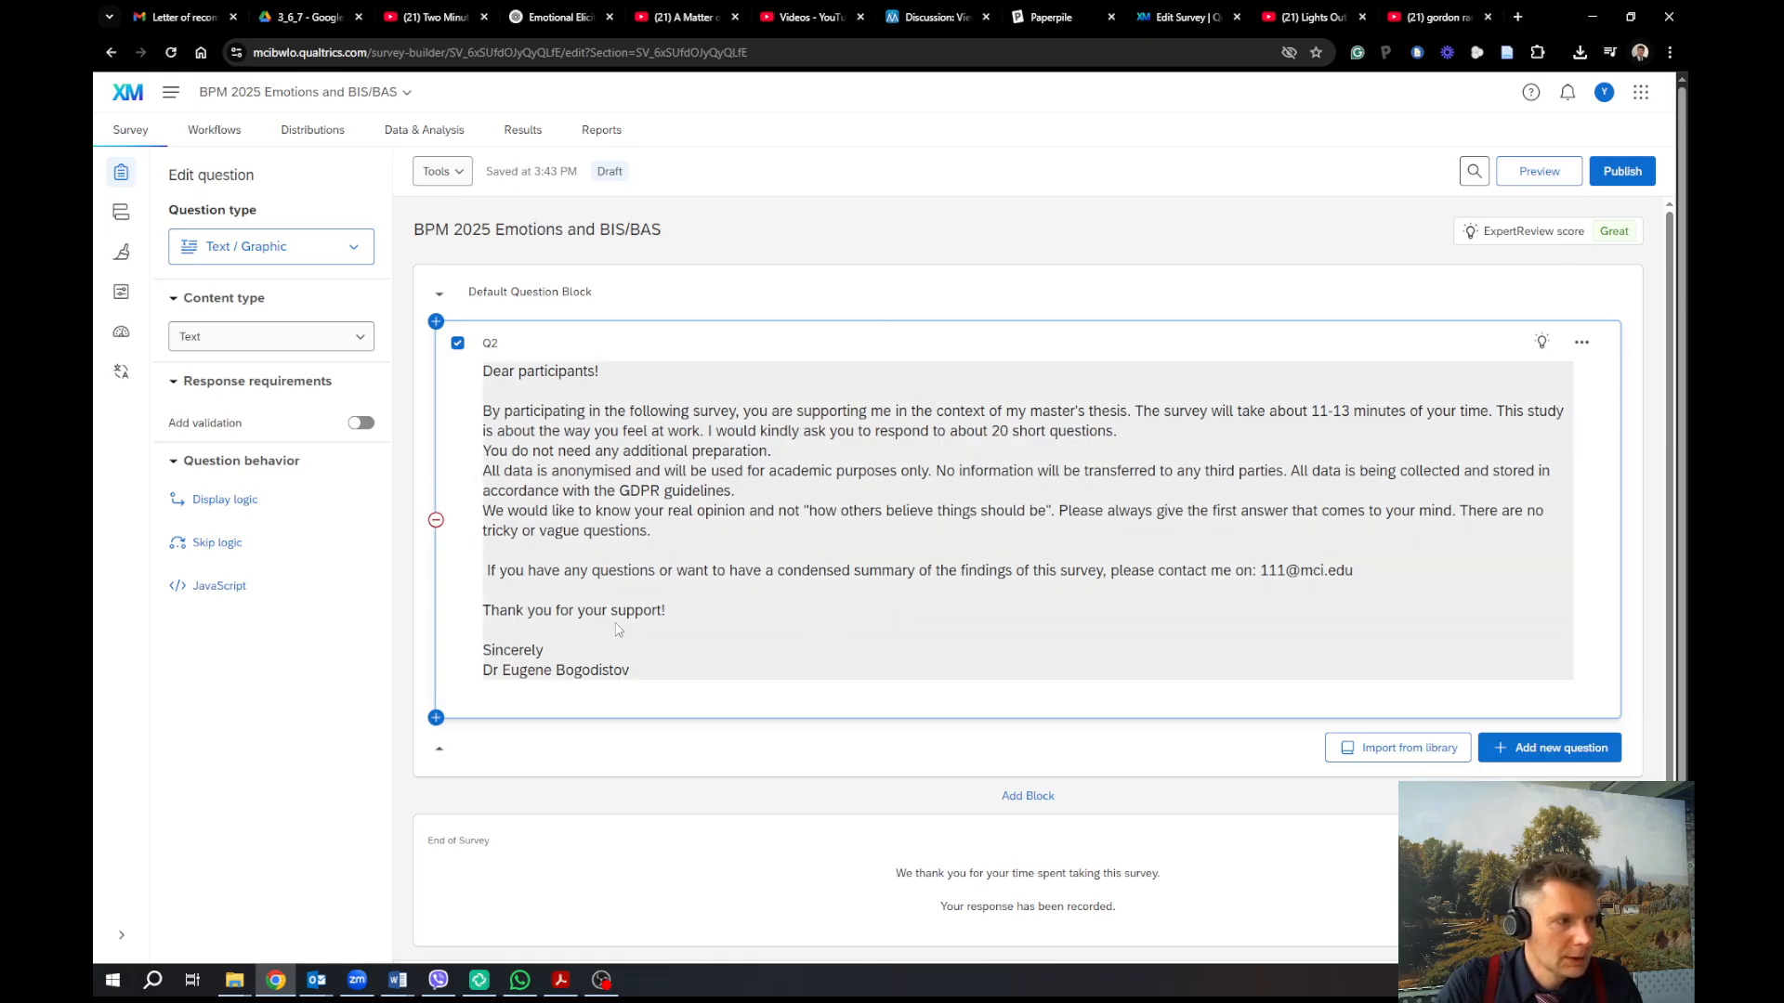
{"action": "left_click", "coordinate": [1056, 800]}
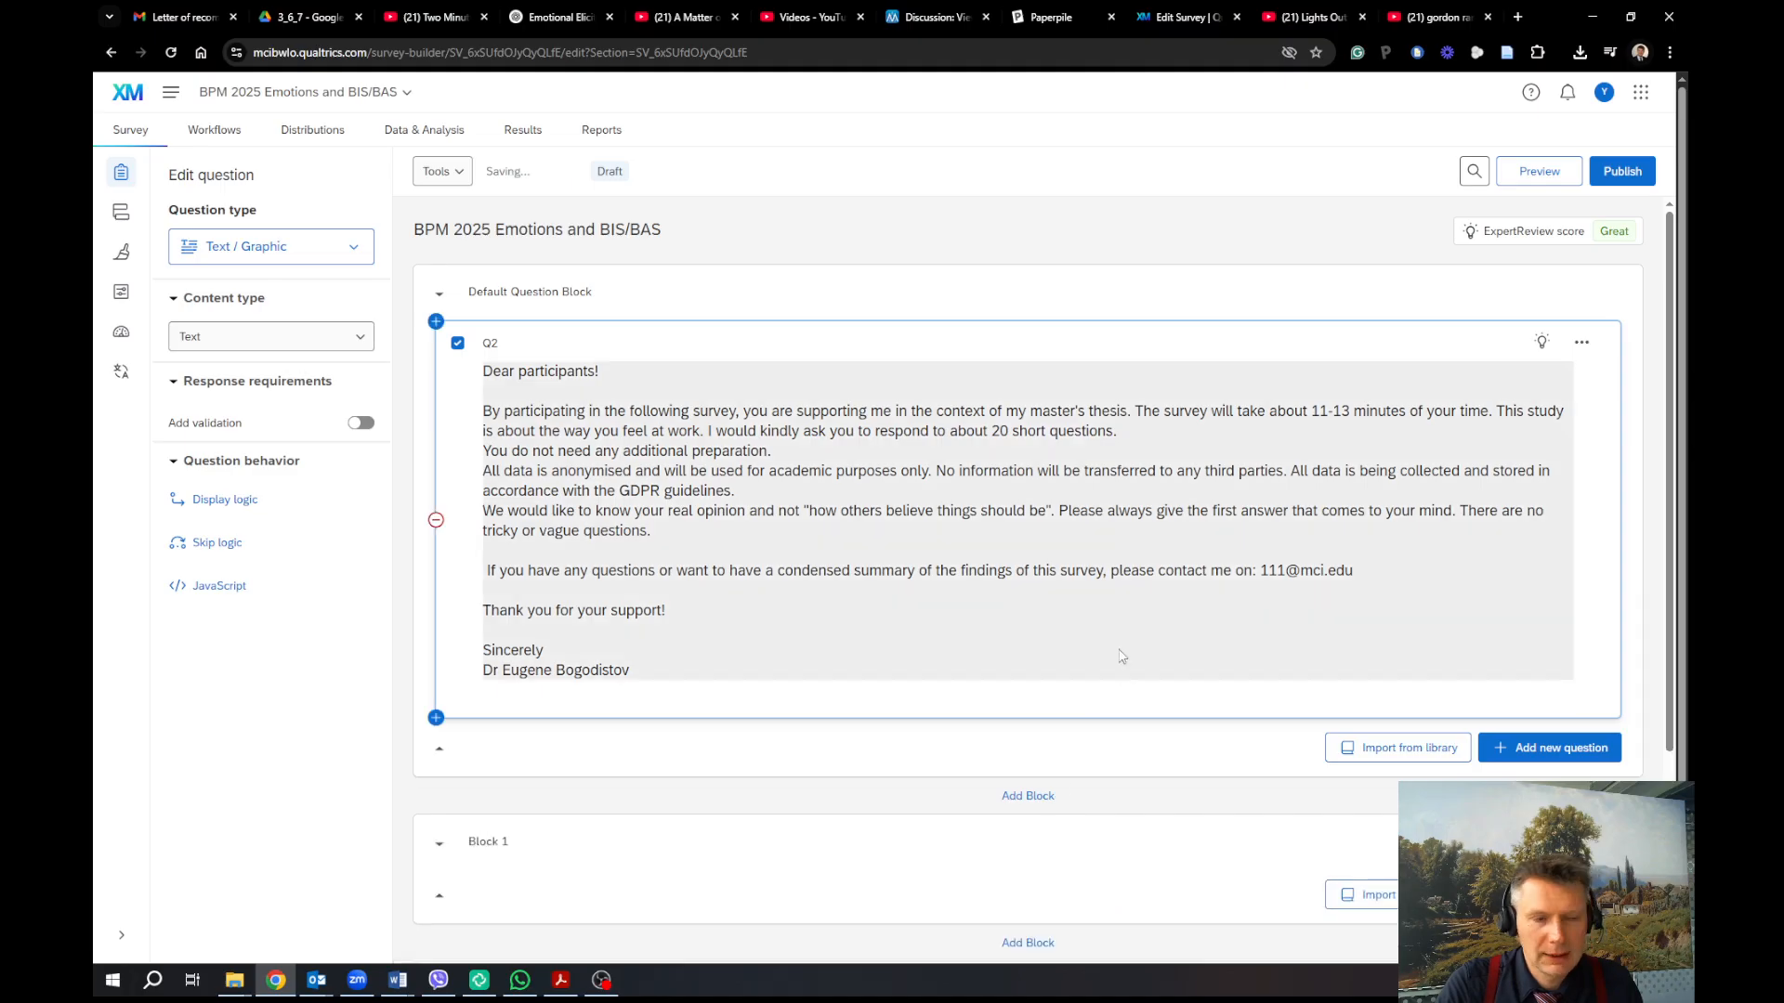
Scroll down to the empty Block 1 and bring up its list of question types
{"action": "scroll", "coordinate": [1121, 606], "scroll_direction": "down", "scroll_amount": 2}
{"action": "scroll", "coordinate": [1122, 606], "scroll_direction": "down", "scroll_amount": 2}
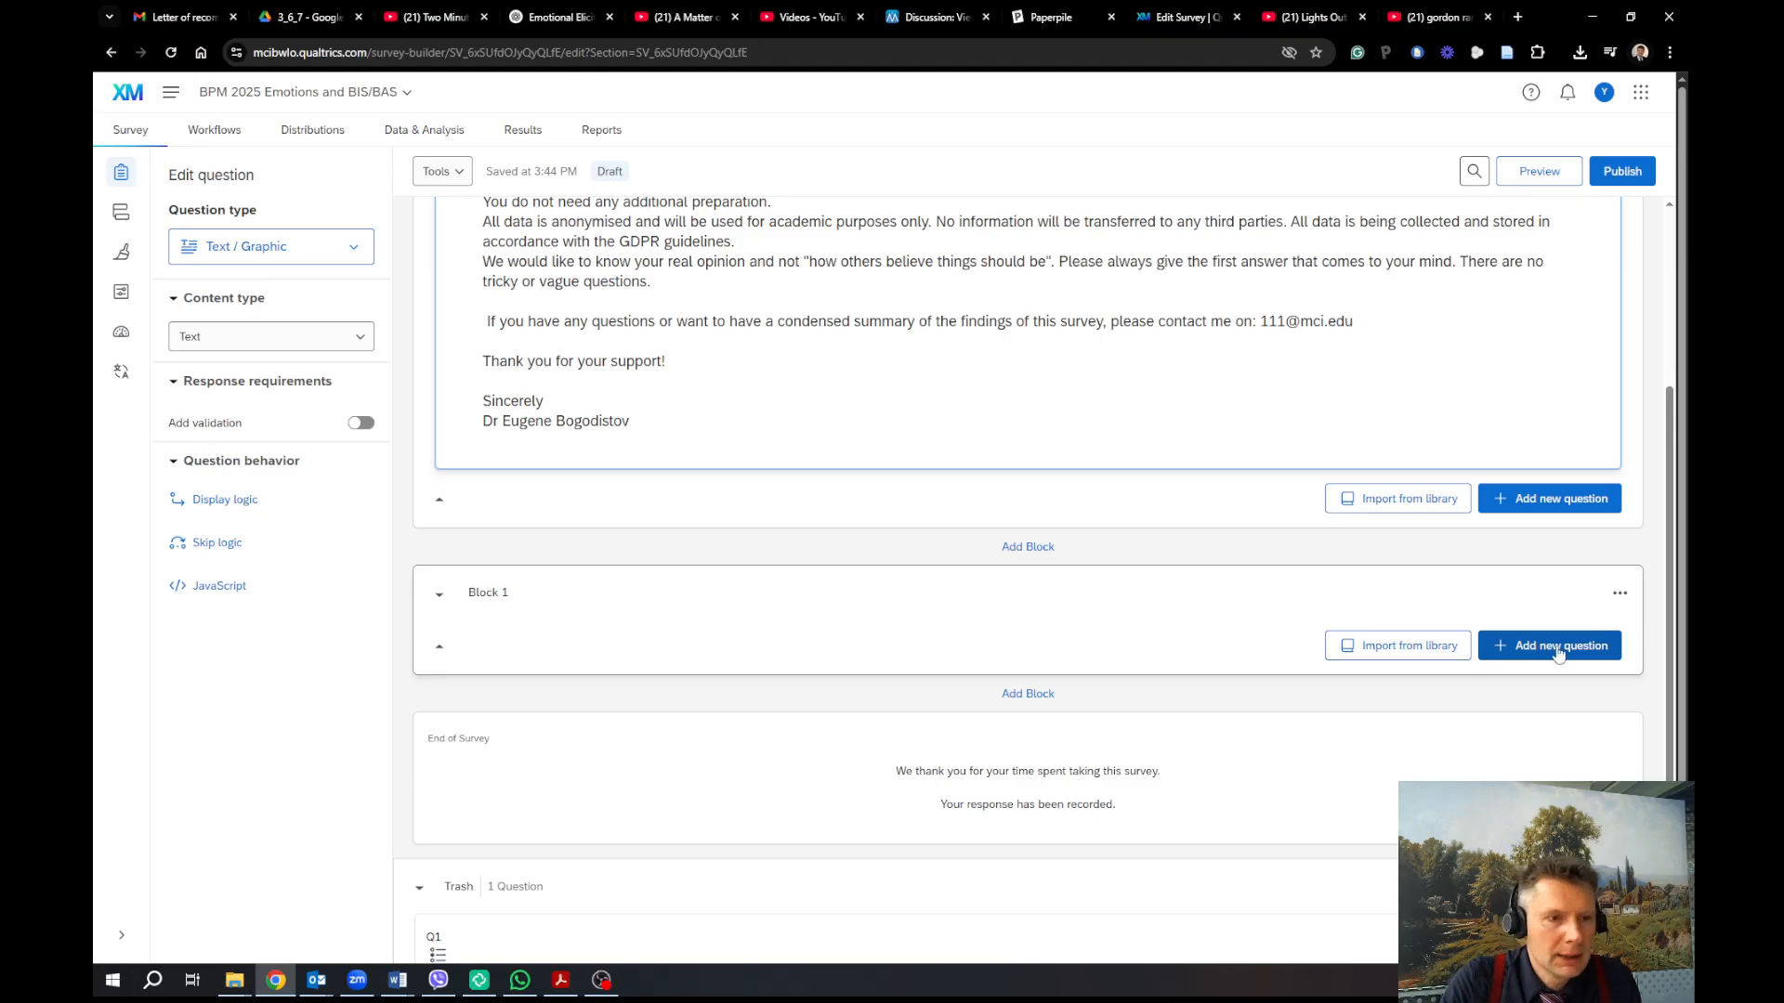
{"action": "left_click", "coordinate": [1551, 650]}
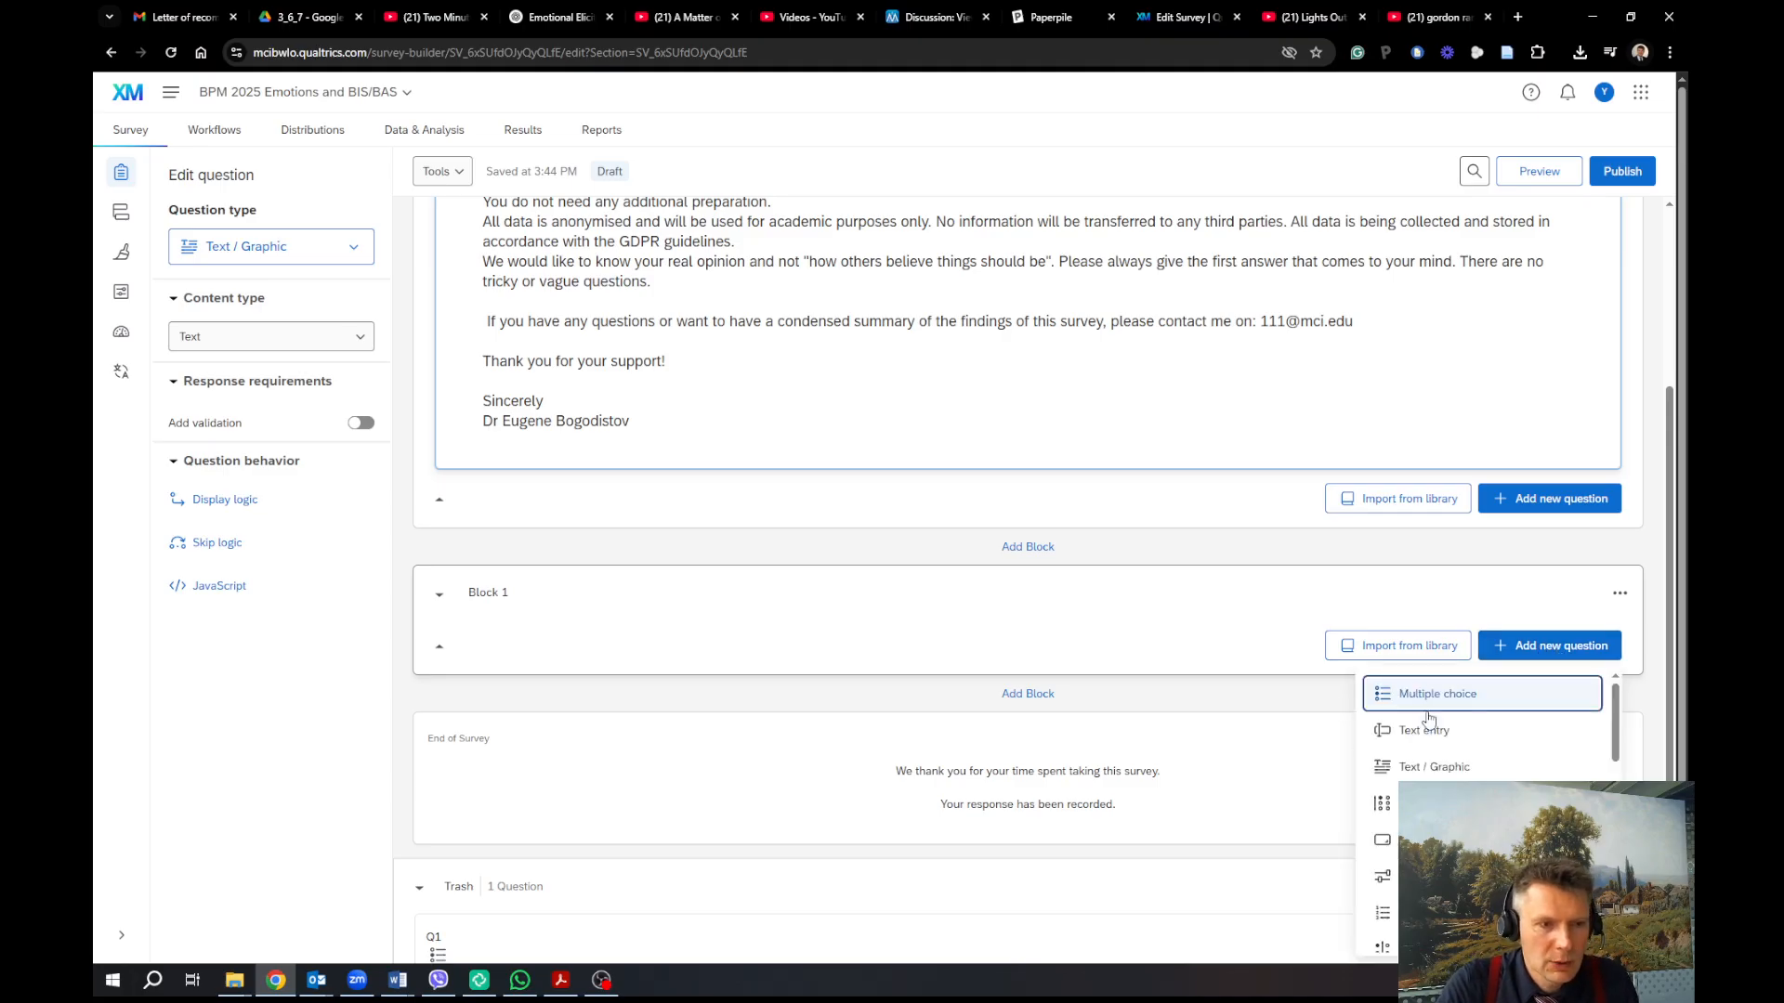
Add two Text / Graphic questions to Block 1 reading 'Anger' and 'Fear'
{"action": "left_click", "coordinate": [1449, 769]}
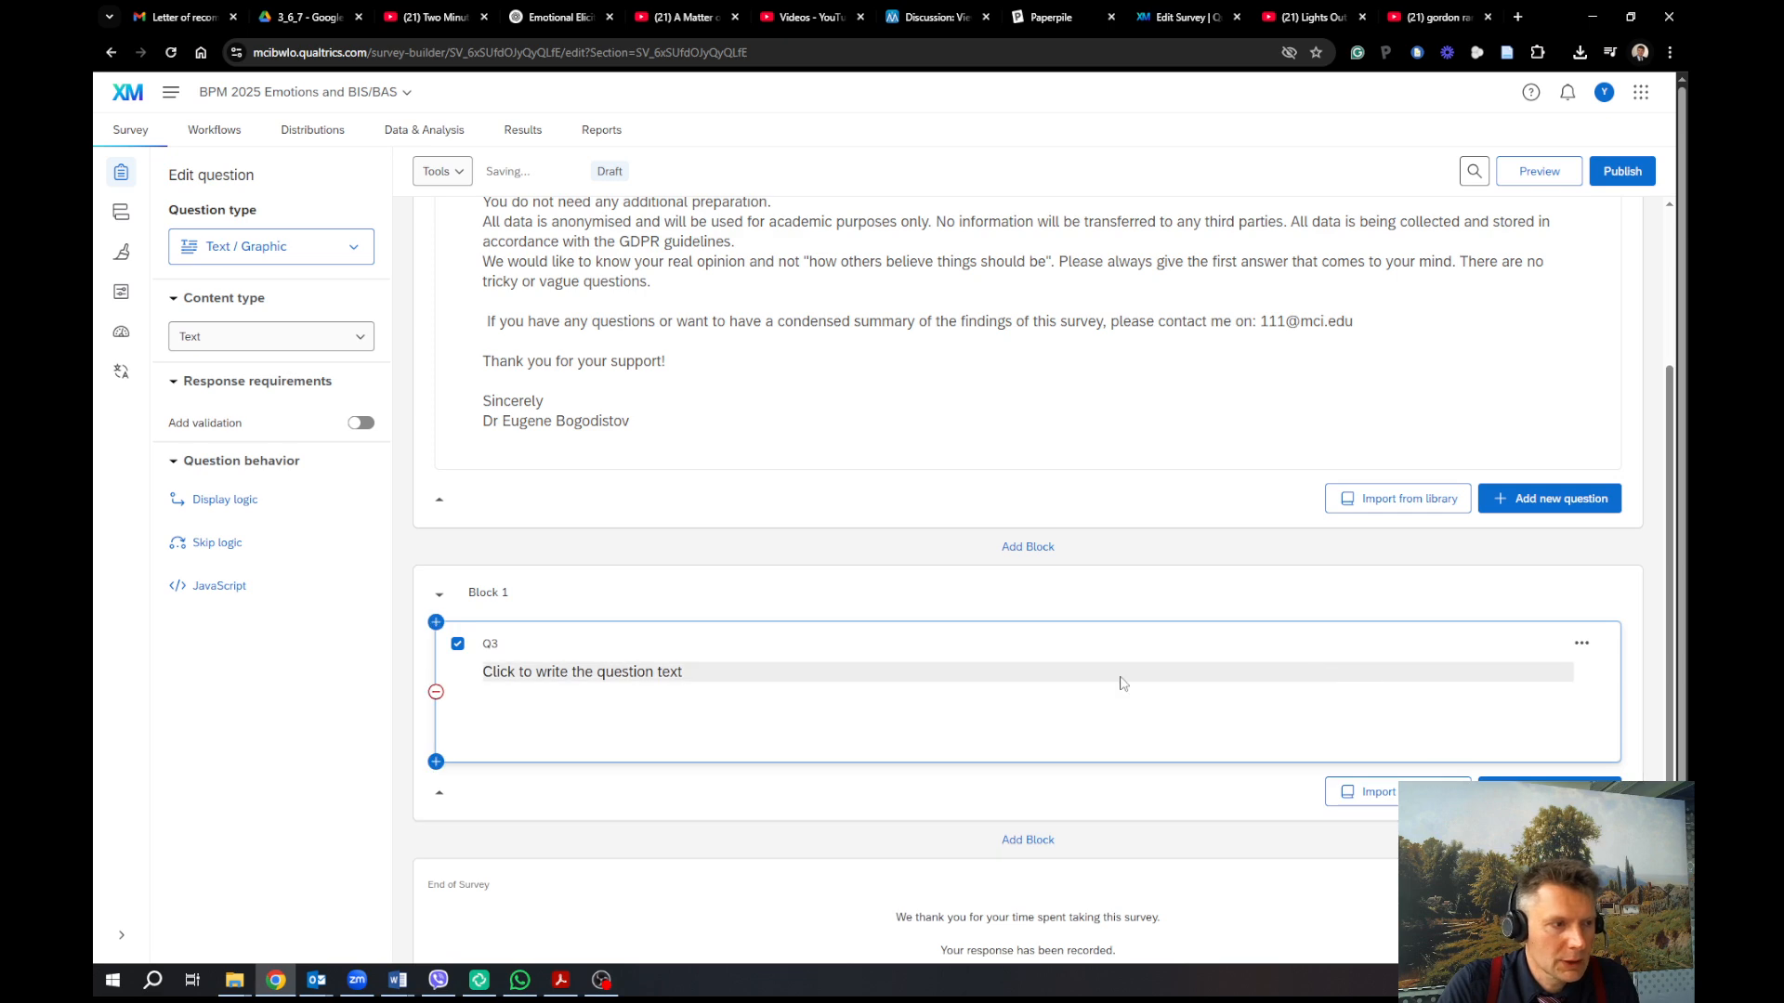
{"action": "left_click", "coordinate": [880, 671]}
{"action": "type", "text": "A"}
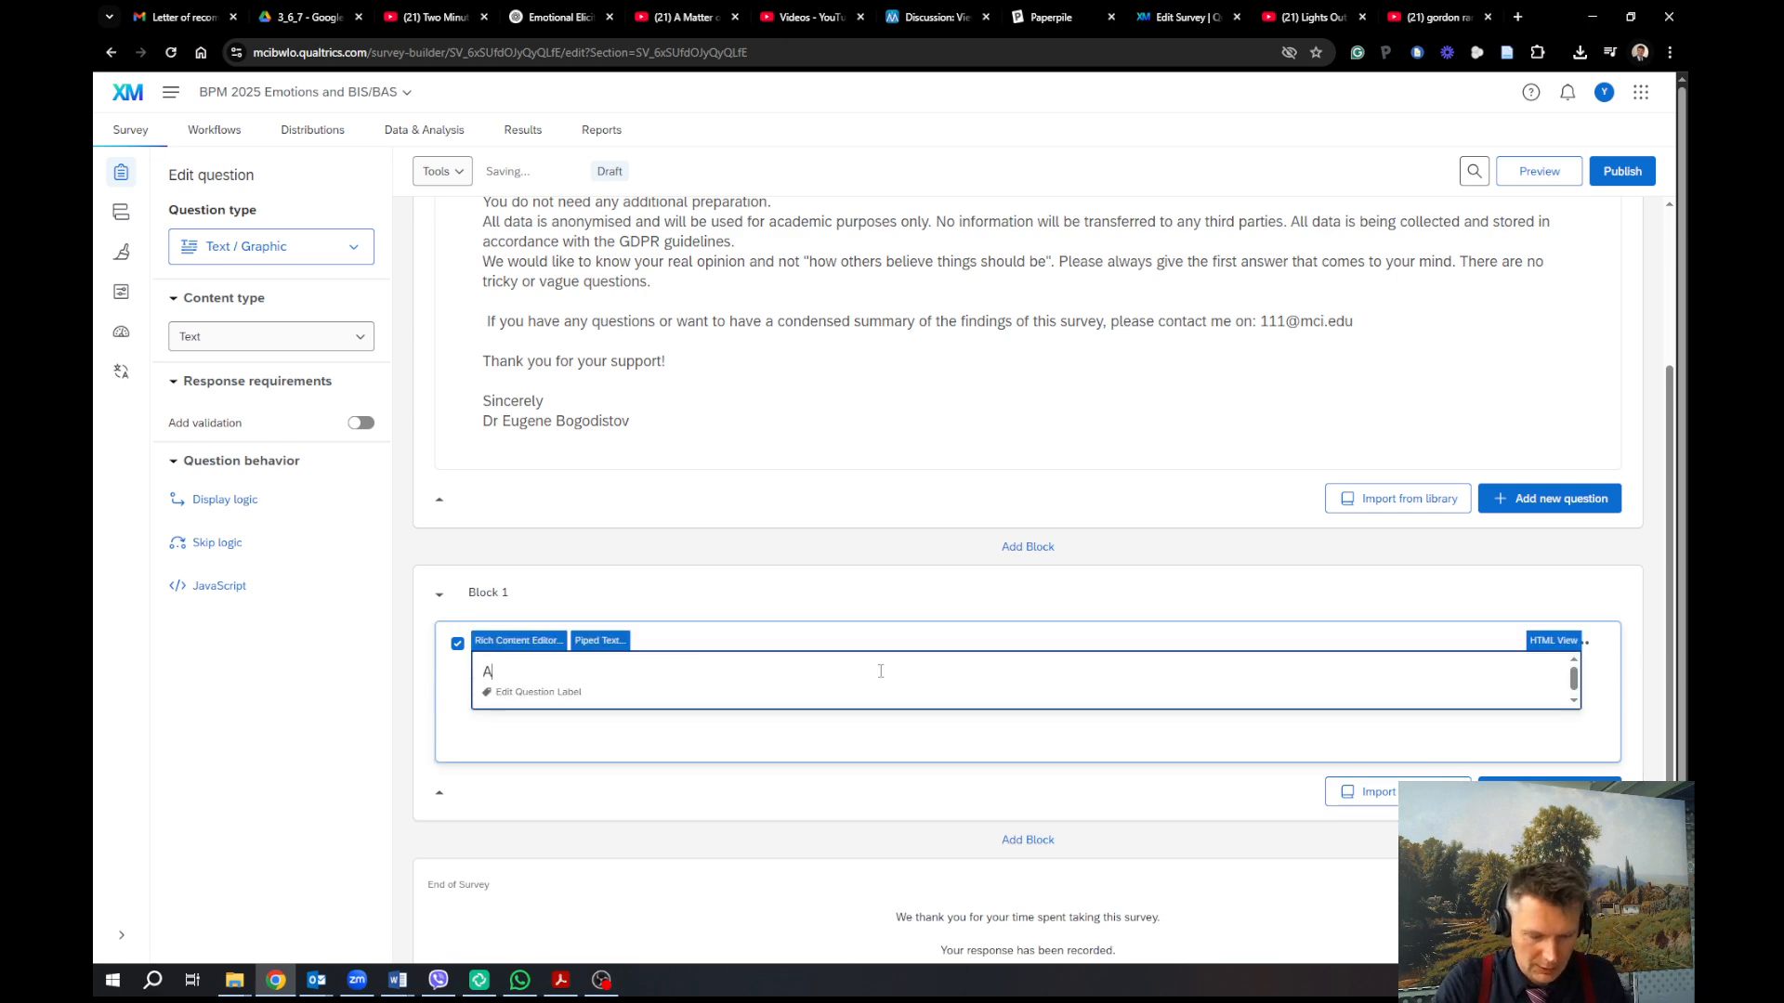
{"action": "type", "text": "nger"}
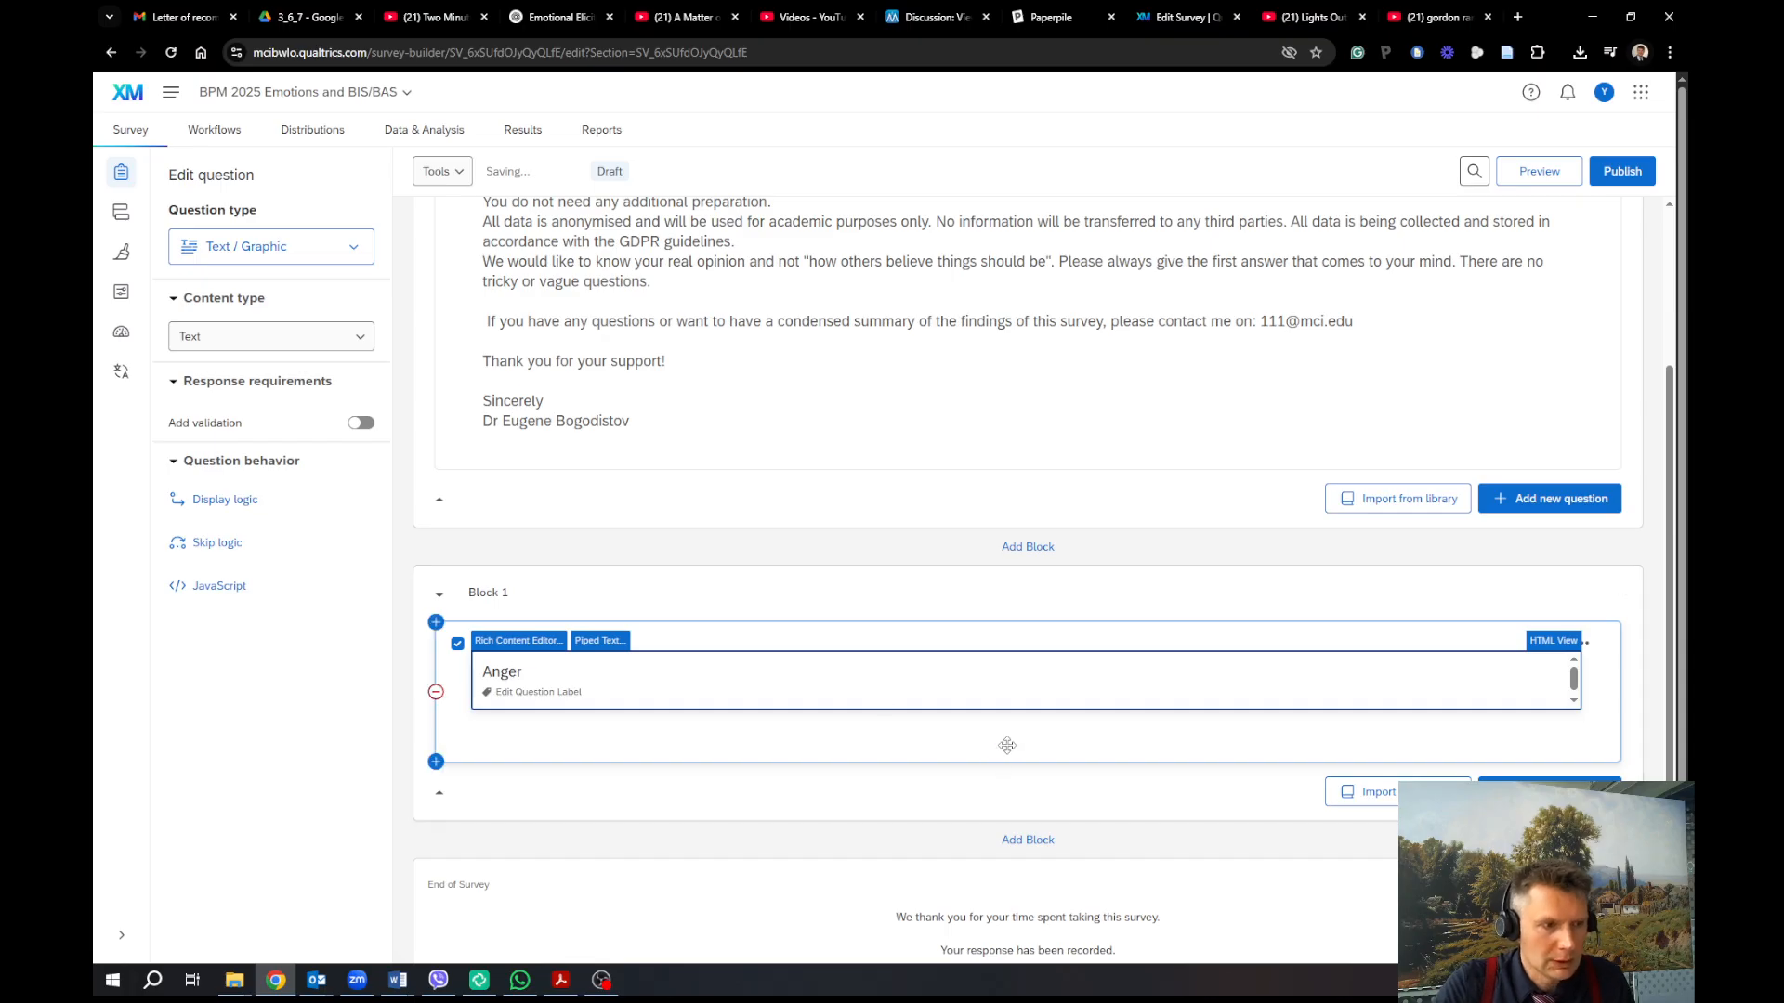
{"action": "left_click", "coordinate": [1005, 746]}
{"action": "left_click", "coordinate": [1547, 790]}
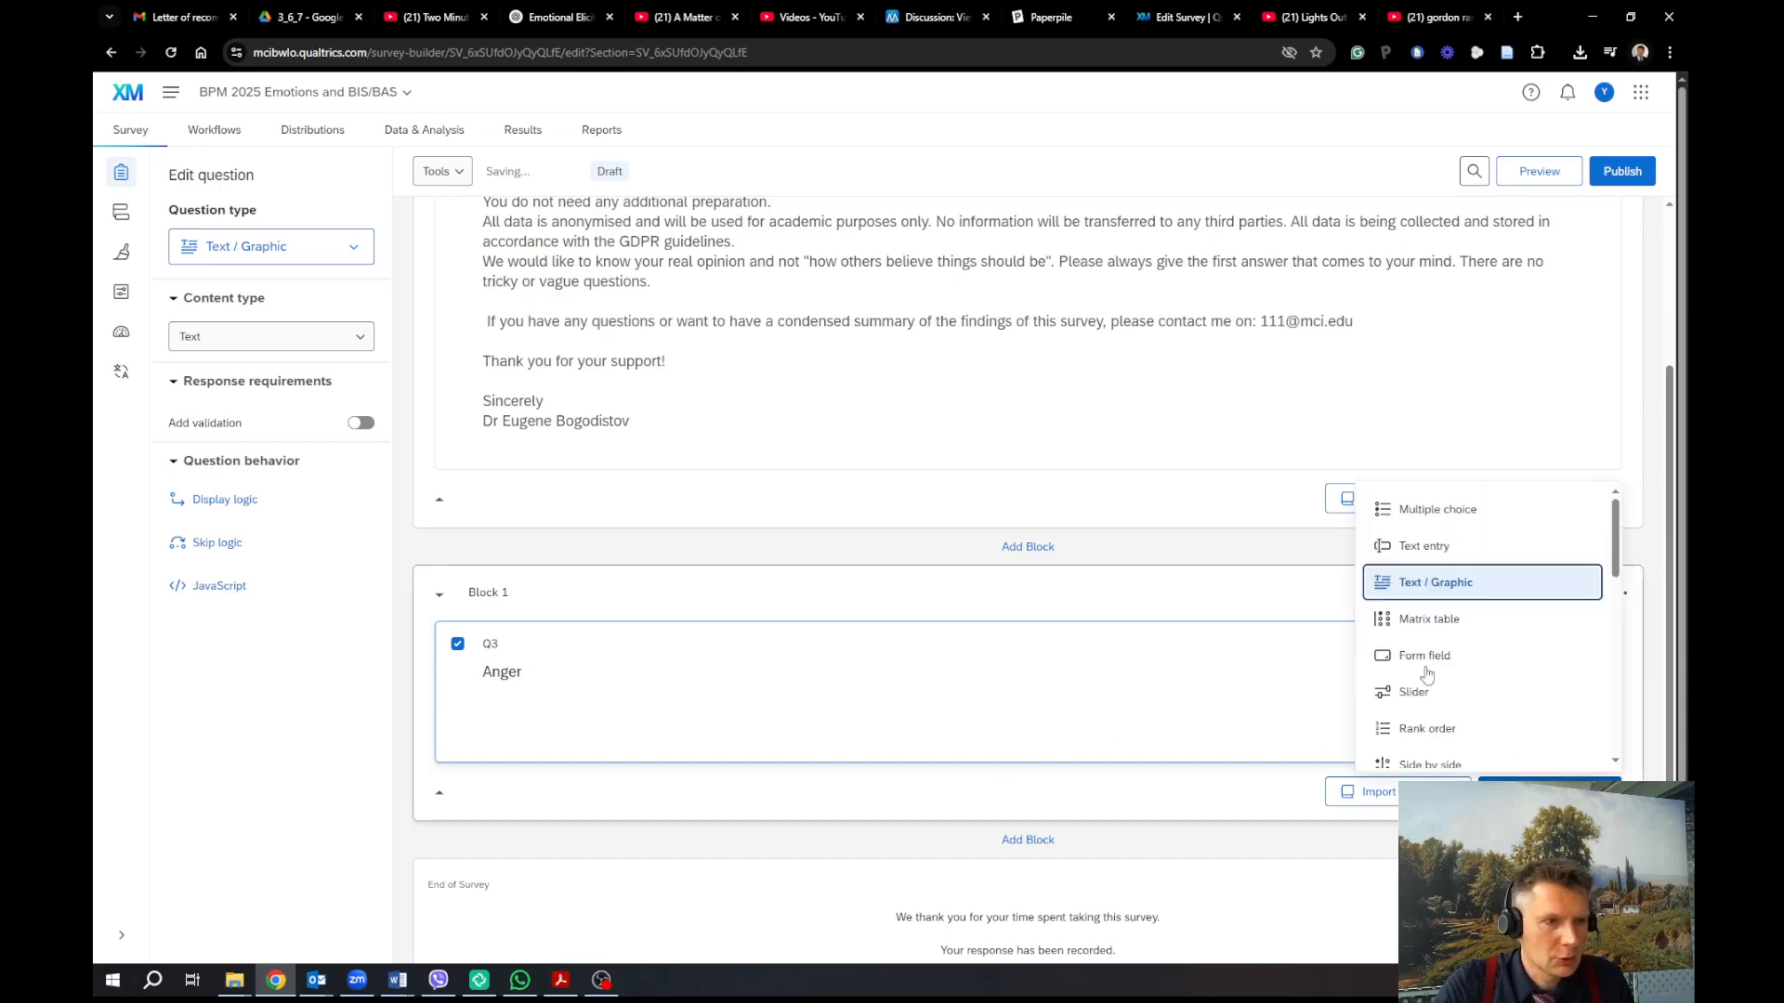
{"action": "left_click", "coordinate": [1444, 568]}
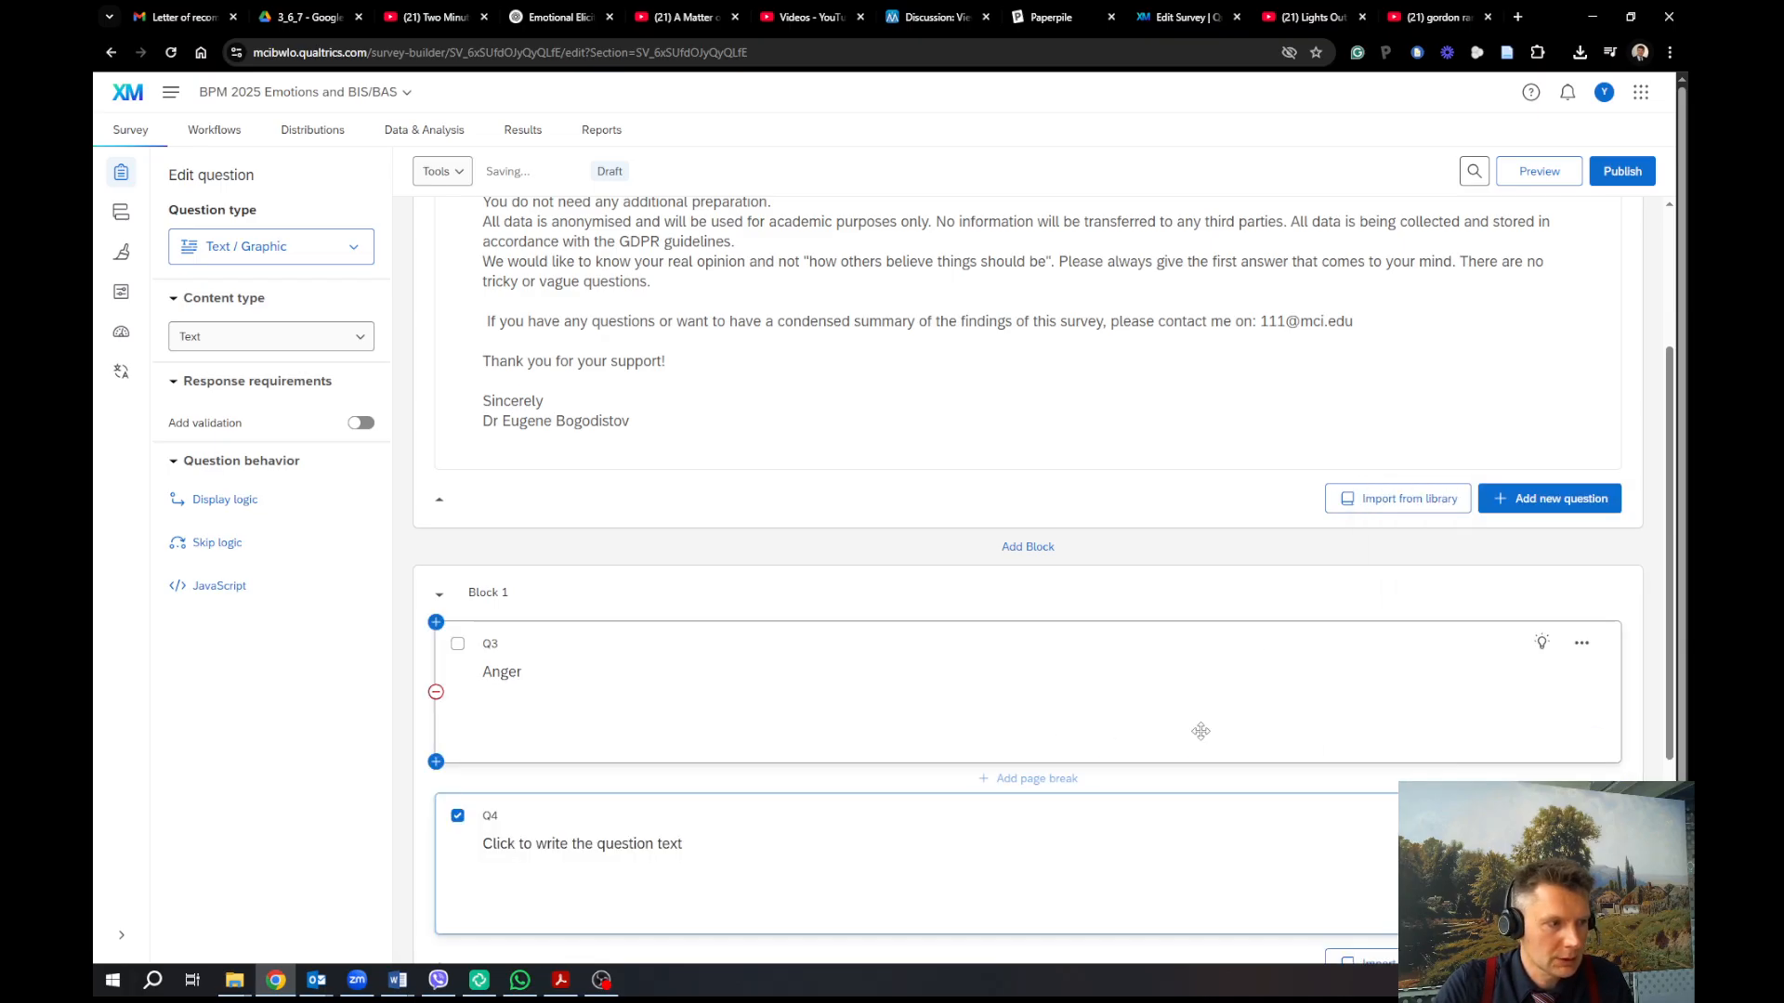
{"action": "left_click", "coordinate": [1021, 841]}
{"action": "type", "text": "Fear"}
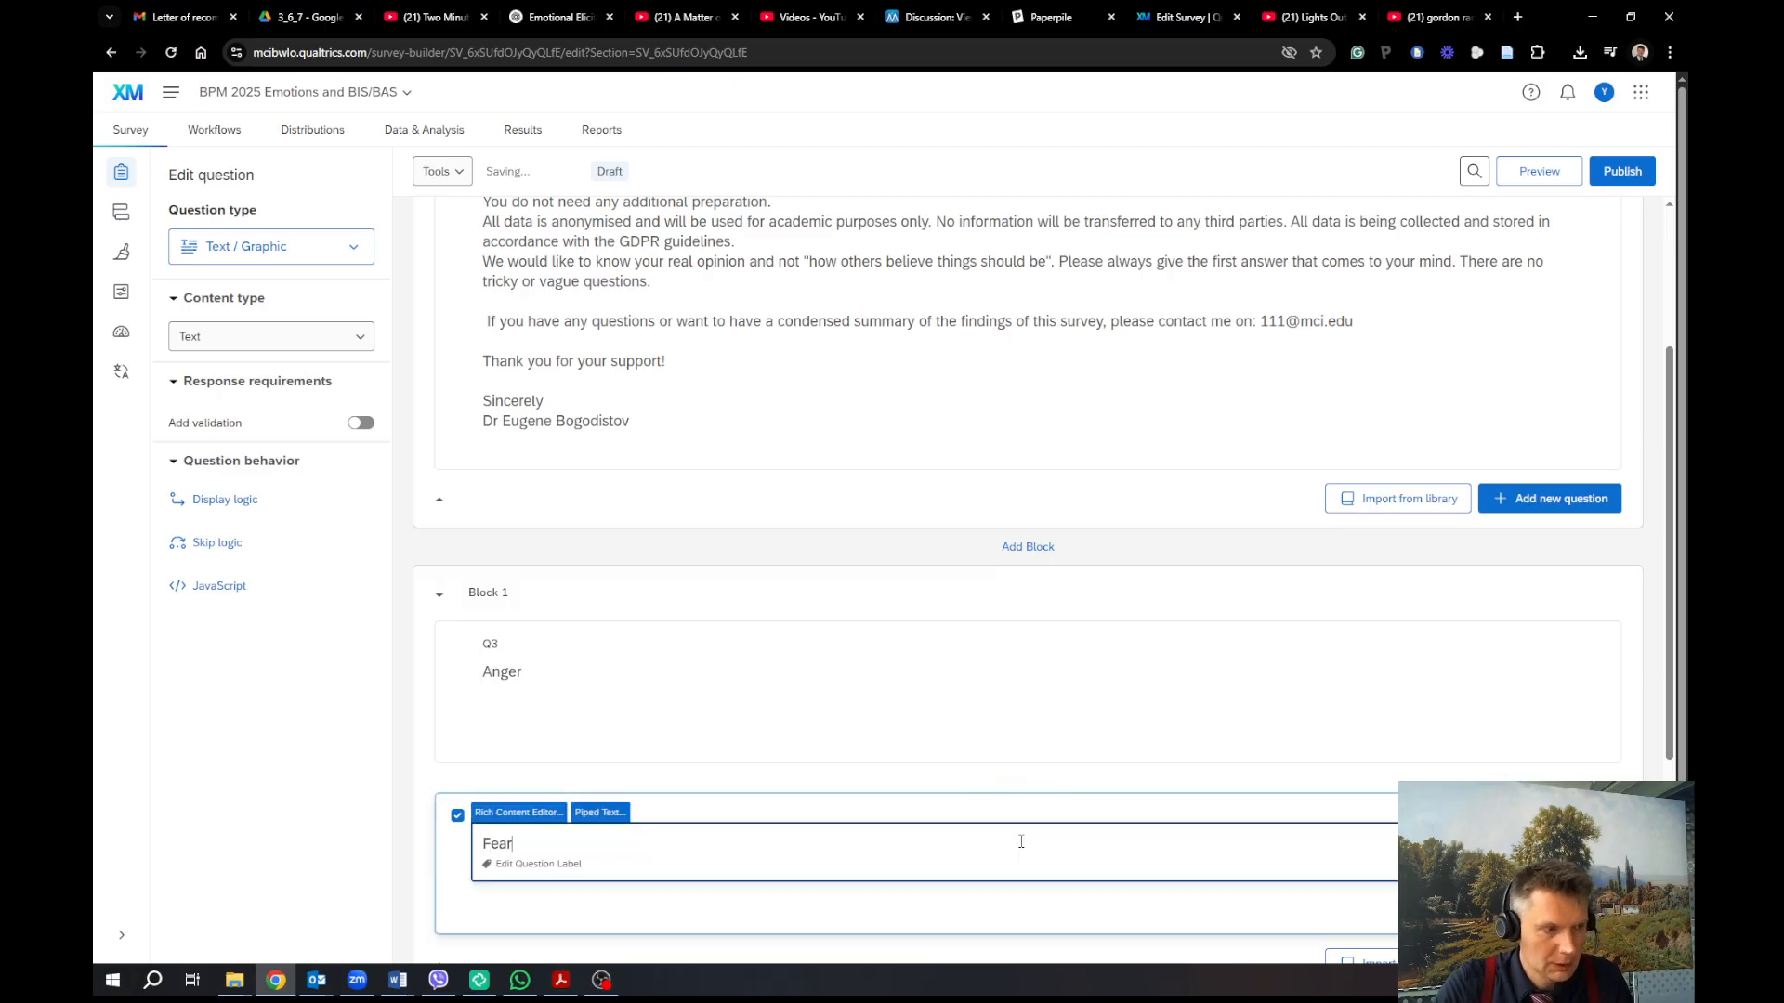
Add a third Text / Graphic question to Block 1 reading 'Control Group'
{"action": "scroll", "coordinate": [1021, 842], "scroll_direction": "down", "scroll_amount": 1}
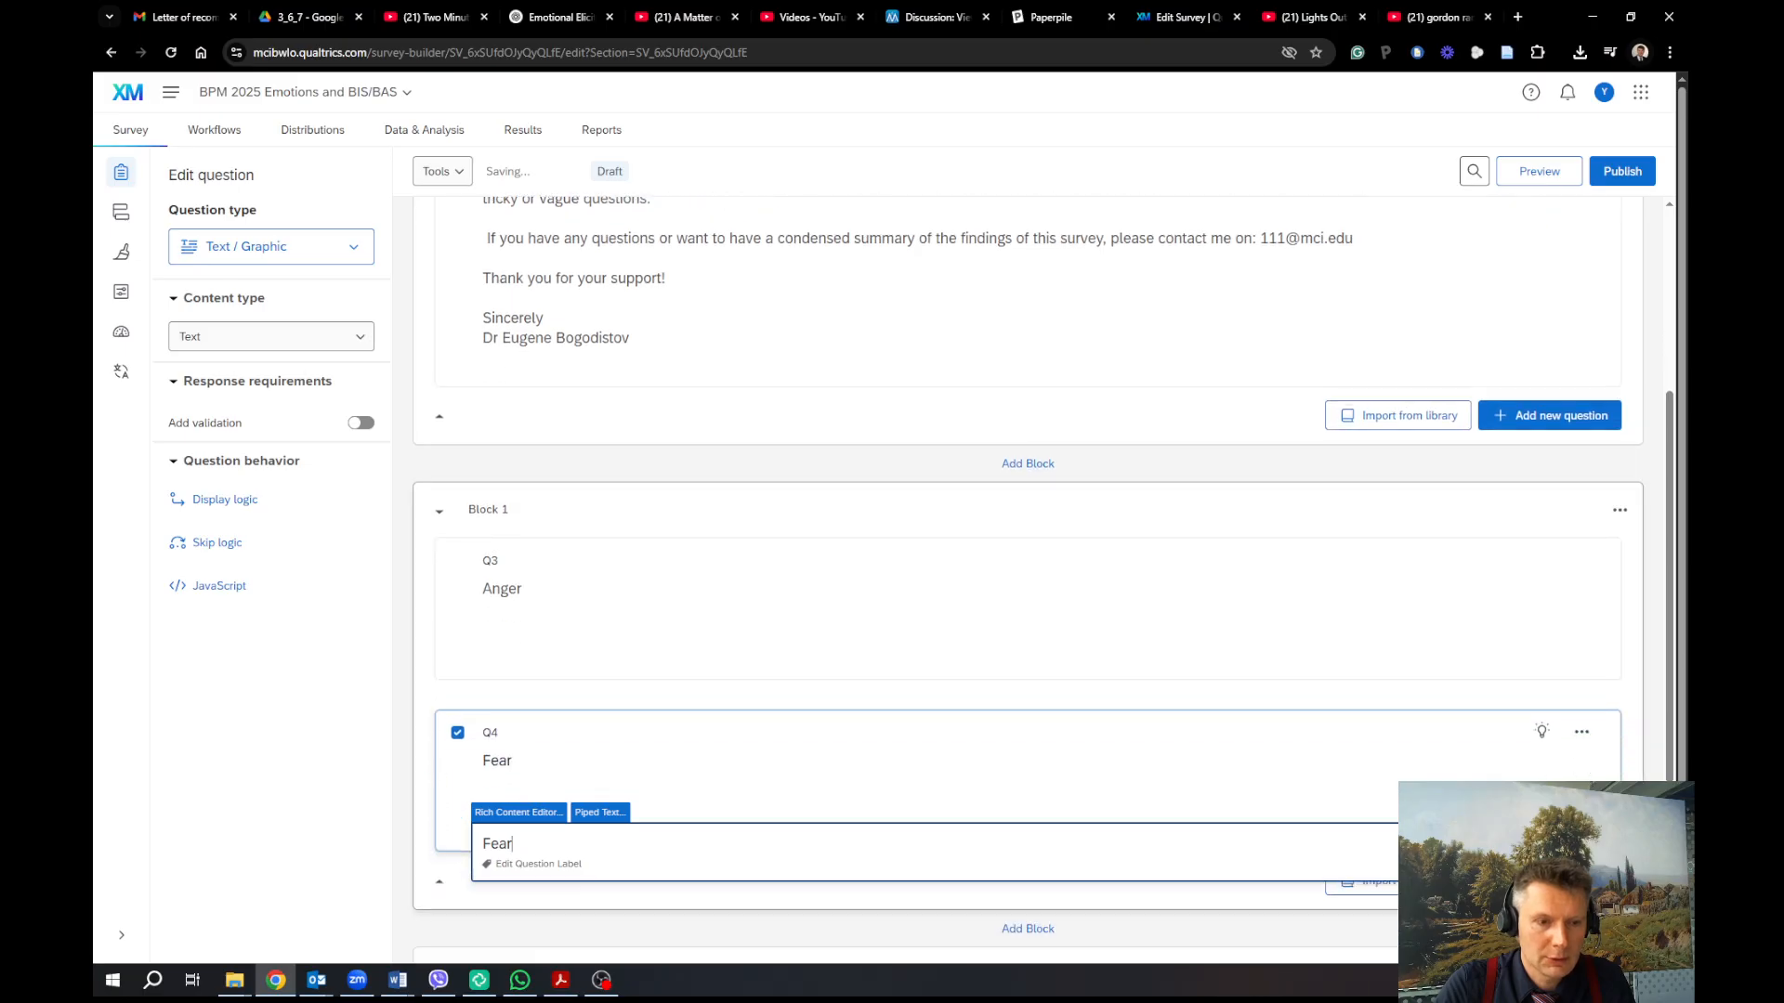
{"action": "left_click", "coordinate": [1548, 881]}
{"action": "left_click", "coordinate": [1436, 656]}
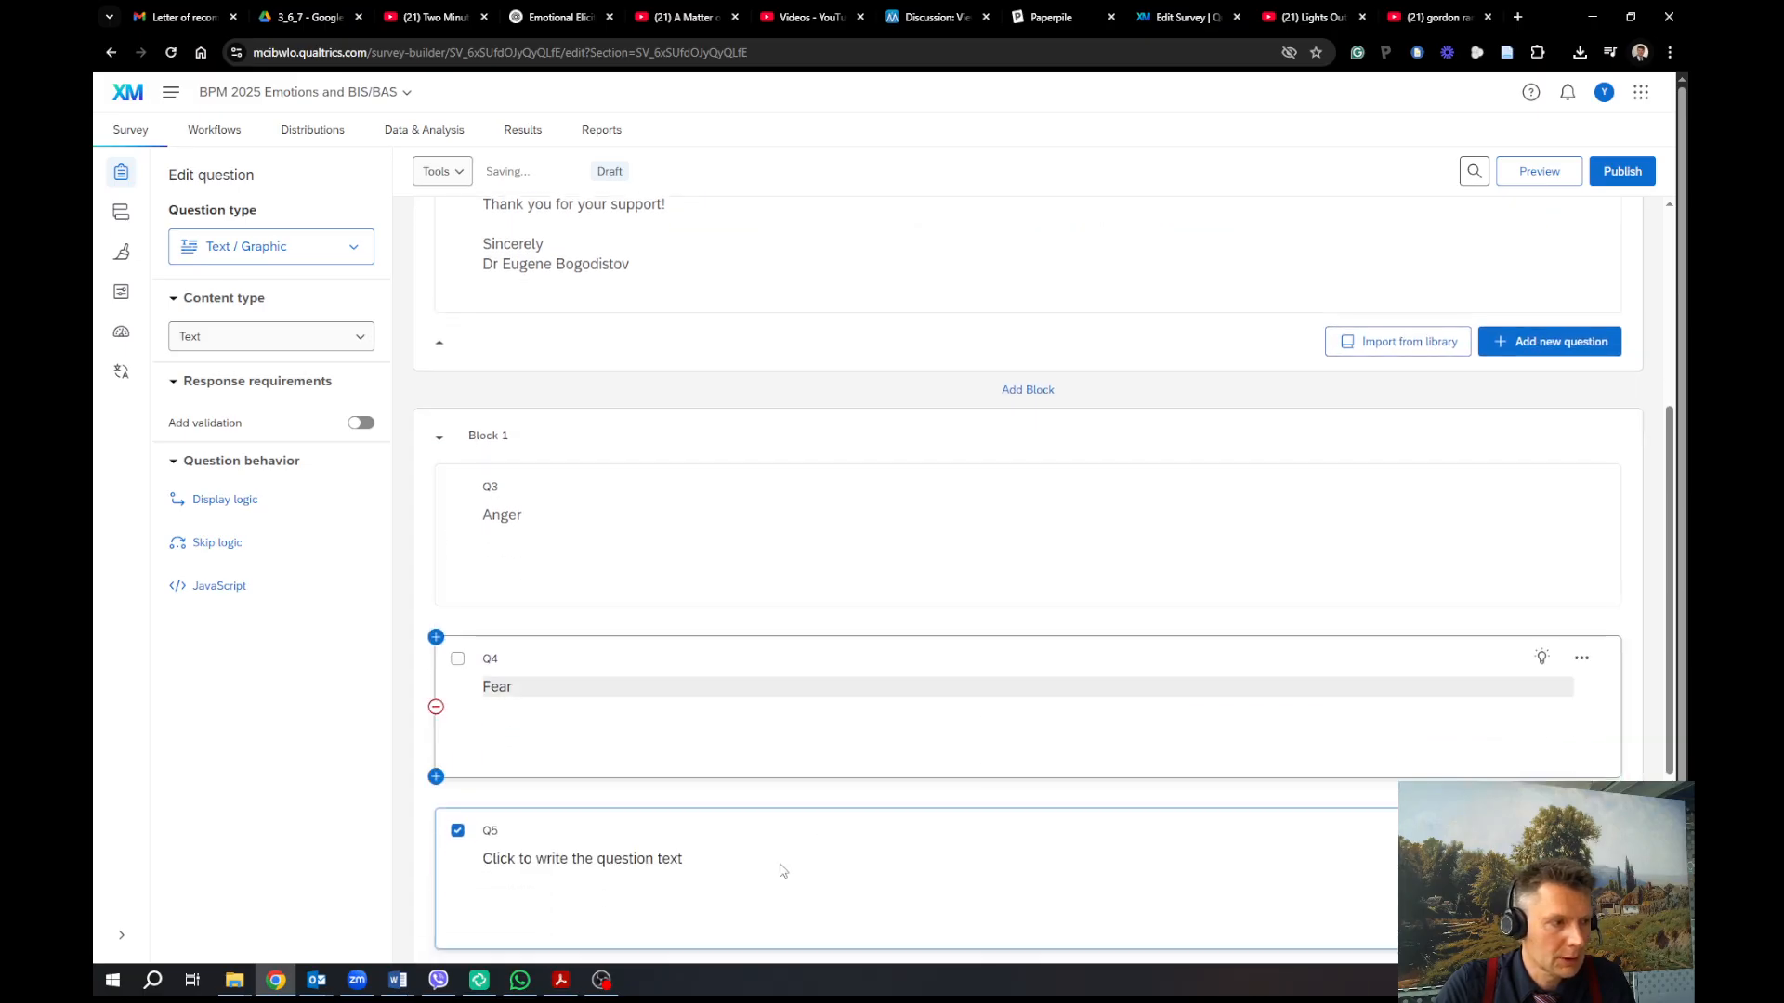
{"action": "left_click", "coordinate": [649, 857]}
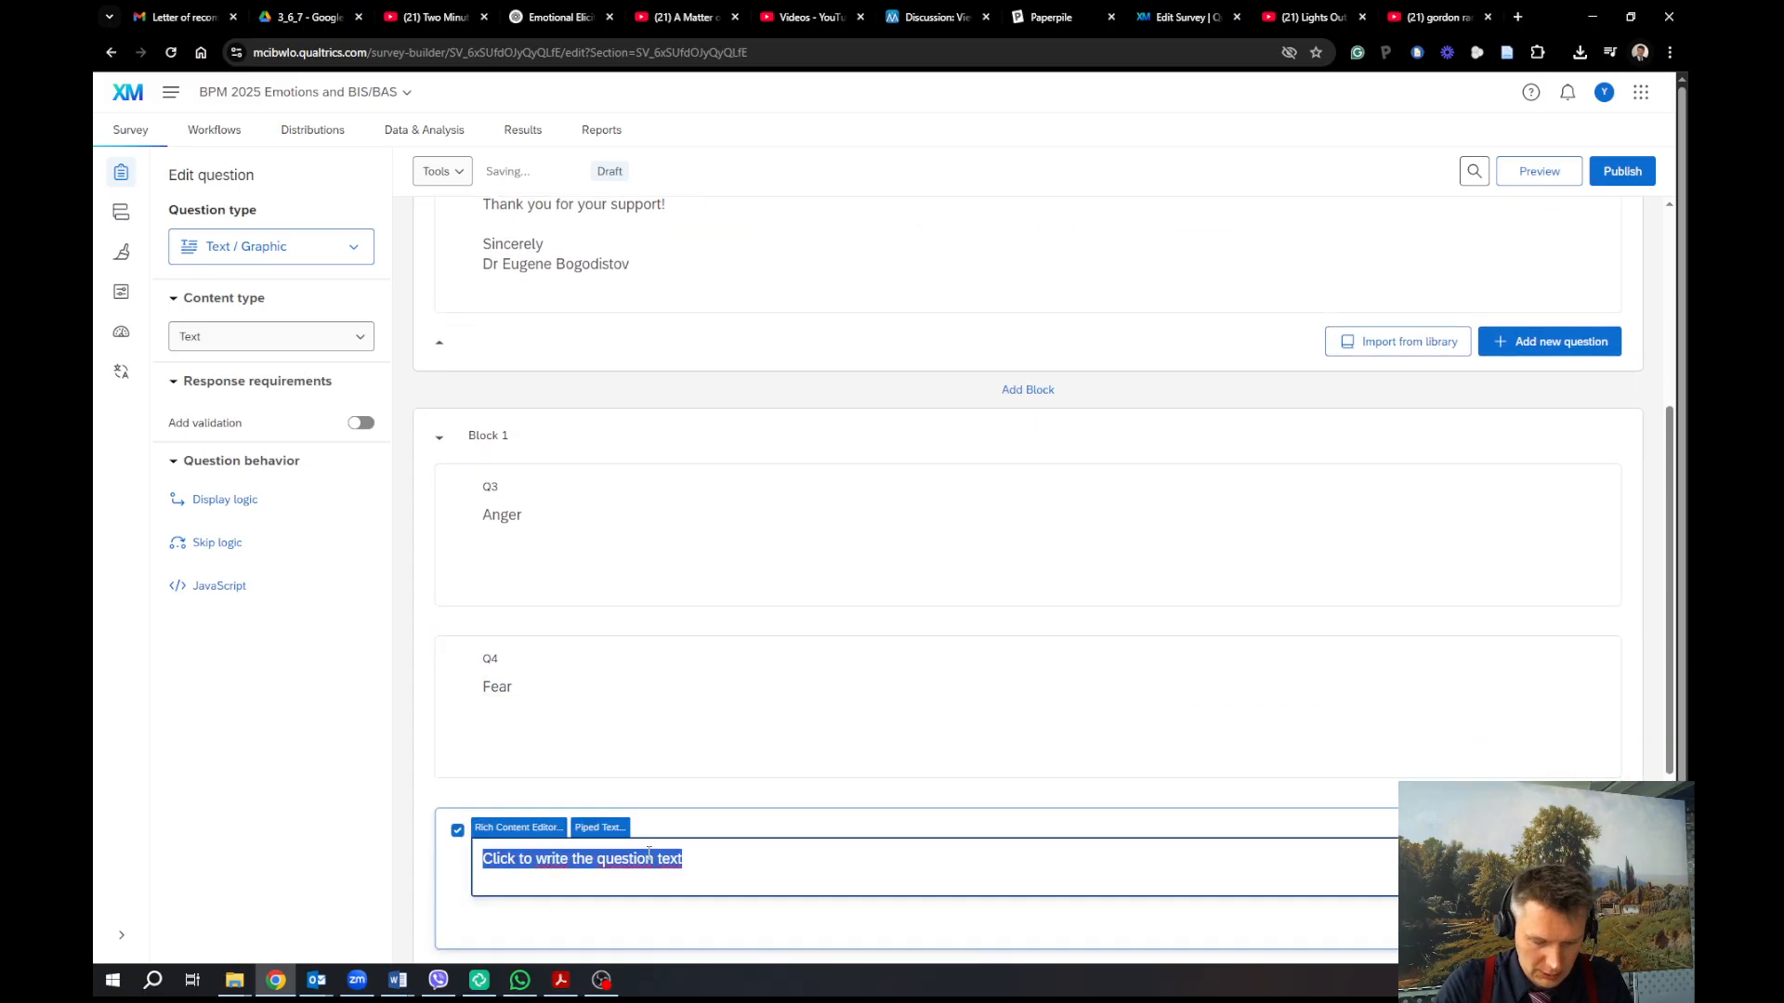
{"action": "type", "text": "Control G"}
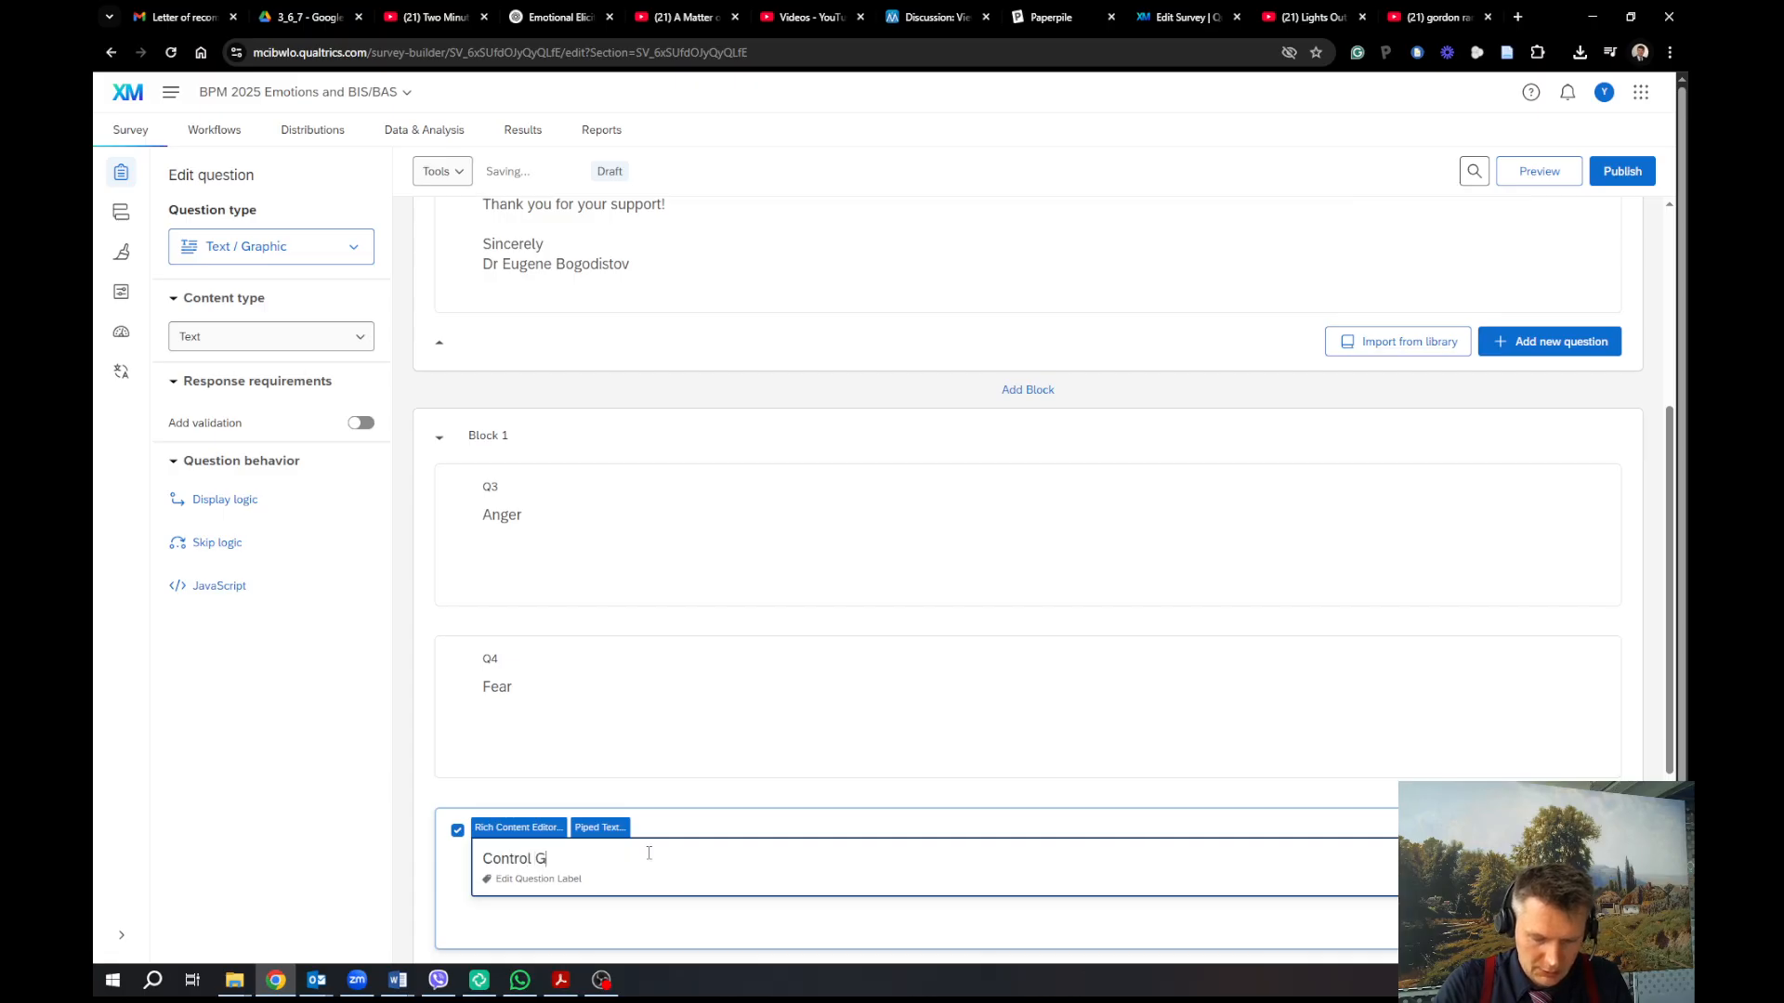
{"action": "type", "text": "roup"}
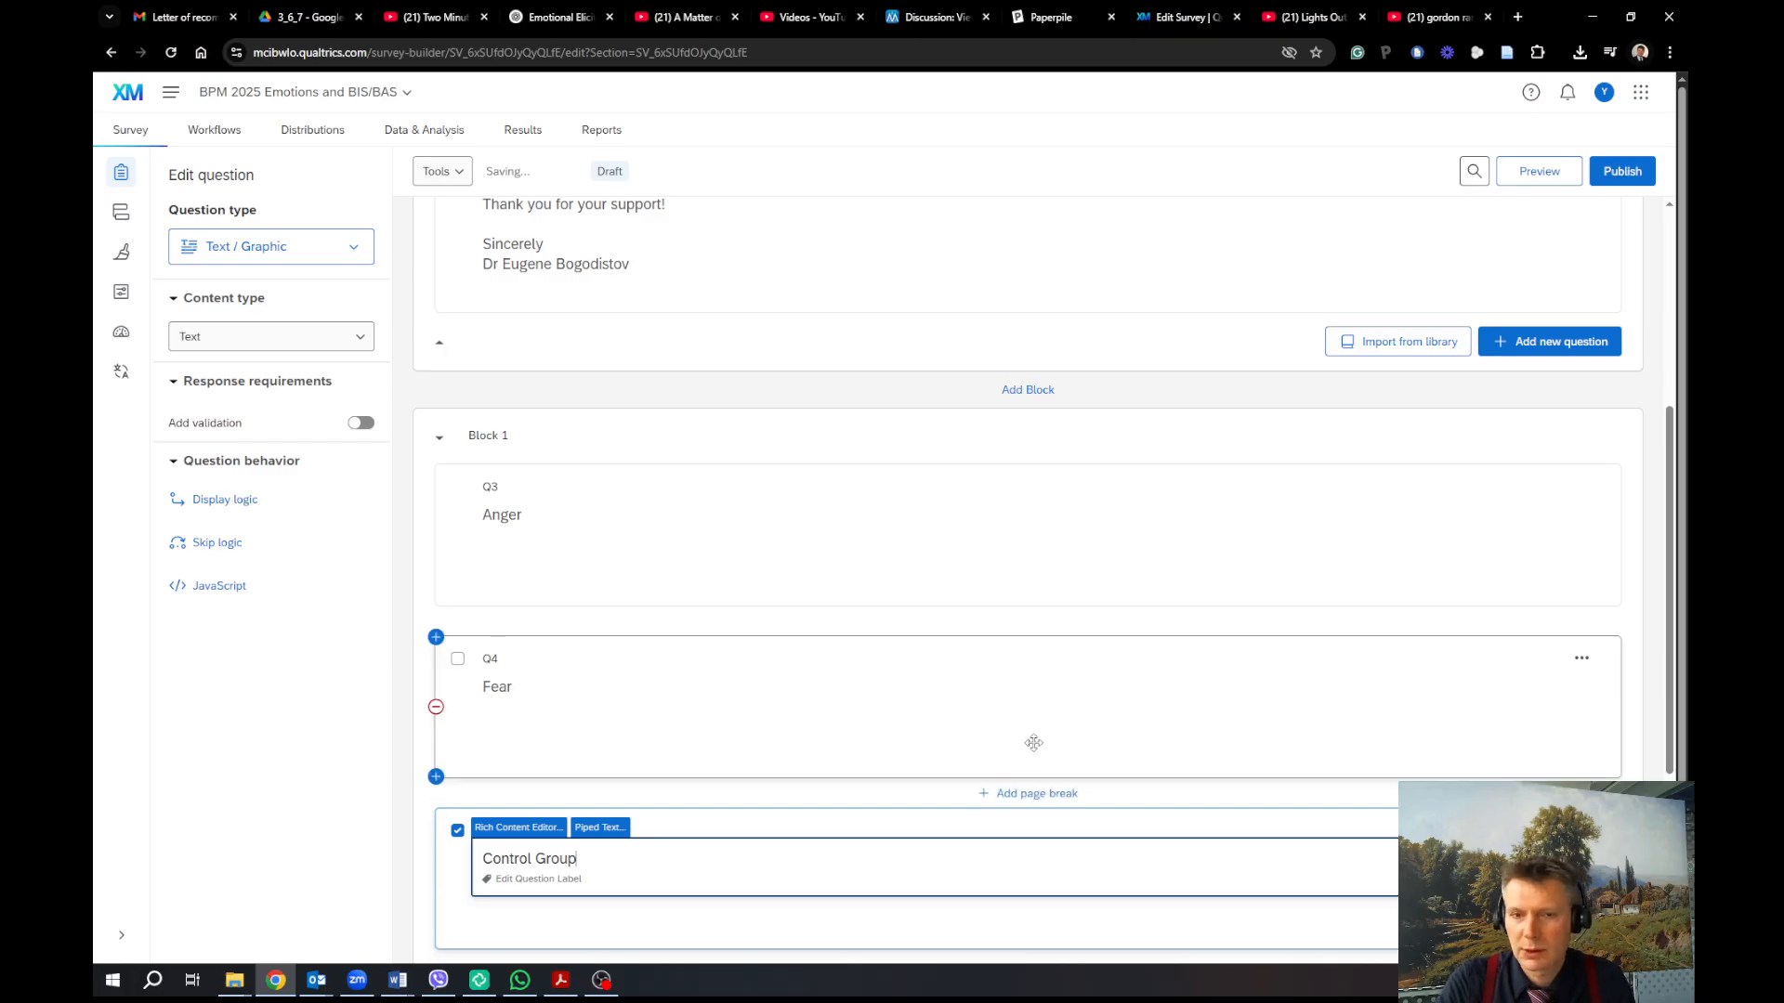
Set Block 1's question randomization to 'Present only … of total questions' and save it
{"action": "left_click", "coordinate": [451, 637]}
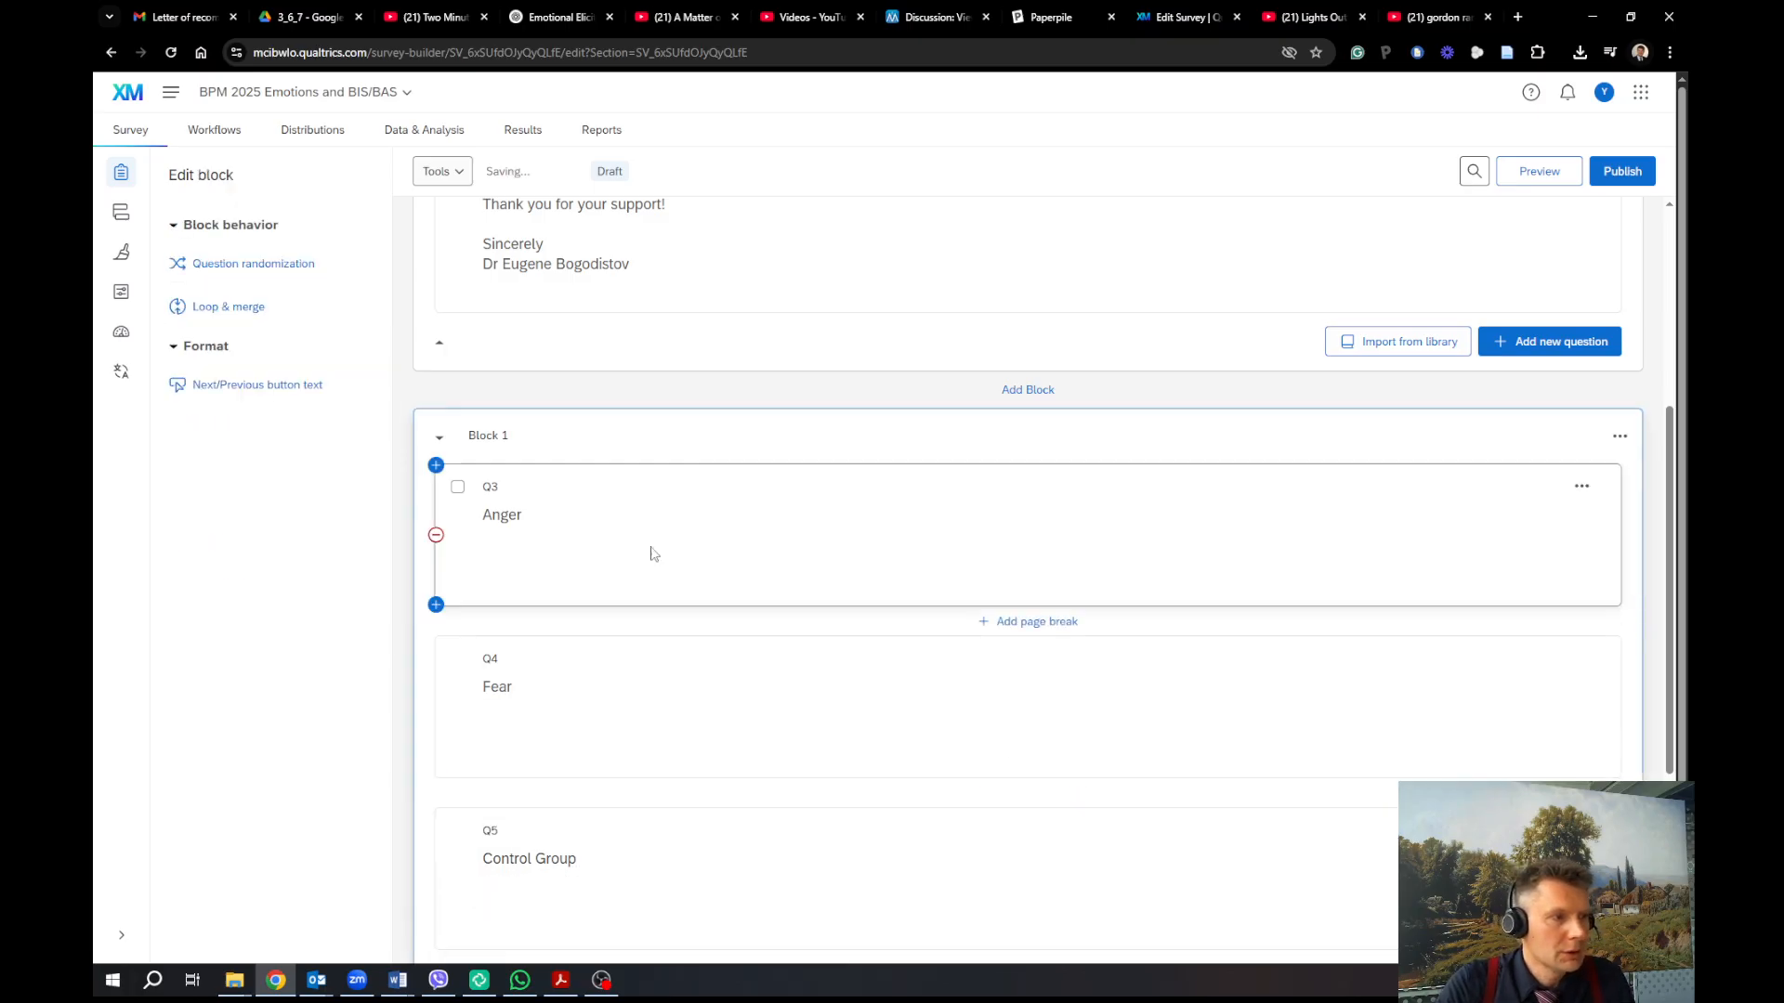
{"action": "left_click", "coordinate": [759, 502]}
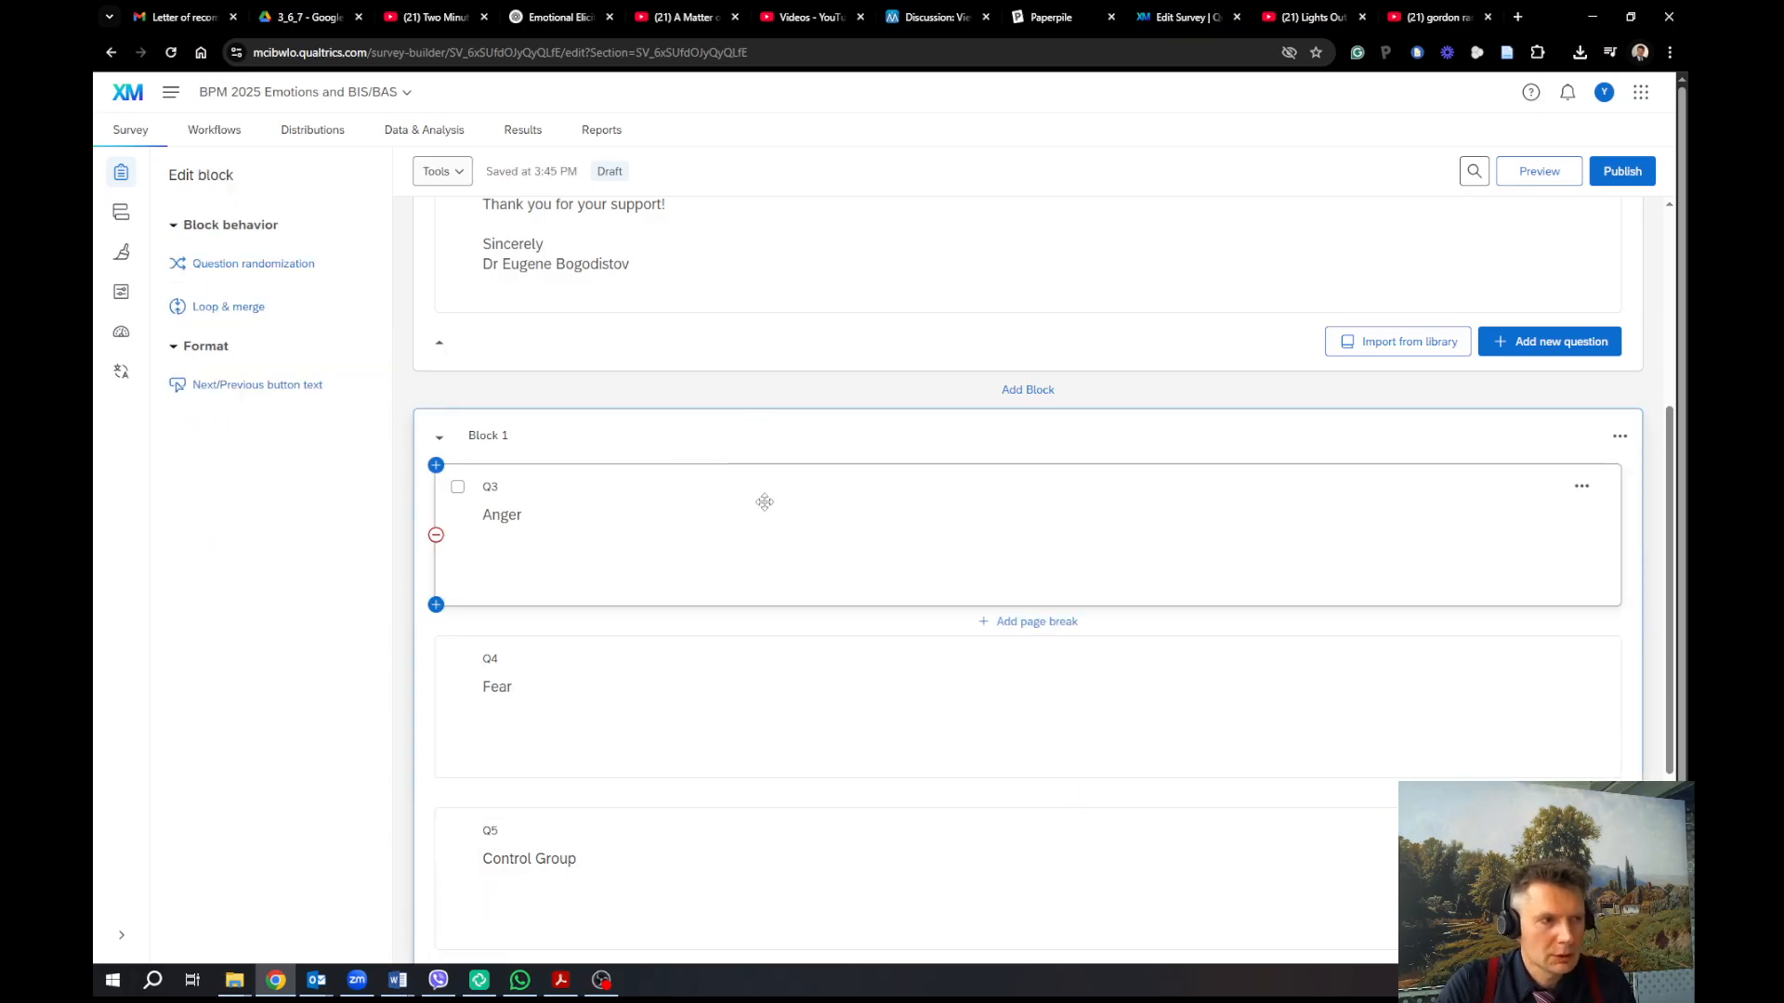
{"action": "left_click", "coordinate": [768, 426]}
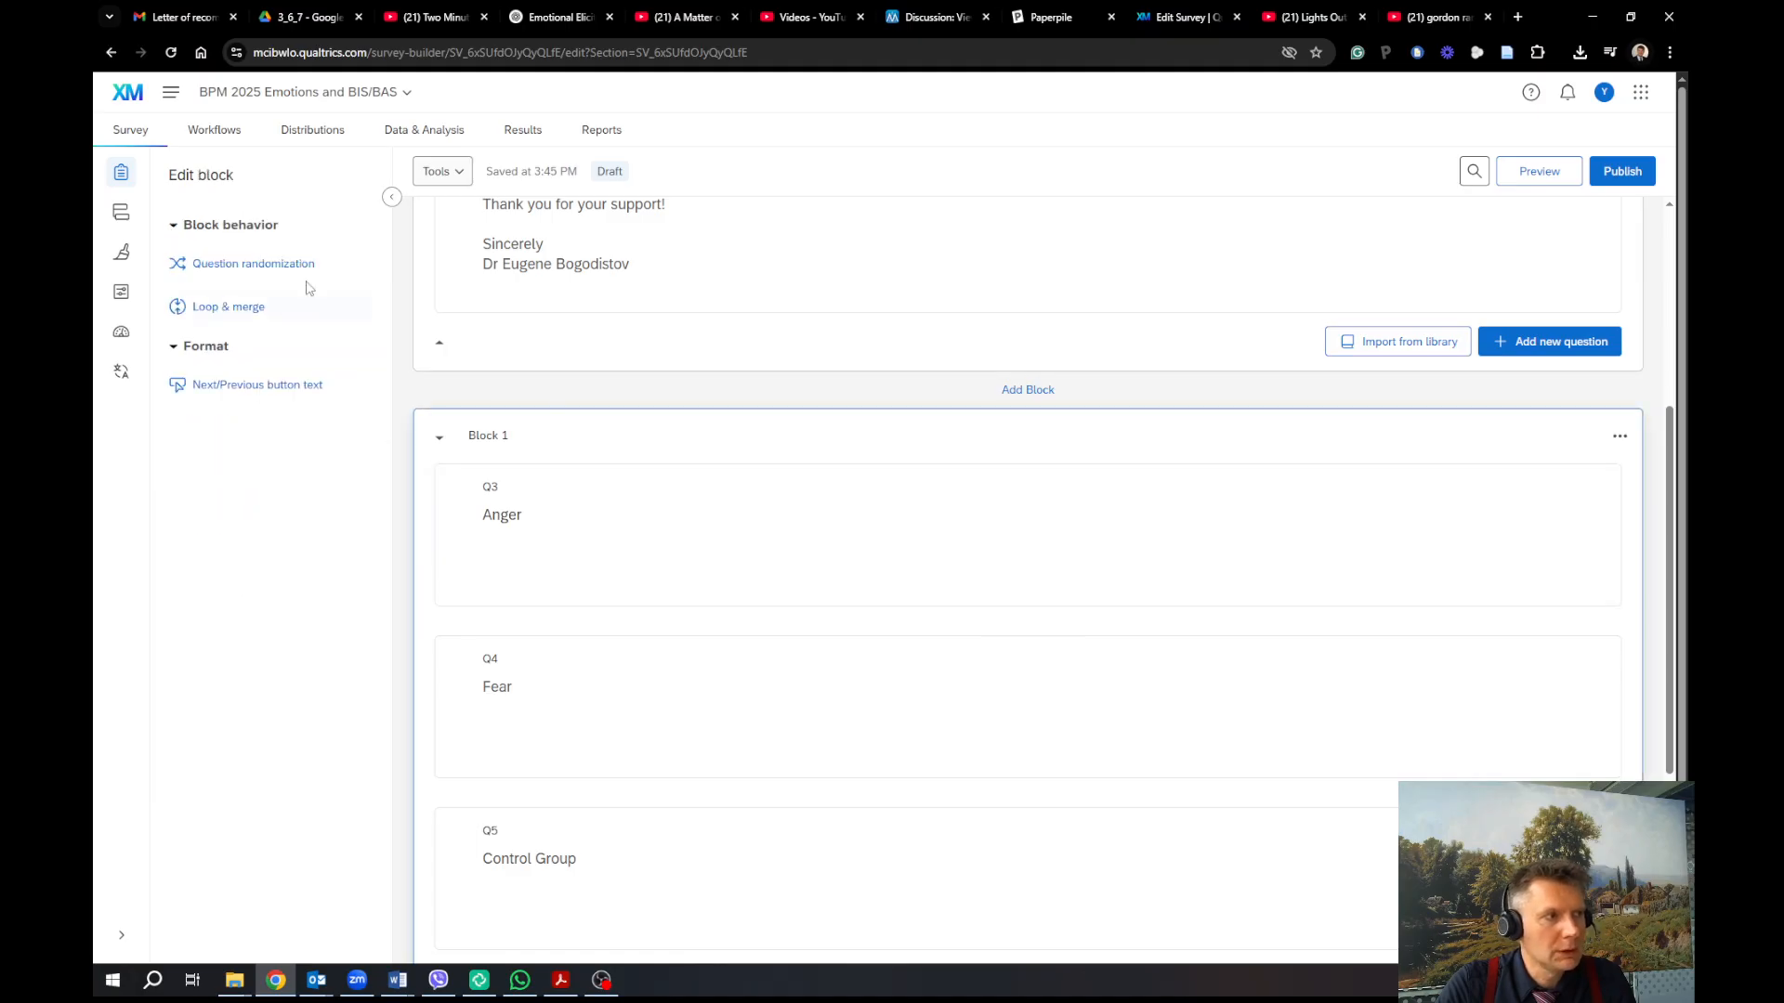
{"action": "left_click", "coordinate": [288, 266]}
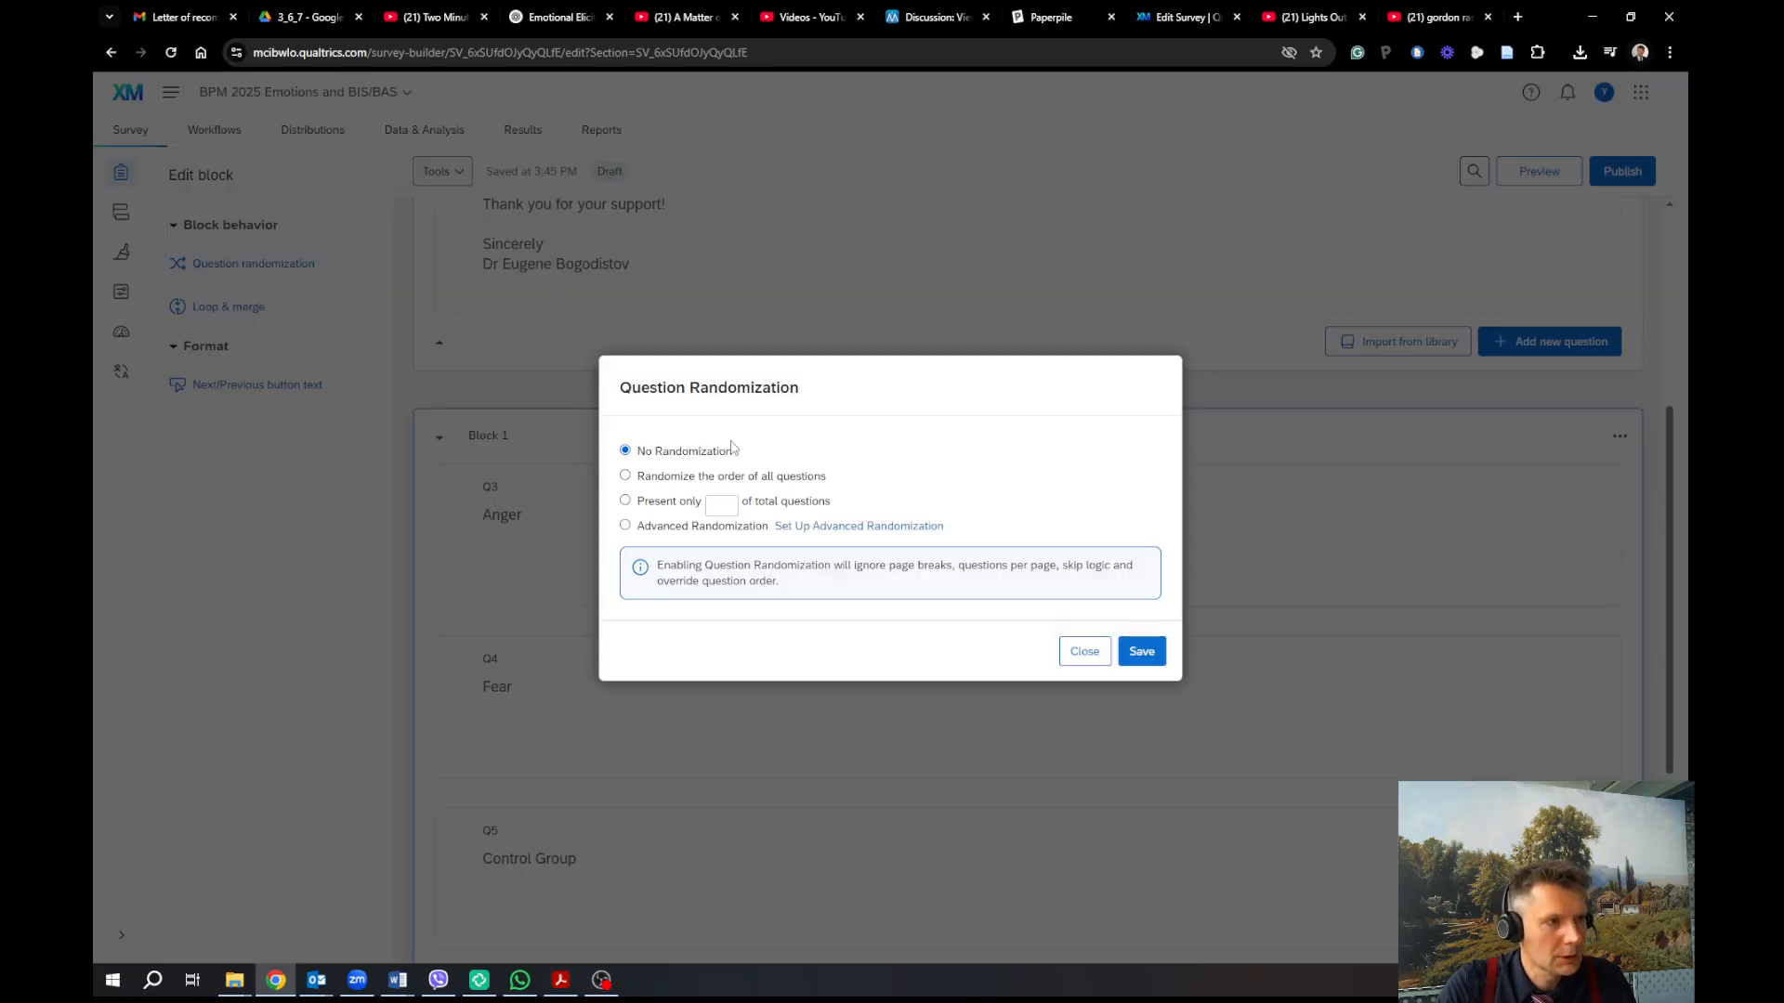
{"action": "left_click", "coordinate": [688, 507]}
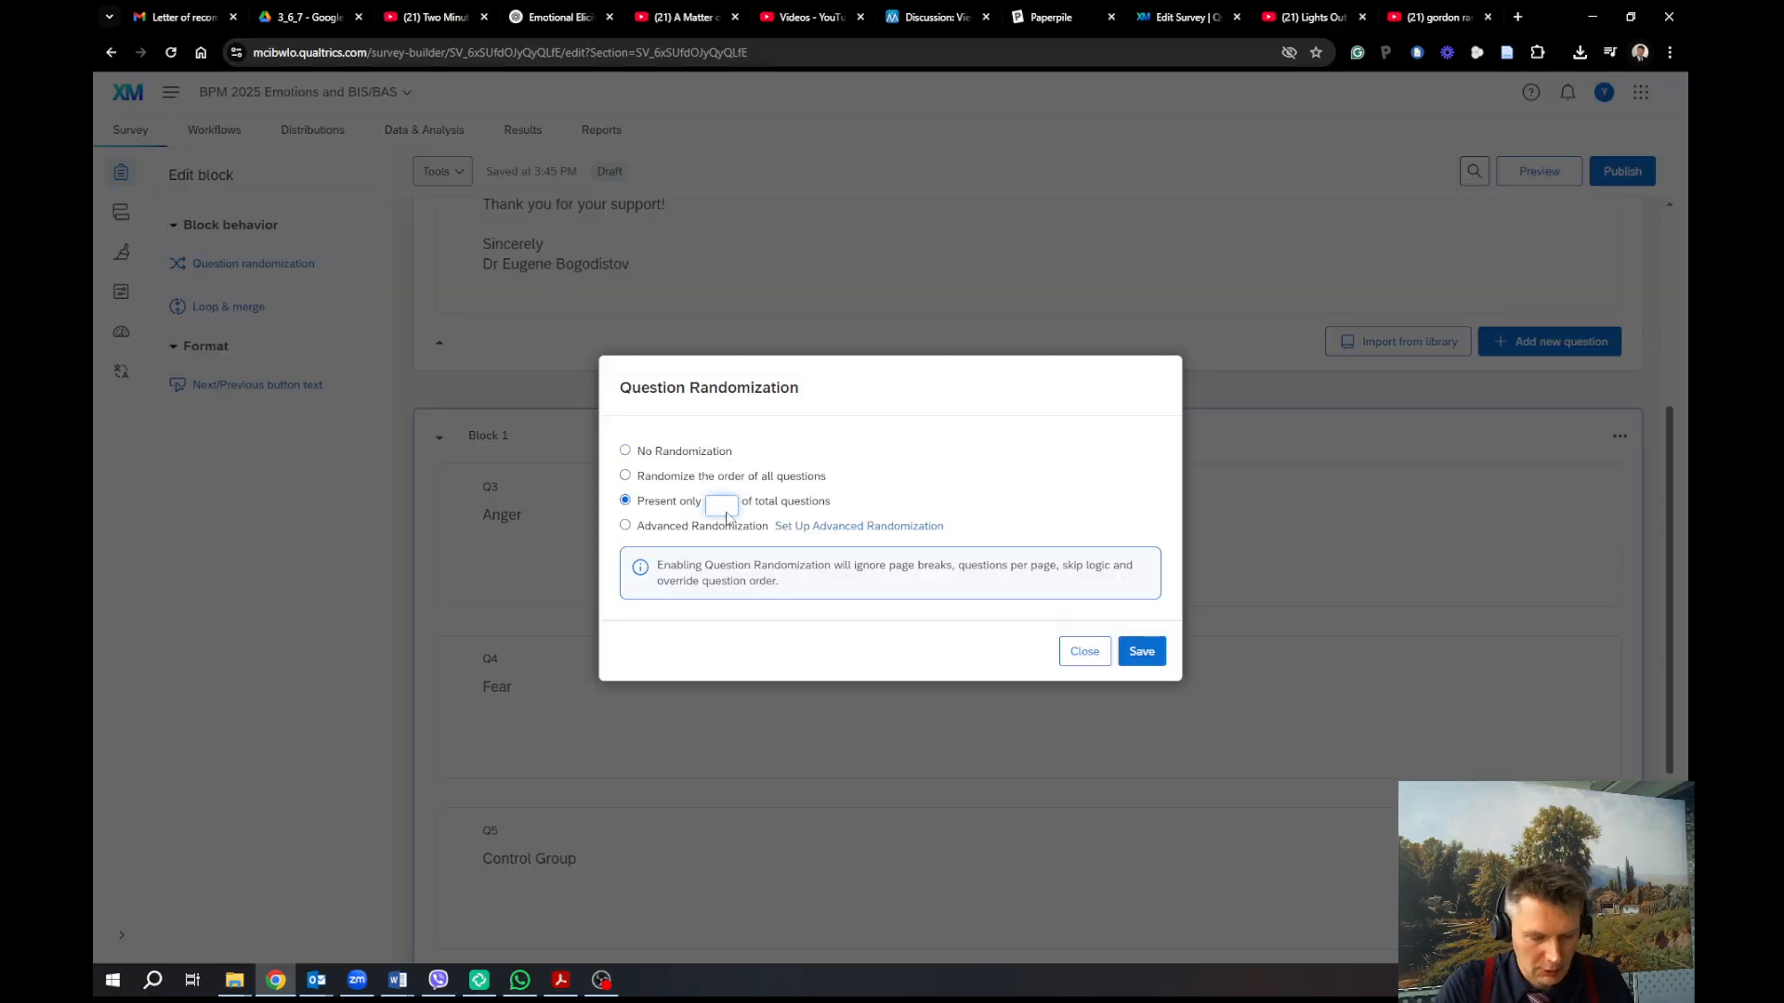
{"action": "left_click", "coordinate": [1142, 651]}
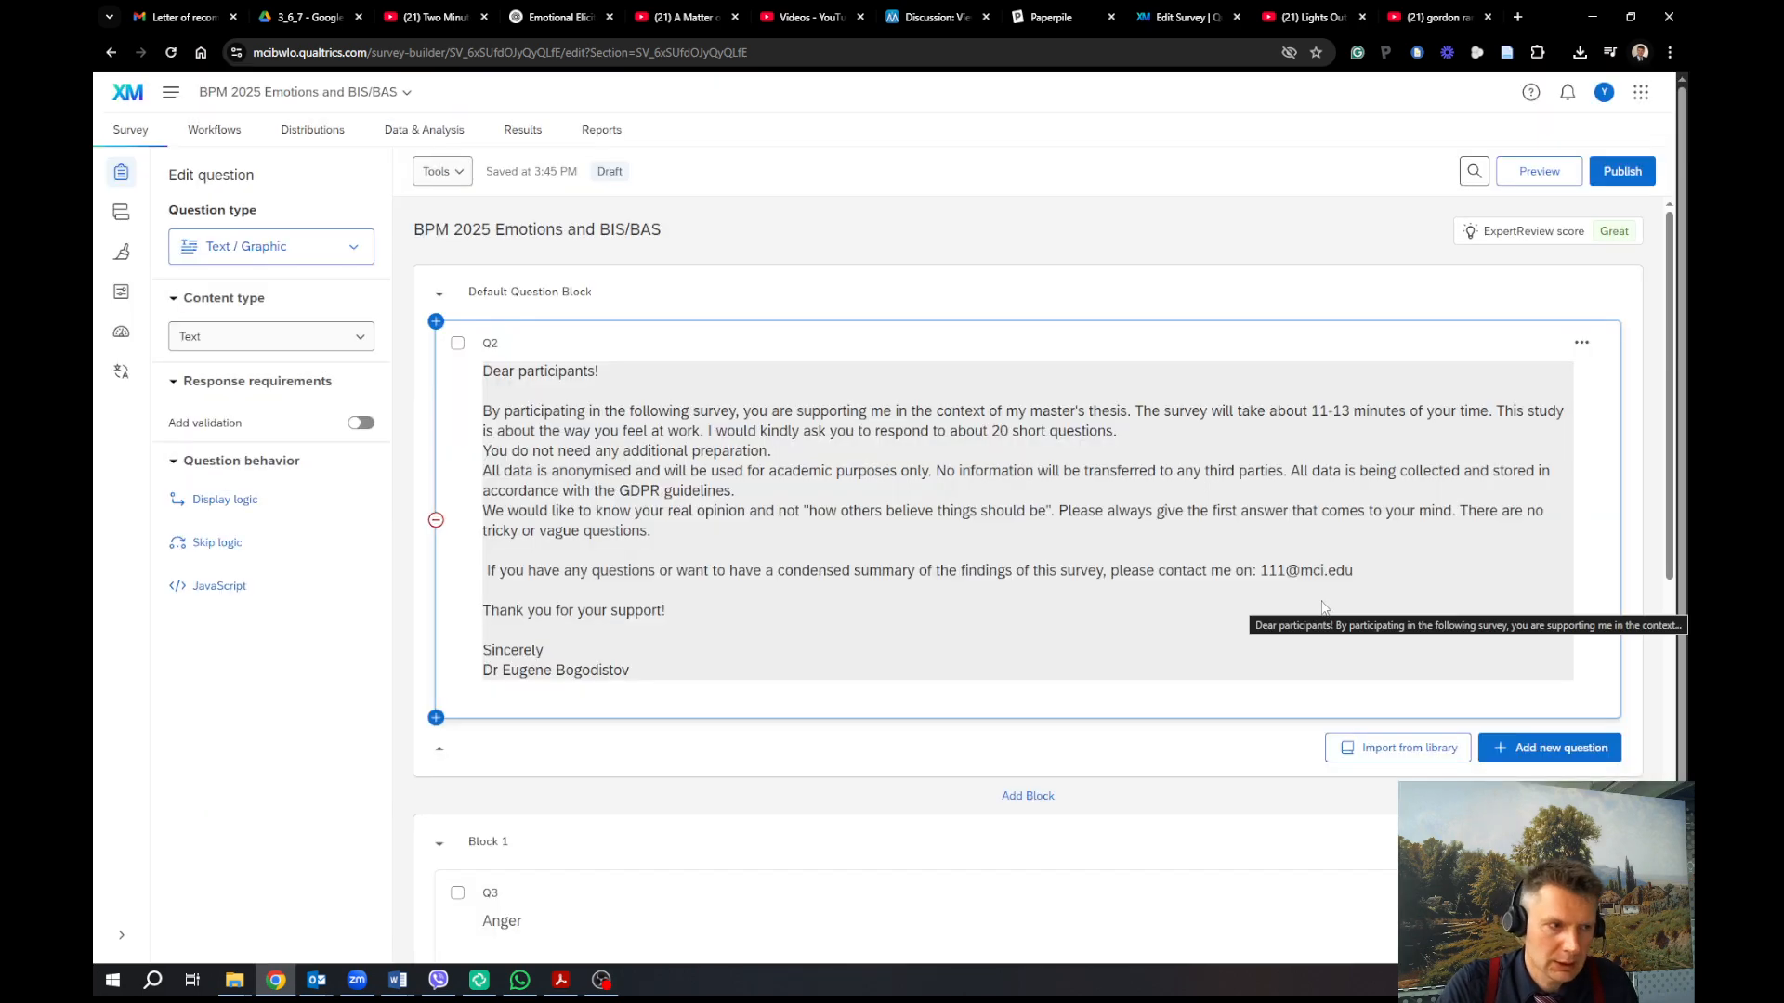
{"action": "scroll", "coordinate": [1245, 595], "scroll_direction": "down", "scroll_amount": 3}
Append 'Your participation is absolutely voluntary and you can leave the survey whenever you want.' to intro Q2
{"action": "scroll", "coordinate": [1244, 593], "scroll_direction": "down", "scroll_amount": 2}
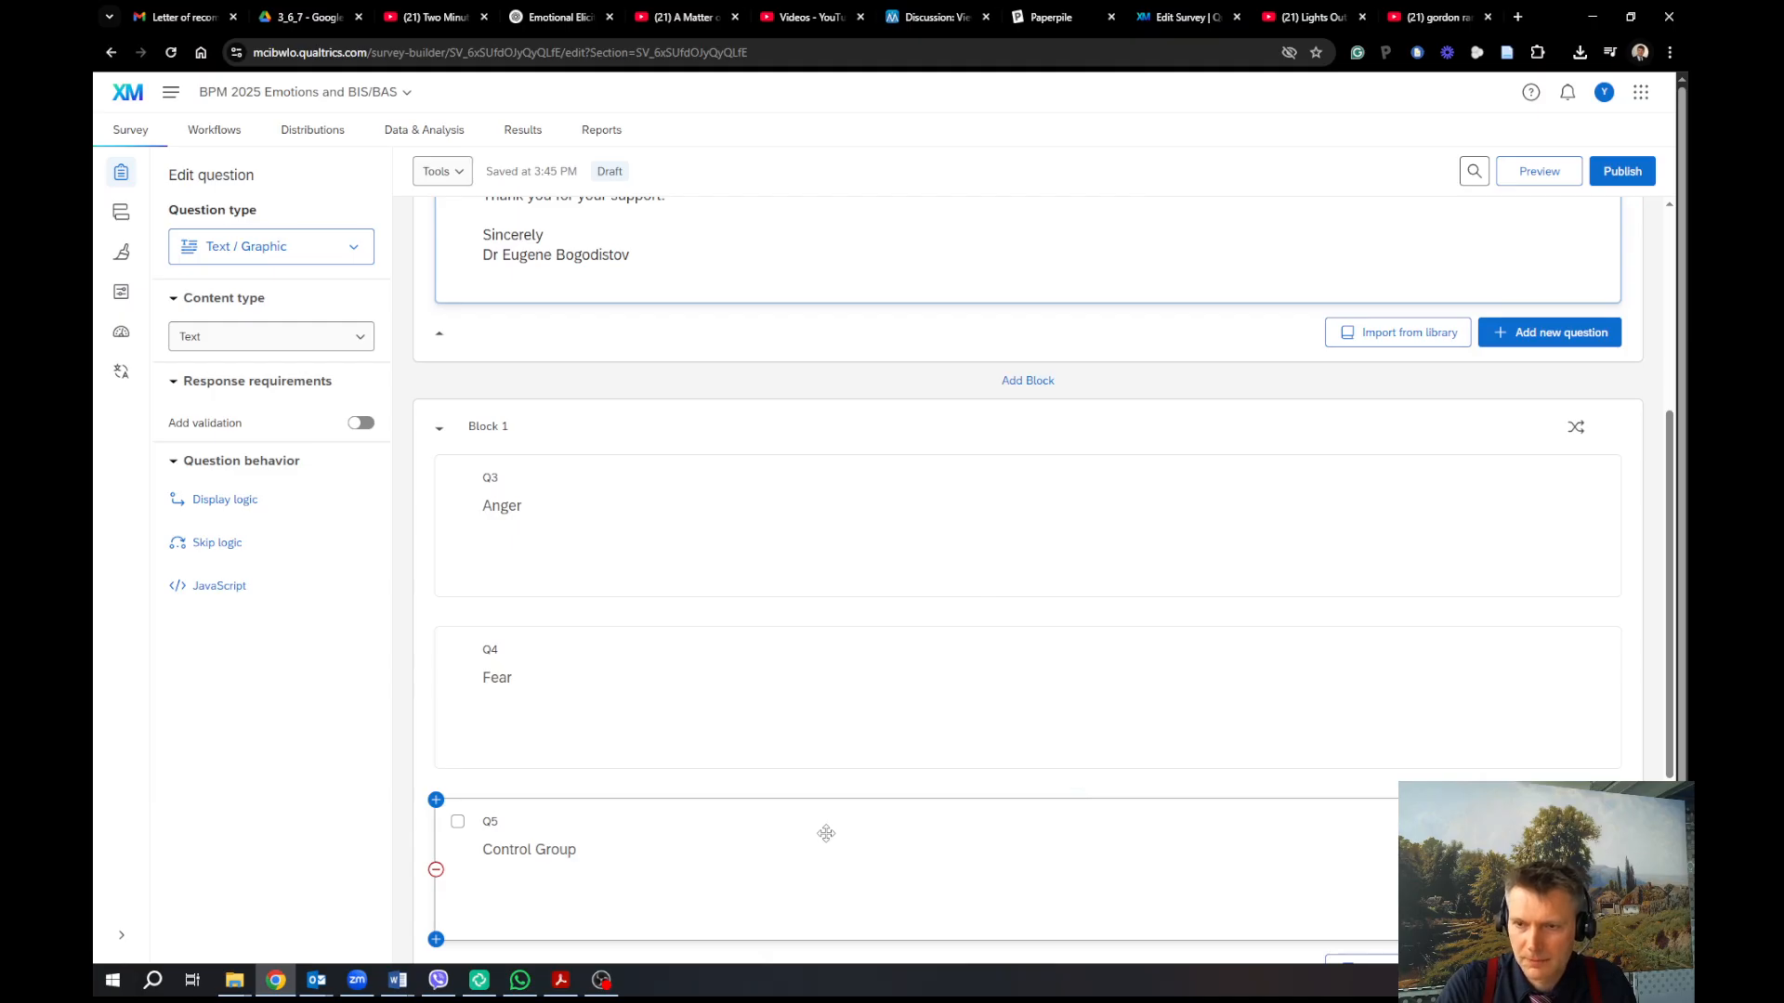
{"action": "scroll", "coordinate": [878, 804], "scroll_direction": "up", "scroll_amount": 3}
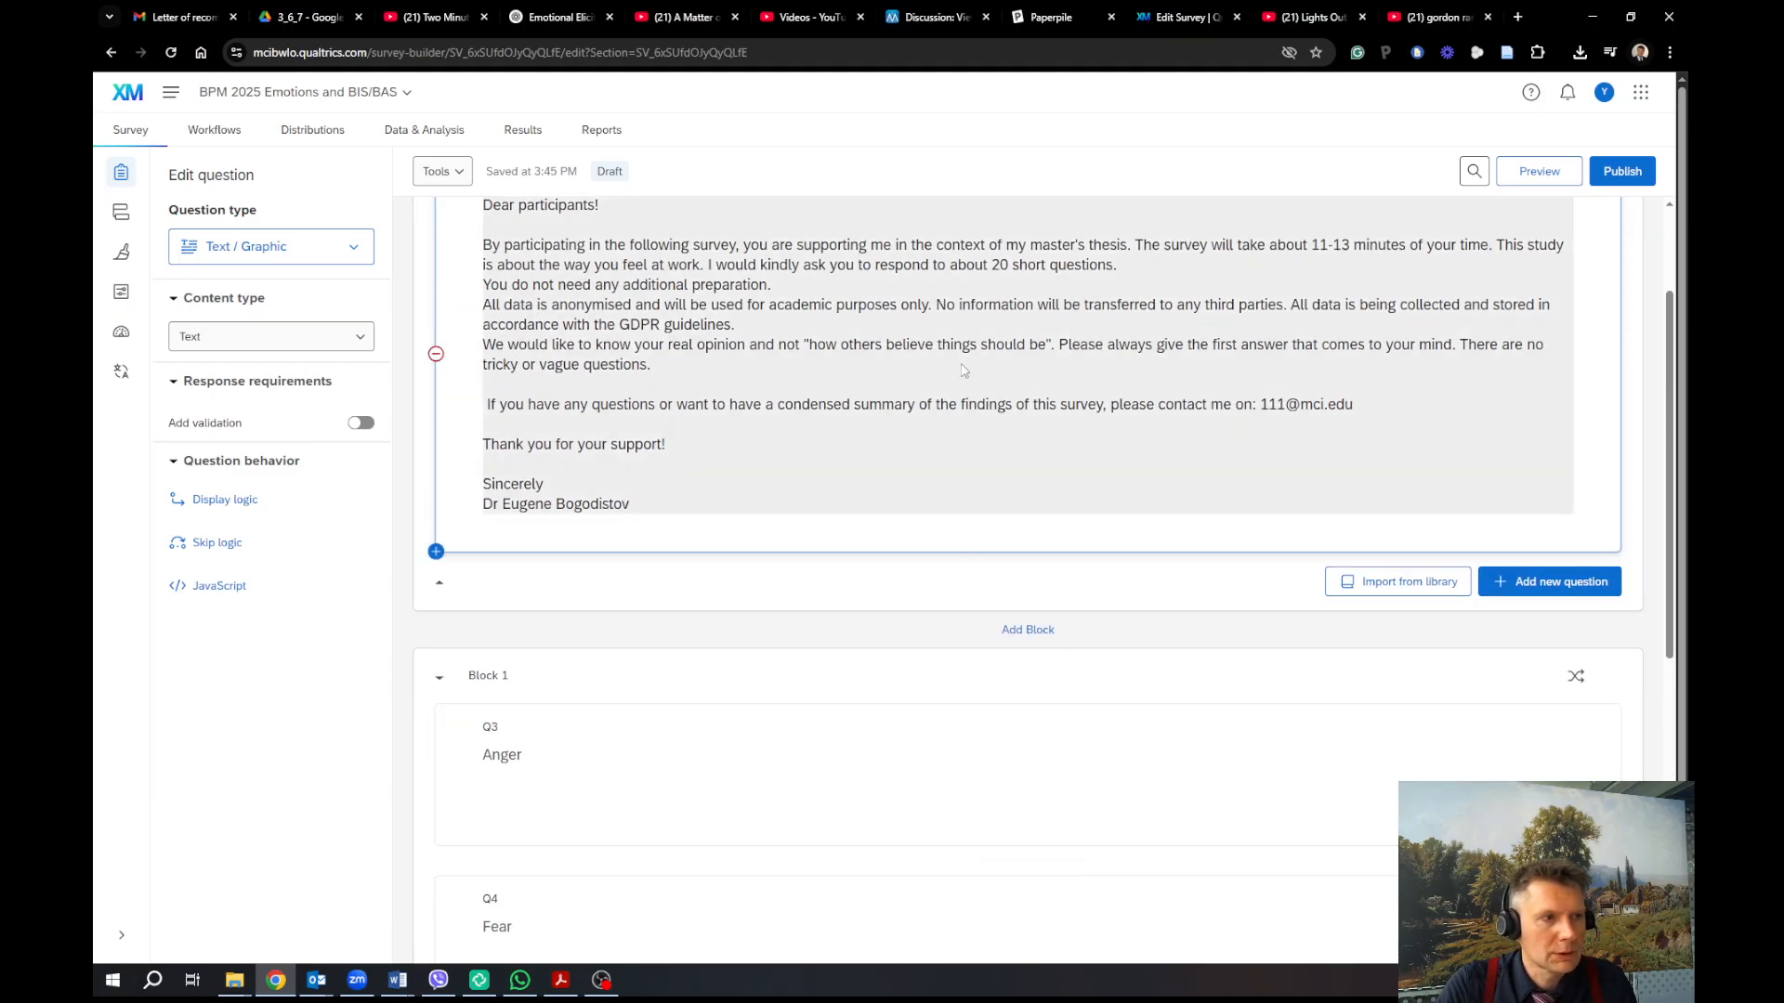
{"action": "scroll", "coordinate": [986, 428], "scroll_direction": "up", "scroll_amount": 1}
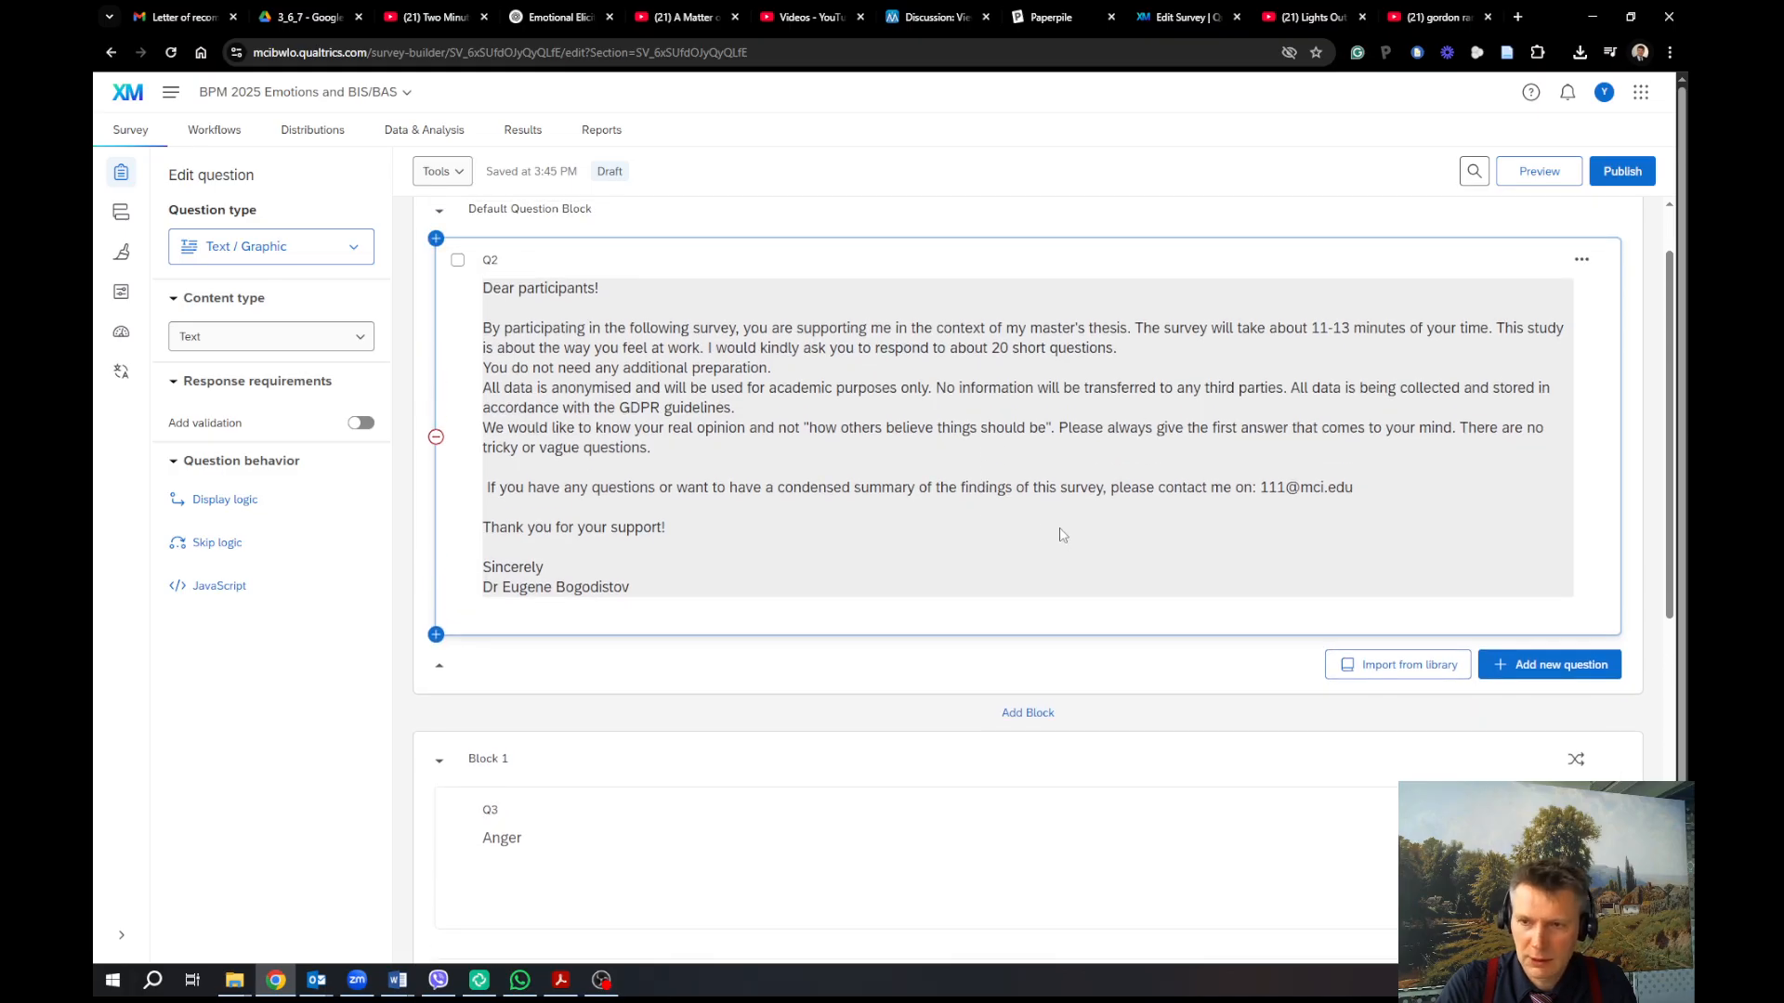
{"action": "left_click", "coordinate": [777, 448]}
{"action": "left_click", "coordinate": [777, 445]}
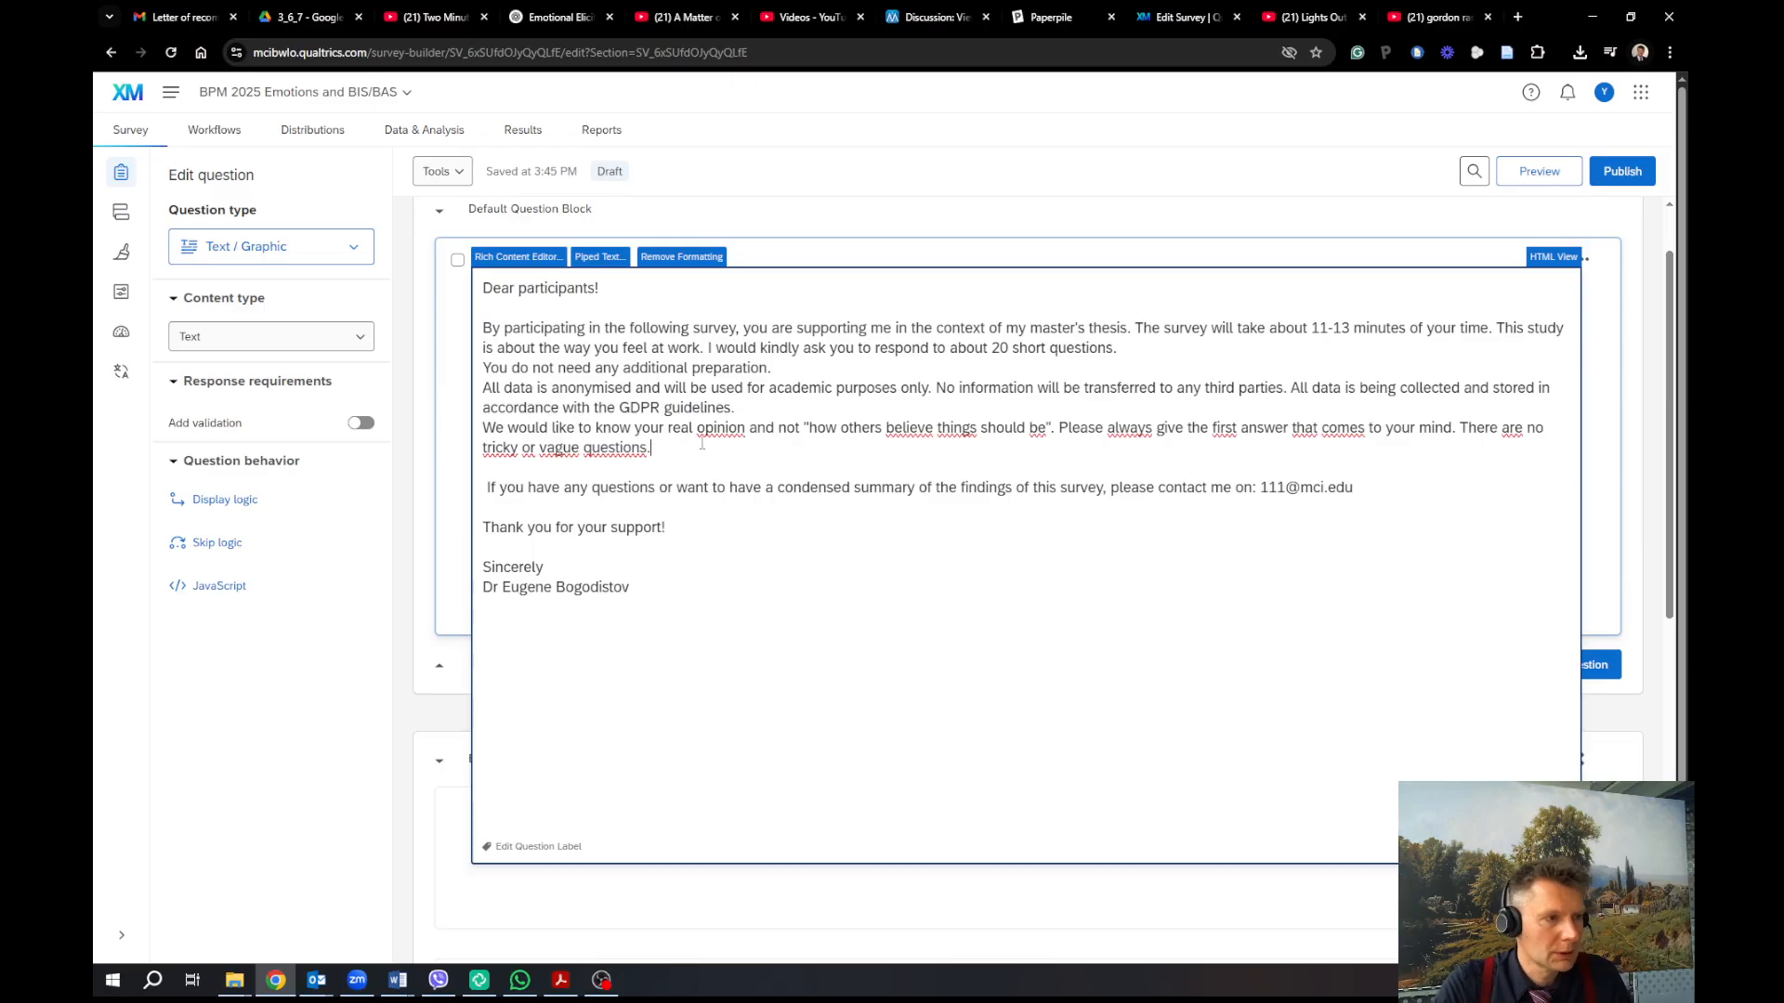
{"action": "type", "text": "Your part"}
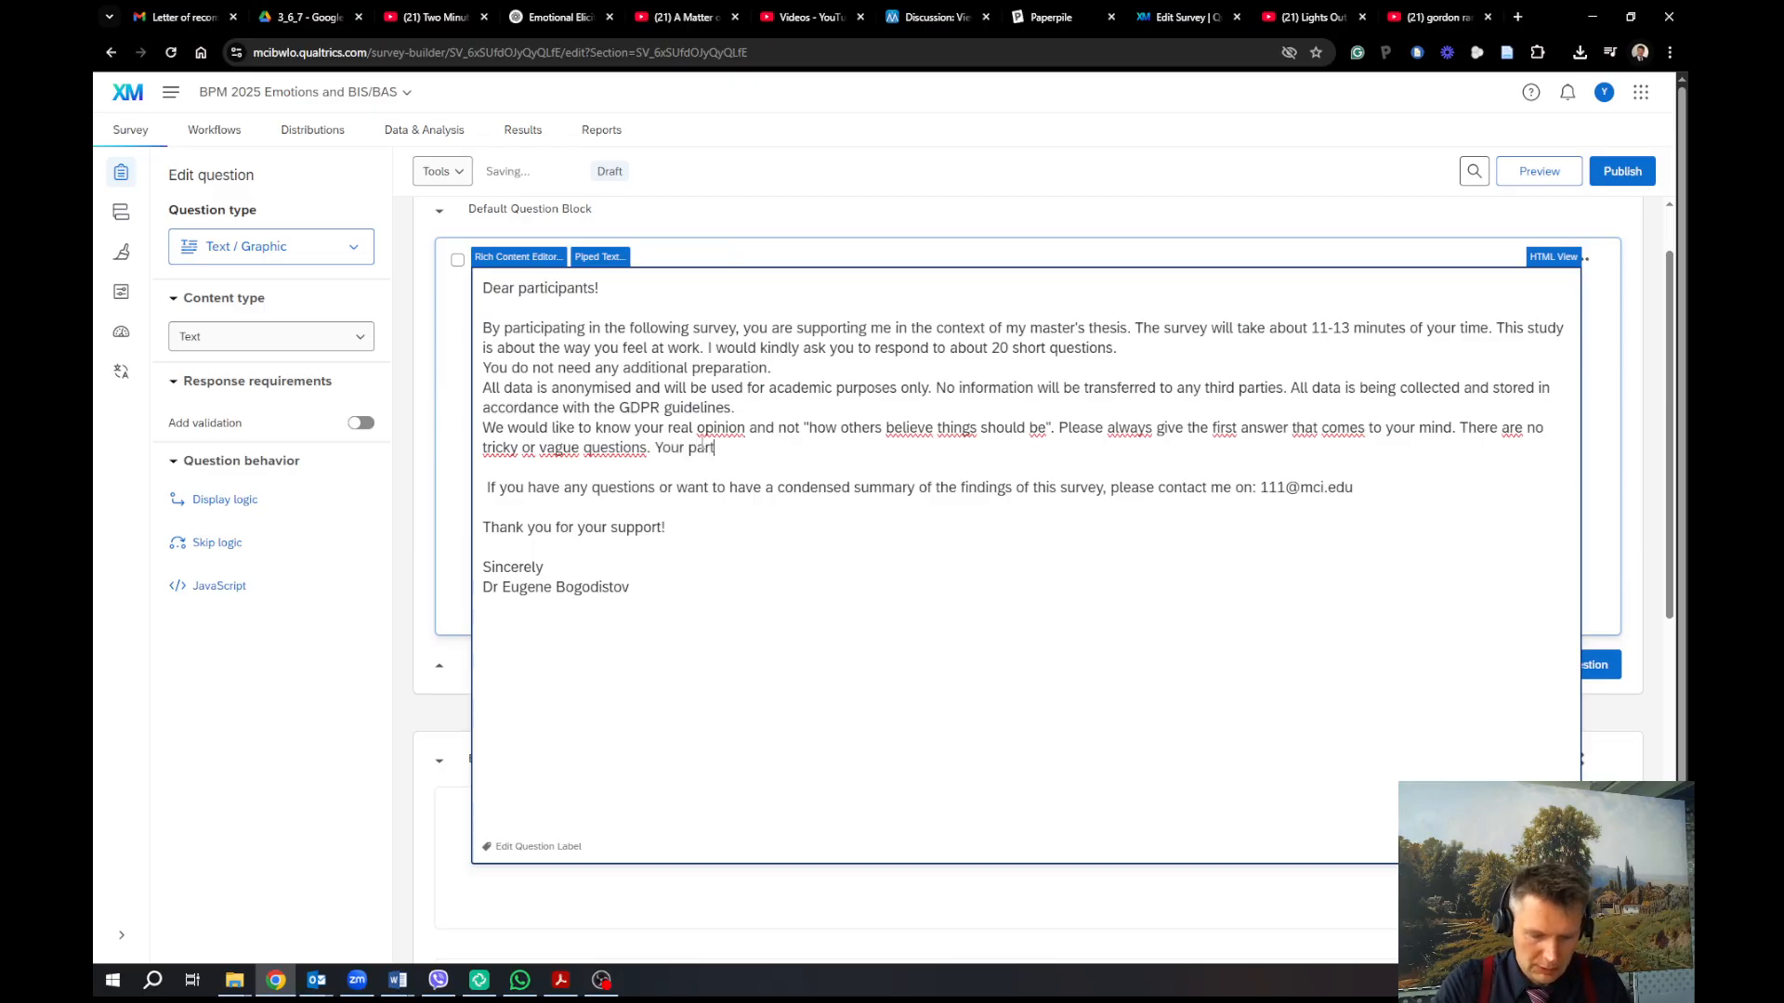
{"action": "type", "text": "icipation is"}
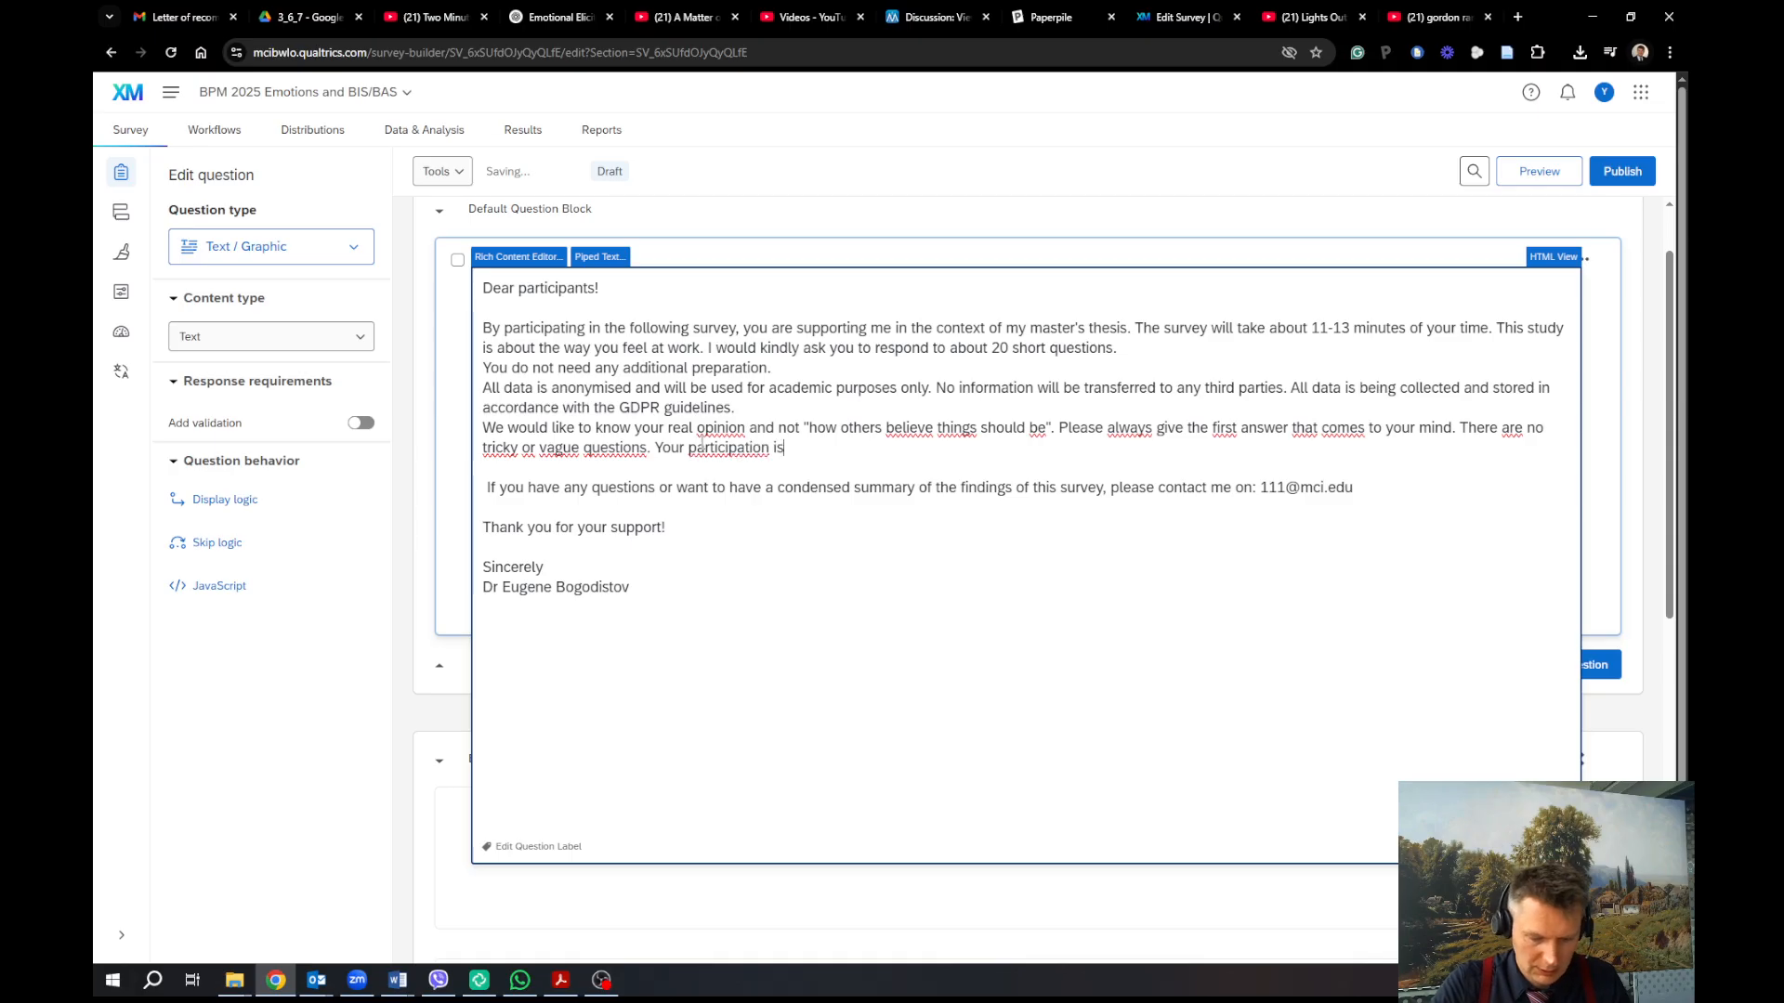
{"action": "type", "text": " absolute"}
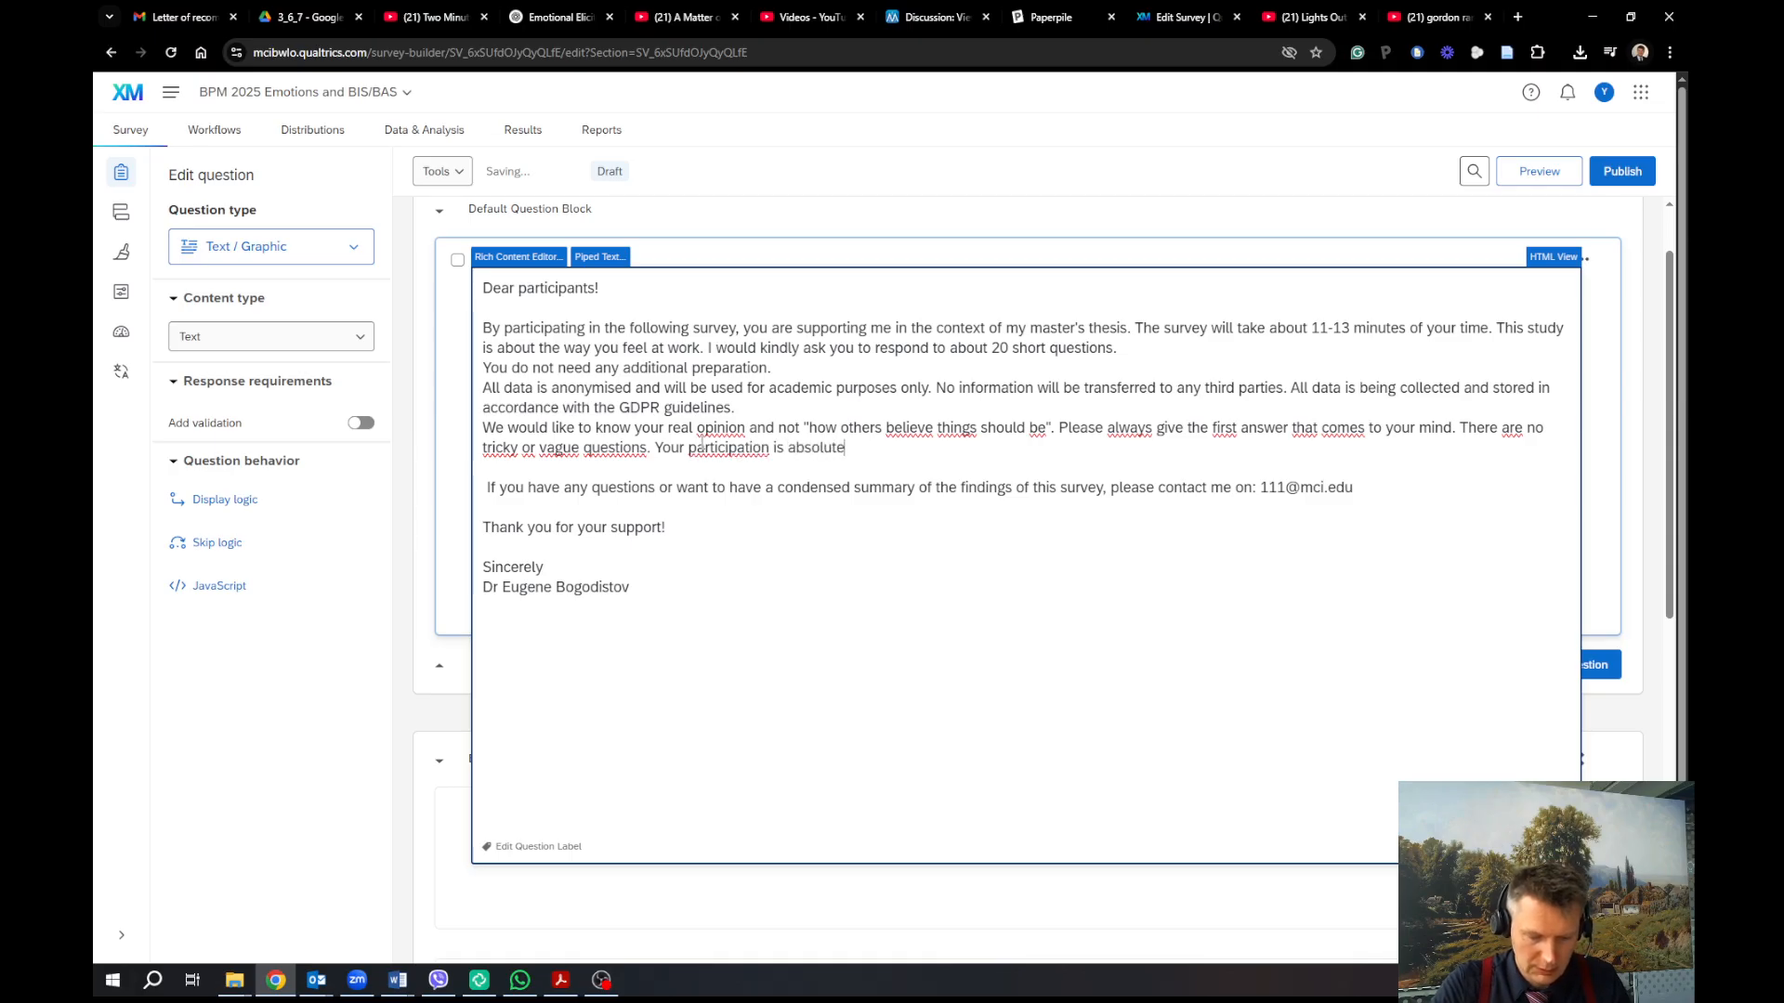
{"action": "type", "text": "ly vou"}
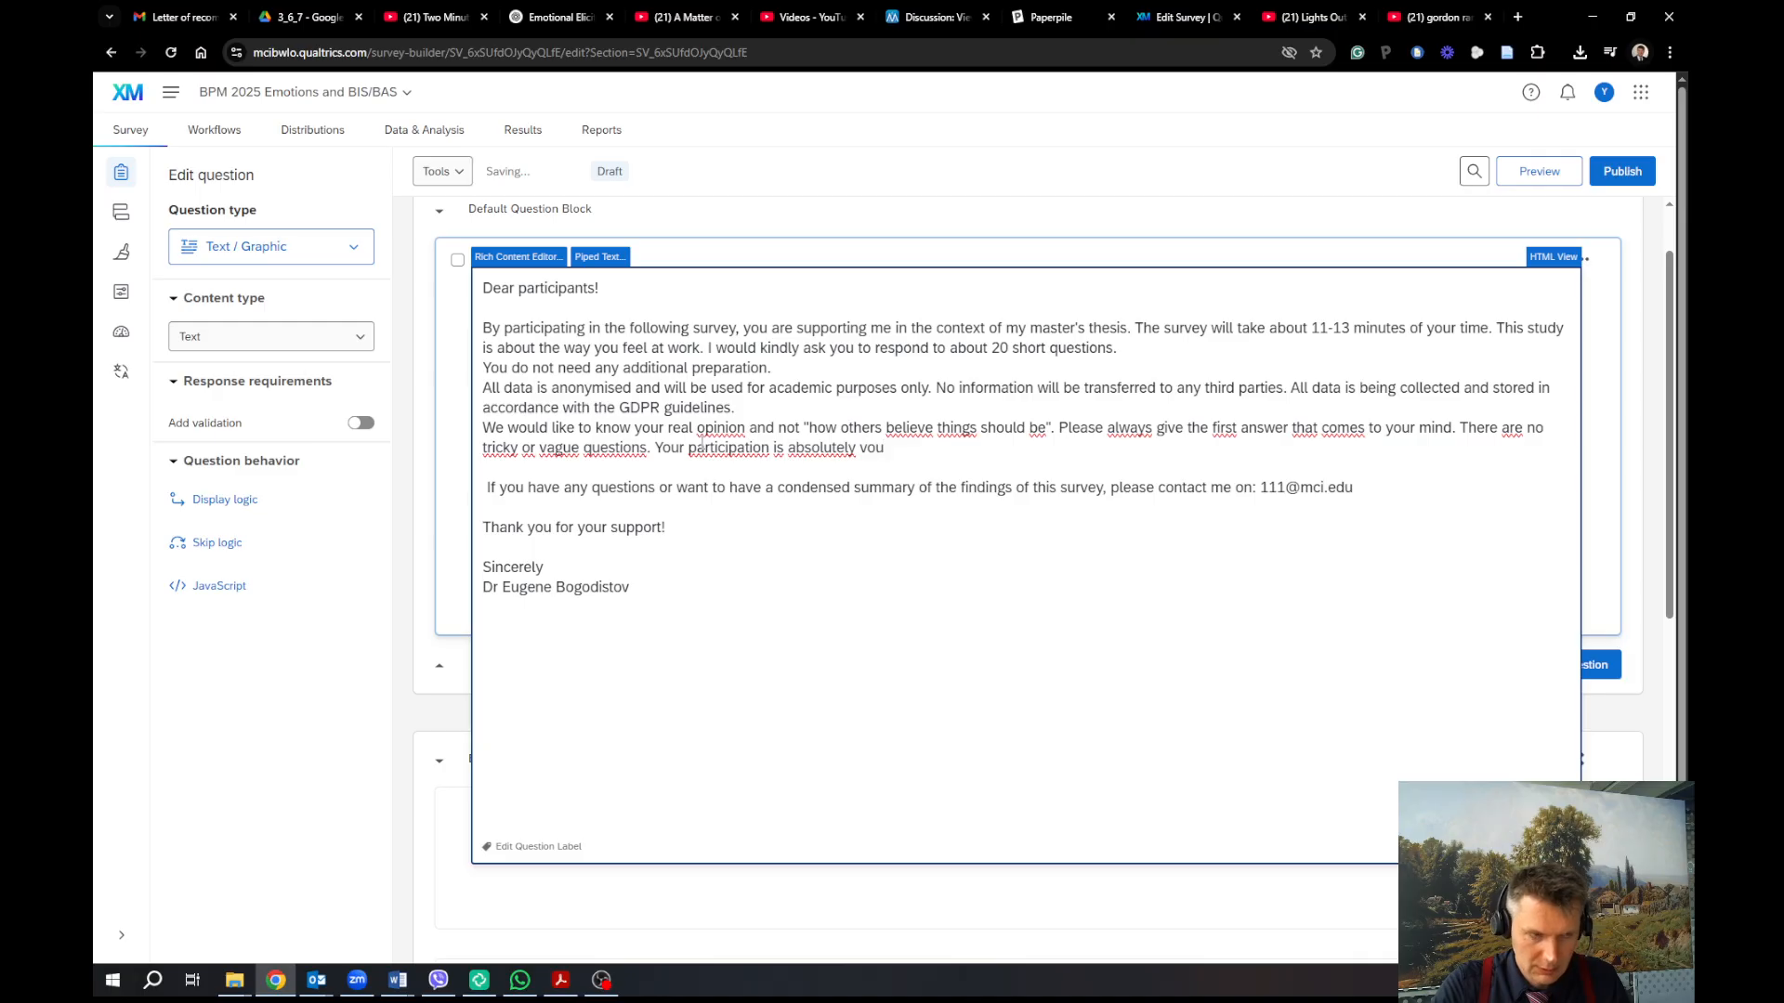
{"action": "key", "text": "BackSpace"}
{"action": "type", "text": "luntary"}
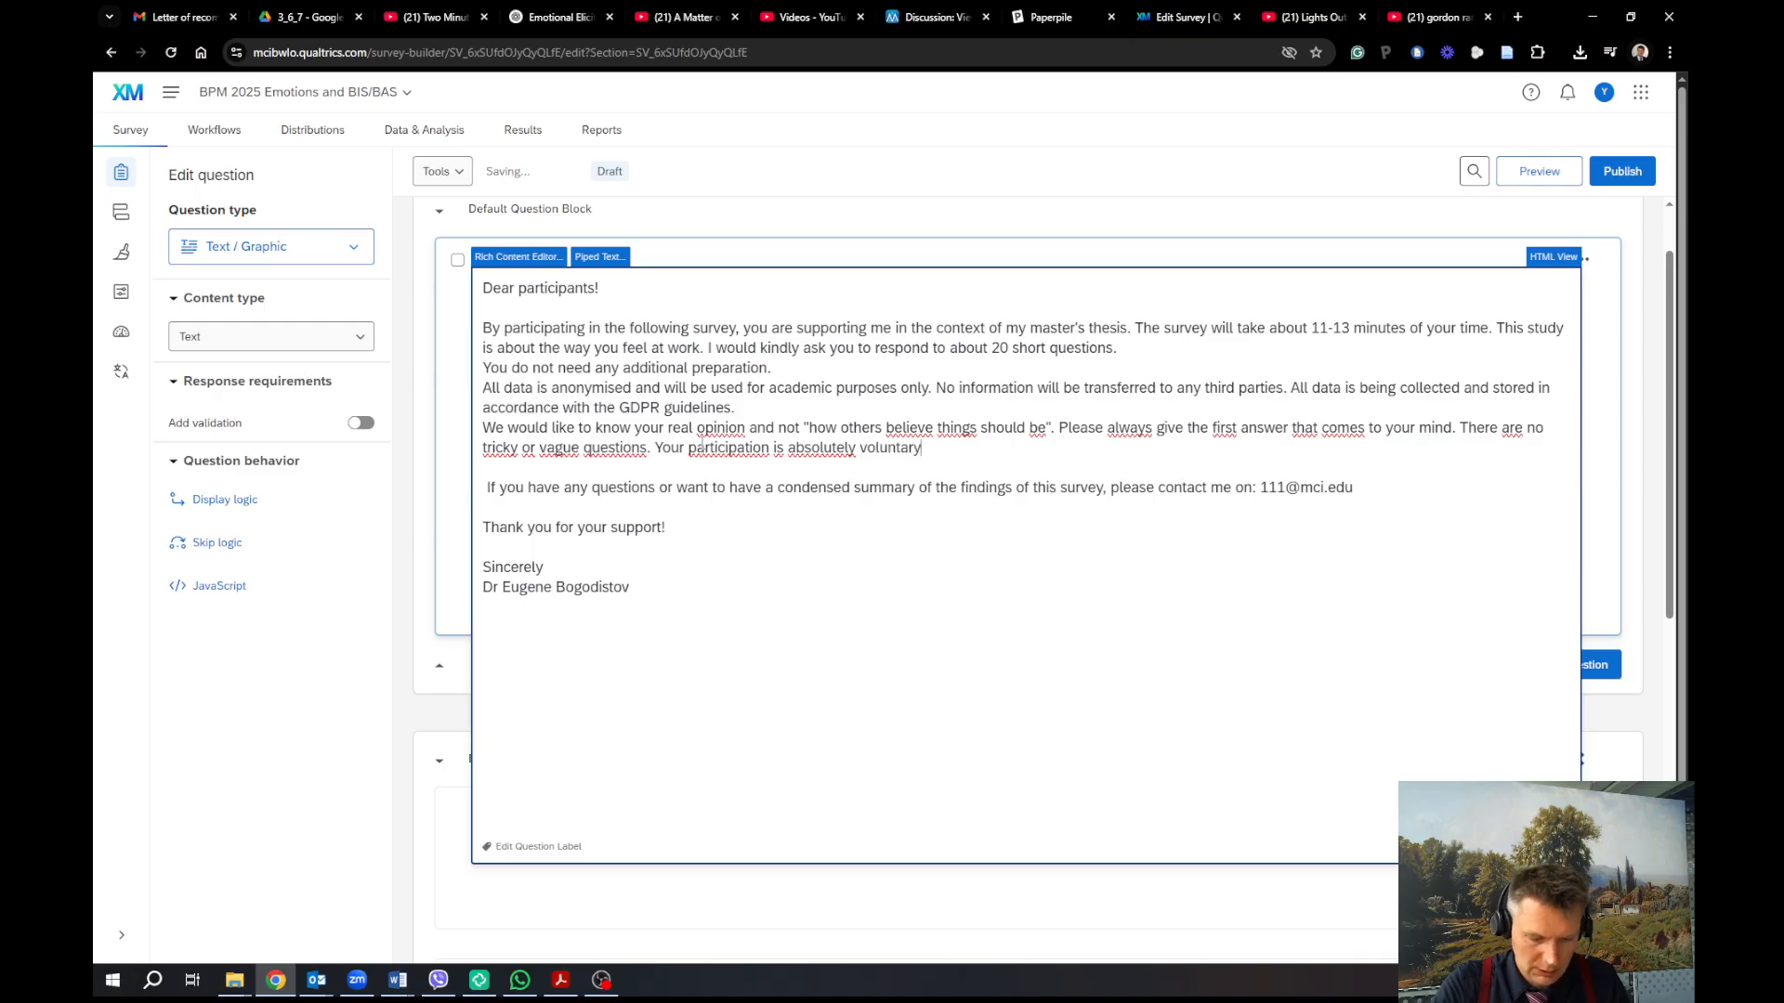
{"action": "type", "text": " and you can le"}
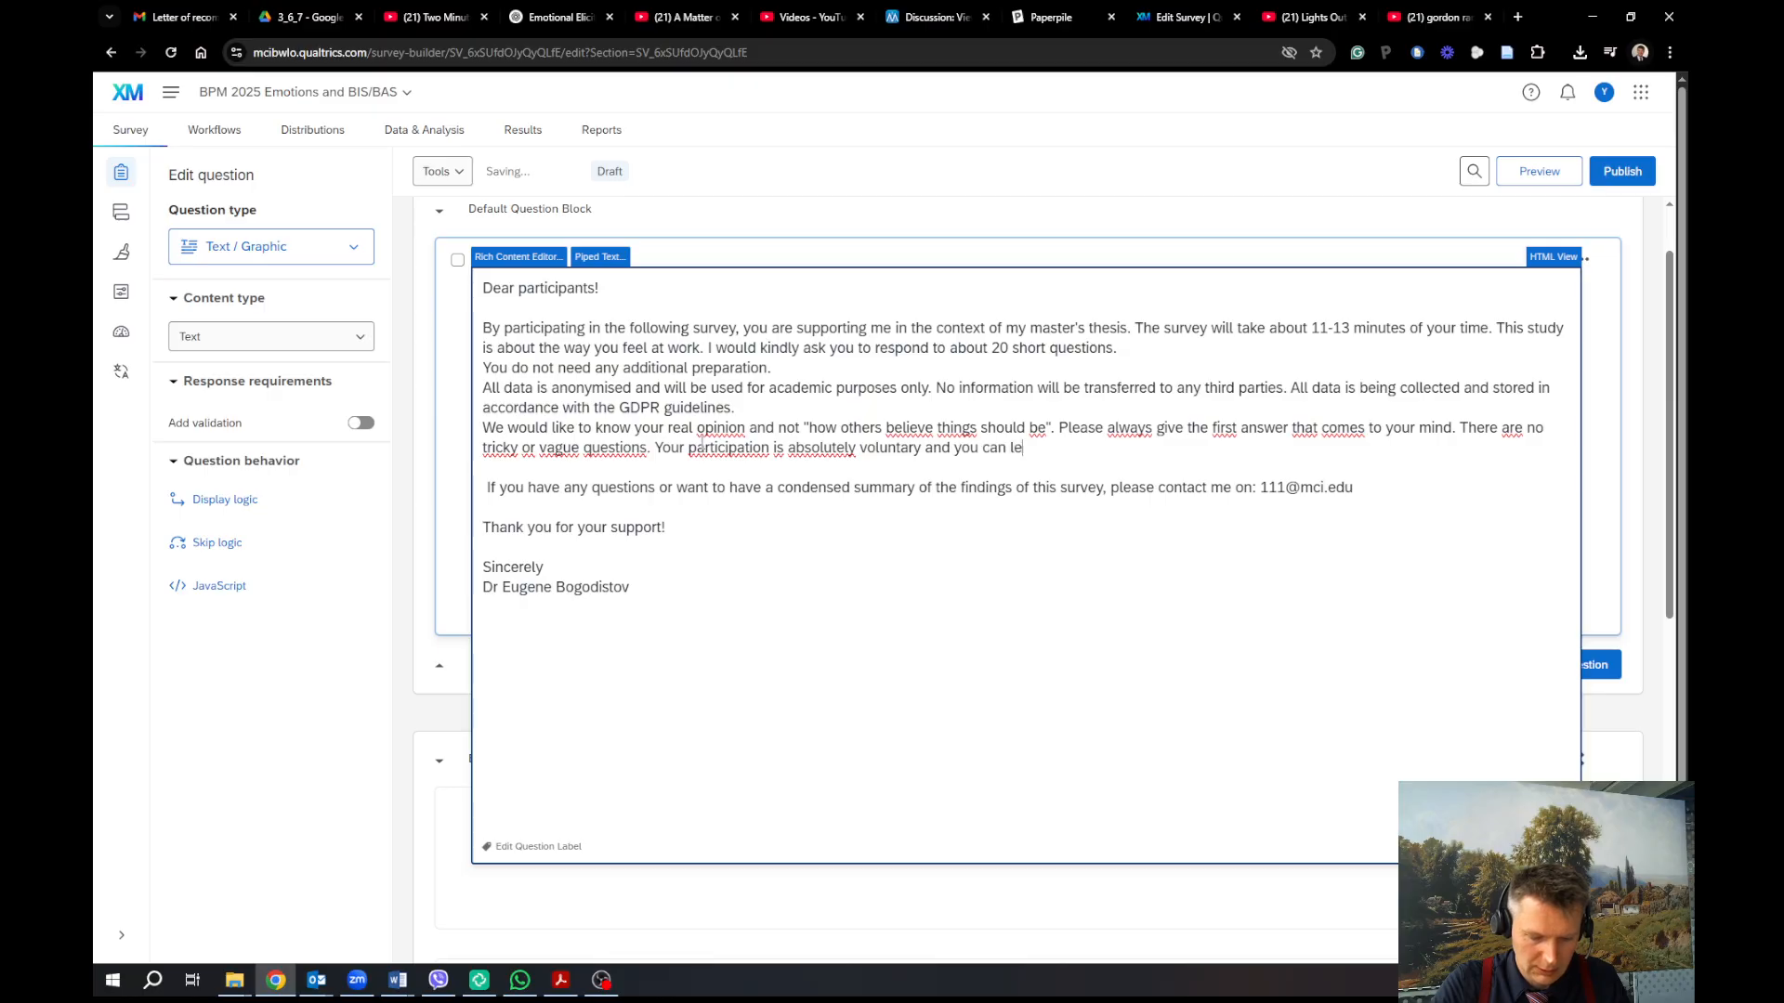
{"action": "type", "text": "ave the survey when"}
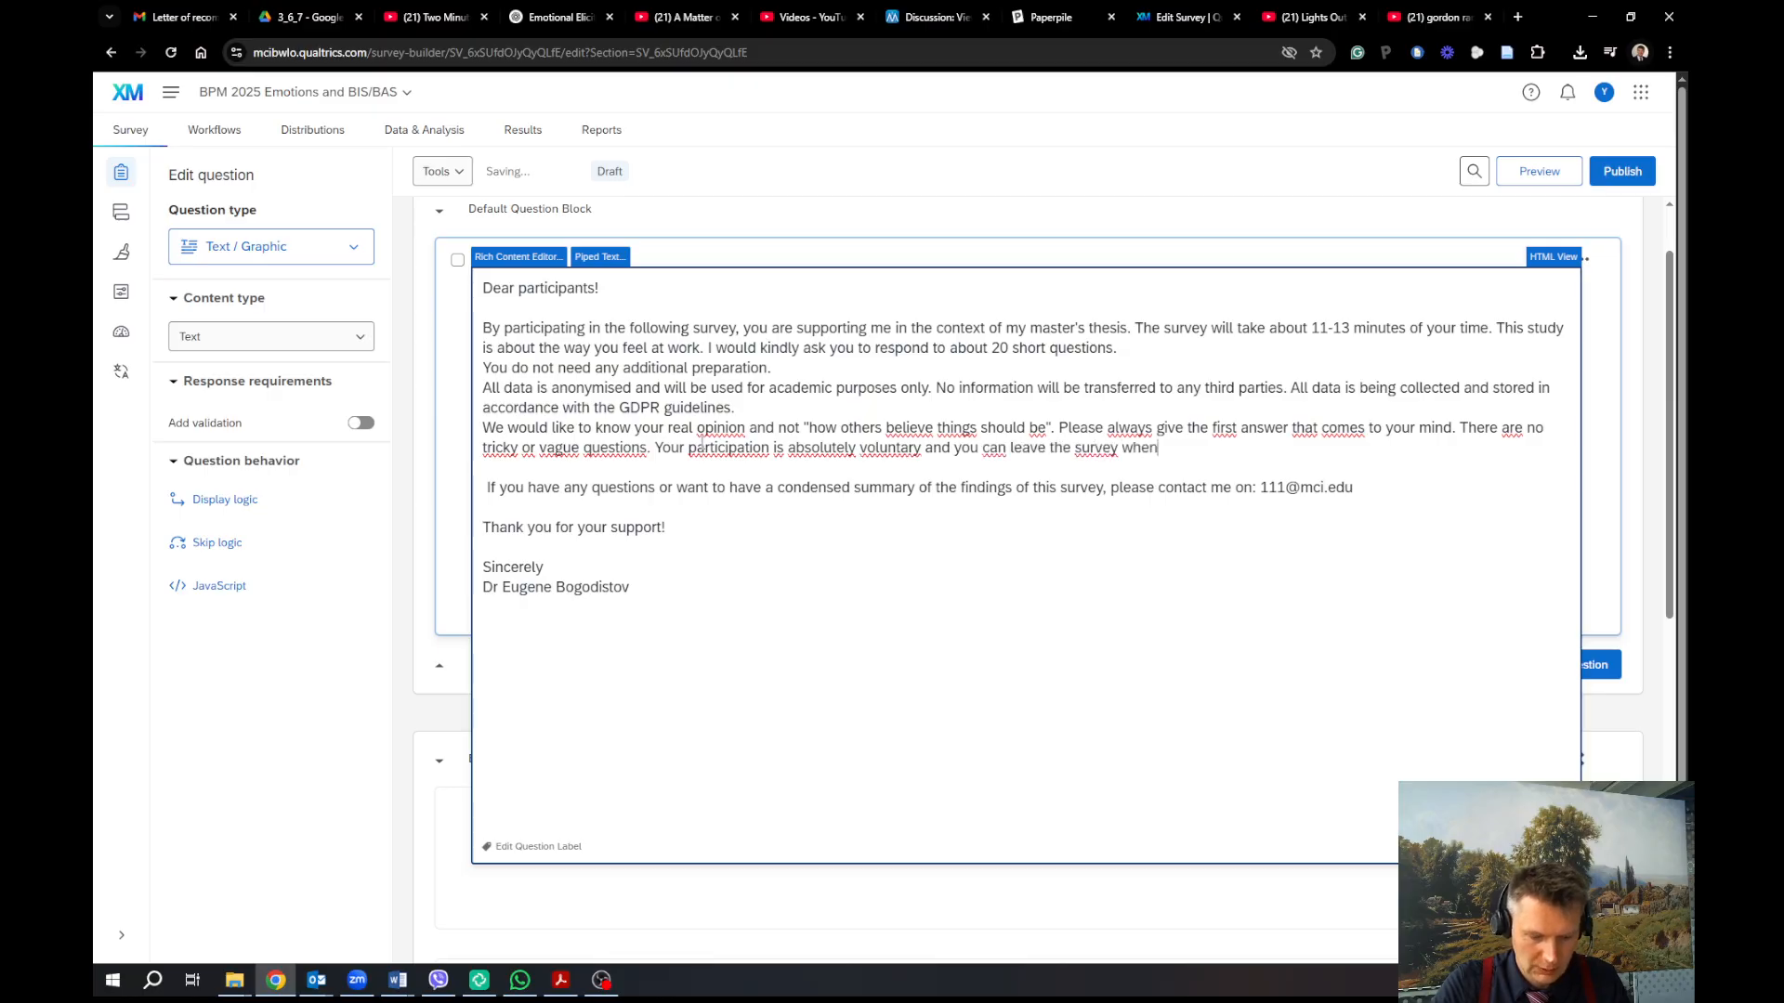
{"action": "type", "text": "ever you wa"}
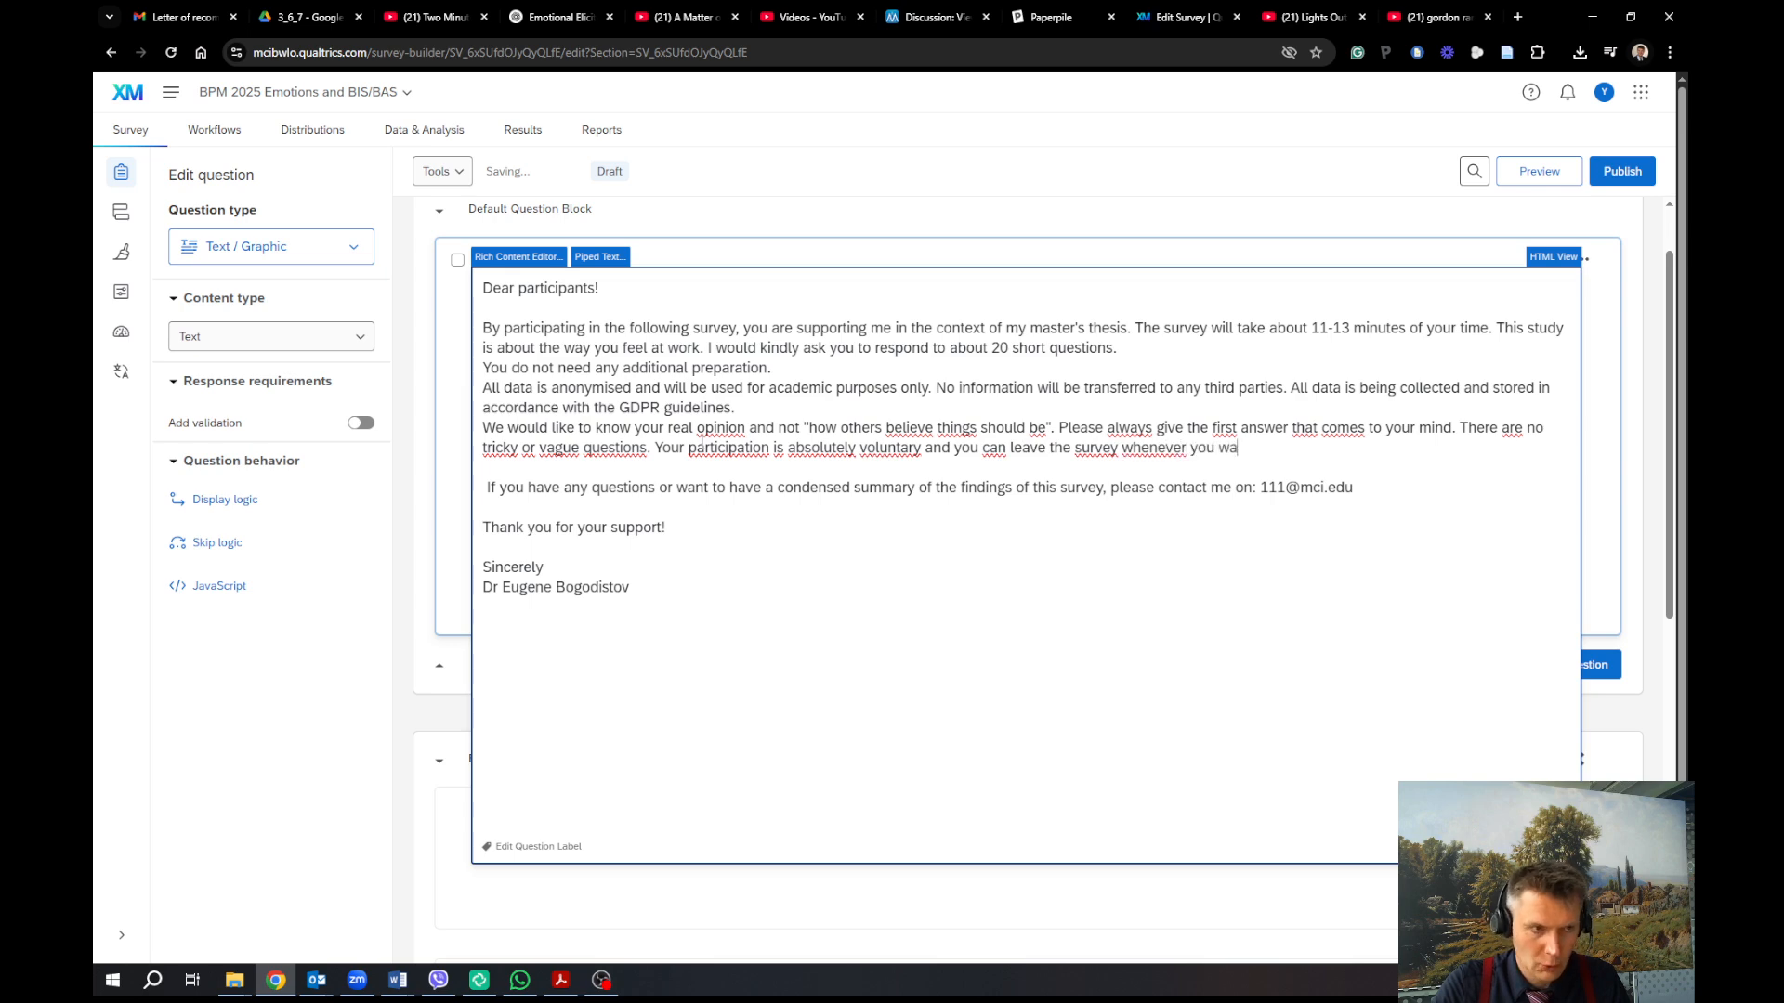
{"action": "type", "text": "nt."}
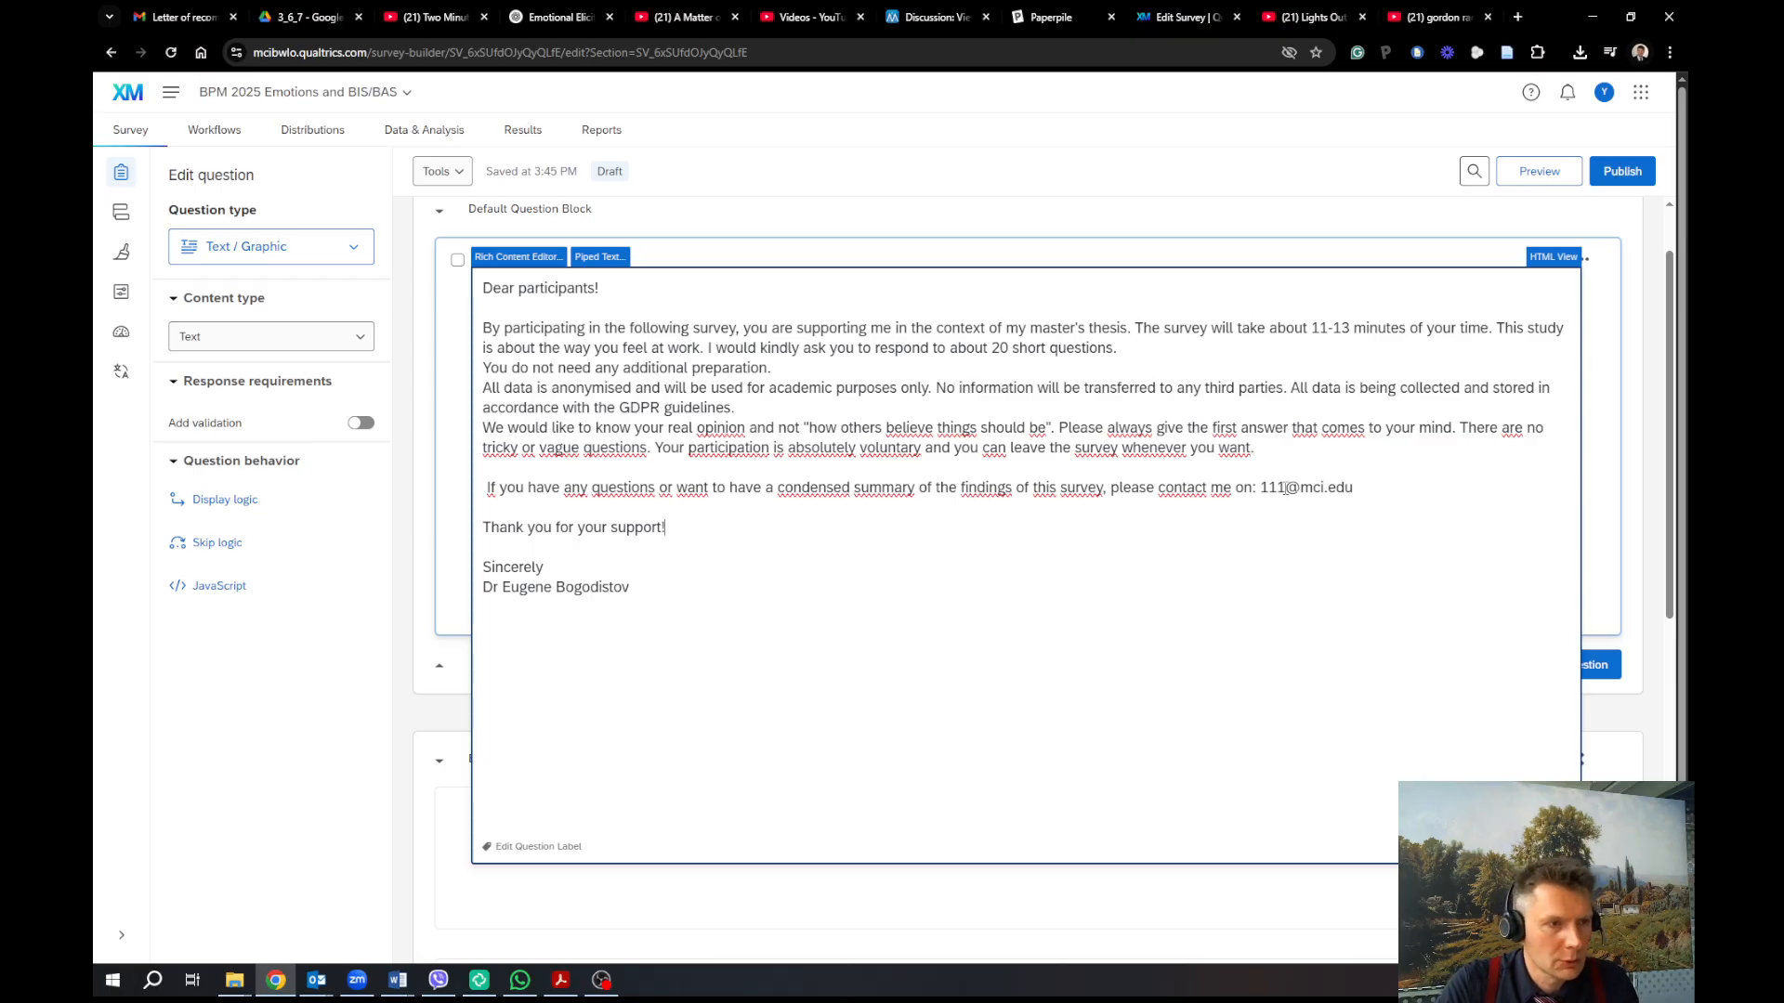
{"action": "left_click", "coordinate": [1602, 542]}
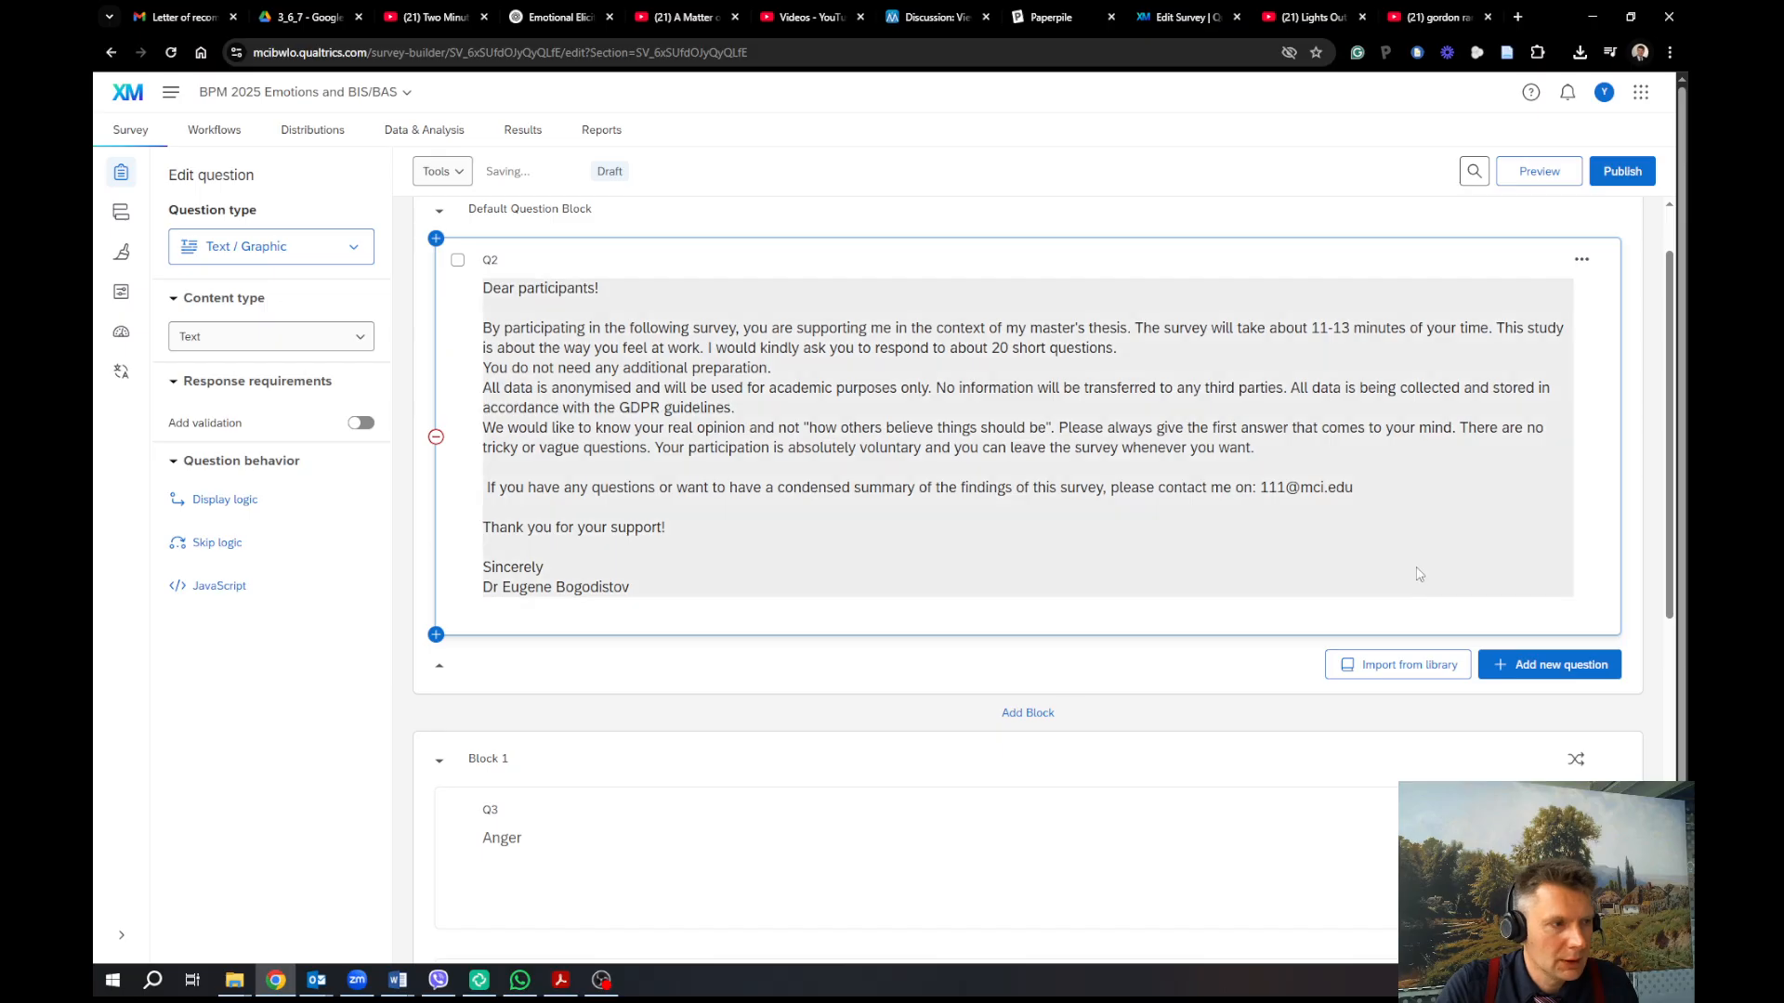
Bring up the question-type list at the end of the Default Question Block, below the intro
{"action": "scroll", "coordinate": [1297, 590], "scroll_direction": "down", "scroll_amount": 5}
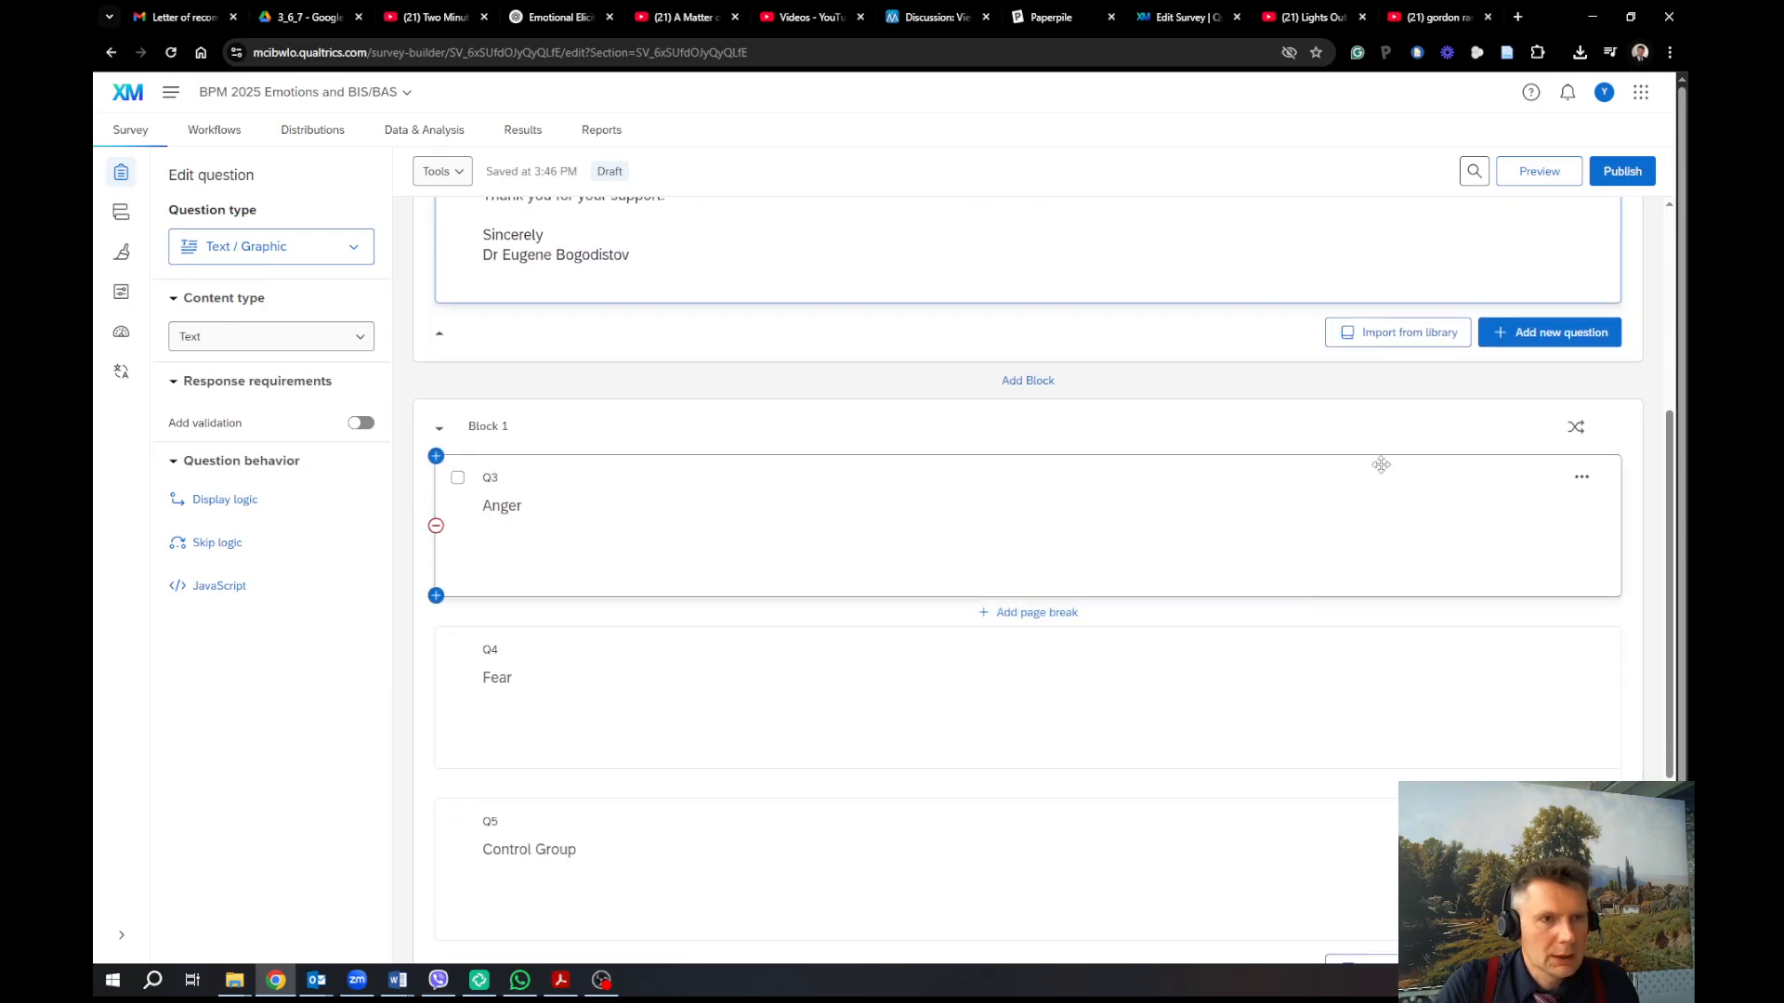
{"action": "scroll", "coordinate": [1376, 462], "scroll_direction": "up", "scroll_amount": 2}
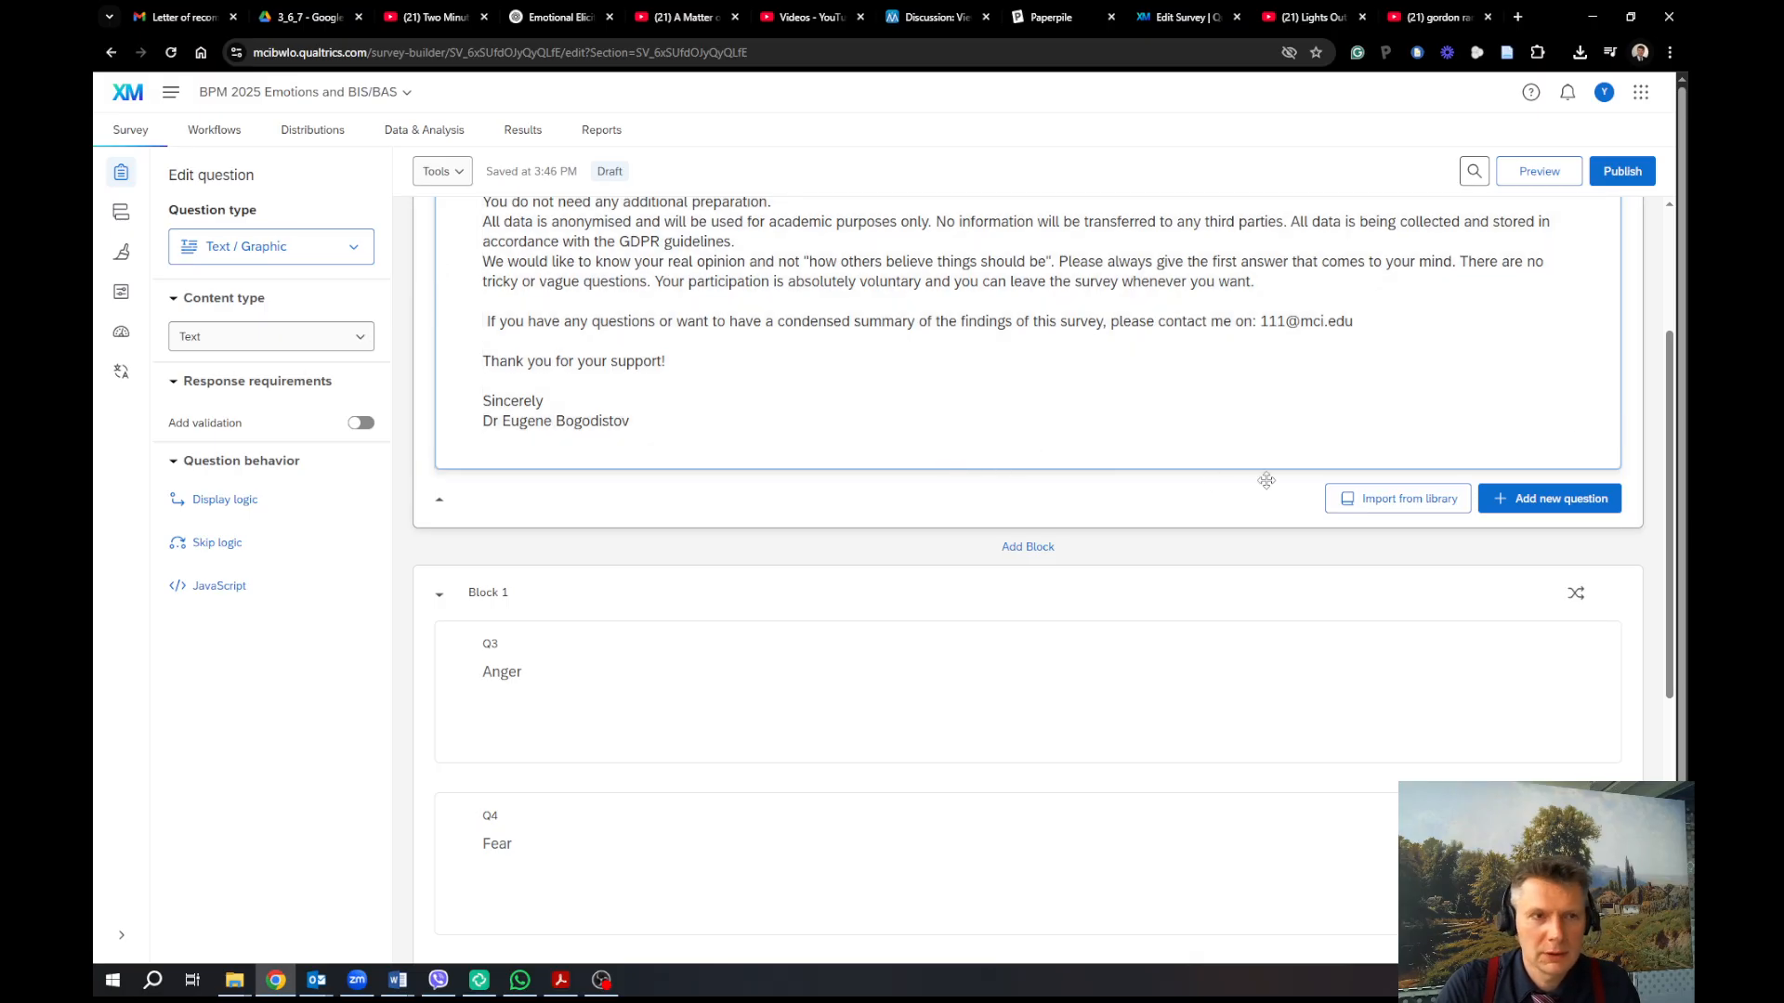
{"action": "left_click", "coordinate": [1542, 498]}
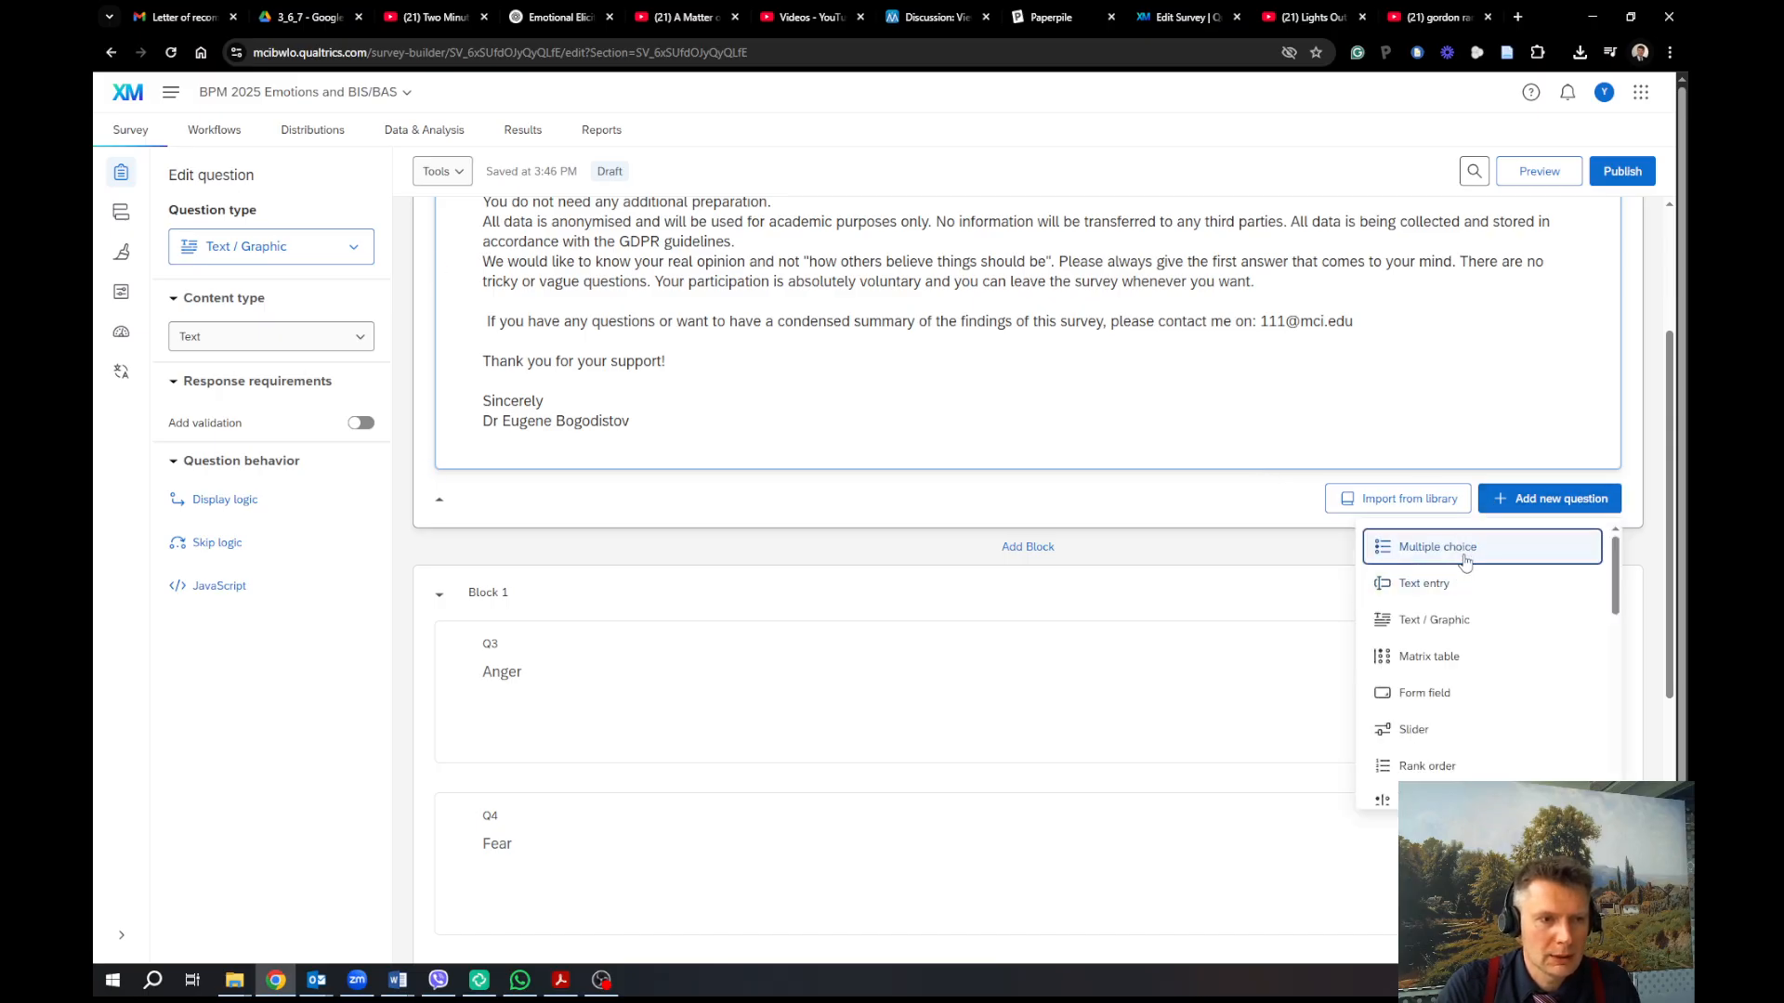
Add multiple choice question Q6 reading 'I agree to the terms of the survey.'
{"action": "left_click", "coordinate": [1465, 550]}
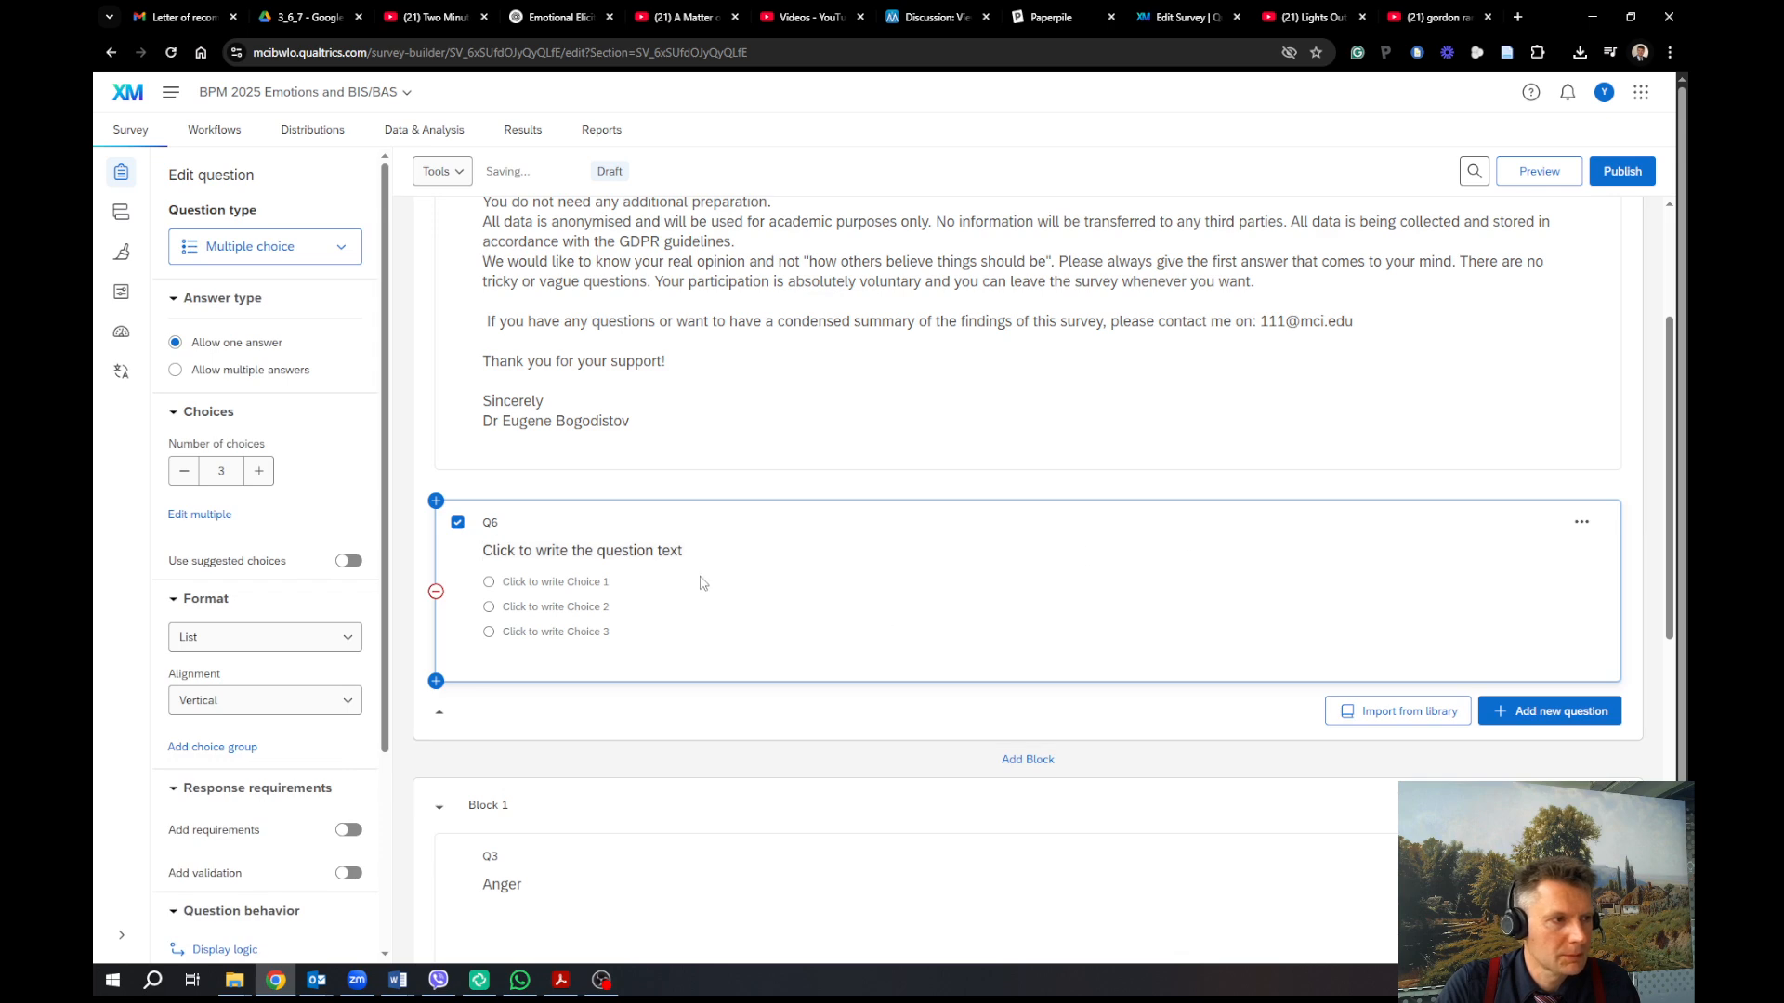
{"action": "left_click", "coordinate": [676, 556]}
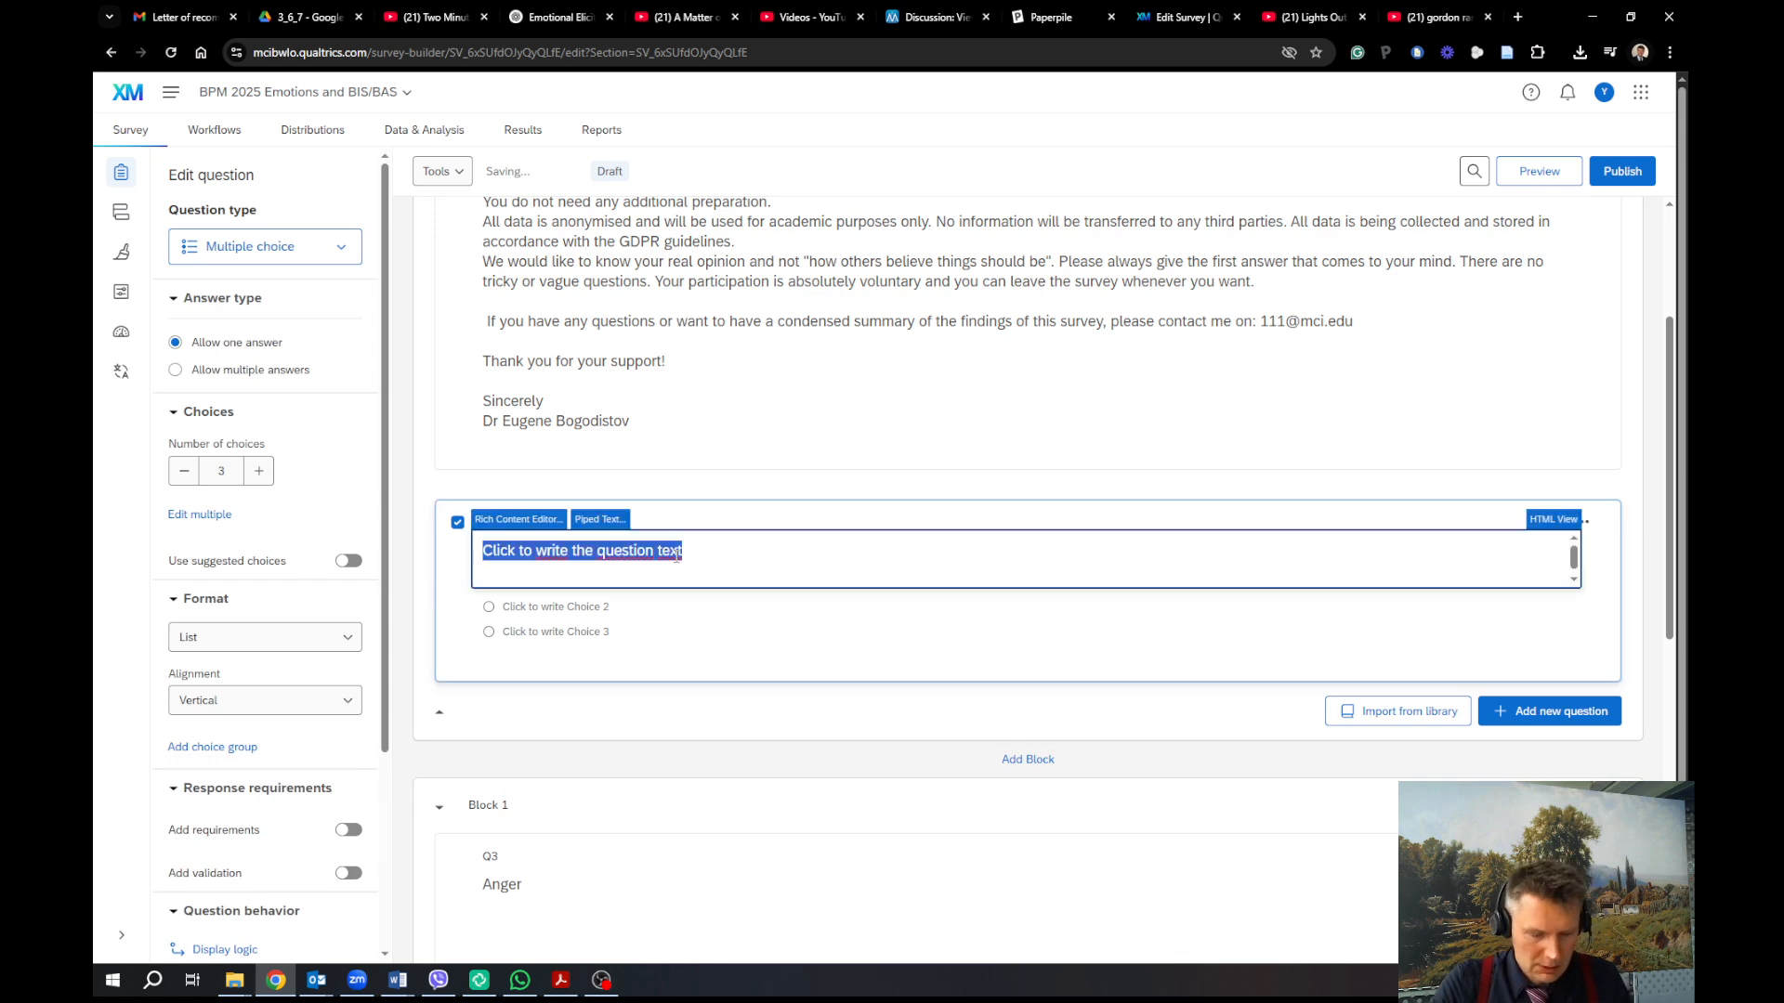
{"action": "type", "text": "I agree t"}
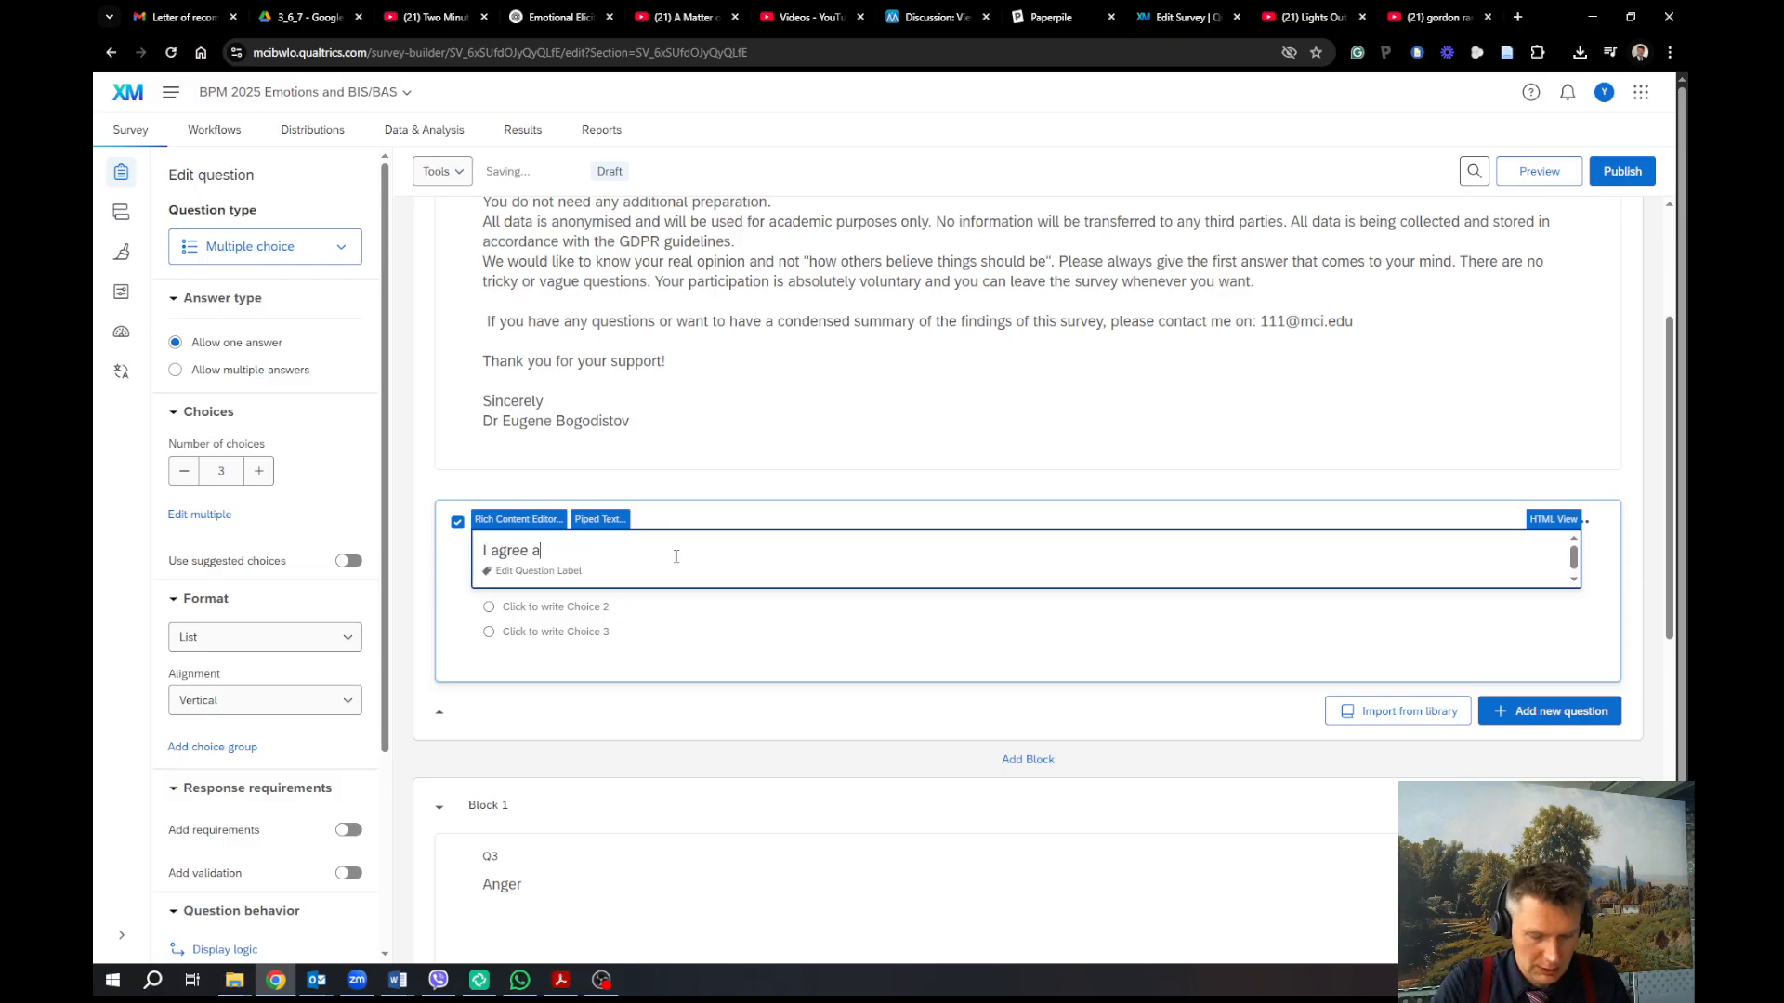
{"action": "type", "text": "nd r"}
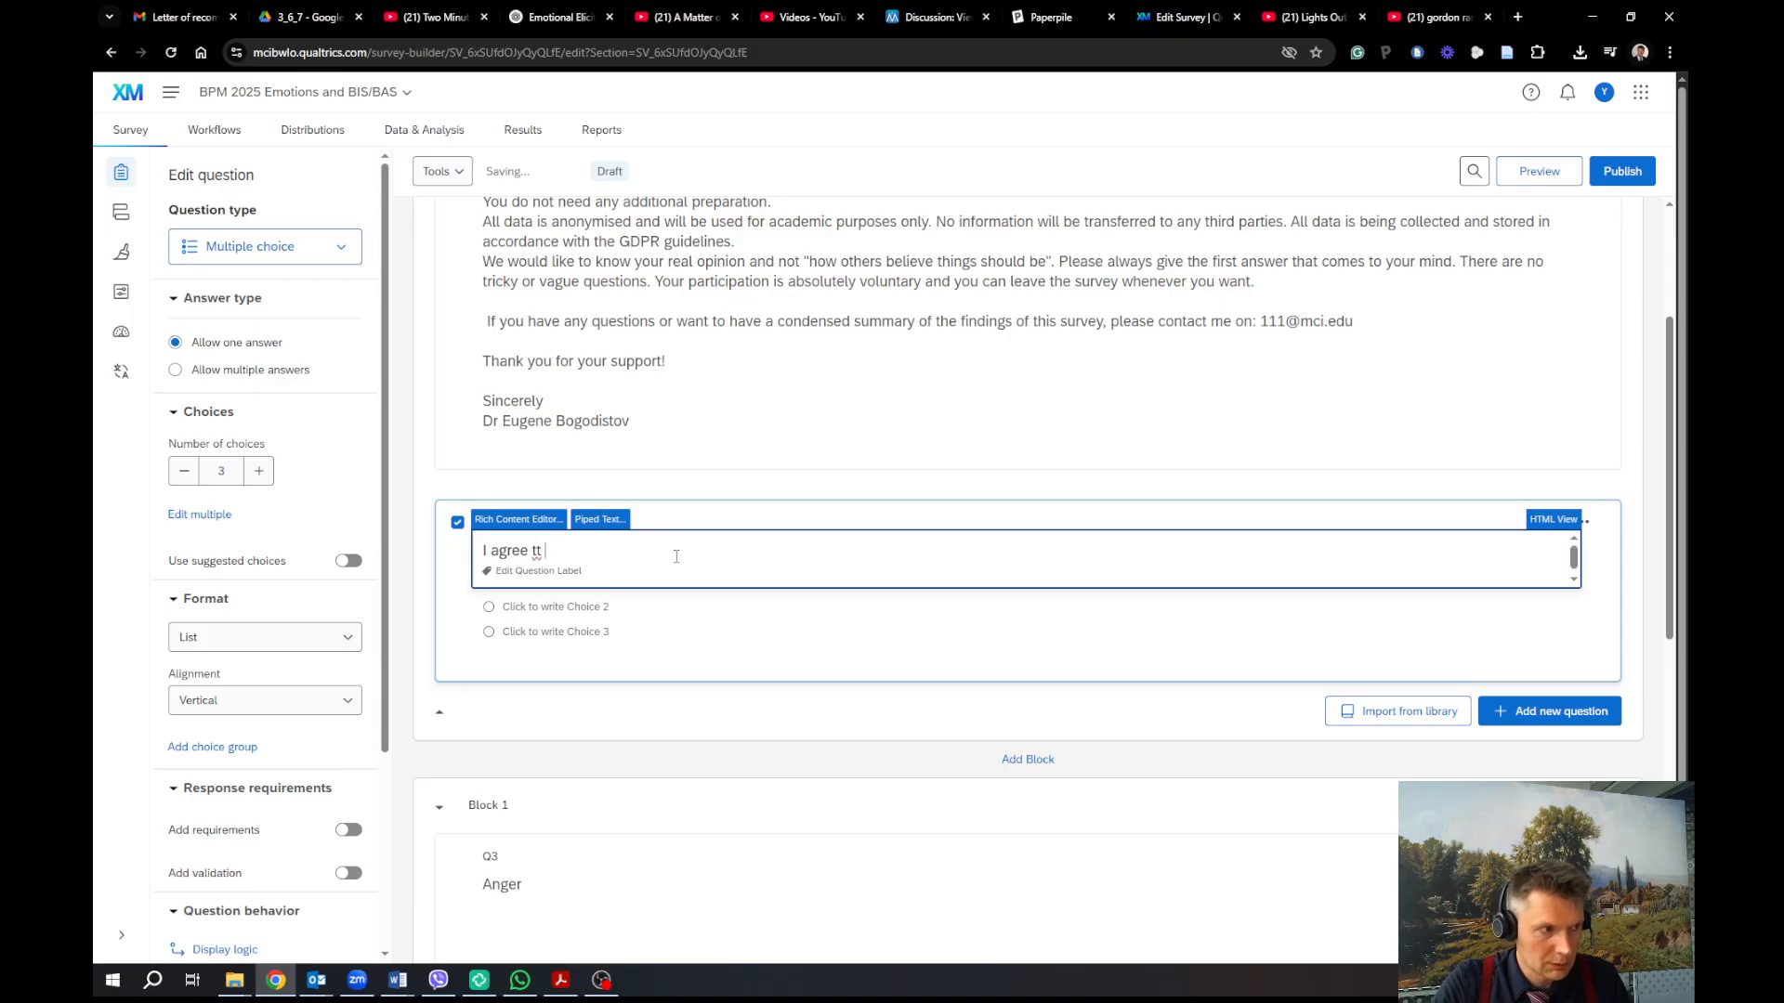
{"action": "type", "text": " the ter"}
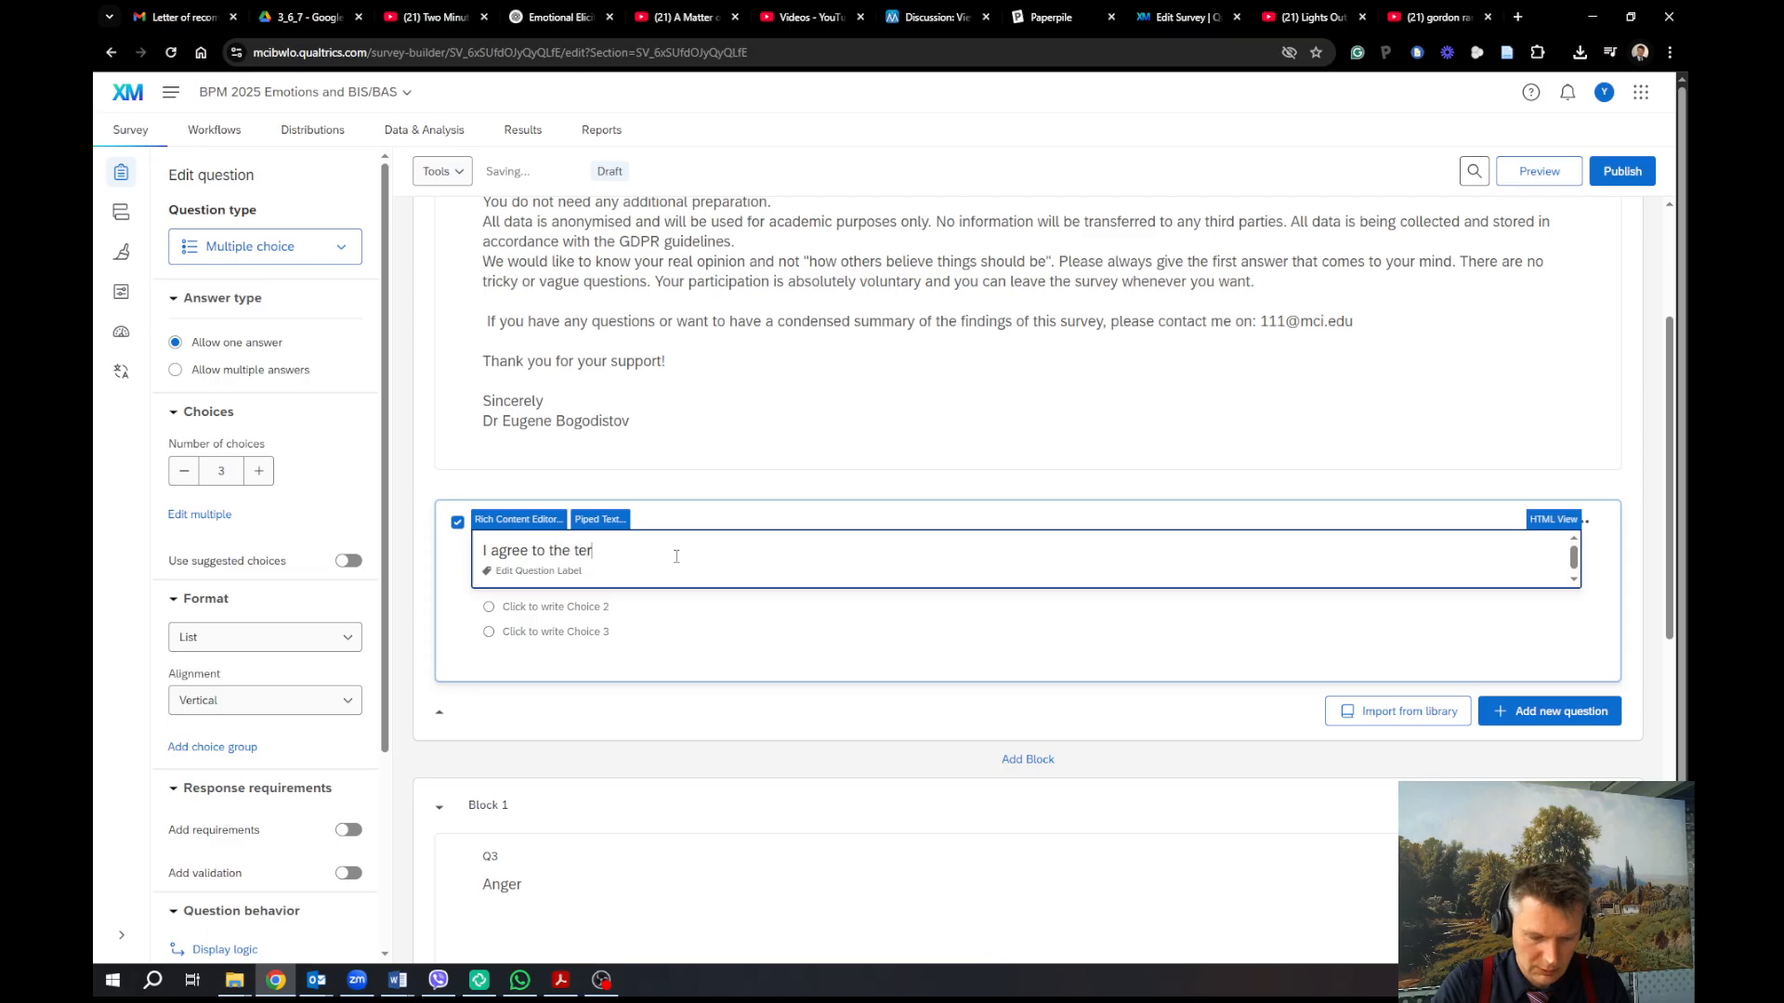
{"action": "type", "text": "ms of the sur"}
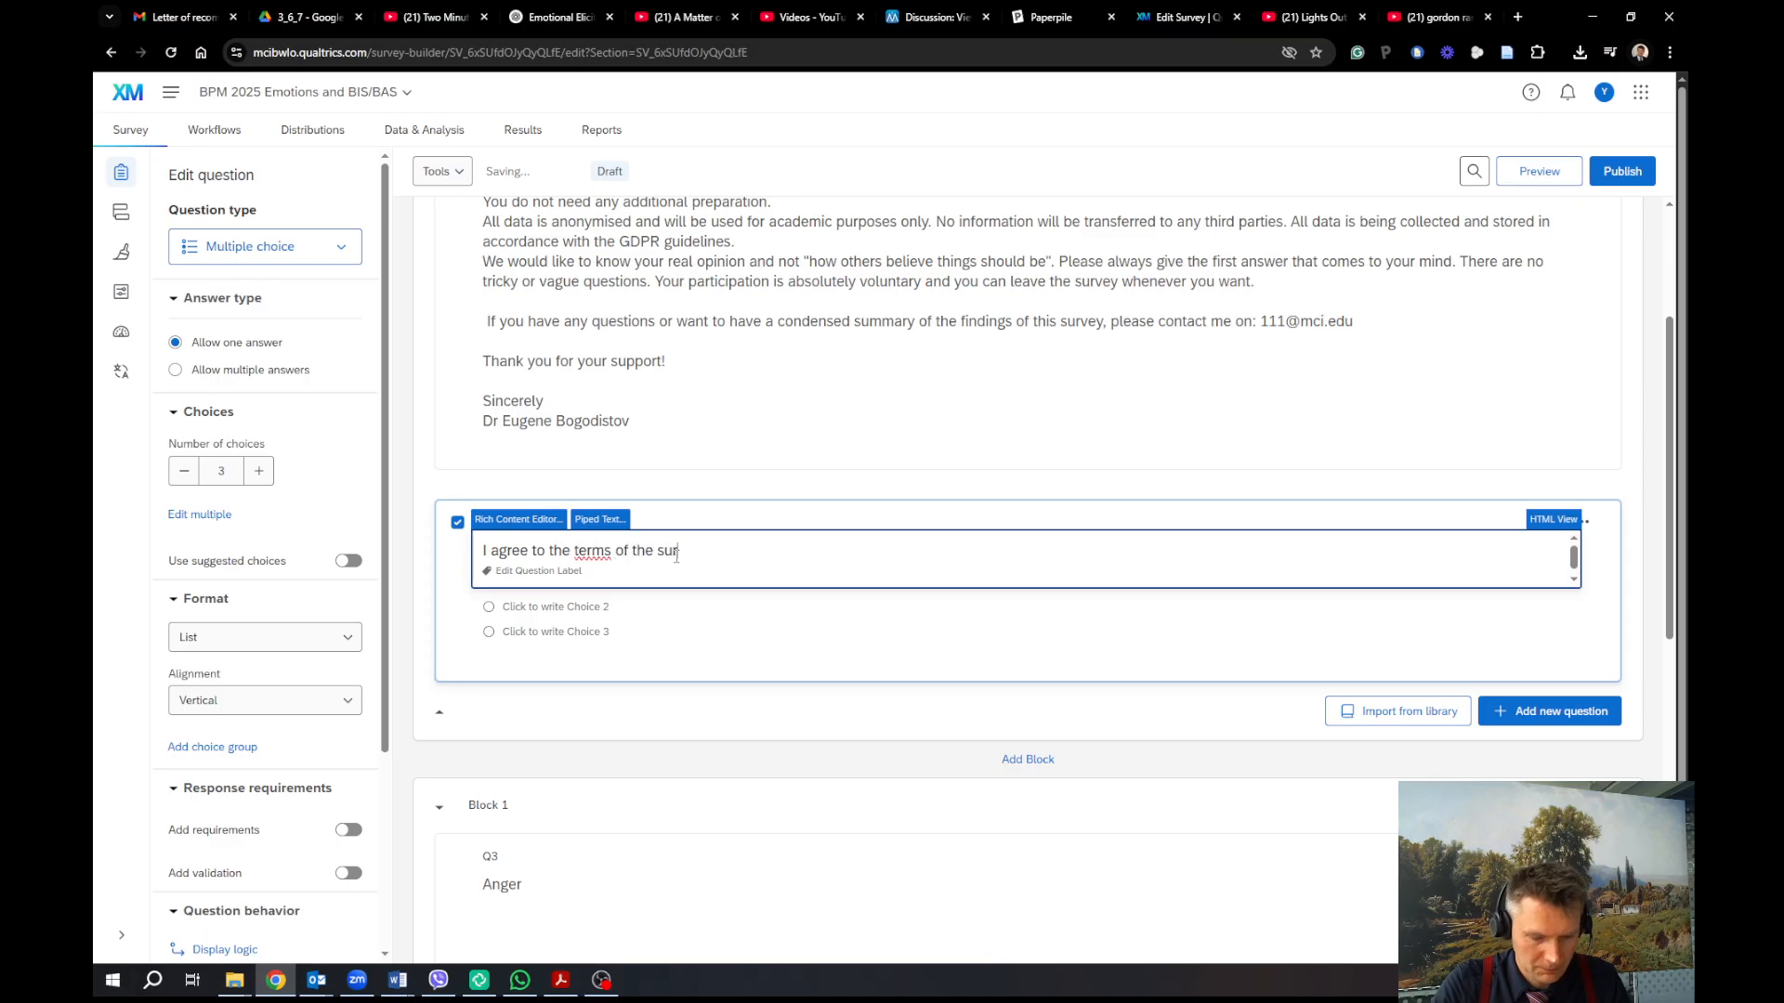
{"action": "type", "text": "vey."}
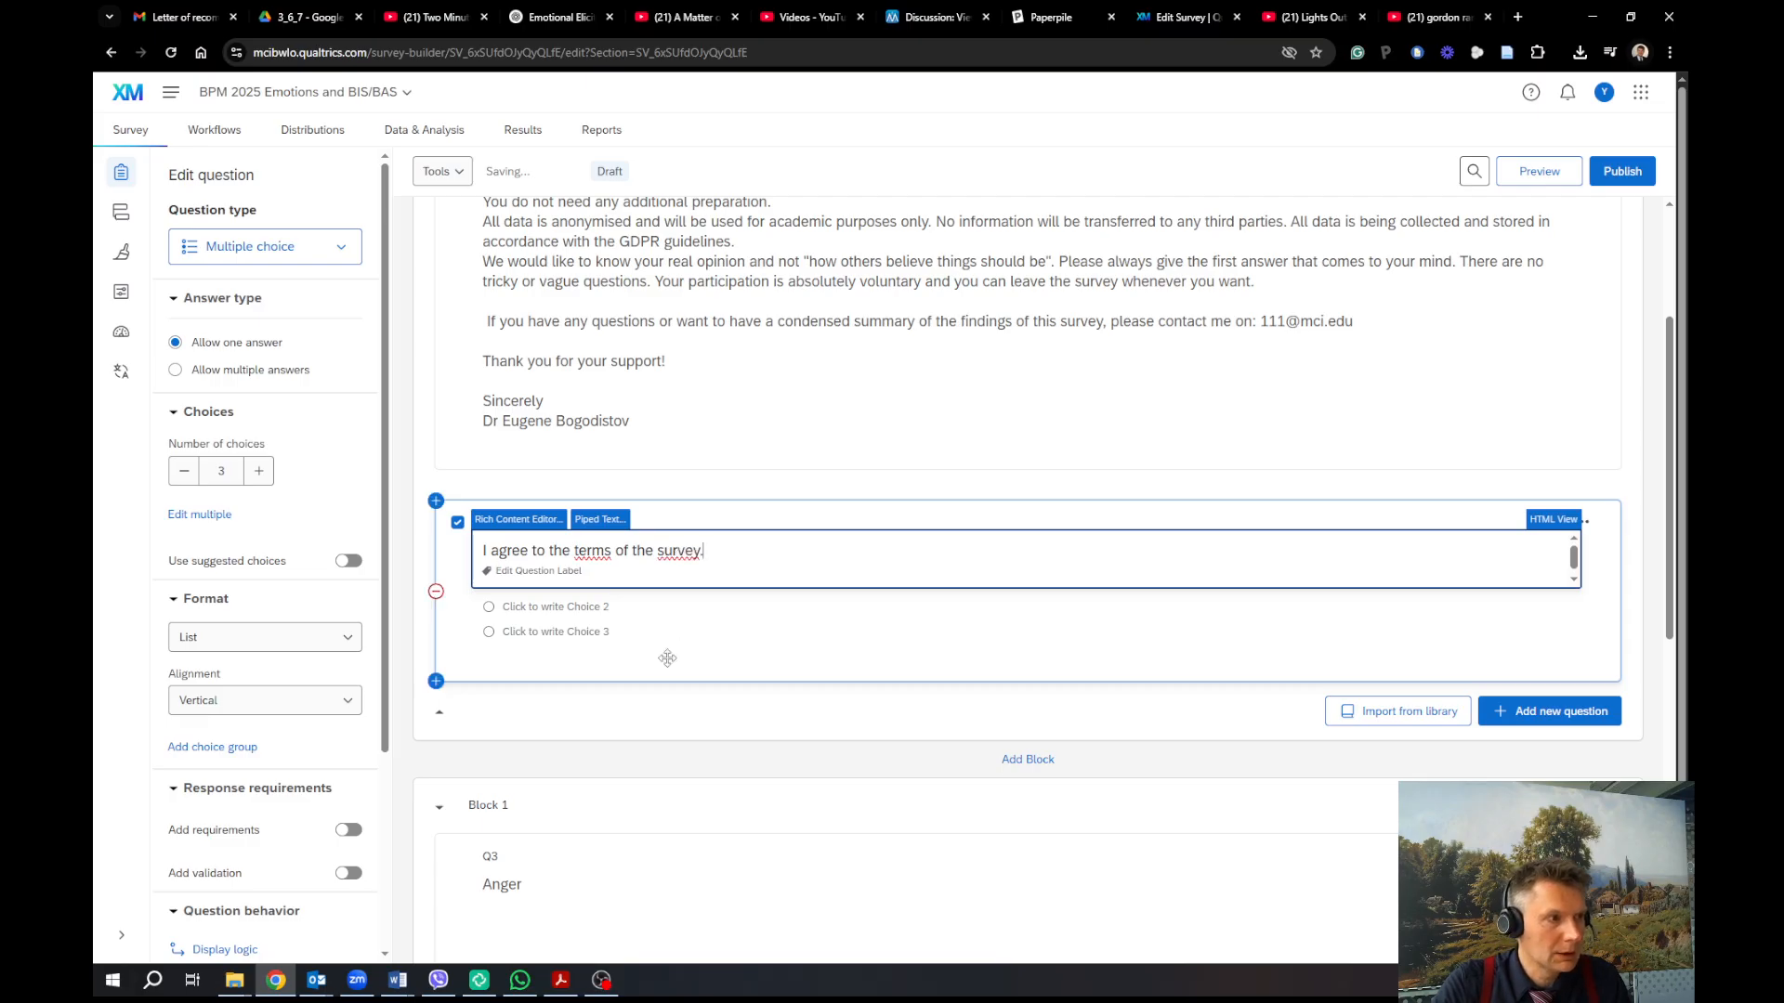
{"action": "left_click", "coordinate": [676, 634]}
Set Q6's answer choices to 'yes' and 'no' and reduce the number of choices to 2
{"action": "left_click", "coordinate": [591, 584]}
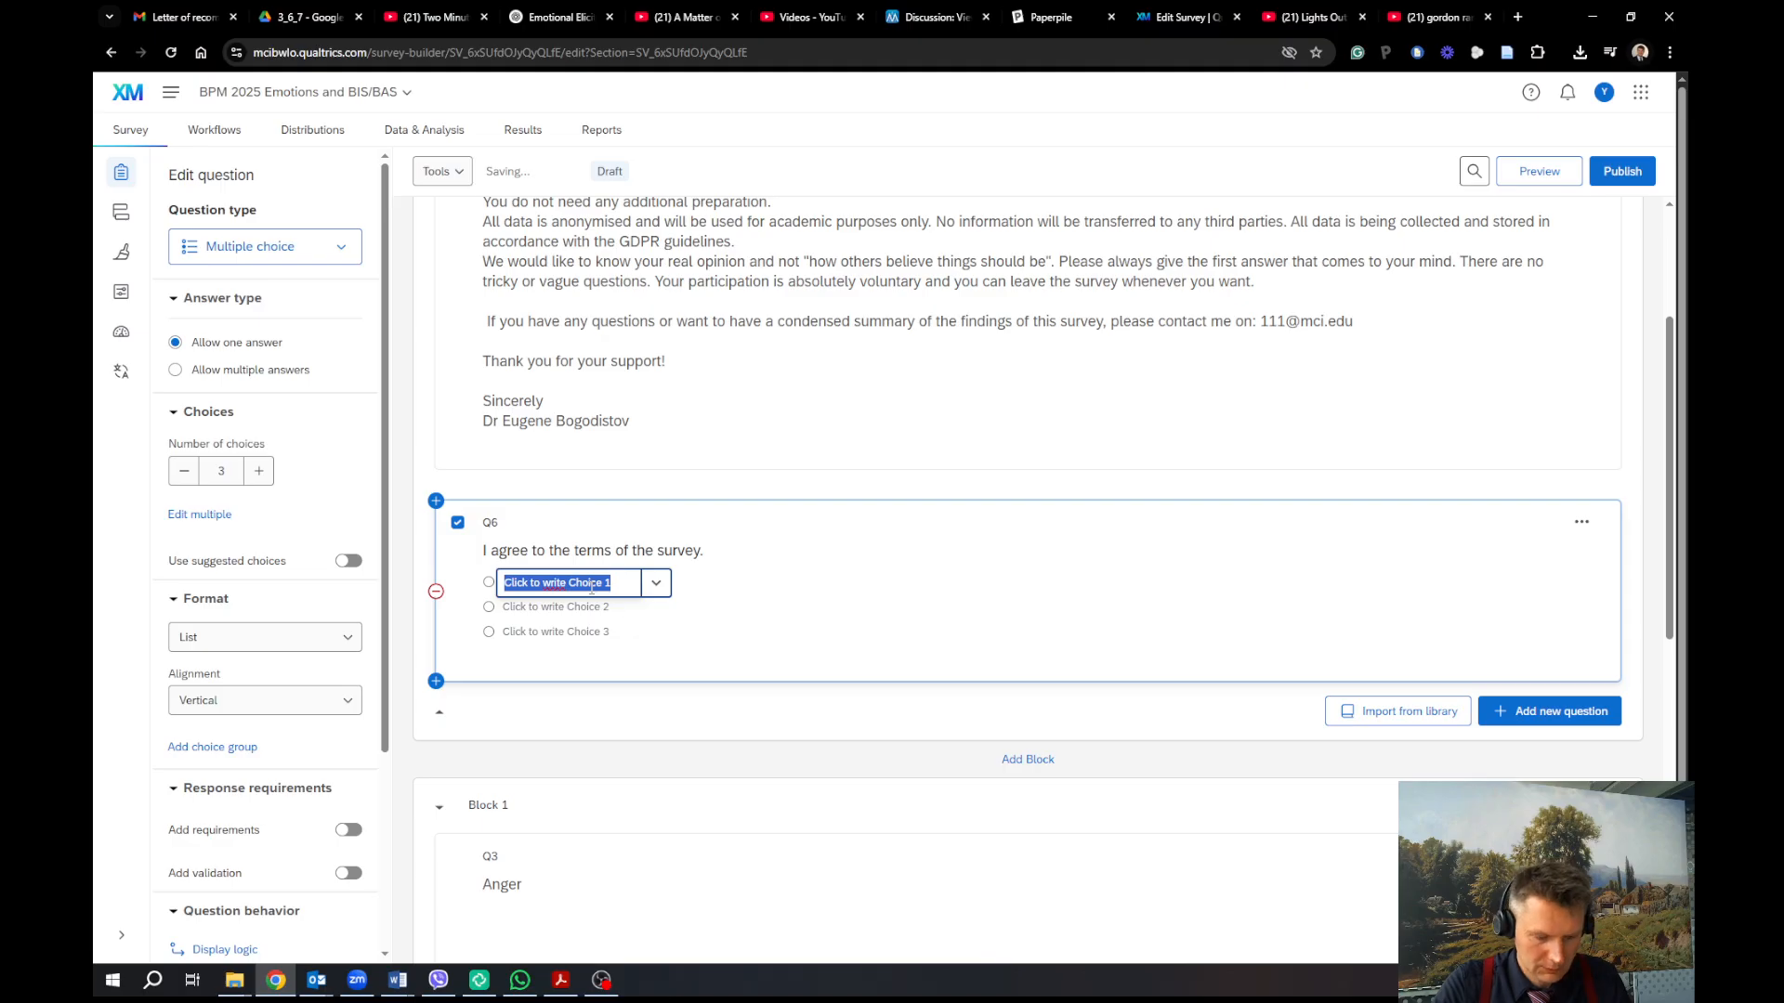
{"action": "type", "text": "yes"}
{"action": "left_click", "coordinate": [592, 606]}
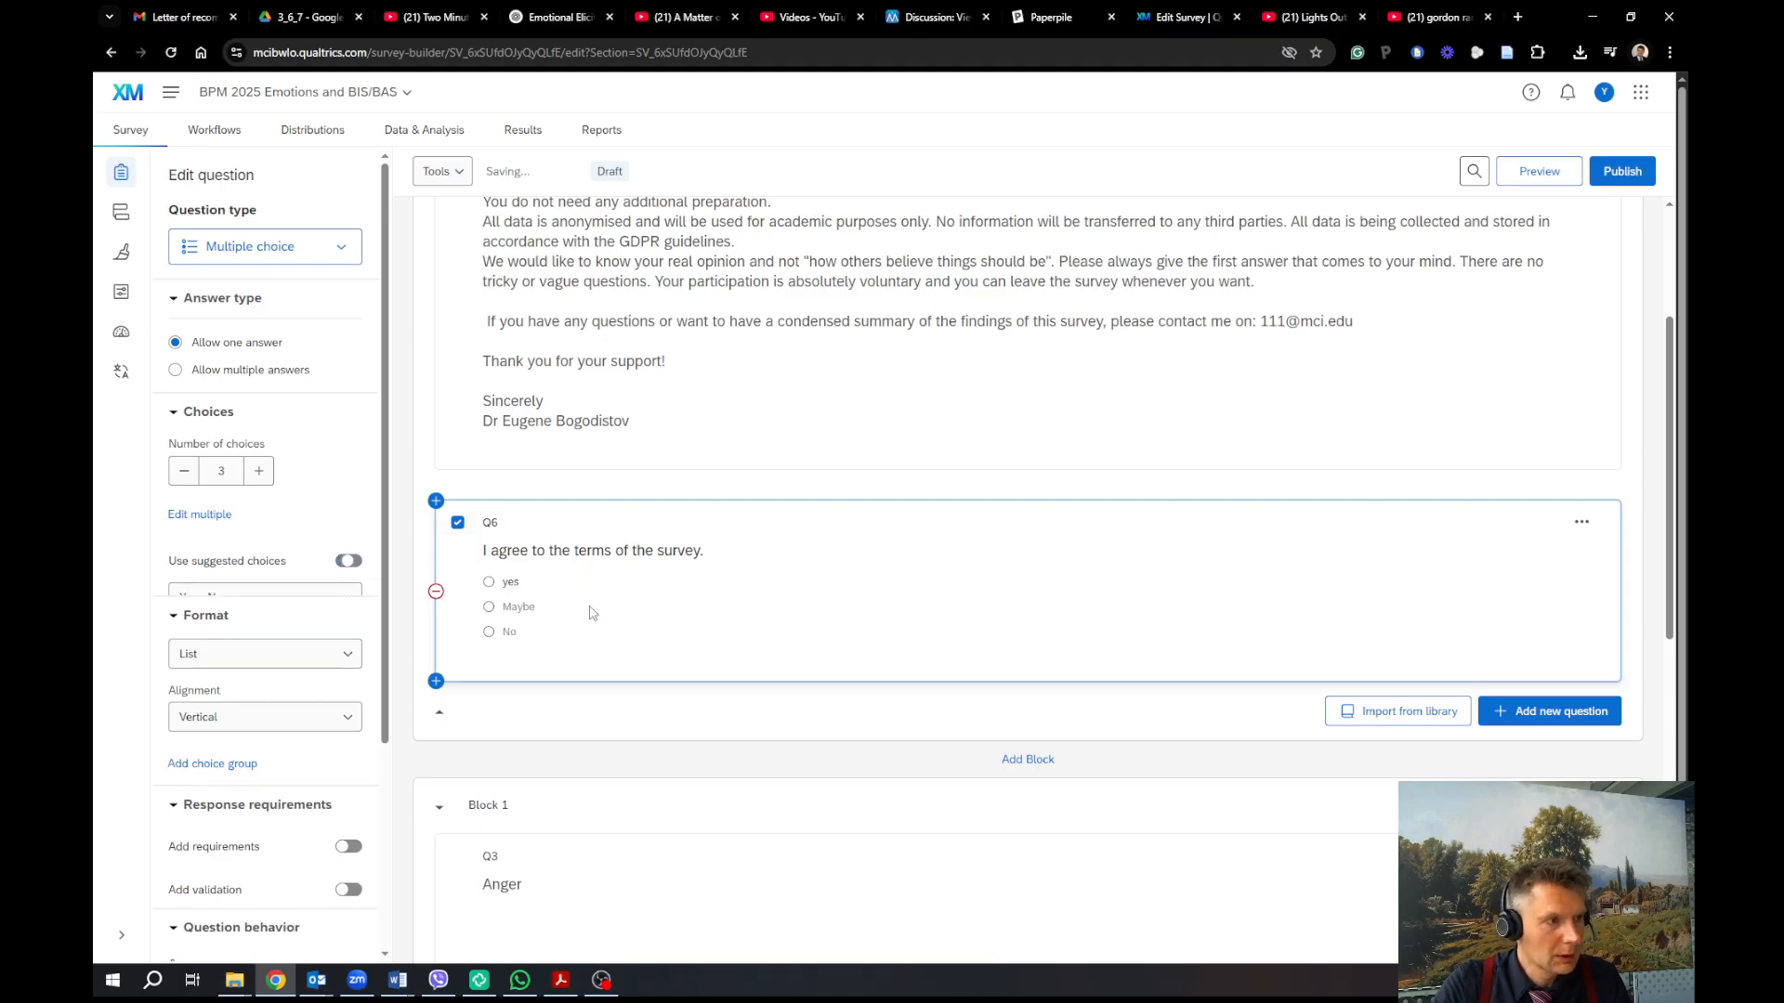
{"action": "left_click", "coordinate": [517, 607]}
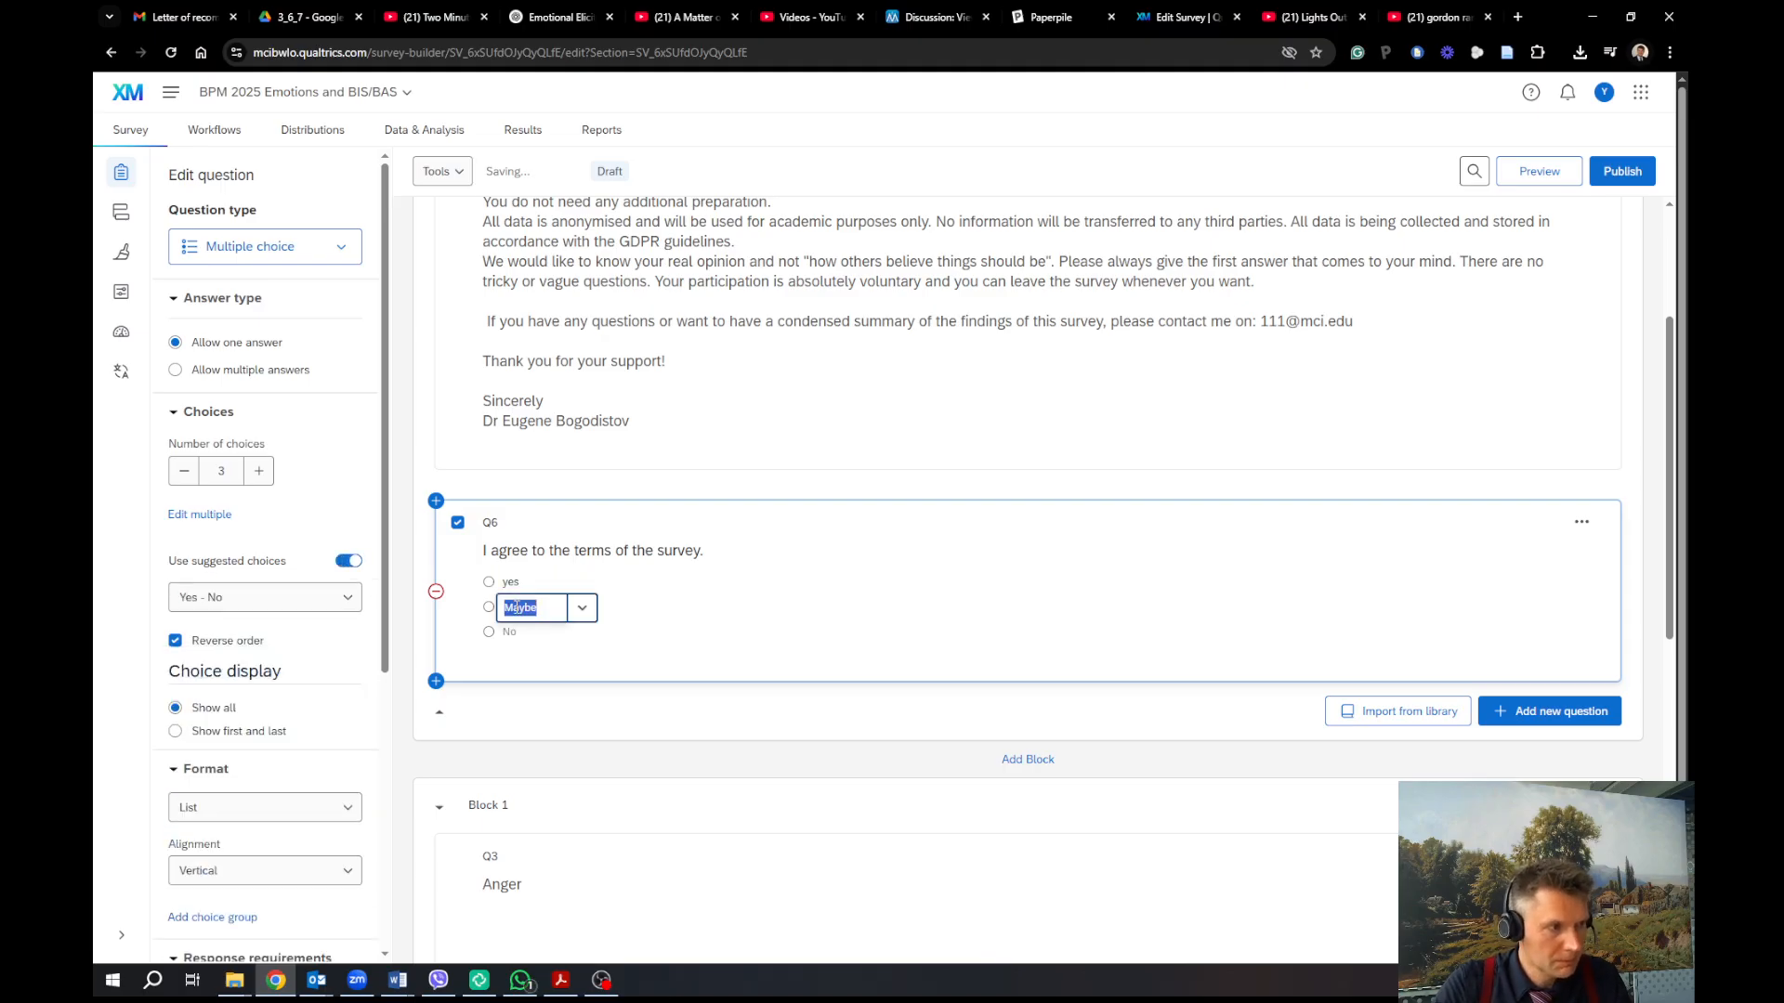
{"action": "type", "text": "no"}
{"action": "left_click", "coordinate": [603, 639]}
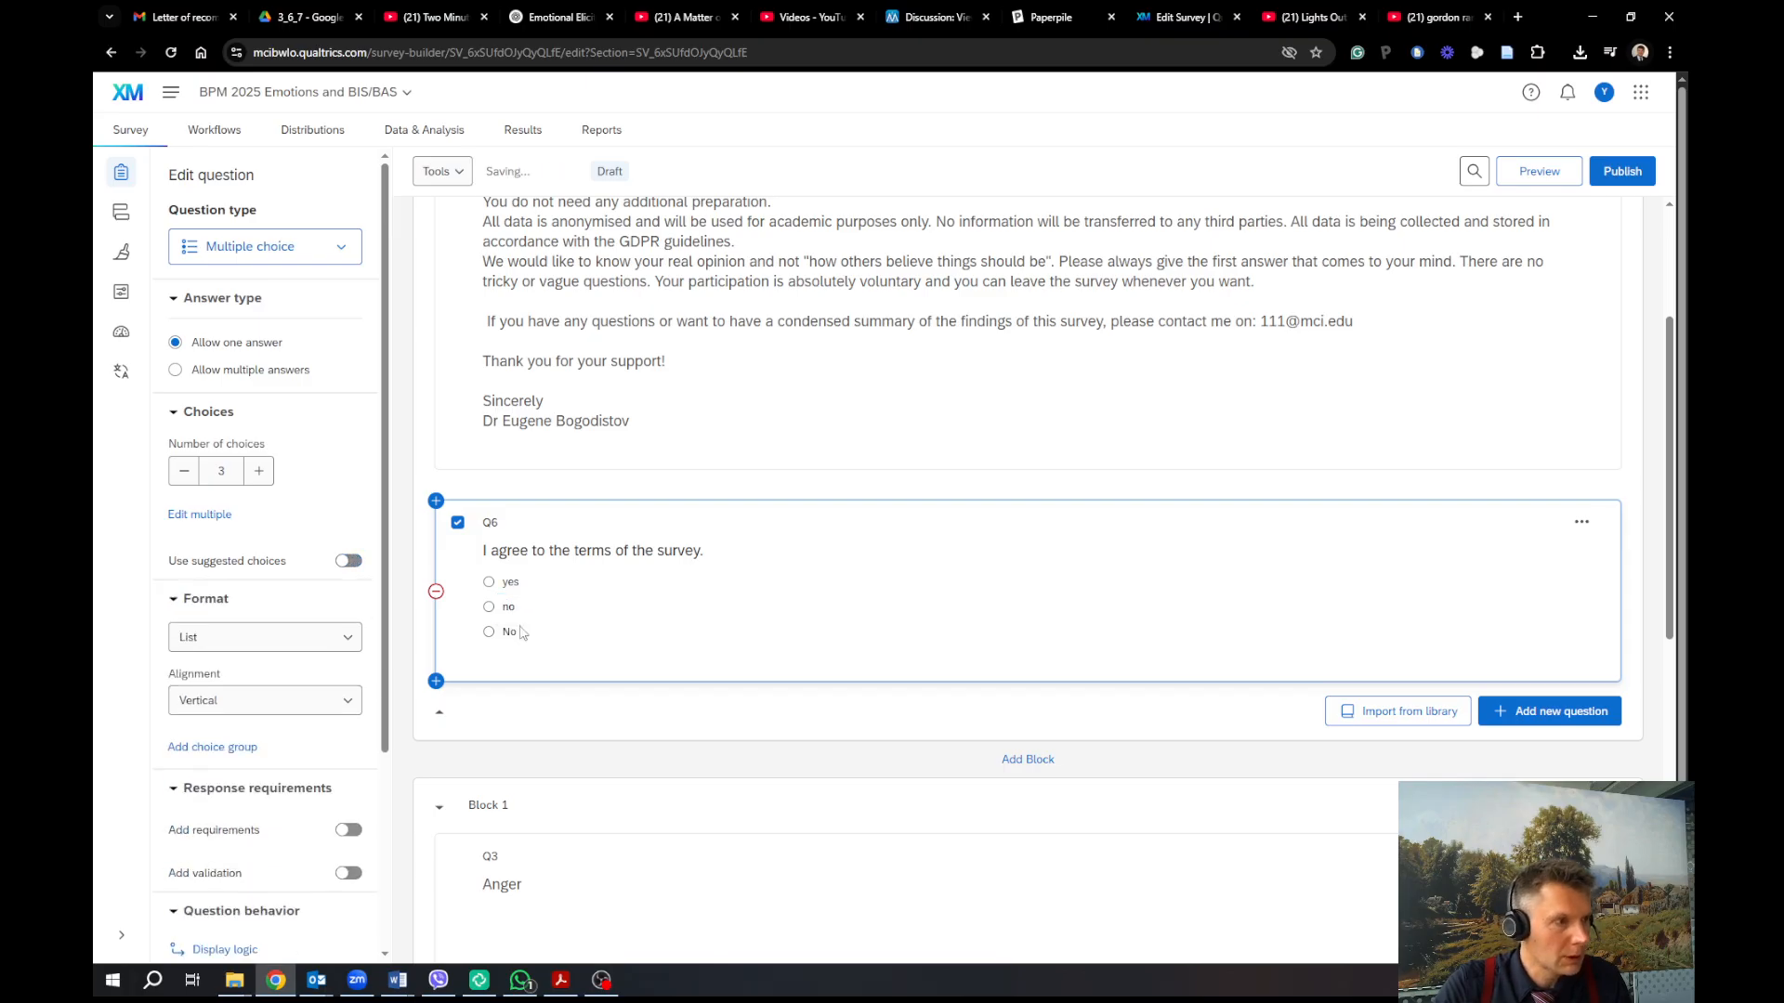
{"action": "left_click", "coordinate": [184, 471]}
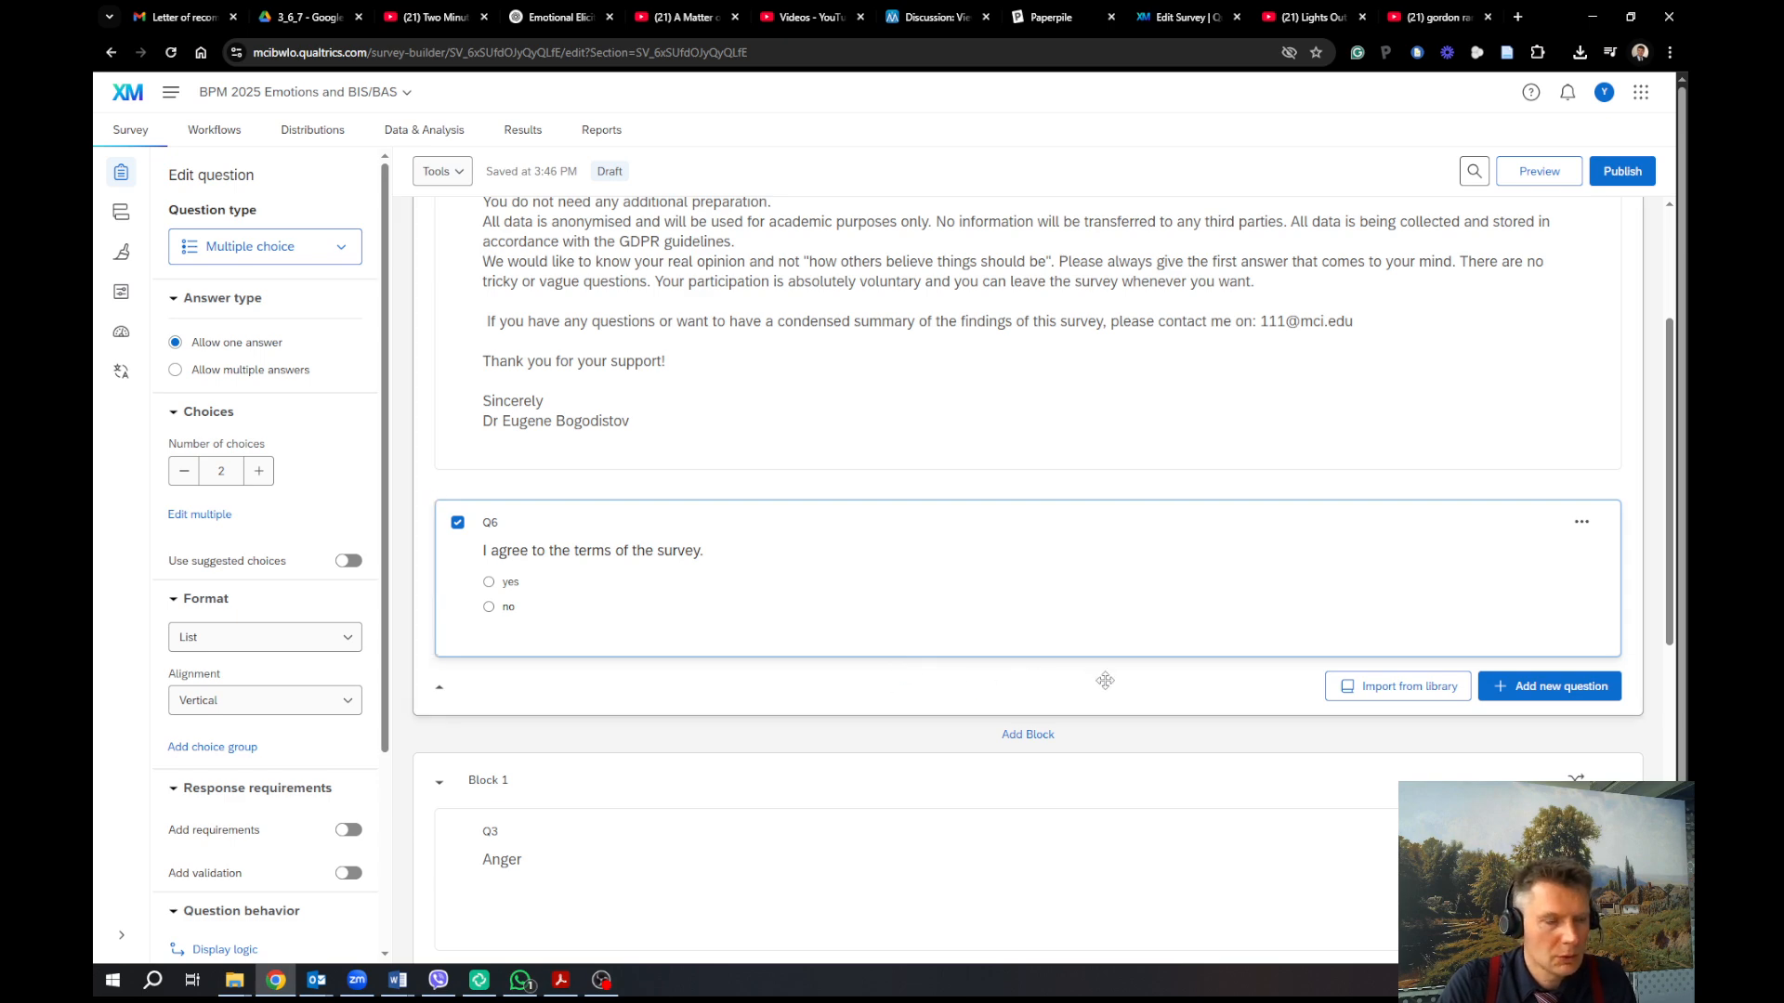
{"action": "scroll", "coordinate": [864, 706], "scroll_direction": "down", "scroll_amount": 1}
Scroll through Block 1 and back up, then bring up the '...' actions menu on Q6
{"action": "scroll", "coordinate": [824, 729], "scroll_direction": "down", "scroll_amount": 7}
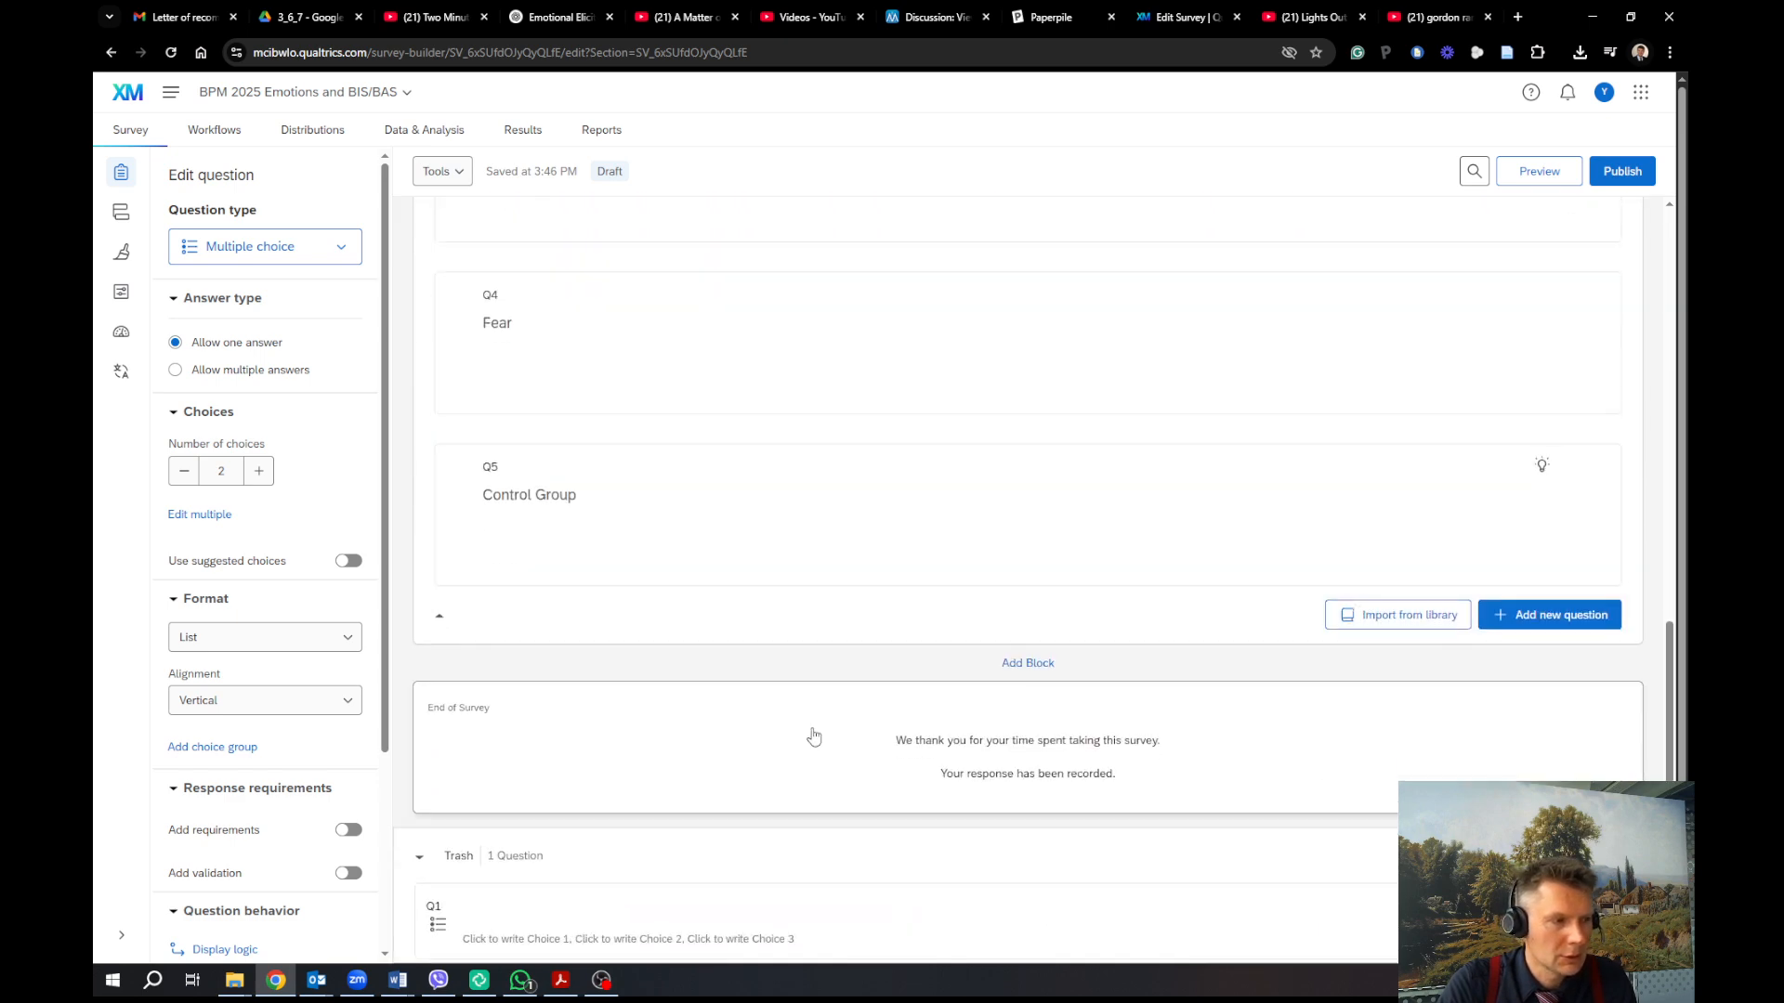
{"action": "scroll", "coordinate": [799, 735], "scroll_direction": "up", "scroll_amount": 2}
{"action": "scroll", "coordinate": [795, 736], "scroll_direction": "up", "scroll_amount": 6}
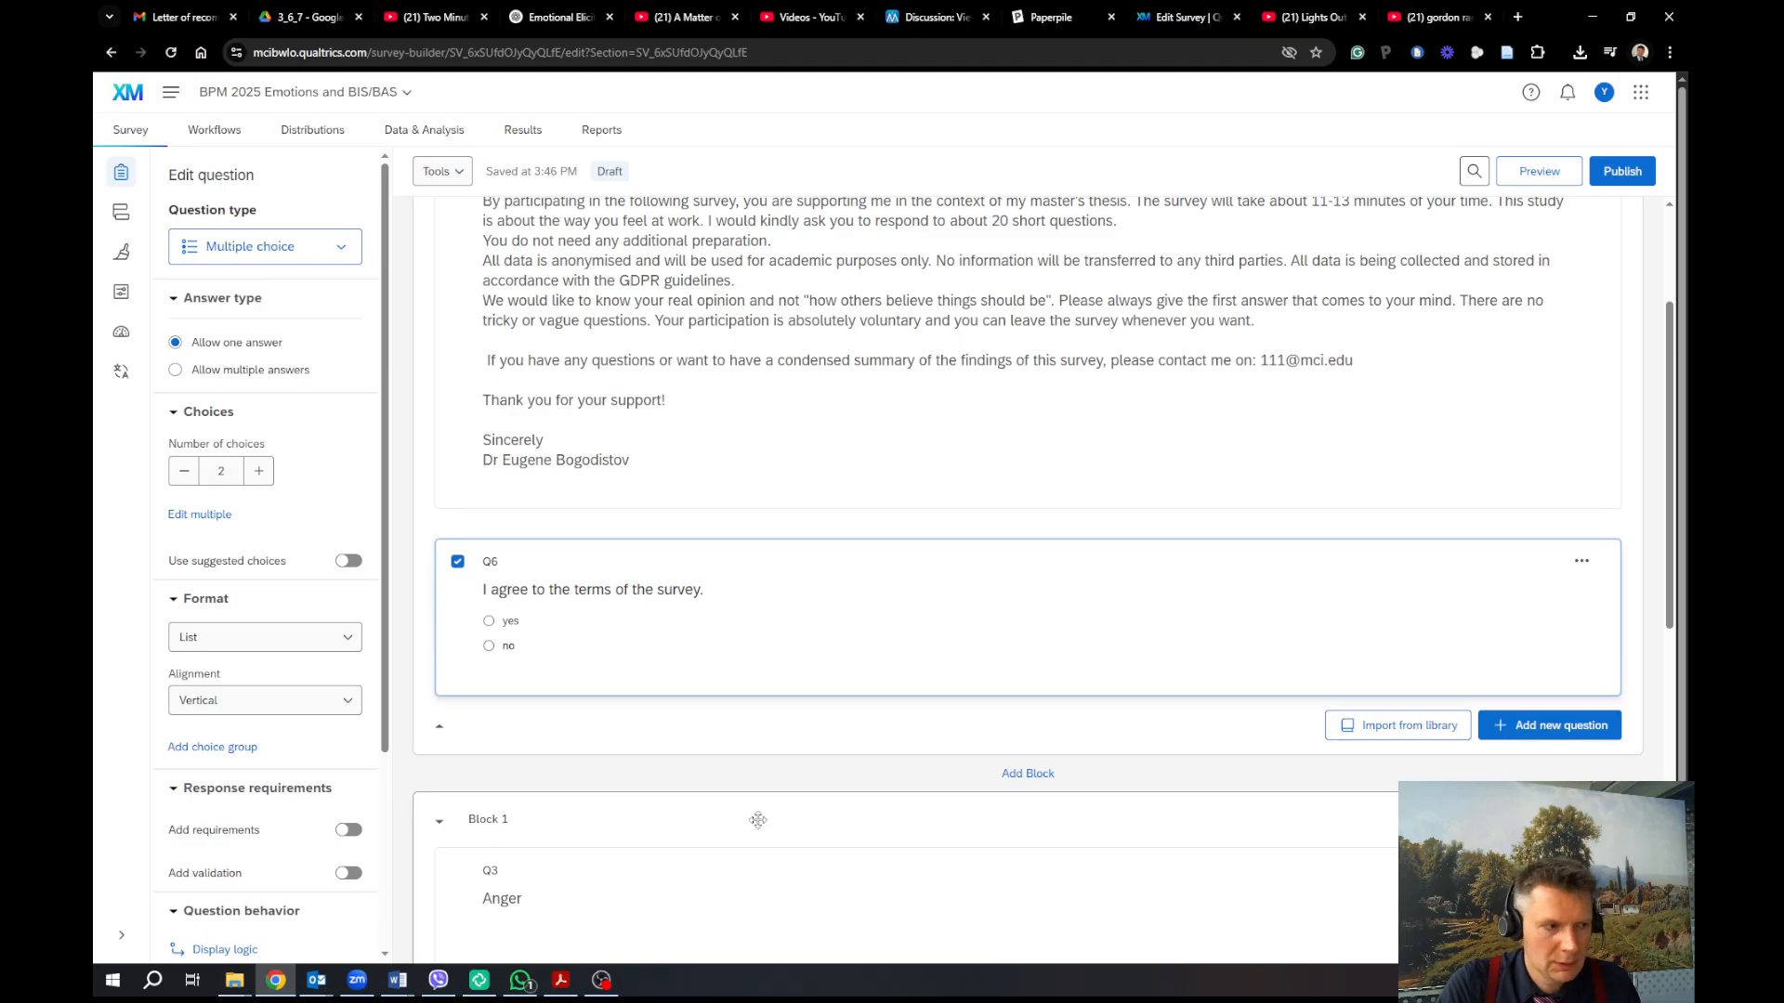
{"action": "scroll", "coordinate": [743, 697], "scroll_direction": "down", "scroll_amount": 2}
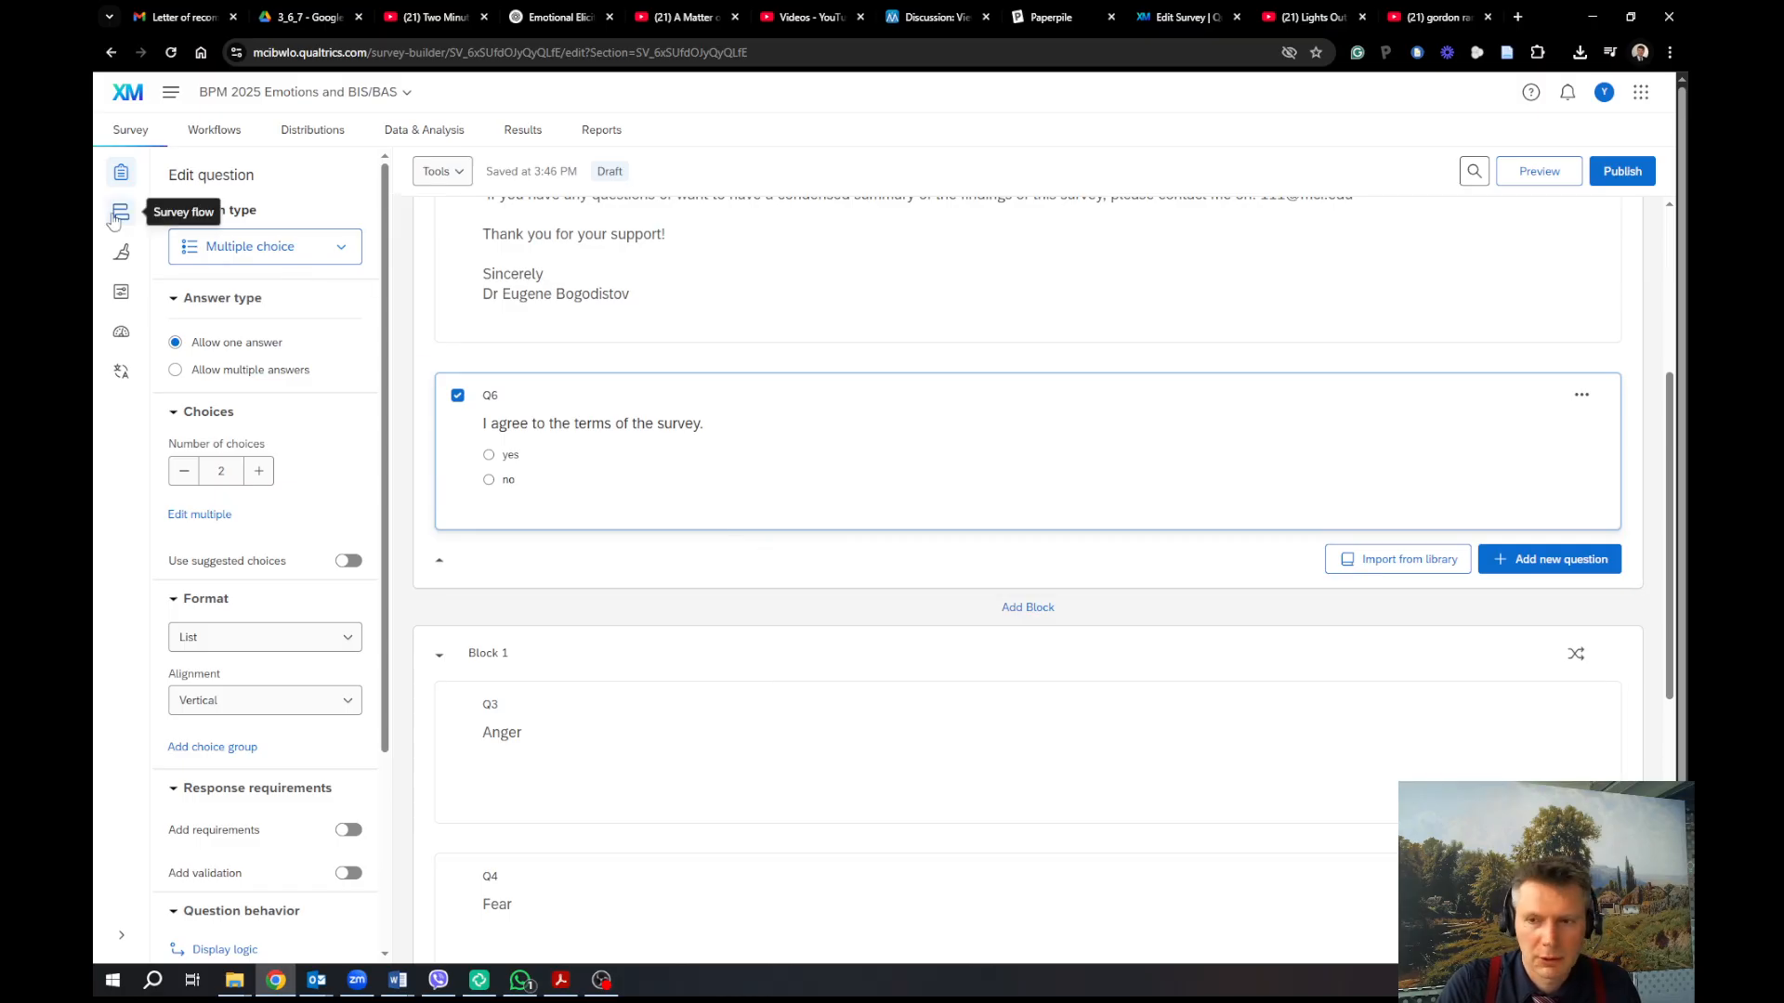
{"action": "left_click", "coordinate": [1583, 401]}
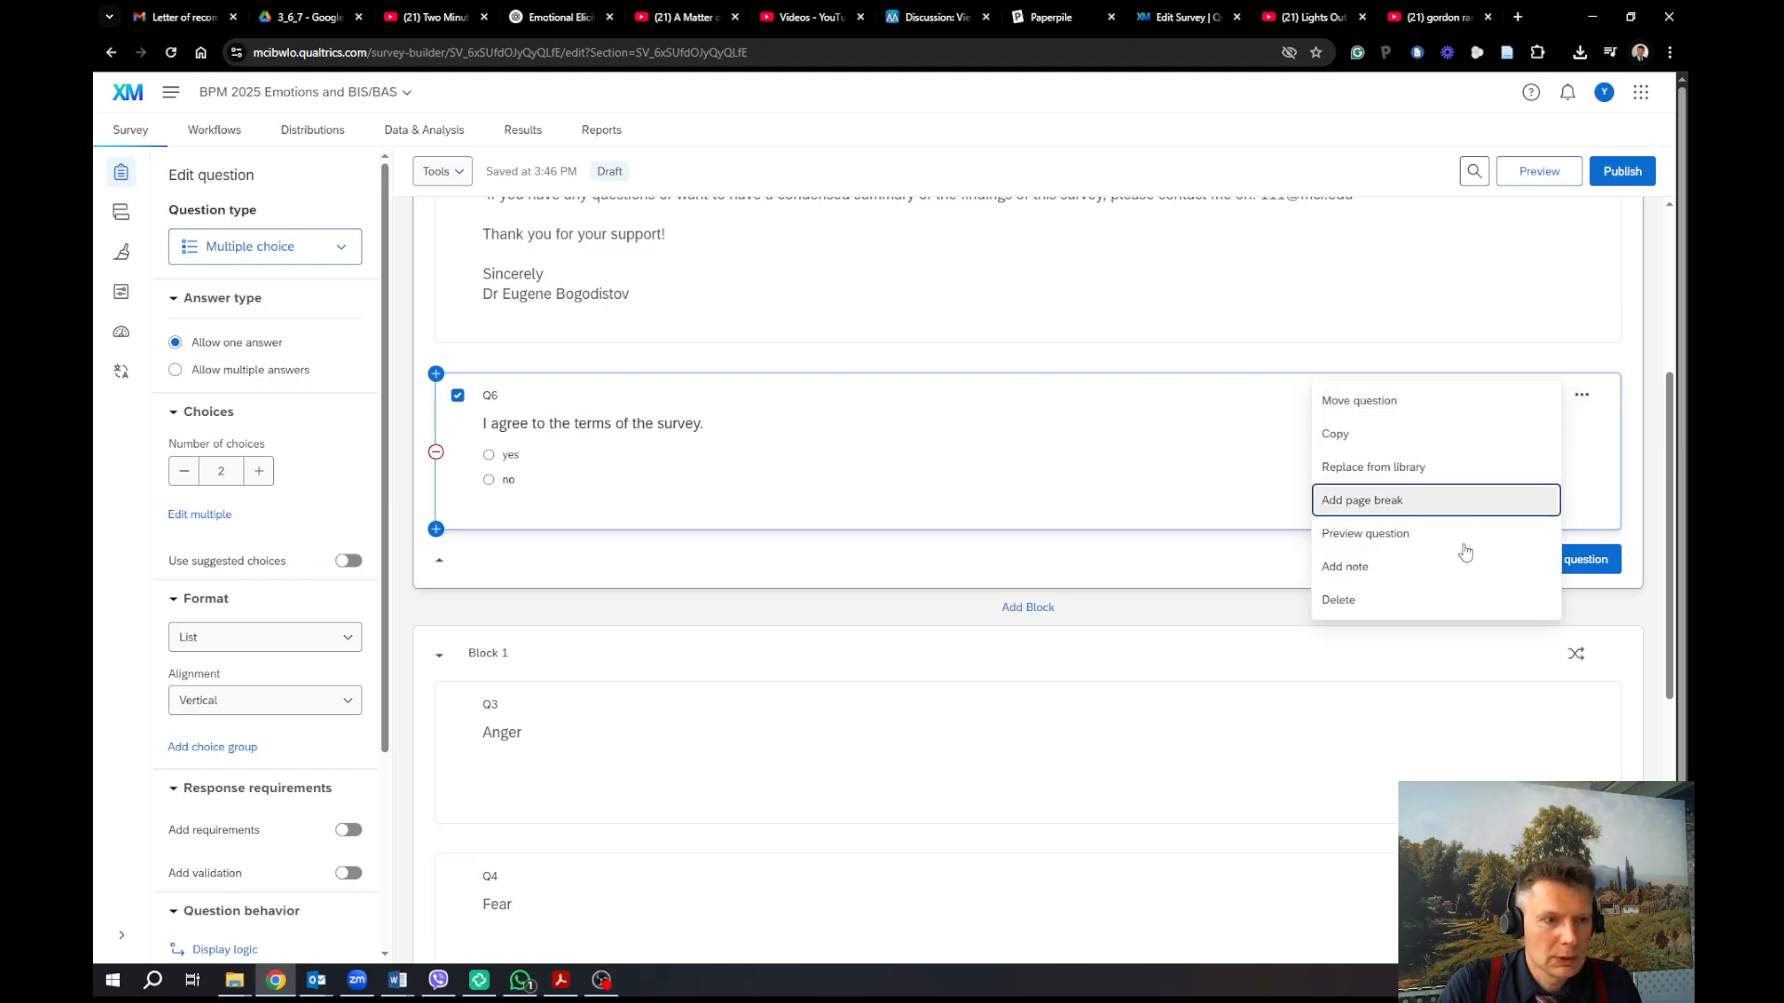
Delete question Q6 using the Delete action in its '...' menu
{"action": "left_click", "coordinate": [1432, 603]}
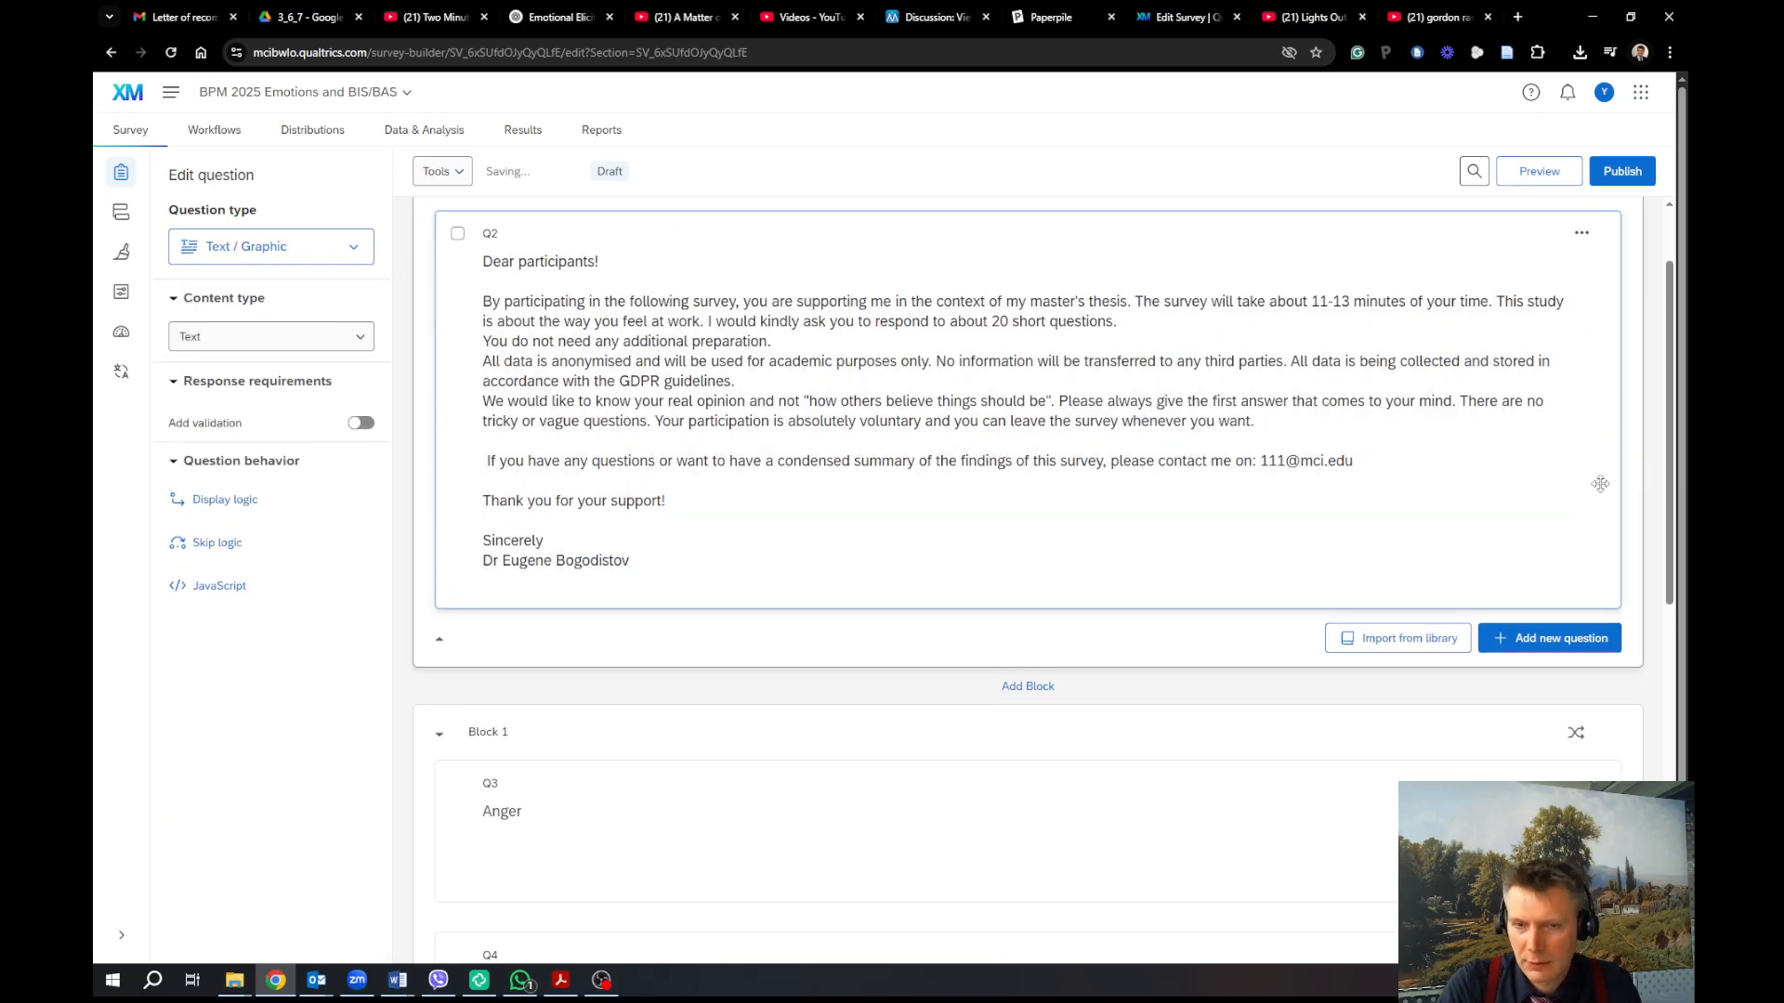
{"action": "scroll", "coordinate": [1312, 564], "scroll_direction": "down", "scroll_amount": 2}
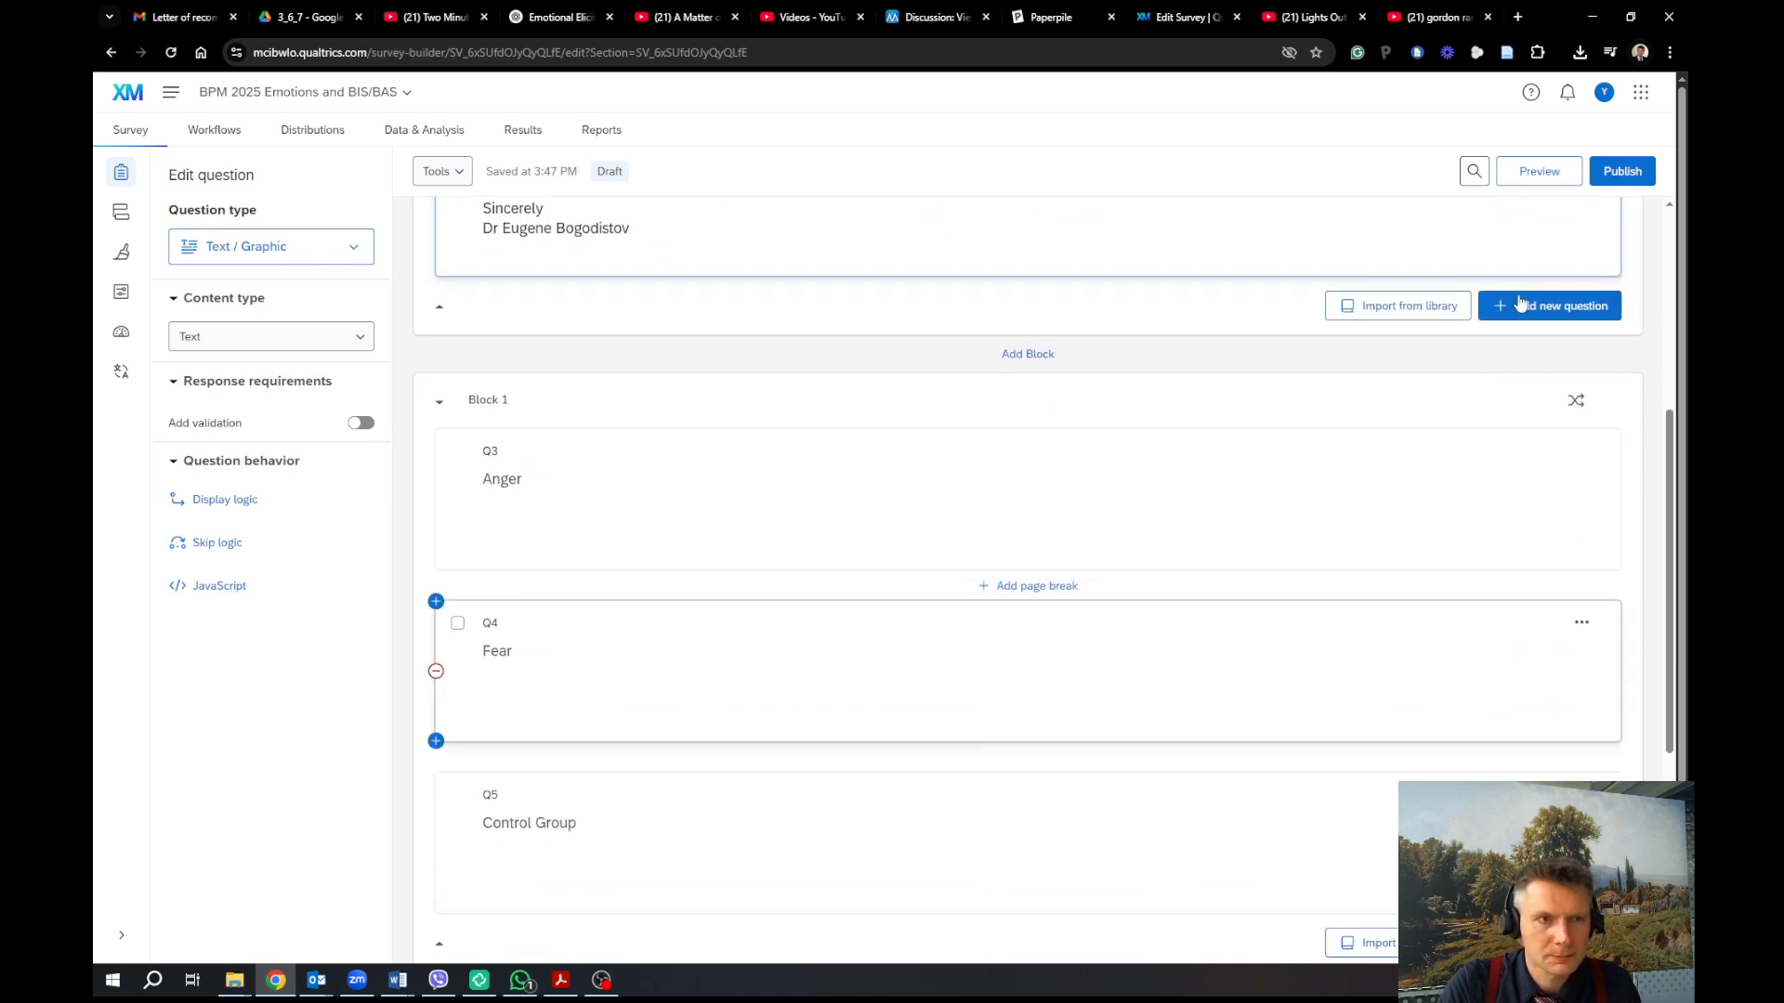
{"action": "left_click", "coordinate": [1539, 171]}
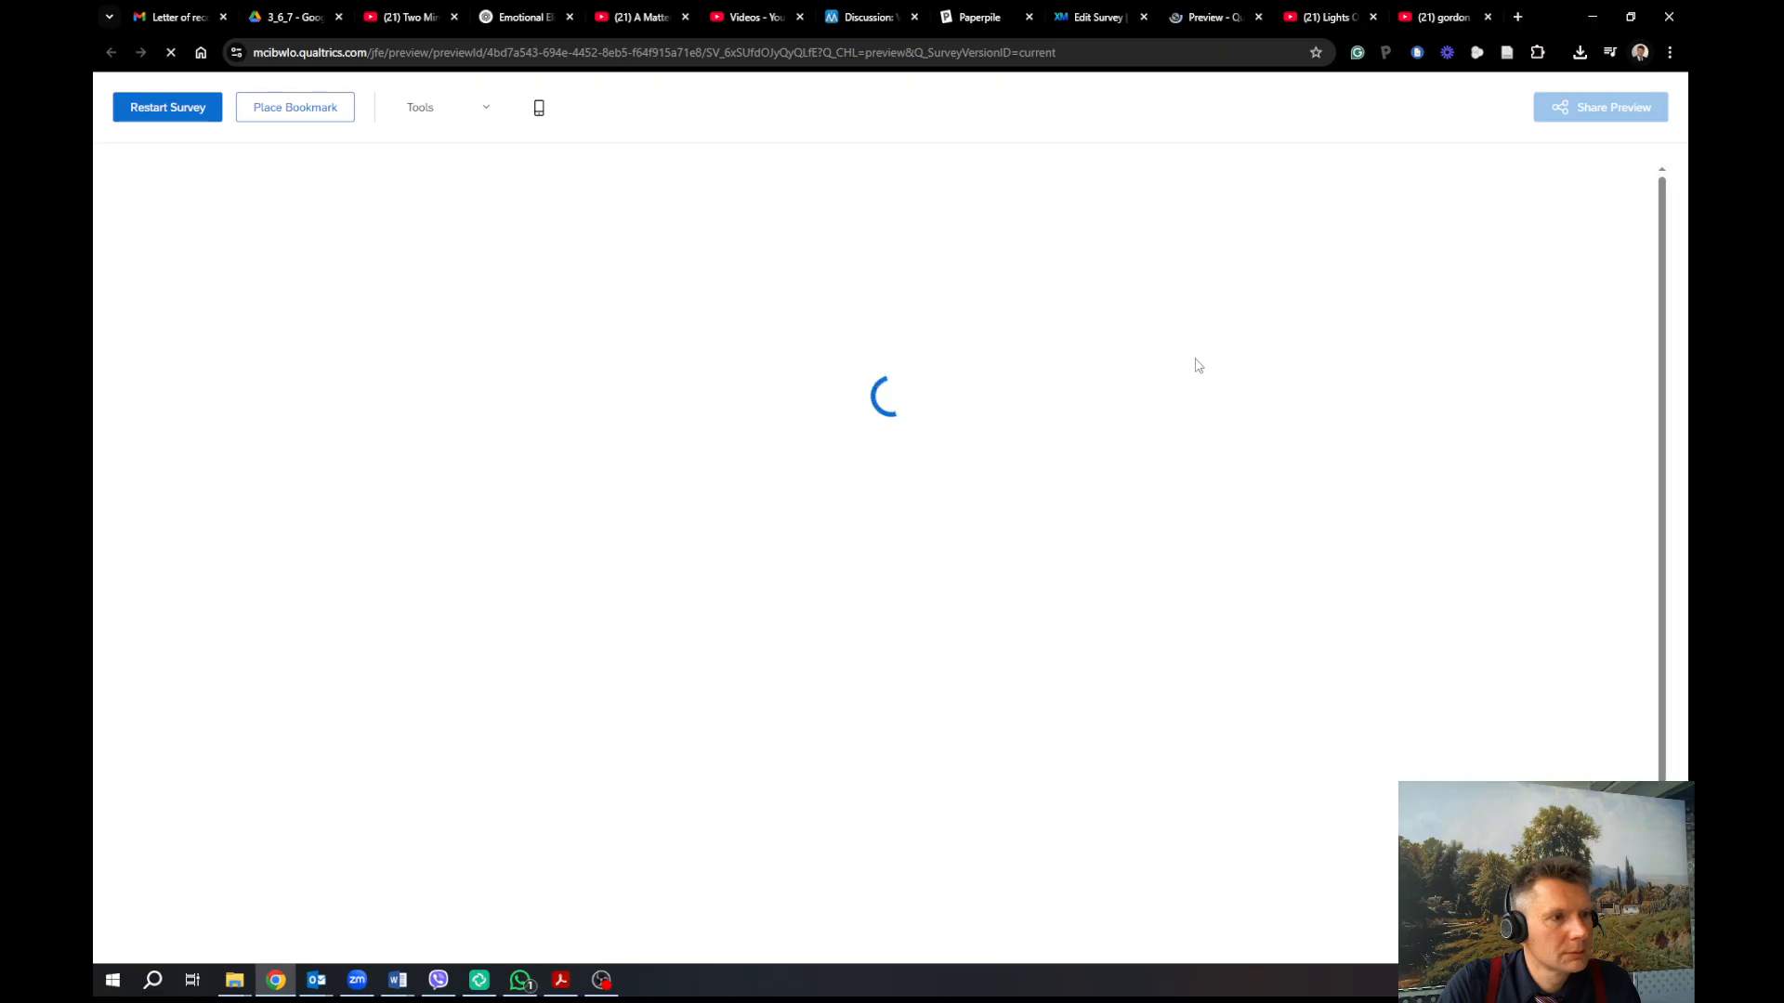
{"action": "scroll", "coordinate": [1050, 539], "scroll_direction": "down", "scroll_amount": 2}
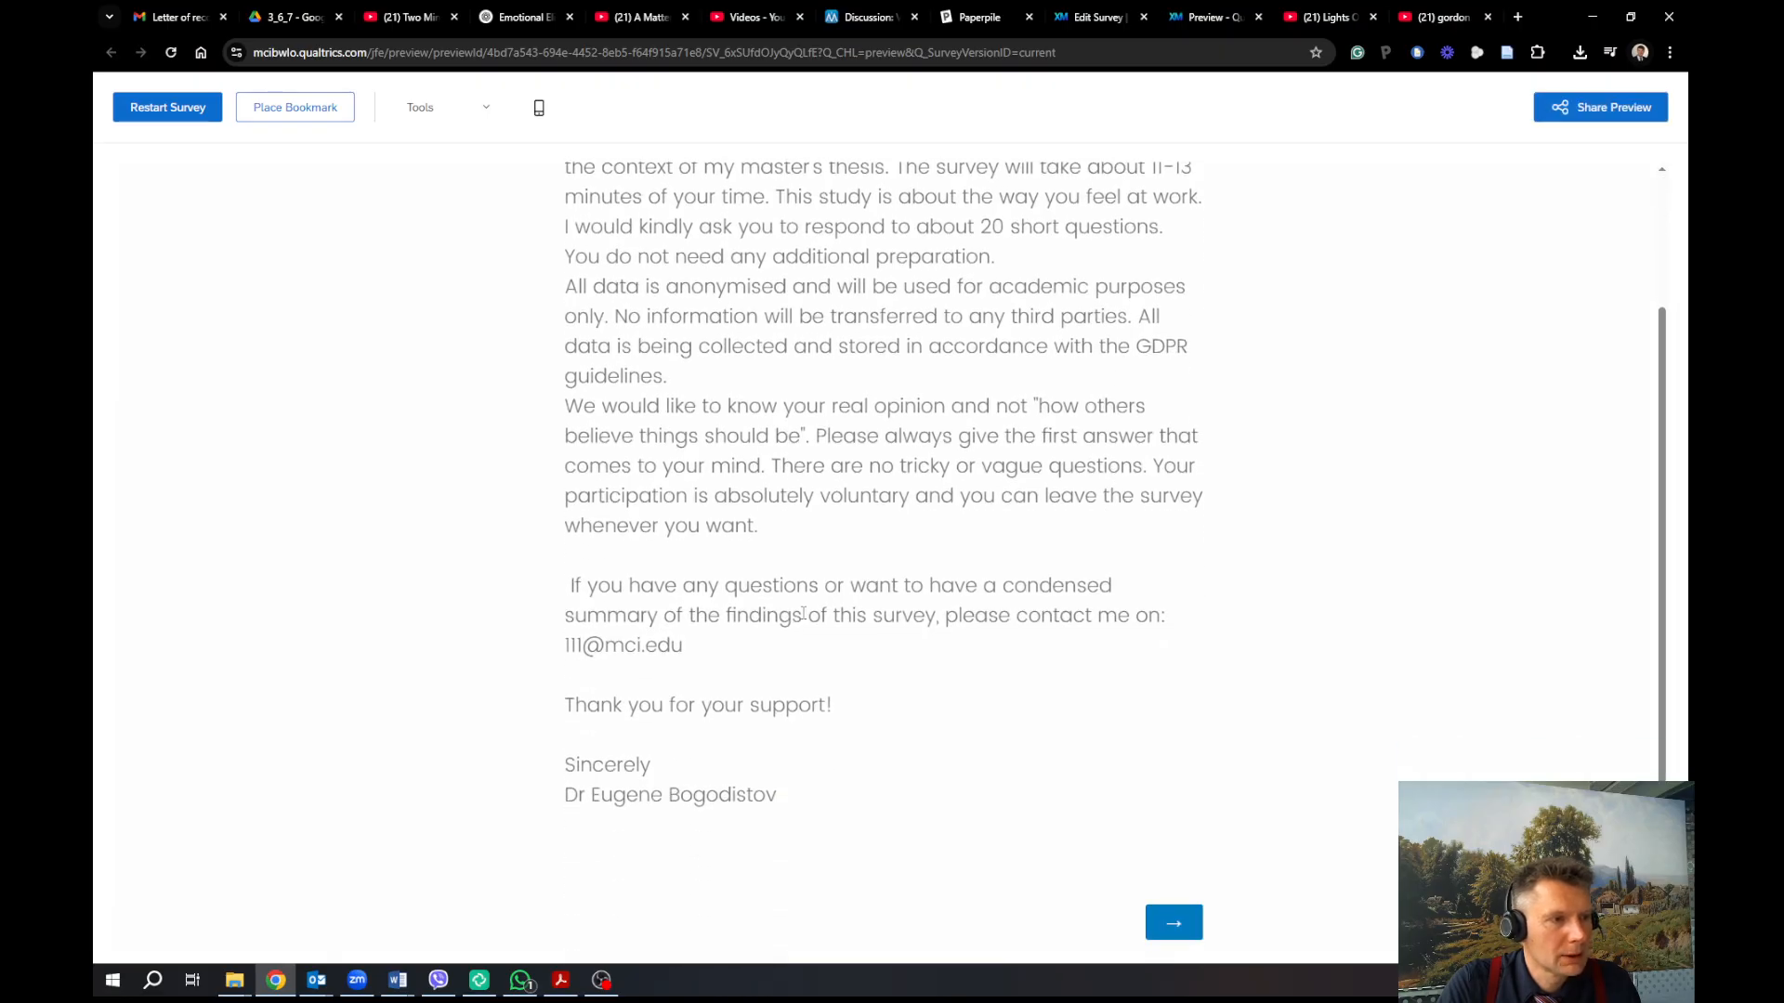
{"action": "scroll", "coordinate": [843, 576], "scroll_direction": "up", "scroll_amount": 2}
{"action": "scroll", "coordinate": [801, 615], "scroll_direction": "down", "scroll_amount": 2}
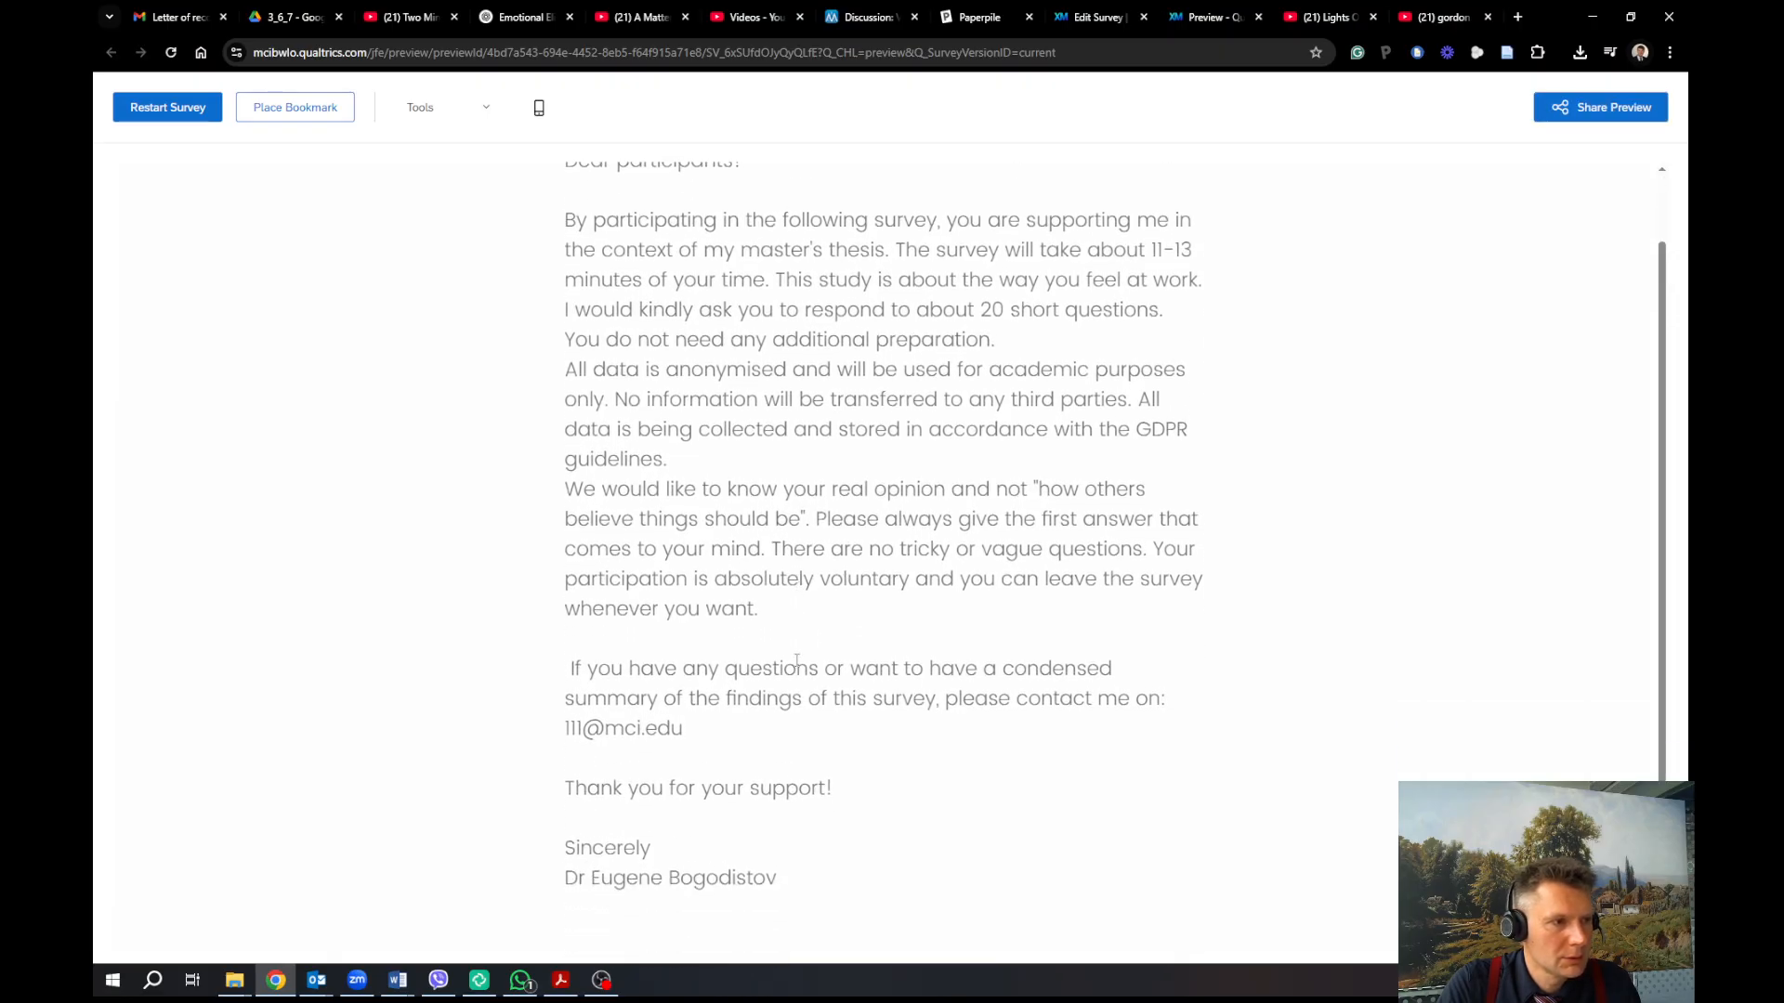
{"action": "scroll", "coordinate": [796, 660], "scroll_direction": "up", "scroll_amount": 2}
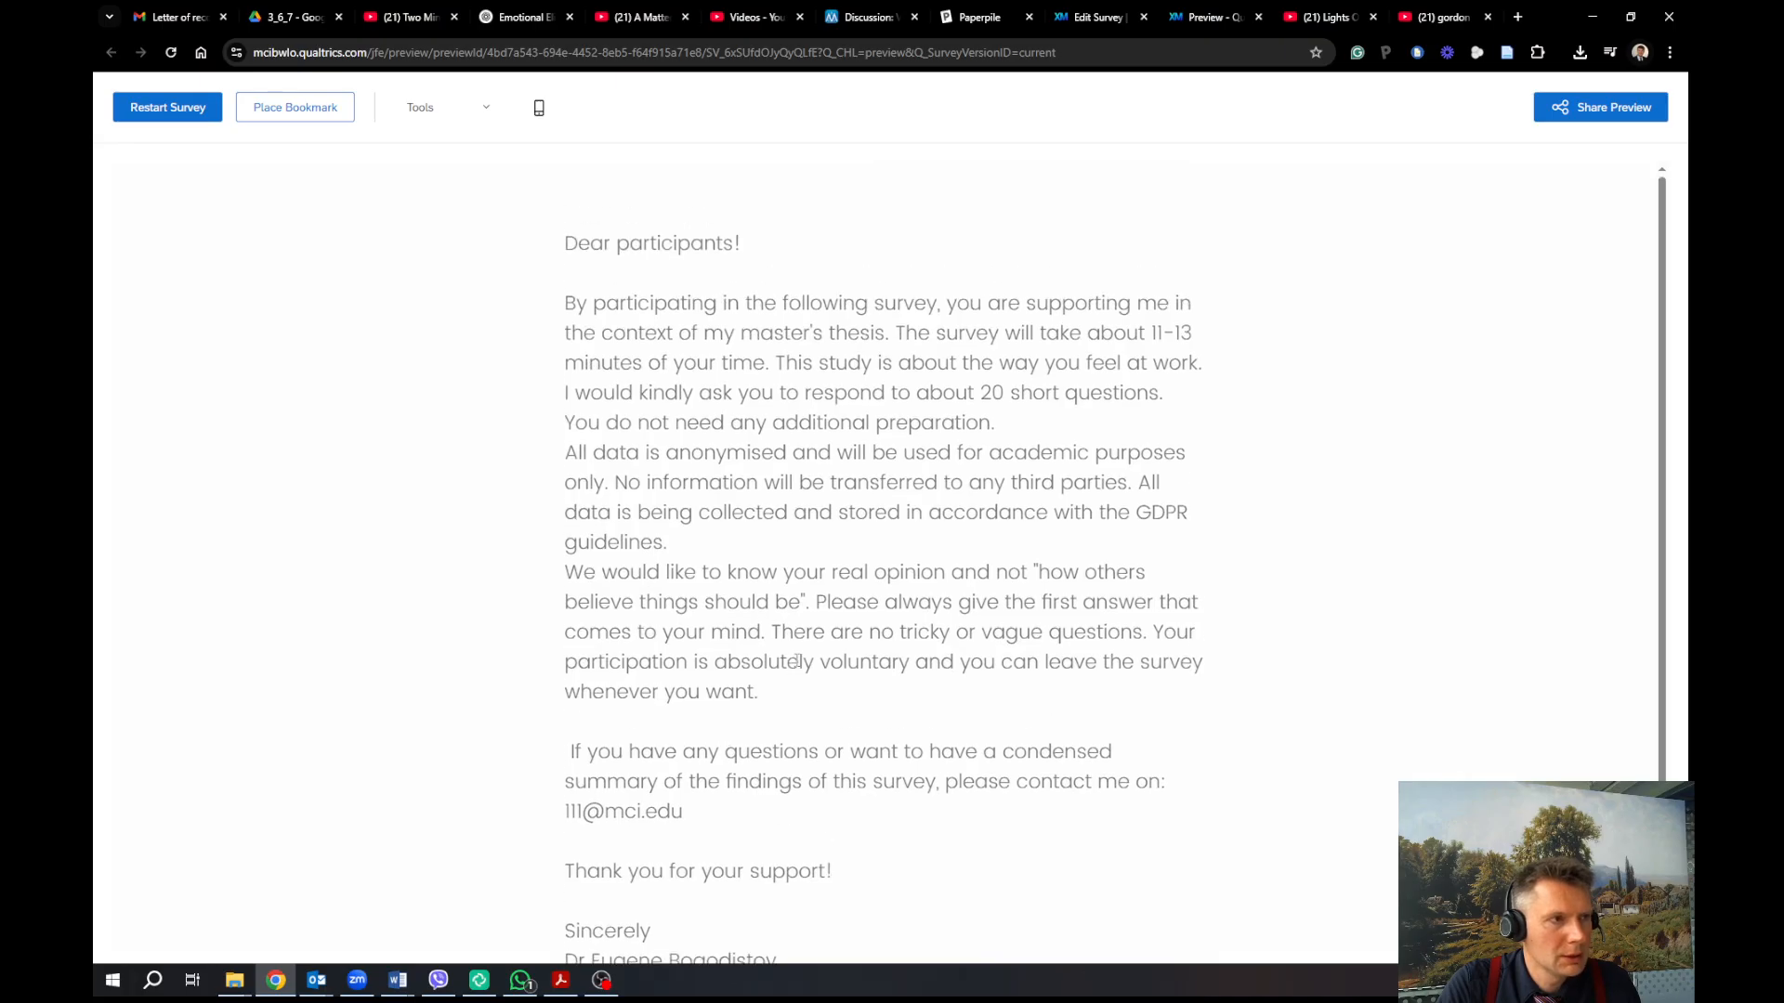
{"action": "left_click", "coordinate": [539, 110]}
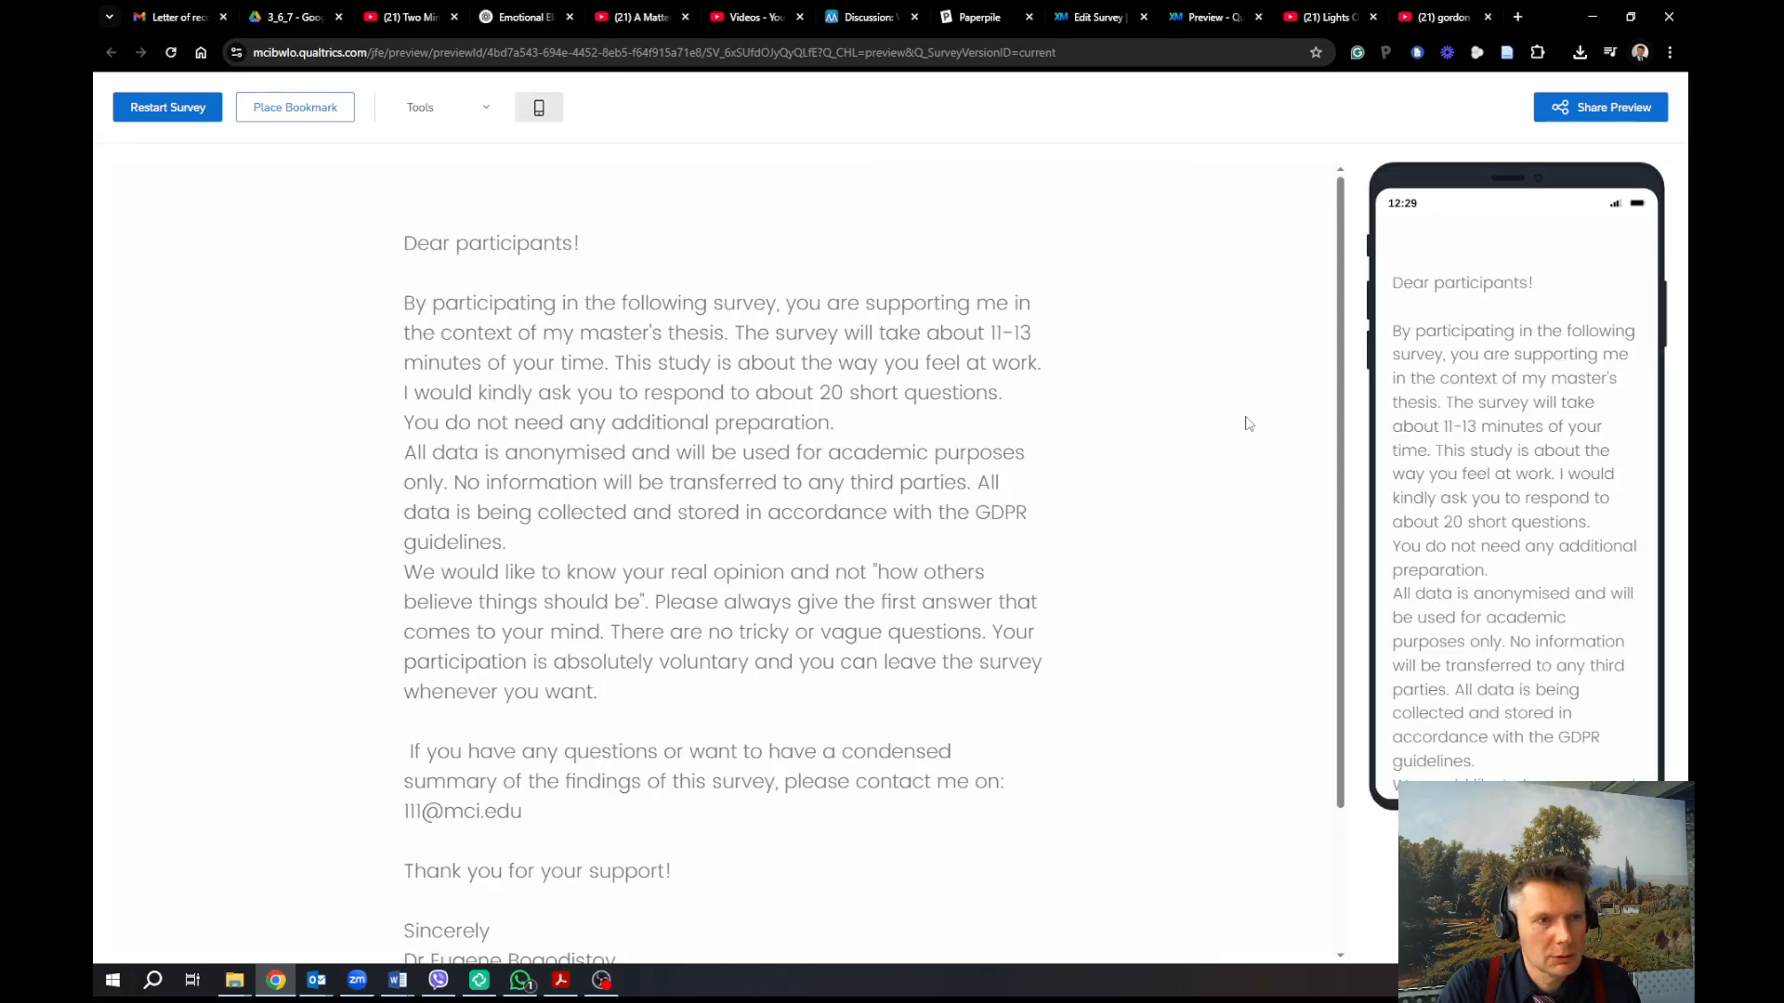
{"action": "scroll", "coordinate": [1483, 460], "scroll_direction": "down", "scroll_amount": 3}
{"action": "scroll", "coordinate": [940, 872], "scroll_direction": "up", "scroll_amount": 3}
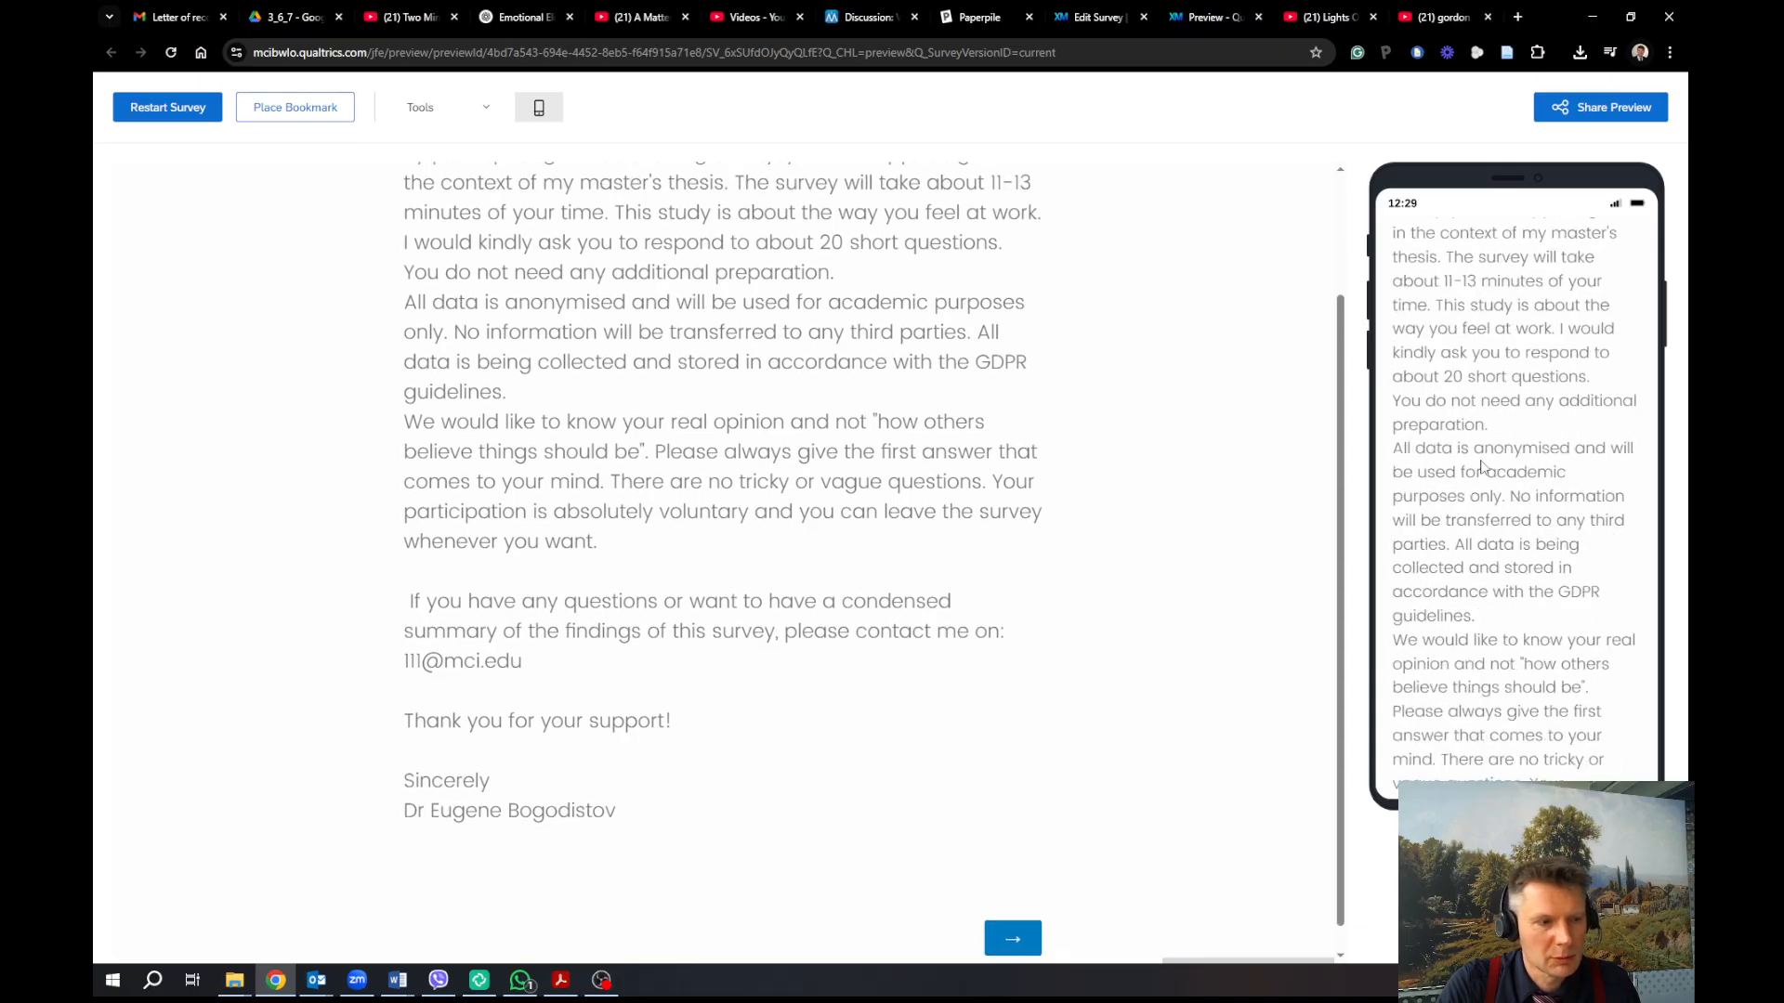
{"action": "scroll", "coordinate": [940, 871], "scroll_direction": "down", "scroll_amount": 2}
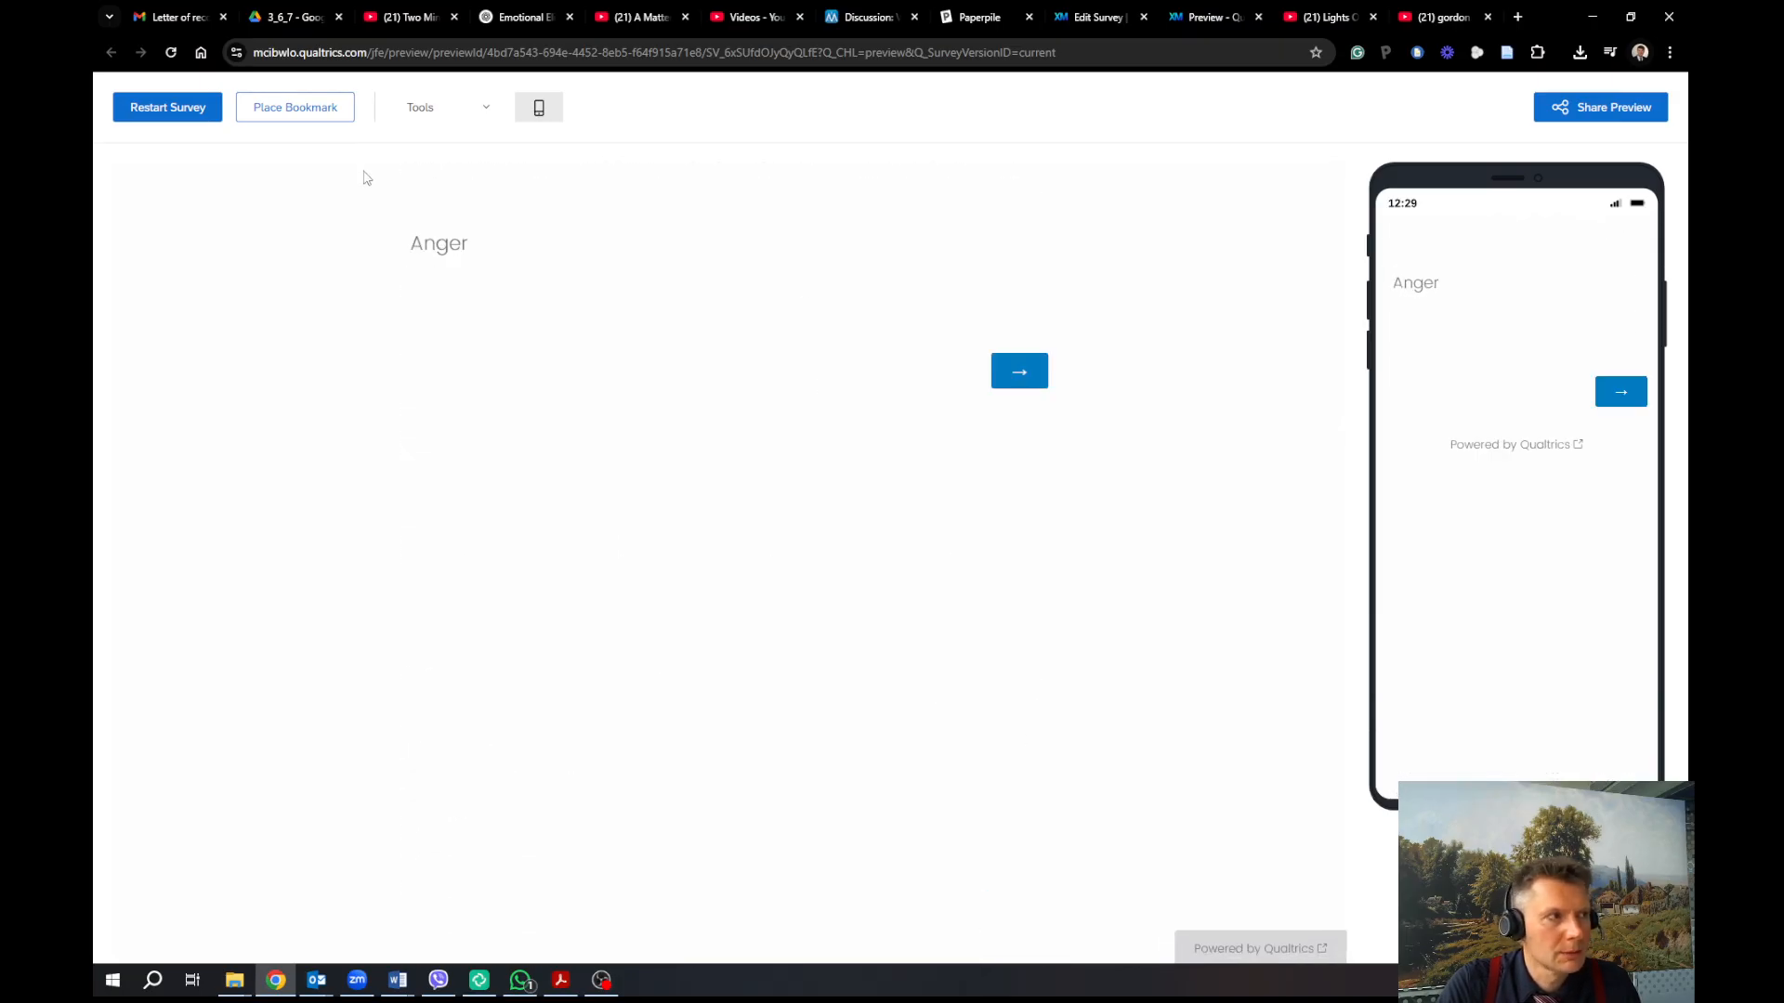
{"action": "left_click", "coordinate": [213, 113]}
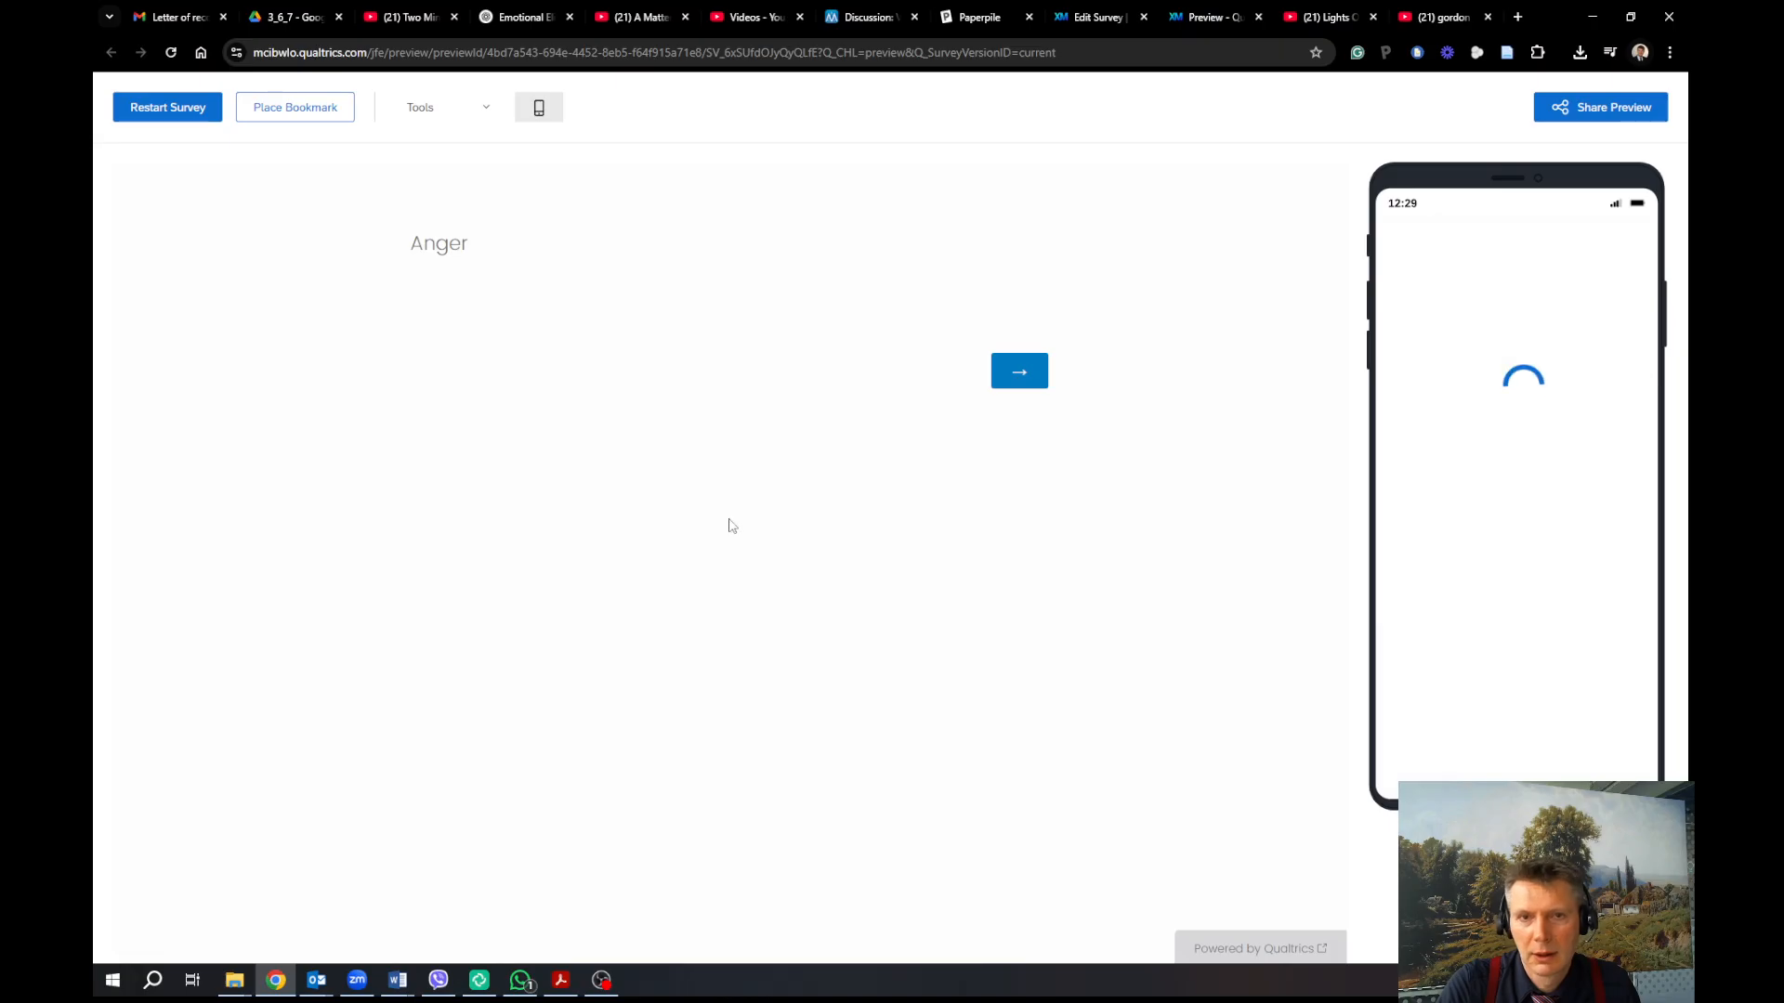
{"action": "scroll", "coordinate": [800, 733], "scroll_direction": "down", "scroll_amount": 2}
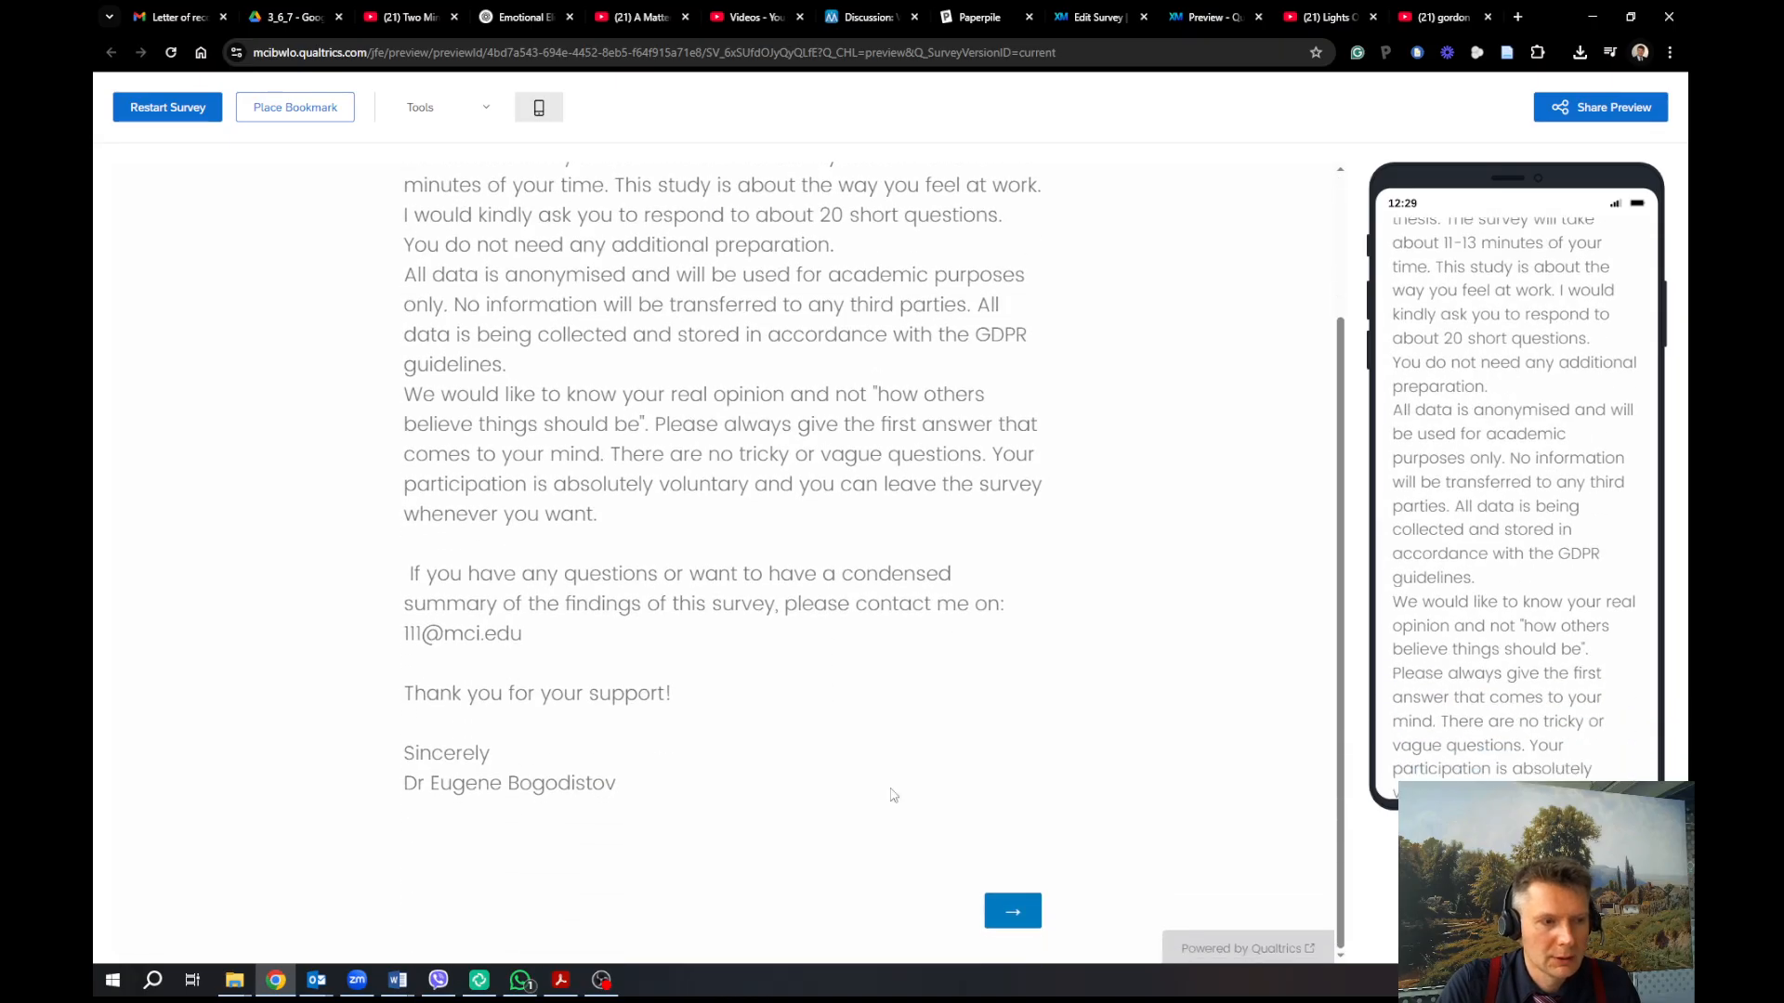
{"action": "left_click", "coordinate": [1030, 923]}
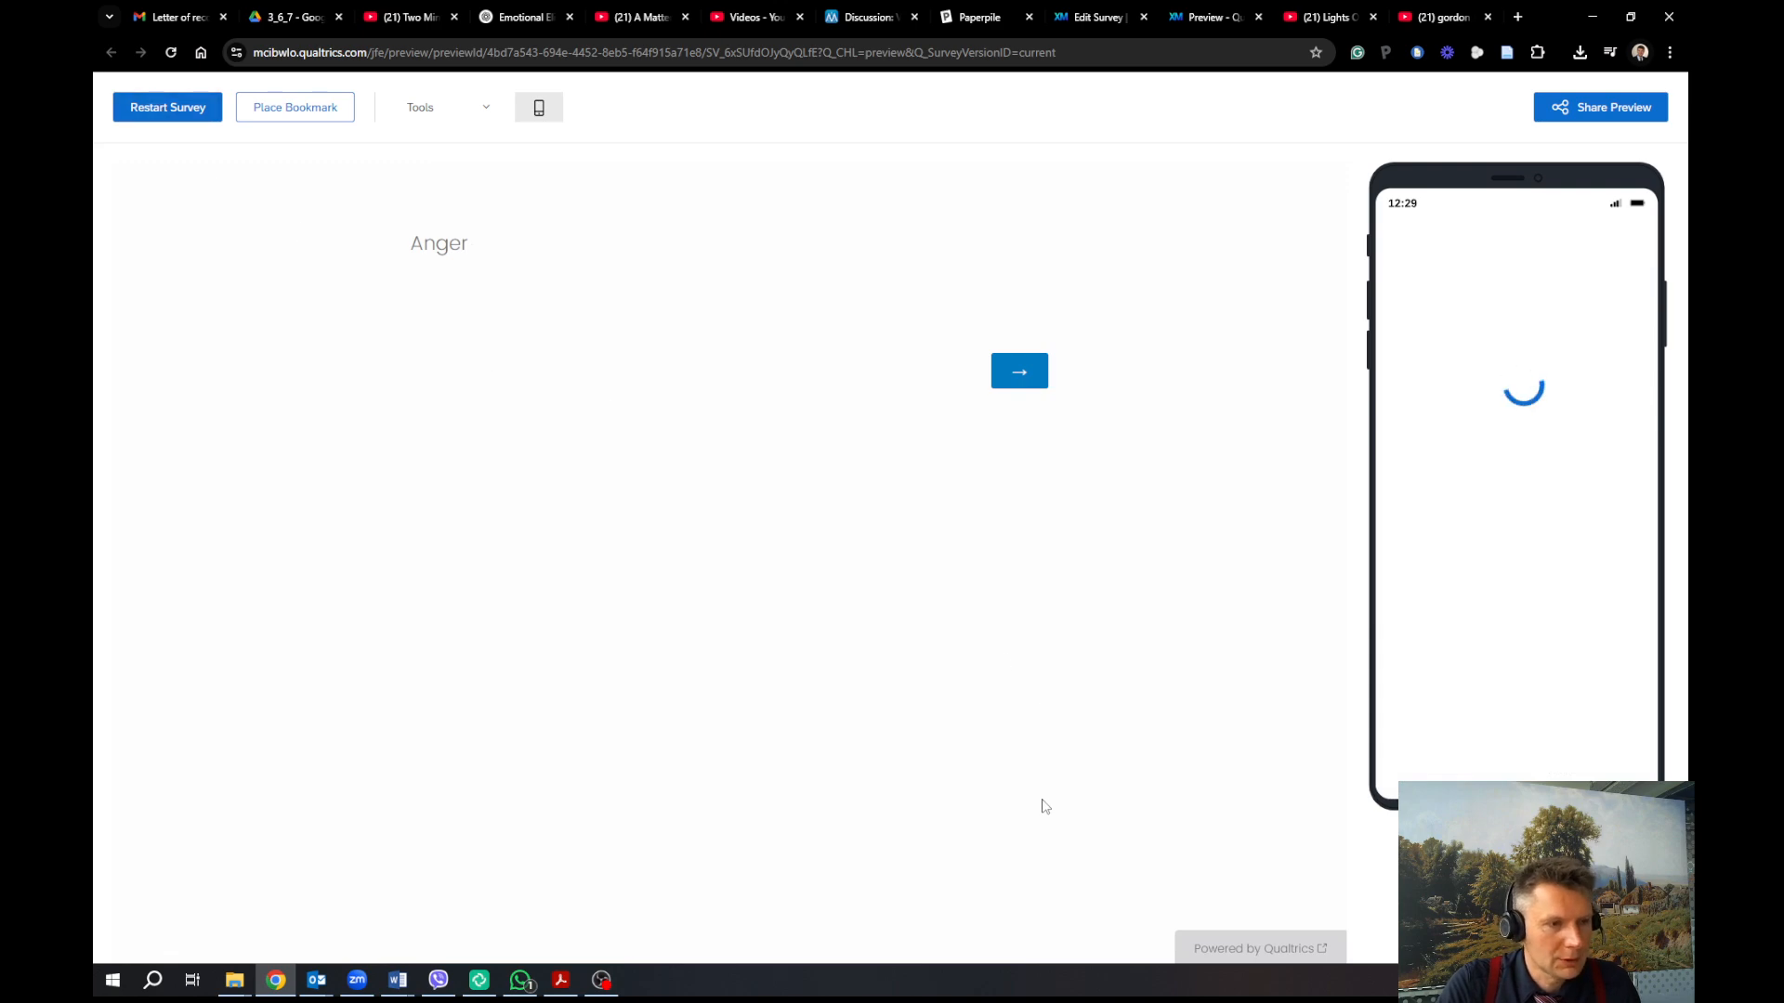
{"action": "scroll", "coordinate": [976, 846], "scroll_direction": "down", "scroll_amount": 2}
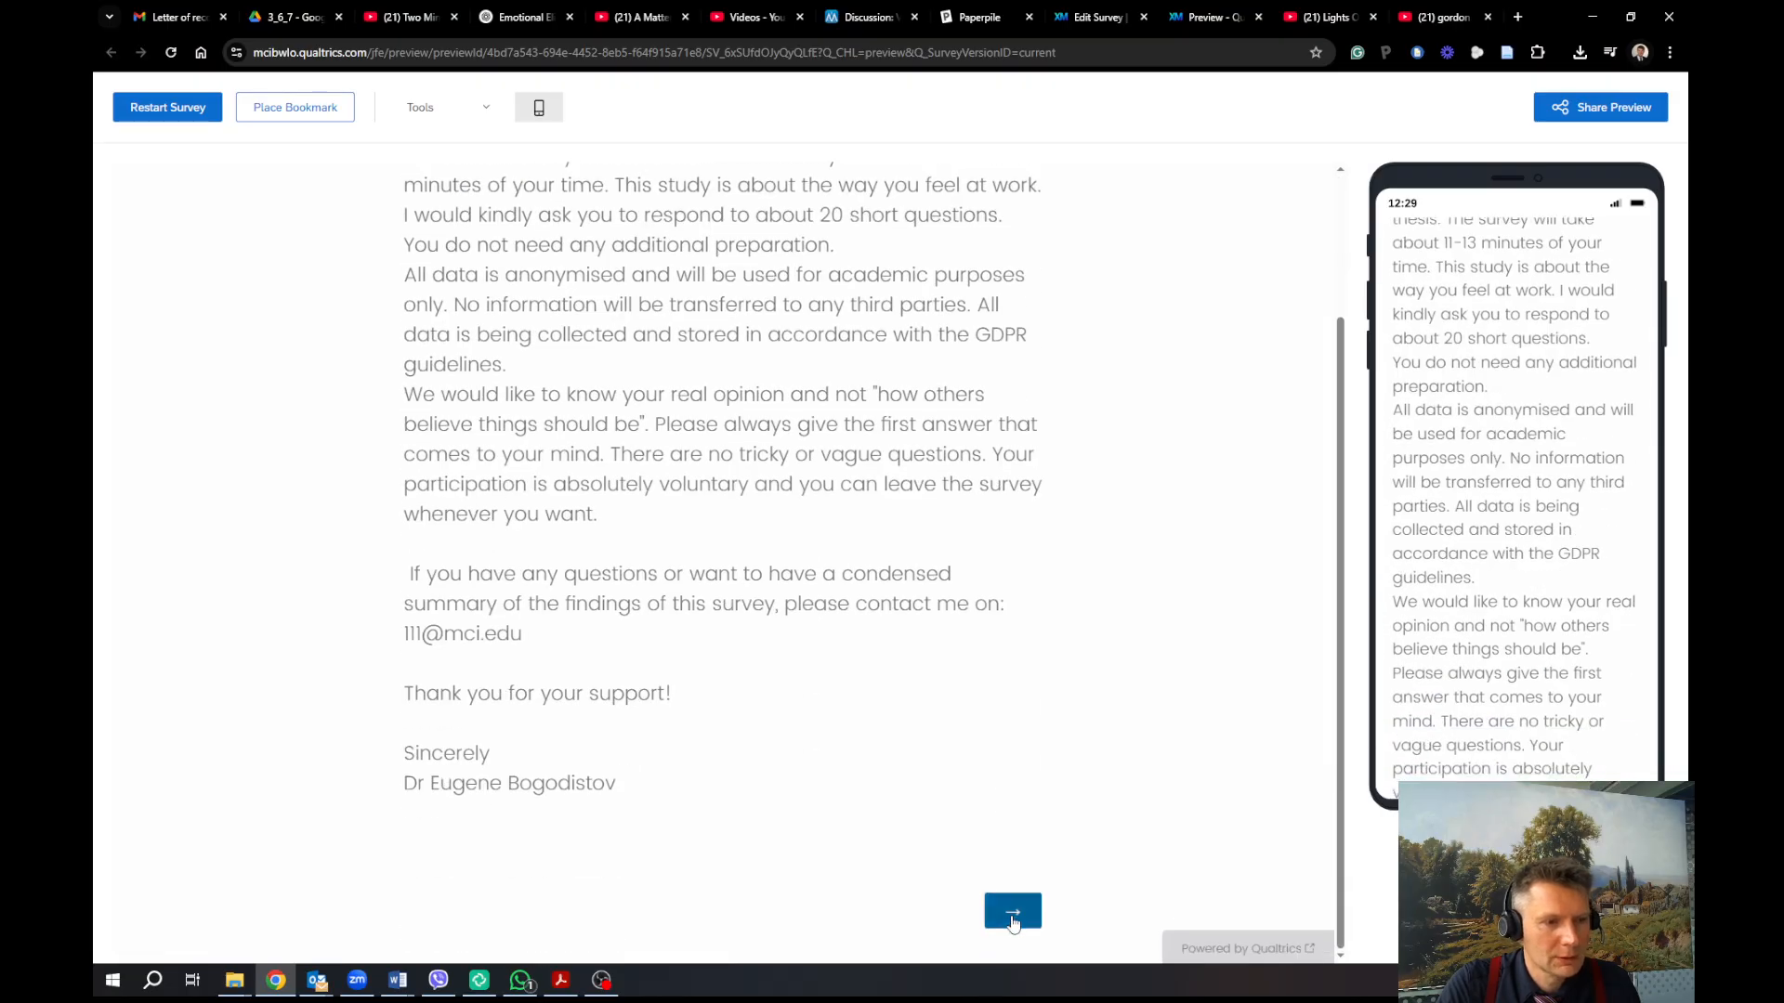
{"action": "left_click", "coordinate": [1012, 910]}
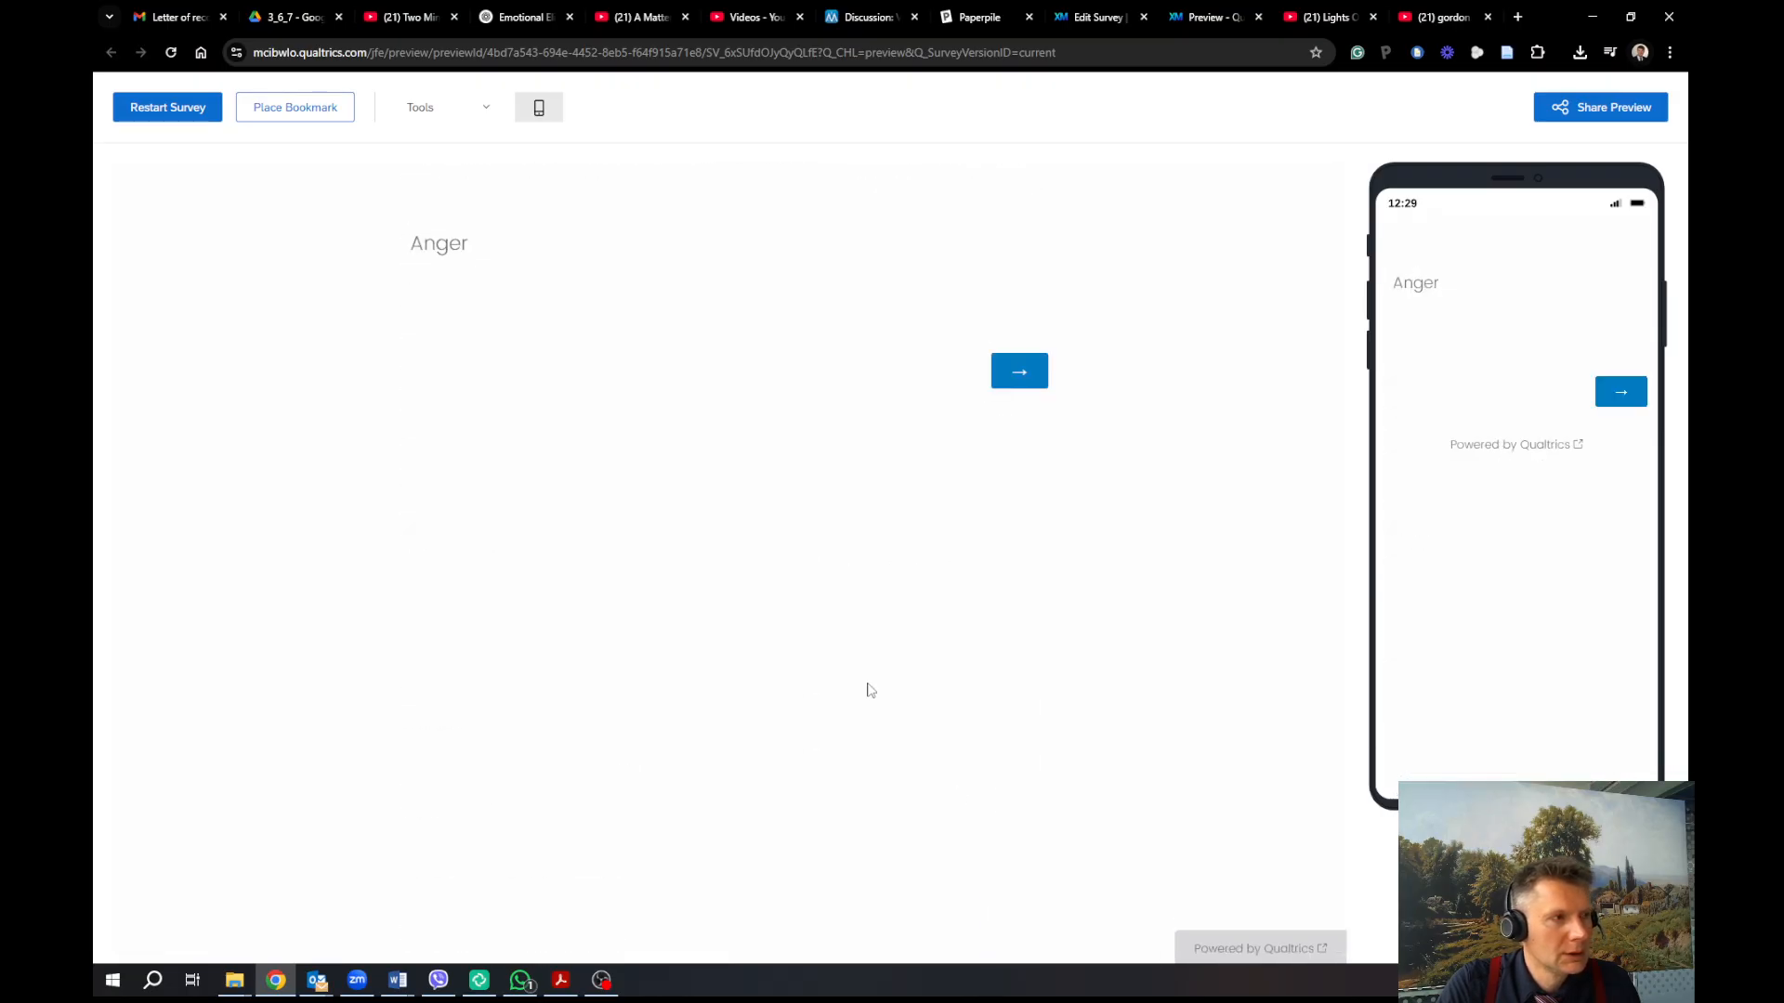
{"action": "left_click", "coordinate": [163, 108]}
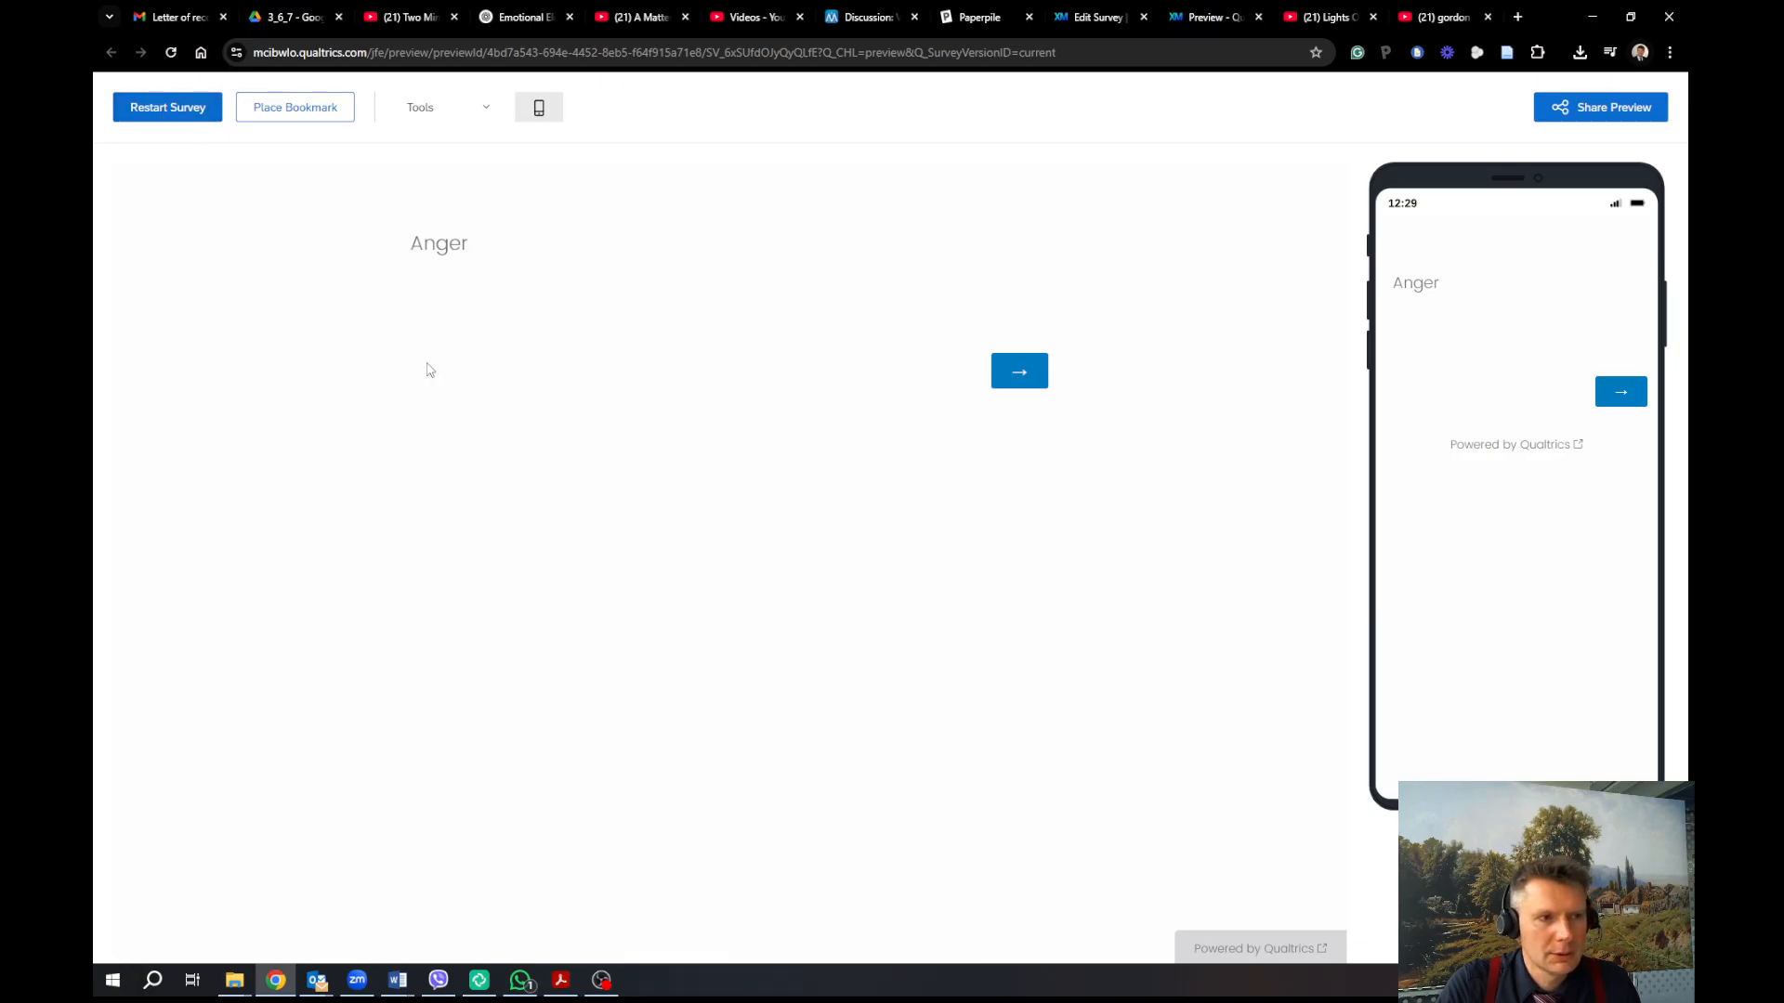
{"action": "scroll", "coordinate": [971, 840], "scroll_direction": "down", "scroll_amount": 2}
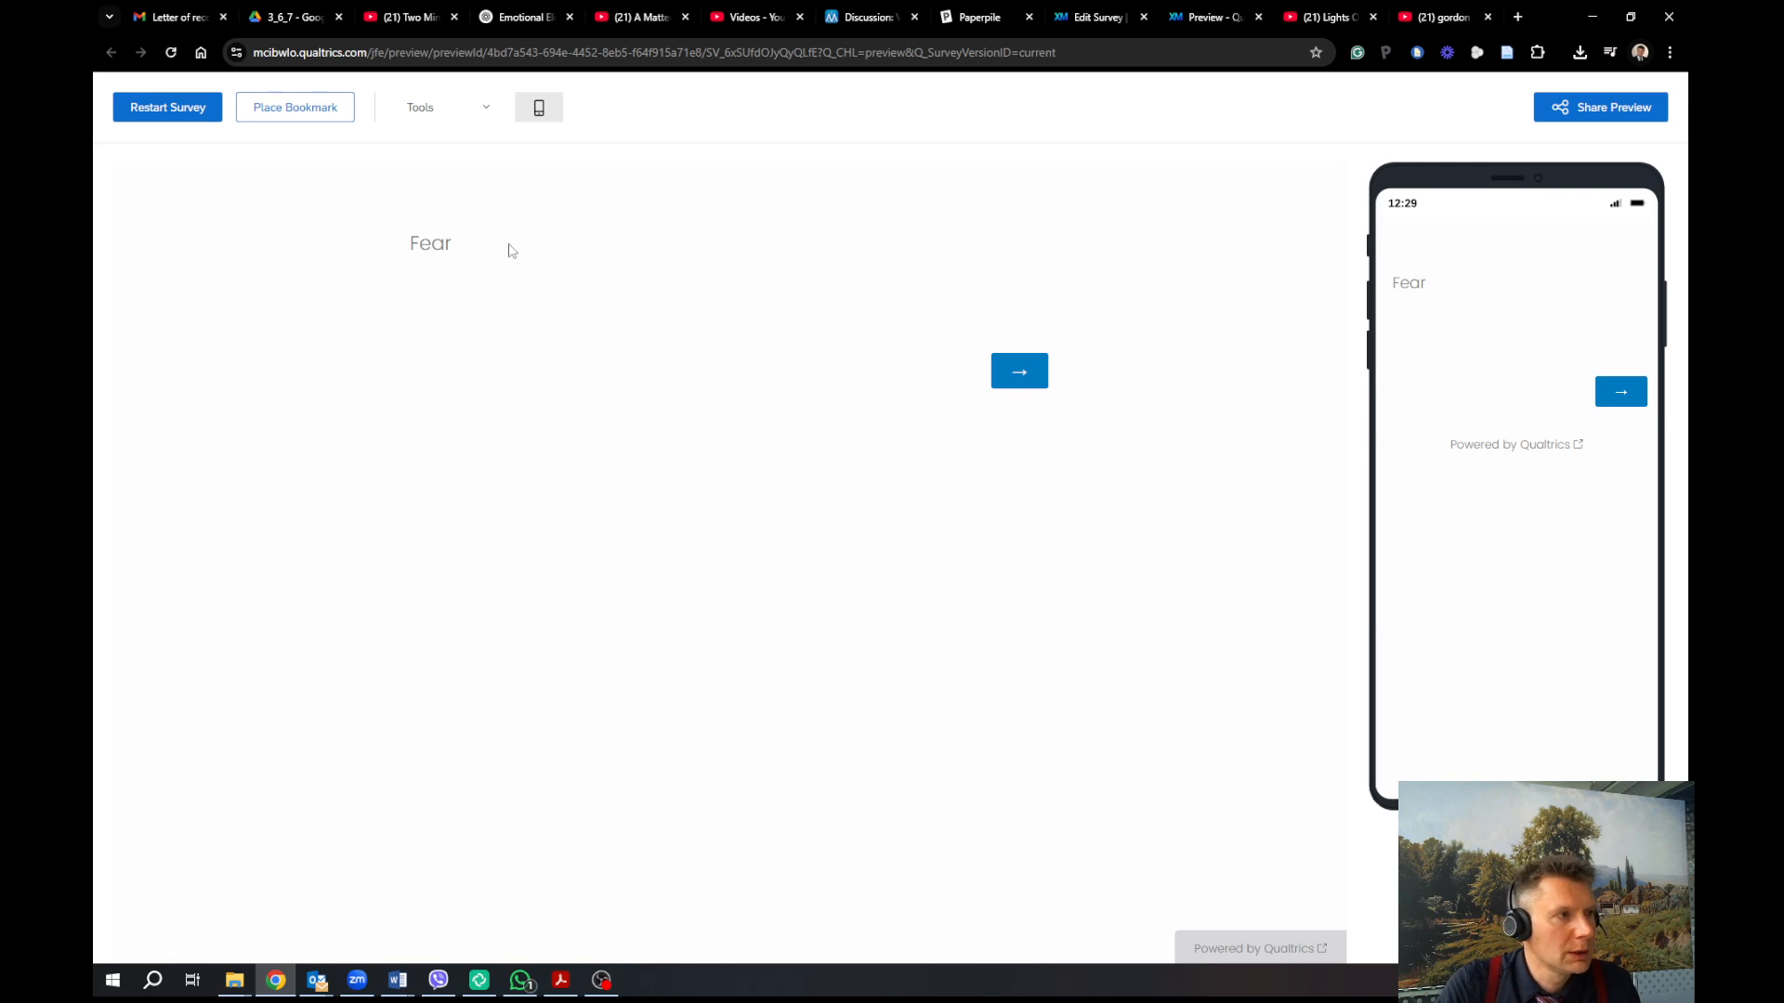
{"action": "left_click", "coordinate": [1257, 17]}
{"action": "scroll", "coordinate": [796, 310], "scroll_direction": "up", "scroll_amount": 5}
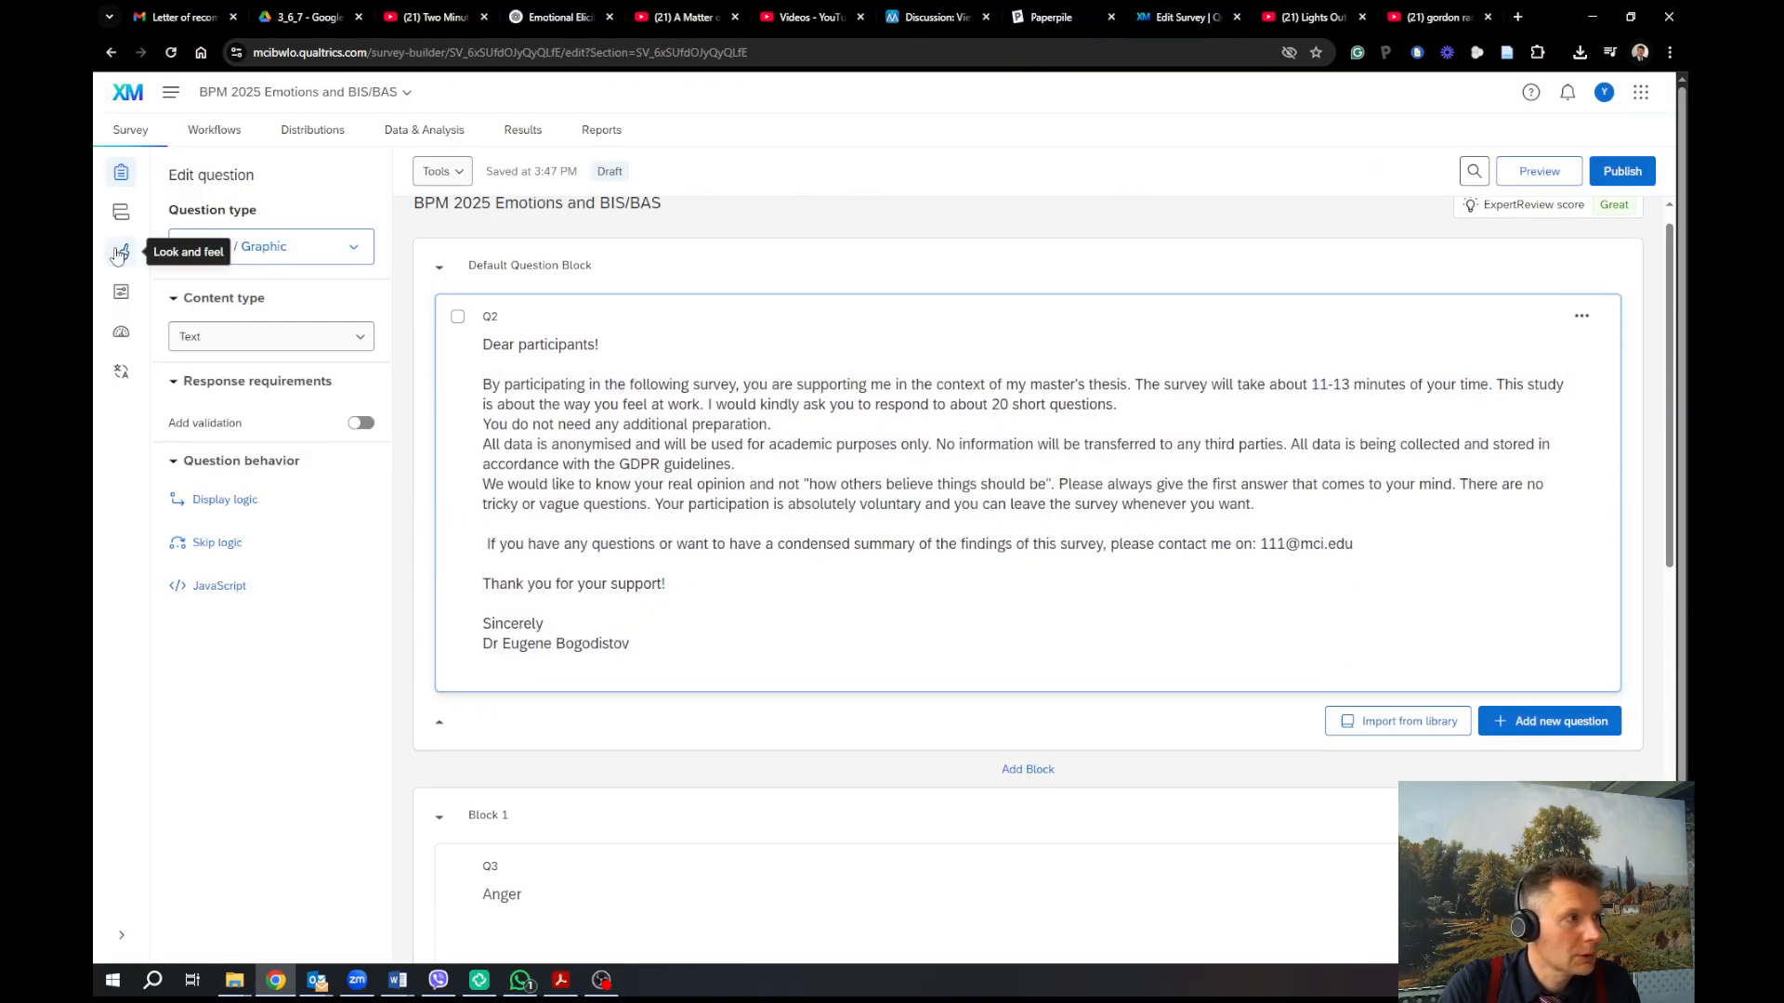
Go to Look and feel, dismiss the new-experience announcement, and reach the Style text settings
{"action": "left_click", "coordinate": [120, 252]}
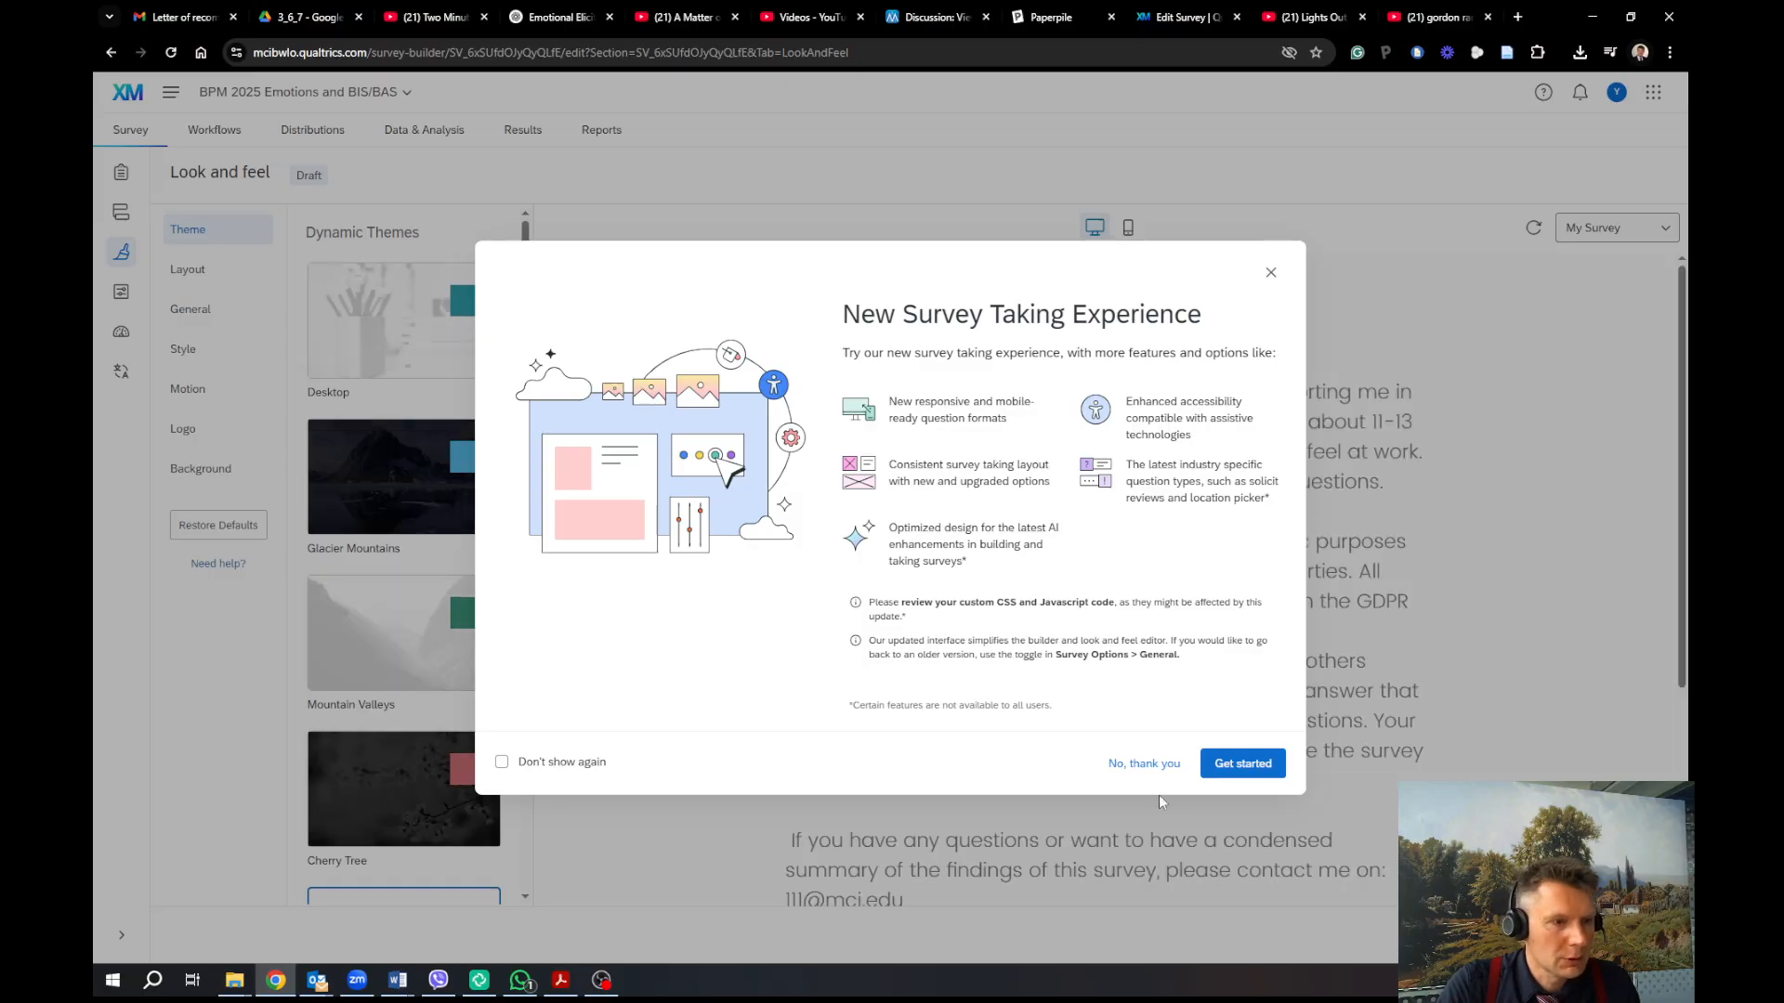
{"action": "left_click", "coordinate": [1143, 762]}
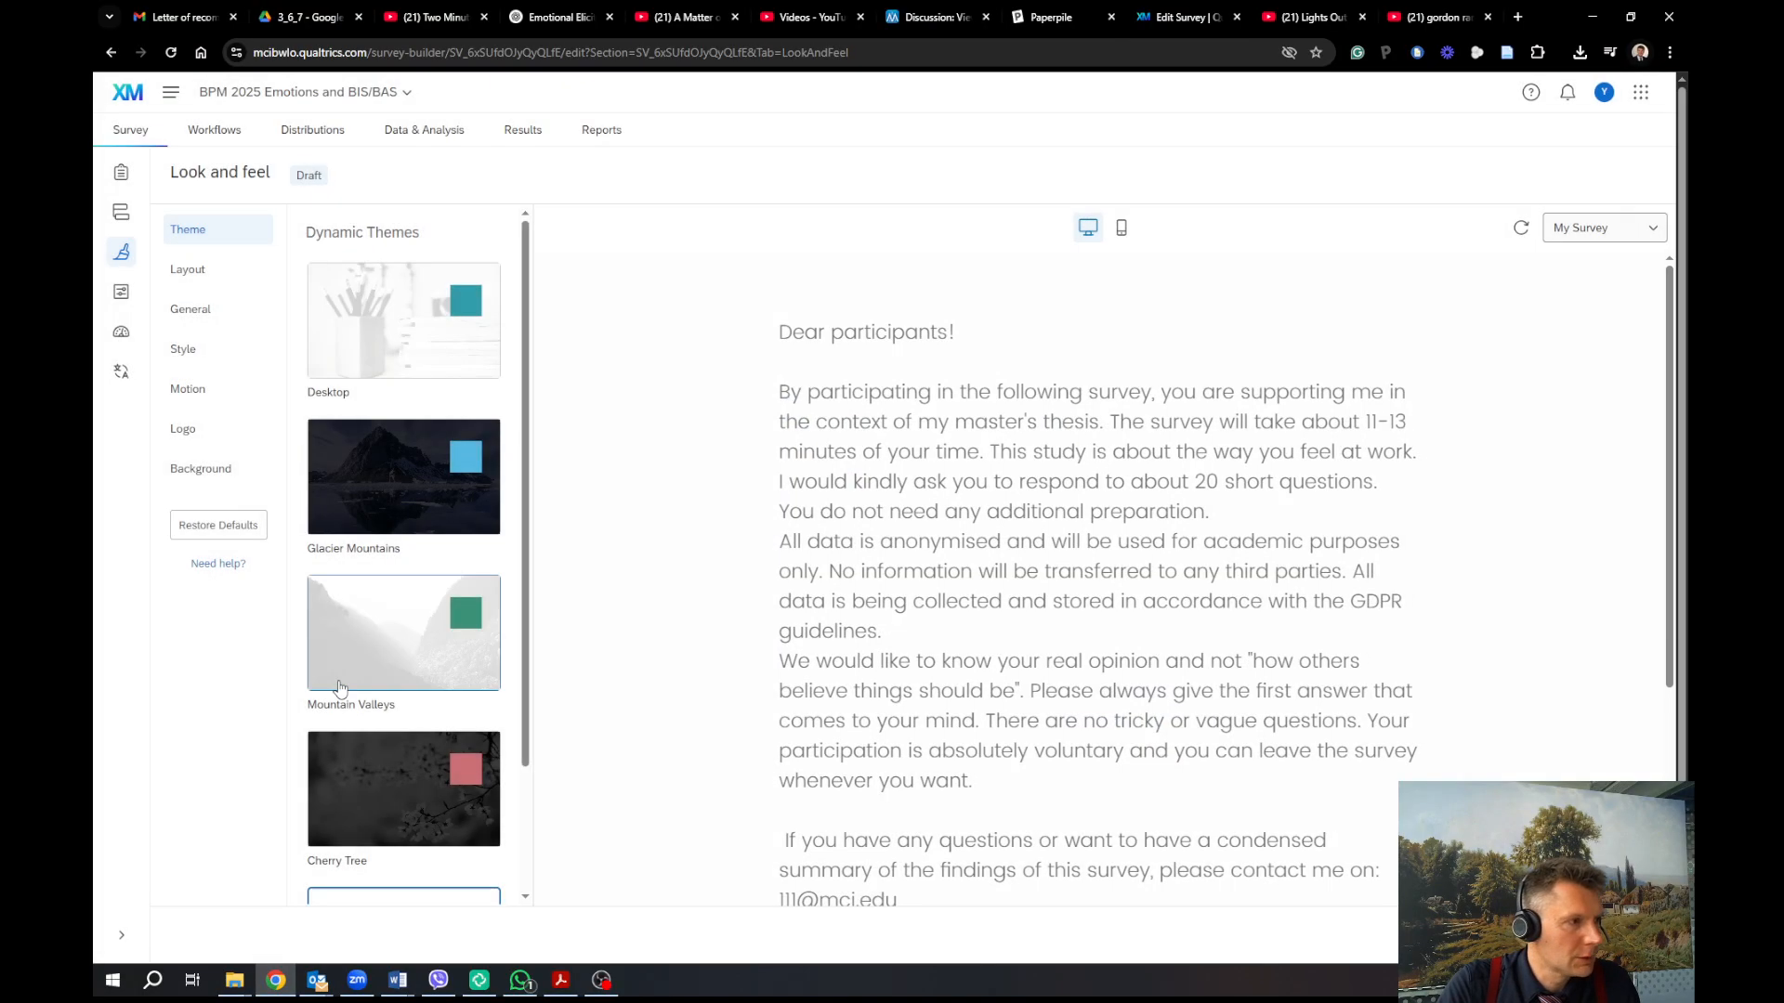
{"action": "left_click", "coordinate": [210, 277]}
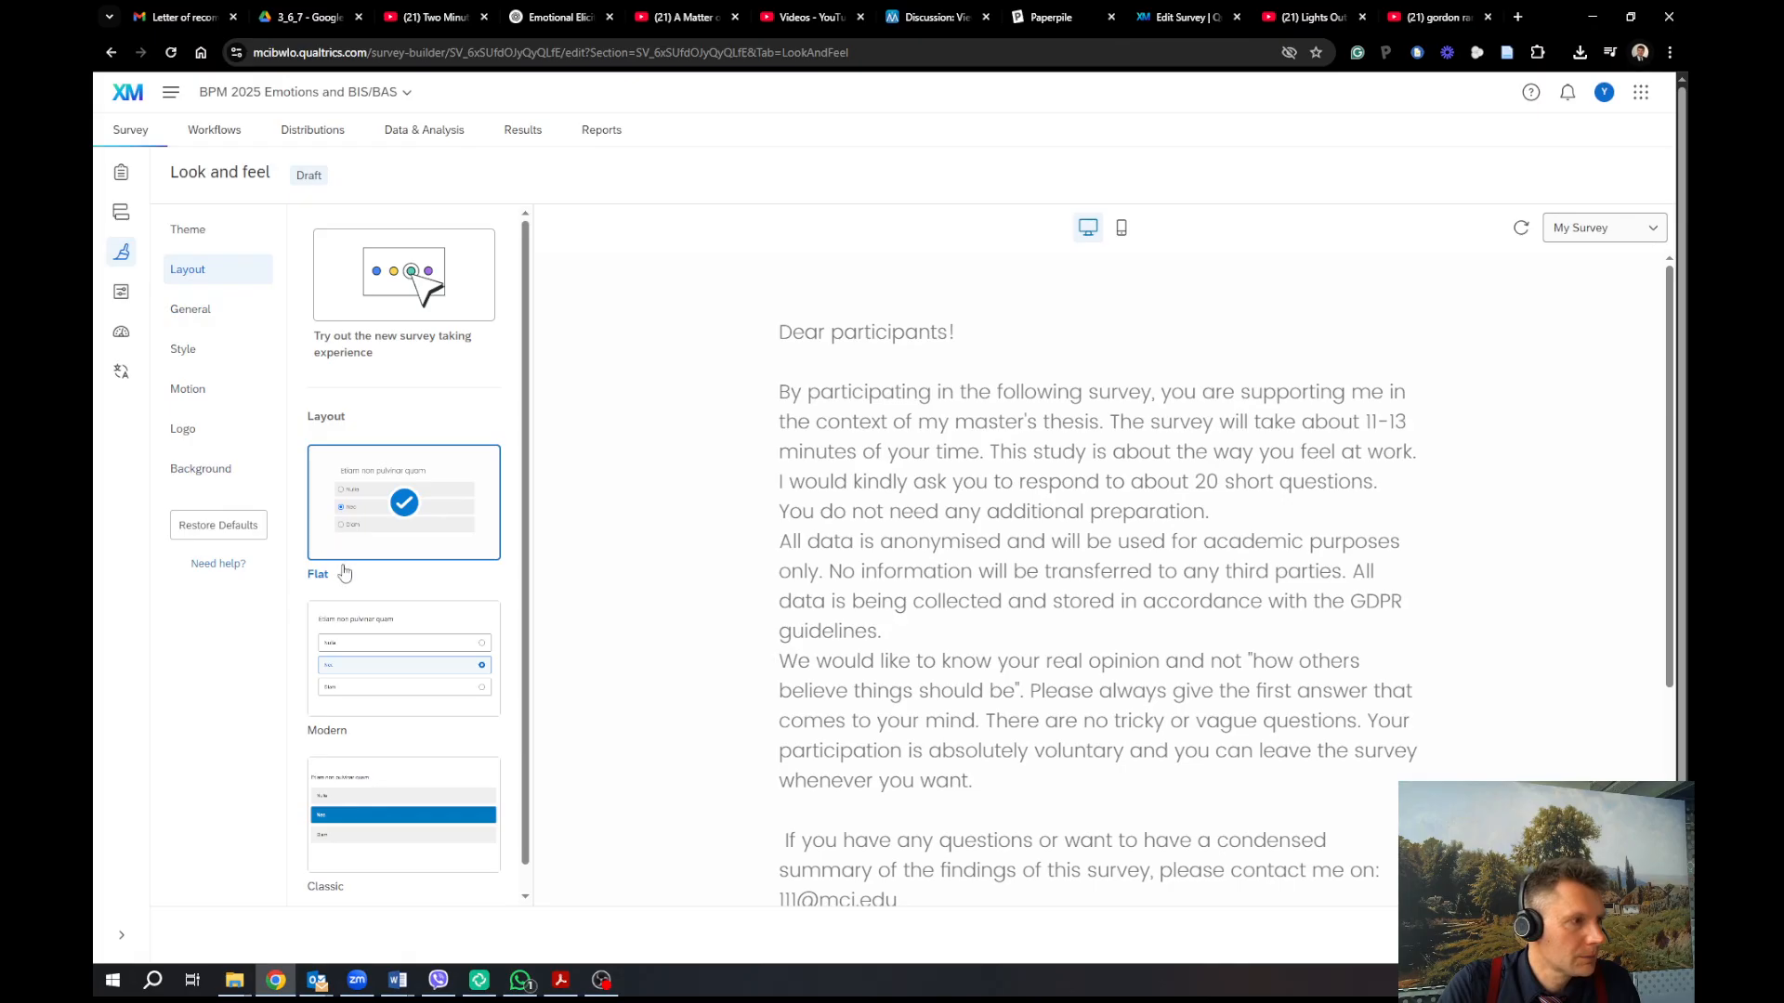
{"action": "left_click", "coordinate": [197, 326]}
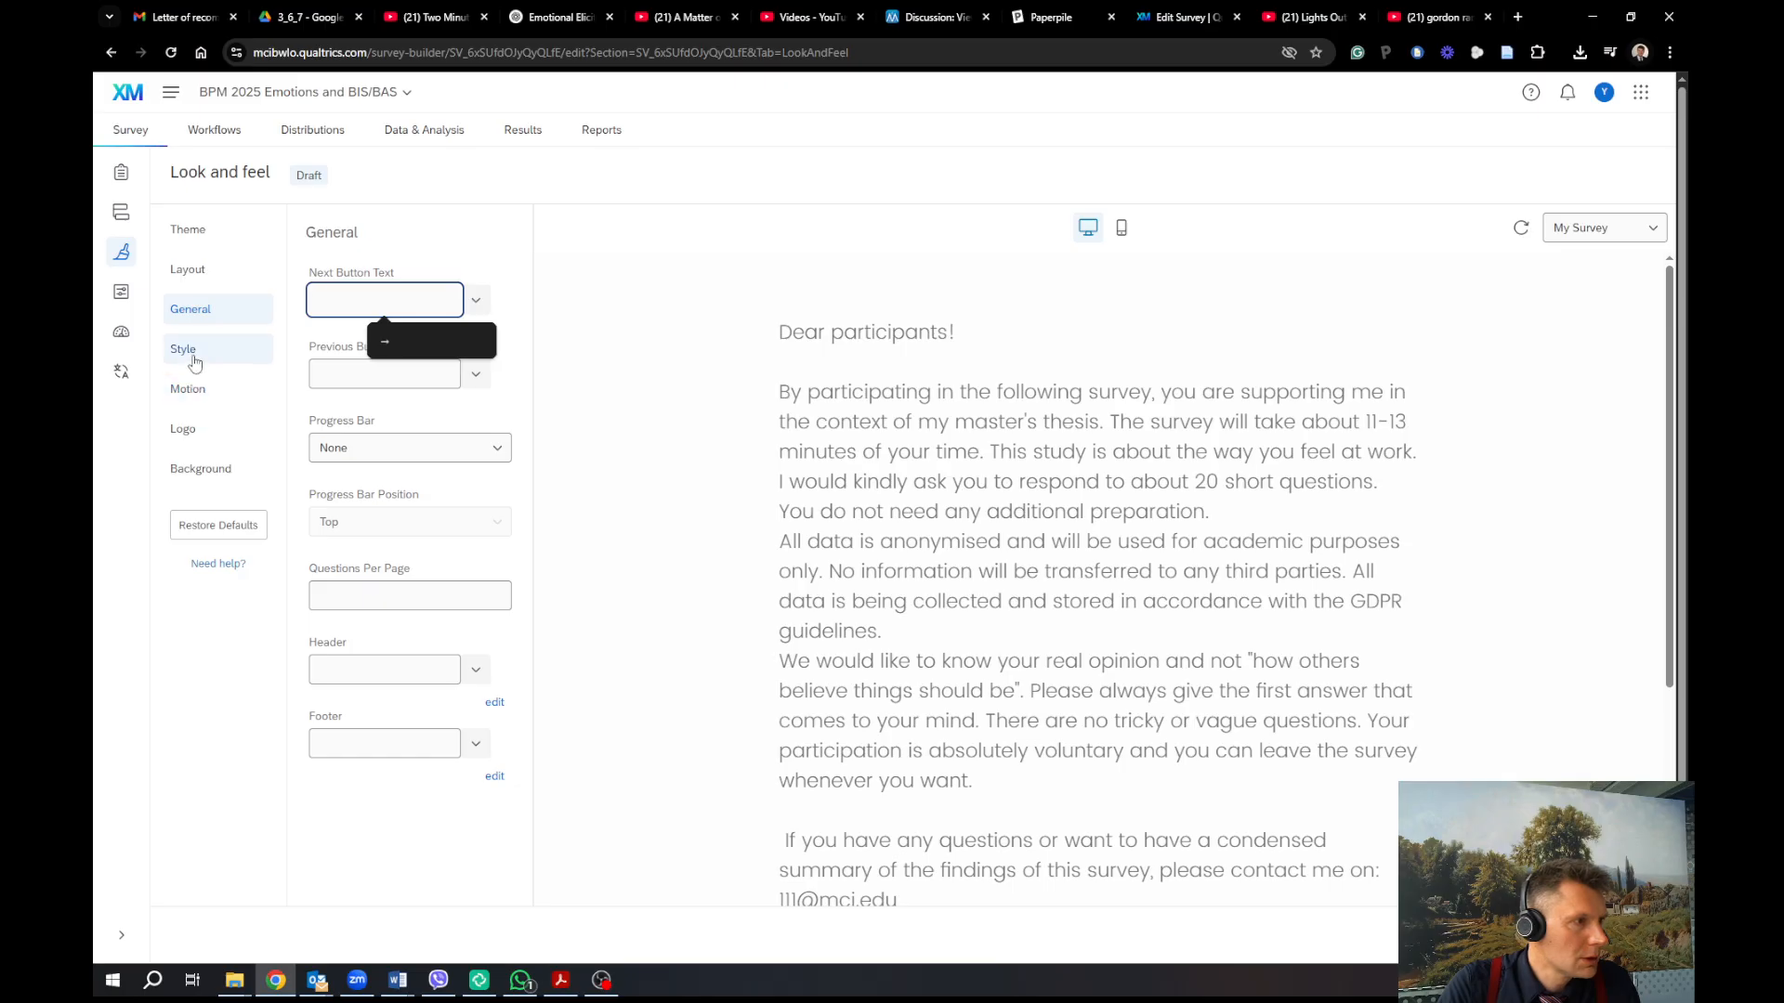
{"action": "left_click", "coordinate": [186, 353]}
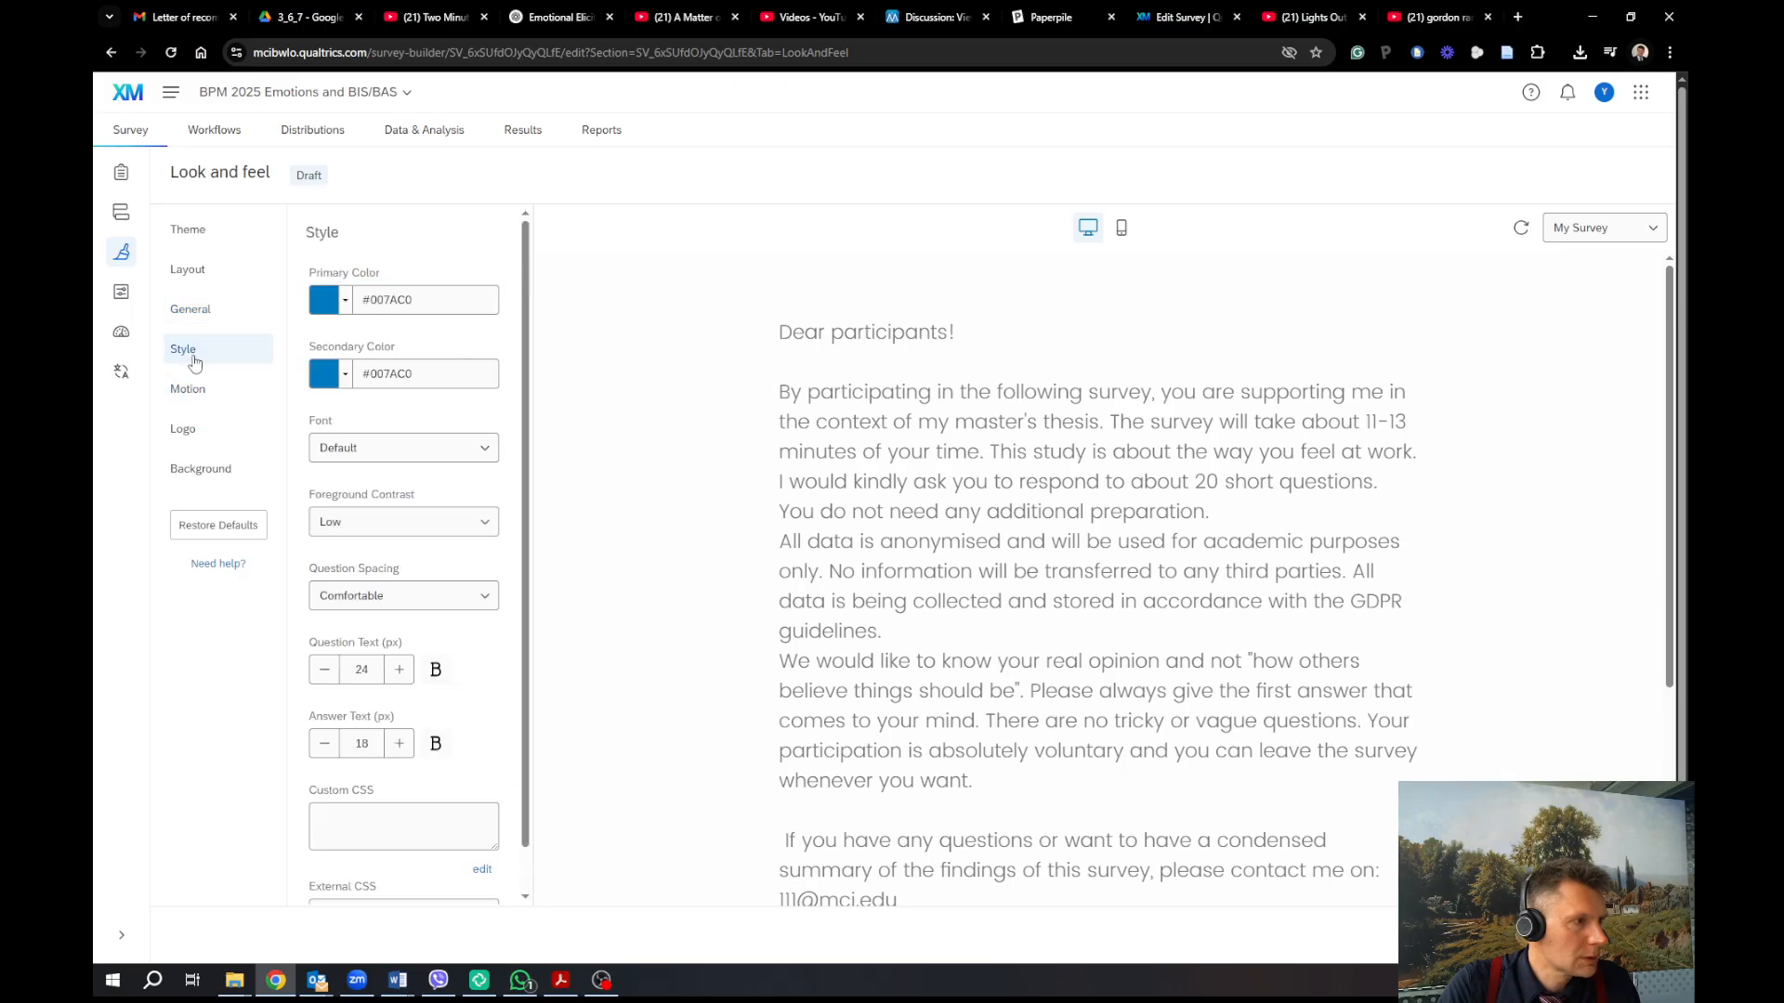
Set Question Text size to 18 and Answer Text size to 14, then return to the Survey tab
{"action": "left_click", "coordinate": [327, 675]}
{"action": "left_click", "coordinate": [326, 676]}
{"action": "left_click", "coordinate": [326, 676]}
{"action": "left_click", "coordinate": [326, 675]}
{"action": "left_click", "coordinate": [326, 676]}
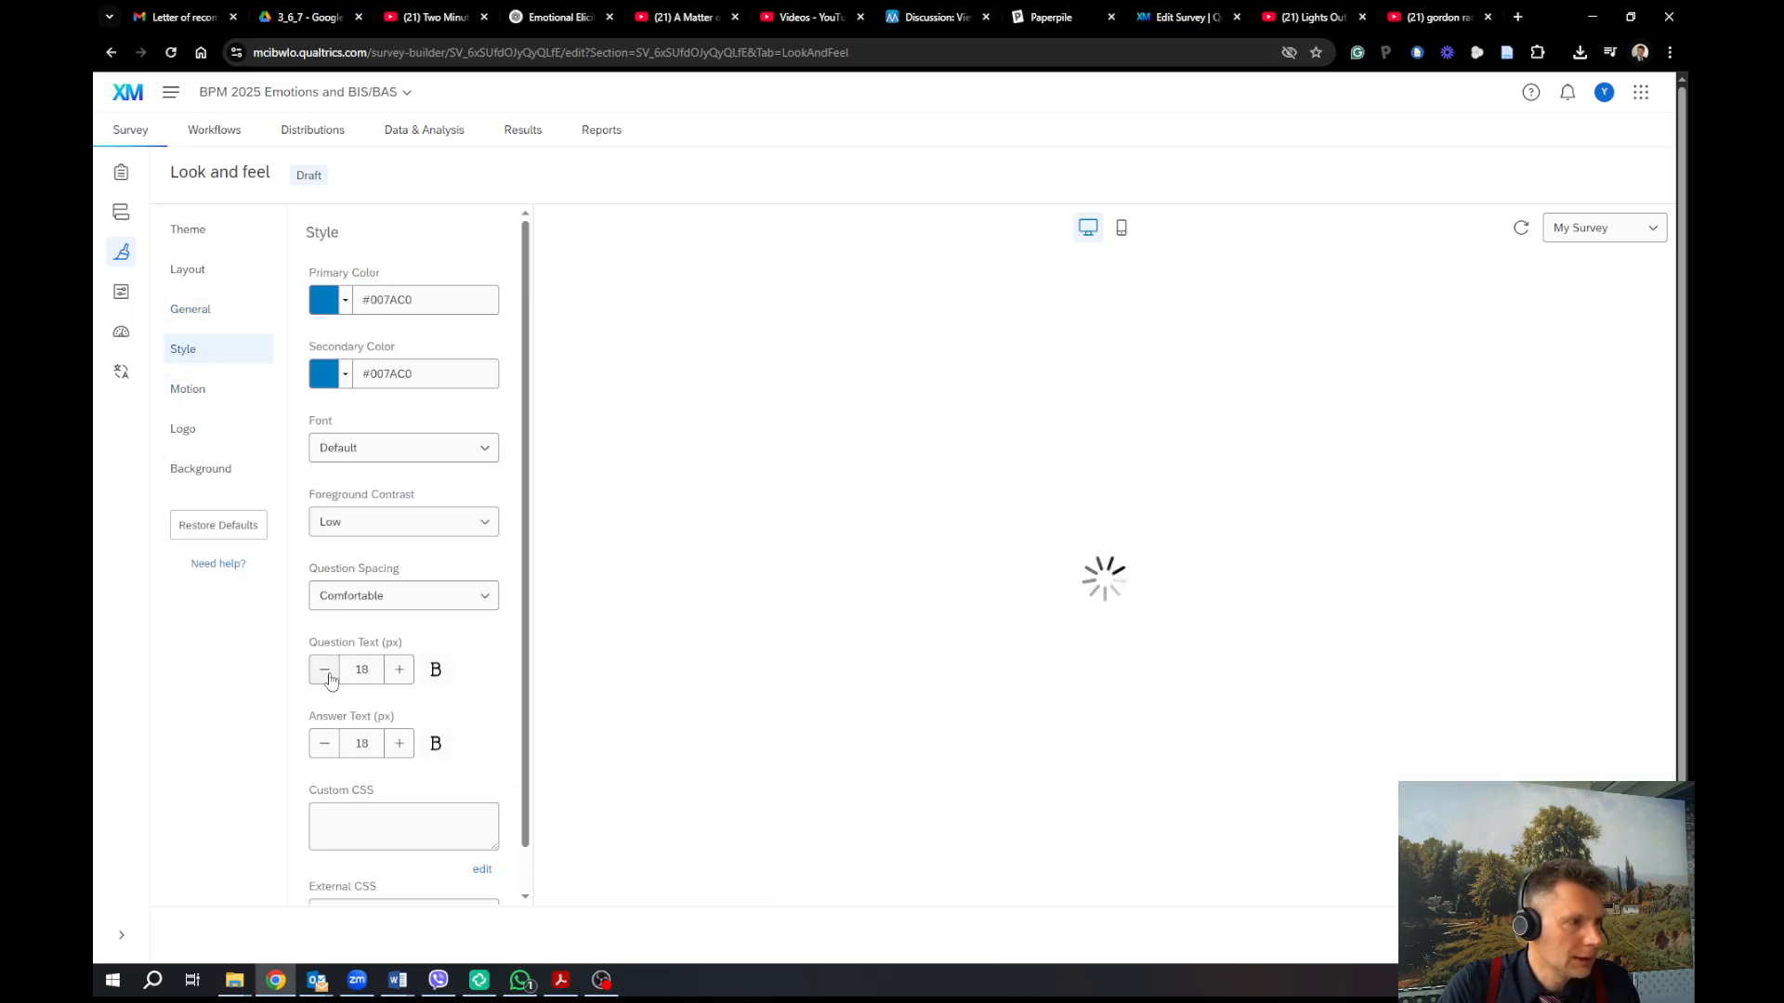
{"action": "left_click", "coordinate": [326, 675]}
{"action": "left_click", "coordinate": [326, 676]}
{"action": "left_click", "coordinate": [402, 674]}
{"action": "left_click", "coordinate": [323, 749]}
{"action": "left_click", "coordinate": [323, 748]}
{"action": "left_click", "coordinate": [322, 749]}
{"action": "left_click", "coordinate": [322, 749]}
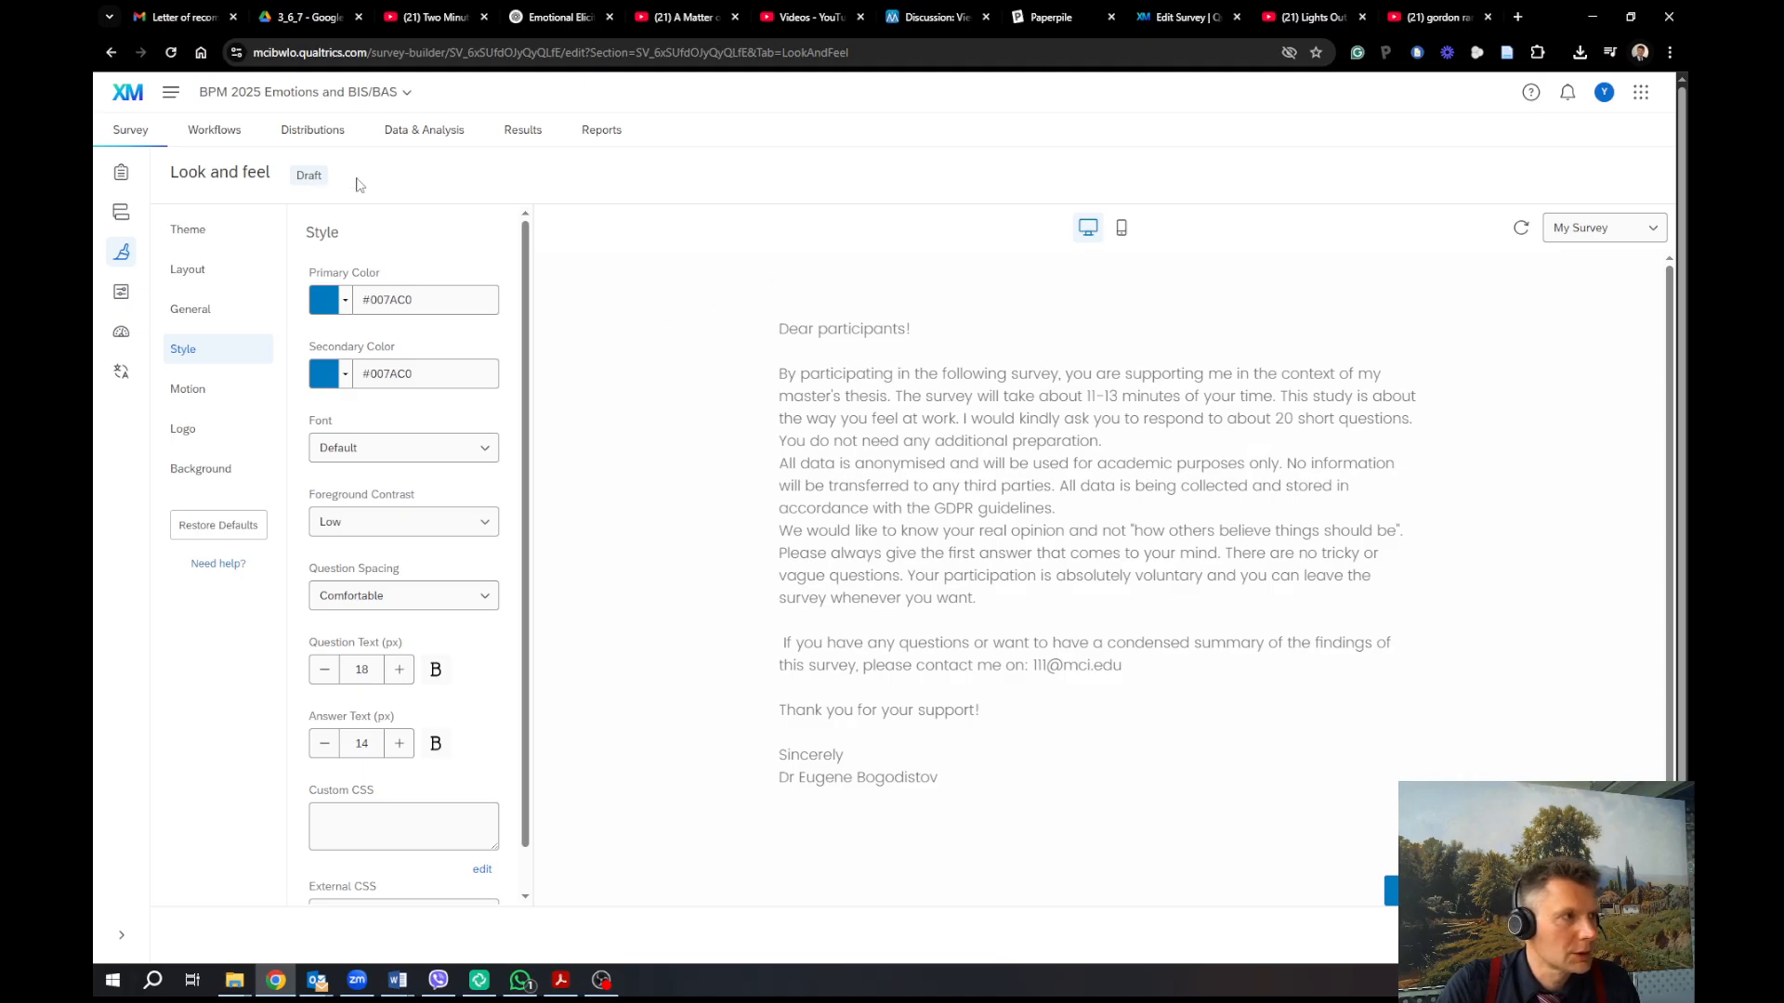
{"action": "left_click", "coordinate": [131, 132]}
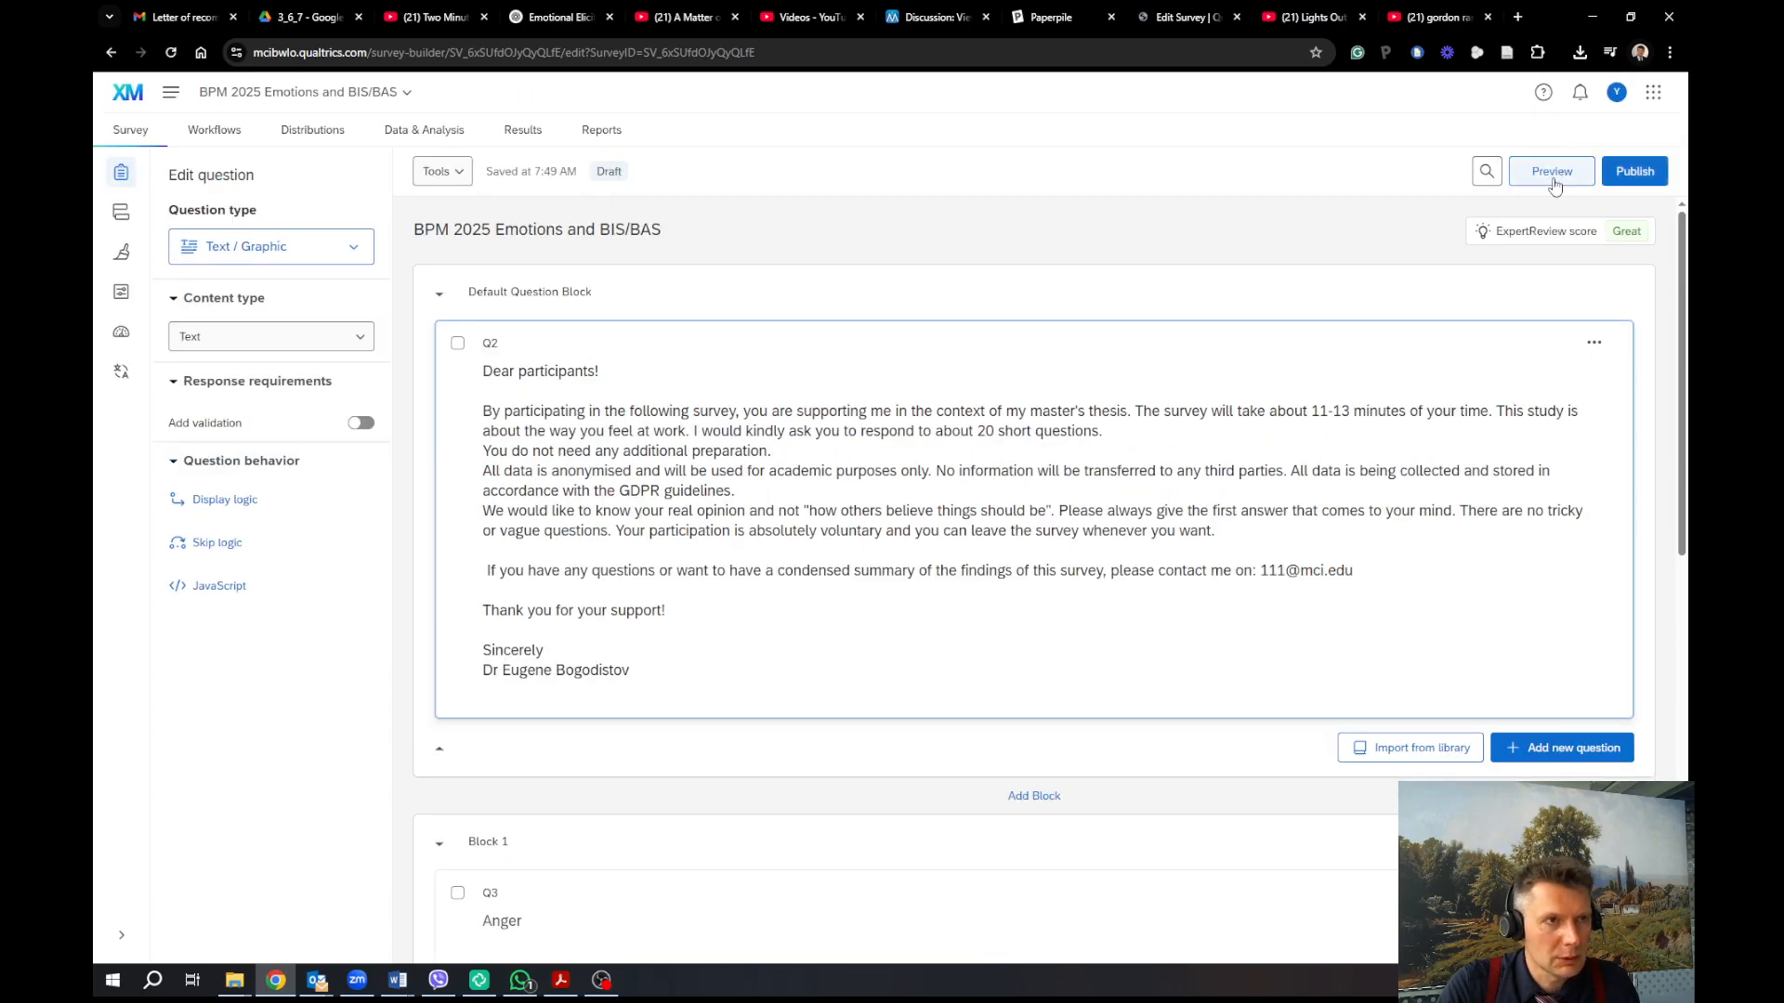
Preview the survey and advance past the intro to the first randomized condition page
{"action": "left_click", "coordinate": [1551, 173]}
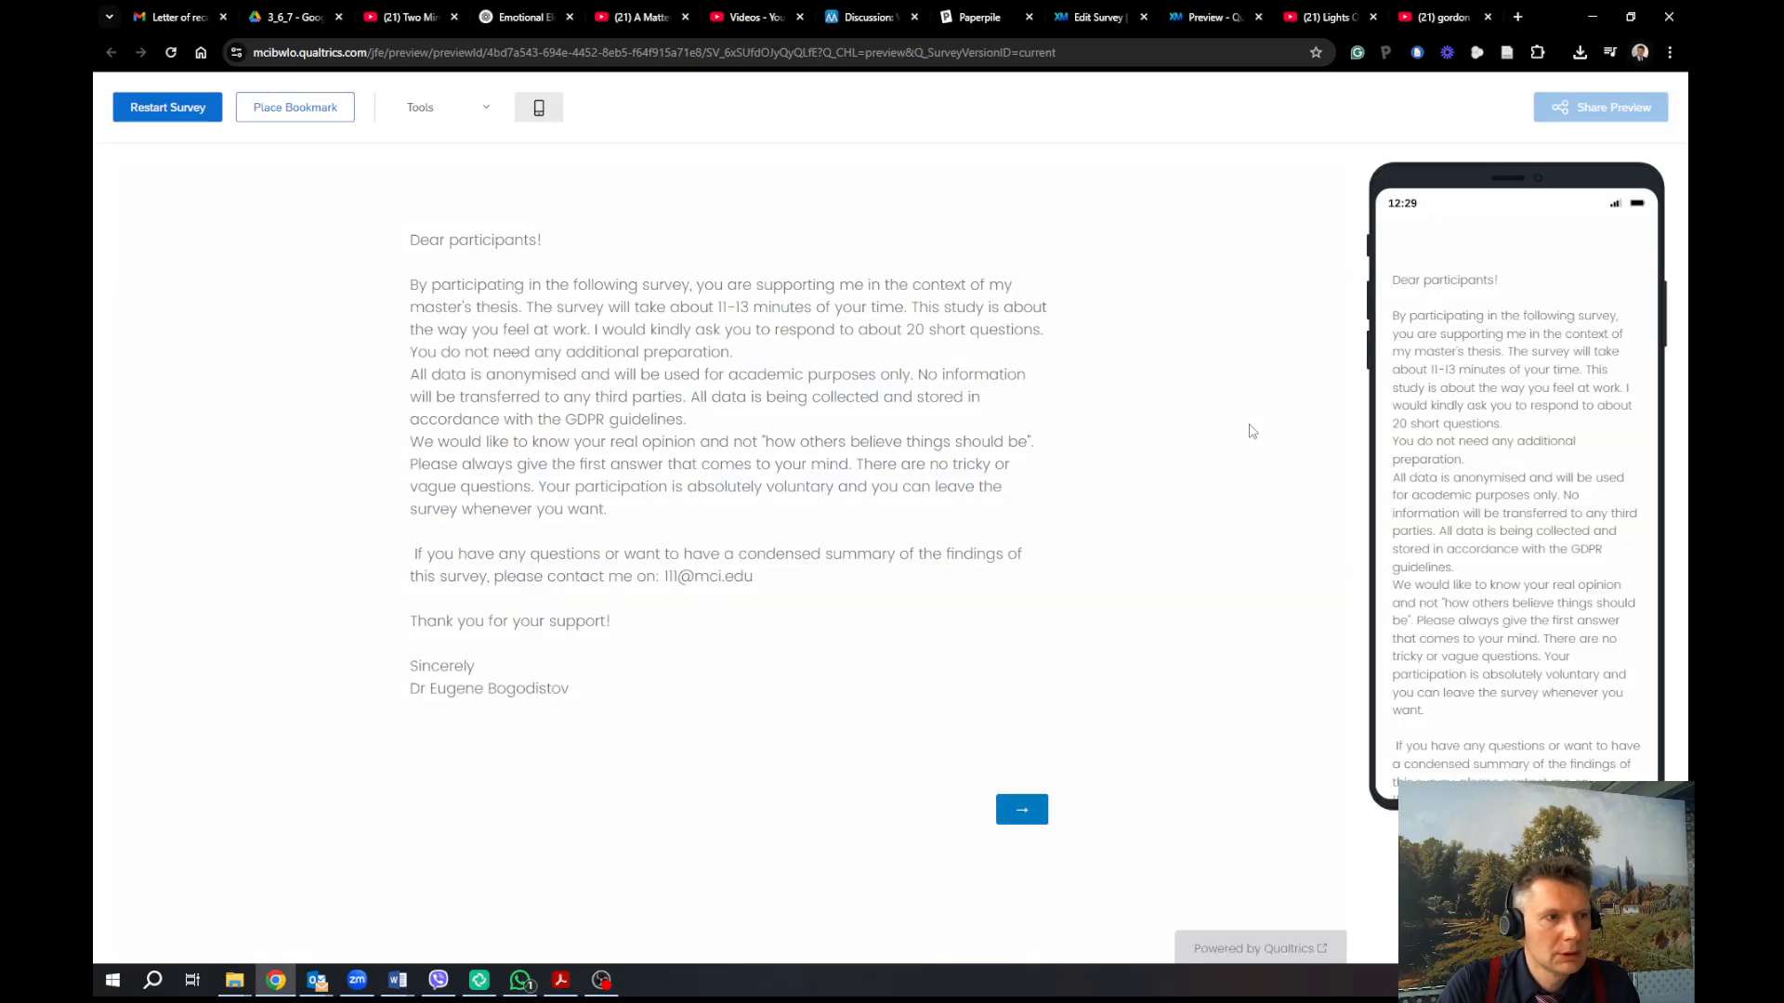
{"action": "scroll", "coordinate": [1479, 476], "scroll_direction": "down", "scroll_amount": 3}
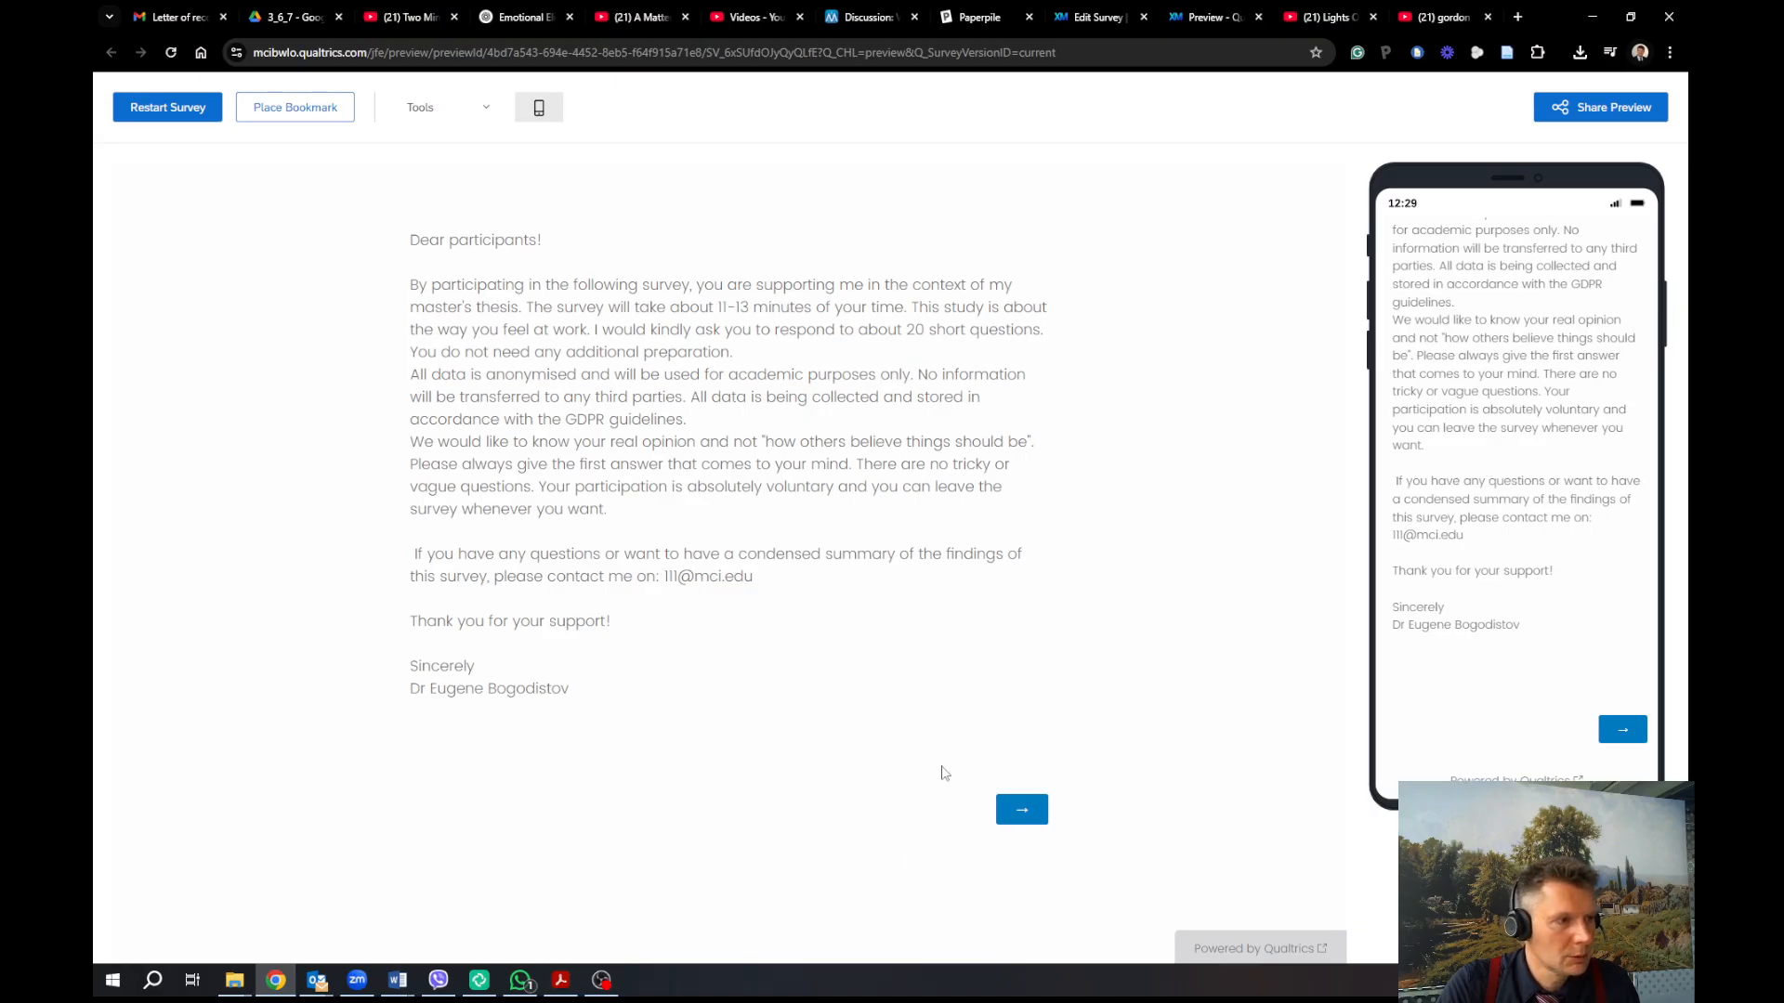
{"action": "left_click", "coordinate": [1024, 814]}
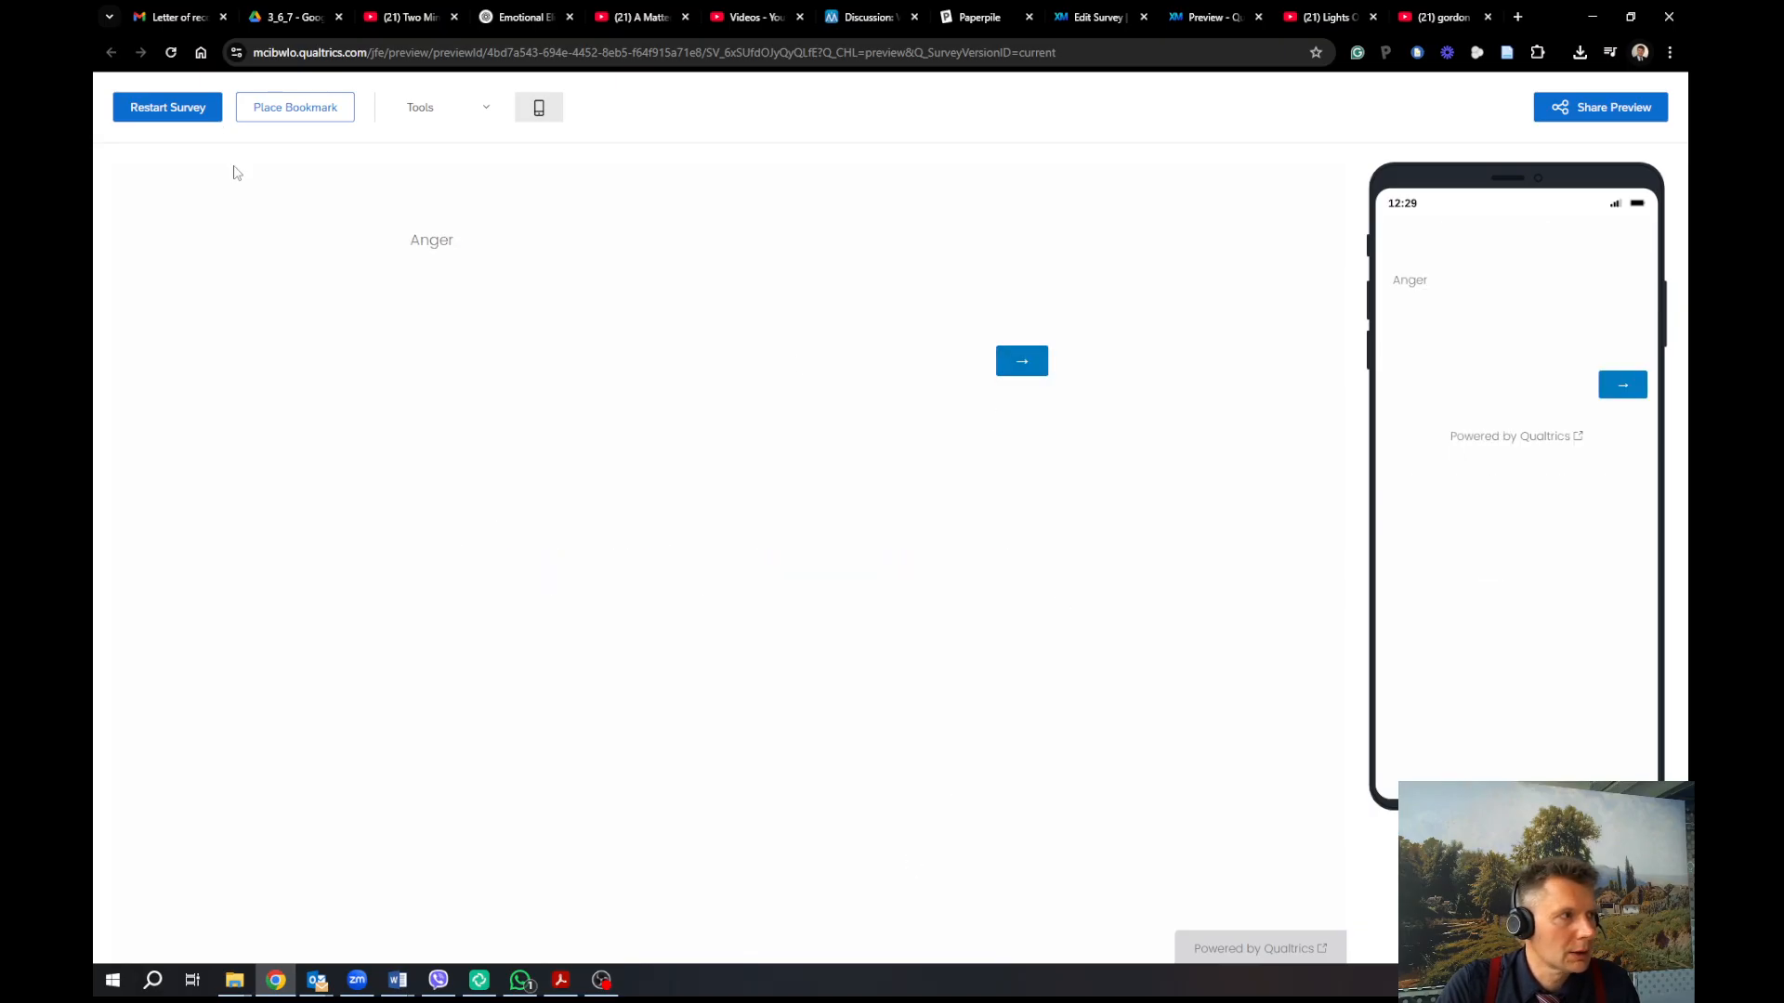
Restart the preview three times to compare which condition appears, then close the preview
{"action": "left_click", "coordinate": [183, 109]}
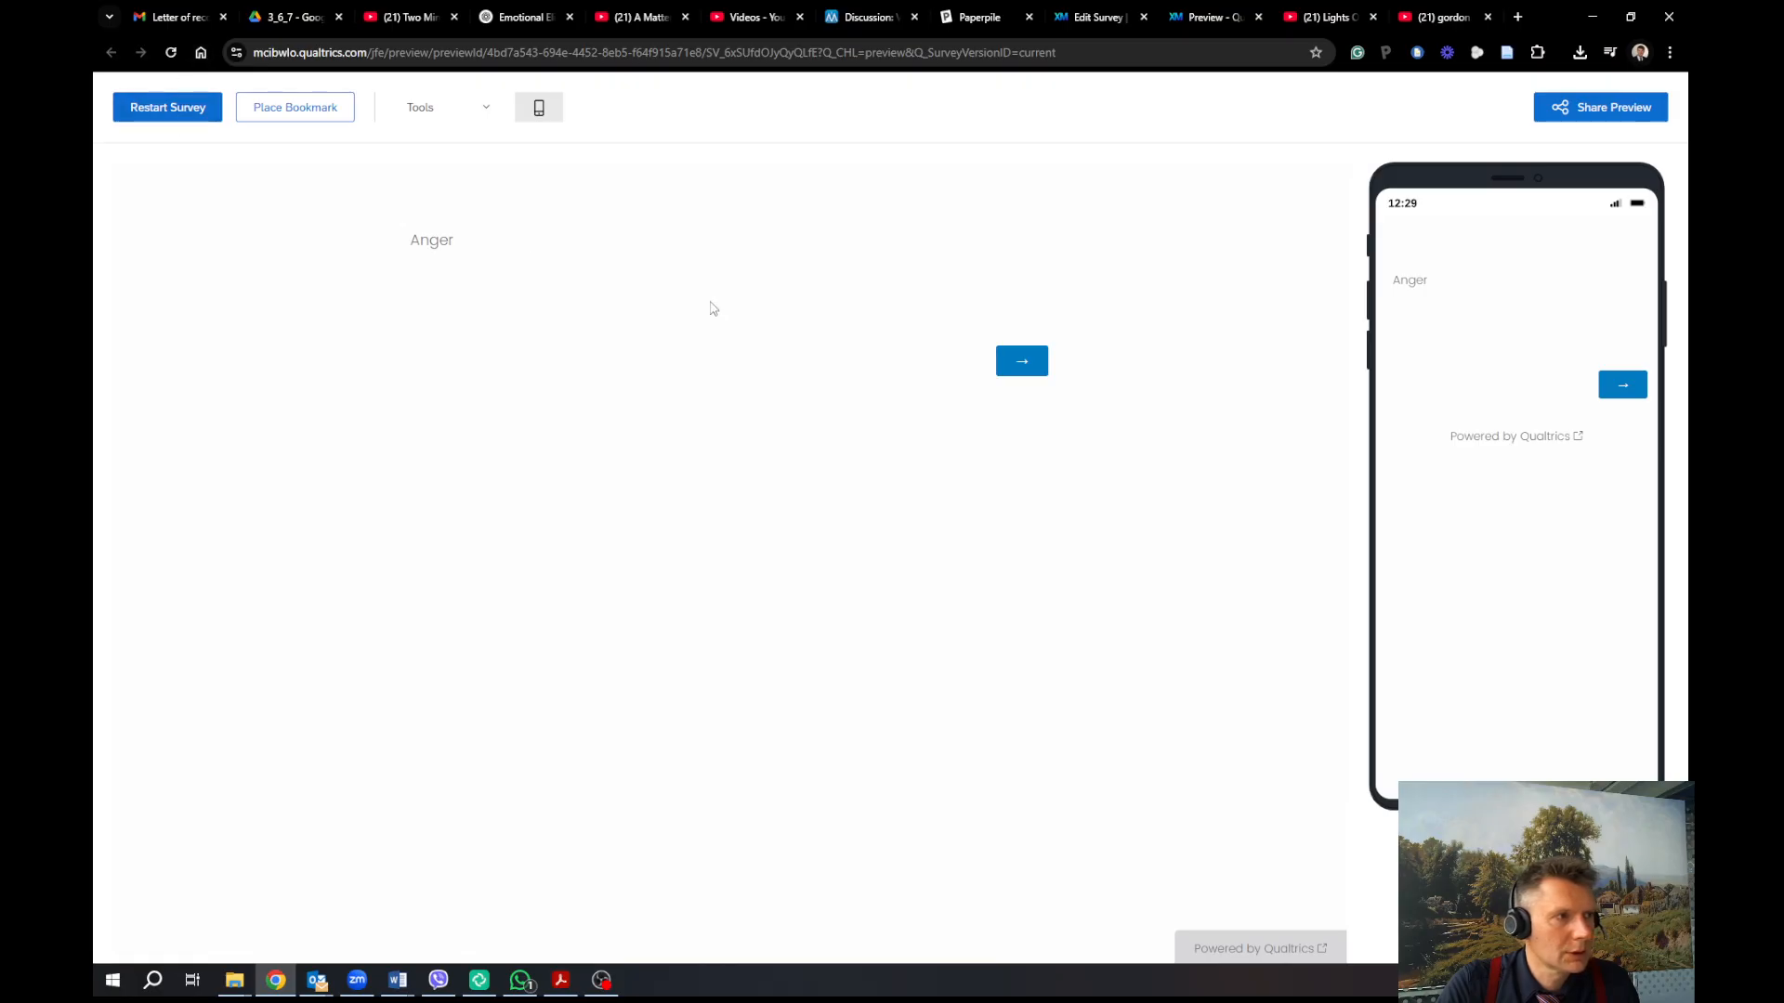
{"action": "left_click", "coordinate": [1017, 812]}
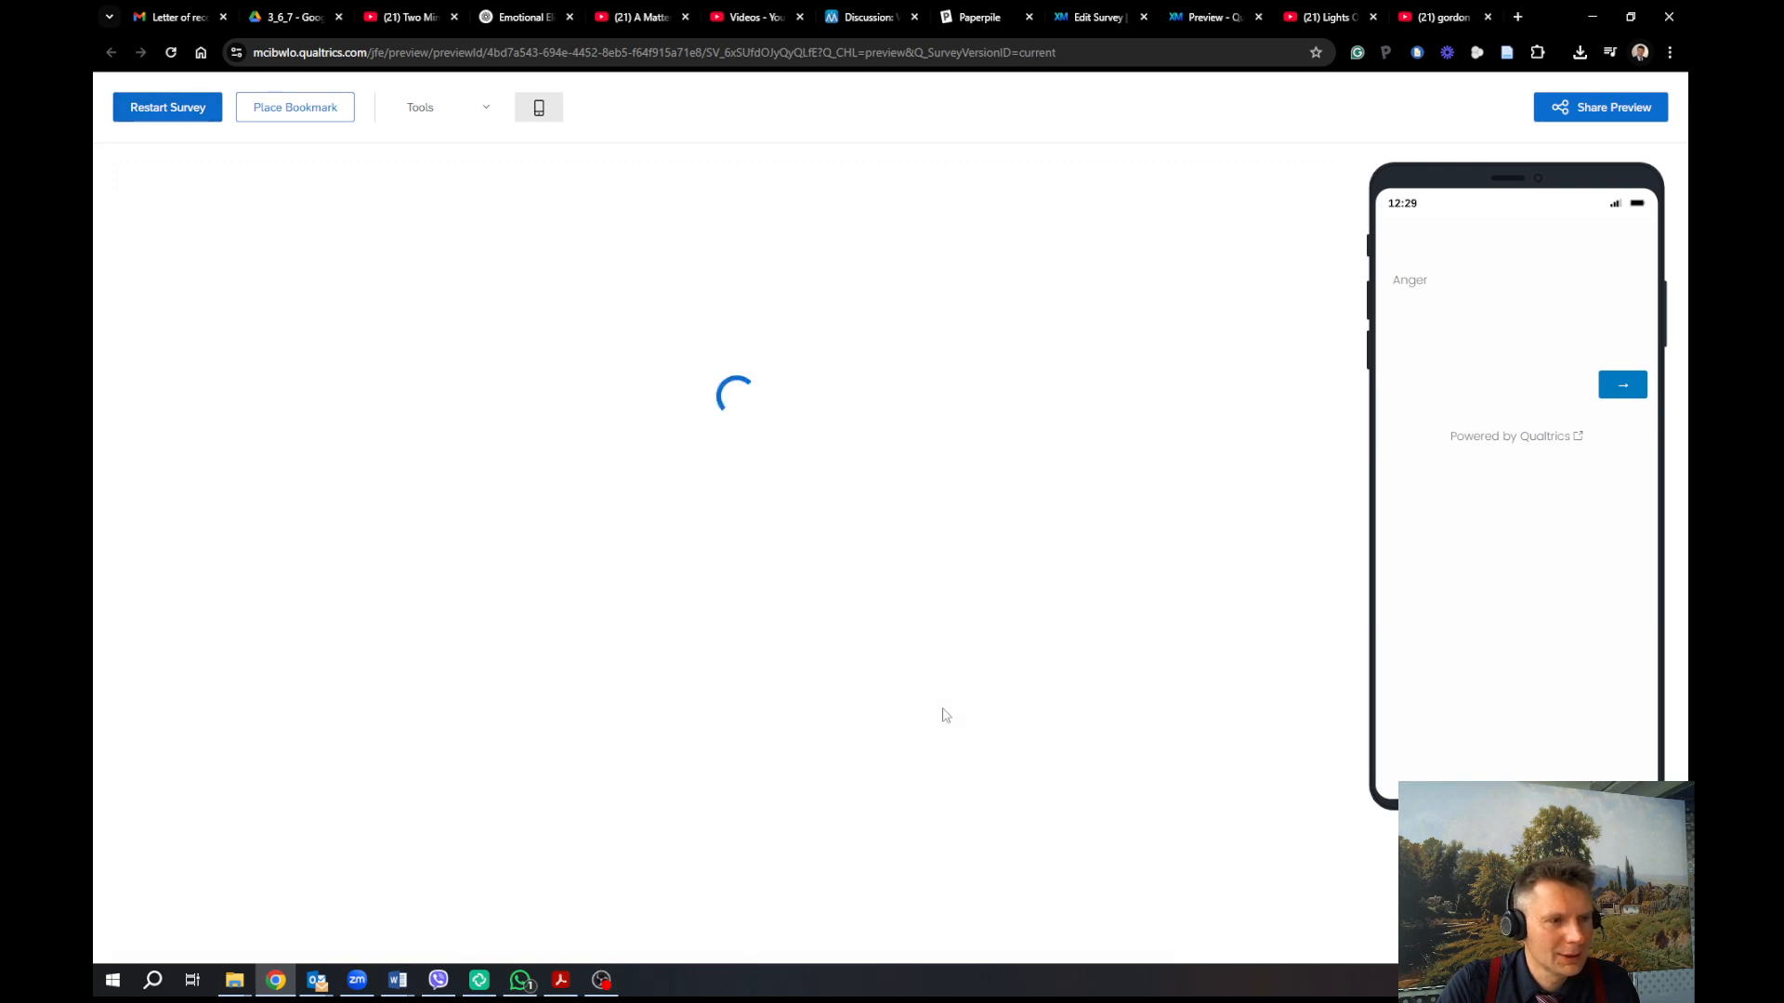
{"action": "left_click", "coordinate": [1021, 810]}
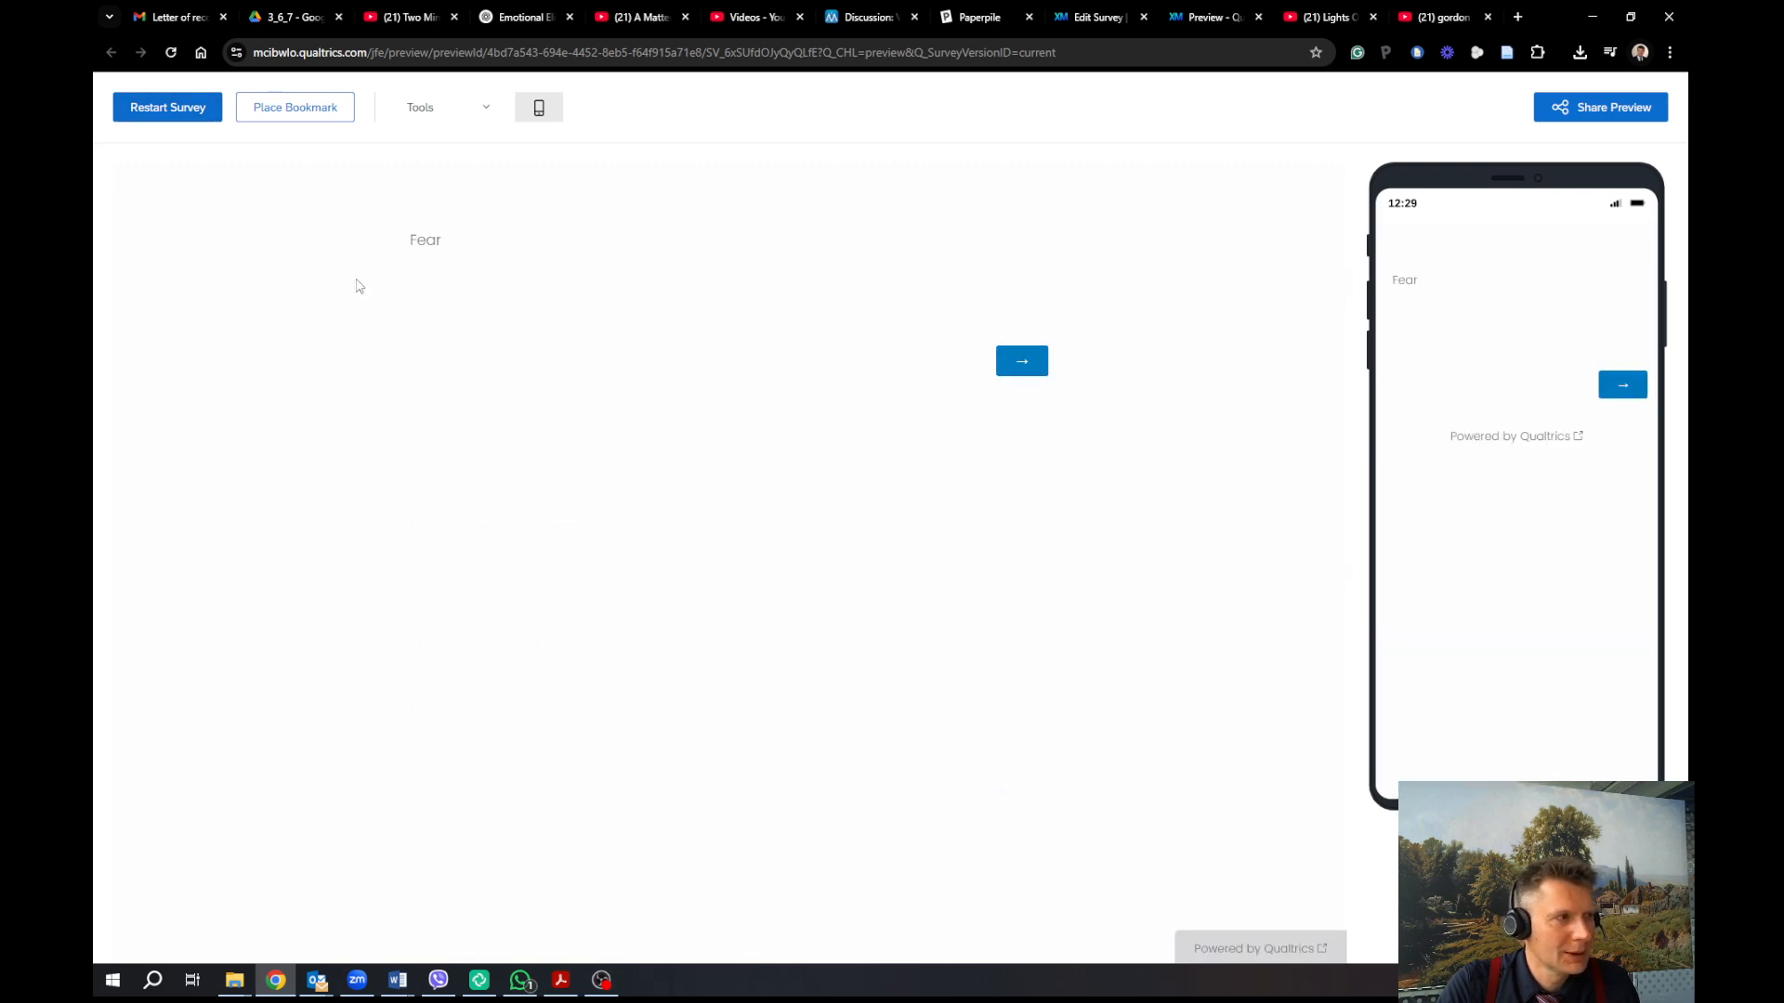
{"action": "left_click", "coordinate": [168, 109]}
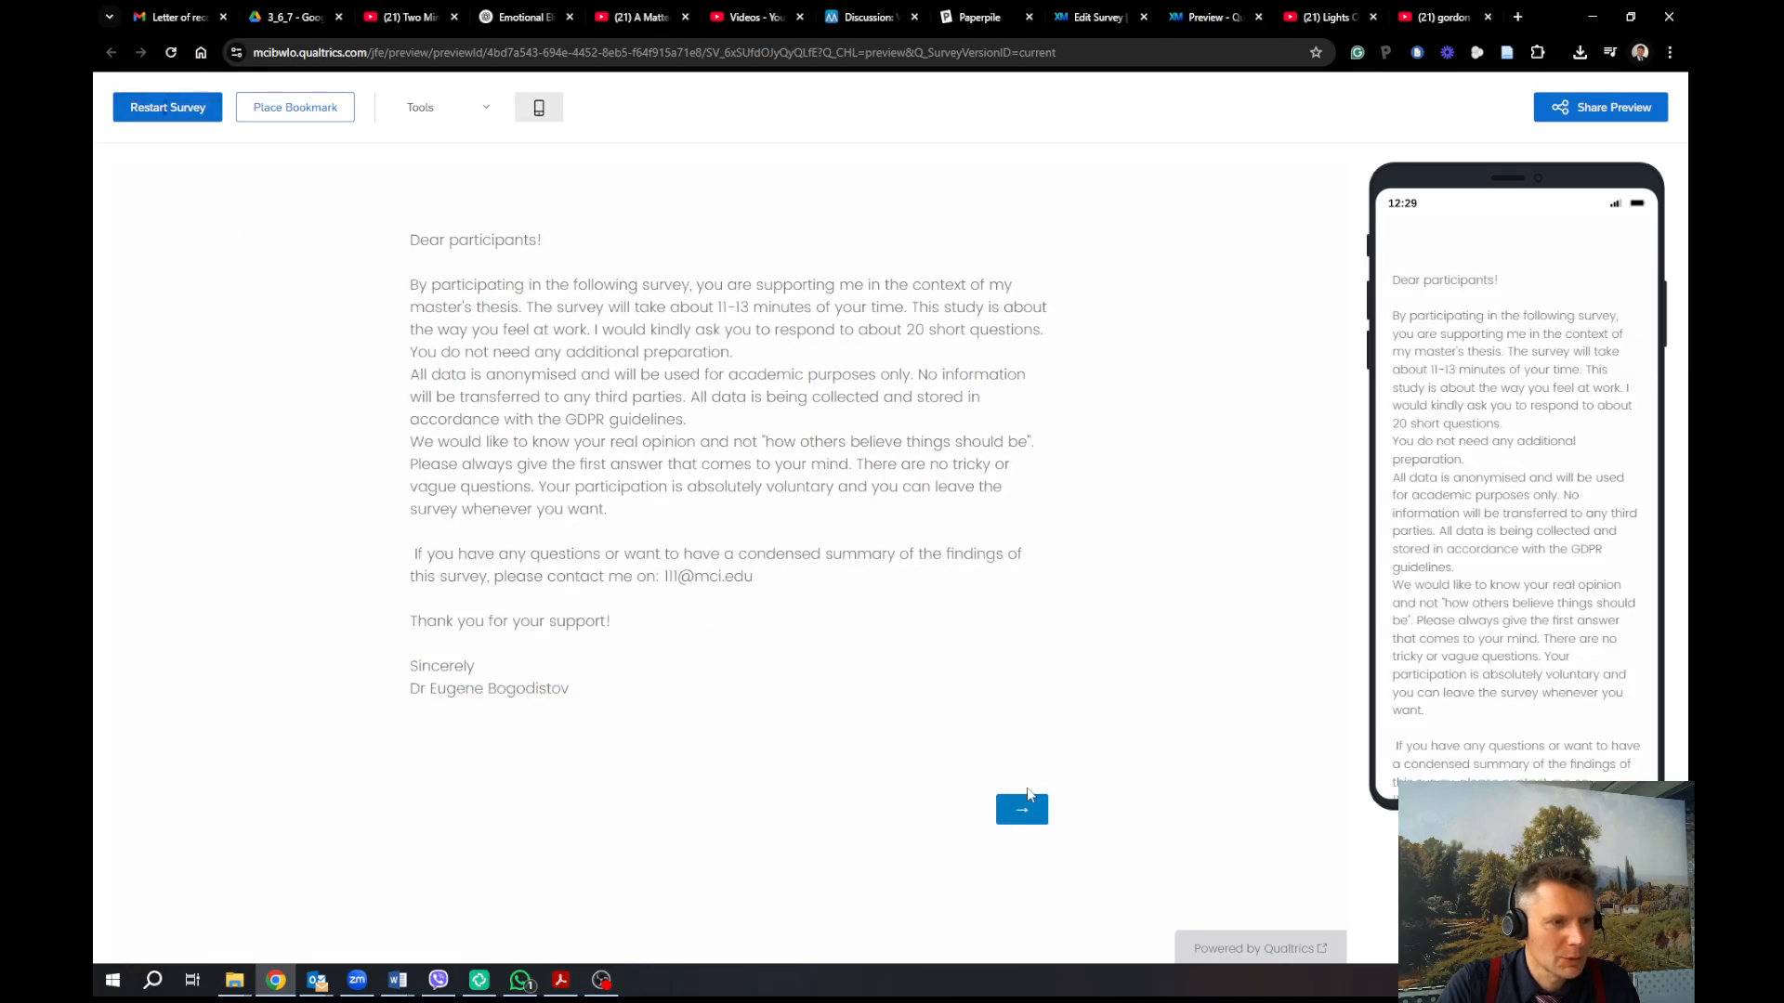
{"action": "left_click", "coordinate": [1021, 810]}
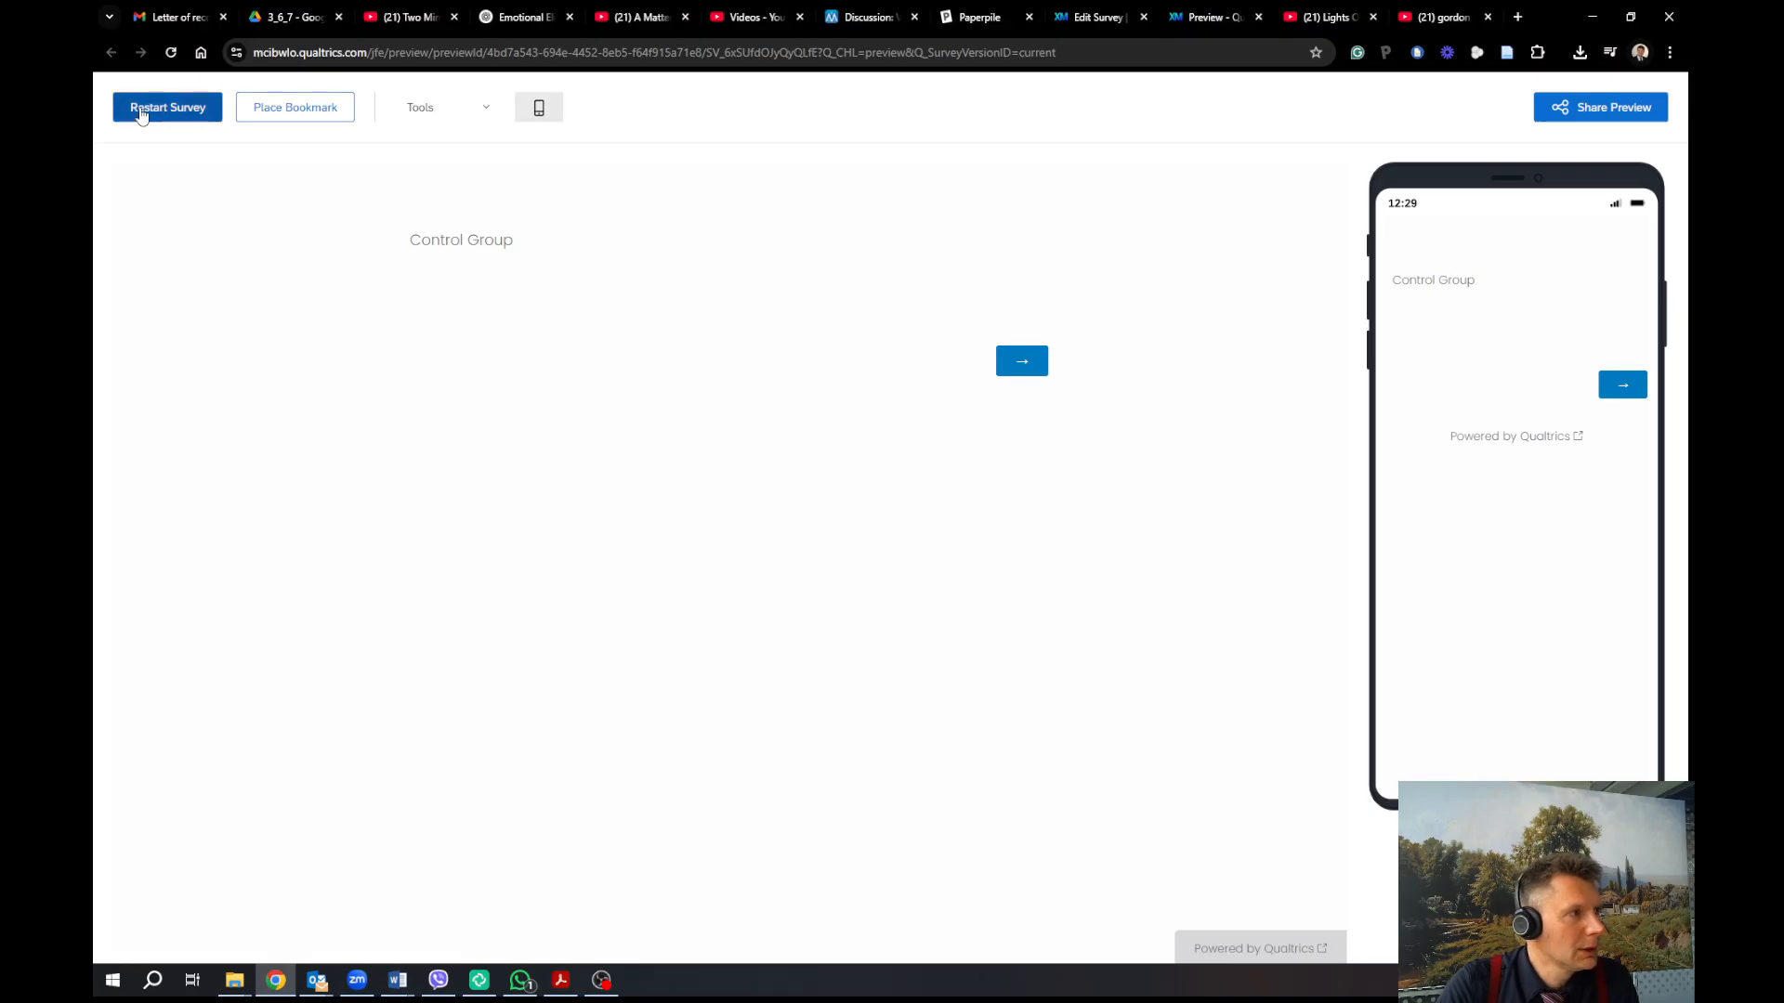
{"action": "left_click", "coordinate": [140, 111]}
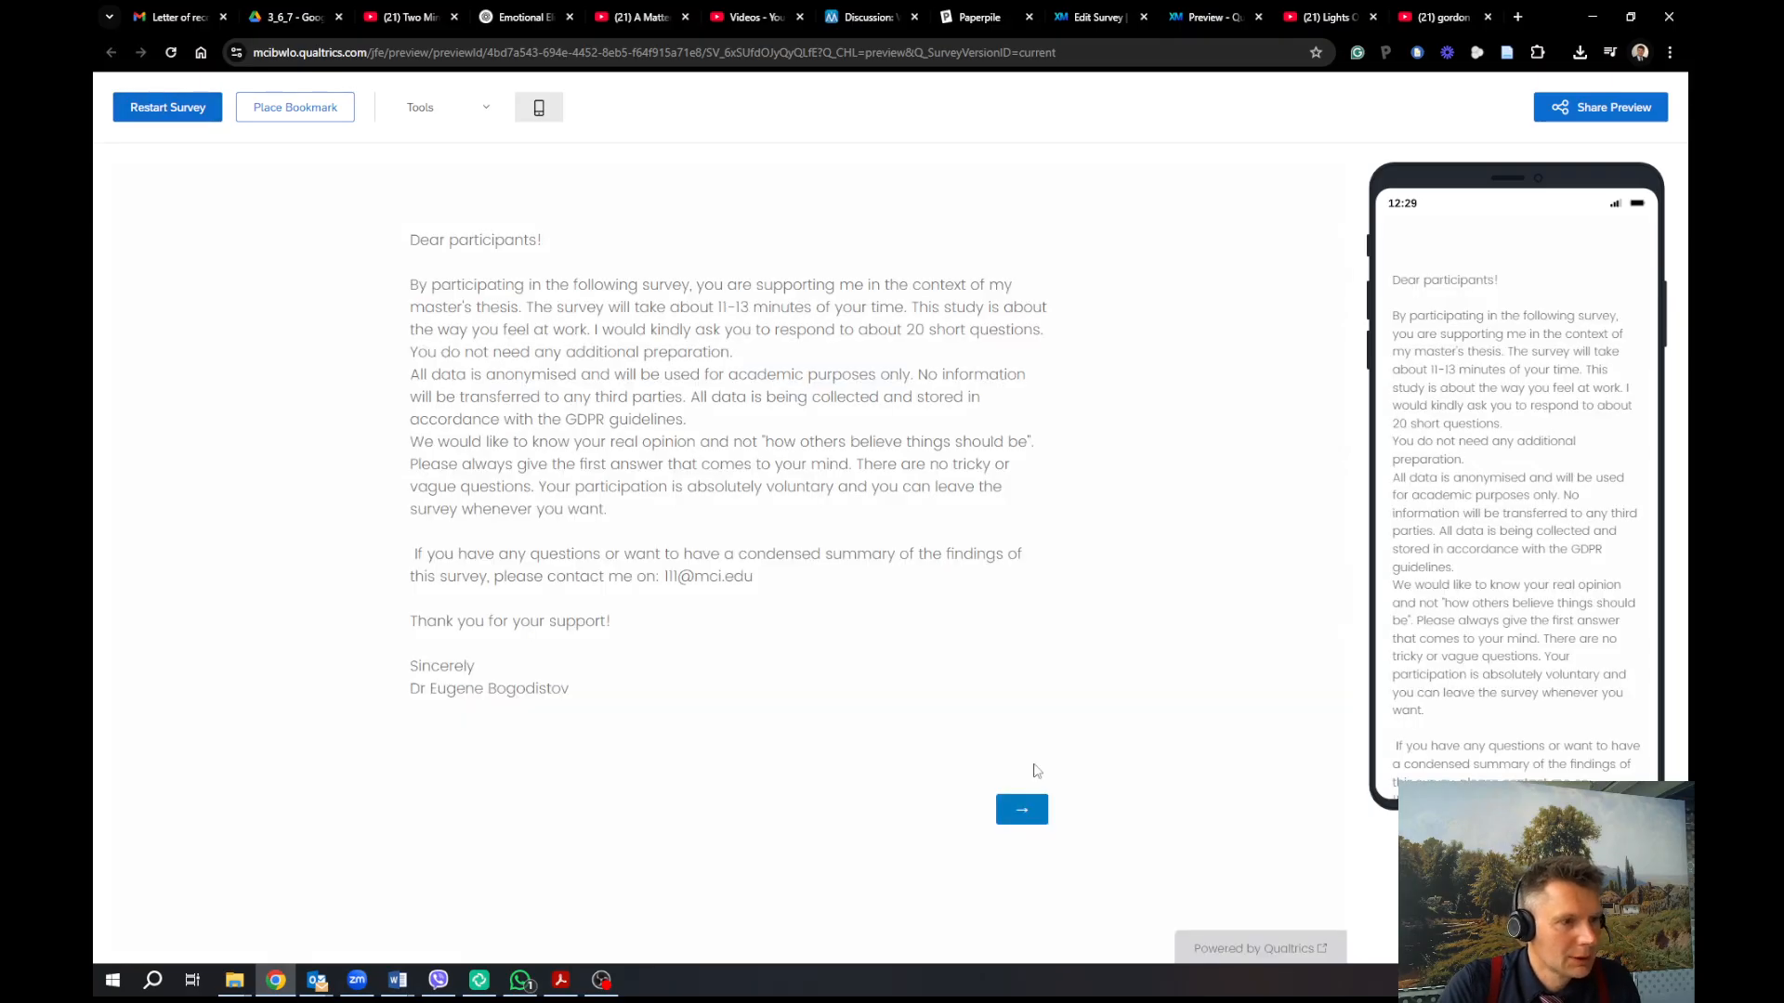
{"action": "left_click", "coordinate": [1023, 809]}
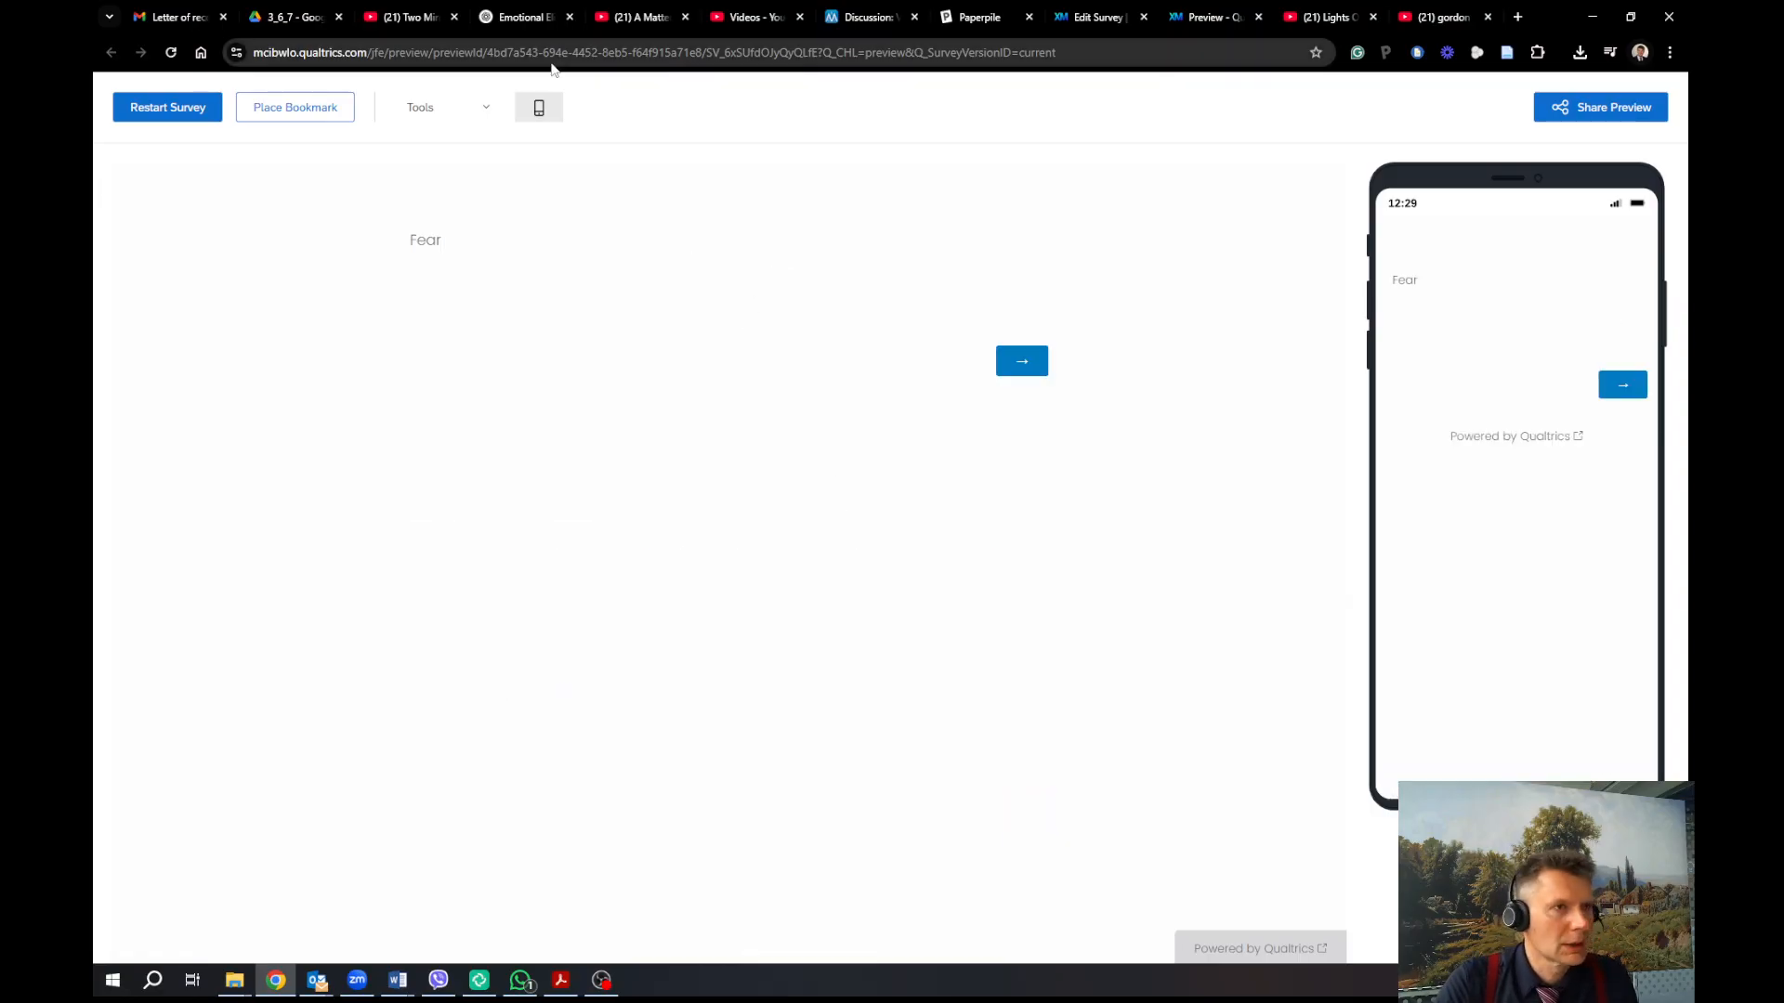
{"action": "left_click", "coordinate": [1260, 24]}
{"action": "scroll", "coordinate": [1125, 480], "scroll_direction": "down", "scroll_amount": 5}
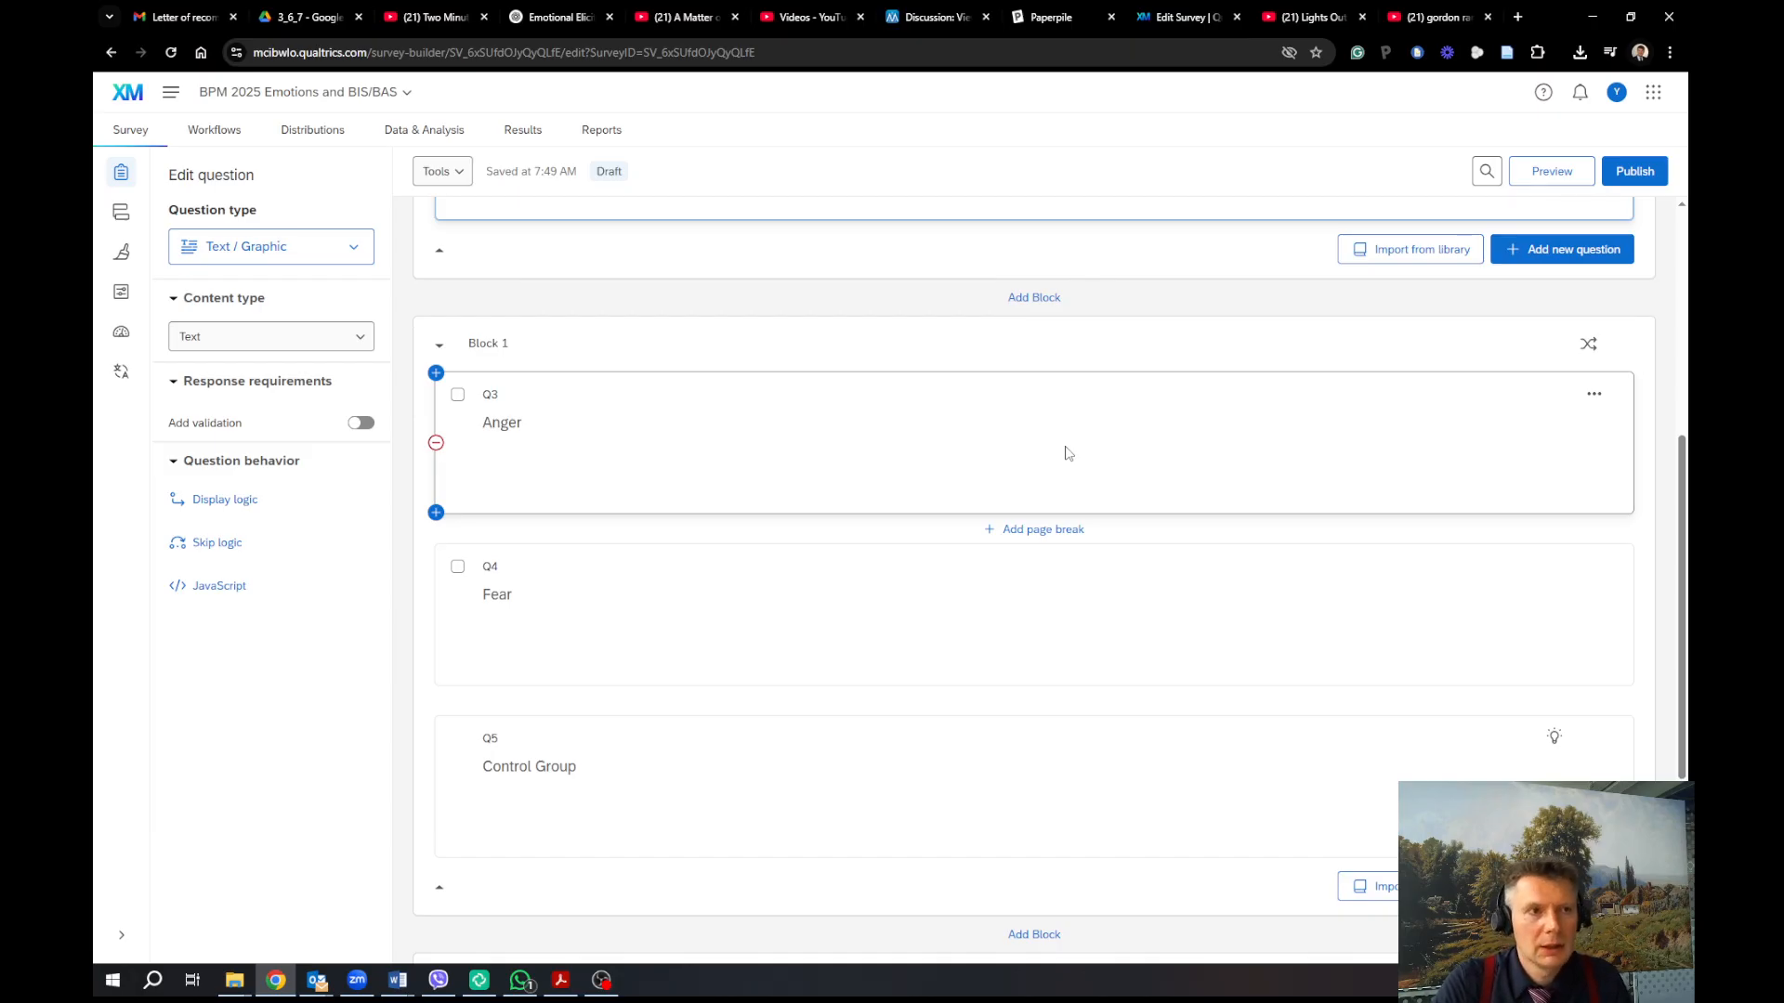
Bring up the 'Influence of Emotions on IT-Driven Payment Process Design' PDF in Google Drive
{"action": "left_click", "coordinate": [306, 17]}
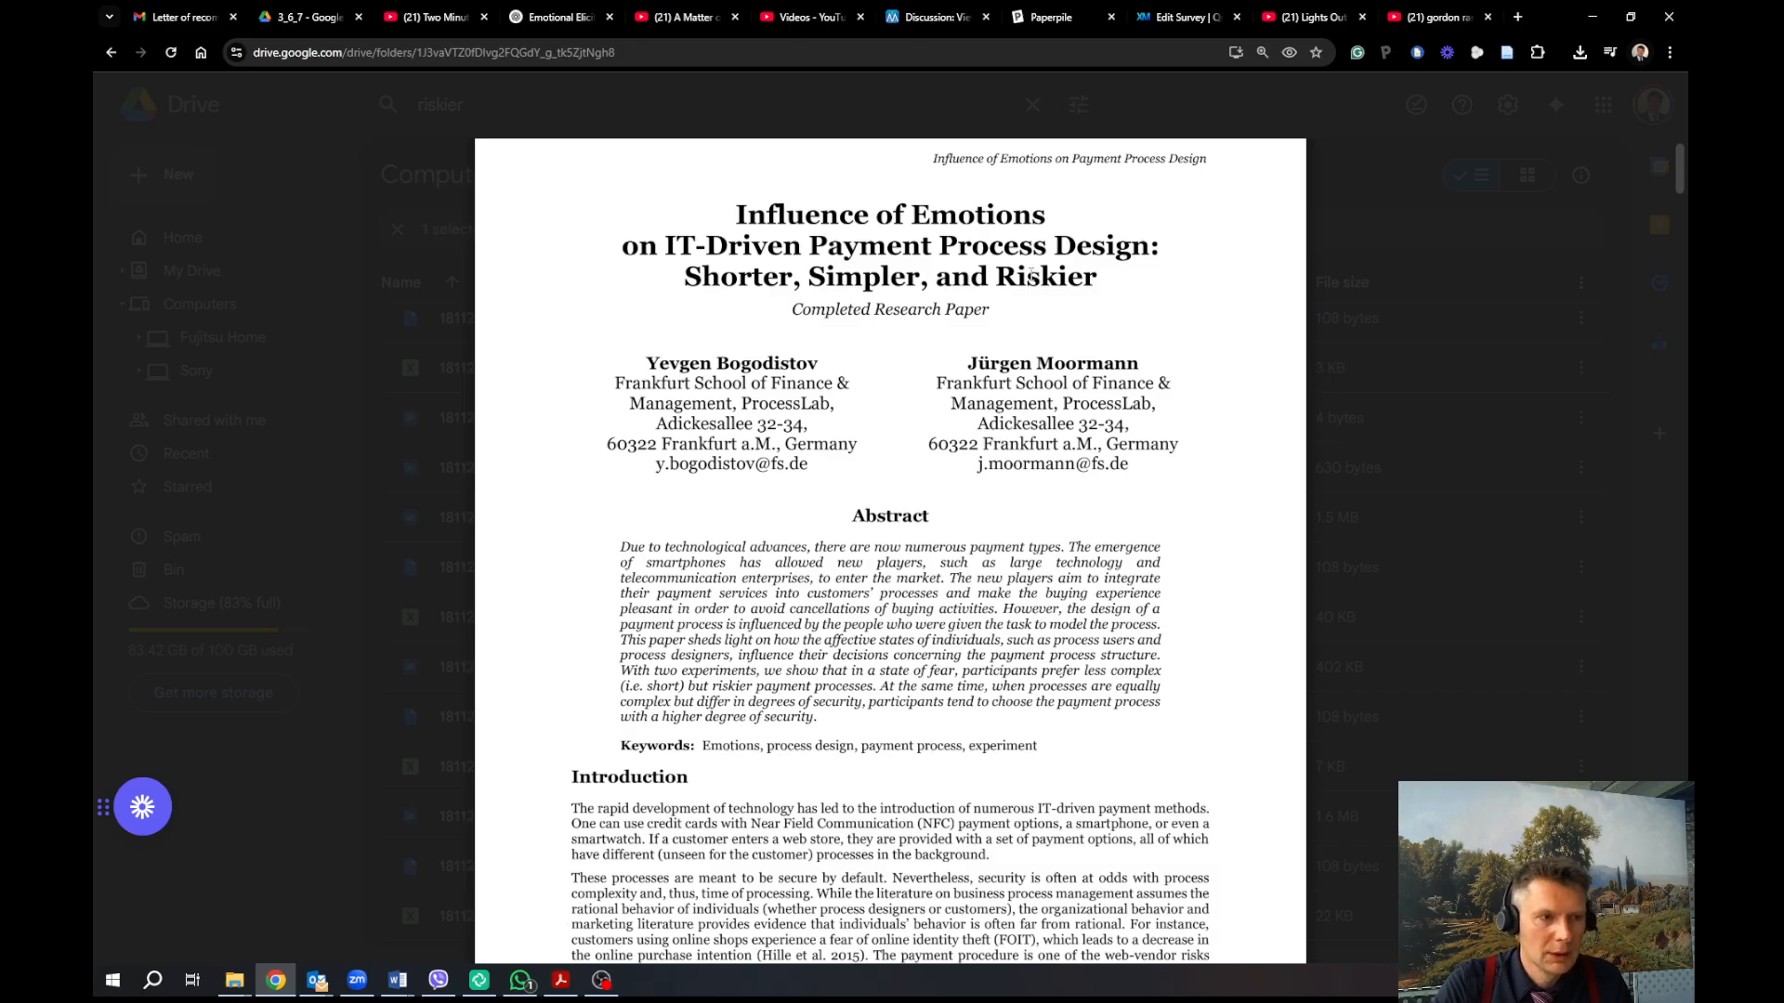
Read the paper down to Table 1's manipulation effects on page 6, then return to the survey editor
{"action": "scroll", "coordinate": [967, 488], "scroll_direction": "down", "scroll_amount": 5}
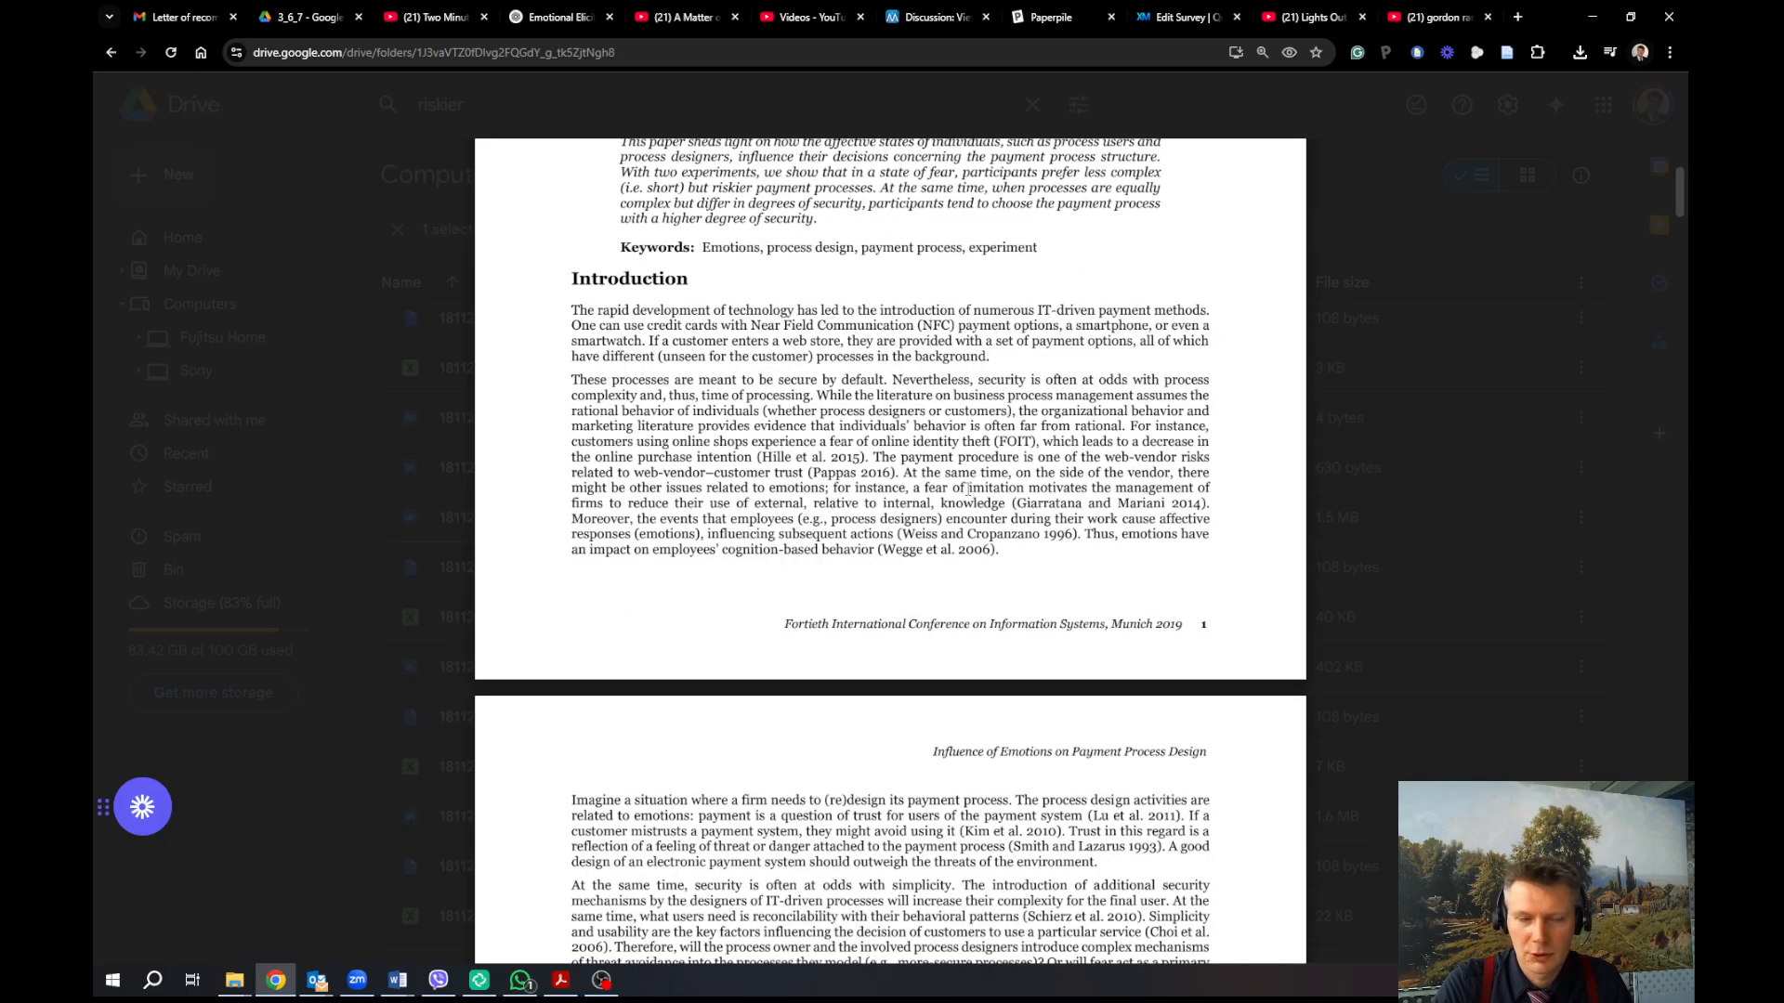
{"action": "scroll", "coordinate": [967, 489], "scroll_direction": "down", "scroll_amount": 15}
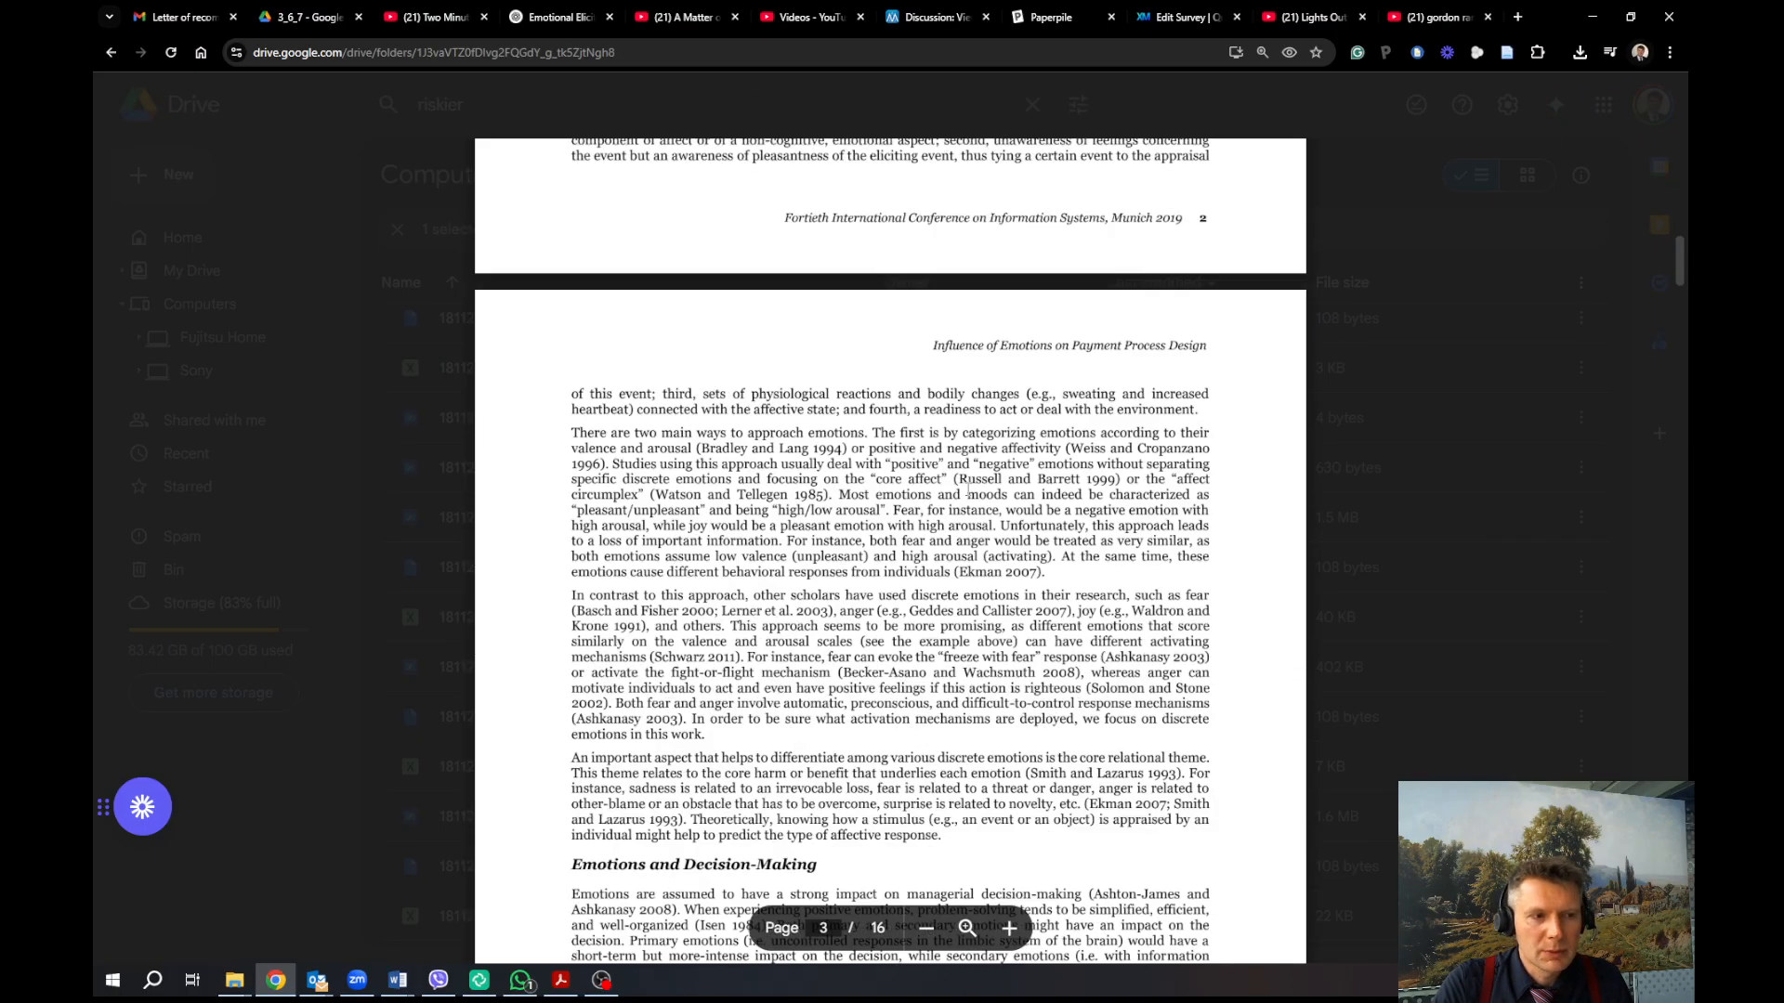
{"action": "scroll", "coordinate": [967, 489], "scroll_direction": "down", "scroll_amount": 12}
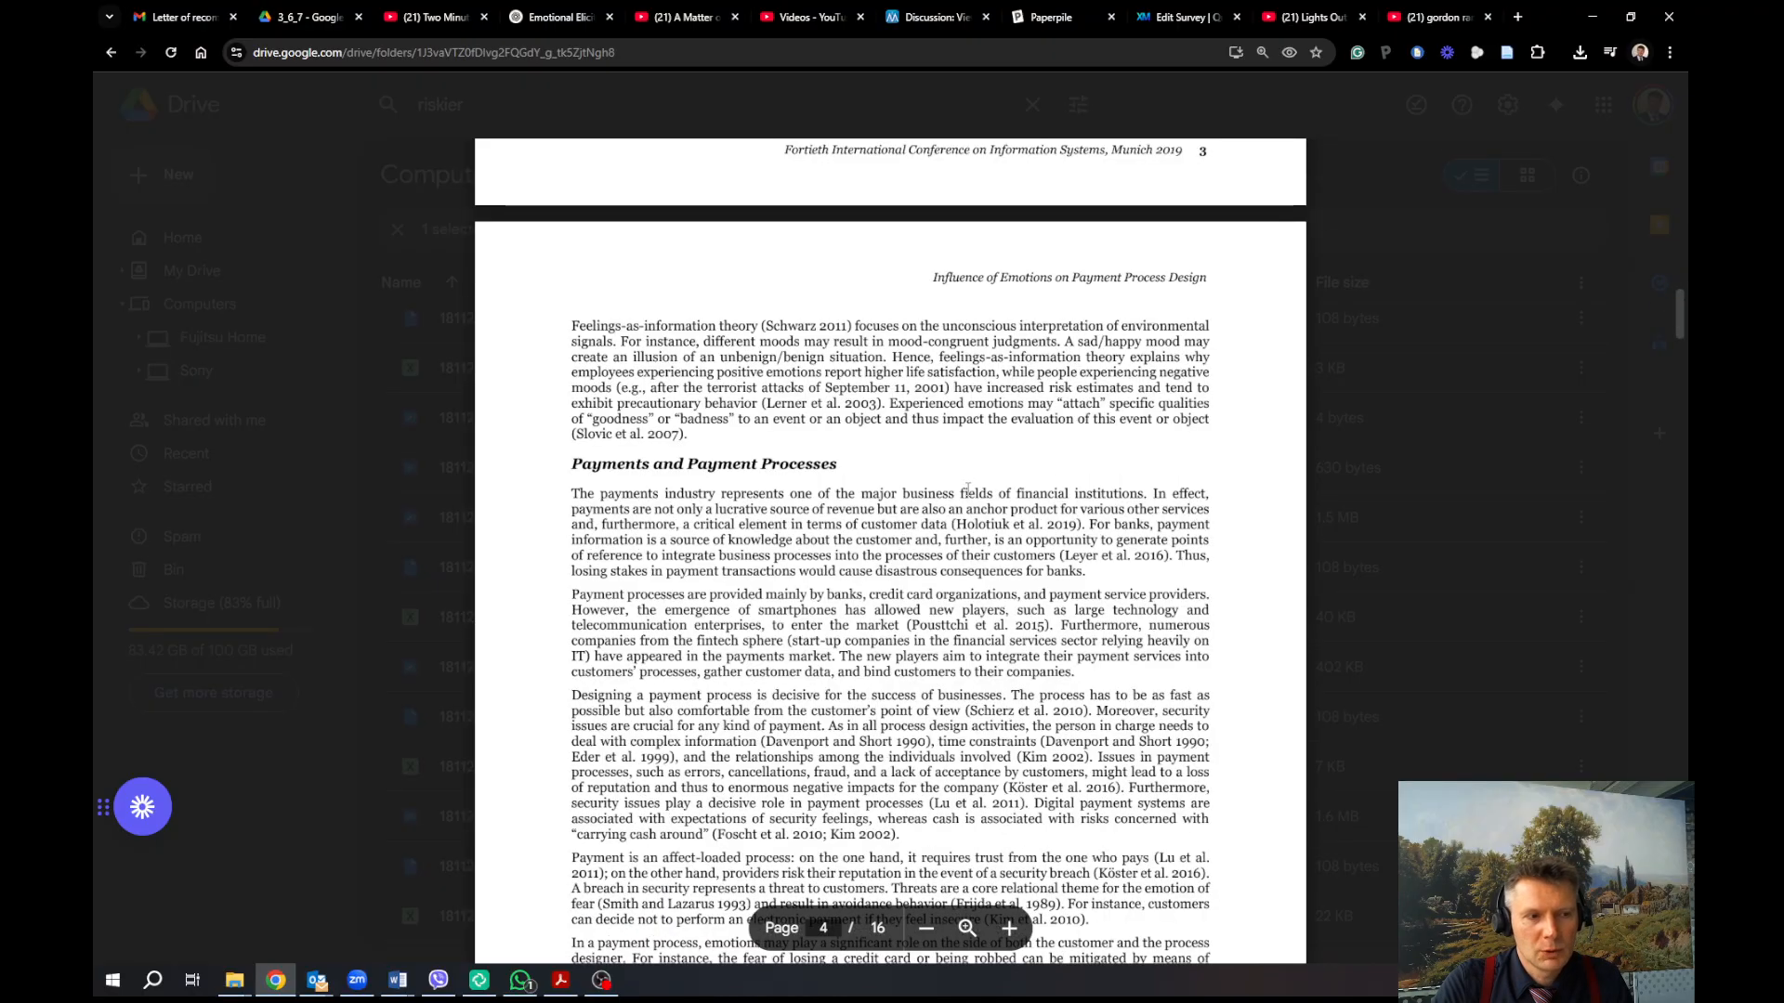
{"action": "scroll", "coordinate": [967, 488], "scroll_direction": "down", "scroll_amount": 3}
{"action": "scroll", "coordinate": [967, 489], "scroll_direction": "down", "scroll_amount": 2}
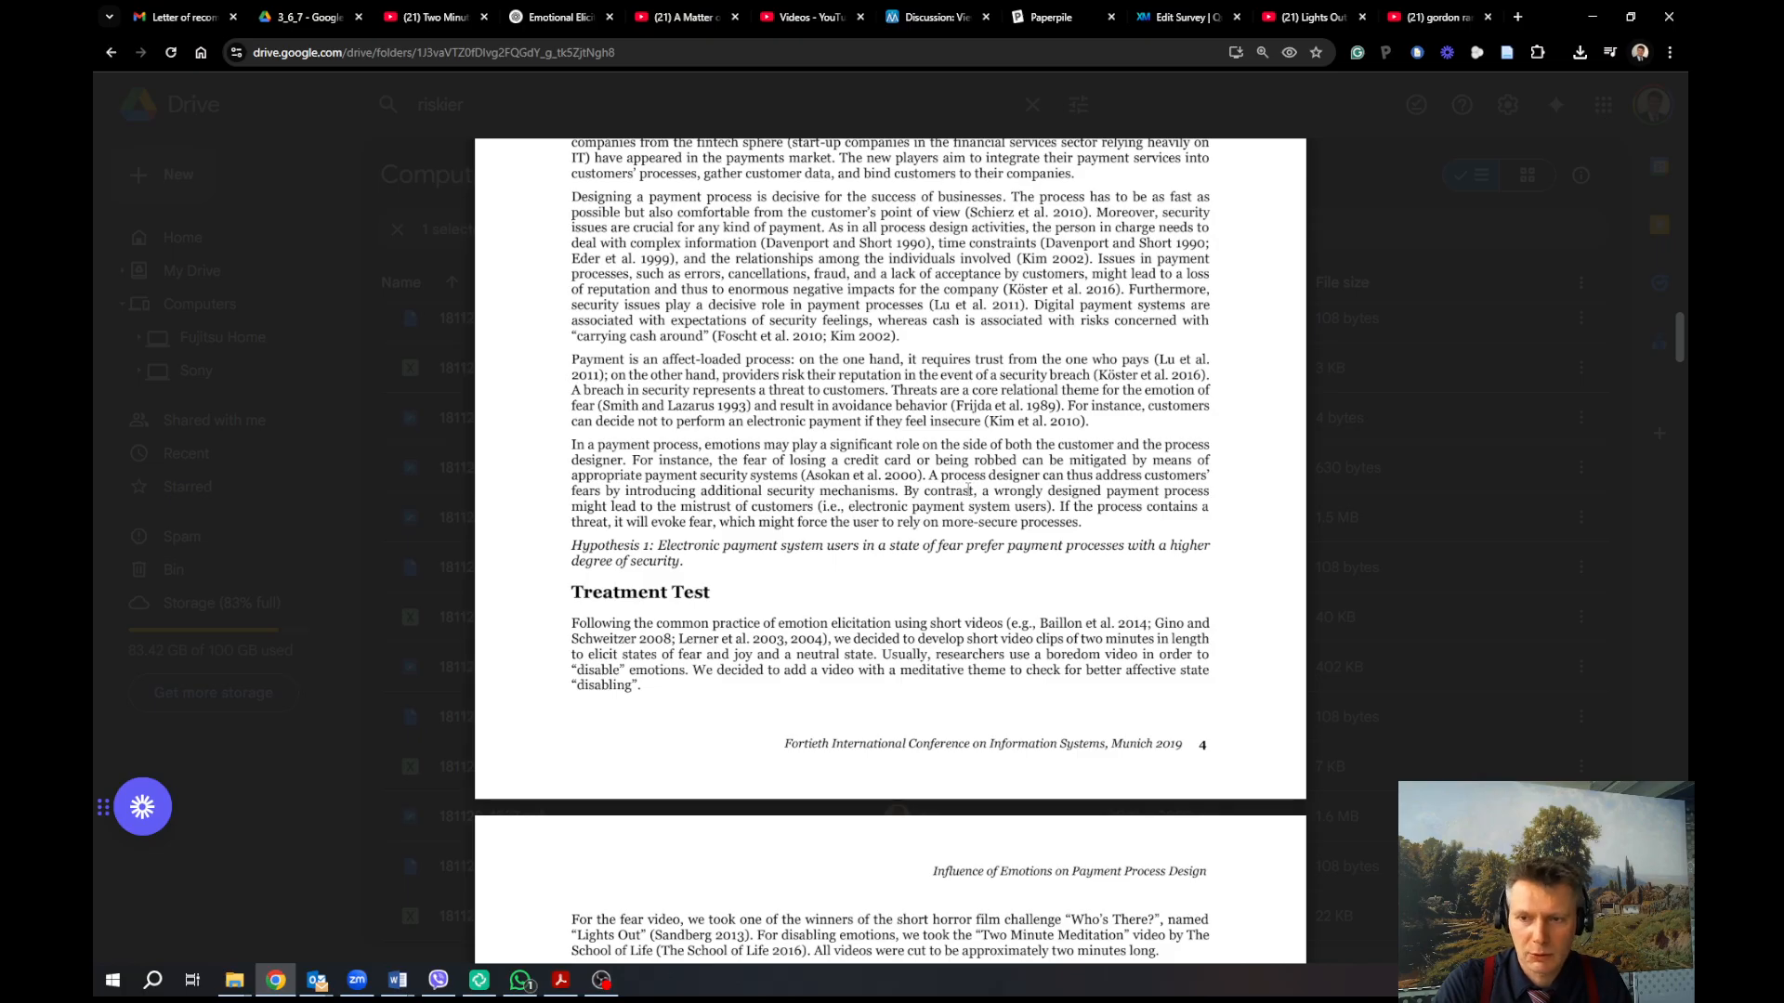
{"action": "scroll", "coordinate": [967, 489], "scroll_direction": "down", "scroll_amount": 9}
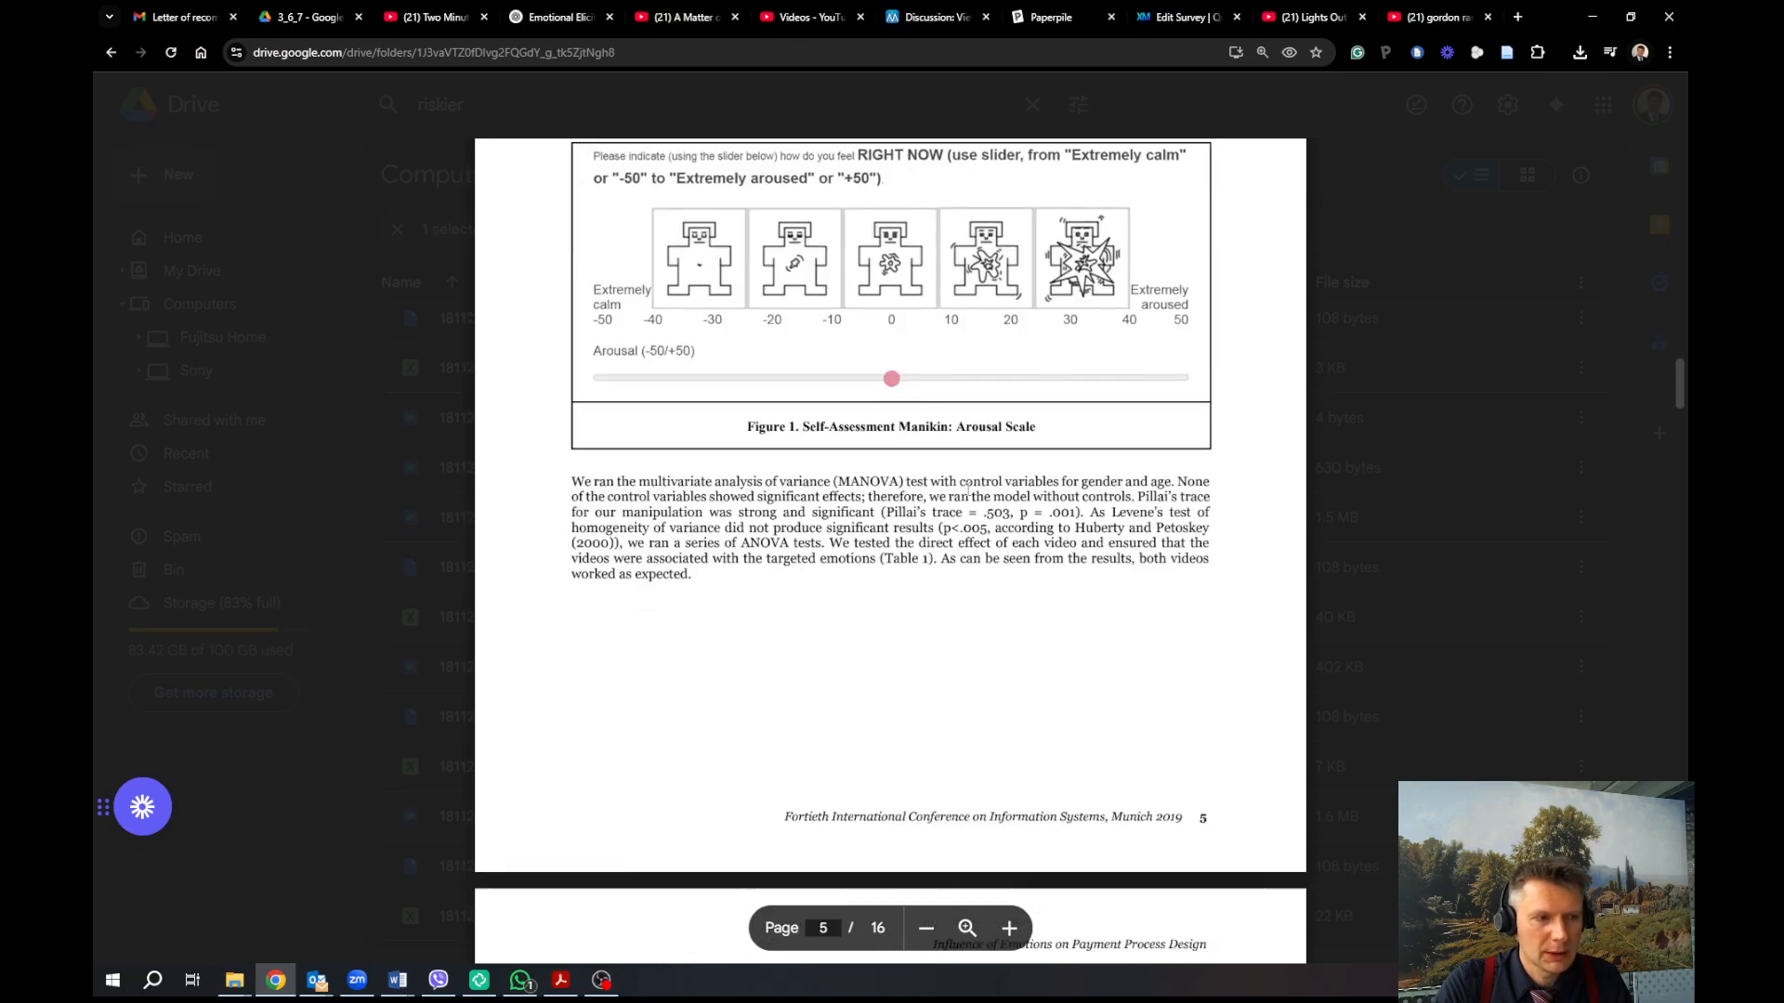
{"action": "scroll", "coordinate": [967, 488], "scroll_direction": "down", "scroll_amount": 6}
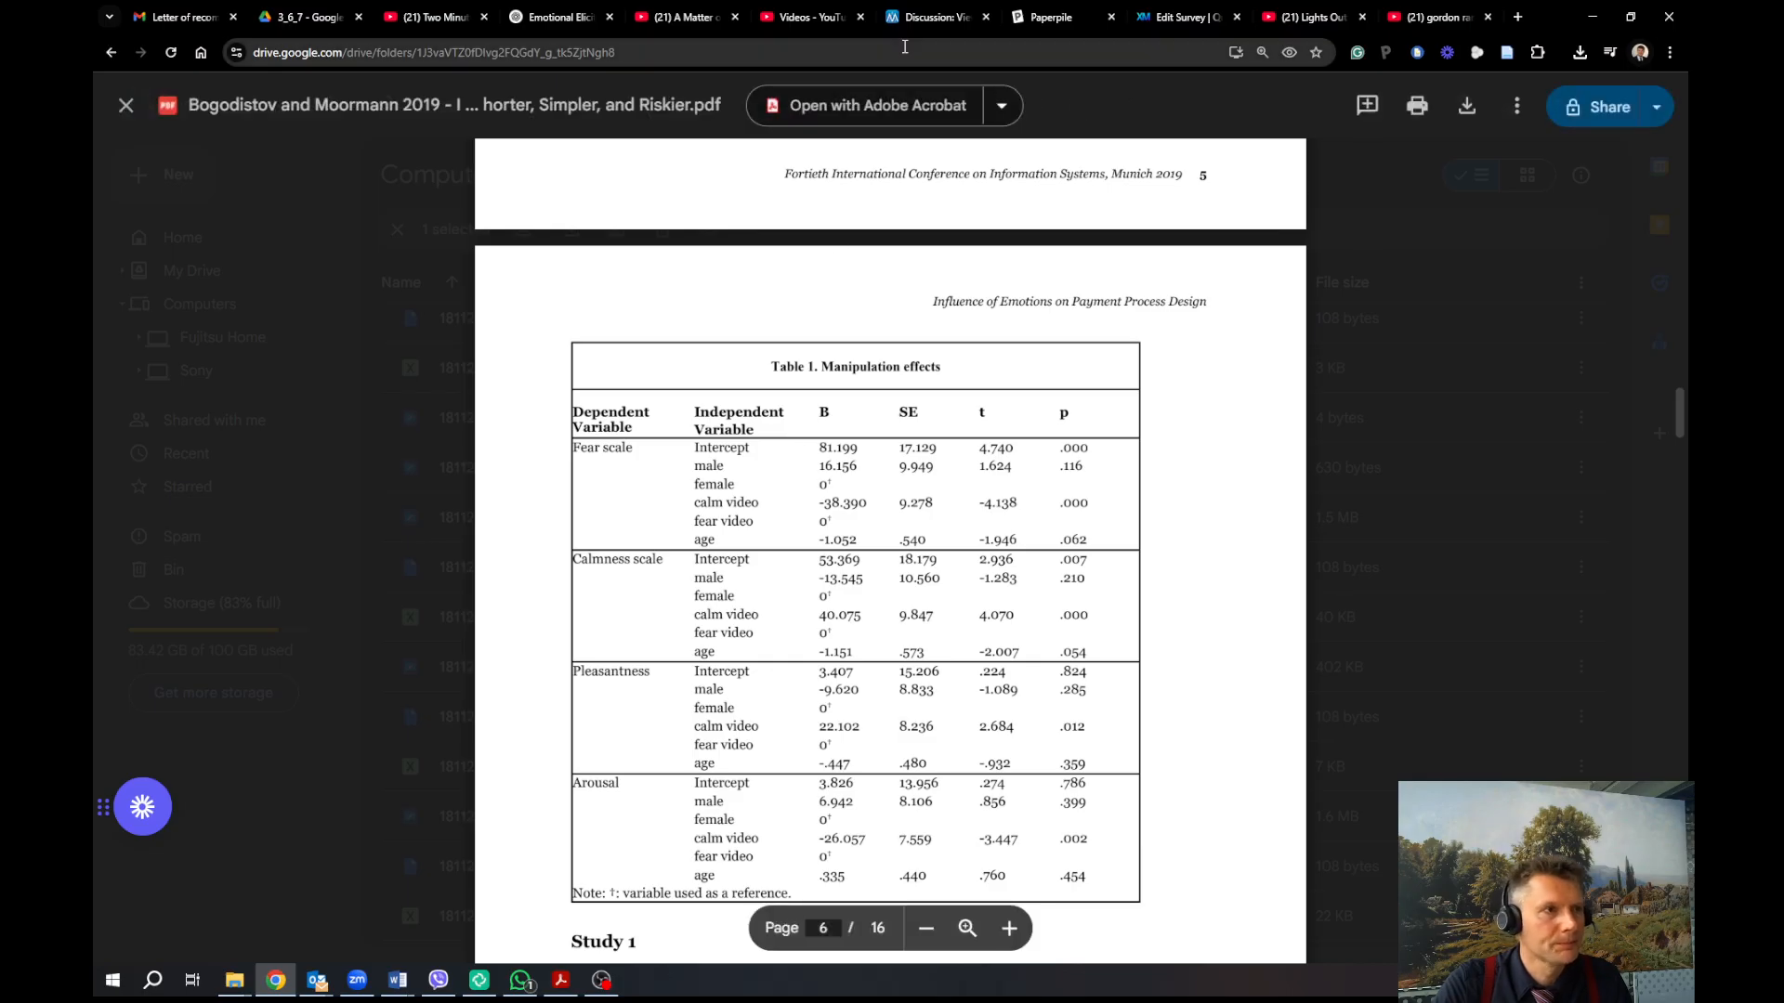
{"action": "left_click", "coordinate": [1169, 23]}
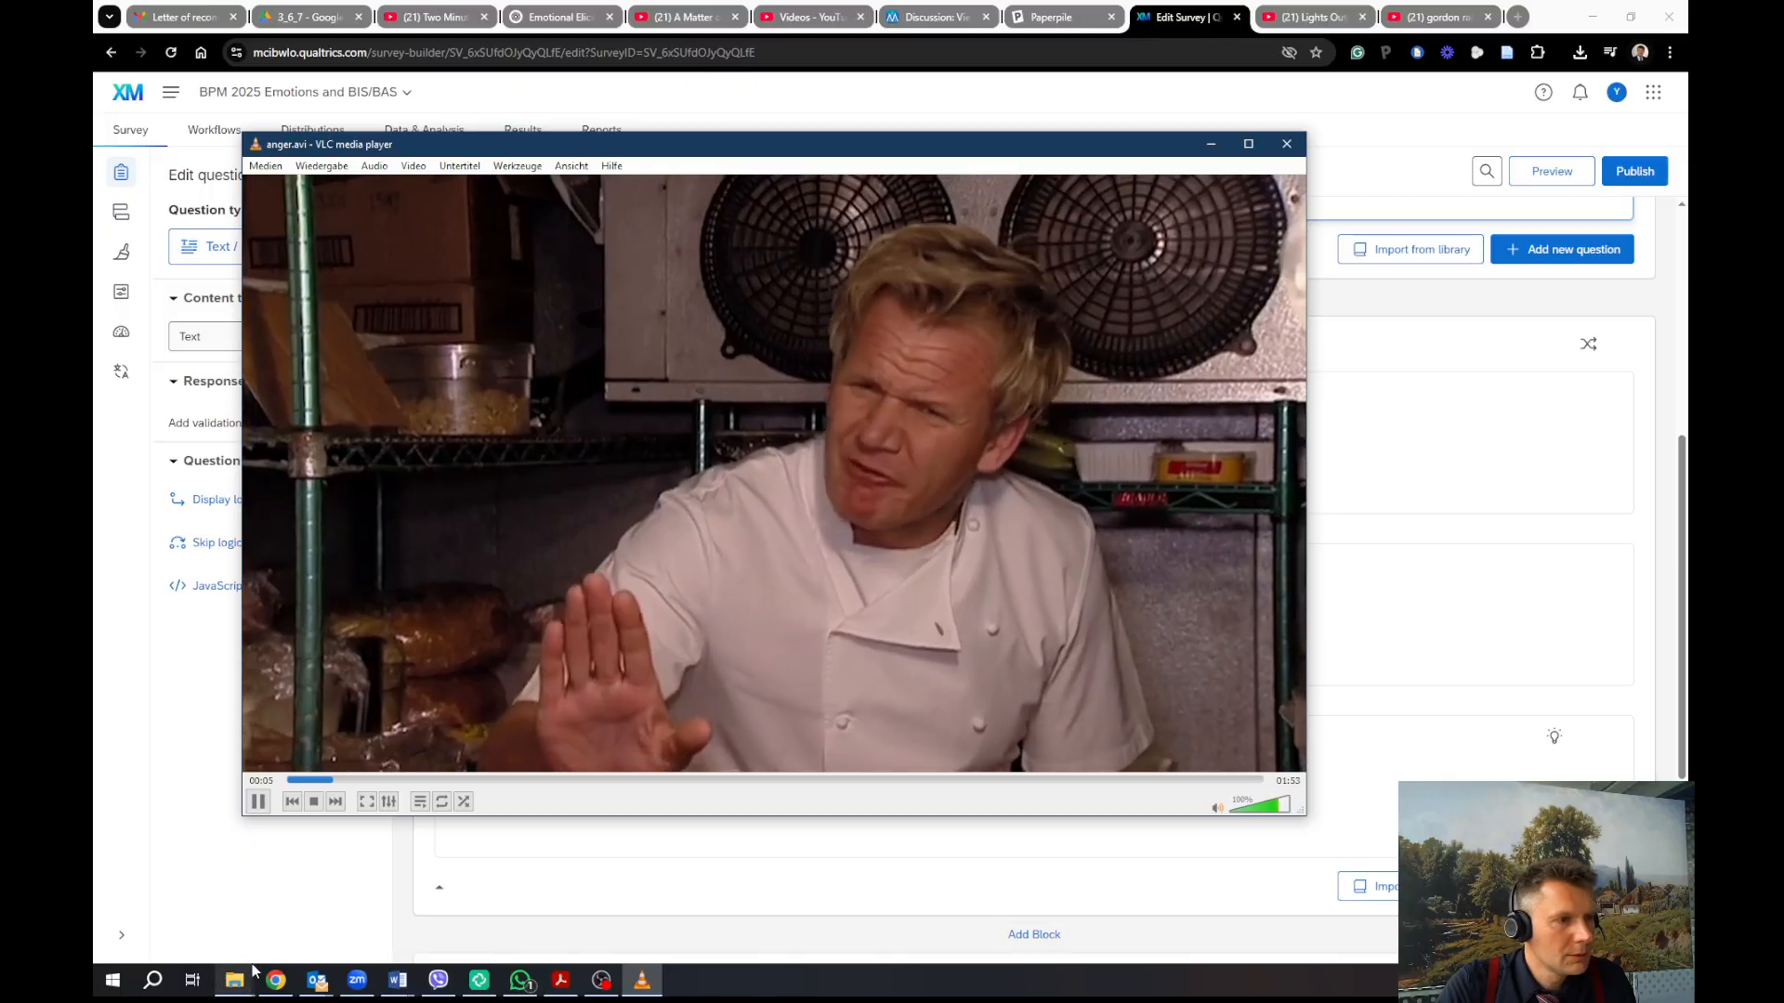
Pause and close the anger.avi clip in VLC, then bring up the 'Lights Out' YouTube video
{"action": "mouse_move", "coordinate": [253, 970]}
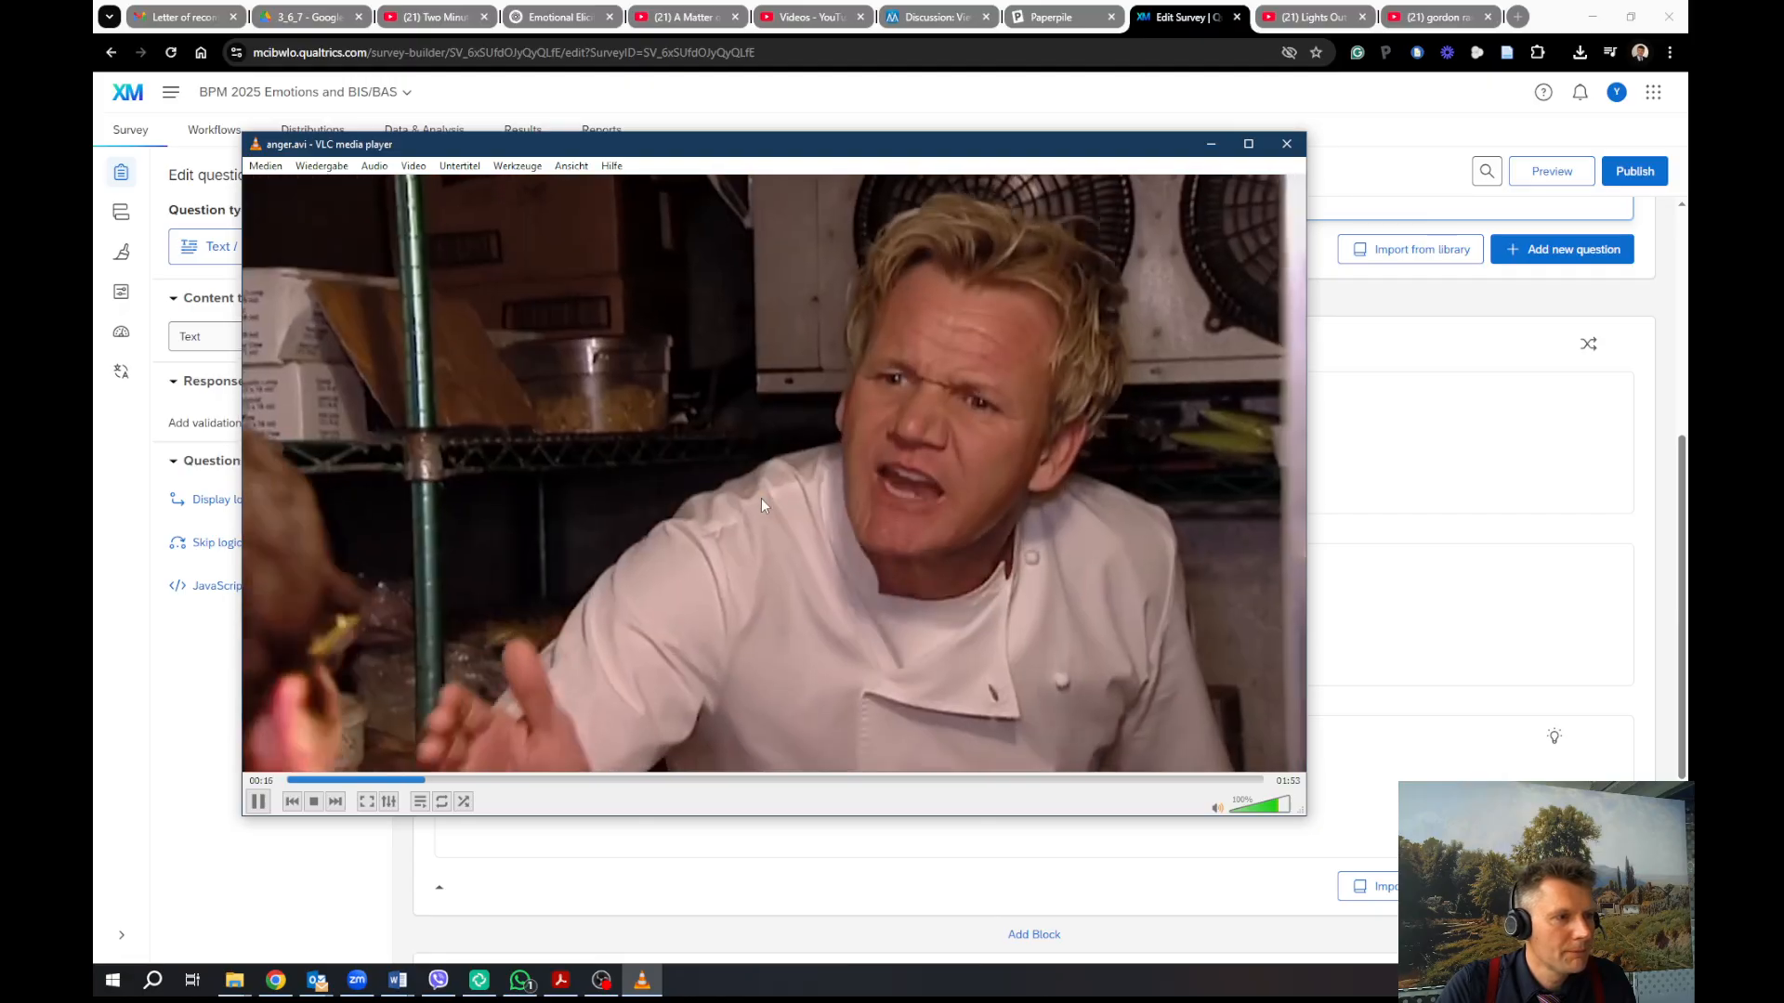
{"action": "key", "text": "space"}
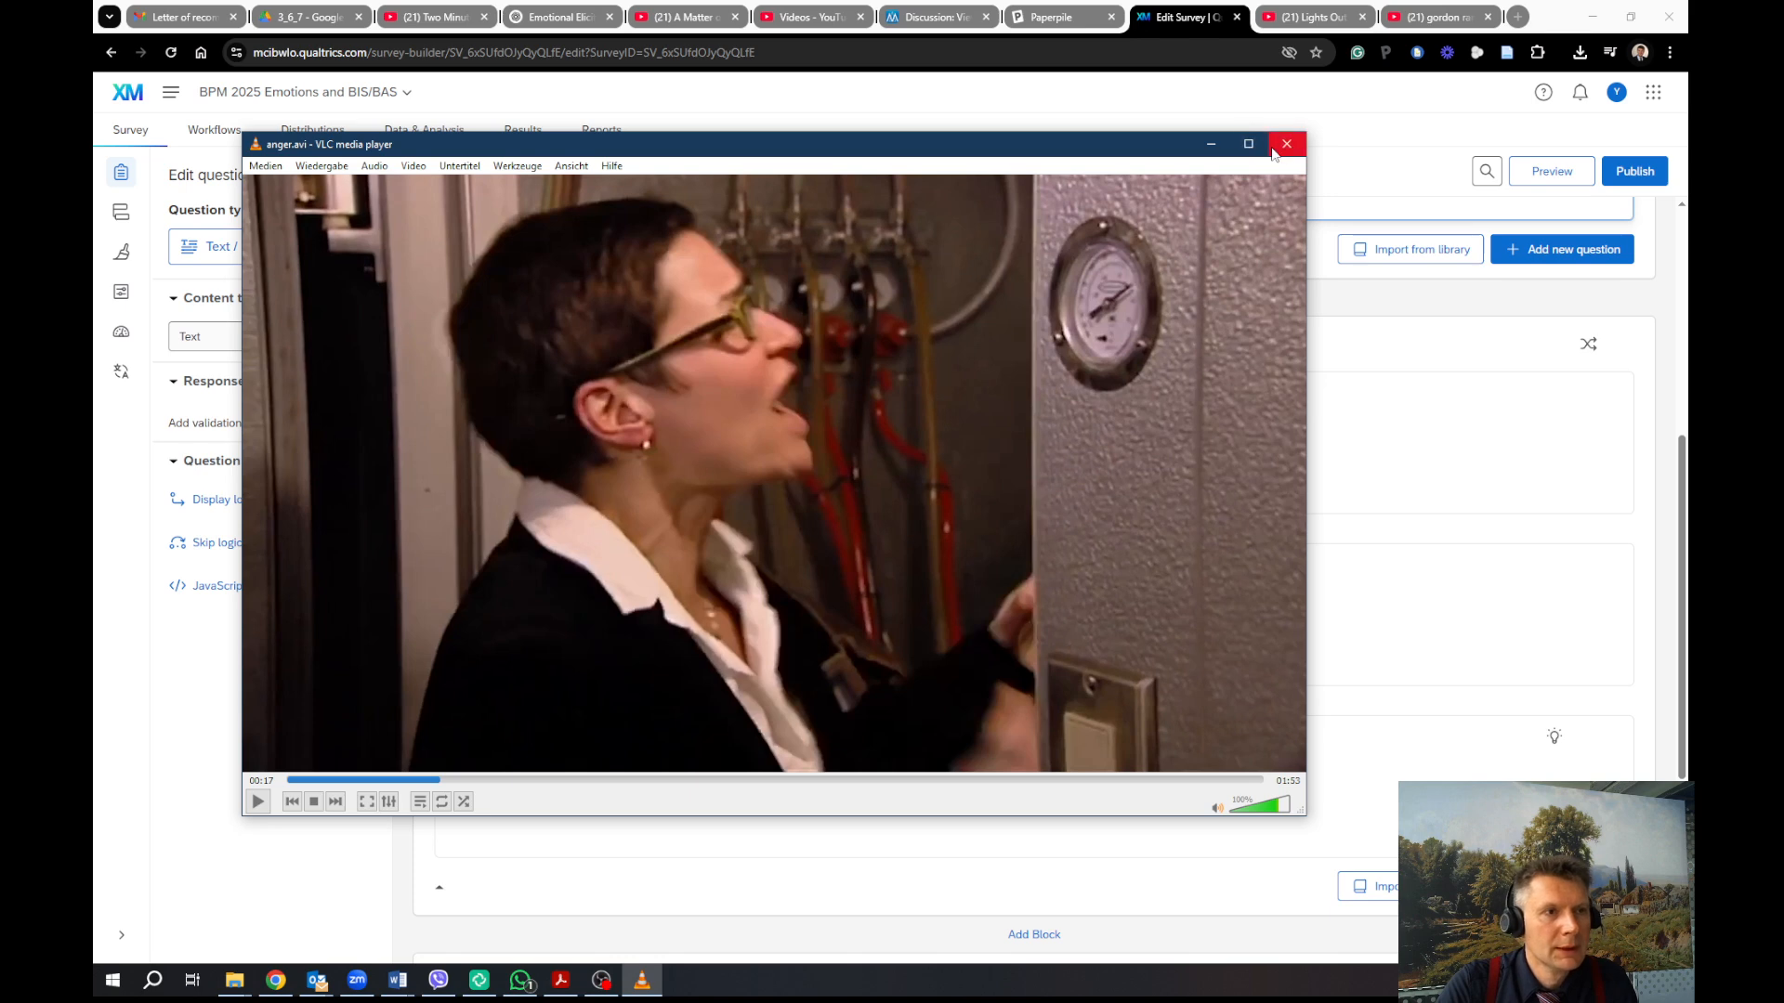
{"action": "left_click", "coordinate": [1274, 152]}
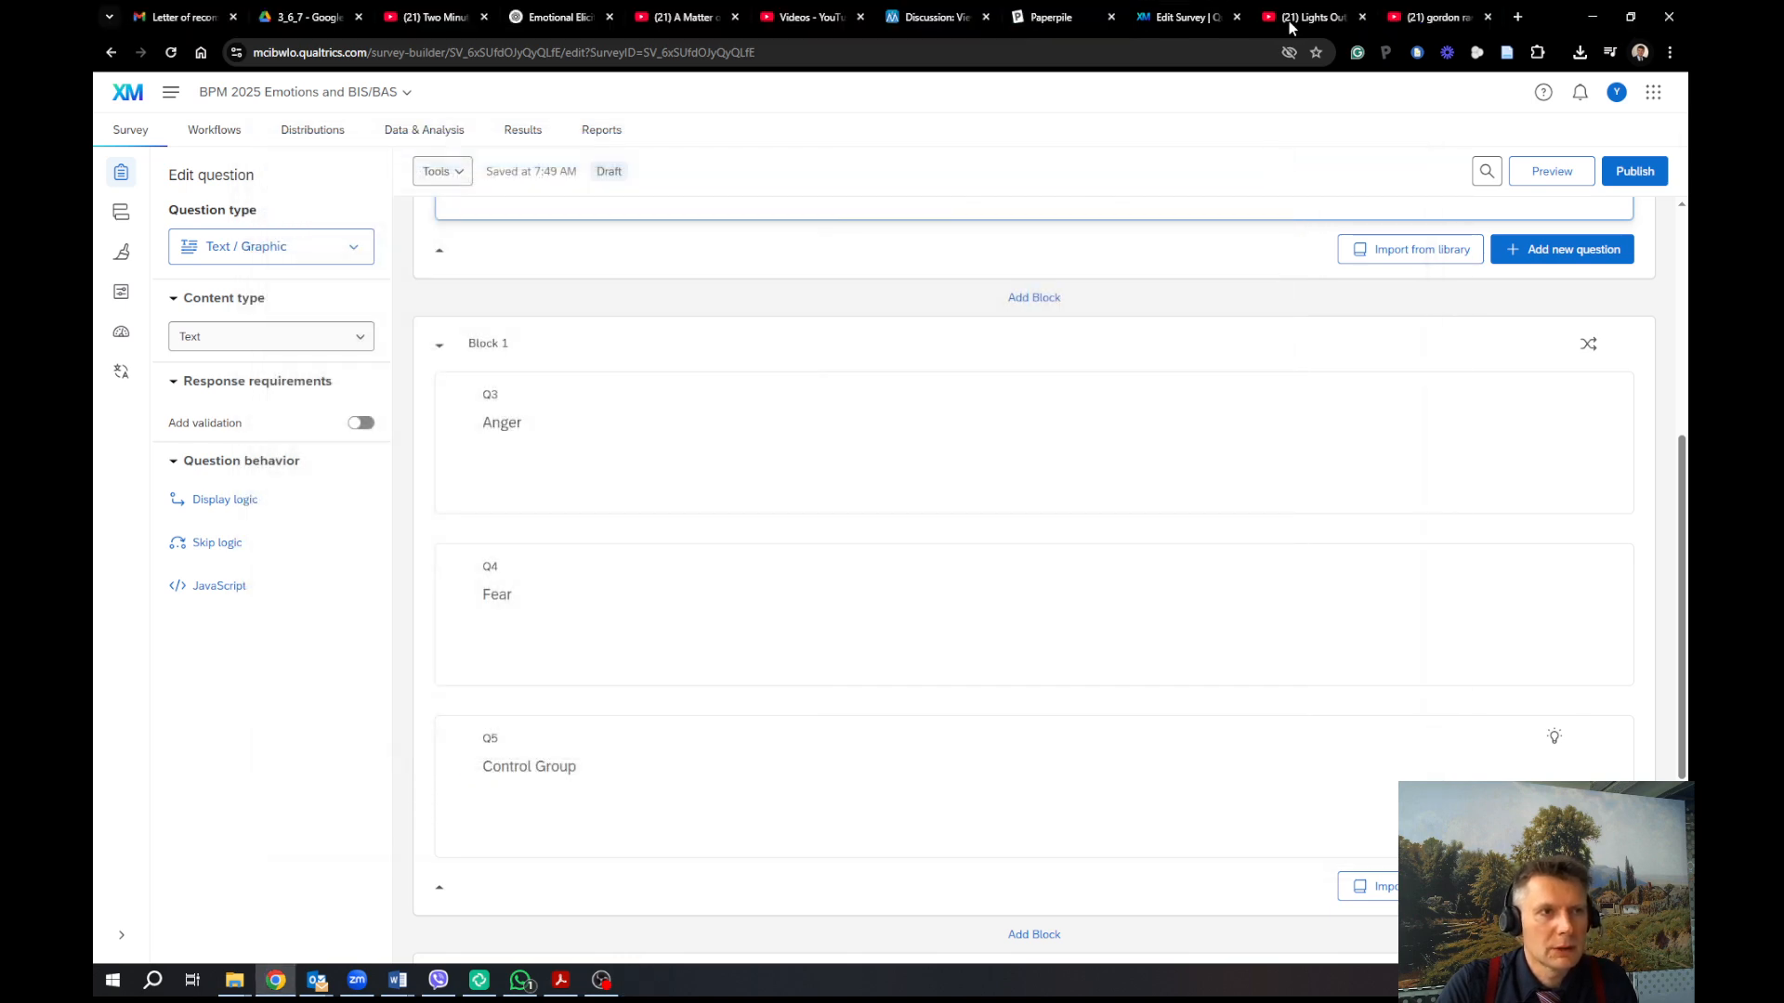
{"action": "left_click", "coordinate": [1291, 20]}
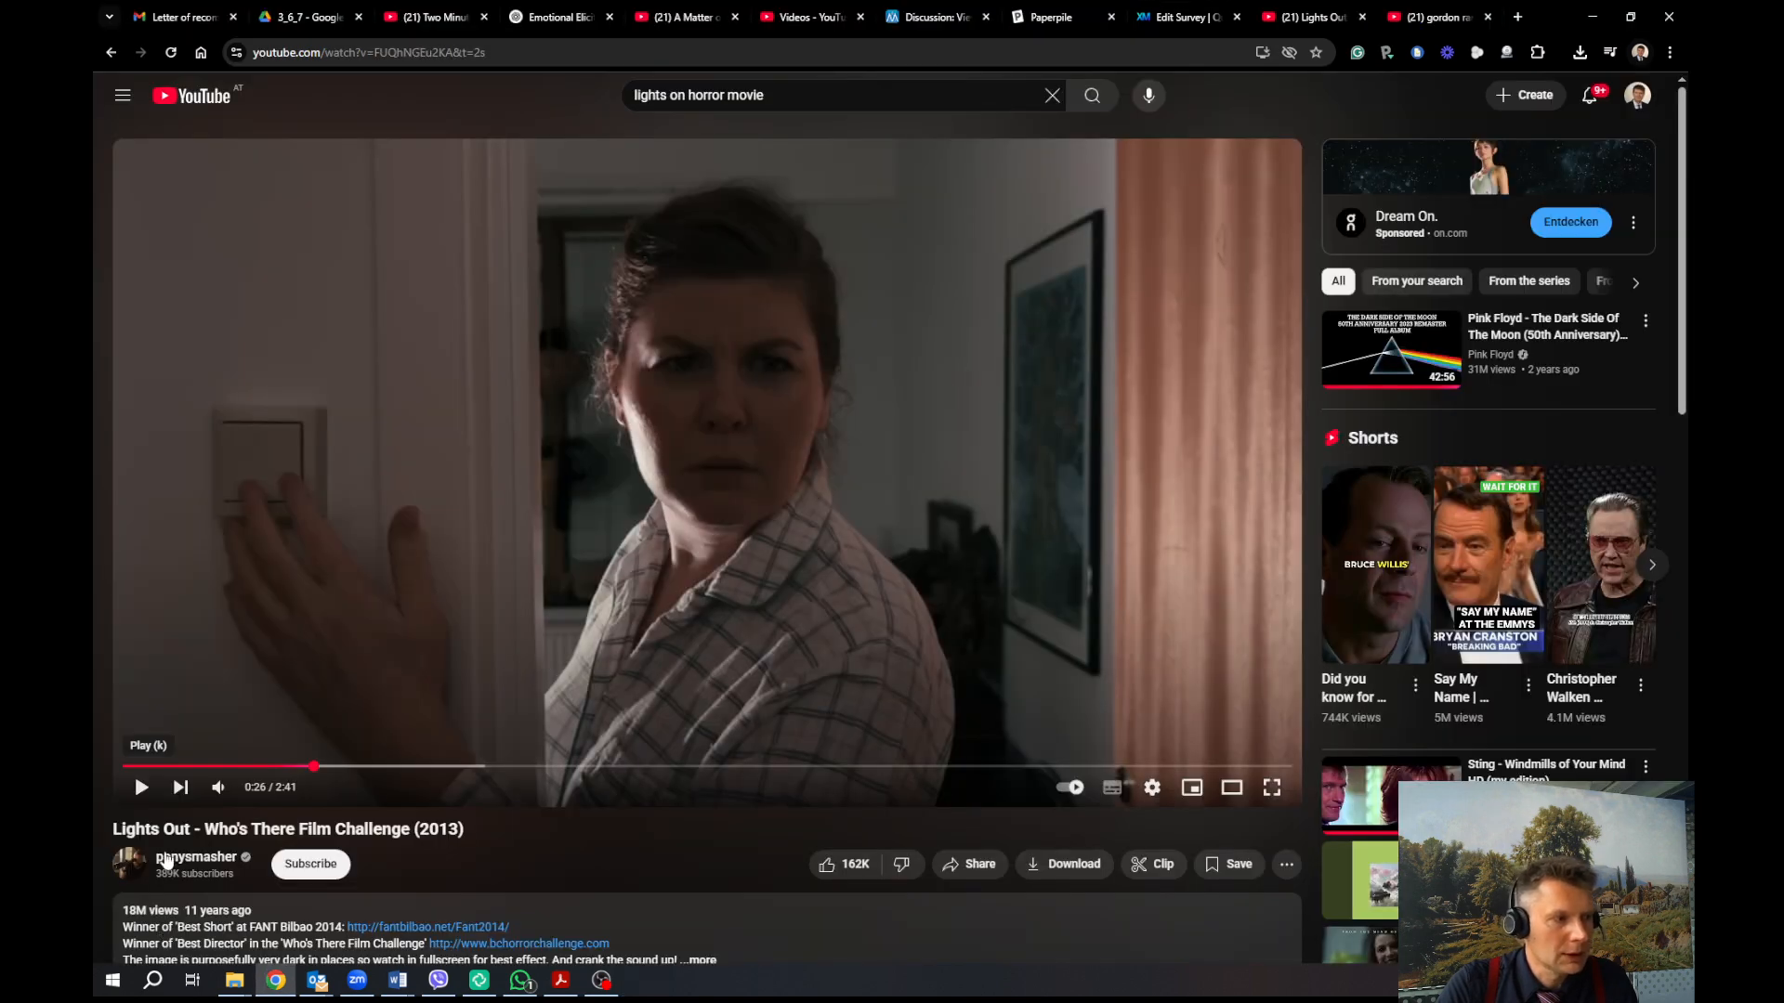
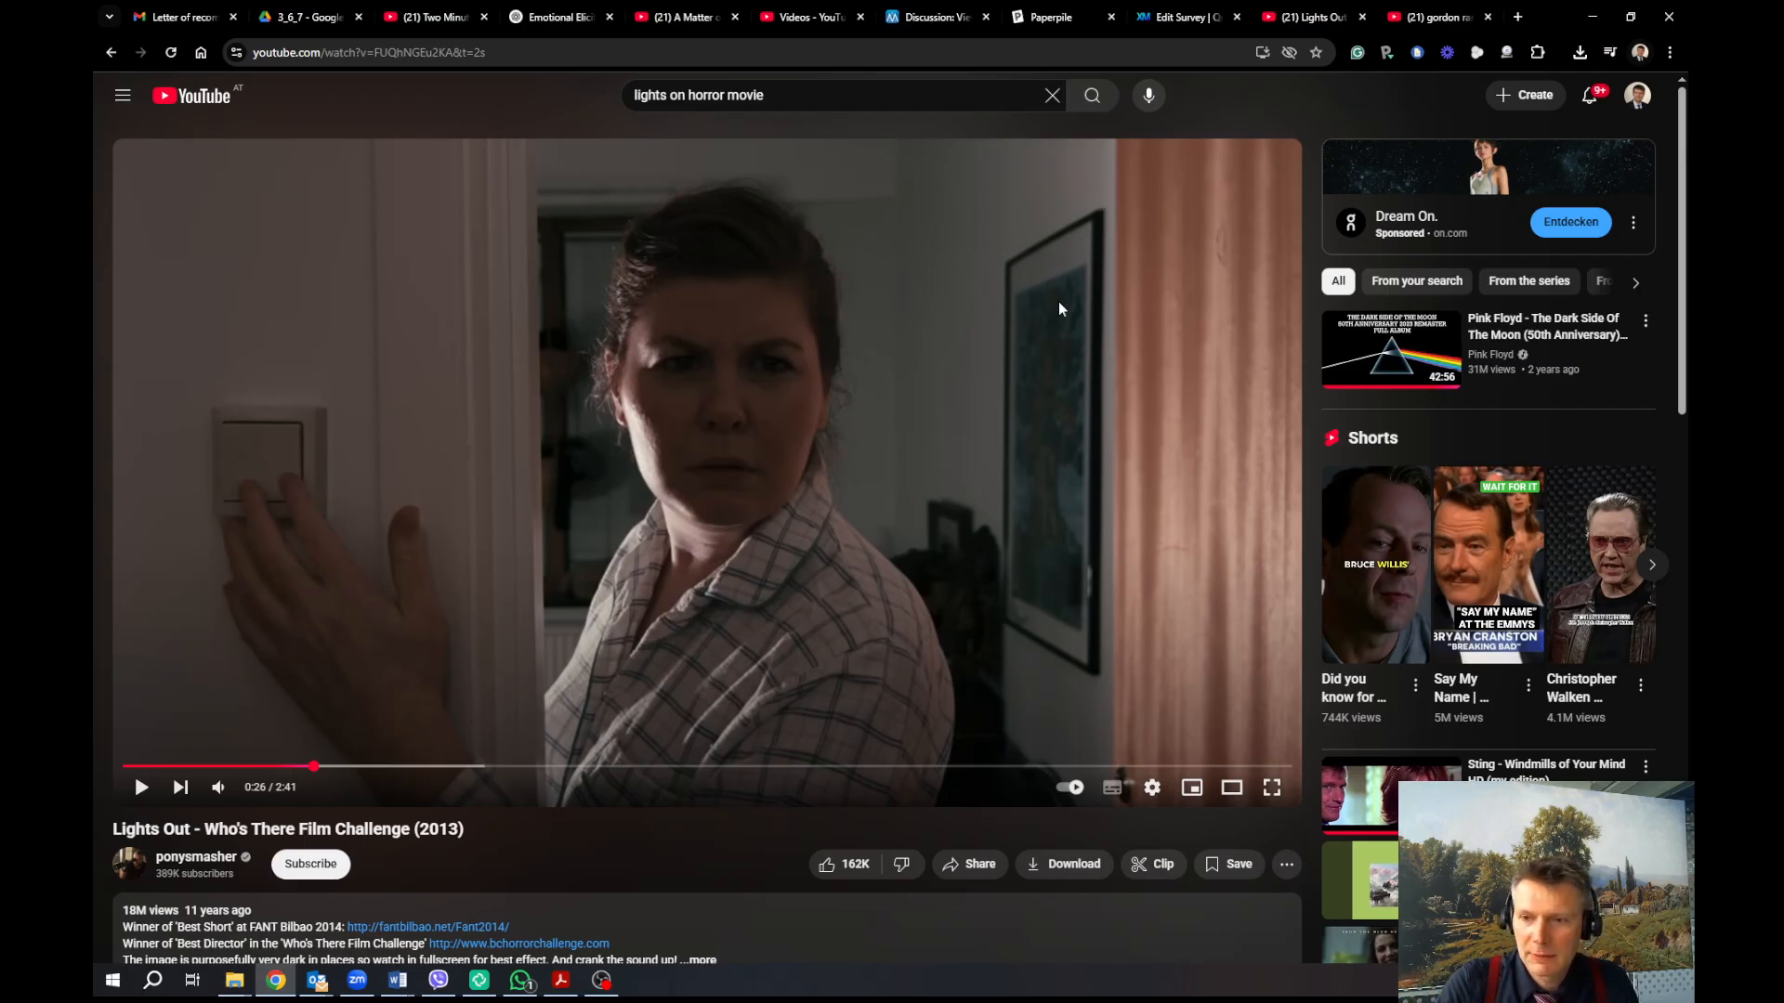
Play the Two Minute Meditation video briefly and pause it at 0:13
{"action": "left_click", "coordinate": [816, 25]}
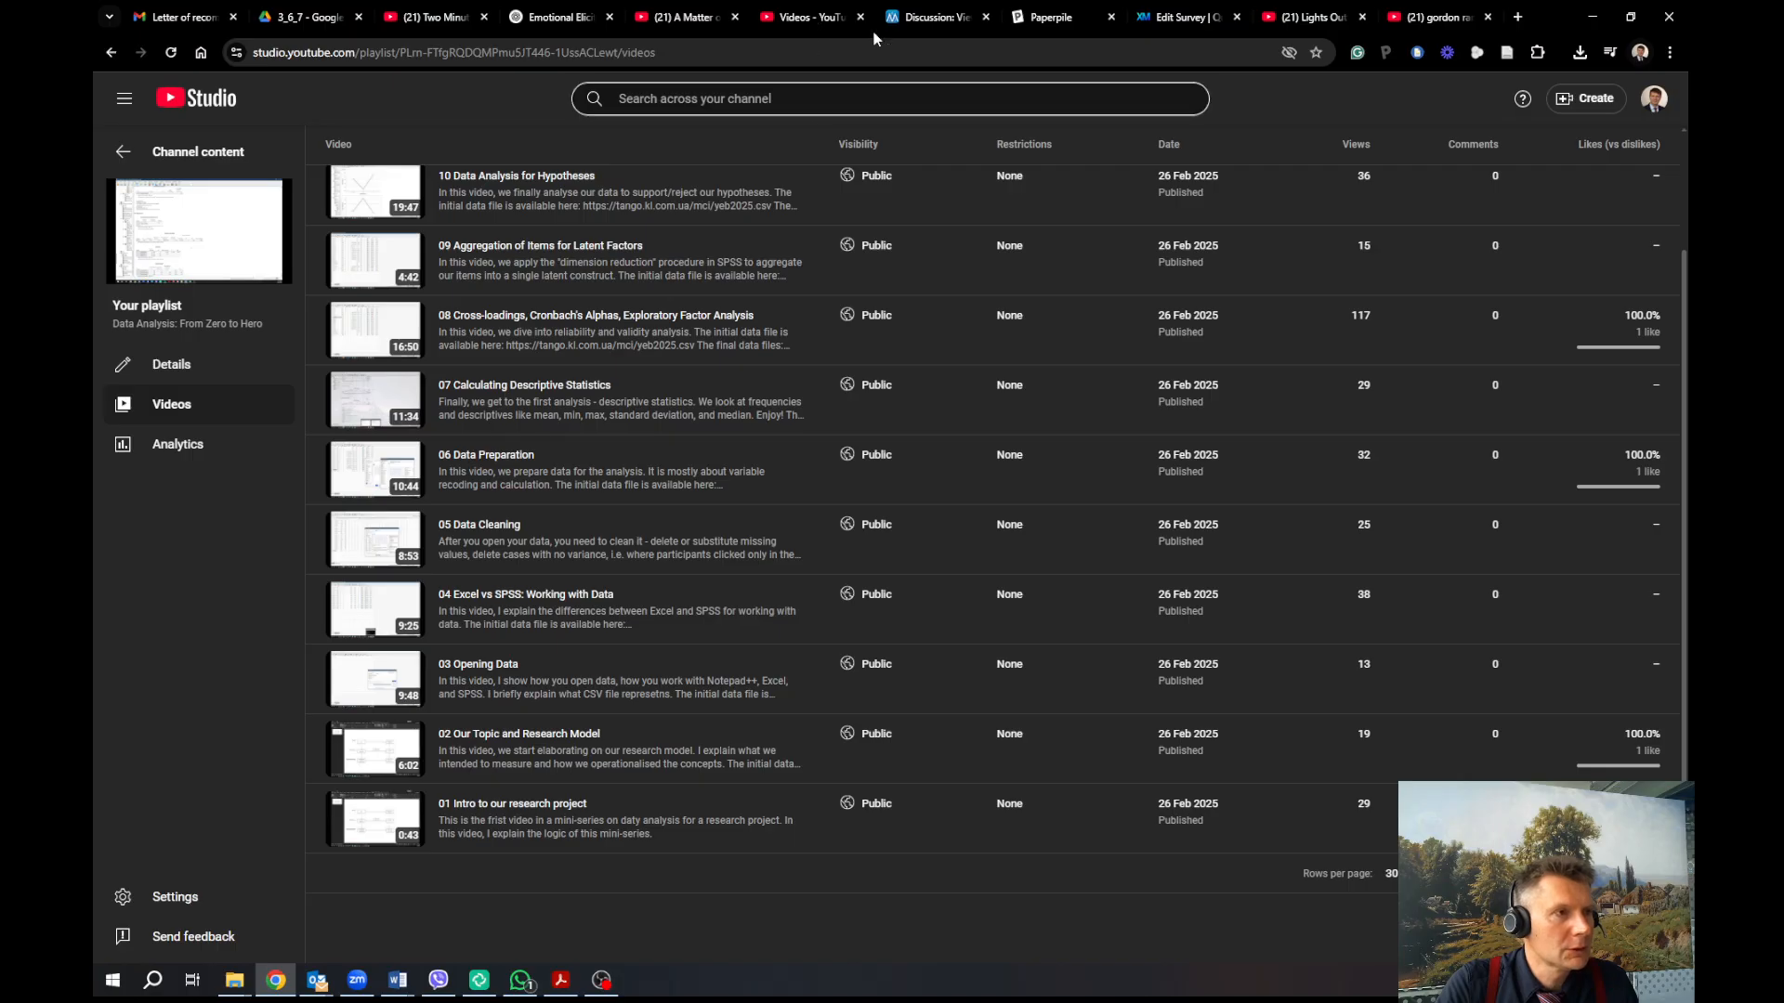
{"action": "left_click", "coordinate": [435, 20]}
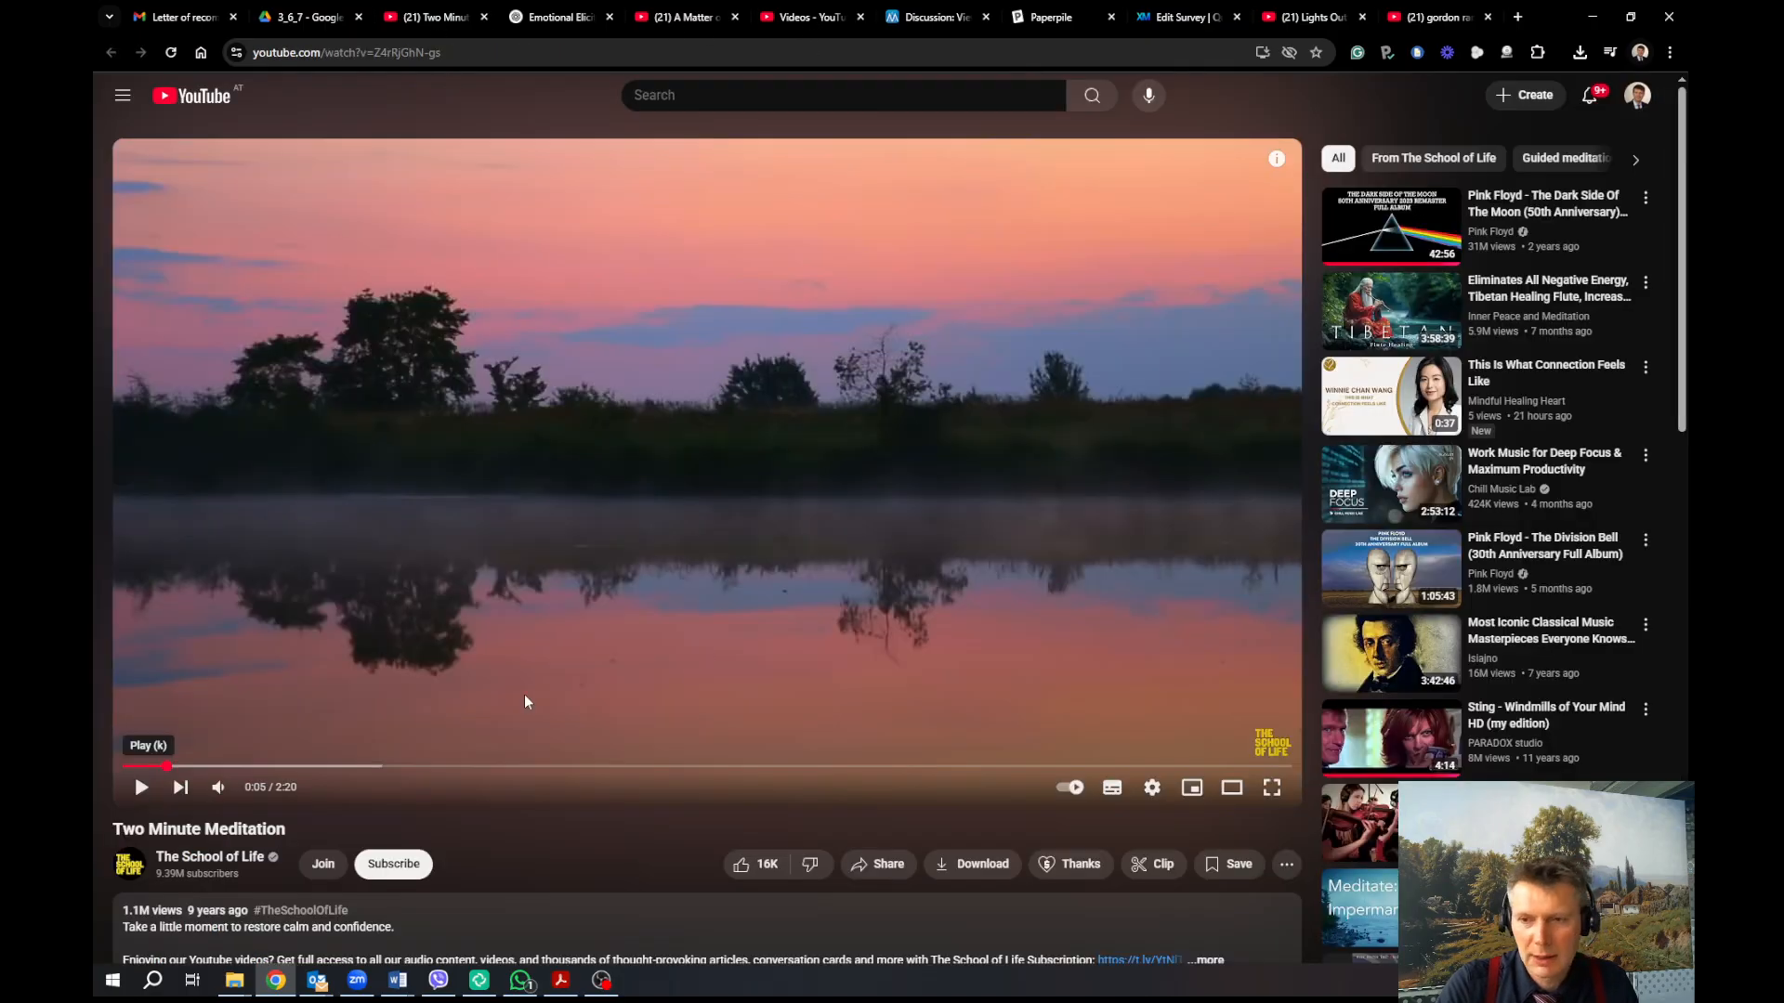
{"action": "left_click", "coordinate": [143, 788]}
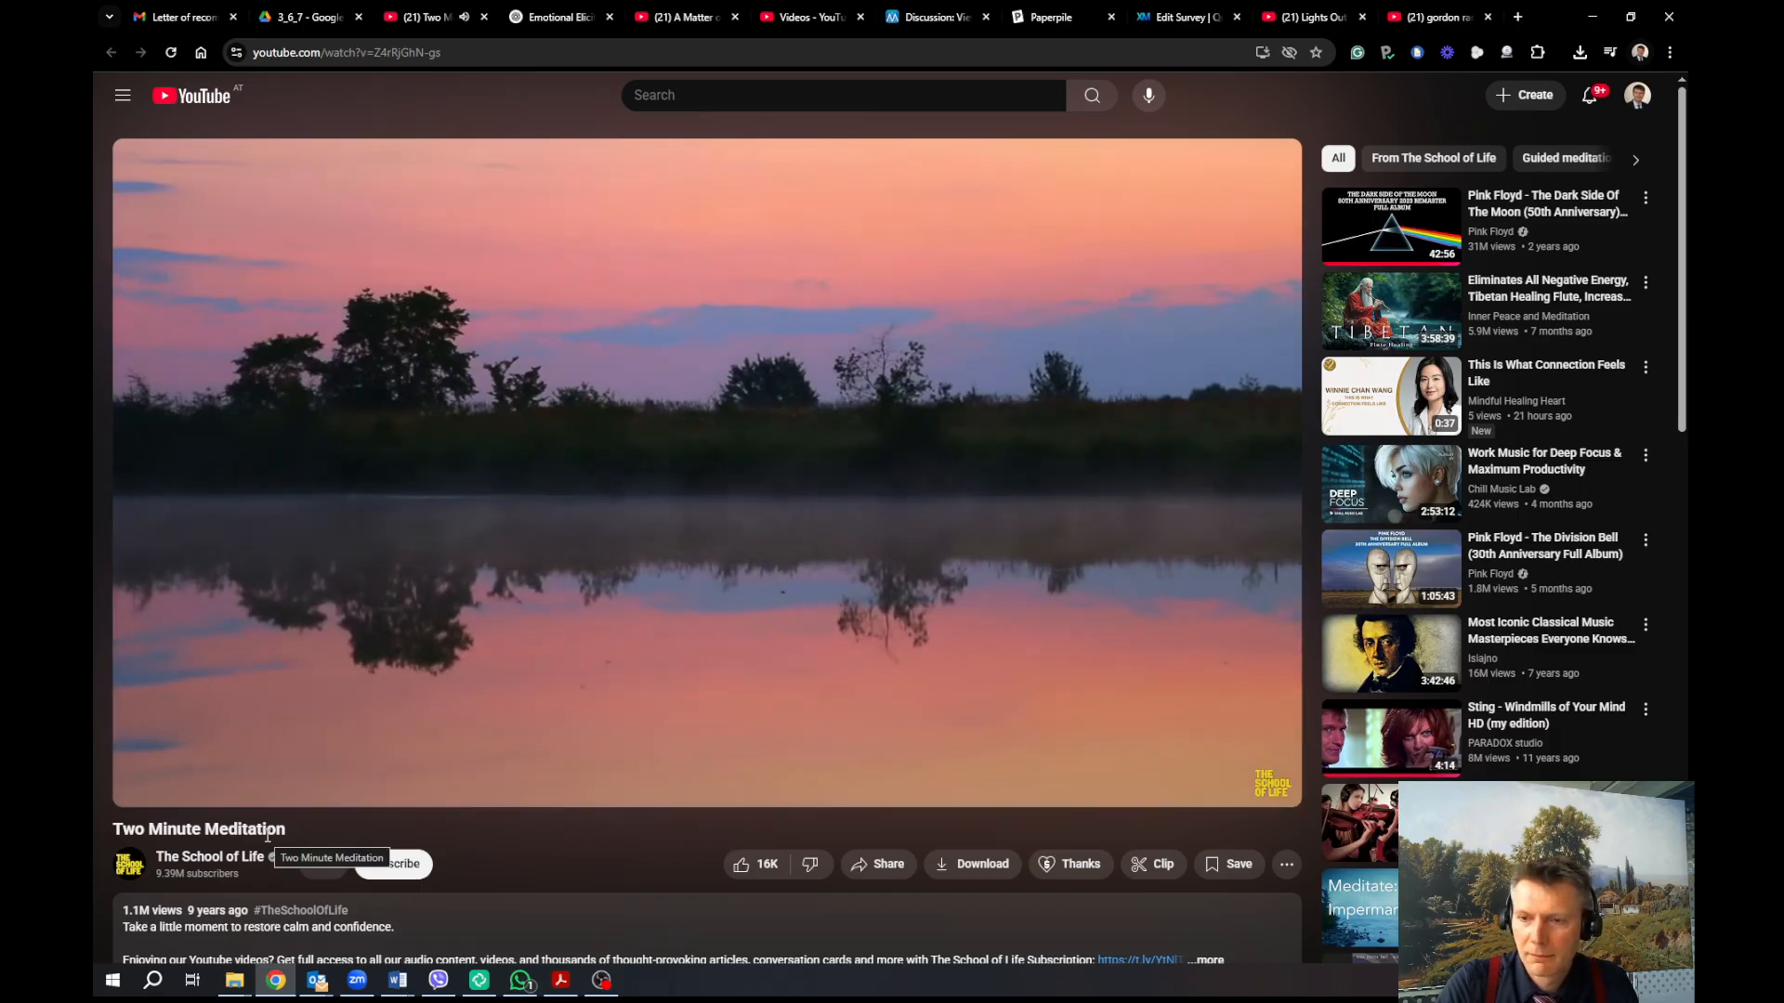
{"action": "left_click", "coordinate": [142, 787]}
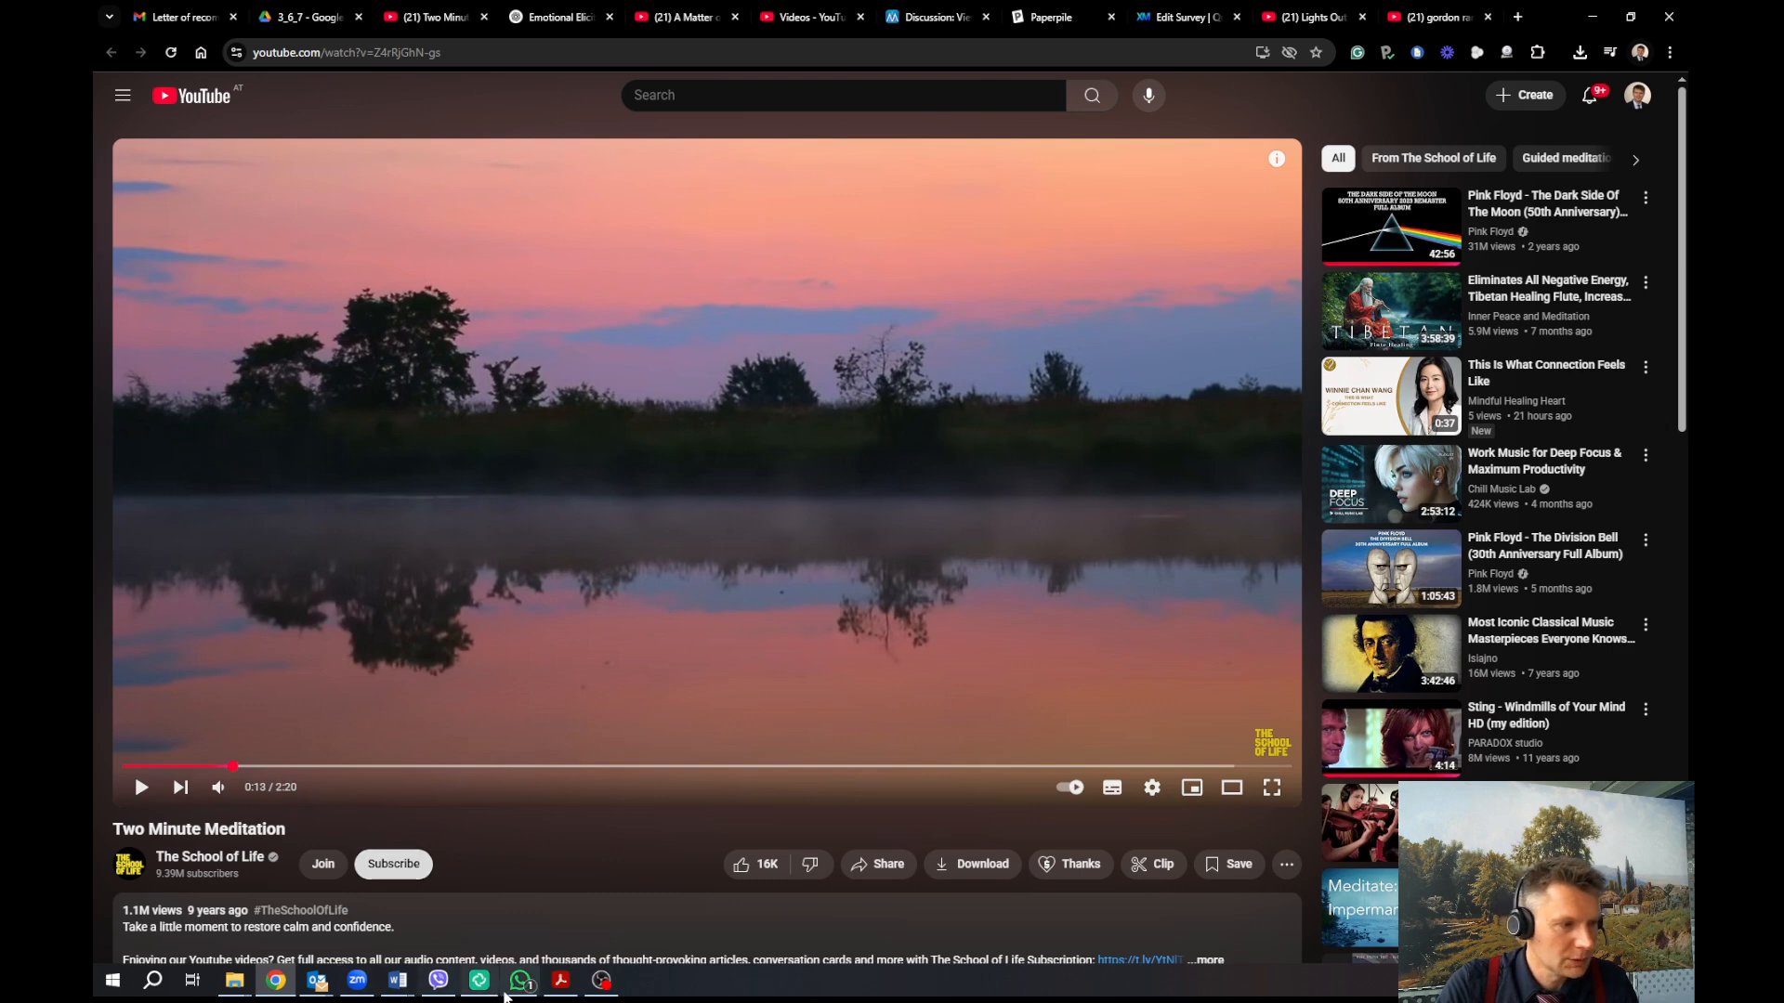
{"action": "mouse_move", "coordinate": [584, 989]}
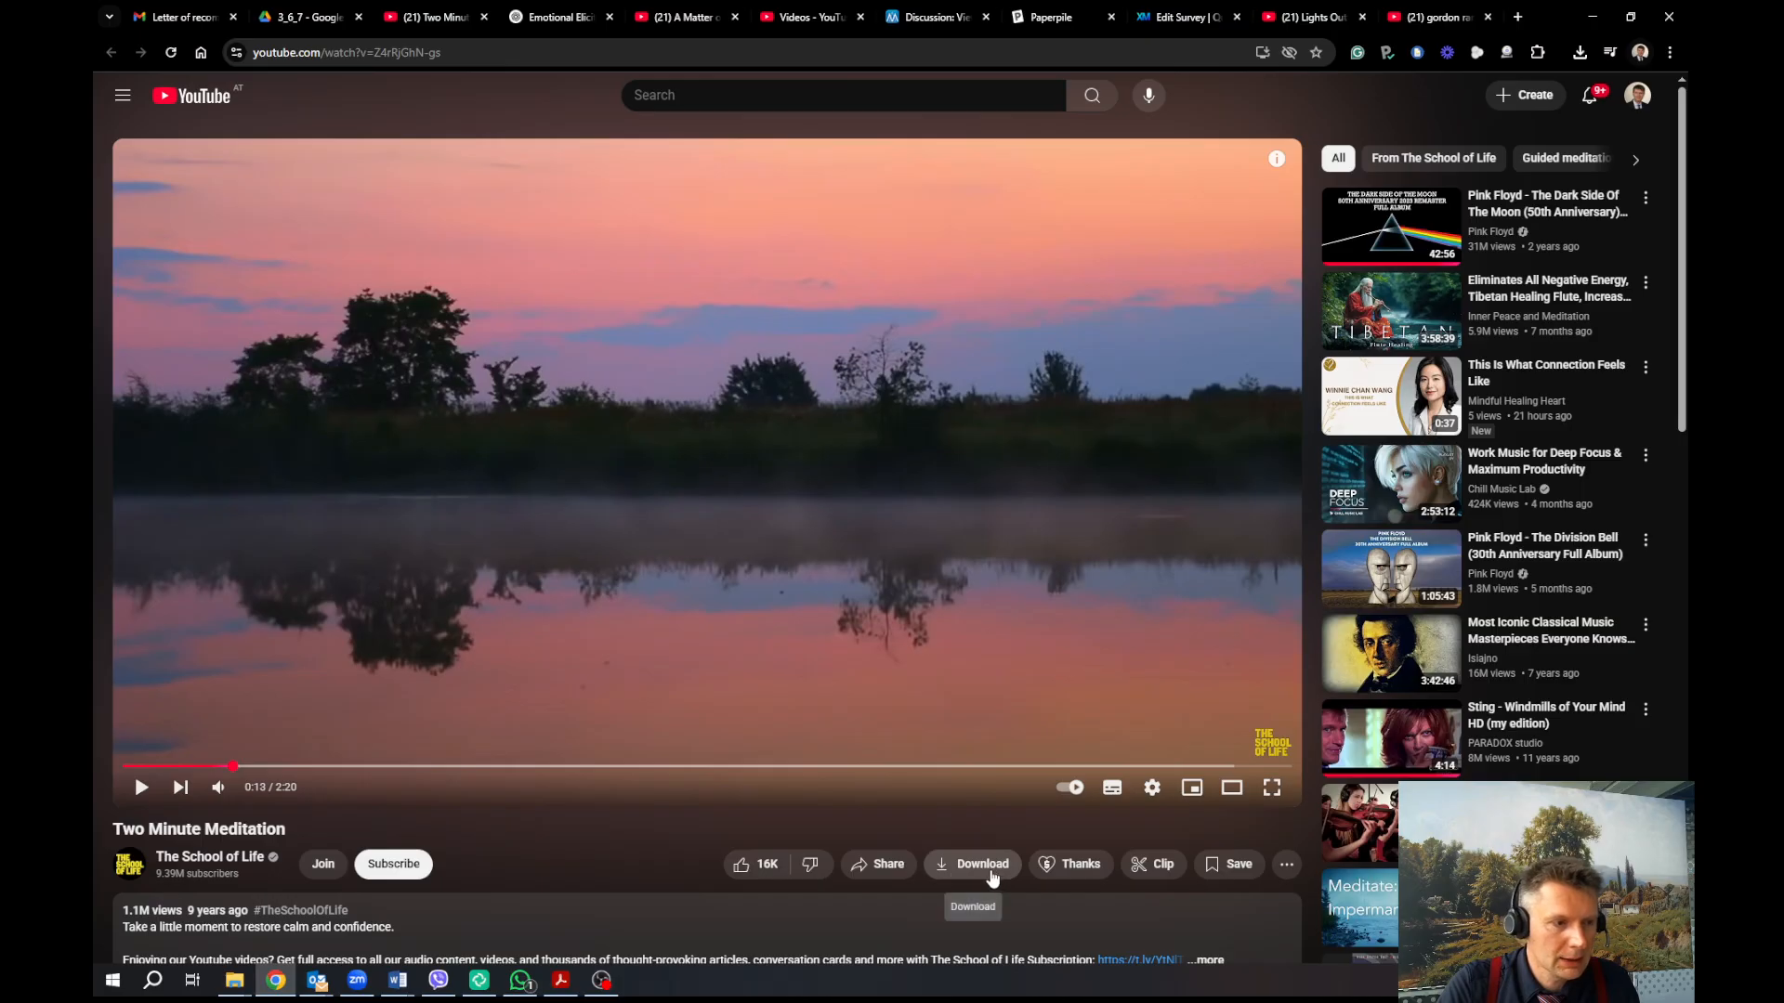
Copy the Two Minute Meditation iframe embed code from YouTube's Share options, then return to Qualtrics
{"action": "left_click", "coordinate": [892, 873]}
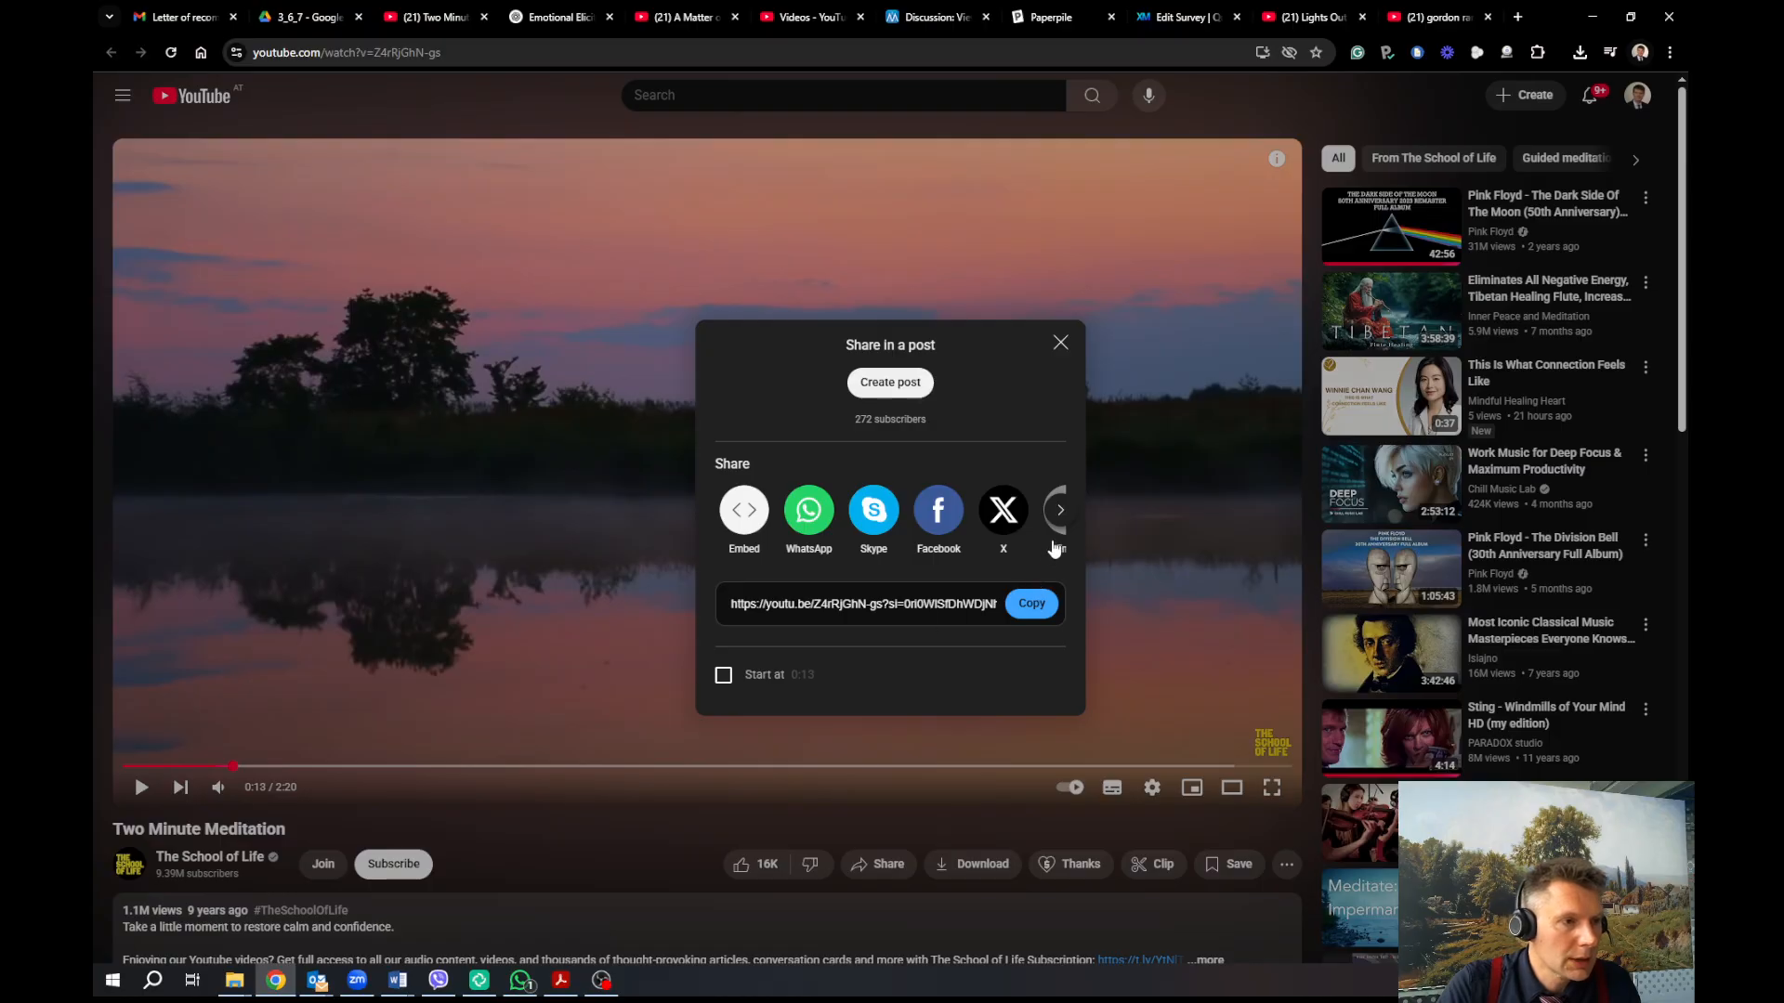
{"action": "left_click", "coordinate": [1059, 511]}
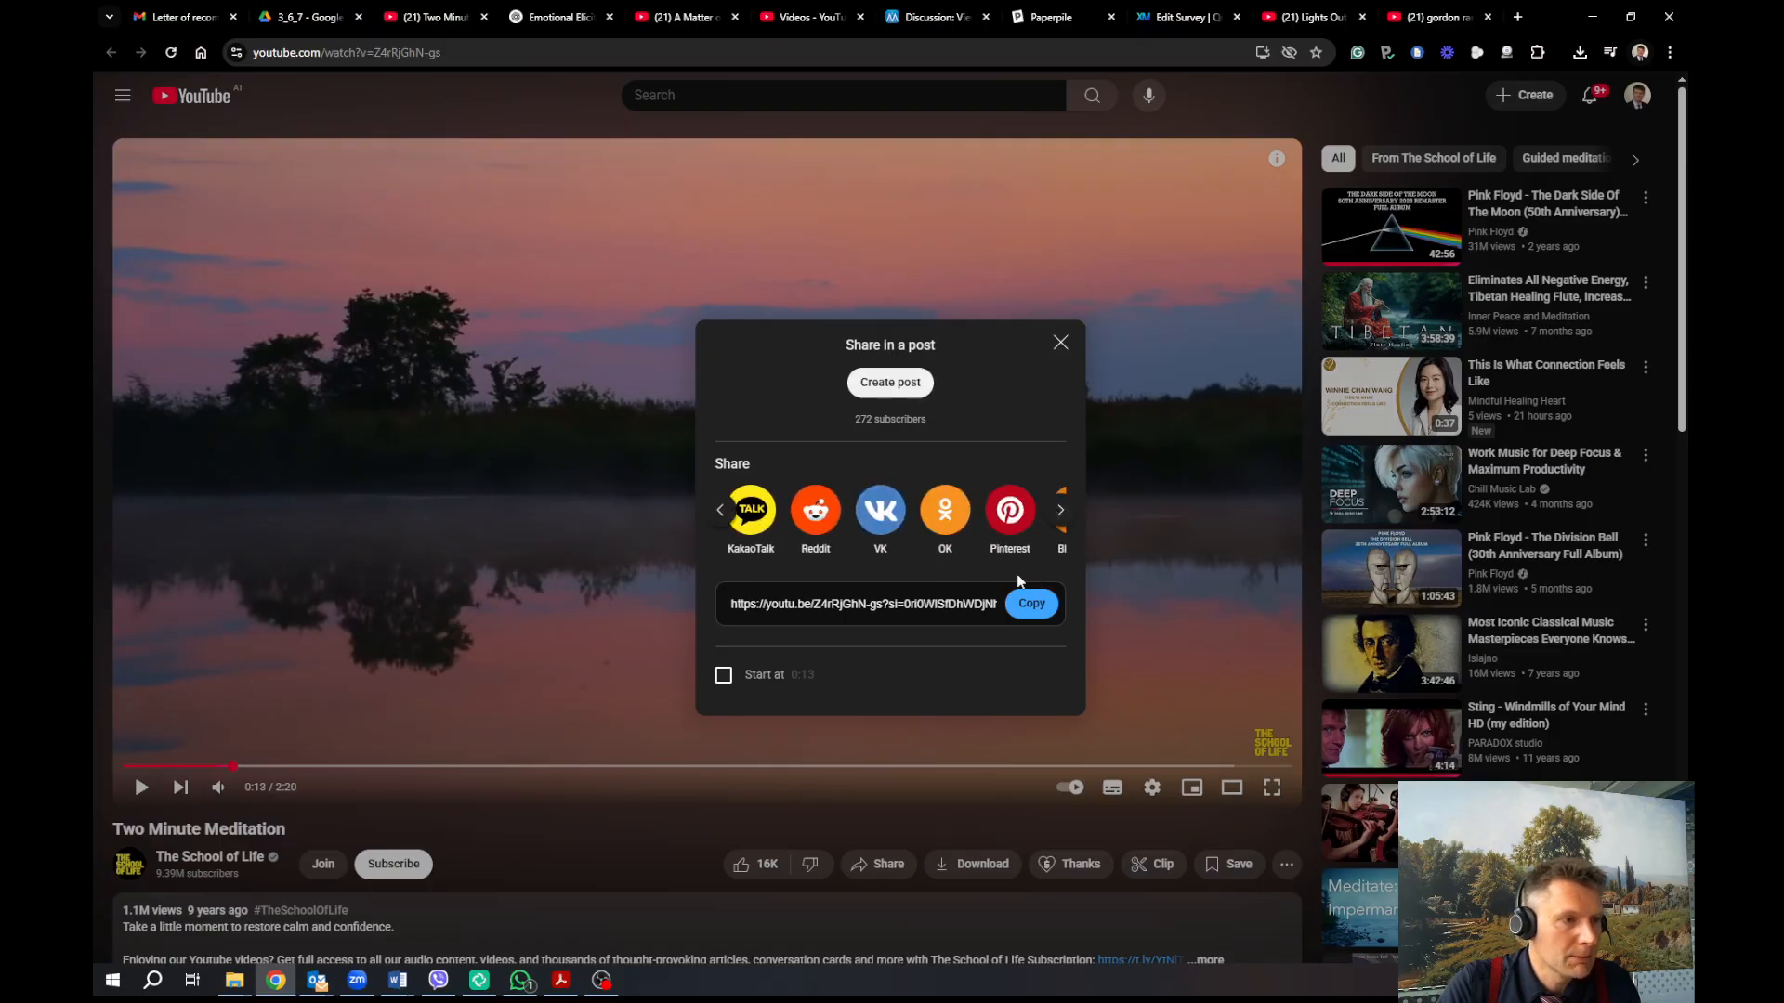
{"action": "left_click", "coordinate": [1059, 511]}
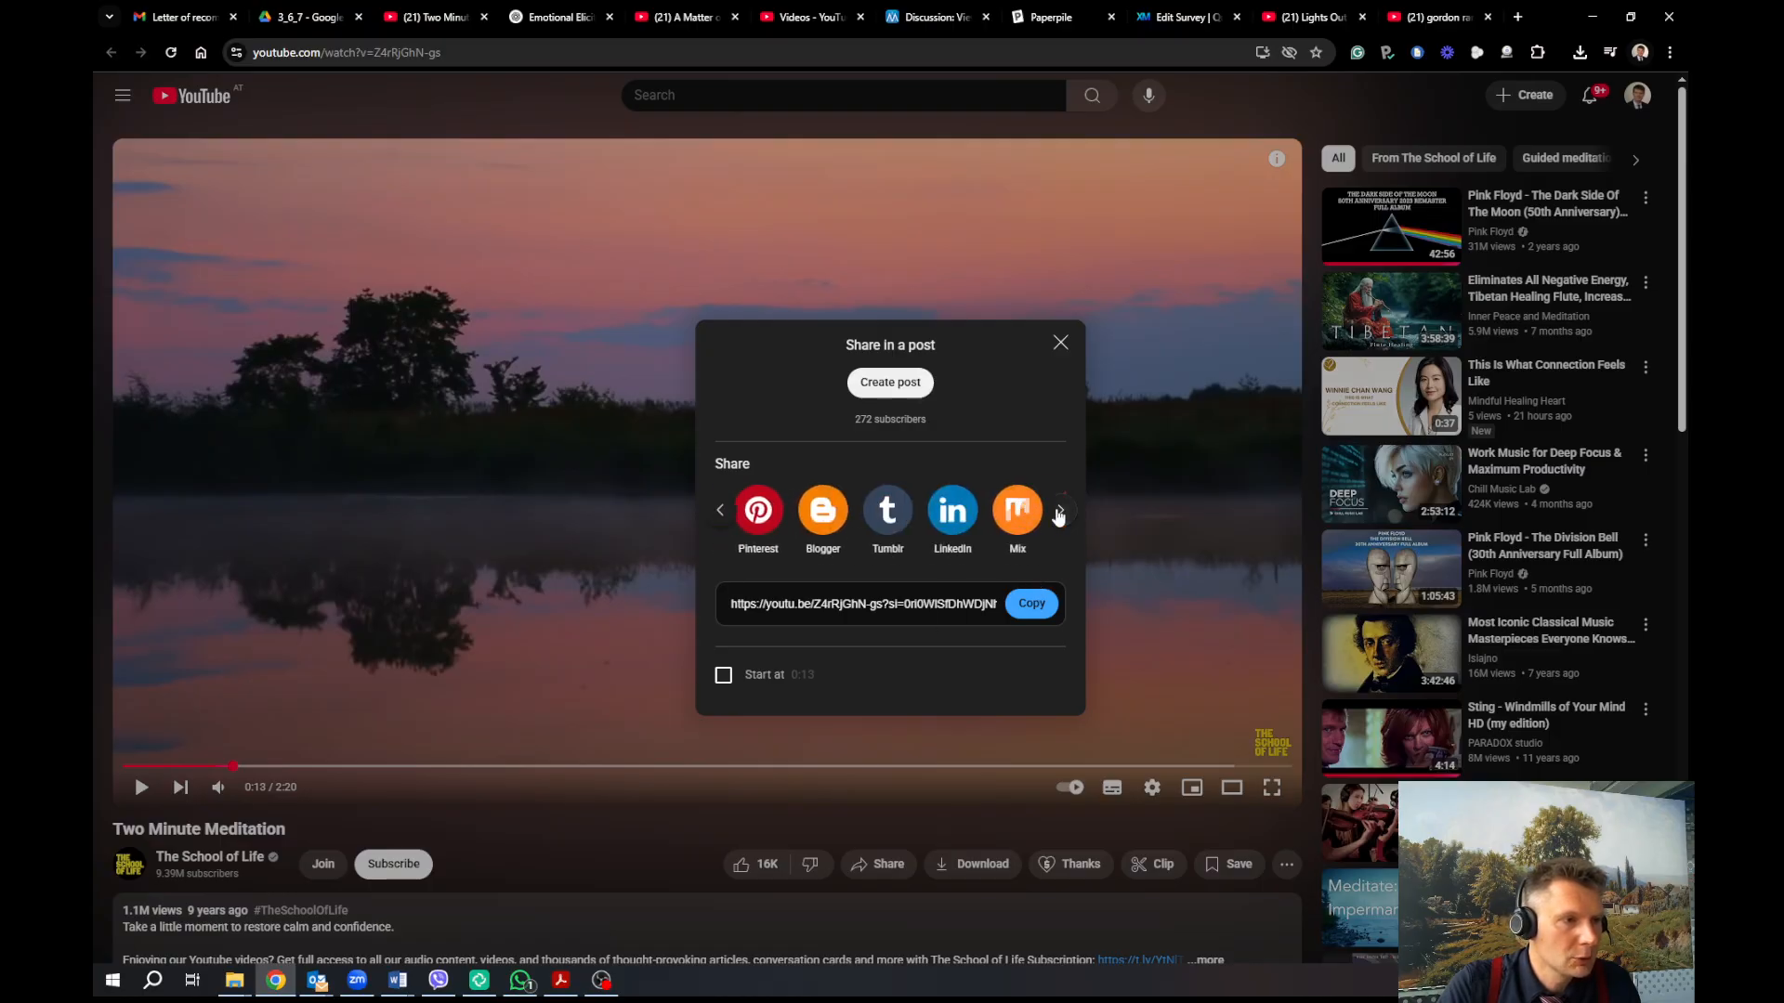
{"action": "left_click", "coordinate": [723, 510]}
{"action": "left_click", "coordinate": [724, 511]}
{"action": "left_click", "coordinate": [724, 511]}
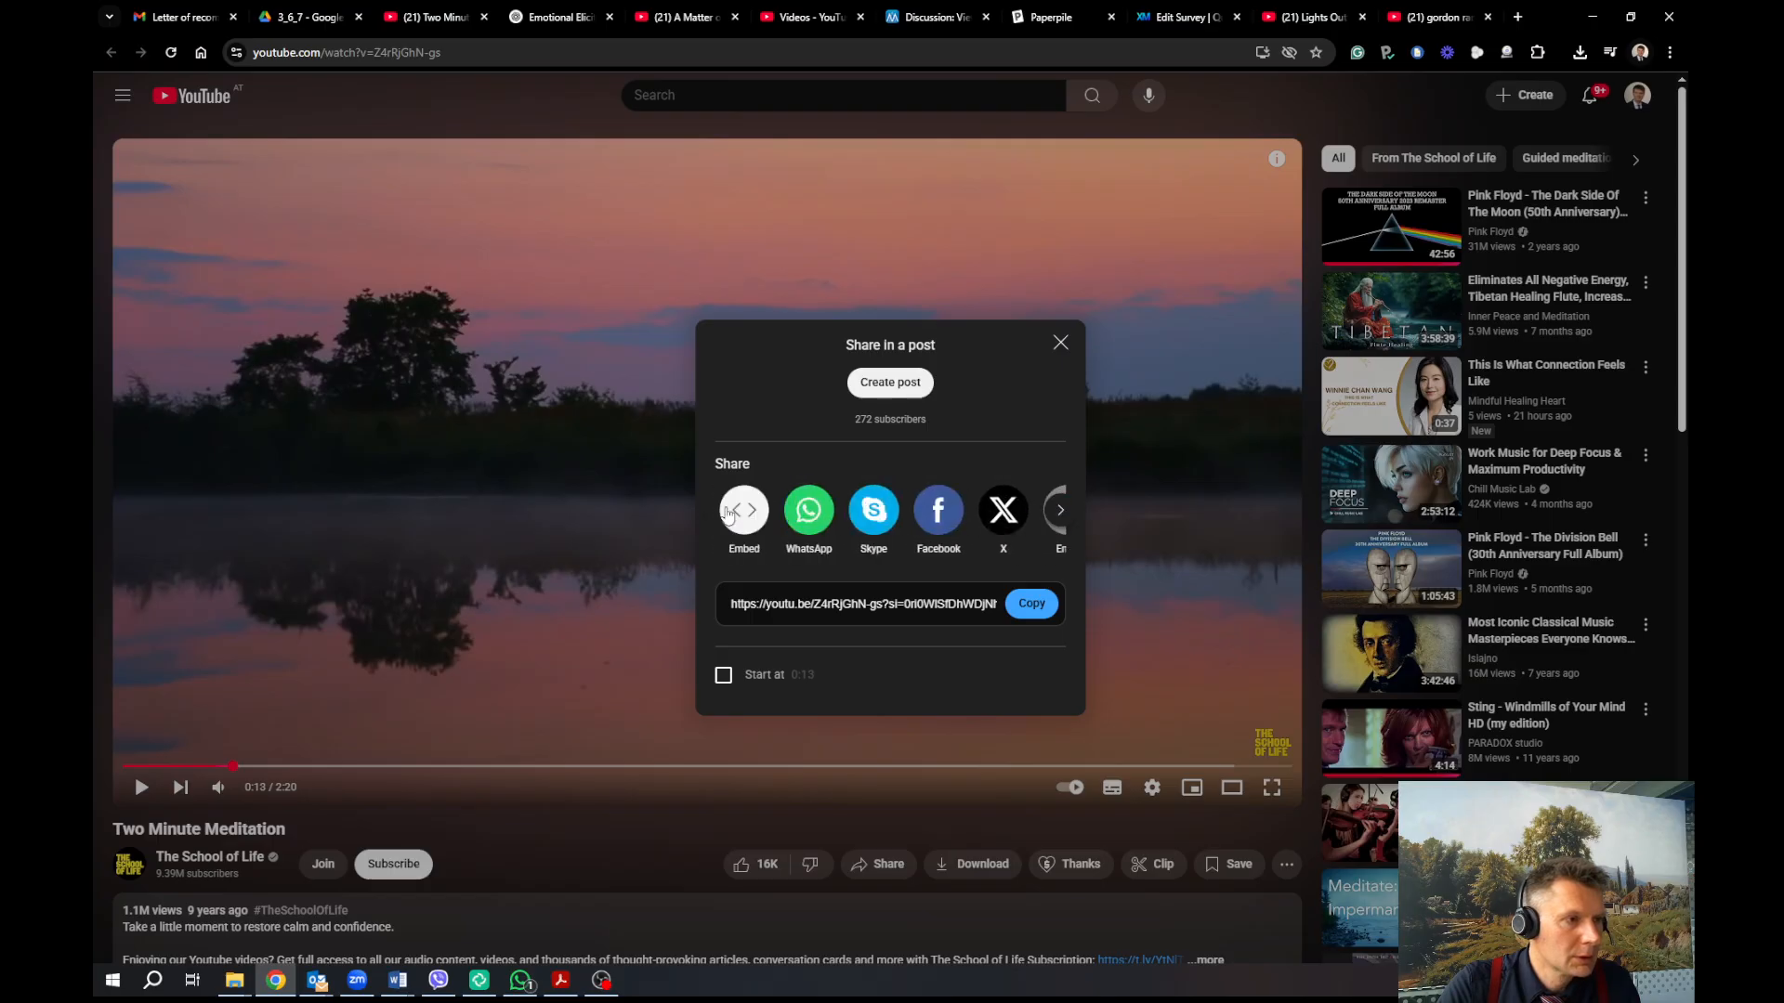
{"action": "left_click", "coordinate": [743, 511]}
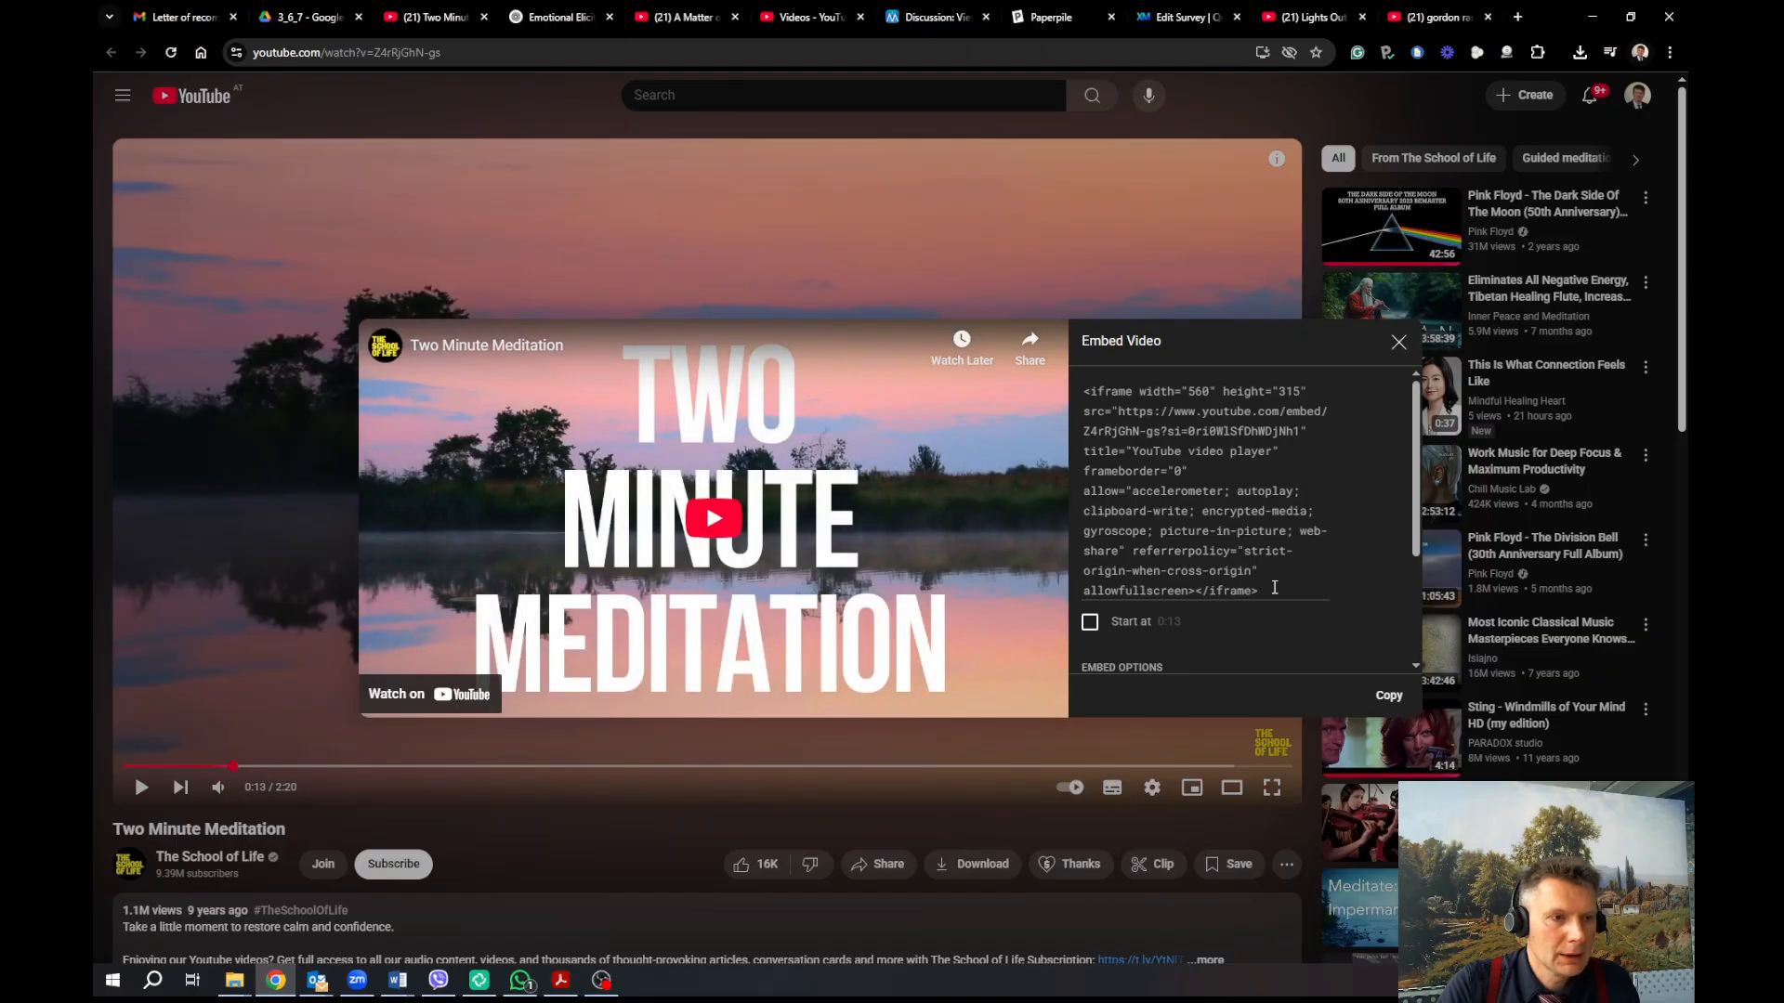
{"action": "left_click_drag", "start_coordinate": [1175, 441], "coordinate": [1324, 594]}
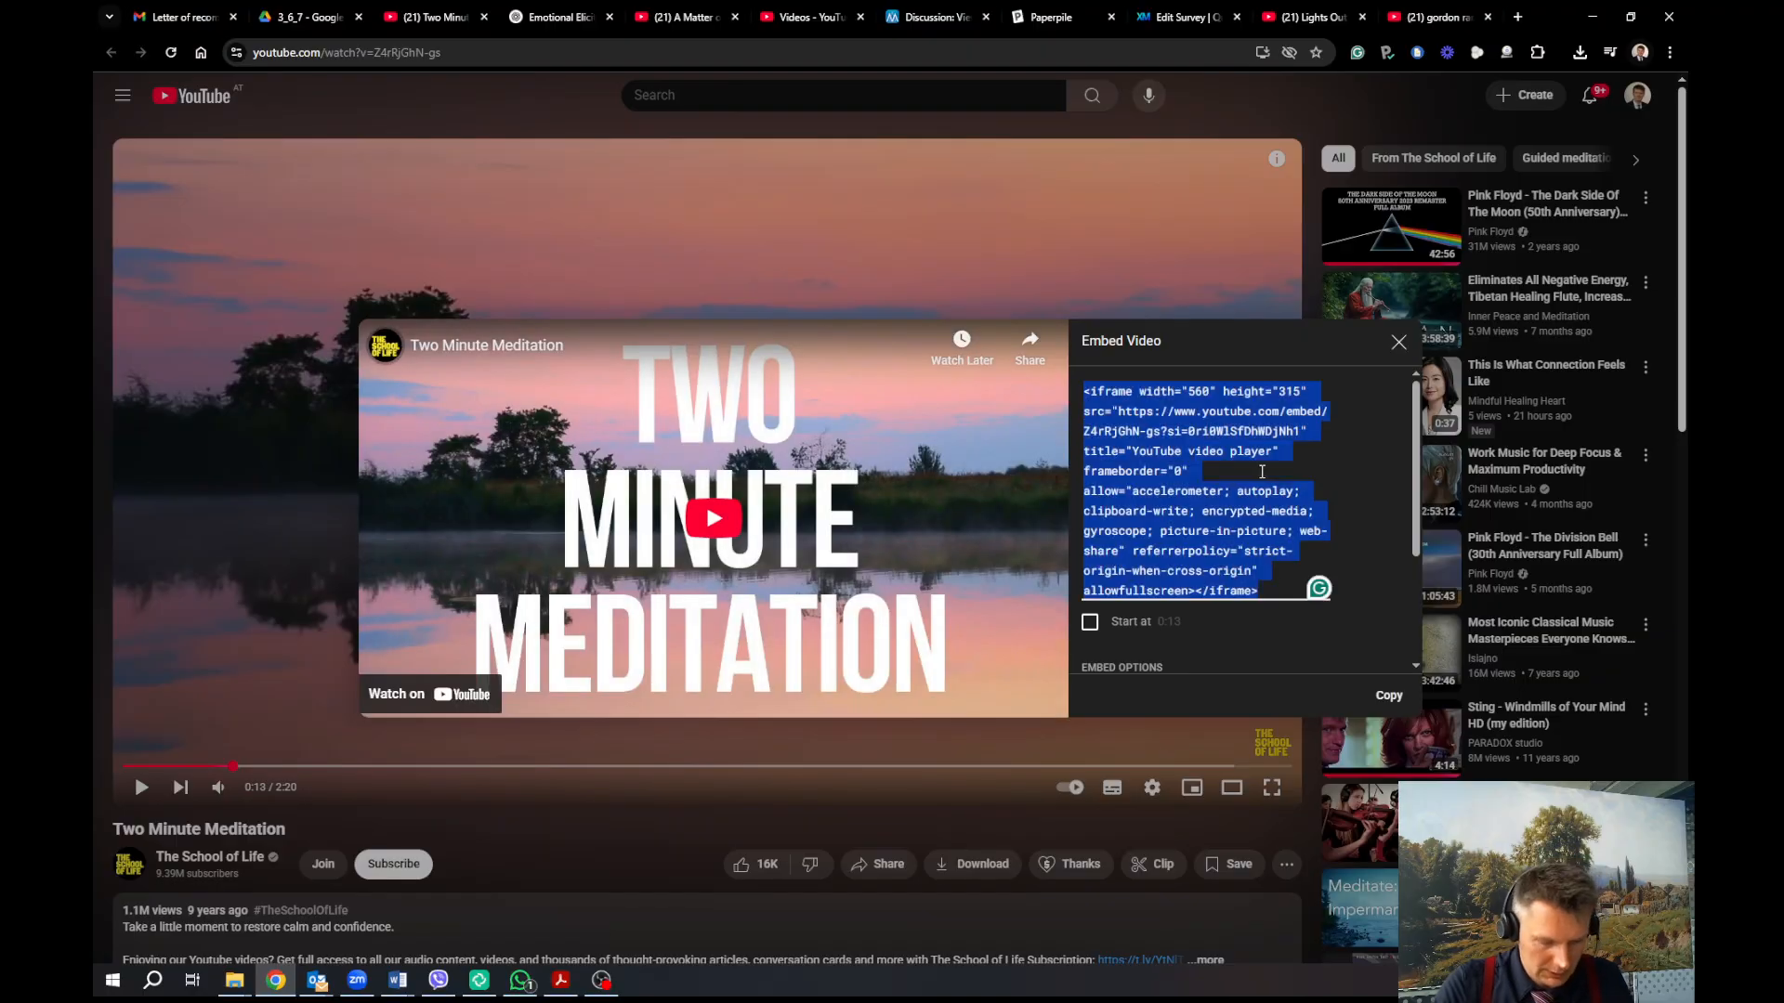
{"action": "left_click", "coordinate": [1182, 19]}
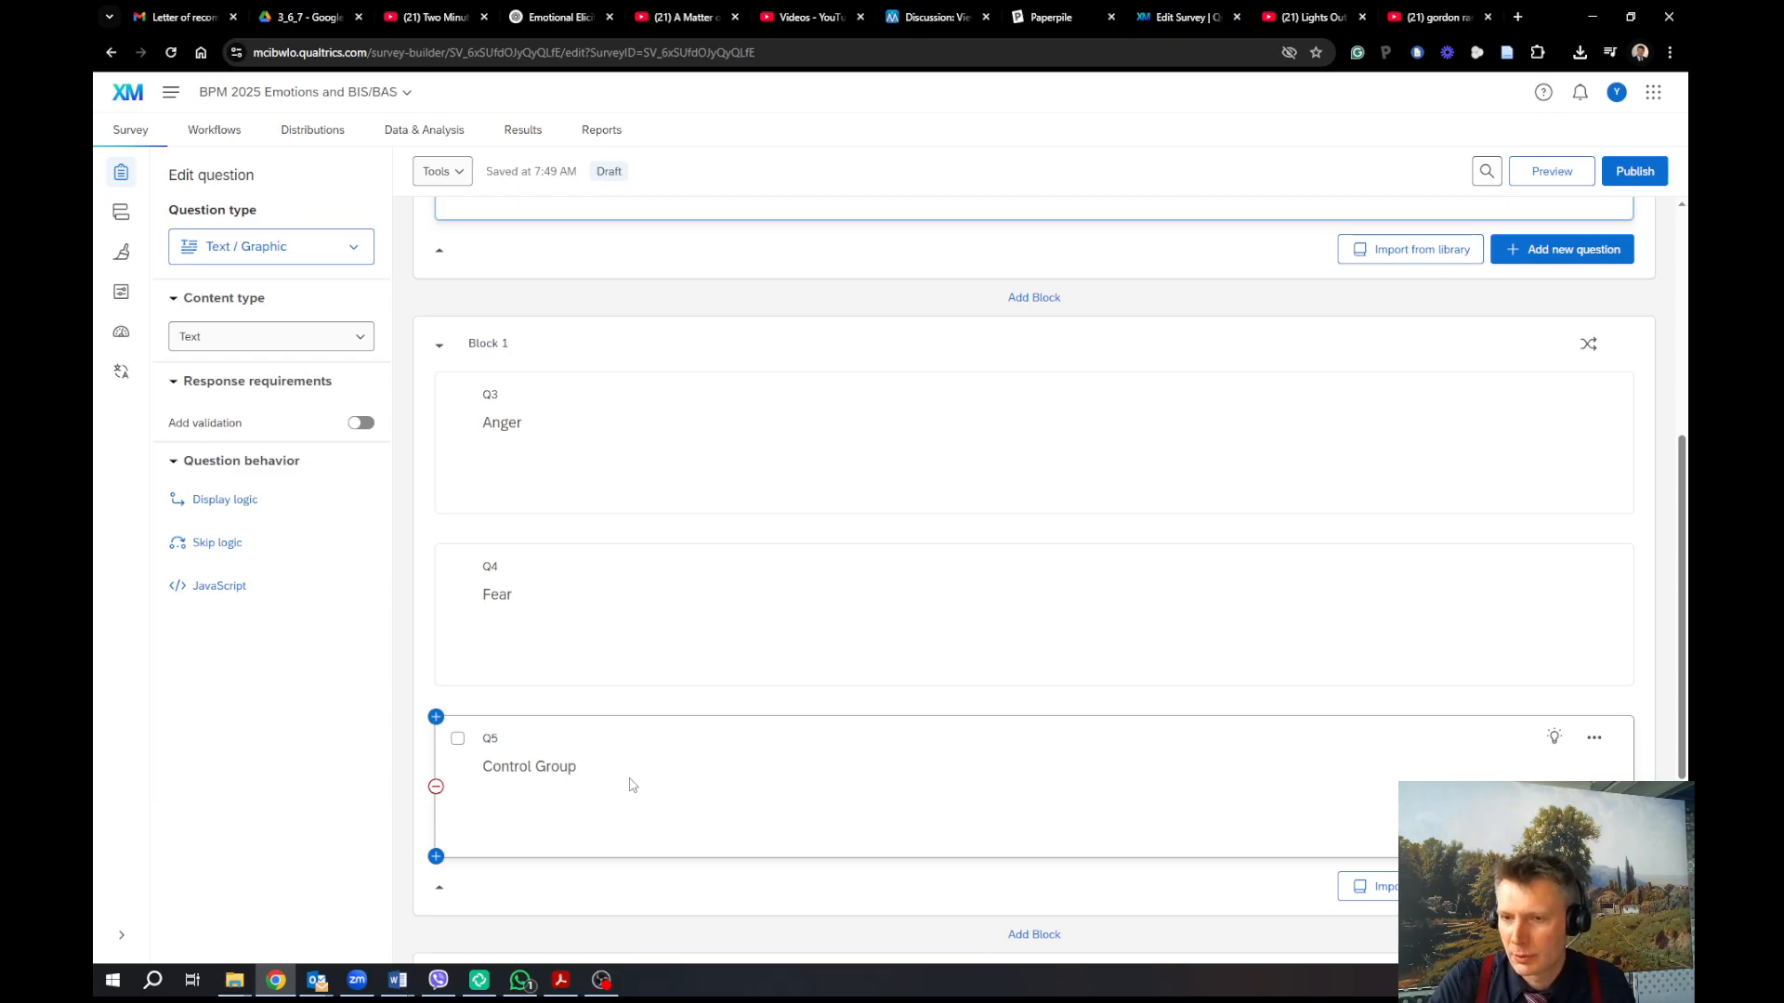
In Q5's source view, replace 'Control Group' with the pasted meditation iframe code
{"action": "left_click", "coordinate": [575, 784]}
{"action": "left_click", "coordinate": [588, 766]}
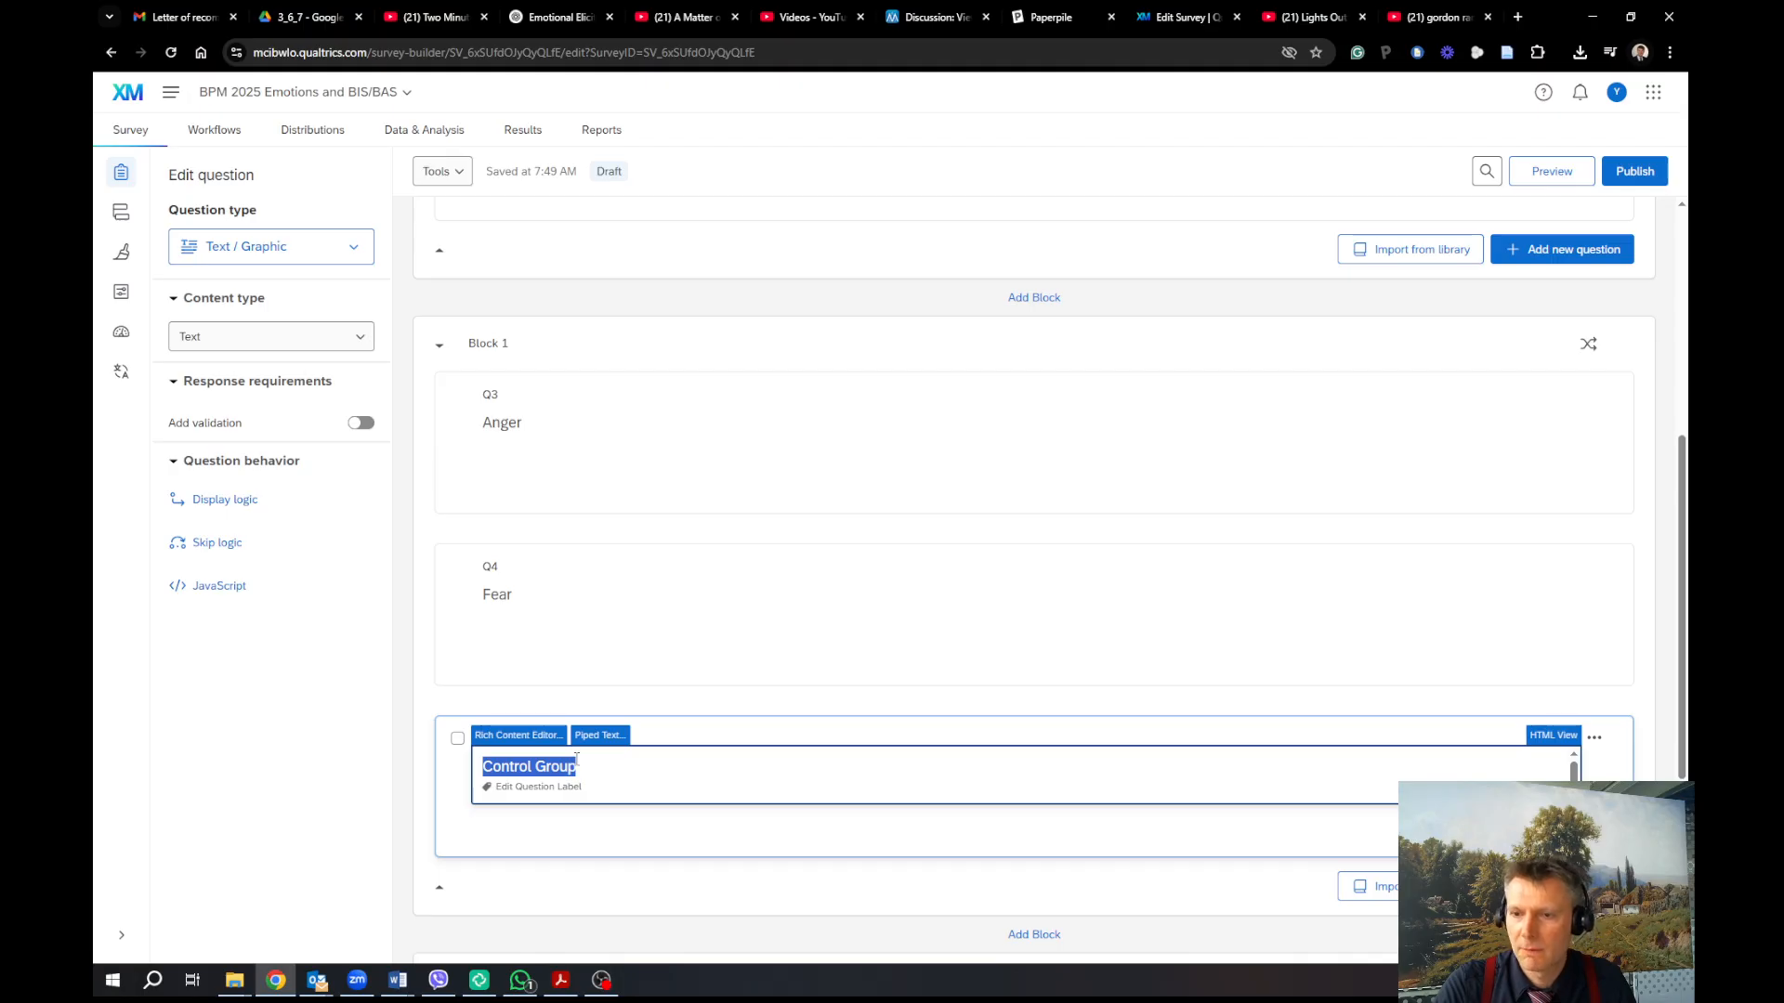
{"action": "left_click", "coordinate": [513, 735]}
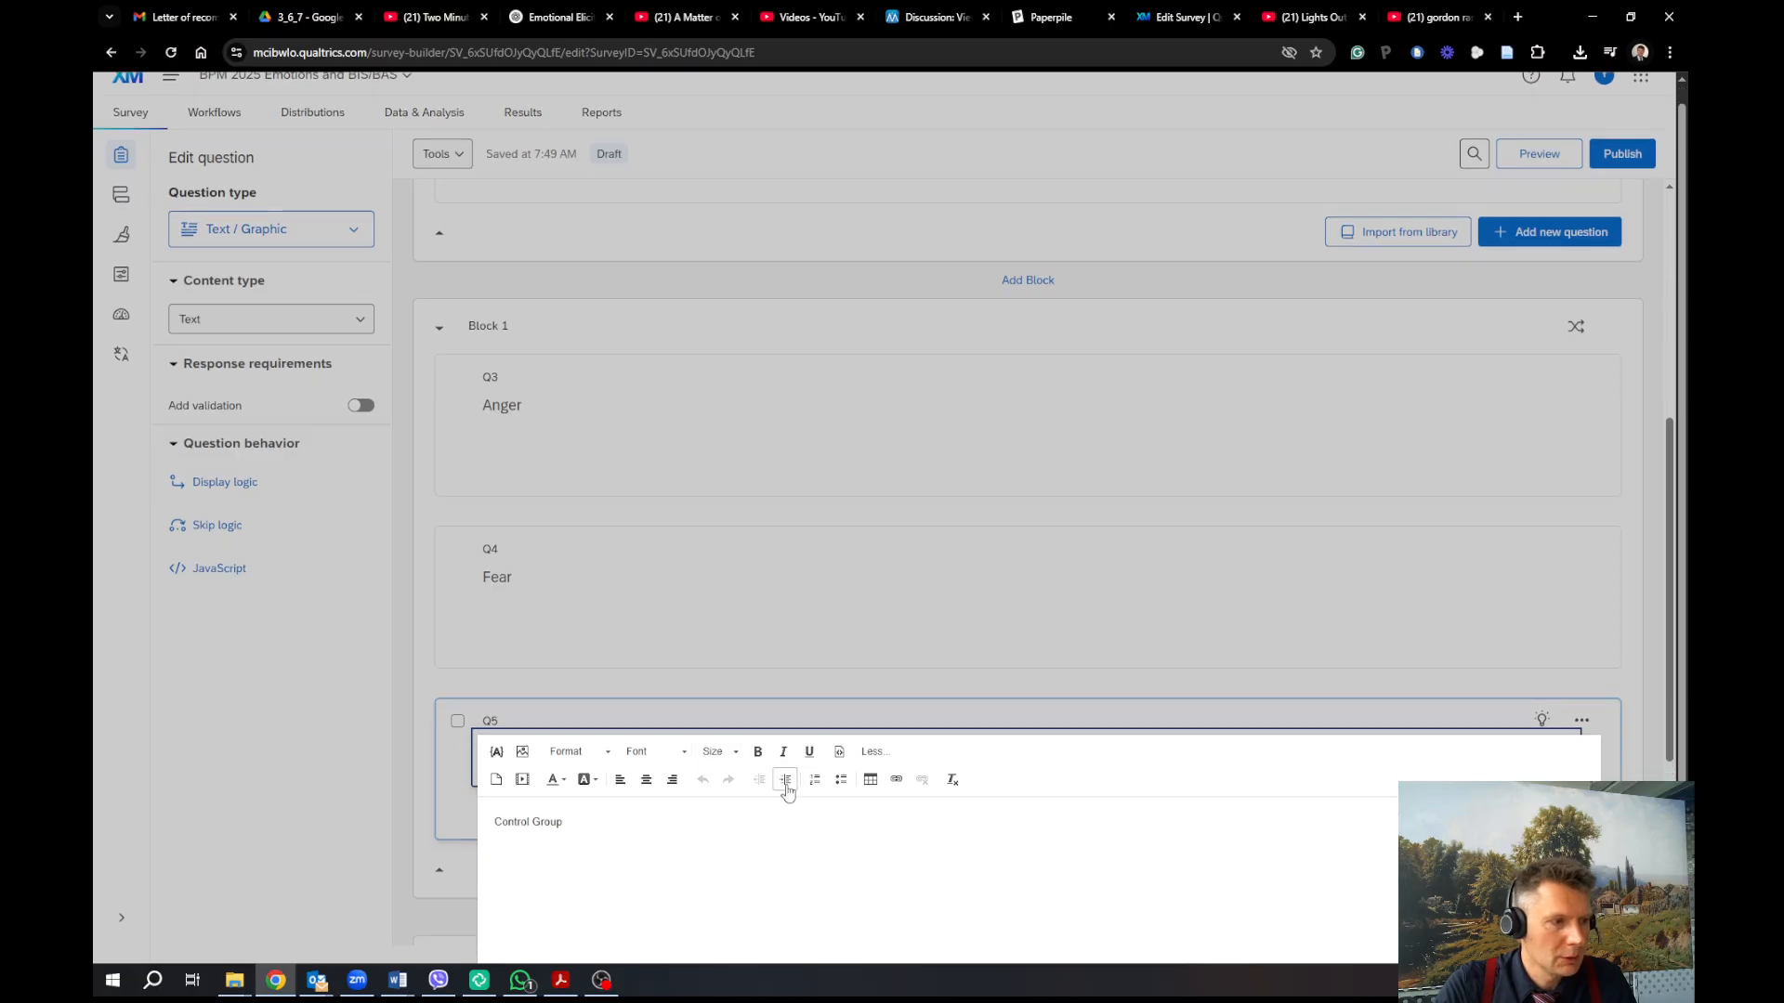
{"action": "left_click", "coordinate": [839, 751]}
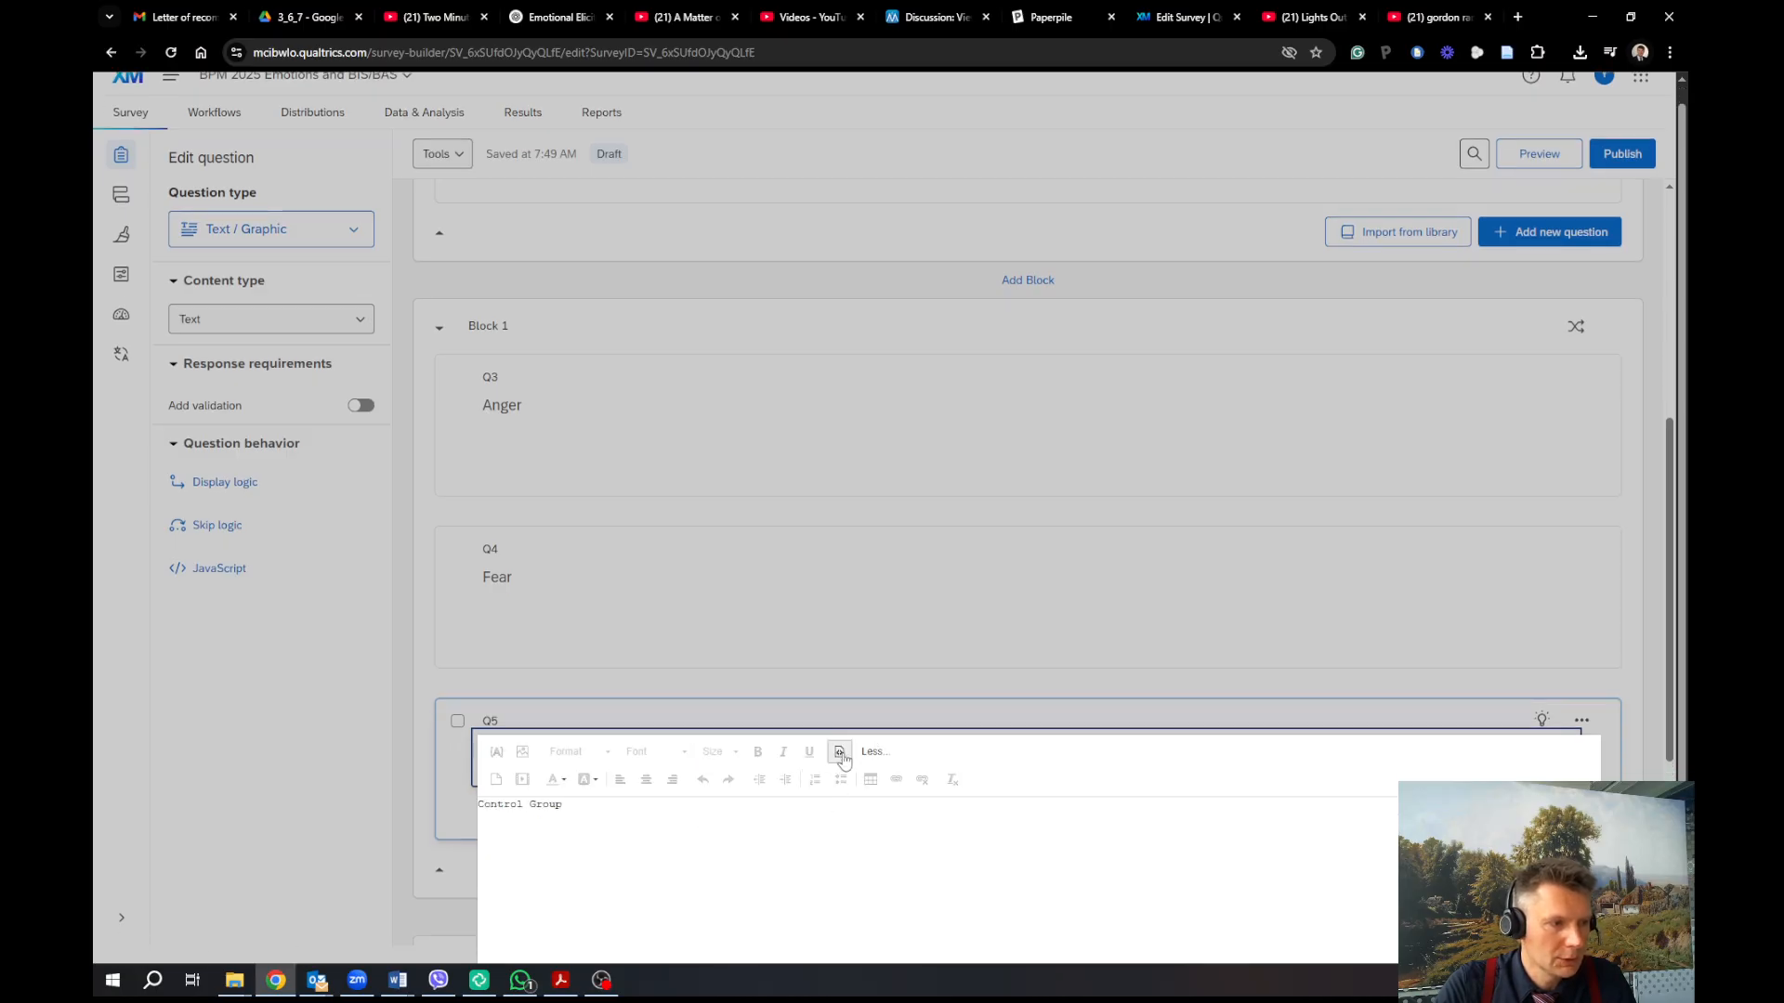
{"action": "left_click_drag", "start_coordinate": [562, 804], "coordinate": [465, 802]}
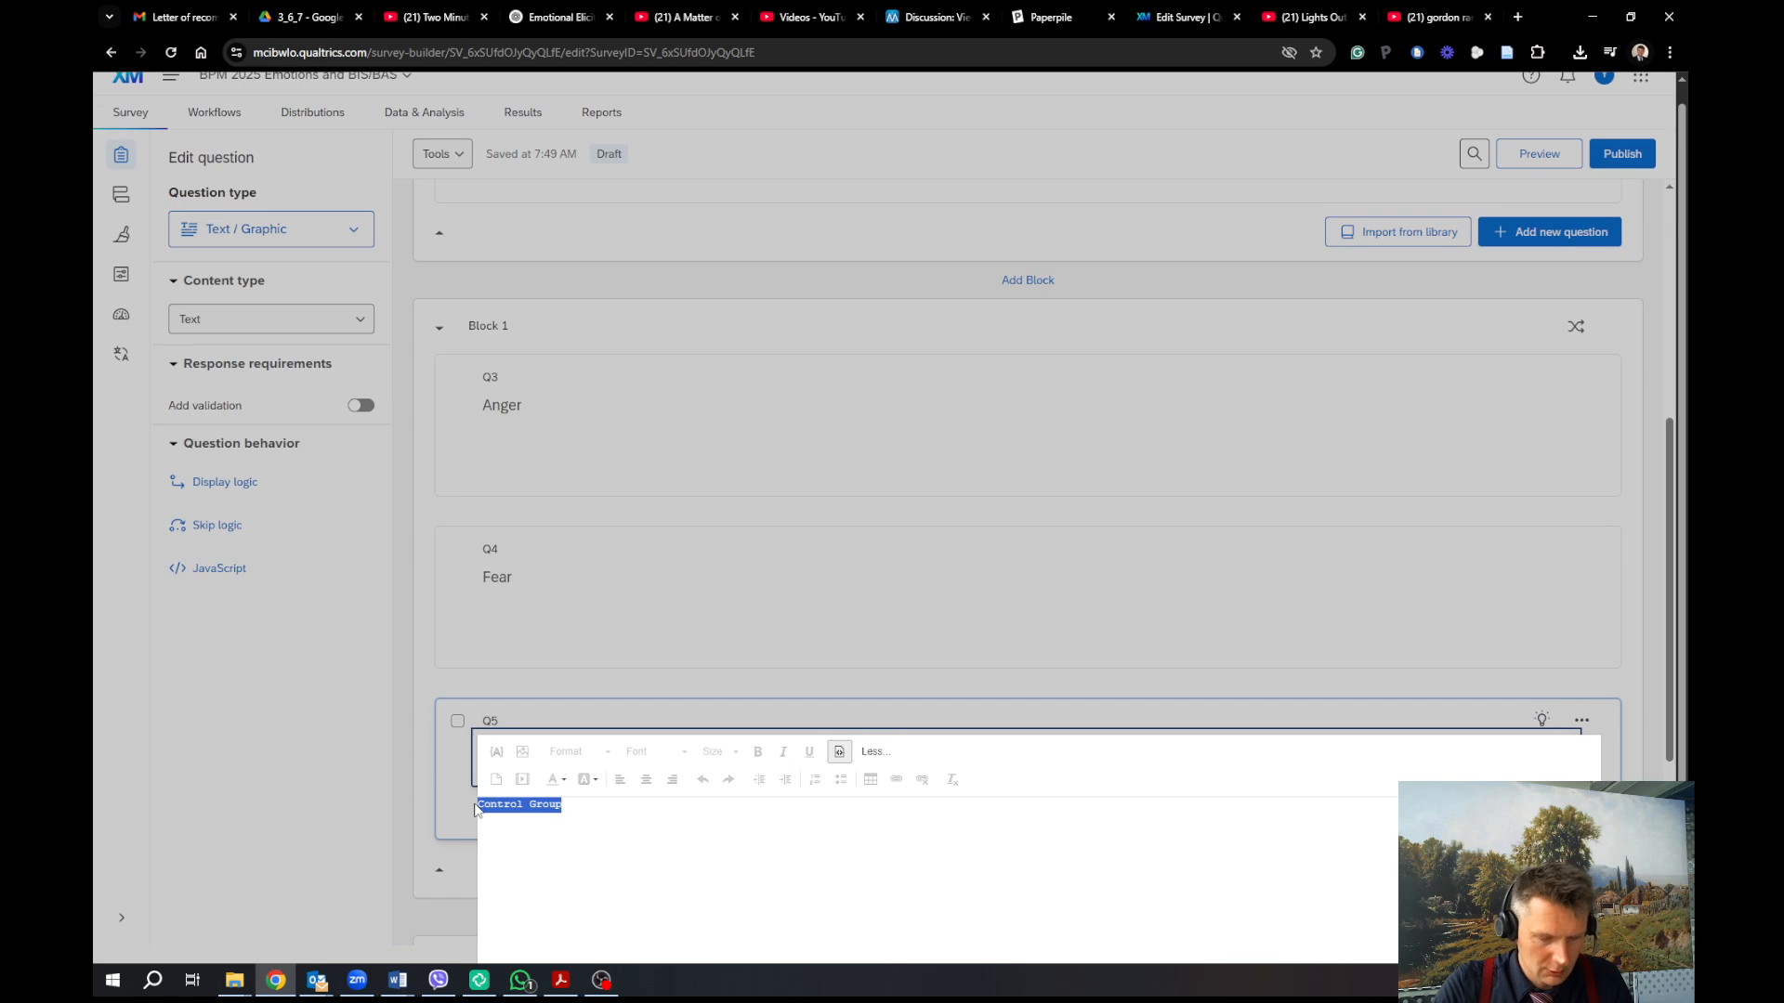
{"action": "key", "text": "ctrl+v"}
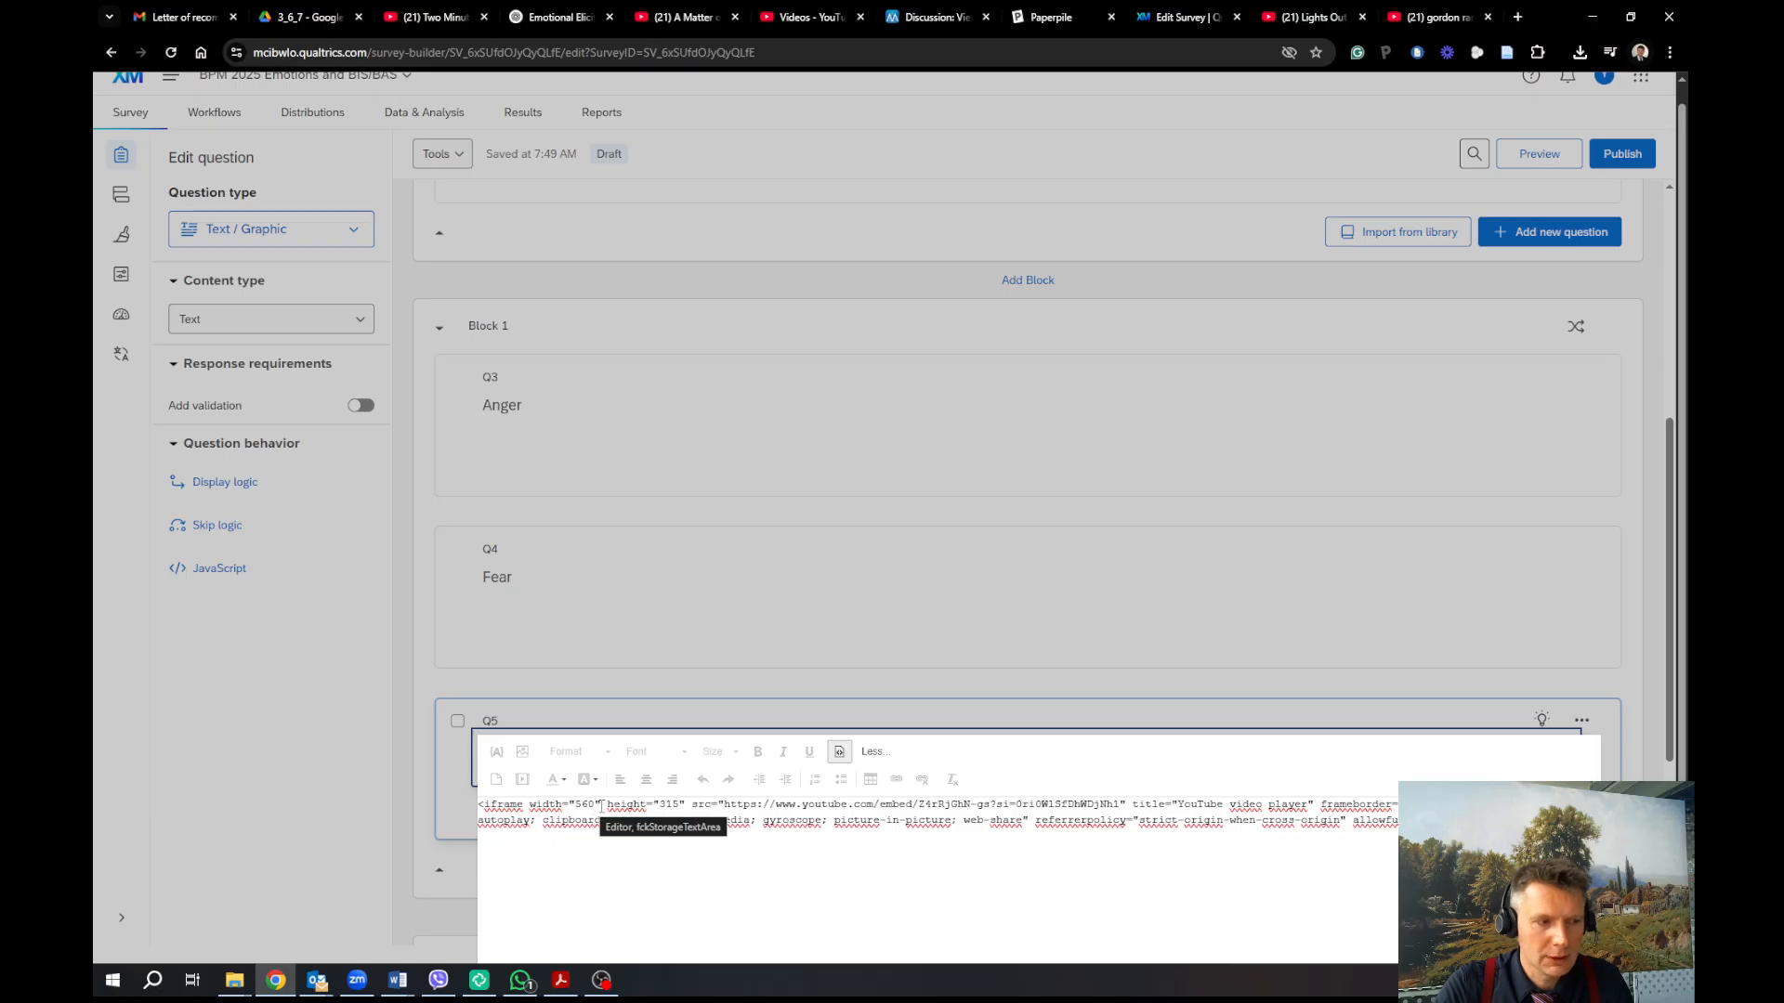
{"action": "left_click", "coordinate": [957, 686]}
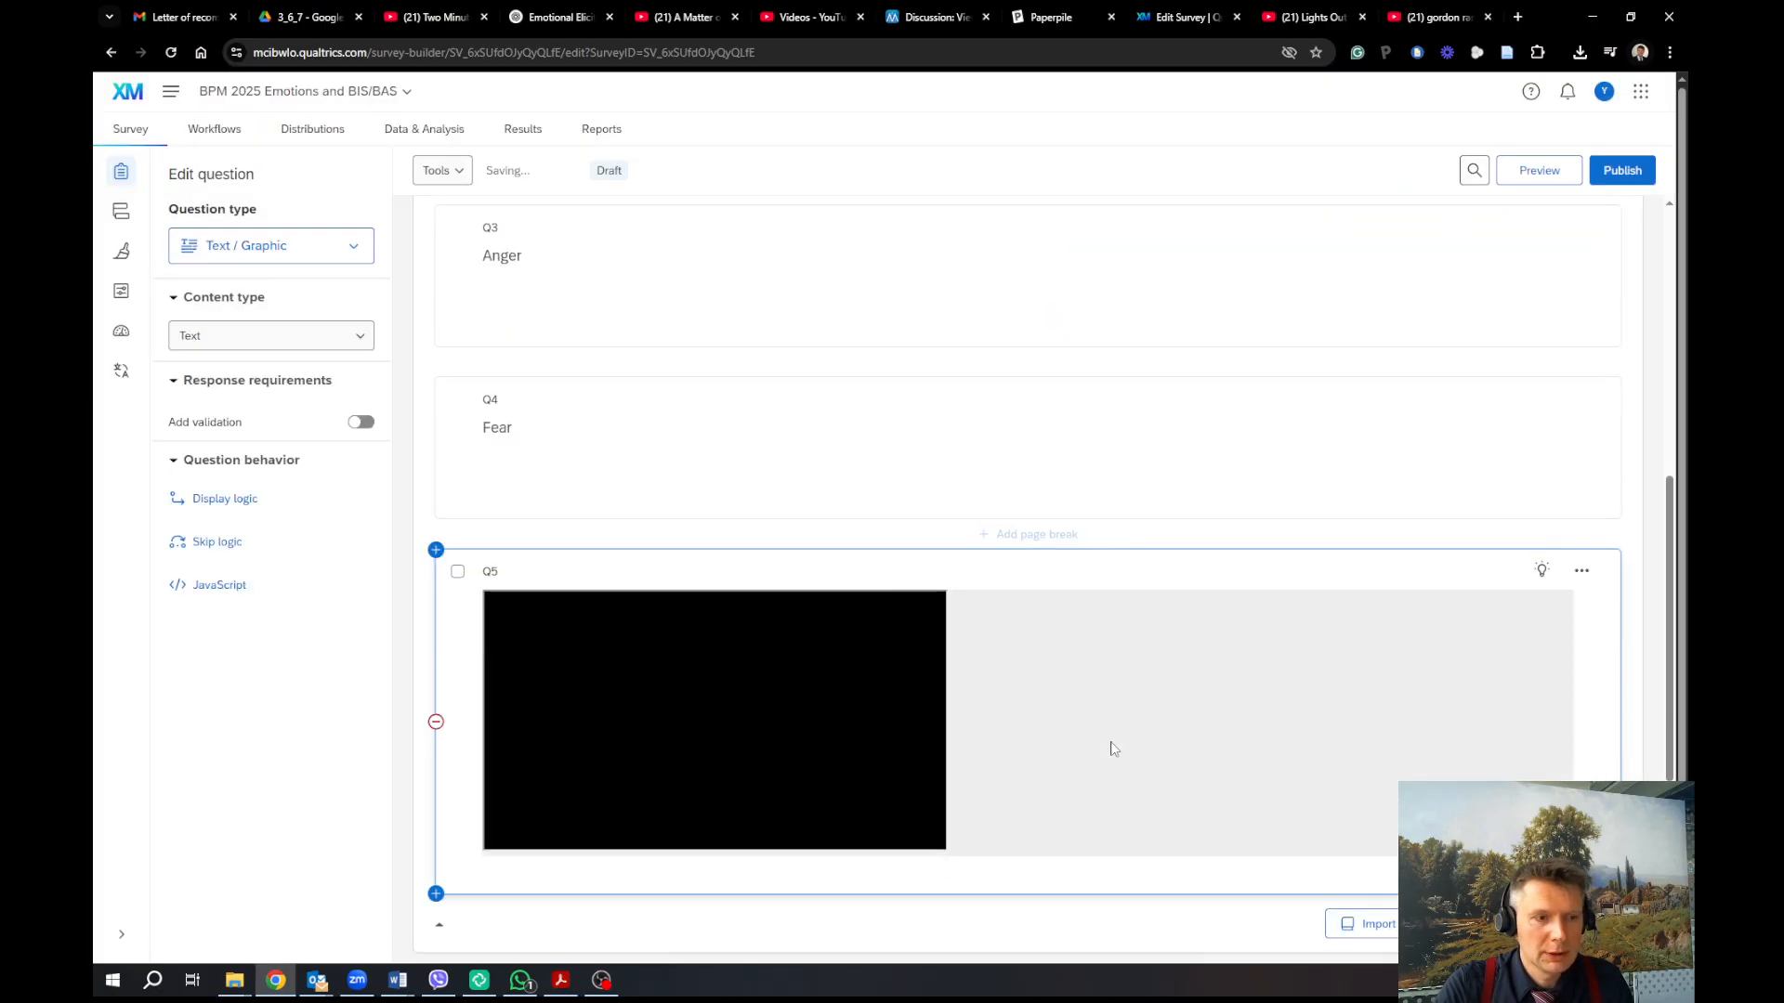
{"action": "scroll", "coordinate": [1279, 758], "scroll_direction": "up", "scroll_amount": 1}
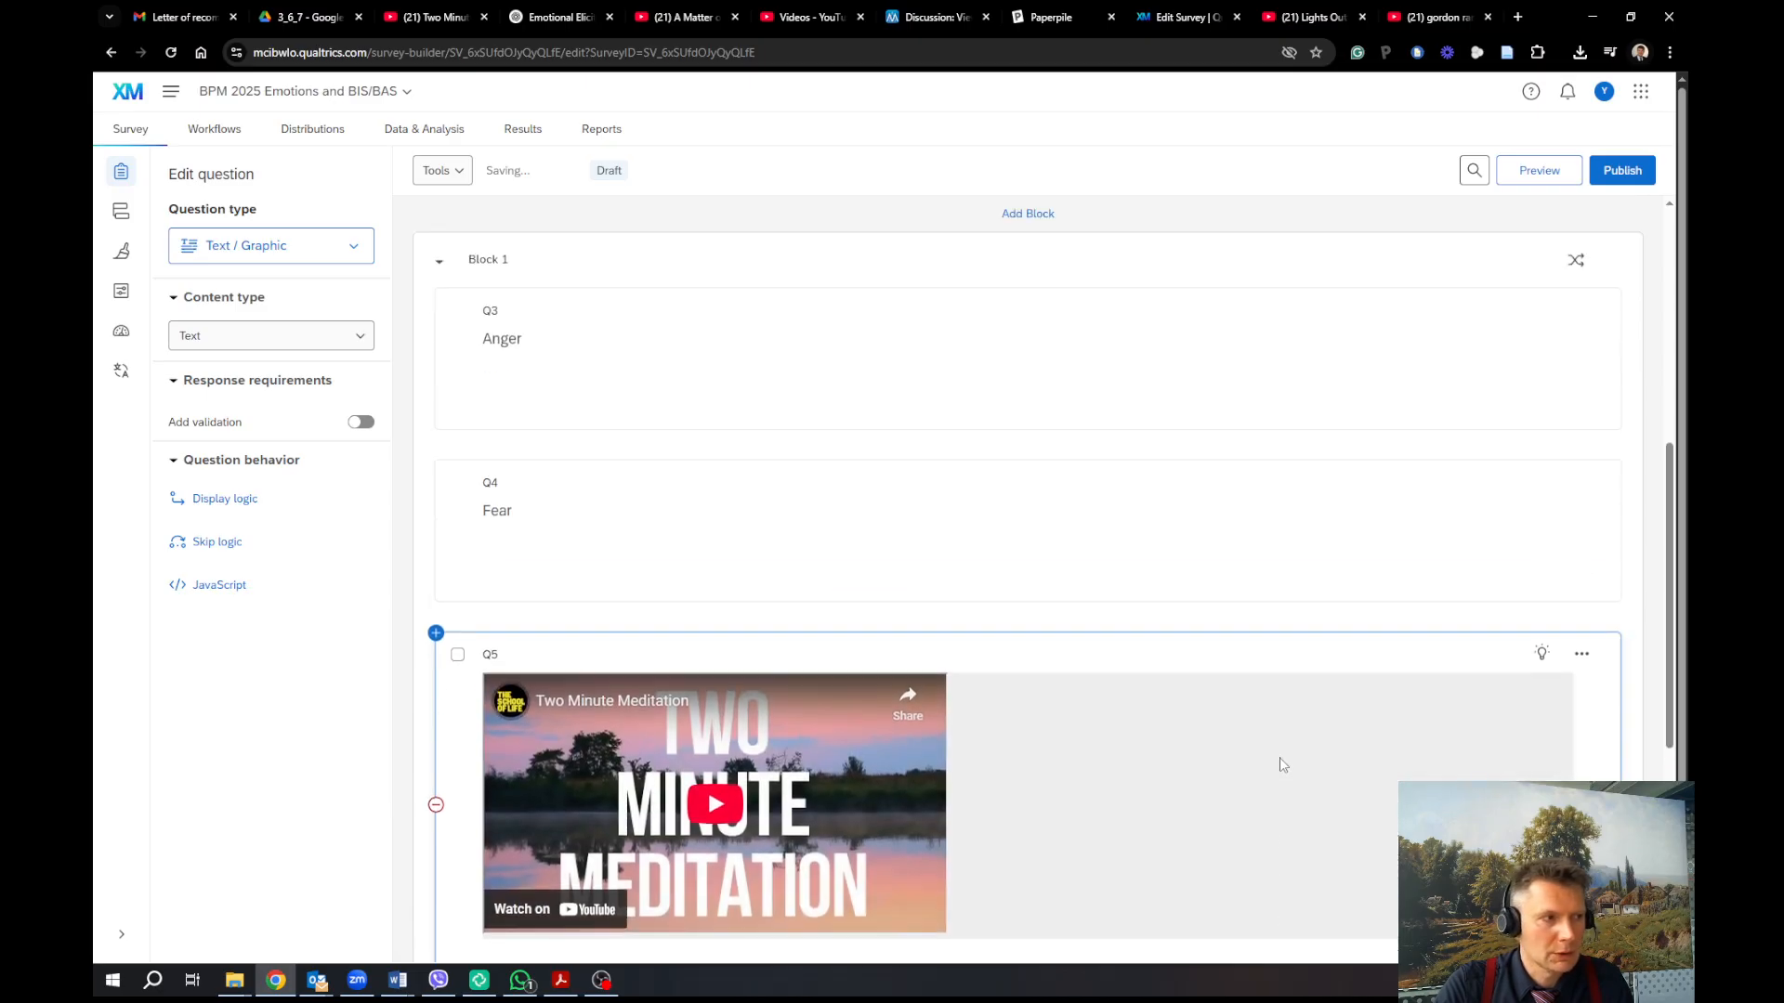
{"action": "scroll", "coordinate": [1280, 764], "scroll_direction": "up", "scroll_amount": 2}
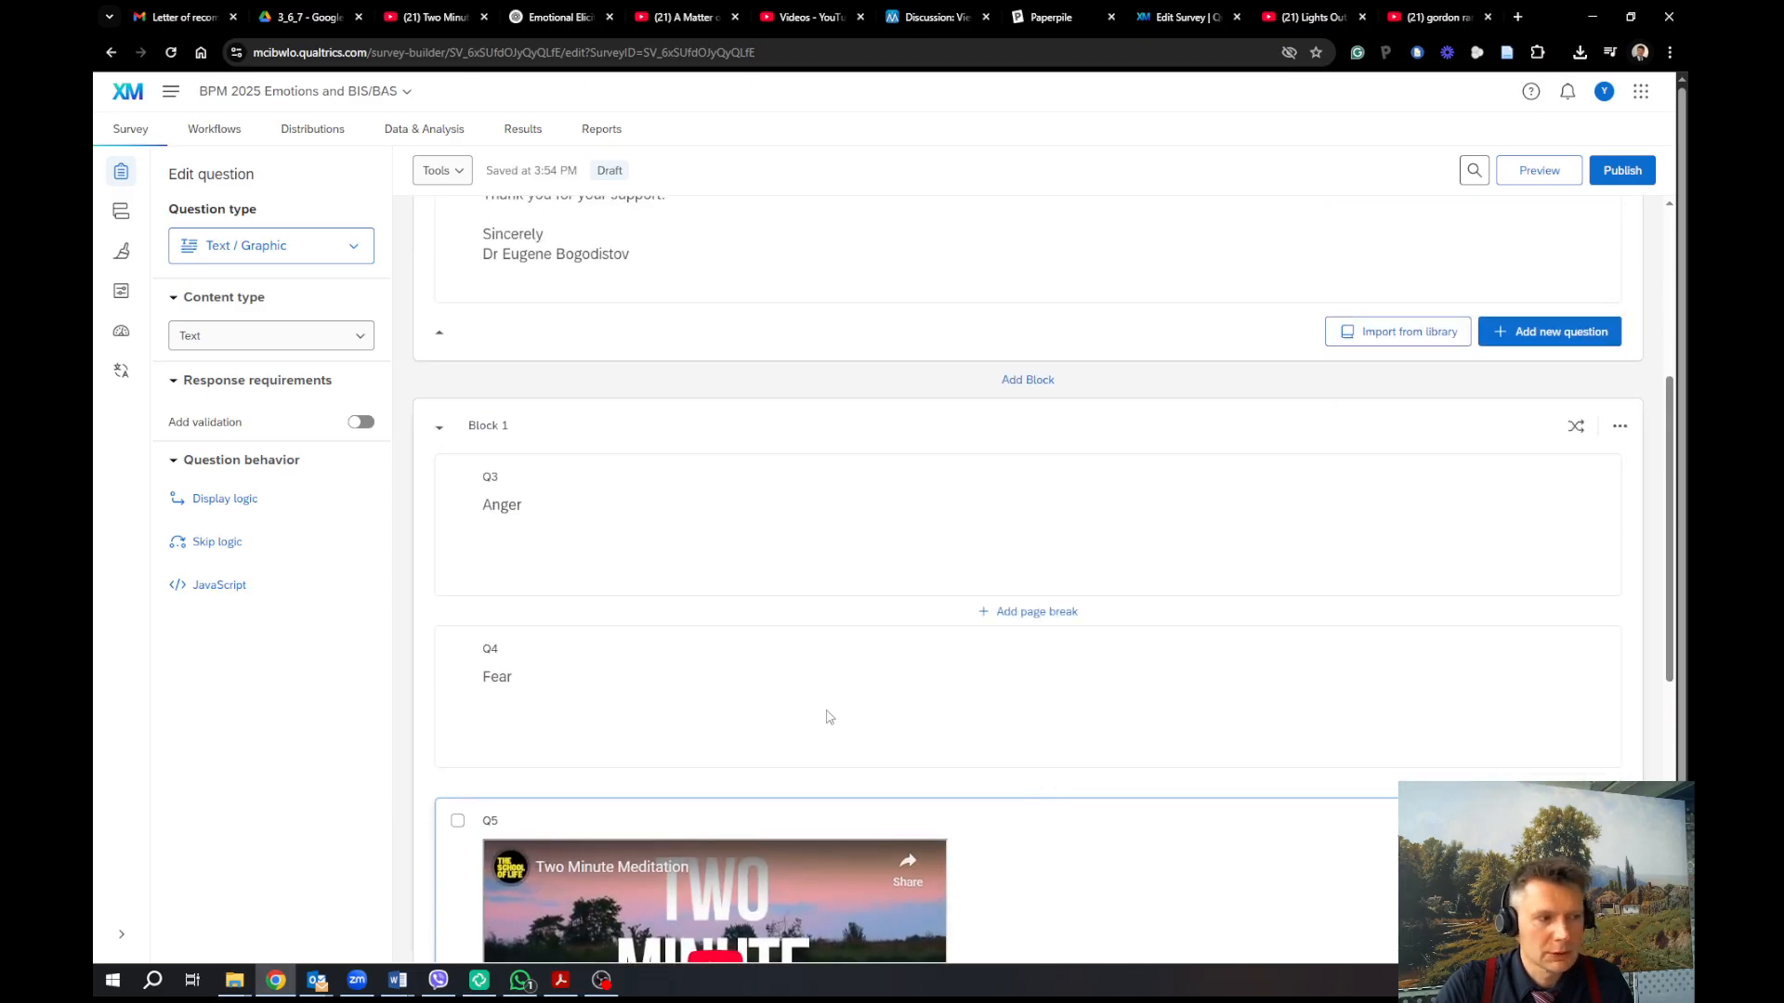
Copy the Lights Out video's iframe embed code from YouTube
{"action": "left_click", "coordinate": [1299, 19]}
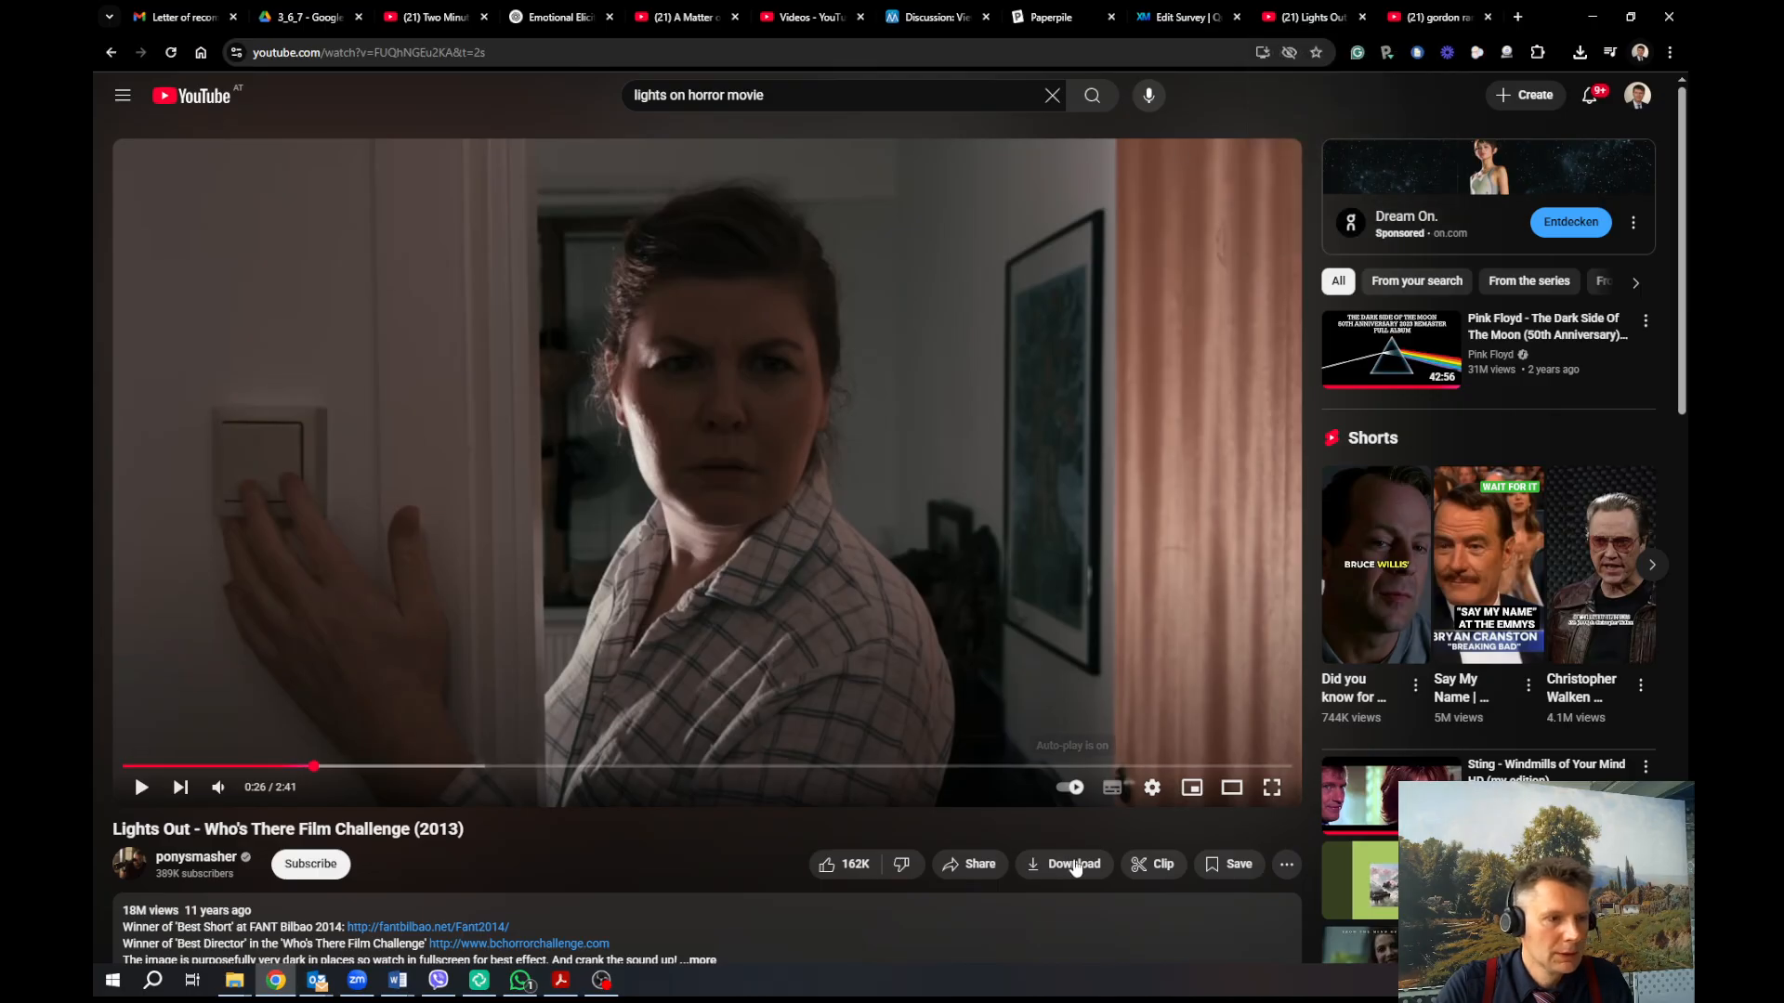
{"action": "left_click", "coordinate": [969, 864]}
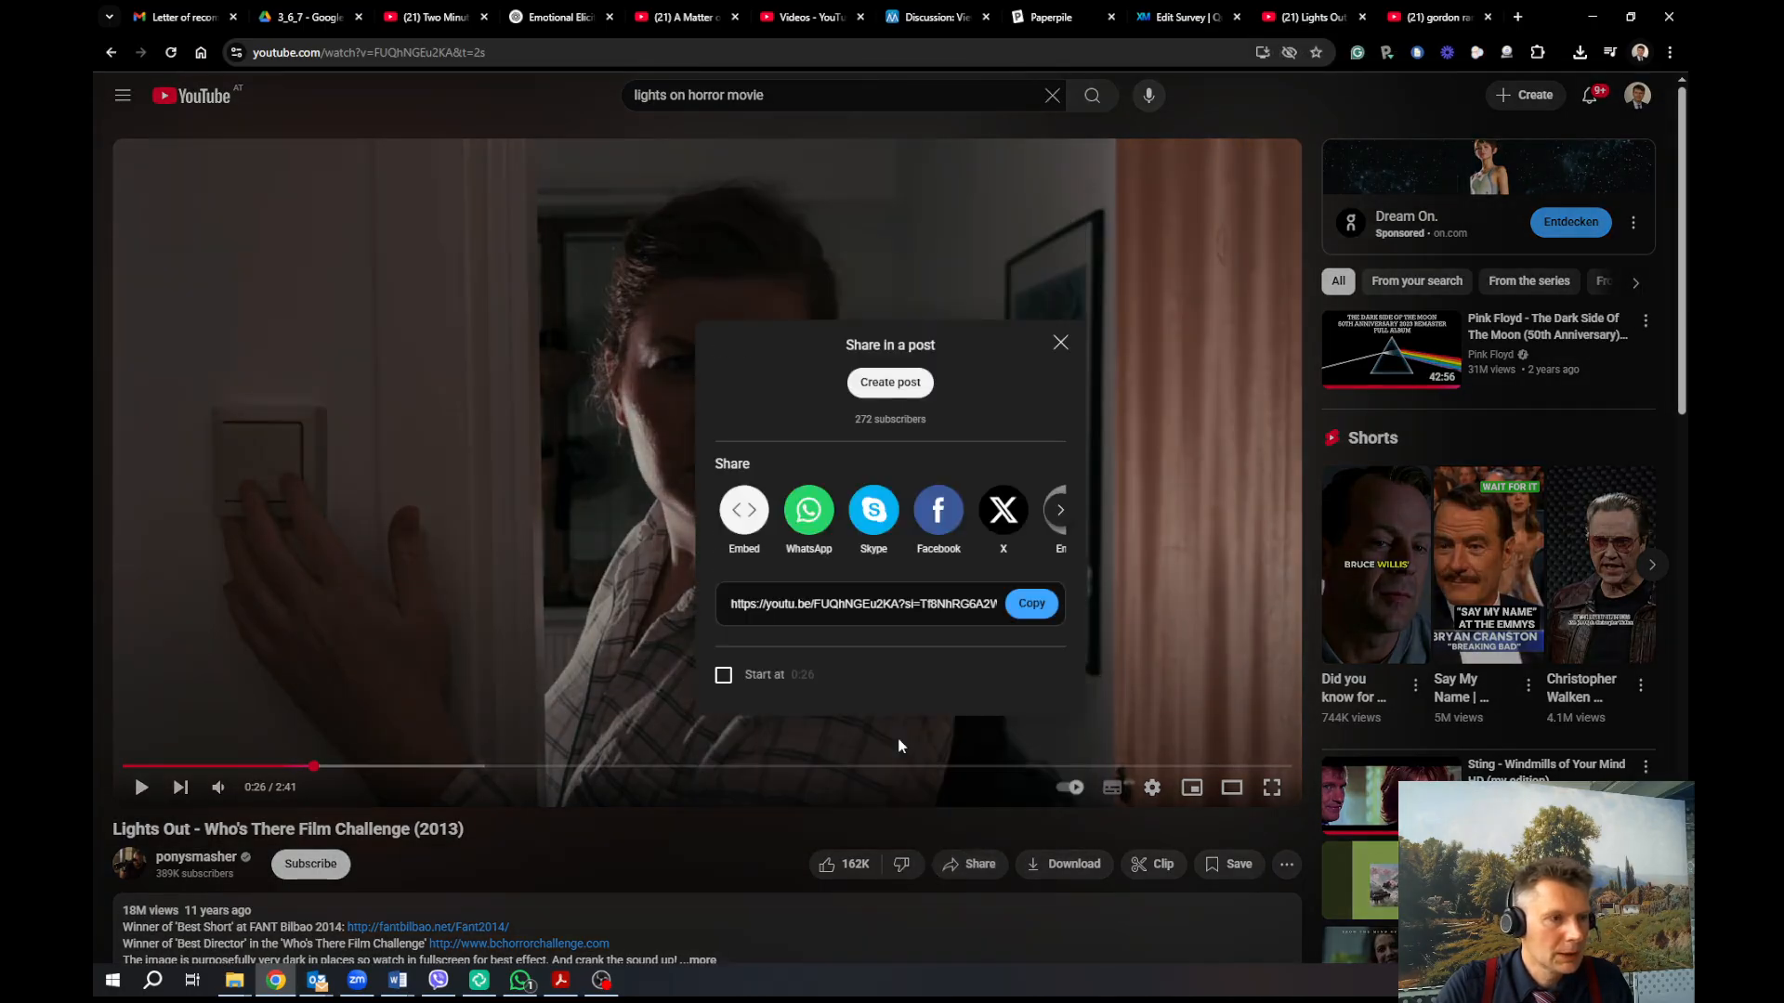
{"action": "left_click", "coordinate": [744, 509]}
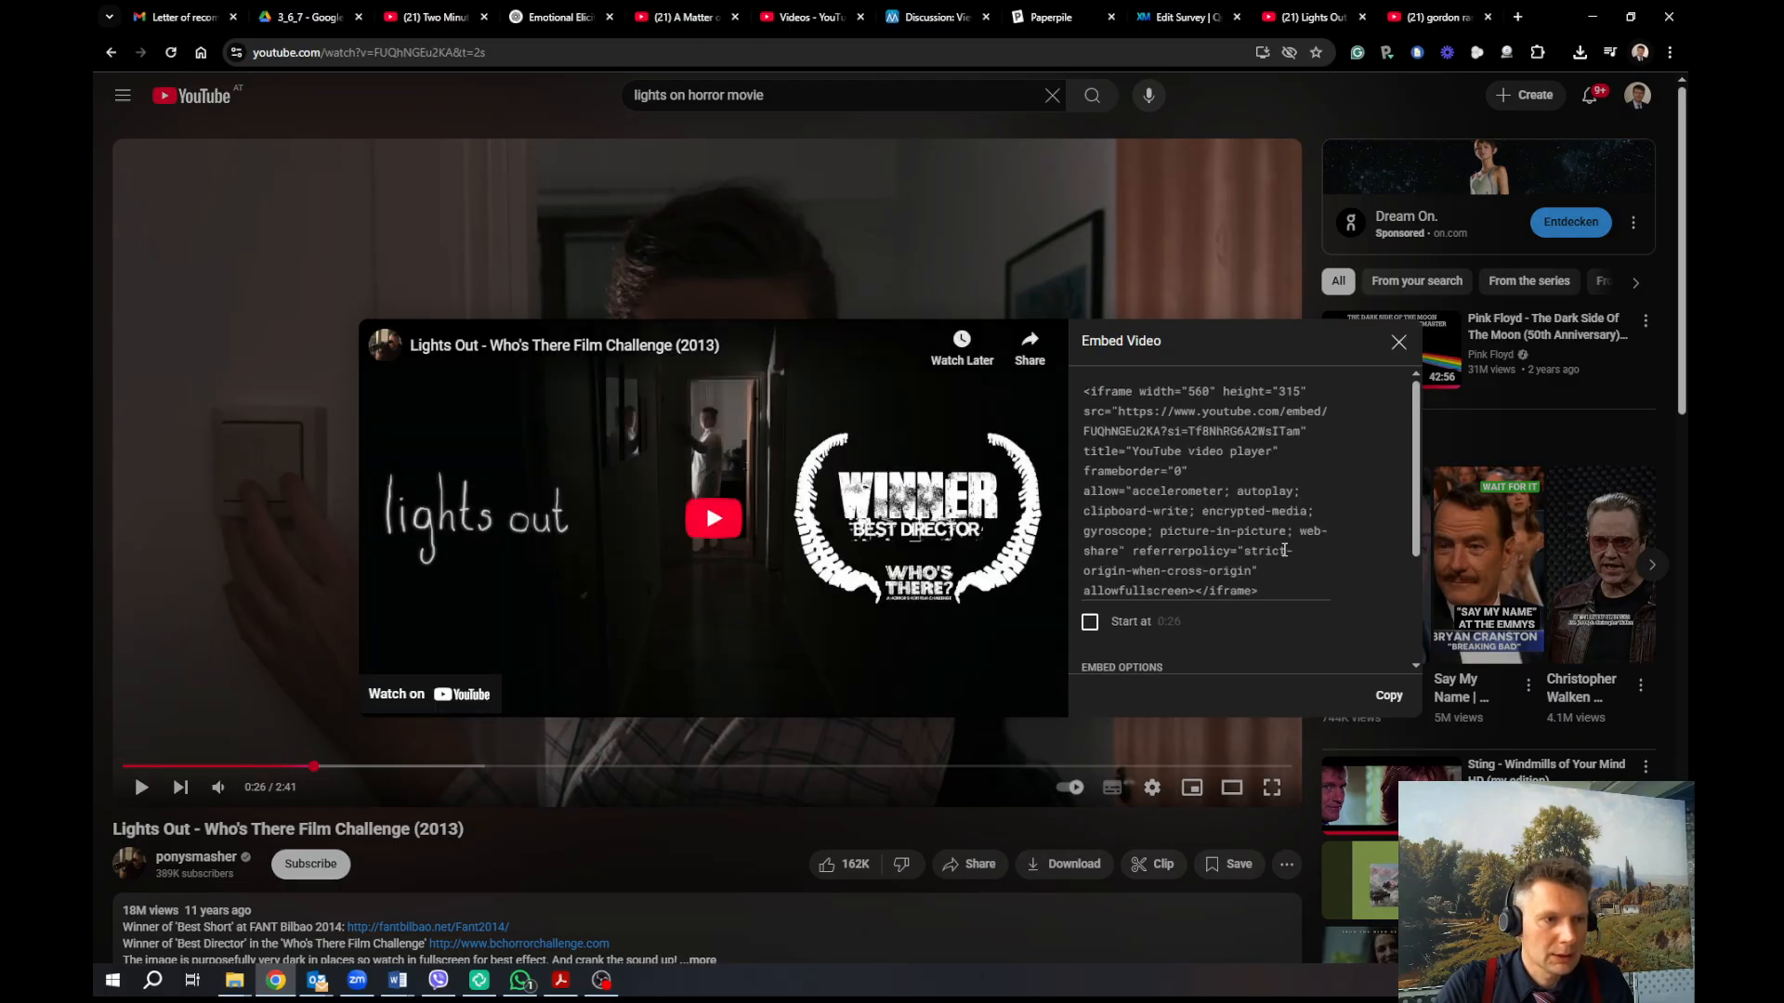
{"action": "left_click", "coordinate": [1285, 551]}
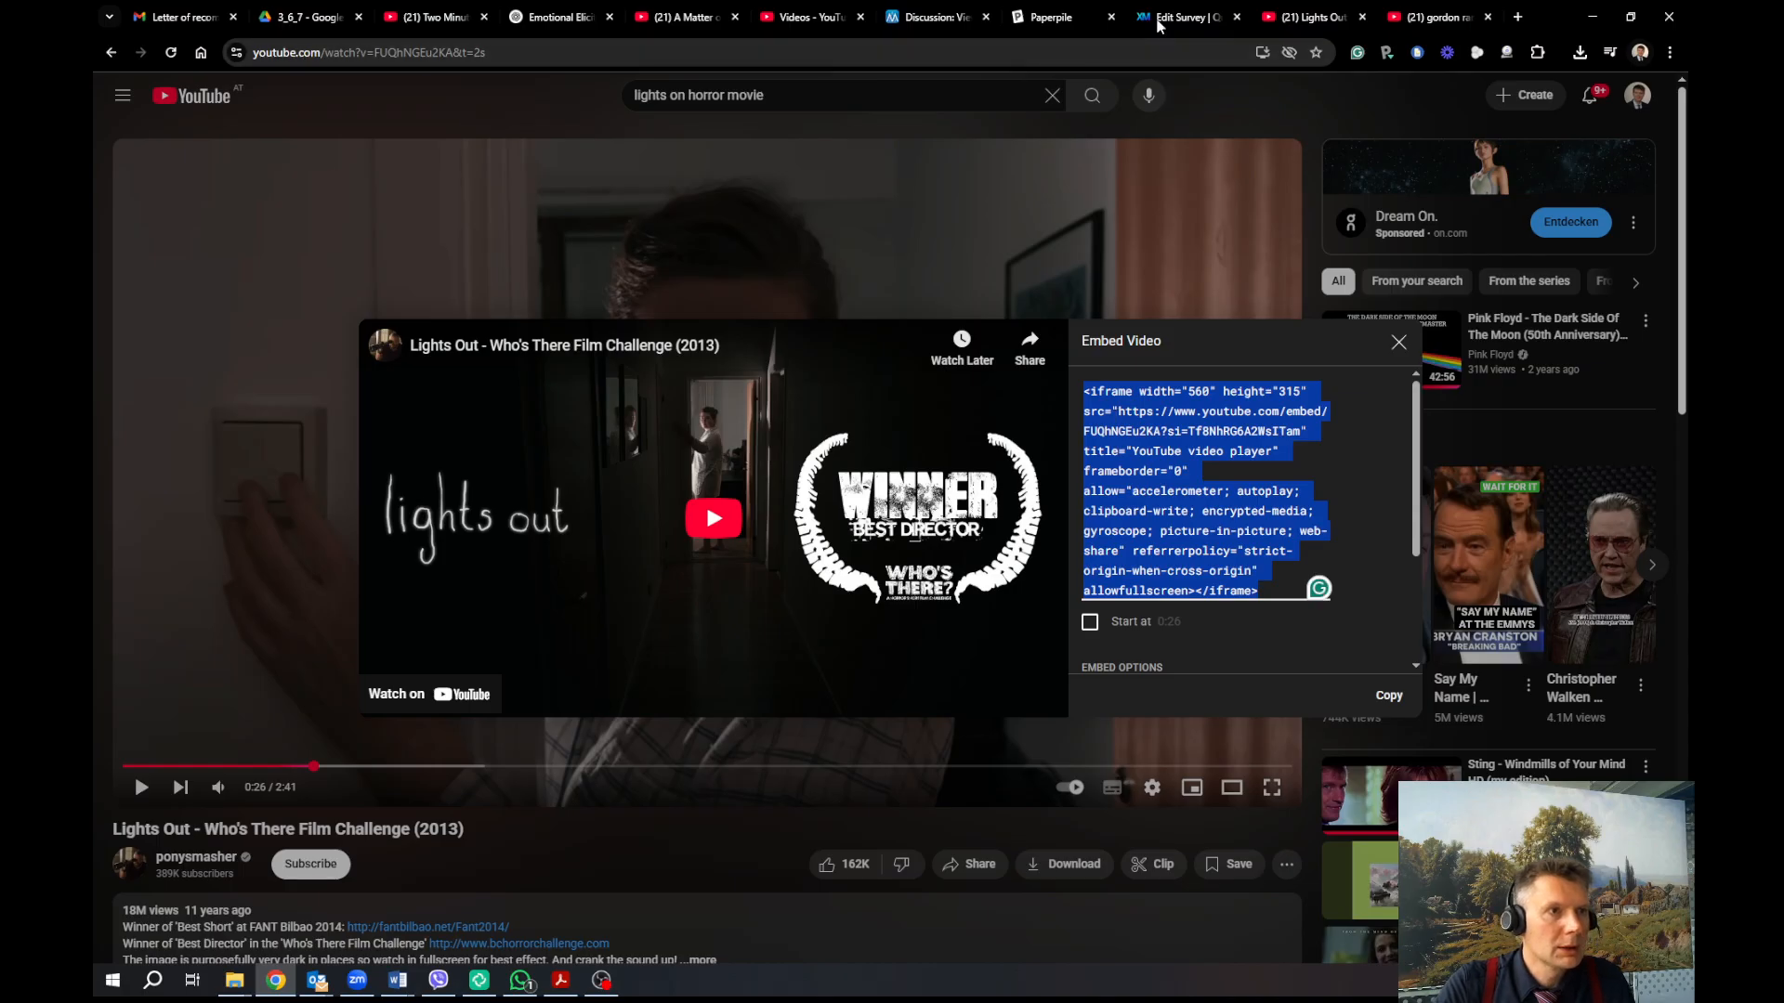
{"action": "key", "text": "ctrl+Page_Up"}
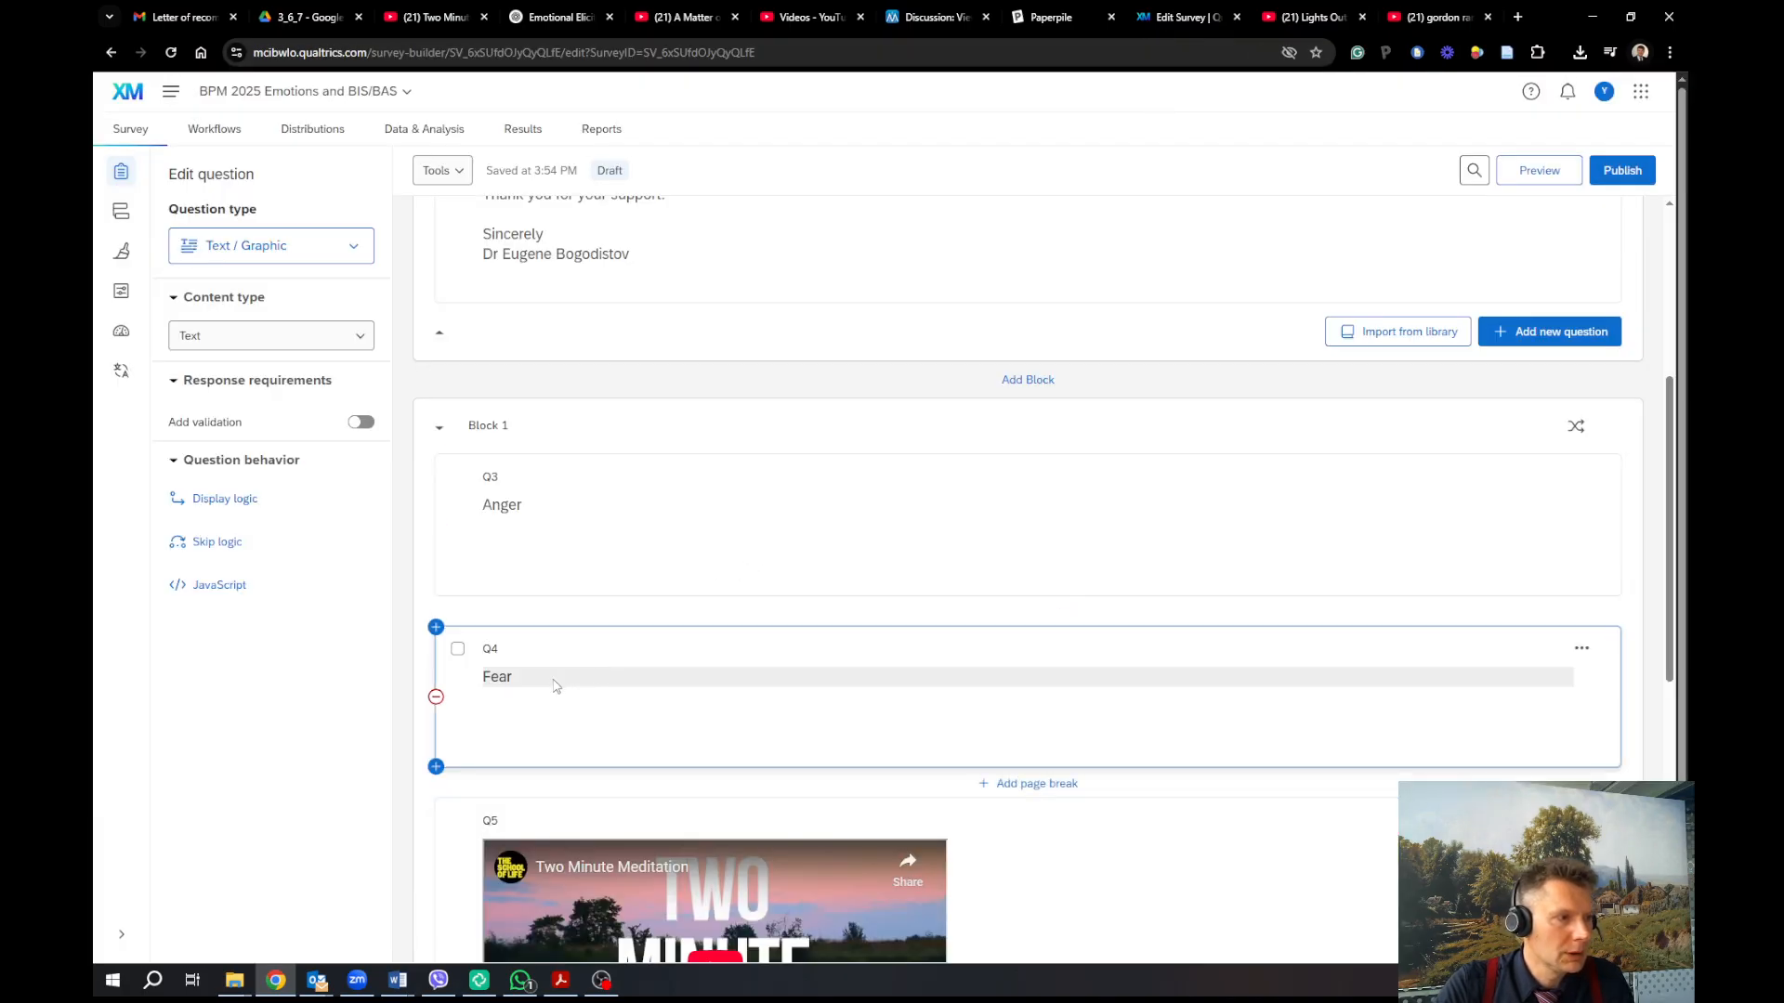
Replace Q4's 'Fear' text with the Lights Out embed code in source view, then preview the survey
{"action": "left_click", "coordinate": [554, 685]}
{"action": "left_click", "coordinate": [550, 639]}
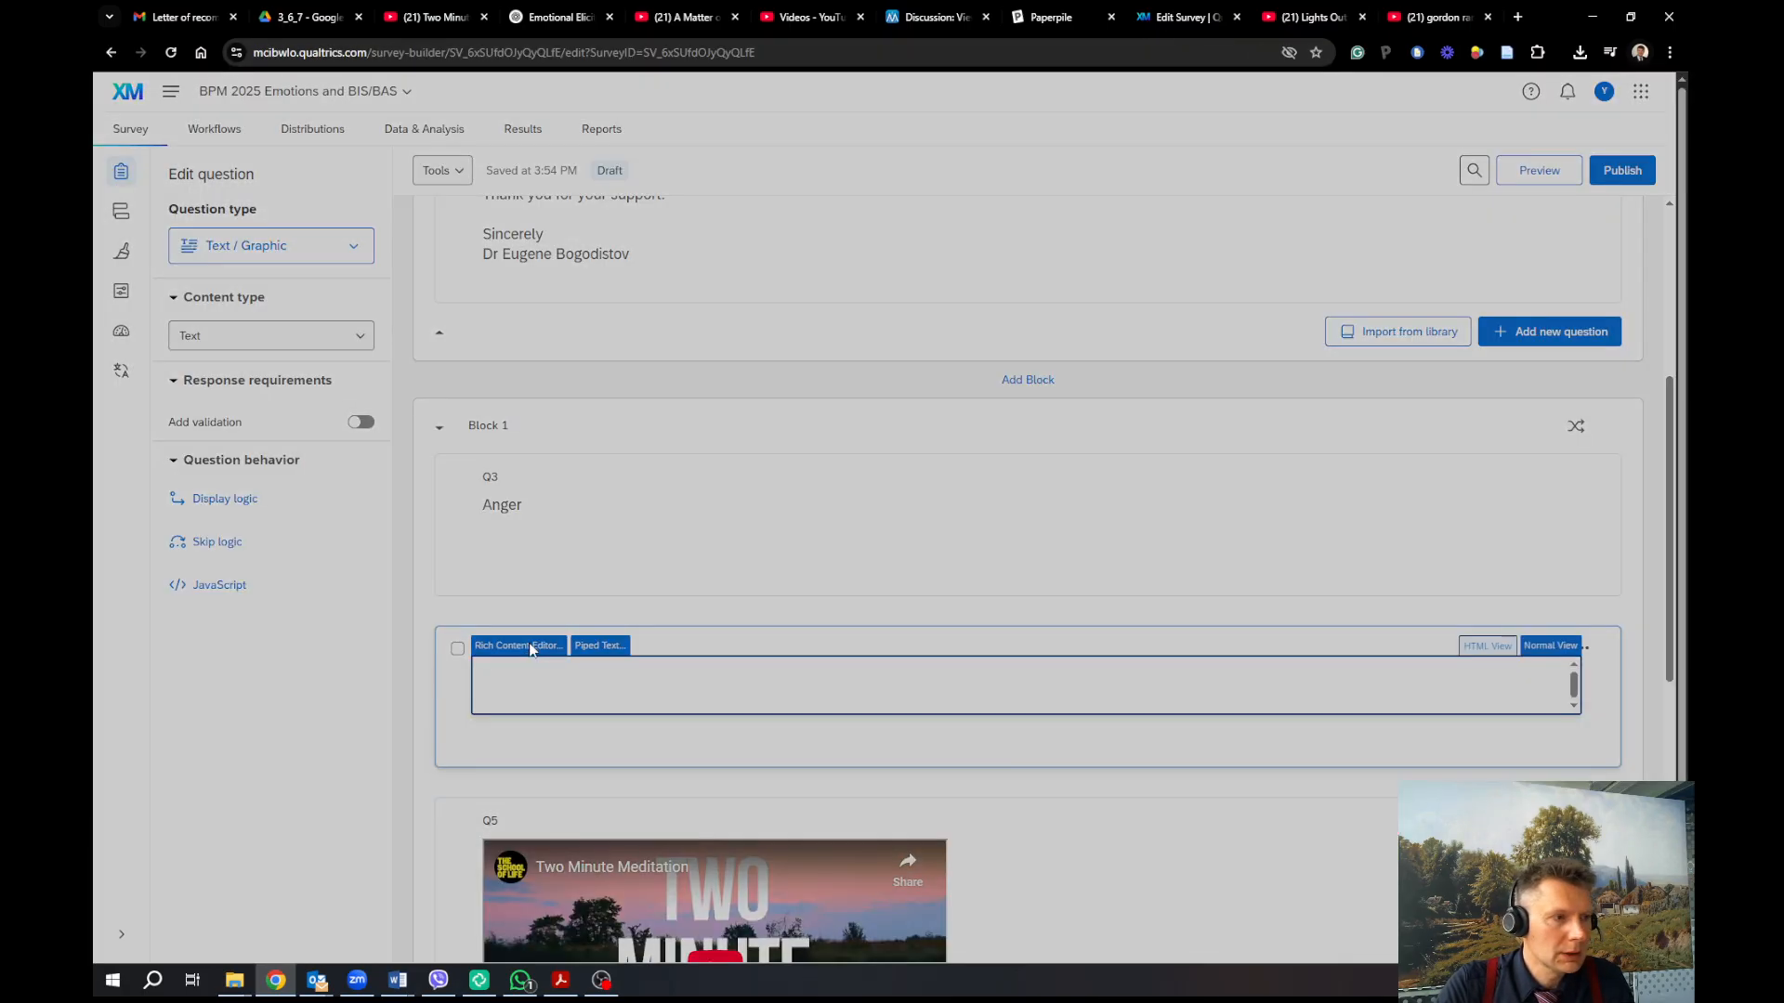
{"action": "left_click", "coordinate": [839, 679]}
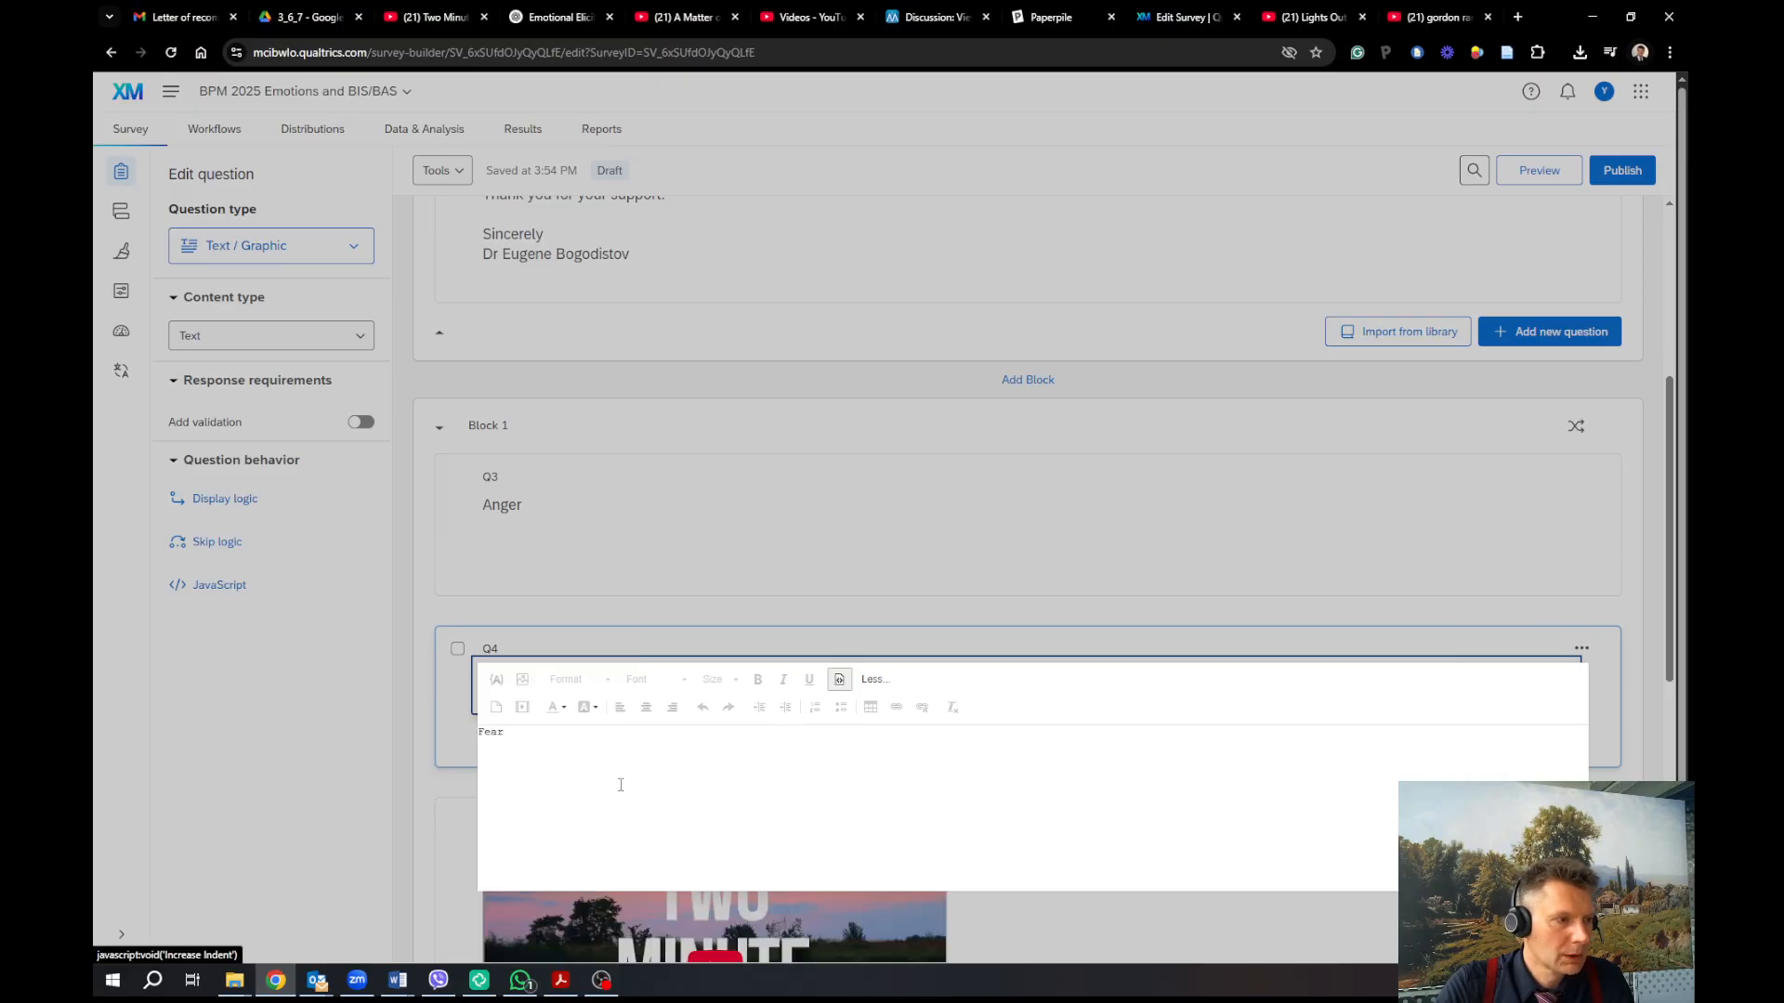
{"action": "left_click_drag", "start_coordinate": [617, 784], "coordinate": [444, 744]}
{"action": "key", "text": "ctrl+v"}
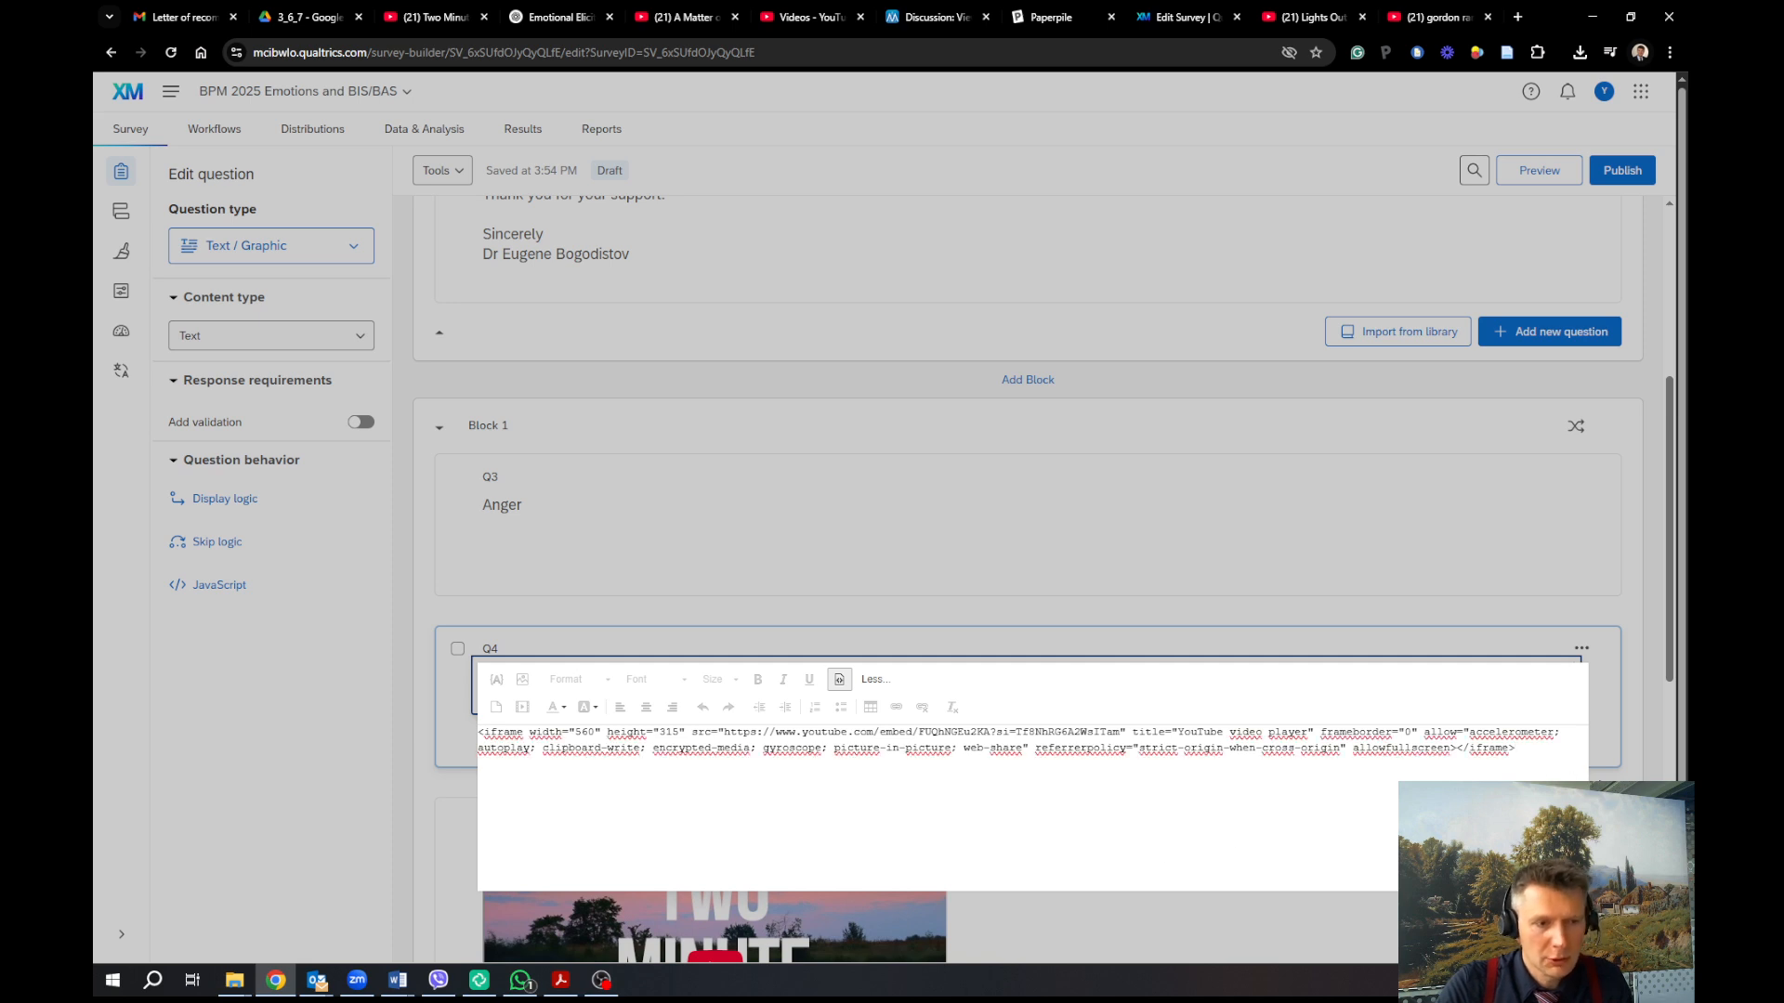
{"action": "left_click", "coordinate": [1598, 776]}
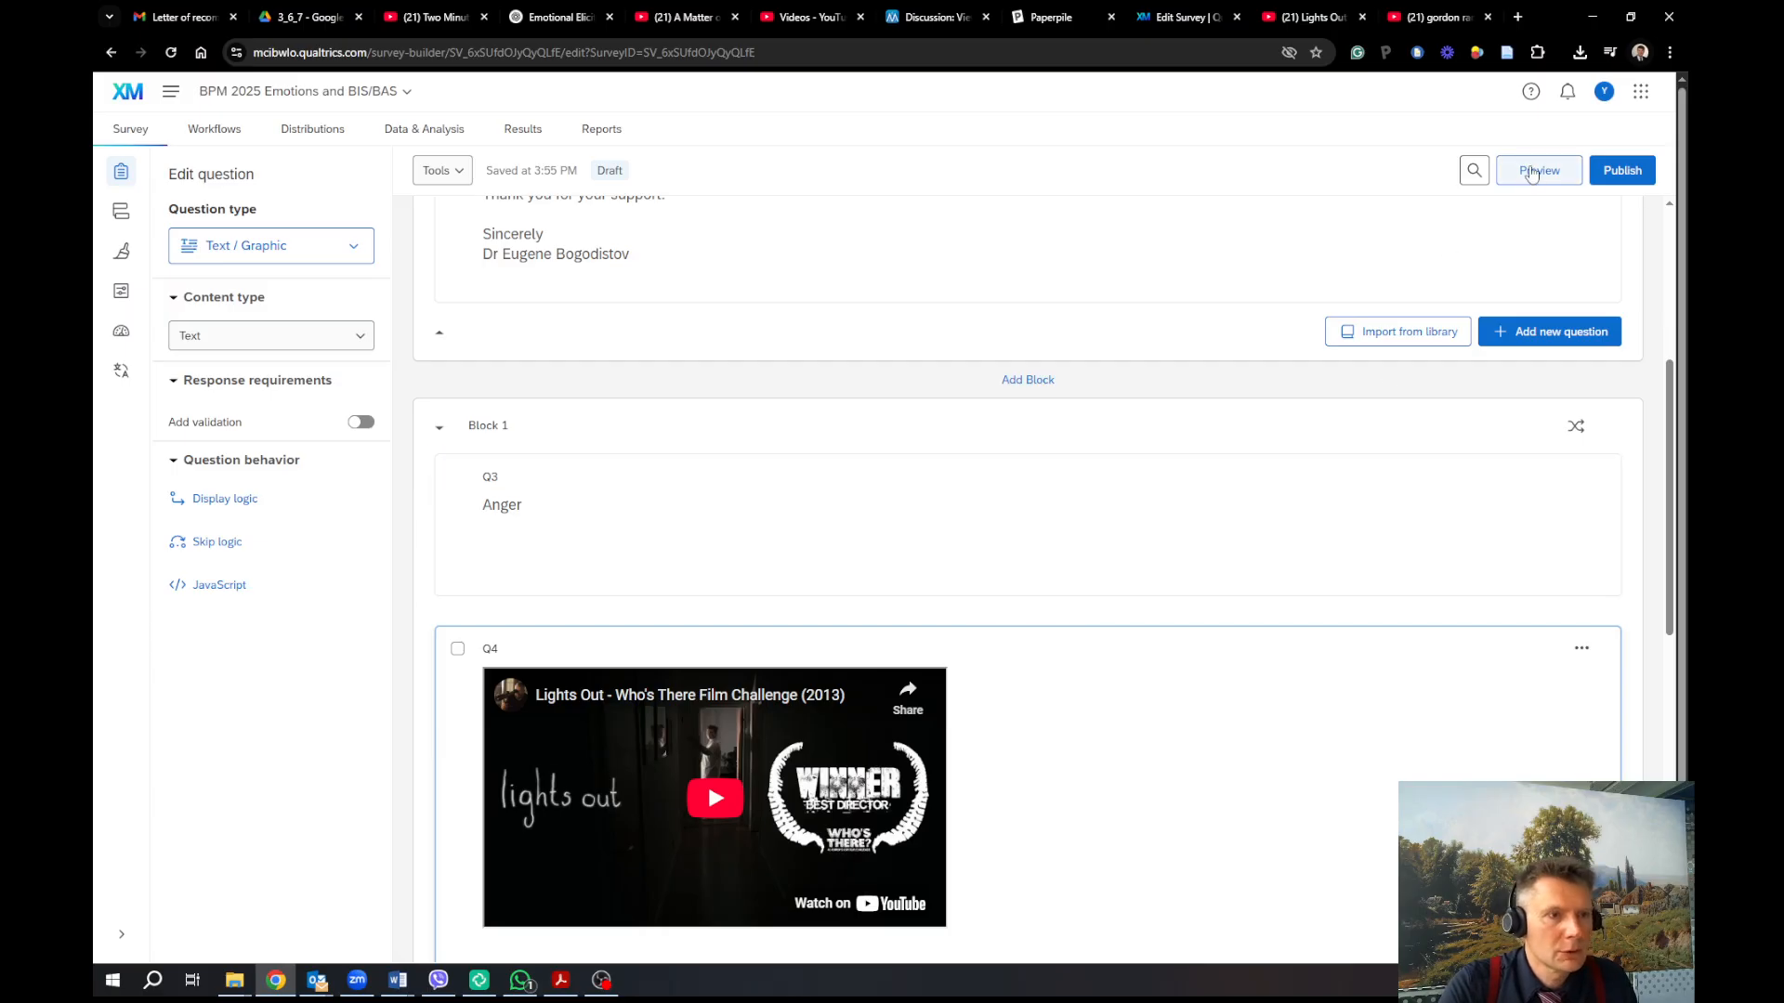
{"action": "left_click", "coordinate": [1531, 173]}
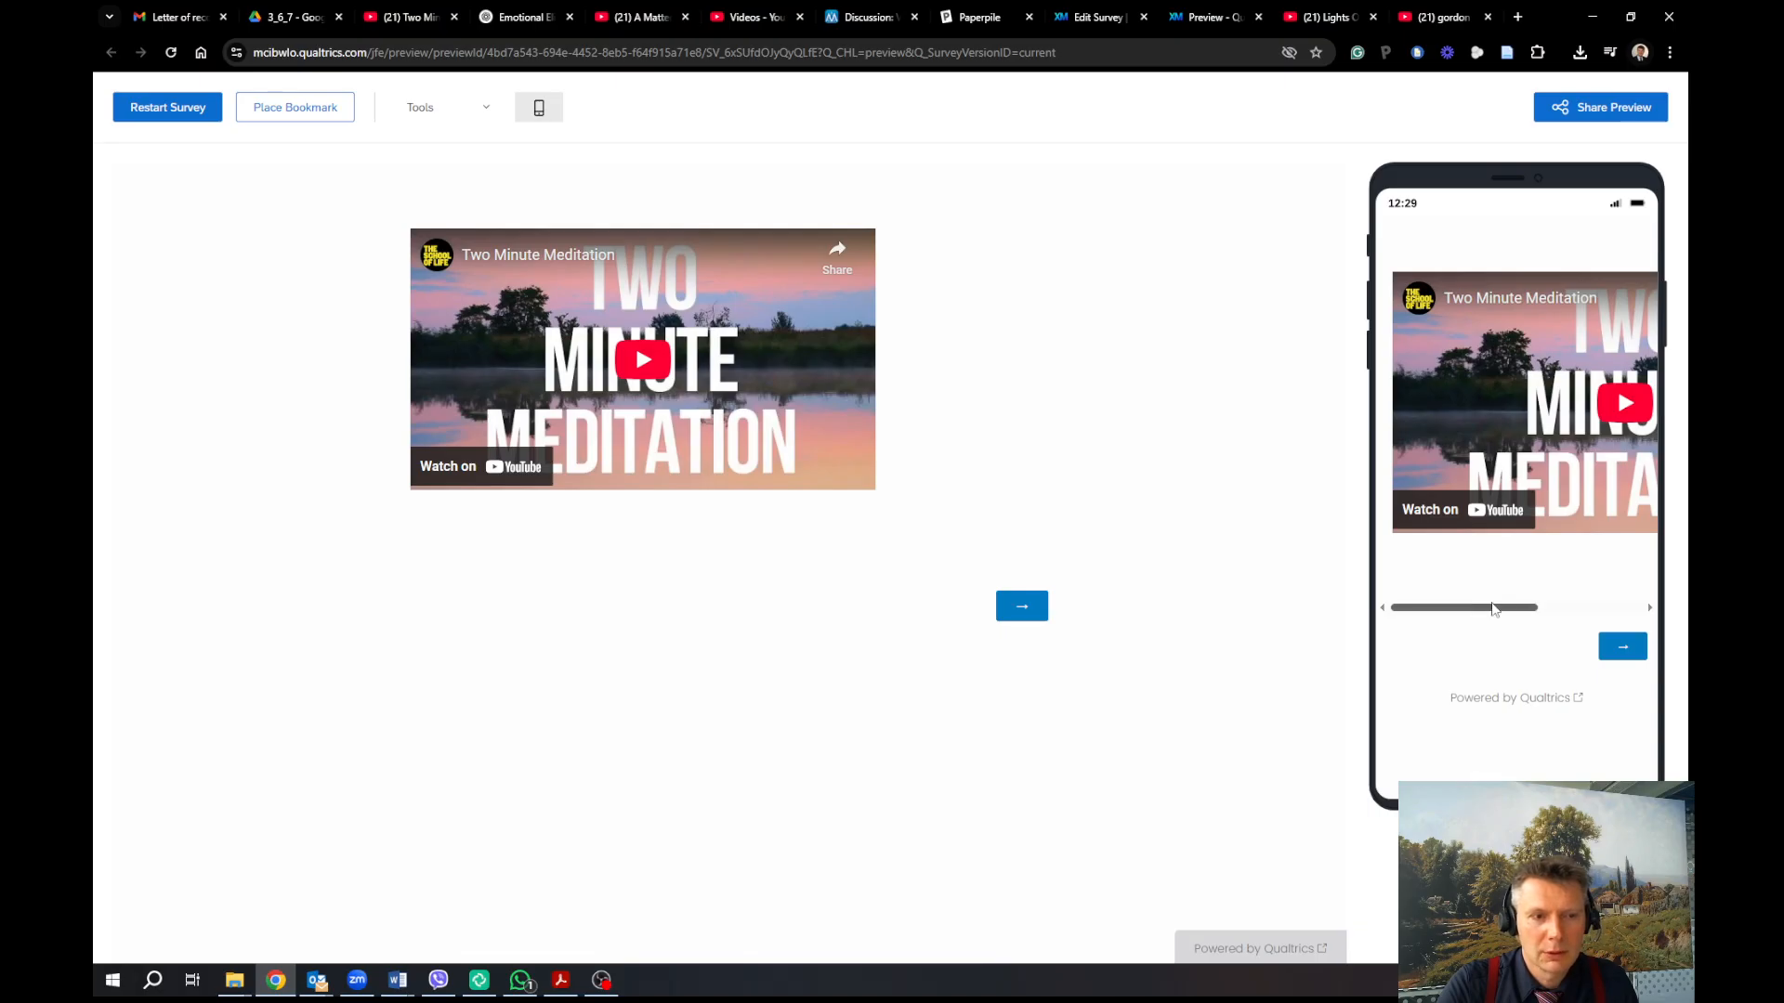
Play and pause the embedded meditation clip in the preview, then go back to the survey editor
{"action": "left_click_drag", "start_coordinate": [1505, 607], "coordinate": [1609, 621]}
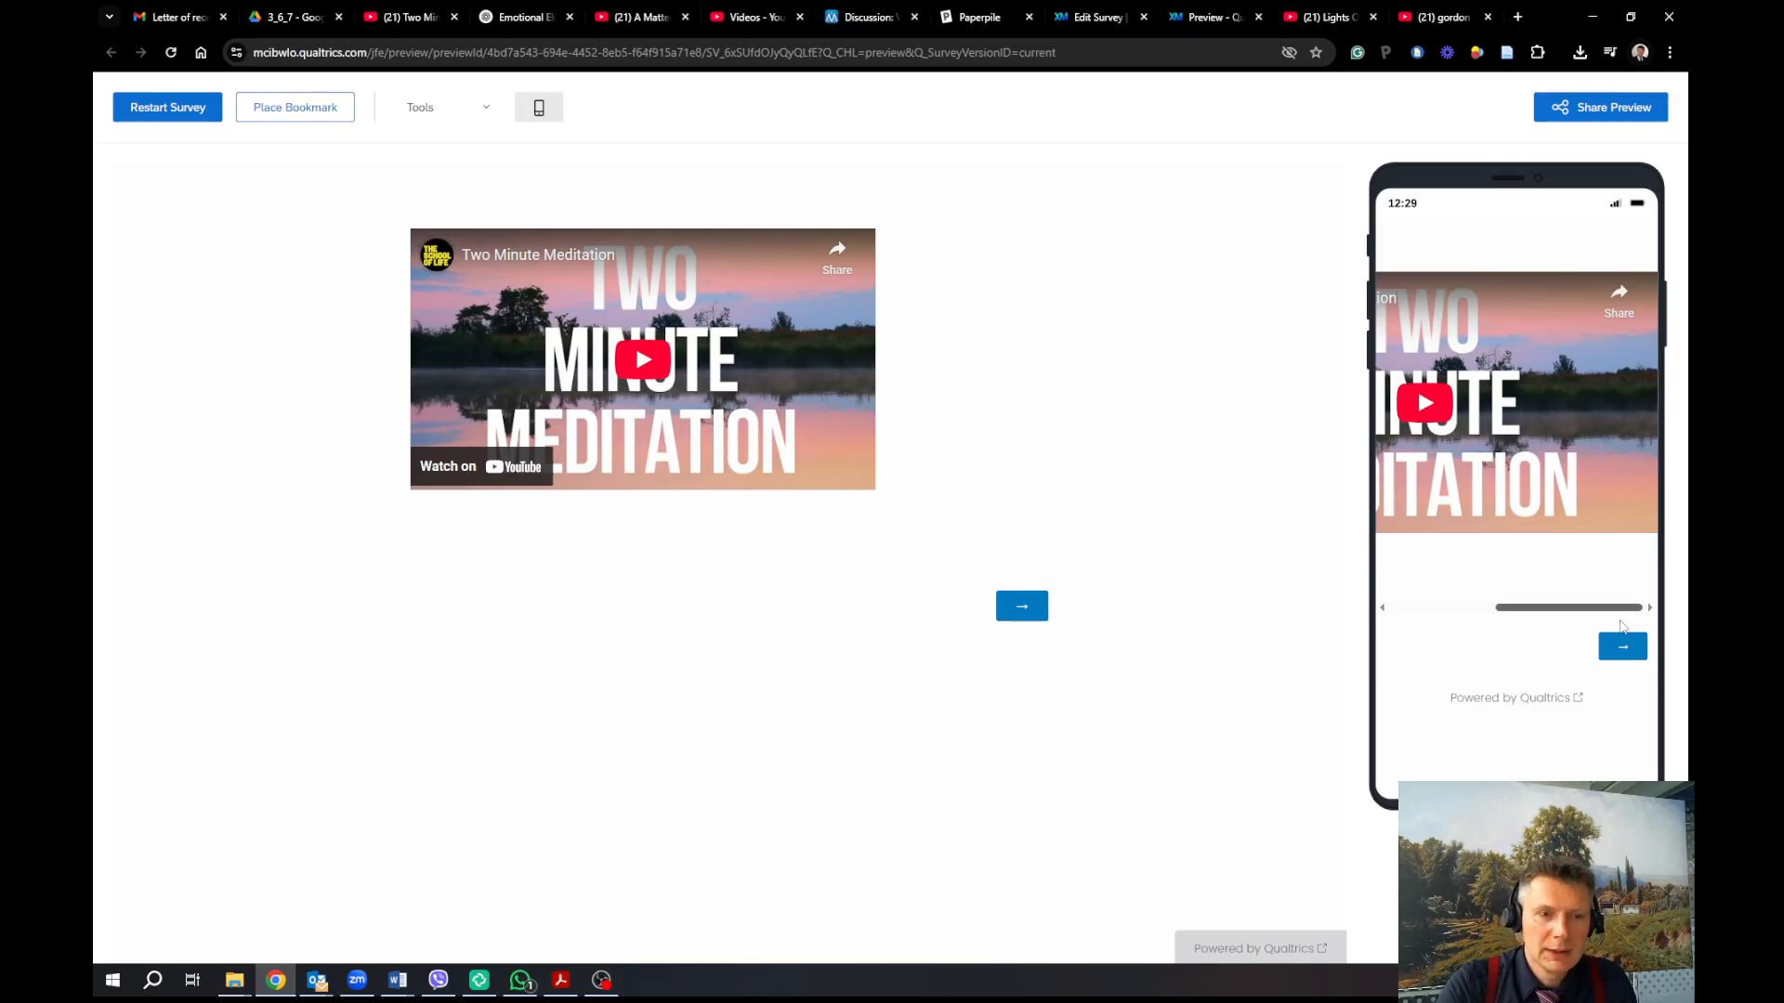
{"action": "left_click_drag", "start_coordinate": [1581, 615], "coordinate": [1500, 618]}
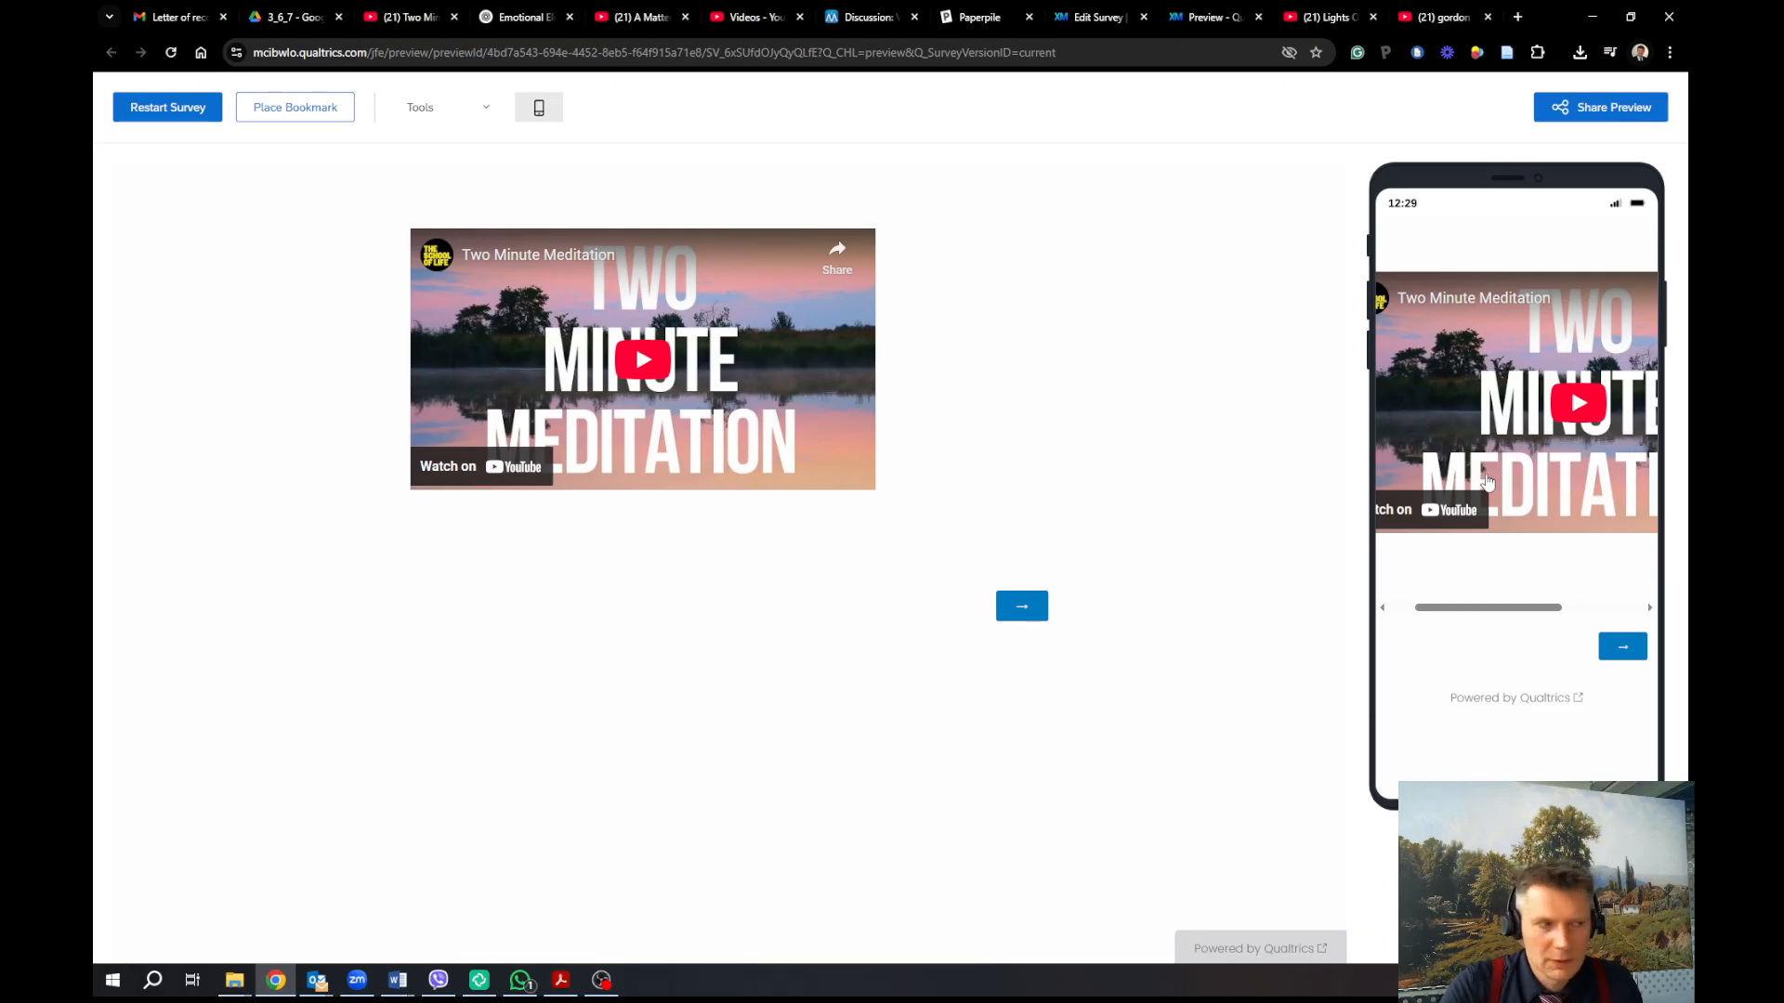
{"action": "left_click", "coordinate": [656, 362]}
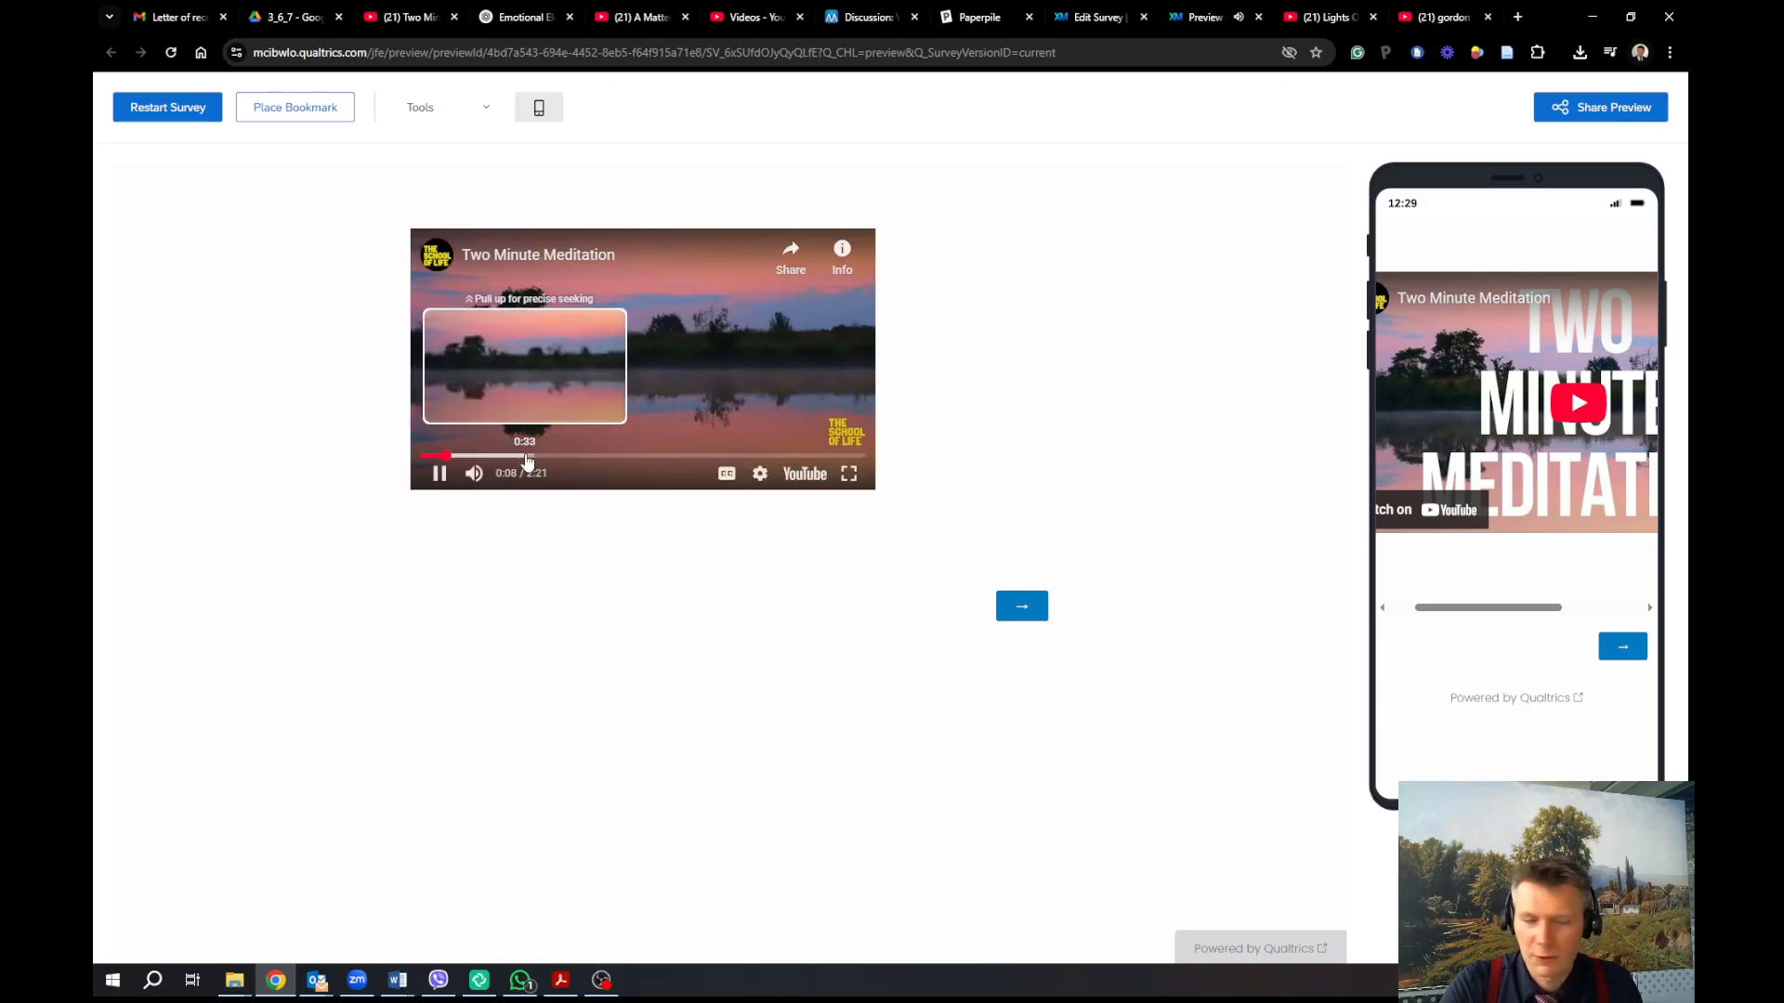
{"action": "left_click", "coordinate": [439, 472]}
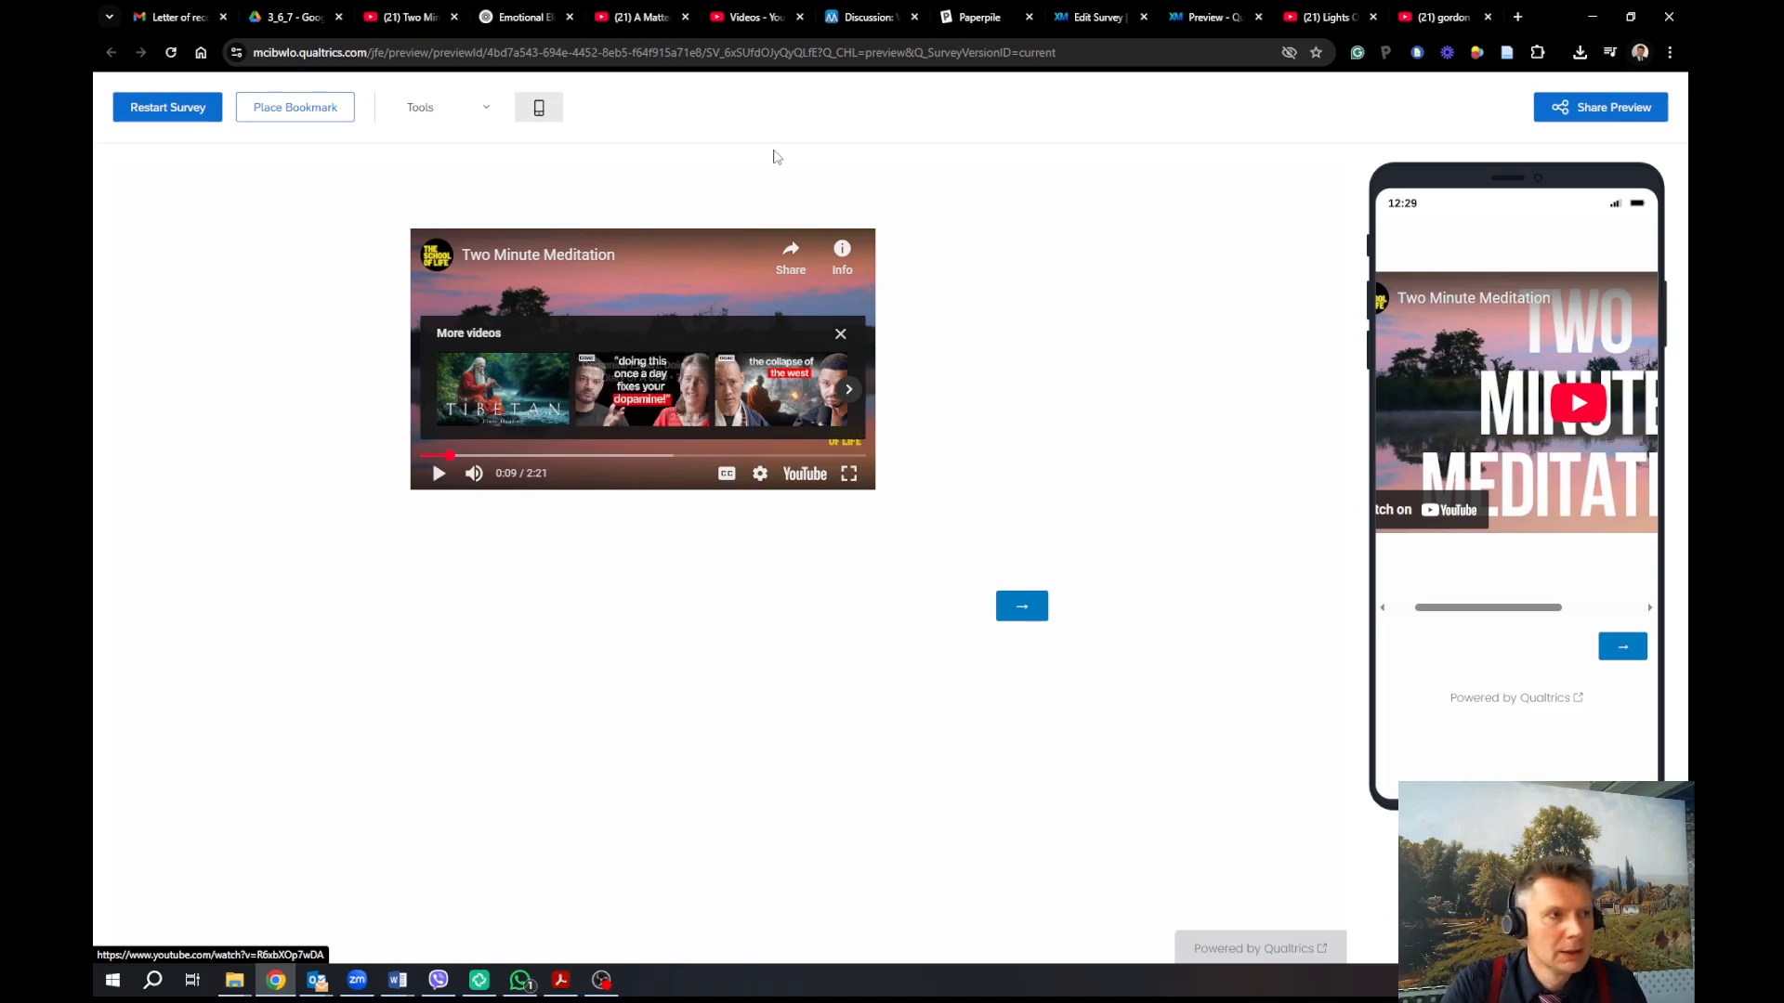
{"action": "left_click", "coordinate": [1071, 27]}
{"action": "scroll", "coordinate": [1033, 715], "scroll_direction": "down", "scroll_amount": 2}
{"action": "scroll", "coordinate": [1033, 715], "scroll_direction": "down", "scroll_amount": 2}
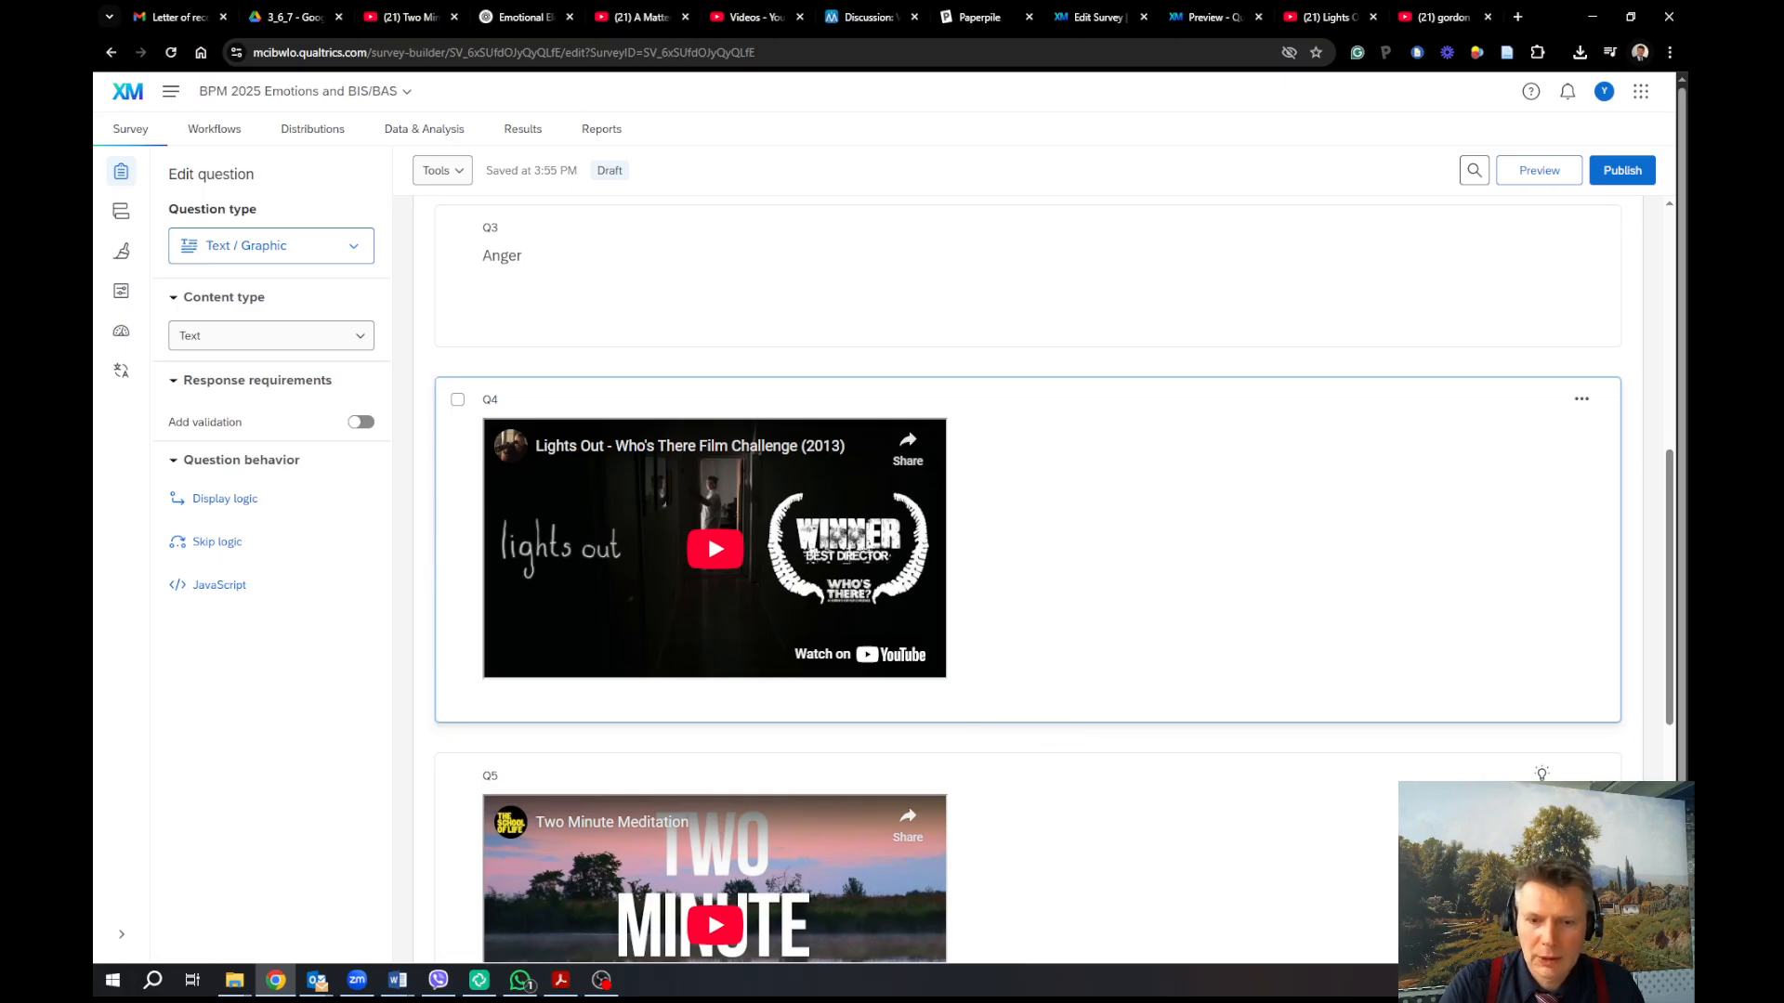
Make Q3 a Text entry question and paste the fear-recall reminder over 'Anger'
{"action": "key", "text": "super+d"}
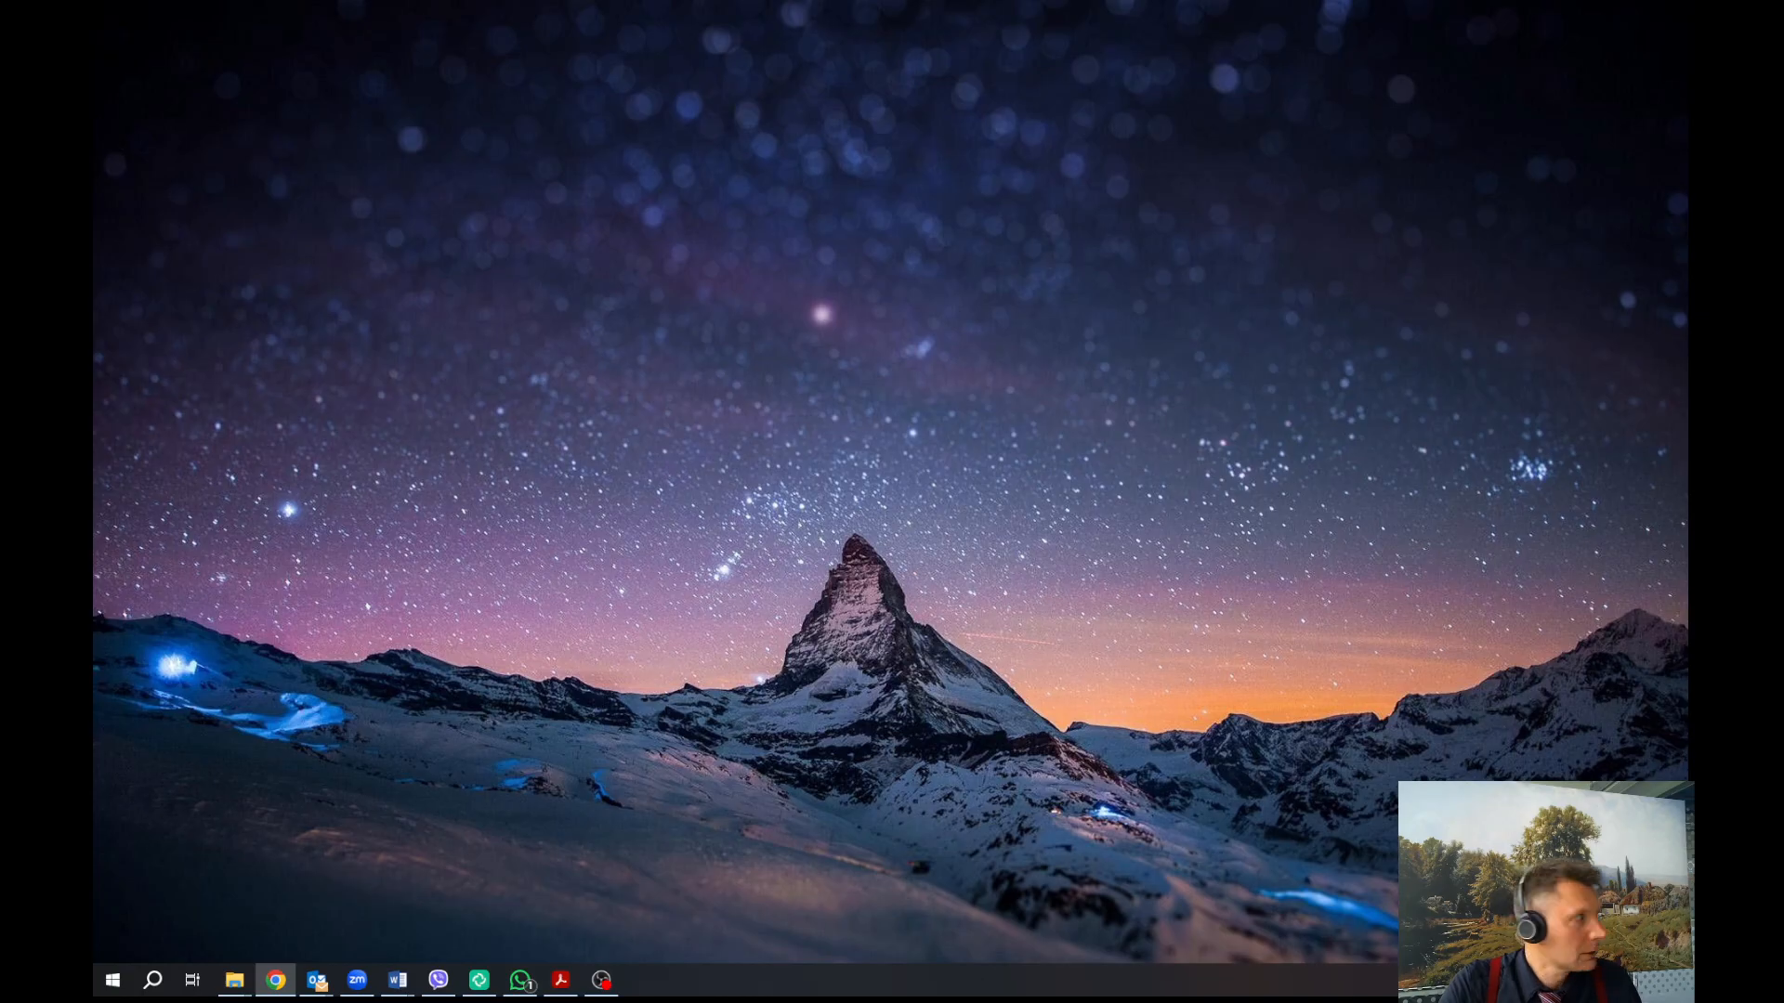
{"action": "key", "text": "super+d"}
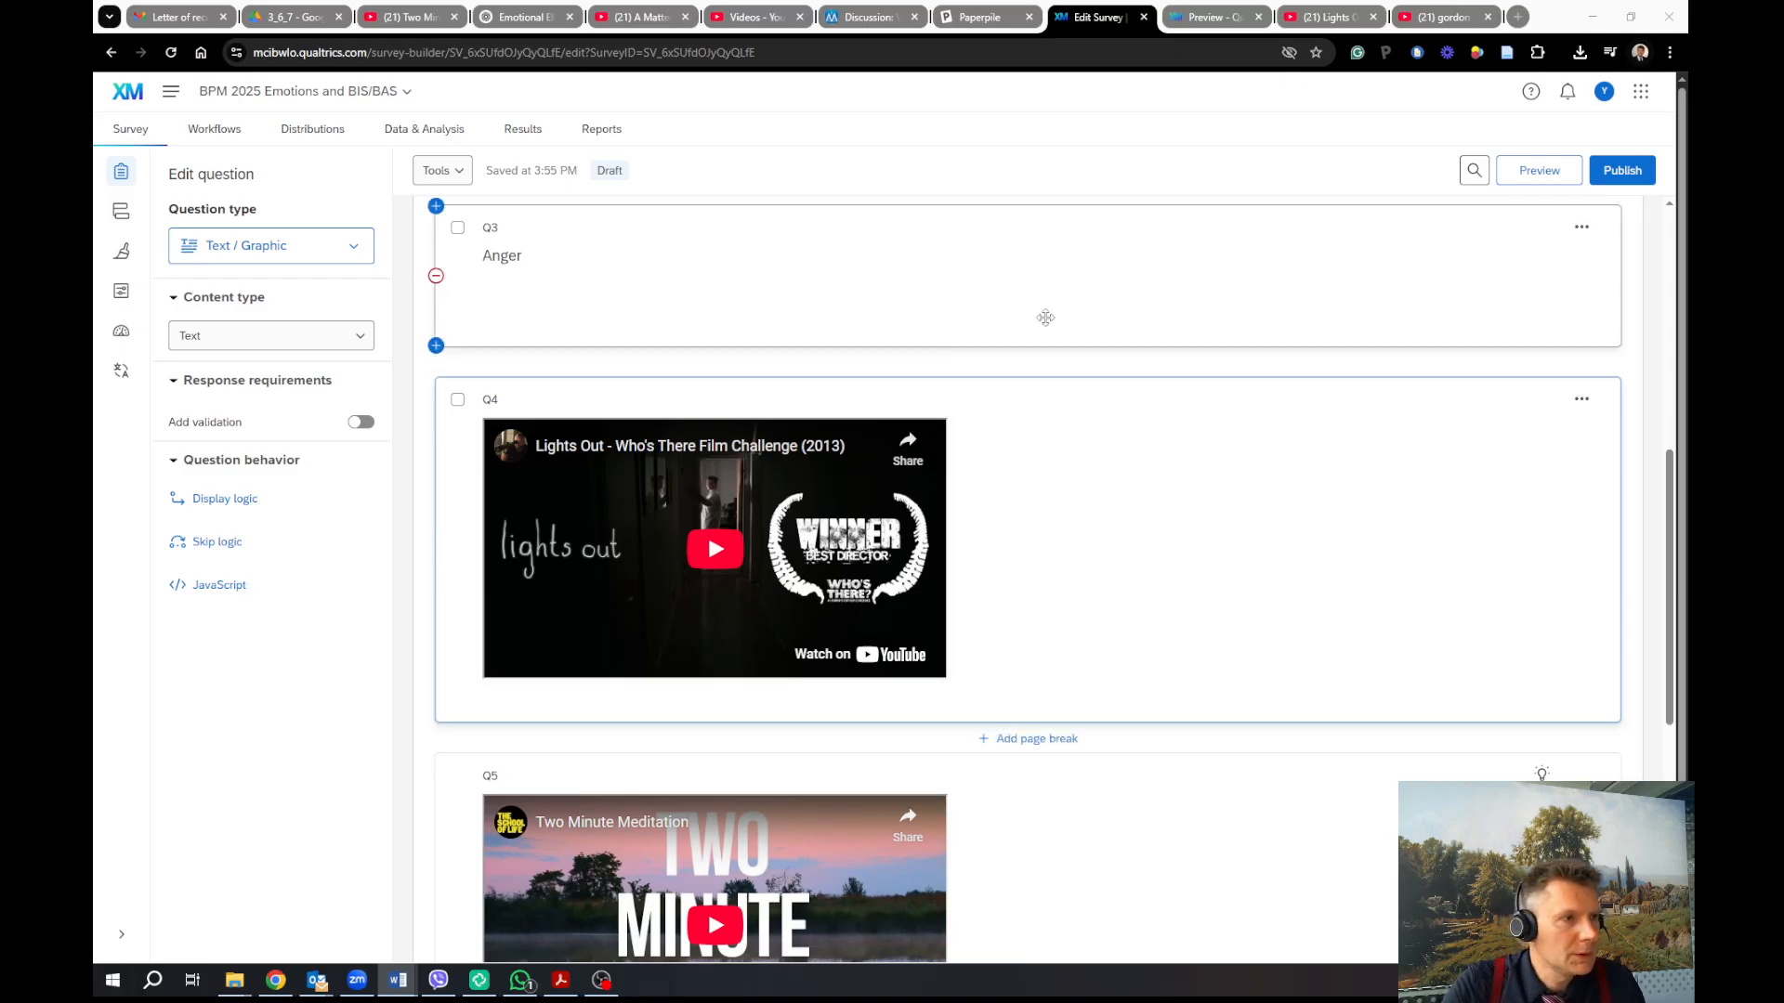
{"action": "left_click", "coordinate": [1031, 311]}
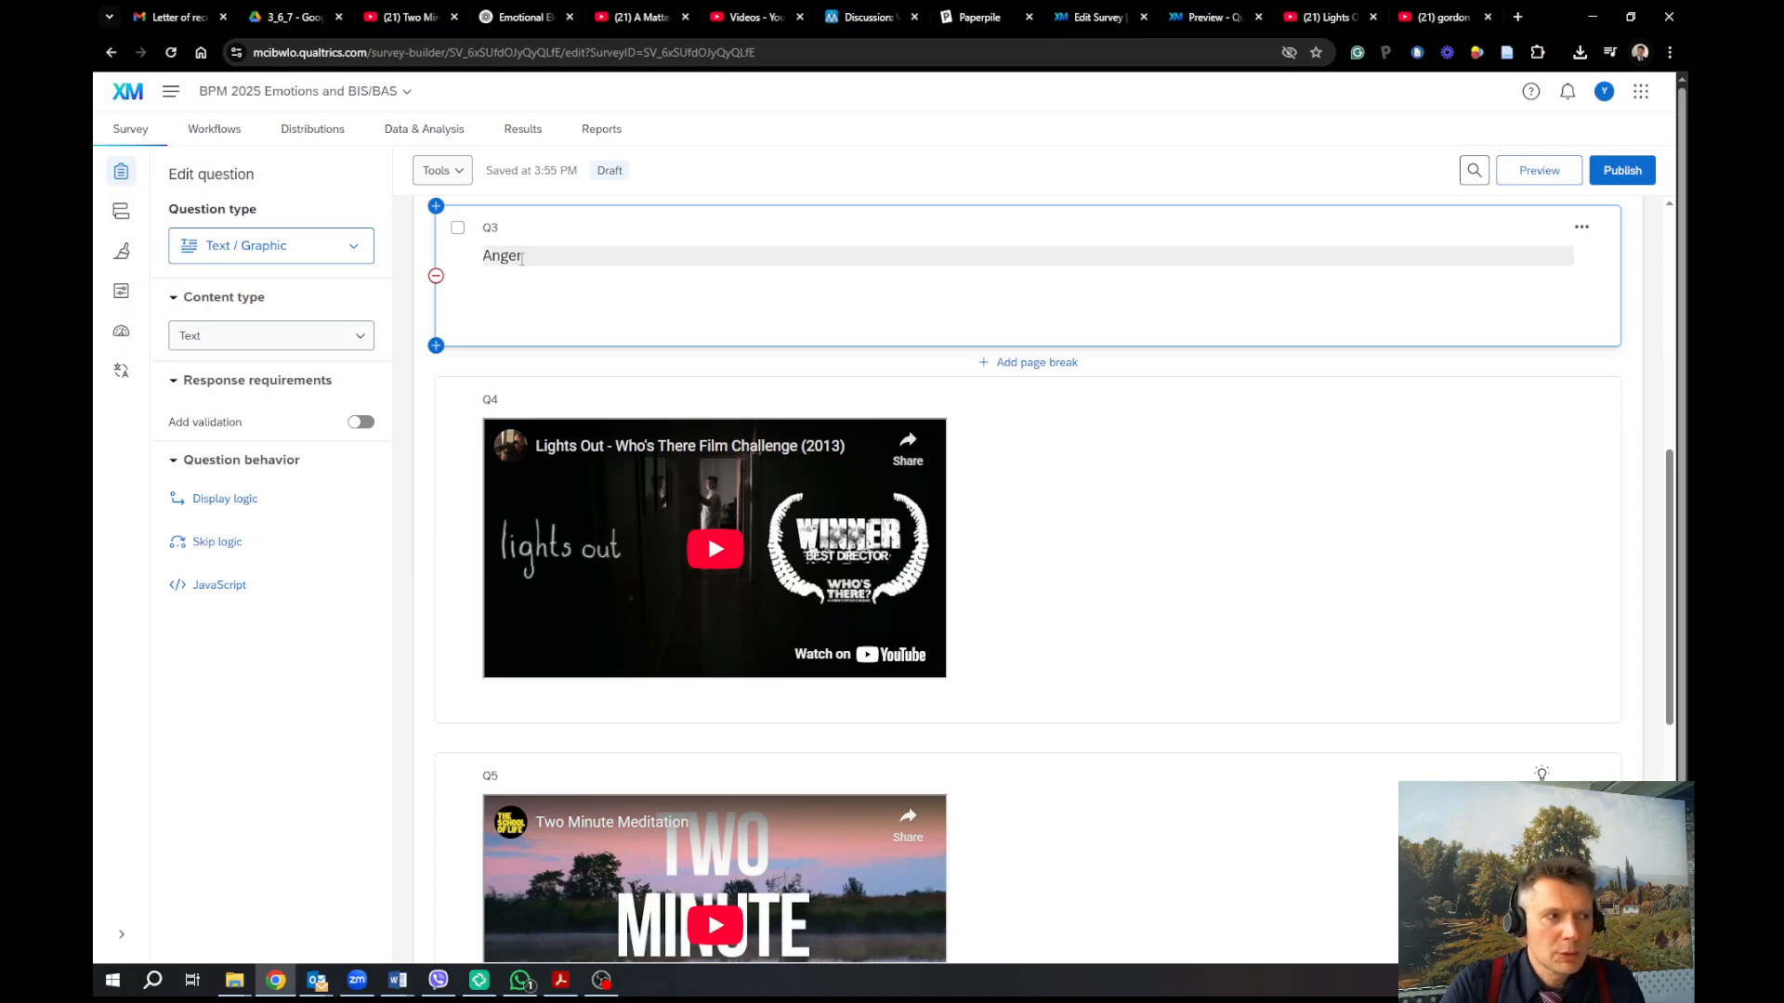
{"action": "left_click", "coordinate": [521, 259]}
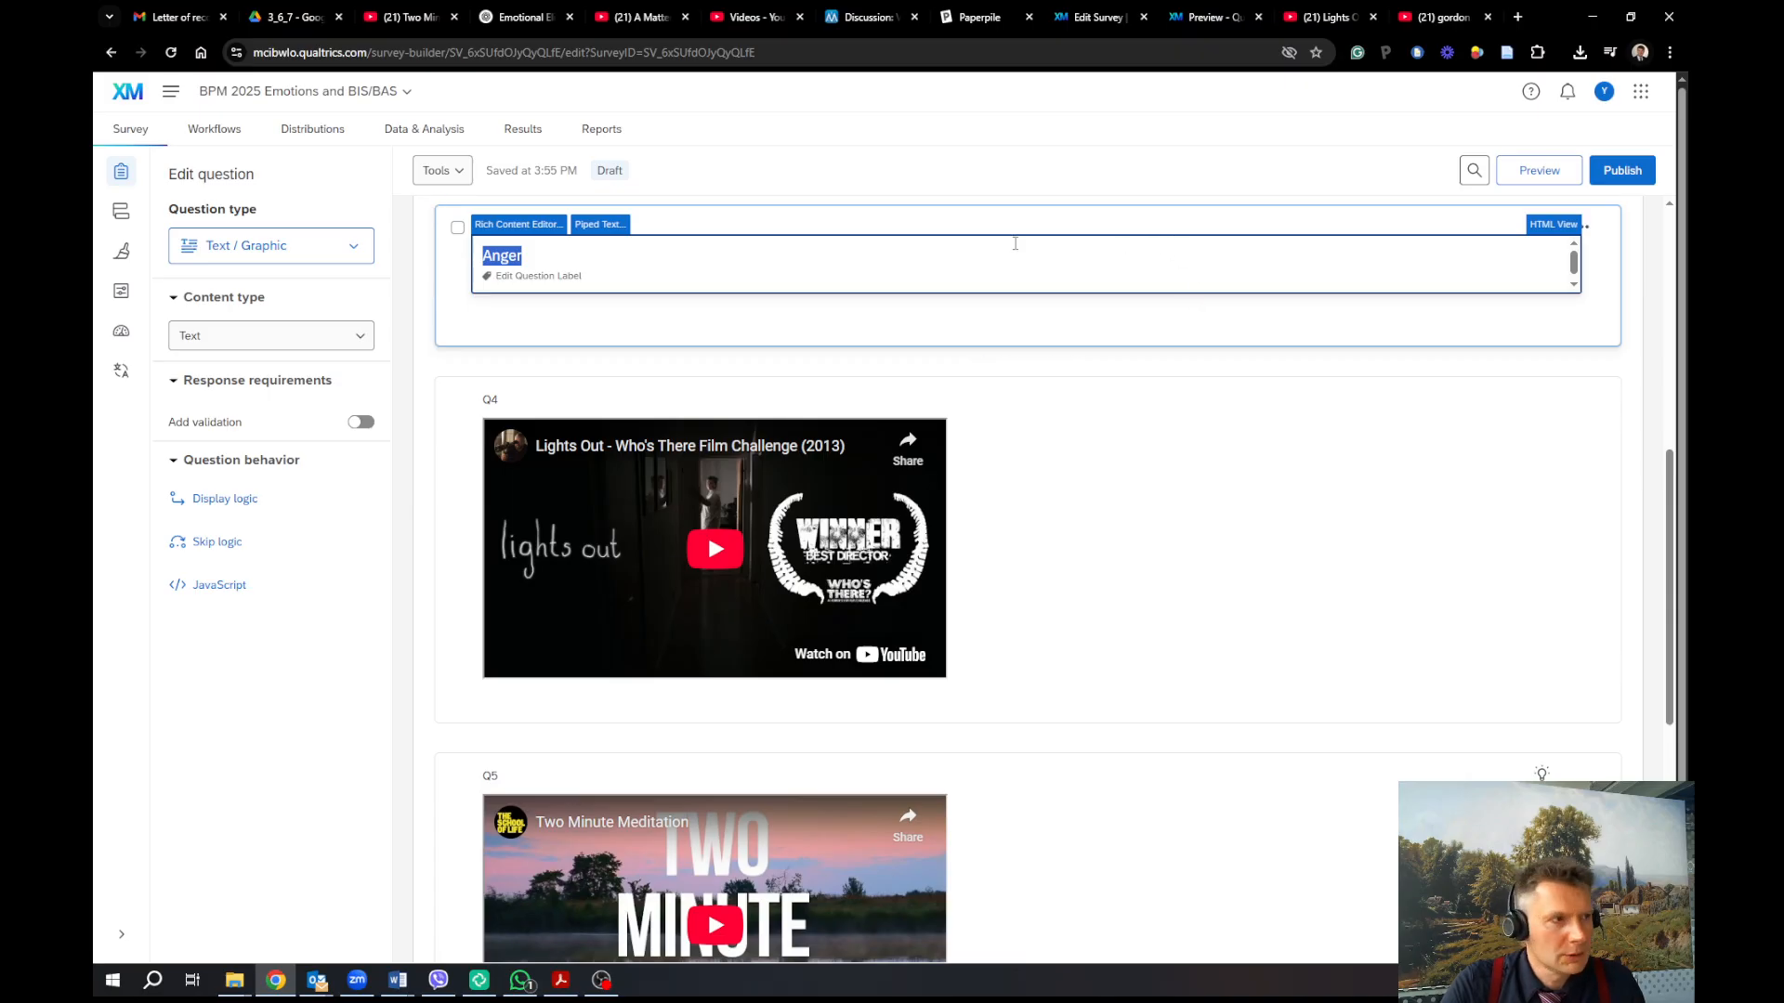
{"action": "left_click", "coordinate": [346, 245]}
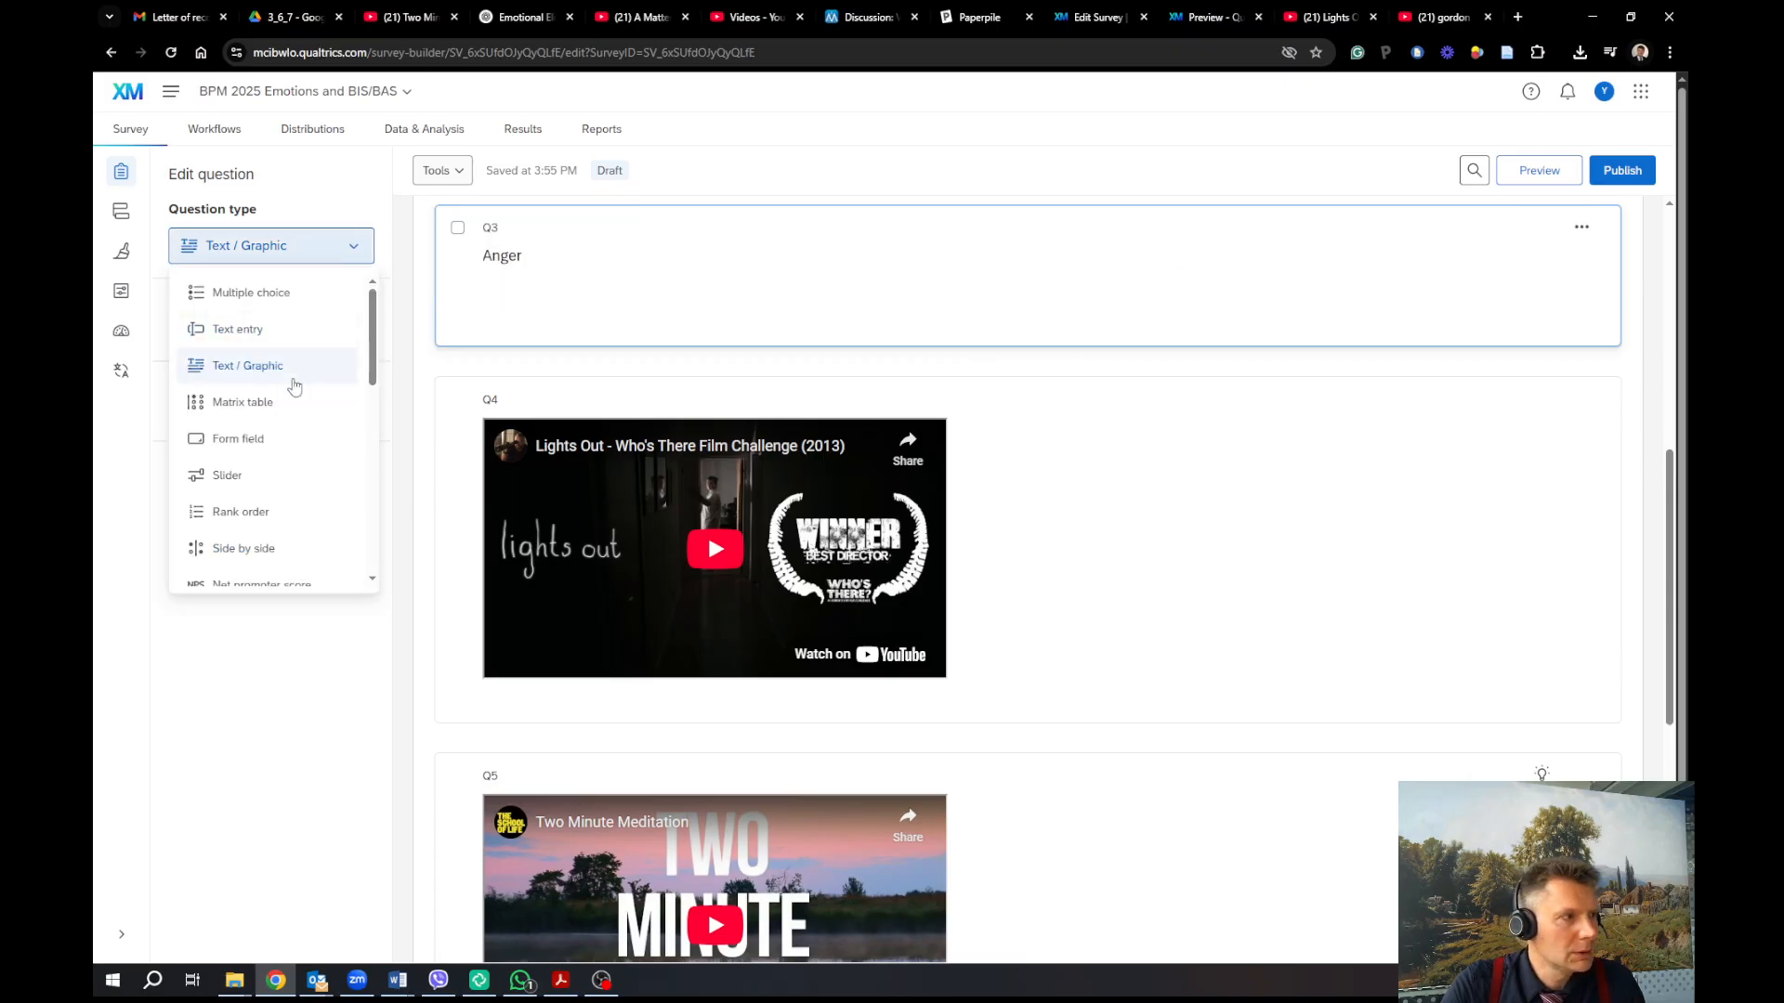
{"action": "left_click", "coordinate": [277, 333]}
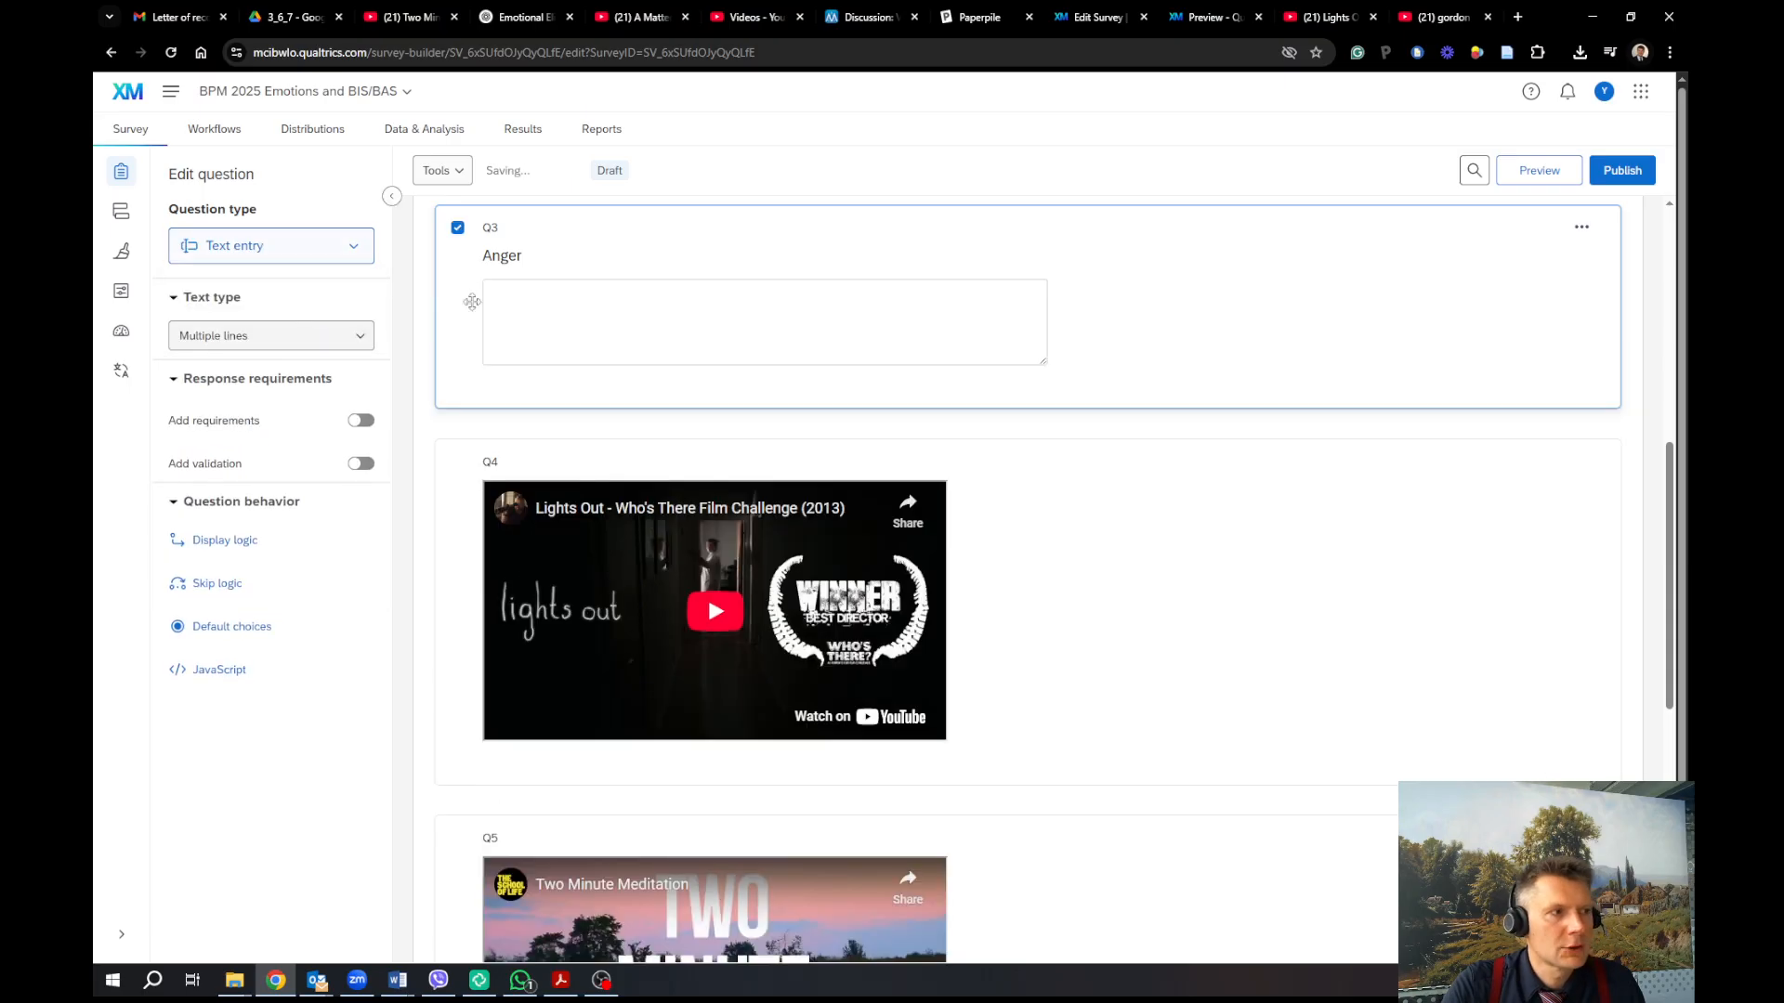
{"action": "left_click", "coordinate": [580, 256]}
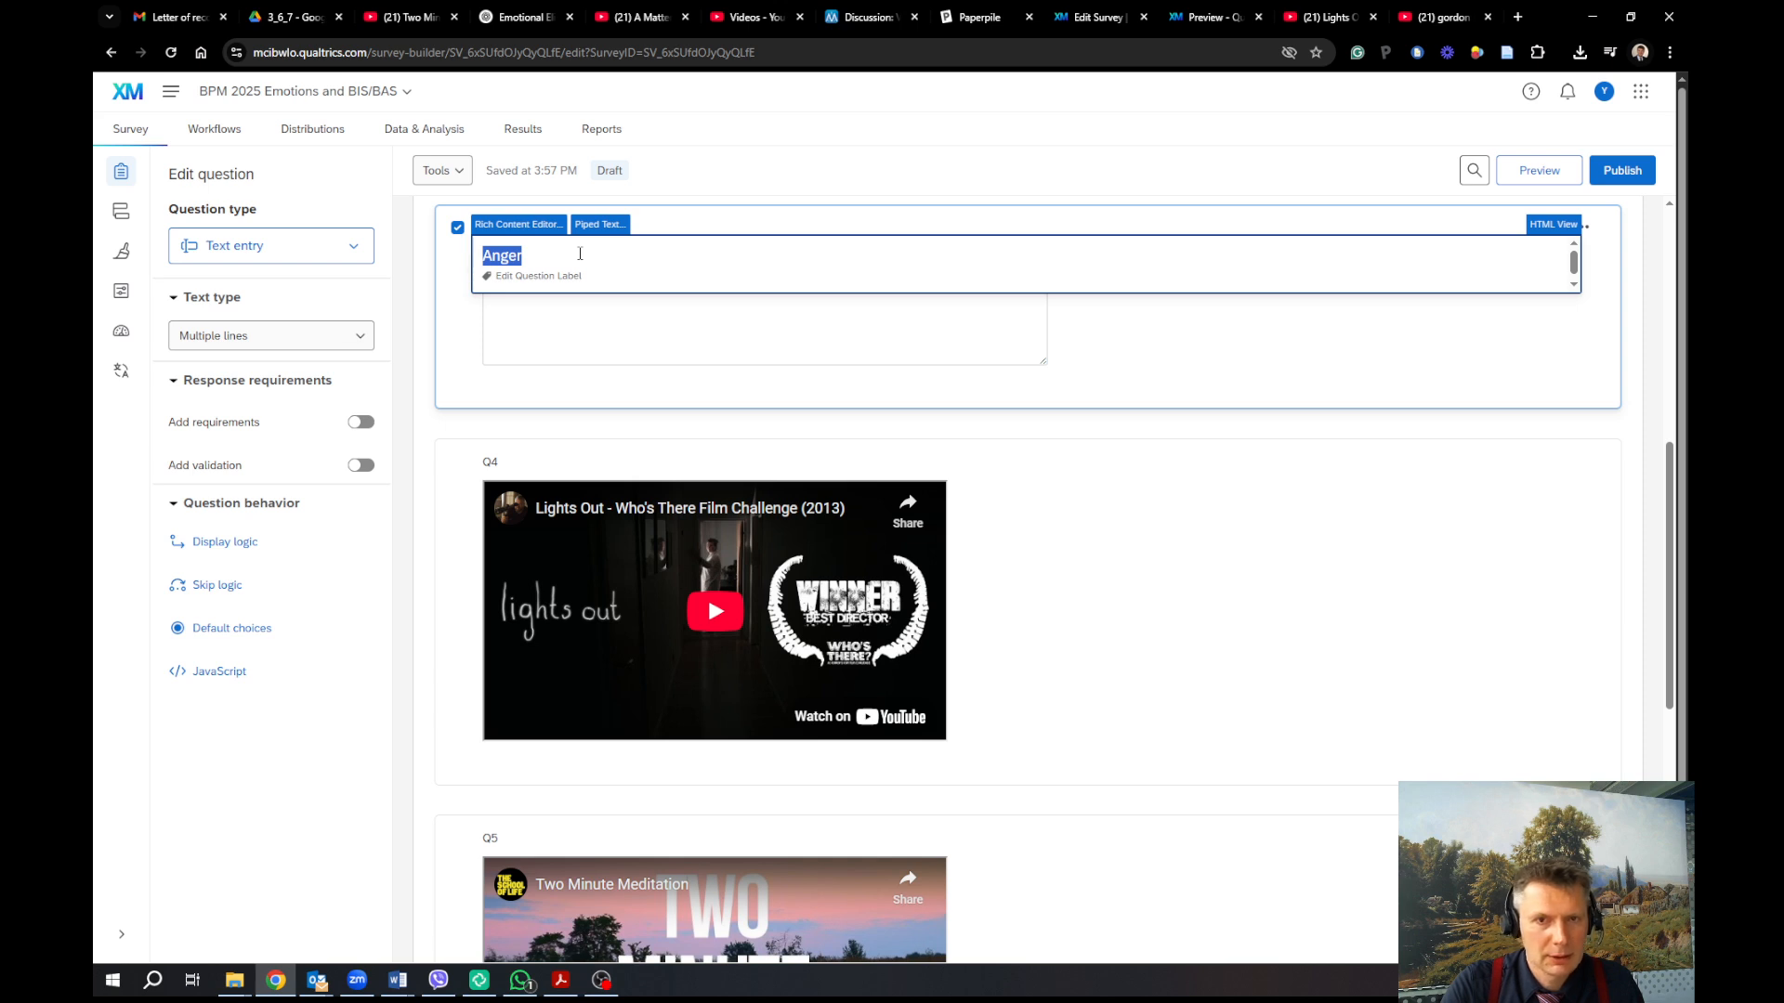
{"action": "key", "text": "ctrl+v"}
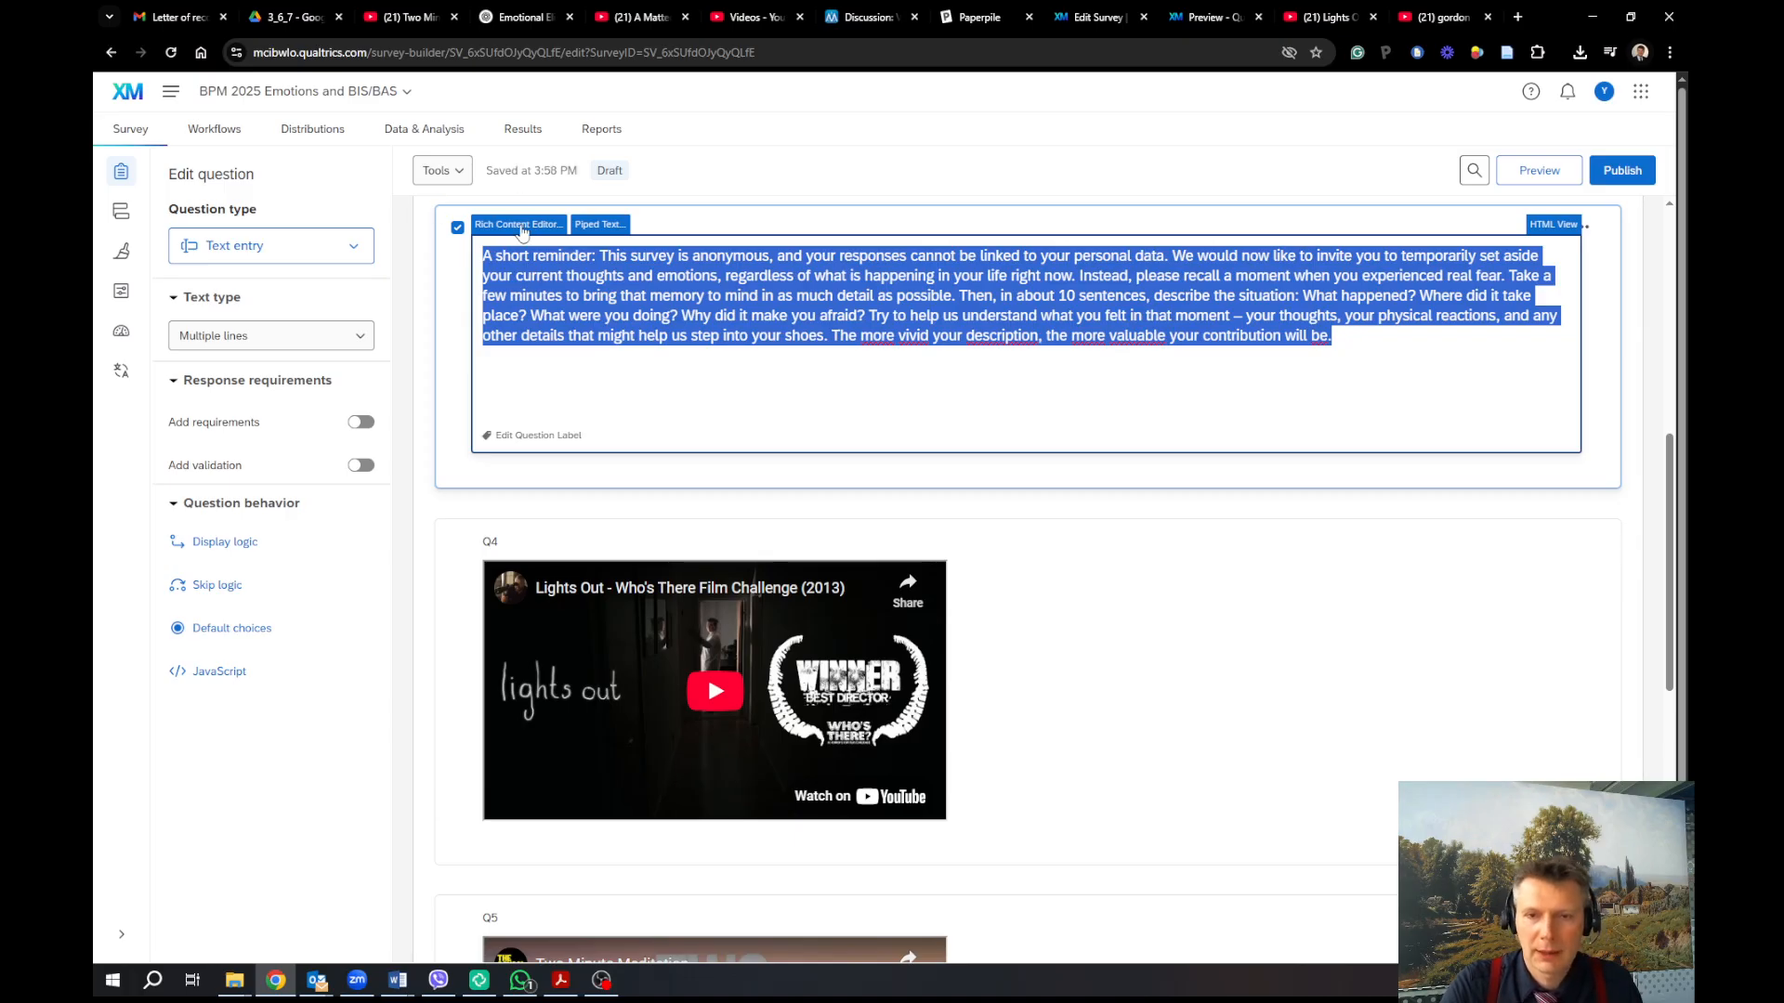
Start a new paragraph at 'We would now like' and bold 'A short reminder'
{"action": "left_click", "coordinate": [520, 225]}
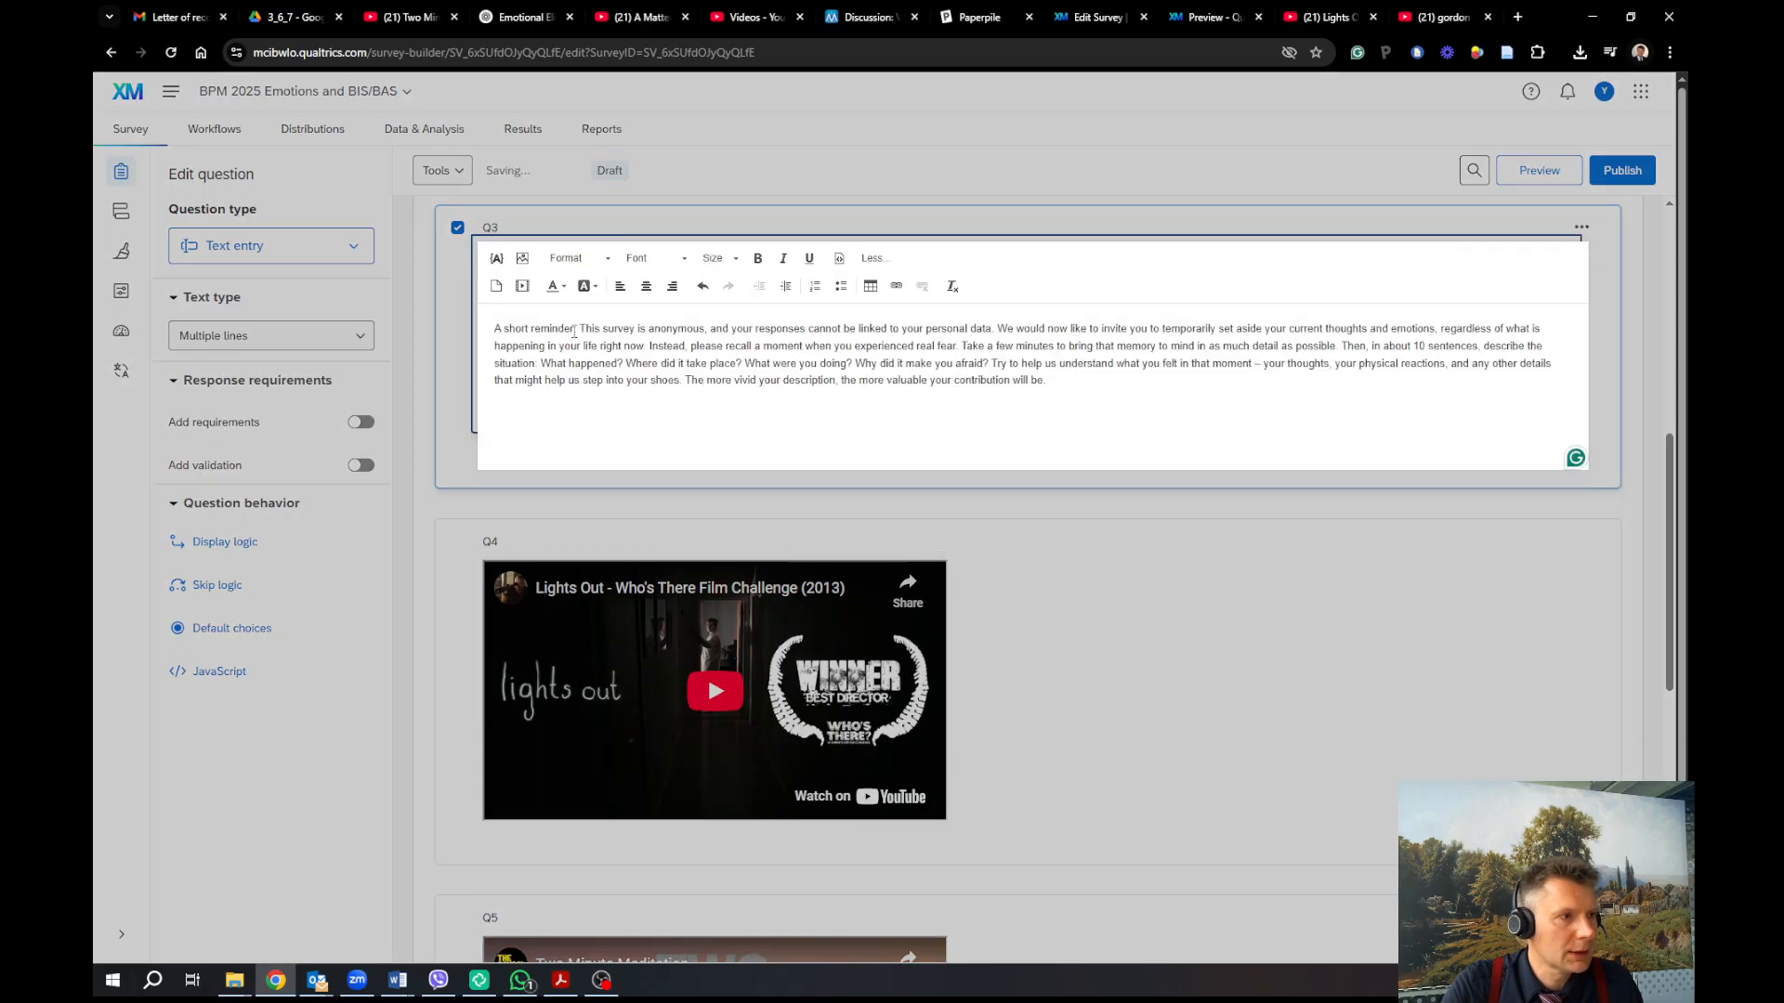
{"action": "left_click", "coordinate": [576, 328]}
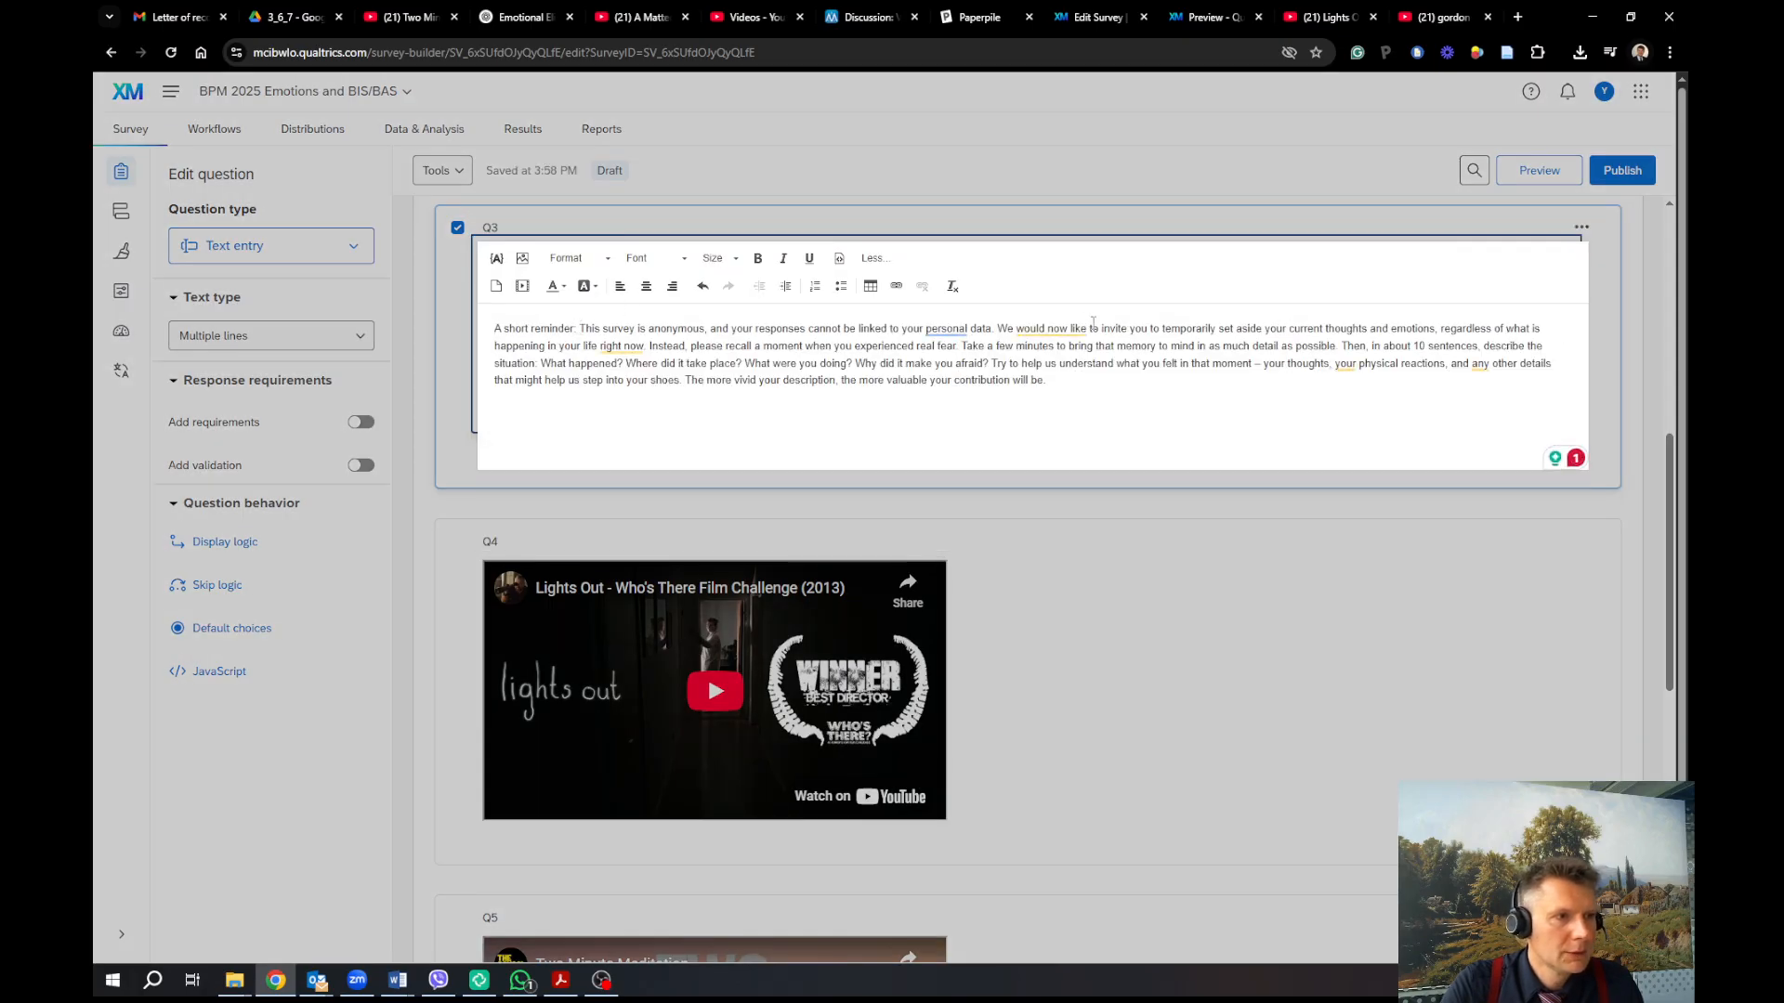
{"action": "left_click", "coordinate": [997, 328]}
{"action": "key", "text": "Return"}
{"action": "key", "text": "Return"}
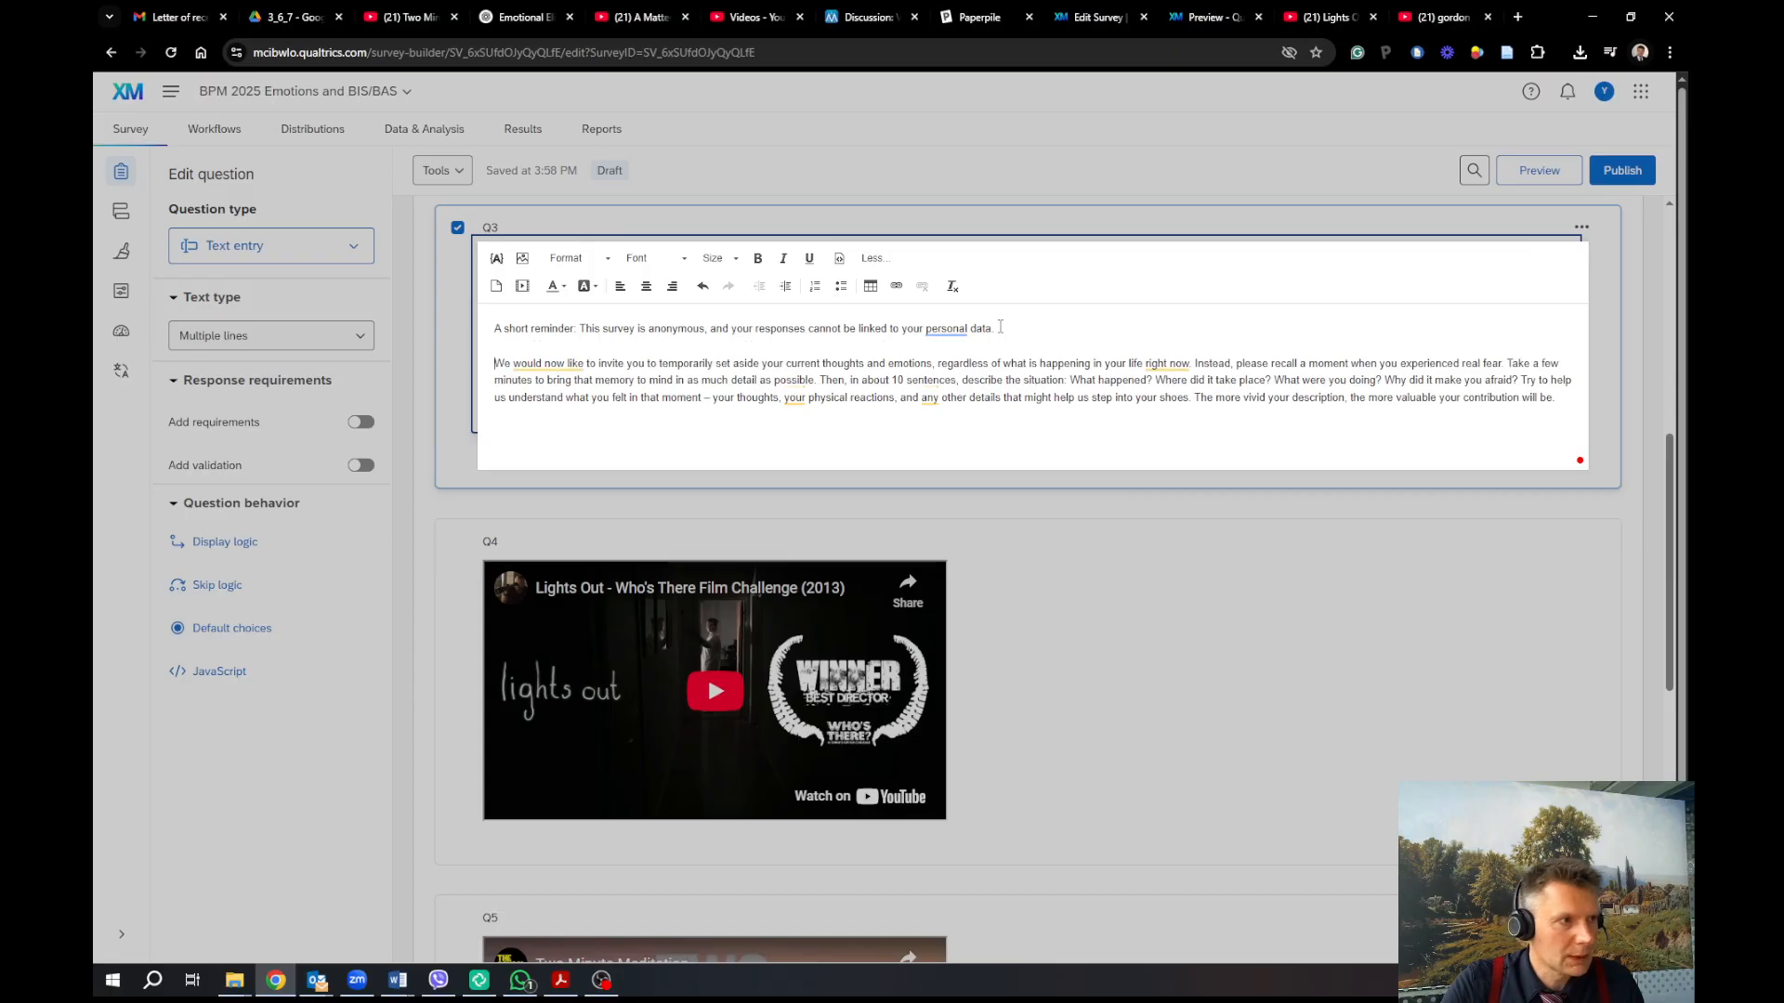
{"action": "left_click_drag", "start_coordinate": [488, 329], "coordinate": [578, 332]}
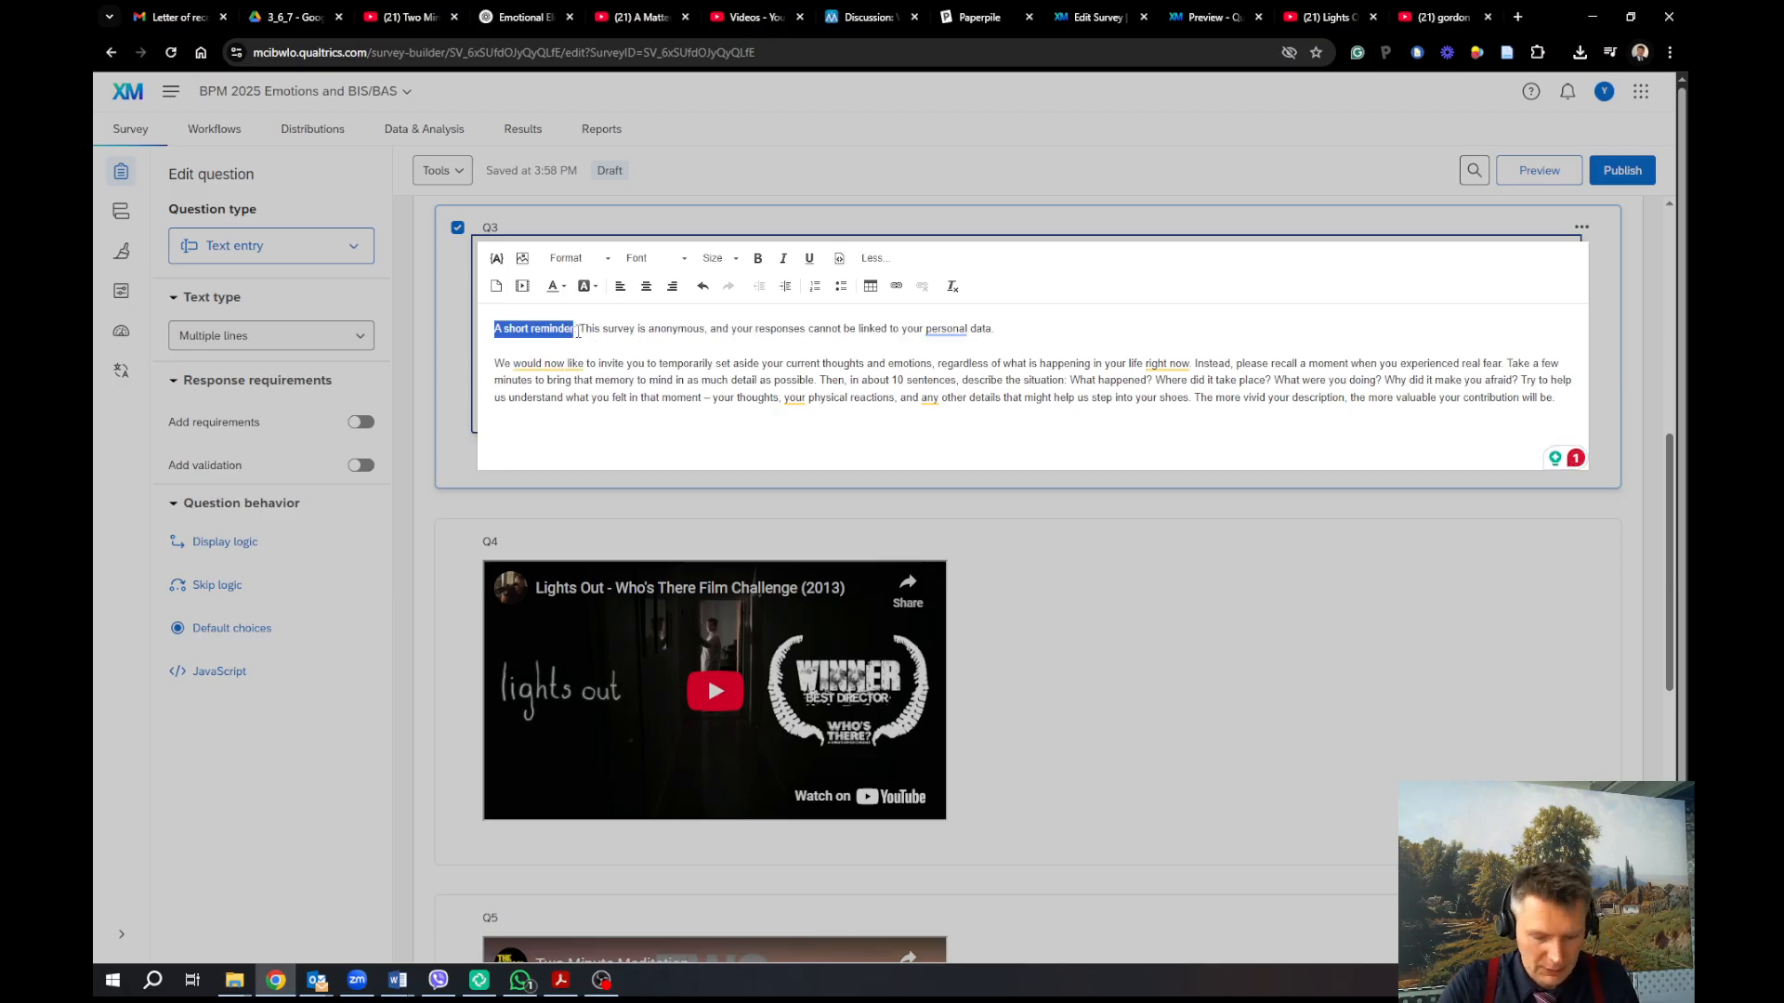
{"action": "key", "text": "ctrl+b"}
{"action": "left_click", "coordinate": [939, 325]}
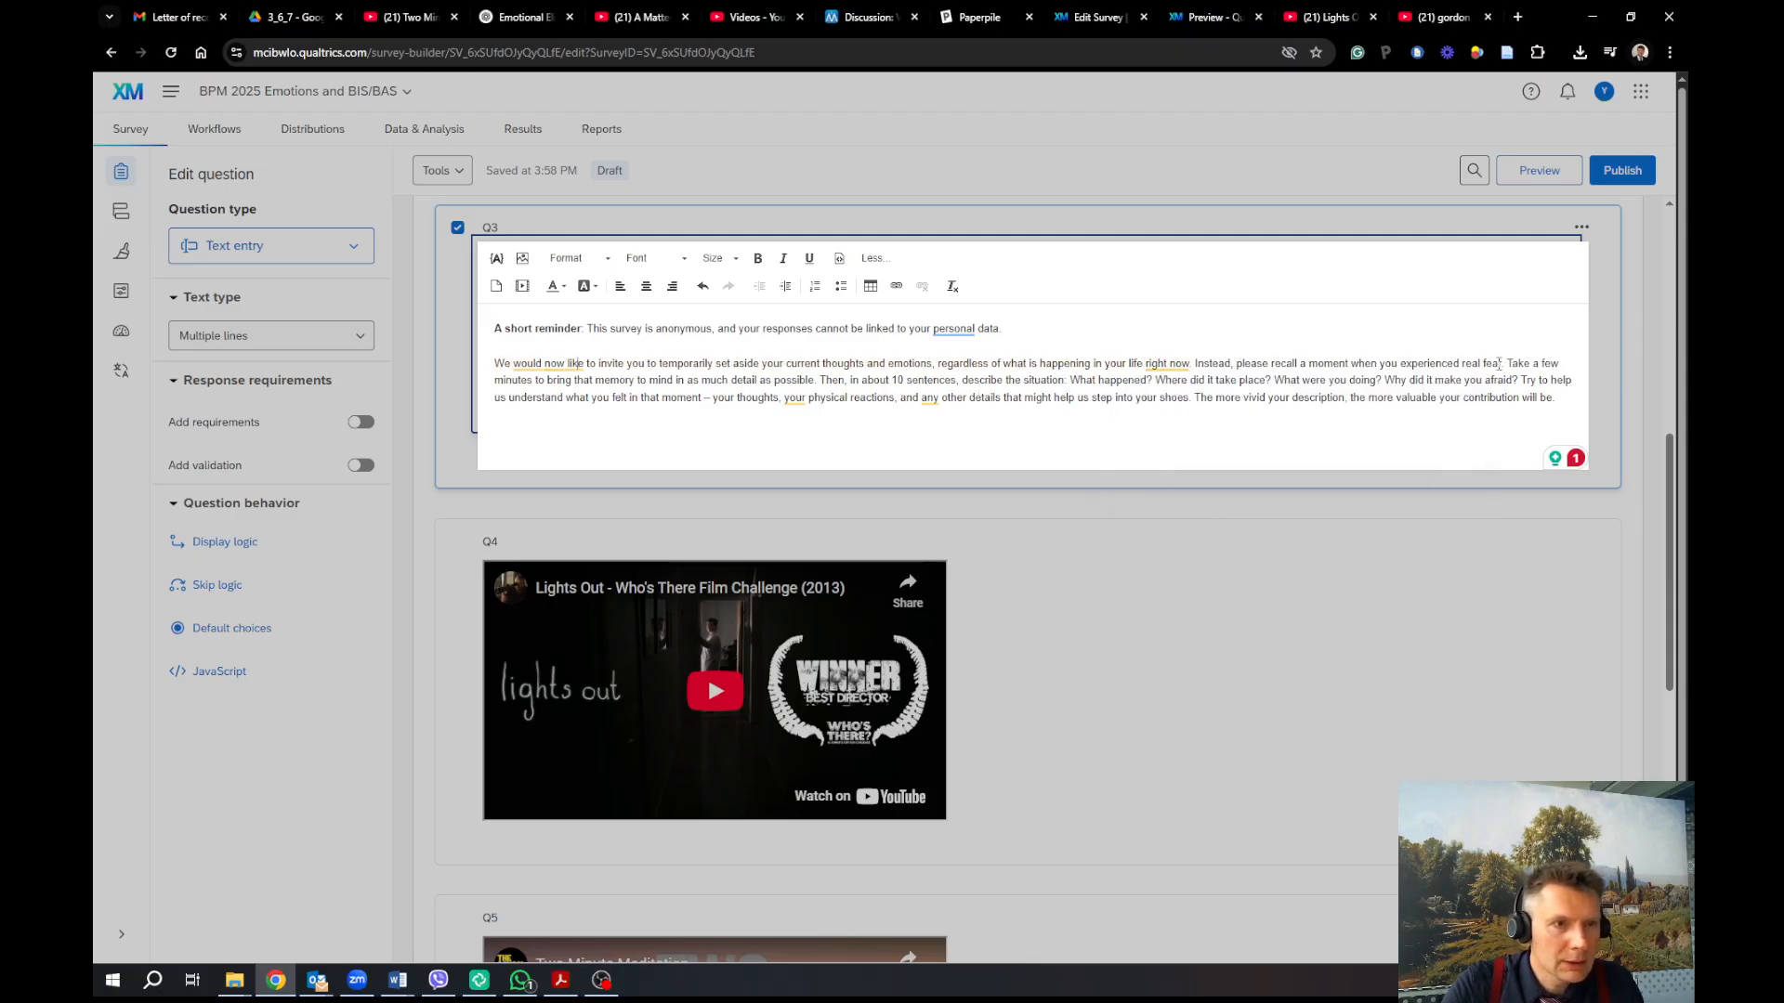
Break out the 'Take a few minutes' and 'Try to help us' paragraphs, italicizing 'real fear' and 'afraid'
{"action": "key", "text": "Return"}
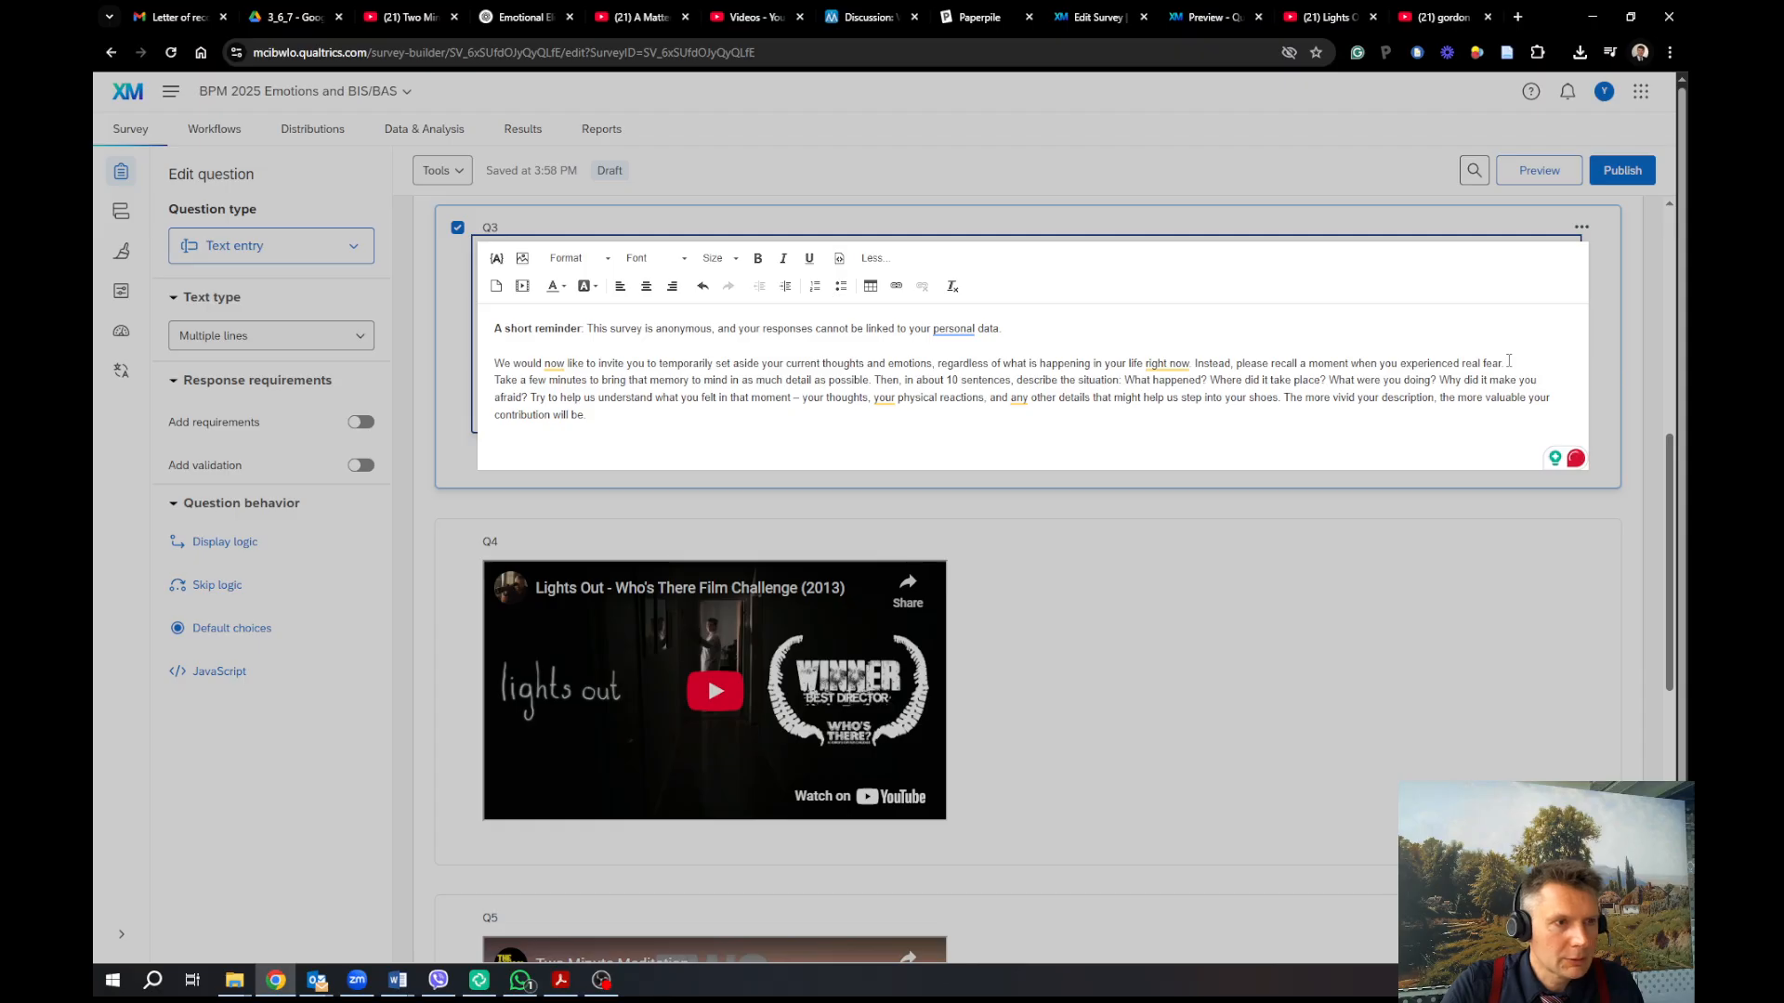
{"action": "key", "text": "Return"}
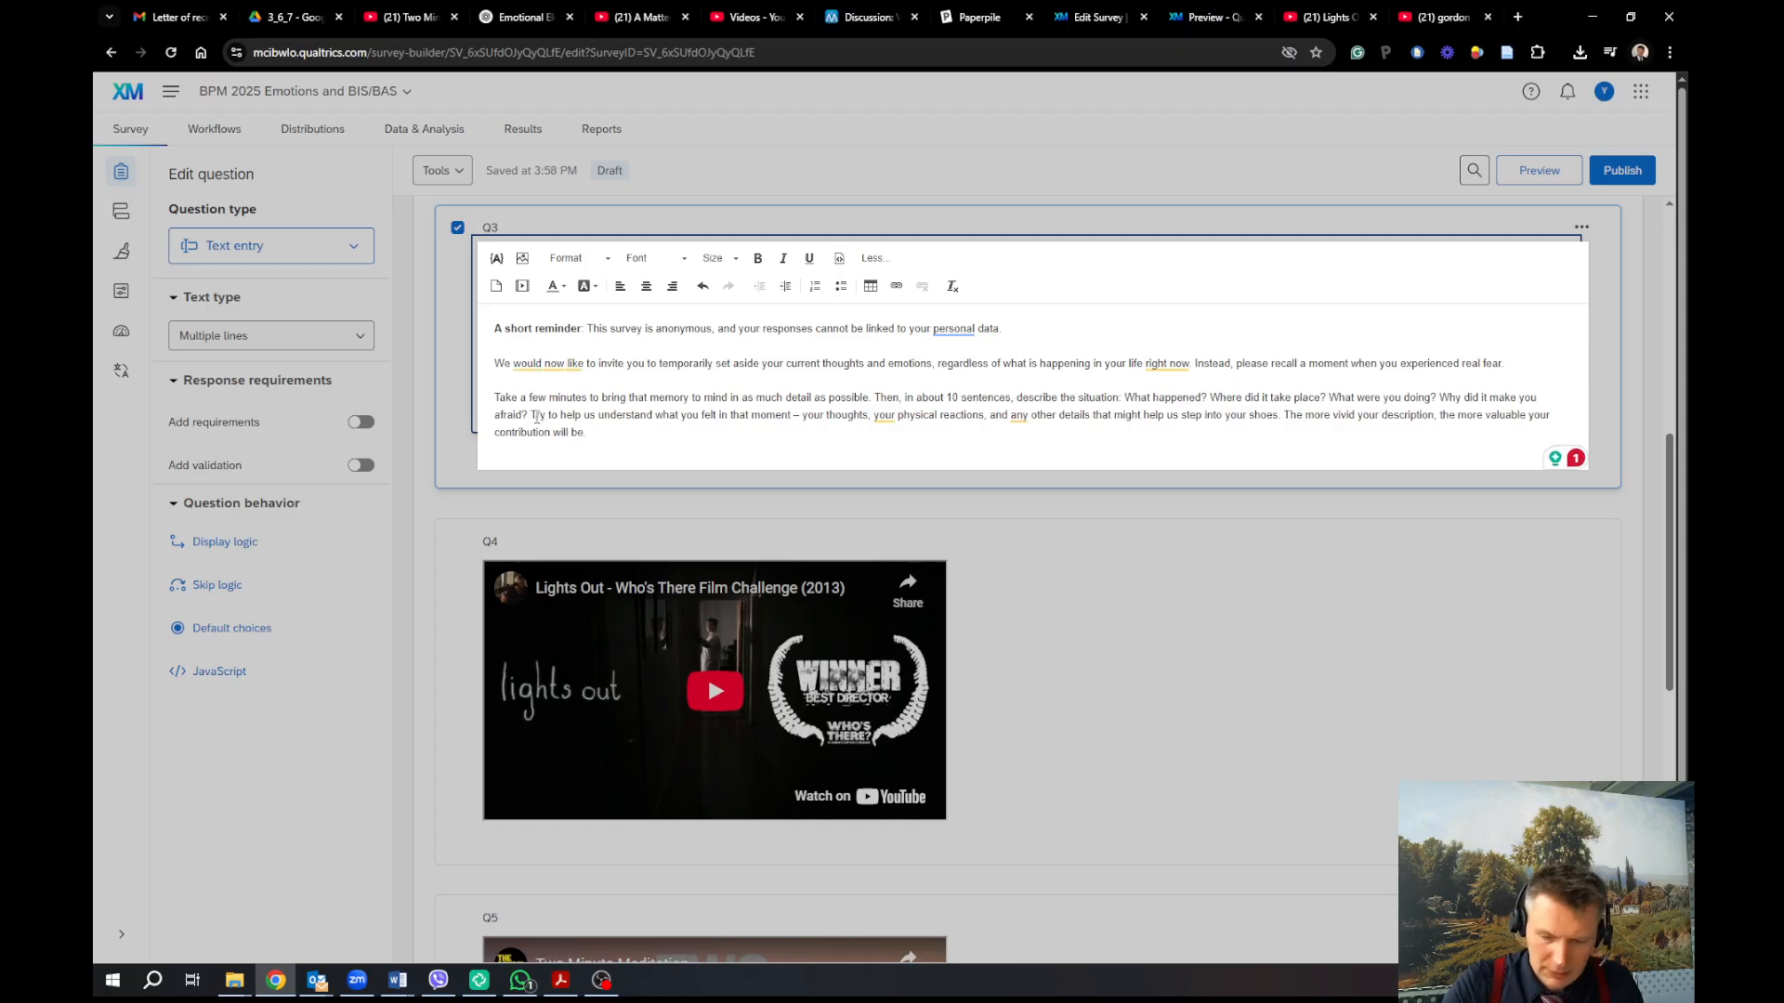
{"action": "key", "text": "Return"}
{"action": "key", "text": "Return"}
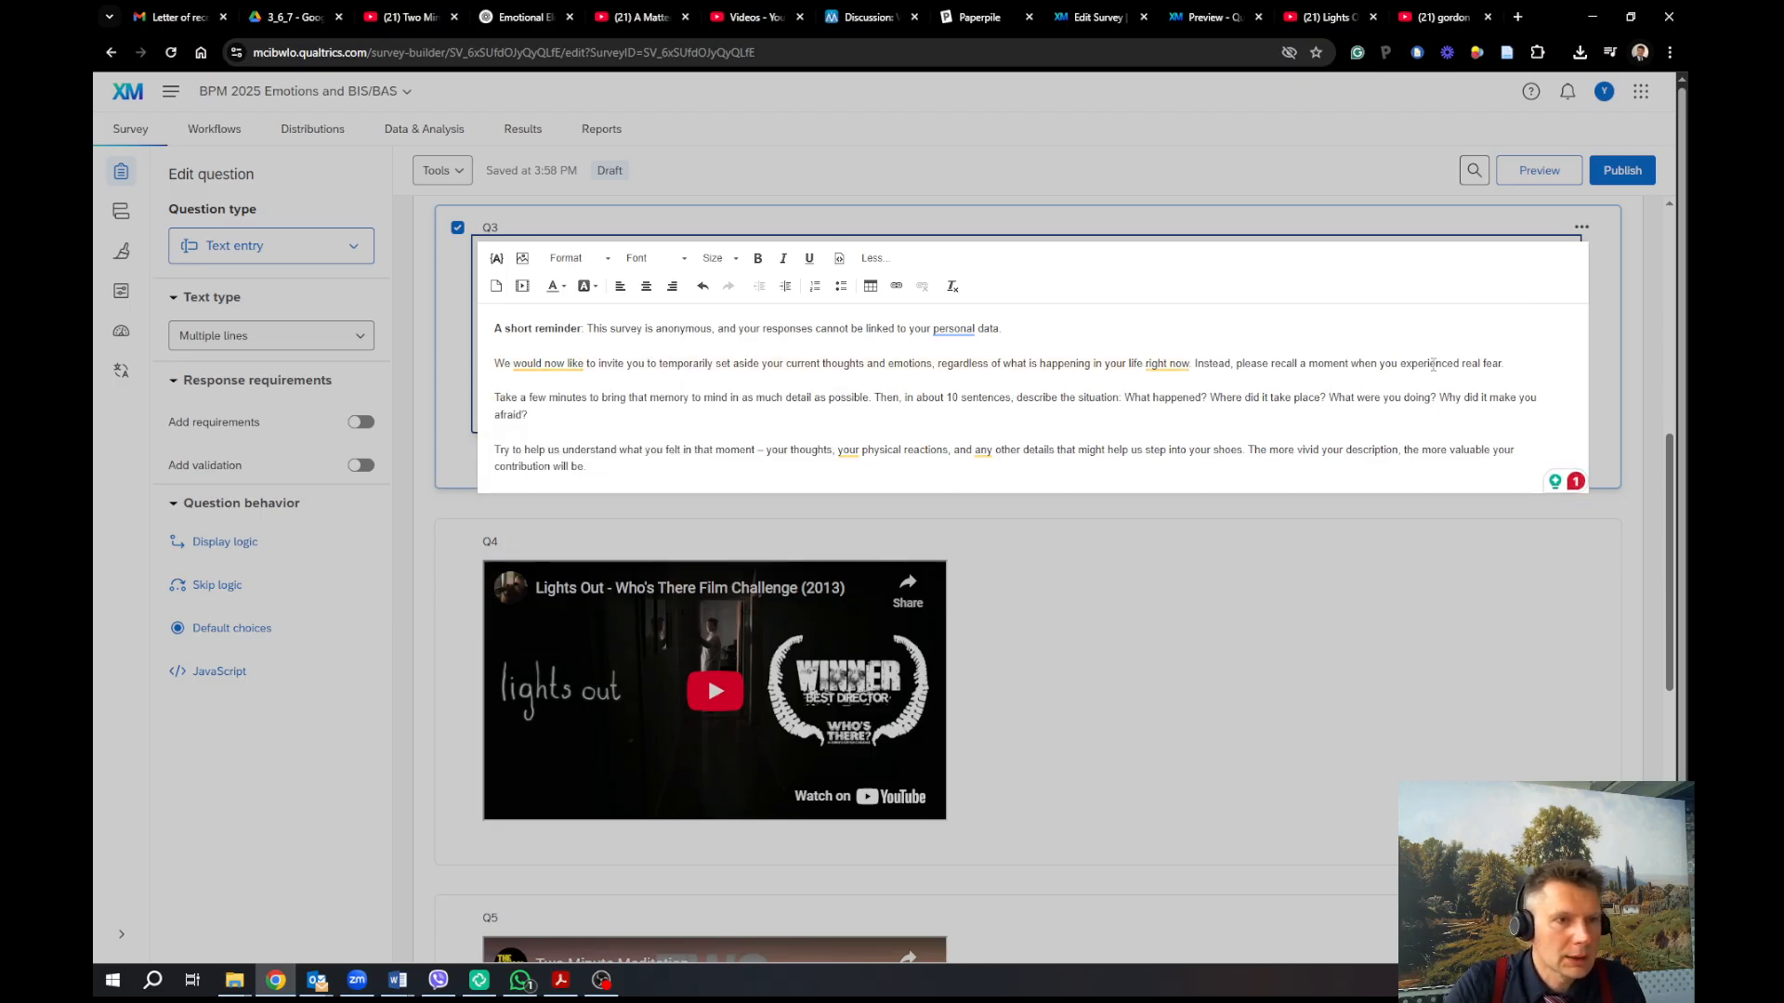
{"action": "left_click_drag", "start_coordinate": [1464, 363], "coordinate": [1503, 360]}
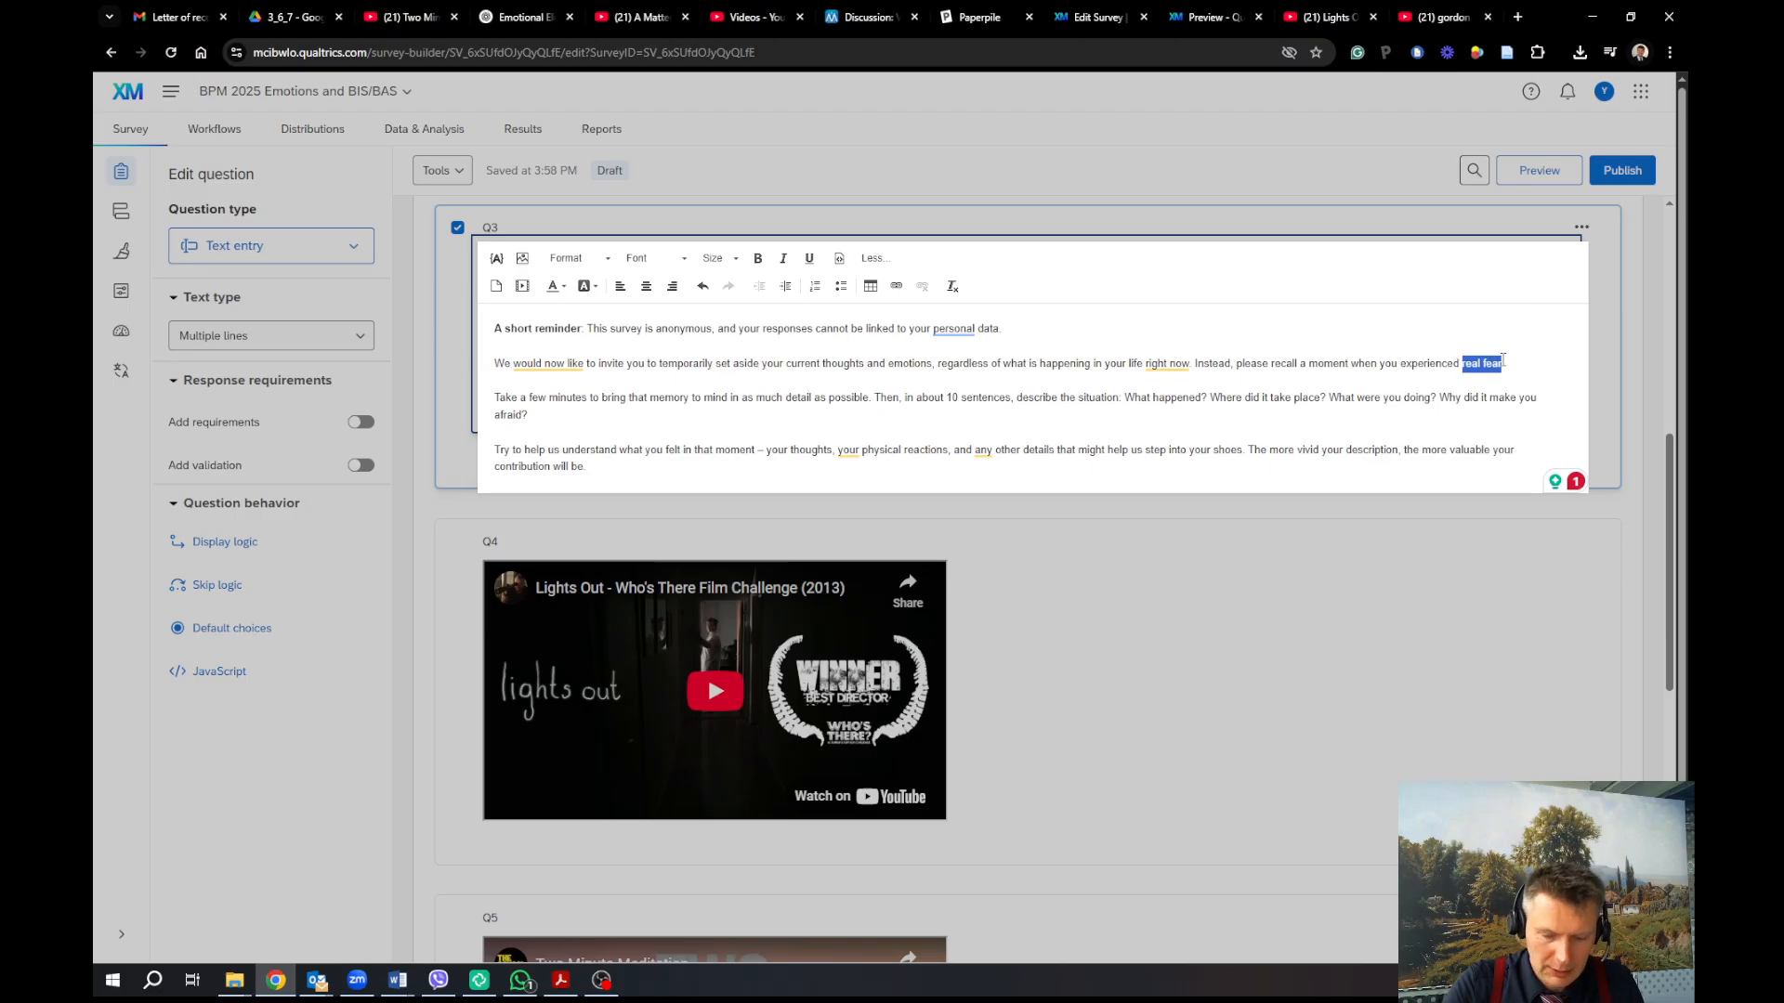
{"action": "key", "text": "ctrl+i"}
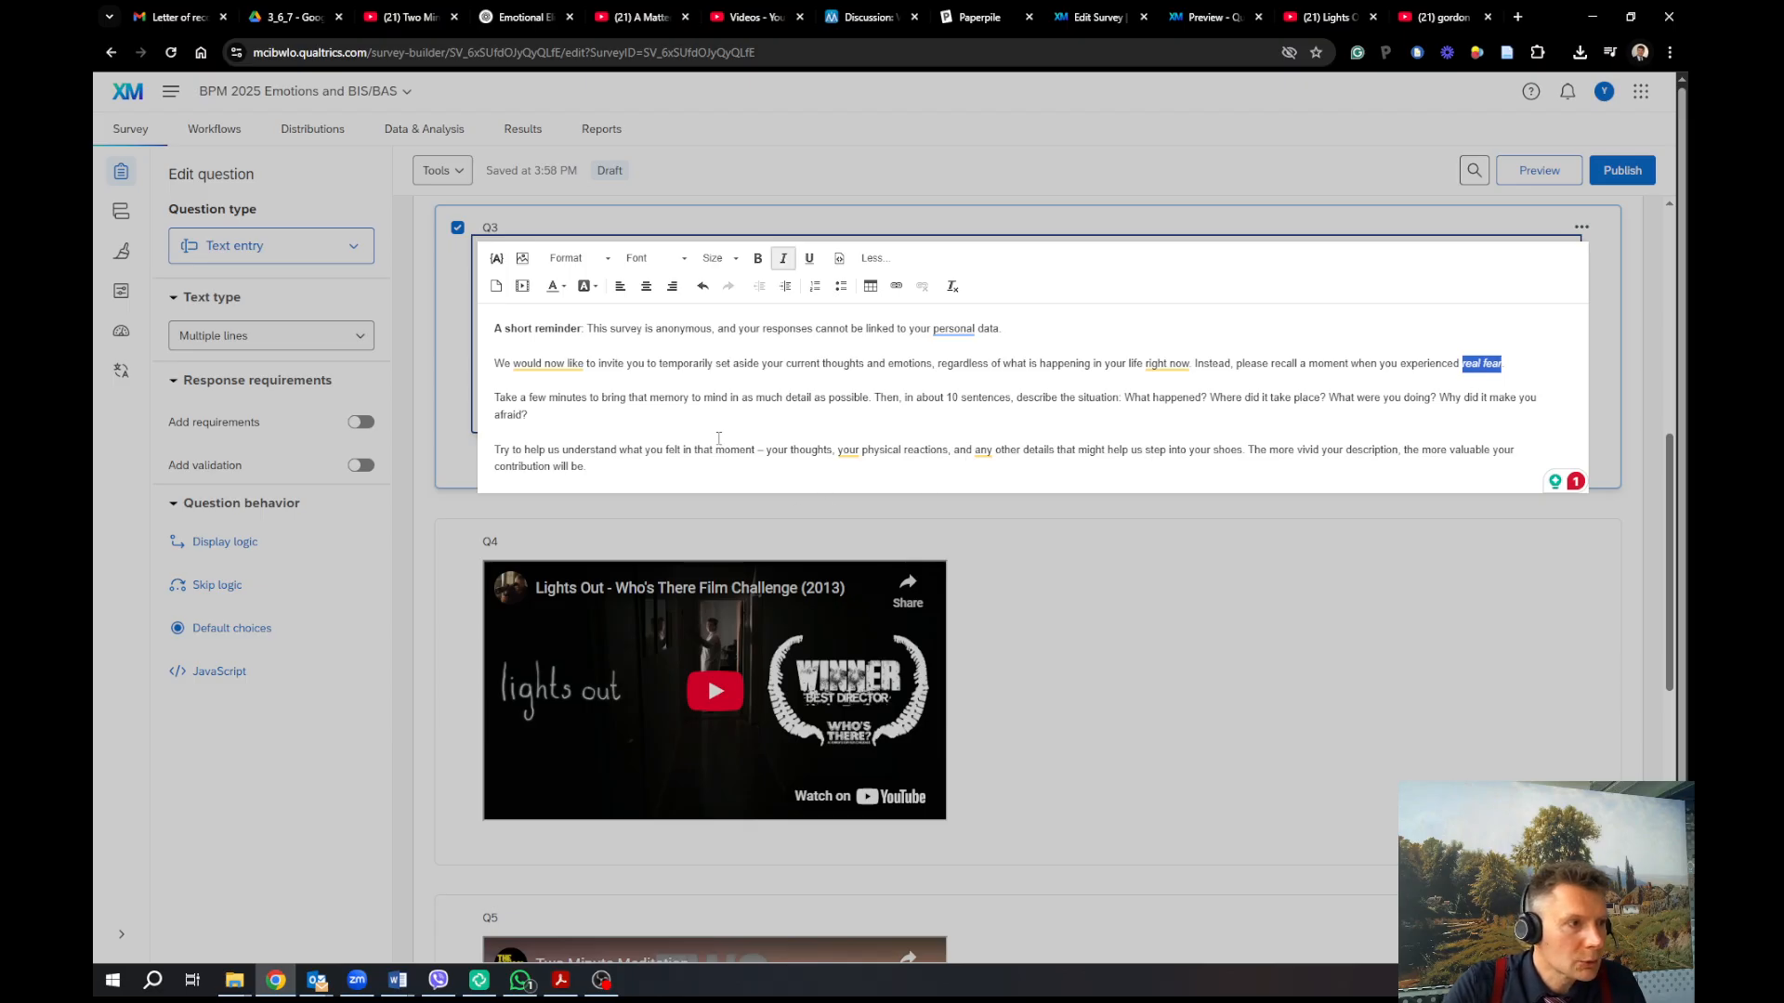
{"action": "double_click", "coordinate": [513, 415]}
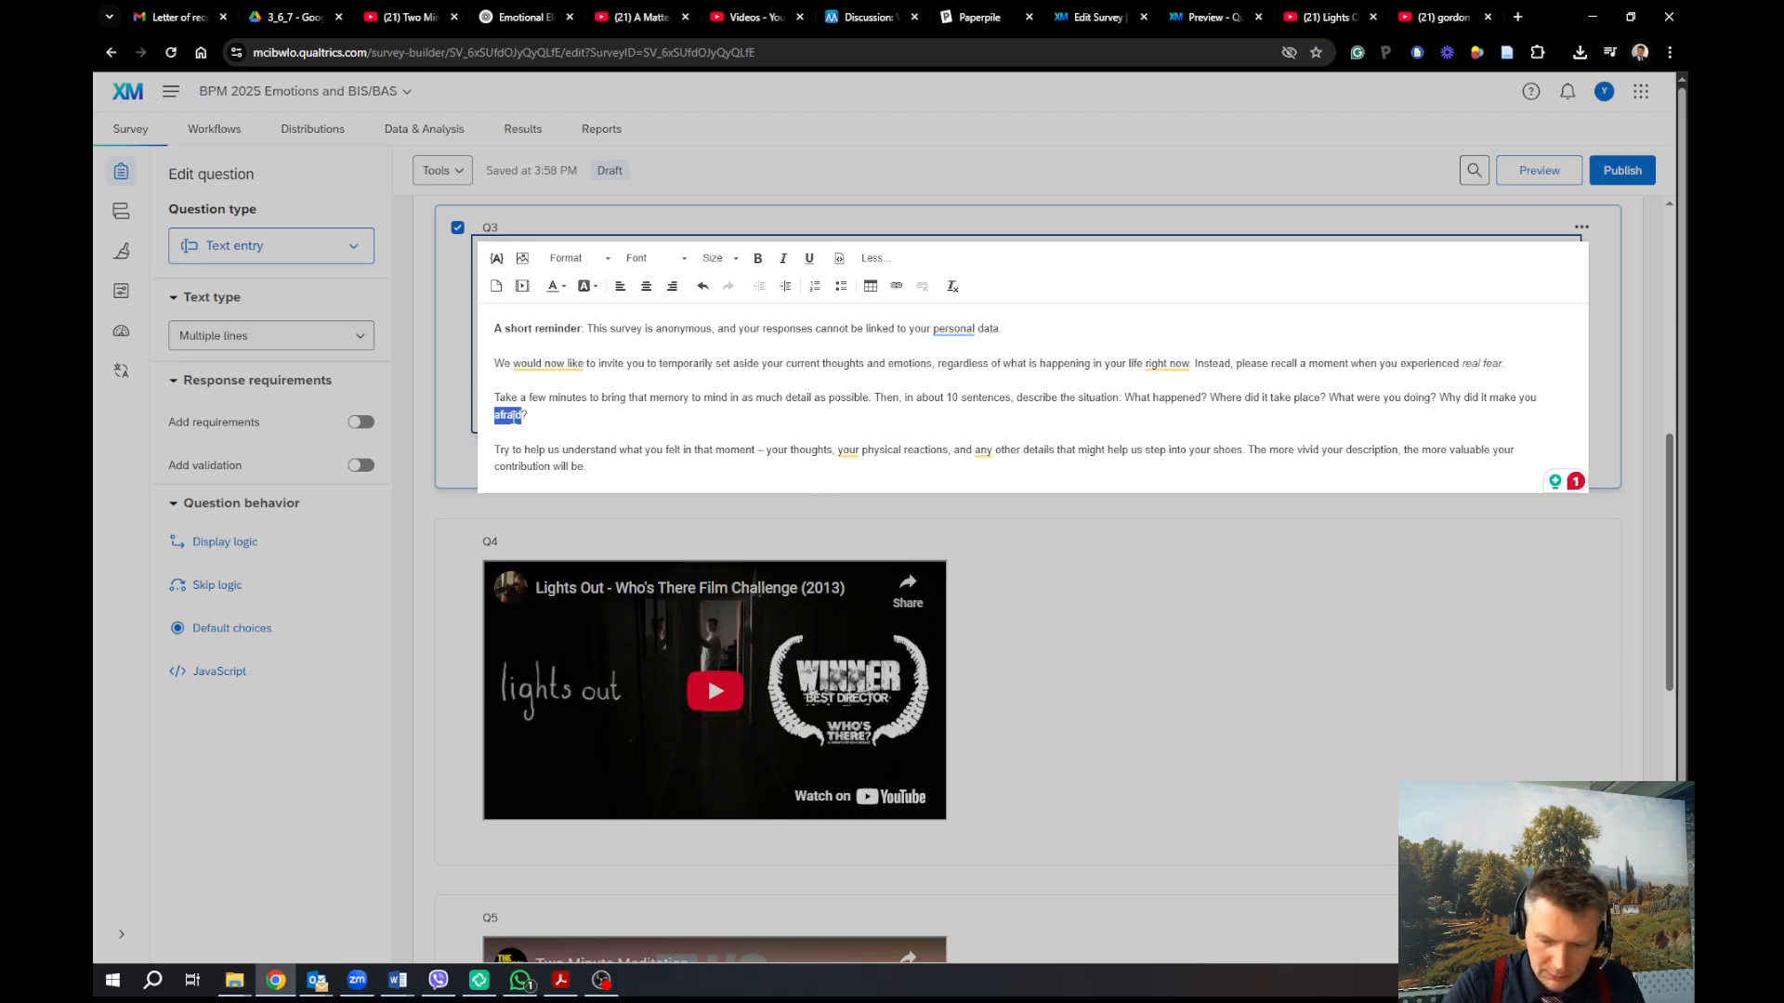
{"action": "key", "text": "ctrl+i"}
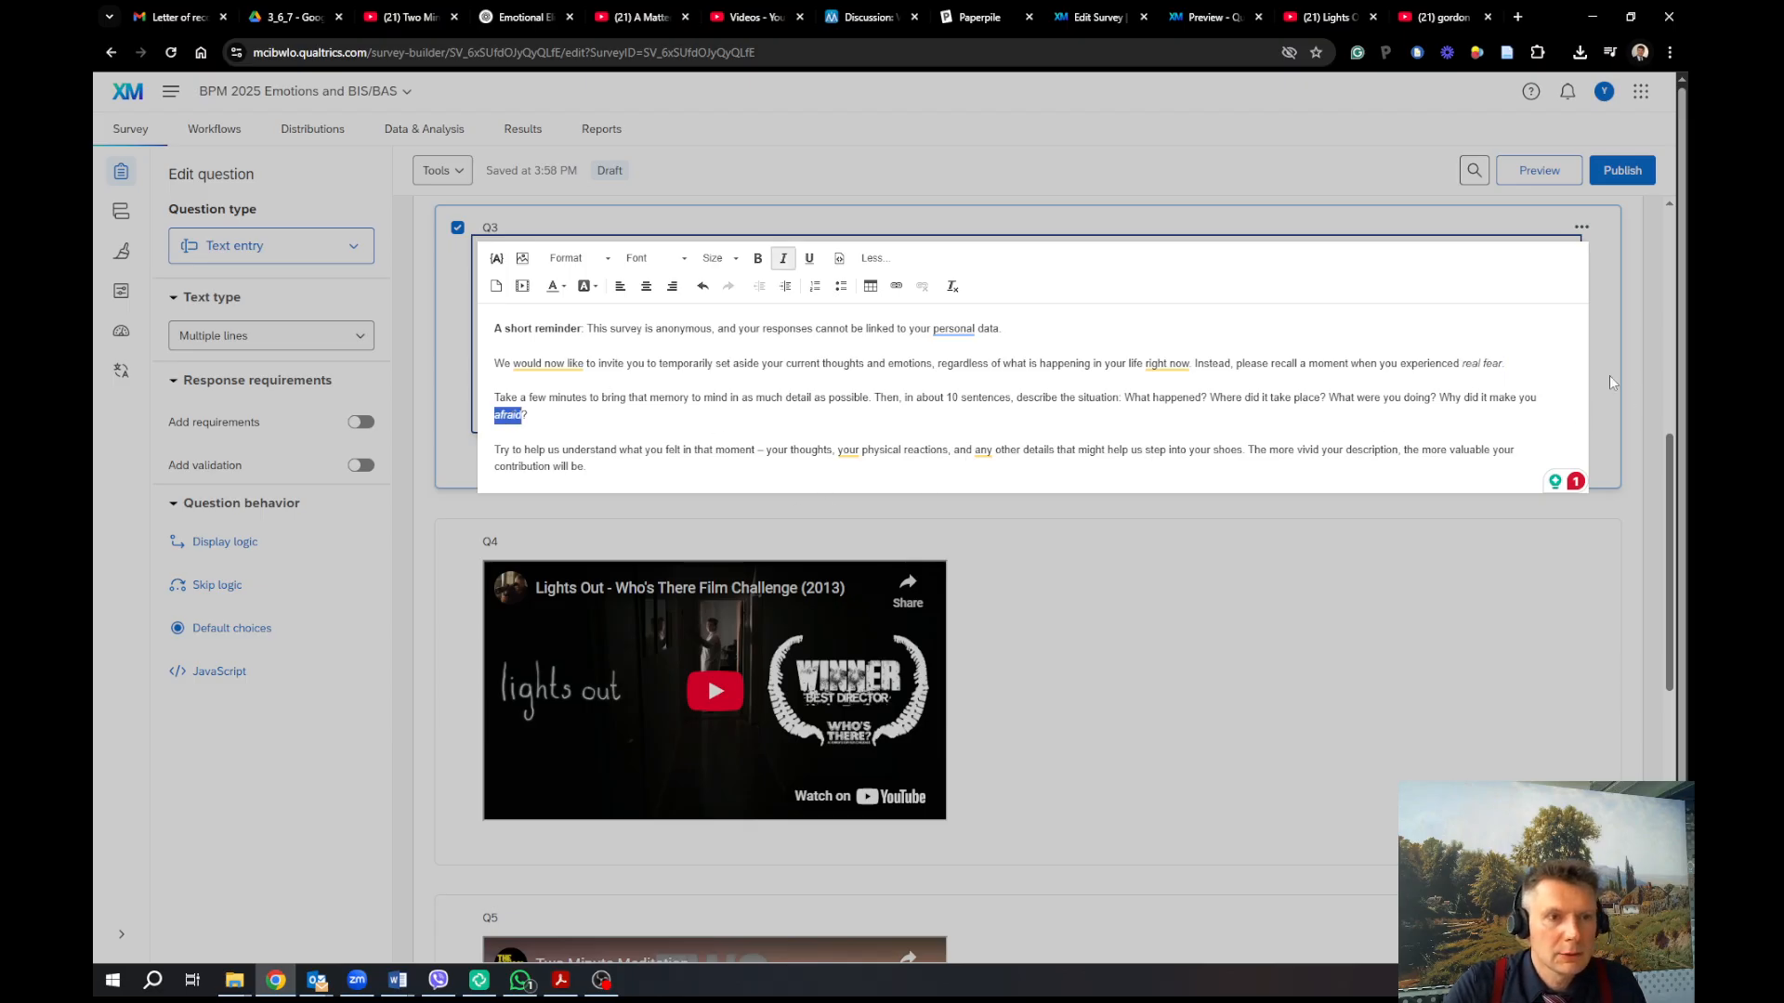
{"action": "left_click", "coordinate": [1611, 377]}
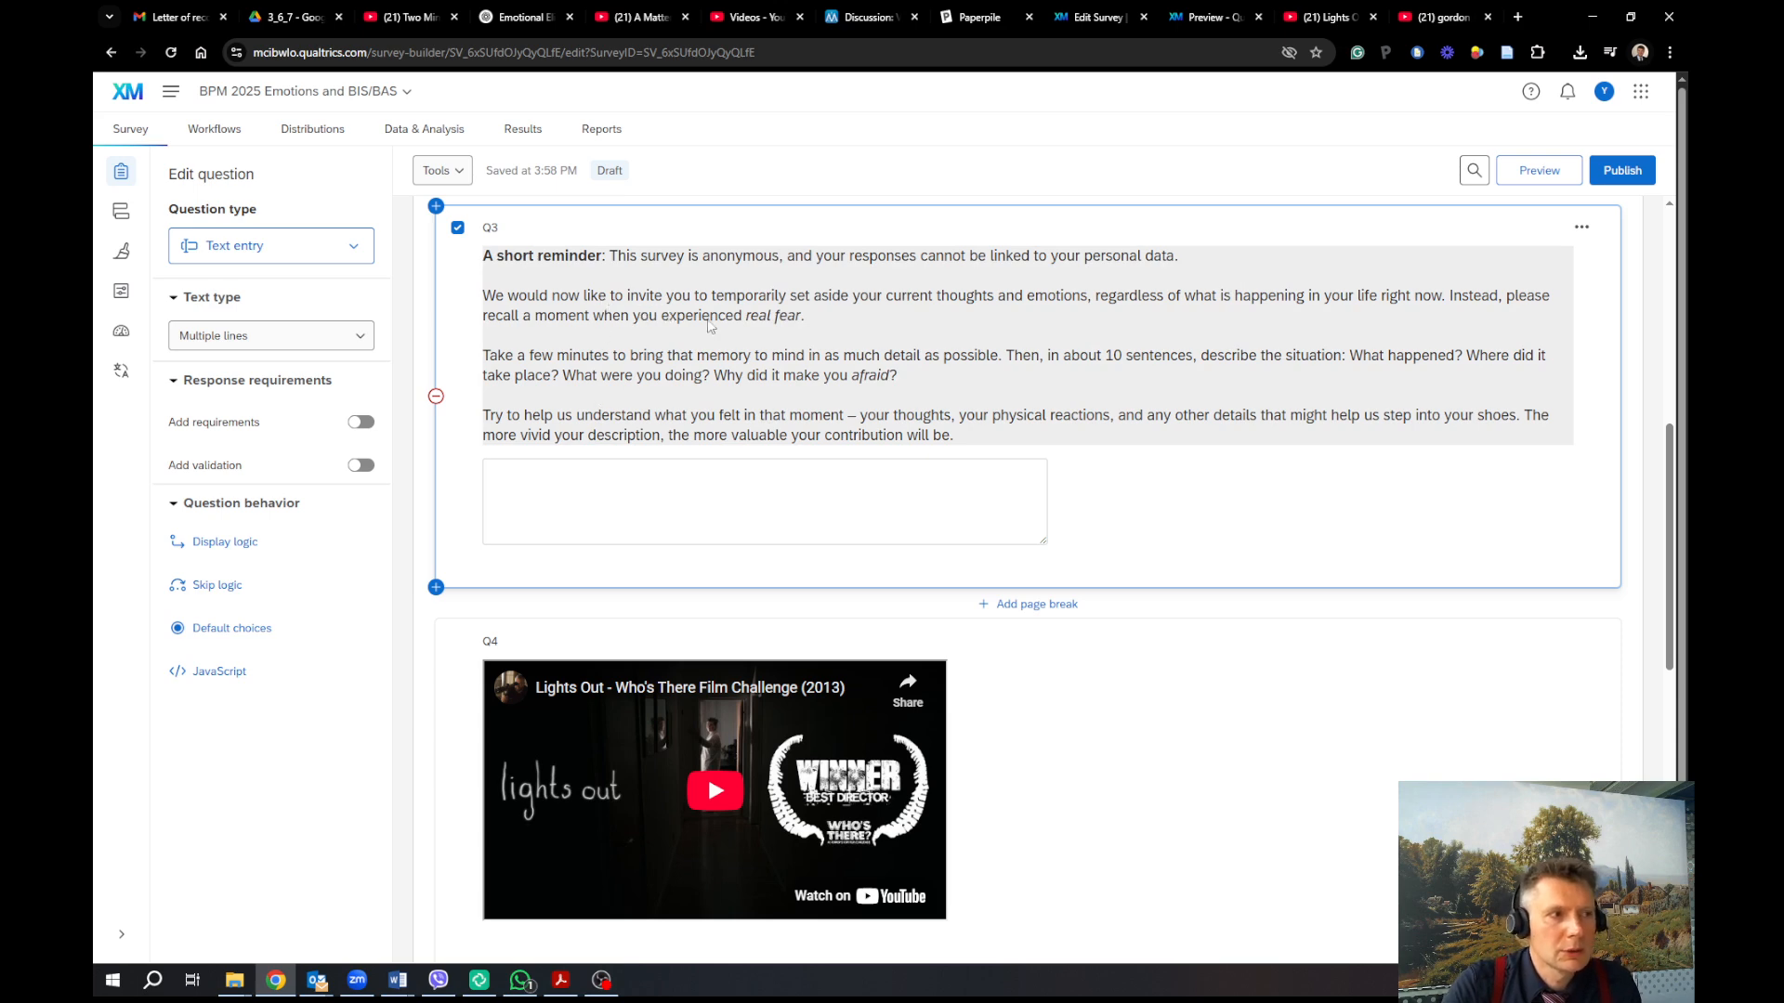
{"action": "left_click", "coordinate": [900, 303]}
{"action": "key", "text": "ctrl+c"}
{"action": "left_click", "coordinate": [900, 303]}
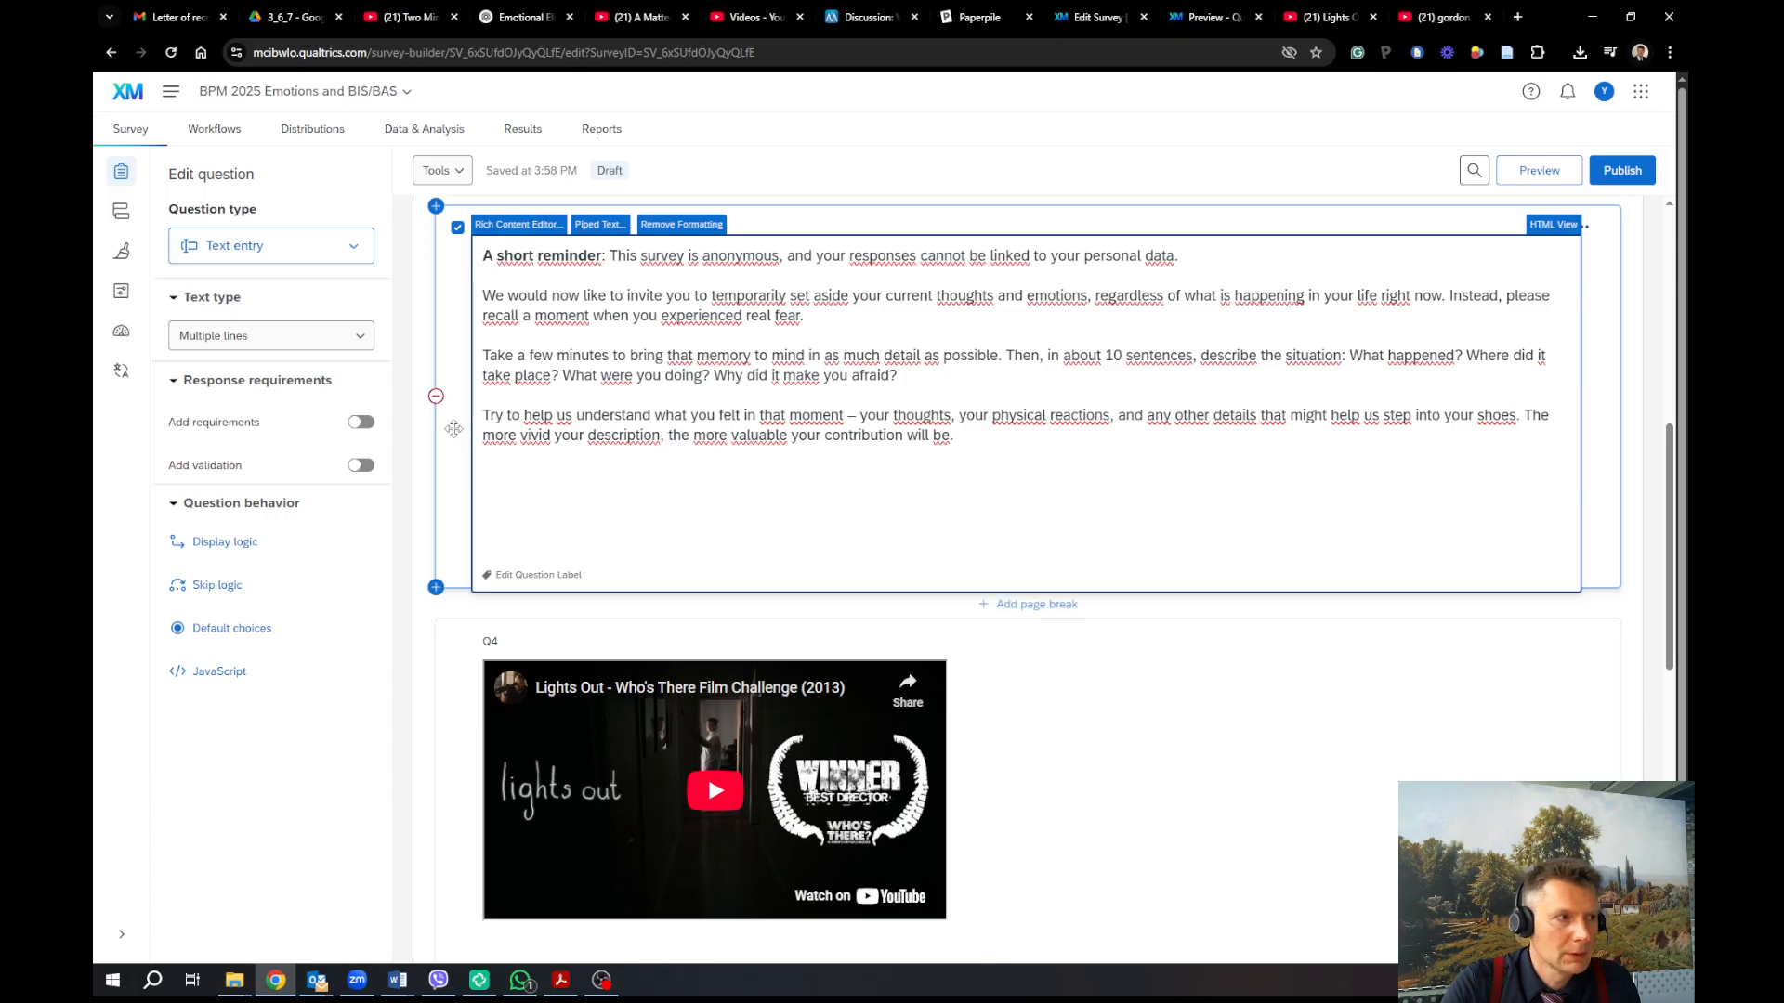
{"action": "left_click", "coordinate": [450, 422]}
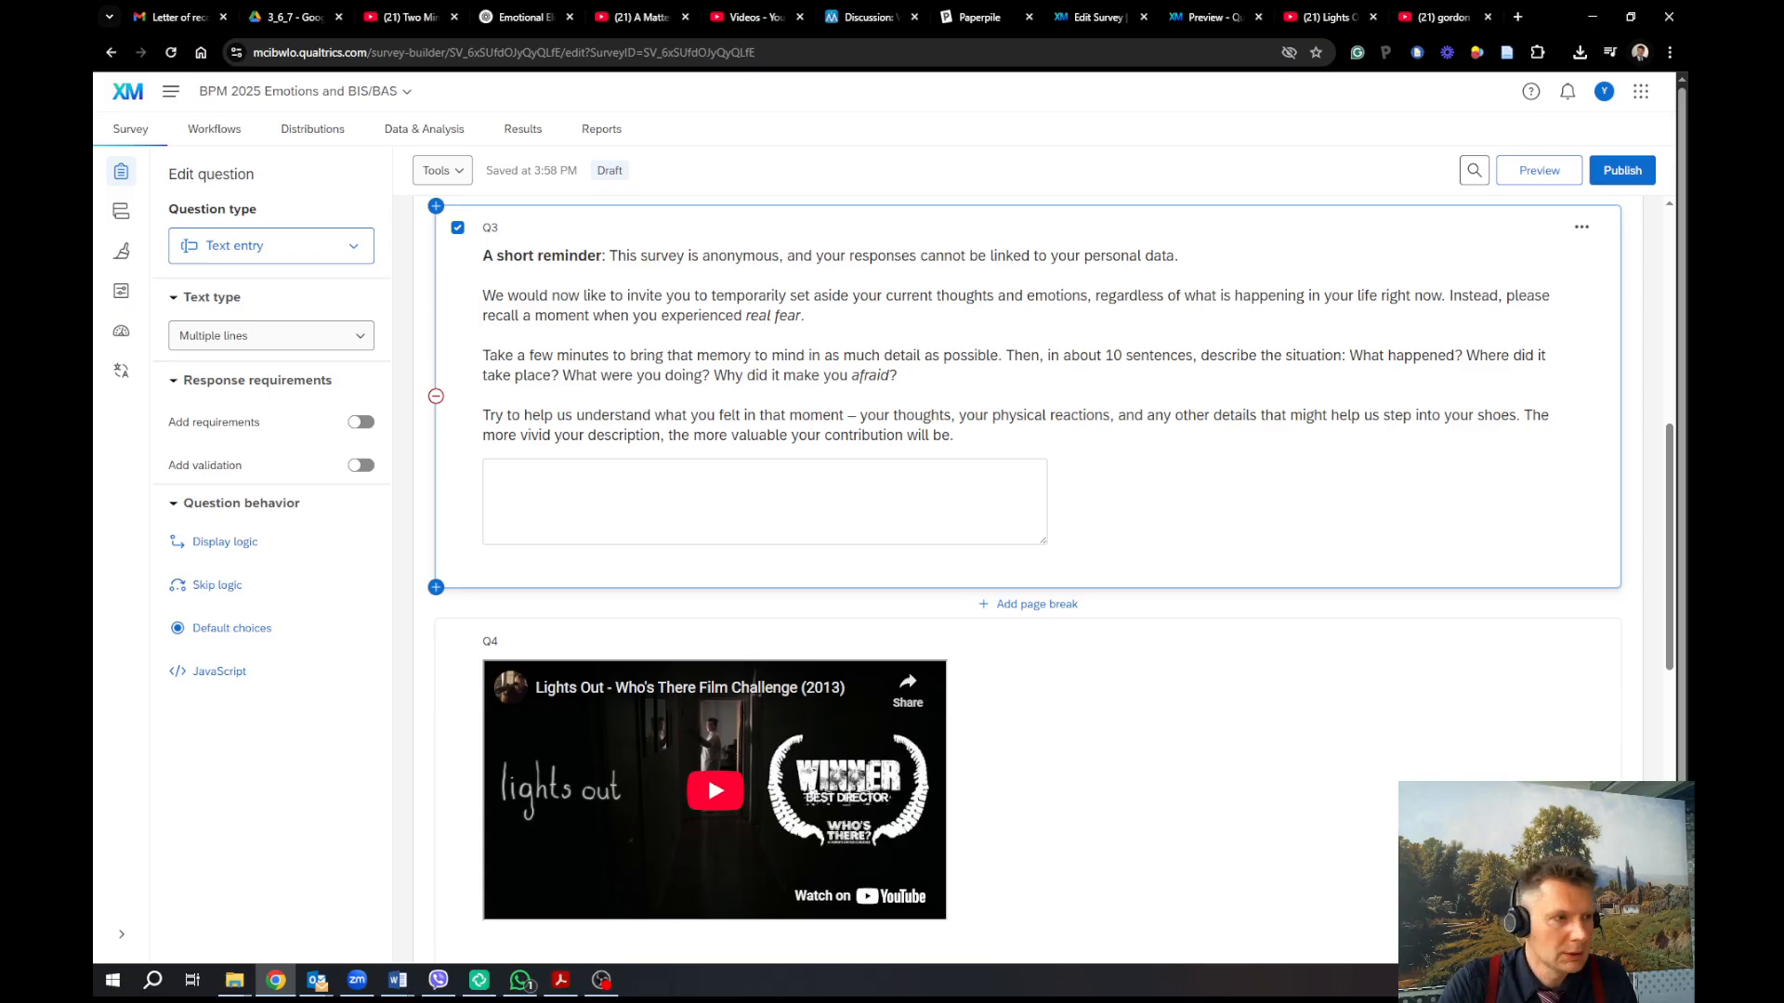
Delete the Lights Out and Two Minute Meditation questions, and turn on Force response for Q3
{"action": "scroll", "coordinate": [1365, 680], "scroll_direction": "down", "scroll_amount": 2}
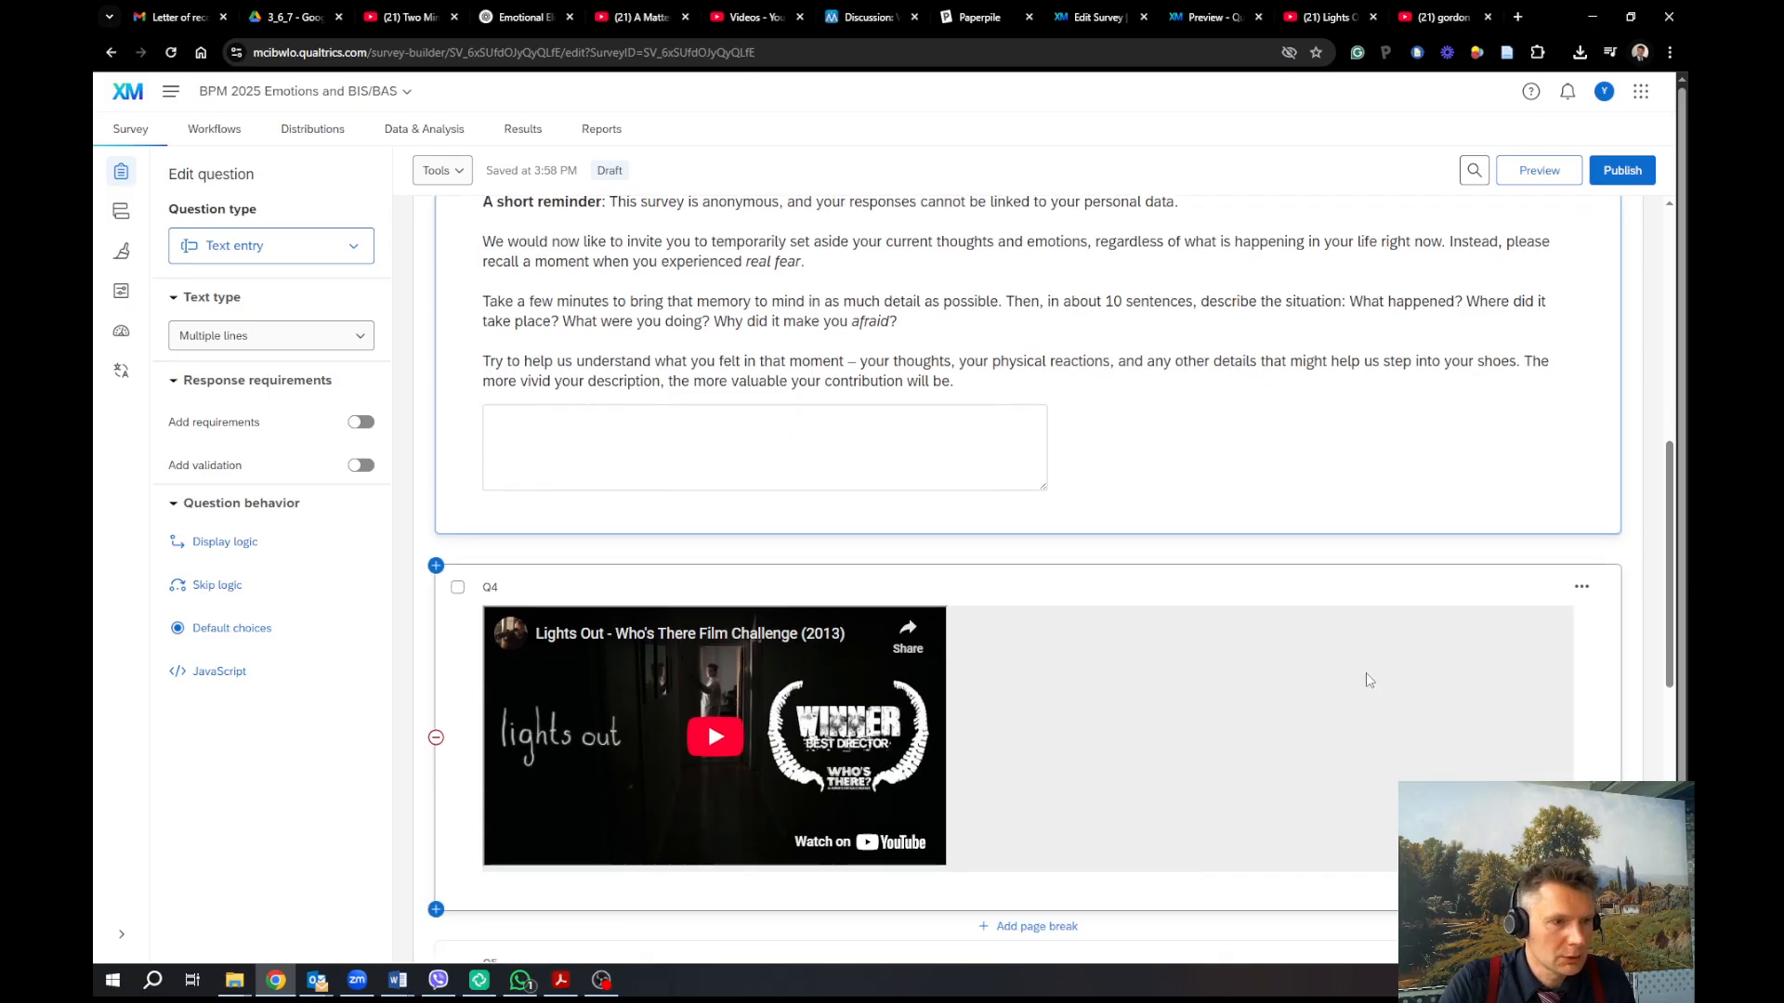
{"action": "left_click", "coordinate": [1580, 476]}
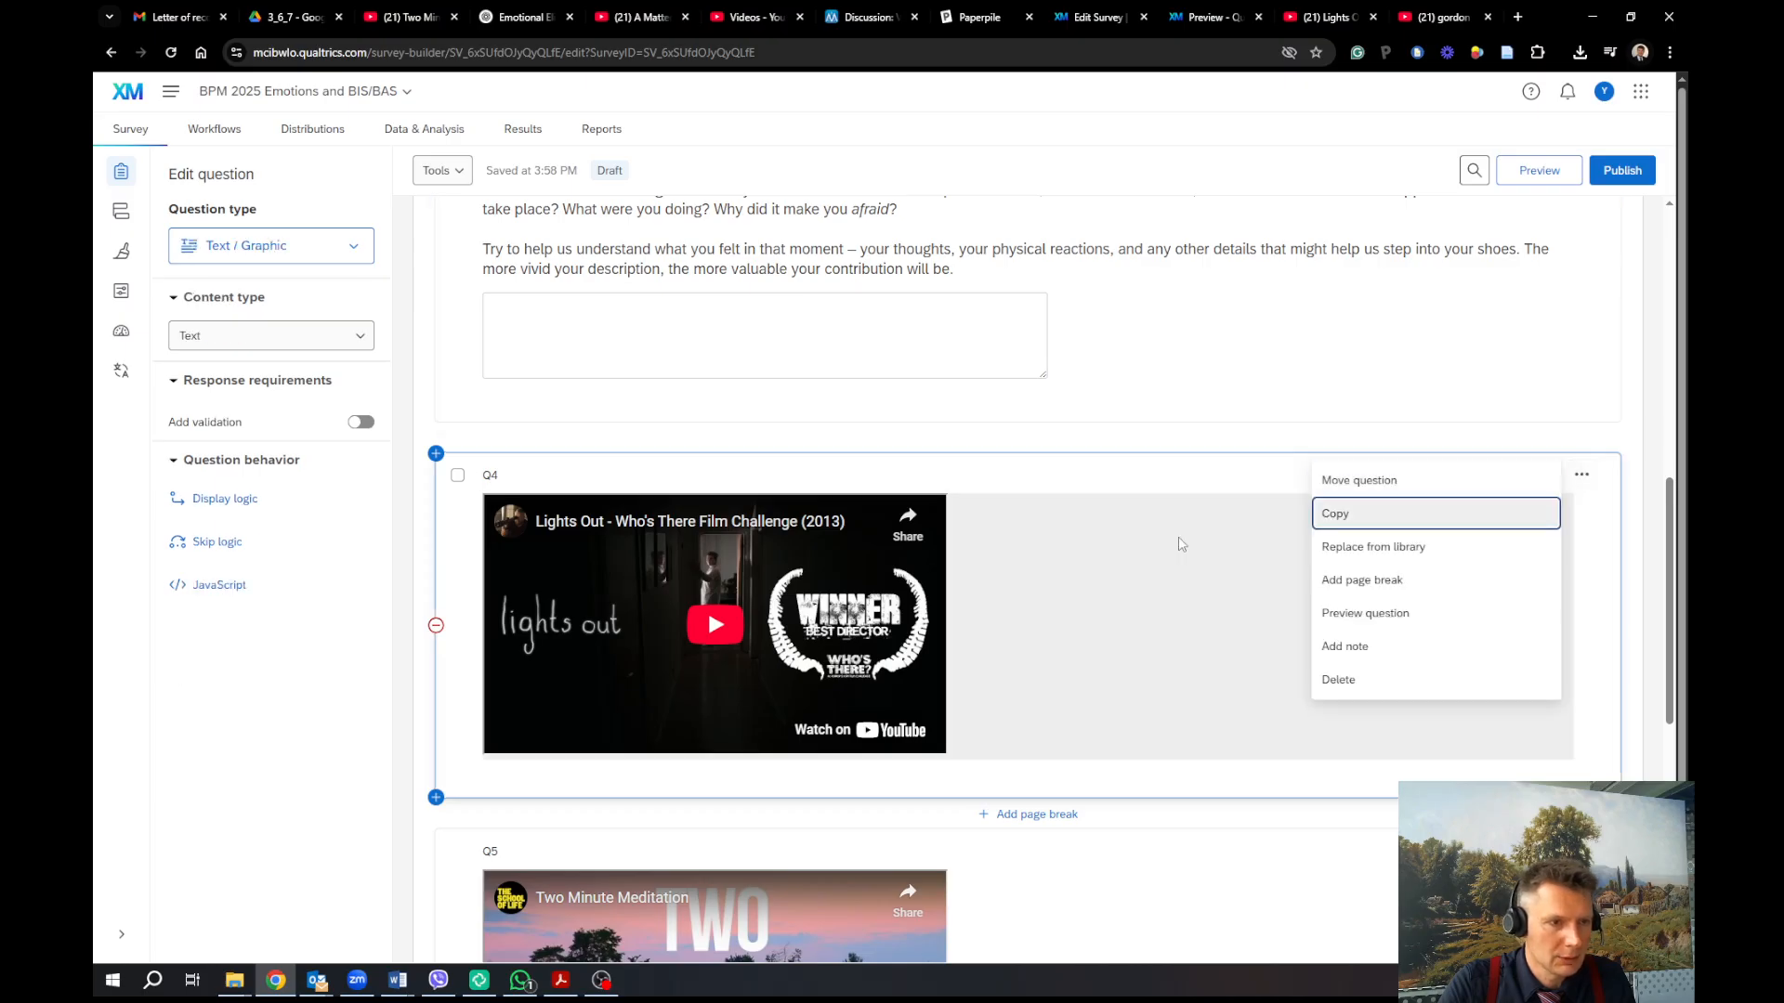
{"action": "left_click", "coordinate": [1330, 690]}
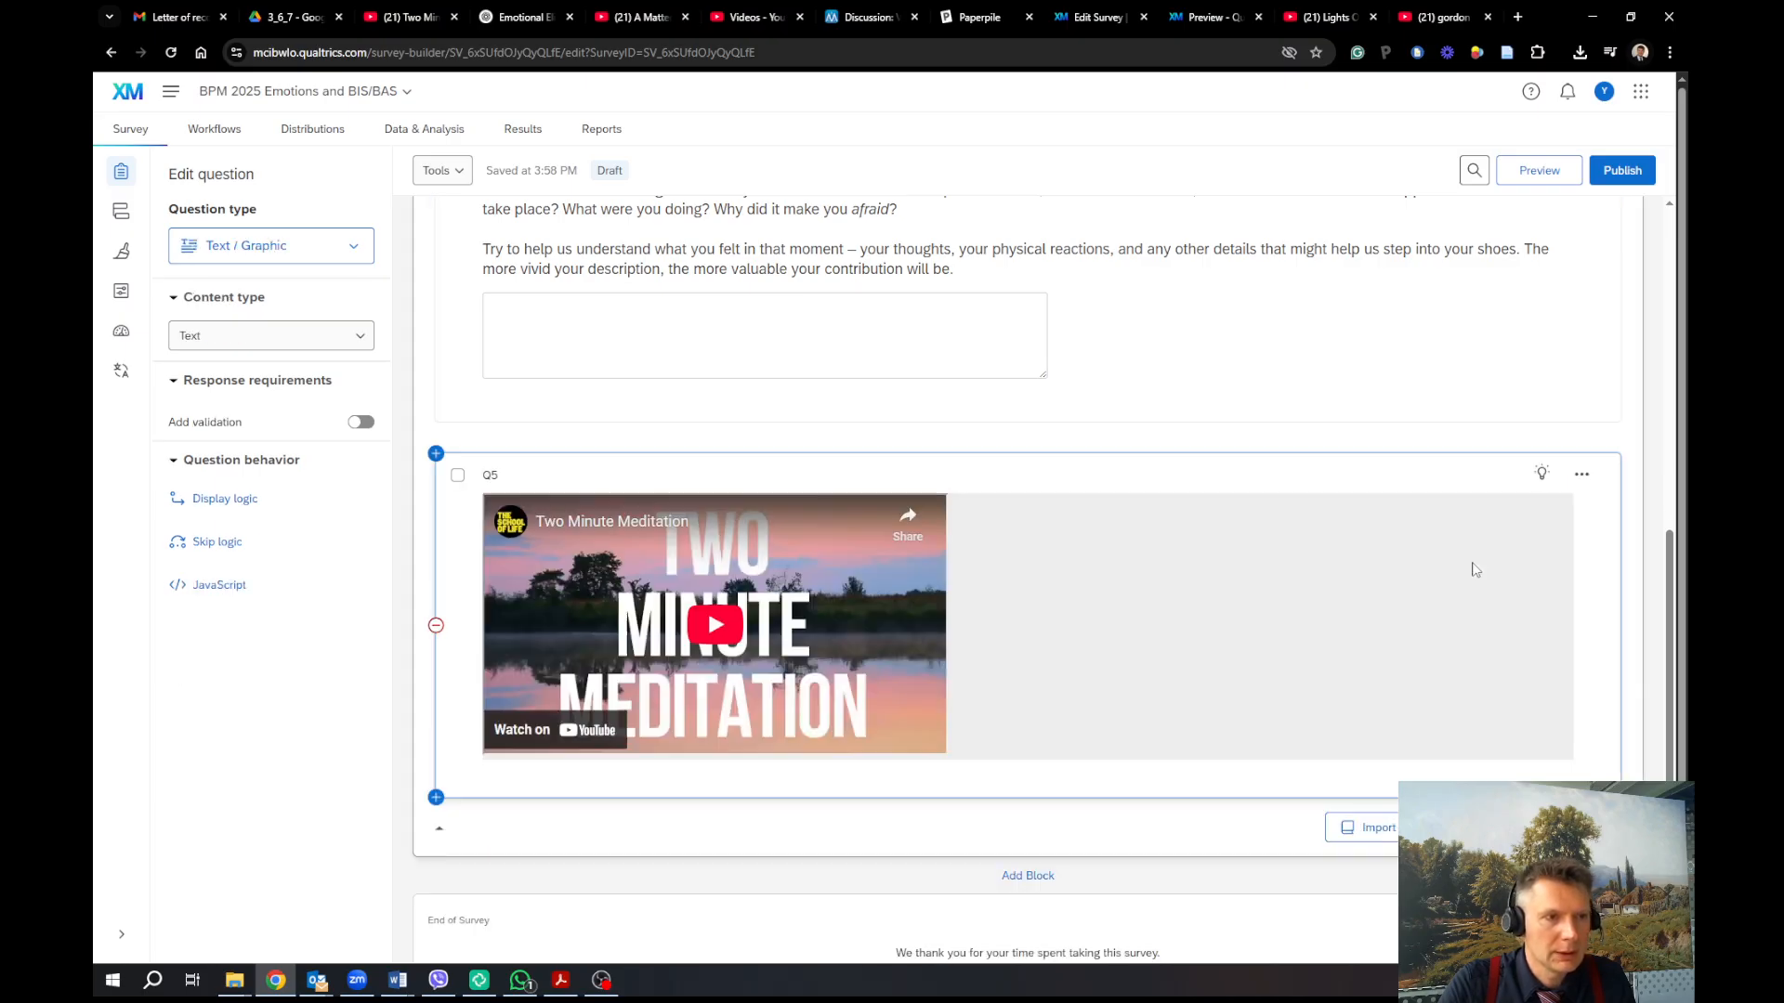
{"action": "left_click", "coordinate": [1582, 477]}
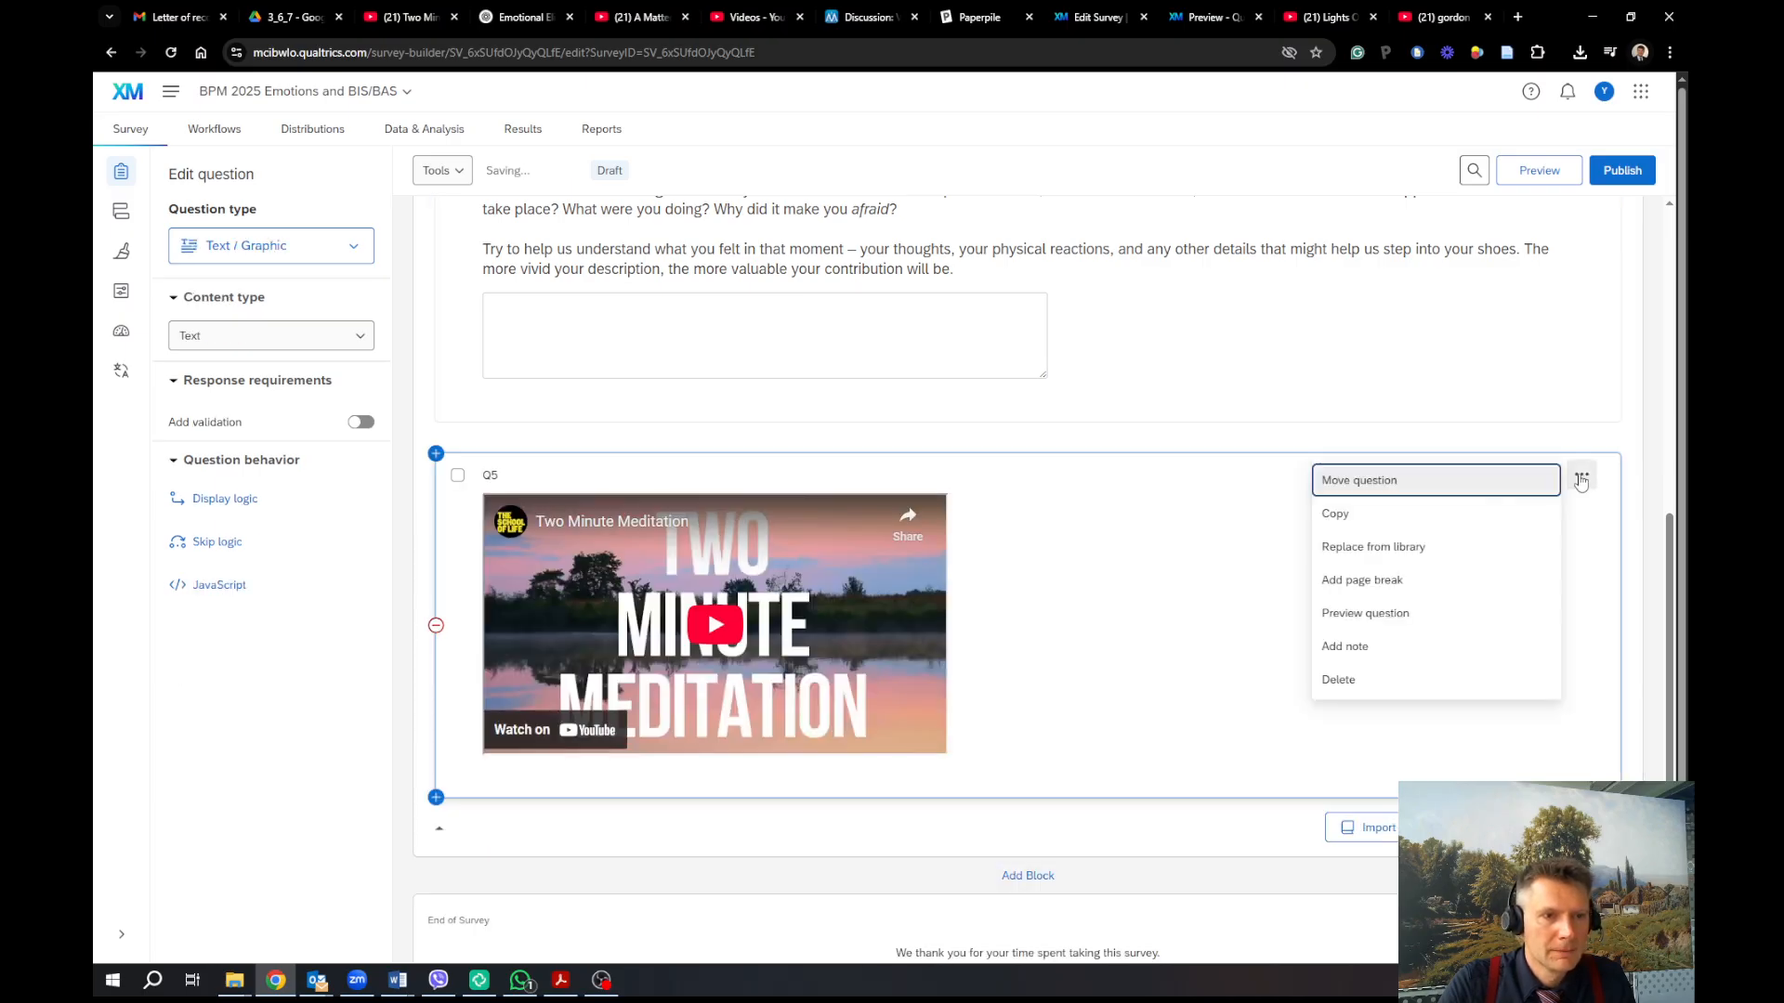
{"action": "left_click", "coordinate": [1389, 679]}
{"action": "left_click", "coordinate": [956, 482]}
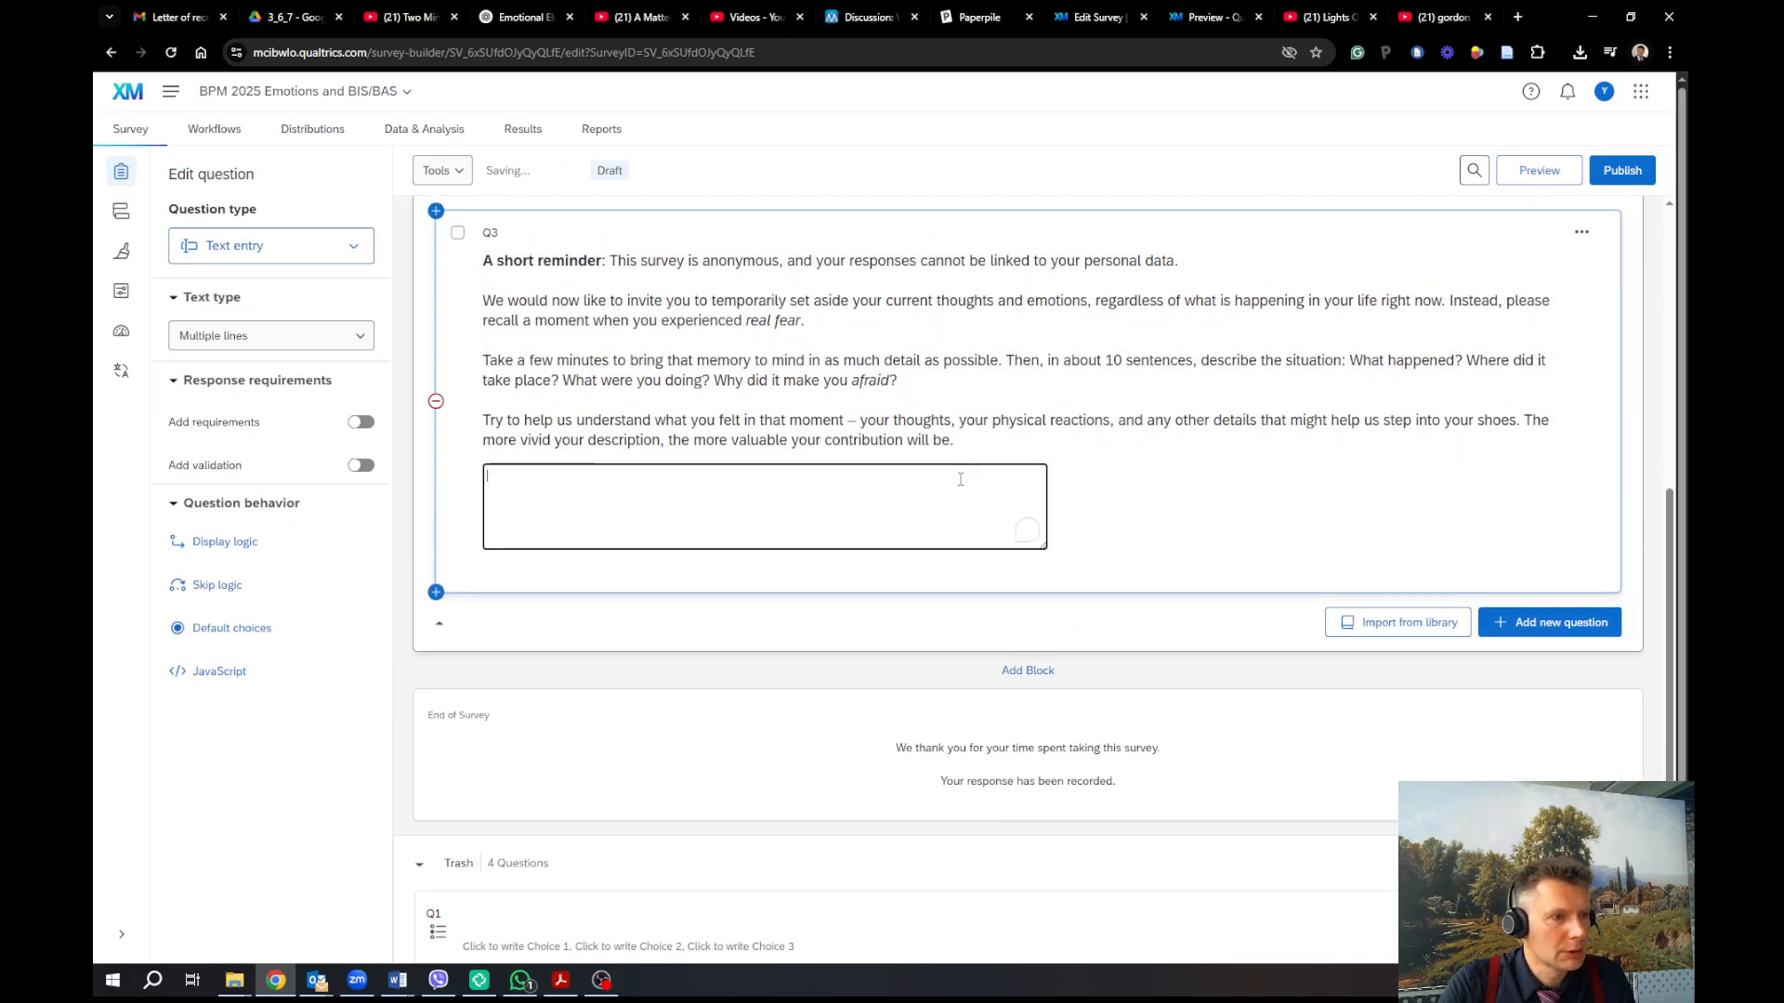
{"action": "left_click", "coordinate": [361, 422]}
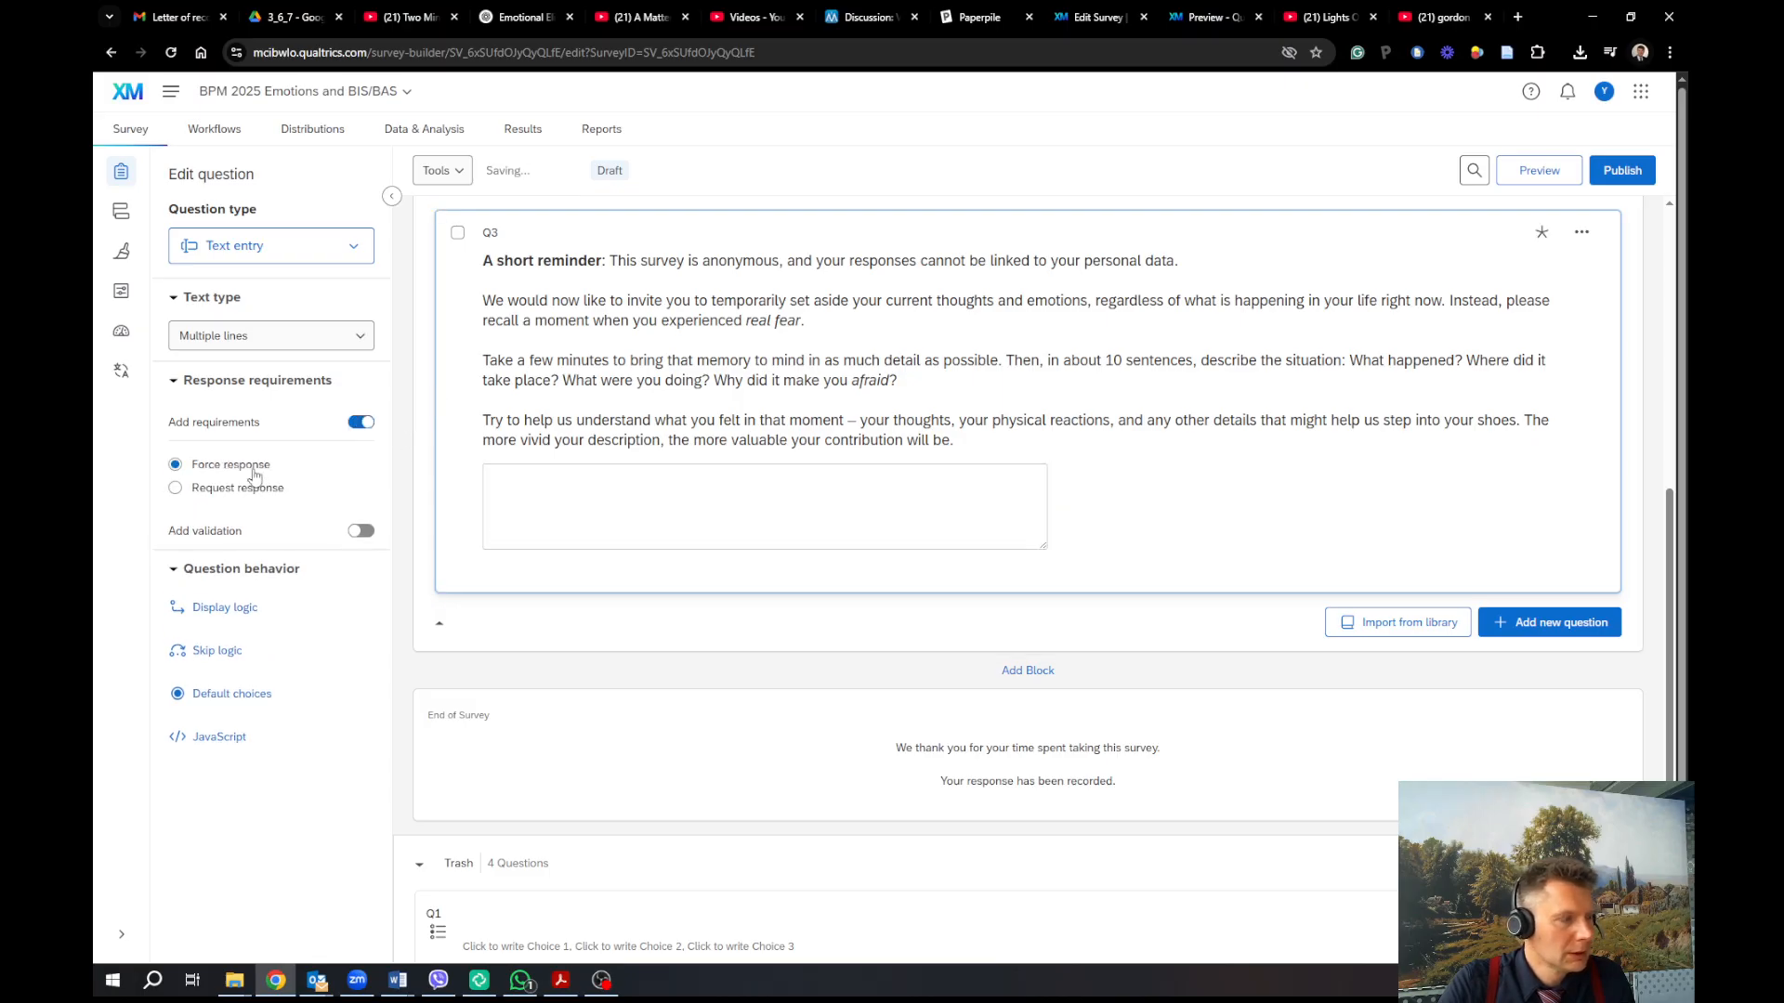
Add Minimum length validation to Q3, settling on 150 characters after first trying 300
{"action": "left_click", "coordinate": [362, 531]}
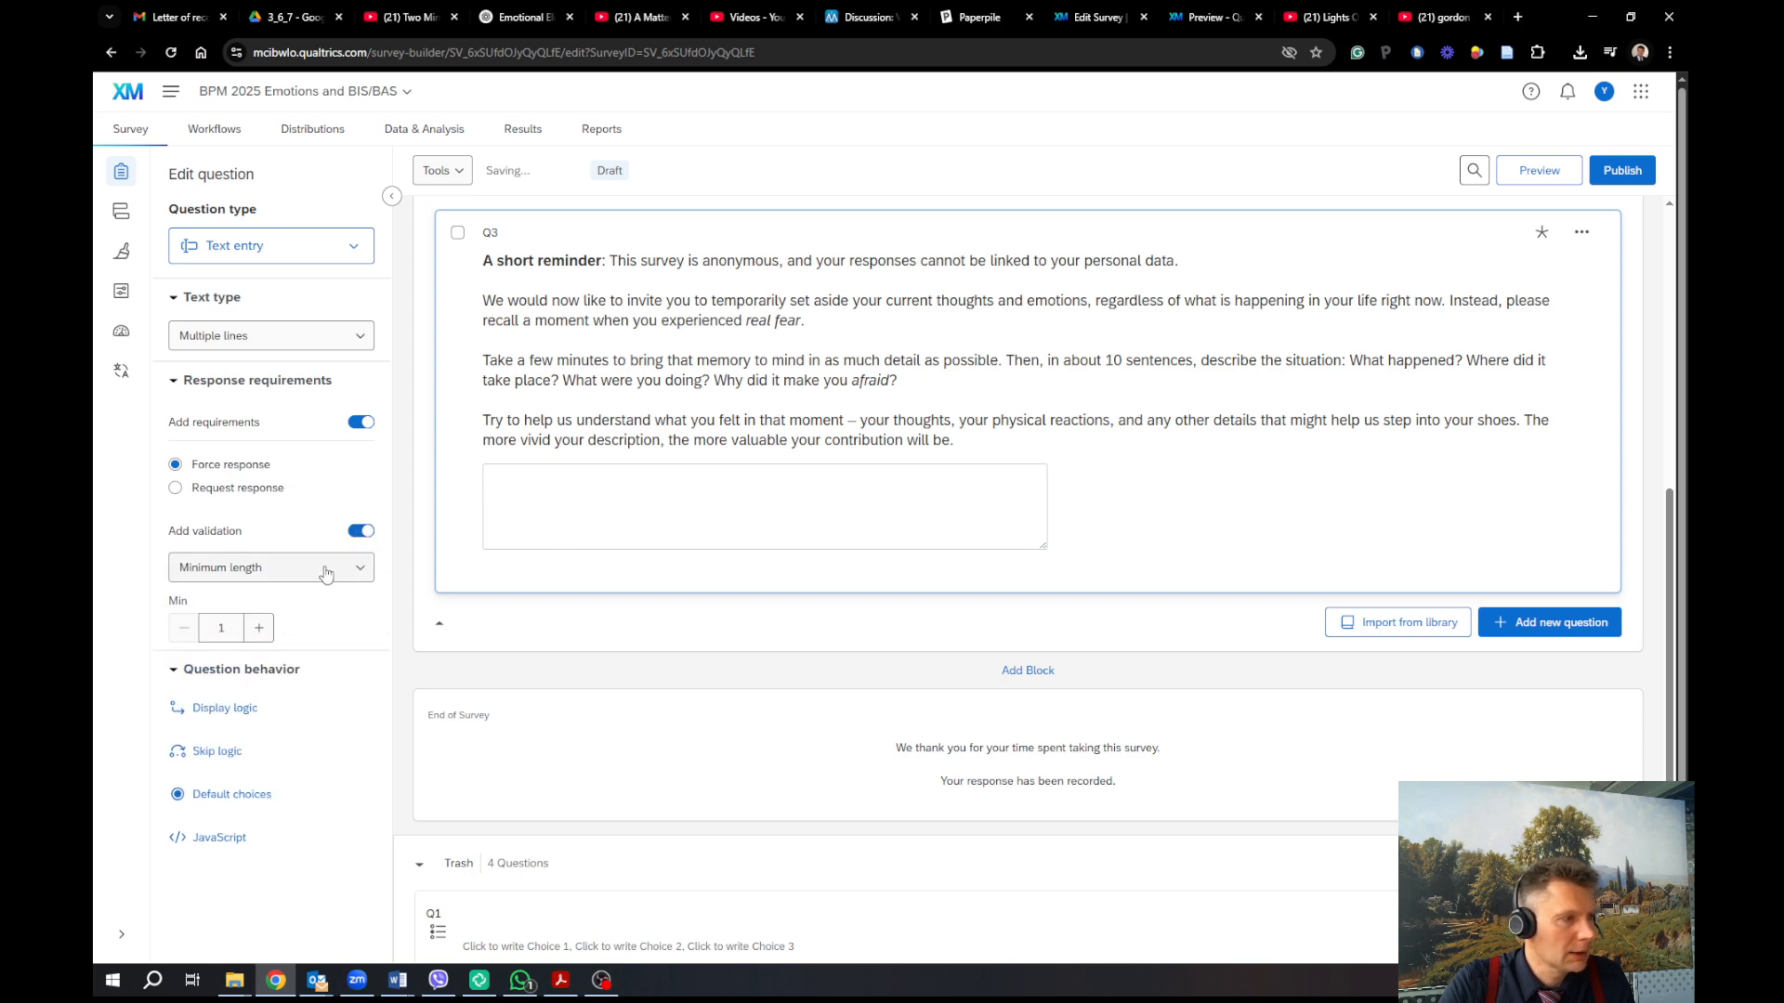
{"action": "left_click", "coordinate": [350, 577]}
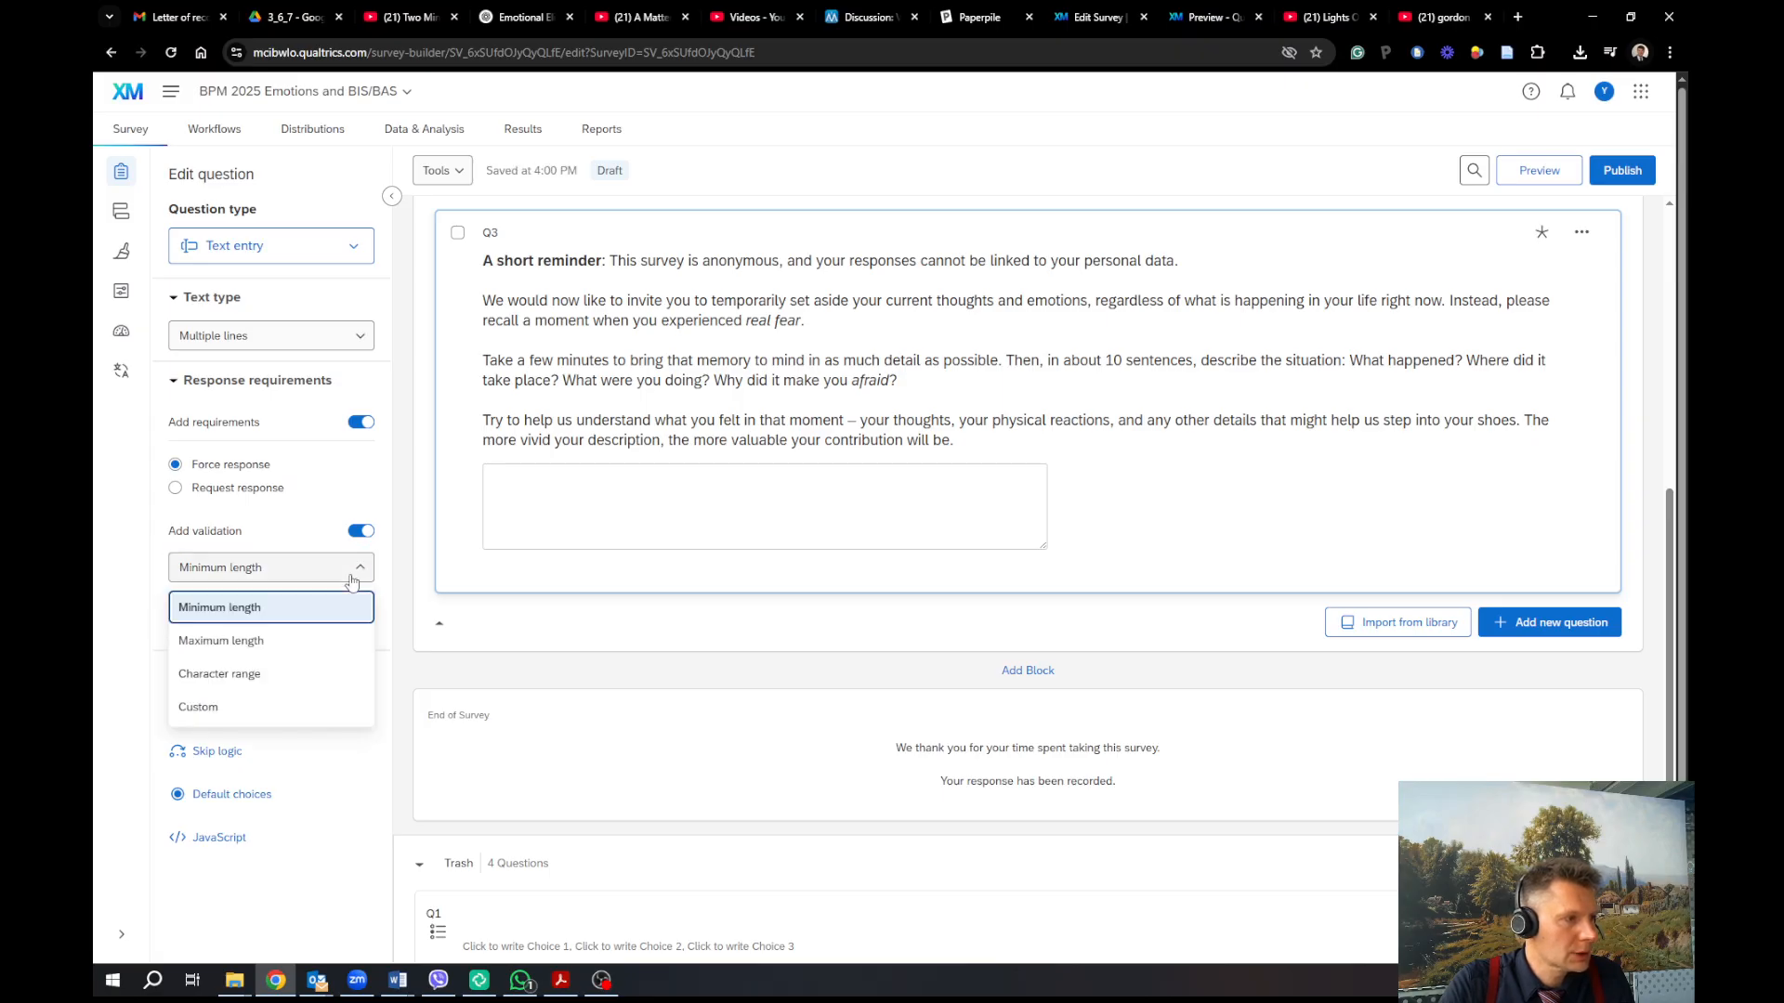
{"action": "left_click", "coordinate": [335, 615]}
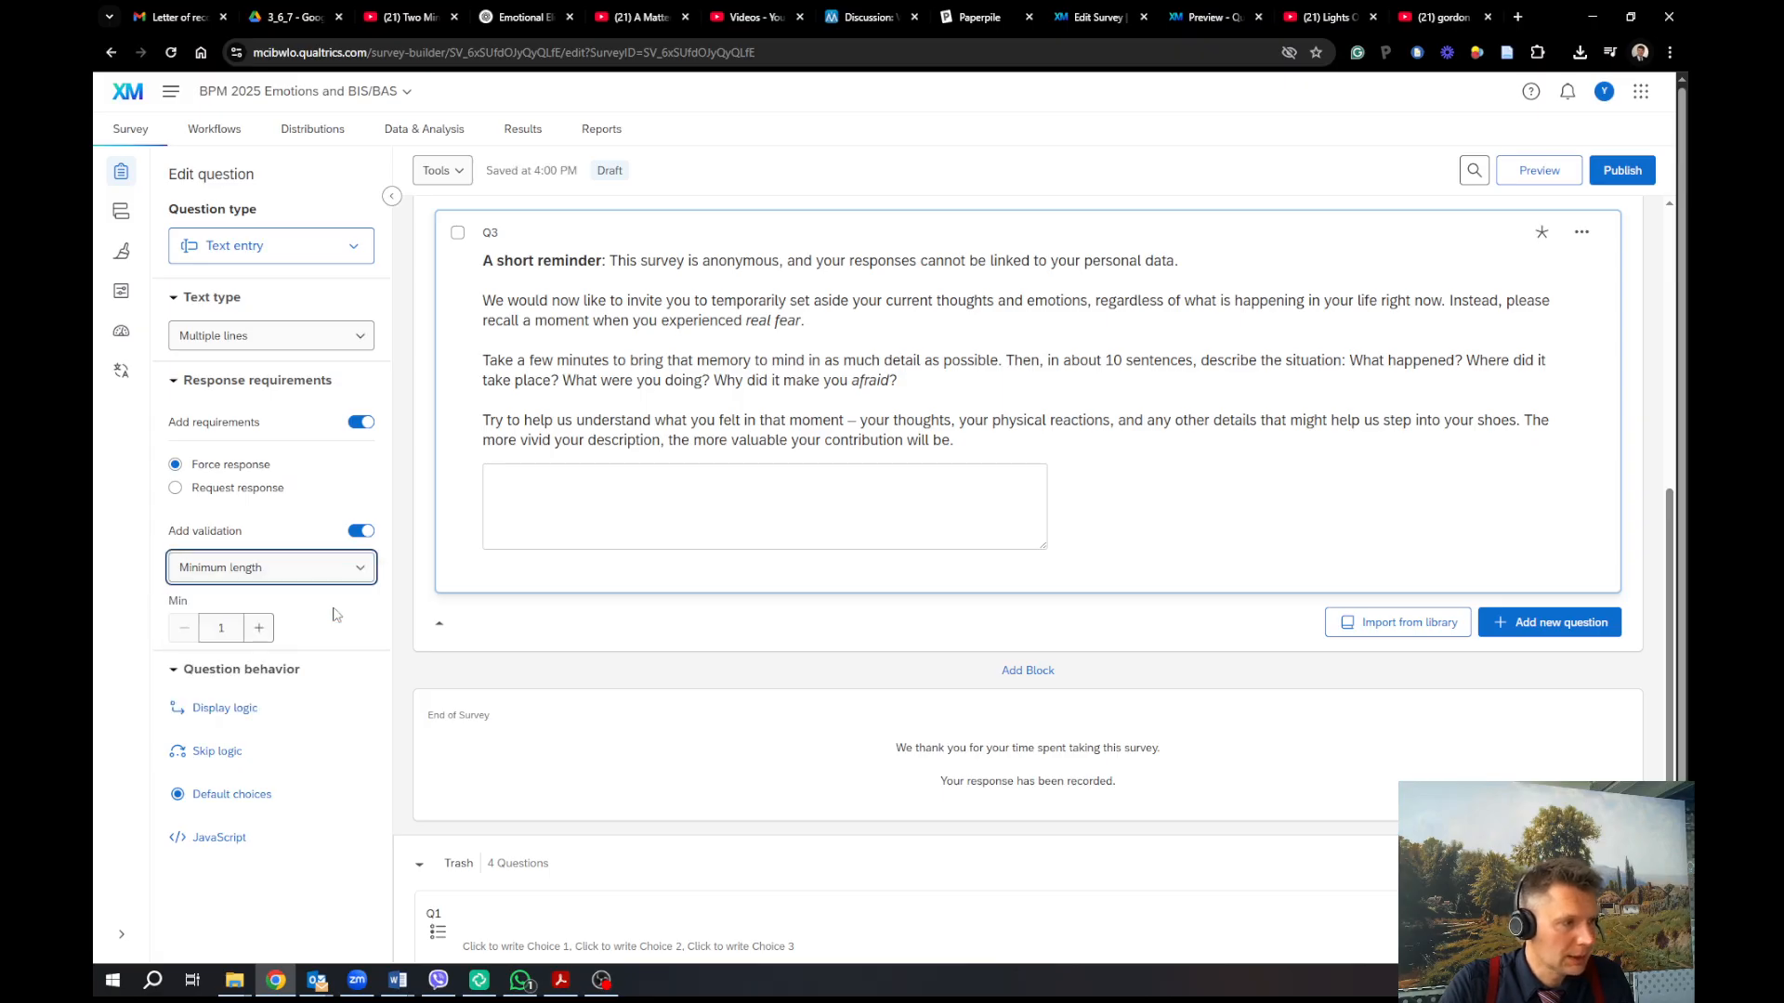
{"action": "left_click", "coordinate": [234, 639]}
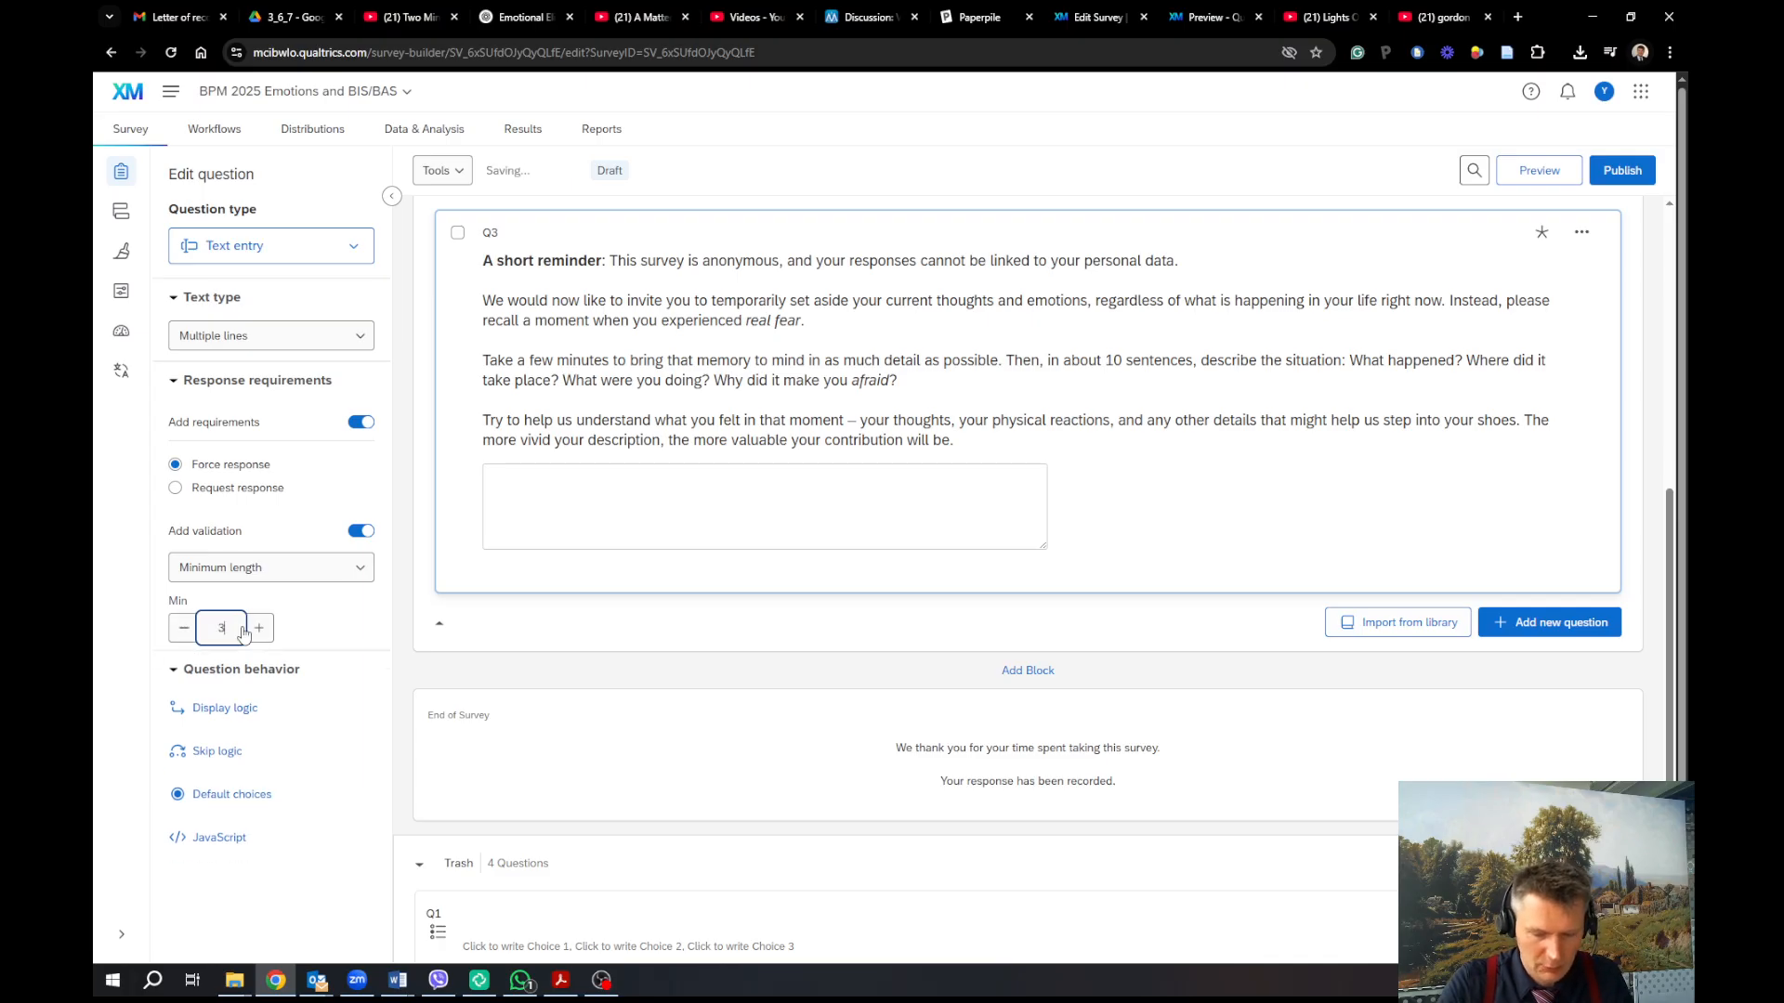
{"action": "key", "text": "BackSpace"}
{"action": "type", "text": "300"}
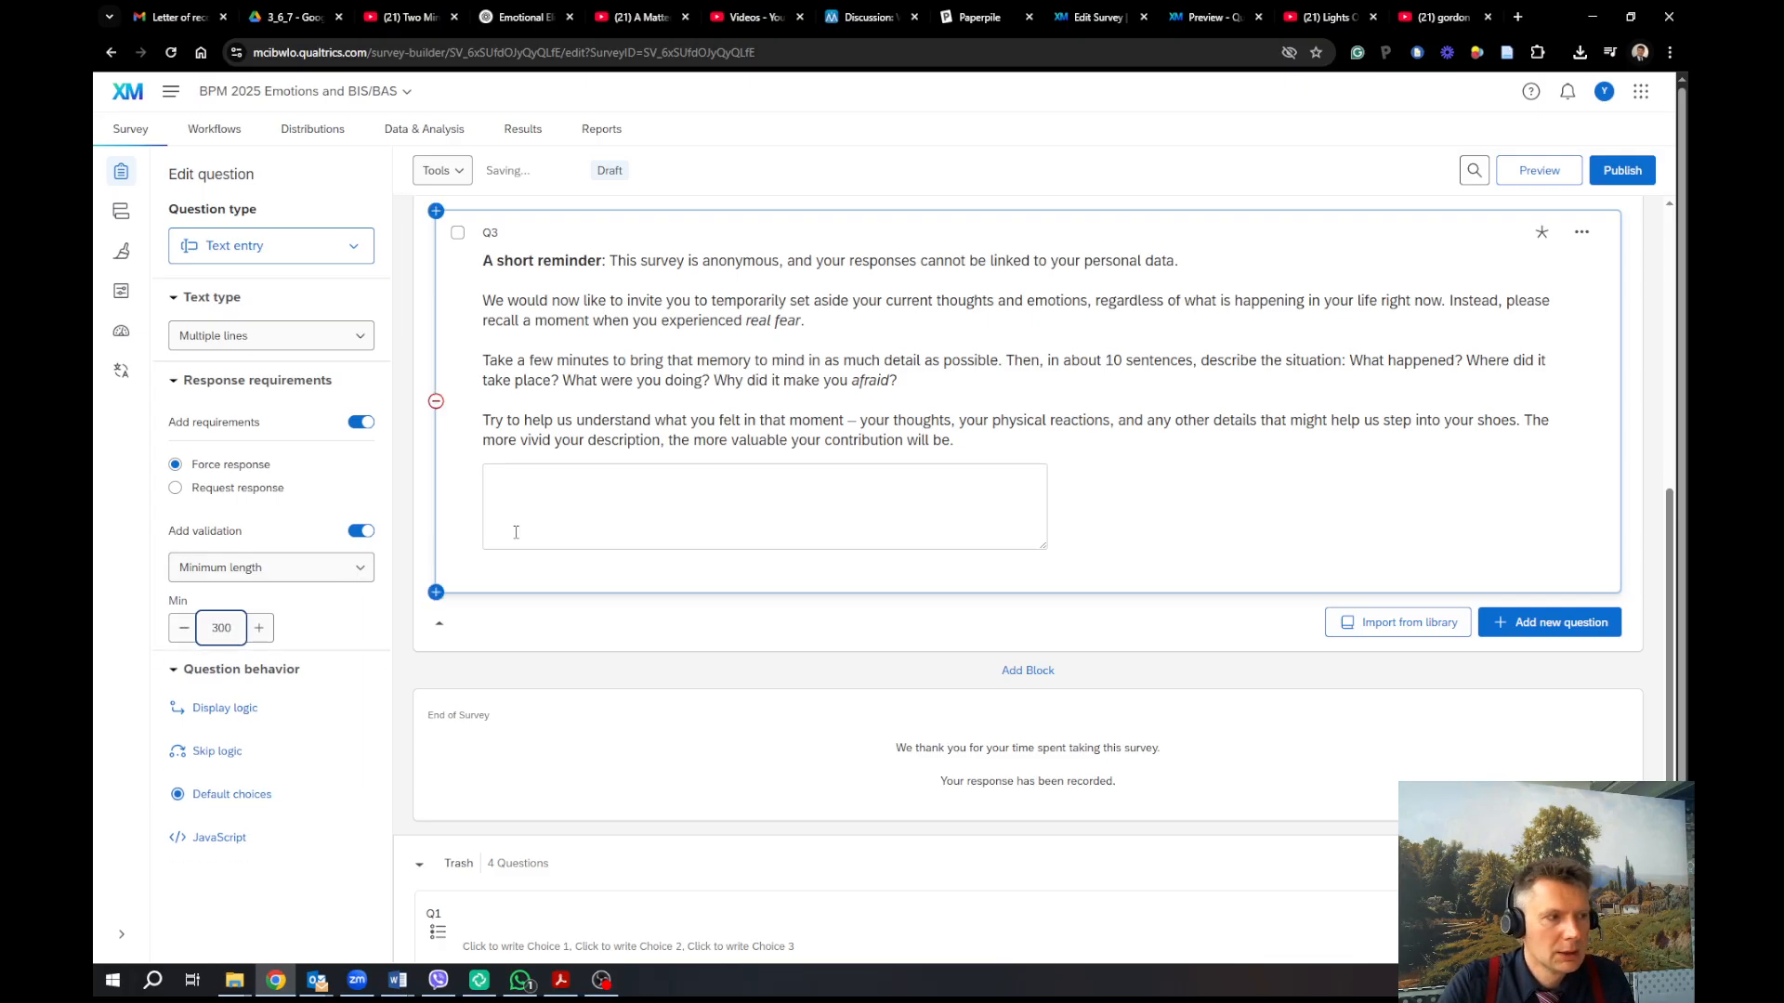
{"action": "left_click", "coordinate": [216, 644]}
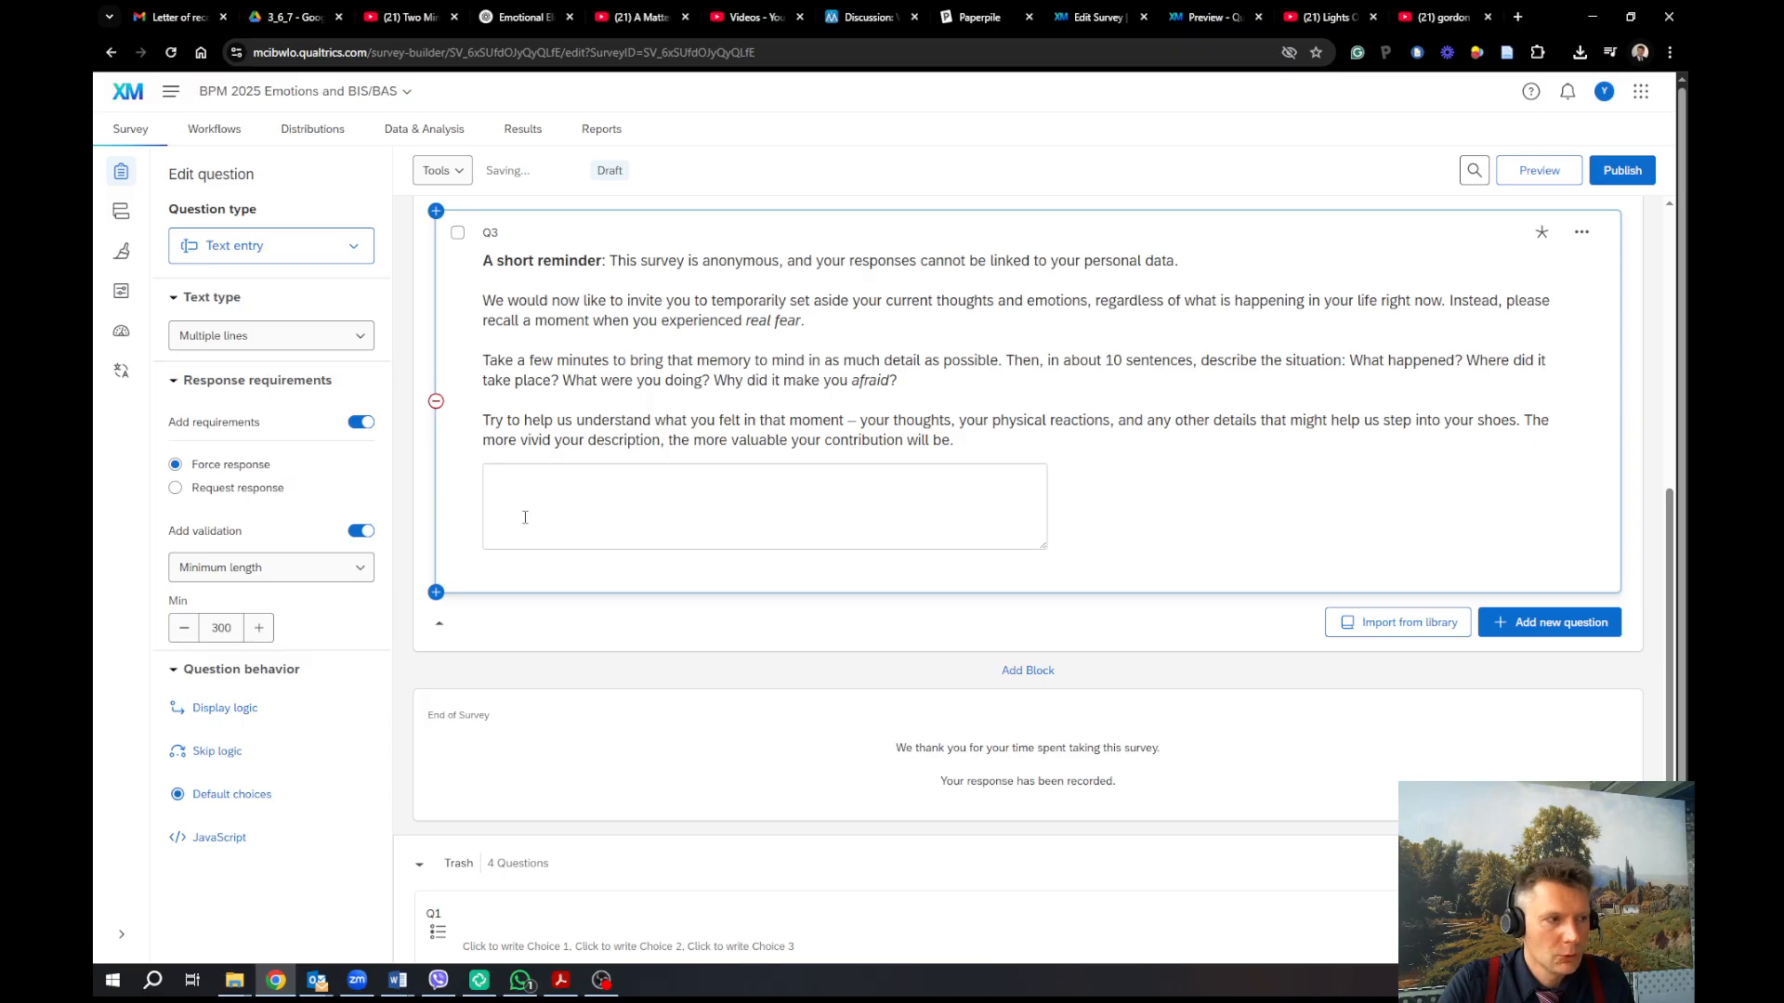
{"action": "left_click", "coordinate": [223, 637]}
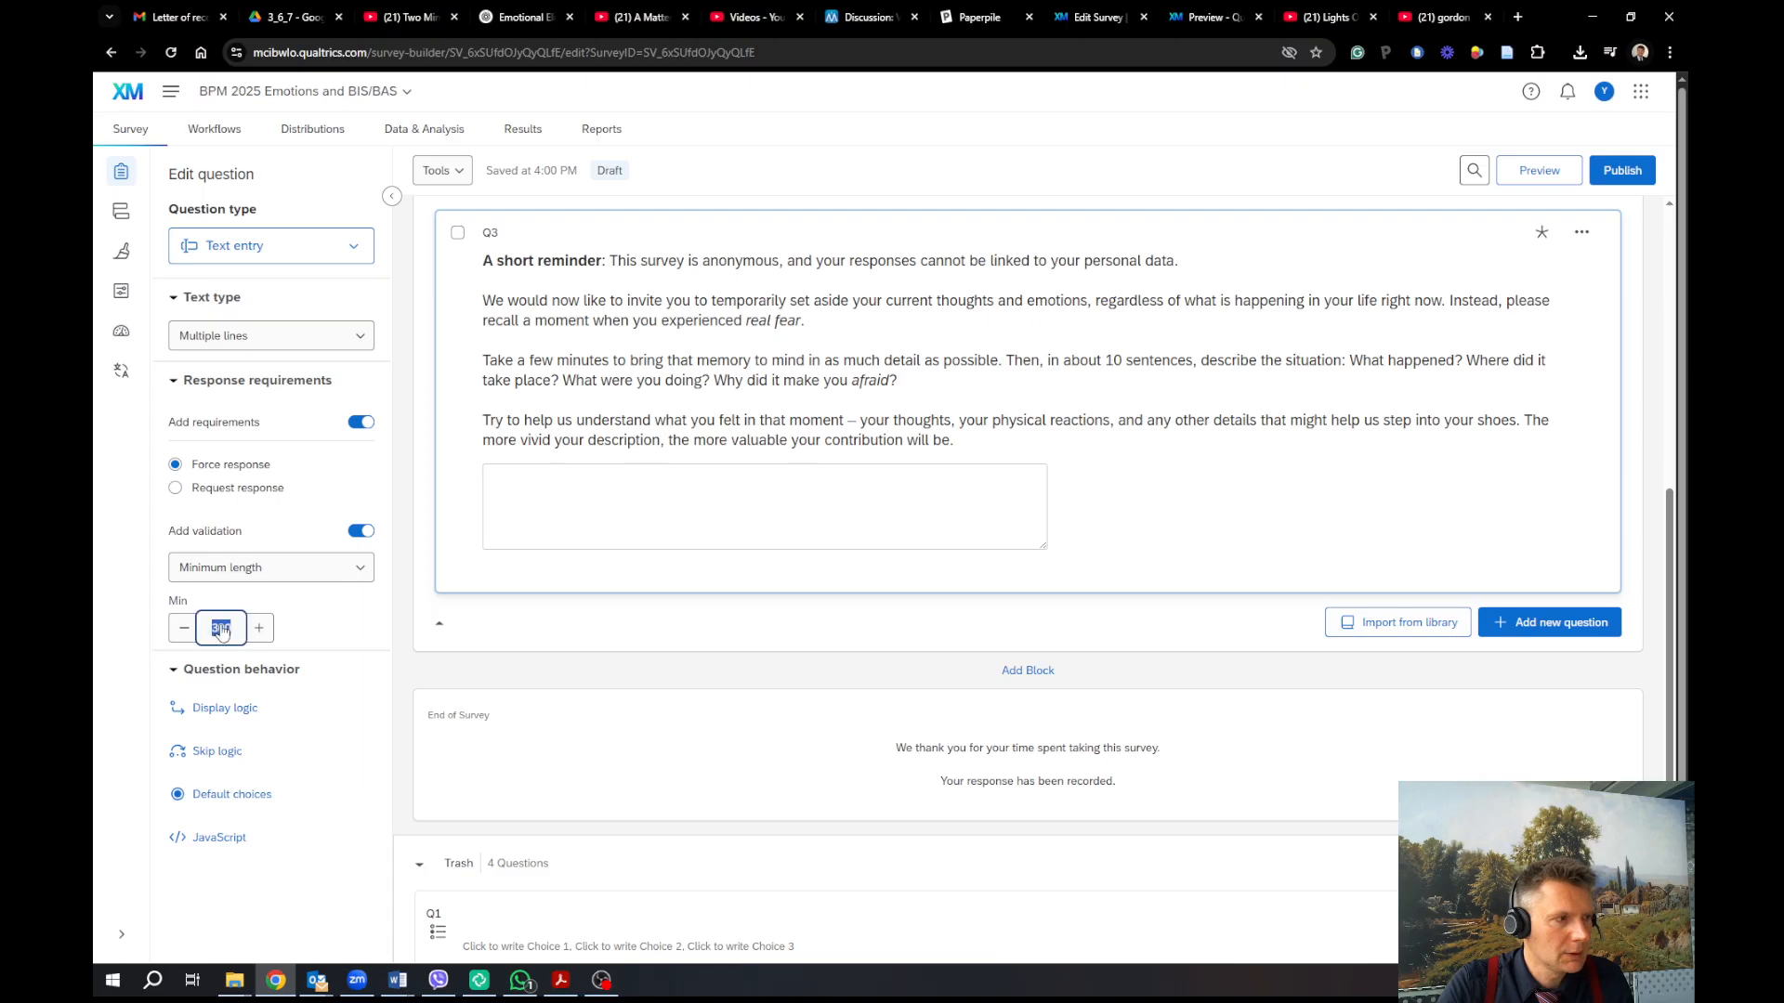
{"action": "key", "text": "BackSpace"}
{"action": "key", "text": "BackSpace"}
{"action": "key", "text": "BackSpace"}
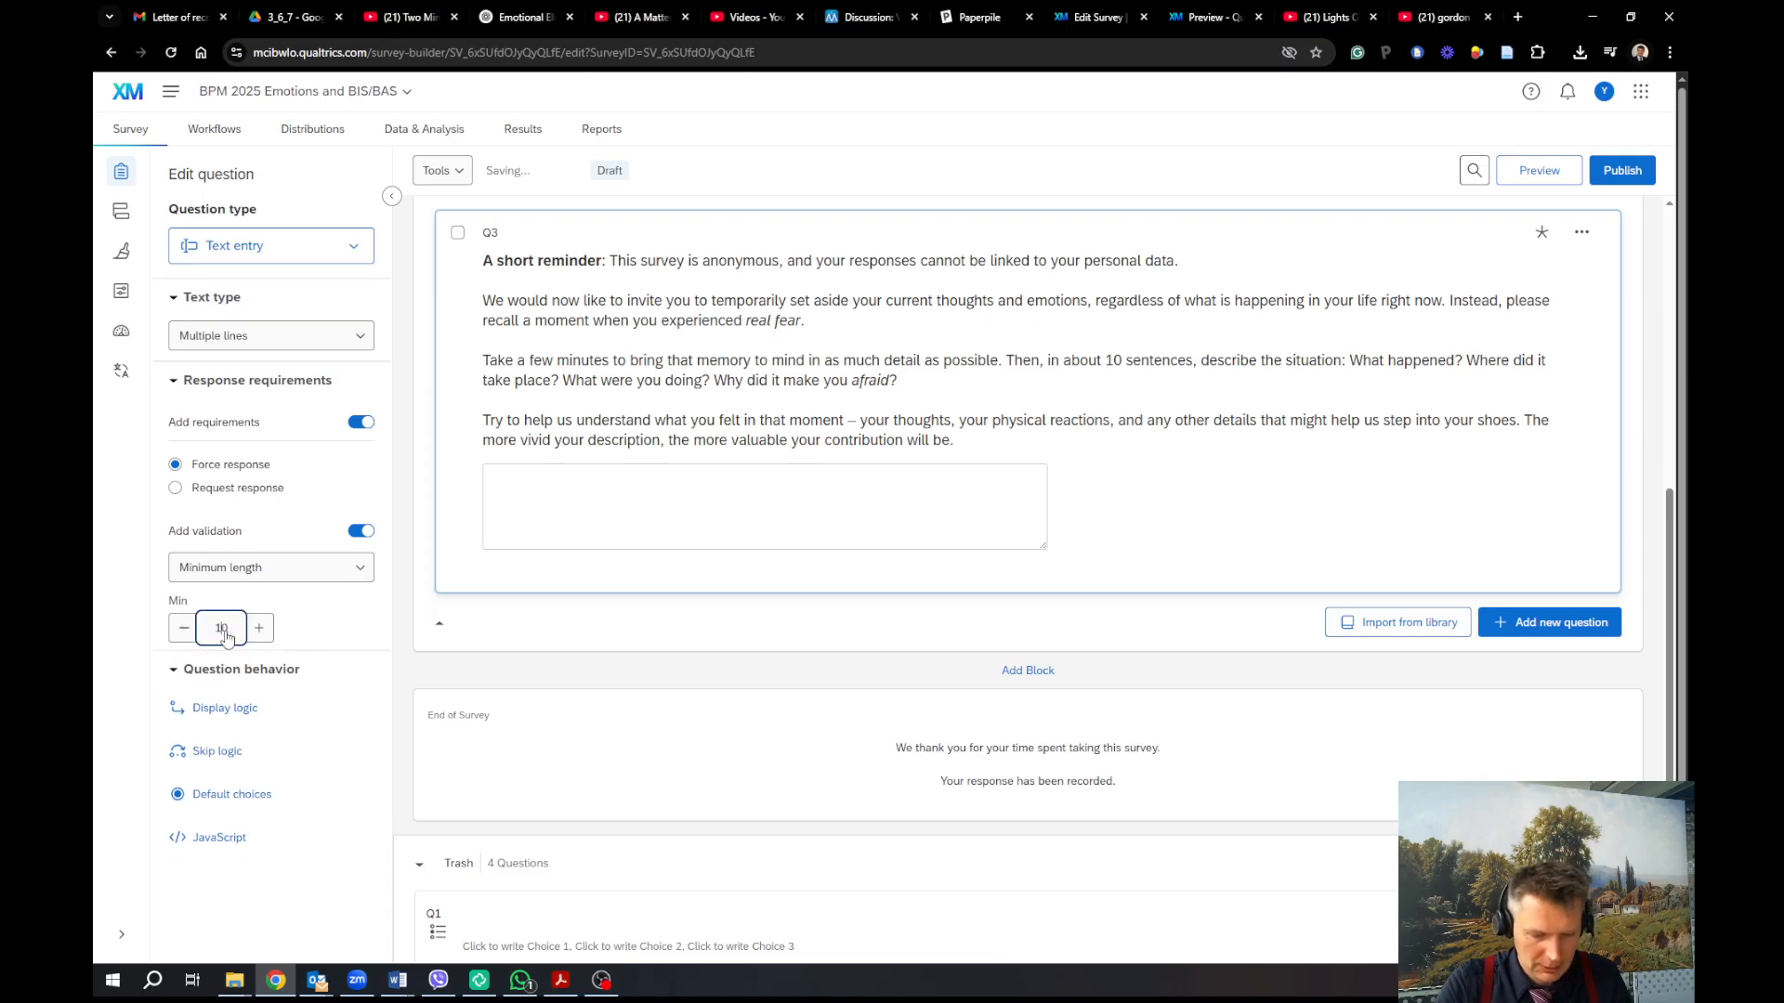
{"action": "type", "text": "150"}
{"action": "left_click", "coordinate": [706, 503]}
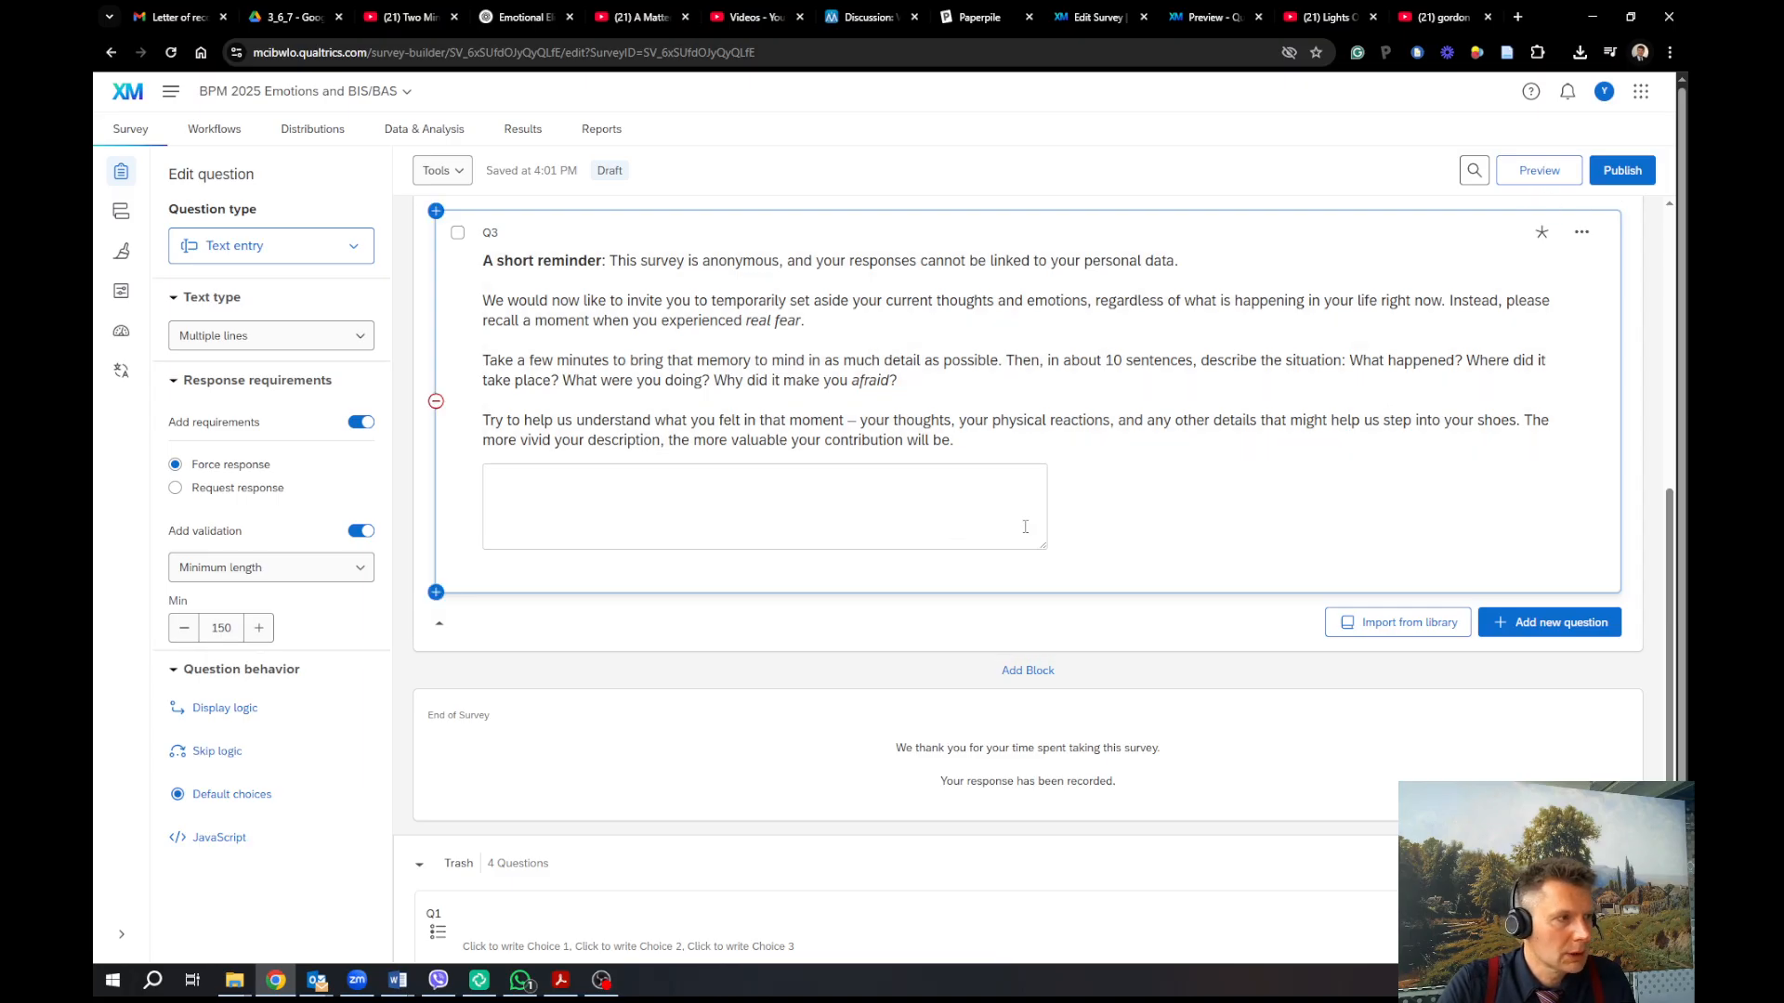
Switch Q3's answer to an Essay text box and open the survey preview
{"action": "left_click", "coordinate": [348, 337]}
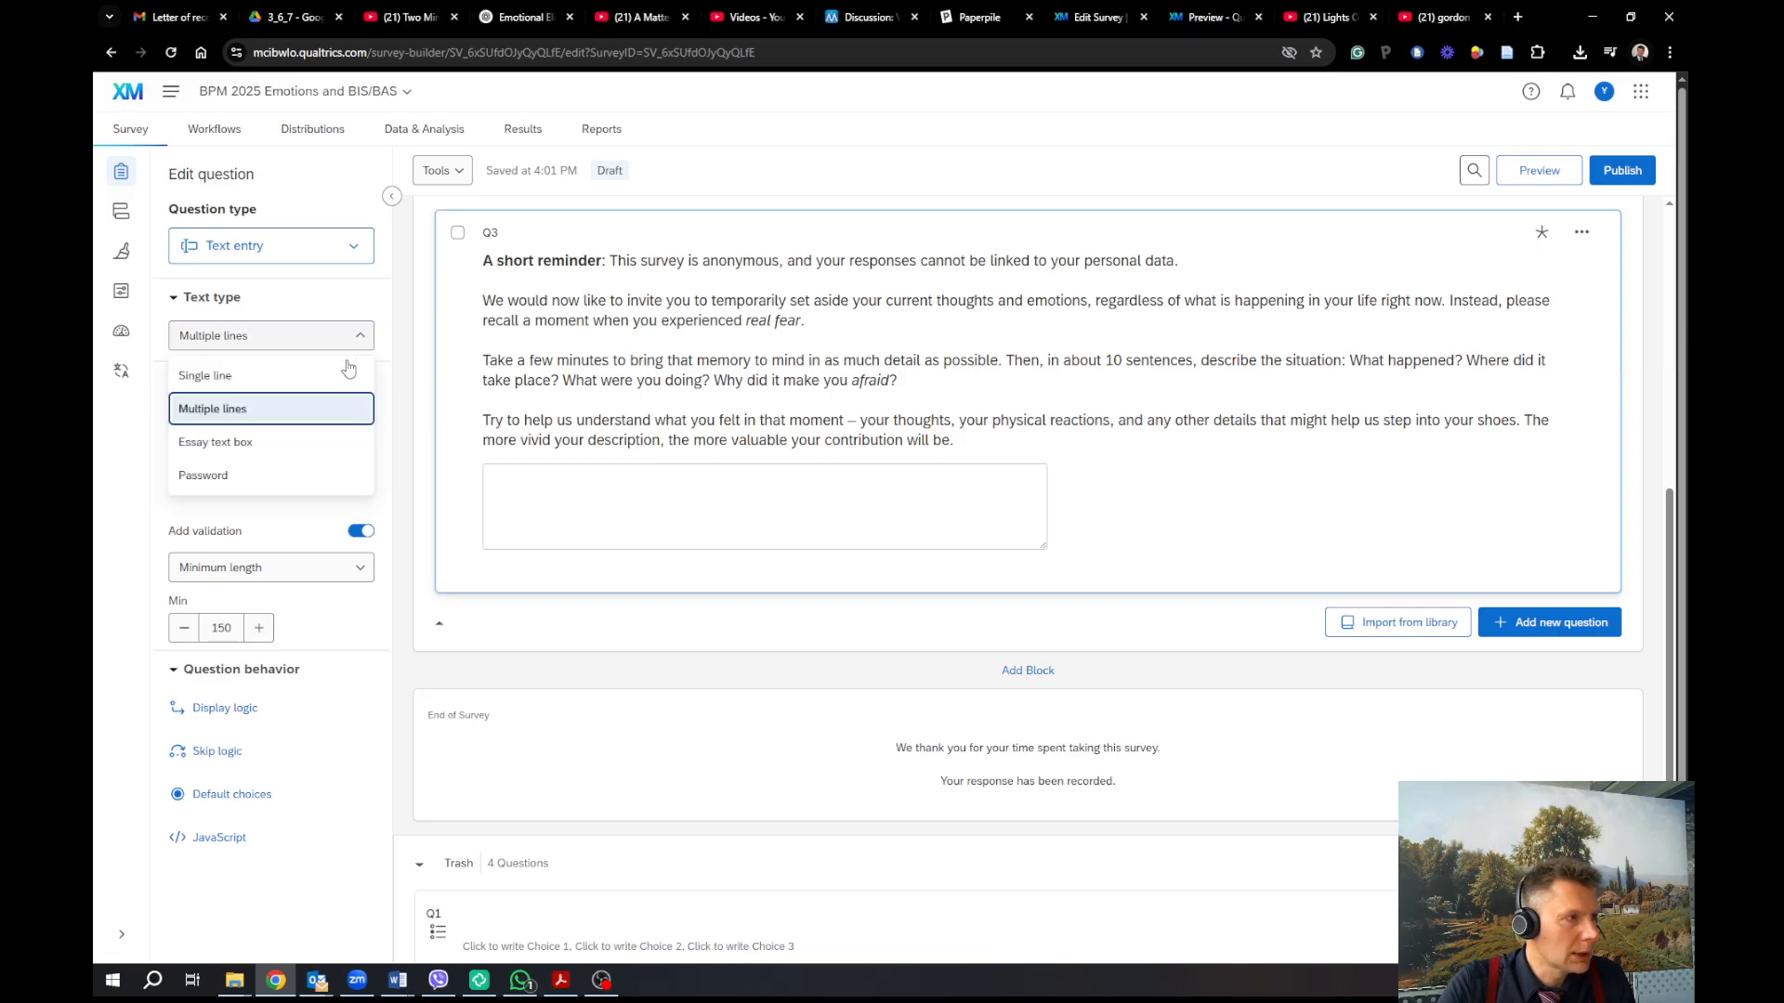
{"action": "left_click", "coordinate": [351, 439]}
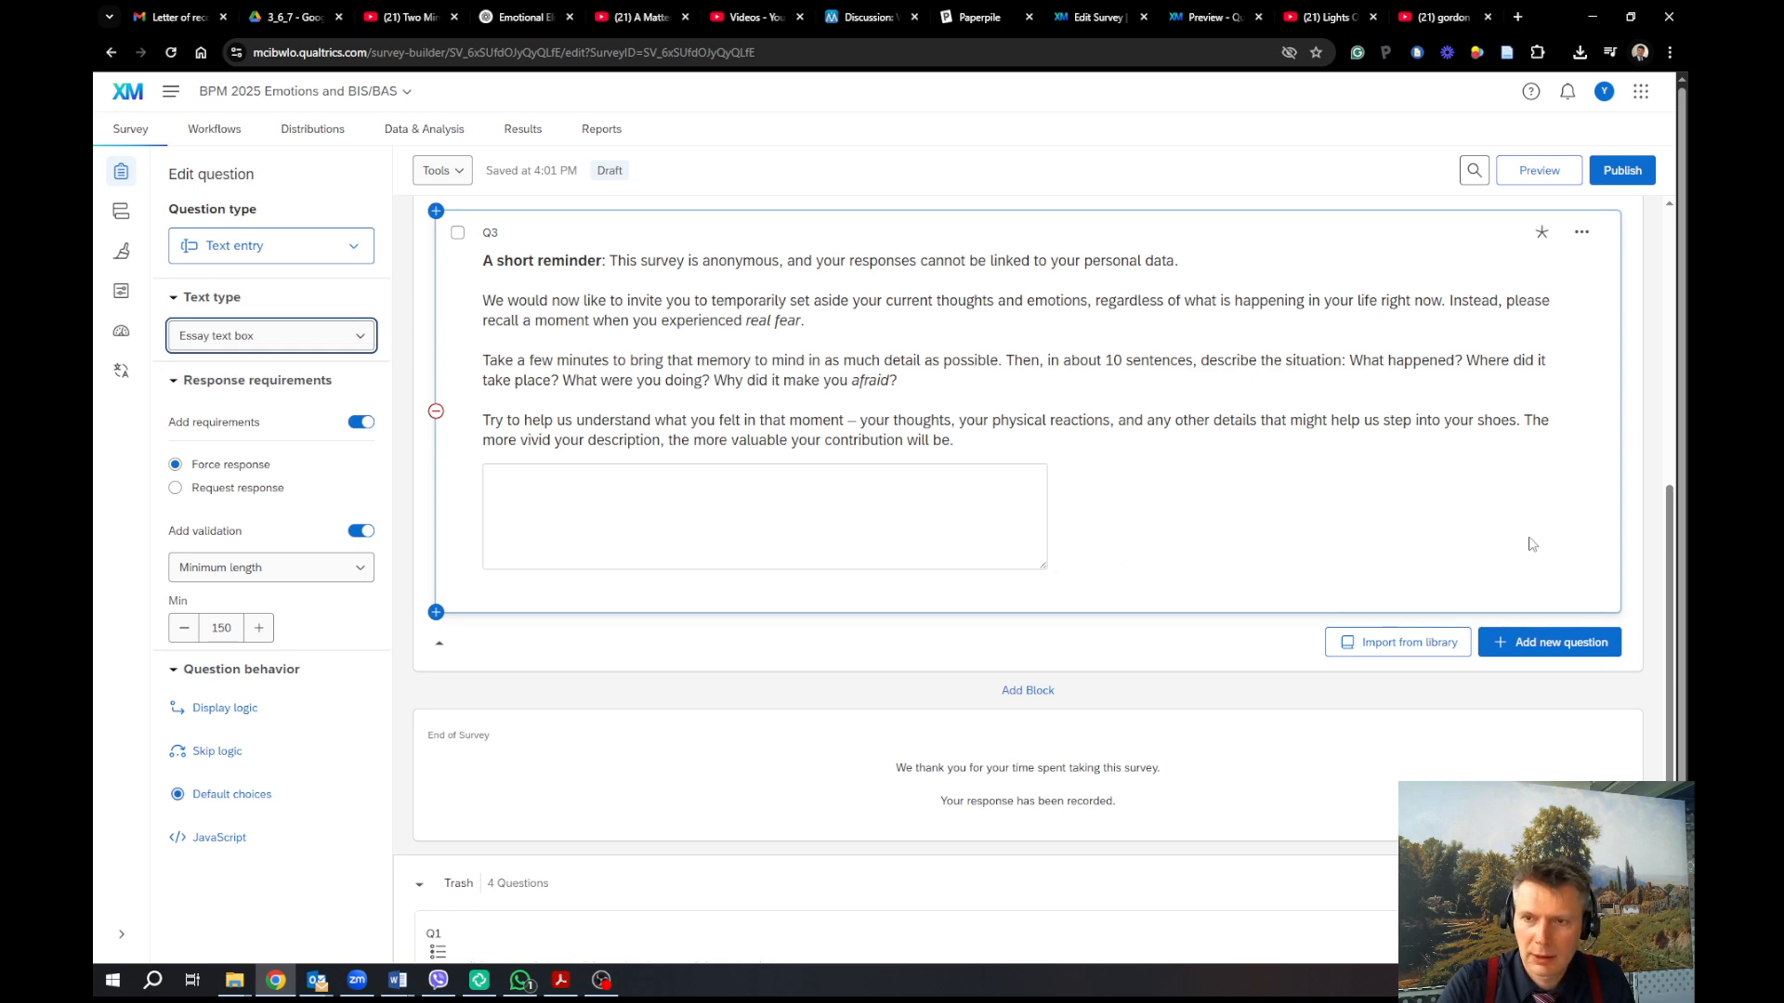
{"action": "left_click", "coordinate": [1539, 170]}
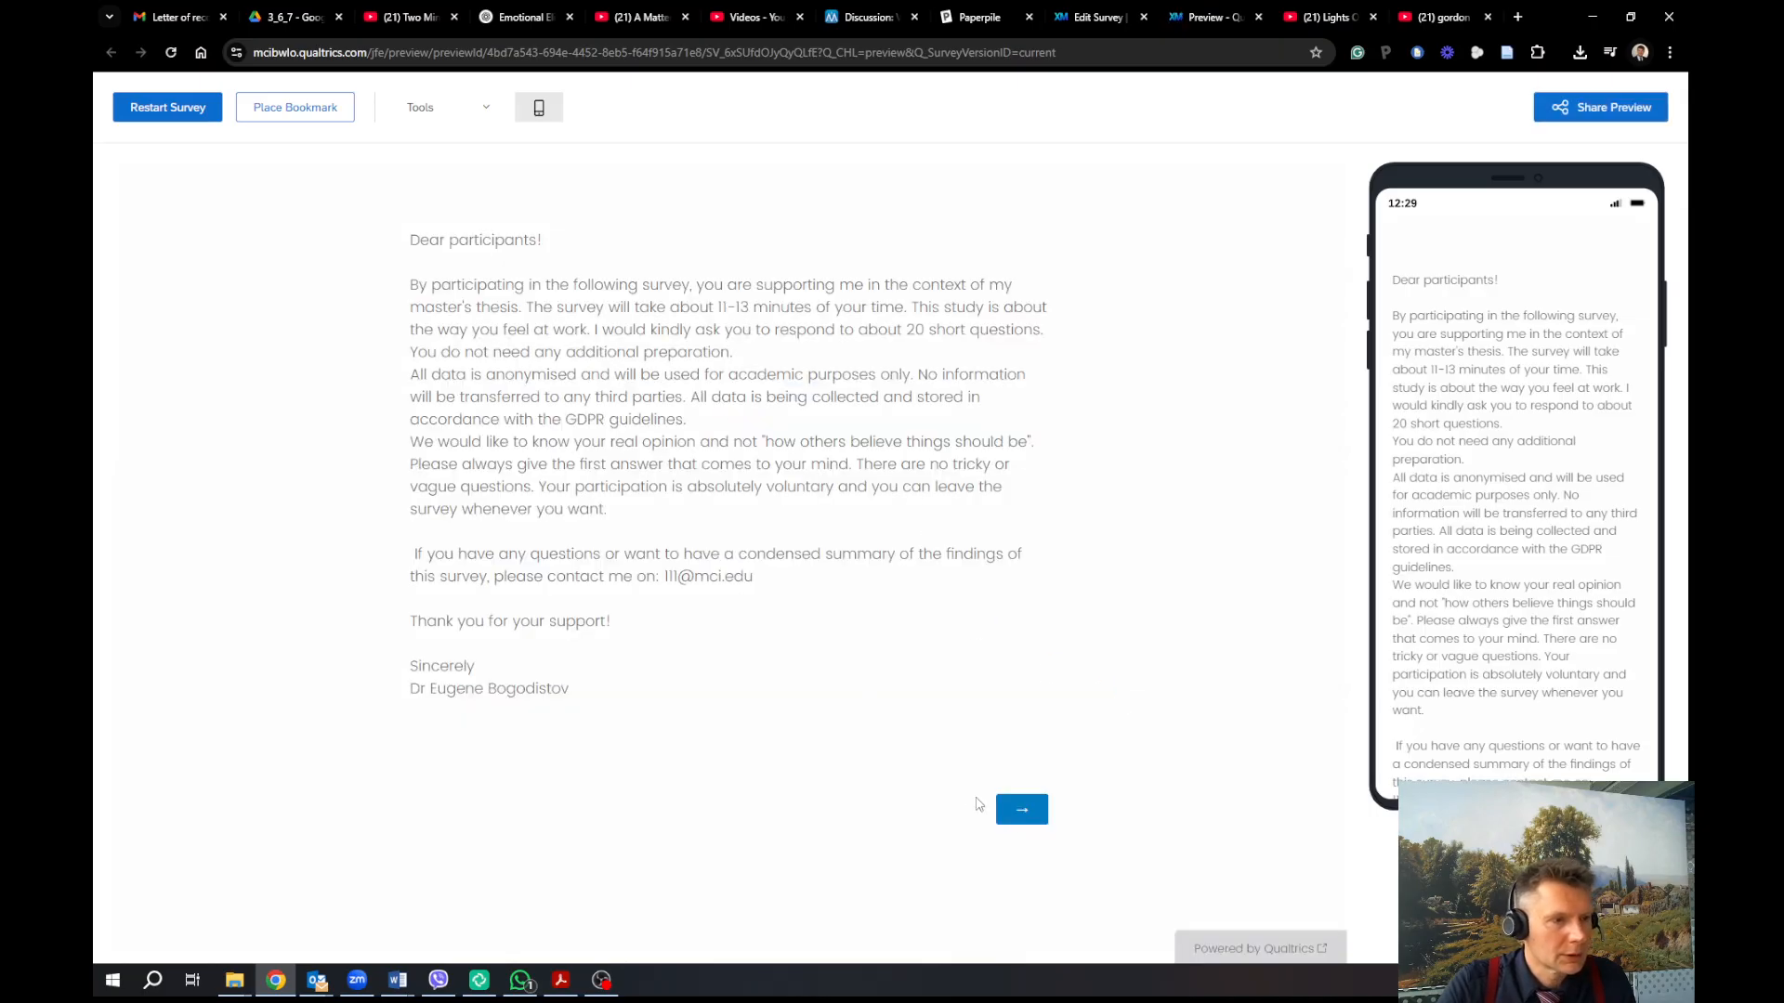
In the preview, paste a long test answer into the fear essay and submit it
{"action": "left_click", "coordinate": [1020, 812]}
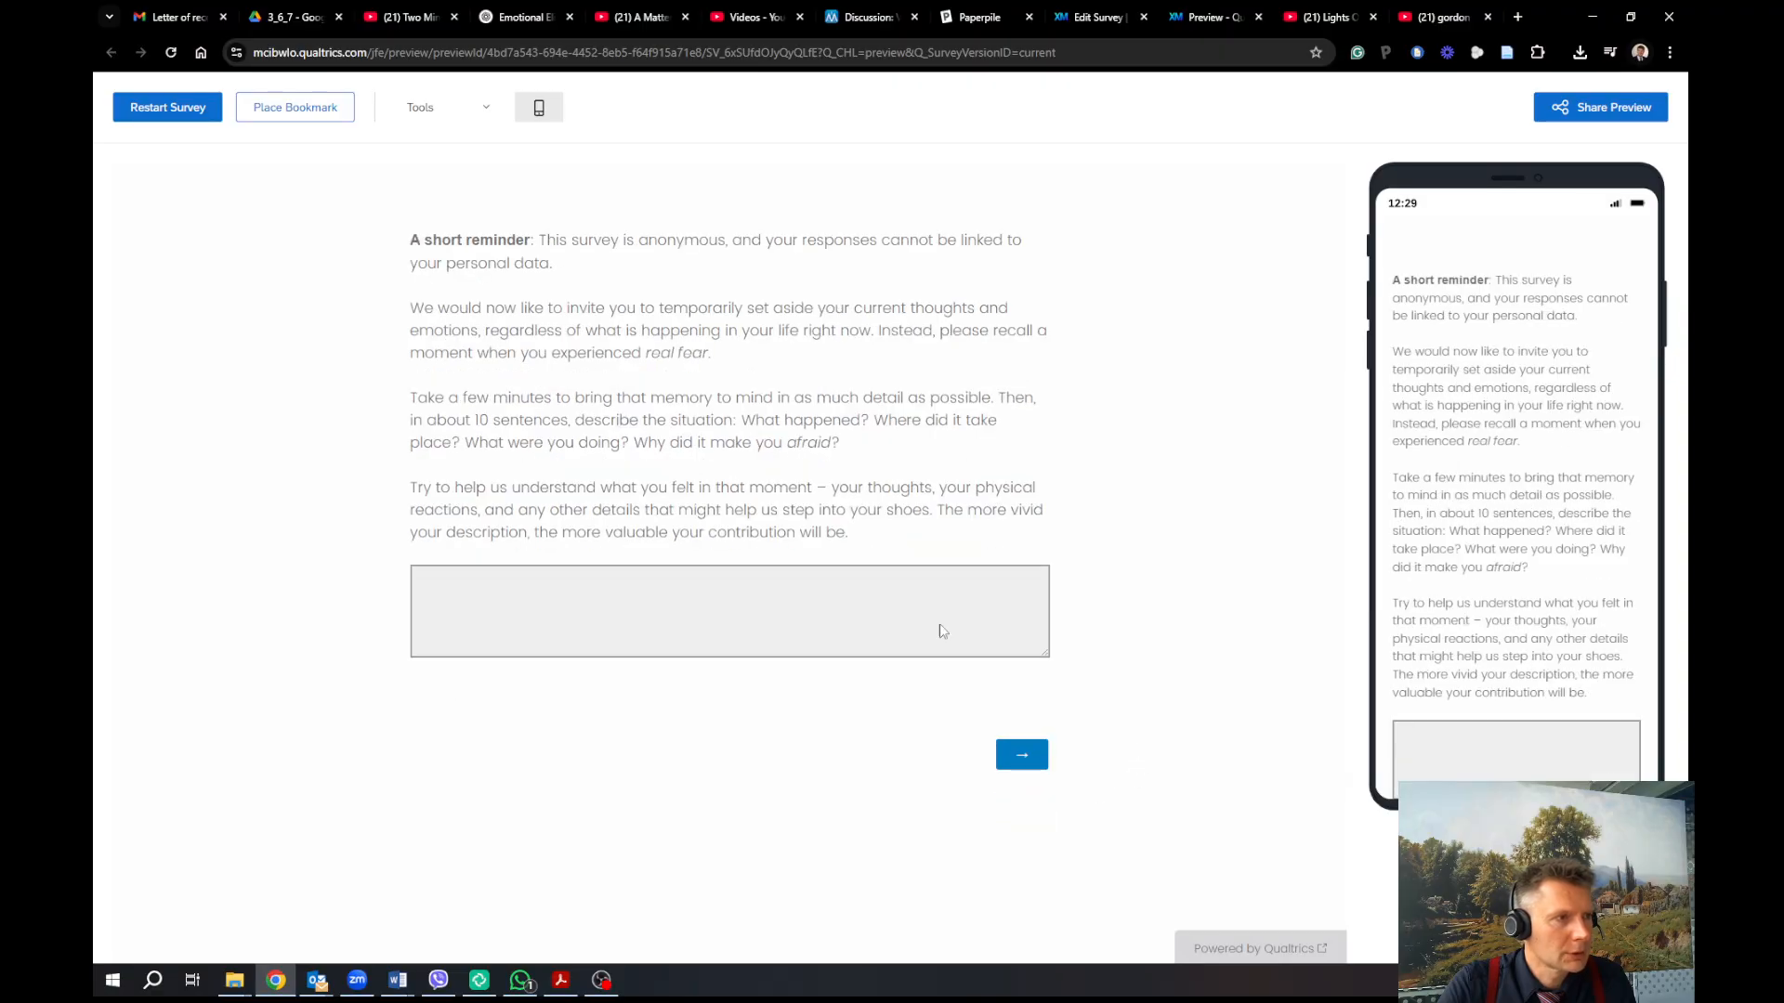
{"action": "left_click", "coordinate": [549, 581]}
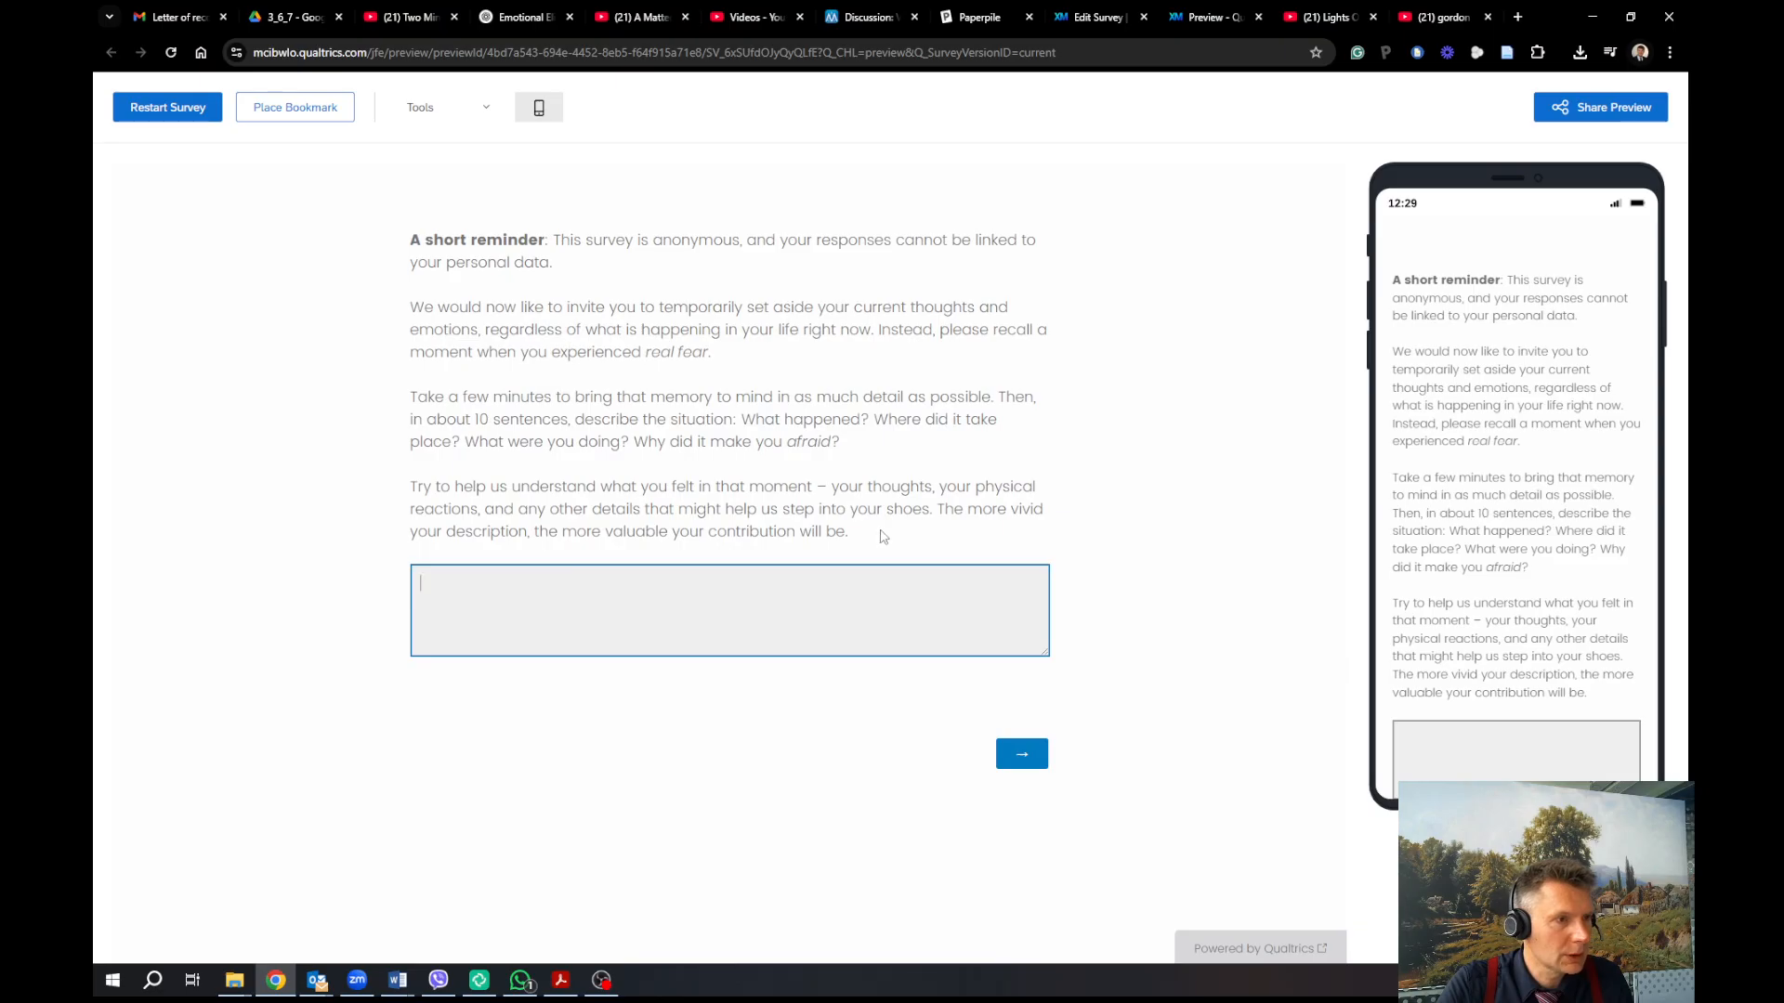
{"action": "left_click_drag", "start_coordinate": [885, 531], "coordinate": [414, 327]}
{"action": "left_click", "coordinate": [560, 615]}
{"action": "key", "text": "ctrl+v"}
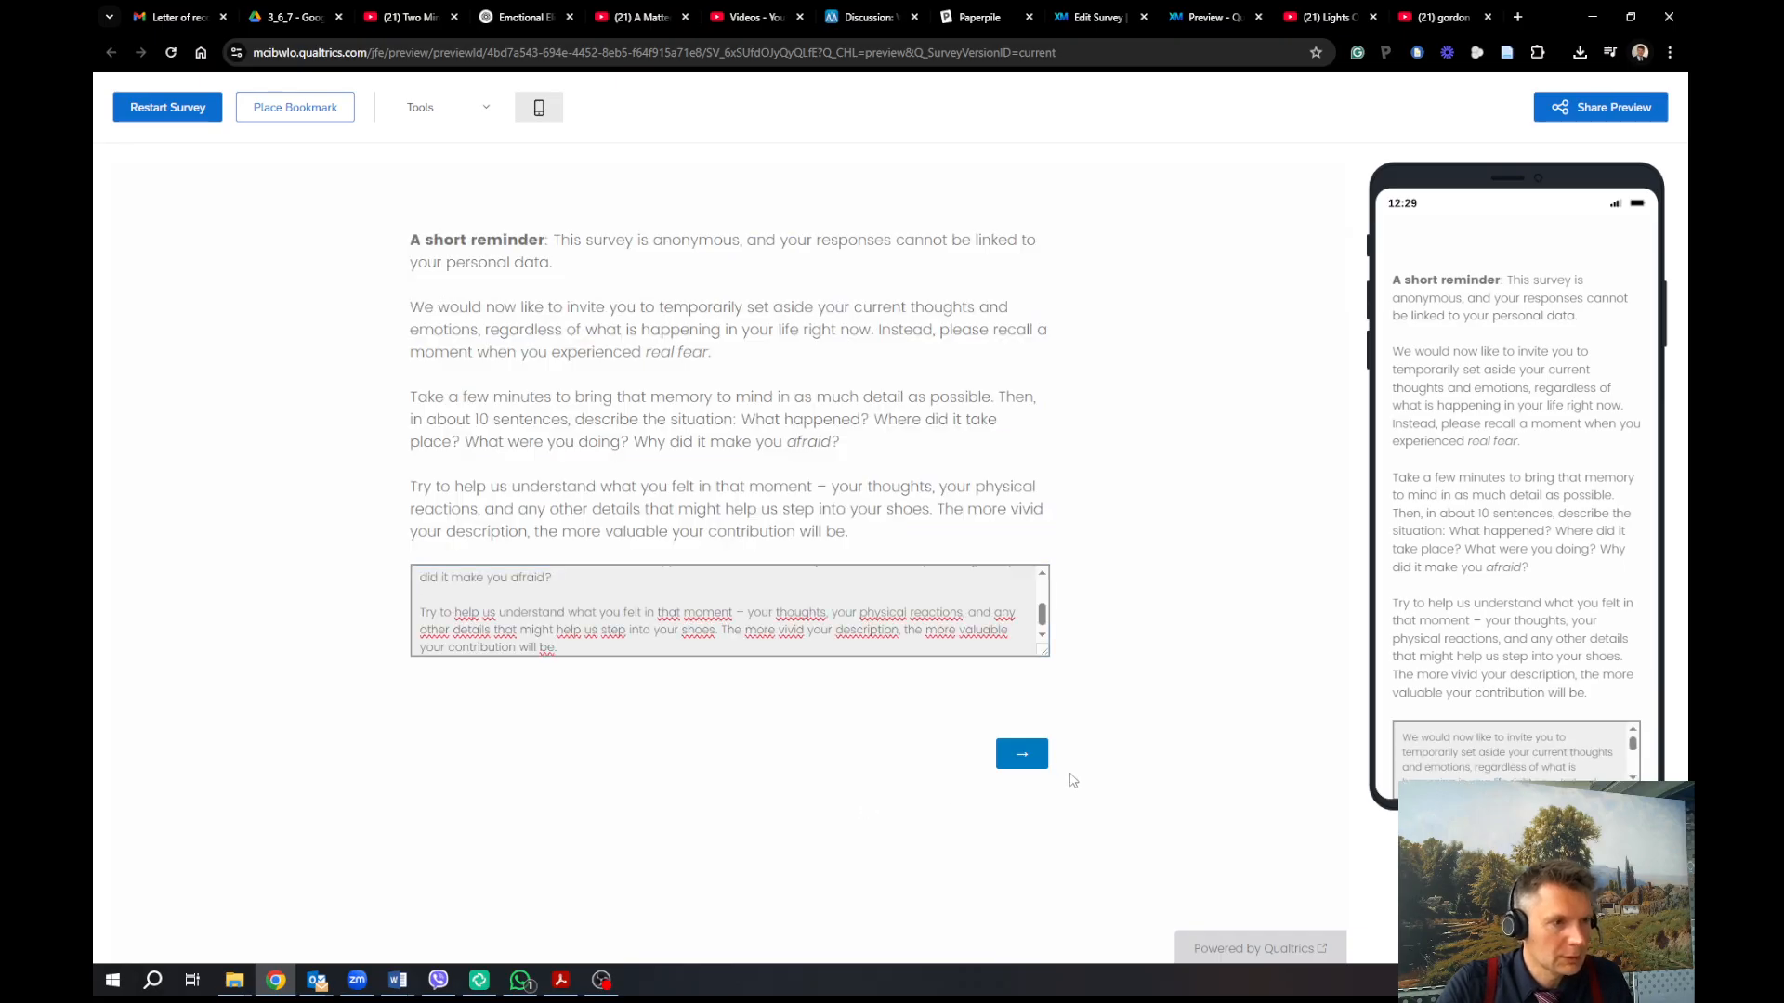
{"action": "left_click", "coordinate": [1022, 754]}
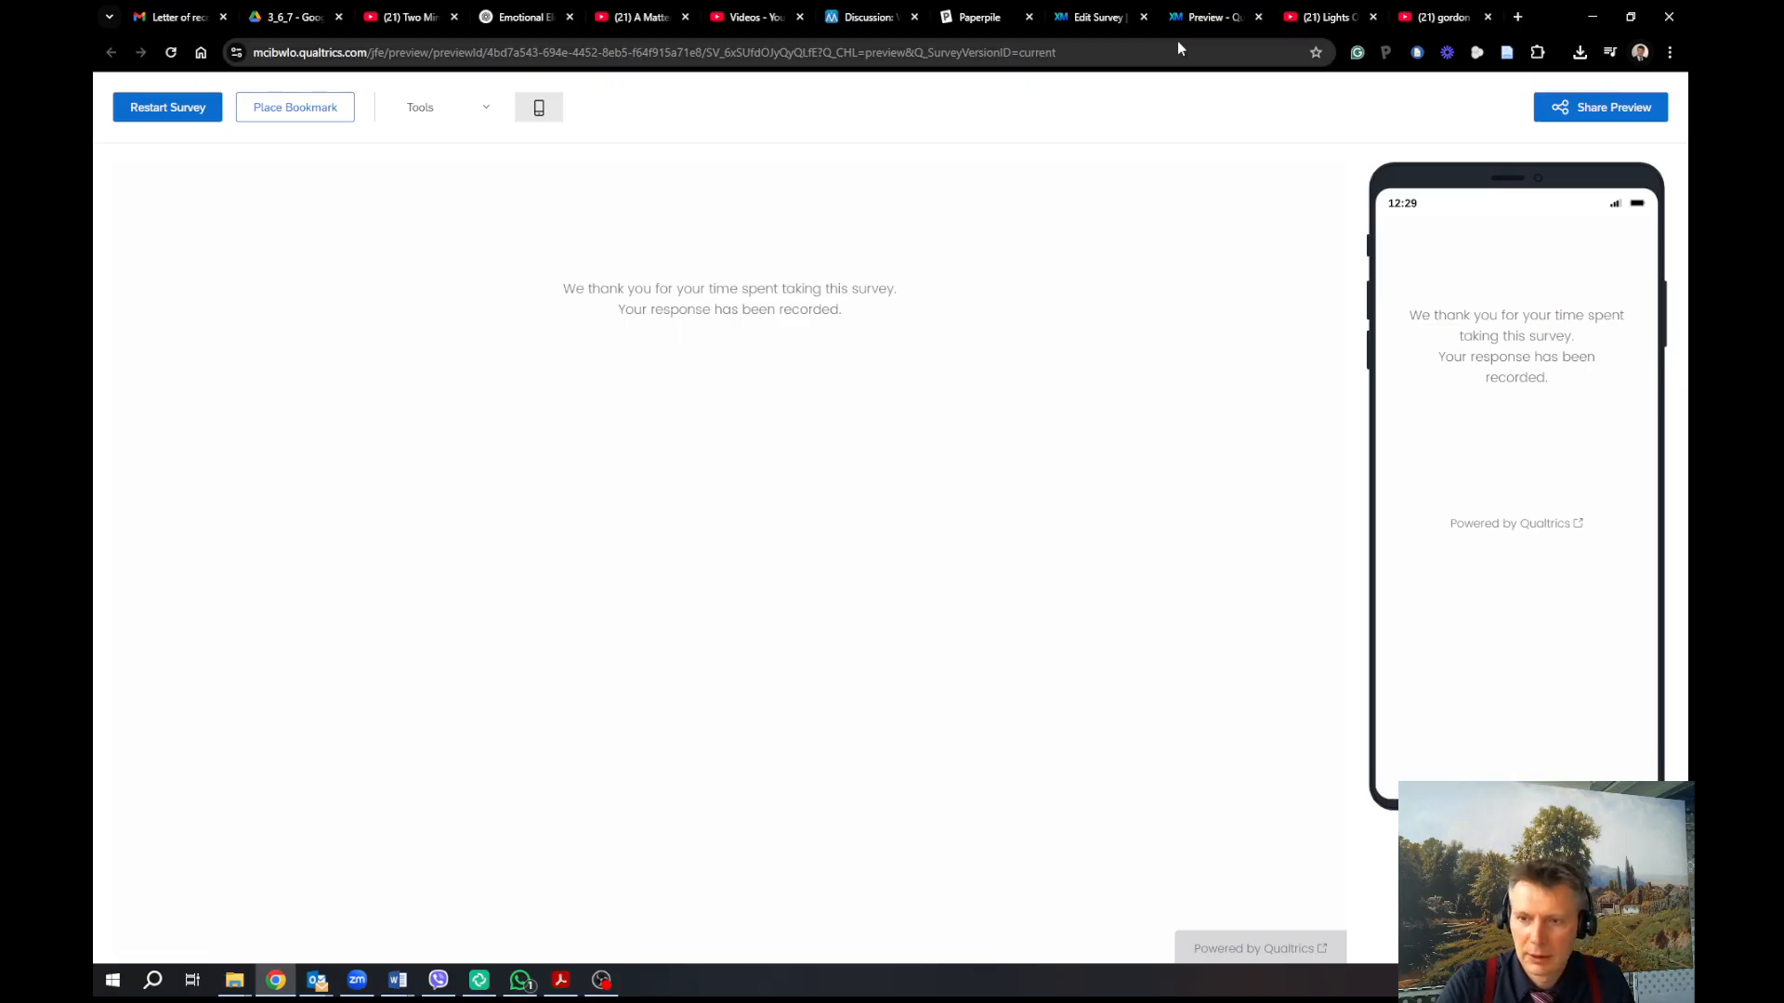
Restart the preview, submit the short answer 'asdsasdasd' to trigger the 150-character error, and return to editing
{"action": "left_click", "coordinate": [141, 110]}
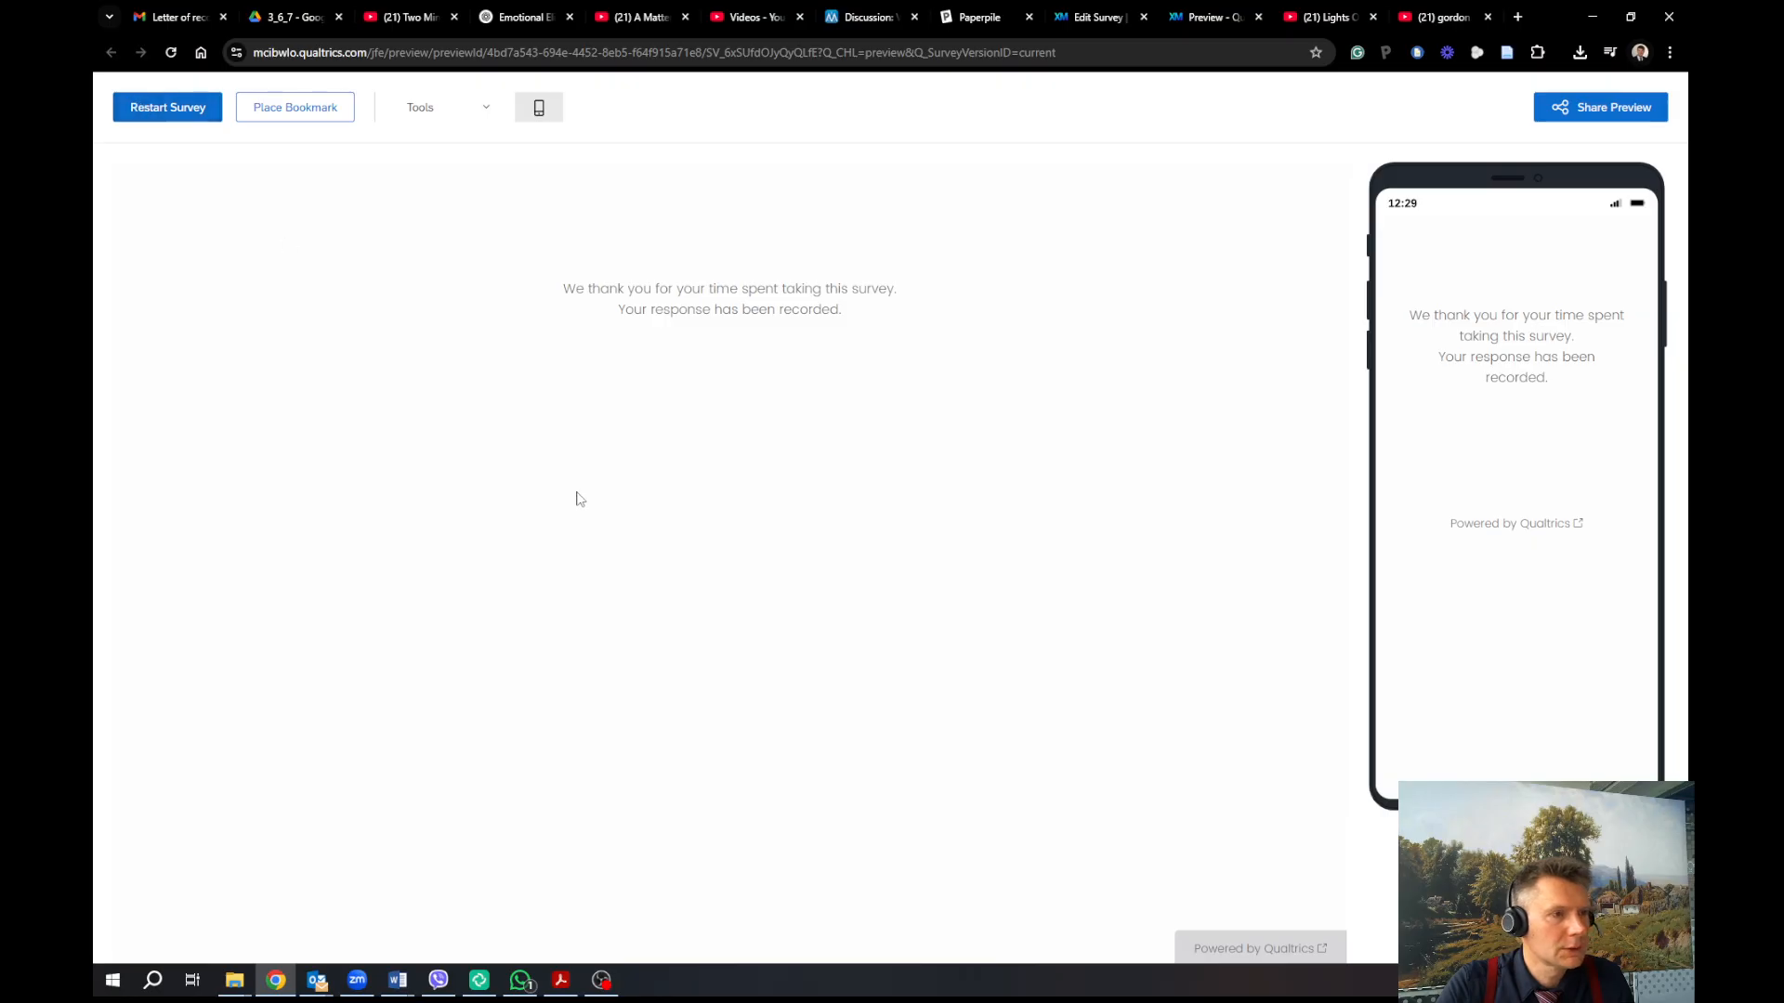
{"action": "left_click", "coordinate": [1020, 808]}
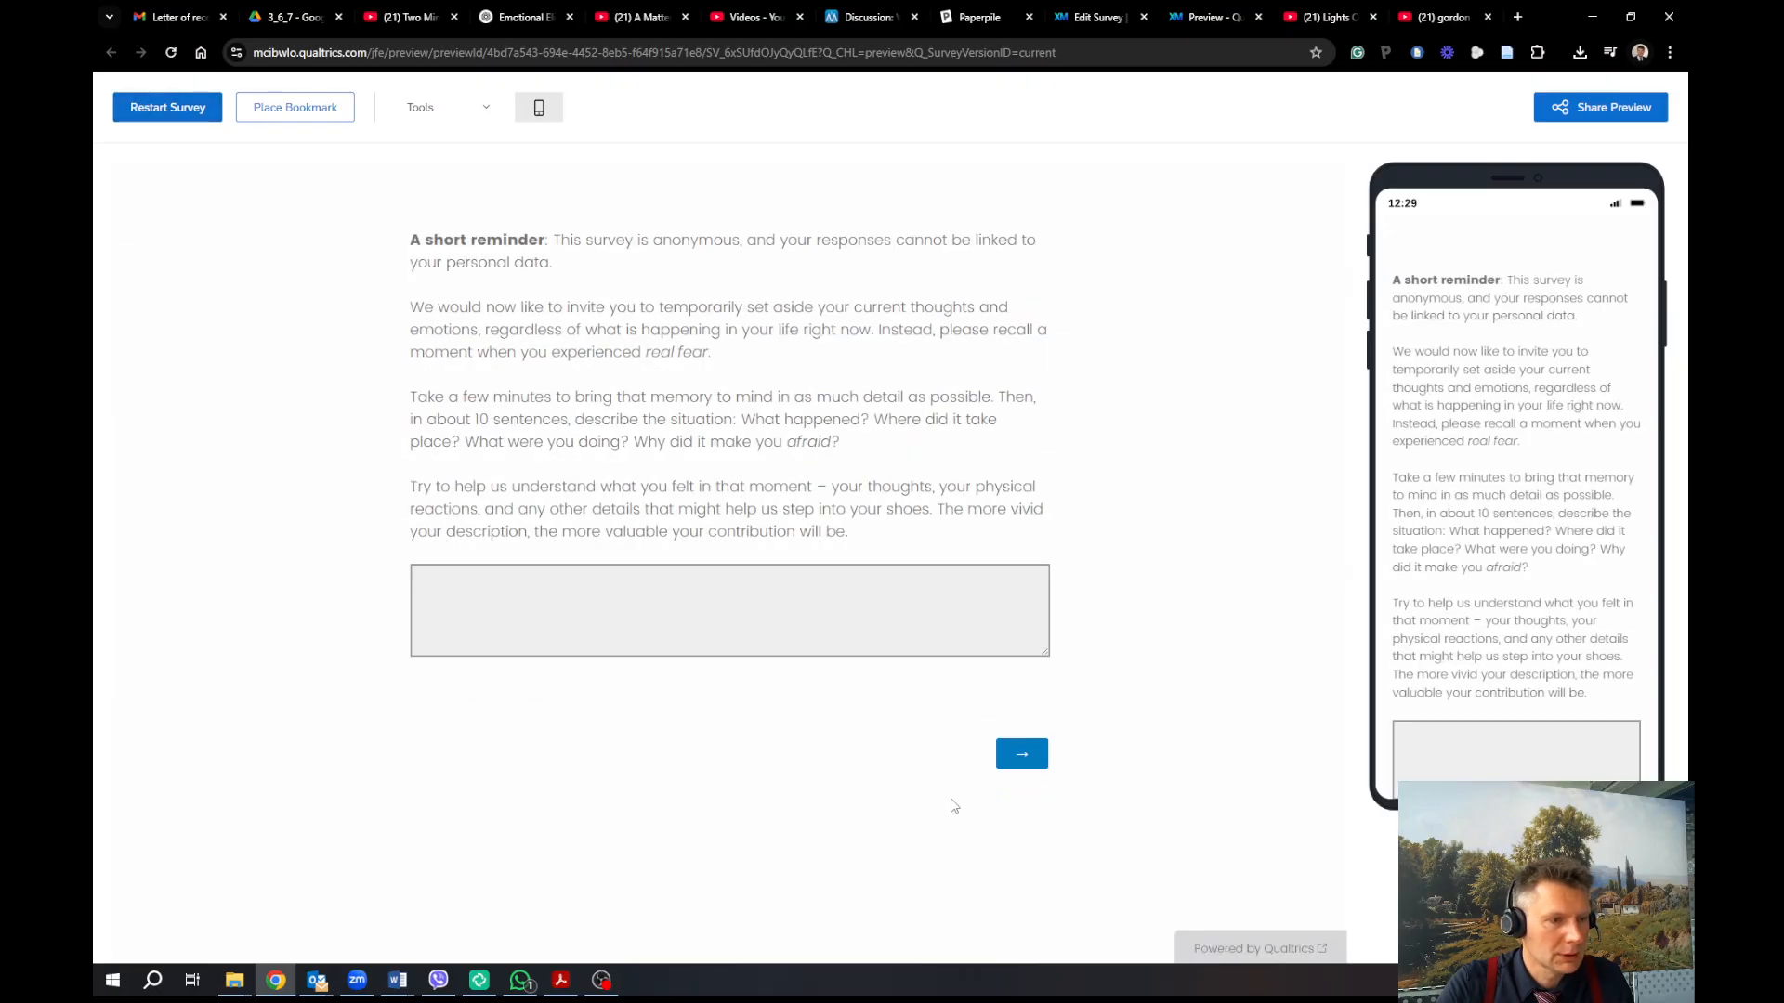
{"action": "left_click", "coordinate": [806, 621]}
{"action": "type", "text": "asdsasdasd"}
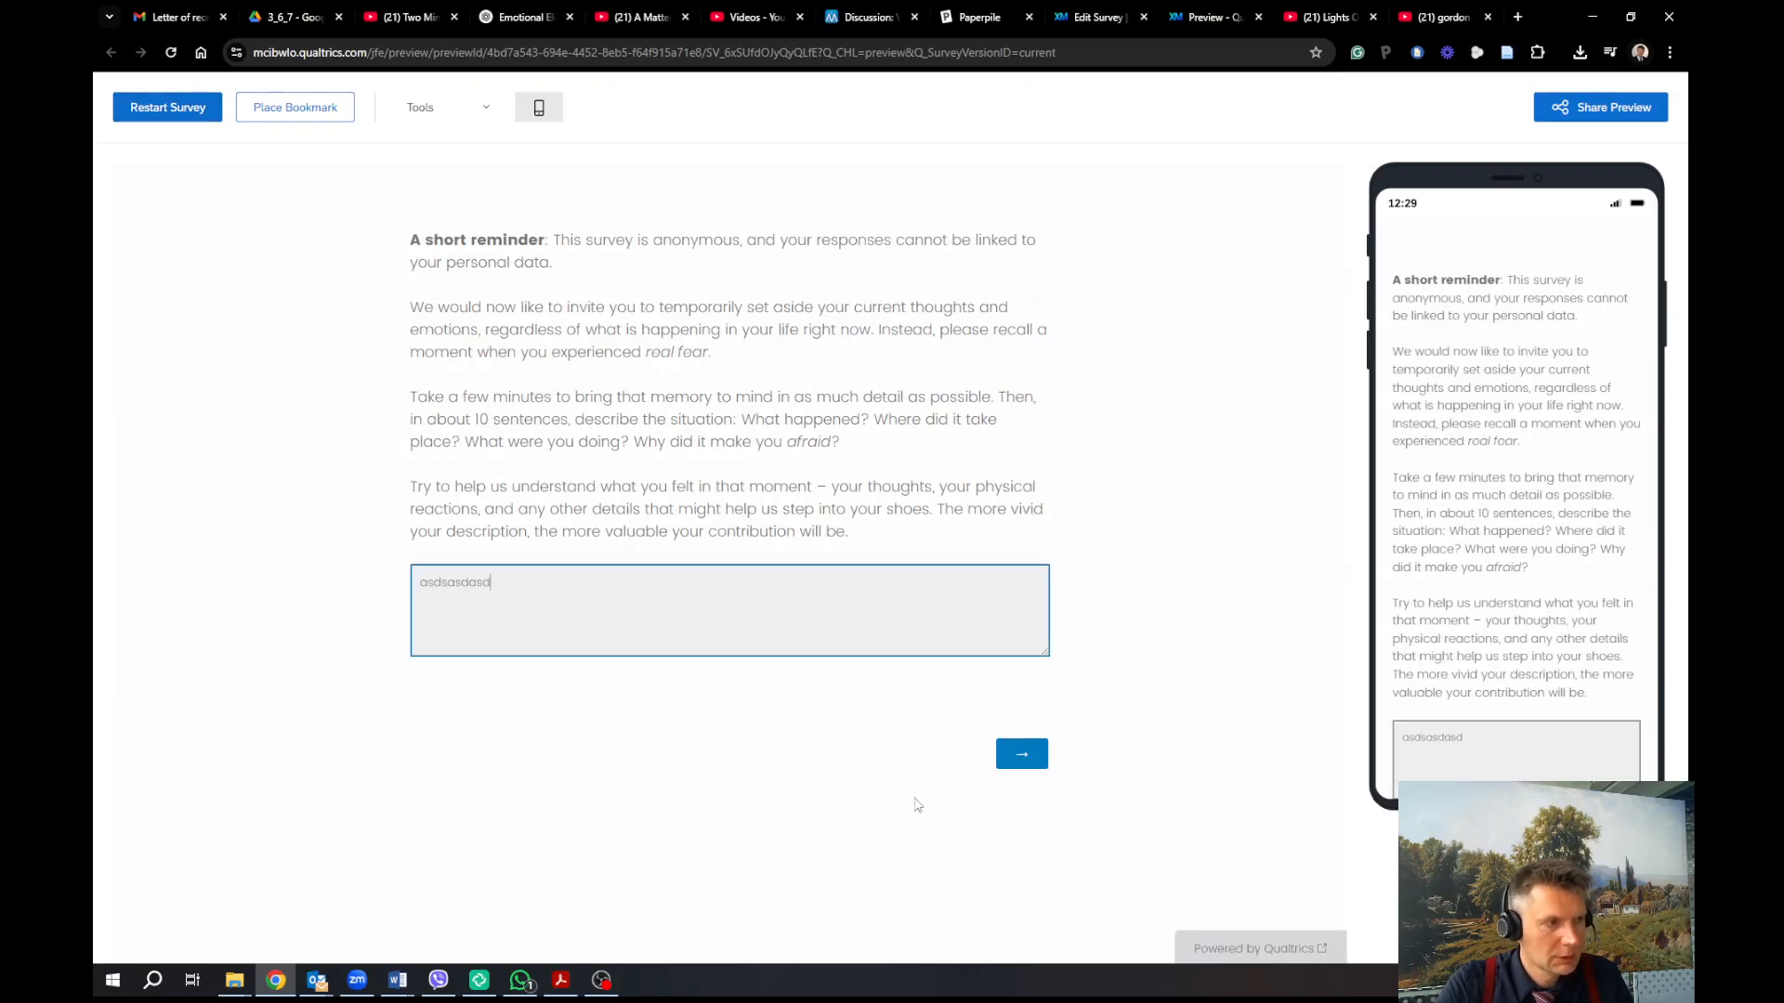
{"action": "left_click", "coordinate": [1030, 767]}
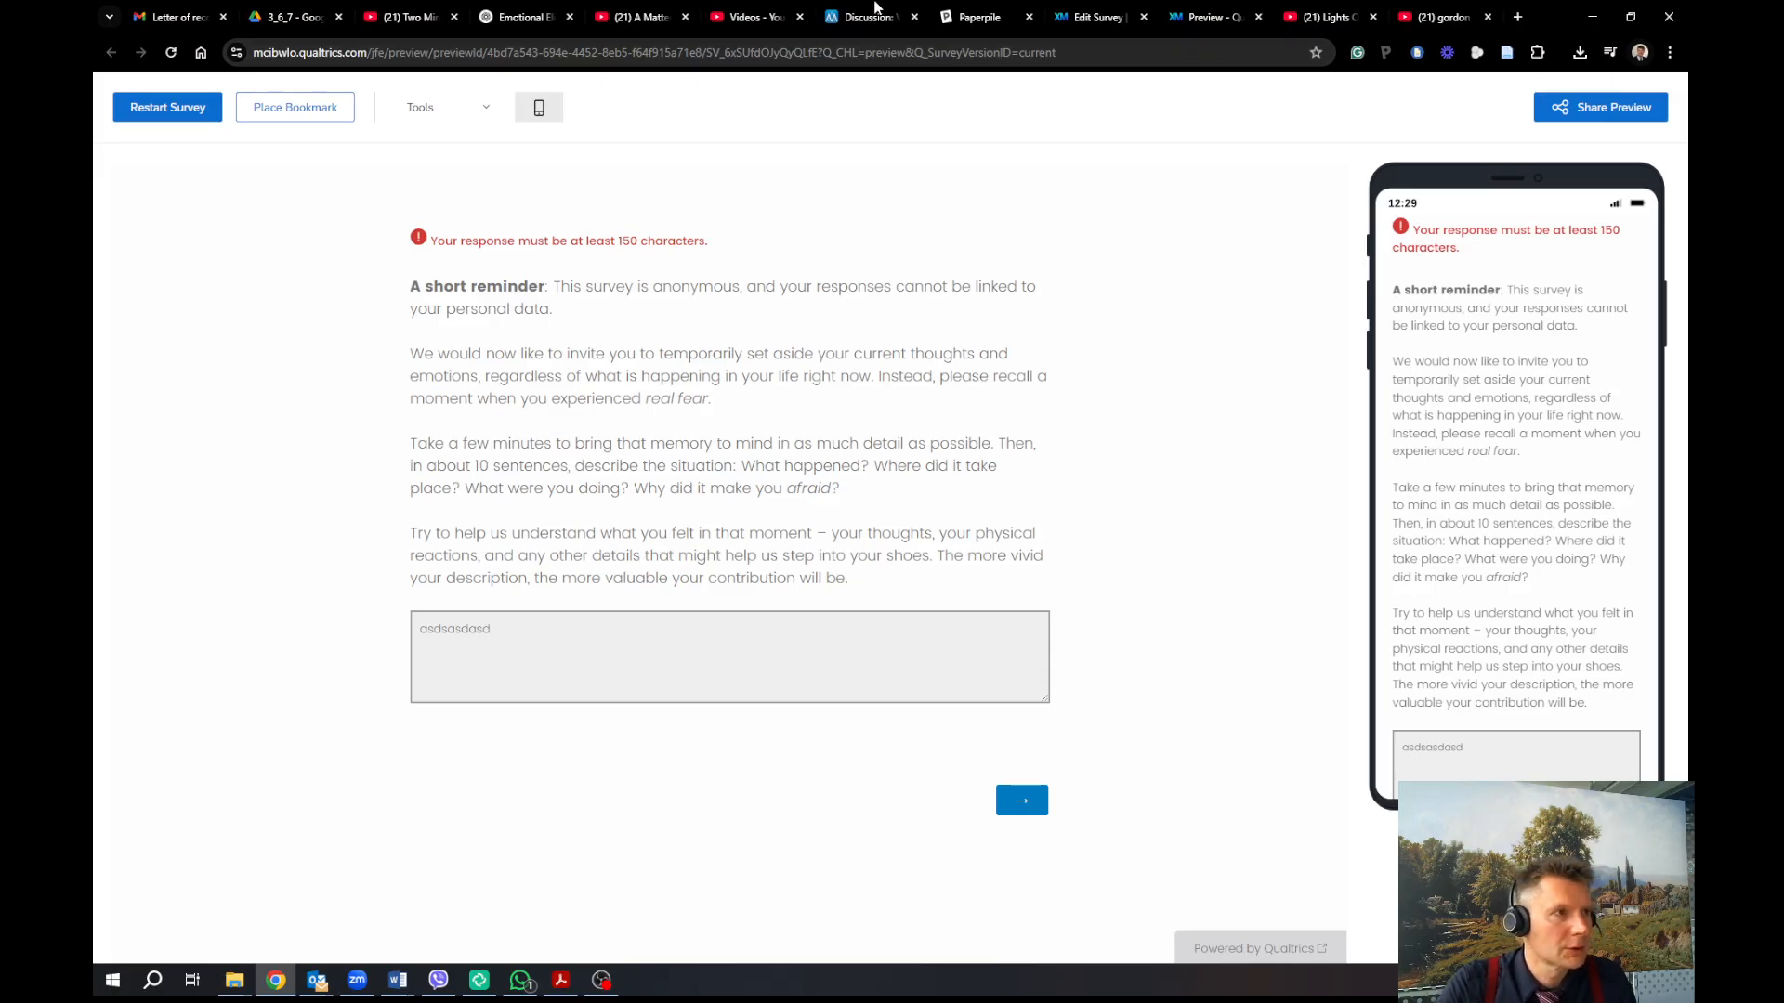
{"action": "left_click", "coordinate": [1132, 19]}
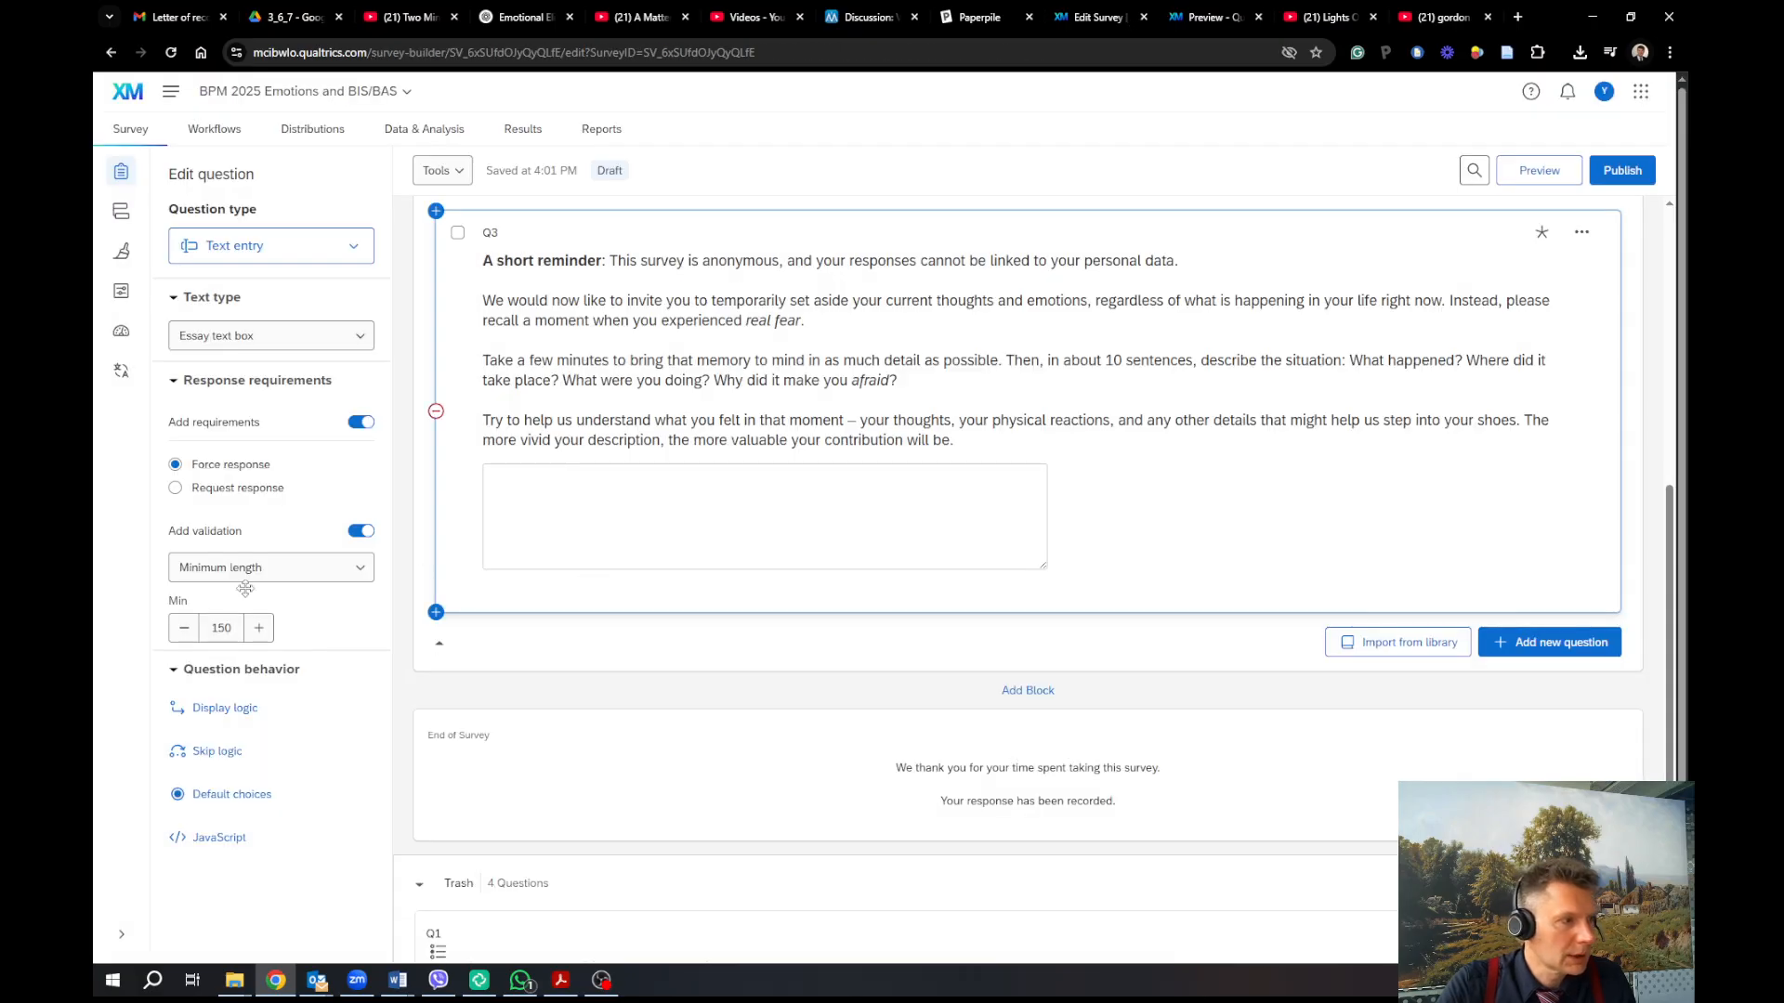
{"action": "double_click", "coordinate": [228, 630]}
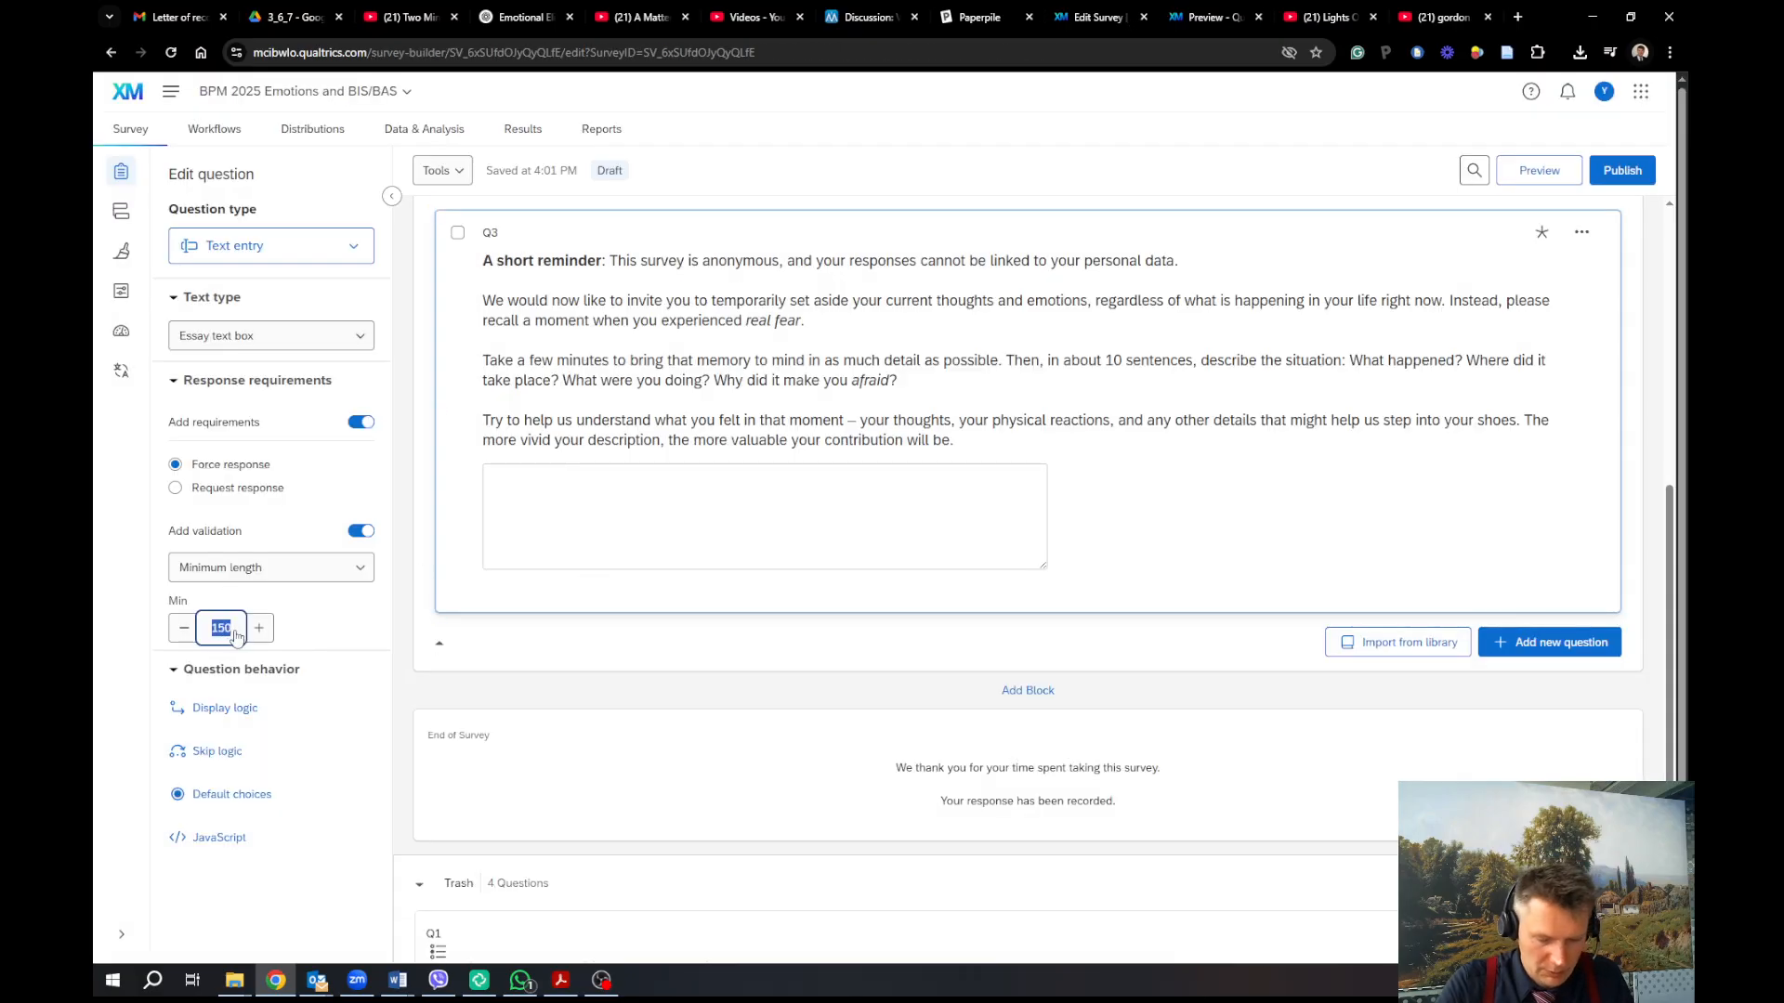
Change Q3's minimum essay answer length from 150 to 500 characters
{"action": "type", "text": "500"}
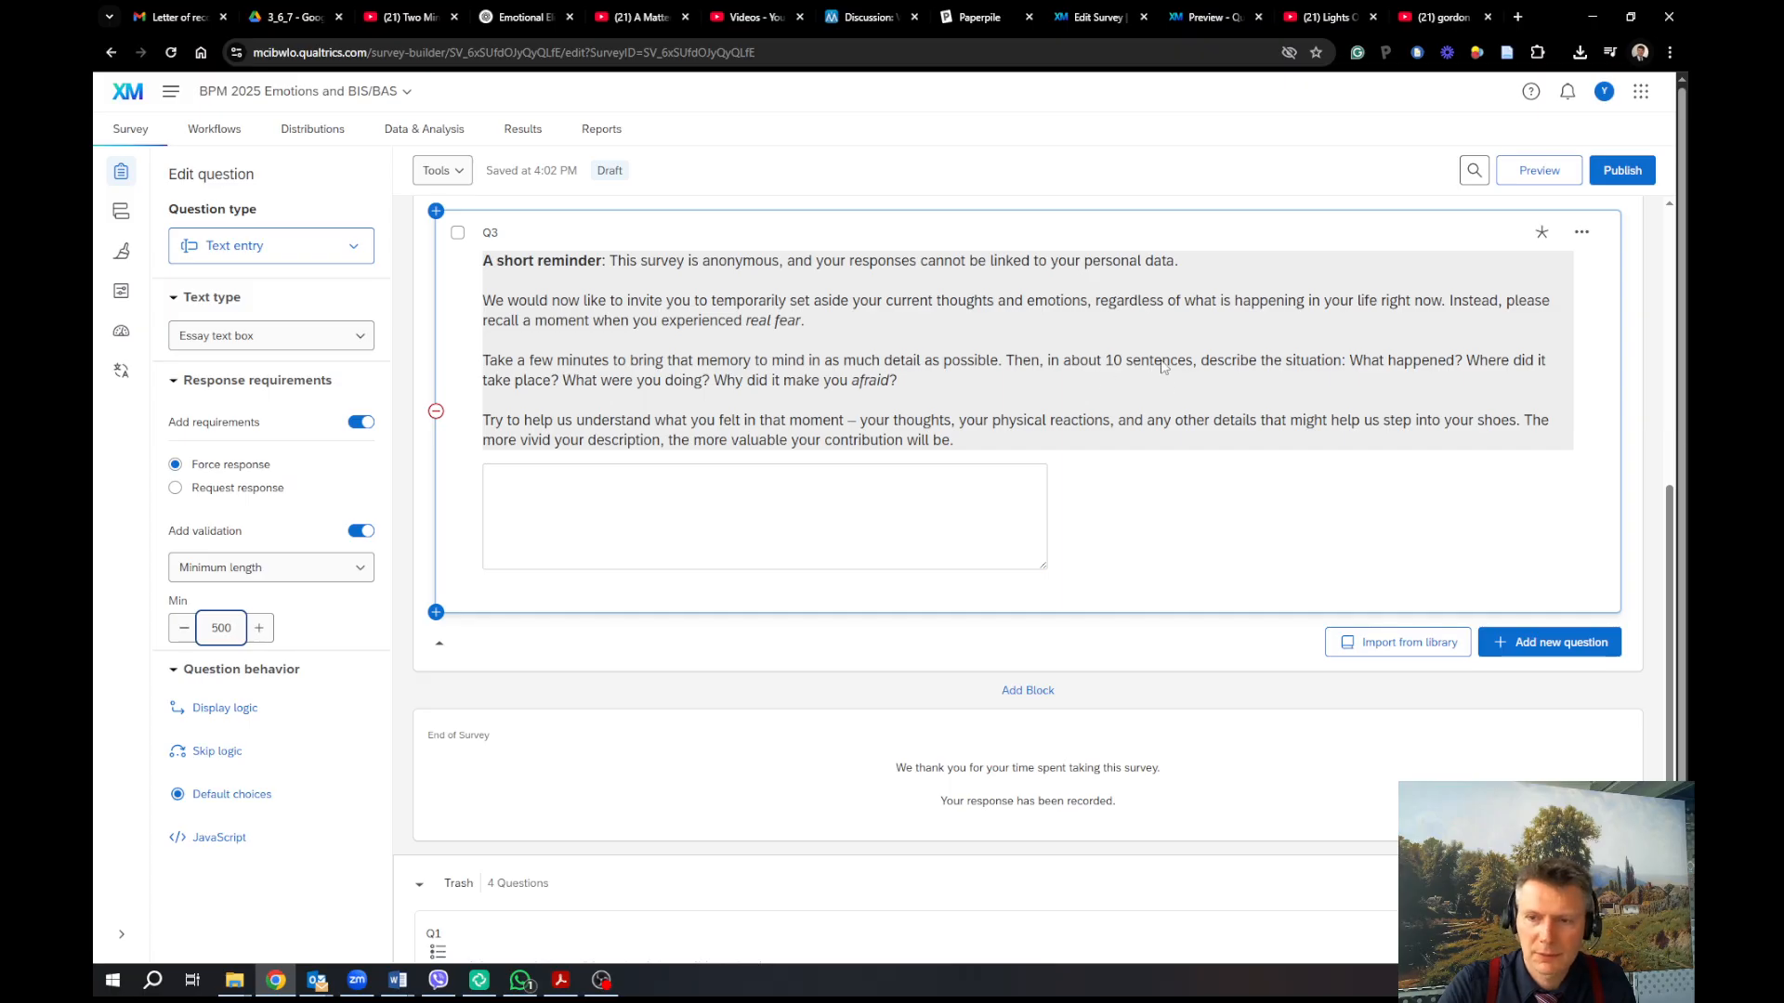
{"action": "left_click", "coordinate": [350, 612]}
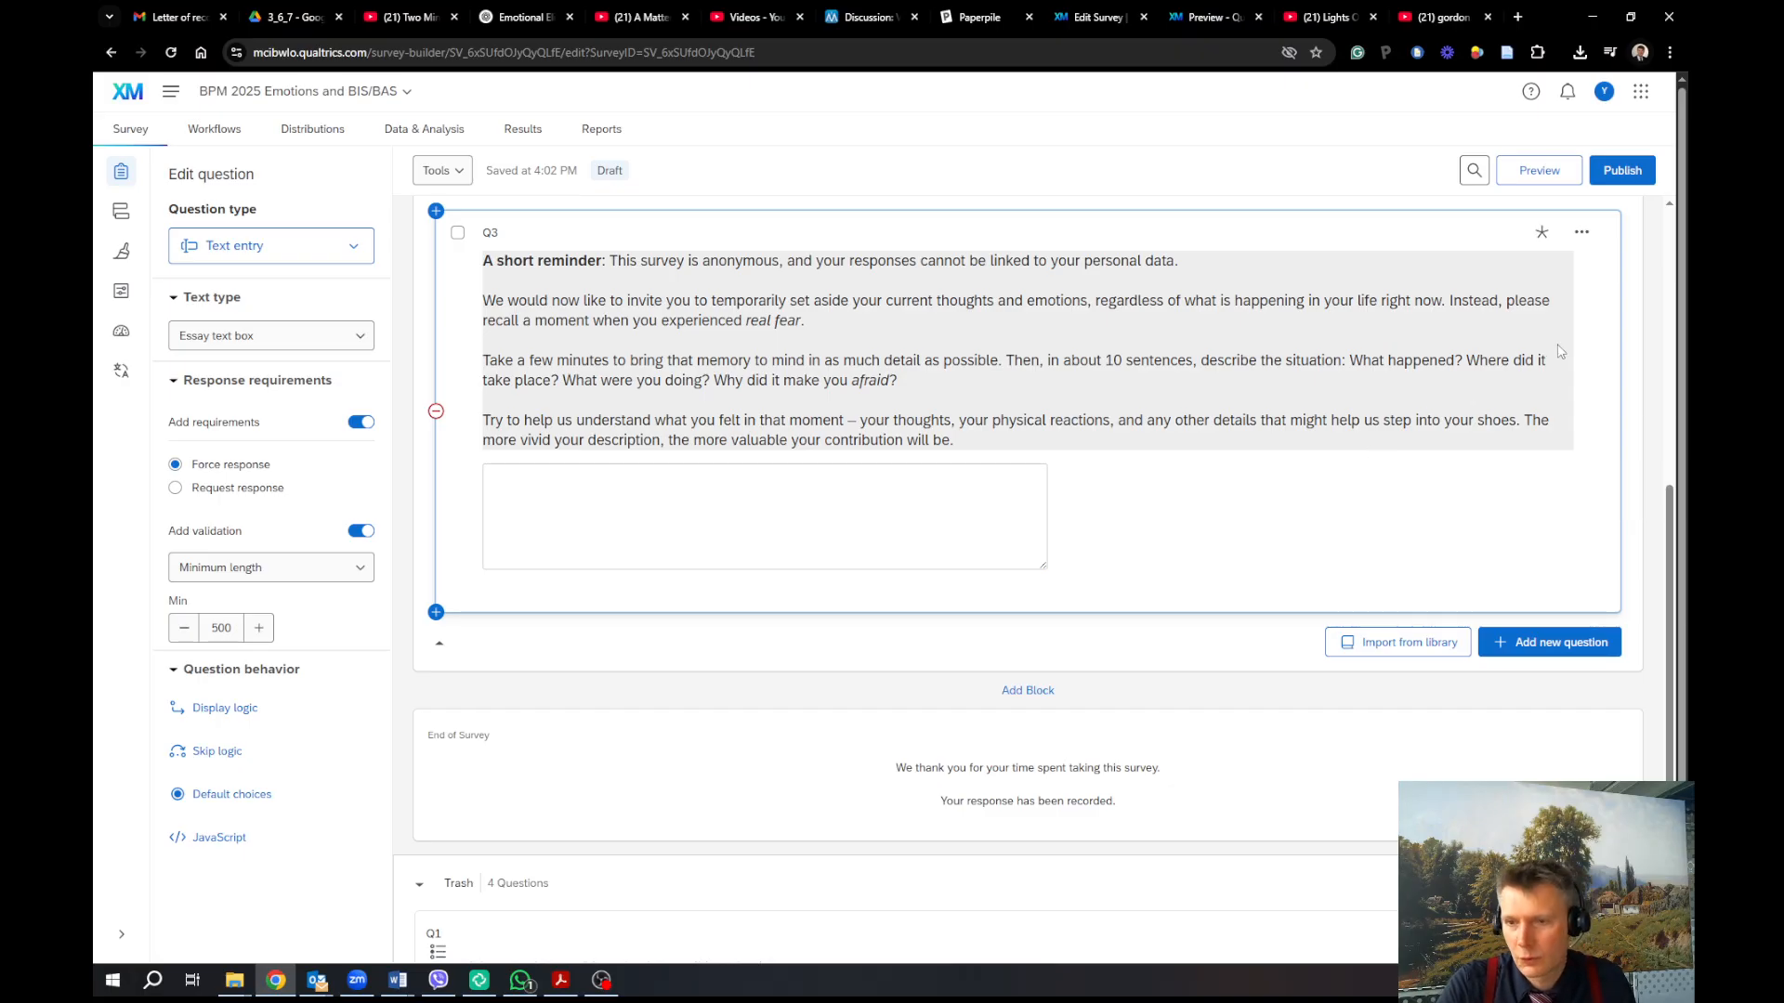
Duplicate the fear essay question and clear the copy's numbered label
{"action": "left_click", "coordinate": [1581, 232]}
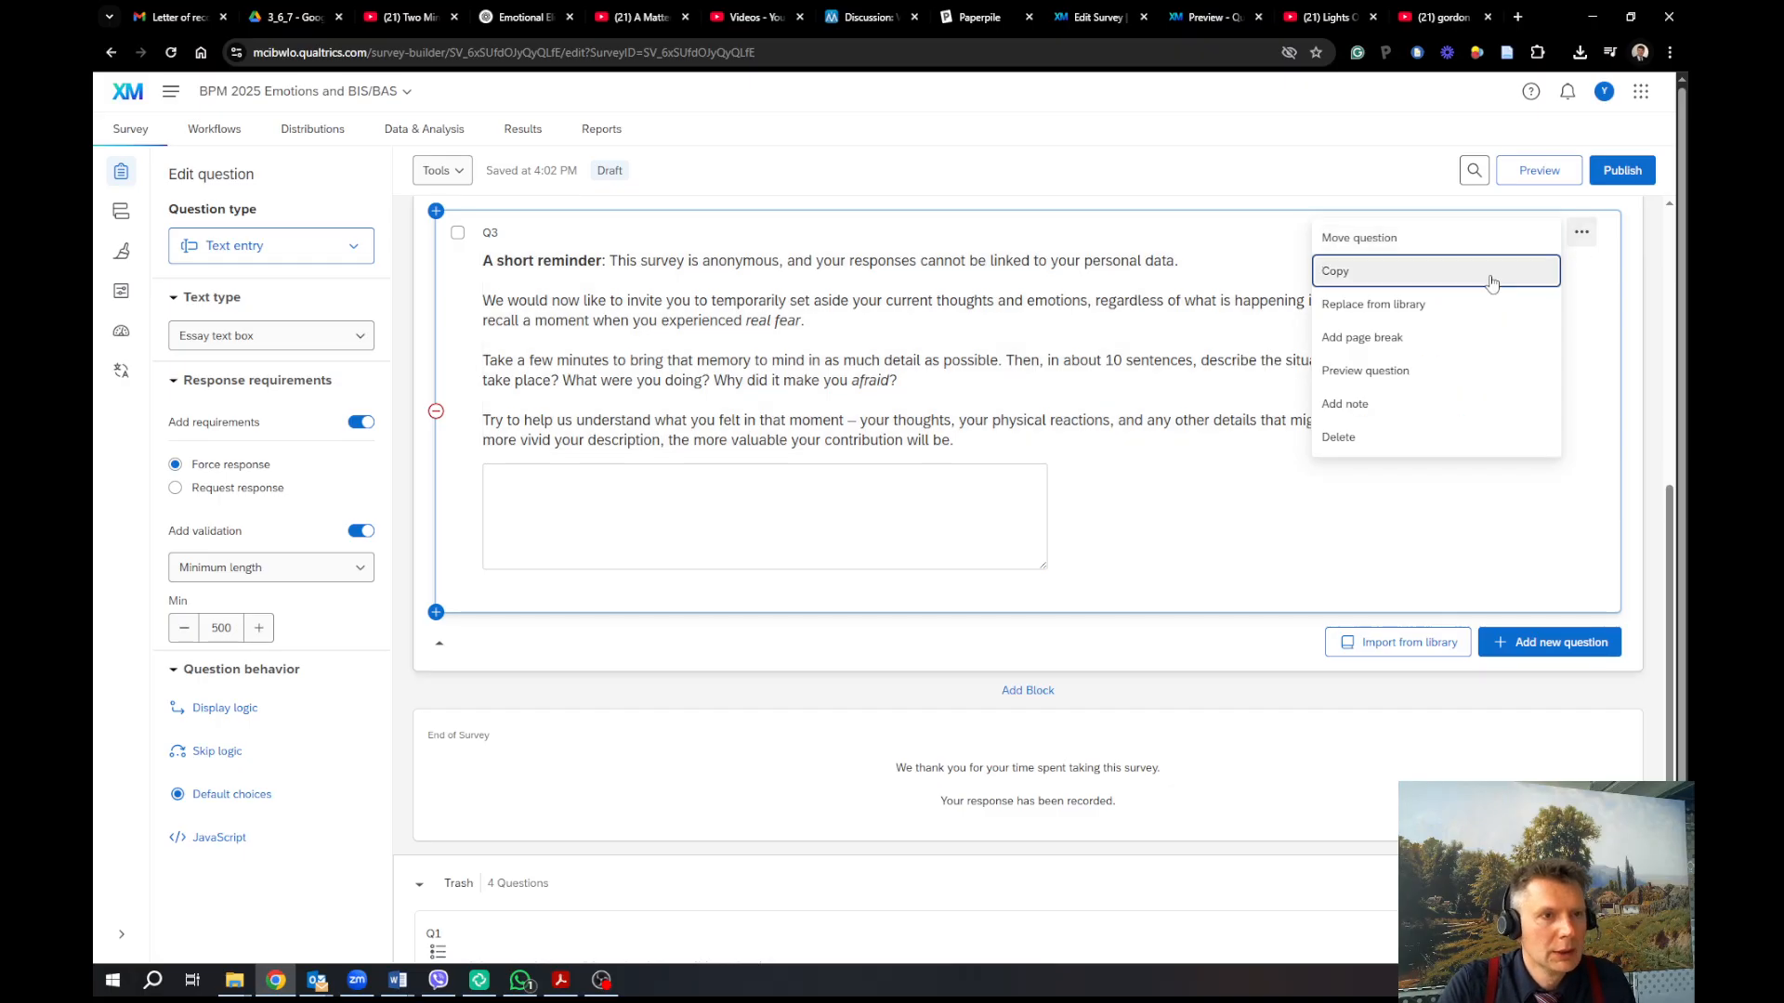
{"action": "left_click", "coordinate": [1491, 279]}
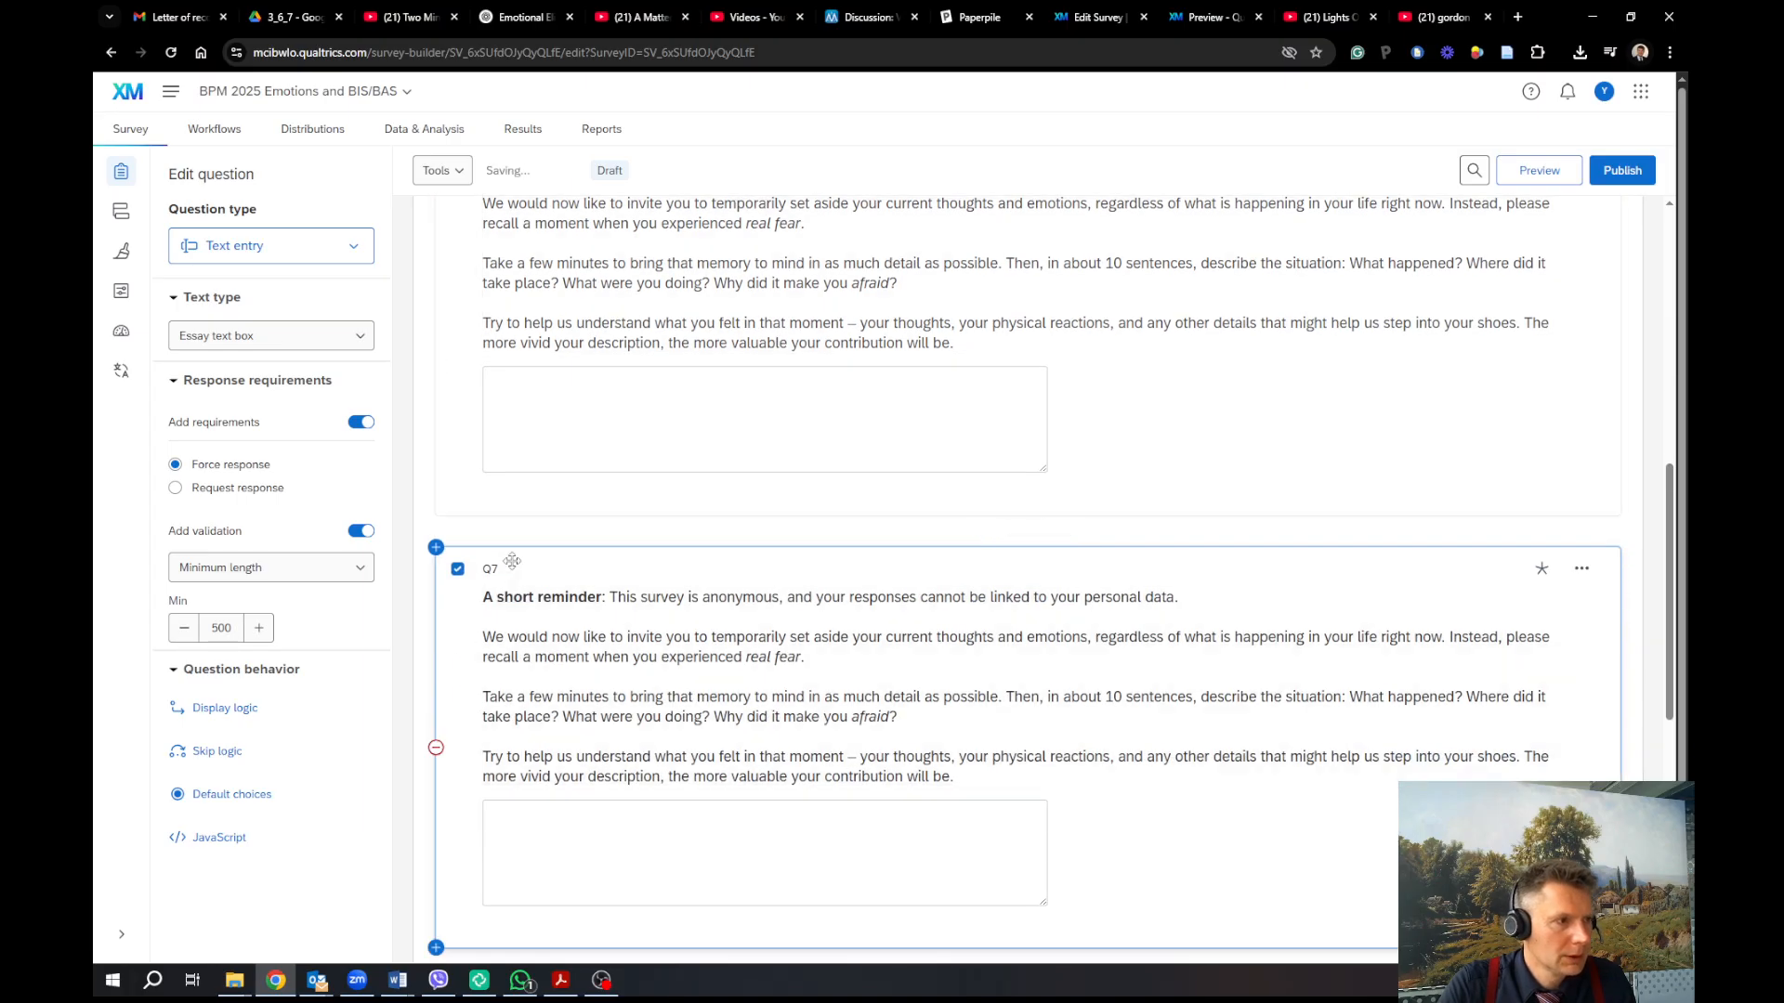
{"action": "left_click", "coordinate": [492, 568]}
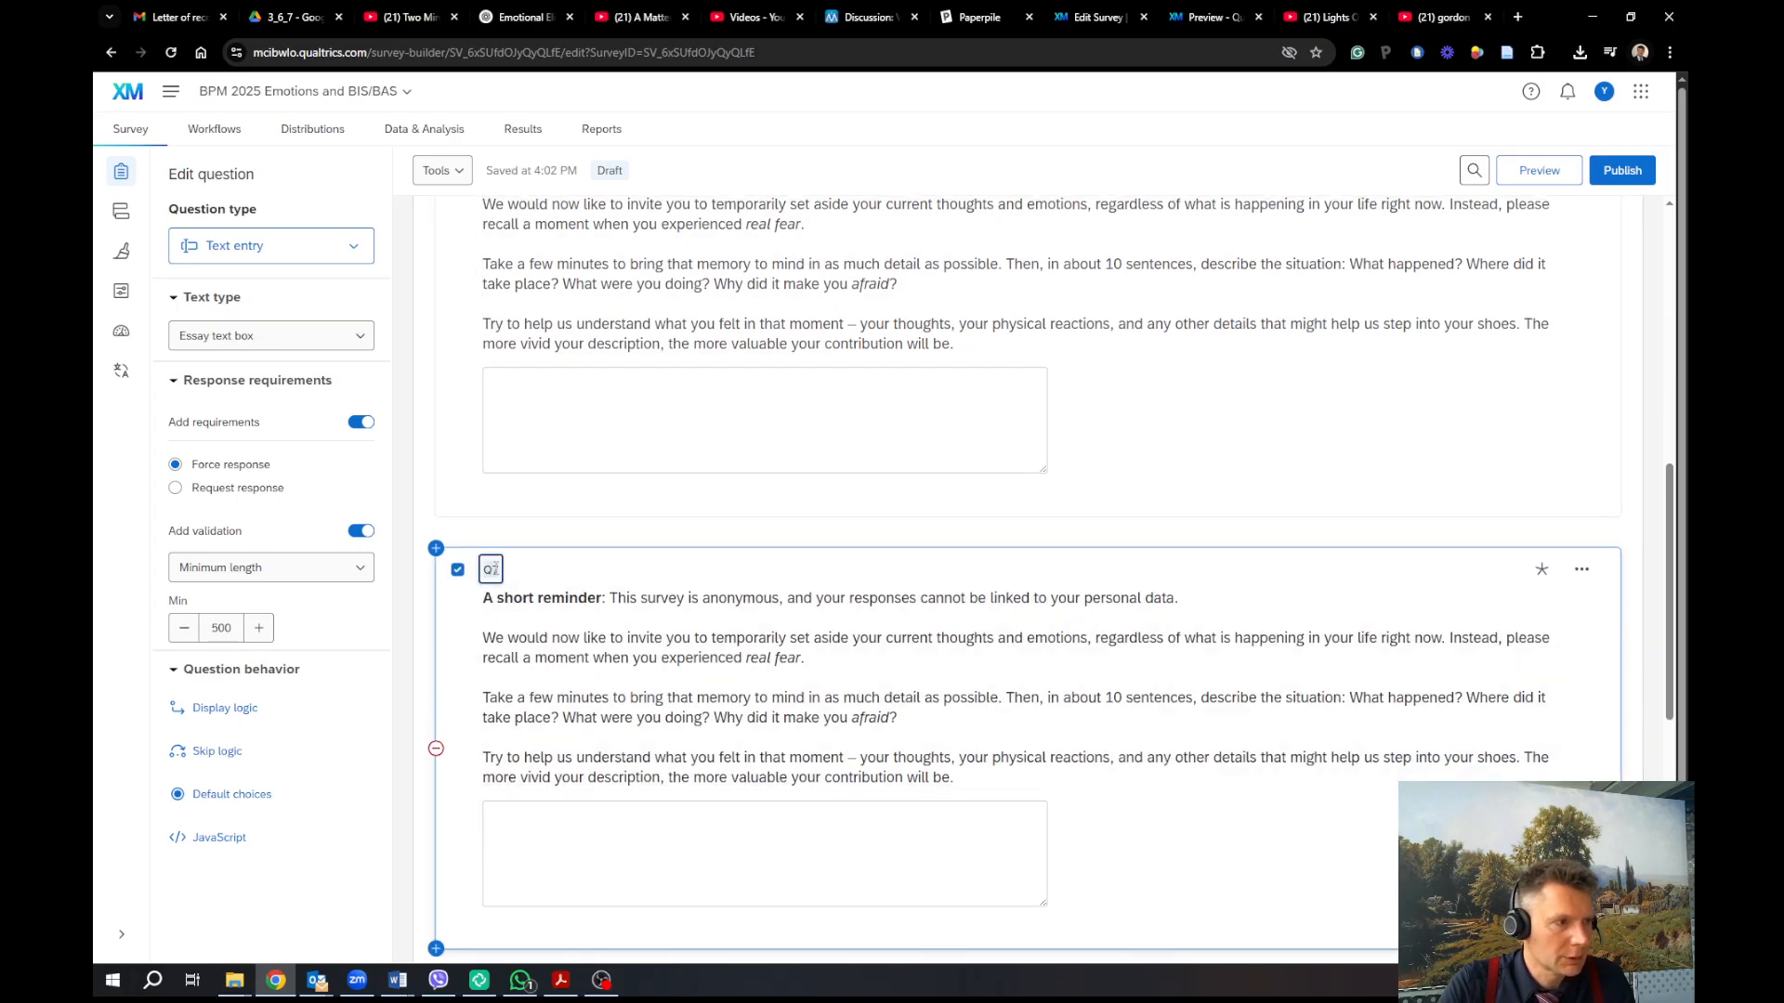
{"action": "key", "text": "BackSpace"}
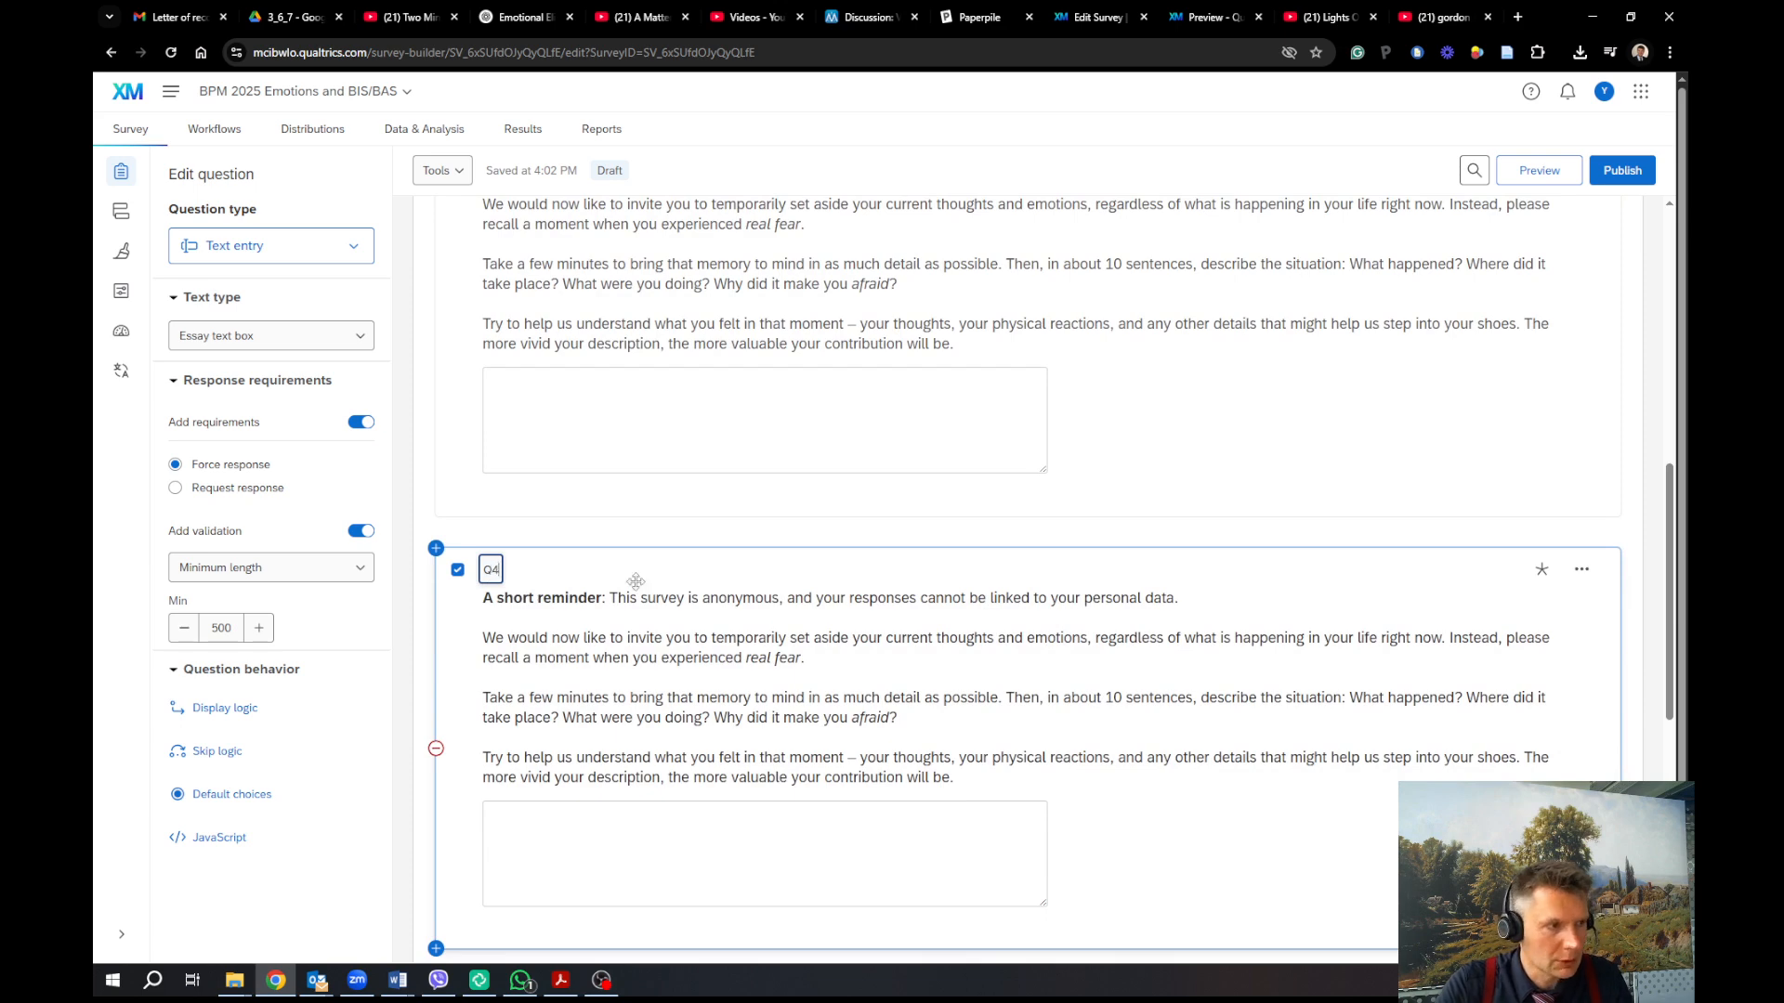
In Q4's text, replace 'fear' with 'anger' and 'afraid' with 'angry'
{"action": "left_click", "coordinate": [792, 641]}
{"action": "key", "text": "ctrl+a"}
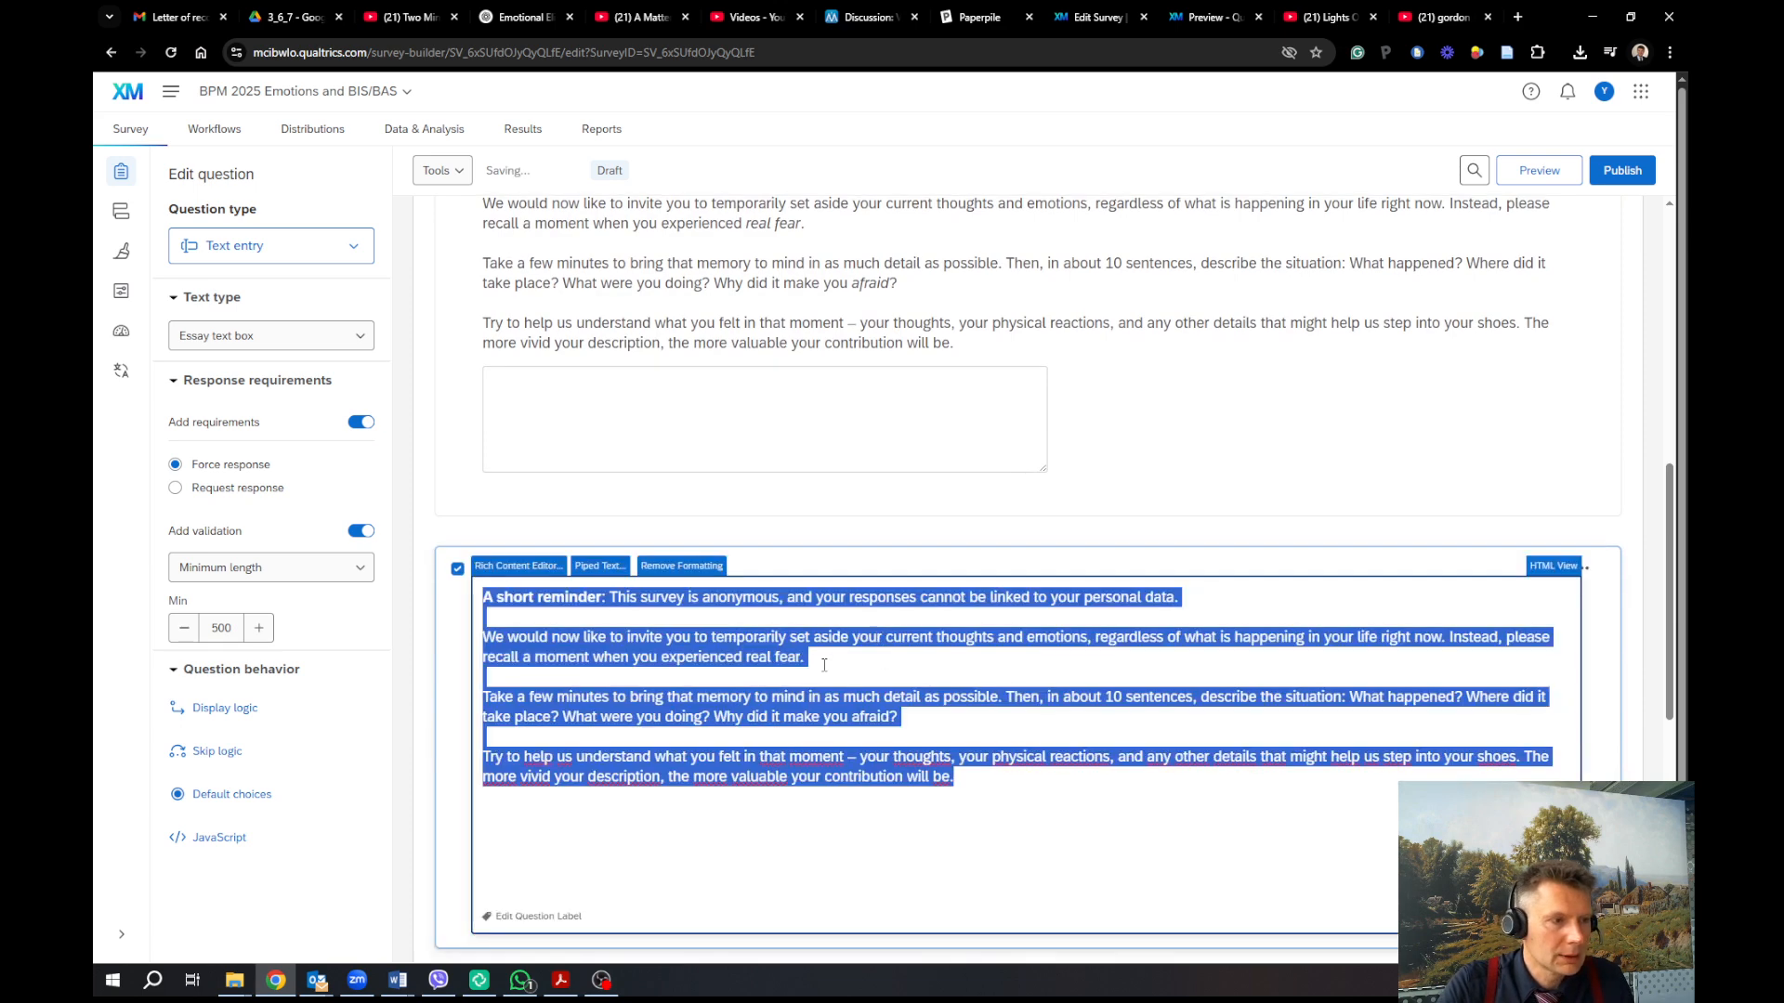
{"action": "left_click", "coordinate": [554, 568]}
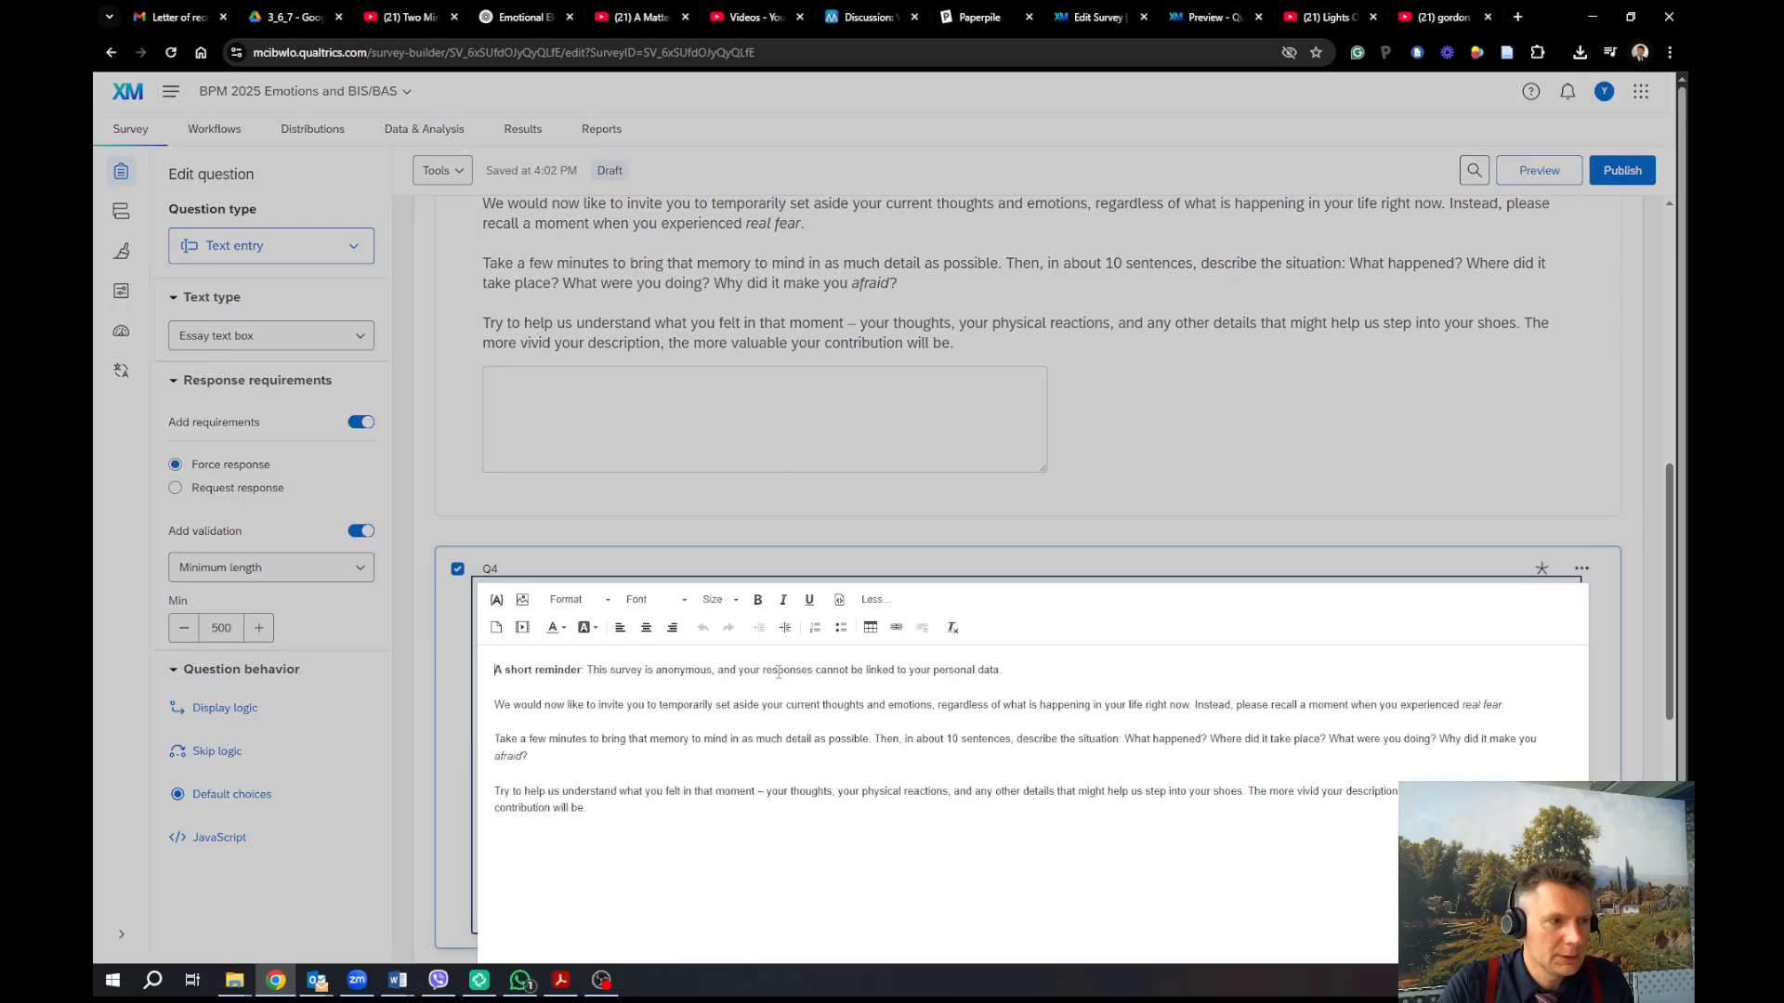
{"action": "double_click", "coordinate": [1491, 705]}
{"action": "type", "text": "anger"}
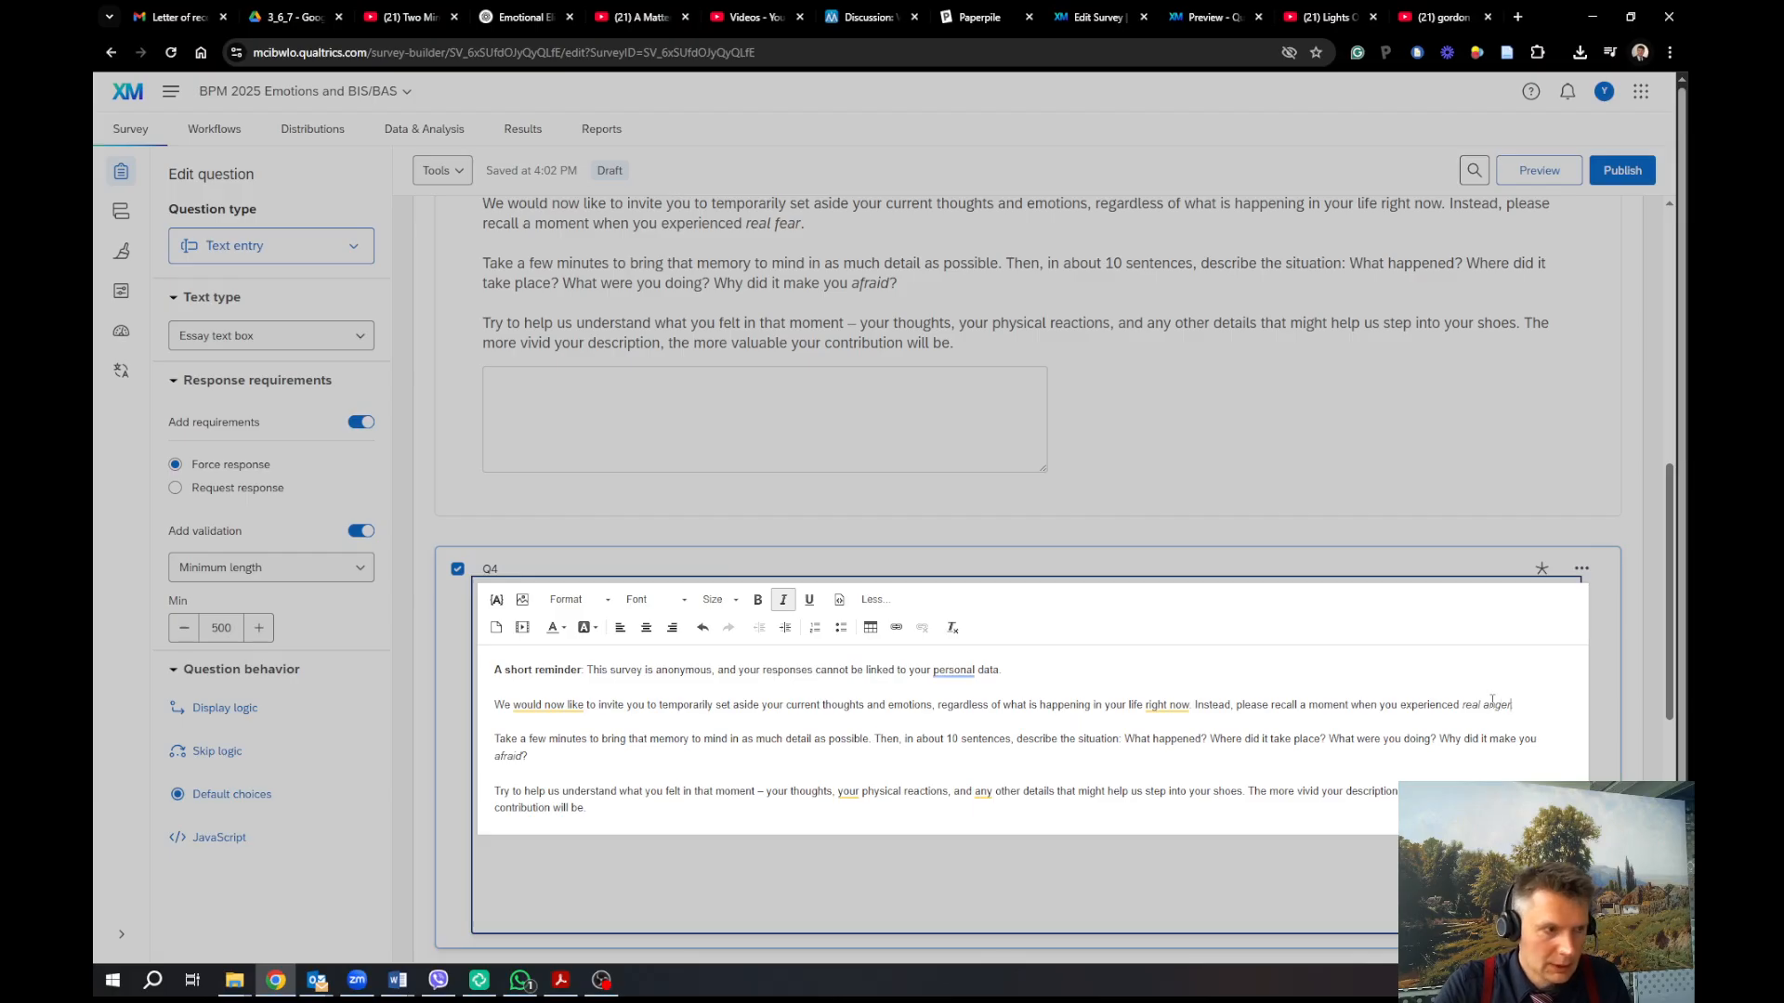
{"action": "double_click", "coordinate": [513, 757]}
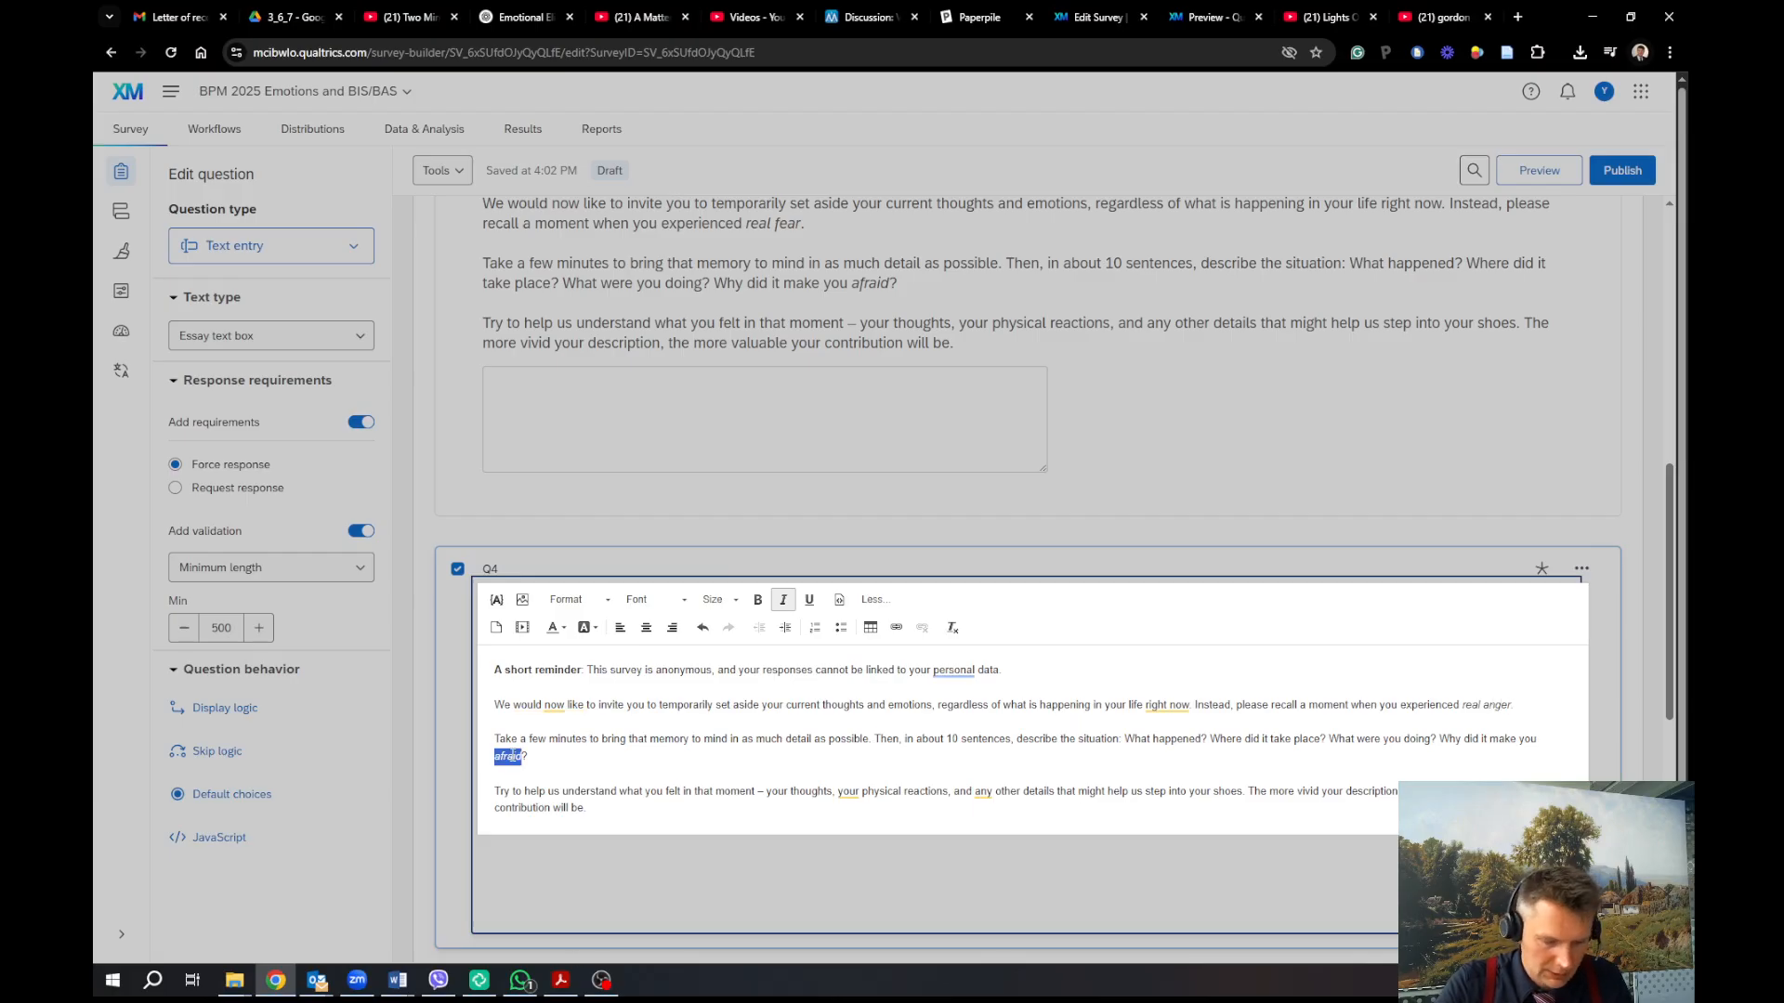
{"action": "type", "text": "angry"}
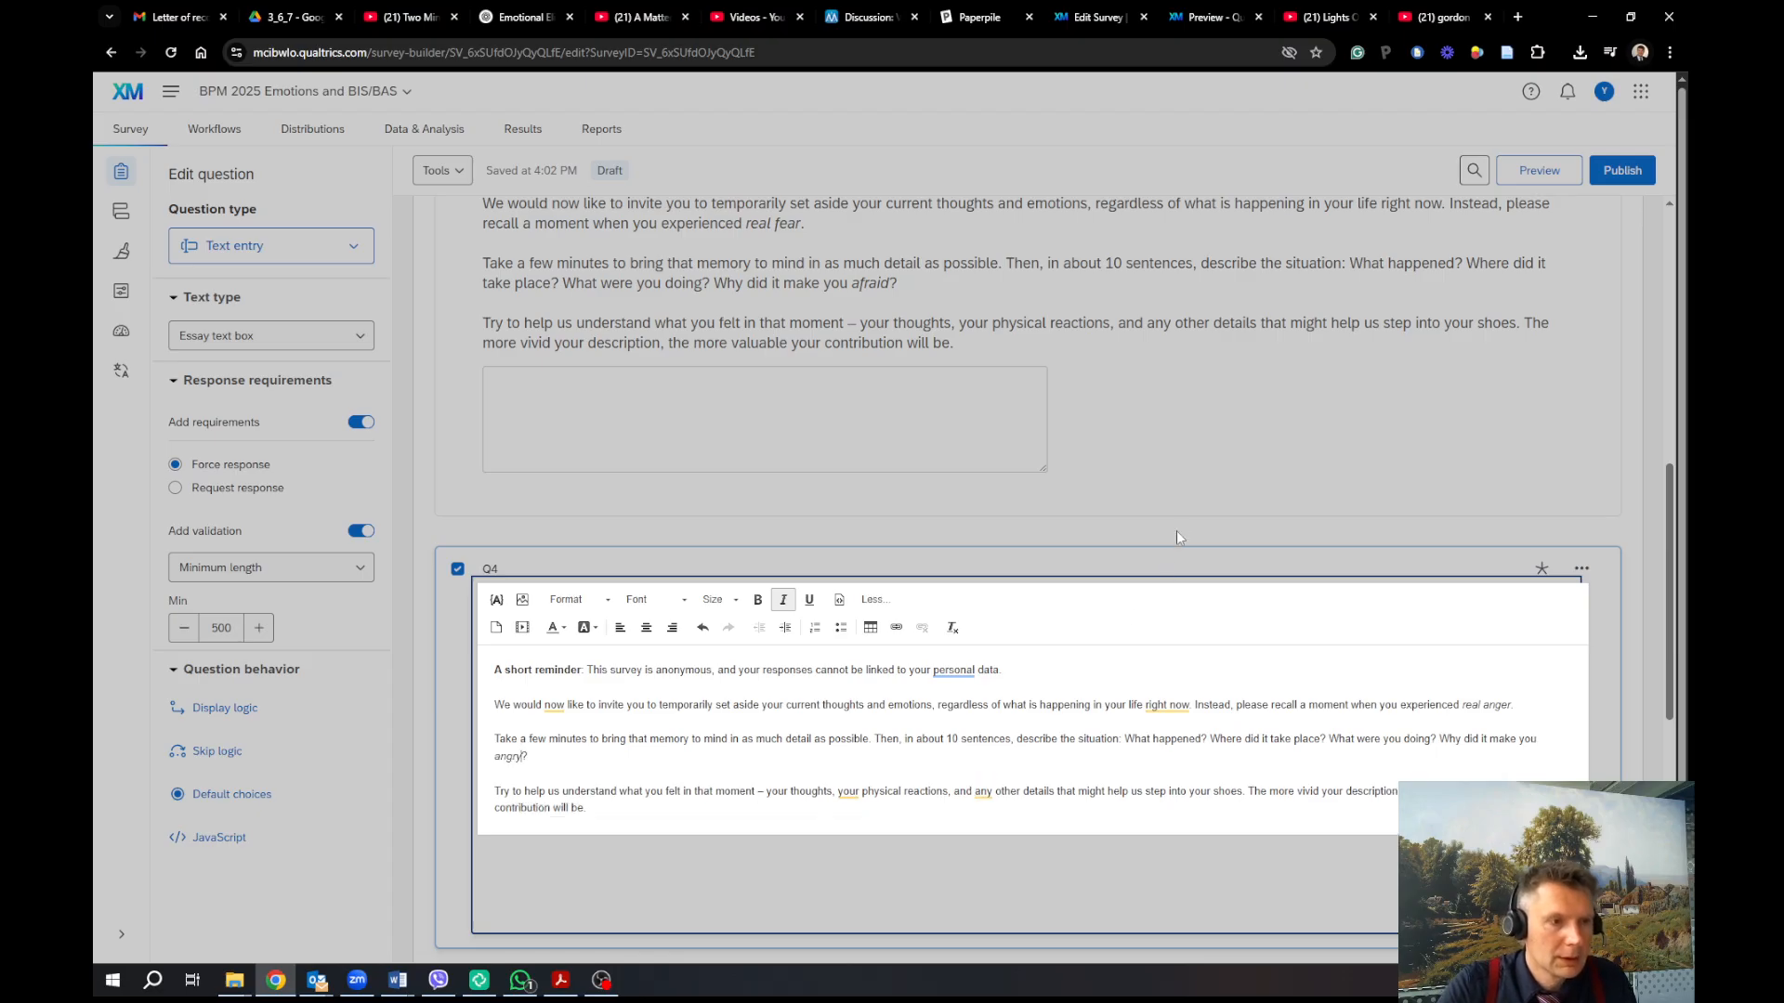
{"action": "left_click", "coordinate": [1174, 531]}
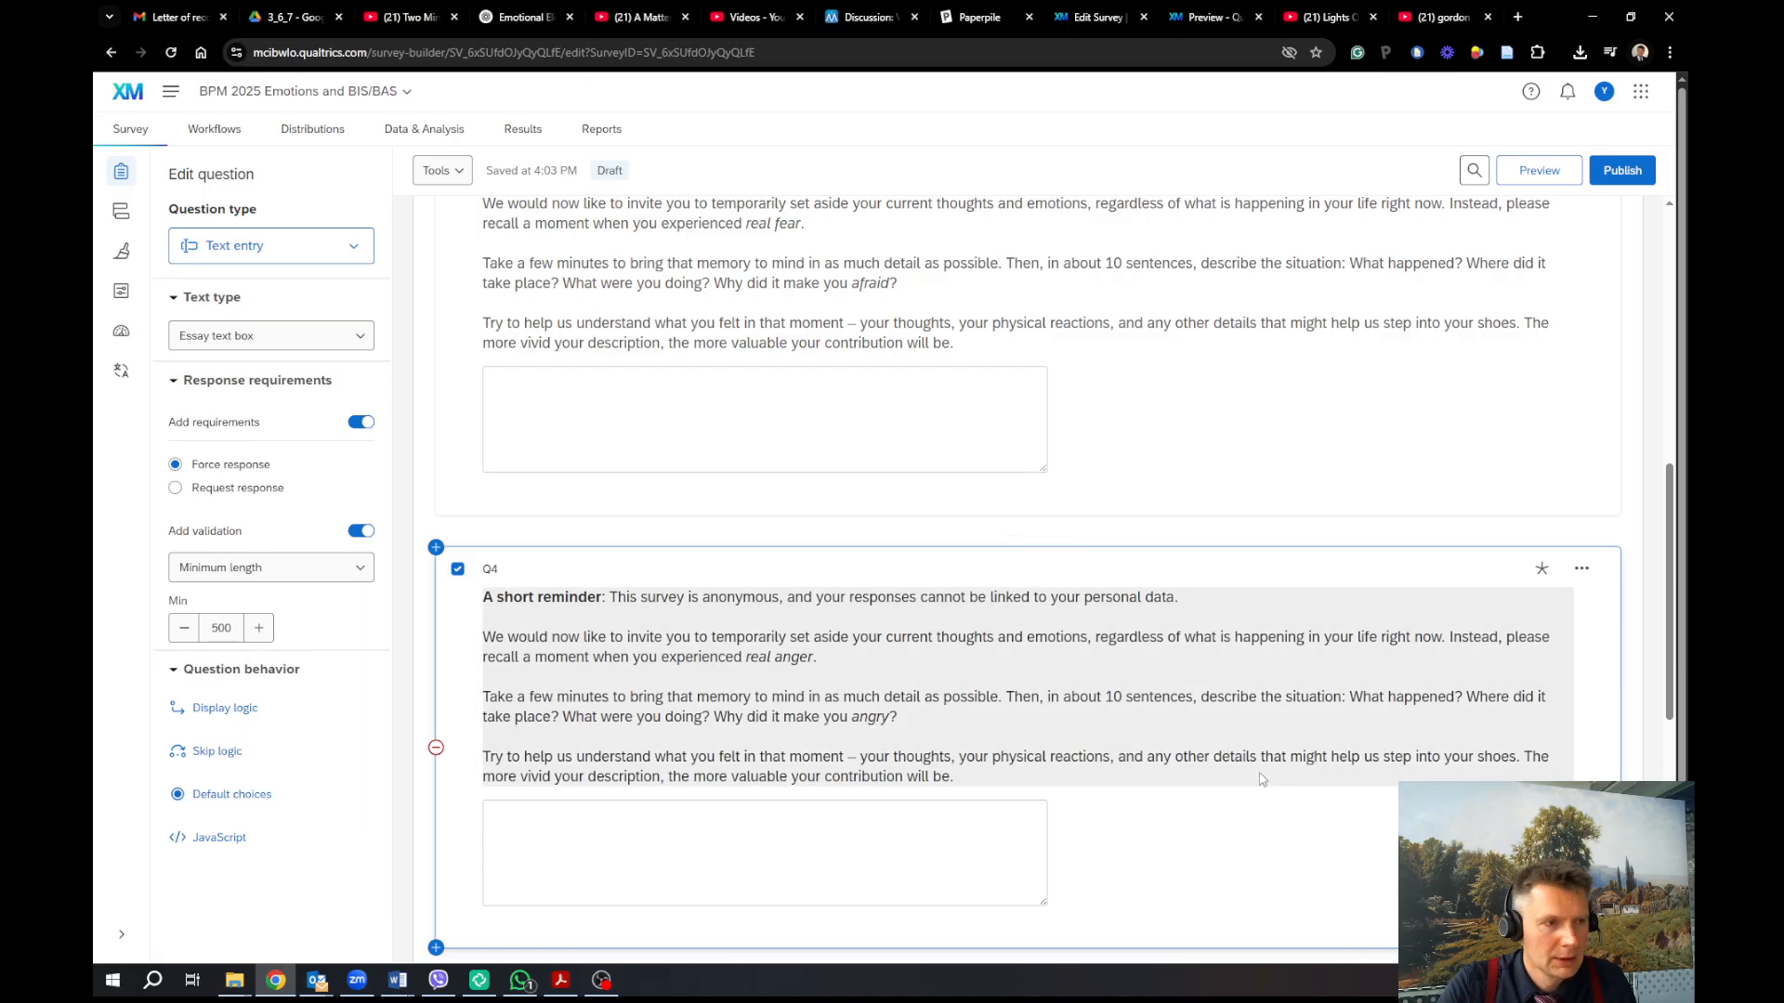
{"action": "scroll", "coordinate": [1316, 750], "scroll_direction": "down", "scroll_amount": 2}
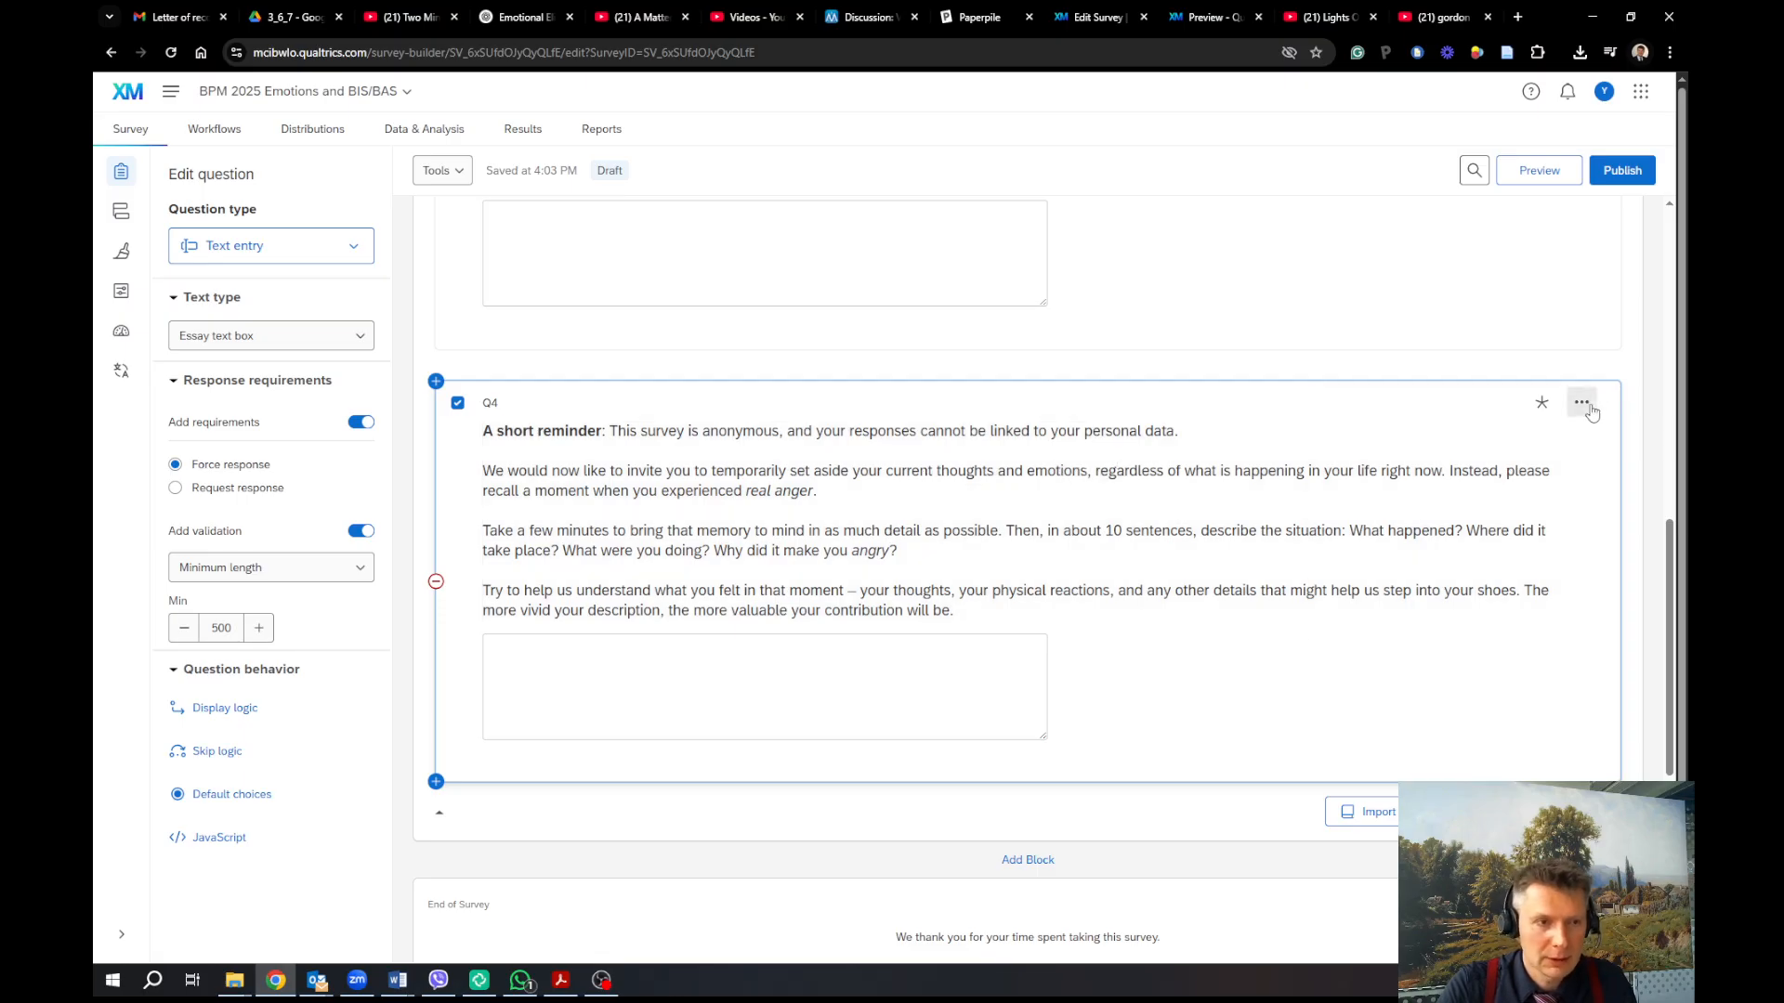
Duplicate the anger question and label the copy CG
{"action": "left_click", "coordinate": [1591, 412]}
{"action": "left_click", "coordinate": [1380, 438]}
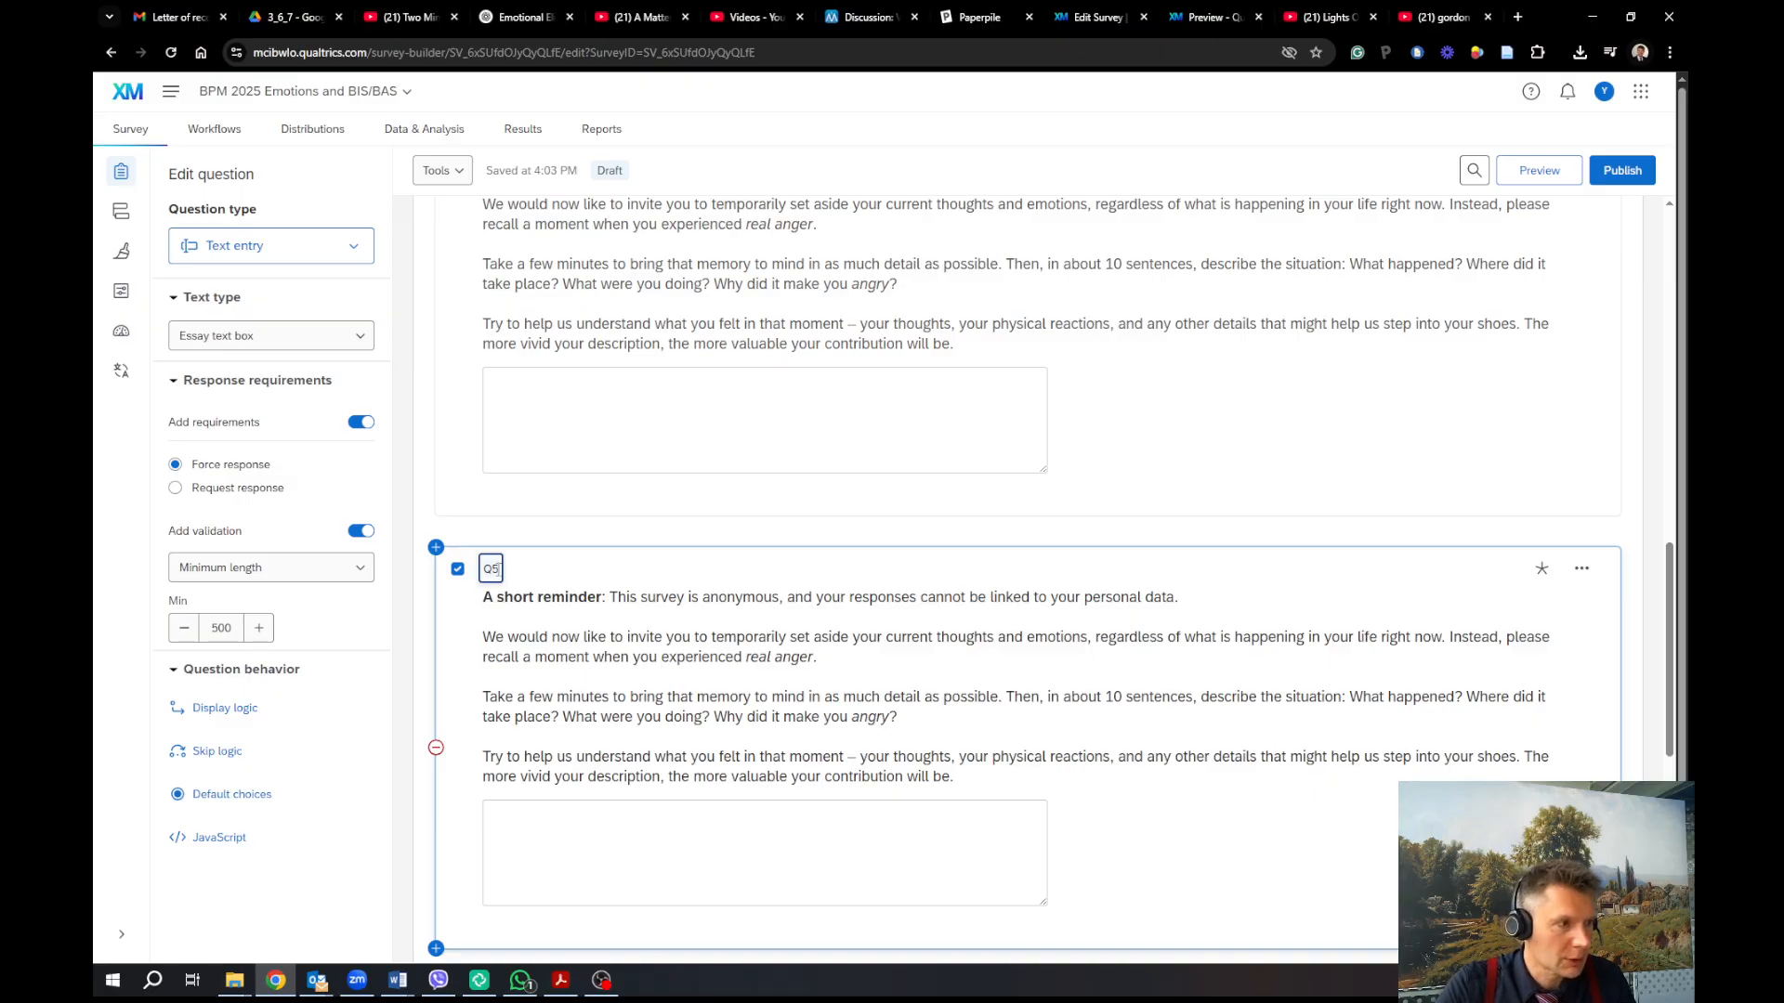
{"action": "type", "text": "CG"}
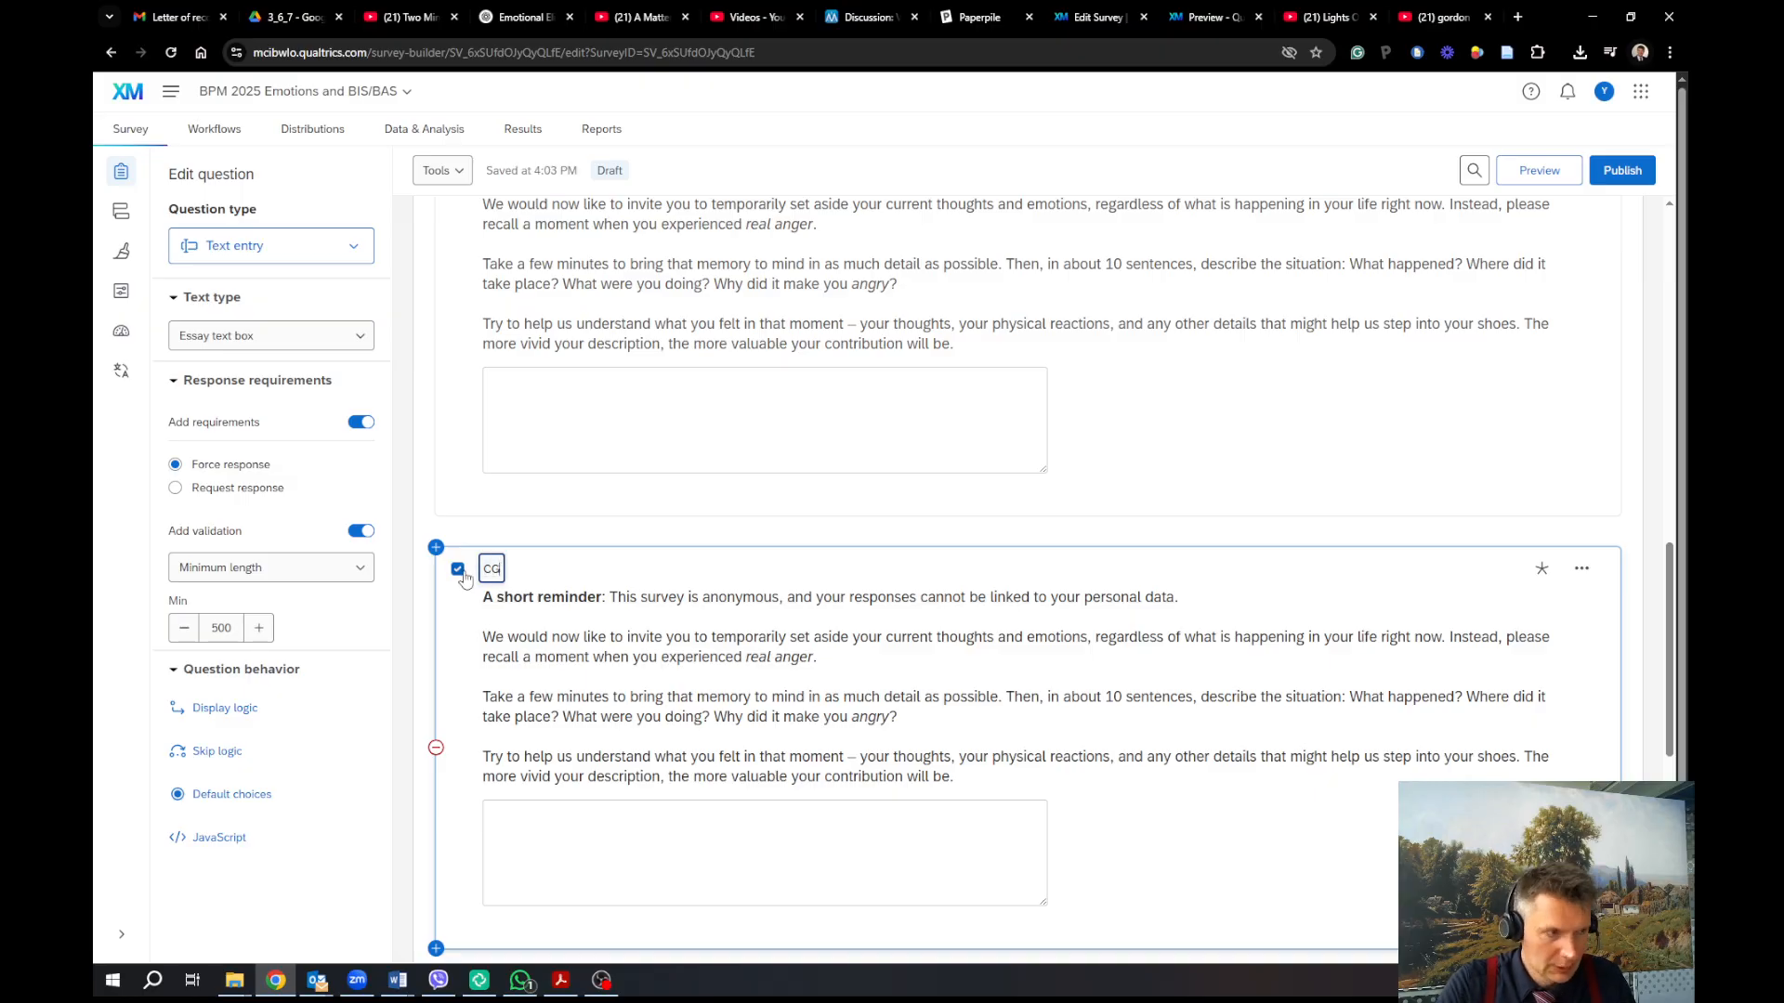
Rename the Q4 label to Anger and the Q3 label to Fear
{"action": "scroll", "coordinate": [469, 557], "scroll_direction": "up", "scroll_amount": 2}
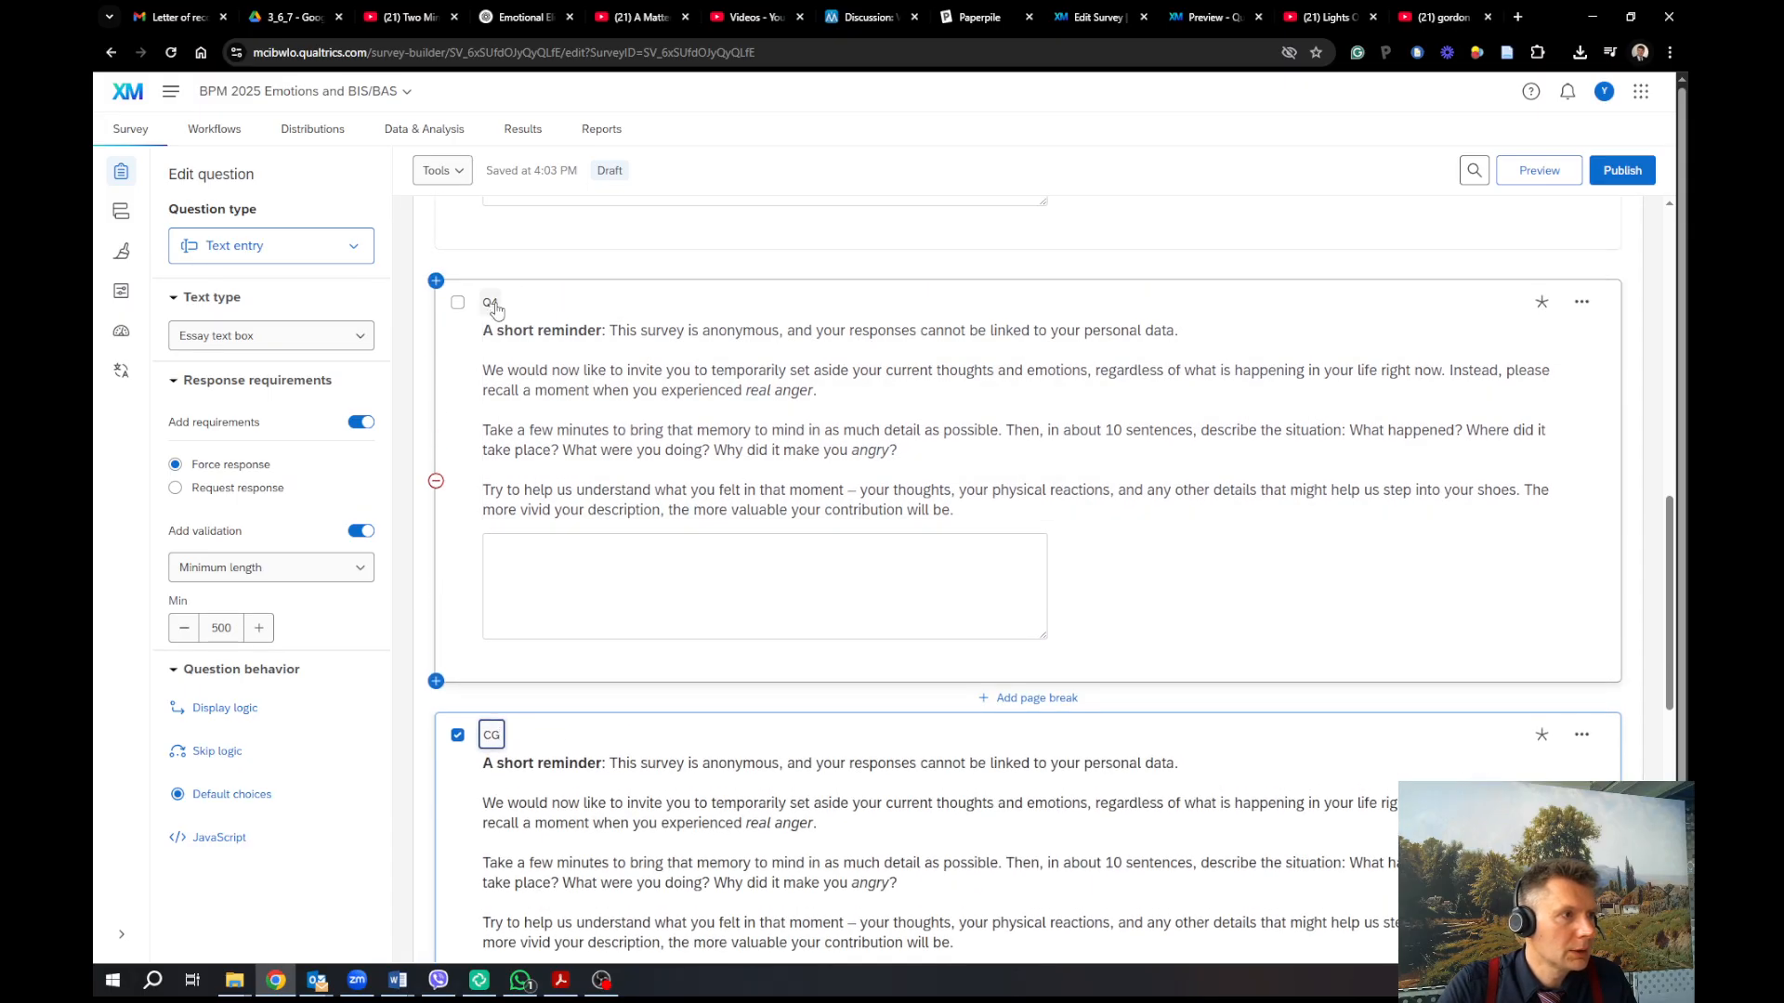
{"action": "left_click", "coordinate": [491, 302]}
{"action": "key", "text": "BackSpace"}
{"action": "key", "text": "BackSpace"}
{"action": "type", "text": "Anger"}
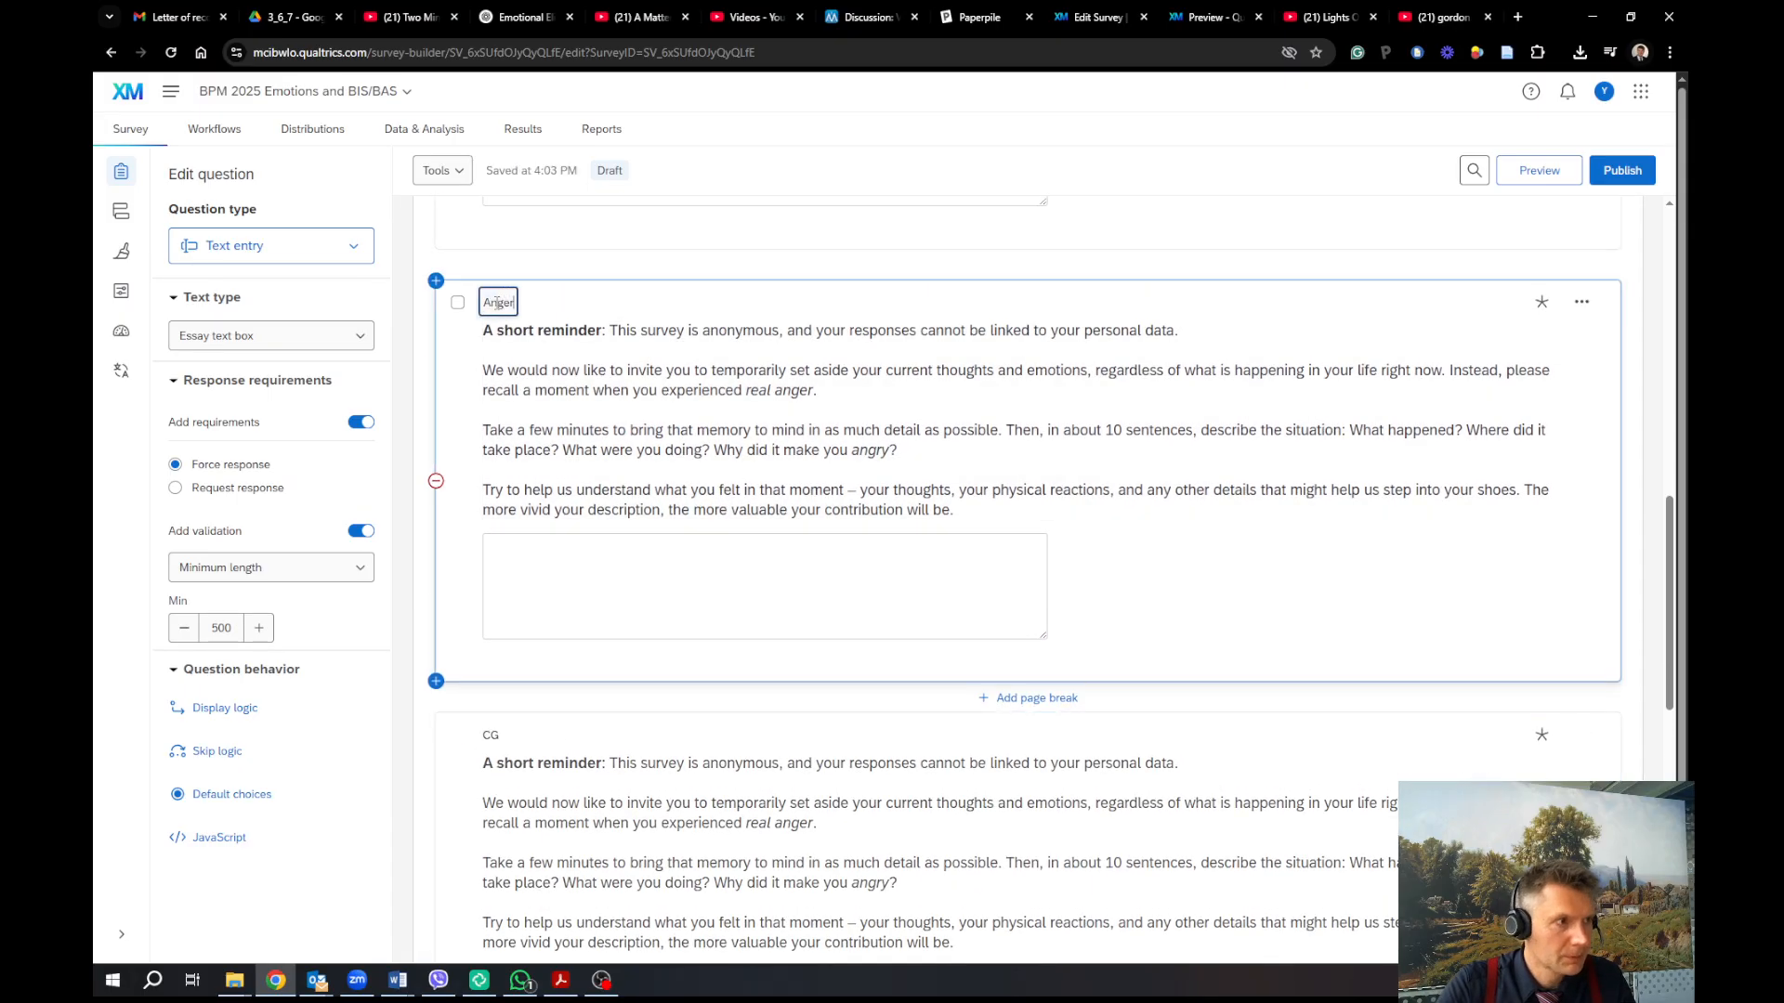
{"action": "scroll", "coordinate": [494, 295], "scroll_direction": "up", "scroll_amount": 3}
{"action": "scroll", "coordinate": [497, 291], "scroll_direction": "up", "scroll_amount": 2}
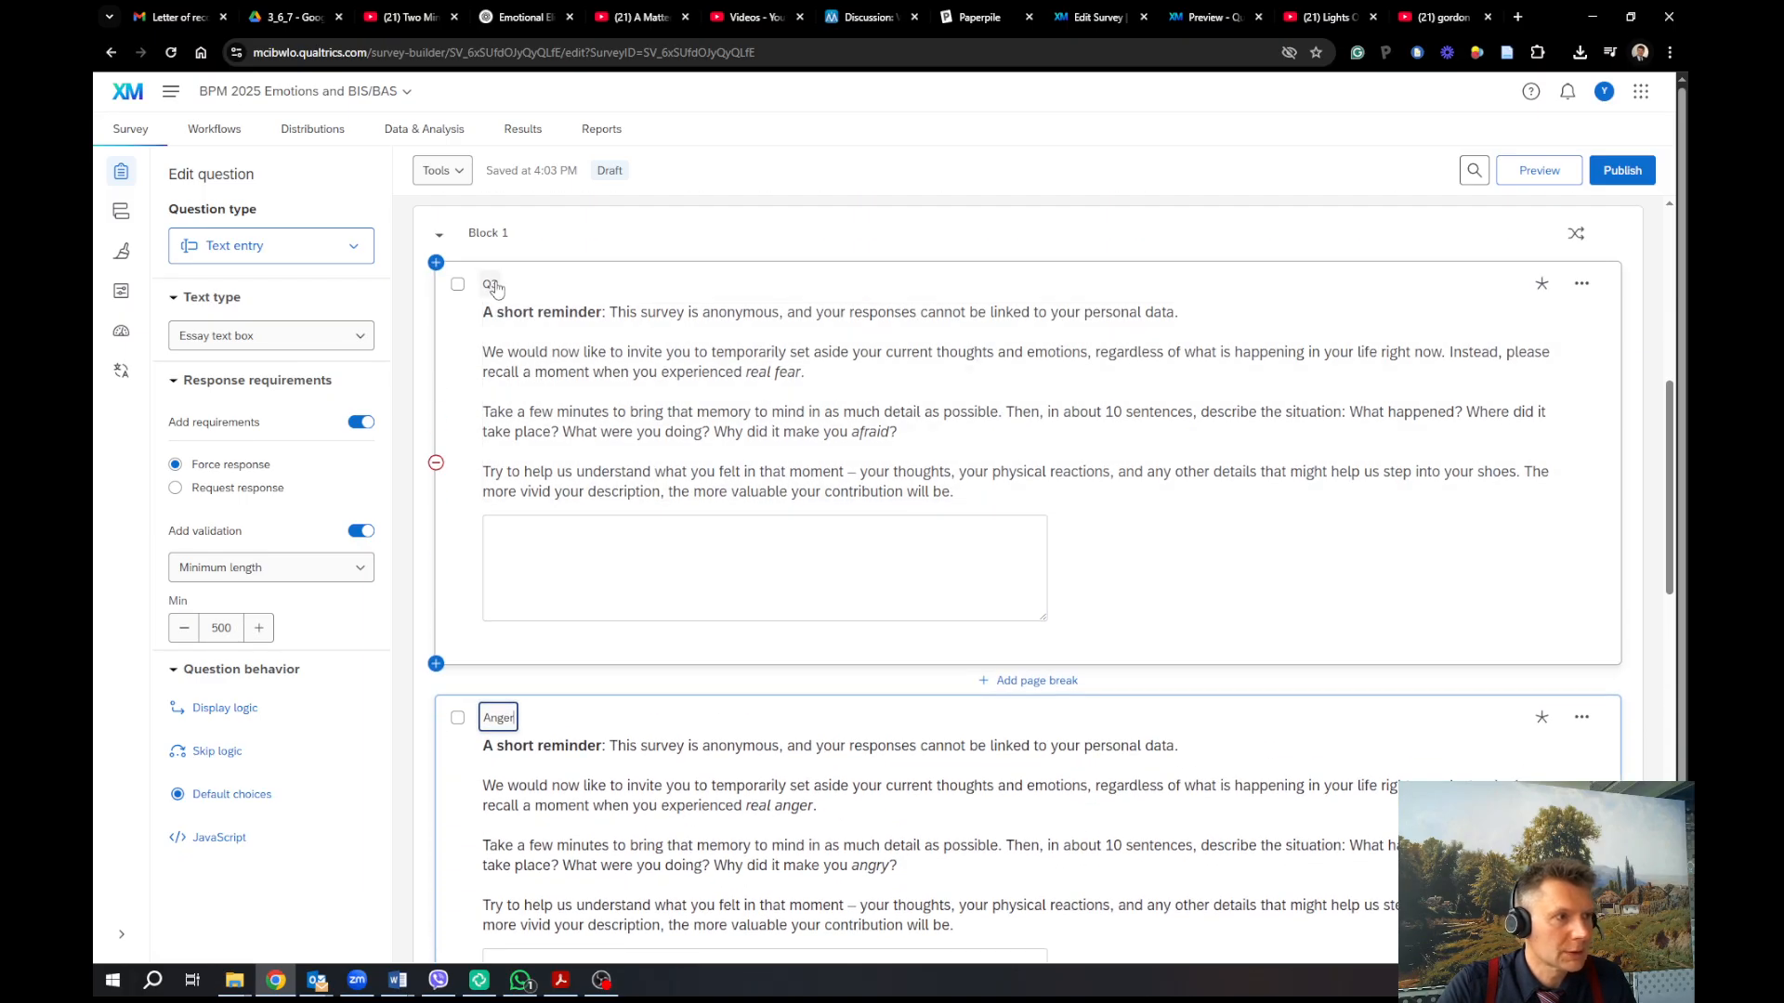
{"action": "left_click", "coordinate": [493, 284]}
{"action": "key", "text": "BackSpace"}
{"action": "key", "text": "BackSpace"}
{"action": "type", "text": "Fear"}
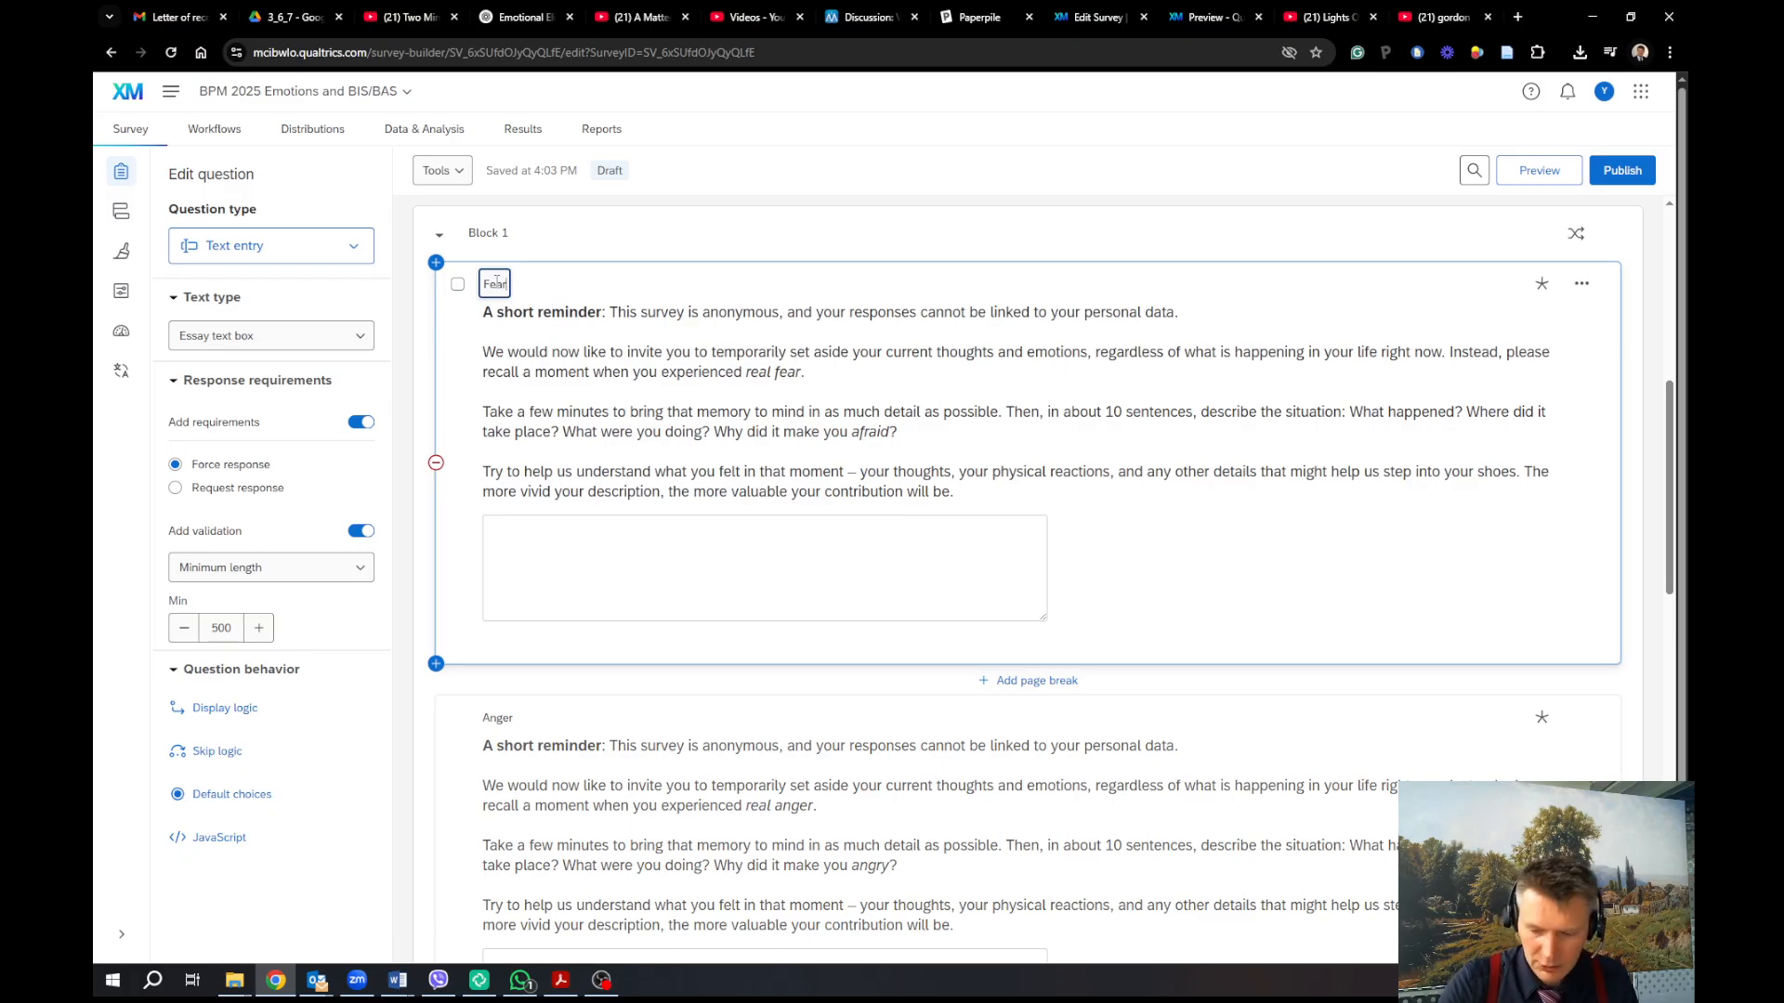
{"action": "scroll", "coordinate": [728, 513], "scroll_direction": "down", "scroll_amount": 6}
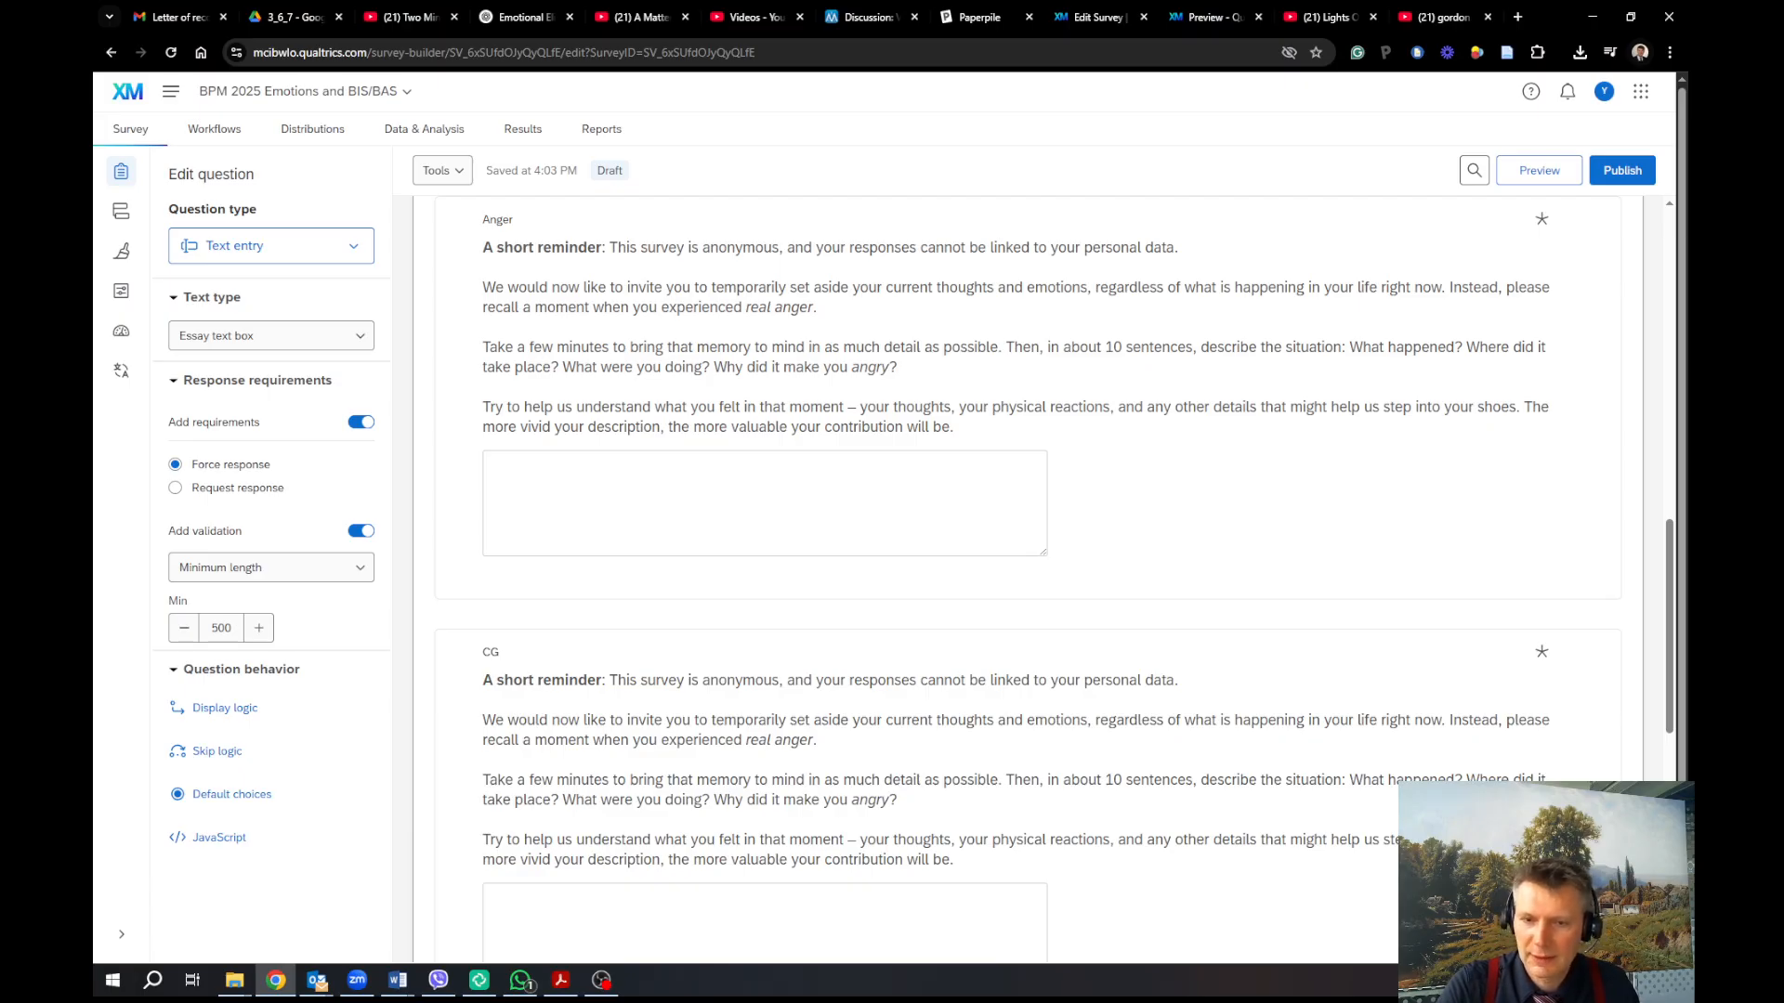
{"action": "key", "text": "alt+Tab"}
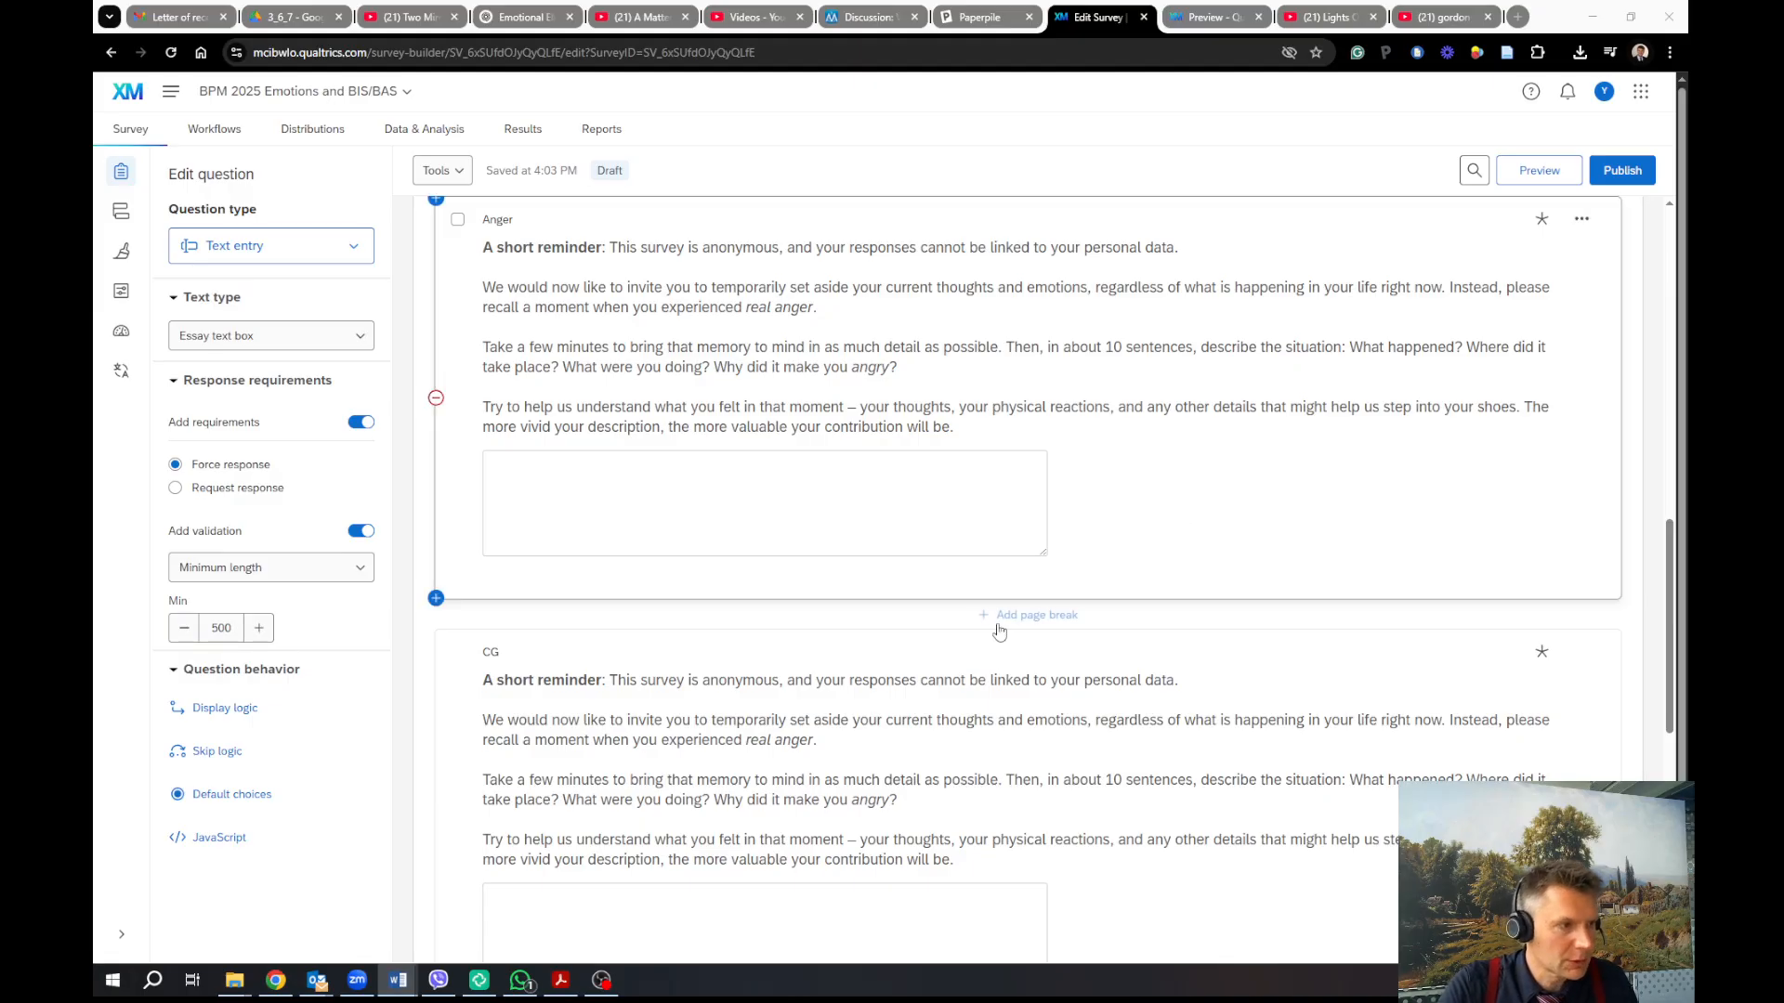
{"action": "scroll", "coordinate": [892, 703], "scroll_direction": "down", "scroll_amount": 1}
In the Rich Content Editor, put 'We would now like', 'Take a few minutes' and 'Help us understand' on separate lines
{"action": "left_click", "coordinate": [816, 650]}
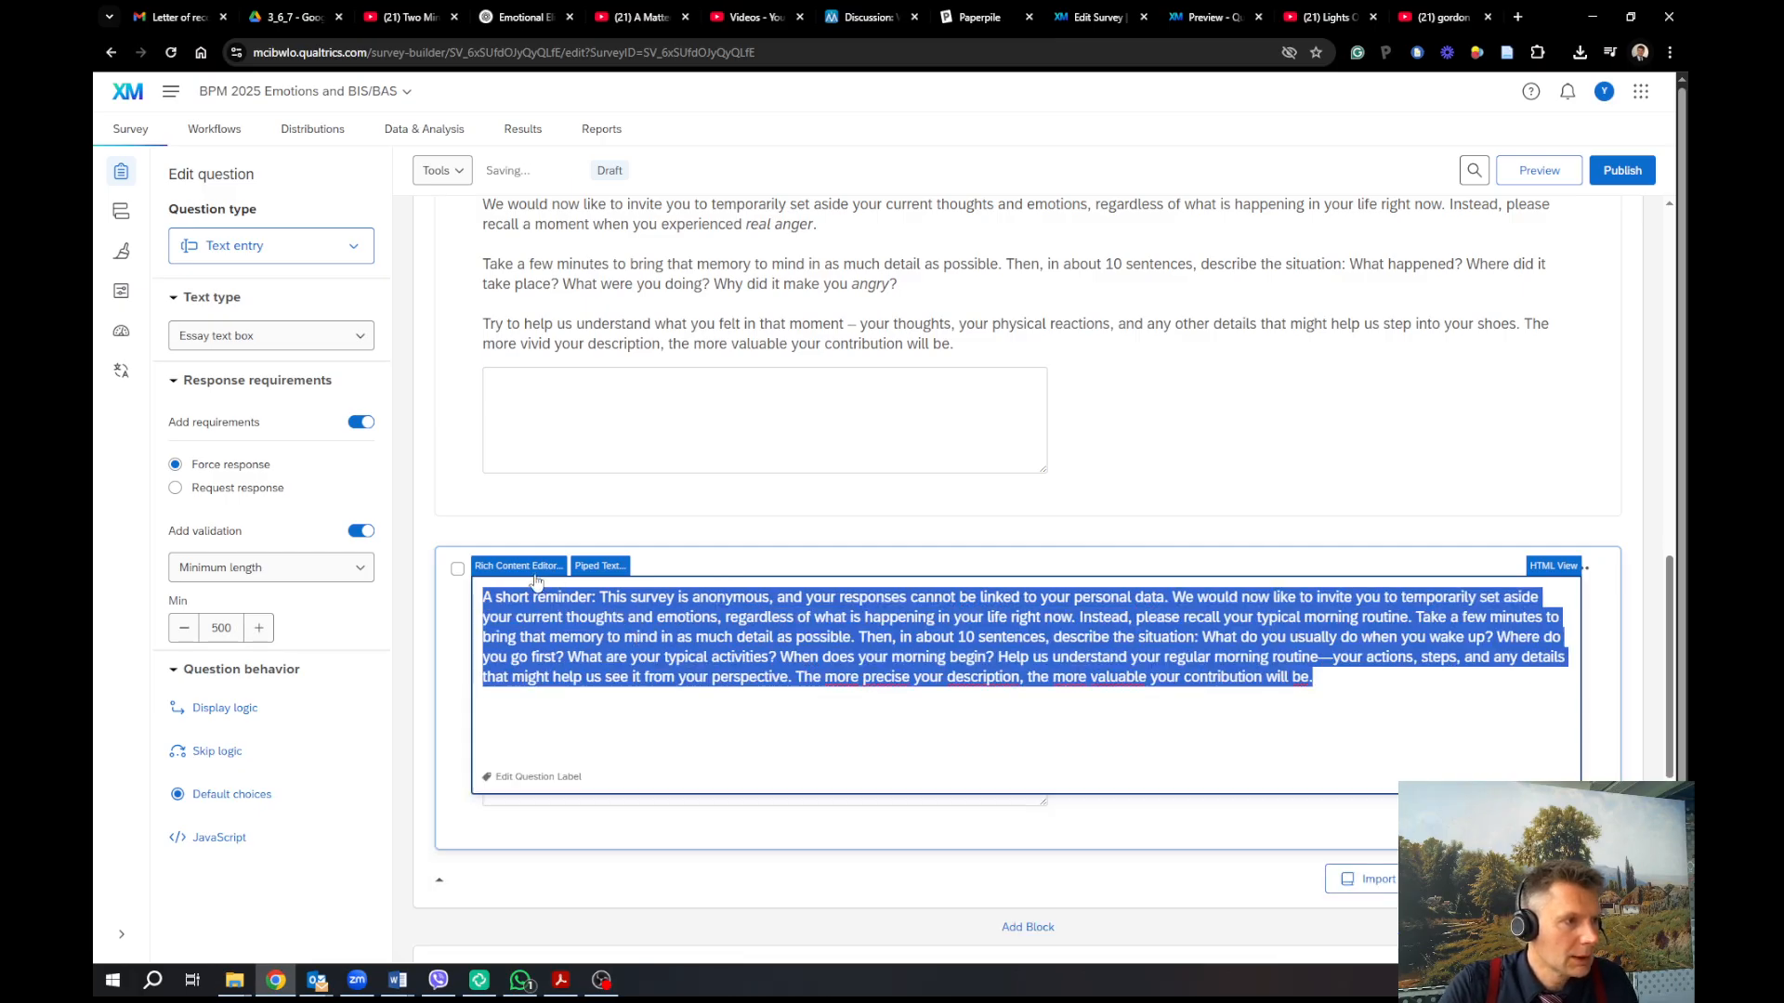
{"action": "left_click", "coordinate": [536, 574]}
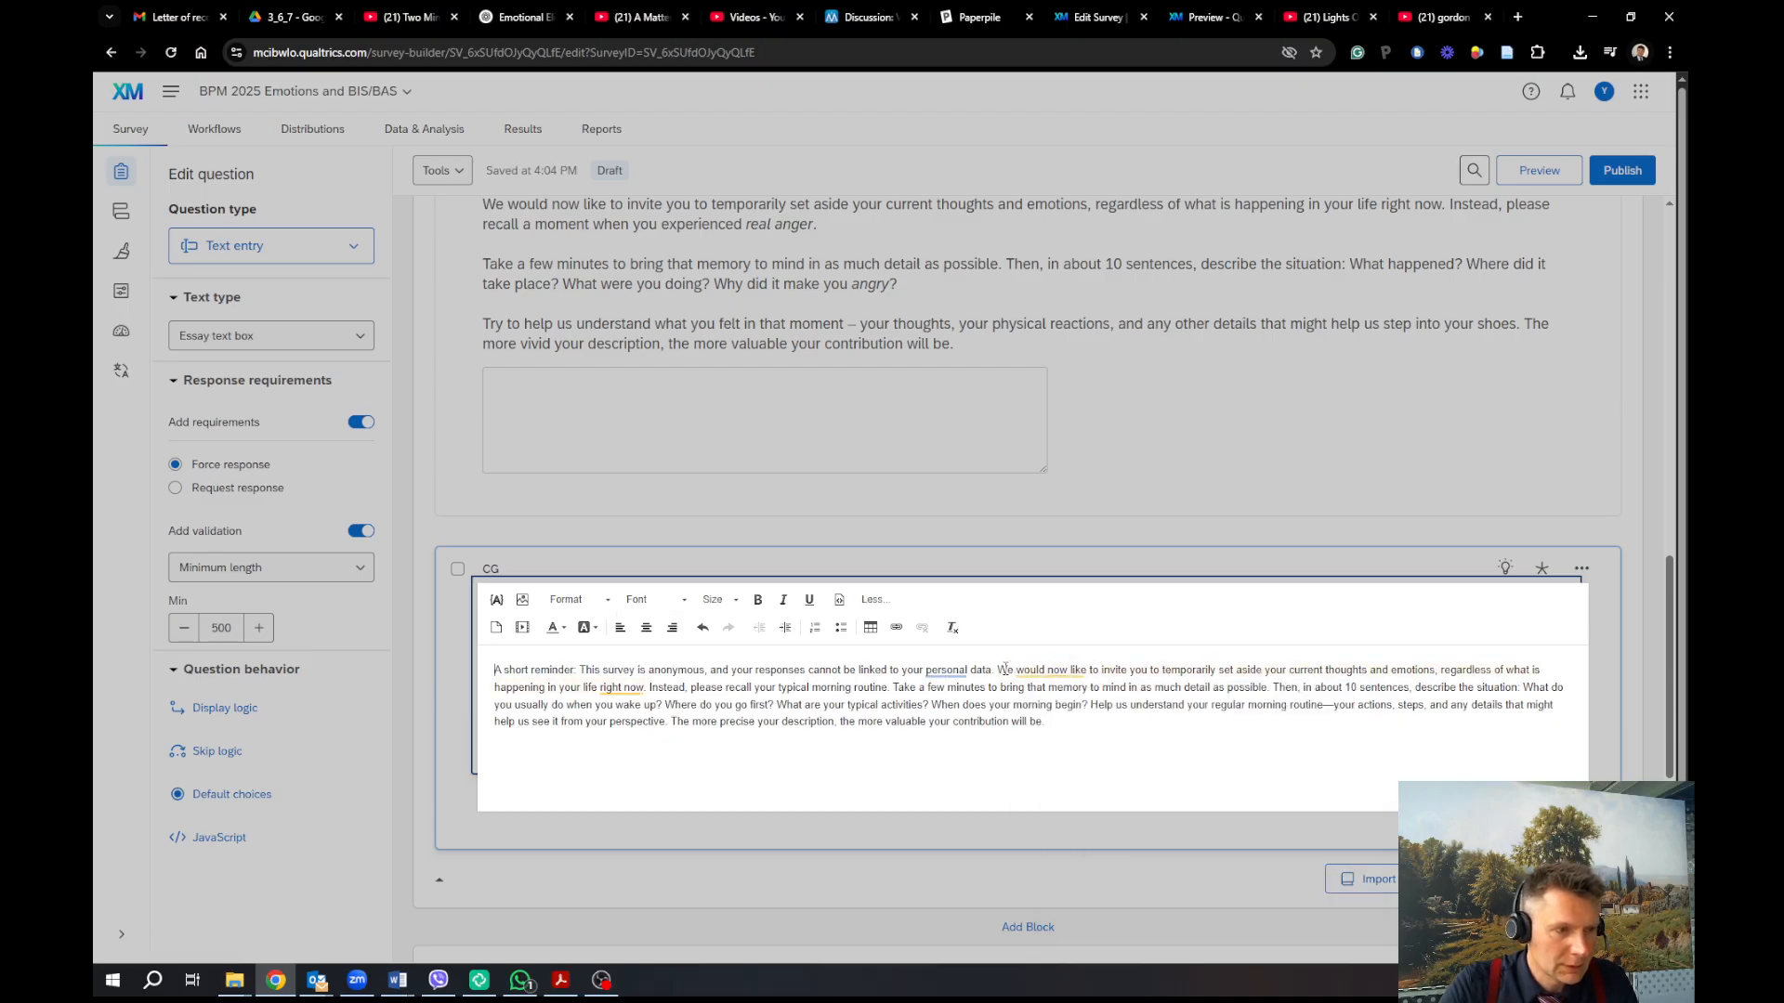
{"action": "key", "text": "Return"}
{"action": "key", "text": "Return"}
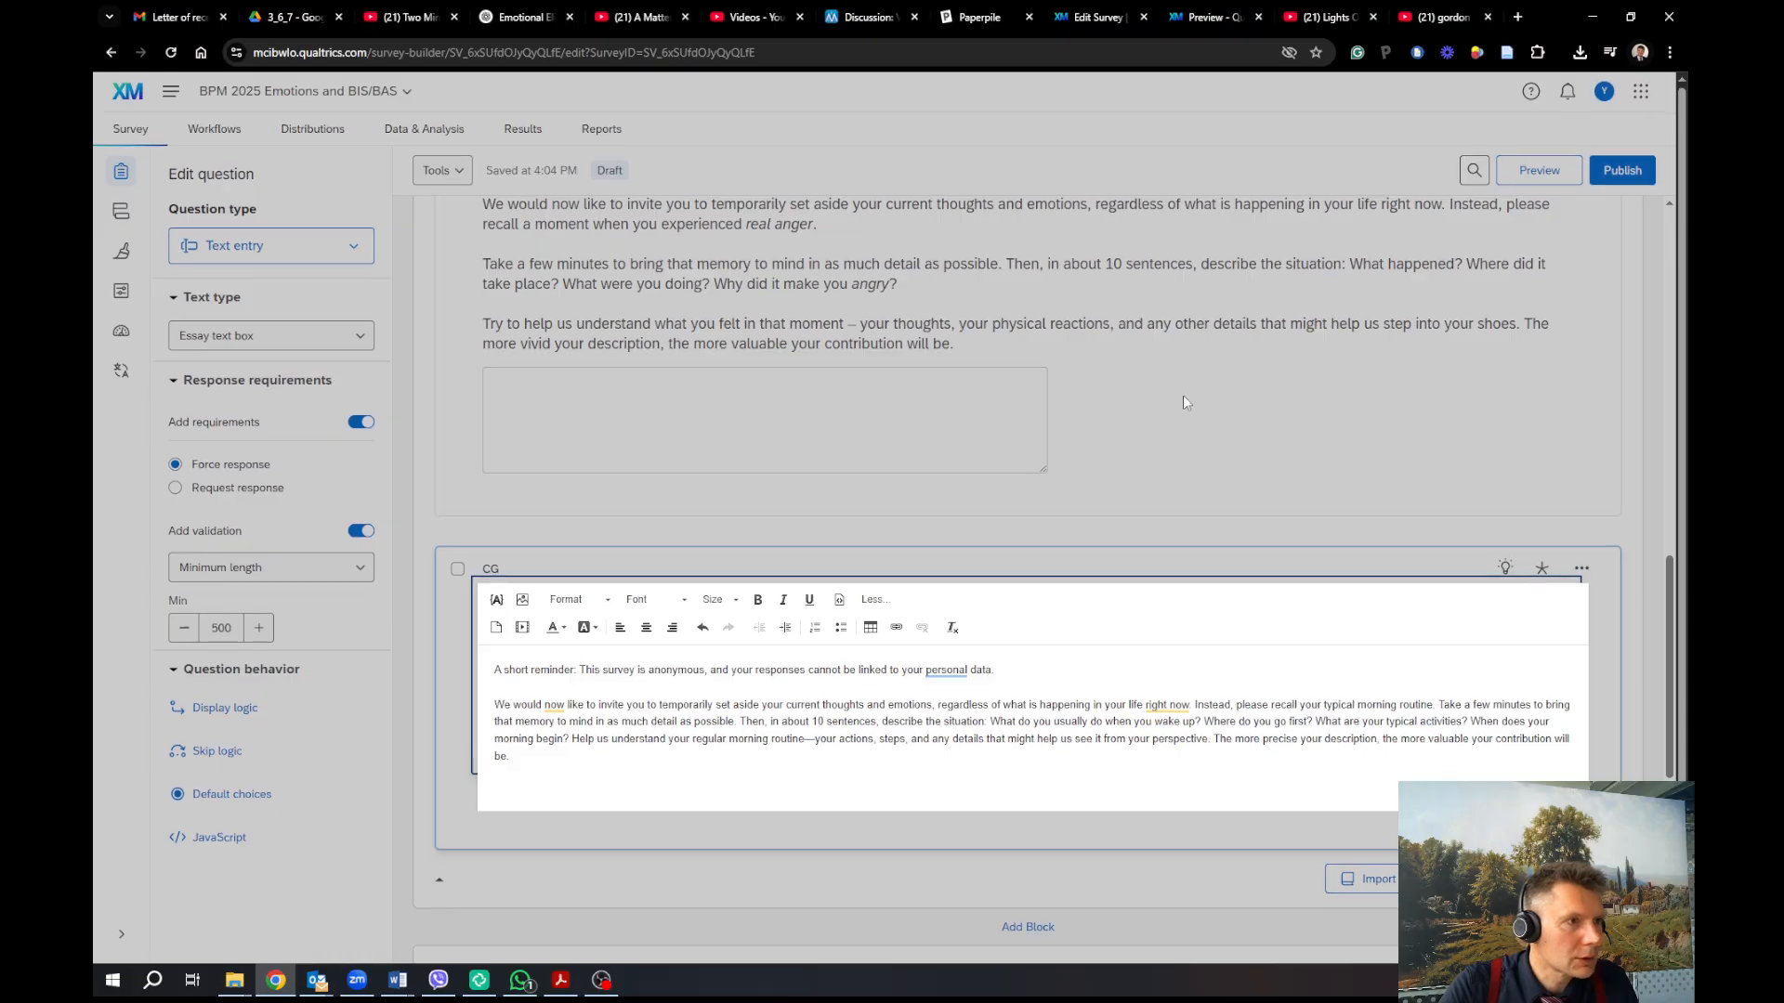
{"action": "key", "text": "BackSpace"}
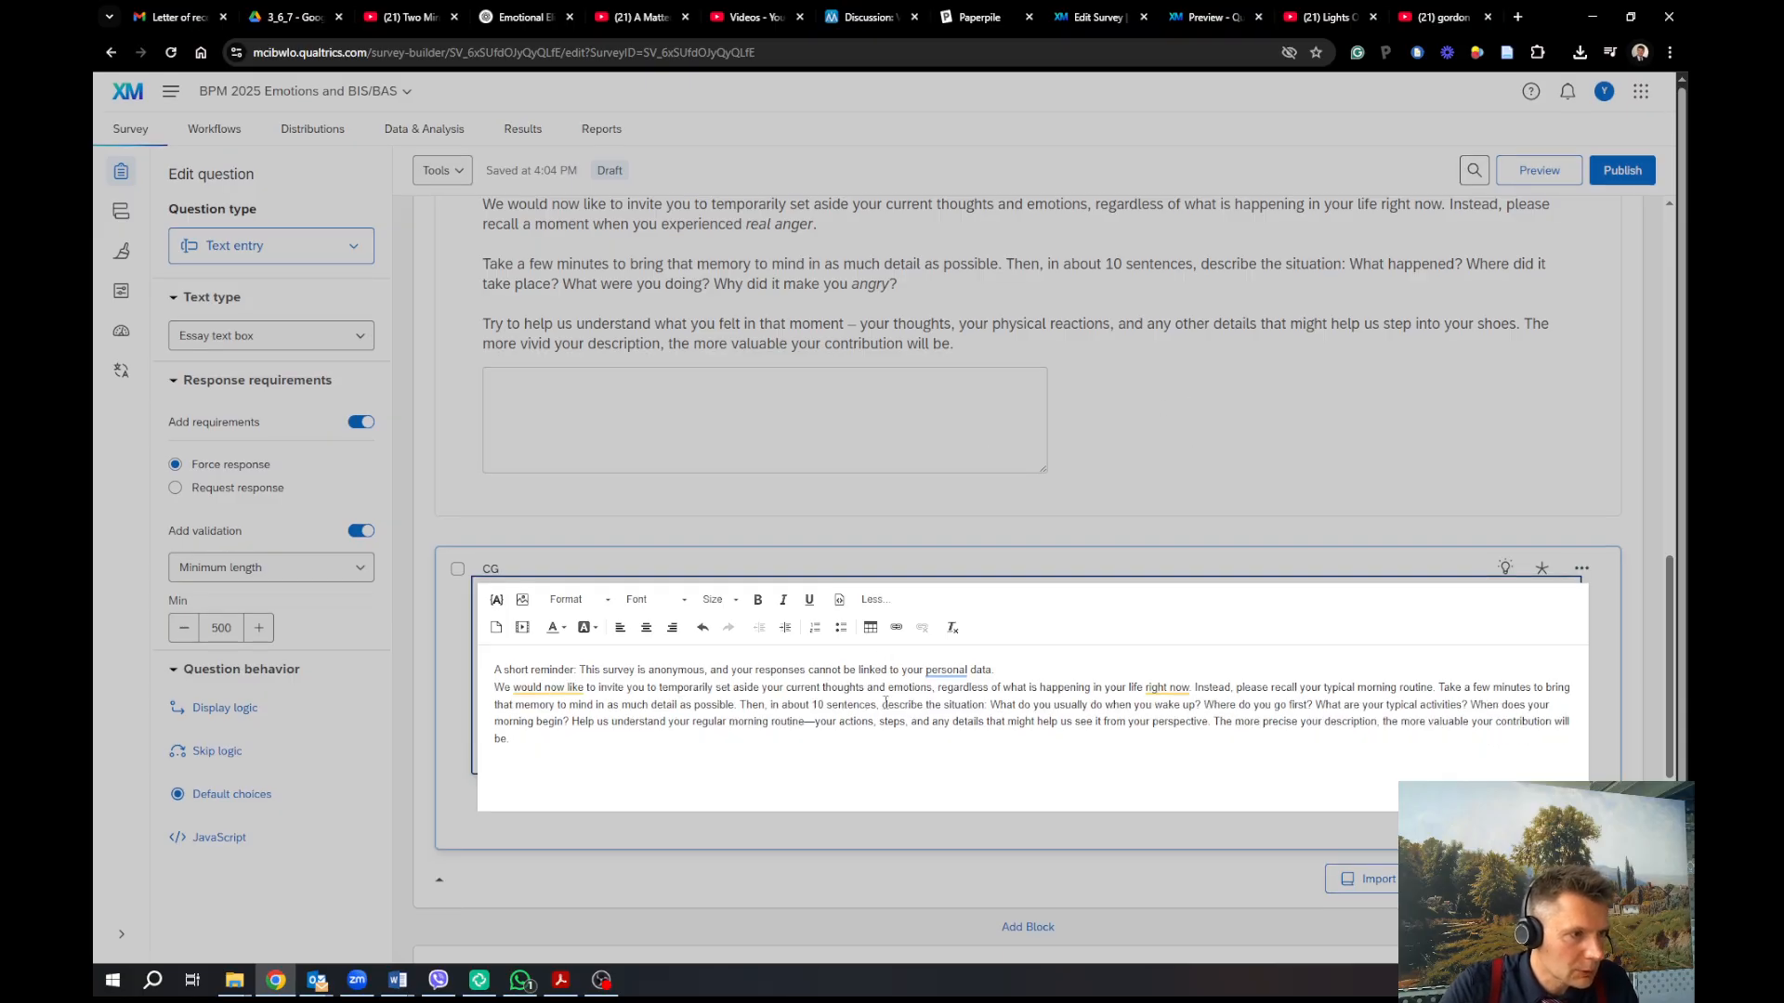
{"action": "left_click", "coordinate": [1439, 688]}
{"action": "key", "text": "Return"}
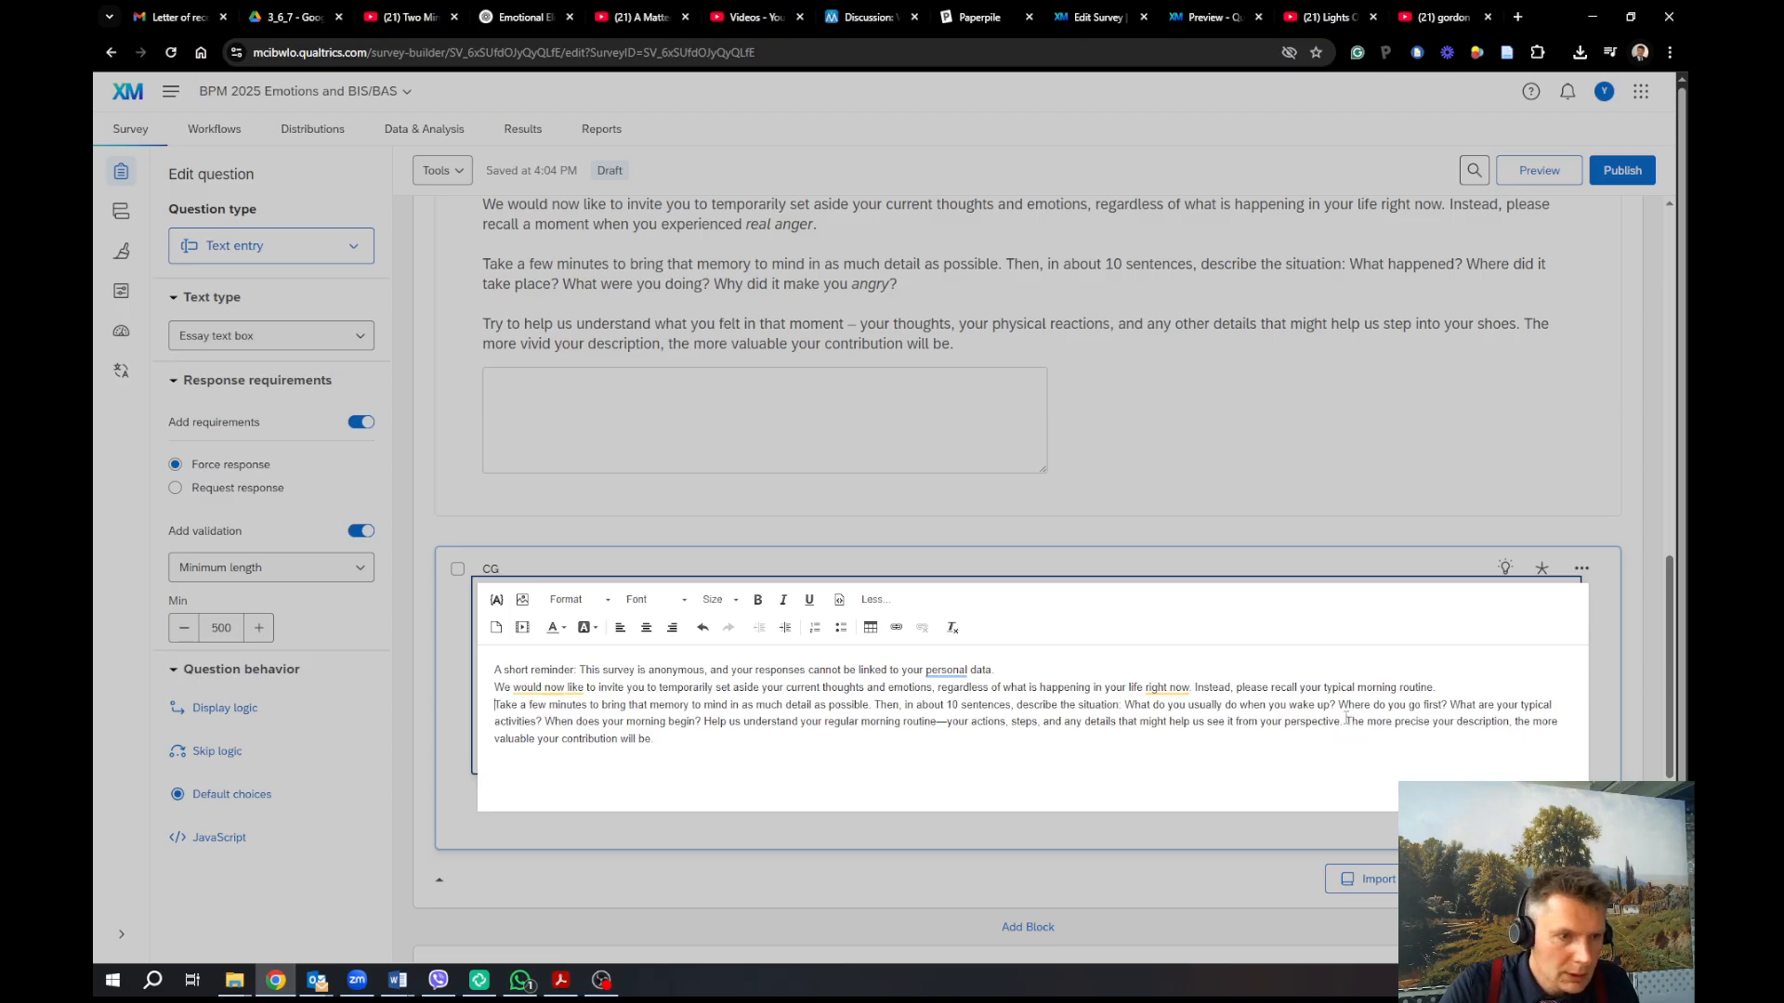
{"action": "left_click", "coordinate": [702, 722]}
{"action": "key", "text": "Return"}
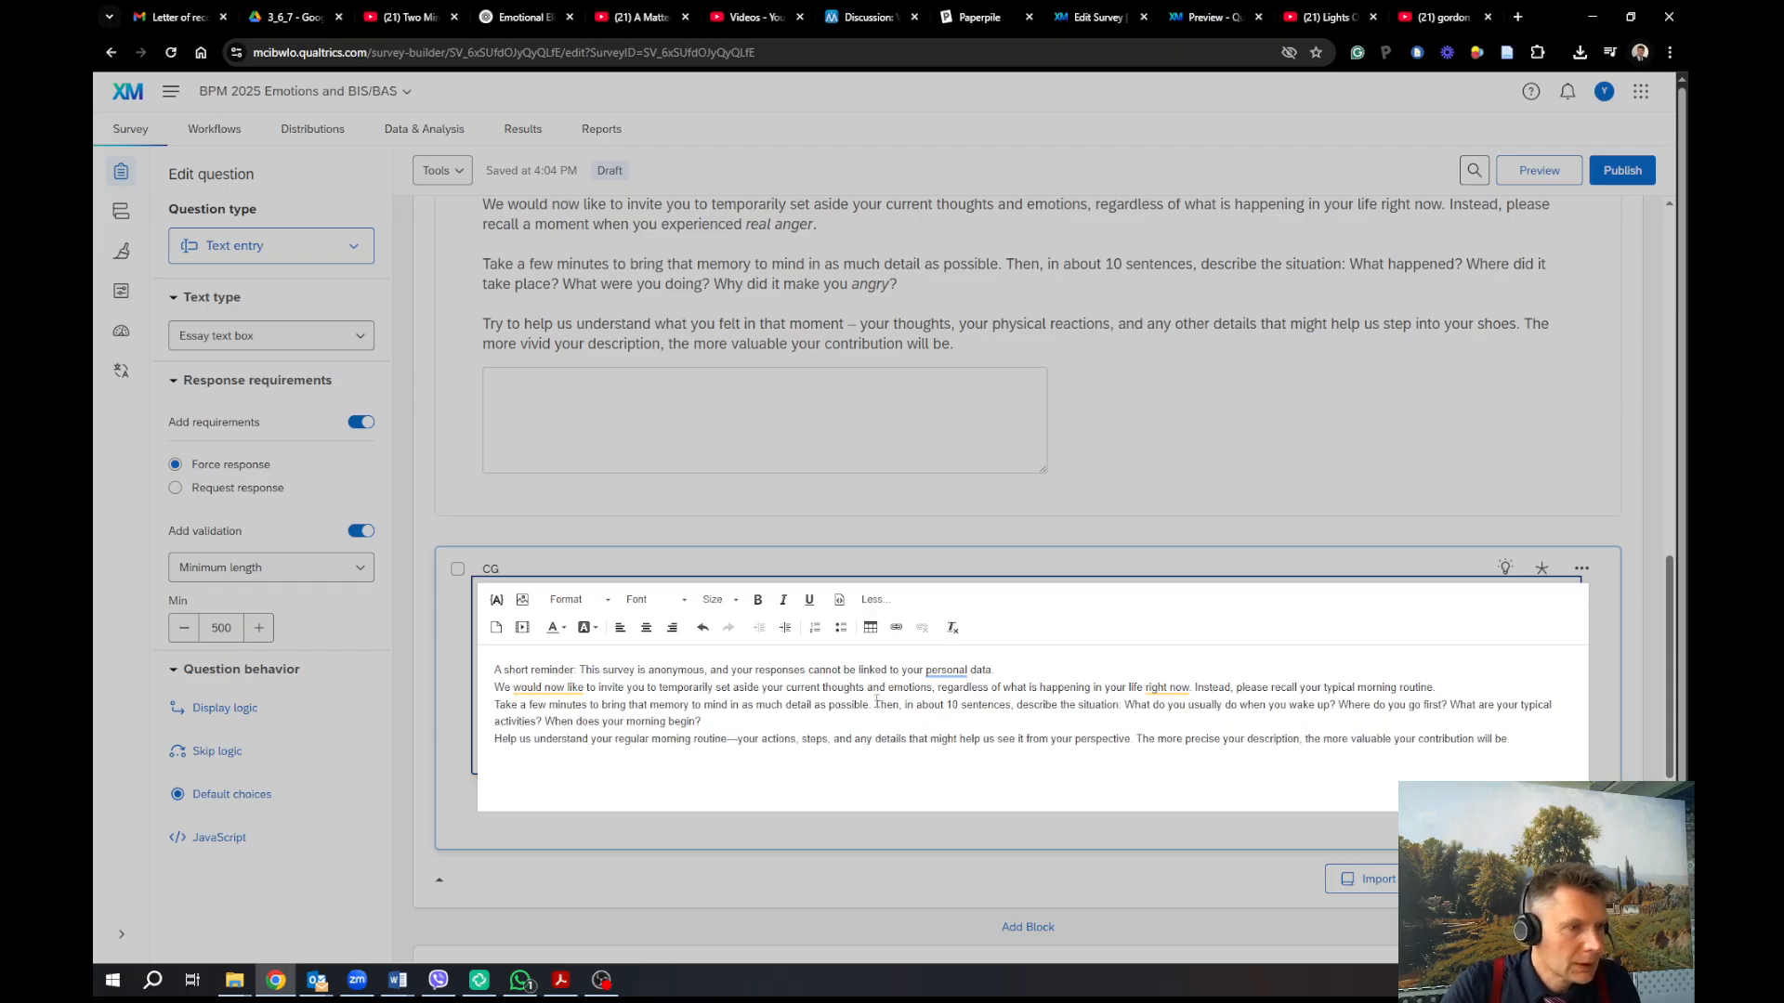
Bold 'A short reminder:' and italicise 'typical morning routine' and 'typical activities'
{"action": "left_click_drag", "start_coordinate": [577, 669], "coordinate": [474, 669]}
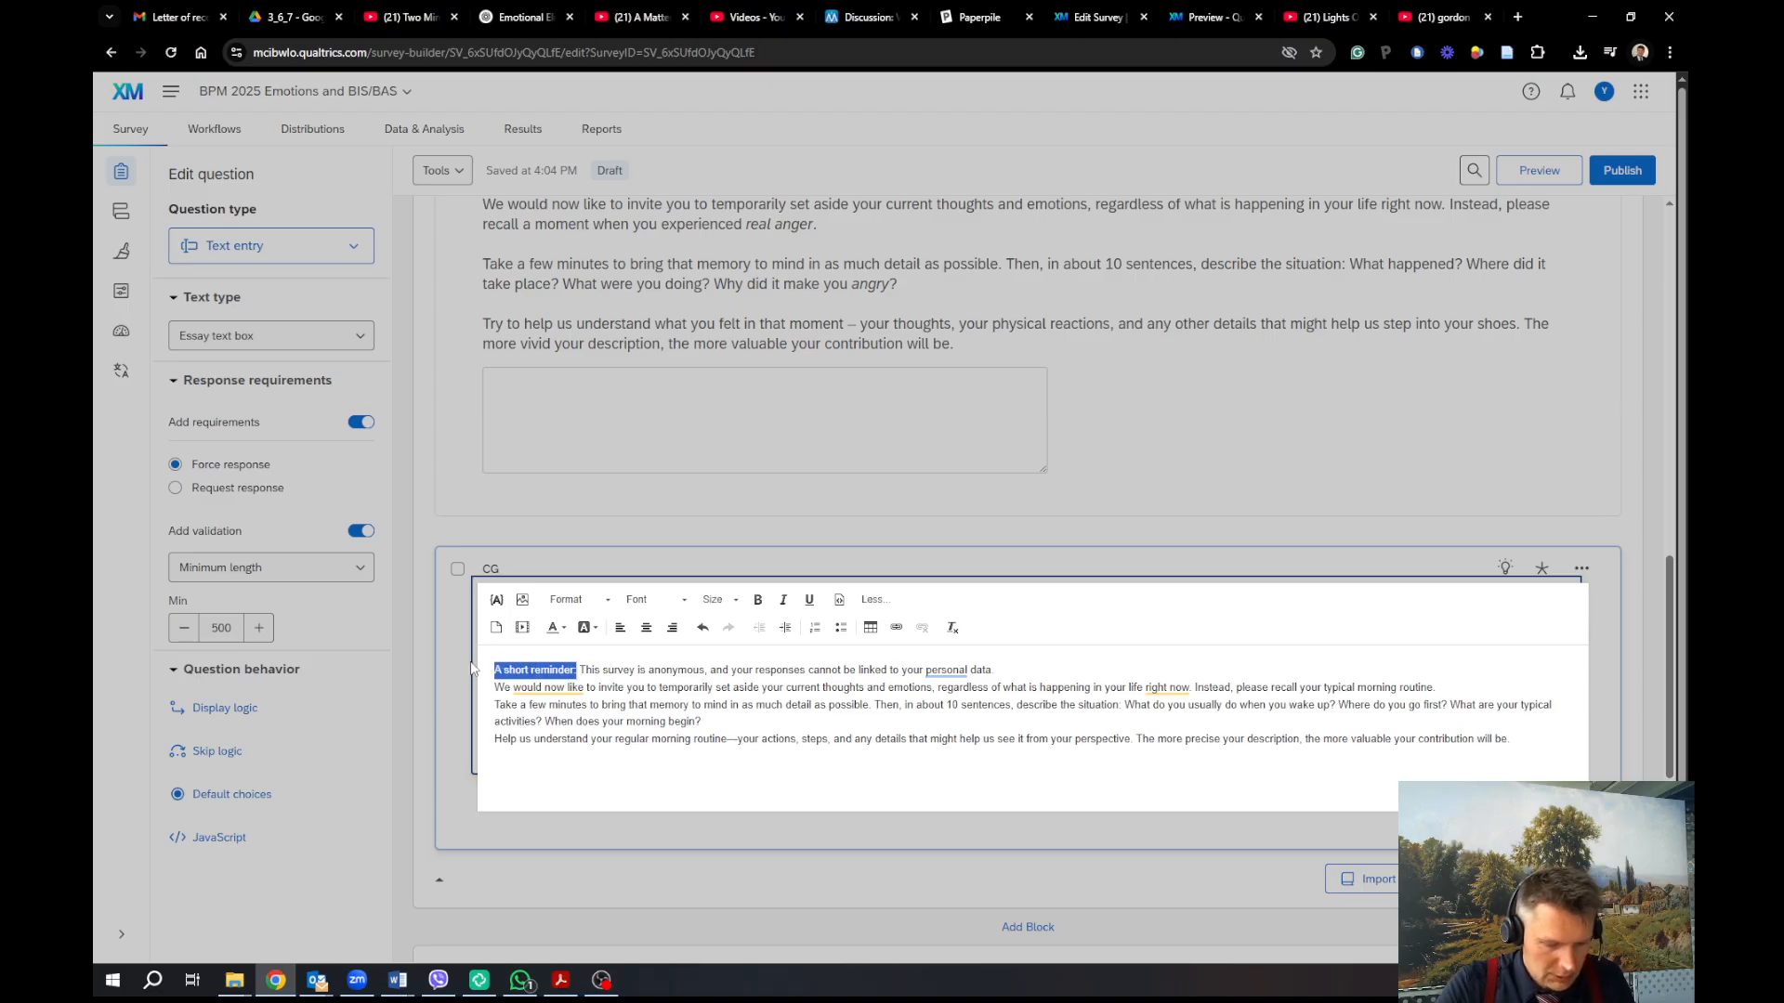
{"action": "key", "text": "ctrl+b"}
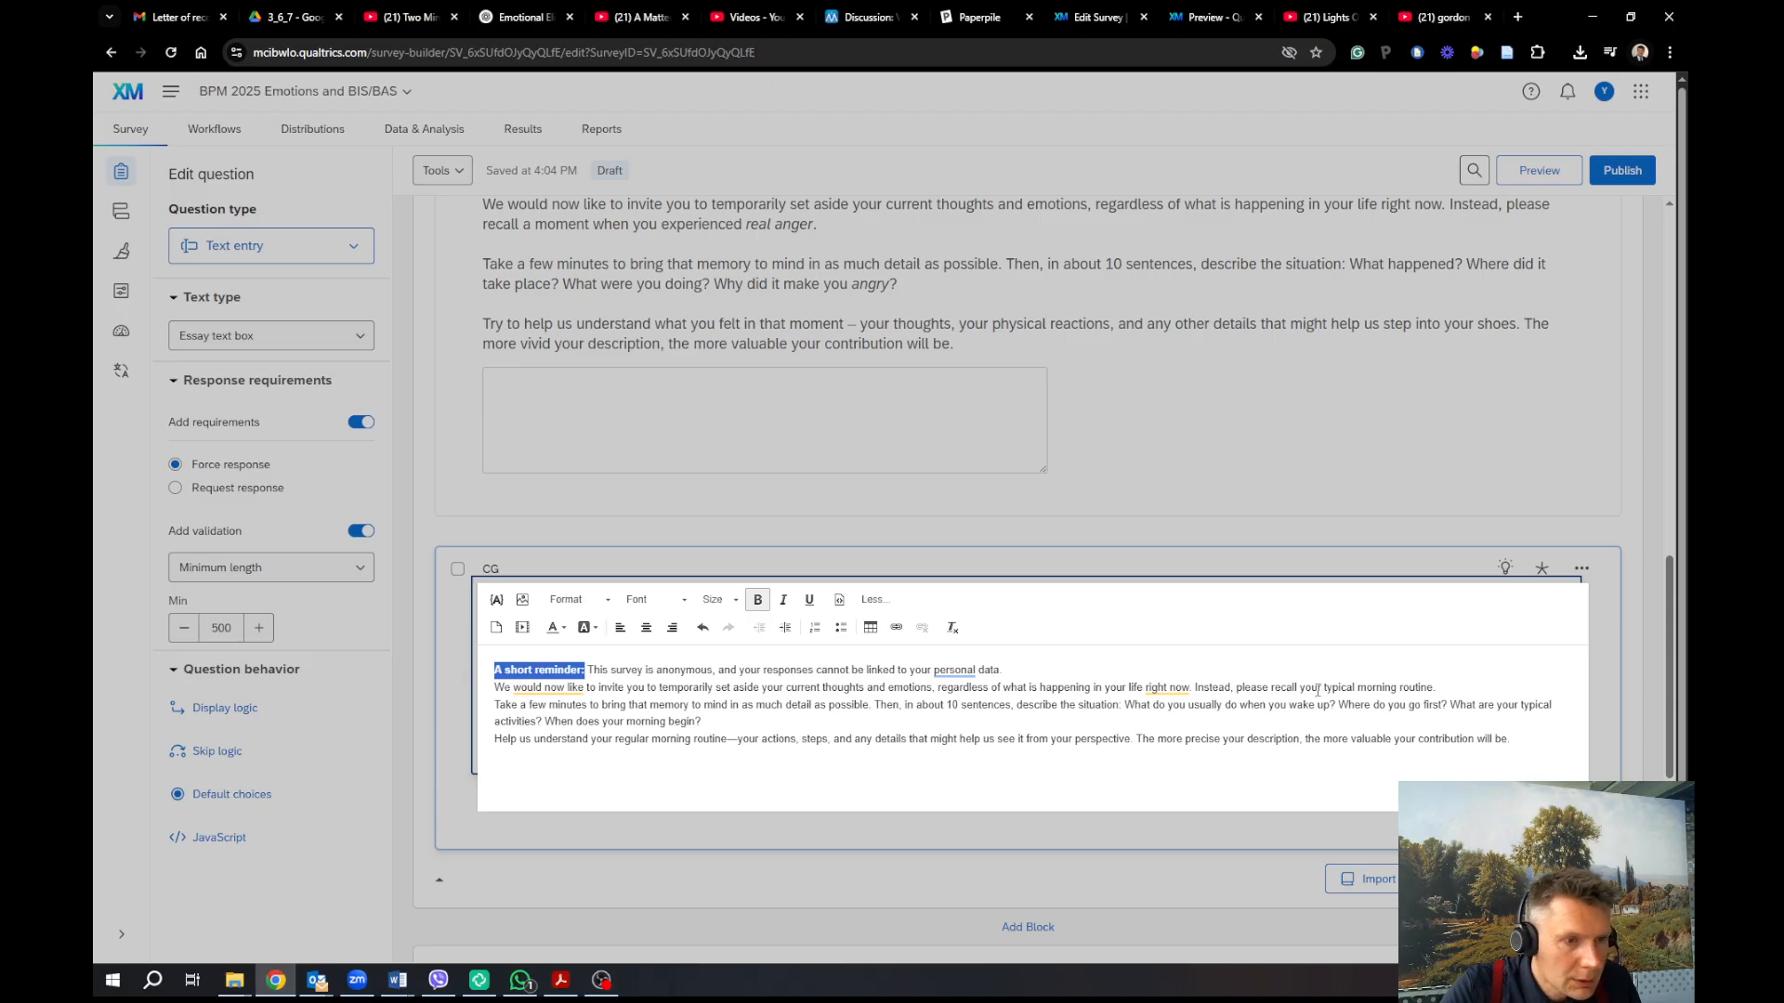
{"action": "left_click_drag", "start_coordinate": [1320, 689], "coordinate": [1435, 684]}
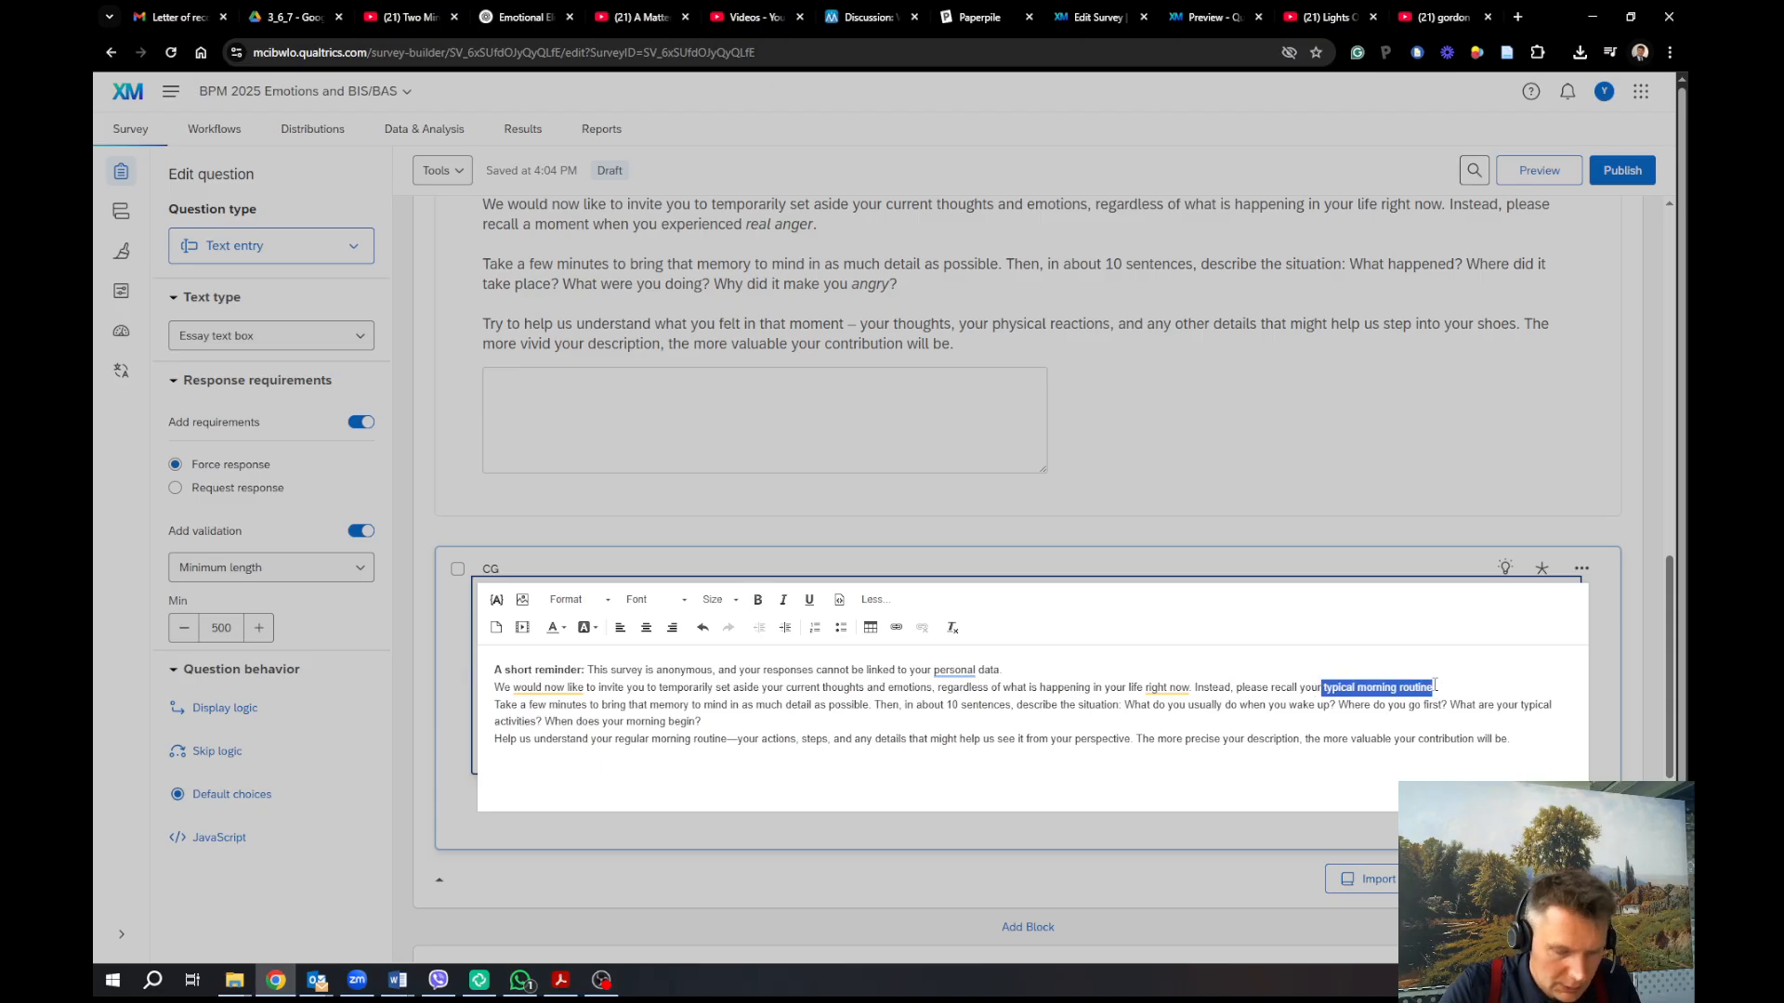
{"action": "key", "text": "ctrl+i"}
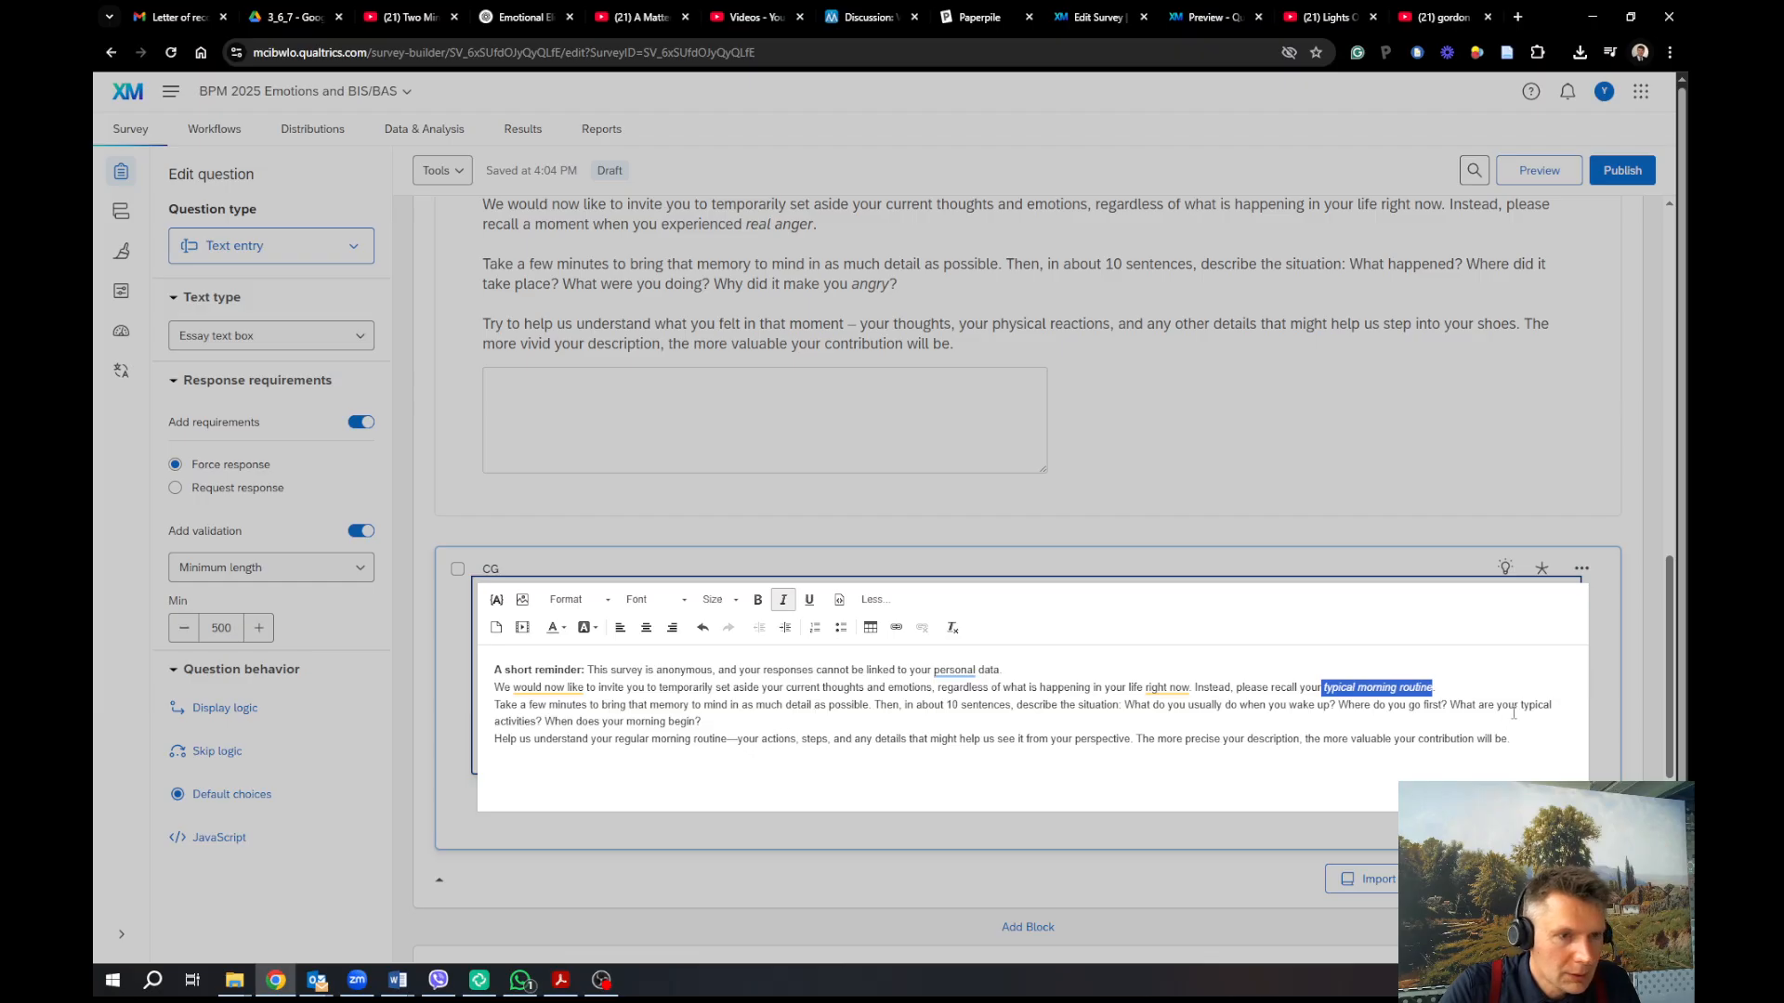
{"action": "left_click_drag", "start_coordinate": [1518, 705], "coordinate": [538, 722]}
{"action": "key", "text": "ctrl+i"}
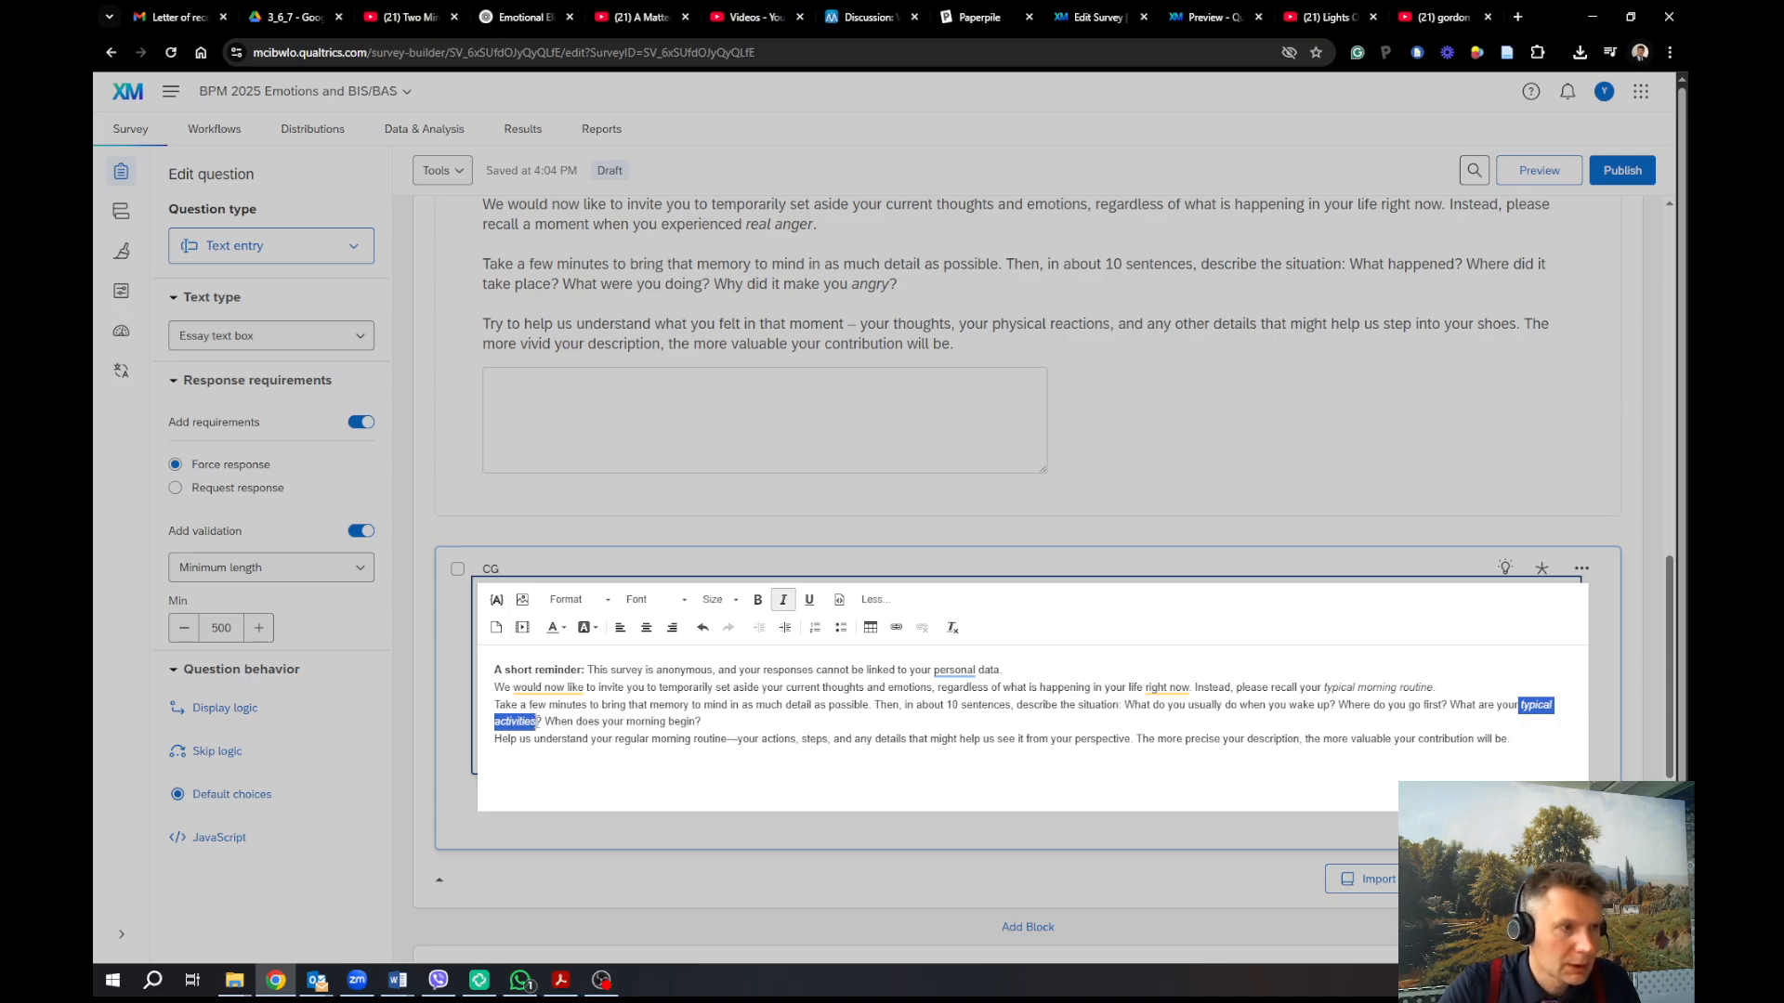
{"action": "left_click", "coordinate": [1303, 500]}
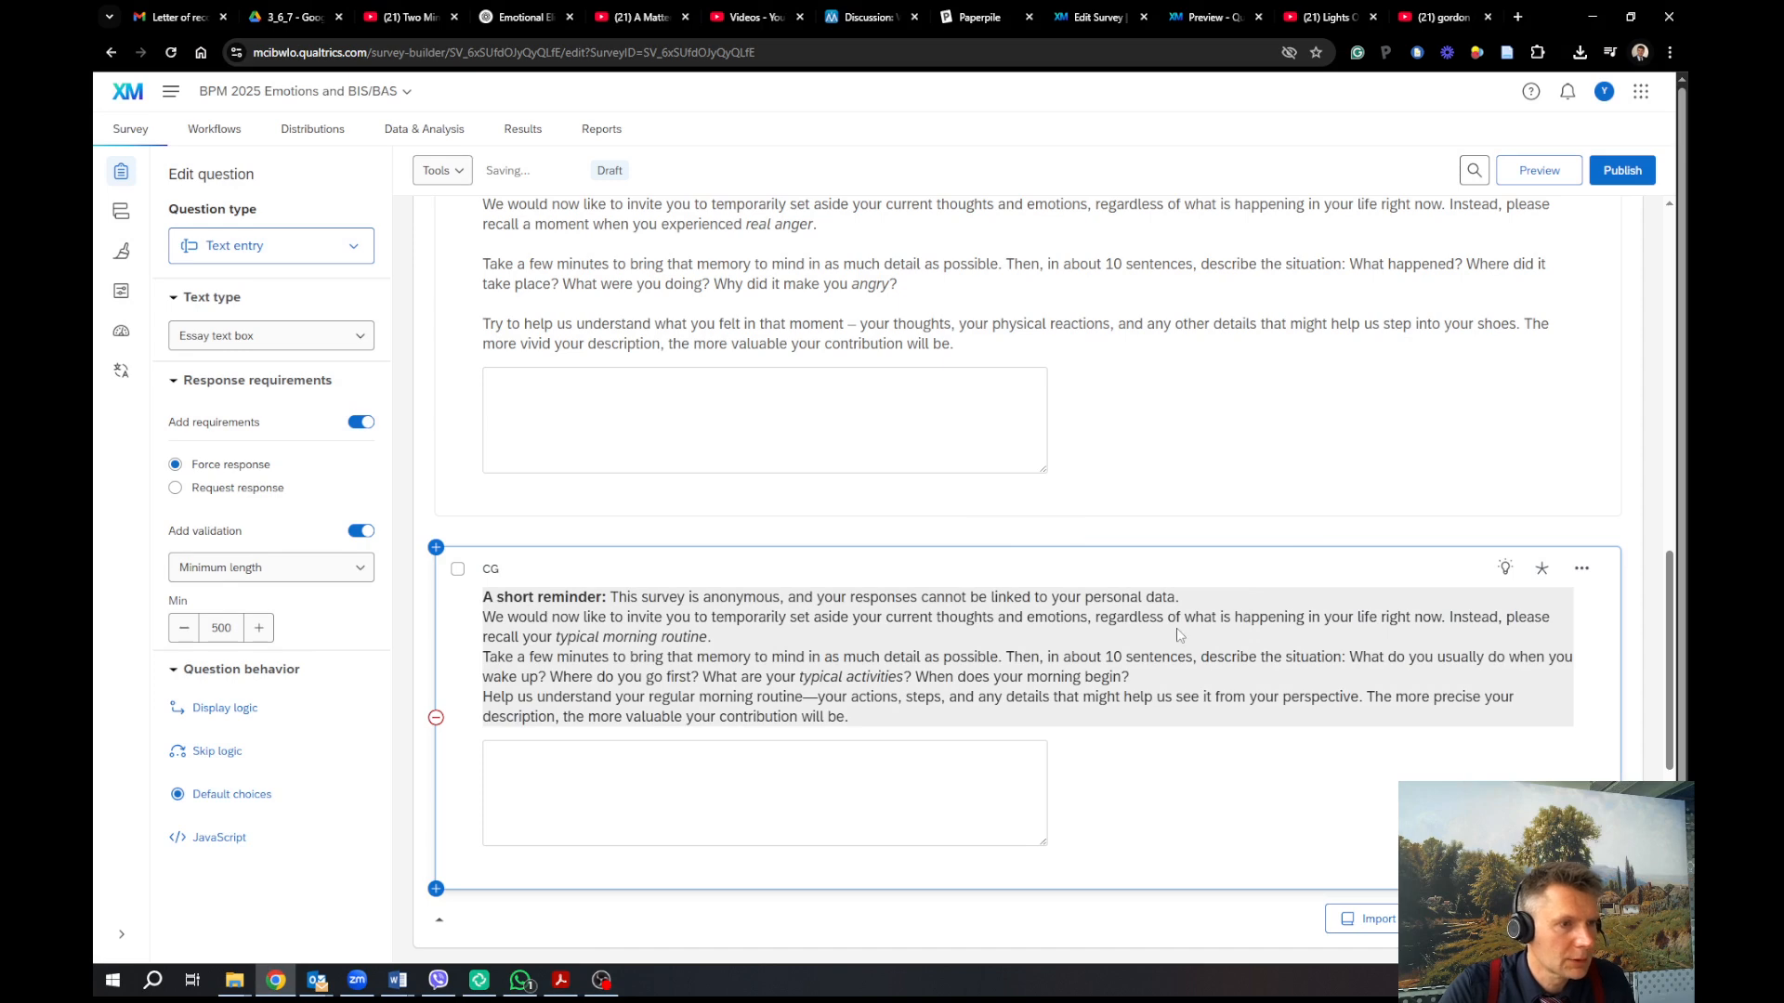
Add blank lines between the sentences of the CG question text
{"action": "left_click", "coordinate": [1223, 592]}
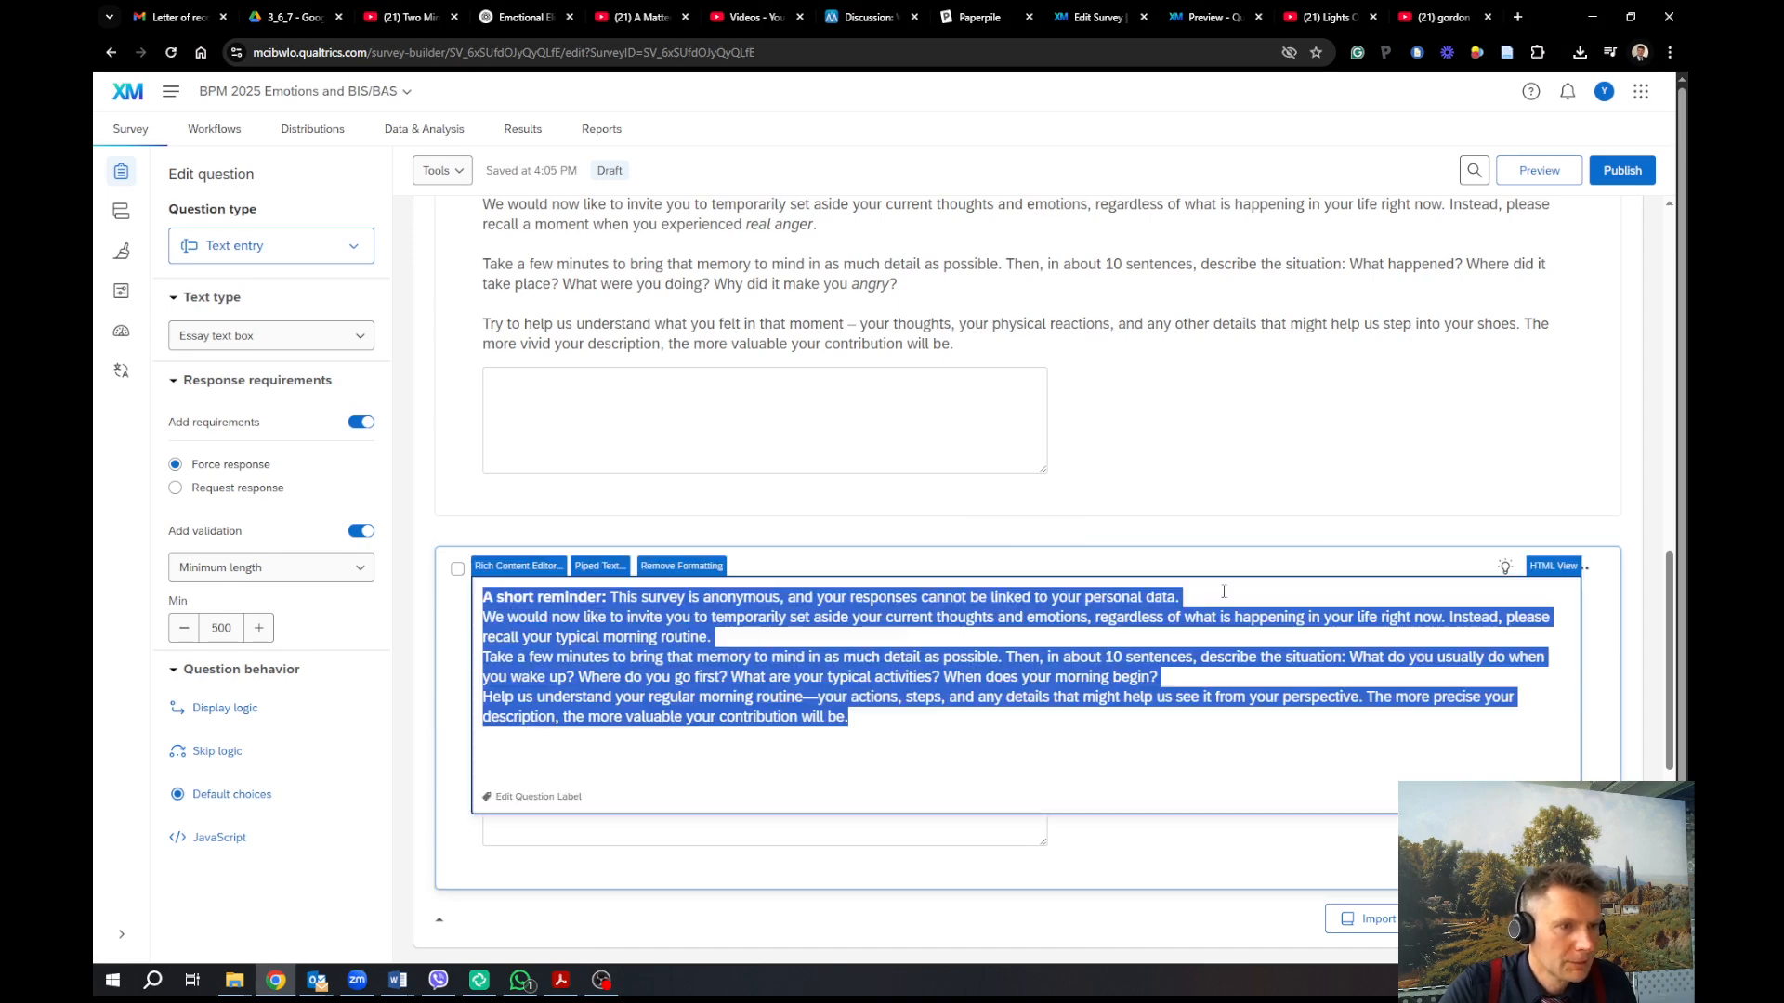
{"action": "left_click", "coordinate": [1189, 606]}
{"action": "key", "text": "Return"}
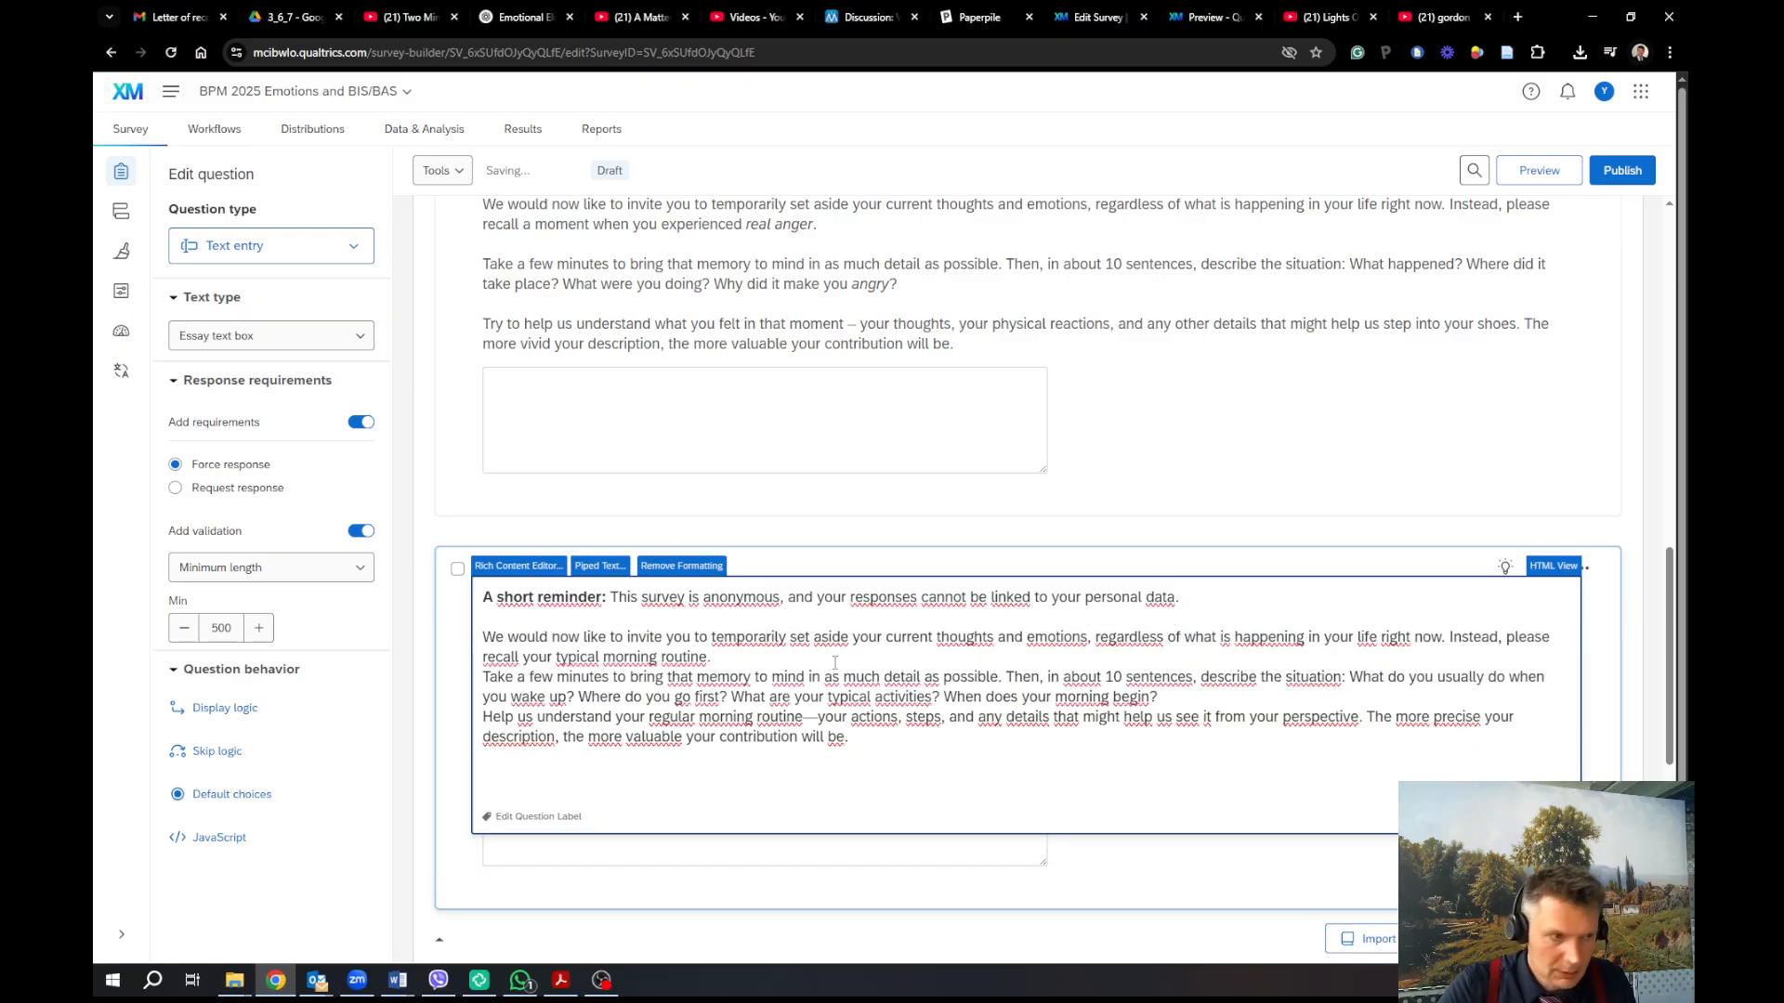
{"action": "key", "text": "Return"}
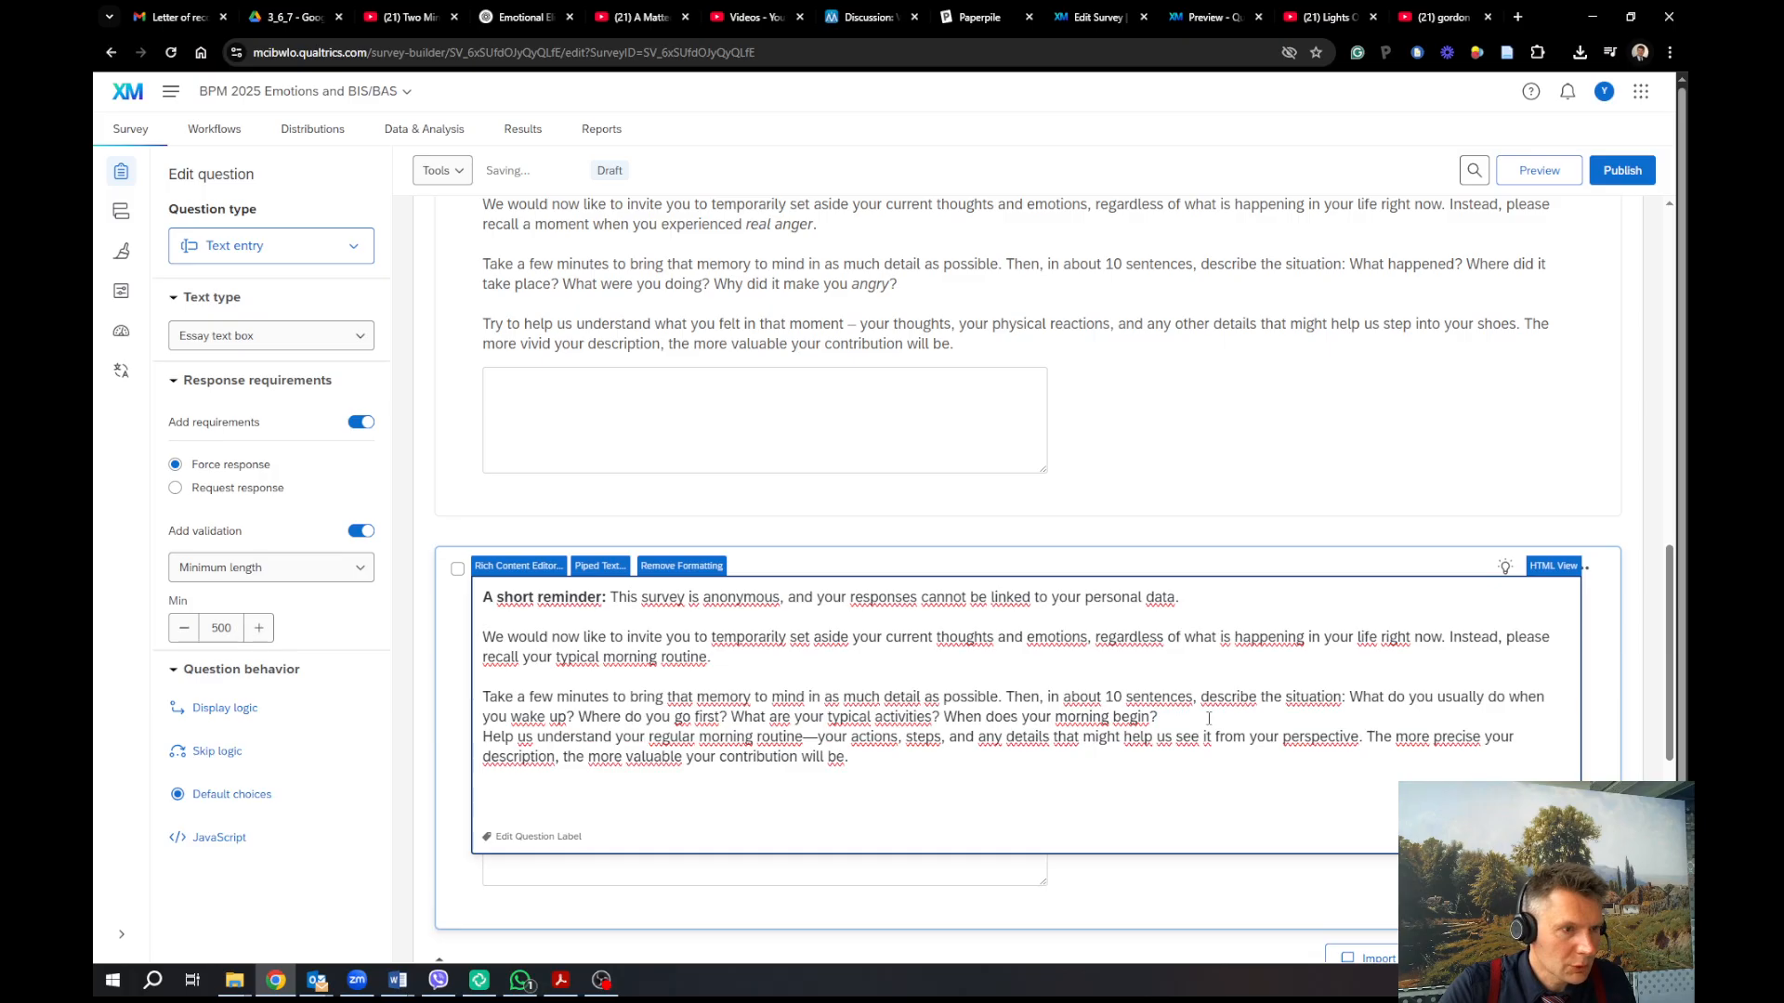
{"action": "key", "text": "Return"}
{"action": "left_click", "coordinate": [1365, 471]}
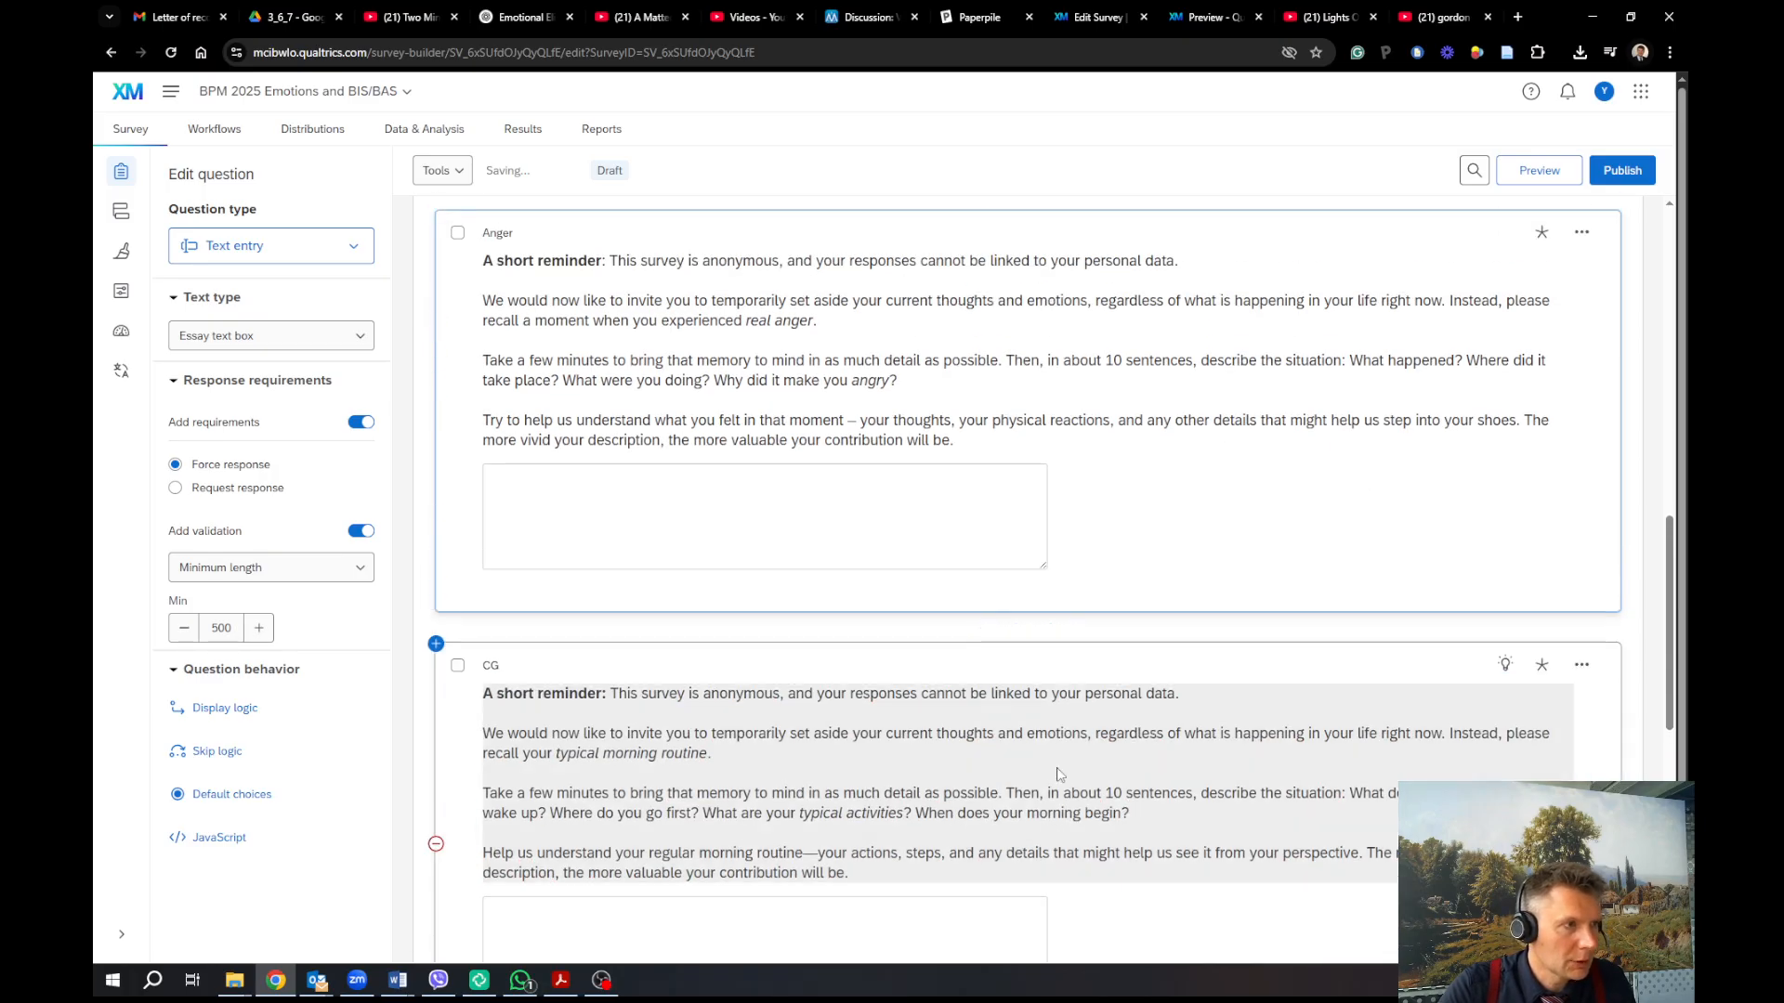
Open Block 1's Question Randomization dialog, set to present only 1 of total questions
{"action": "scroll", "coordinate": [1161, 725], "scroll_direction": "up", "scroll_amount": 4}
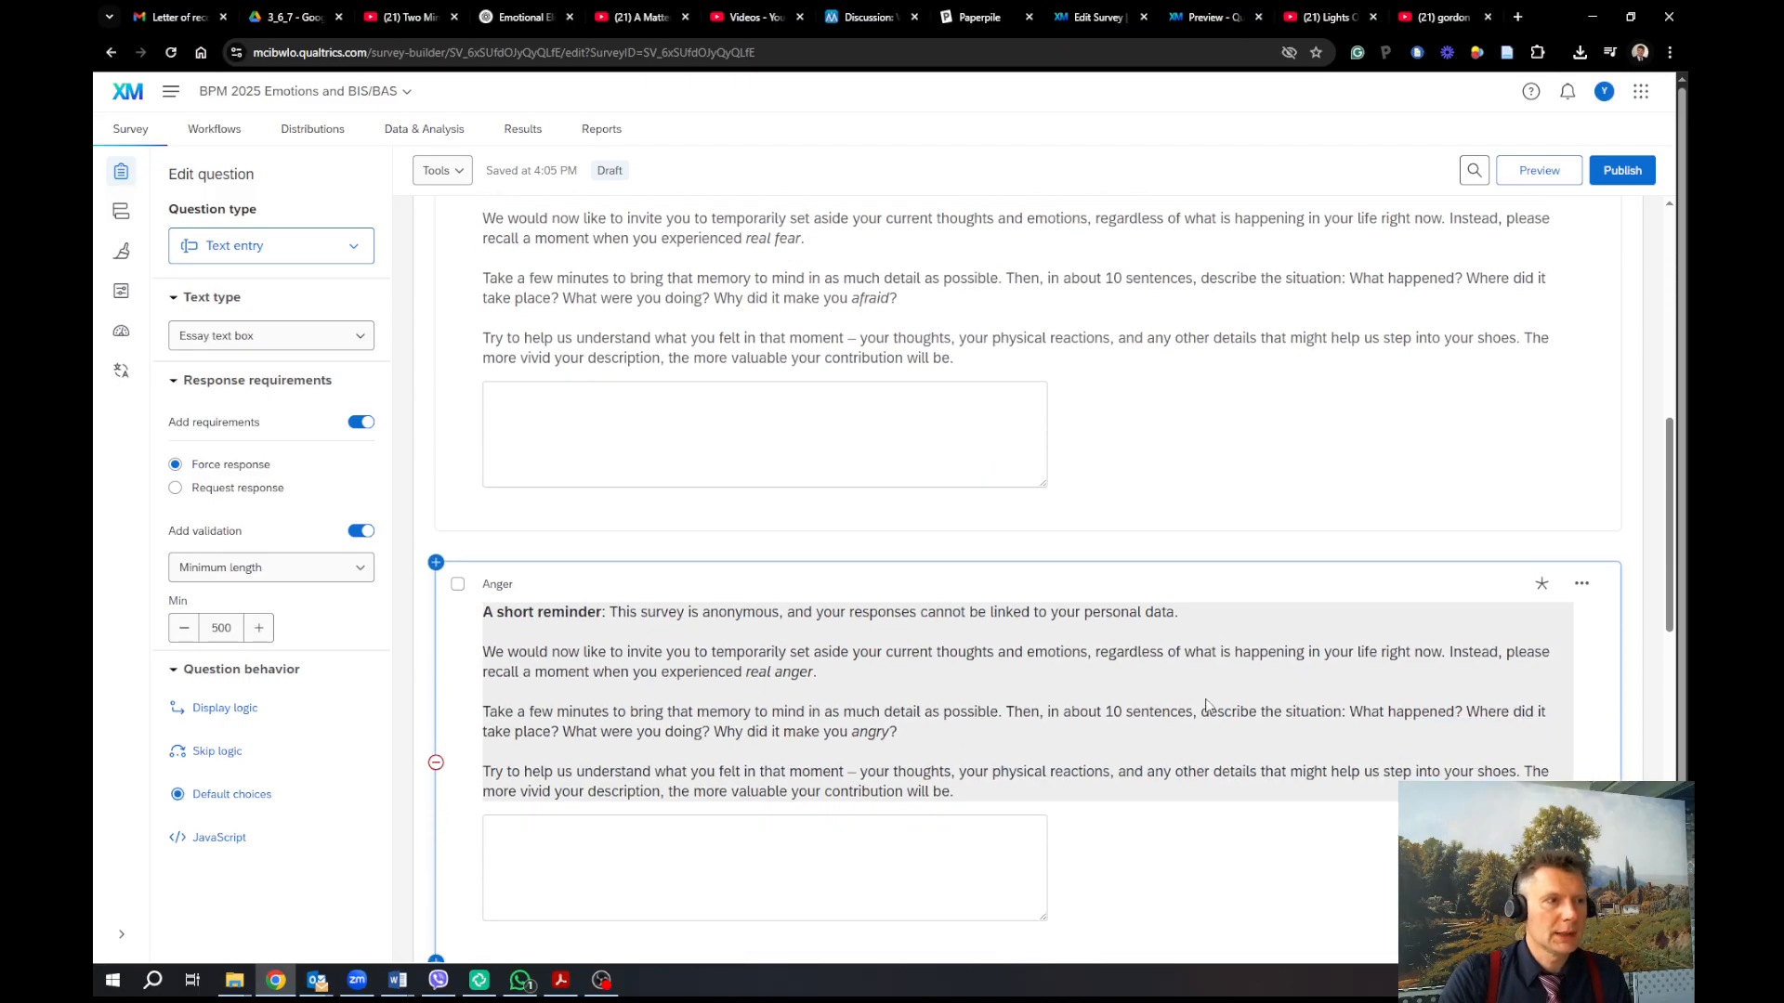
{"action": "scroll", "coordinate": [1206, 706], "scroll_direction": "down", "scroll_amount": 1}
{"action": "scroll", "coordinate": [1157, 554], "scroll_direction": "up", "scroll_amount": 1}
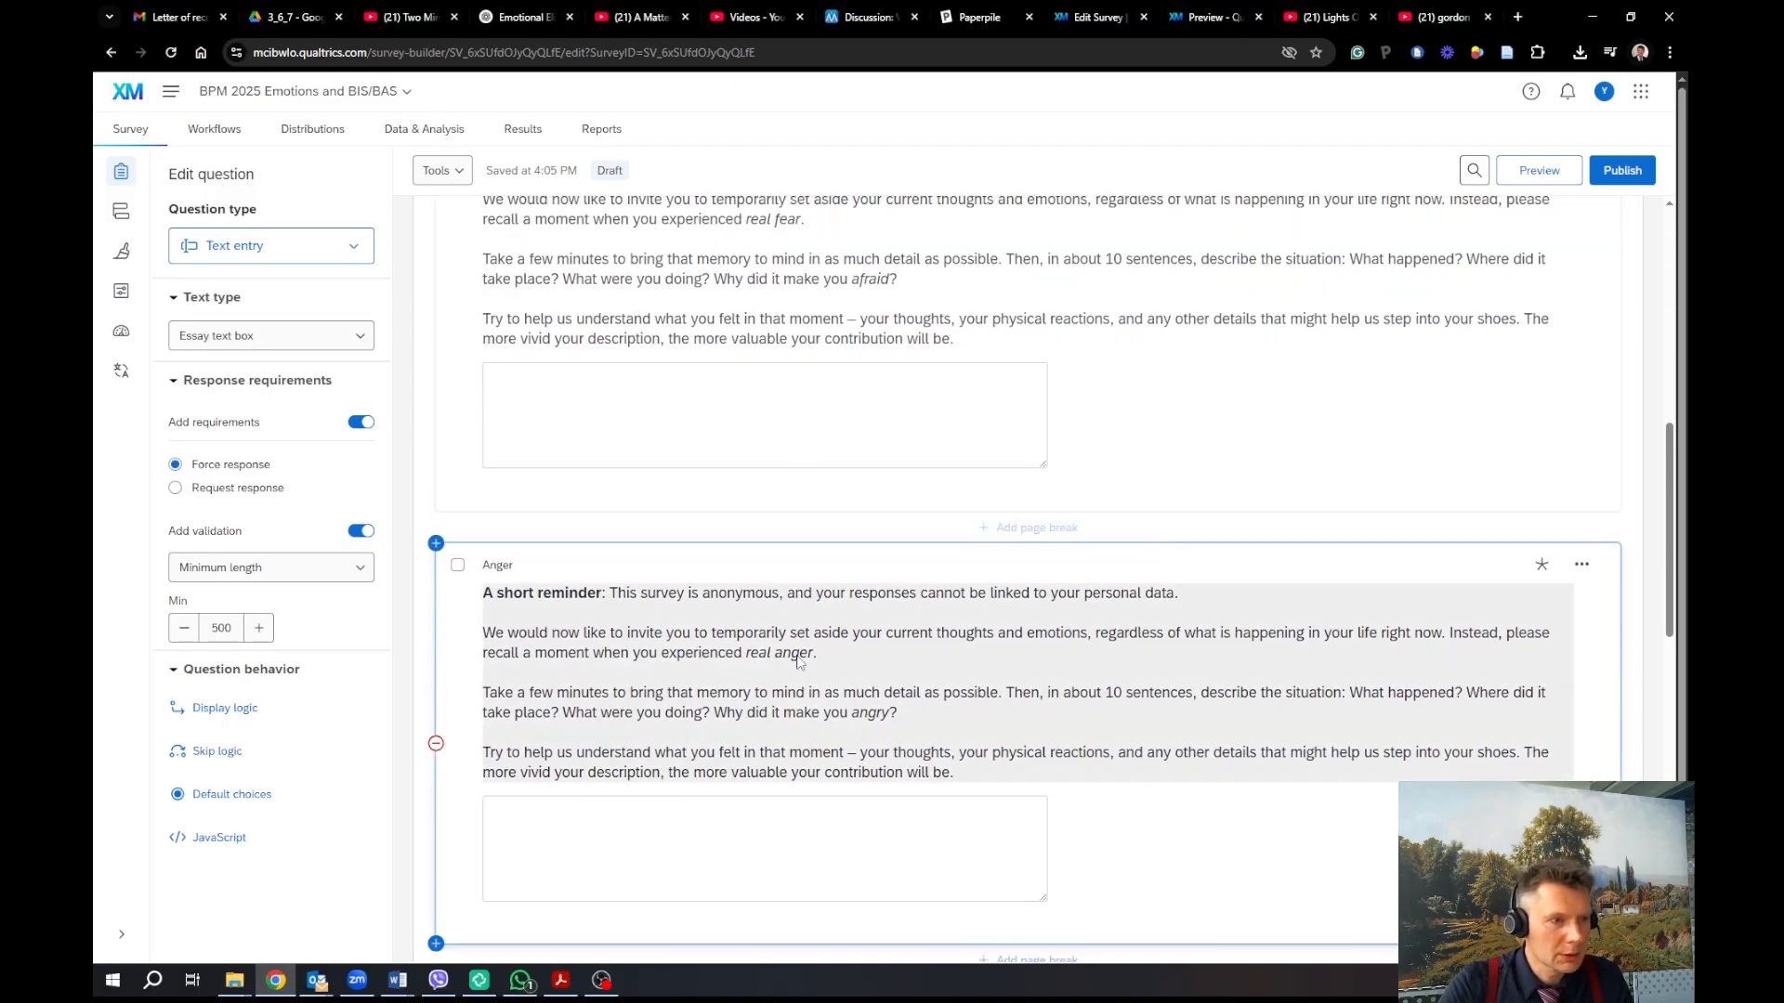
{"action": "scroll", "coordinate": [781, 669], "scroll_direction": "down", "scroll_amount": 4}
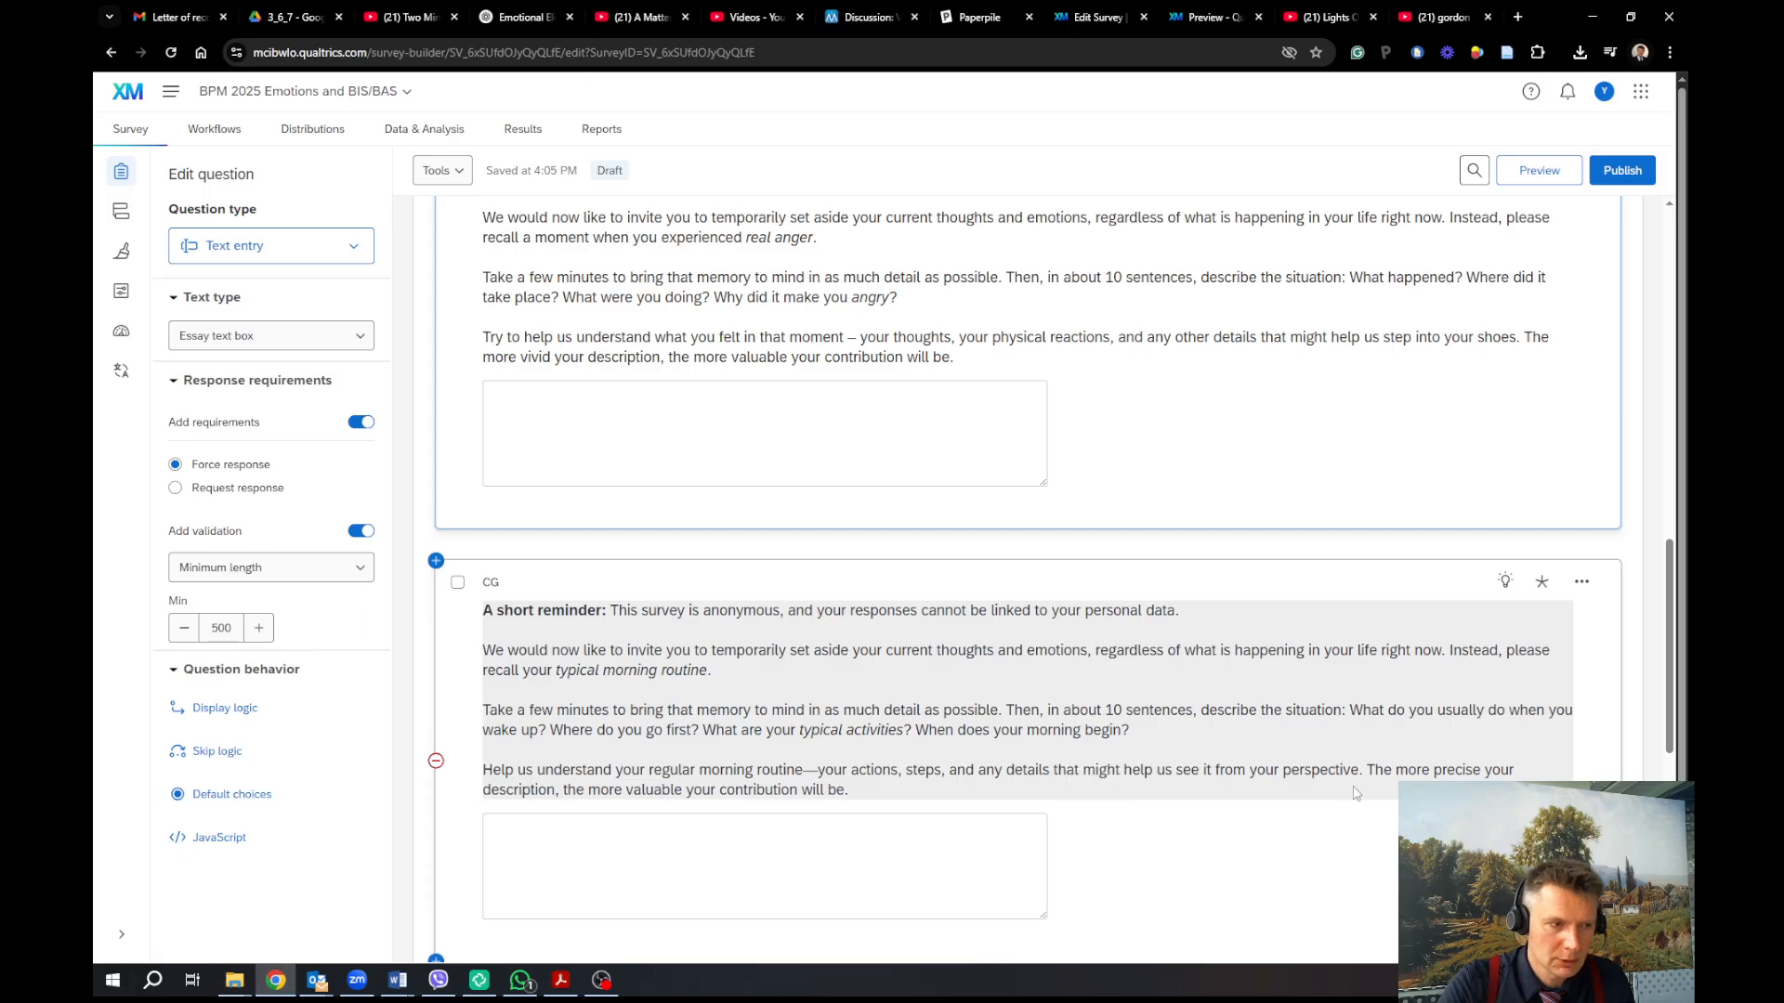
{"action": "scroll", "coordinate": [1352, 795], "scroll_direction": "down", "scroll_amount": 1}
{"action": "scroll", "coordinate": [1331, 781], "scroll_direction": "down", "scroll_amount": 1}
{"action": "scroll", "coordinate": [1069, 631], "scroll_direction": "up", "scroll_amount": 8}
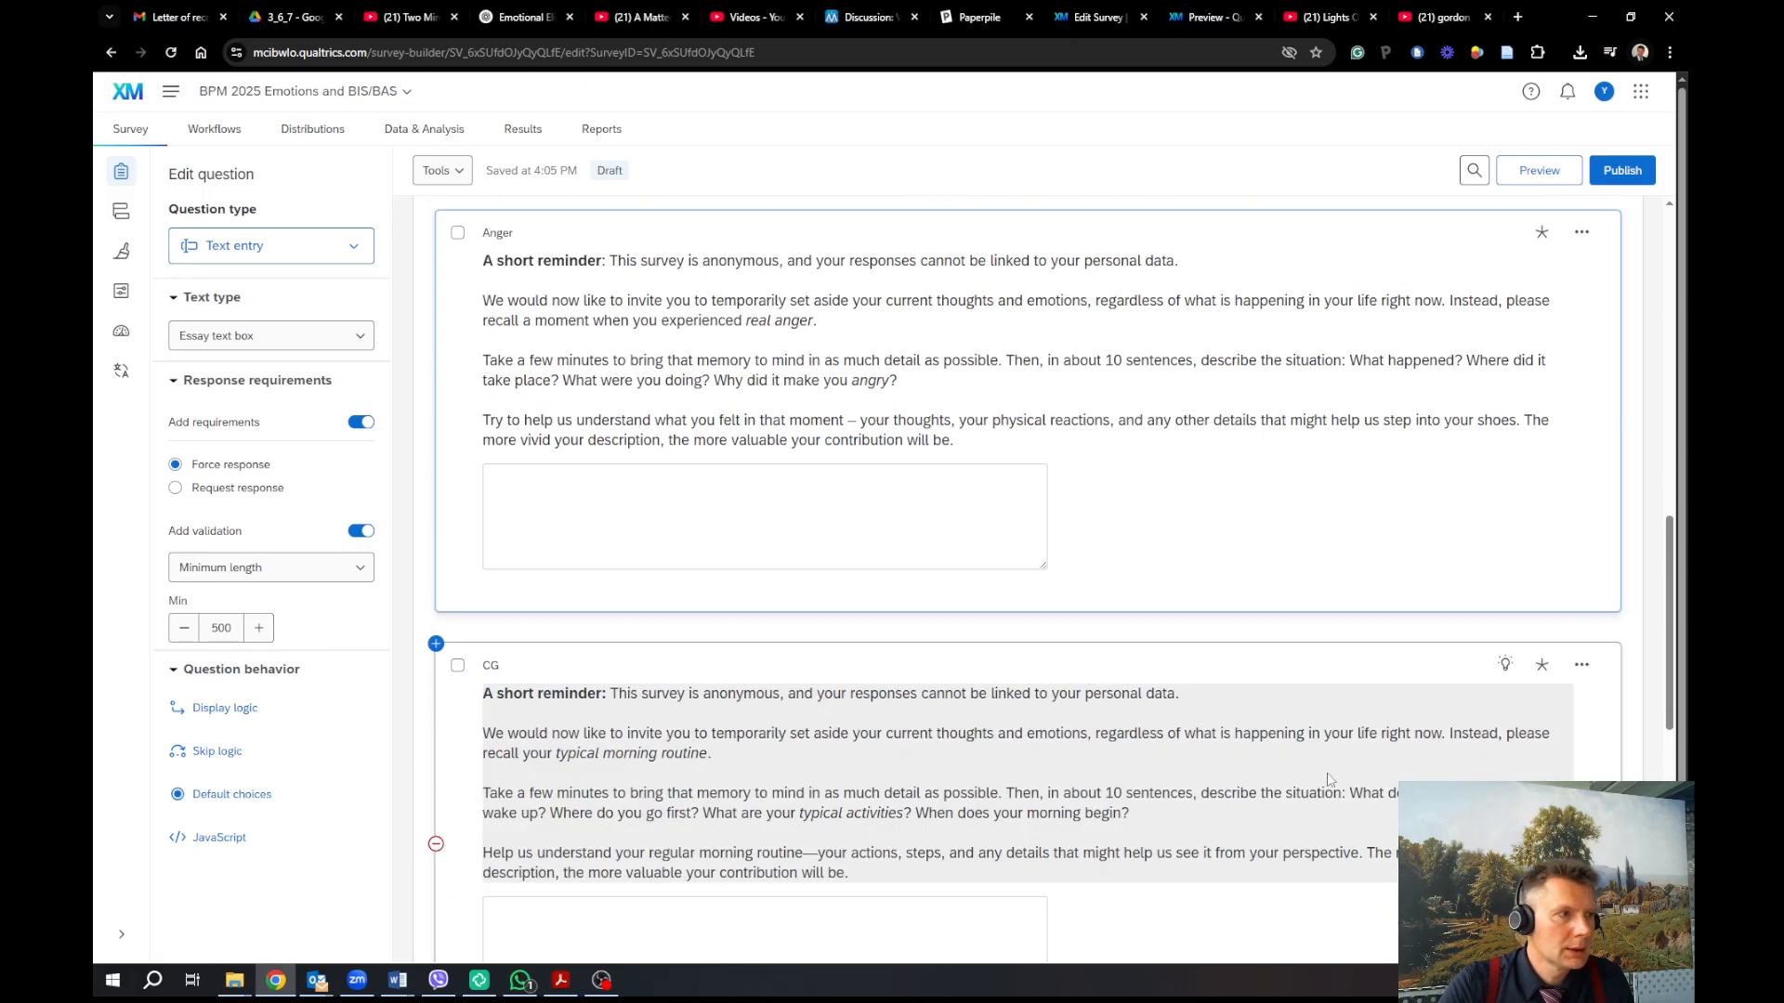
{"action": "scroll", "coordinate": [833, 461], "scroll_direction": "up", "scroll_amount": 2}
{"action": "left_click", "coordinate": [864, 329]}
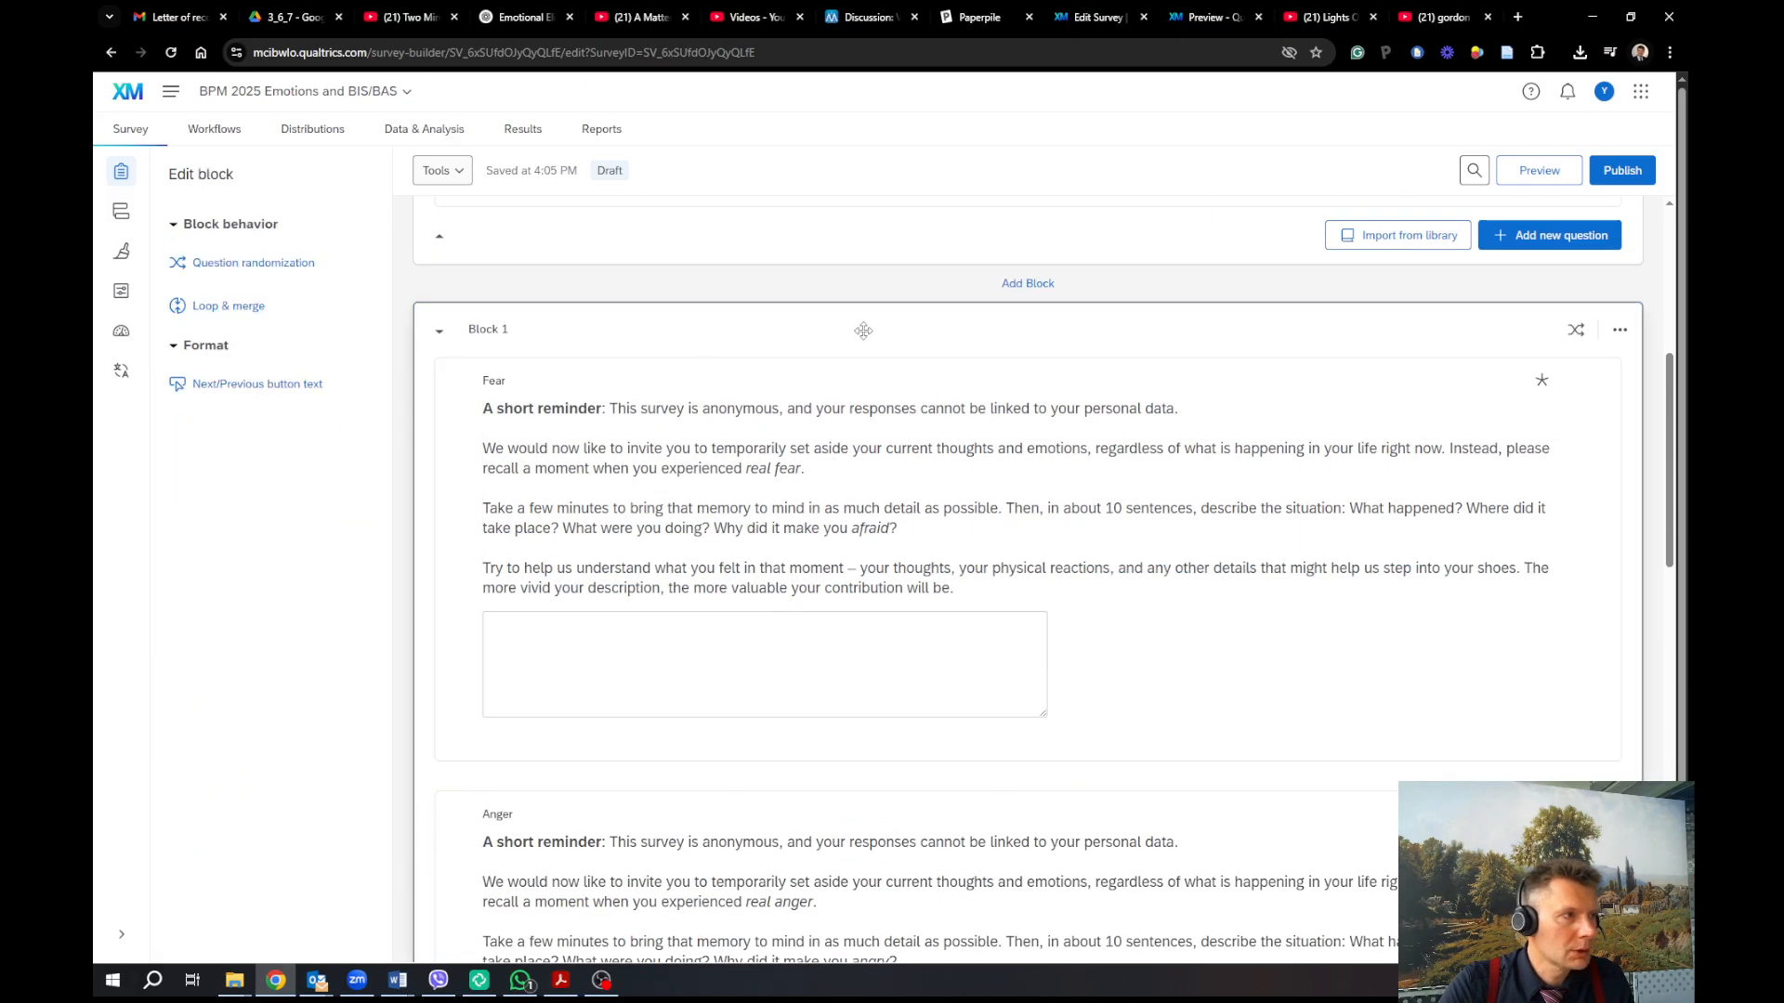
{"action": "left_click", "coordinate": [233, 268]}
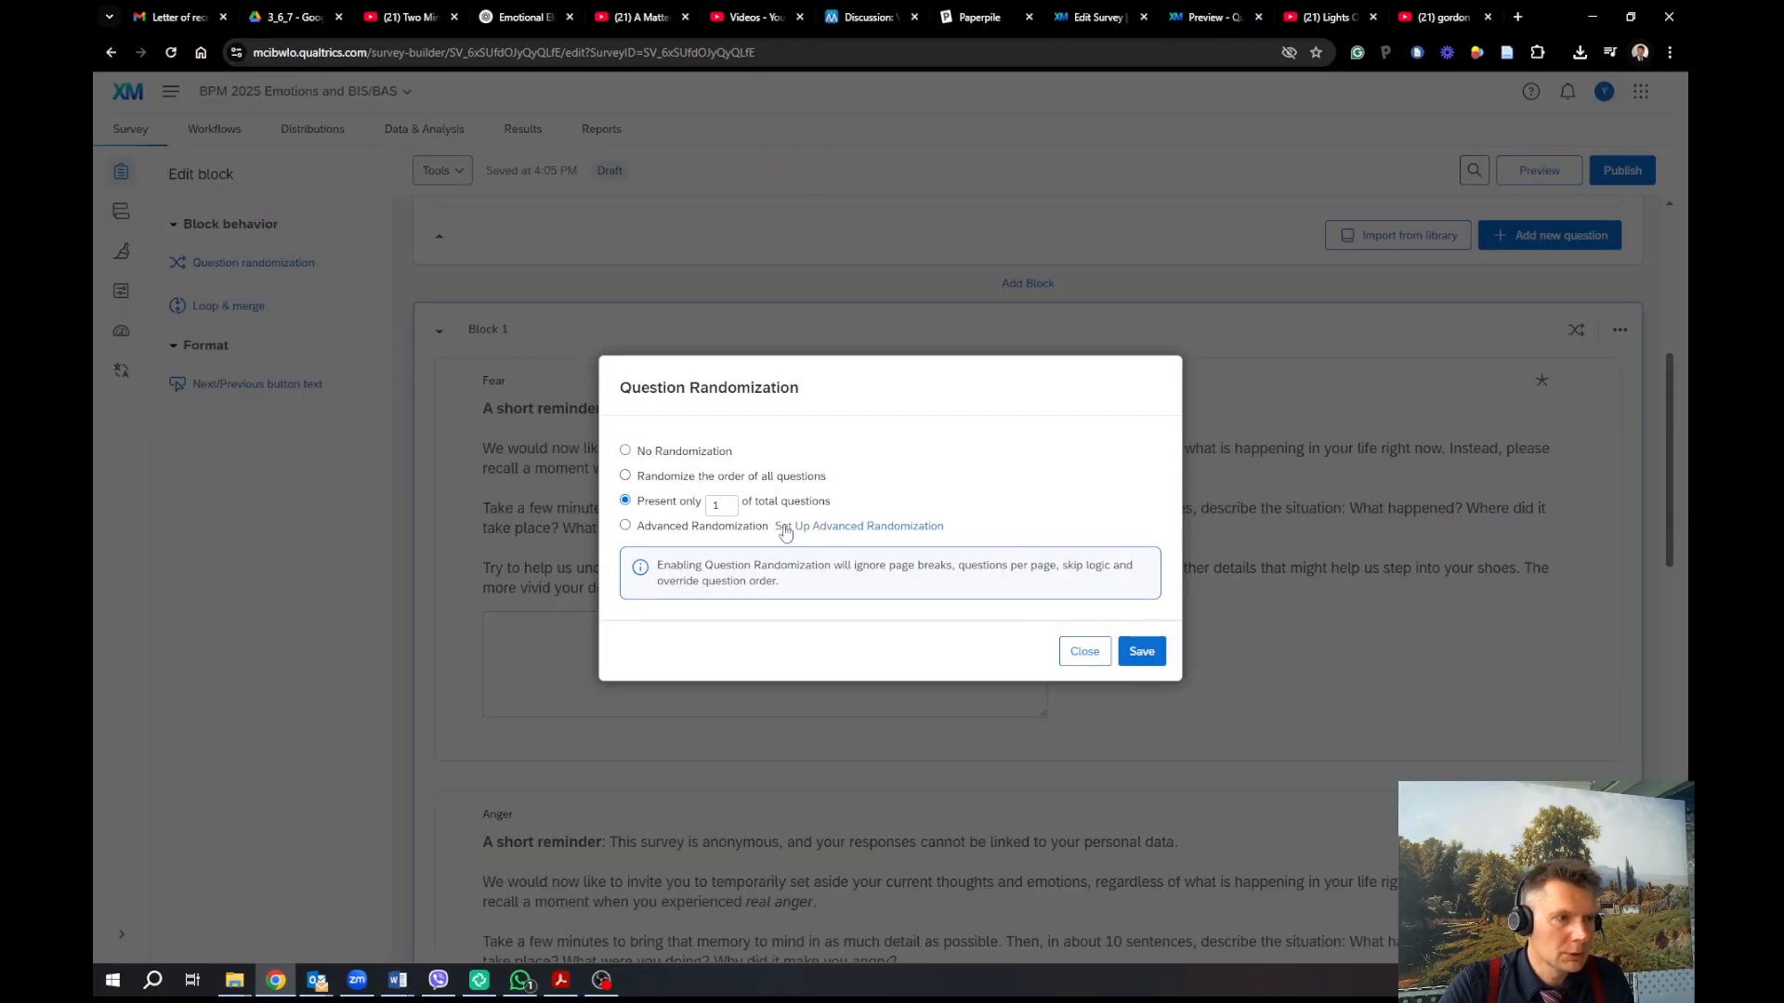
Close Question Randomization without changes and scroll down to the End of Survey block
{"action": "left_click", "coordinate": [1097, 658]}
{"action": "scroll", "coordinate": [1334, 685], "scroll_direction": "down", "scroll_amount": 8}
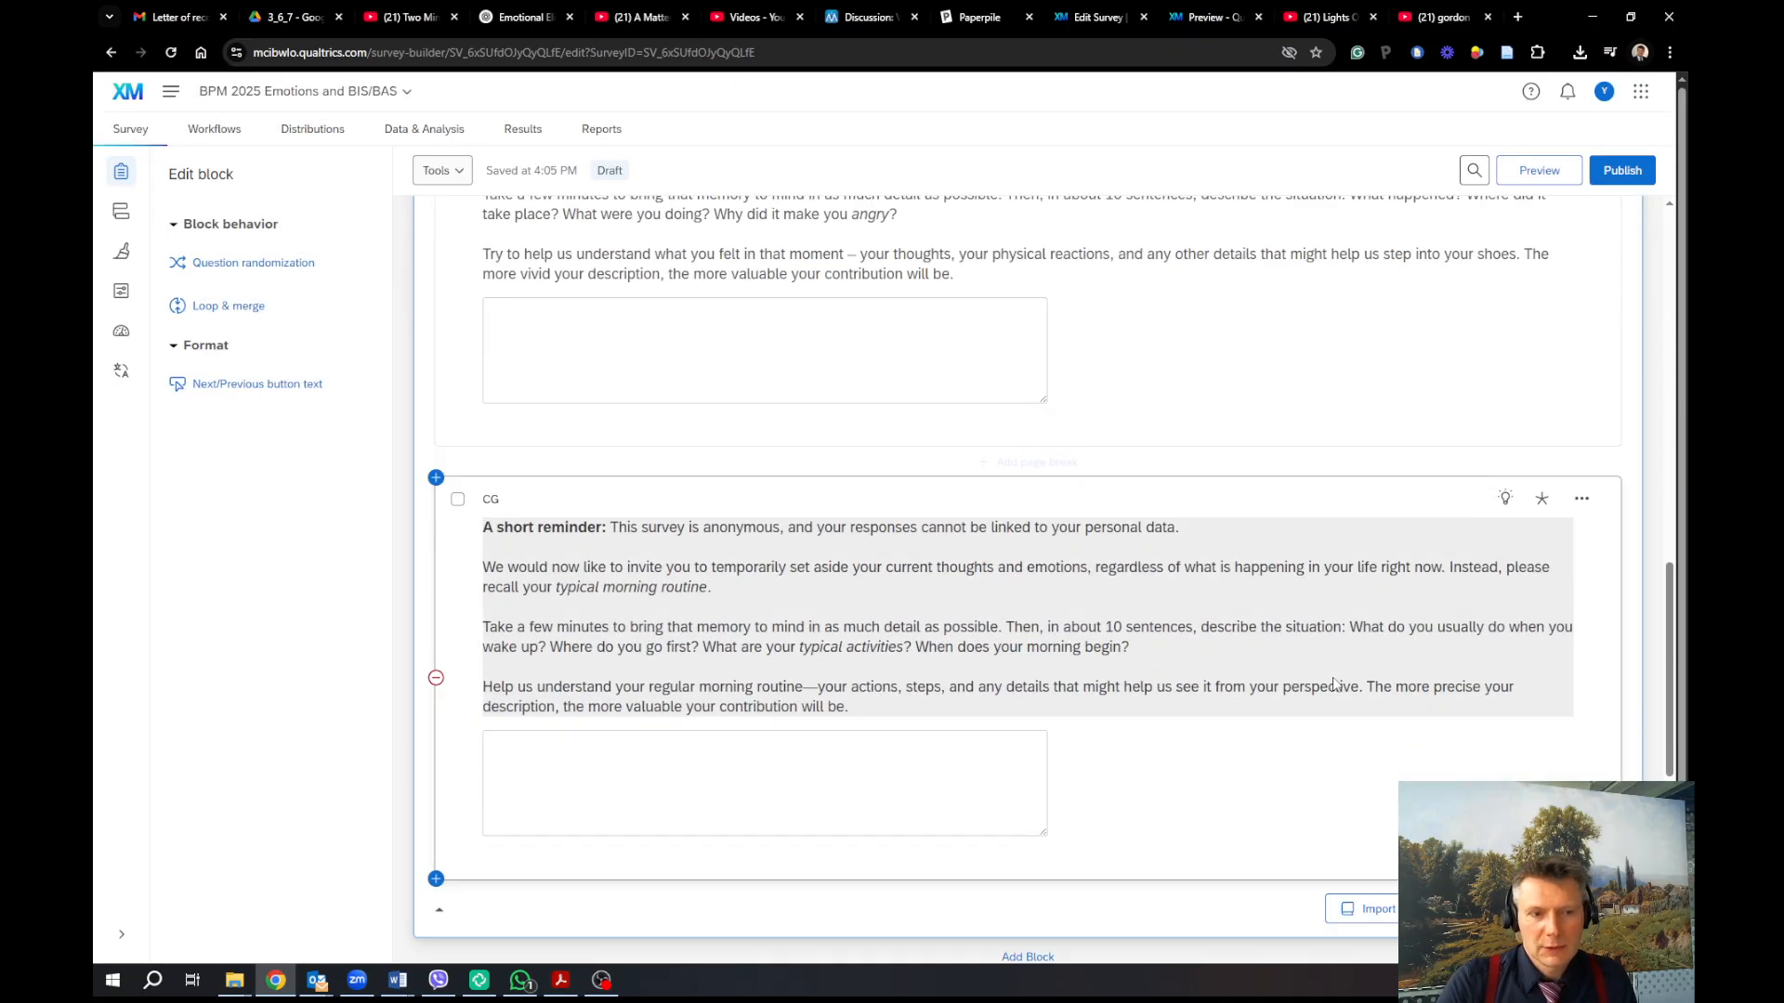
{"action": "scroll", "coordinate": [1335, 684], "scroll_direction": "down", "scroll_amount": 4}
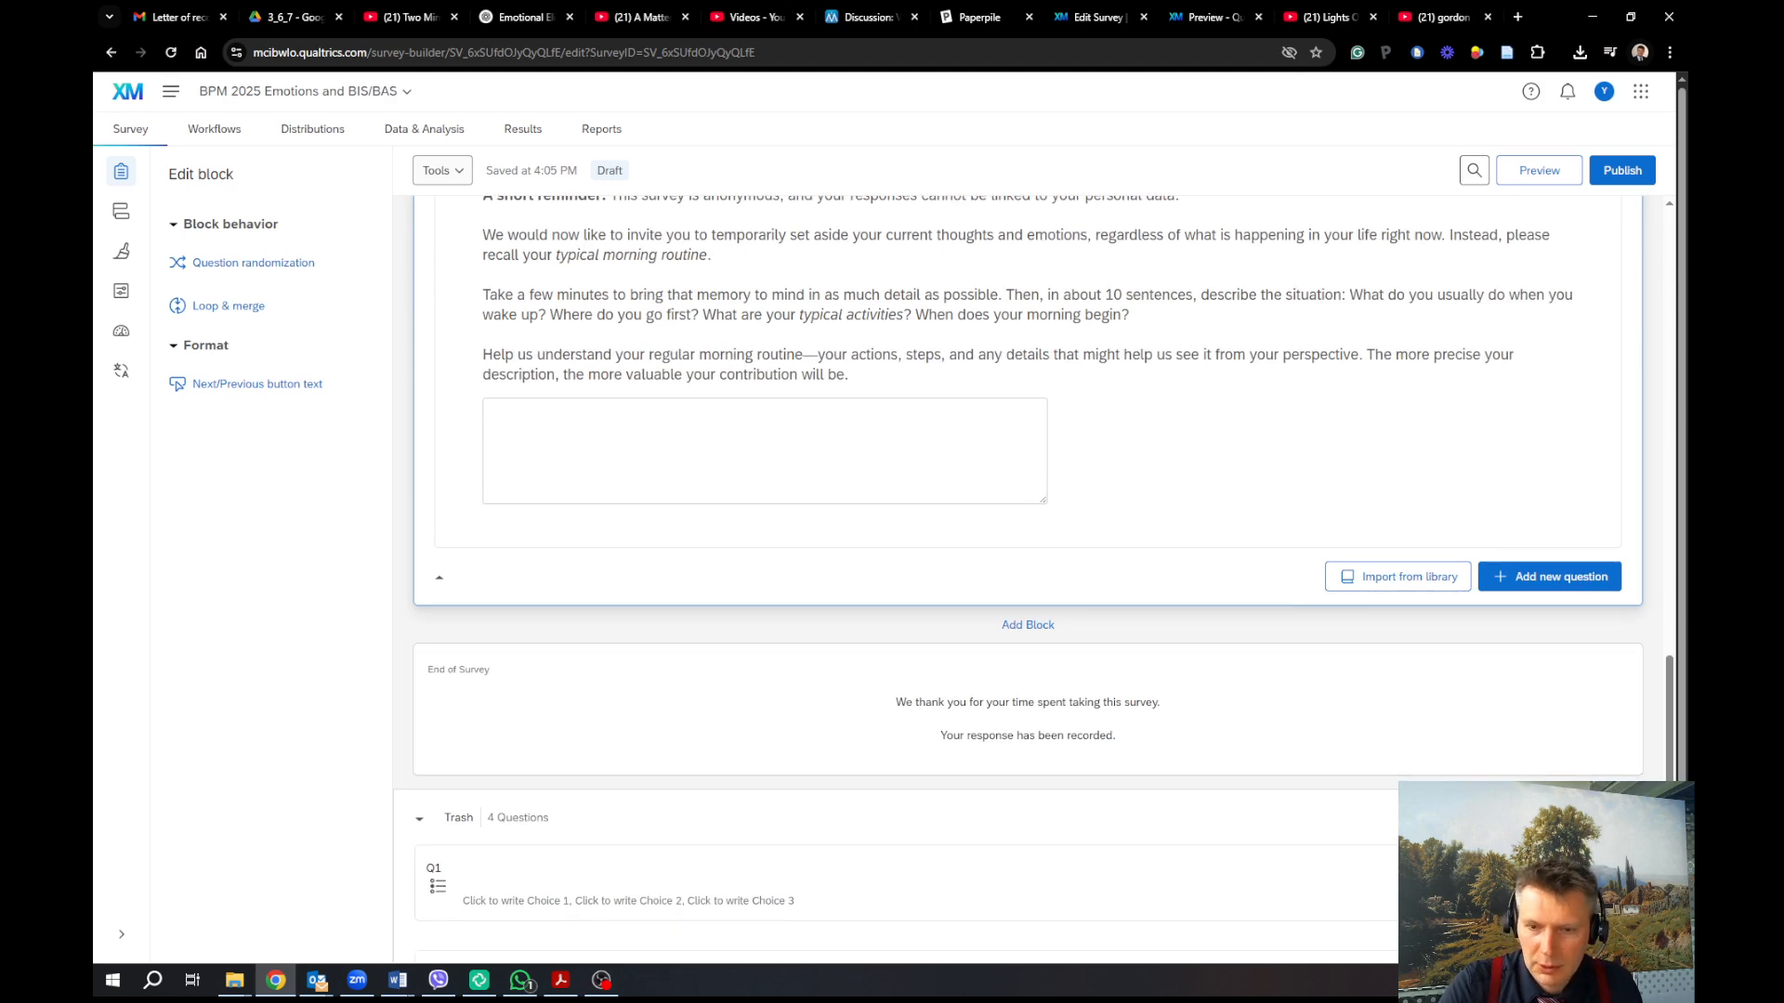
{"action": "key", "text": "alt+Tab"}
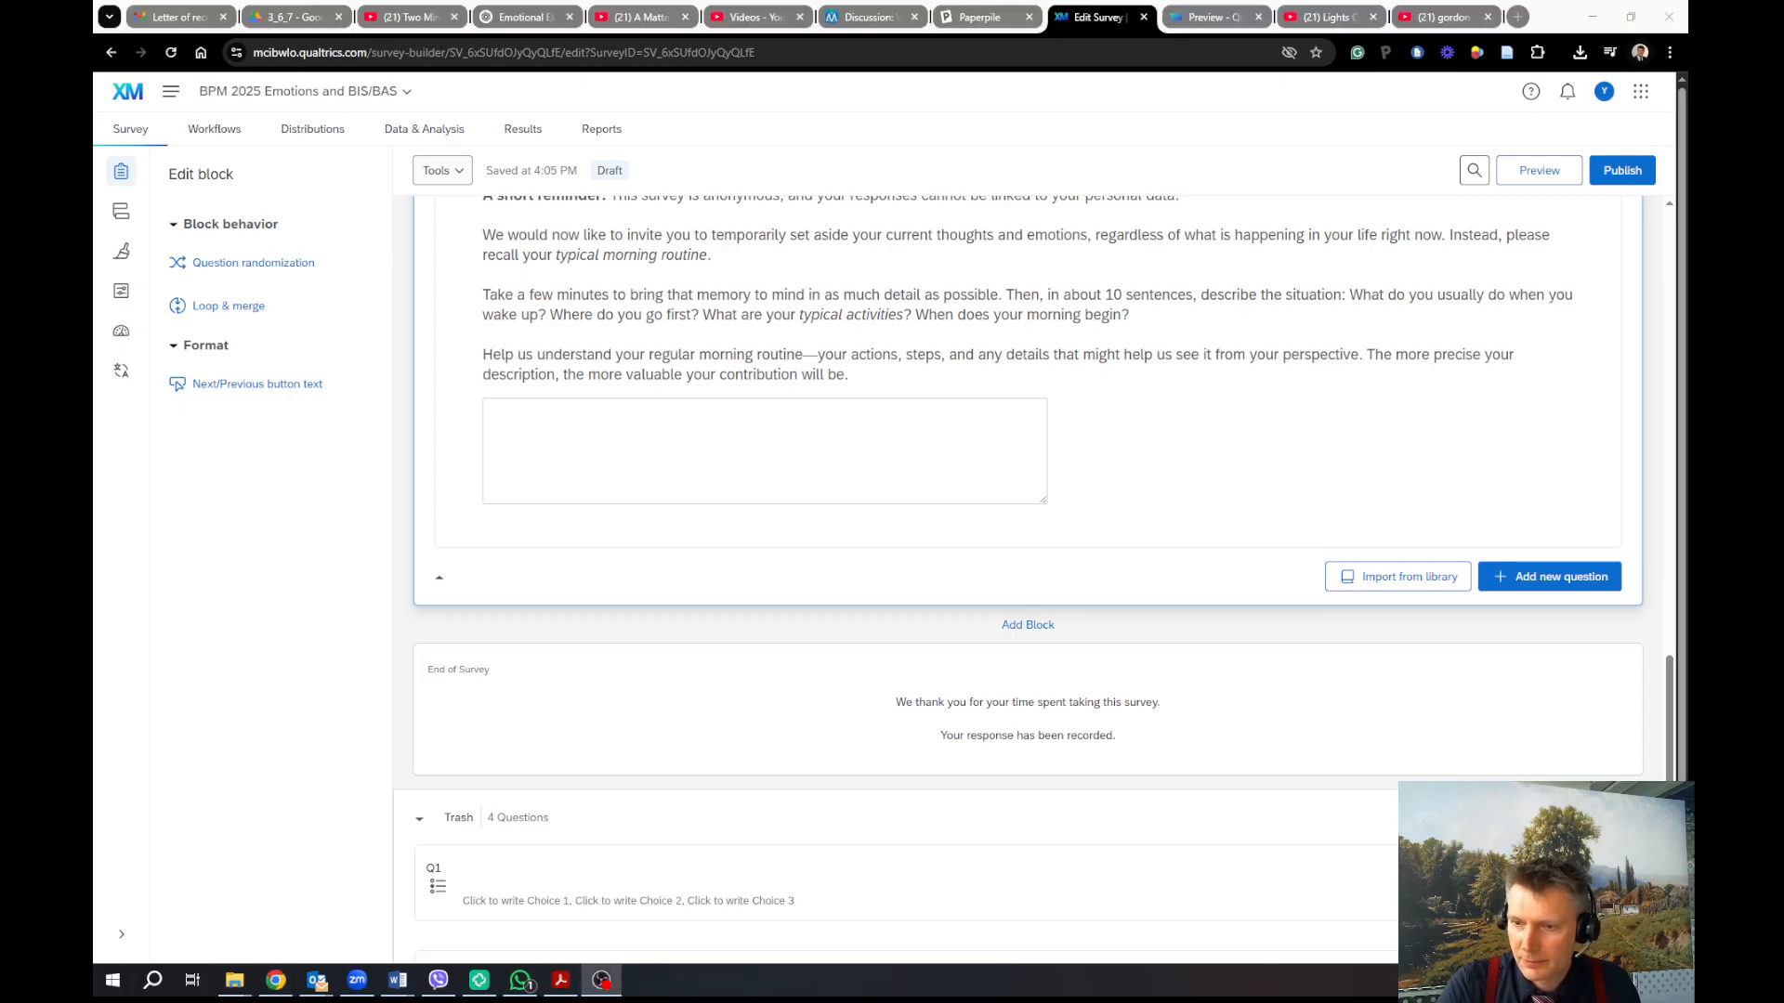
{"action": "left_click", "coordinate": [1047, 630]}
Add Block 2 with a Matrix table question Q9, and bring the BIS/BAS PDF alongside
{"action": "left_click", "coordinate": [1047, 630]}
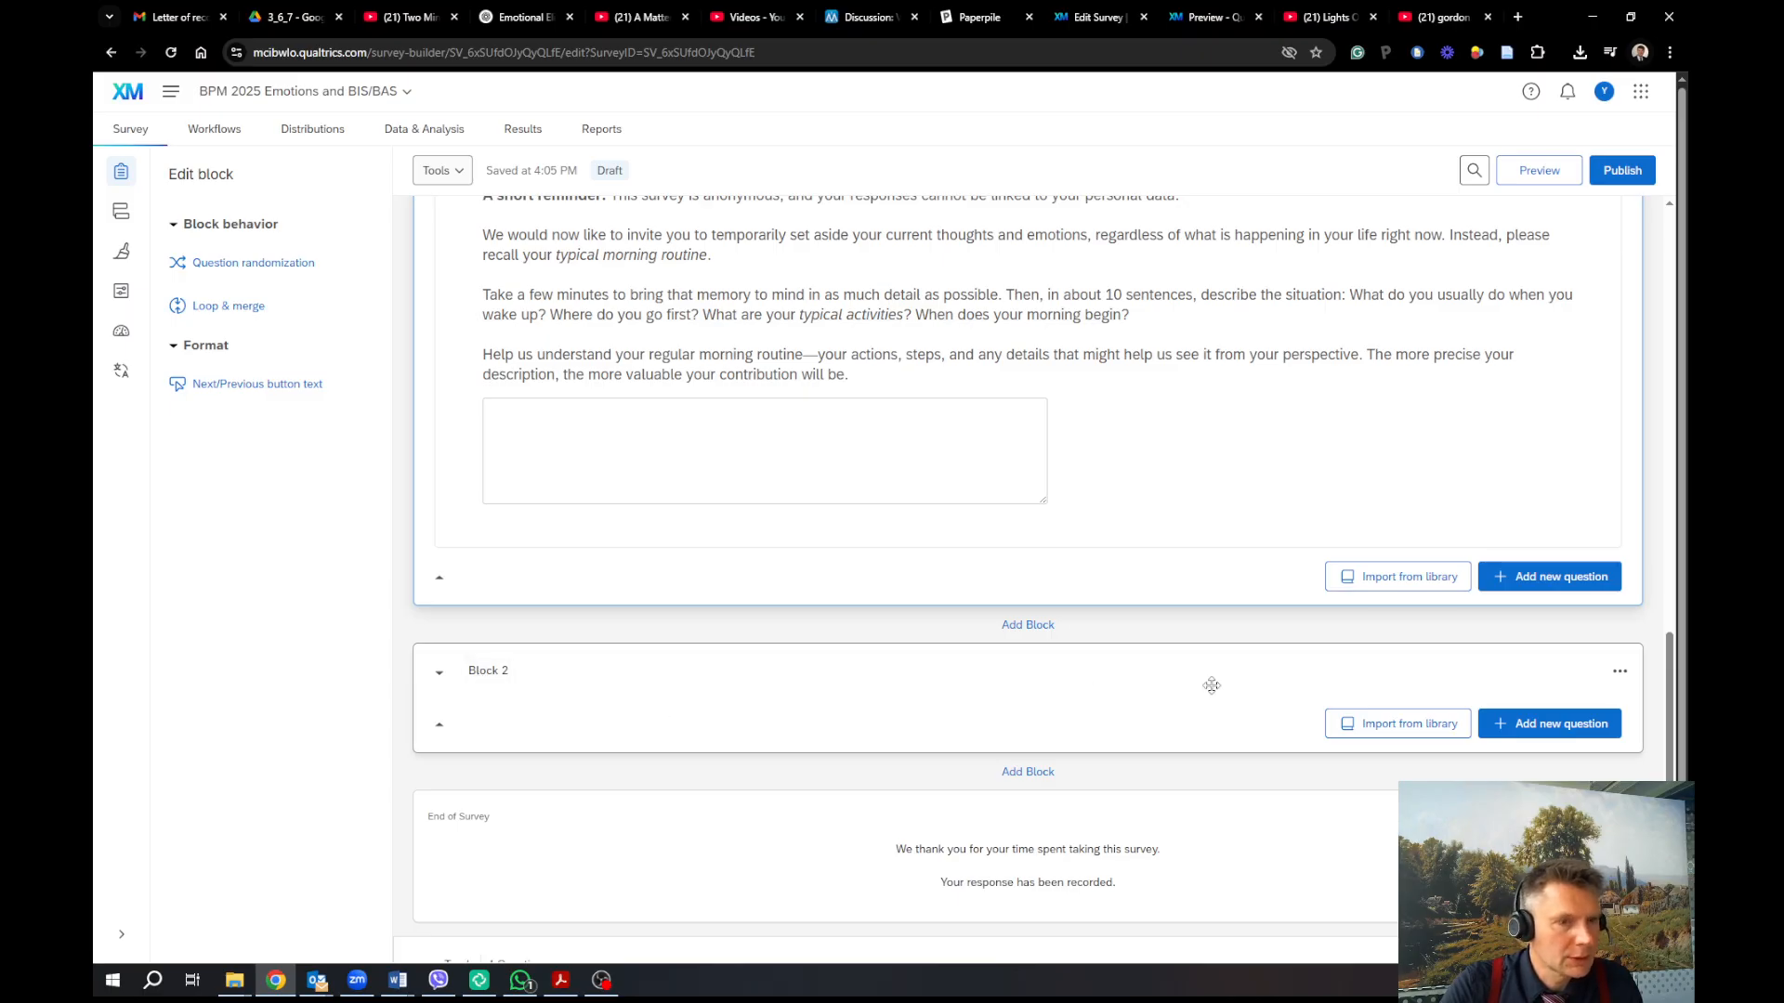
{"action": "left_click", "coordinate": [1550, 731]}
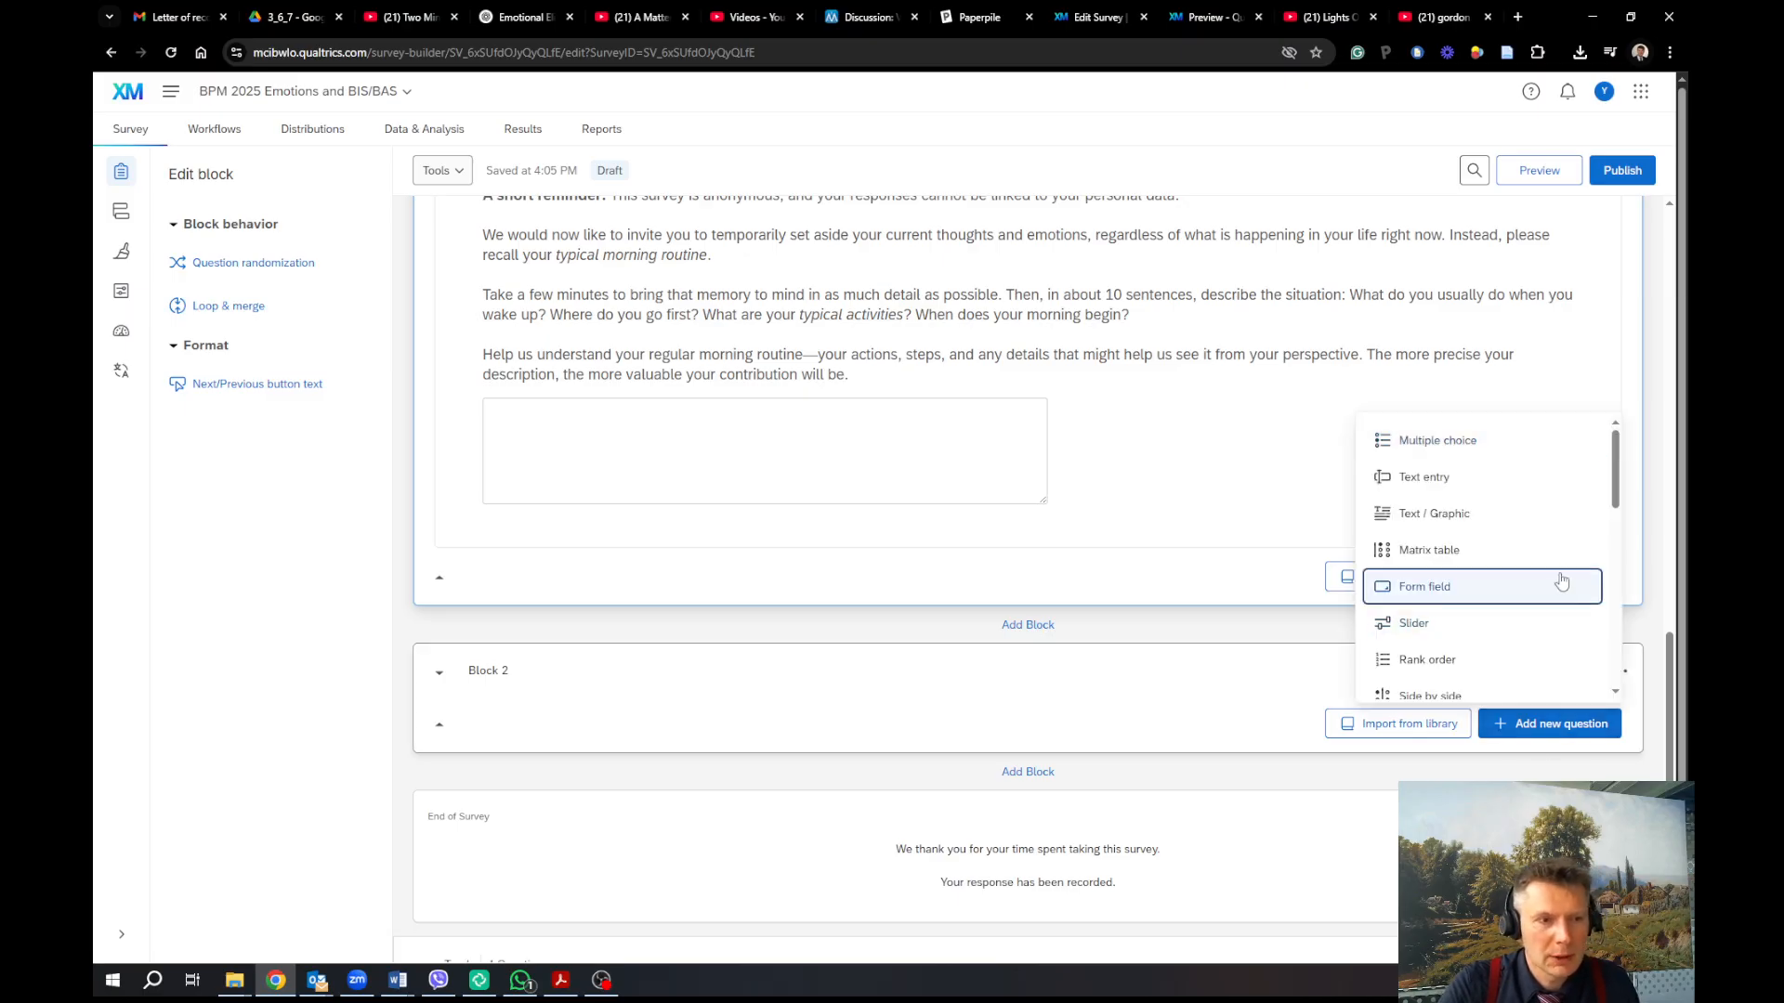
{"action": "left_click", "coordinate": [1515, 558]}
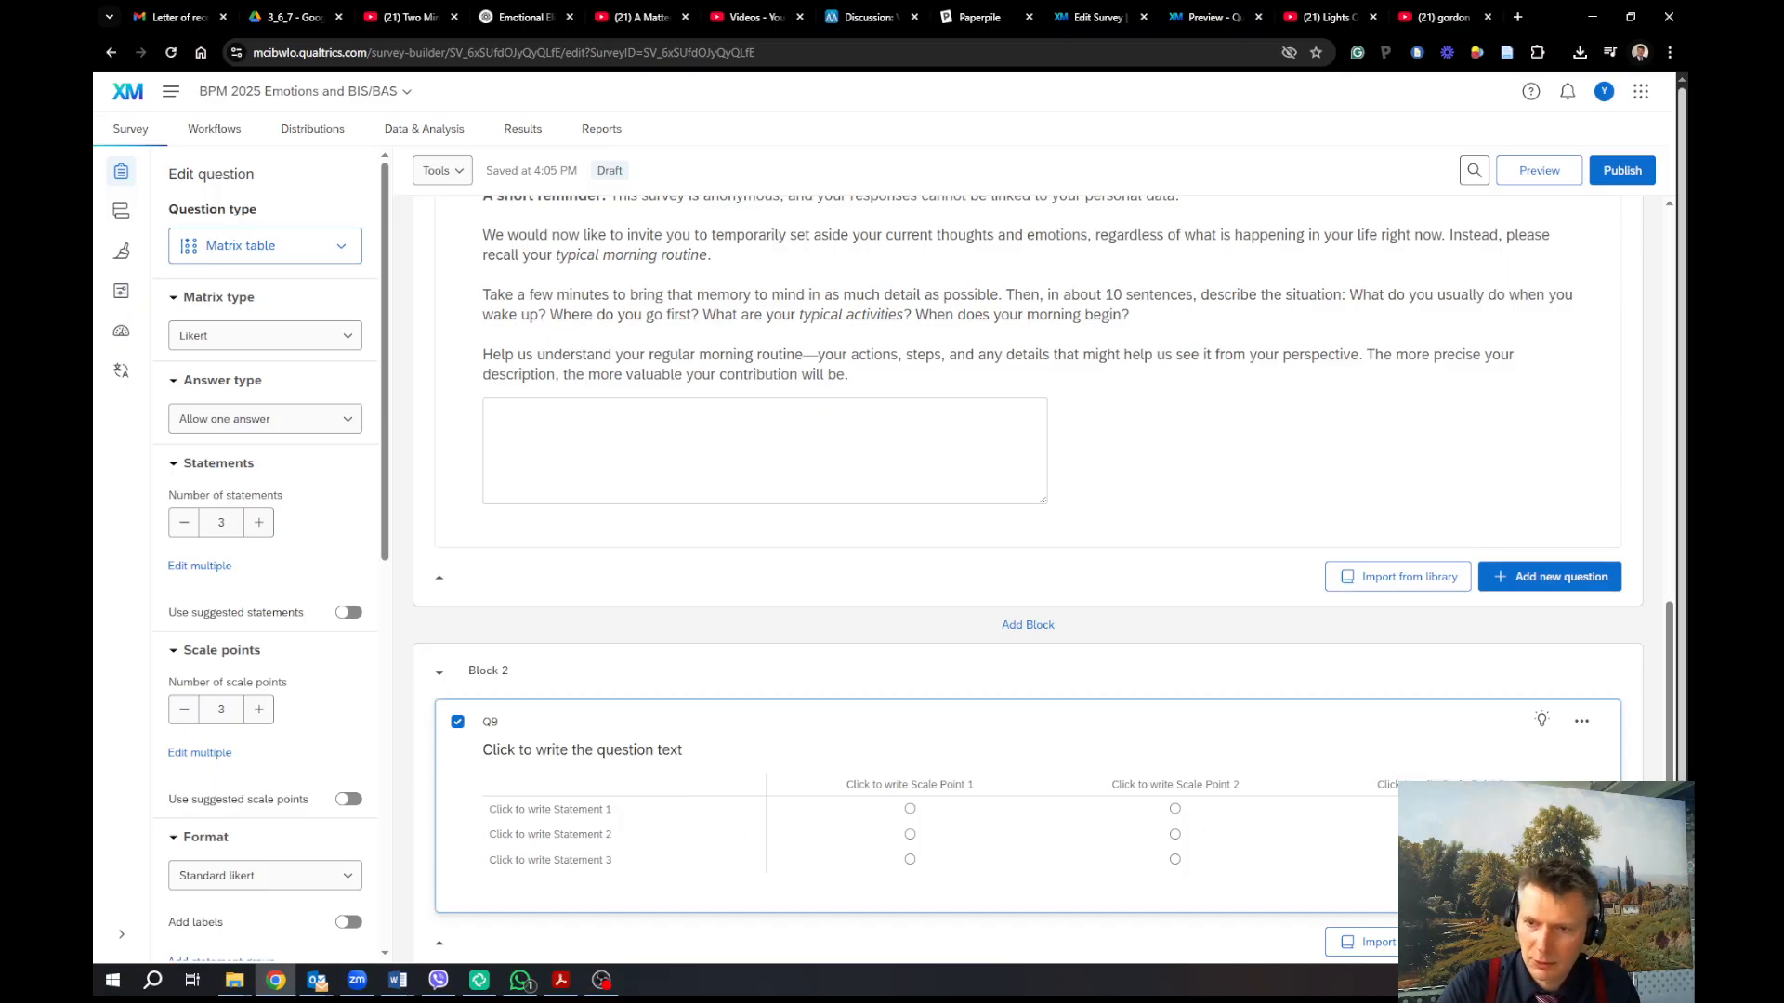
{"action": "key", "text": "alt+Tab"}
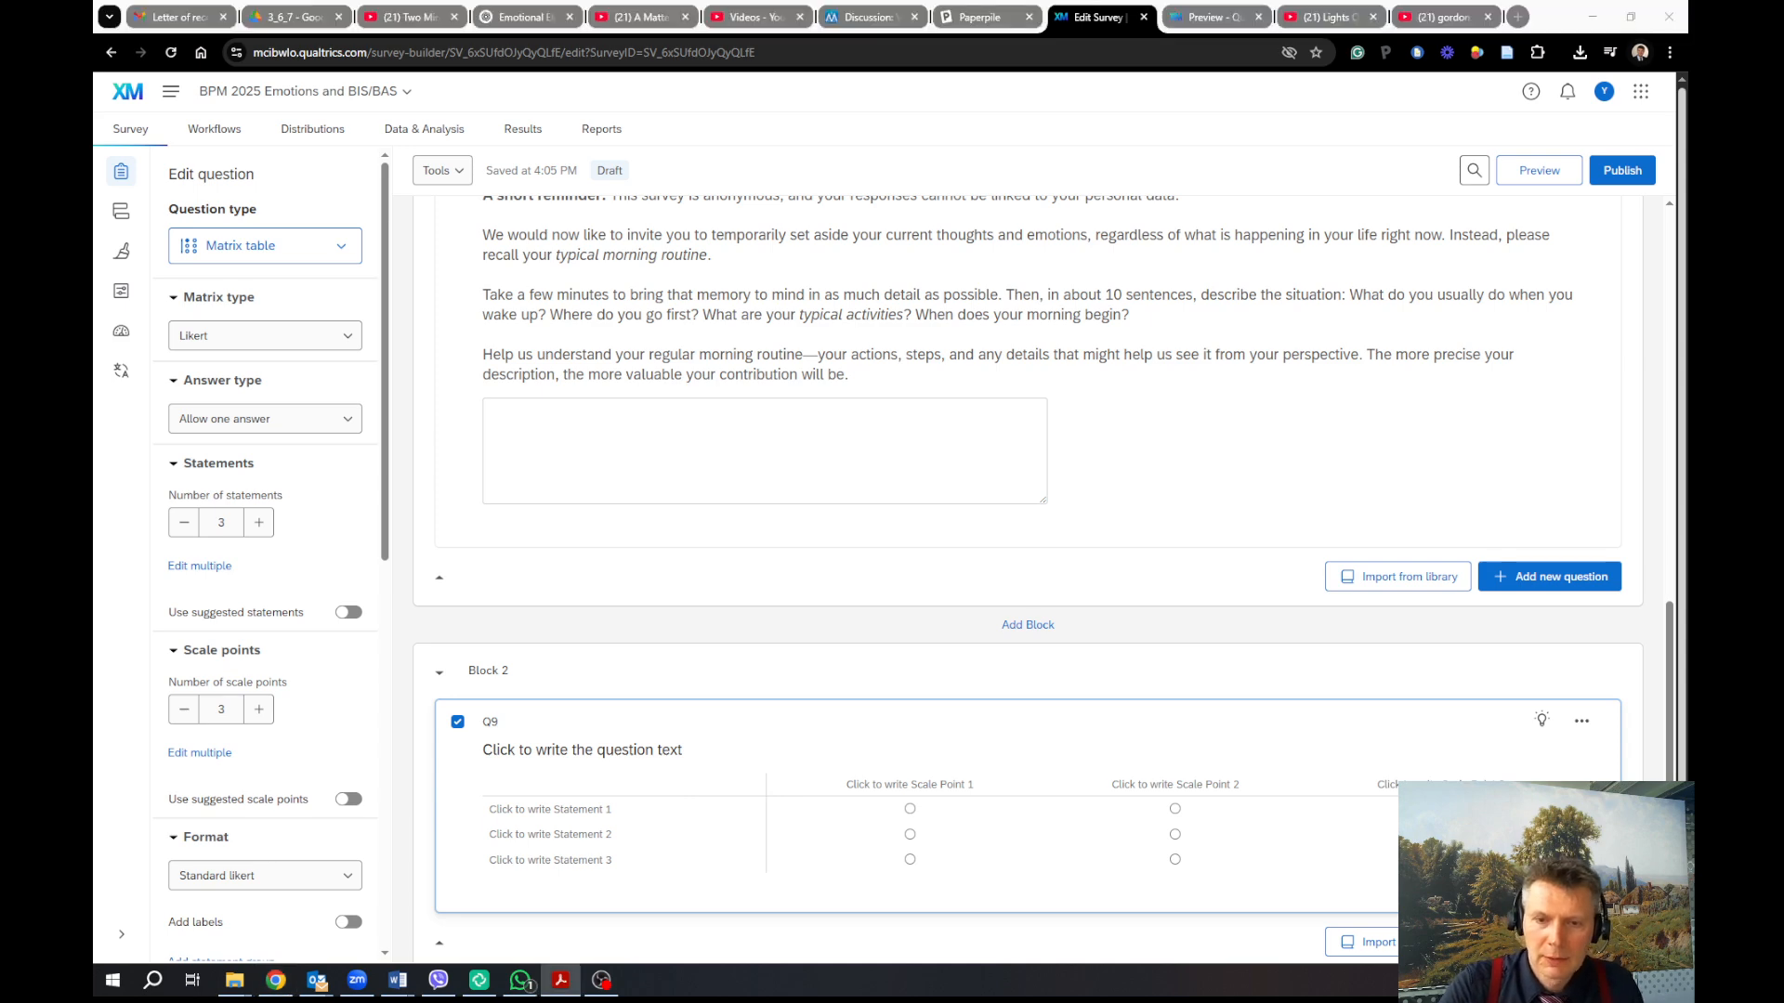
{"action": "left_click_drag", "start_coordinate": [1688, 209], "coordinate": [1118, 286]}
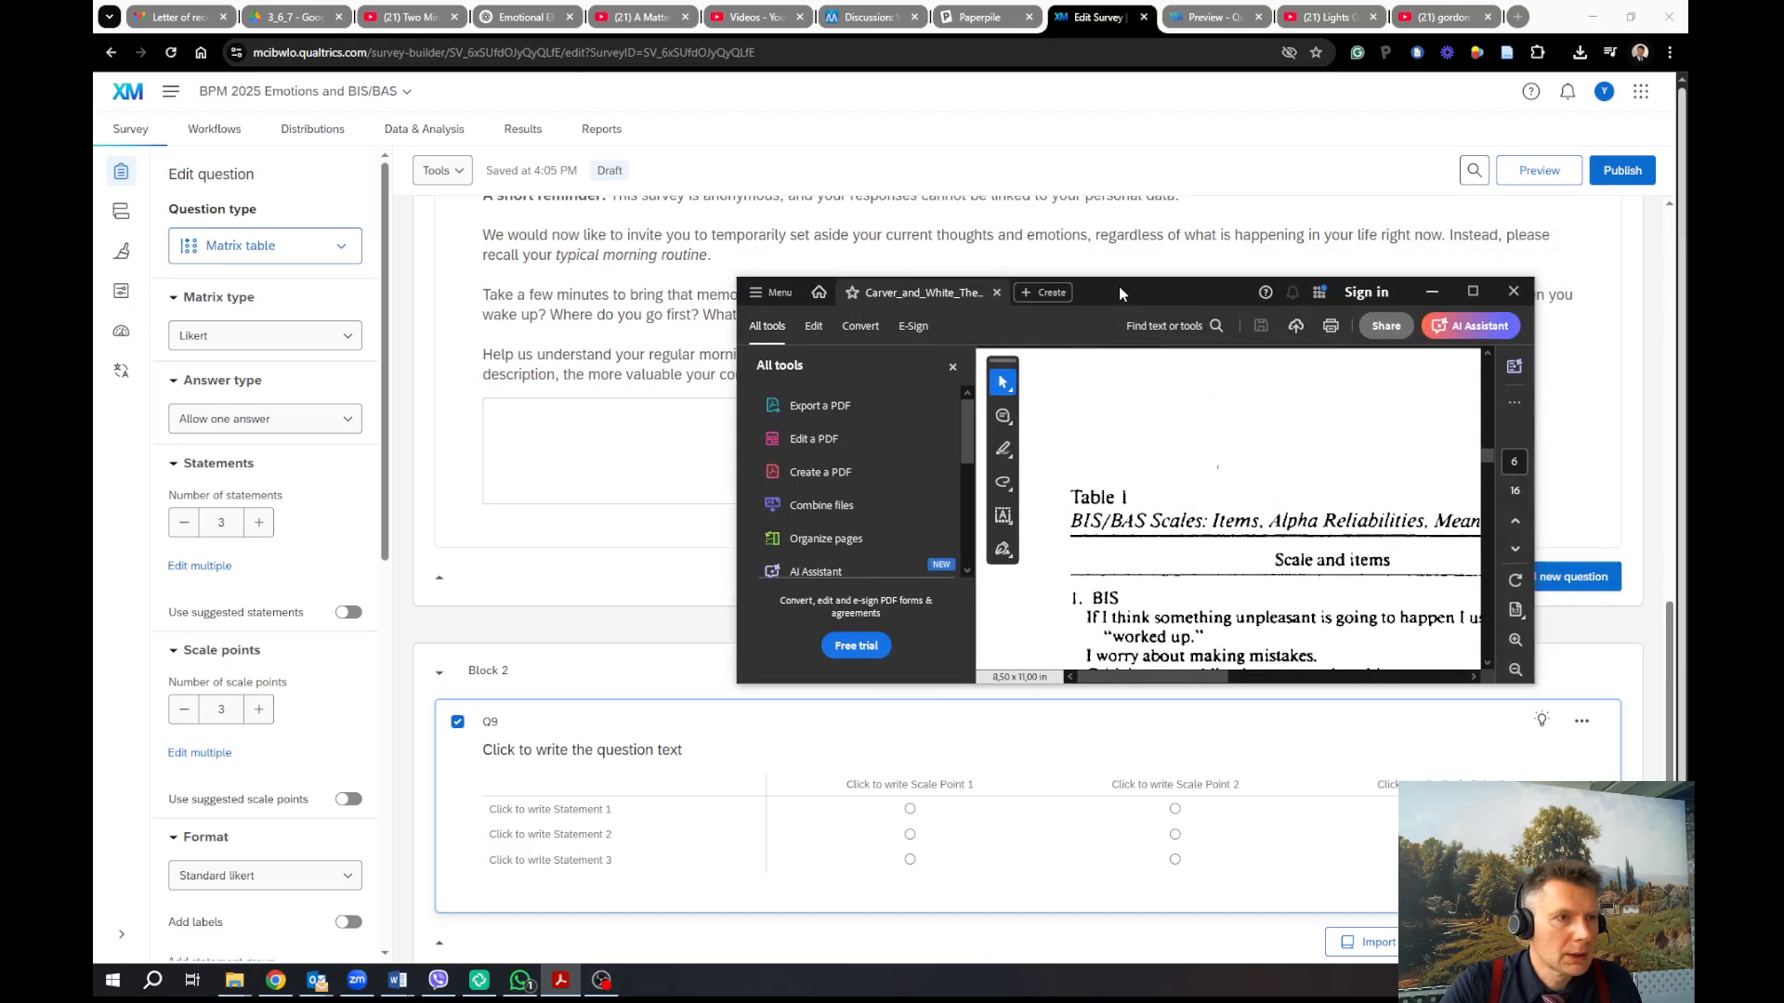
Maximize the BIS/BAS PDF, review its Table 1 items, then minimize it
{"action": "double_click", "coordinate": [1119, 287]}
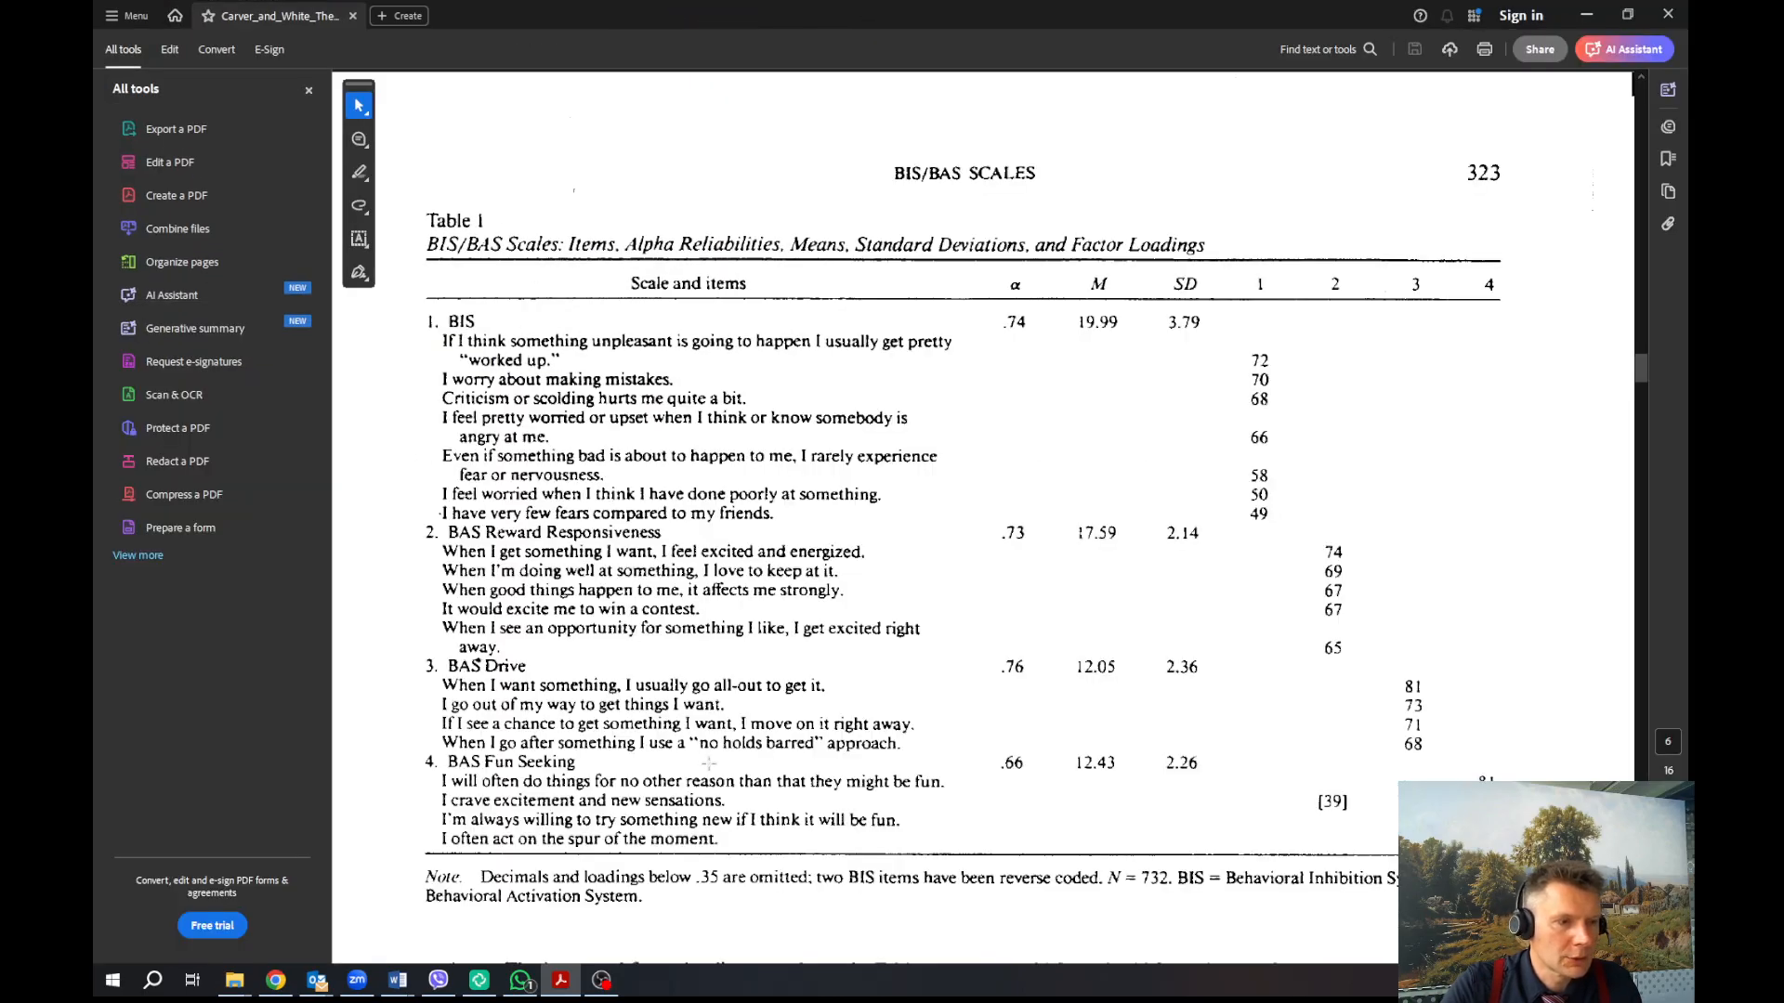
{"action": "scroll", "coordinate": [851, 821], "scroll_direction": "up", "scroll_amount": 8}
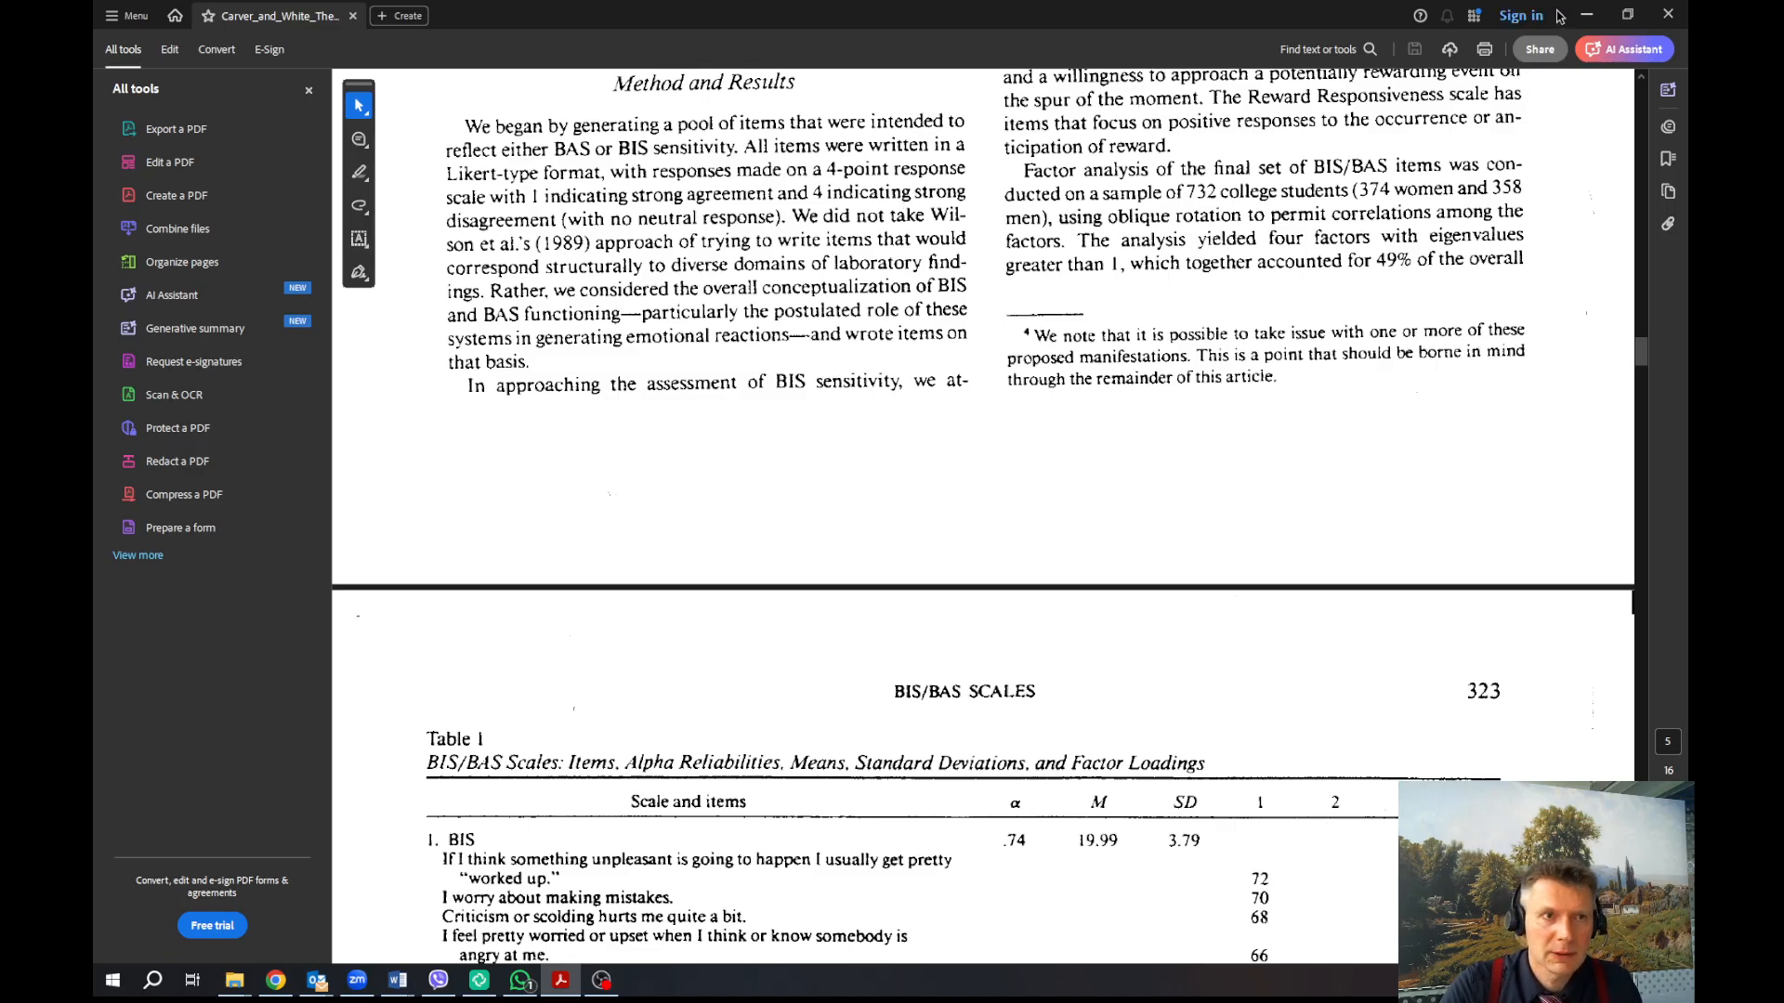
{"action": "left_click", "coordinate": [1586, 14]}
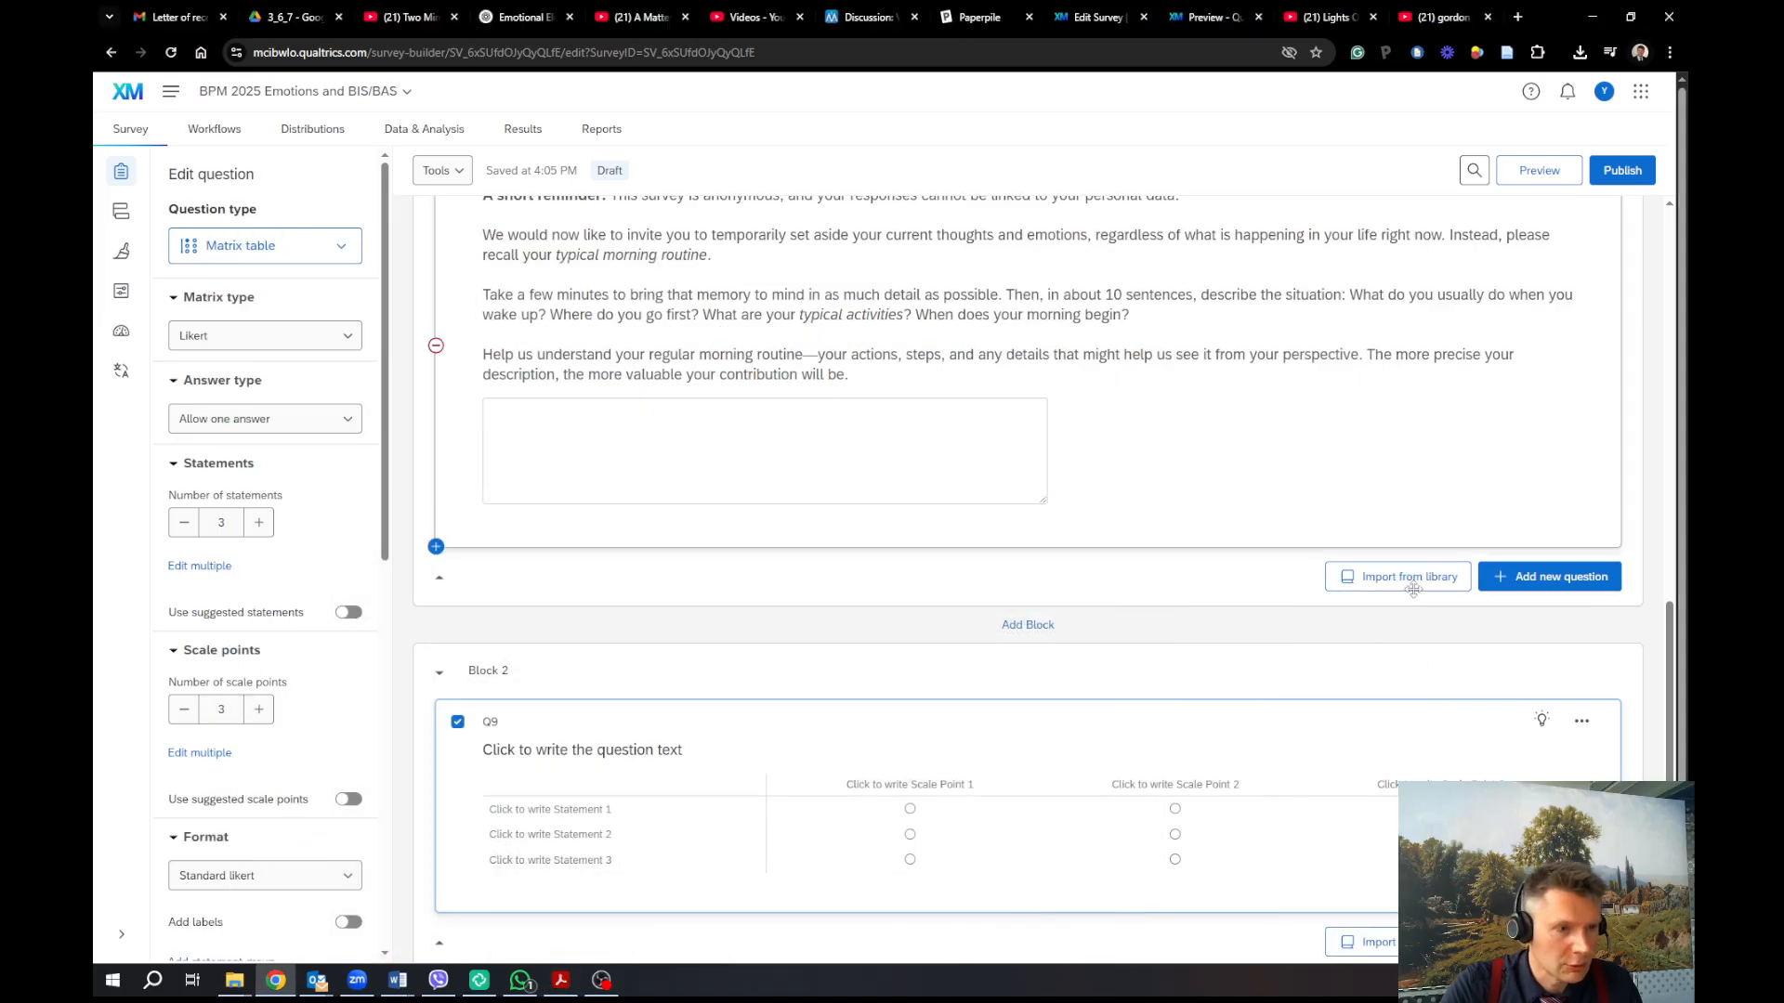
Set Q9's number of scale points to 4
{"action": "left_click", "coordinate": [821, 760]}
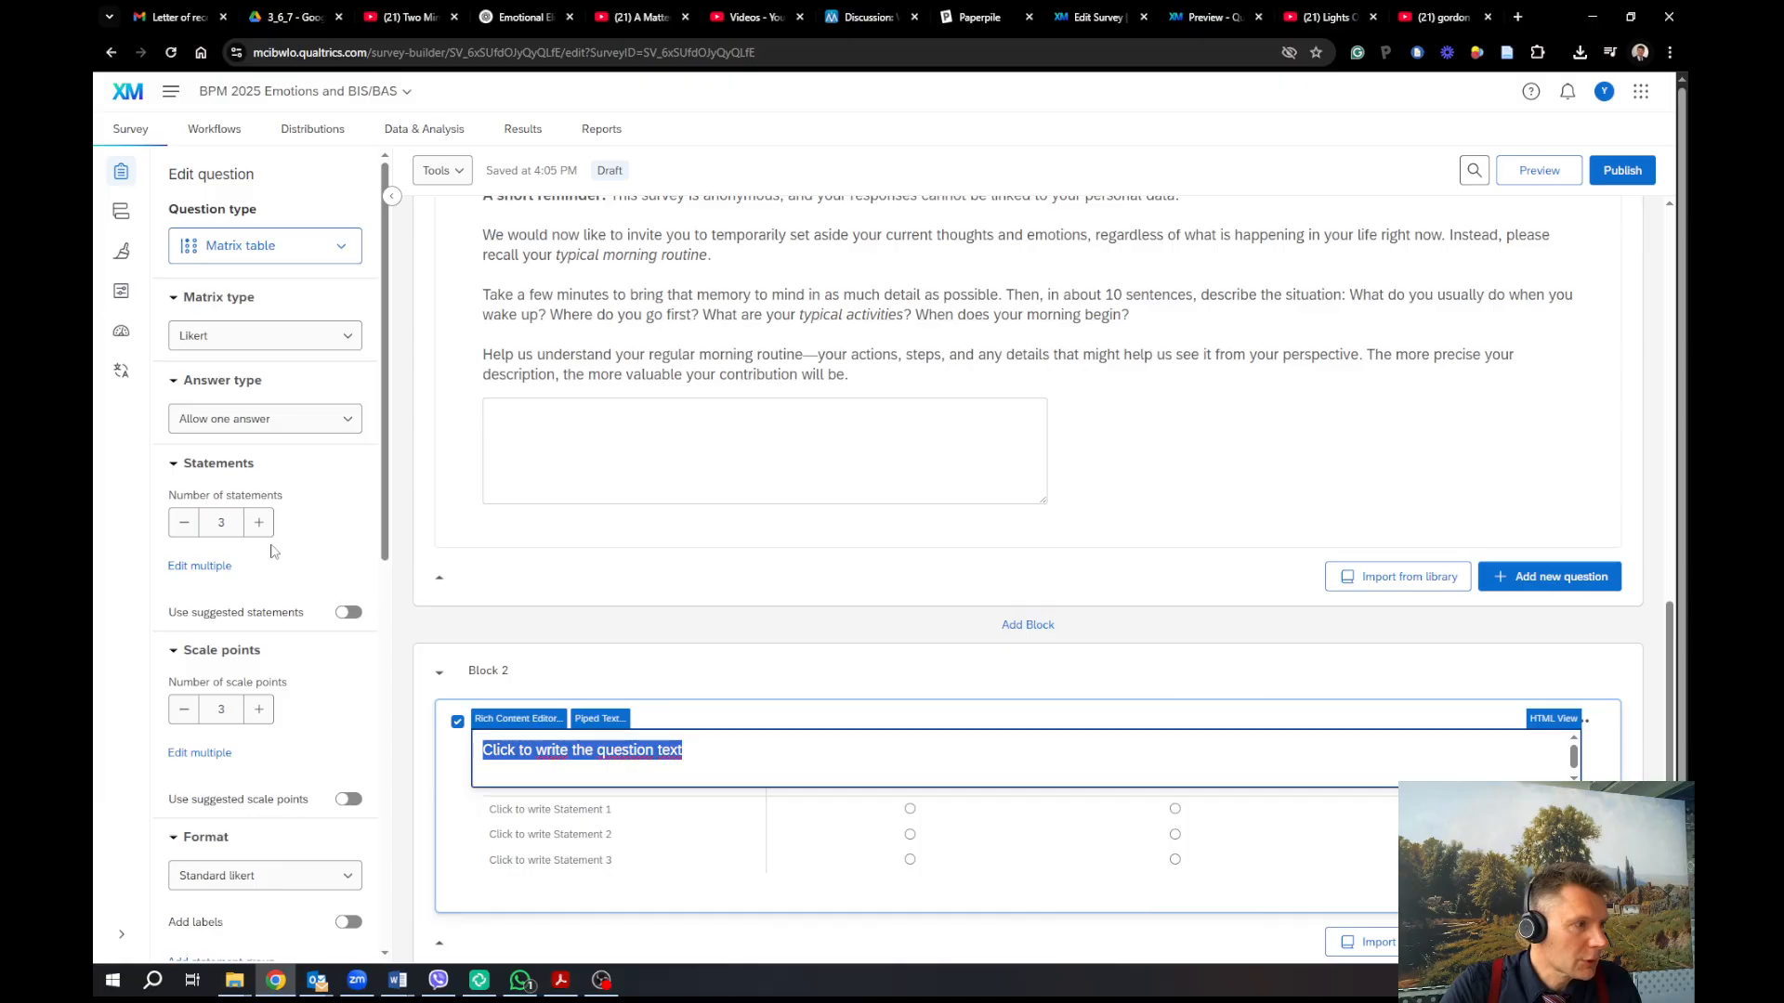
{"action": "left_click", "coordinate": [260, 709]}
{"action": "left_click", "coordinate": [260, 709]}
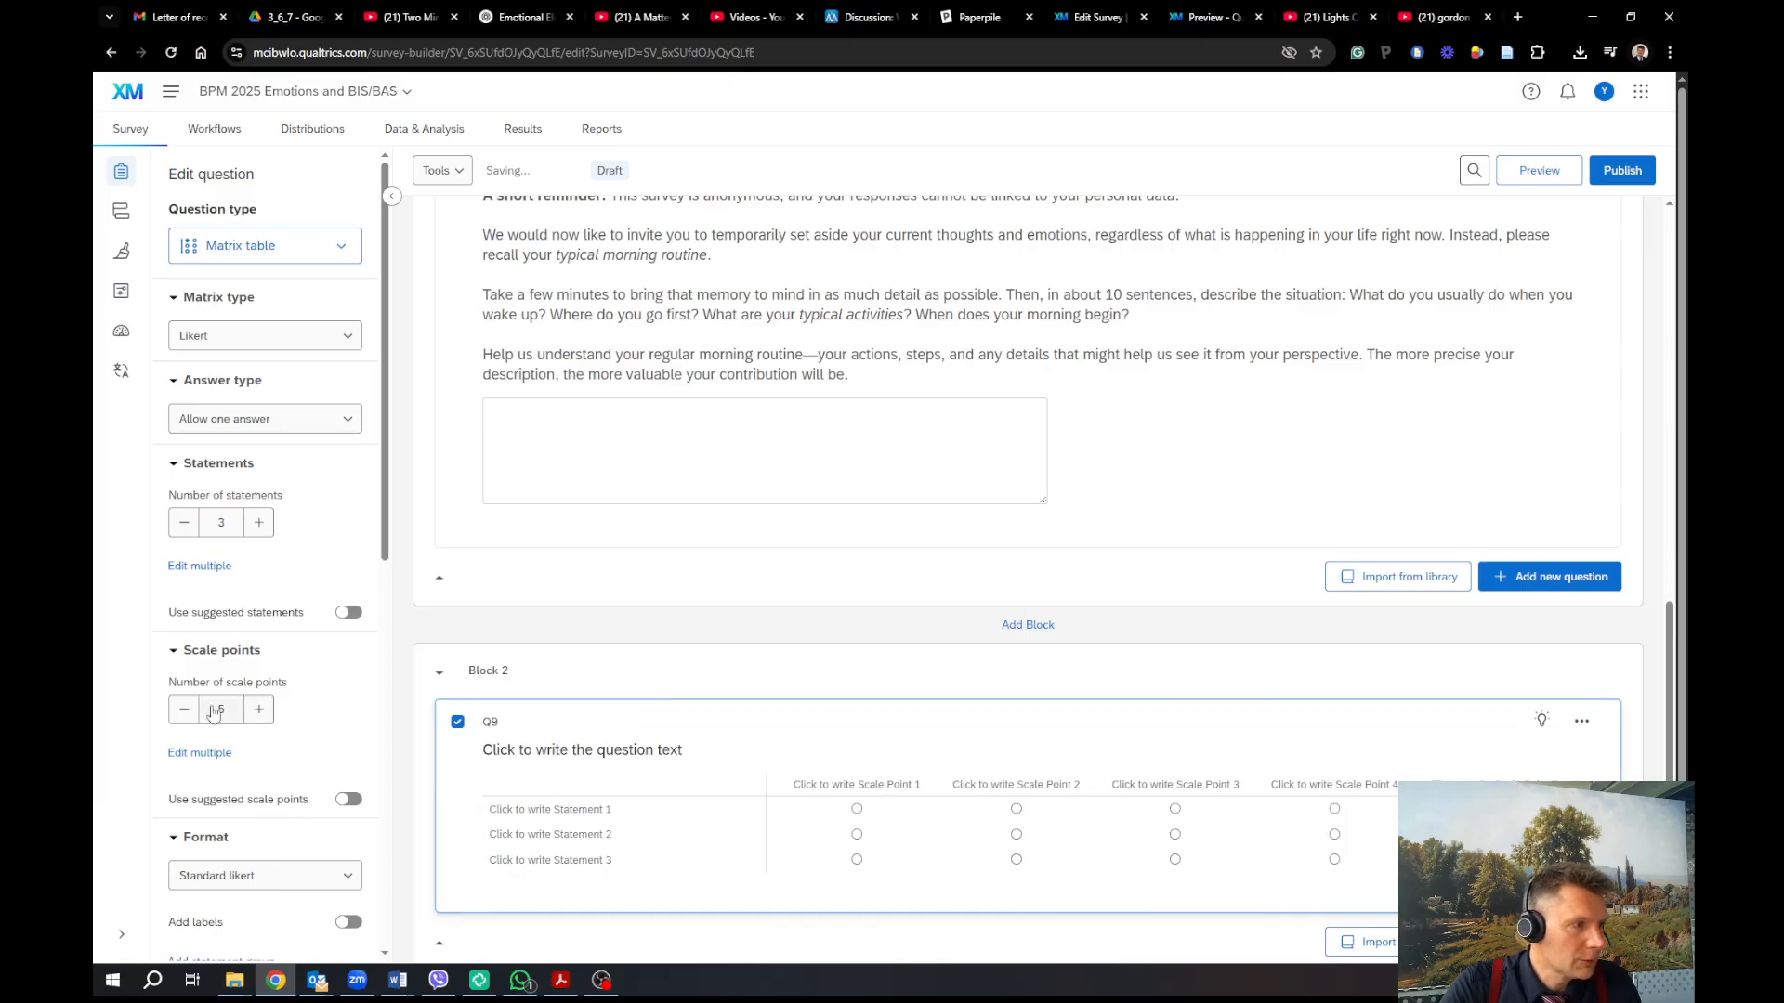
{"action": "left_click", "coordinate": [184, 710]}
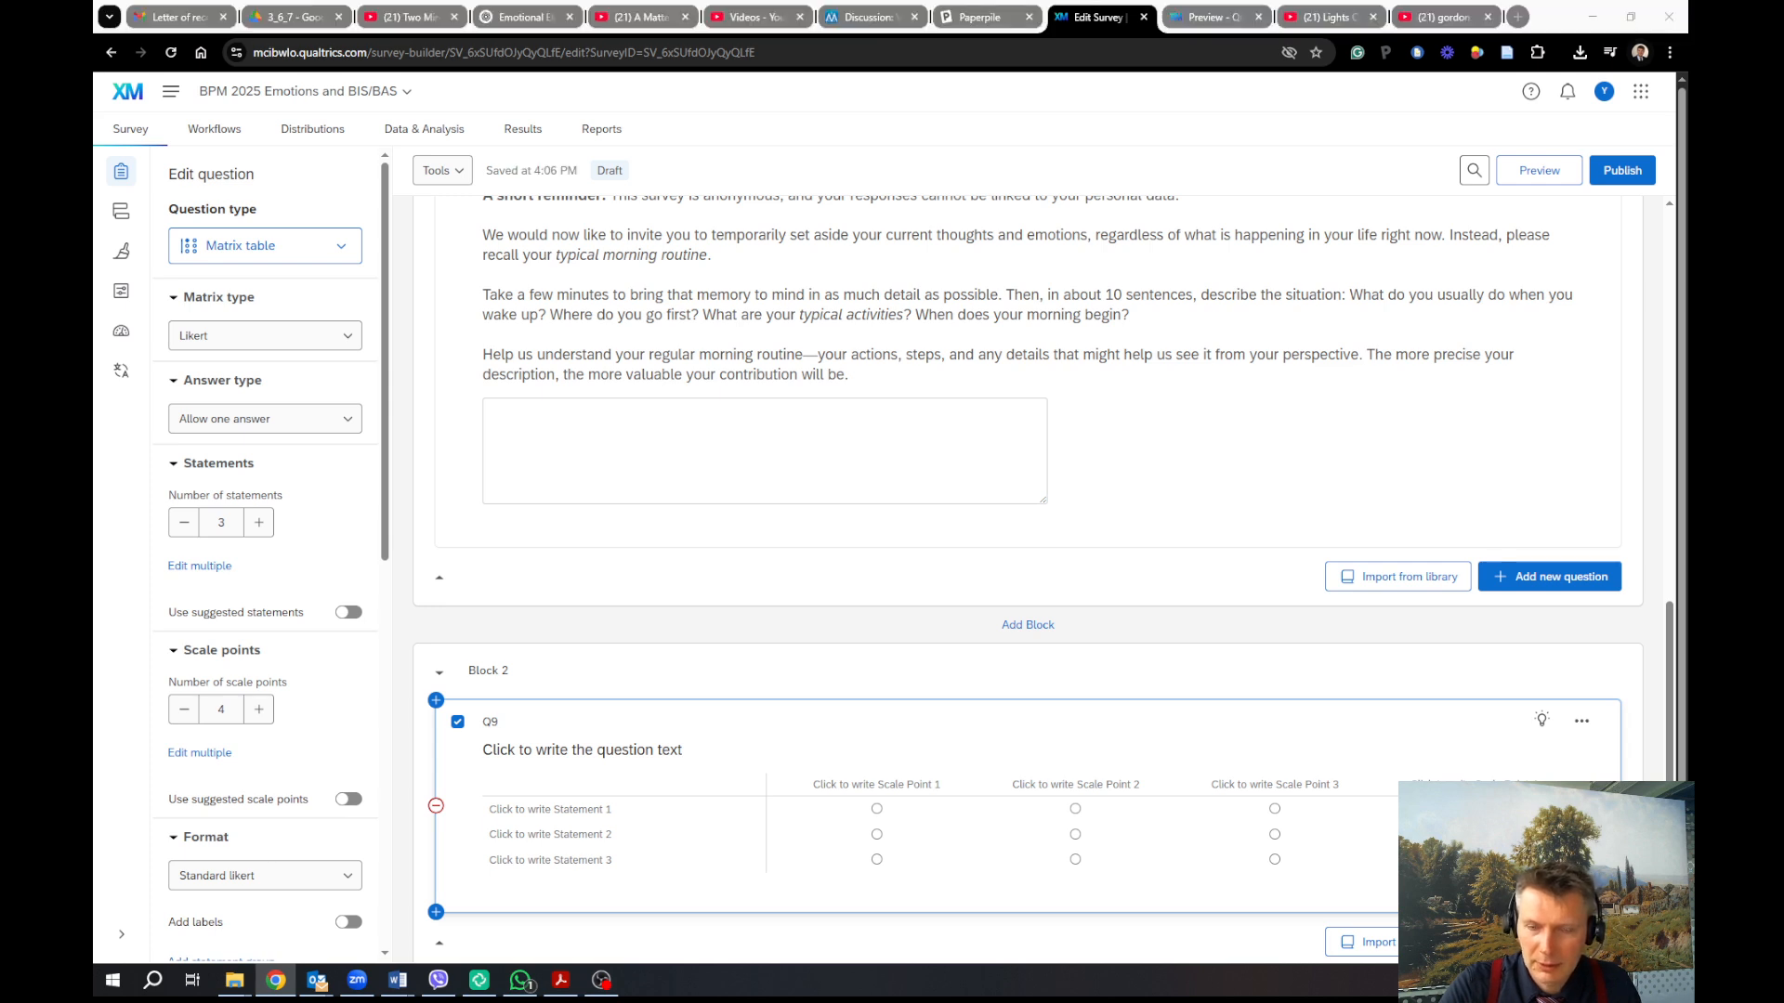
Bring the BIS/BAS questionnaire document alongside the survey for reference
{"action": "key", "text": "alt+Tab"}
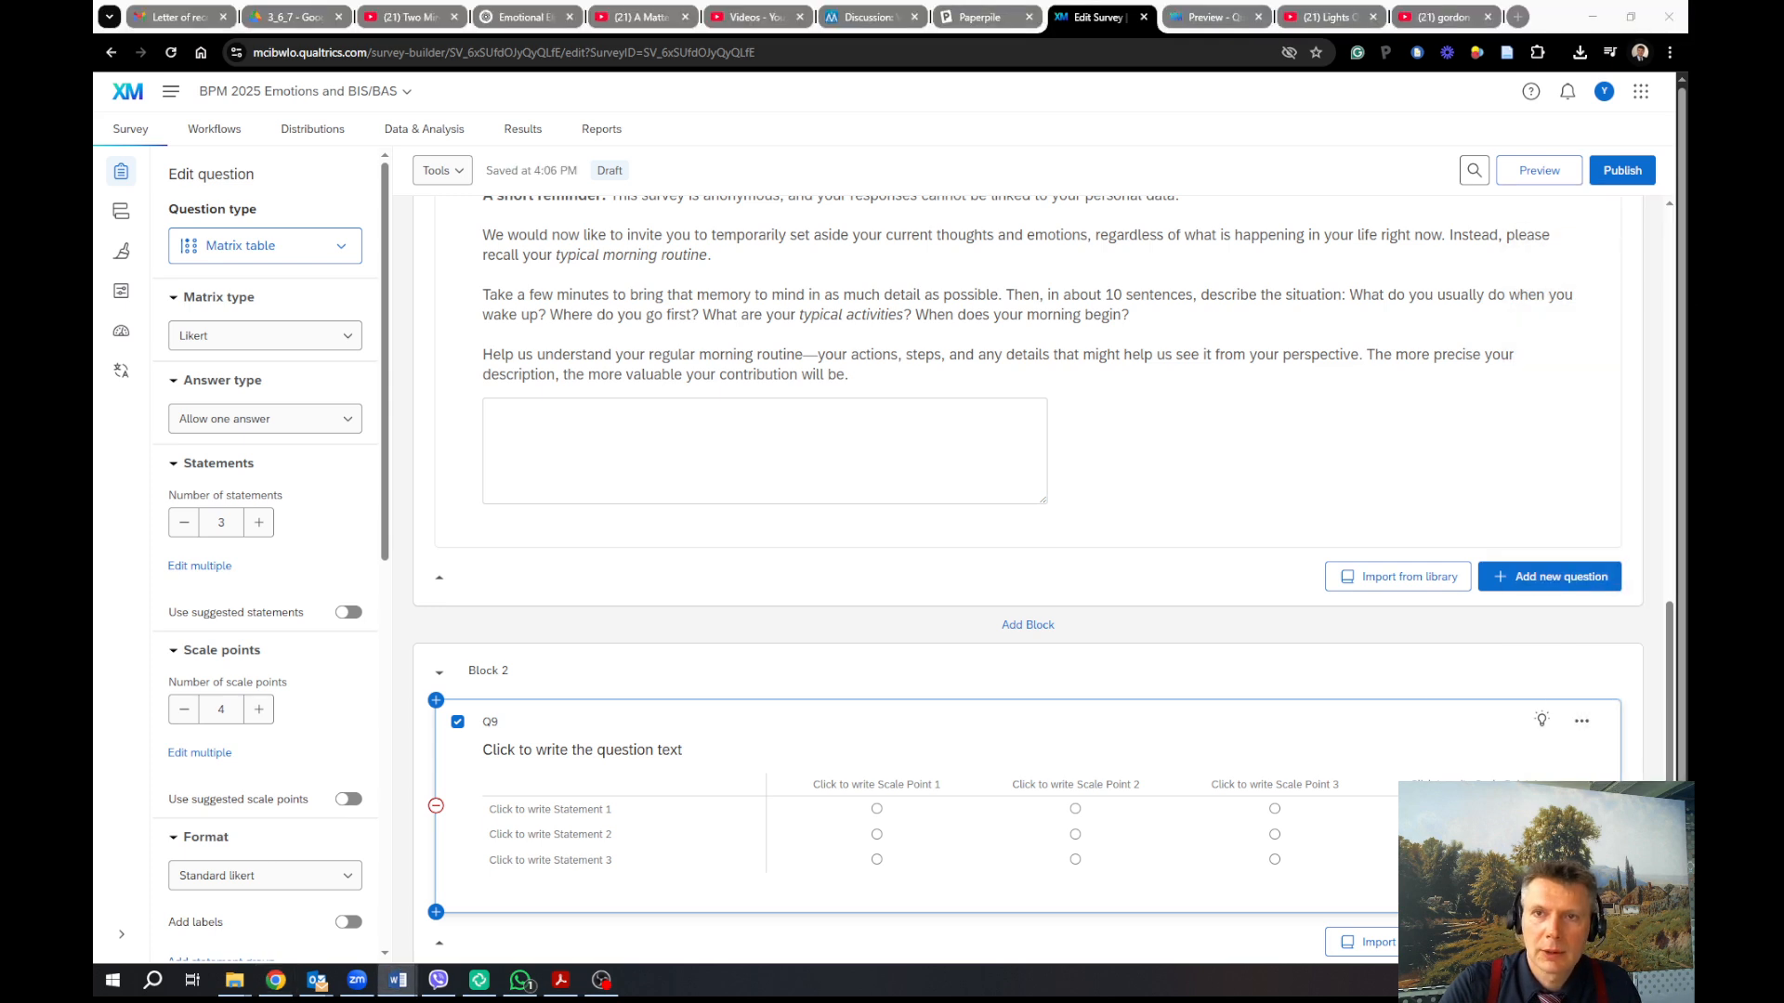
{"action": "left_click_drag", "start_coordinate": [1687, 106], "coordinate": [1202, 129]}
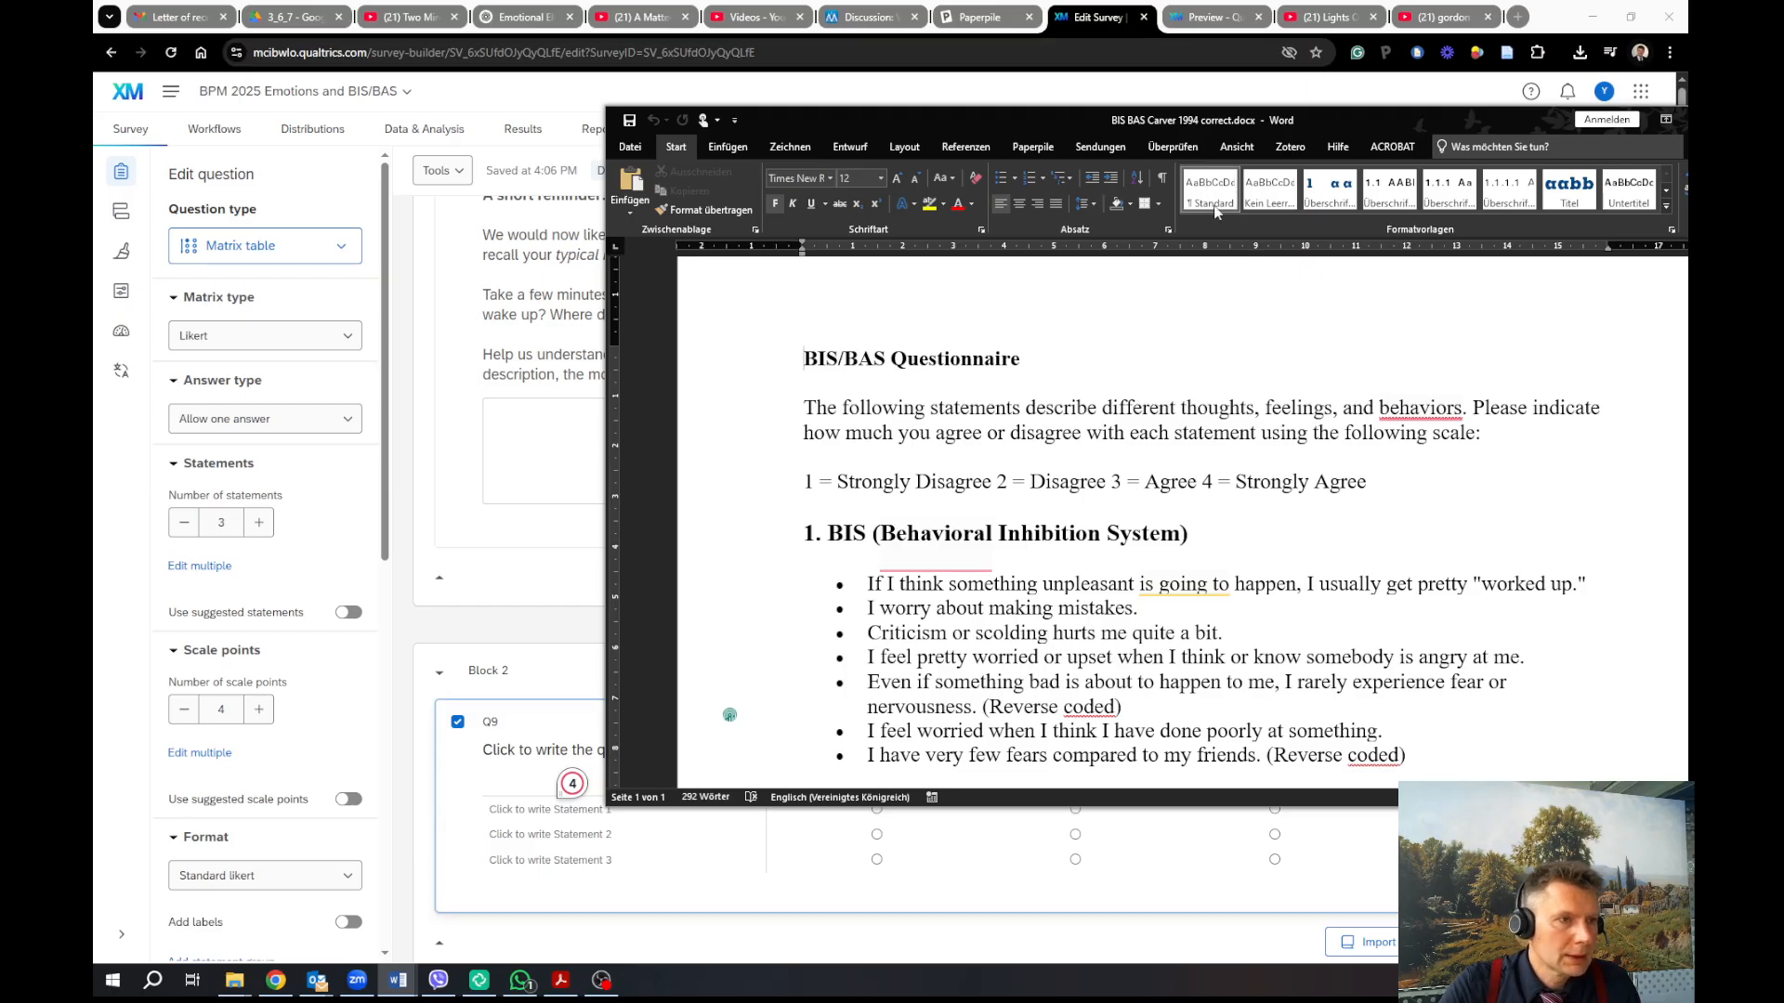
{"action": "left_click_drag", "start_coordinate": [1370, 118], "coordinate": [1687, 146]}
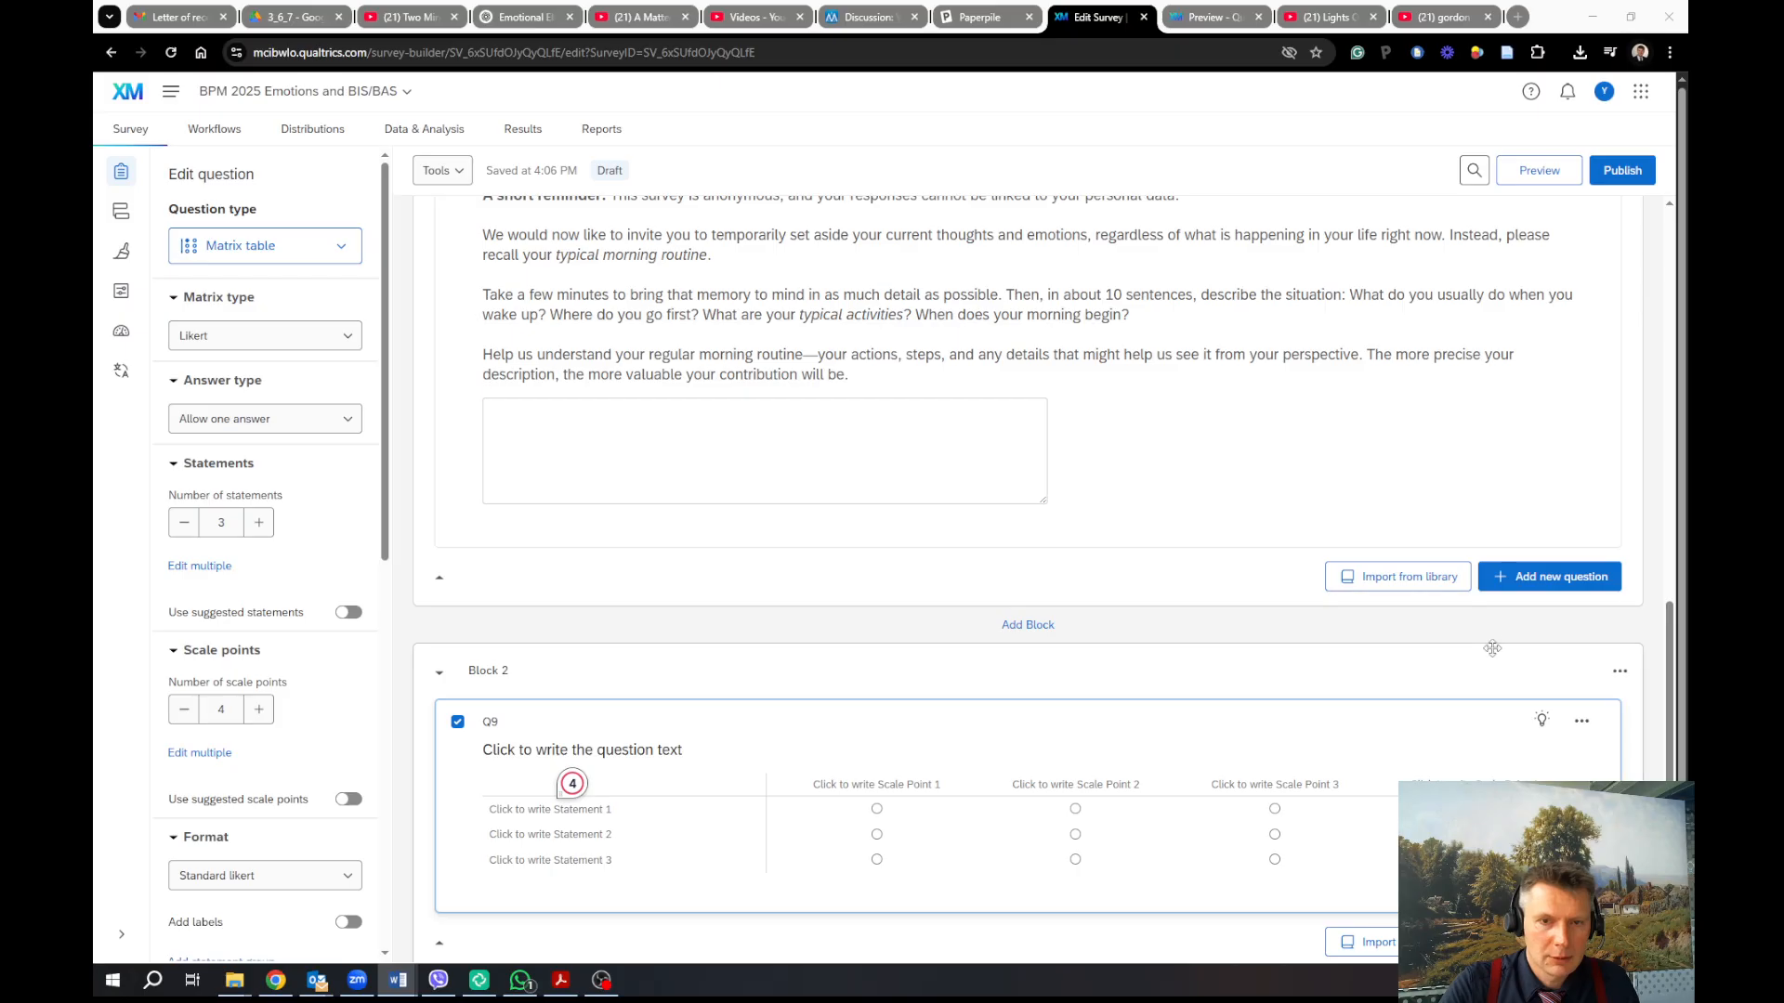
Label Q9's four scale points Strongly disagree, Disagree, Agree and Strongly agree
{"action": "left_click", "coordinate": [913, 780]}
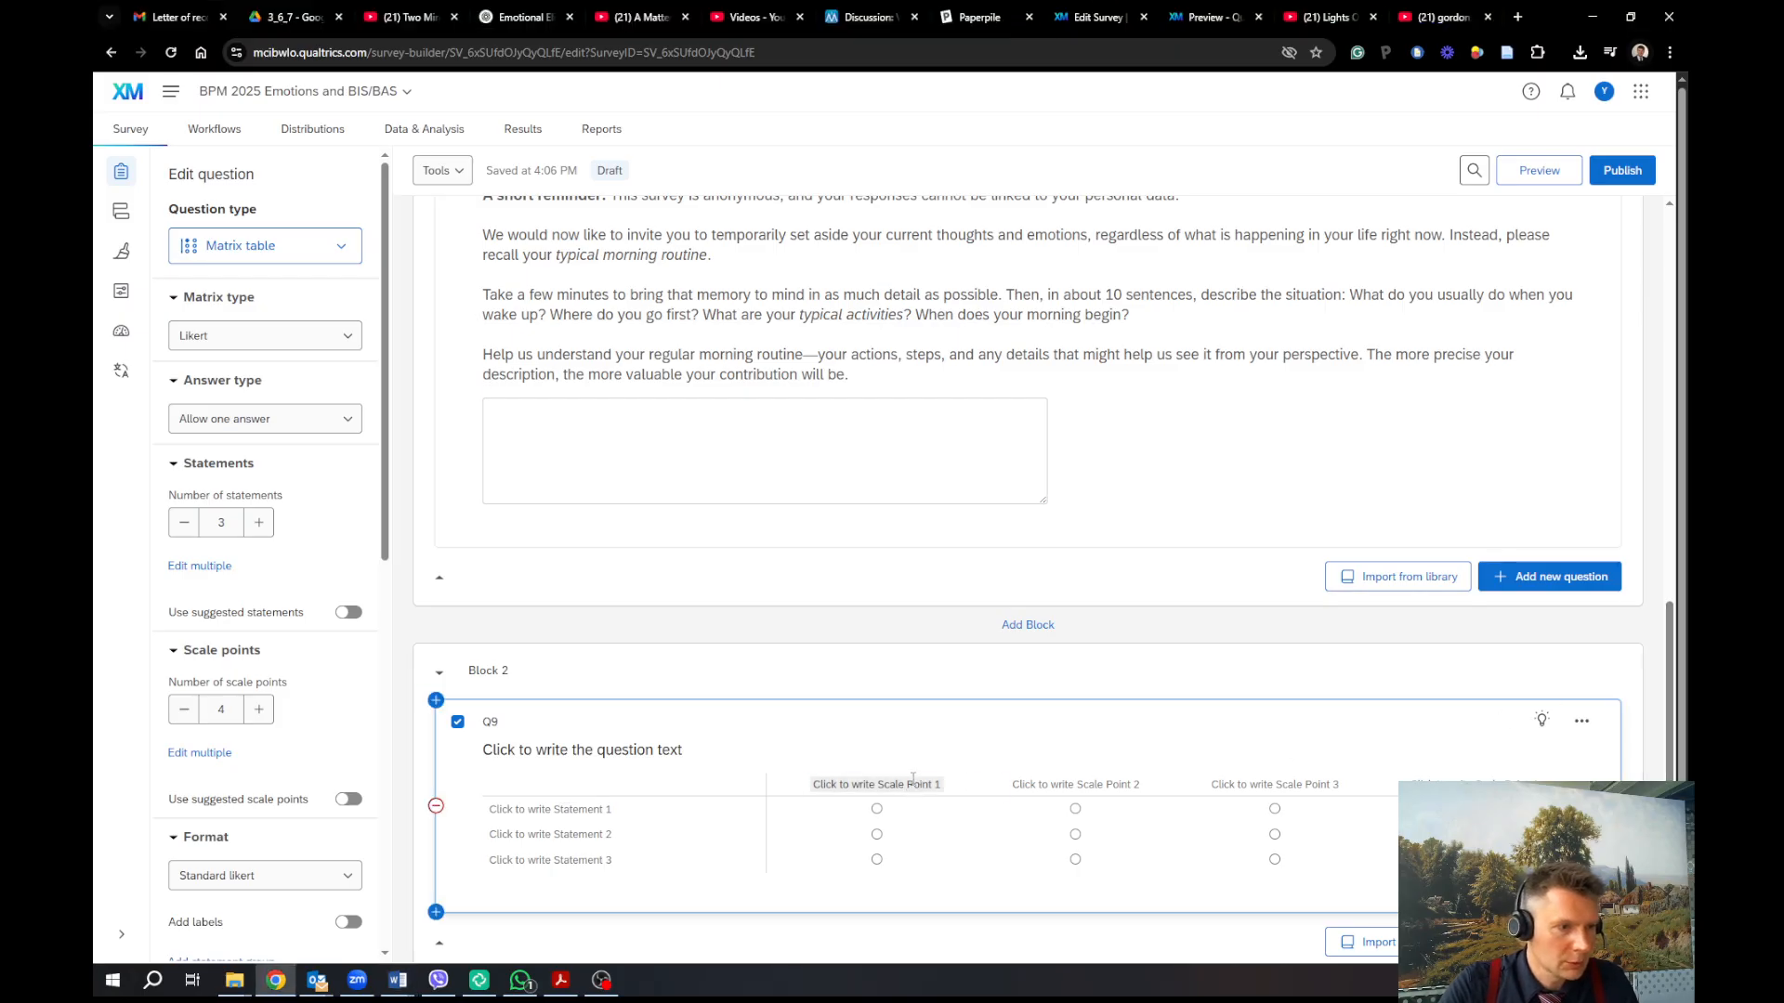
{"action": "left_click", "coordinate": [913, 780]}
{"action": "type", "text": "Strongly"}
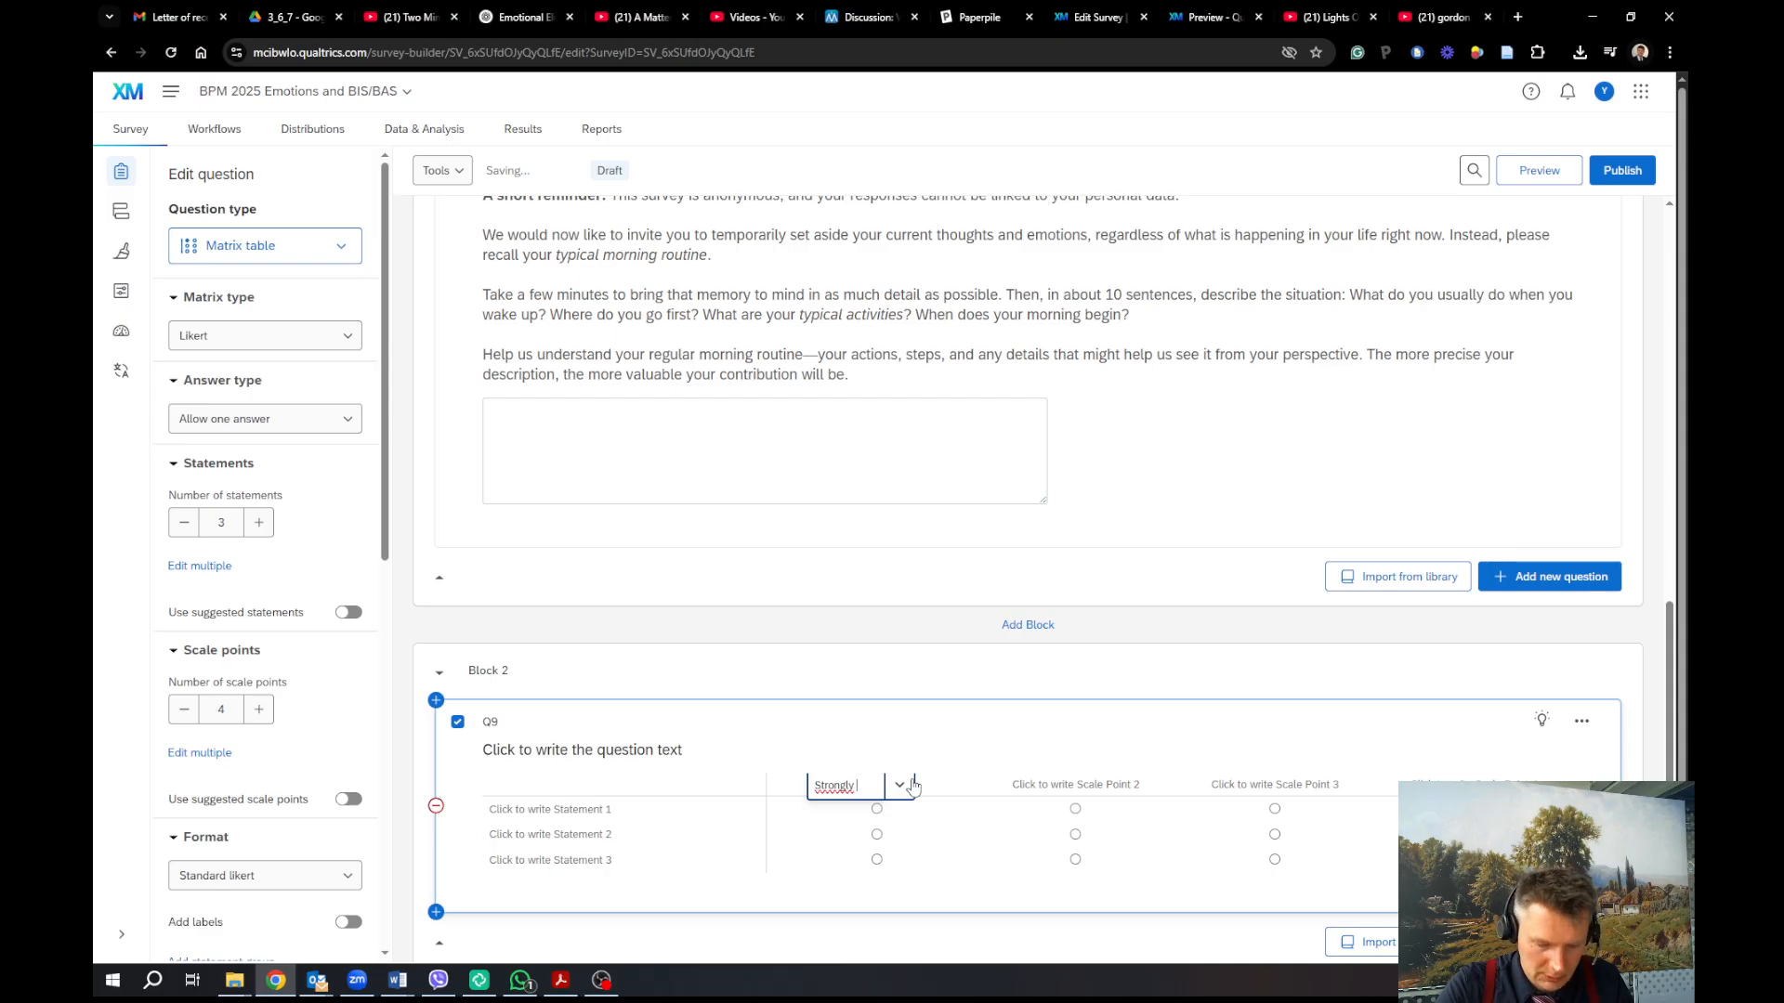
{"action": "type", "text": " disag"}
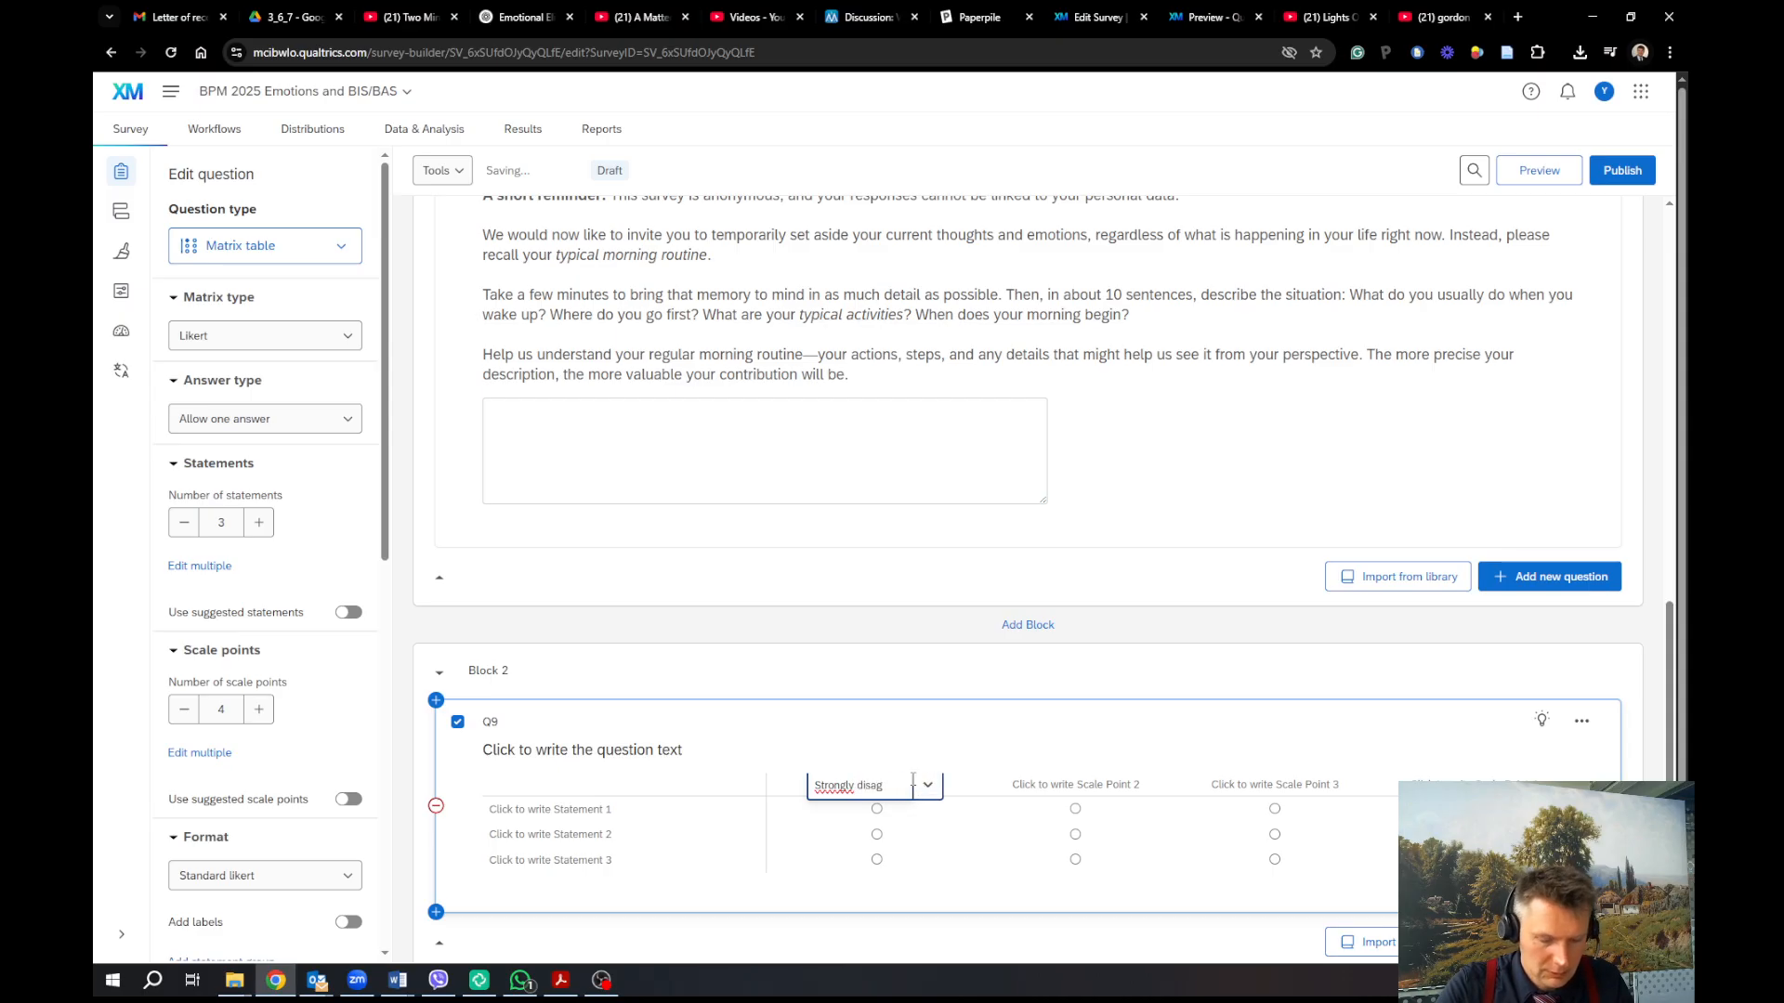
{"action": "type", "text": "ree"}
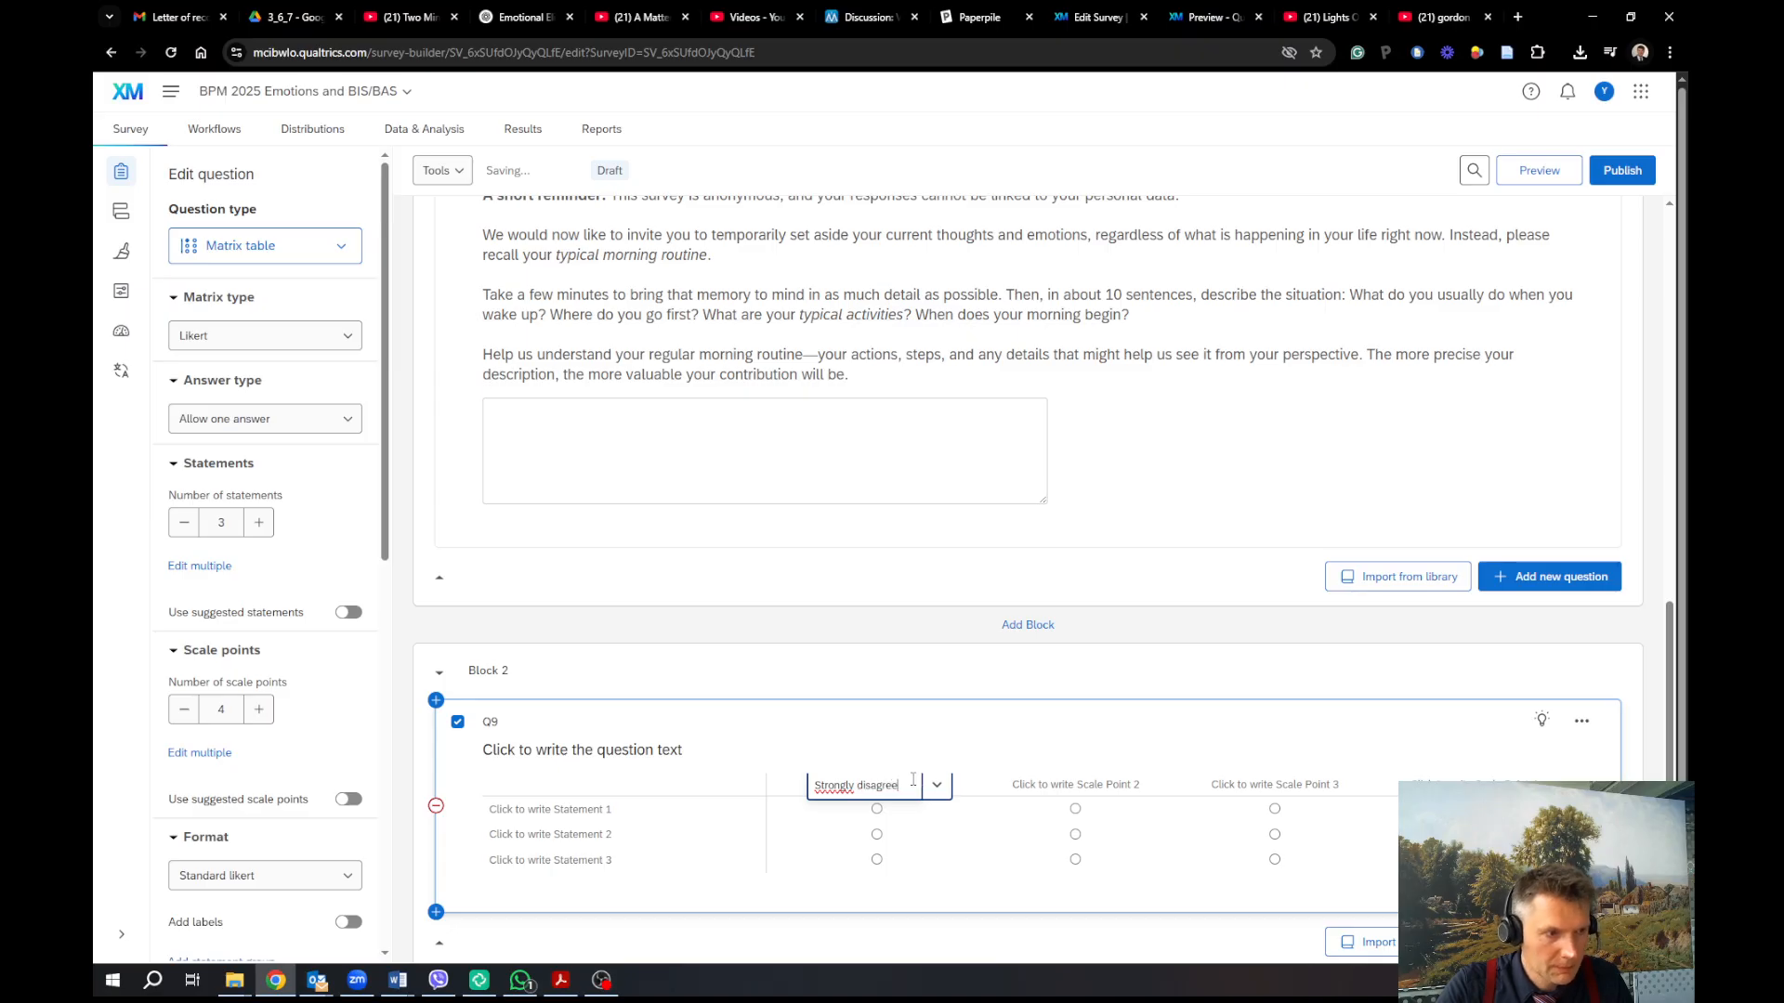
{"action": "left_click", "coordinate": [1077, 788]}
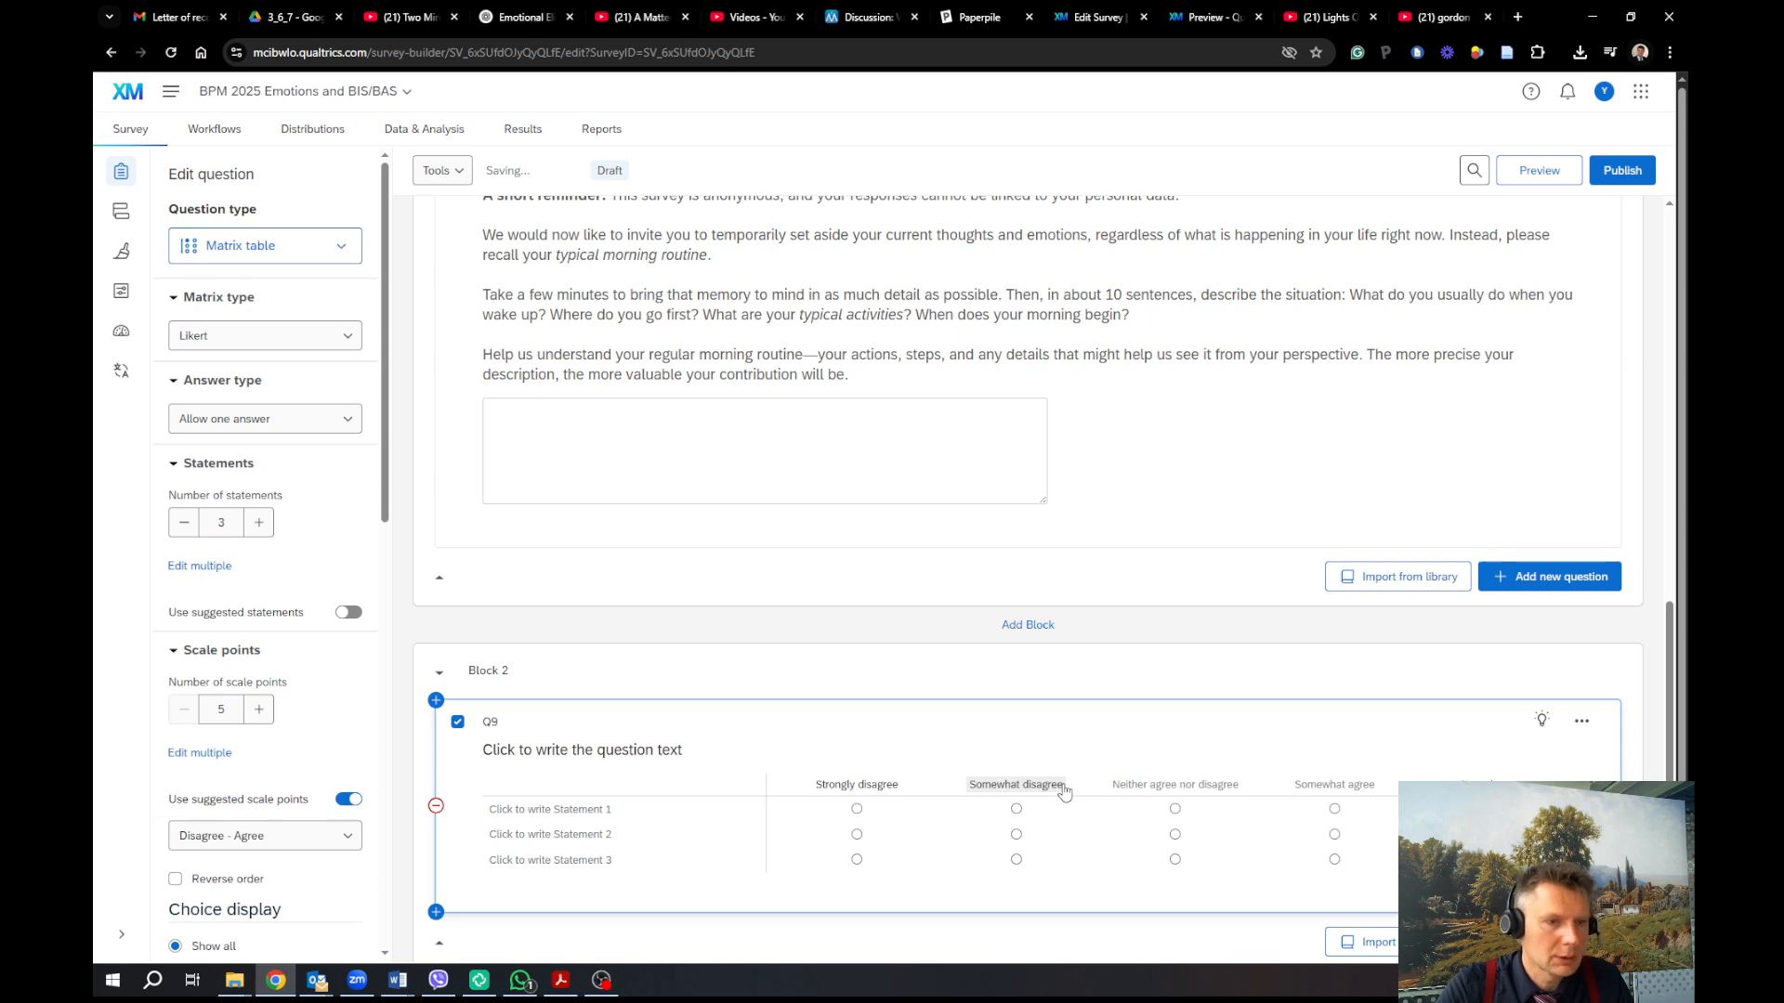
{"action": "left_click", "coordinate": [1022, 788]}
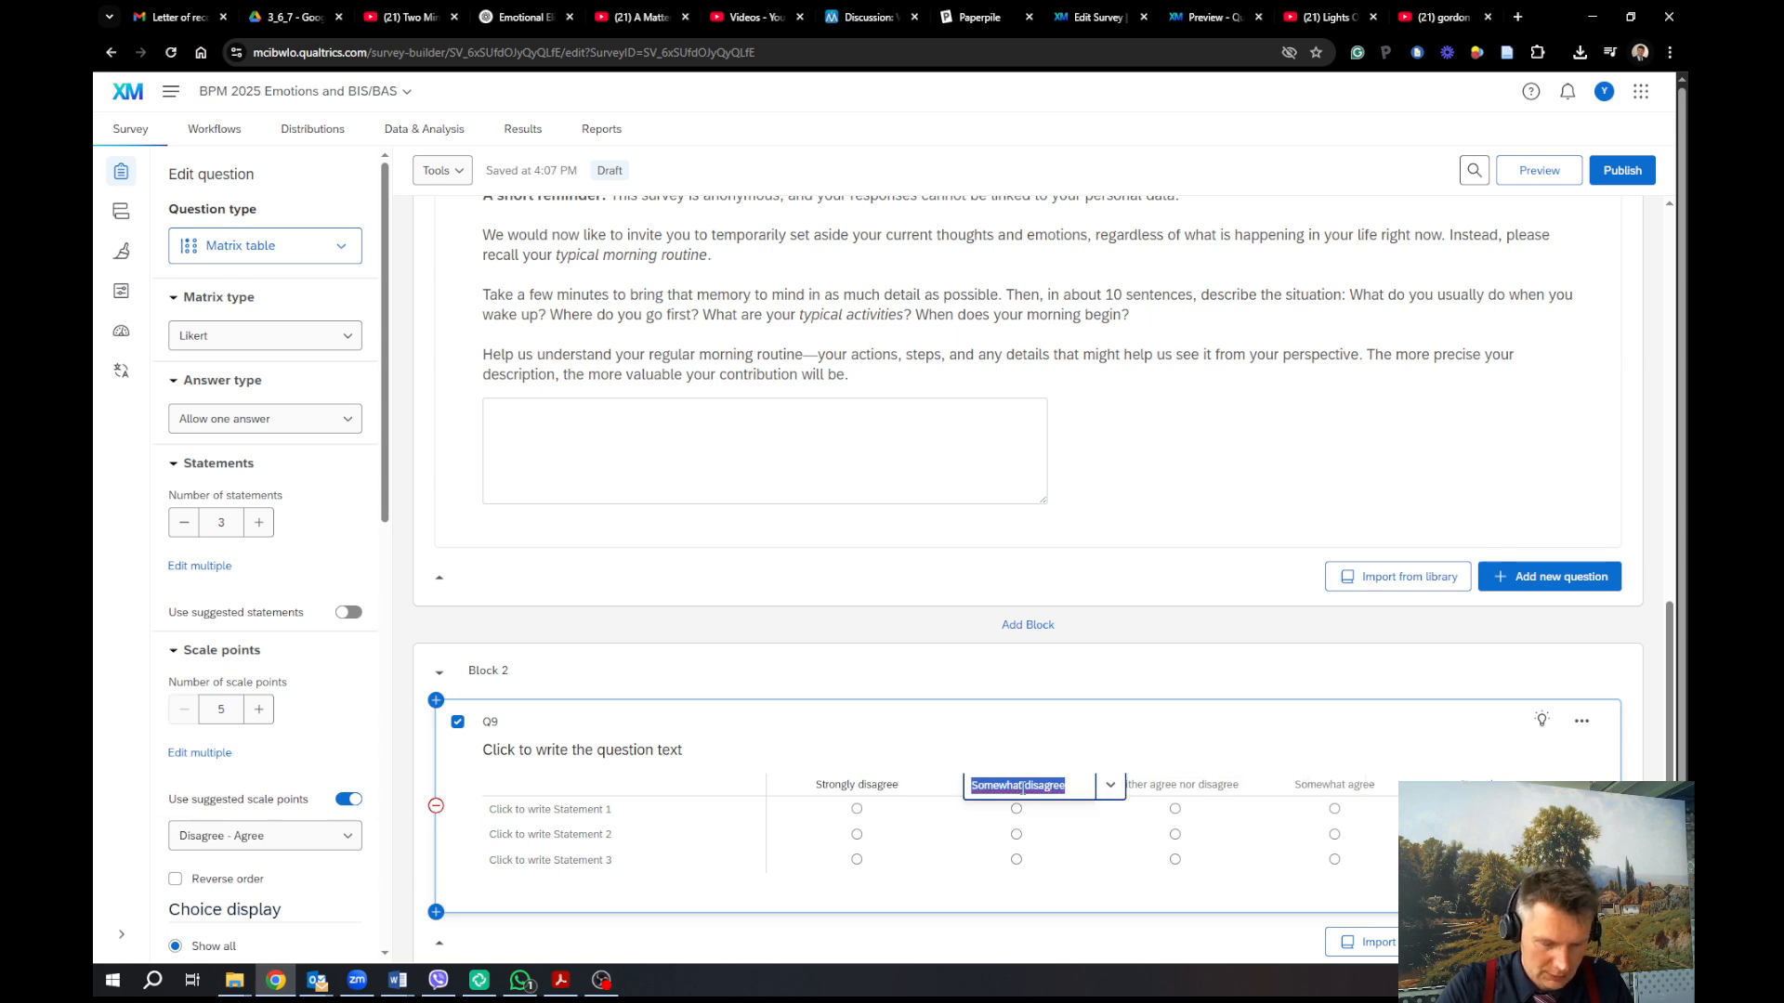
{"action": "type", "text": "Dis"}
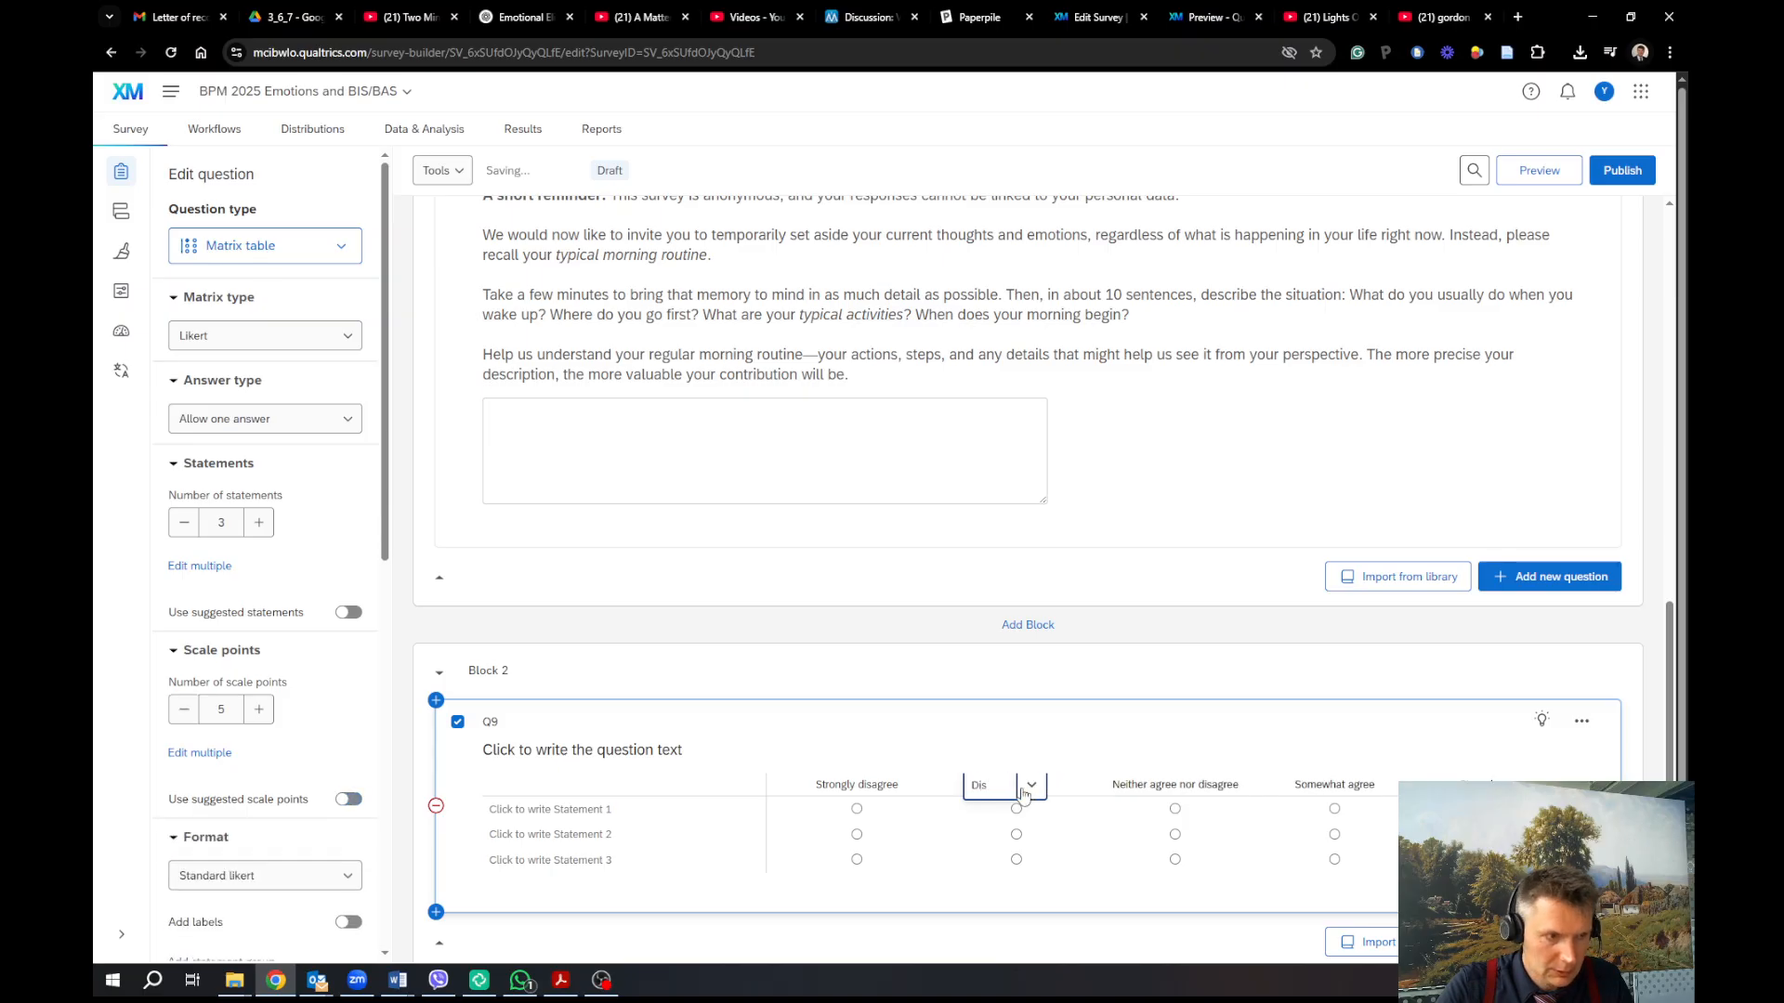
{"action": "type", "text": "agree"}
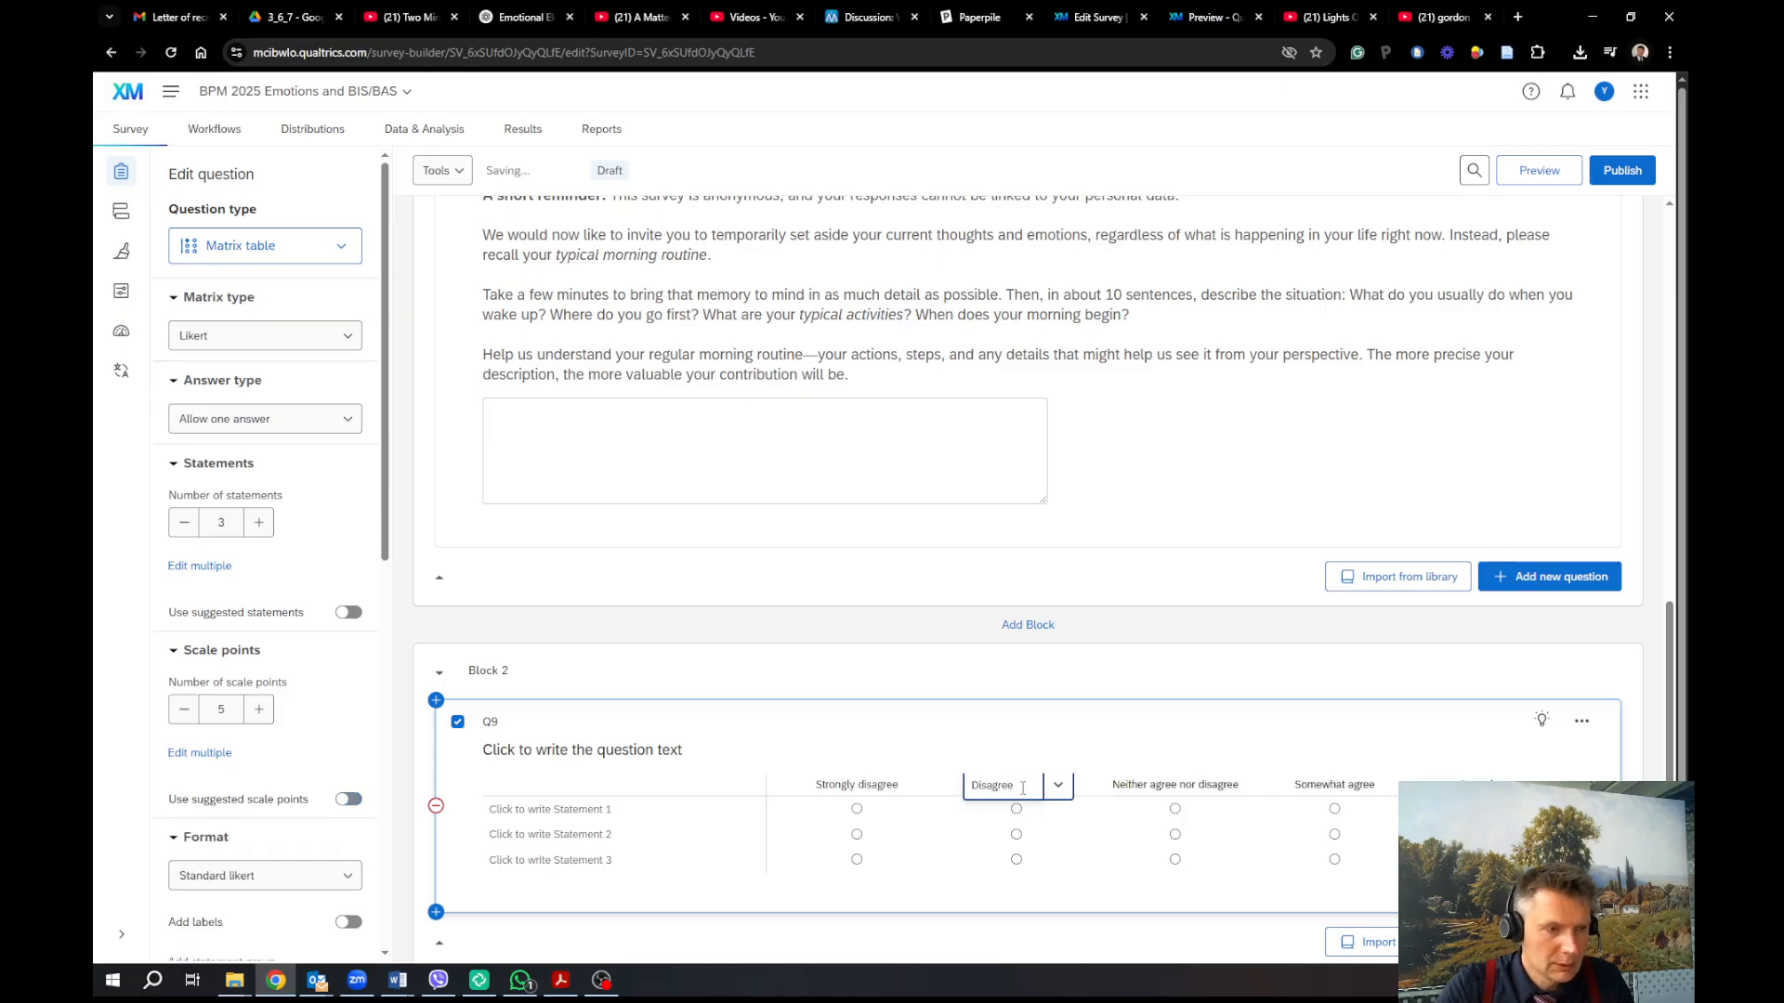
{"action": "left_click", "coordinate": [1156, 780]}
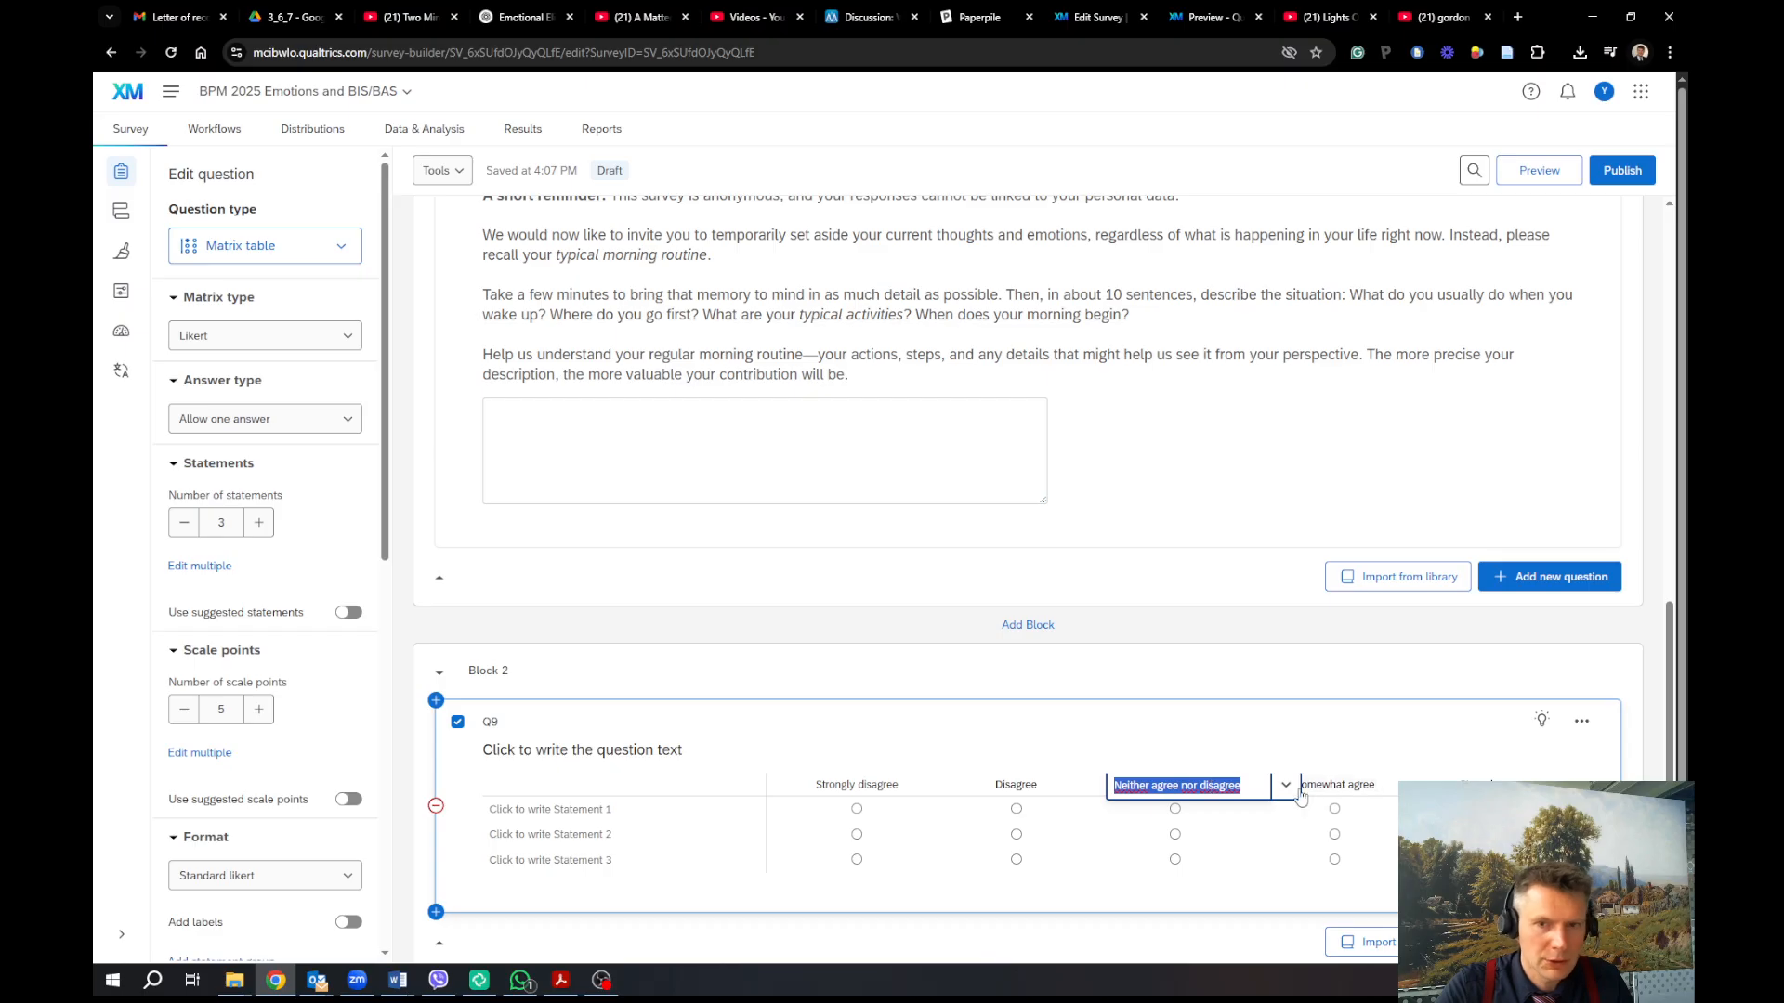
{"action": "type", "text": "Agree"}
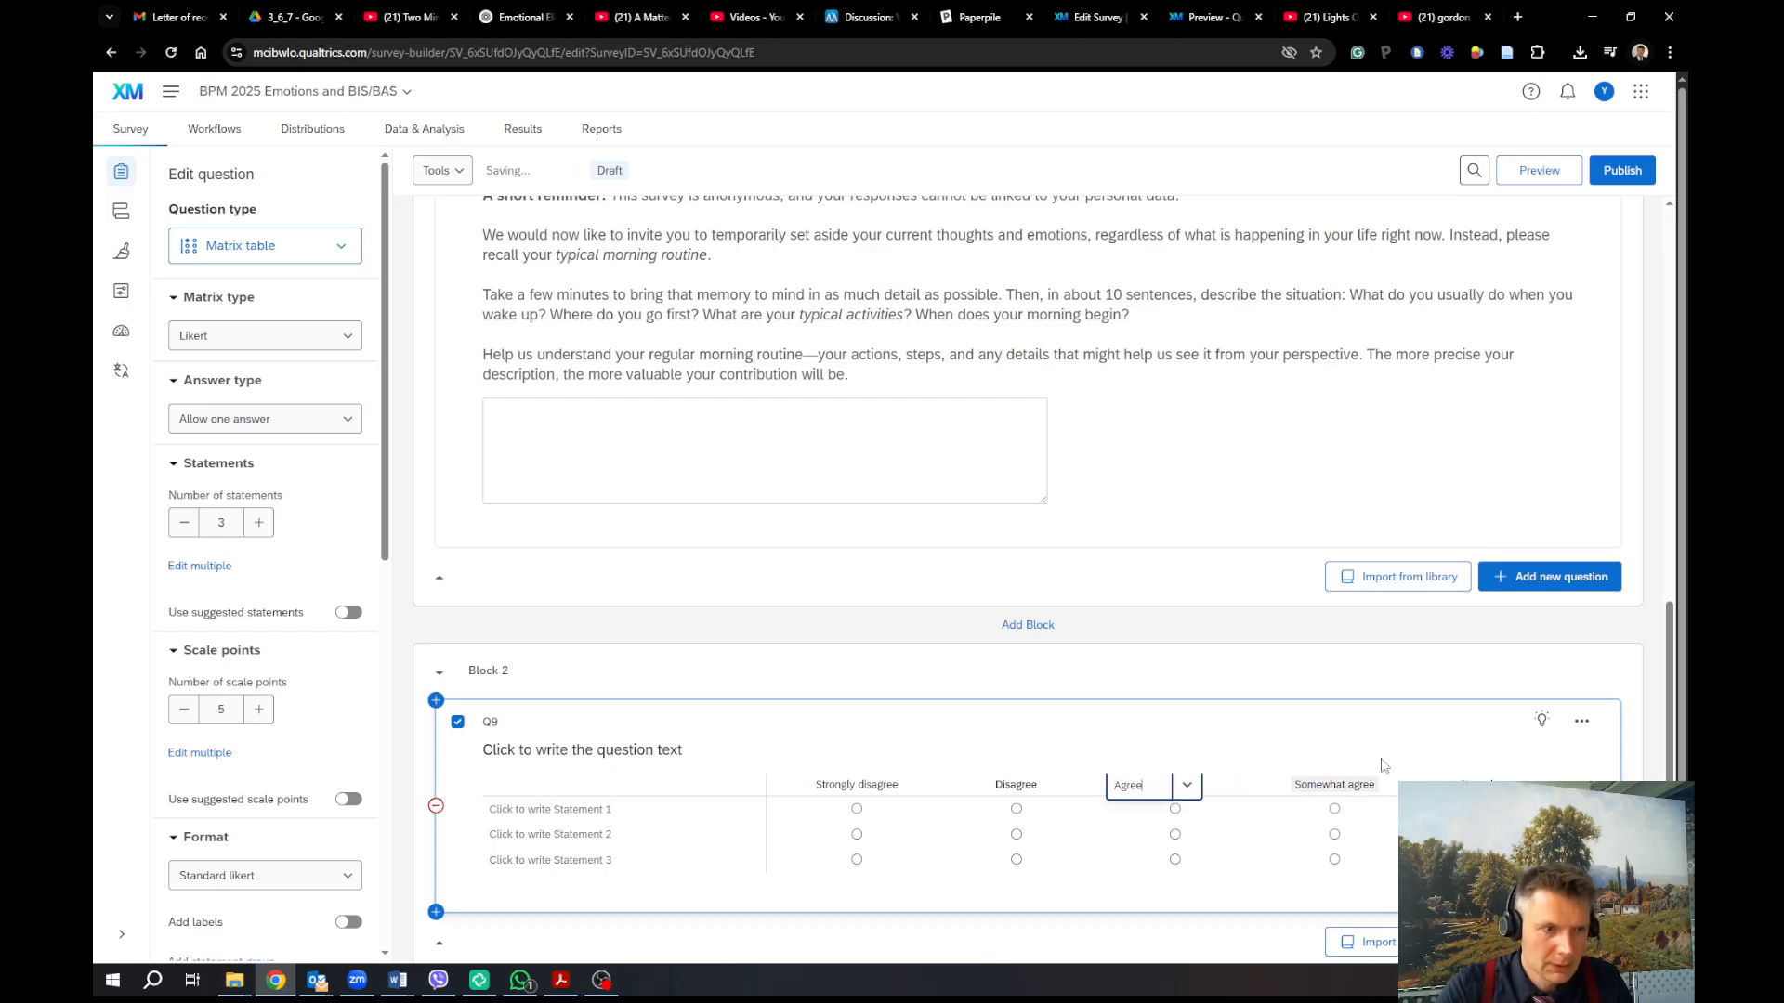
{"action": "left_click", "coordinate": [1371, 787]}
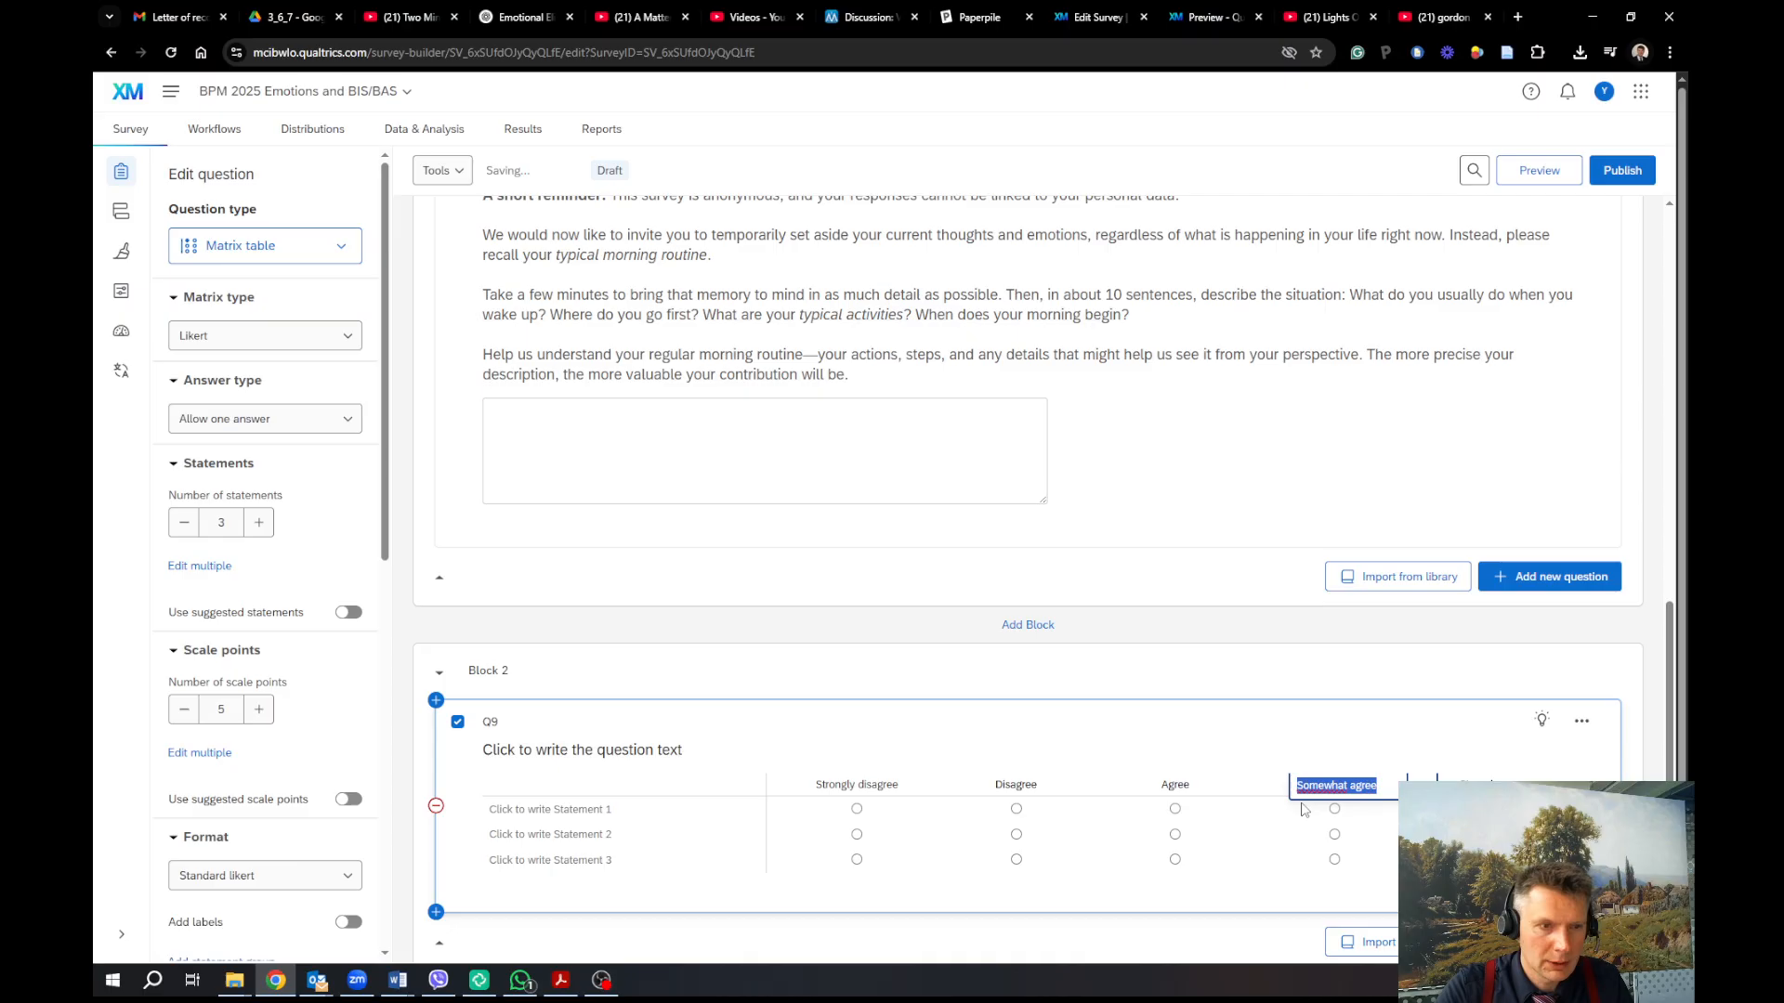
{"action": "type", "text": "Strong"}
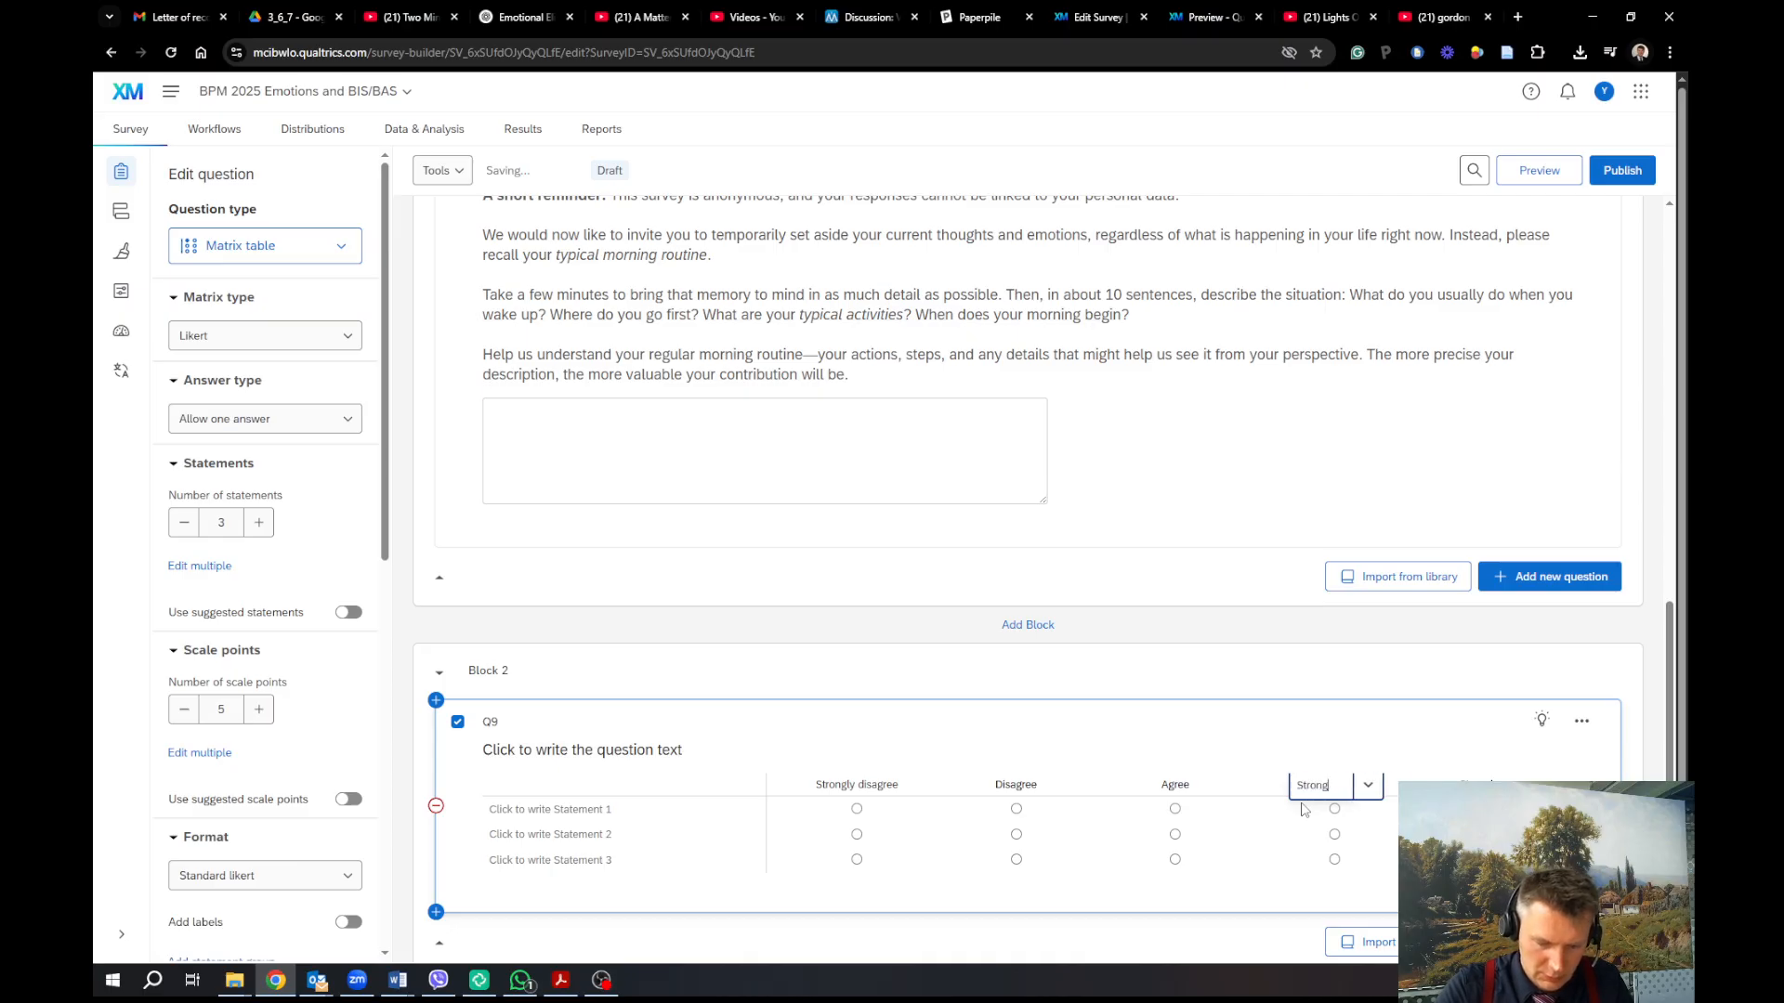
{"action": "type", "text": "ly agree"}
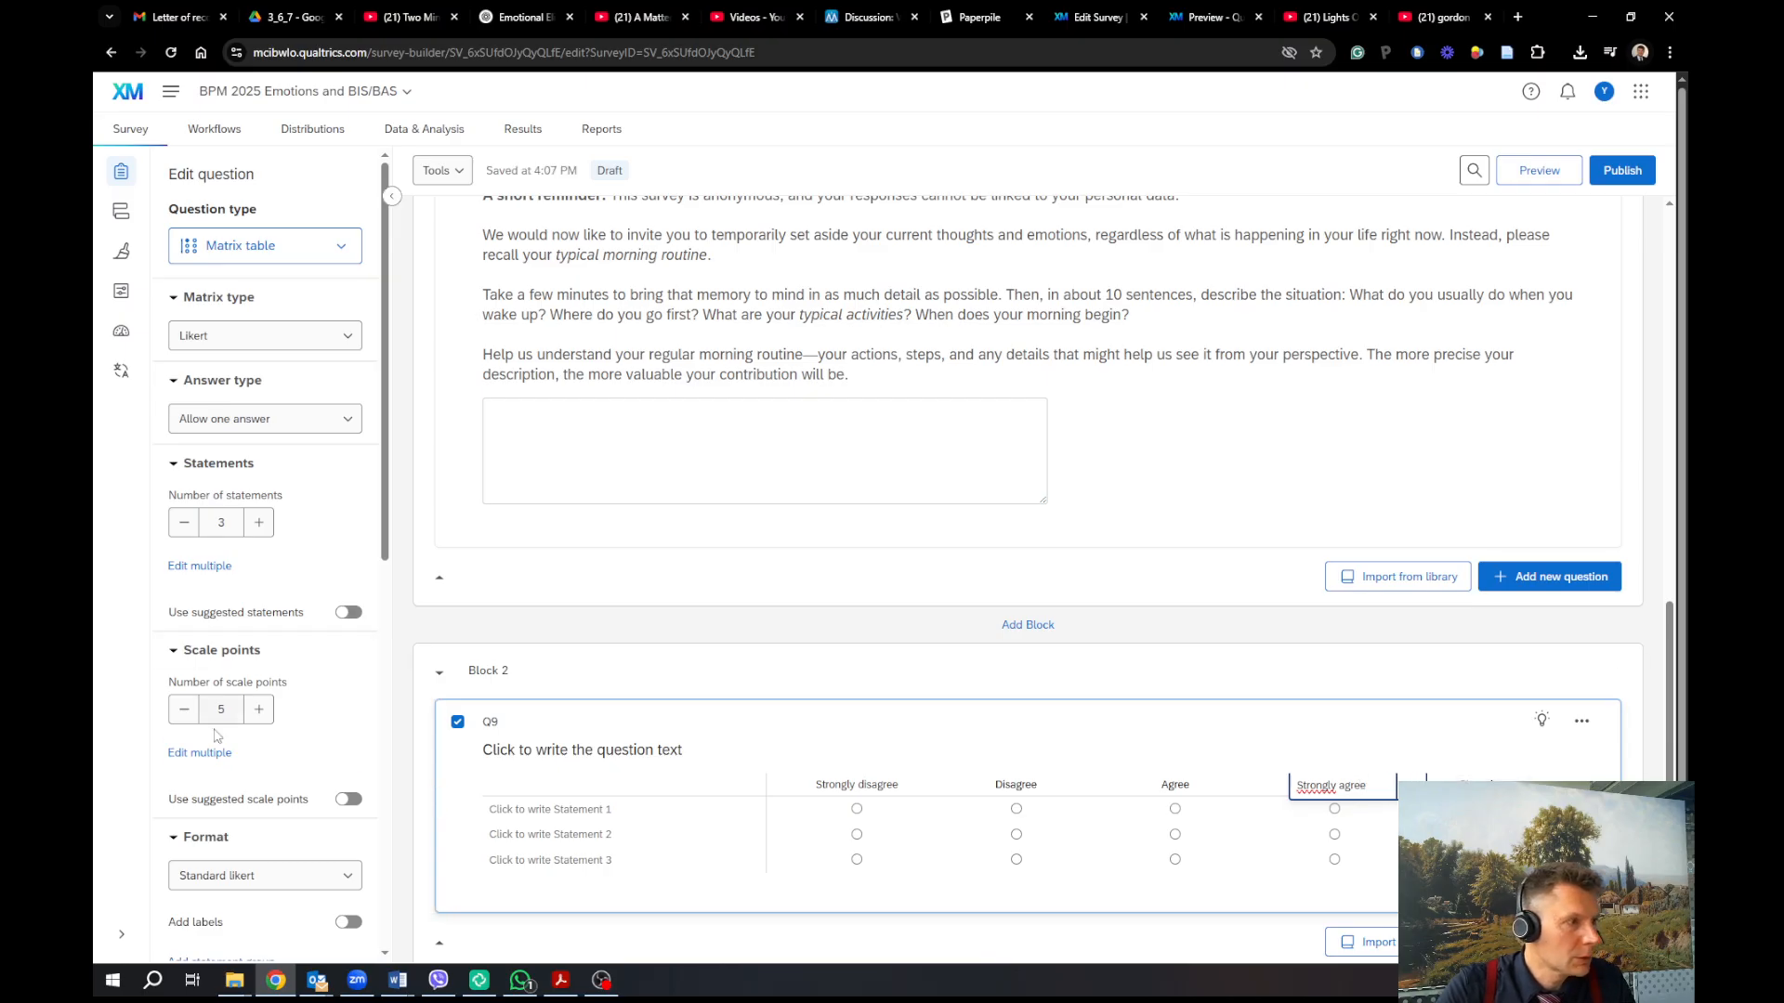
{"action": "left_click", "coordinate": [184, 709]}
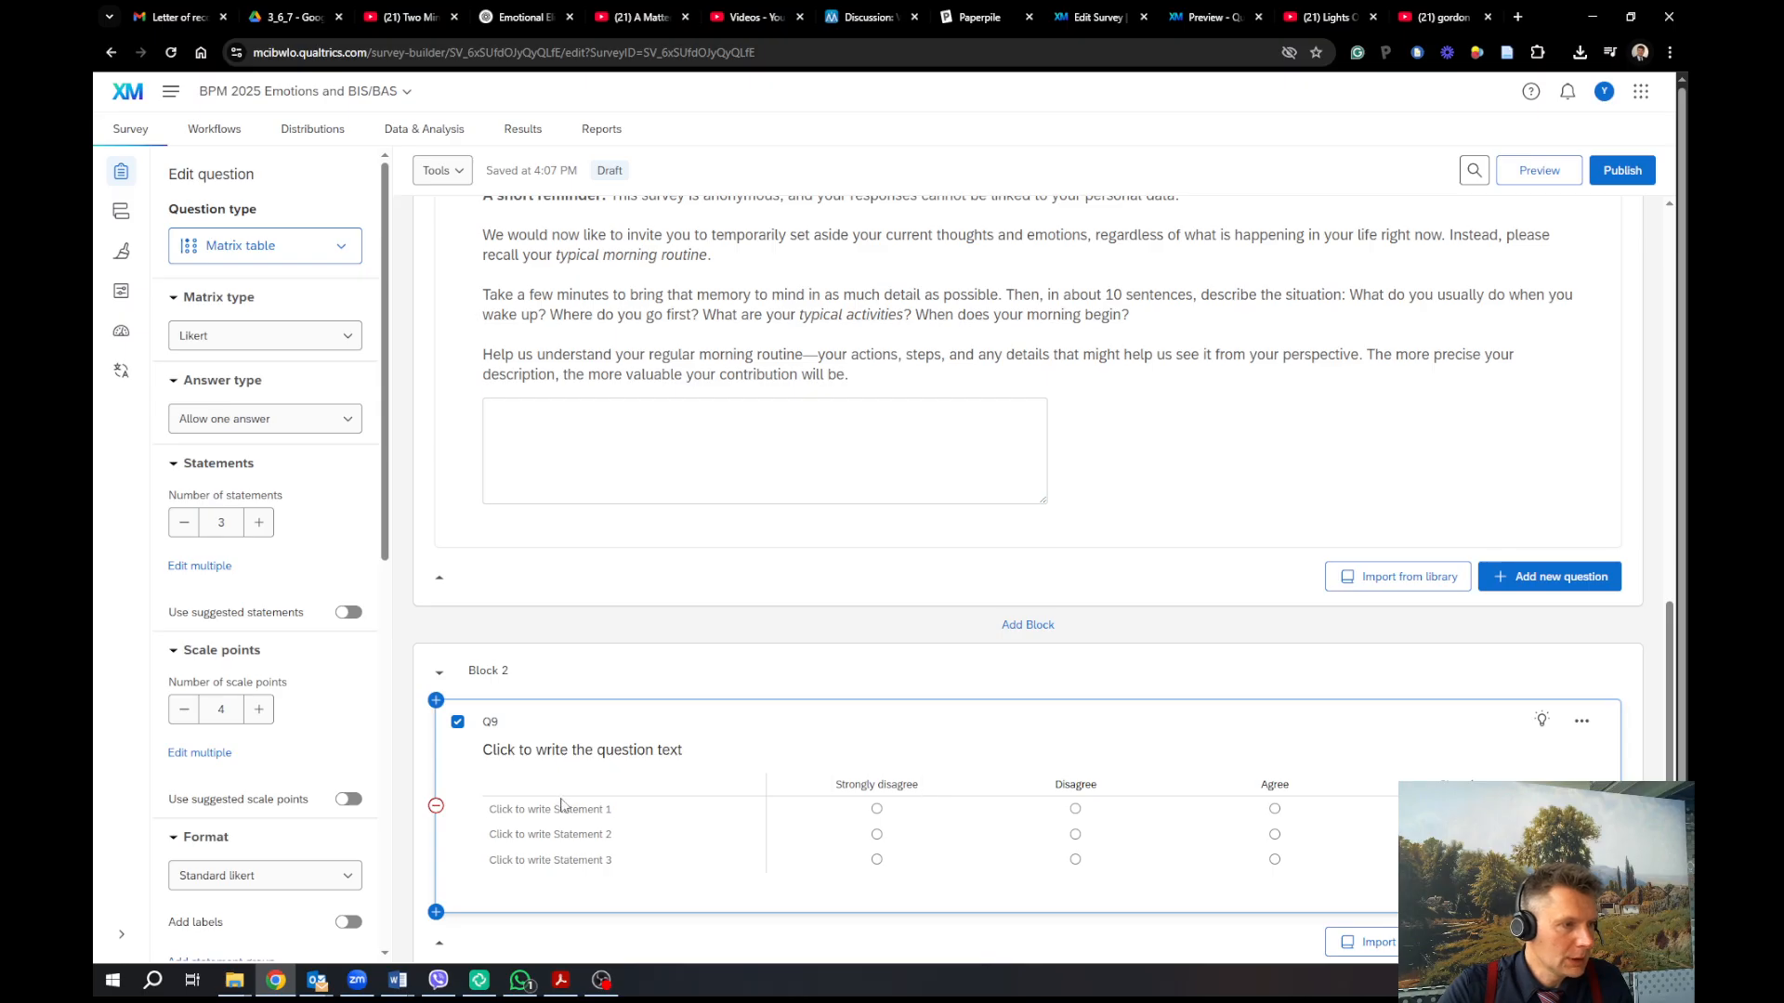
Copy the BIS/BAS items from the Carver document and paste them as plain text into a new document
{"action": "left_click_drag", "start_coordinate": [1688, 177], "coordinate": [740, 279]}
{"action": "scroll", "coordinate": [615, 592], "scroll_direction": "down", "scroll_amount": 2}
{"action": "scroll", "coordinate": [615, 592], "scroll_direction": "down", "scroll_amount": 1}
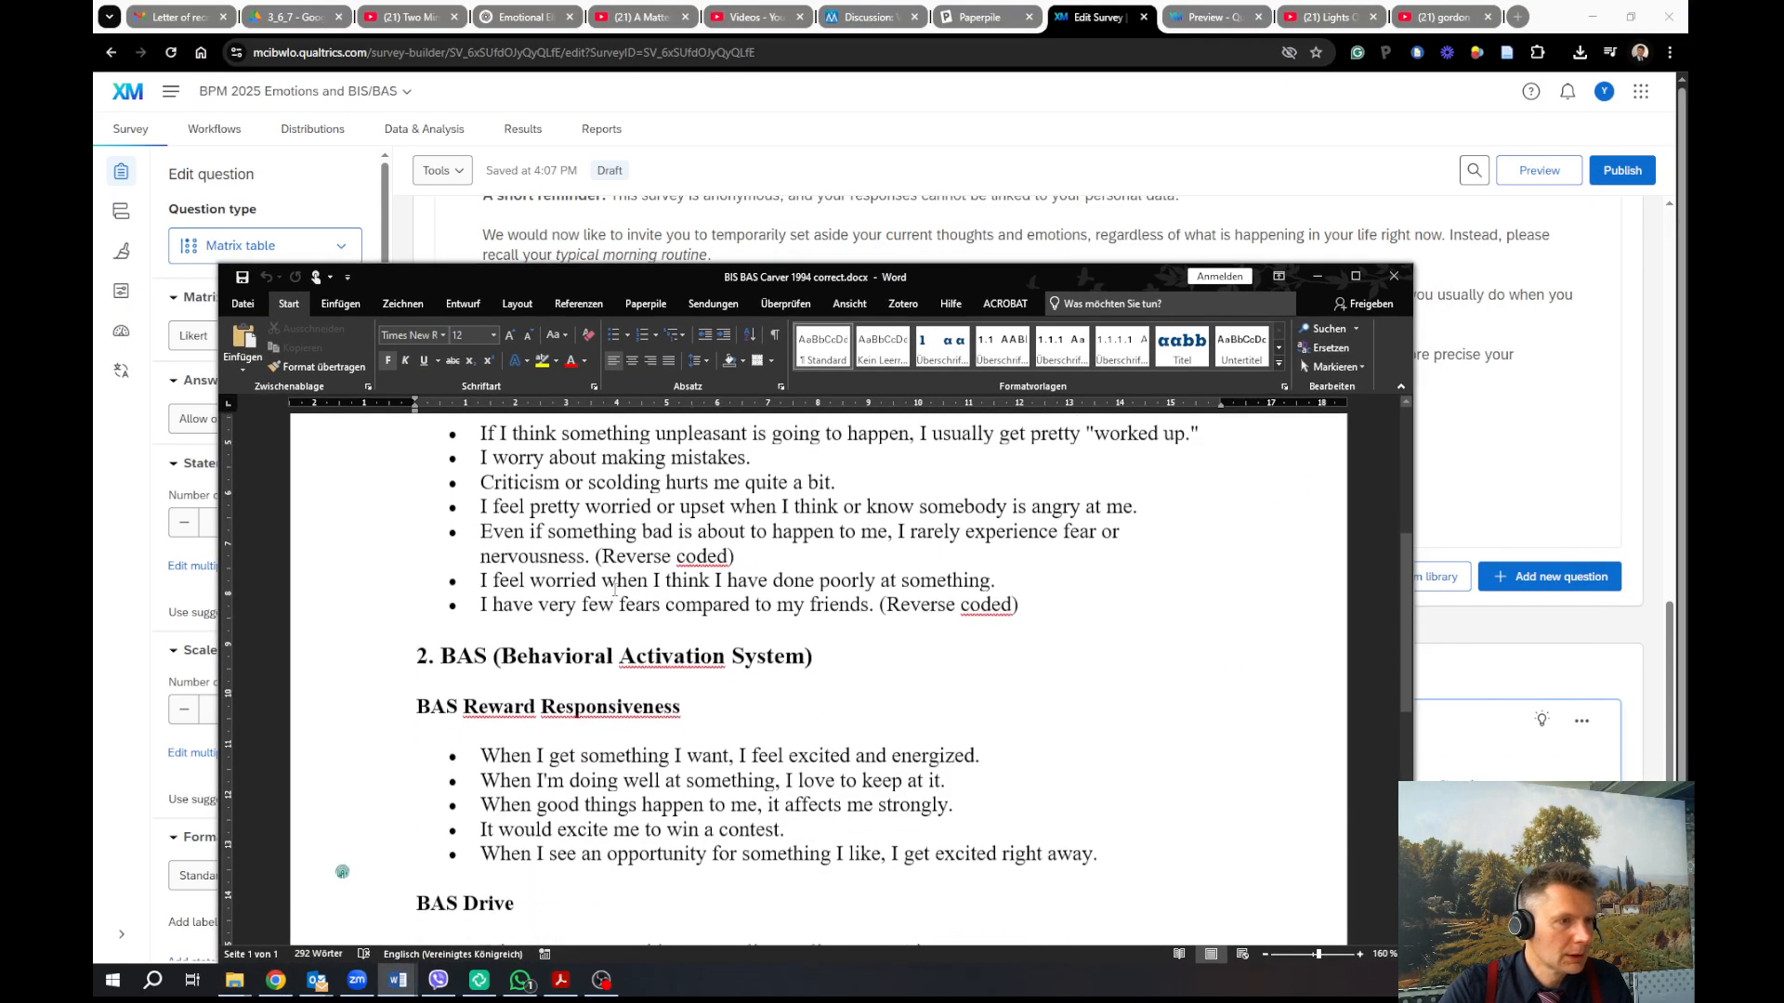
{"action": "scroll", "coordinate": [455, 542], "scroll_direction": "up", "scroll_amount": 2}
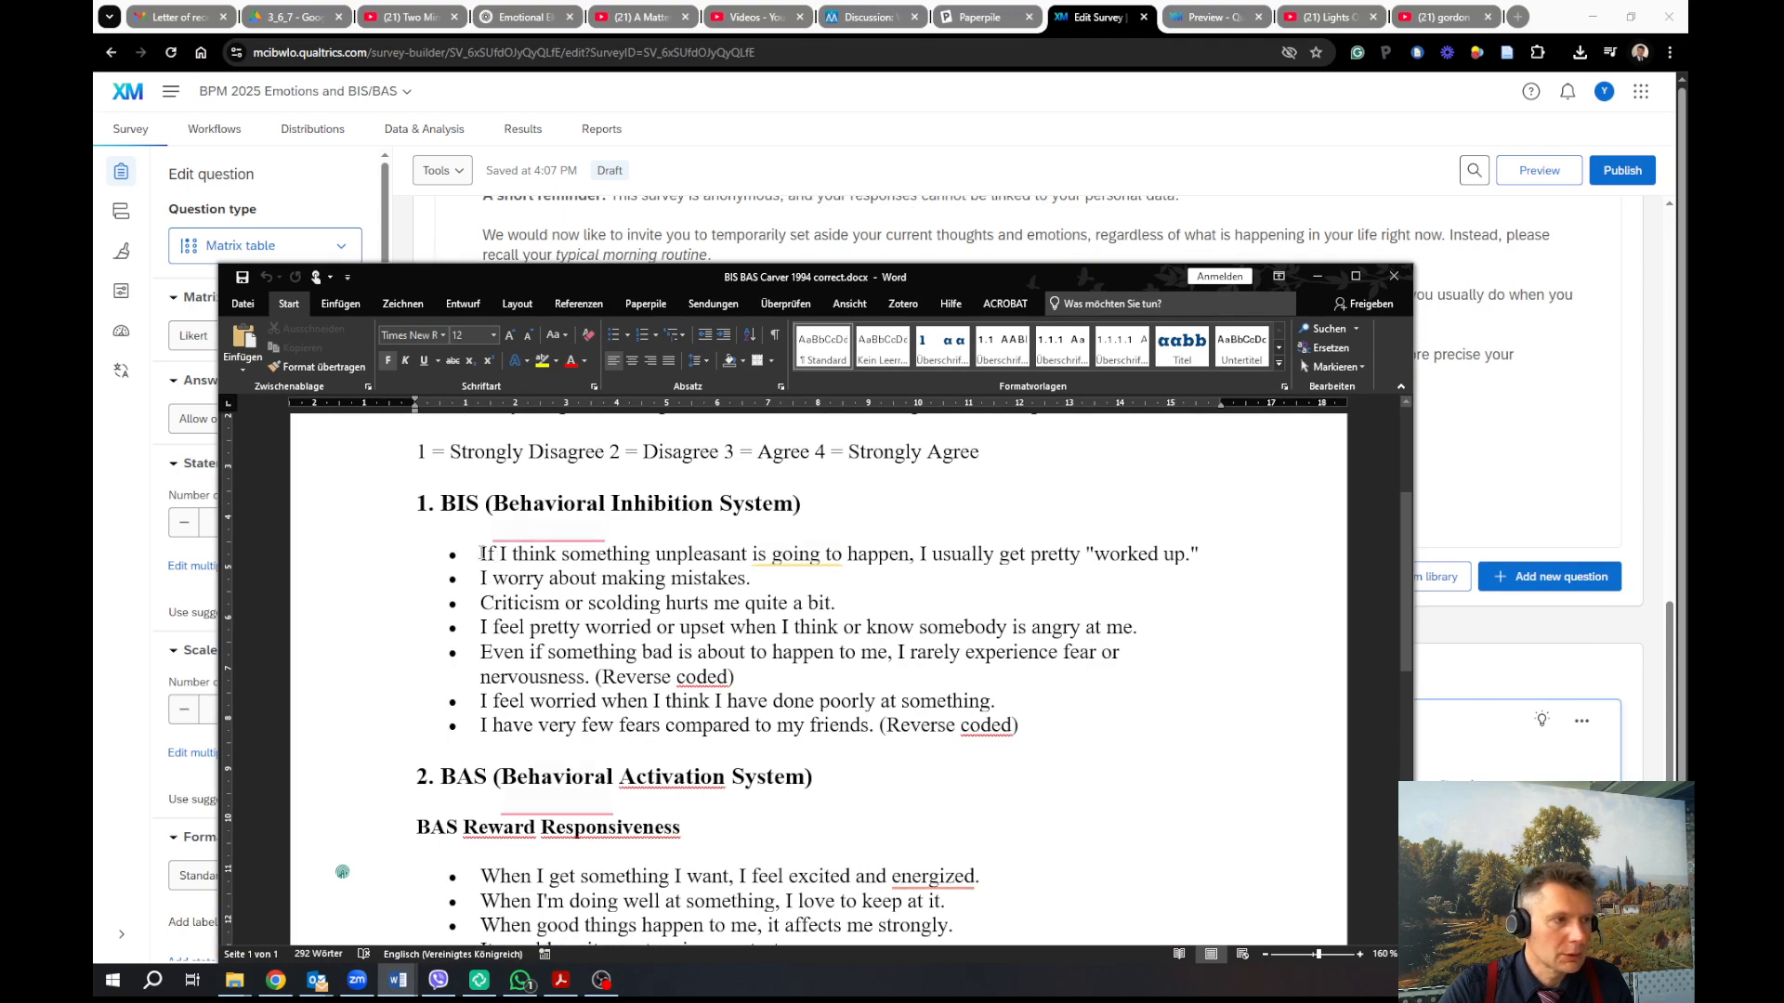
{"action": "left_click_drag", "start_coordinate": [480, 553], "coordinate": [801, 565]}
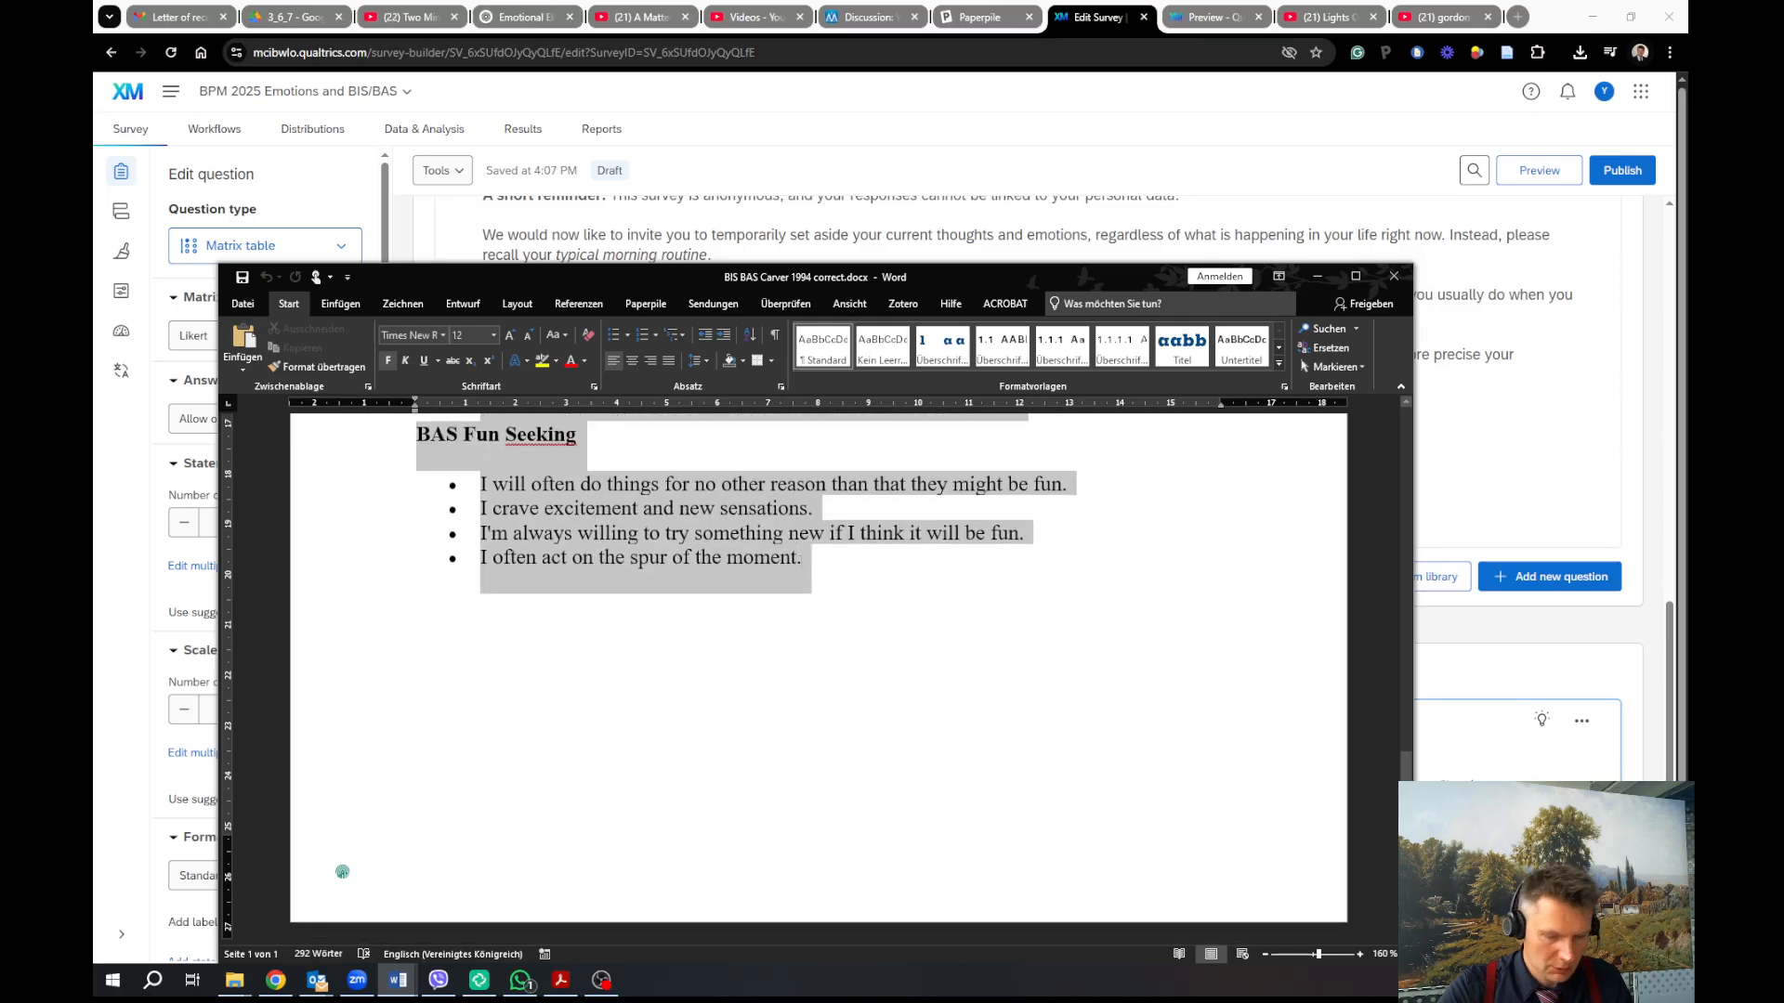
{"action": "key", "text": "ctrl+c"}
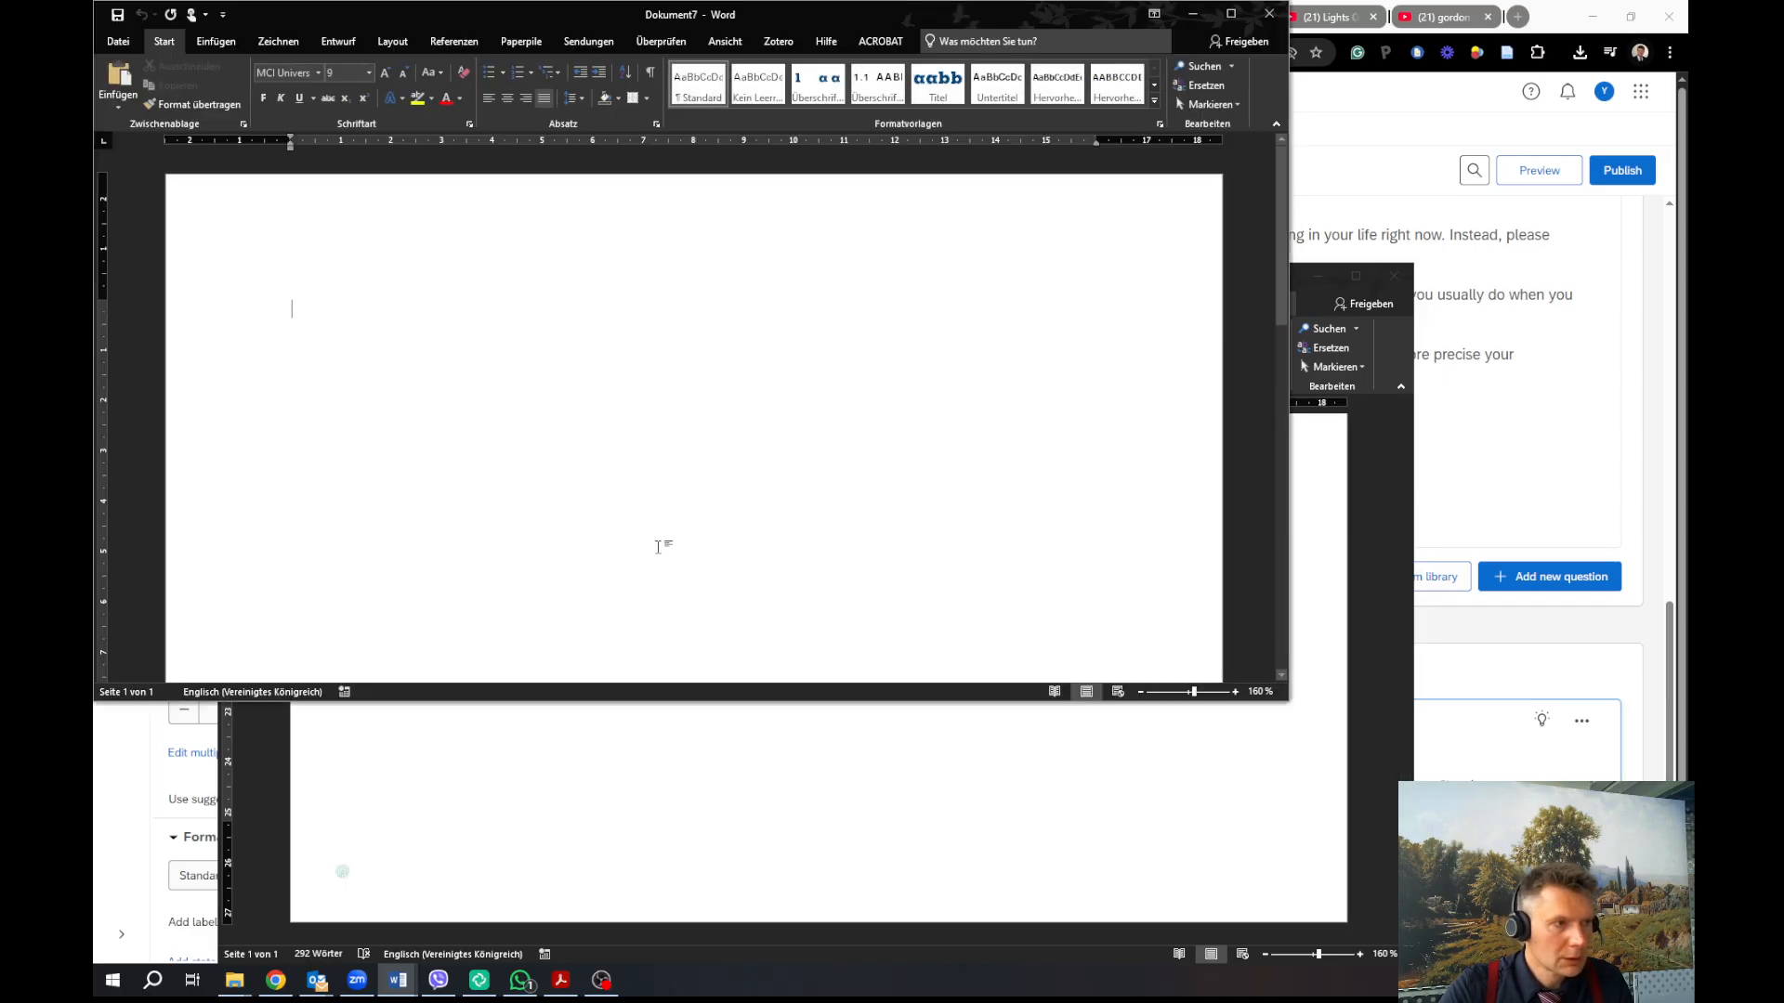
{"action": "right_click", "coordinate": [520, 374]}
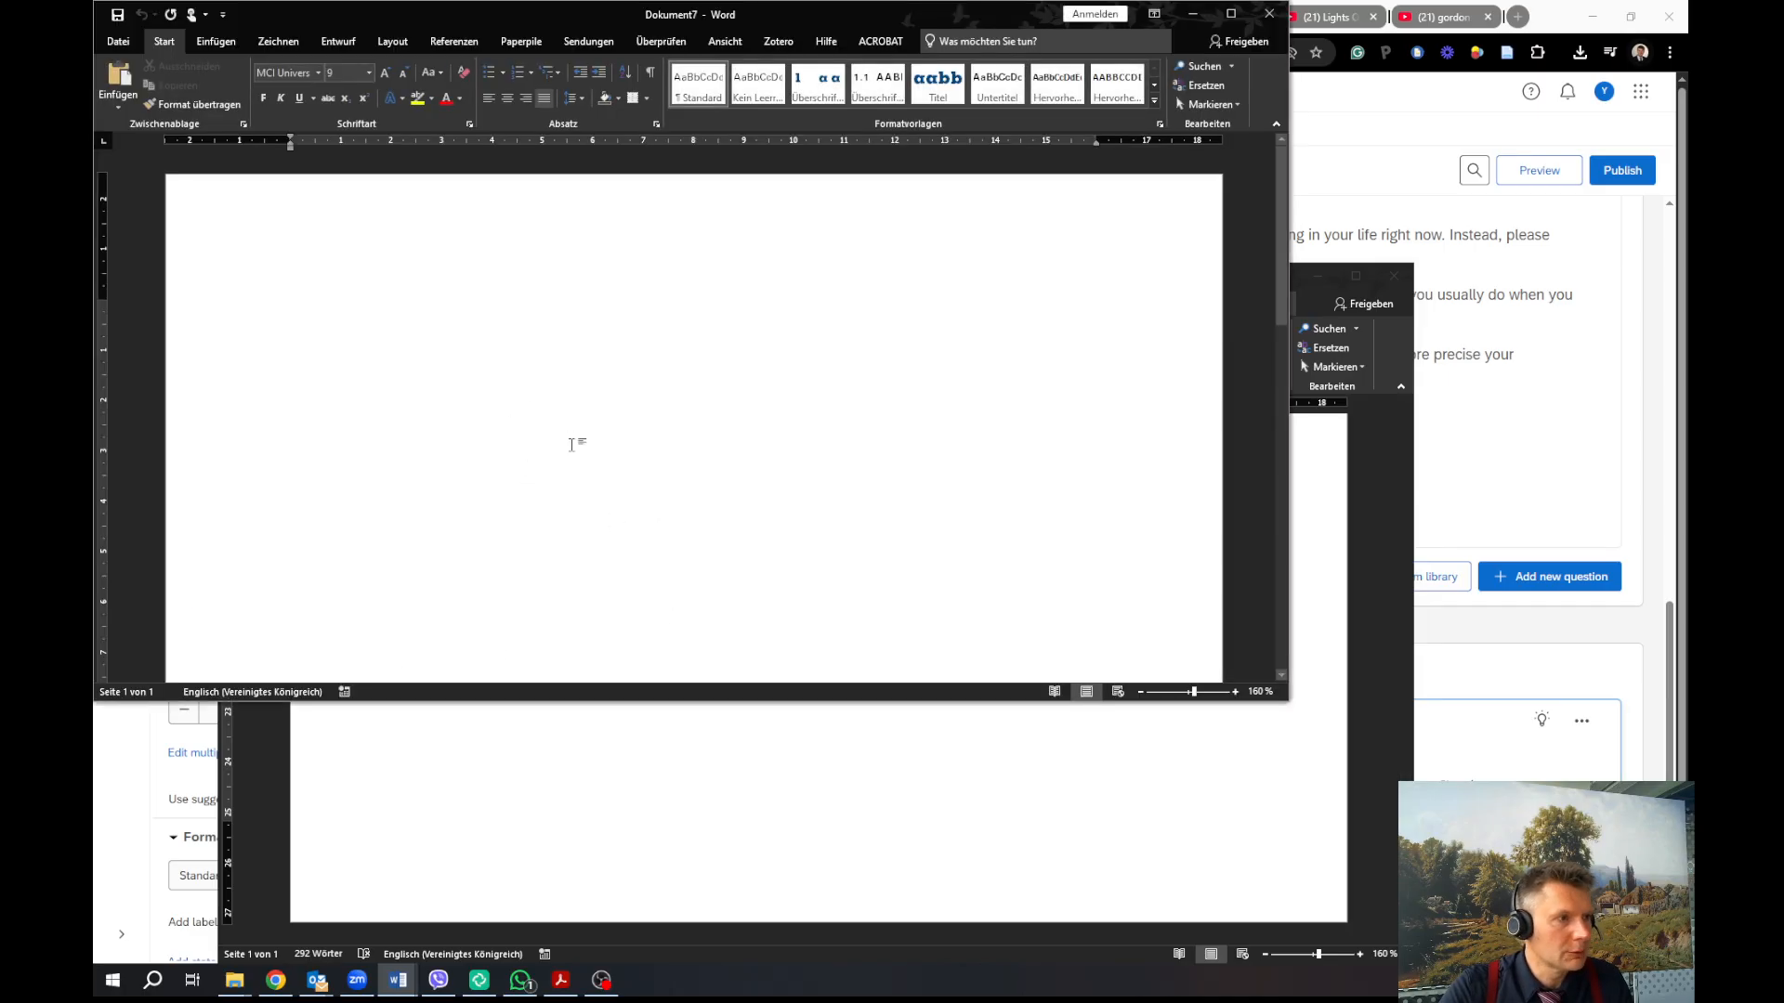
{"action": "left_click", "coordinate": [627, 446]}
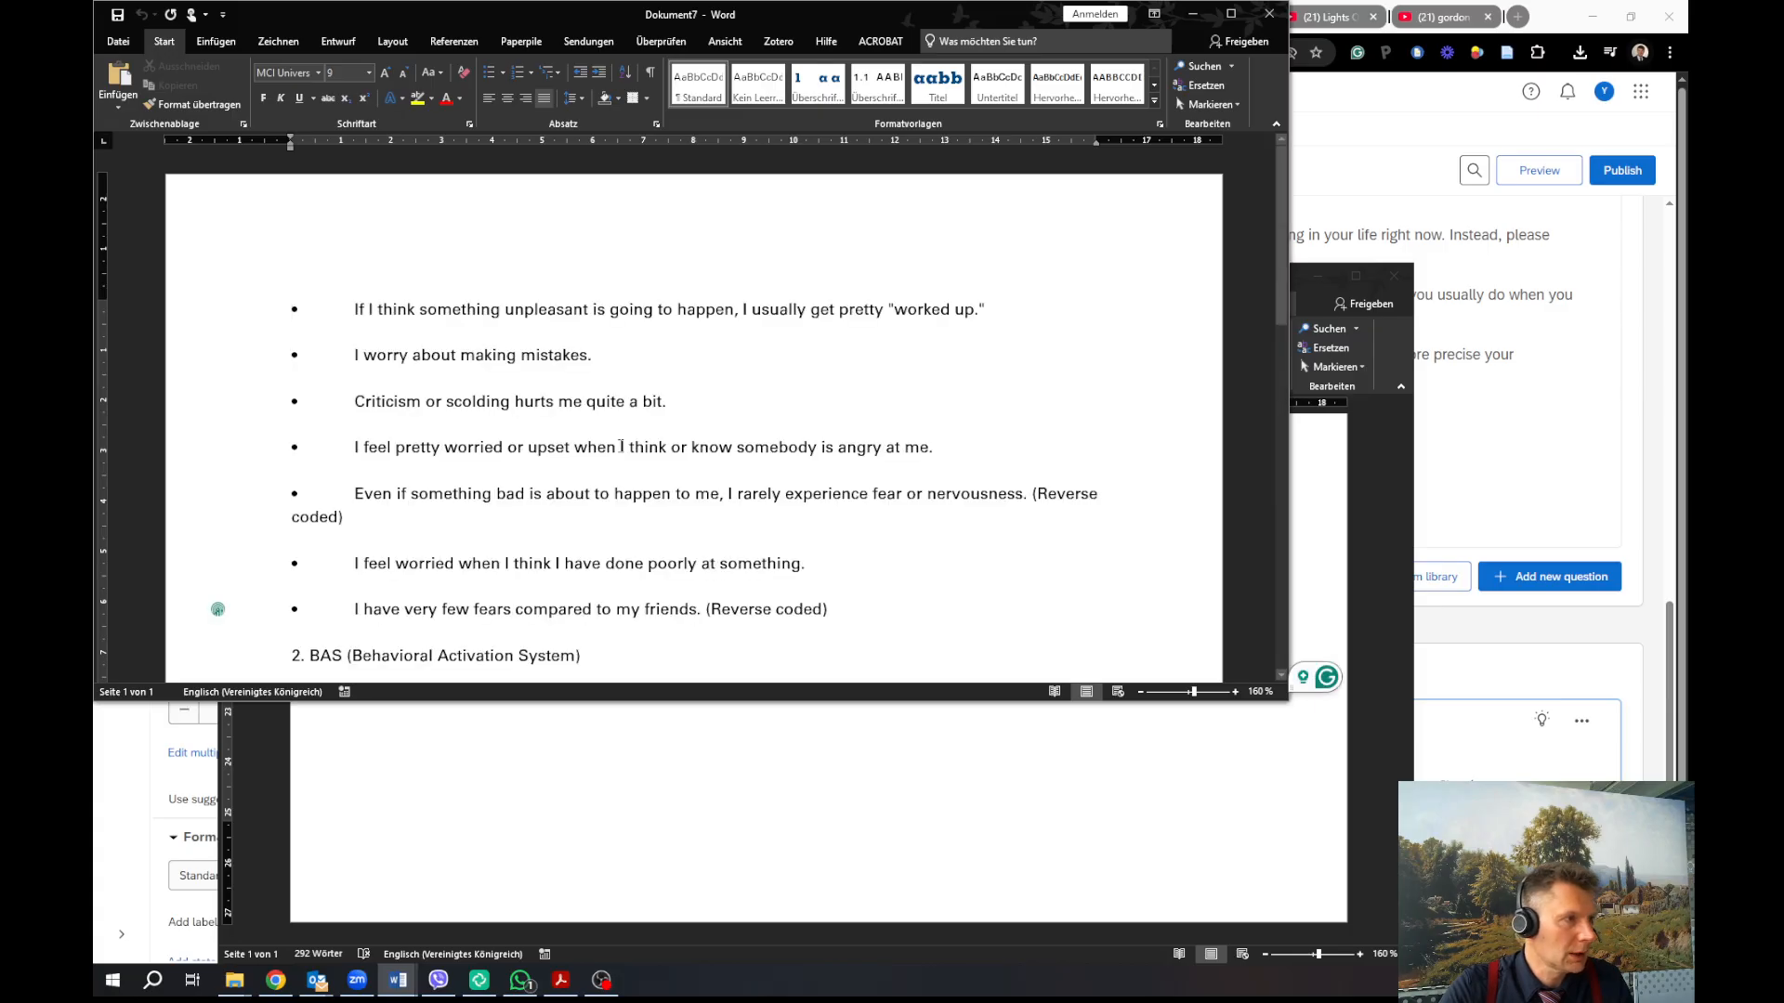
Delete the BAS and Reward Responsiveness heading lines from the pasted item list
{"action": "scroll", "coordinate": [515, 463], "scroll_direction": "up", "scroll_amount": 8}
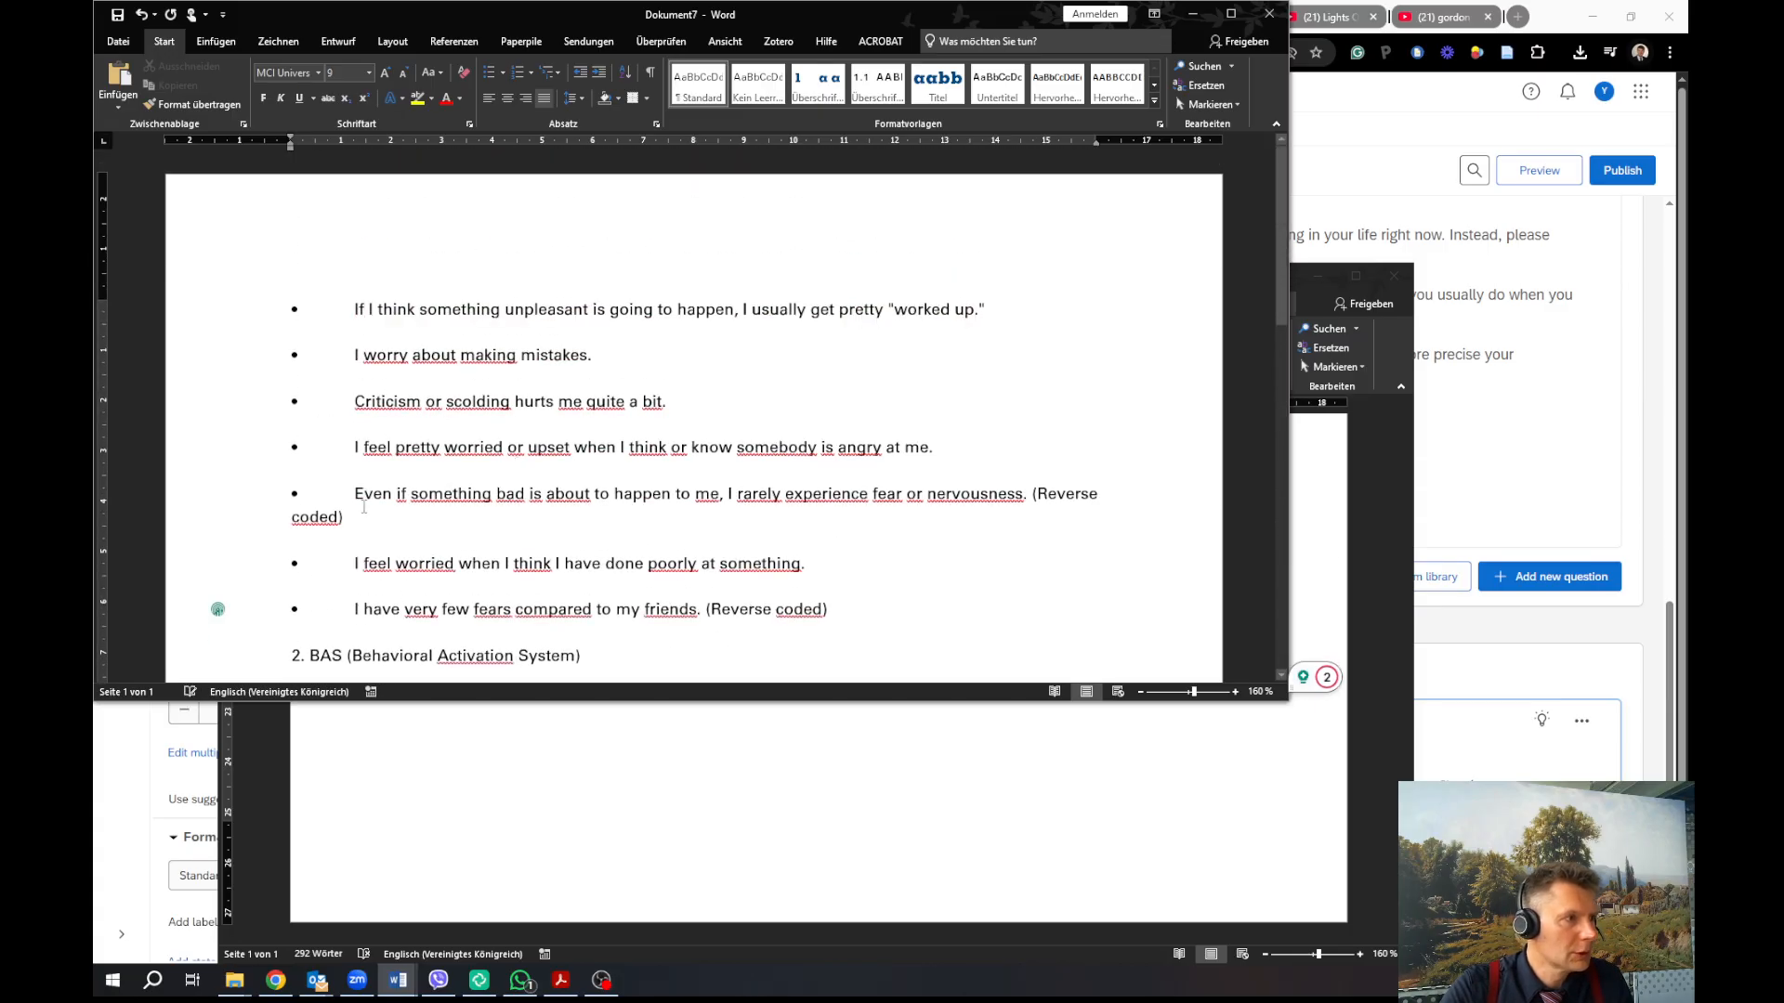
{"action": "scroll", "coordinate": [820, 445], "scroll_direction": "down", "scroll_amount": 2}
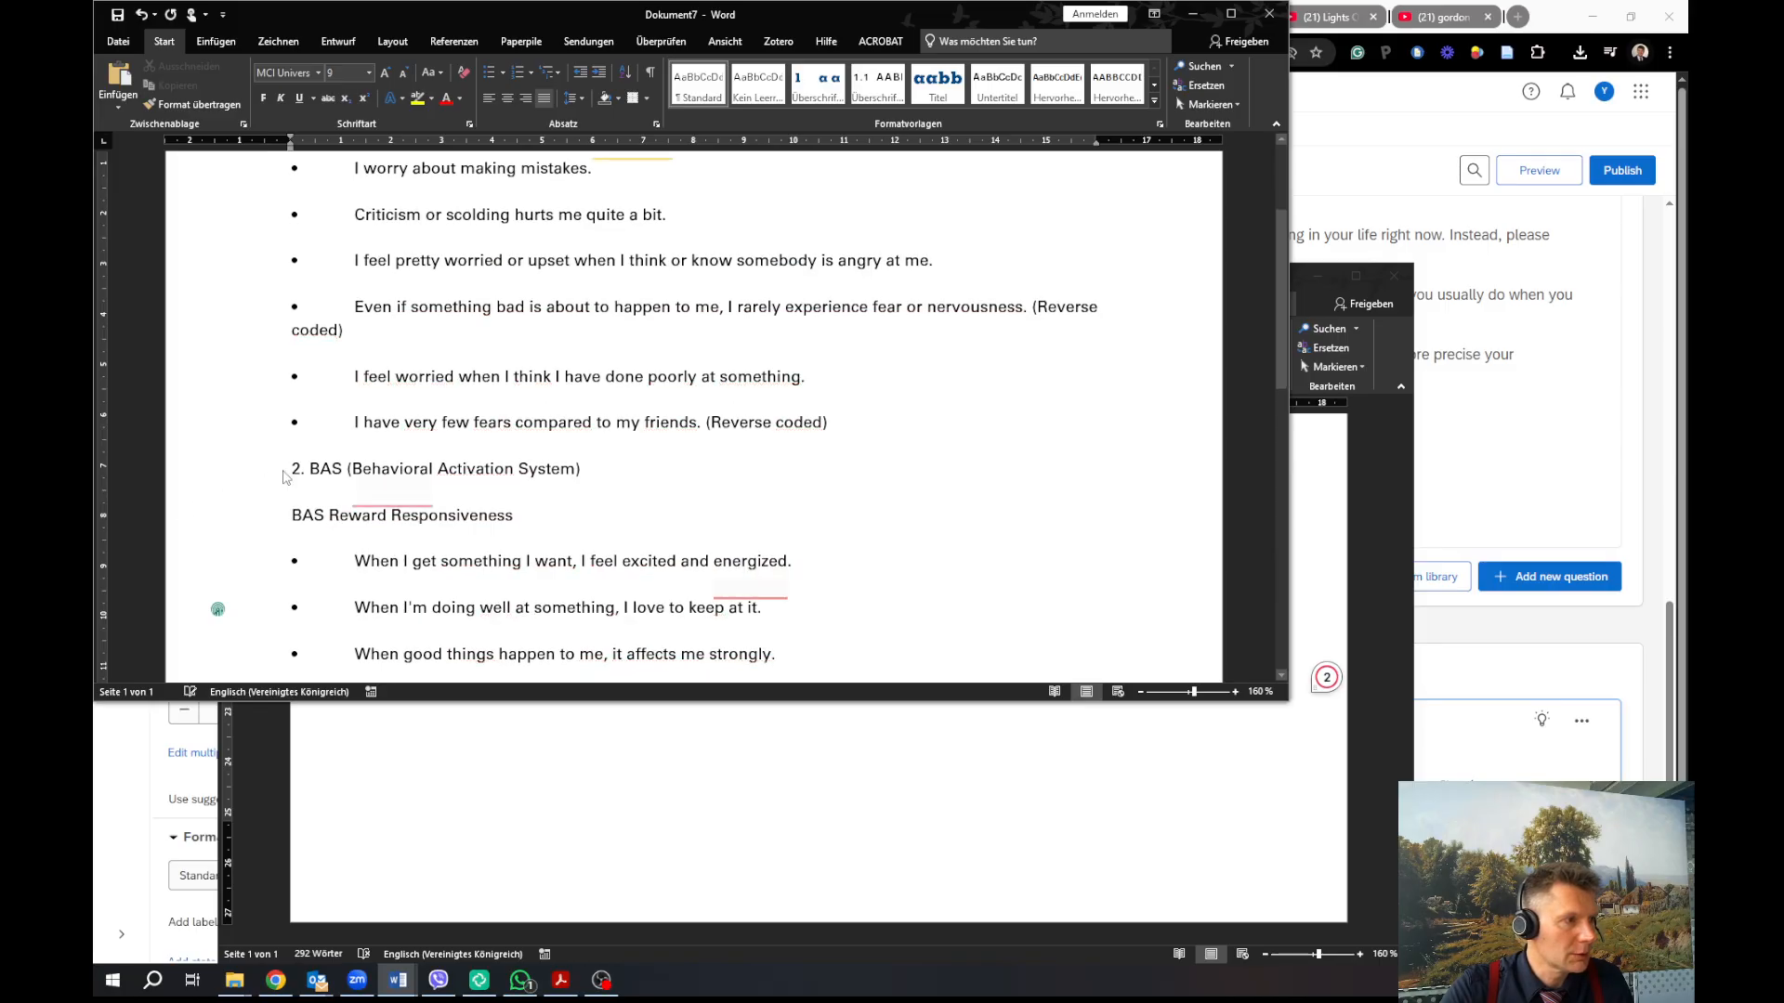
{"action": "left_click", "coordinate": [336, 502]}
{"action": "right_click", "coordinate": [342, 504]}
{"action": "left_click", "coordinate": [322, 425]}
{"action": "left_click_drag", "start_coordinate": [286, 381], "coordinate": [333, 381]}
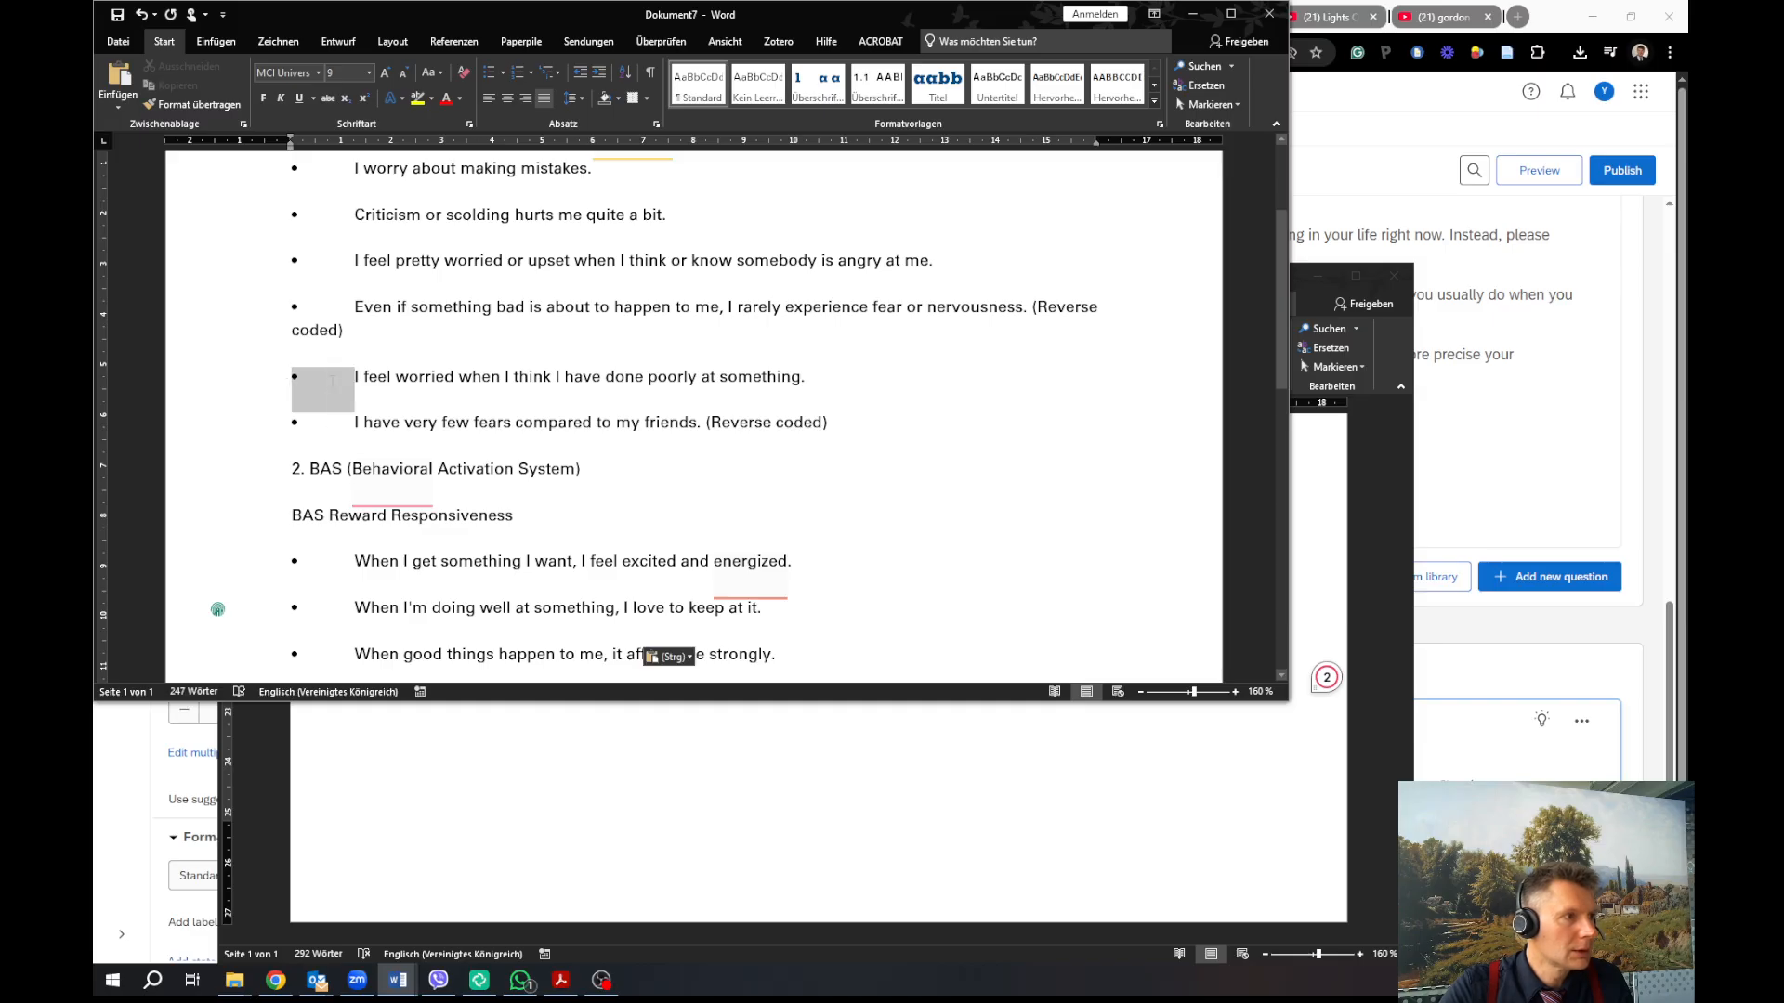
{"action": "left_click_drag", "start_coordinate": [525, 520], "coordinate": [289, 477]}
{"action": "key", "text": "Delete"}
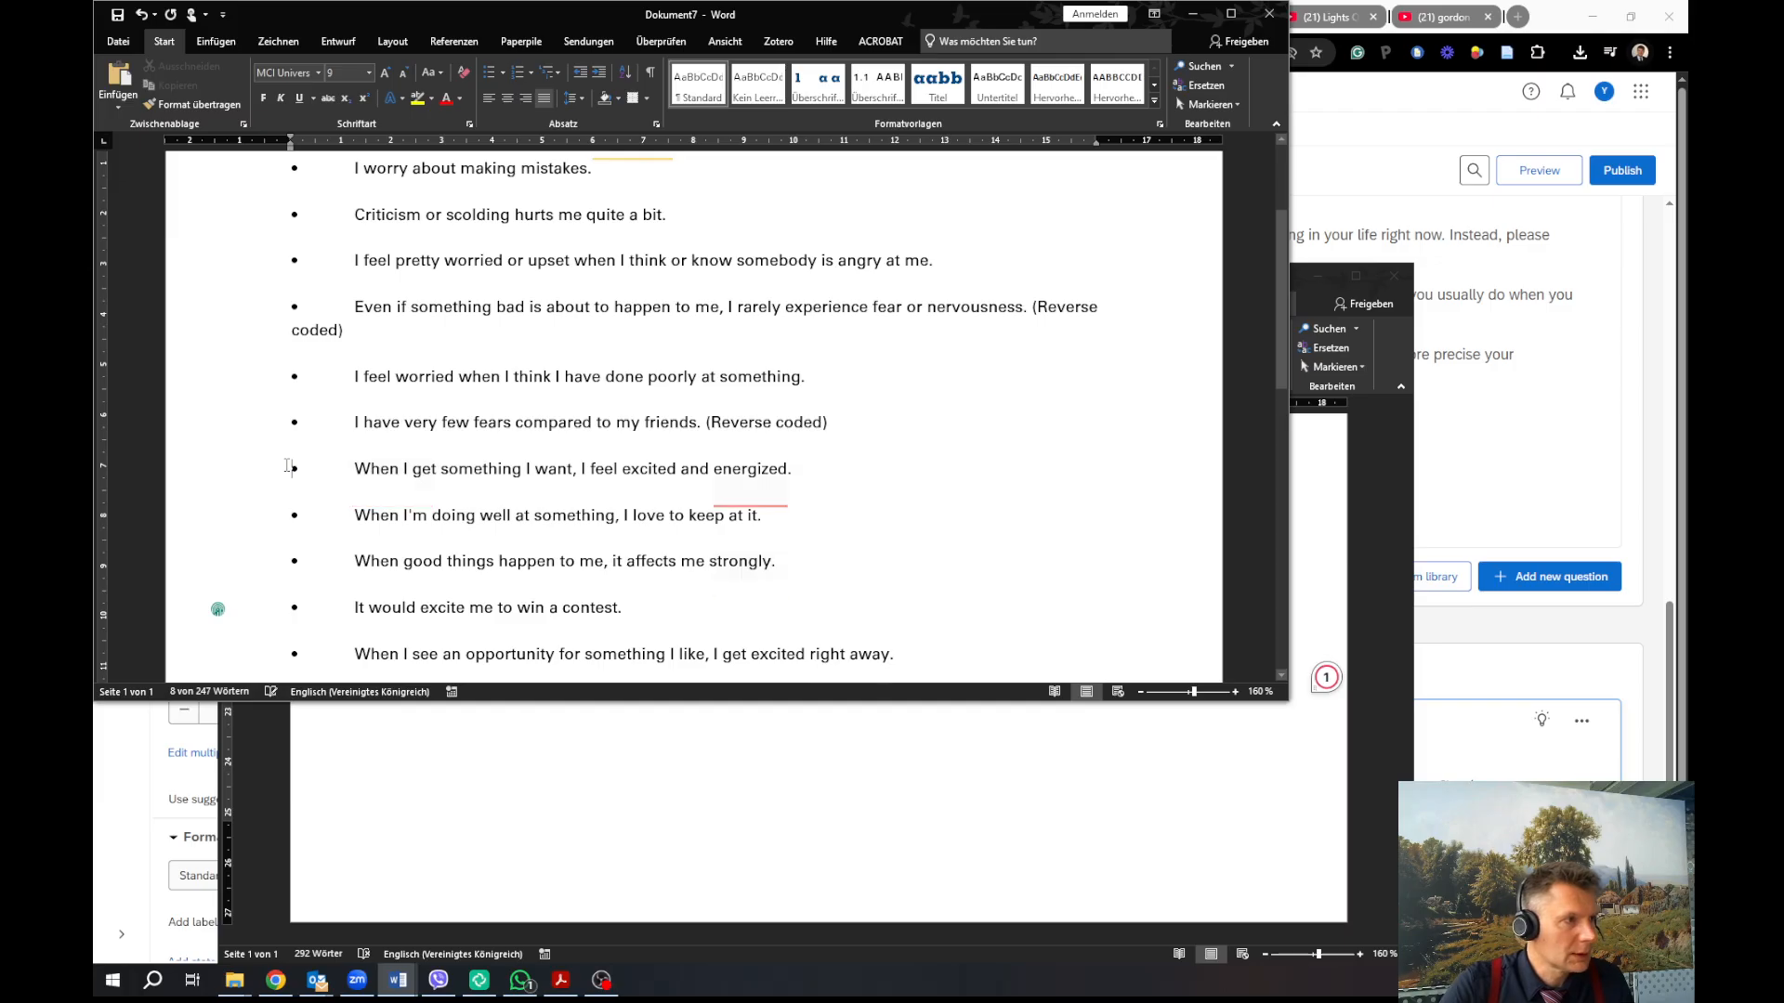
{"action": "scroll", "coordinate": [429, 450], "scroll_direction": "down", "scroll_amount": 3}
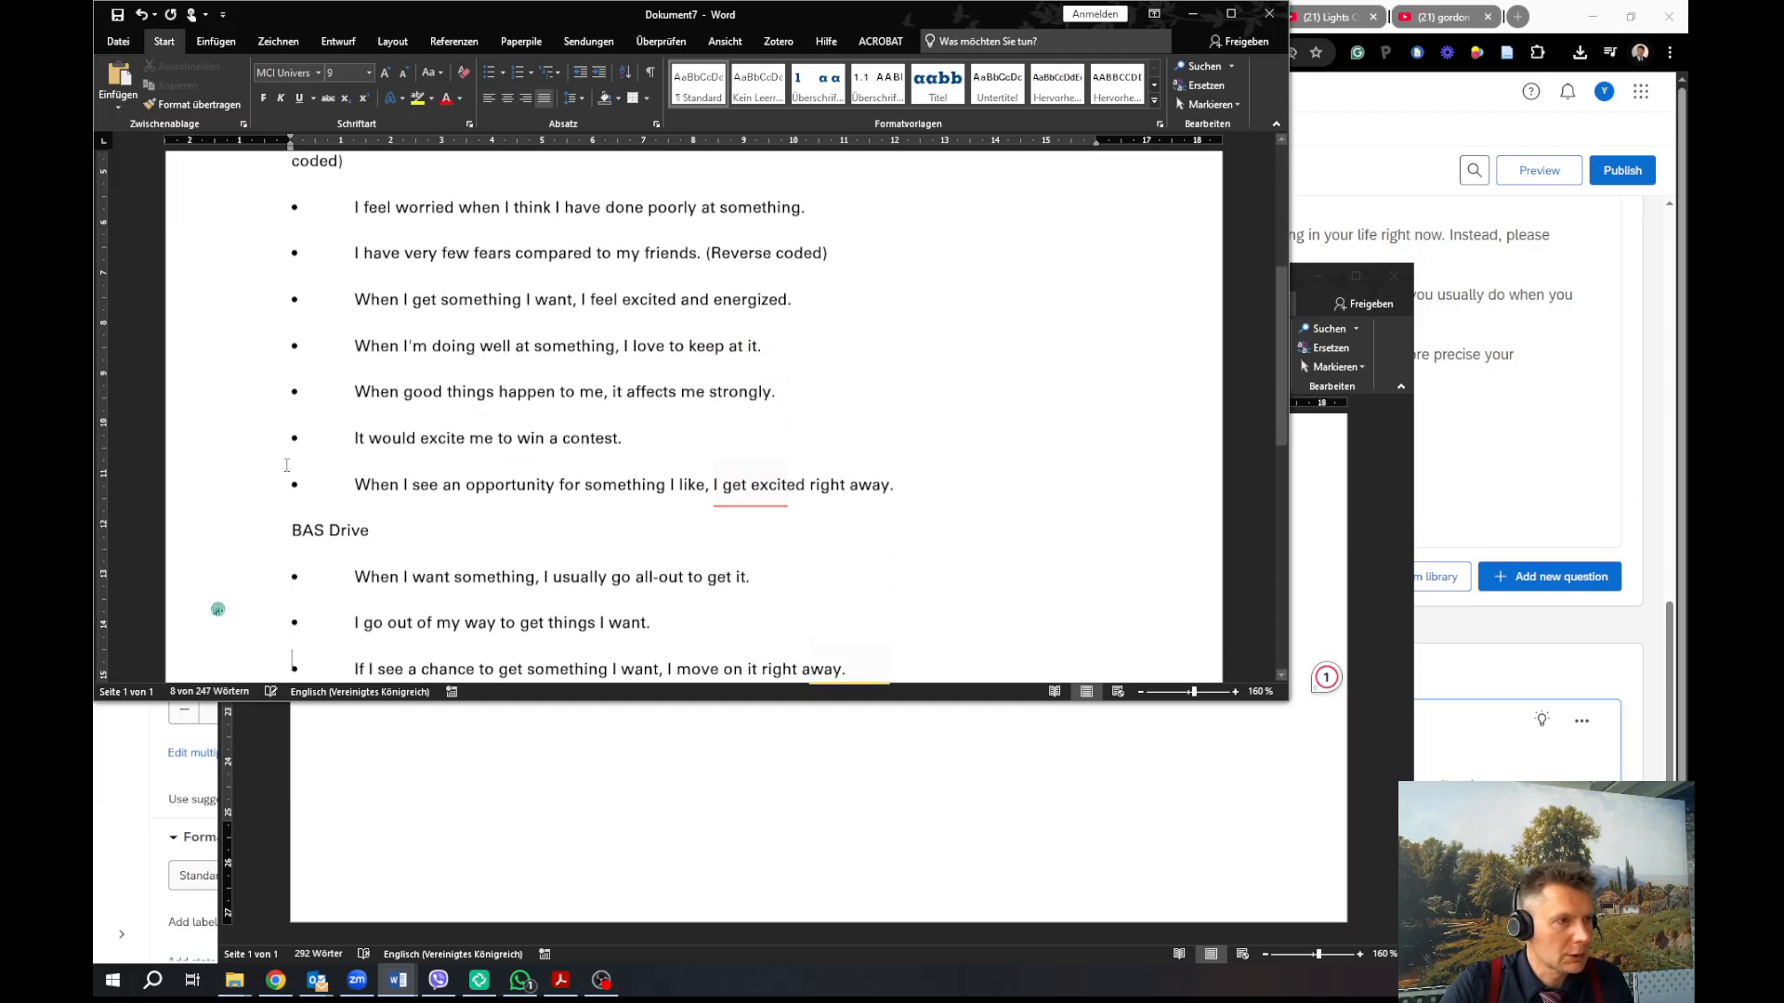
Delete the BAS Drive and BAS Fun Seeking heading lines
{"action": "left_click_drag", "start_coordinate": [431, 501], "coordinate": [240, 504]}
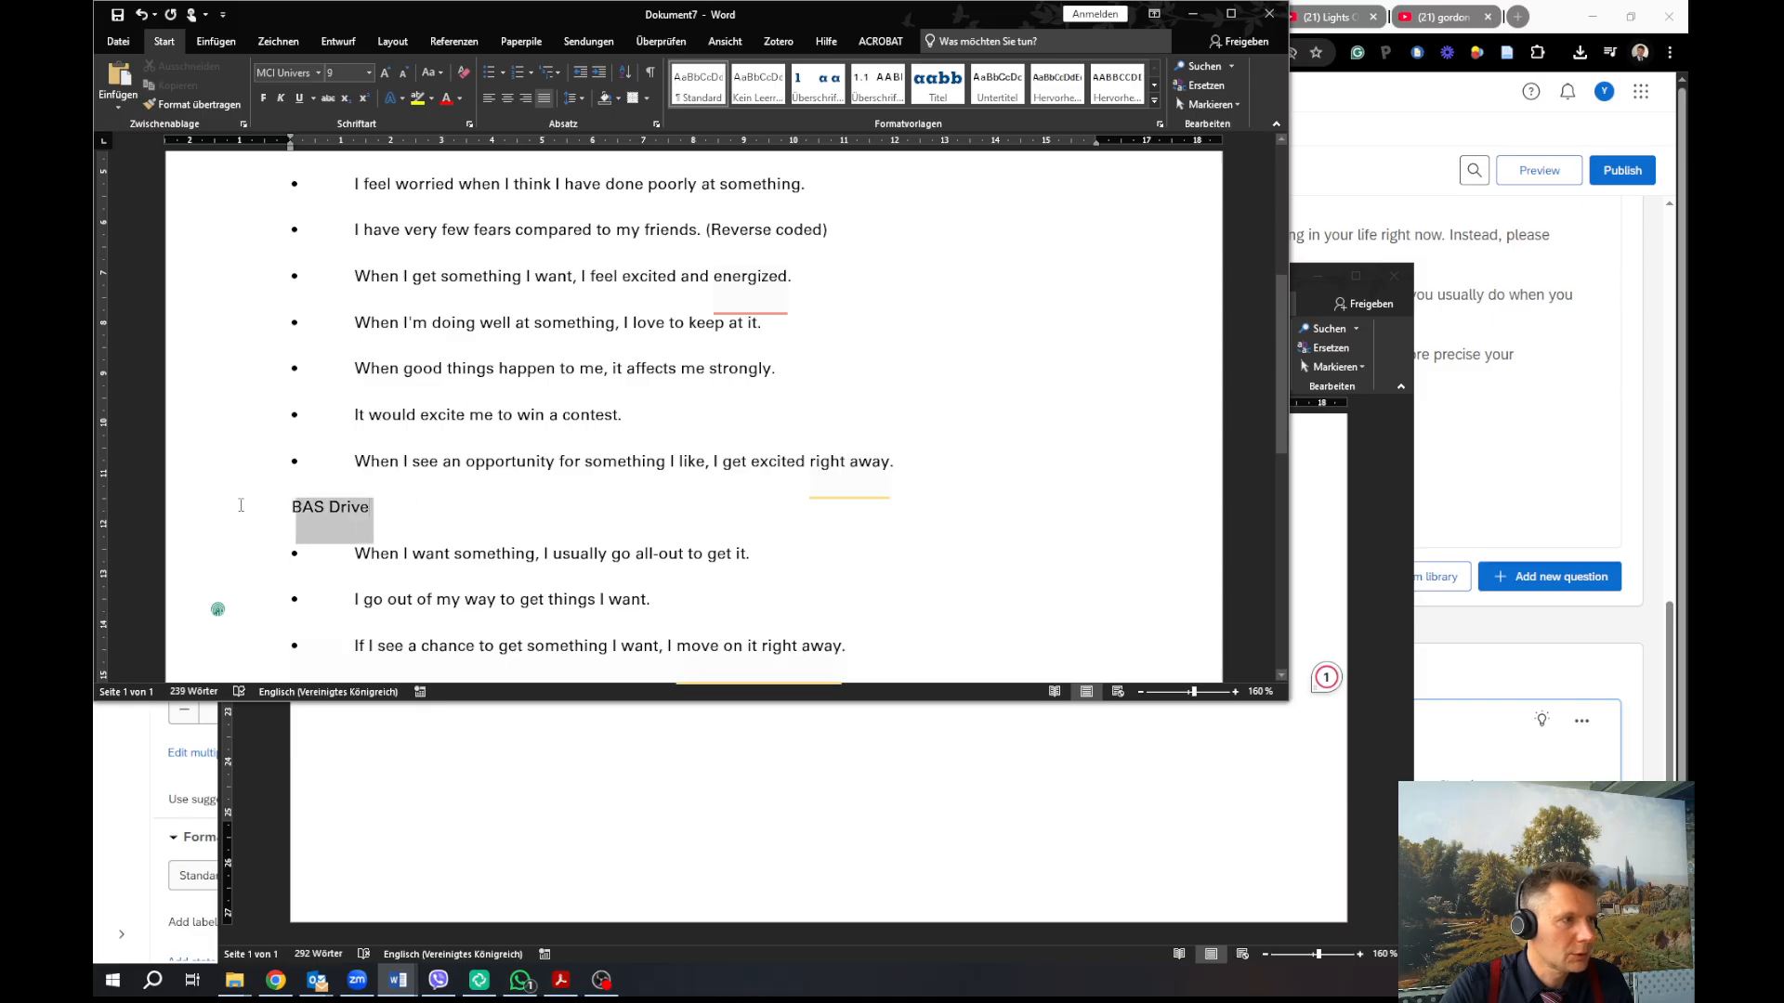
{"action": "key", "text": "Delete"}
{"action": "scroll", "coordinate": [307, 536], "scroll_direction": "down", "scroll_amount": 2}
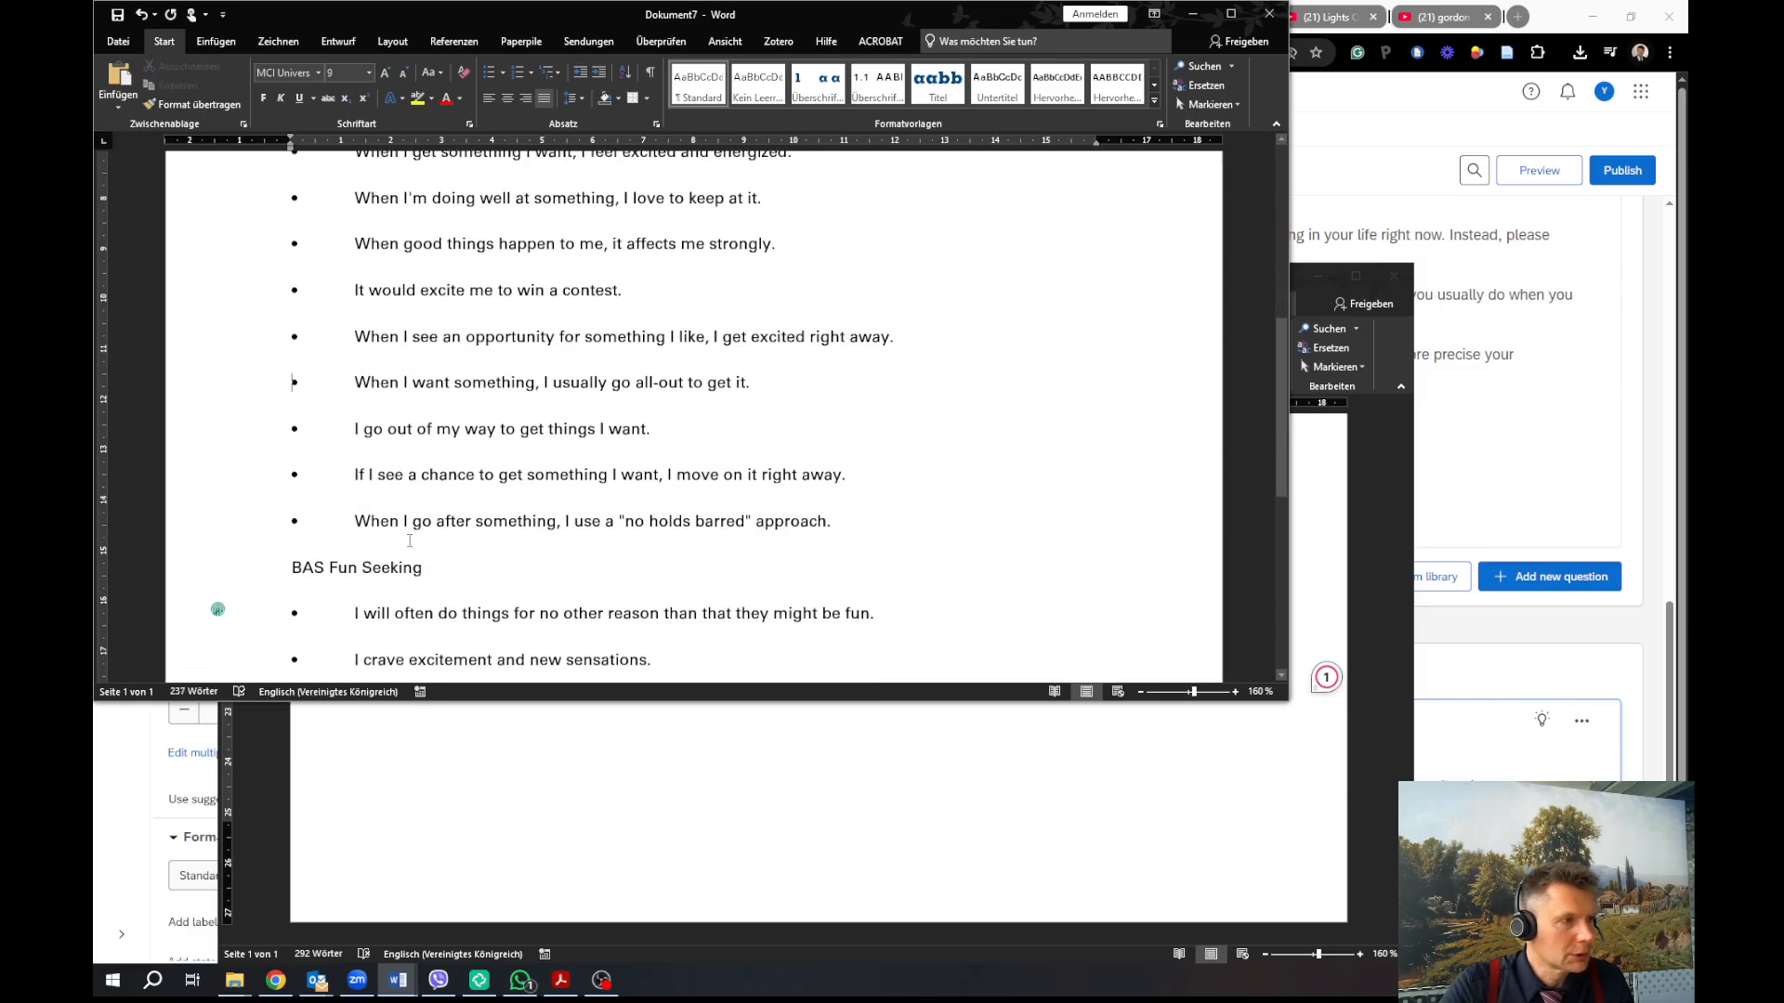
{"action": "left_click_drag", "start_coordinate": [429, 568], "coordinate": [259, 586]}
{"action": "key", "text": "Delete"}
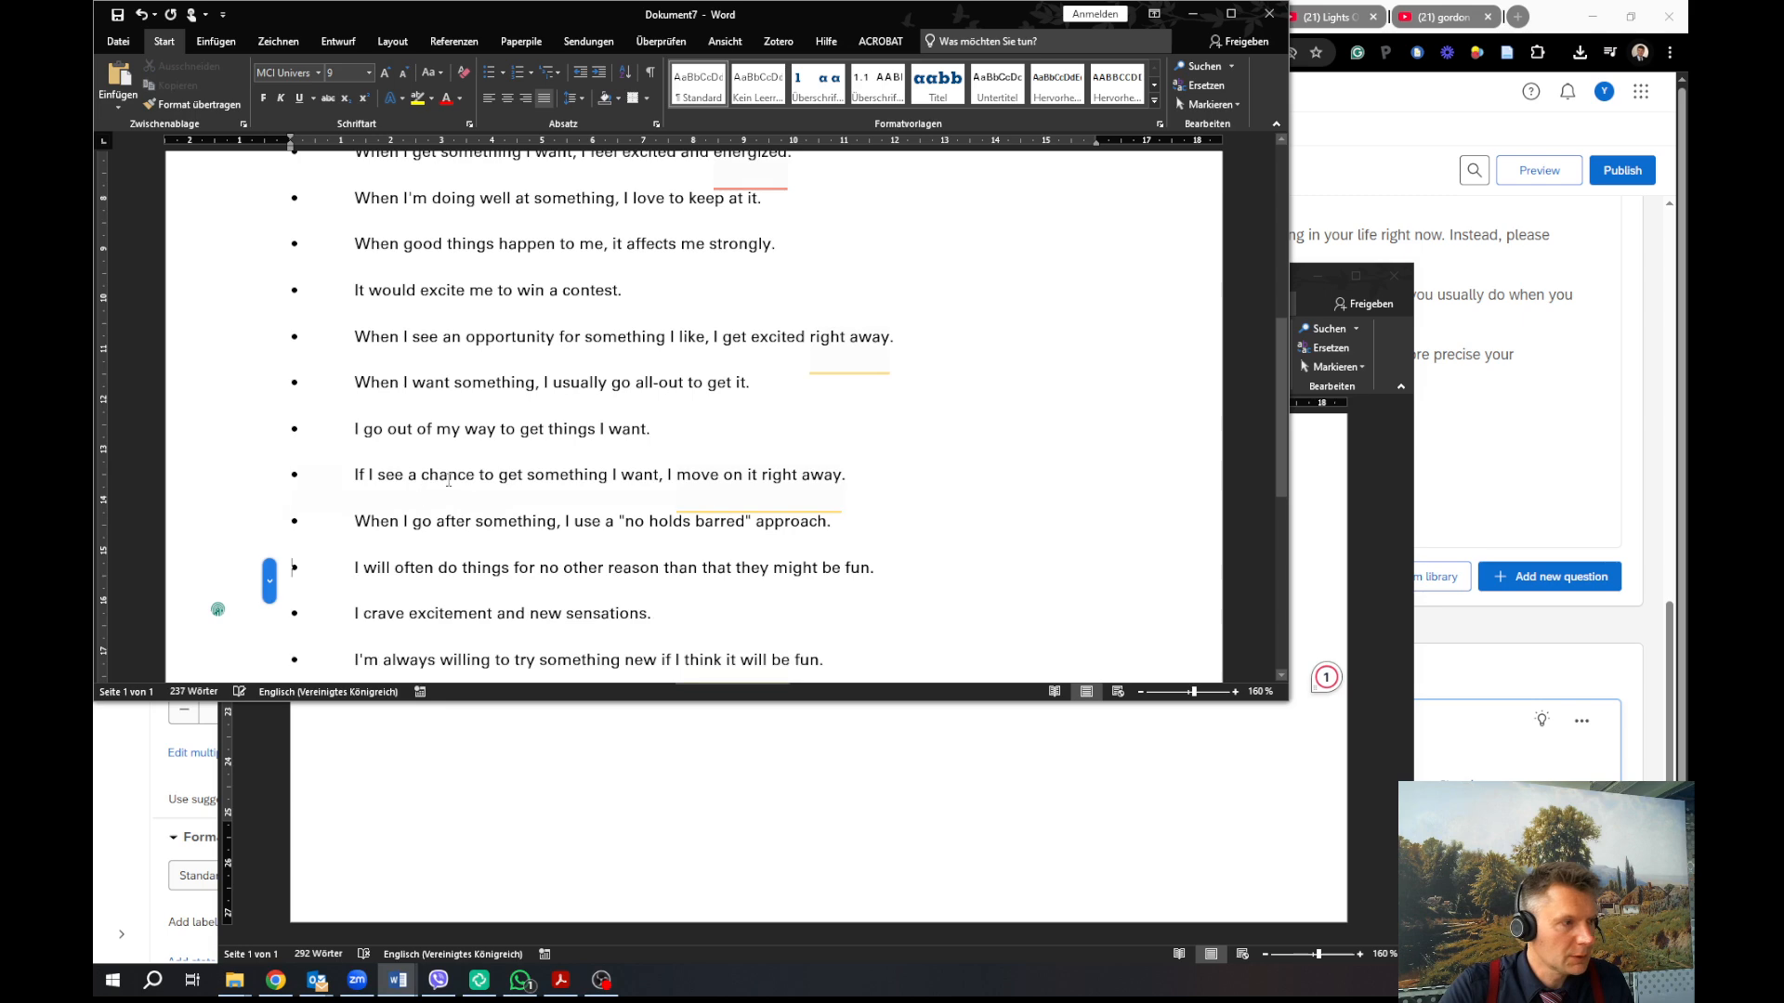
{"action": "scroll", "coordinate": [558, 465], "scroll_direction": "down", "scroll_amount": 3}
Remove both '(Reverse coded)' notes and select the bullet-and-tab before the first item
{"action": "scroll", "coordinate": [684, 478], "scroll_direction": "up", "scroll_amount": 5}
{"action": "scroll", "coordinate": [685, 479], "scroll_direction": "up", "scroll_amount": 6}
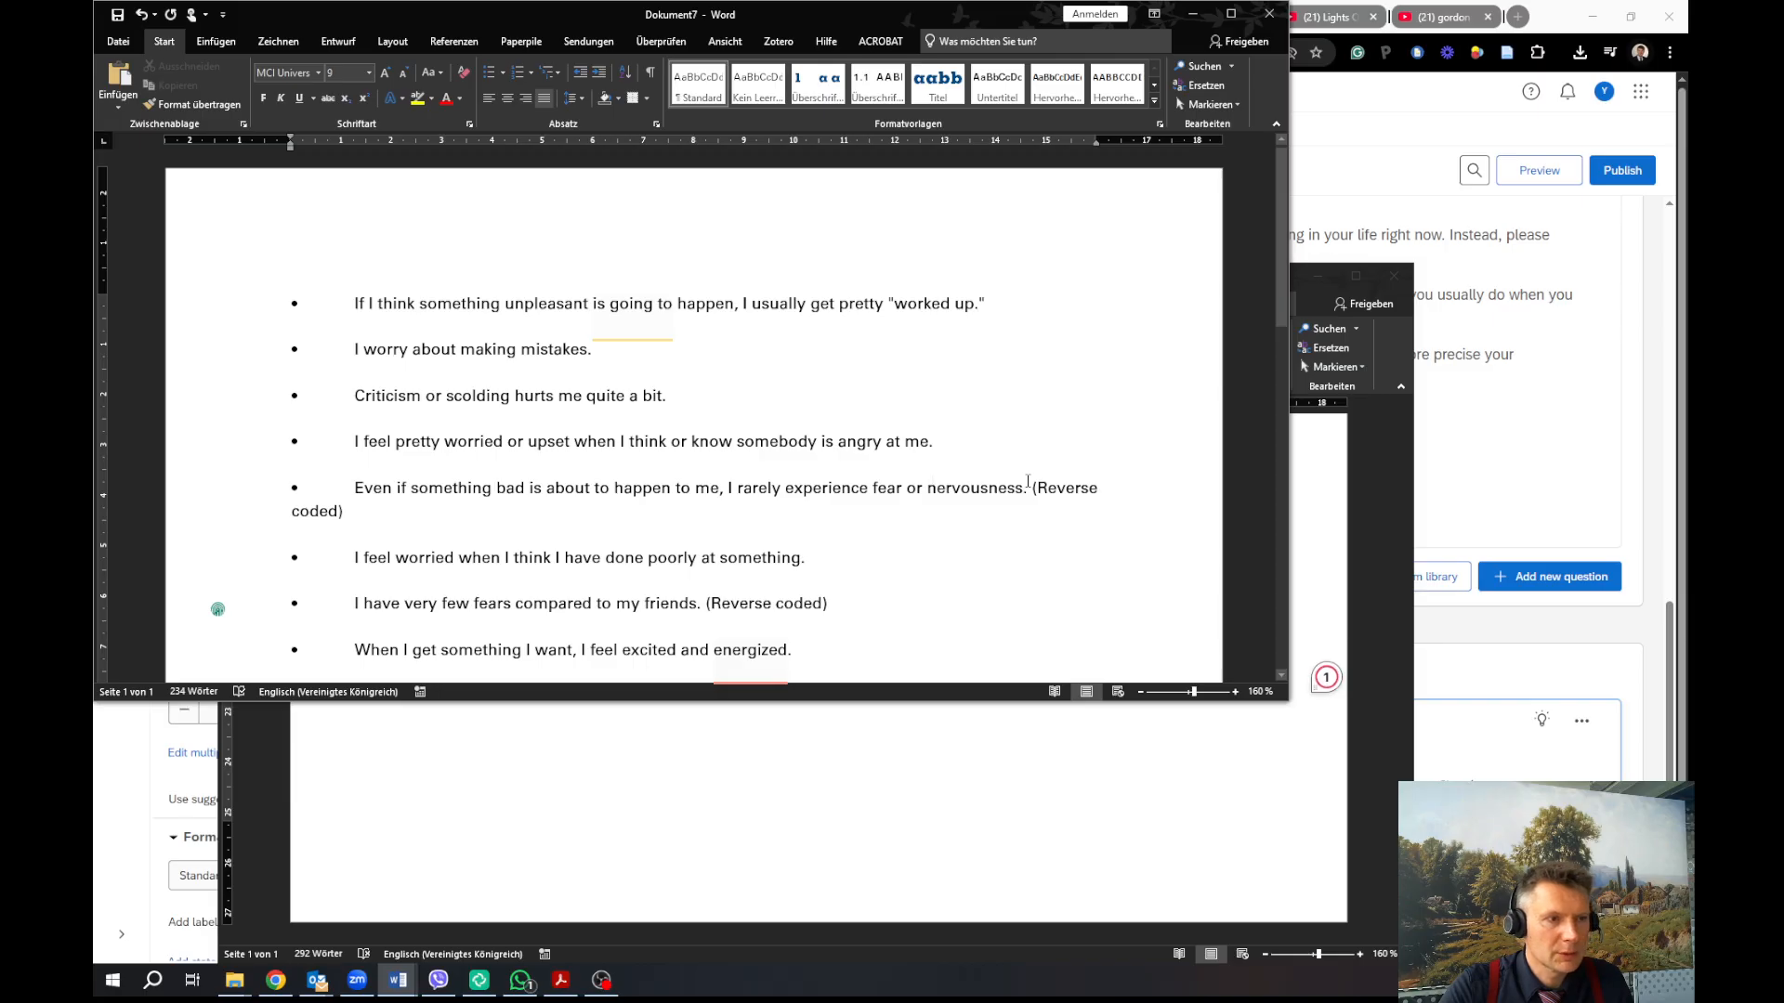
{"action": "left_click_drag", "start_coordinate": [1033, 487], "coordinate": [344, 511]}
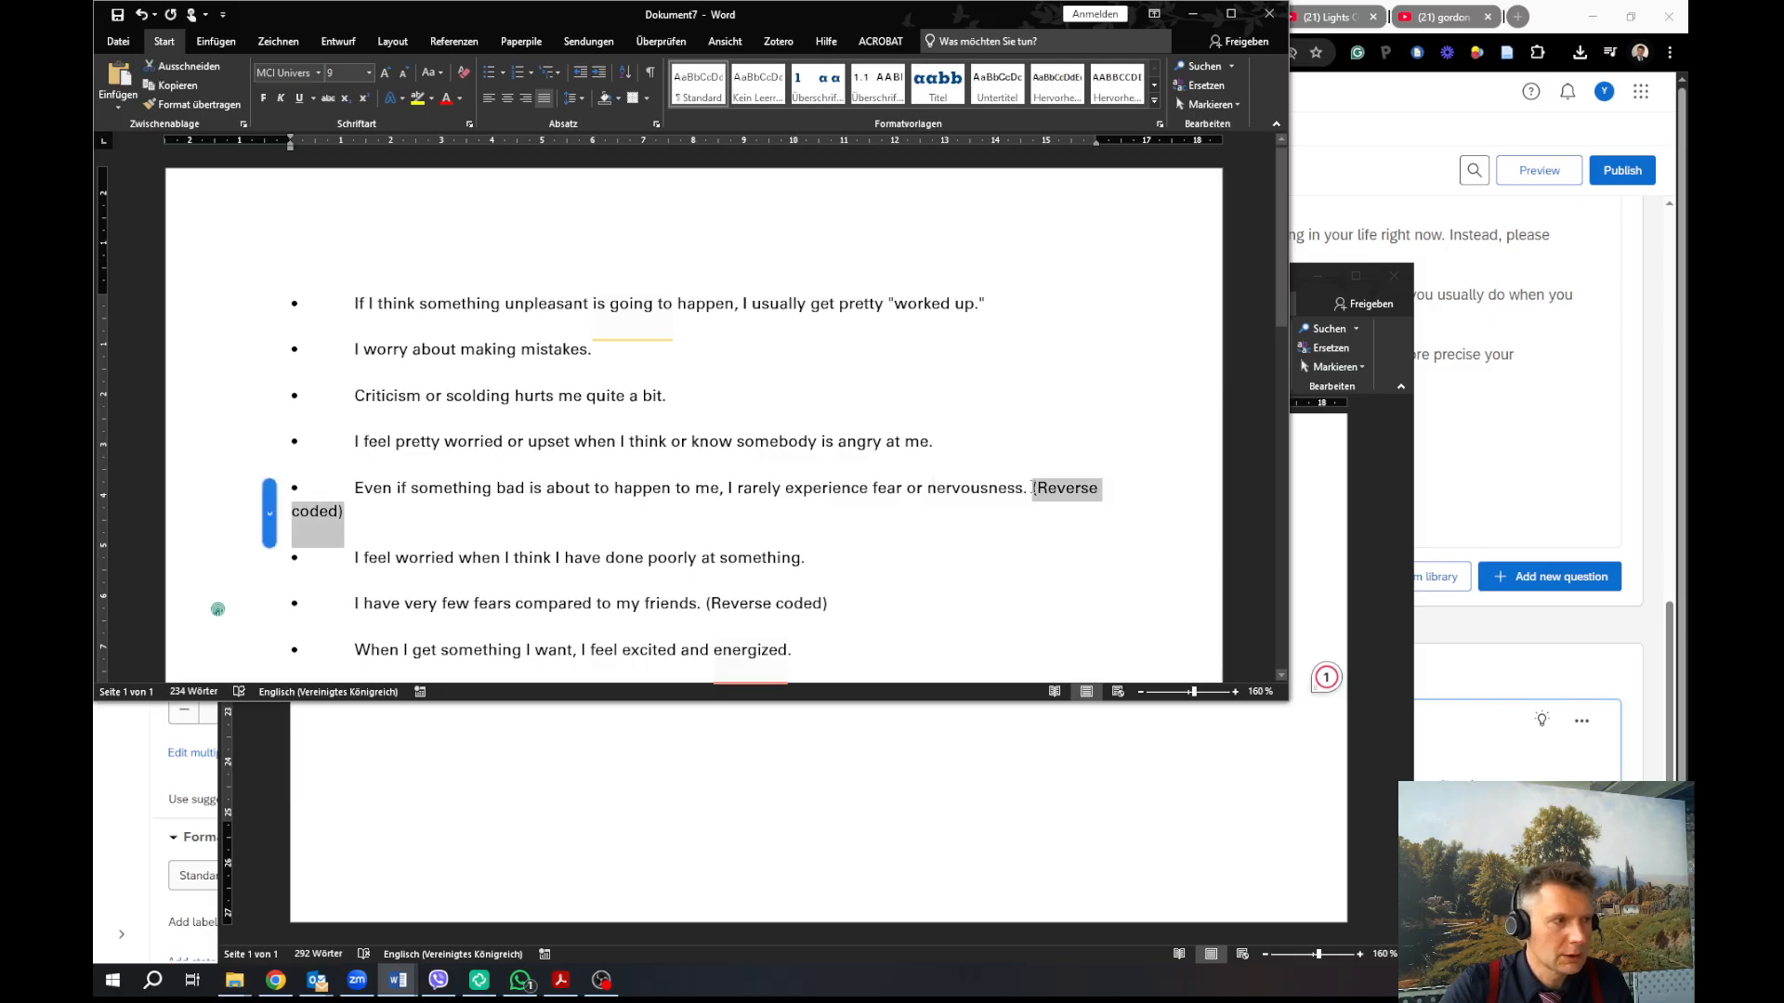
{"action": "key", "text": "Delete"}
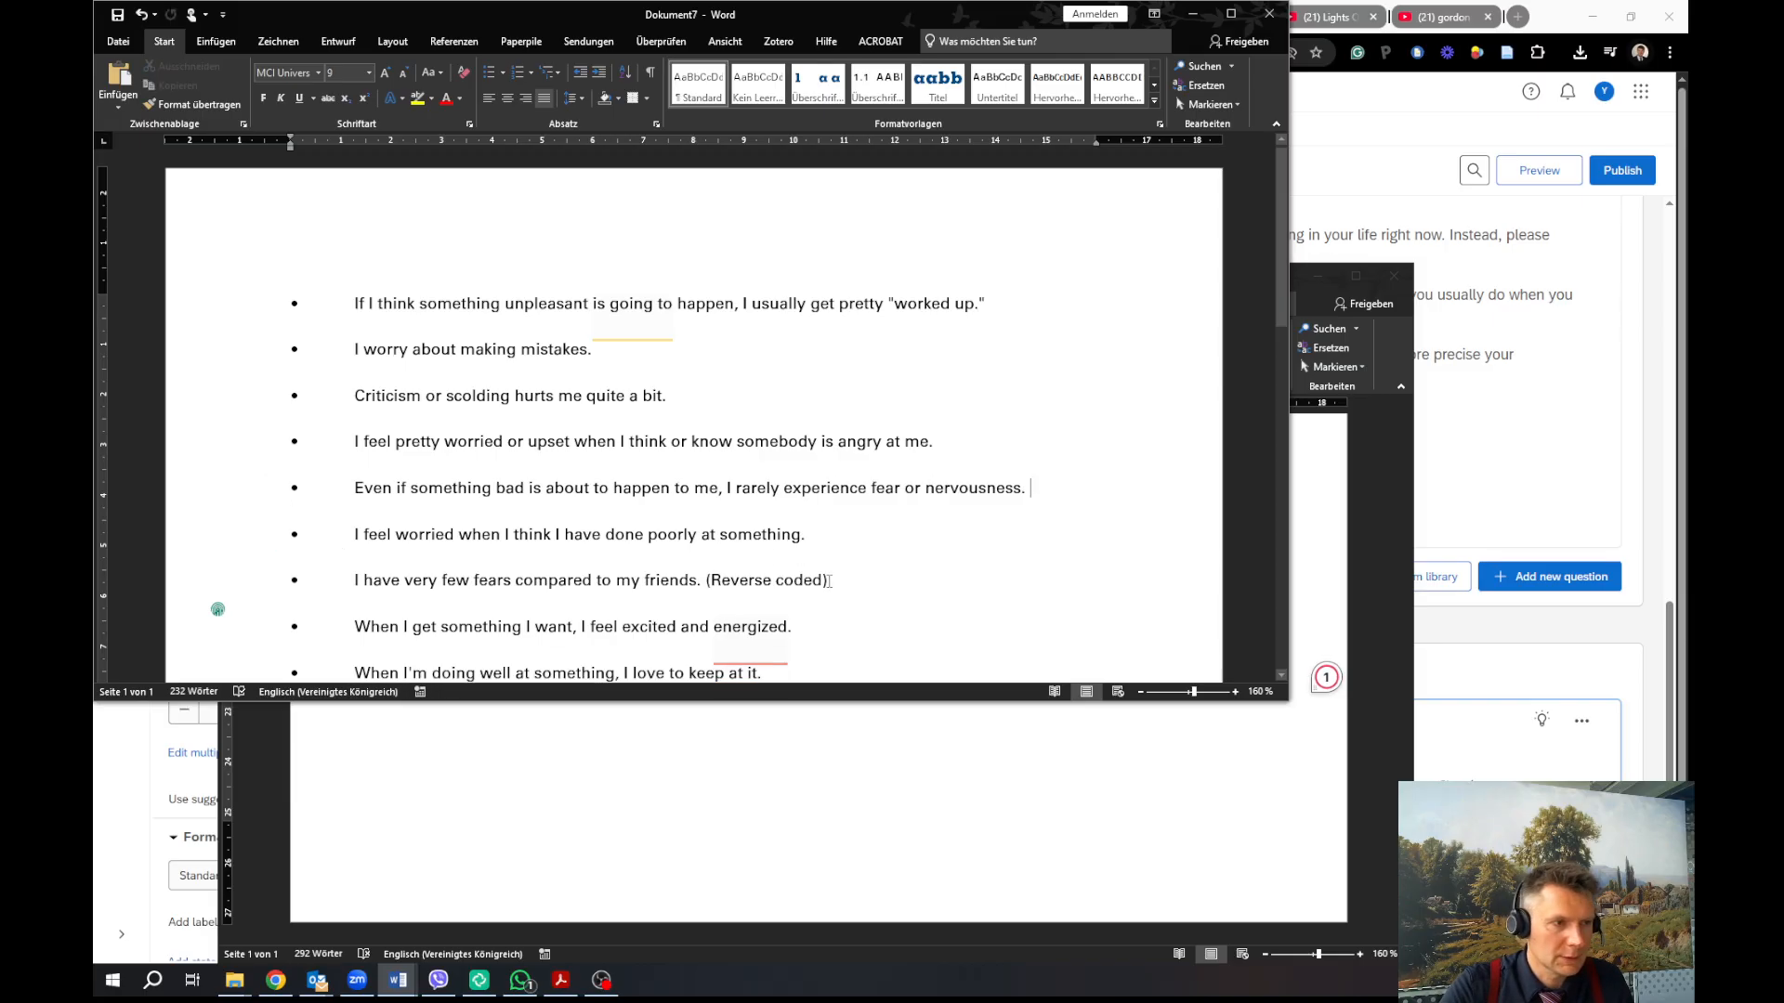
{"action": "key", "text": "ctrl+shift+Left"}
{"action": "key", "text": "ctrl+shift+Left"}
{"action": "key", "text": "ctrl+shift+Left"}
{"action": "key", "text": "ctrl+shift+Left"}
{"action": "key", "text": "ctrl+shift+Left"}
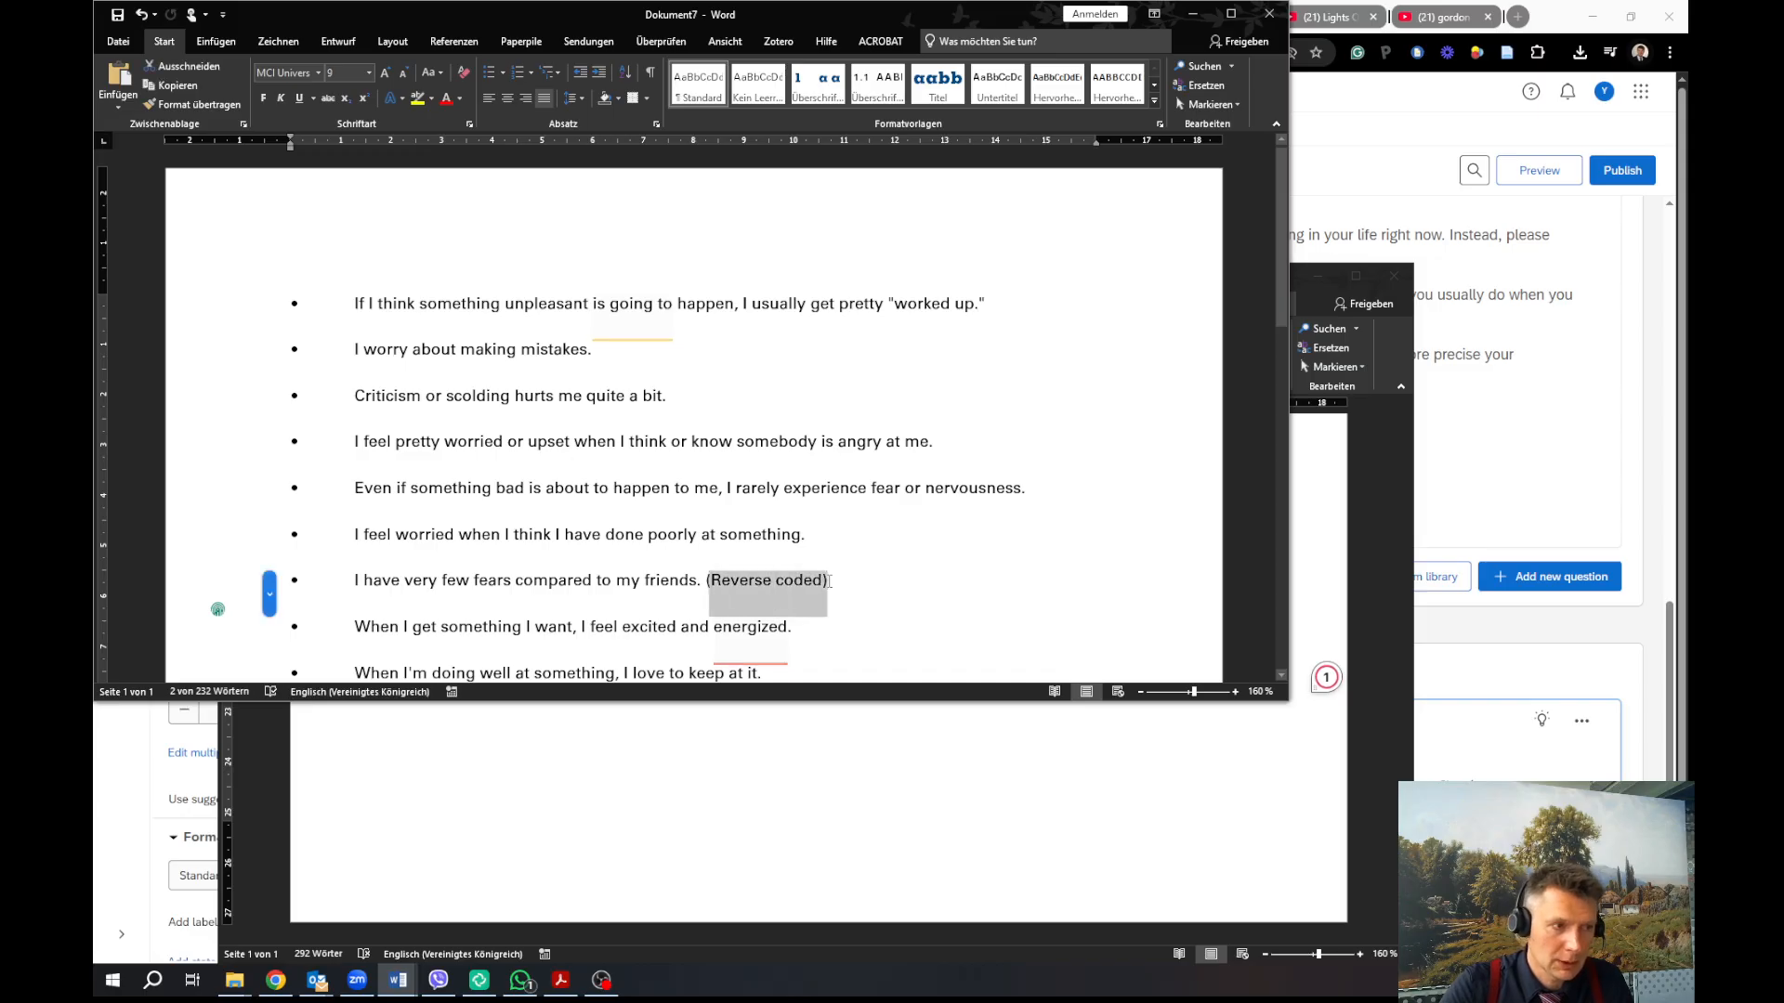
{"action": "key", "text": "Delete"}
{"action": "scroll", "coordinate": [832, 579], "scroll_direction": "down", "scroll_amount": 10}
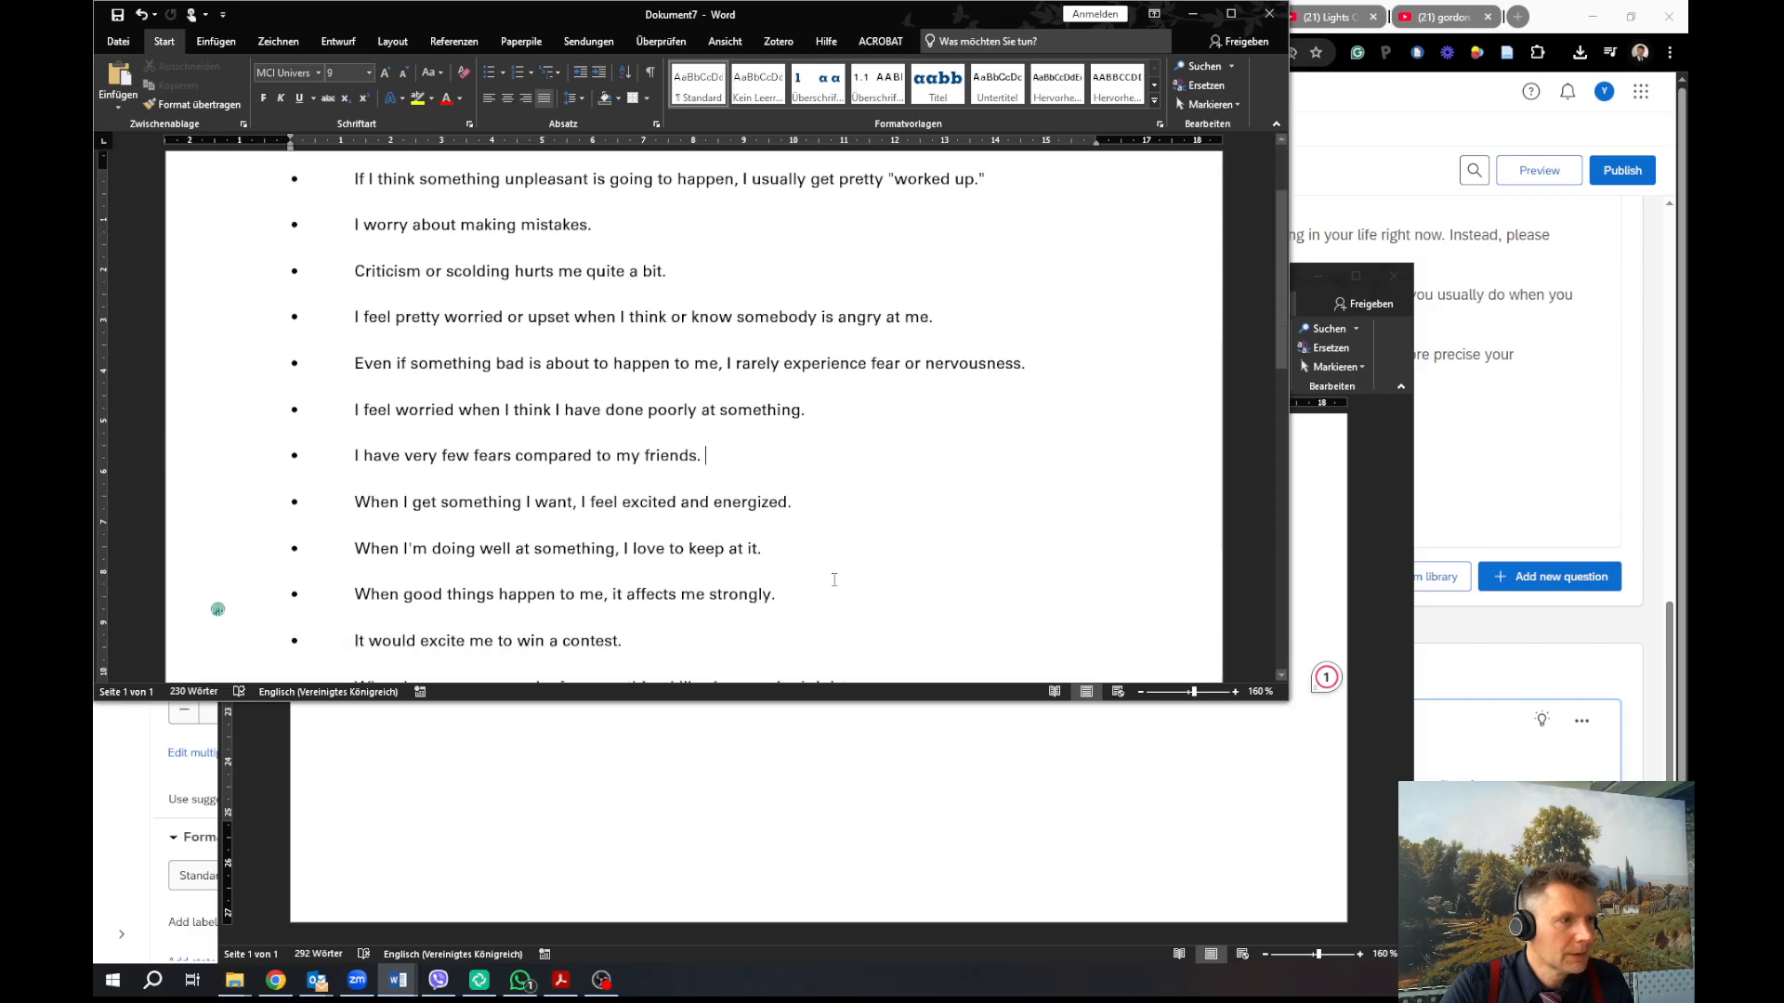
{"action": "scroll", "coordinate": [833, 579], "scroll_direction": "up", "scroll_amount": 5}
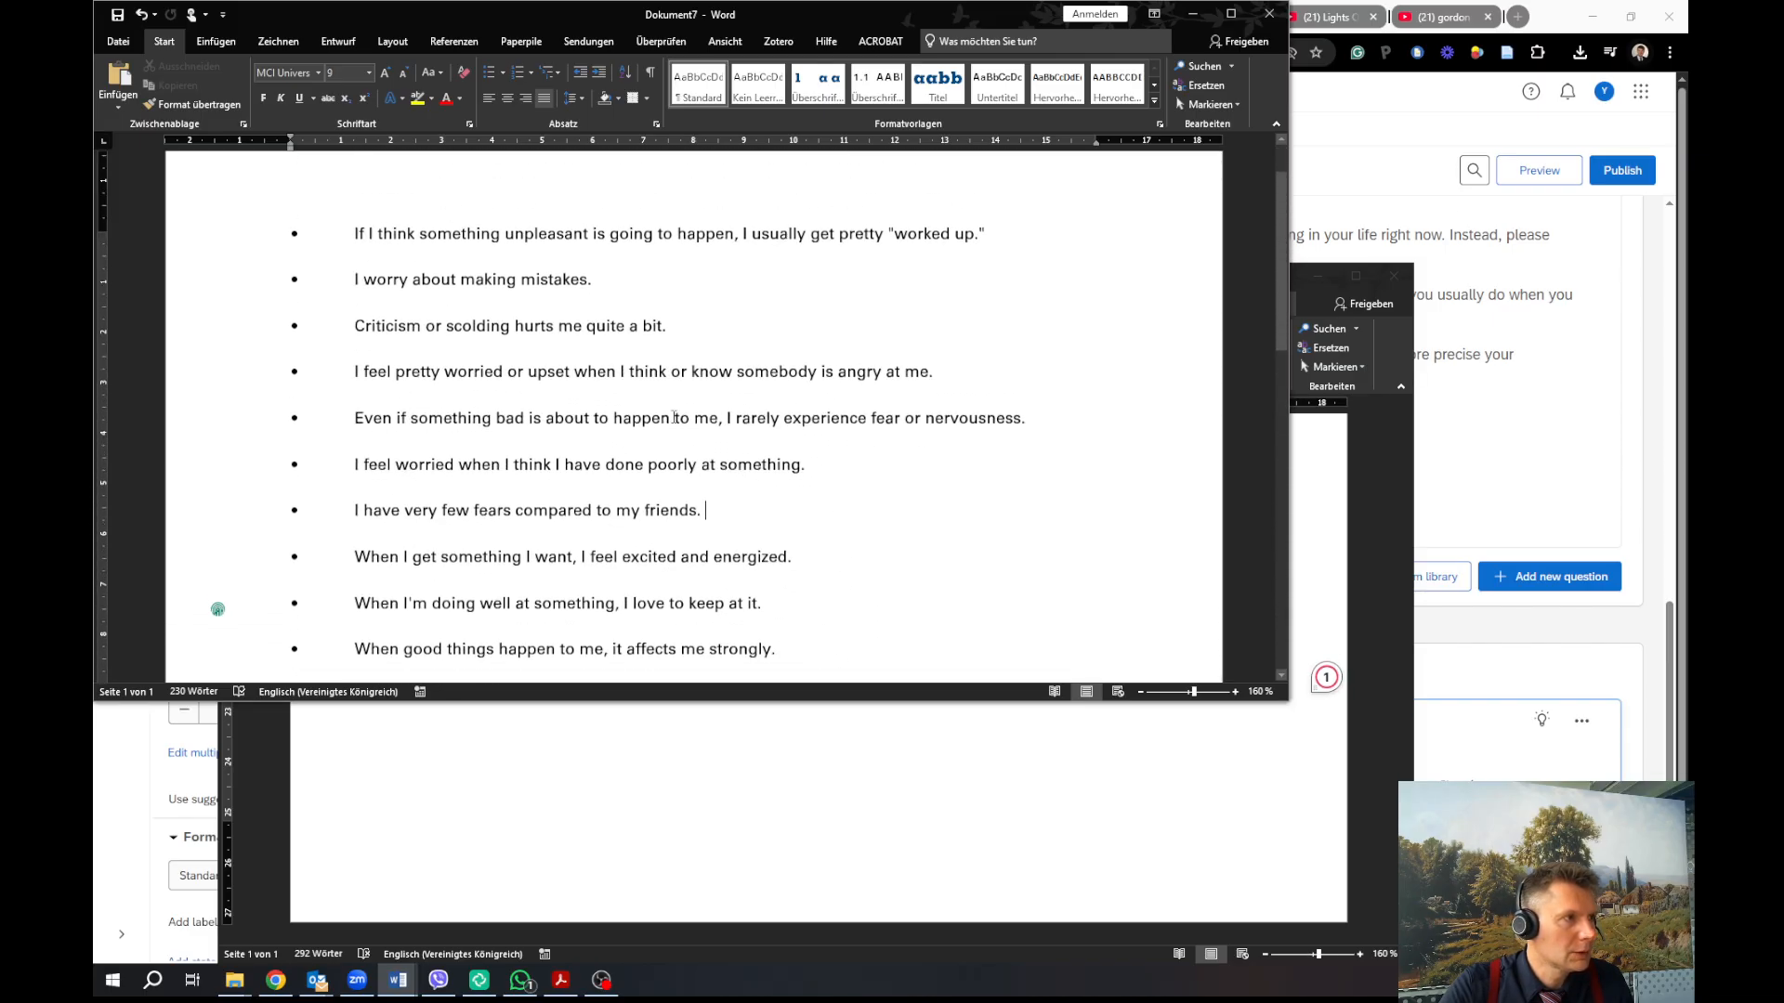
{"action": "double_click", "coordinate": [324, 244]}
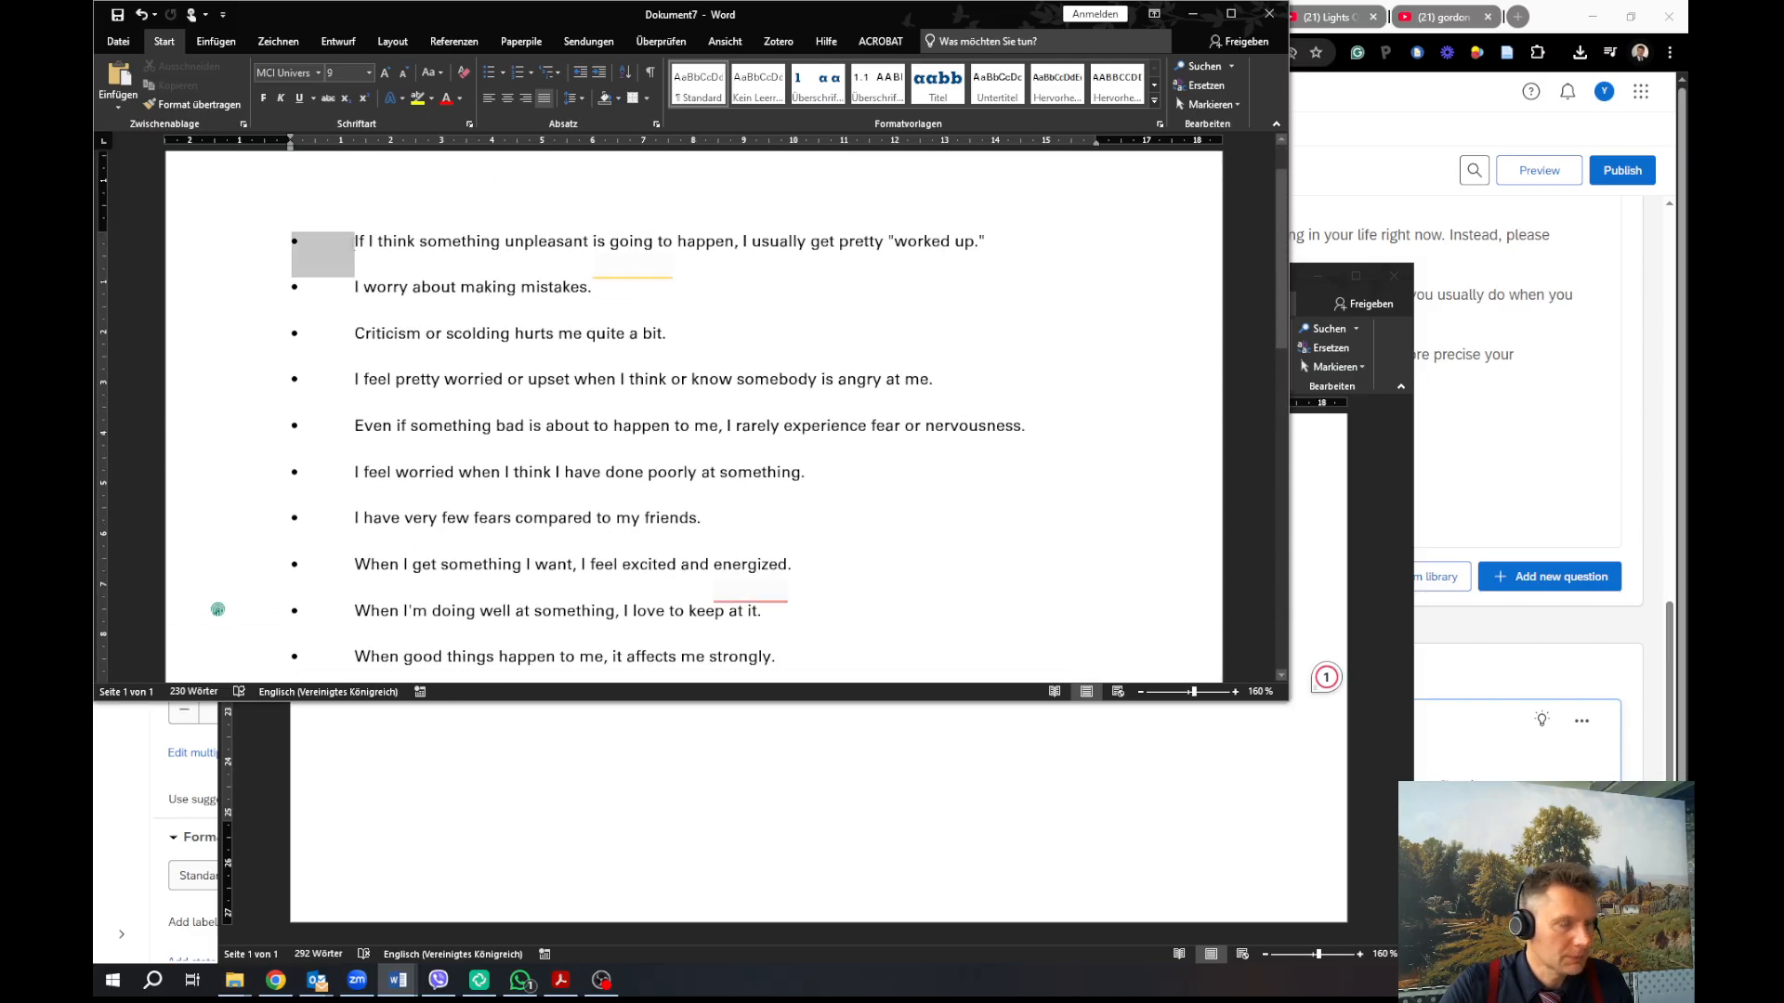
{"action": "key", "text": "ctrl+f"}
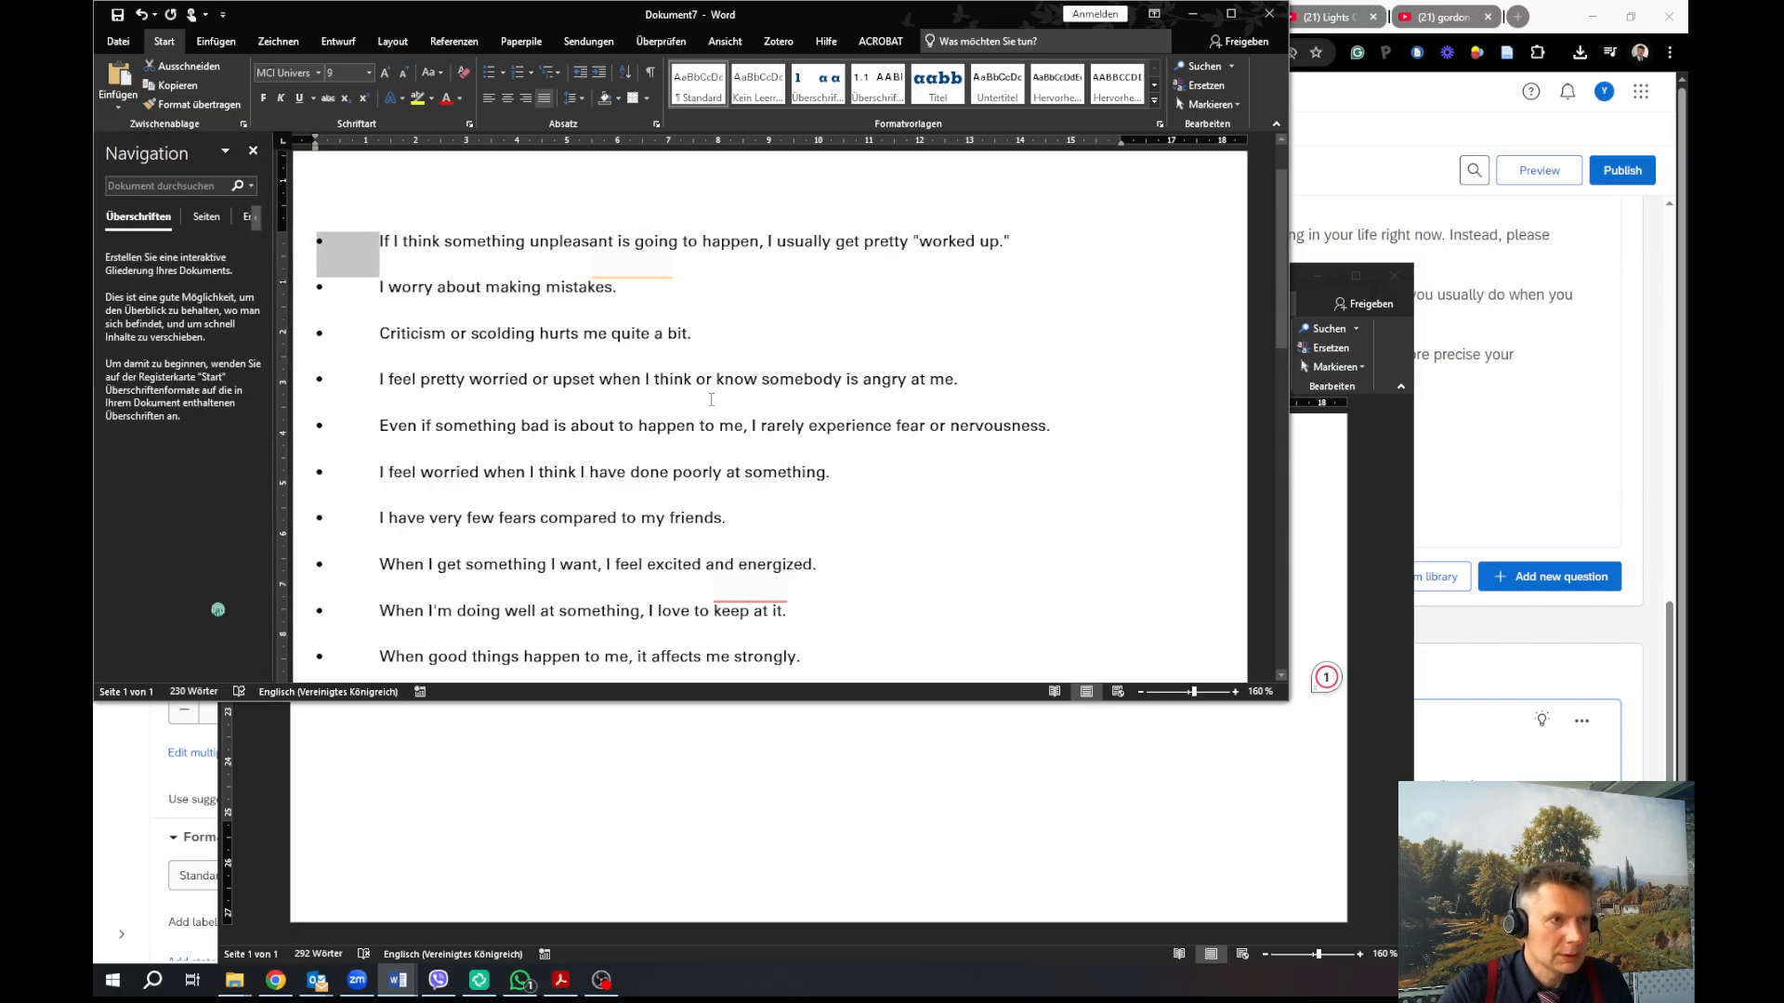
Replace every bullet-and-tab with nothing (20 replacements), then select the cleaned item list
{"action": "type", "text": "o"}
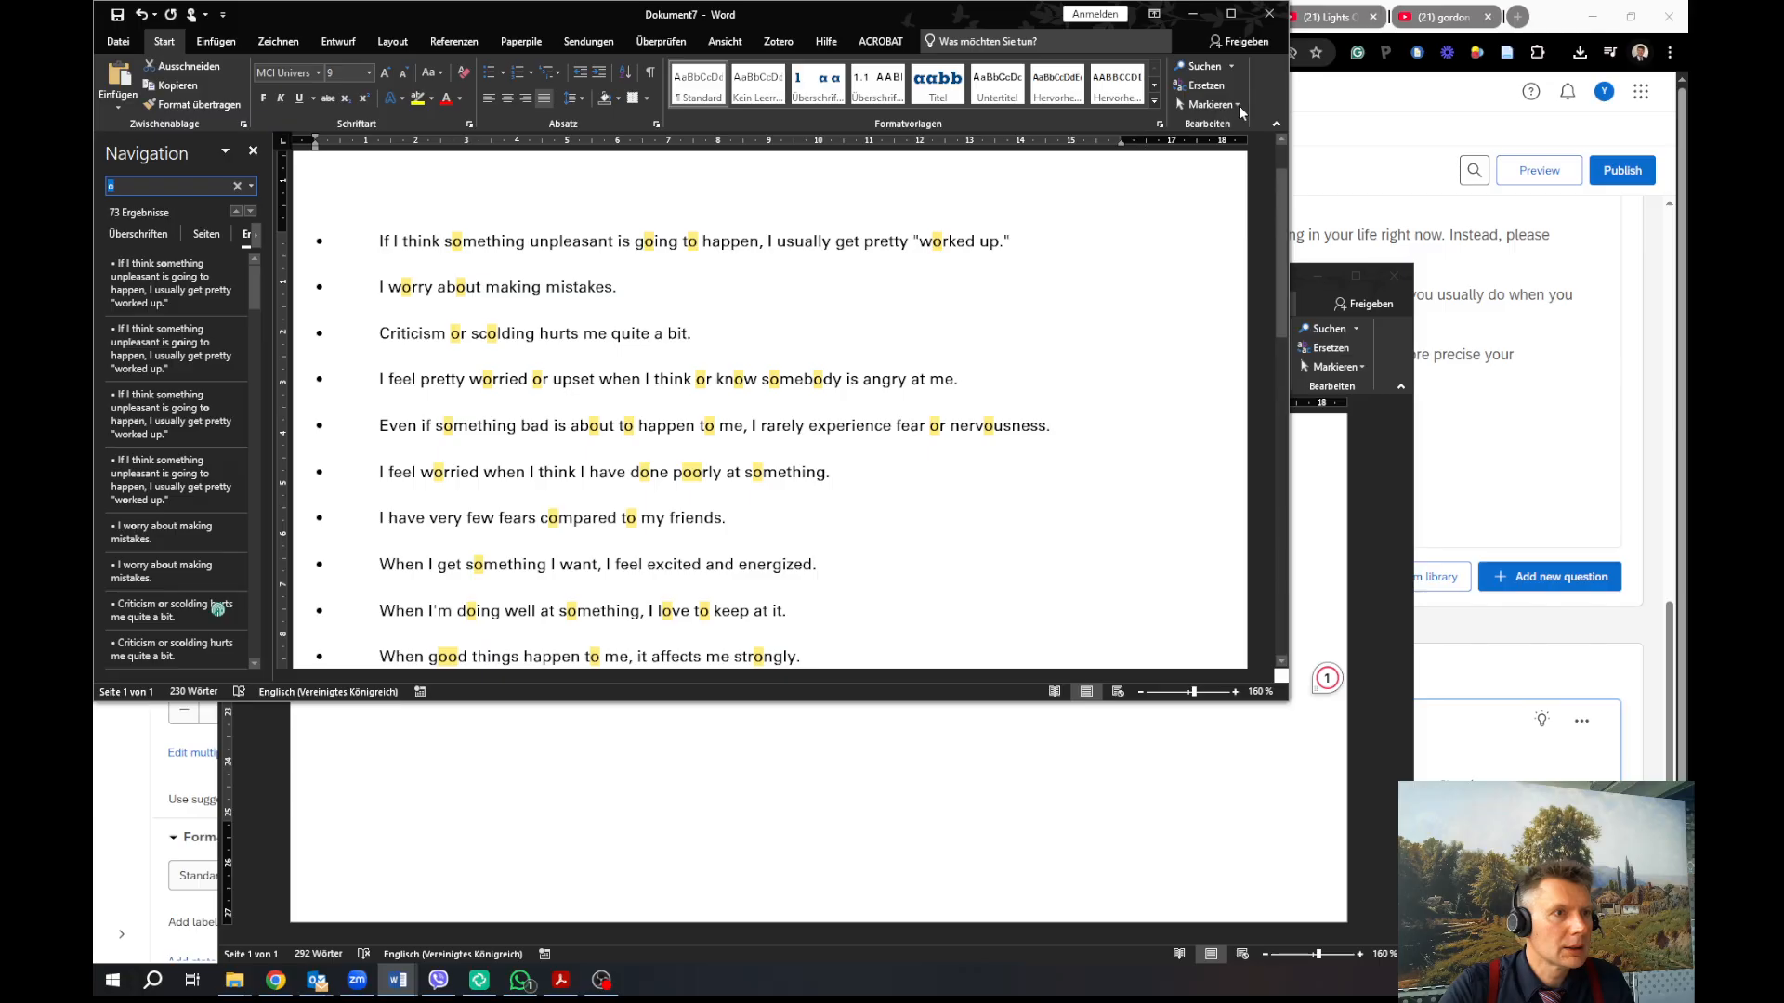
{"action": "left_click", "coordinate": [1210, 86]}
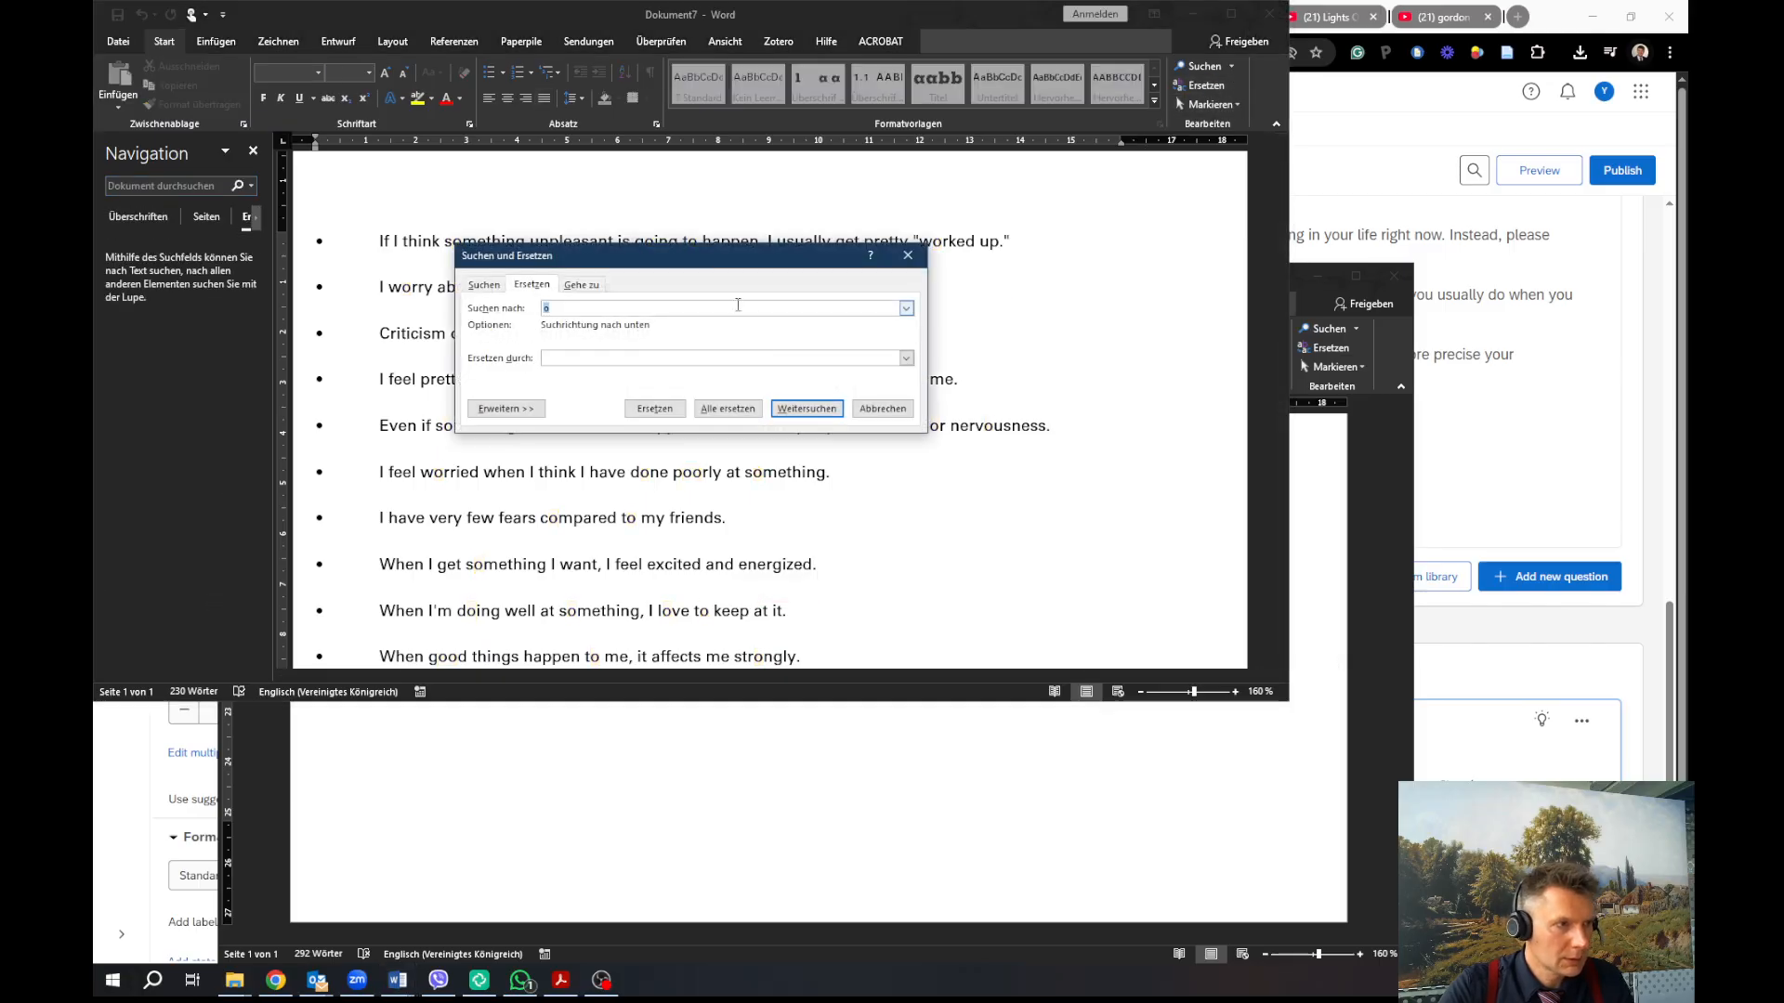
{"action": "left_click_drag", "start_coordinate": [551, 314], "coordinate": [520, 312]}
{"action": "key", "text": "ctrl+v"}
{"action": "left_click", "coordinate": [729, 410]}
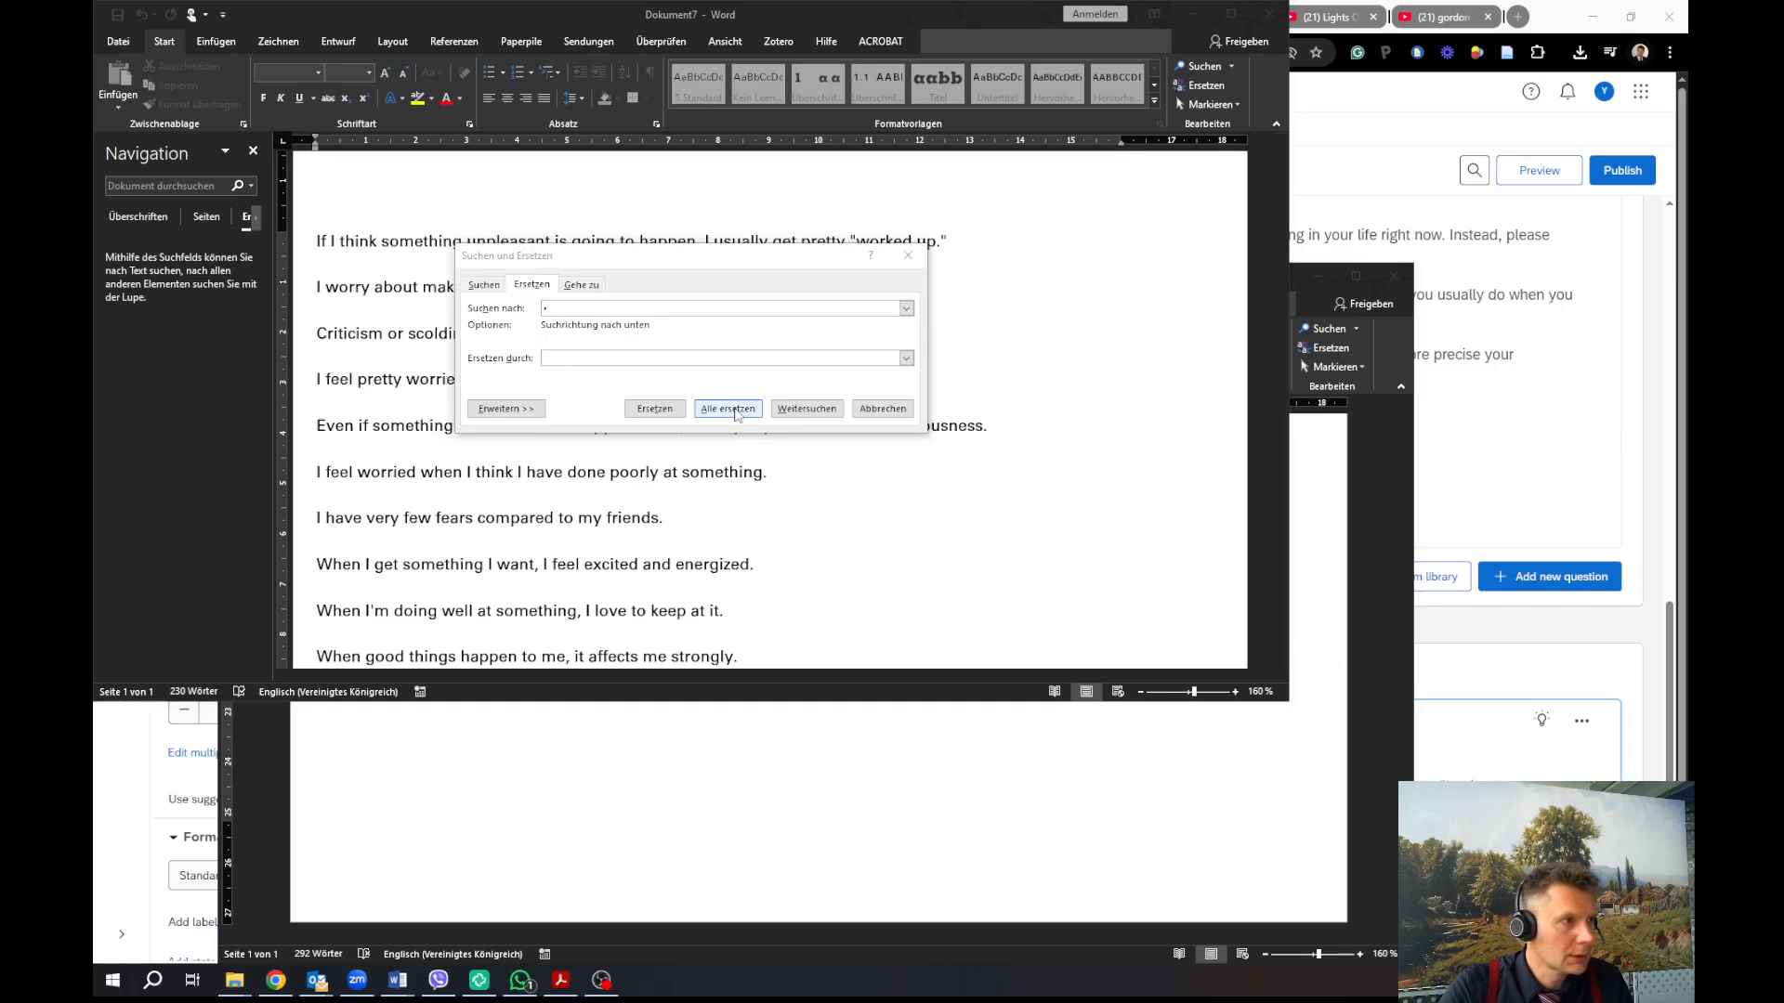
{"action": "key", "text": "Return"}
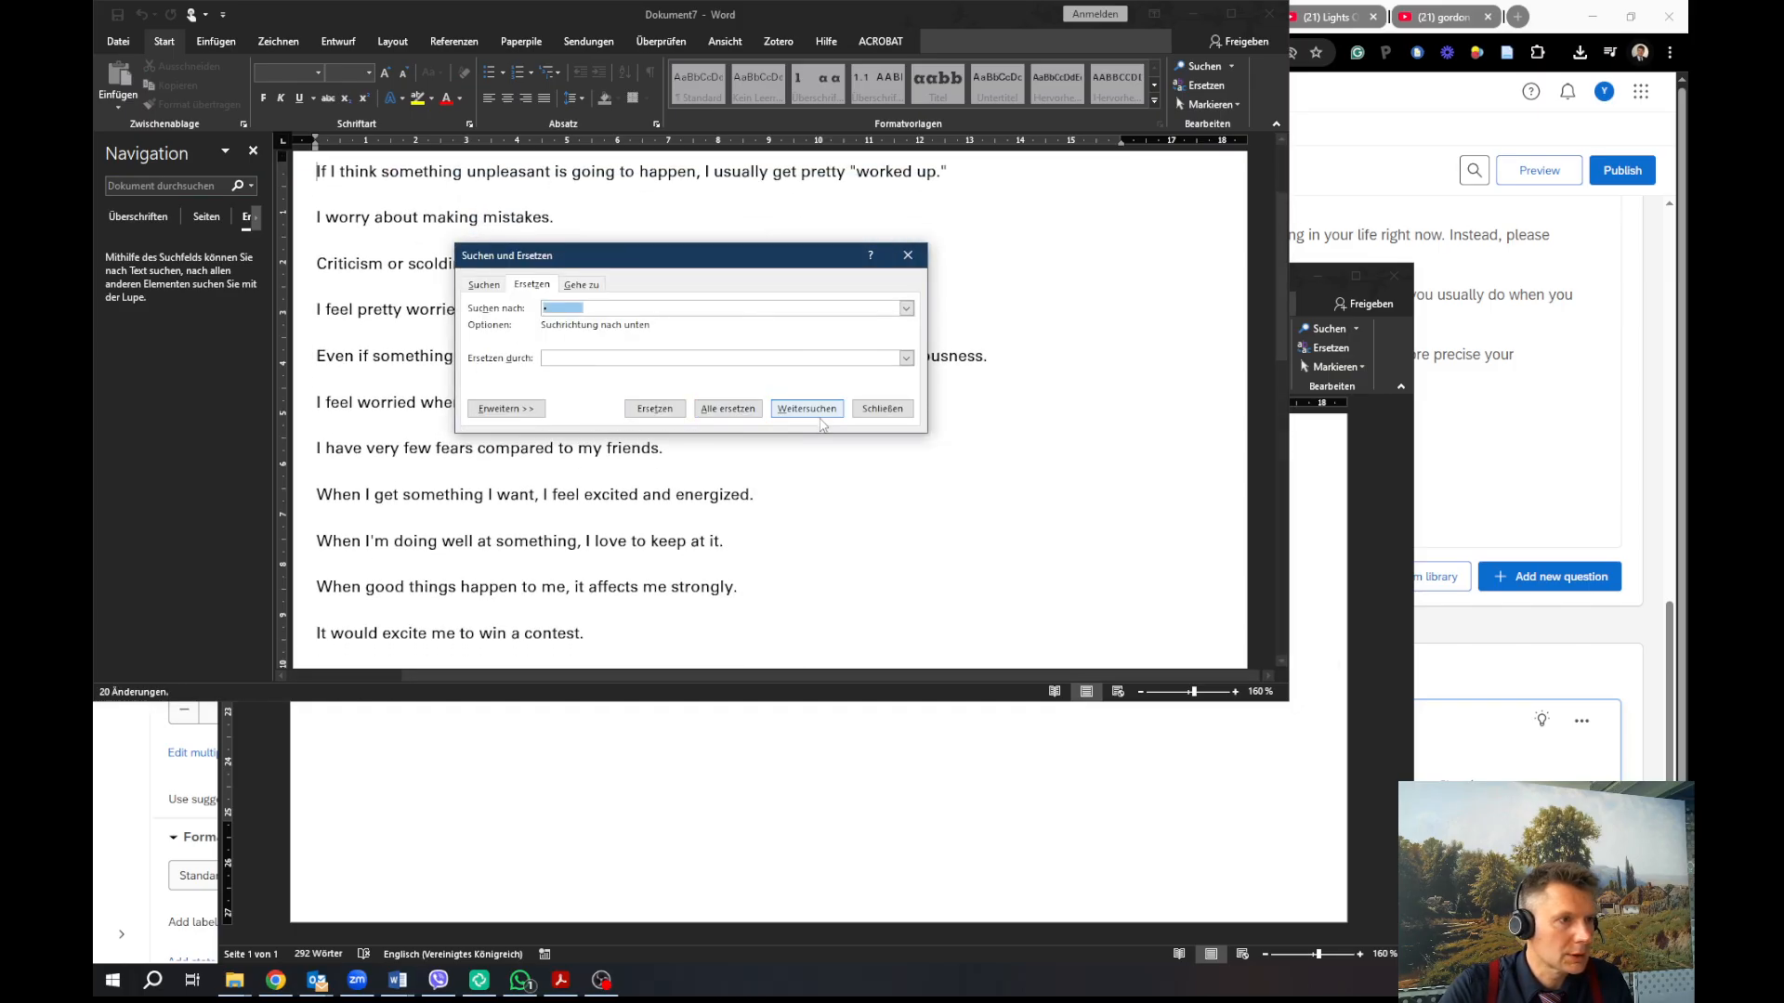
{"action": "left_click", "coordinate": [807, 410]}
{"action": "left_click", "coordinate": [873, 540]}
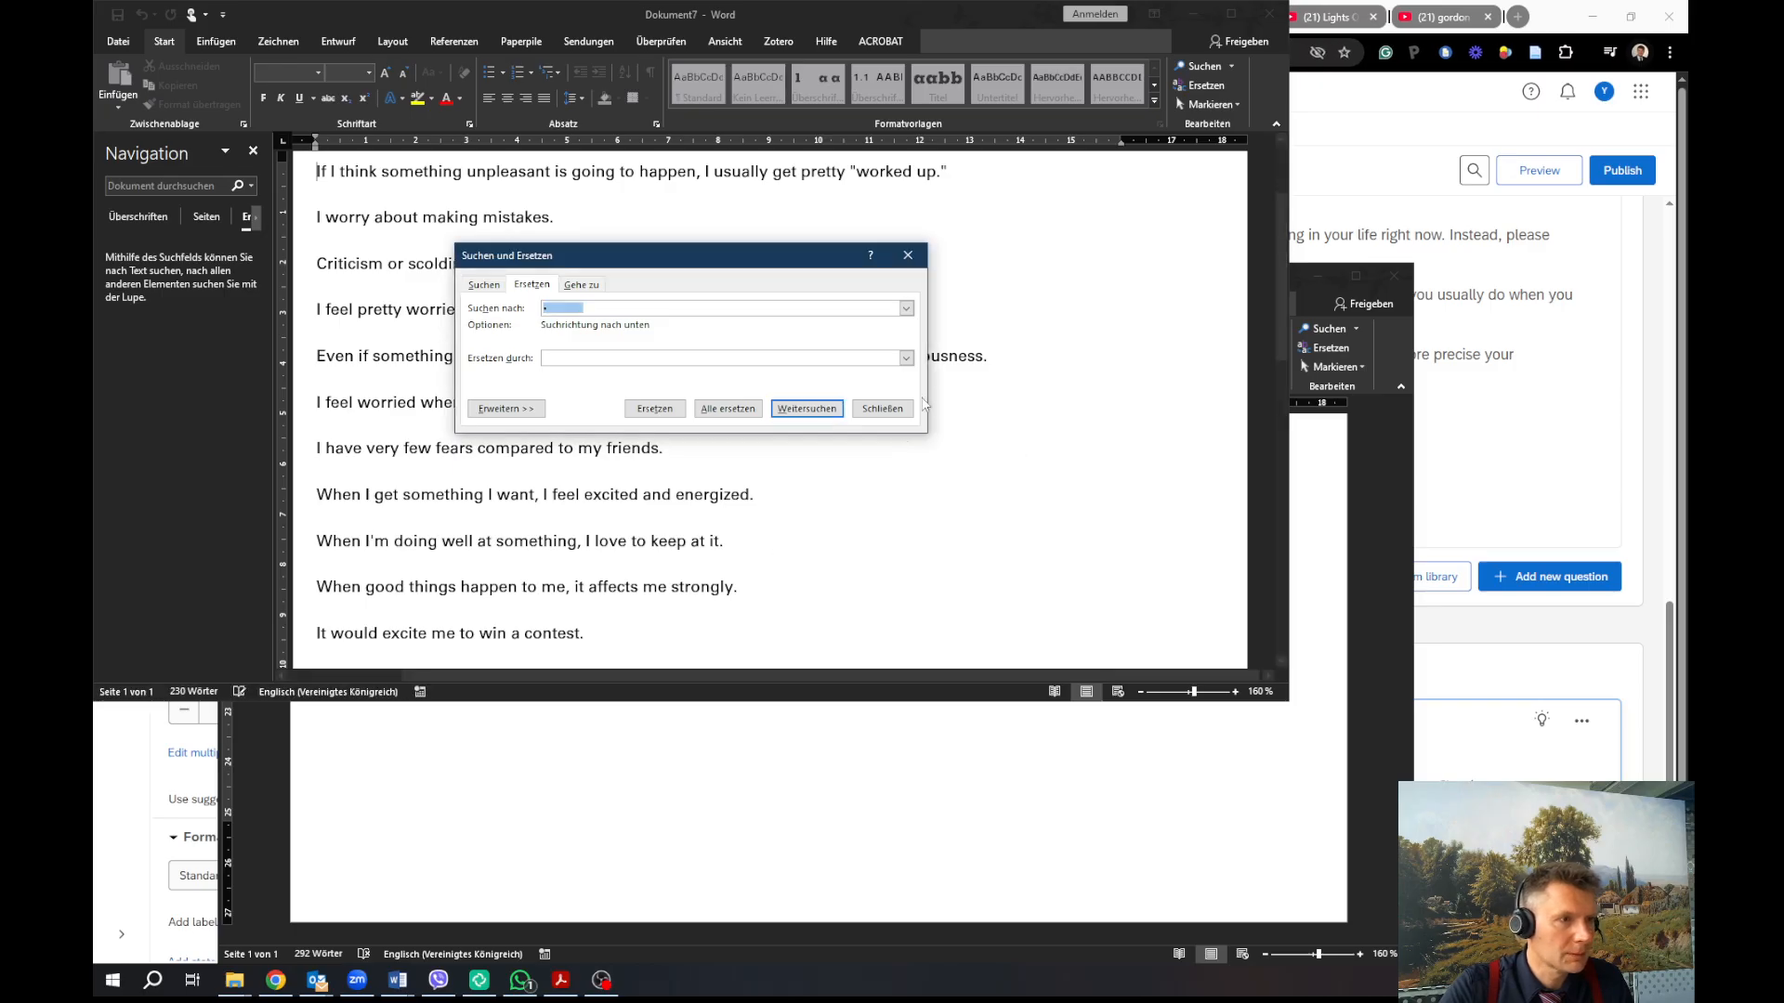
{"action": "left_click", "coordinate": [897, 410]}
{"action": "scroll", "coordinate": [583, 647], "scroll_direction": "down", "scroll_amount": 5}
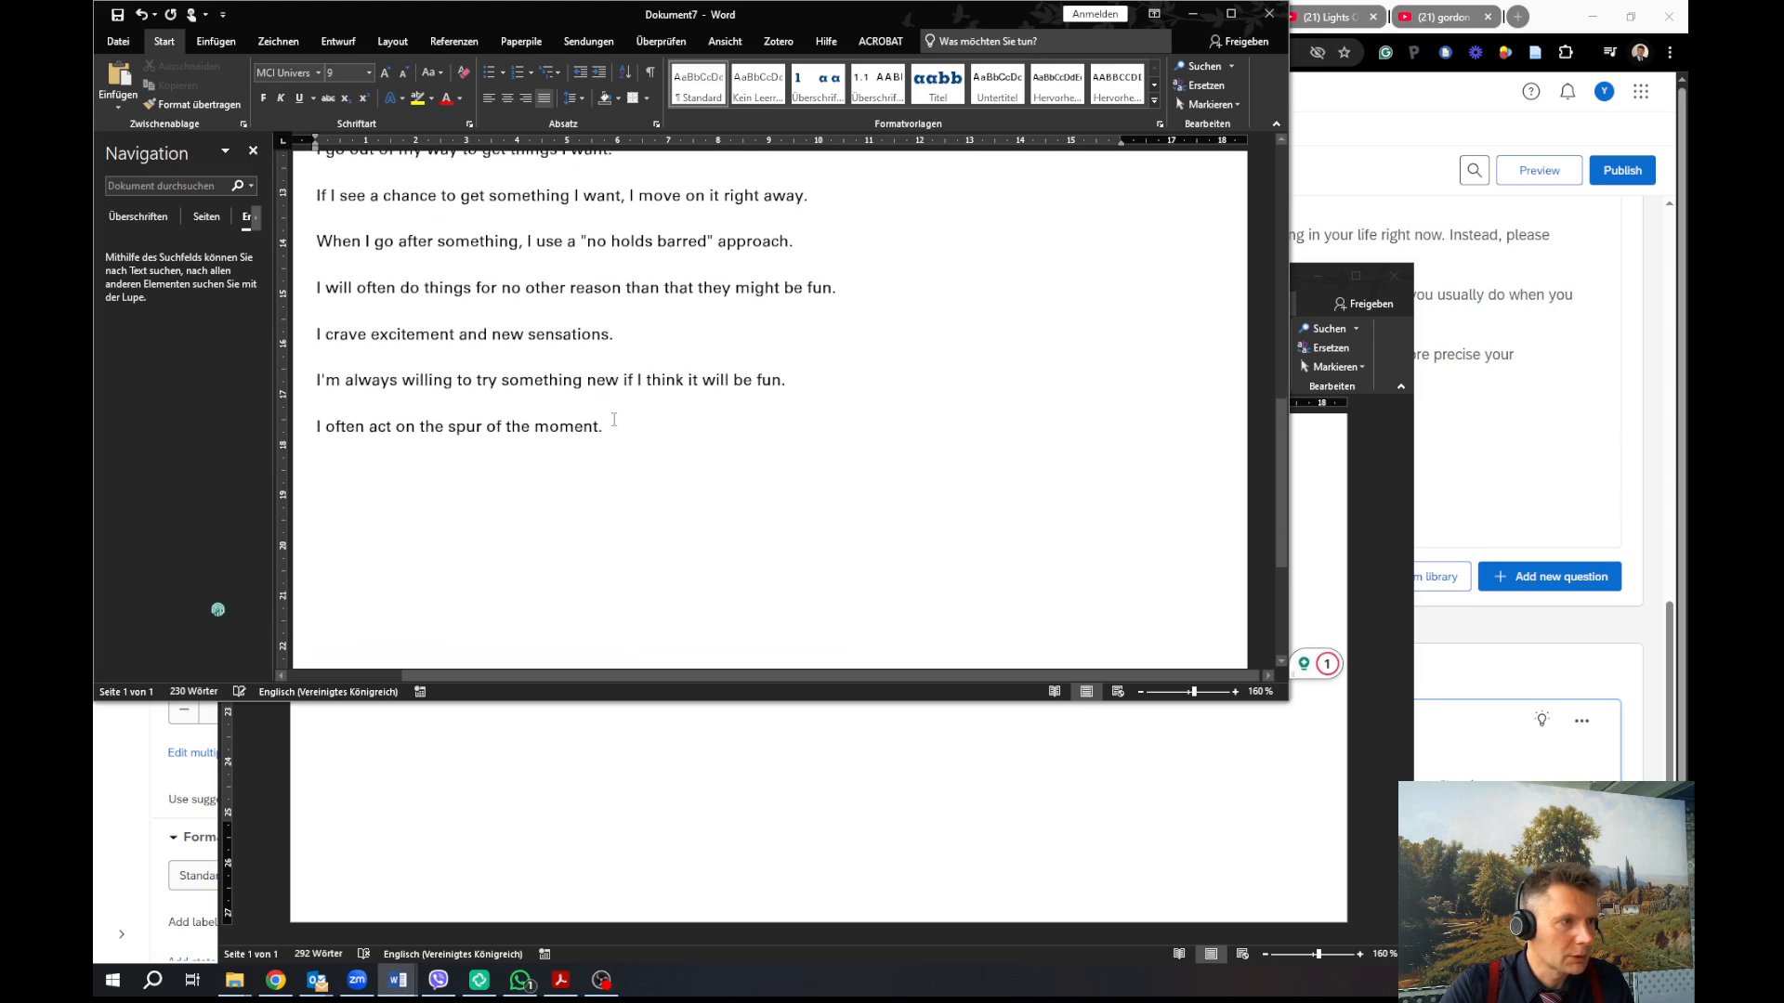
{"action": "left_click_drag", "start_coordinate": [613, 419], "coordinate": [261, 190]}
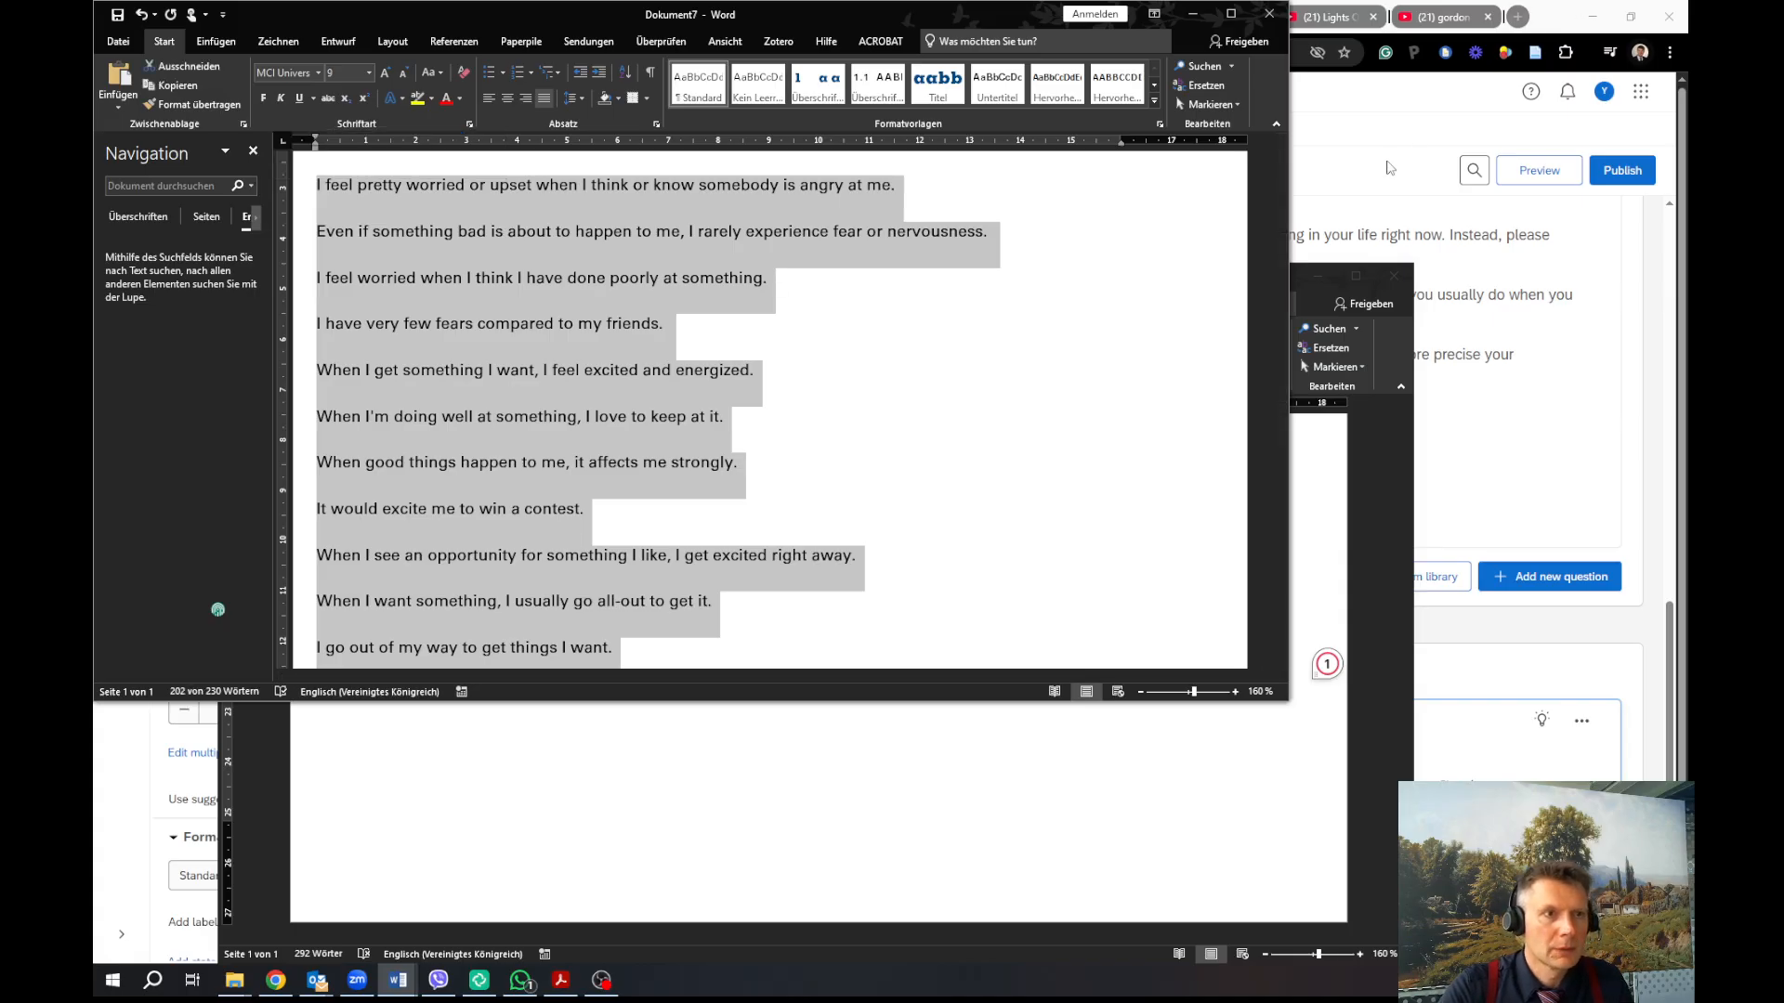
{"action": "left_click", "coordinate": [1388, 167]}
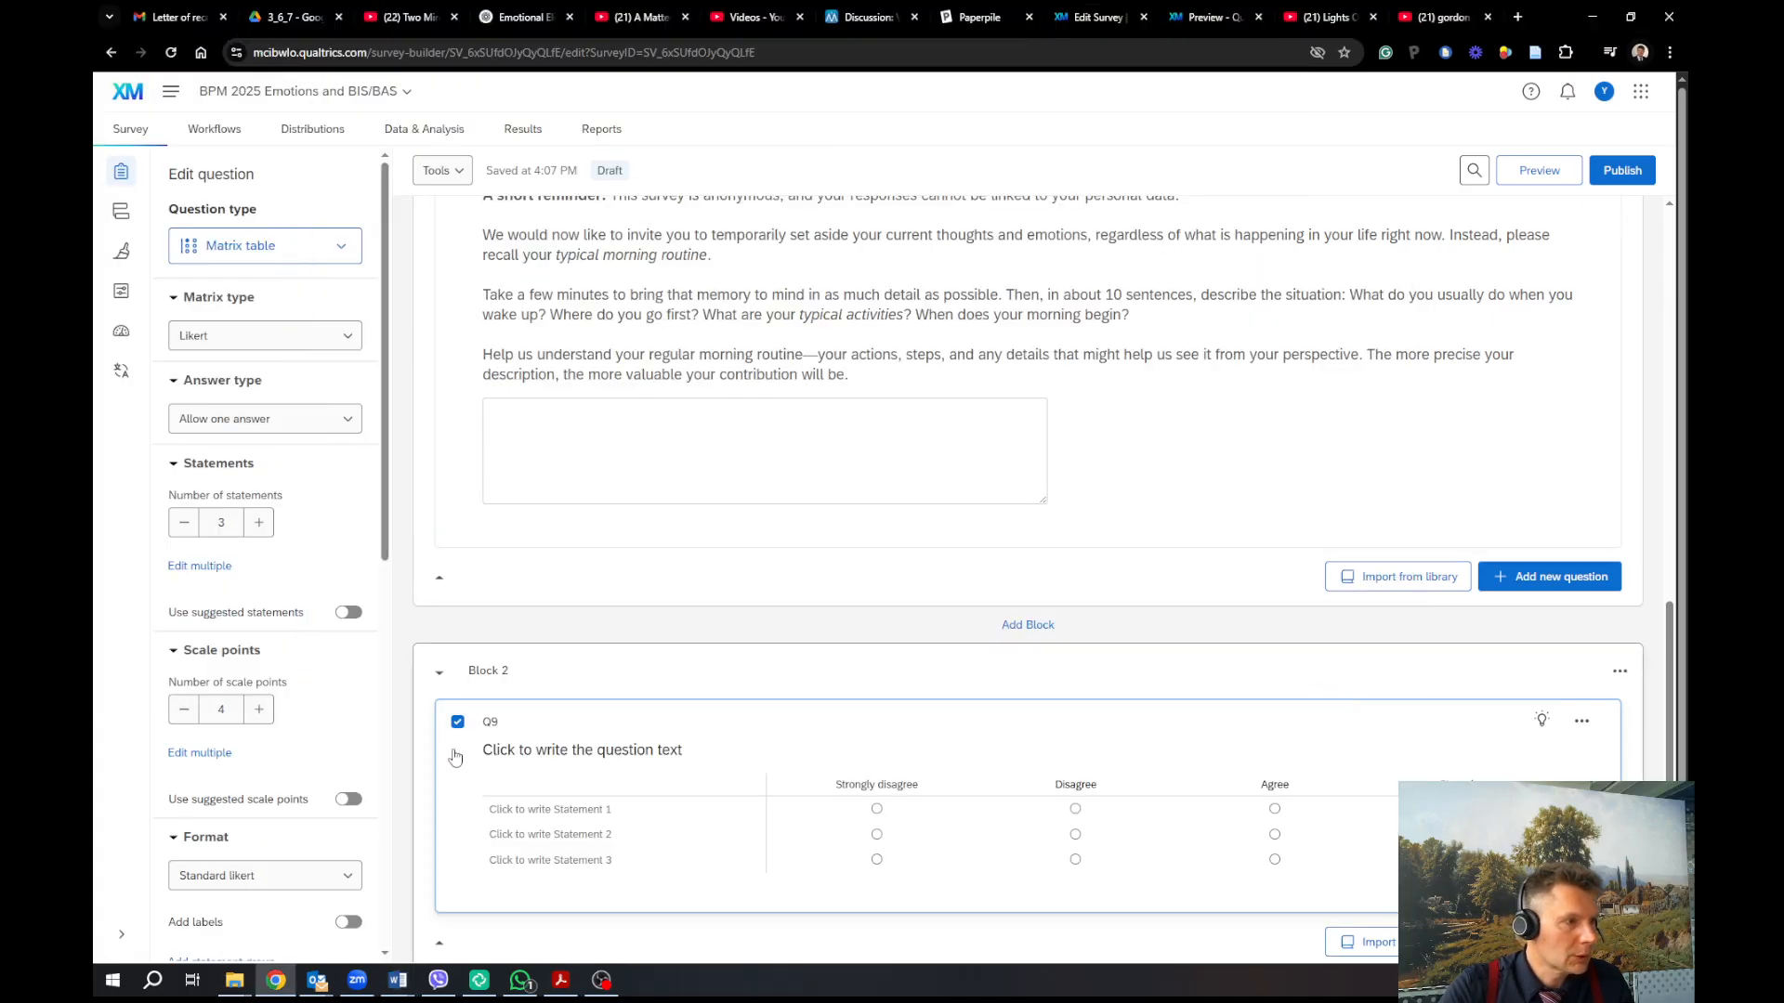
Paste the 17 BIS/BAS items over Q9's three placeholder statements using Edit multiple
{"action": "left_click", "coordinate": [229, 580]}
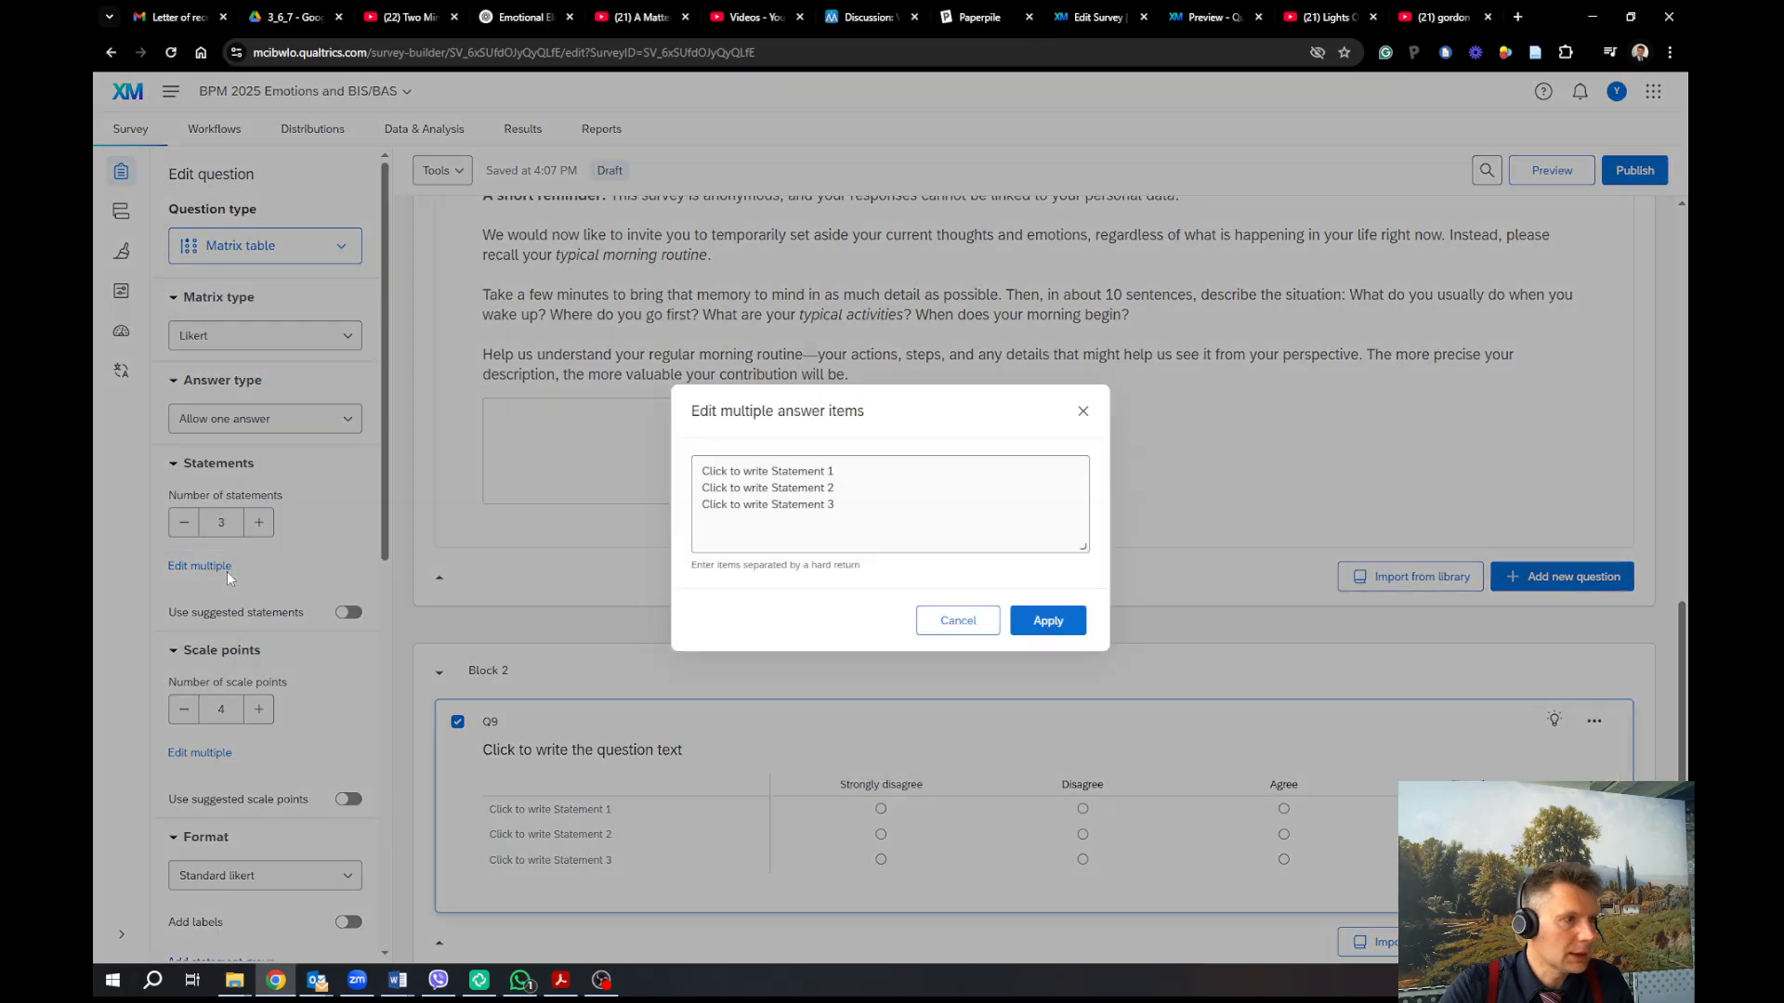
{"action": "left_click", "coordinate": [860, 506]}
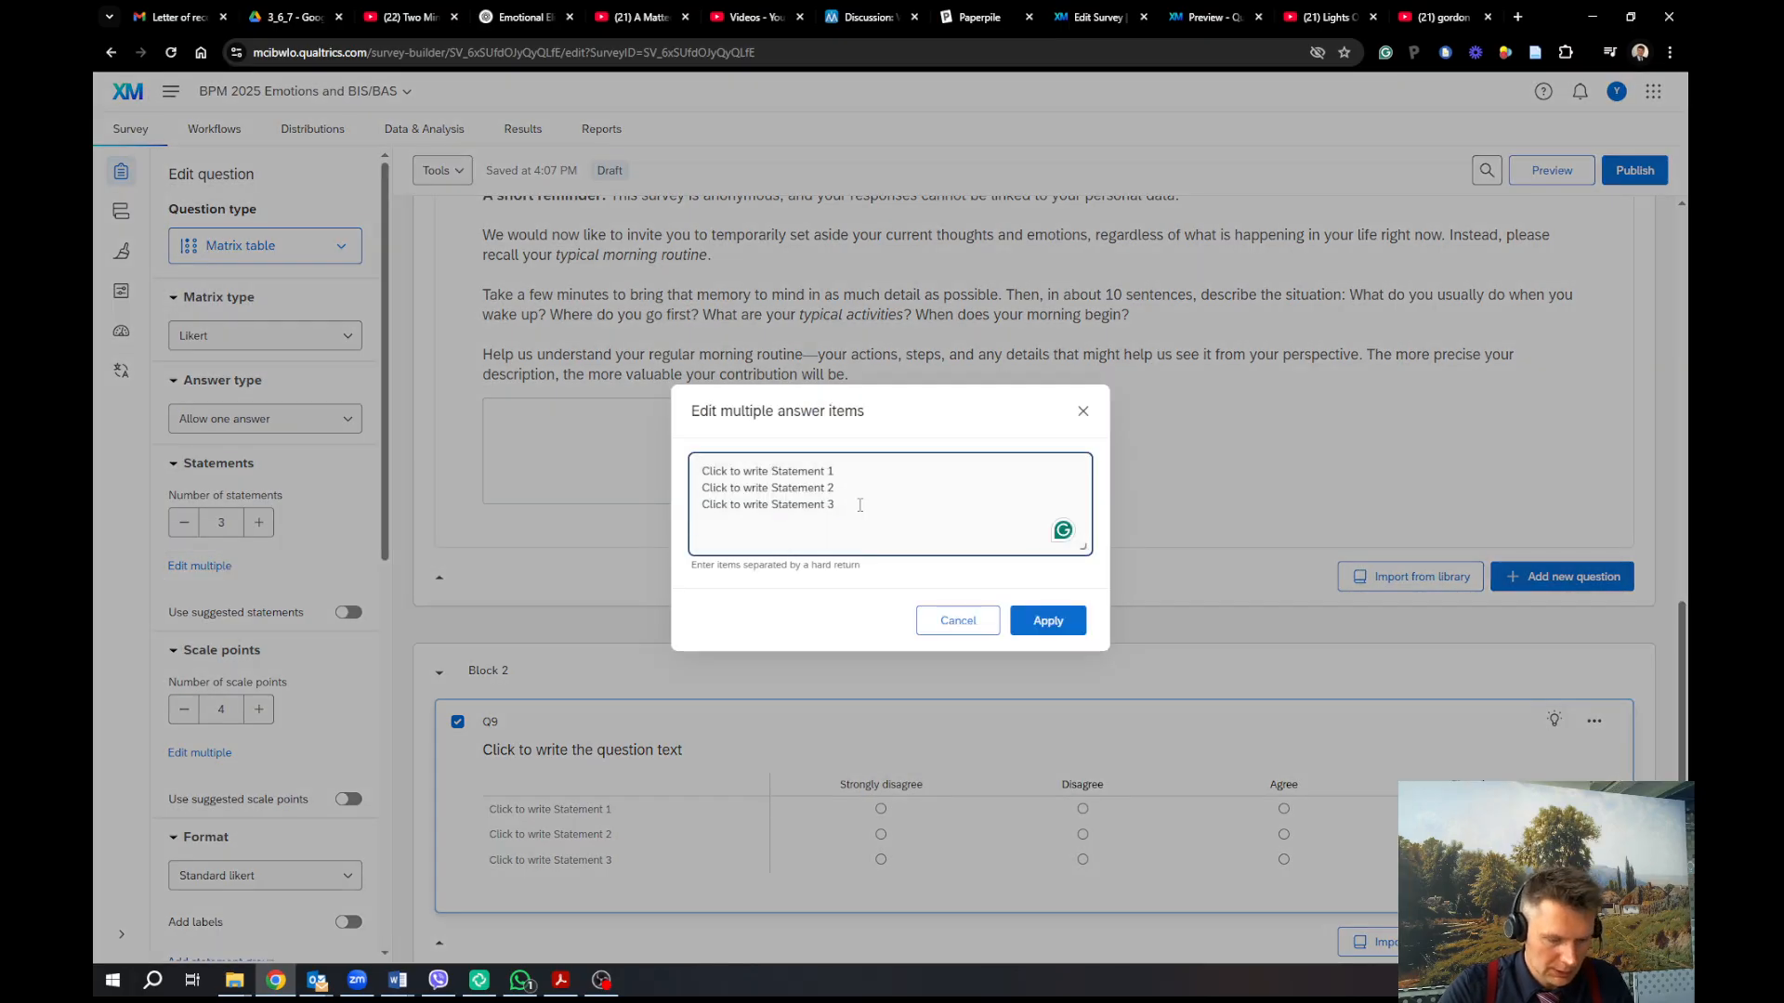
{"action": "key", "text": "ctrl+a"}
{"action": "key", "text": "ctrl+v"}
{"action": "key", "text": "BackSpace"}
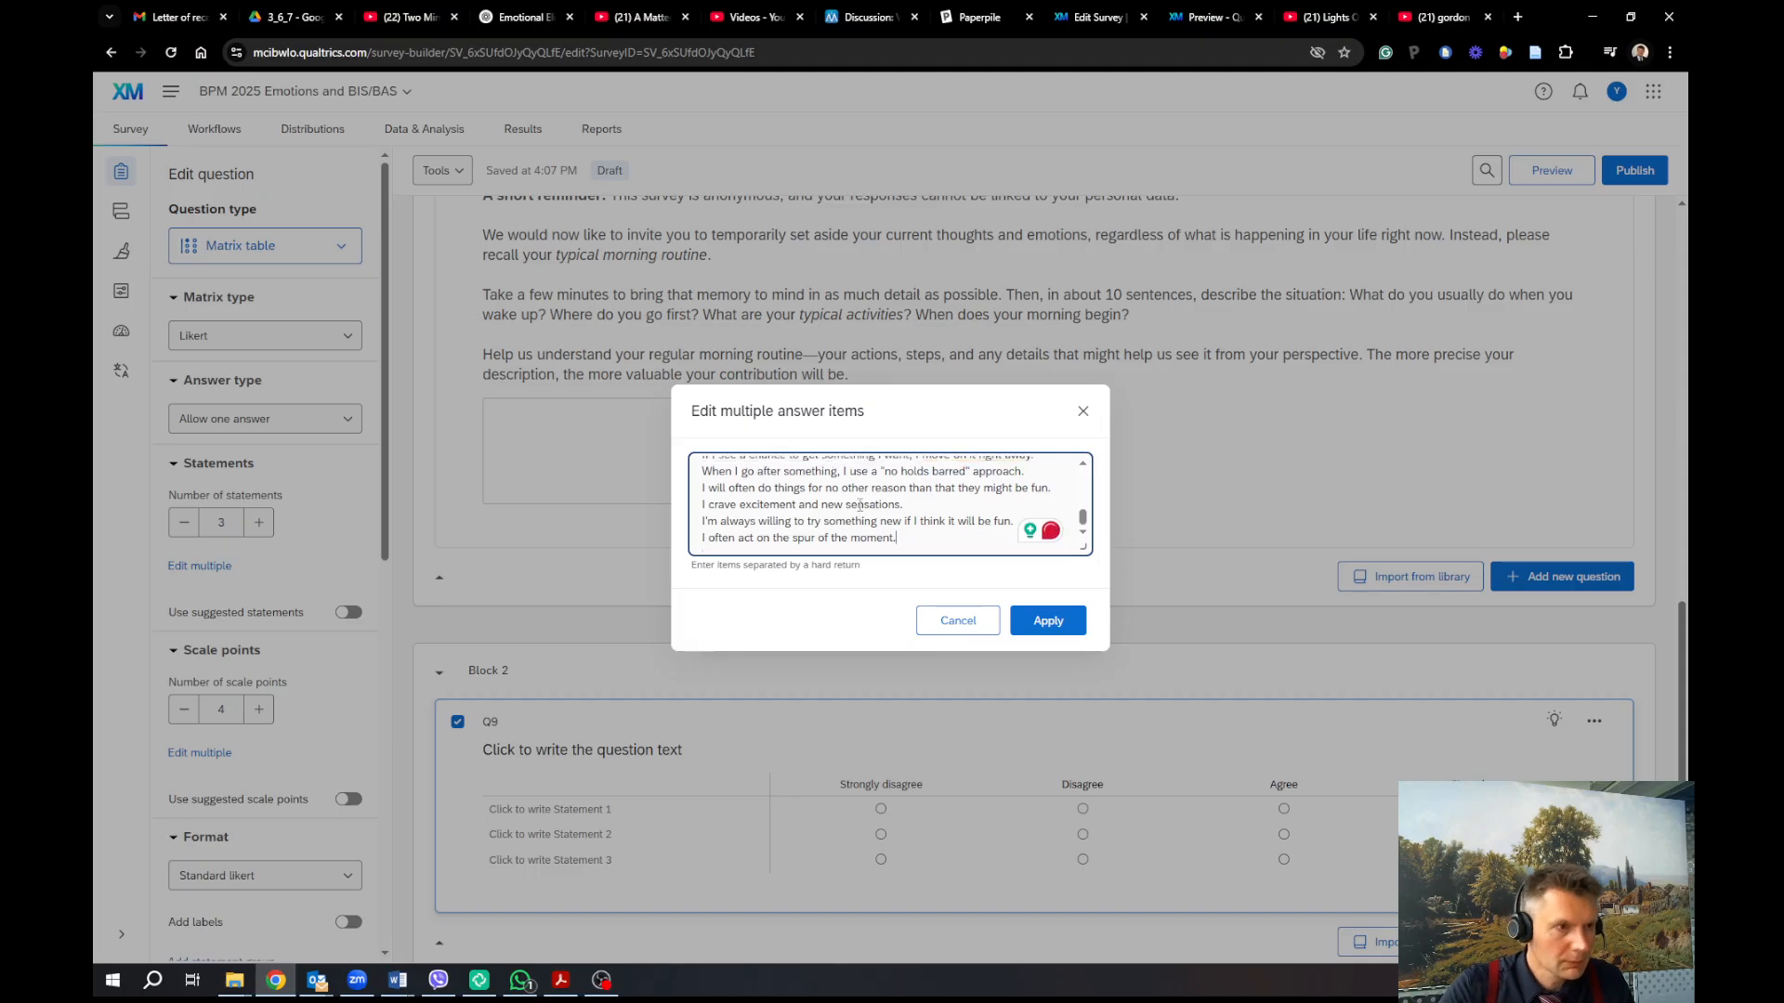
{"action": "left_click", "coordinate": [1167, 667]}
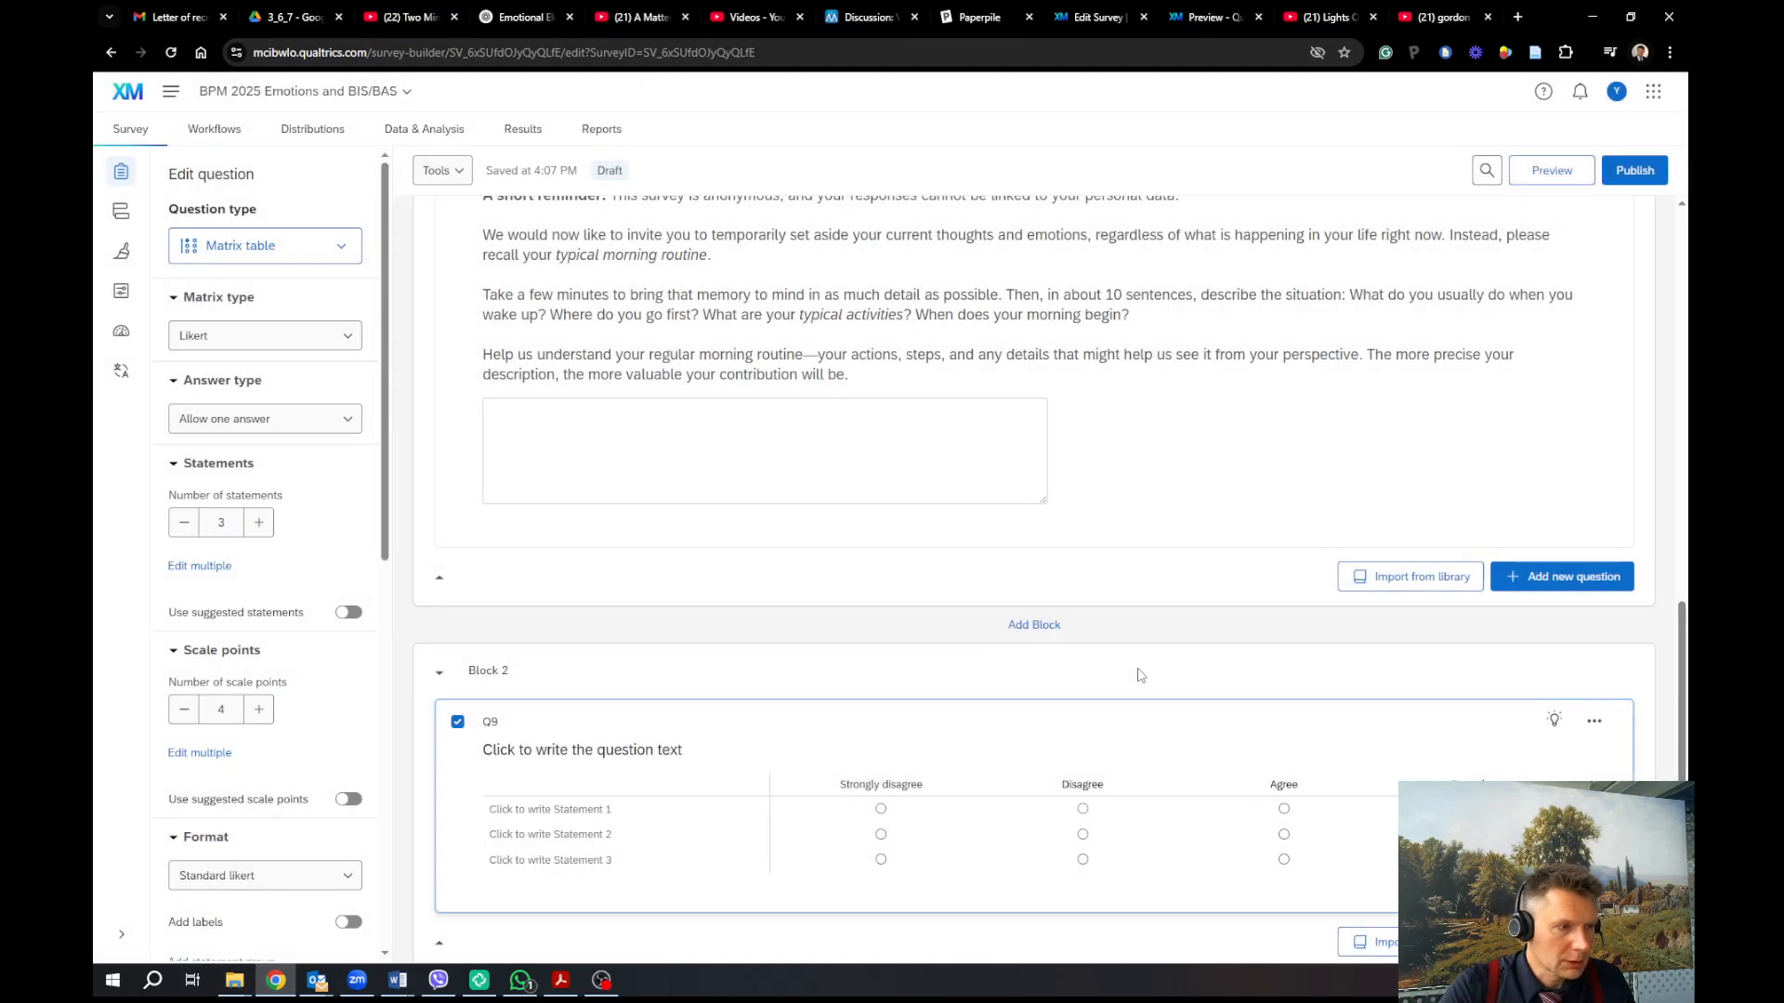
{"action": "scroll", "coordinate": [992, 686], "scroll_direction": "down", "scroll_amount": 3}
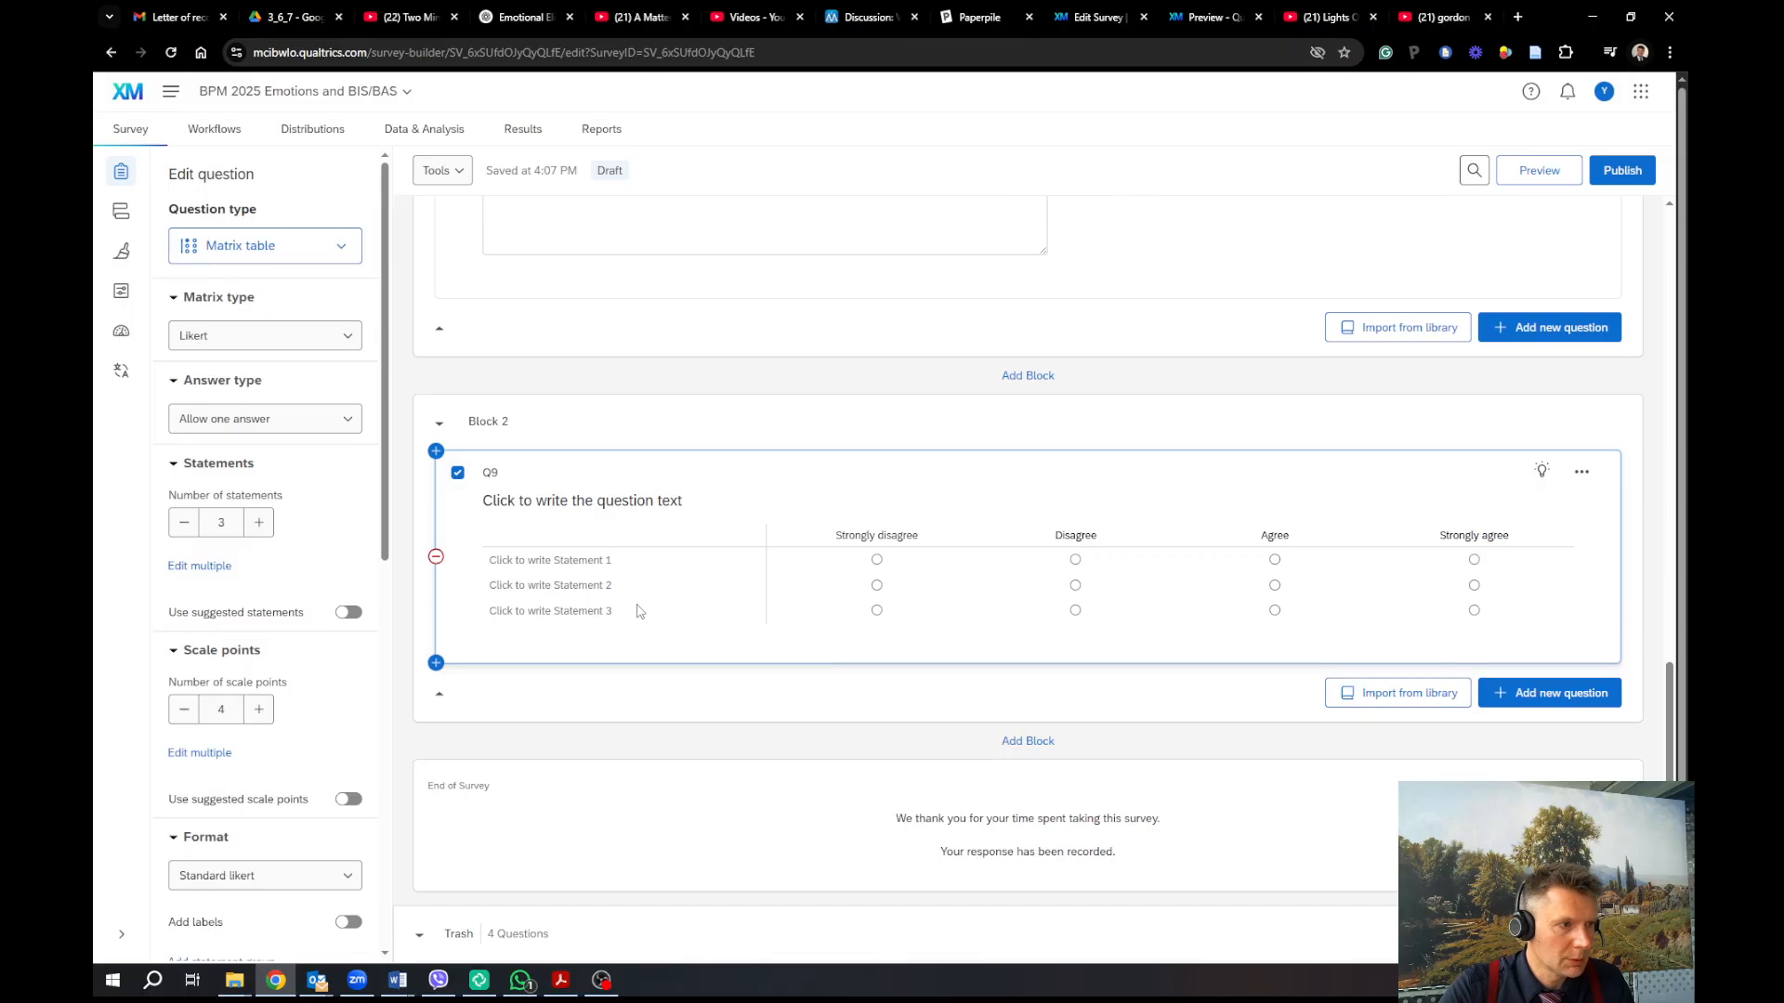
{"action": "left_click", "coordinate": [201, 566]}
{"action": "left_click", "coordinate": [768, 502]}
{"action": "key", "text": "ctrl+a"}
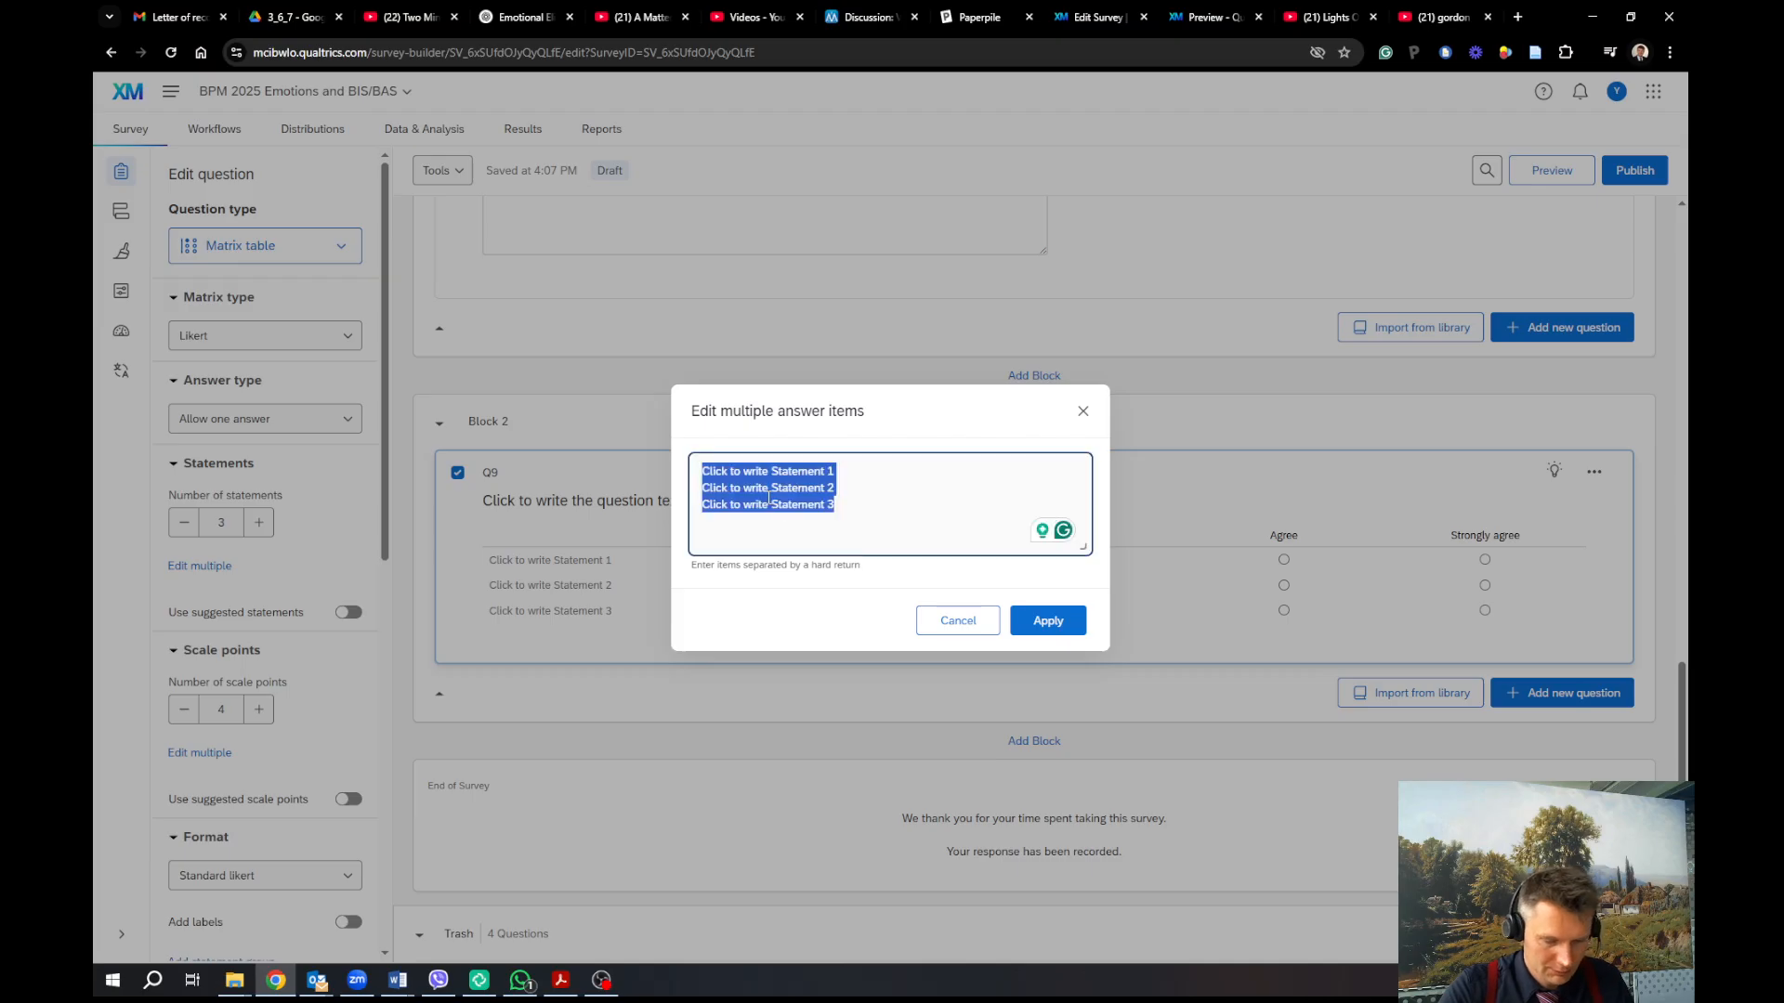
{"action": "key", "text": "ctrl+v"}
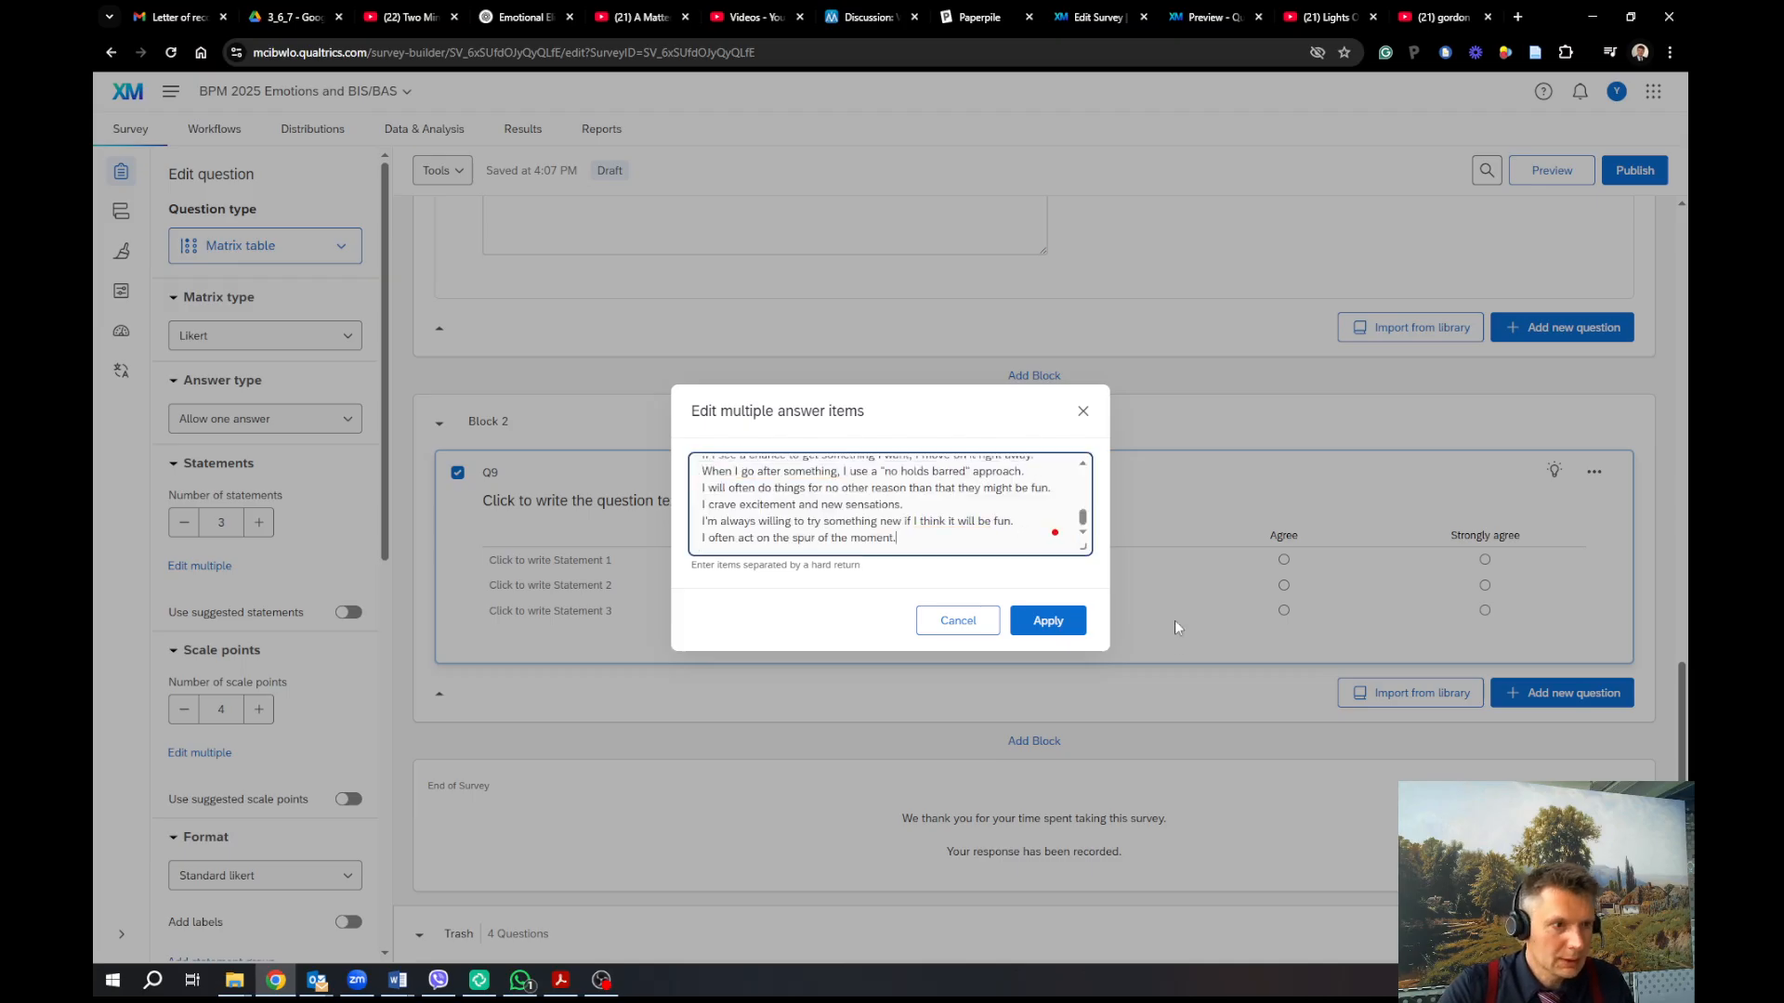
{"action": "left_click", "coordinate": [1048, 621]}
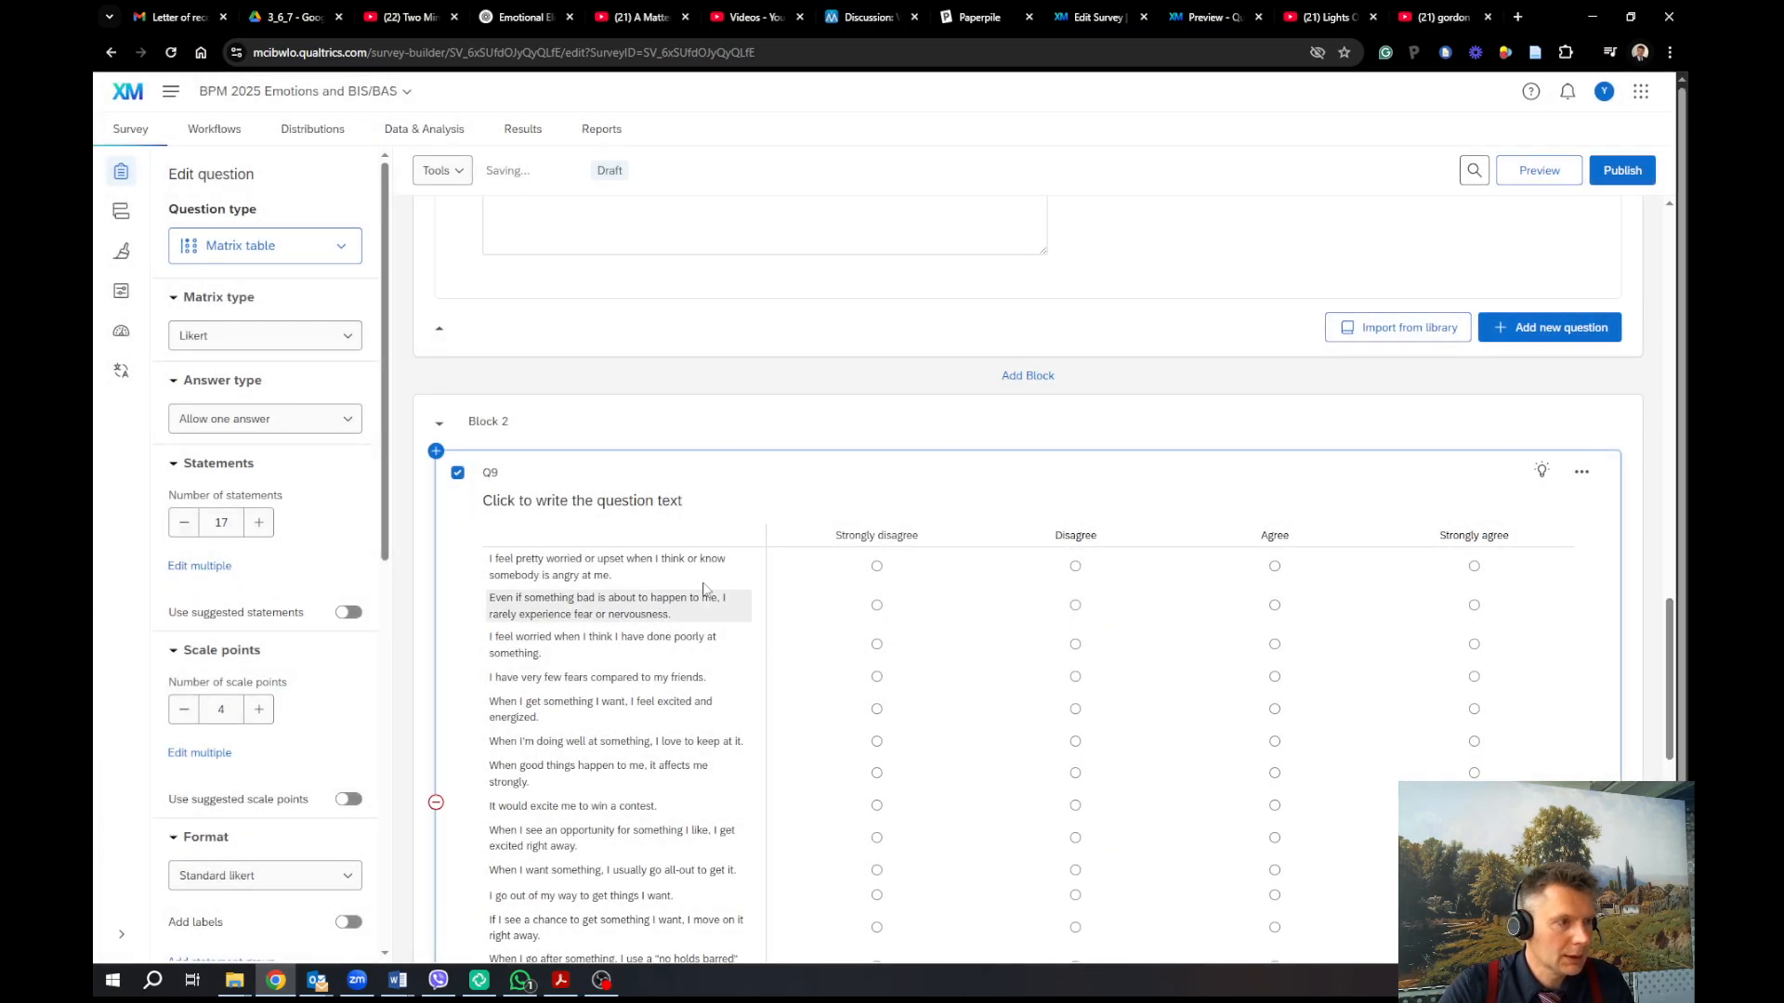
Turn on Force response for Q9 and bring up its Statement randomization settings
{"action": "scroll", "coordinate": [682, 833], "scroll_direction": "down", "scroll_amount": 6}
{"action": "scroll", "coordinate": [683, 834], "scroll_direction": "up", "scroll_amount": 5}
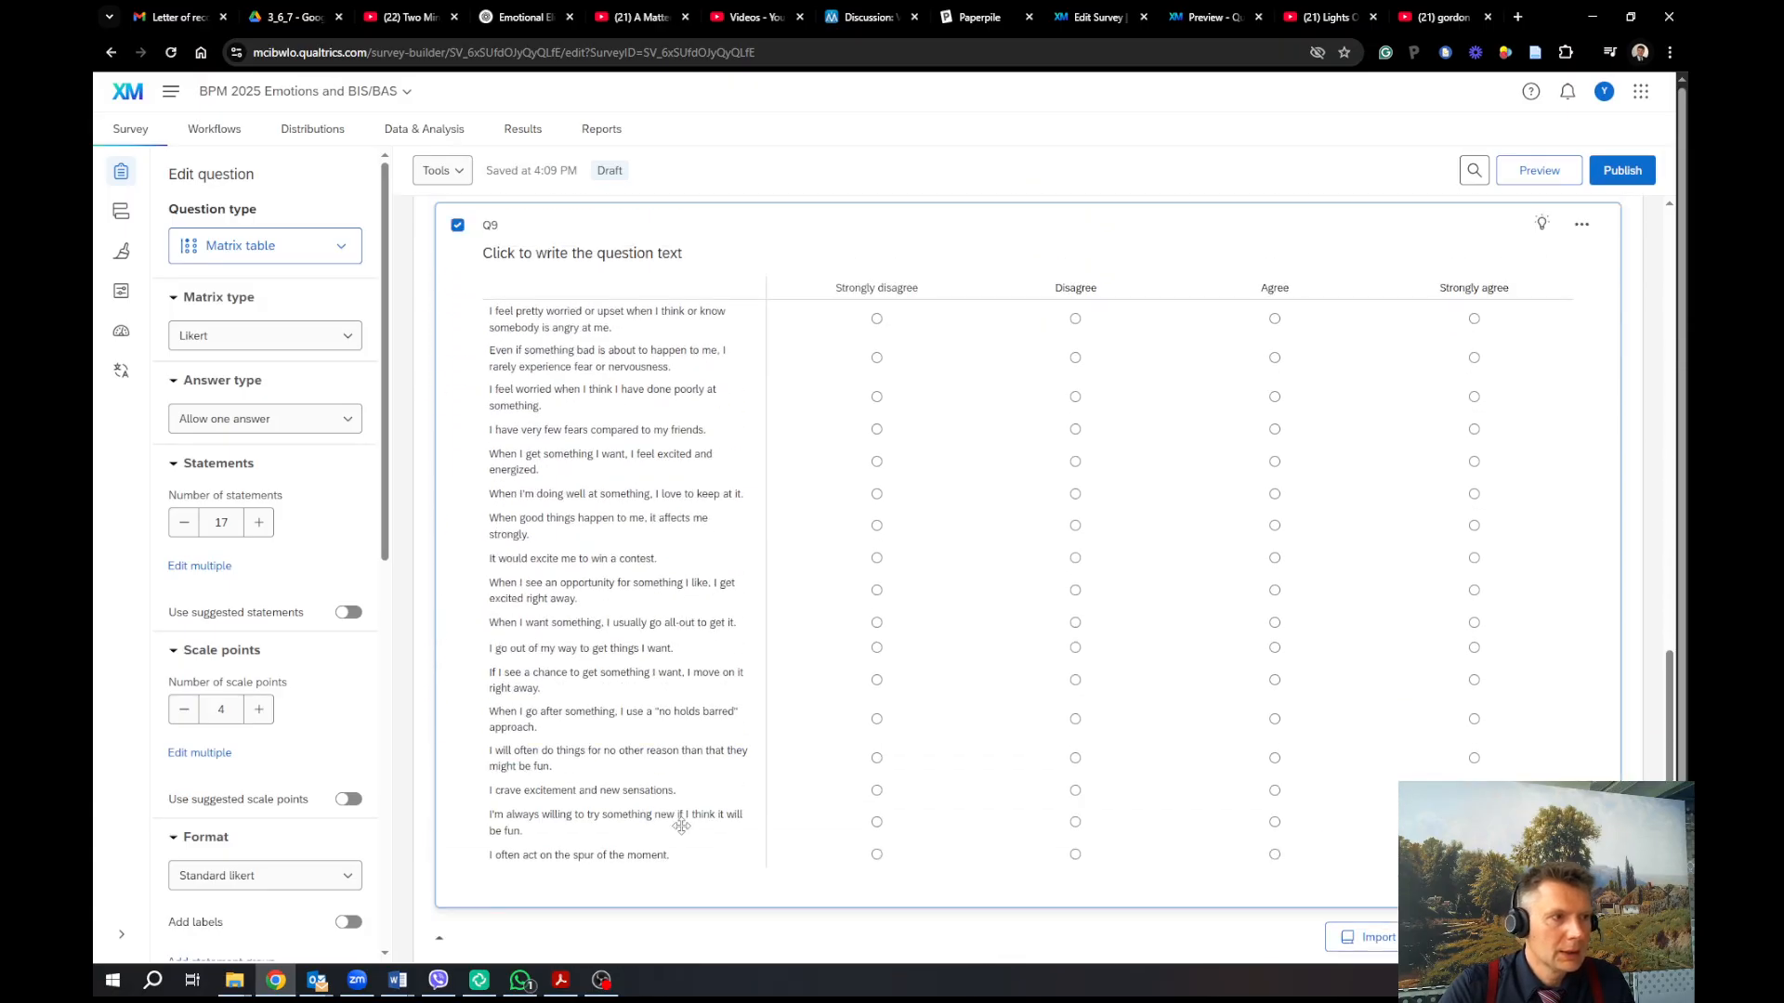
{"action": "scroll", "coordinate": [682, 833], "scroll_direction": "up", "scroll_amount": 1}
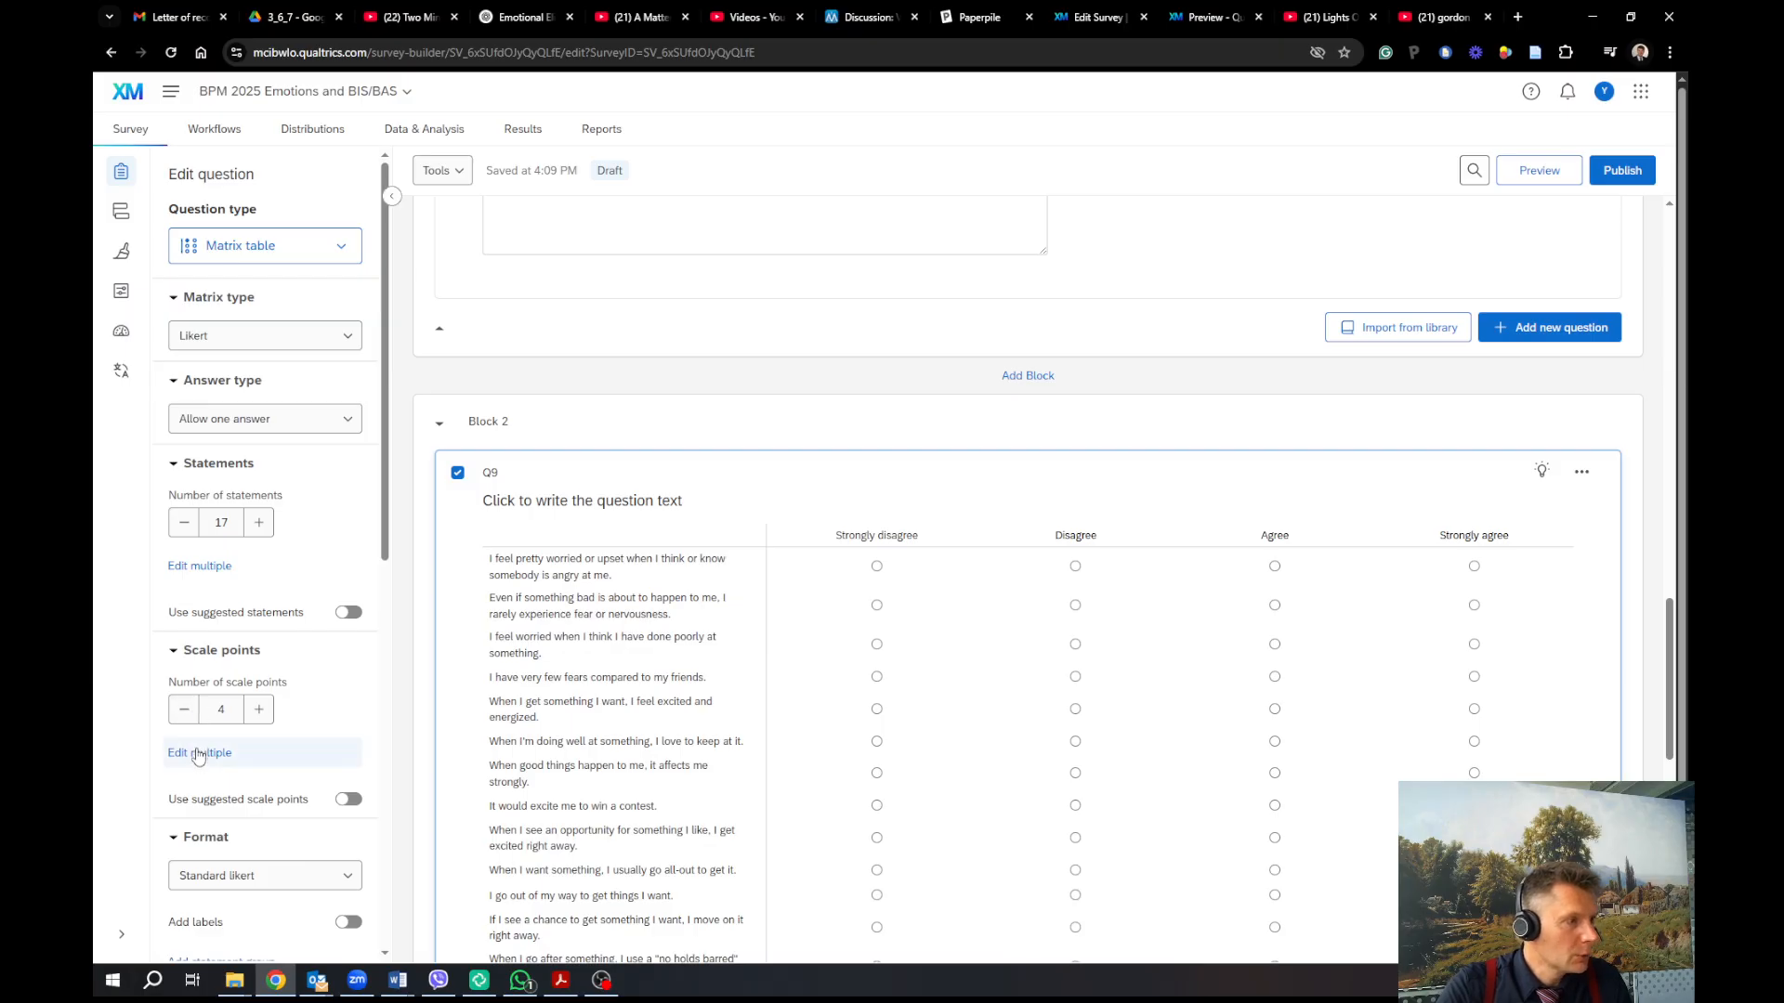
{"action": "scroll", "coordinate": [246, 805], "scroll_direction": "down", "scroll_amount": 2}
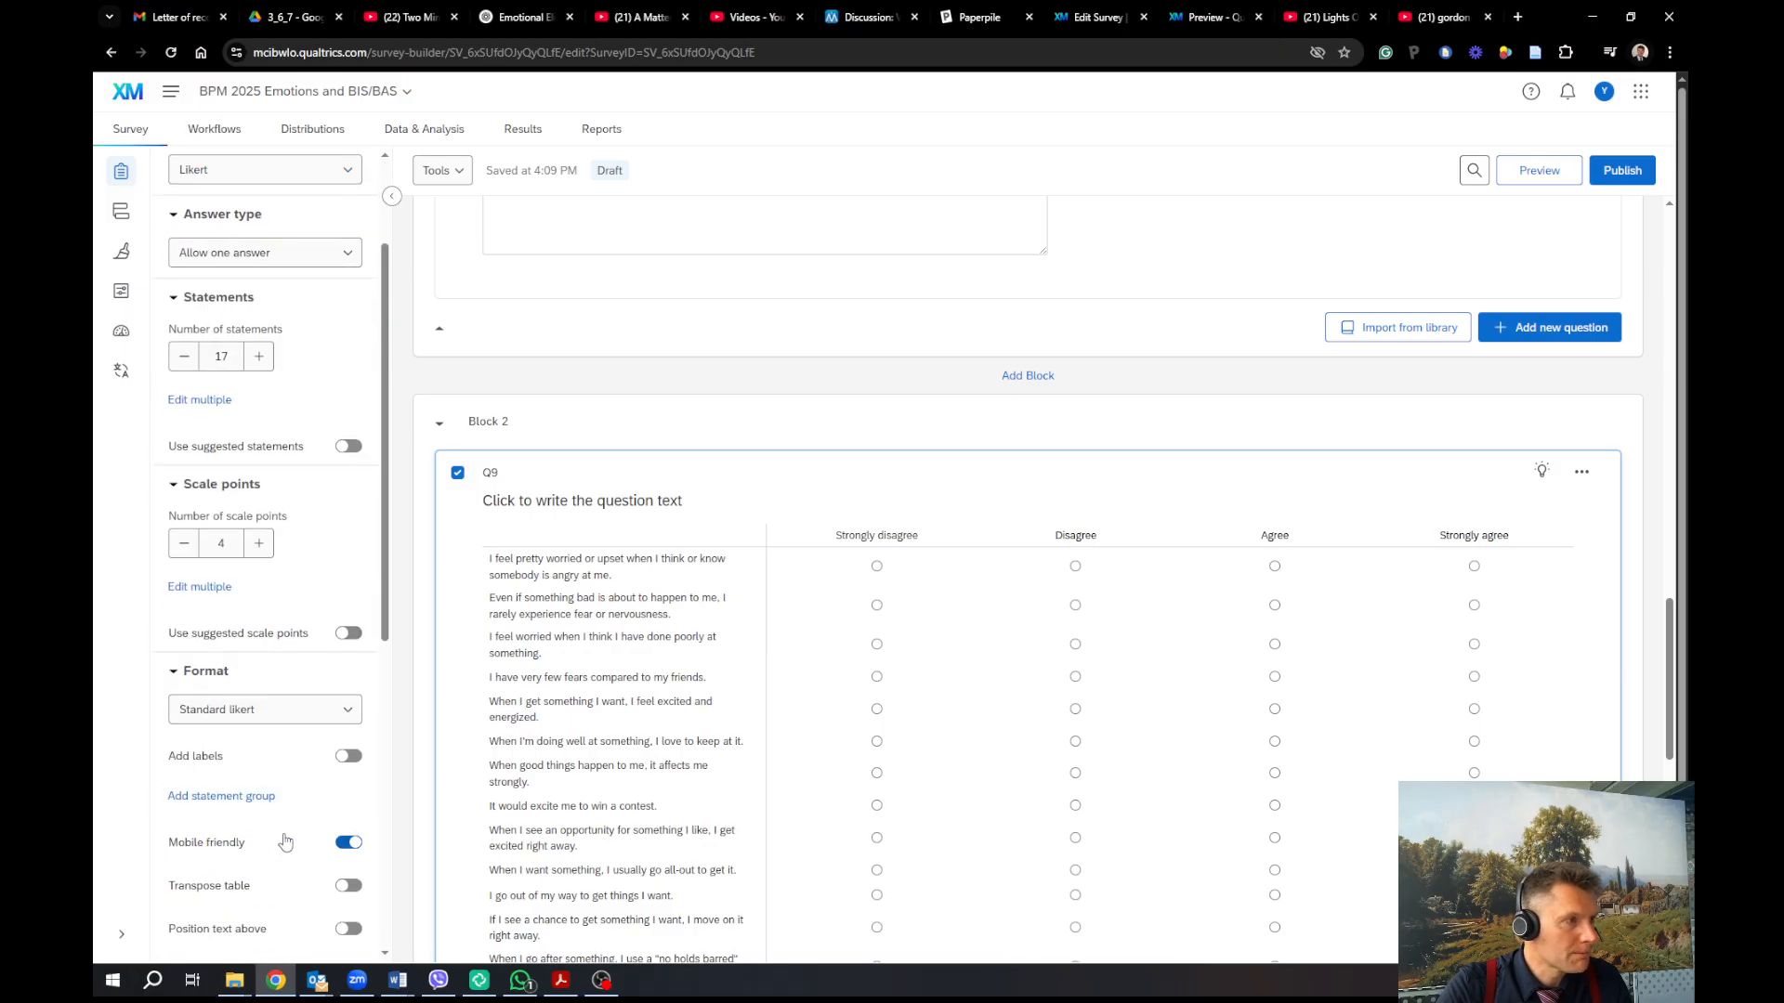
{"action": "scroll", "coordinate": [348, 720], "scroll_direction": "down", "scroll_amount": 1}
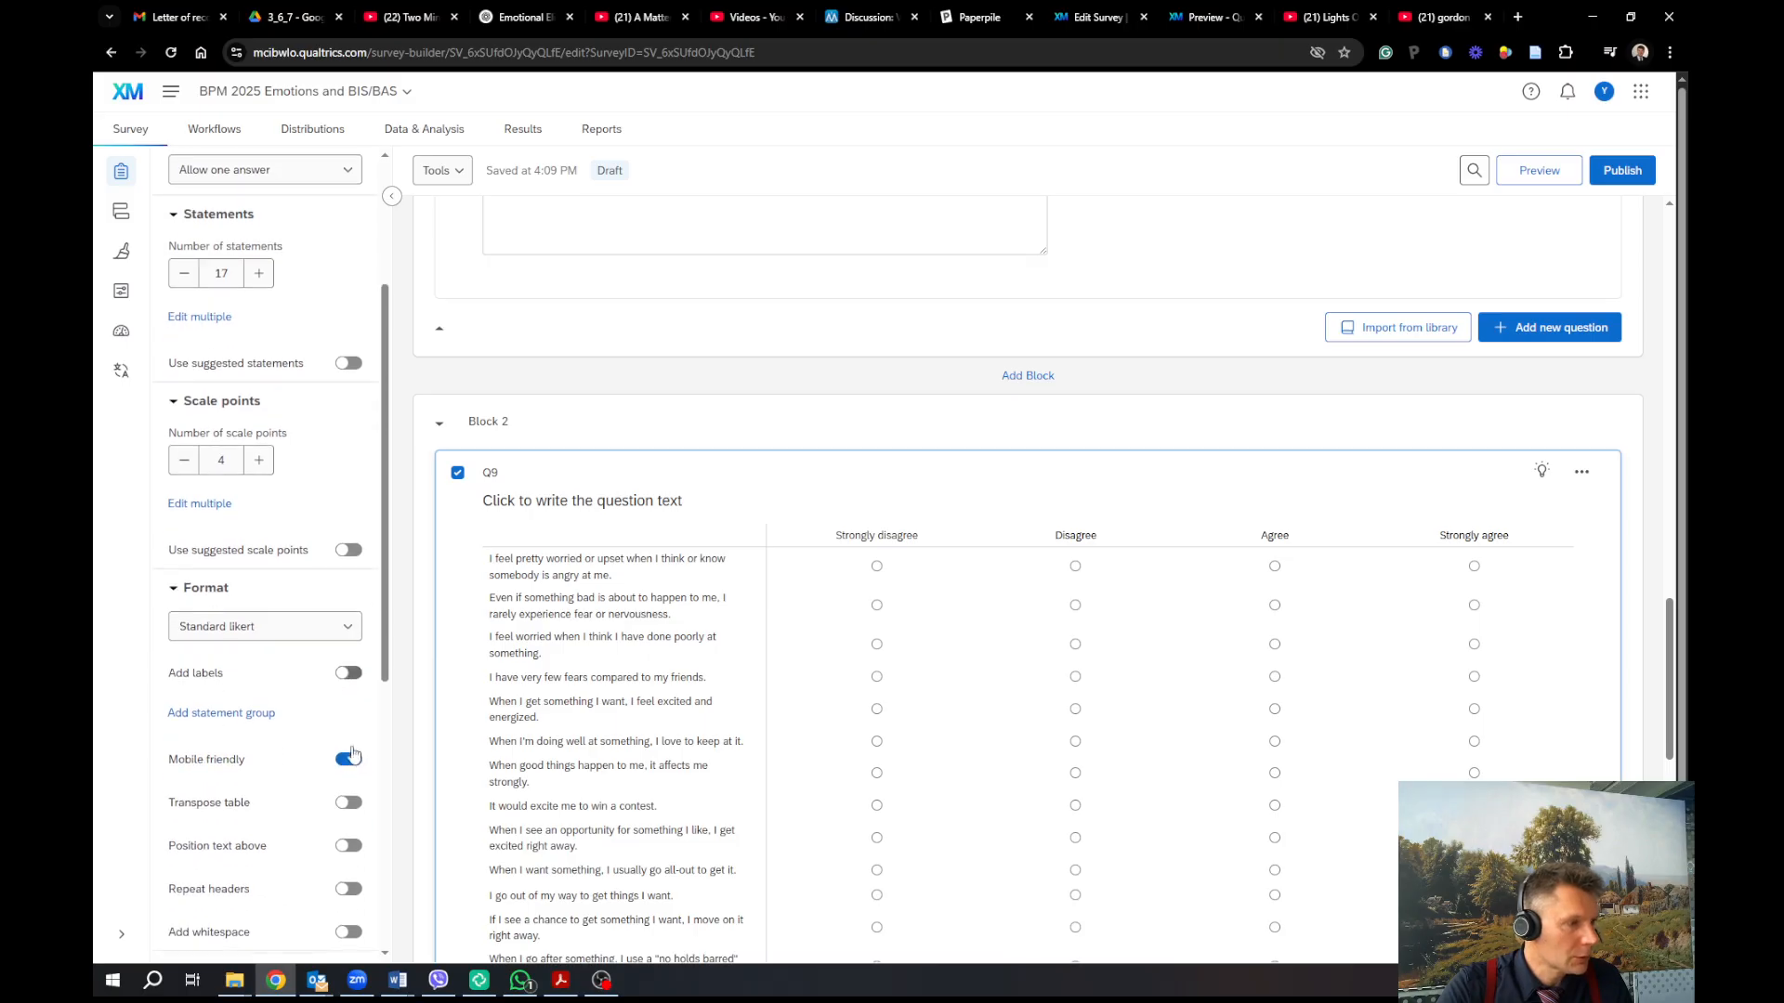
{"action": "scroll", "coordinate": [350, 790], "scroll_direction": "down", "scroll_amount": 3}
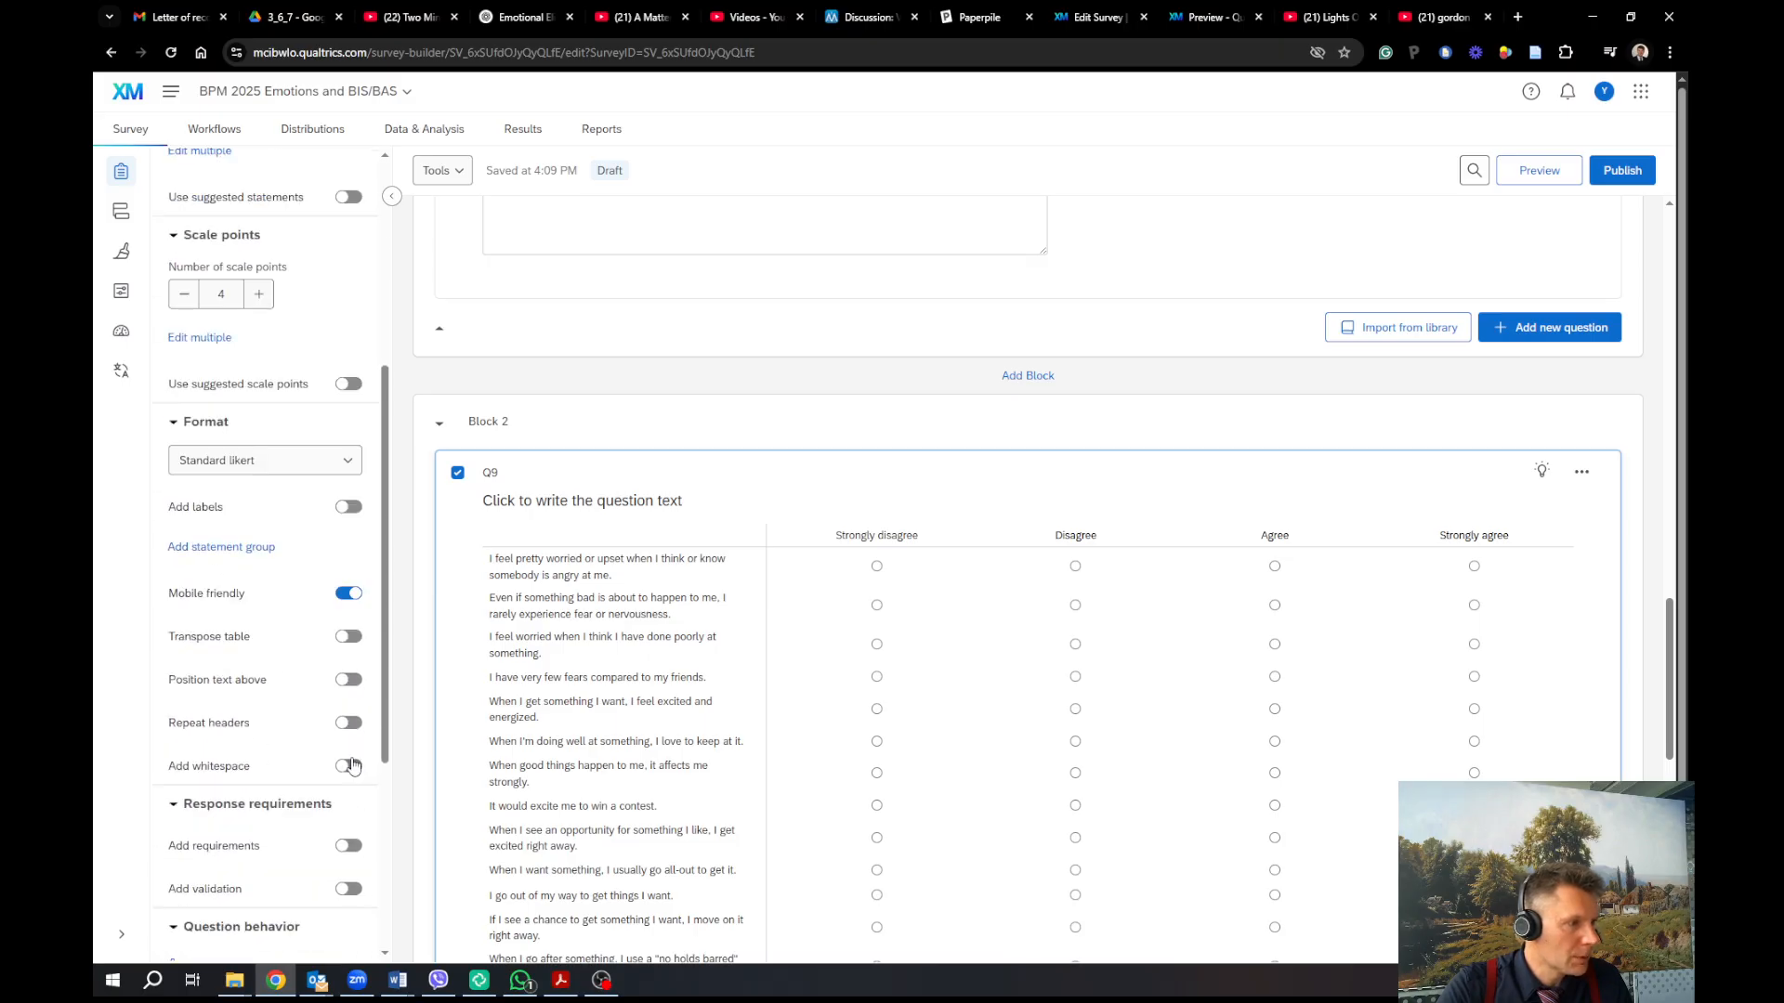
{"action": "left_click", "coordinate": [348, 763]}
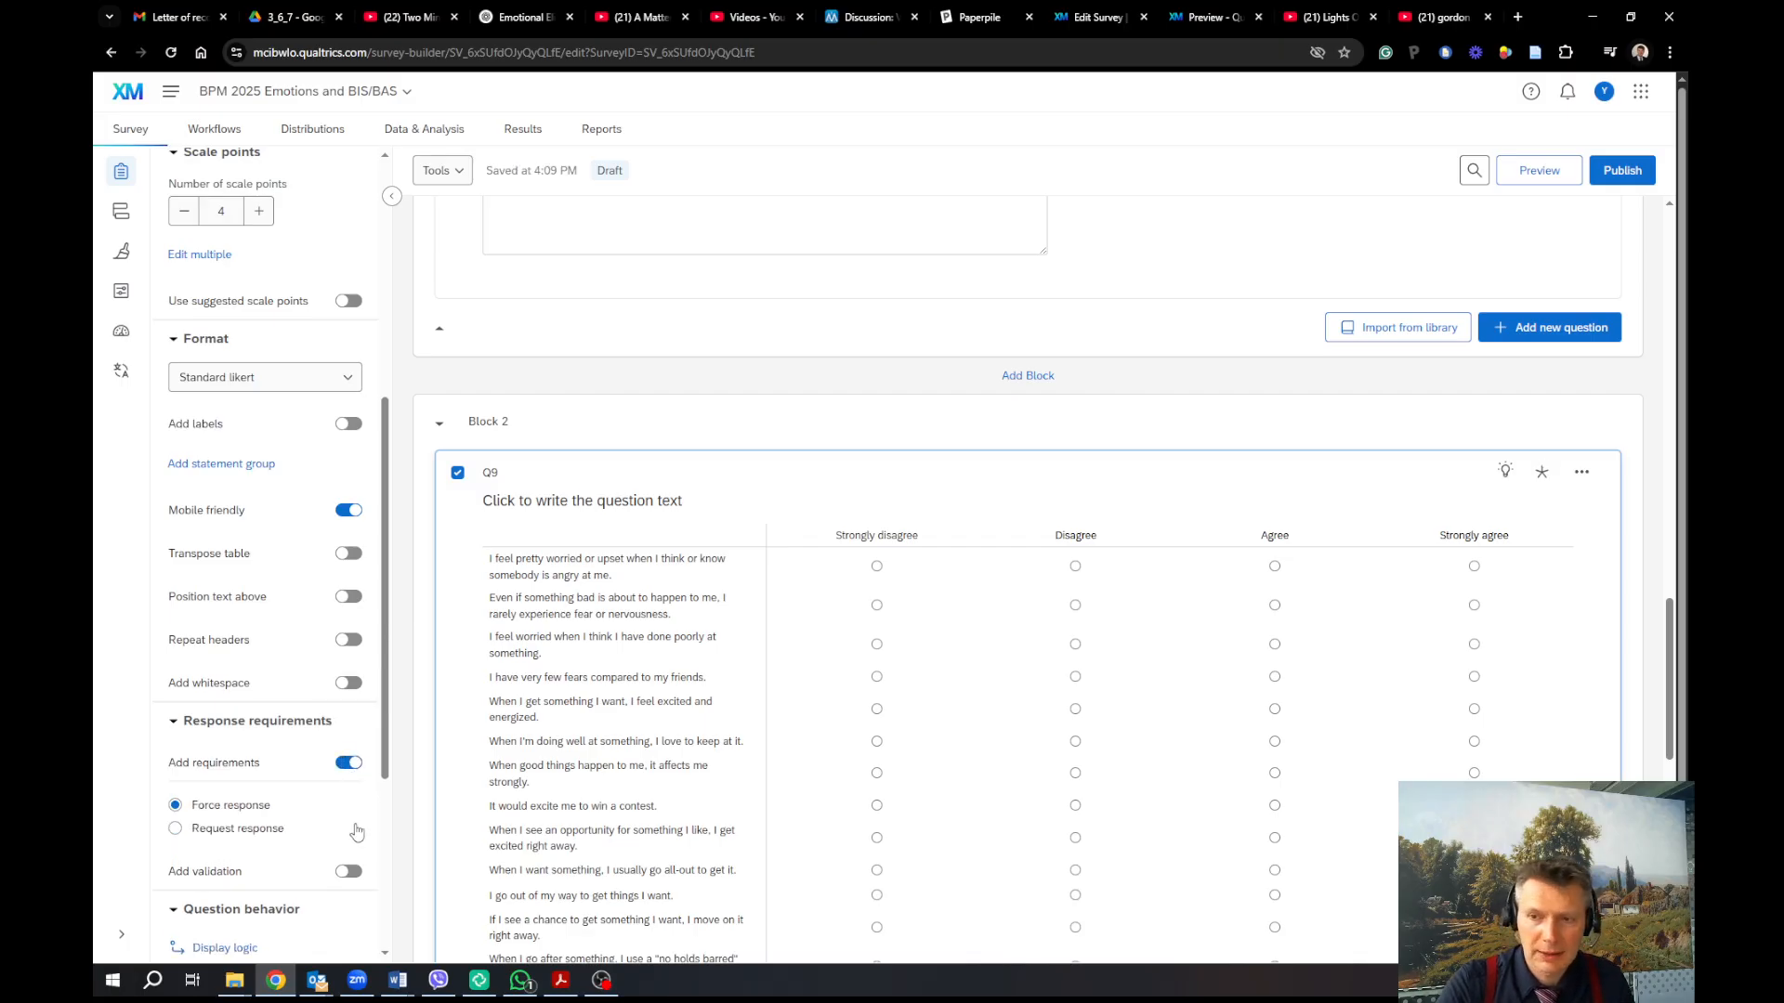
{"action": "scroll", "coordinate": [355, 825], "scroll_direction": "down", "scroll_amount": 2}
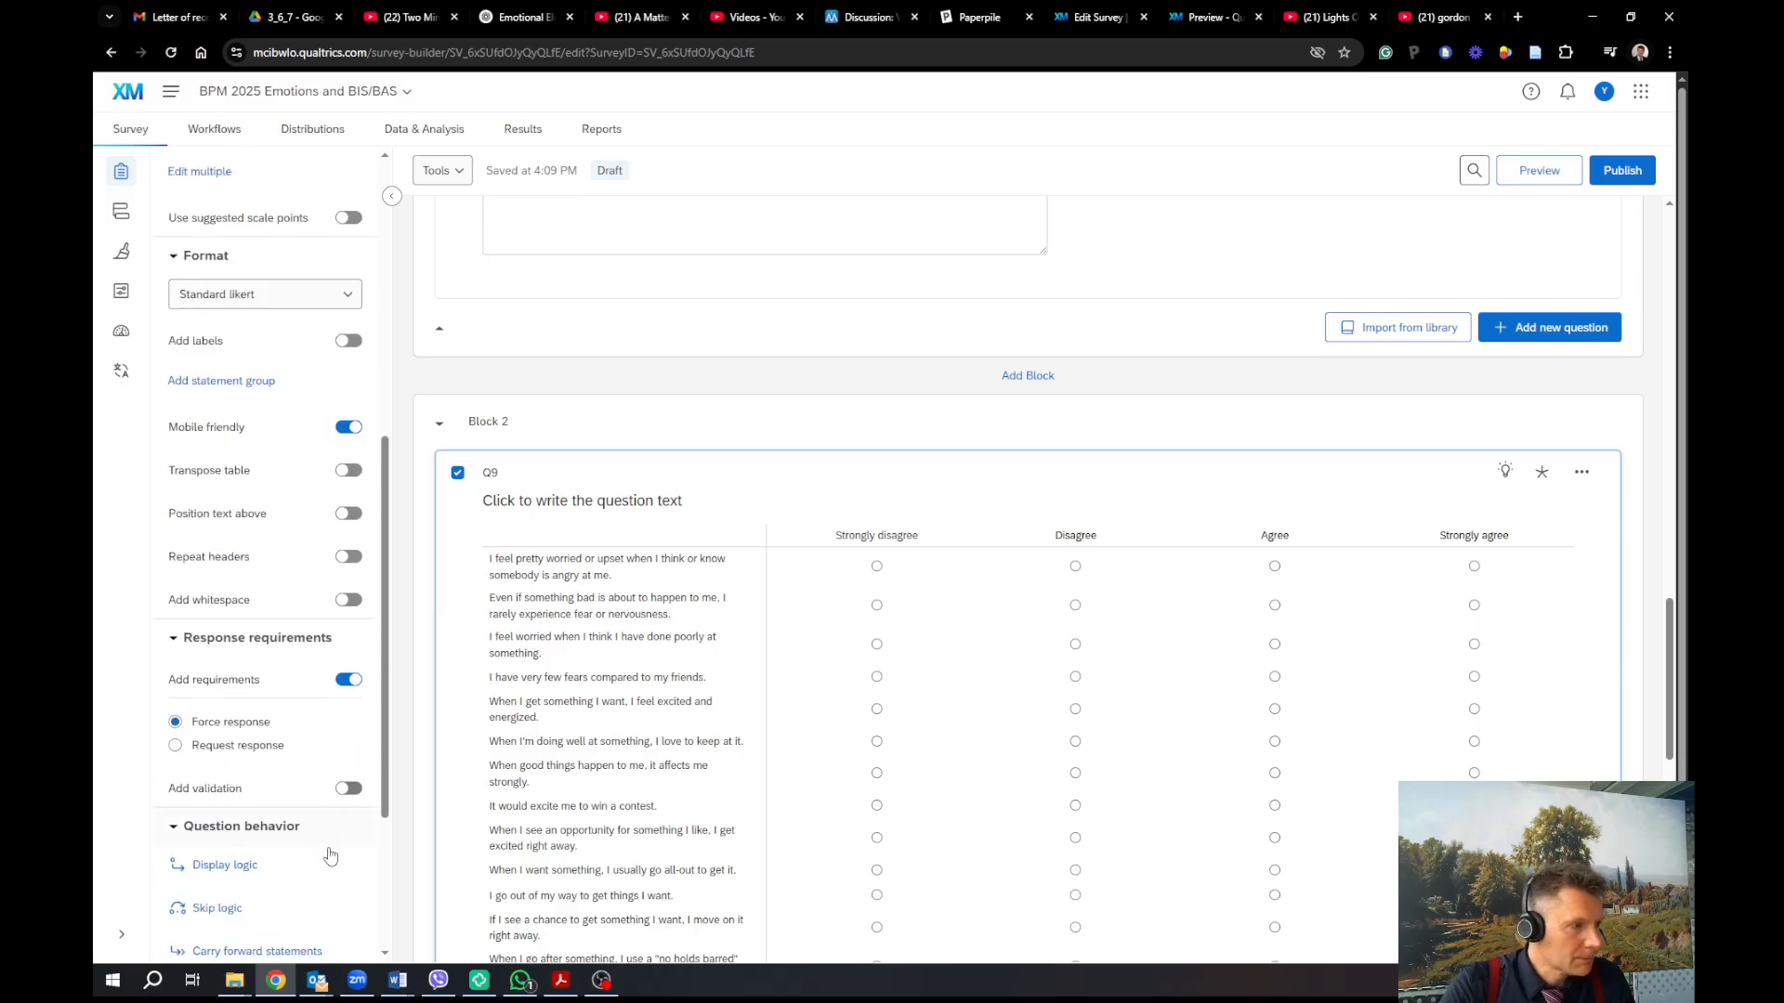
{"action": "scroll", "coordinate": [330, 855], "scroll_direction": "down", "scroll_amount": 1}
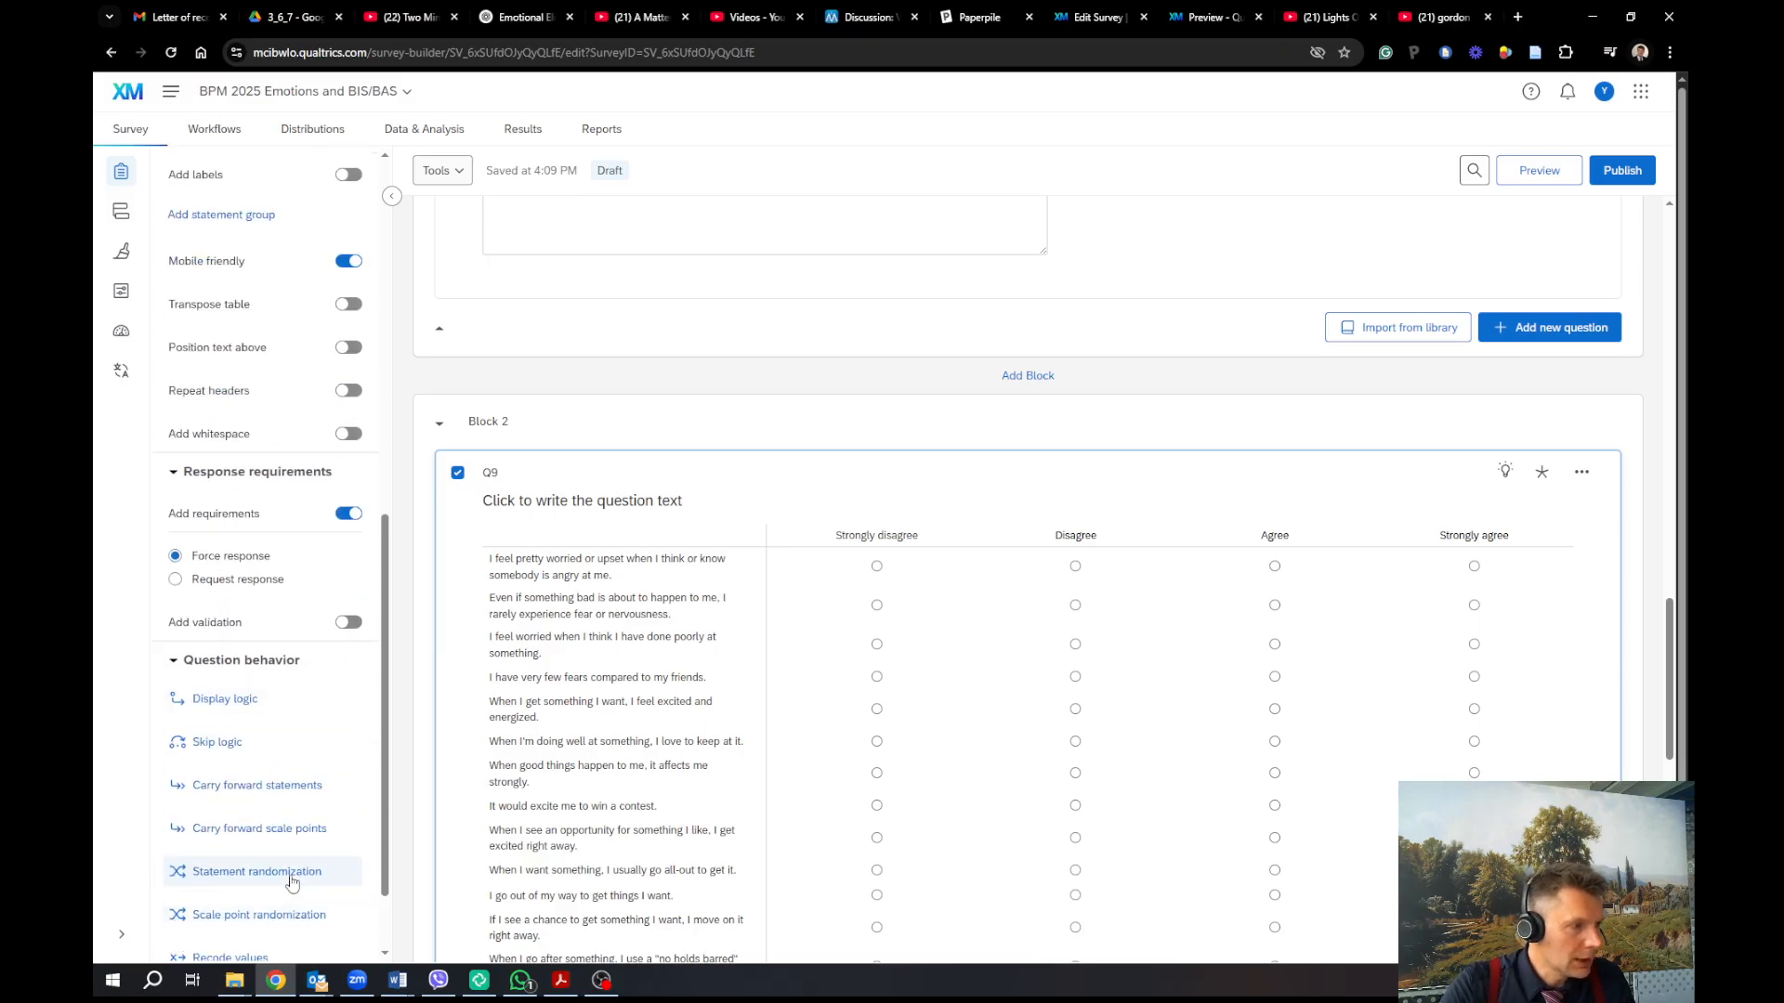
{"action": "left_click", "coordinate": [292, 879]}
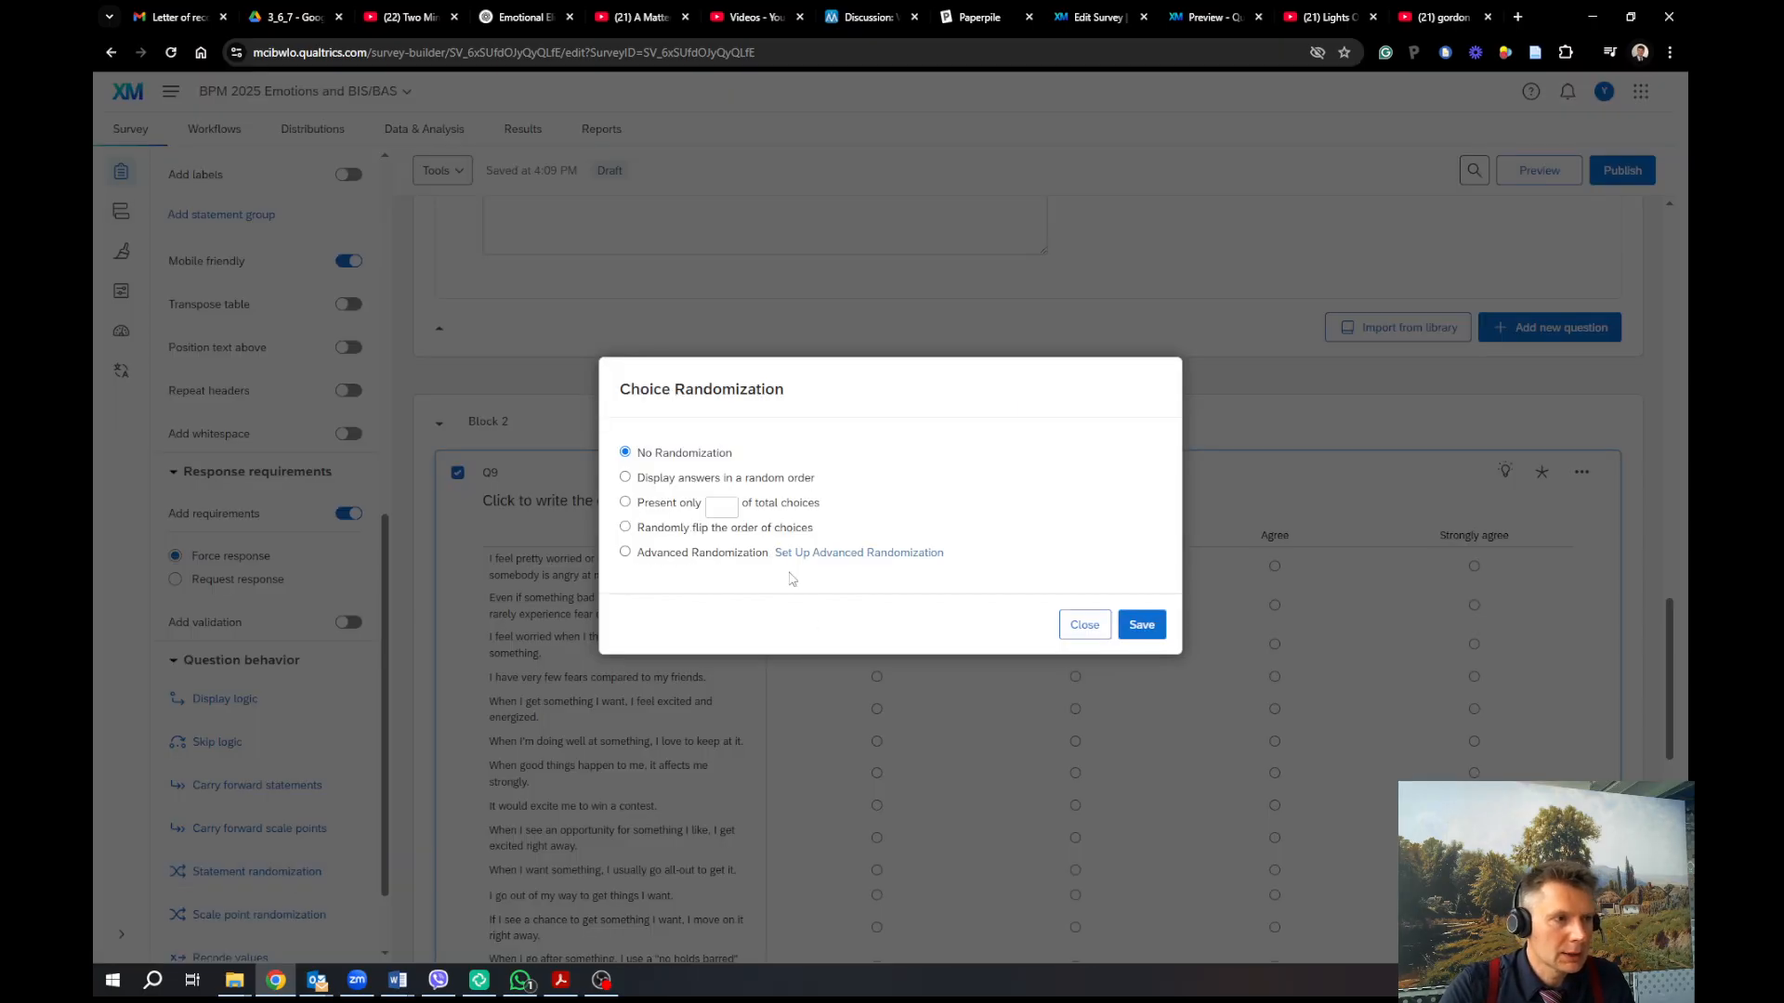
Set Q9 to display its statements in a random order and save
{"action": "left_click", "coordinate": [712, 482]}
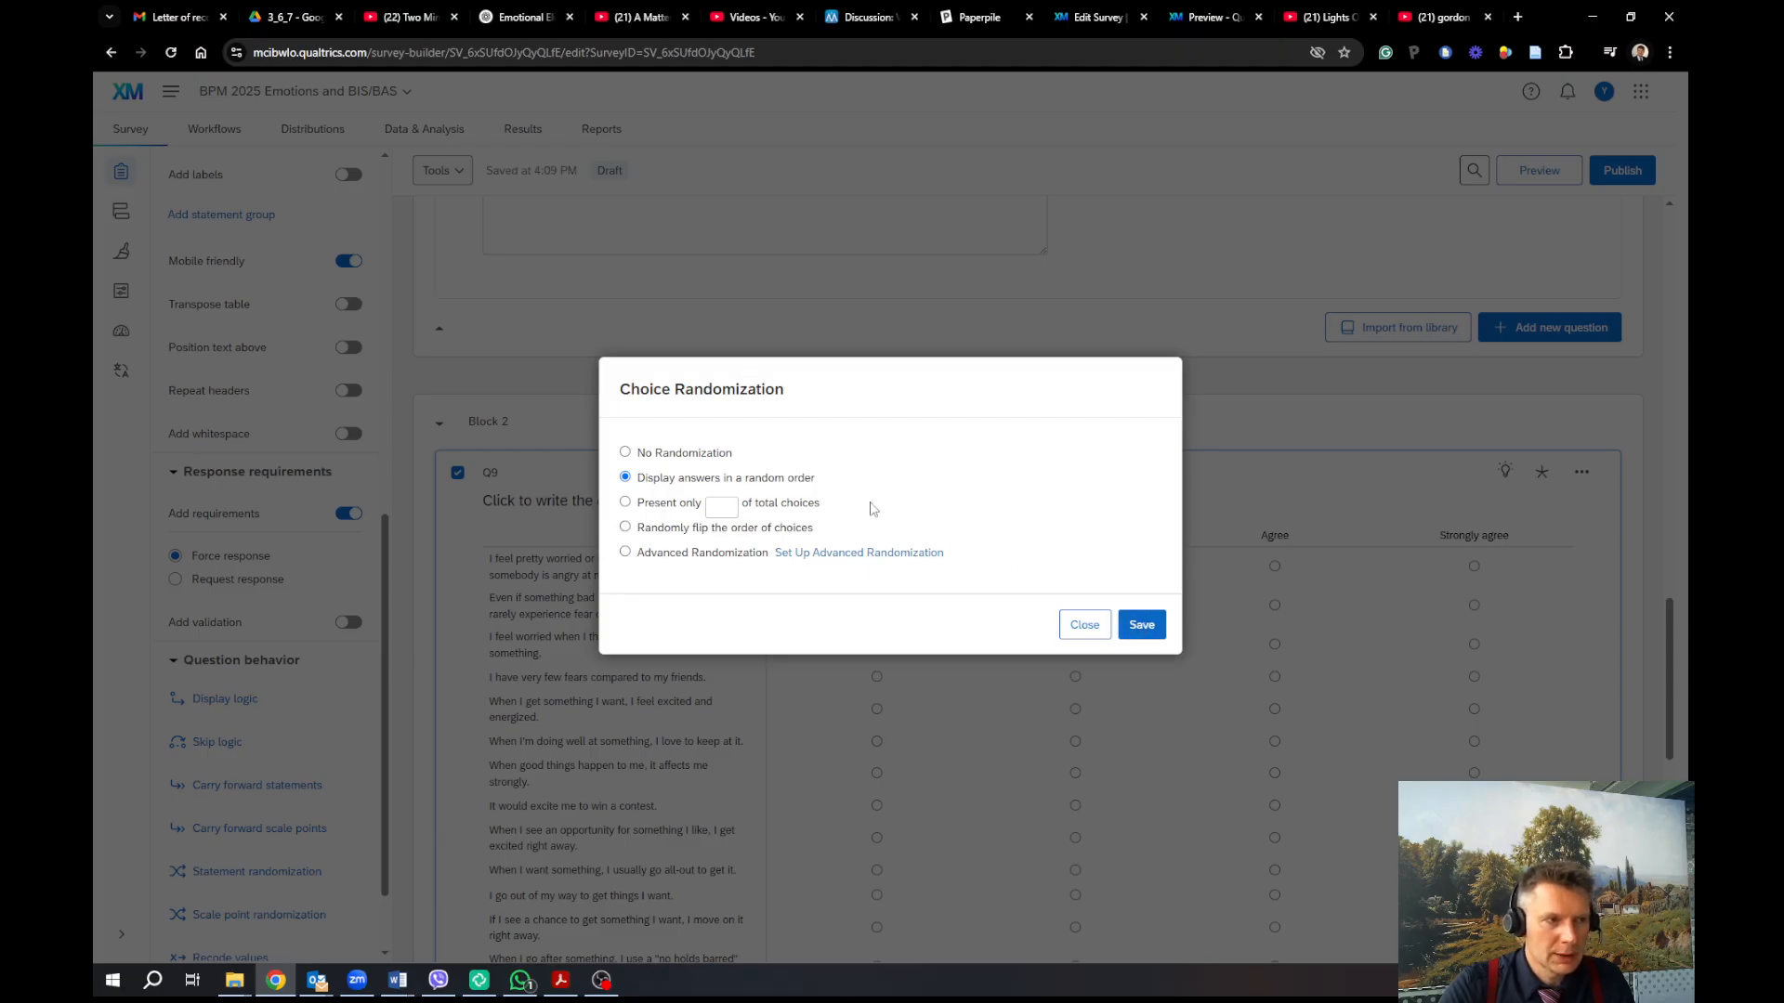
{"action": "left_click", "coordinate": [1142, 624]}
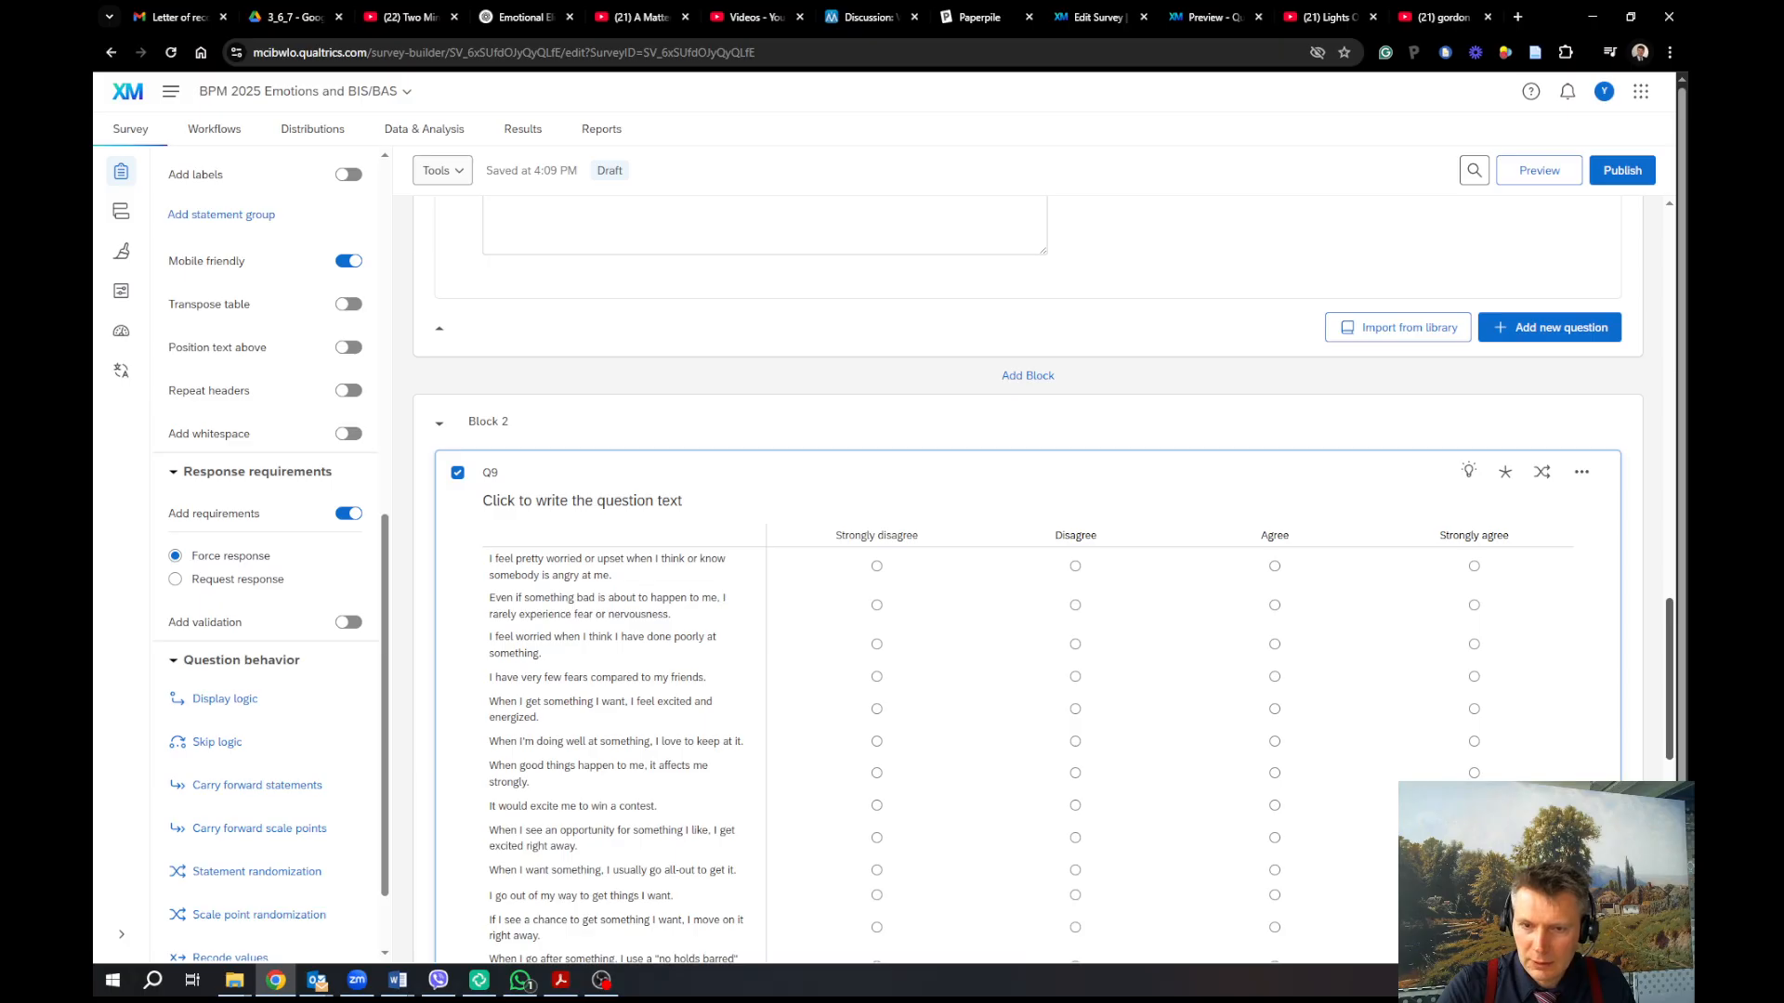
{"action": "key", "text": "alt+Tab"}
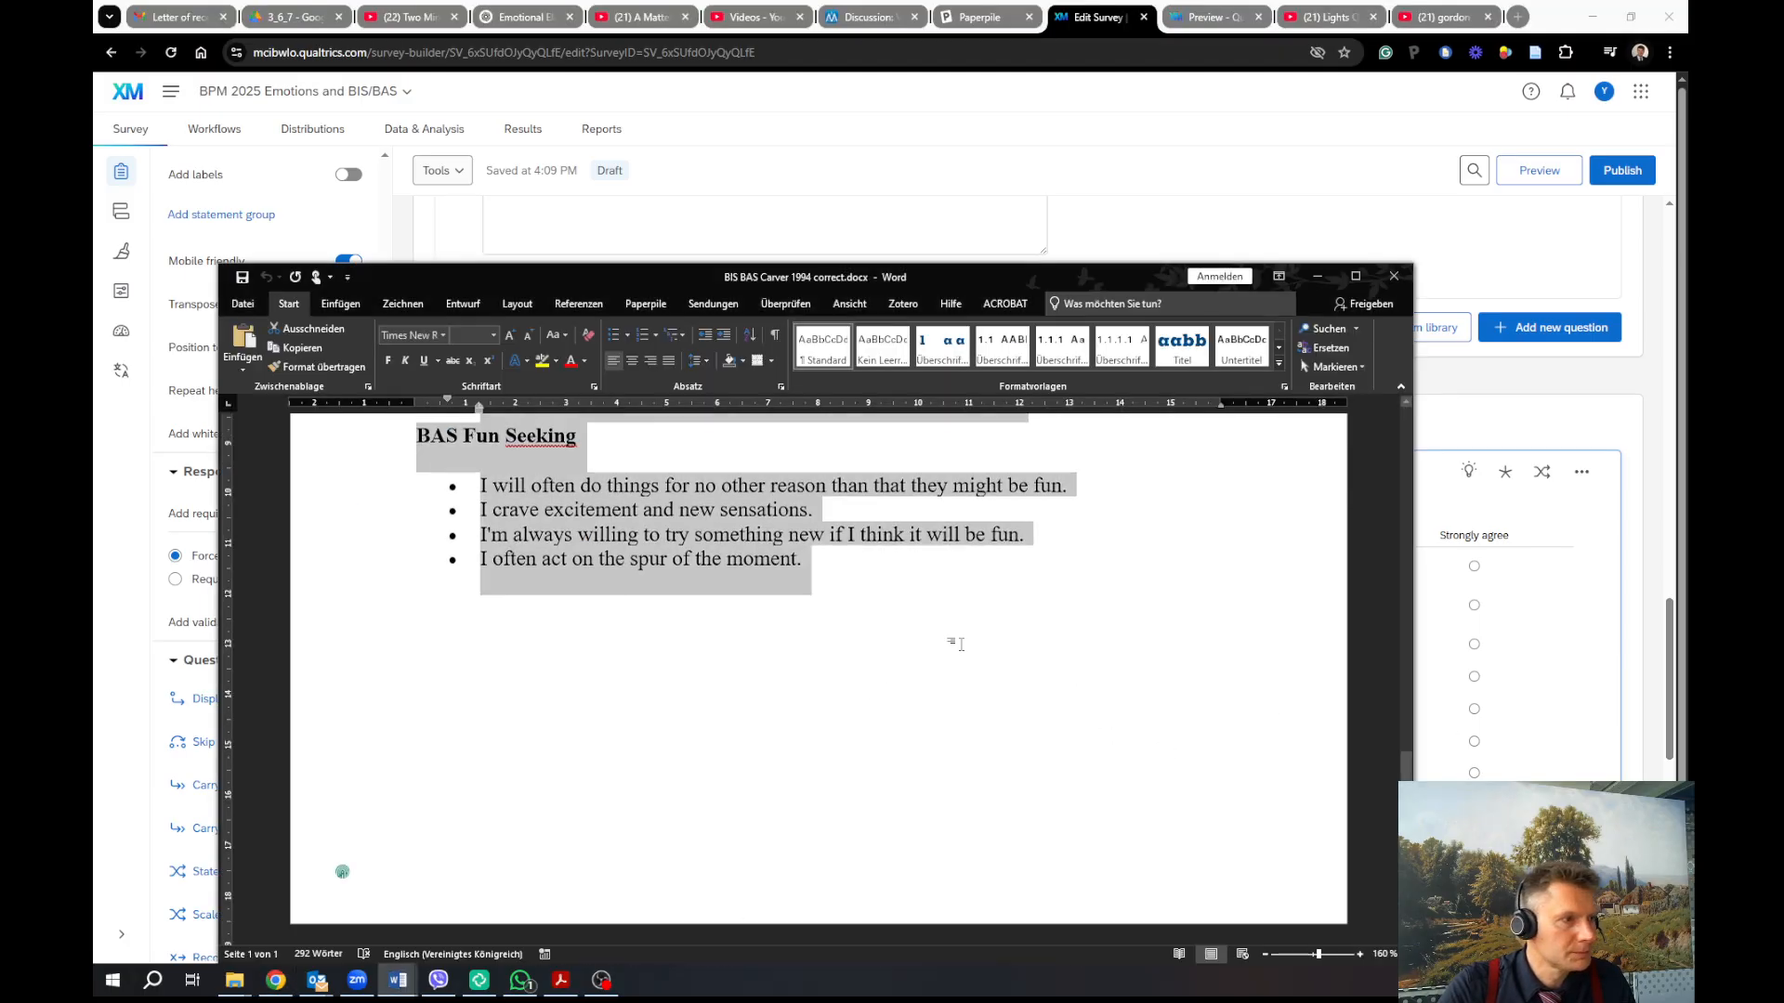
Copy the 'The following statements…' instruction paragraph from the Word questionnaire and minimize Word
{"action": "scroll", "coordinate": [960, 644], "scroll_direction": "up", "scroll_amount": 10}
{"action": "scroll", "coordinate": [784, 516], "scroll_direction": "up", "scroll_amount": 2}
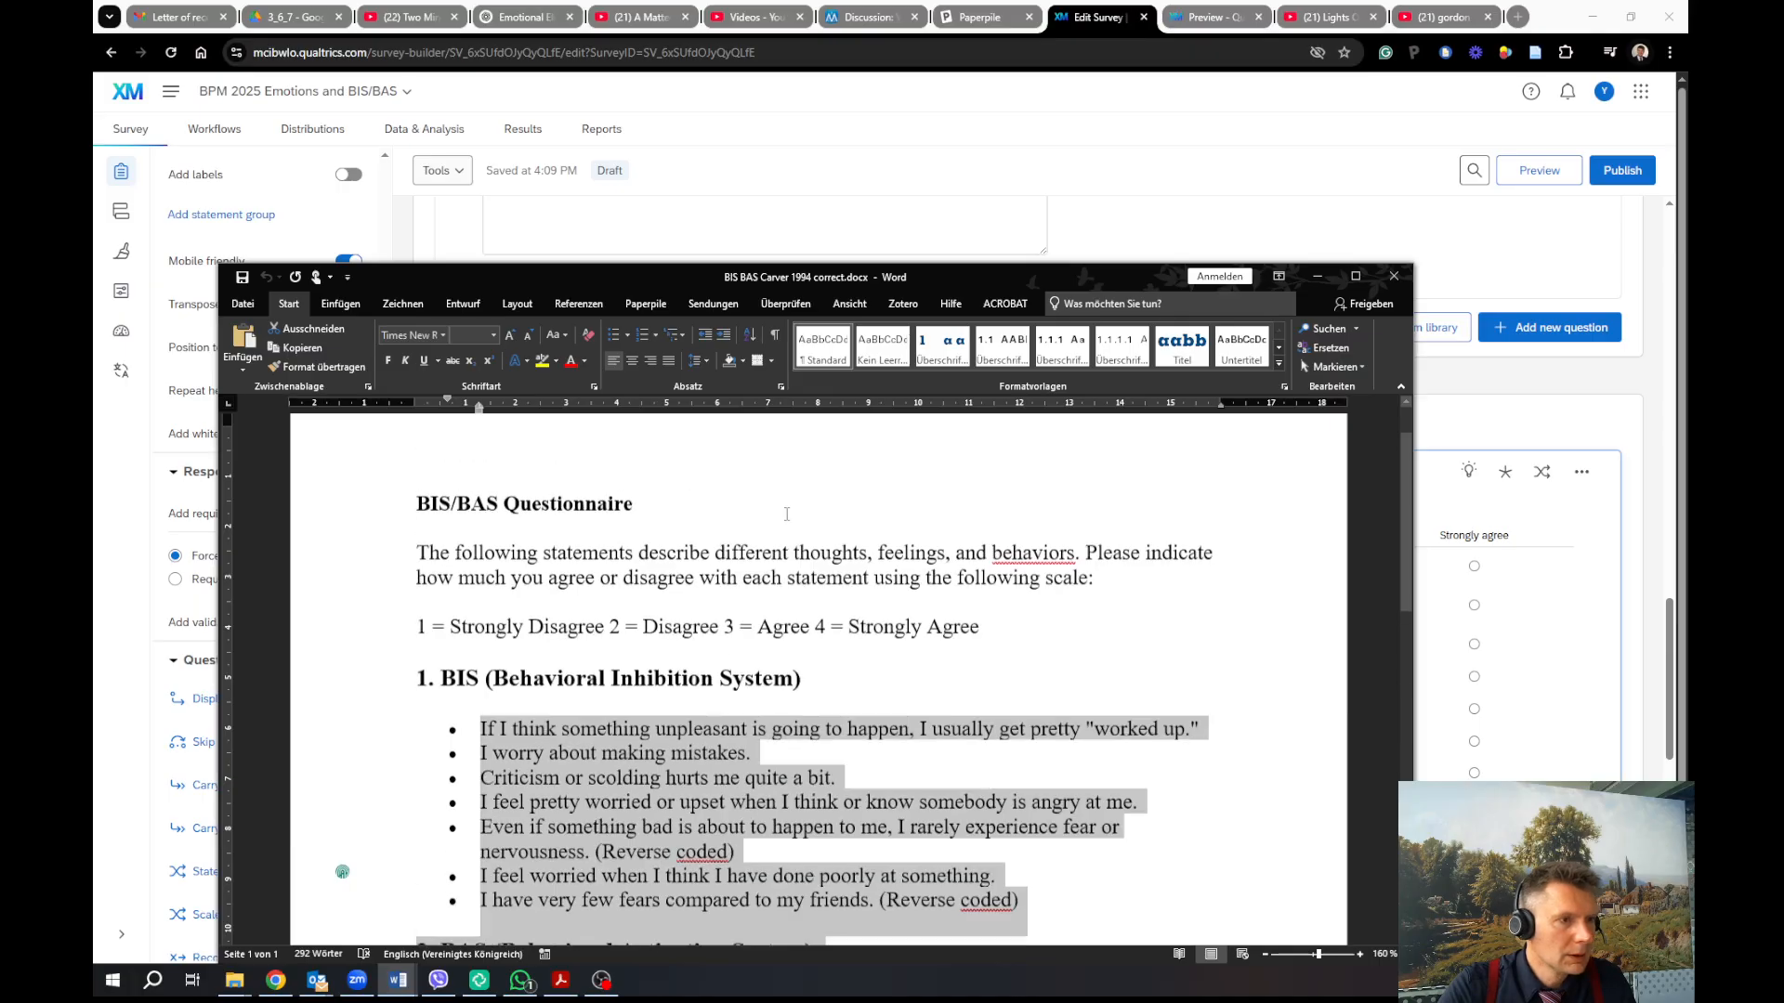
{"action": "left_click", "coordinate": [784, 513]}
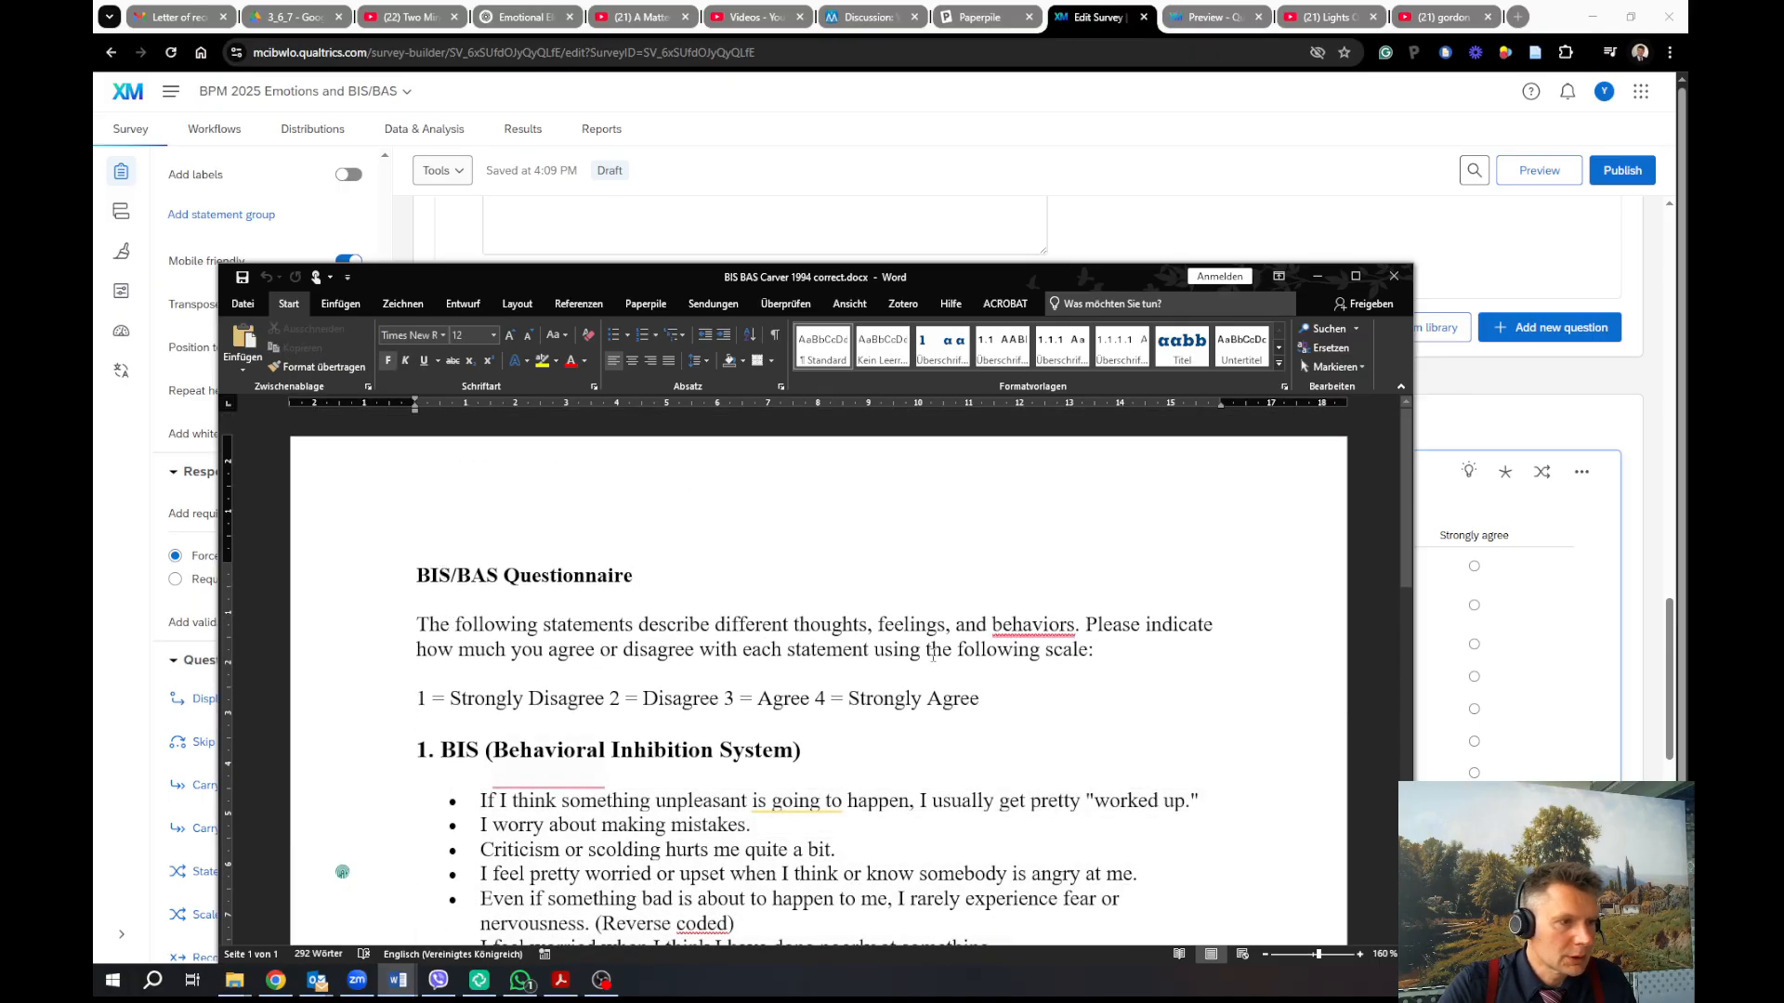
{"action": "left_click_drag", "start_coordinate": [1094, 650], "coordinate": [417, 624]}
{"action": "key", "text": "ctrl+c"}
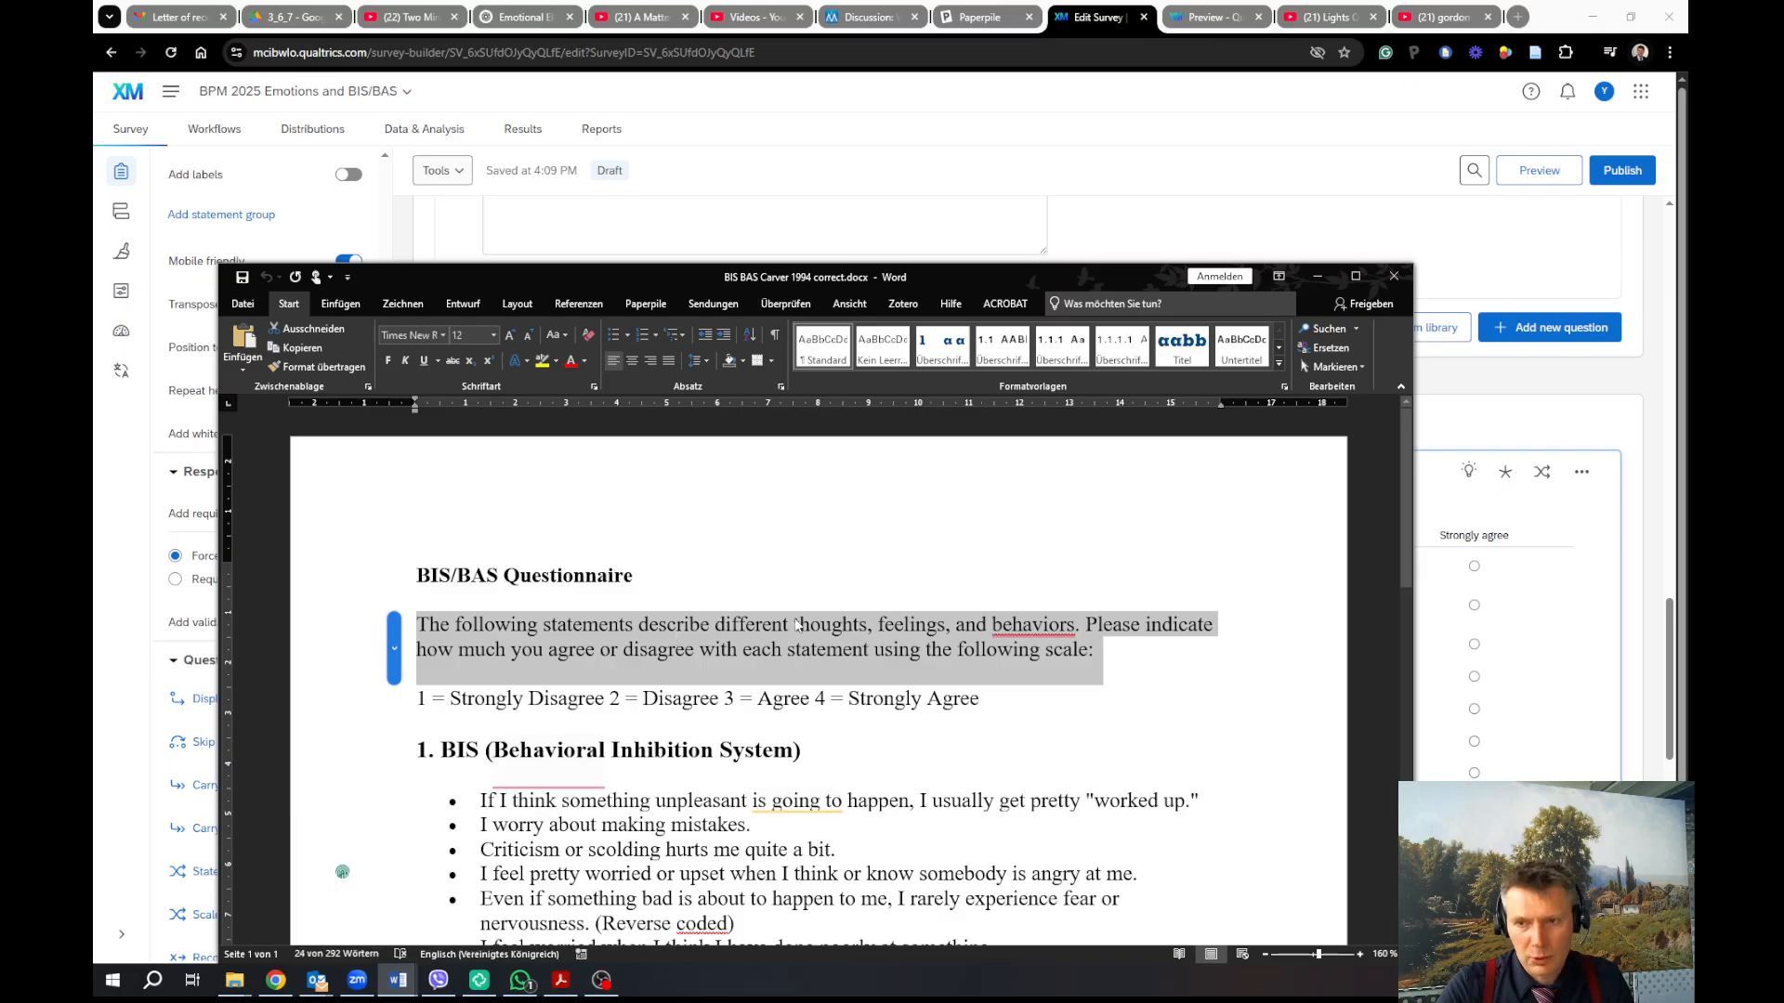
{"action": "left_click", "coordinate": [1317, 276]}
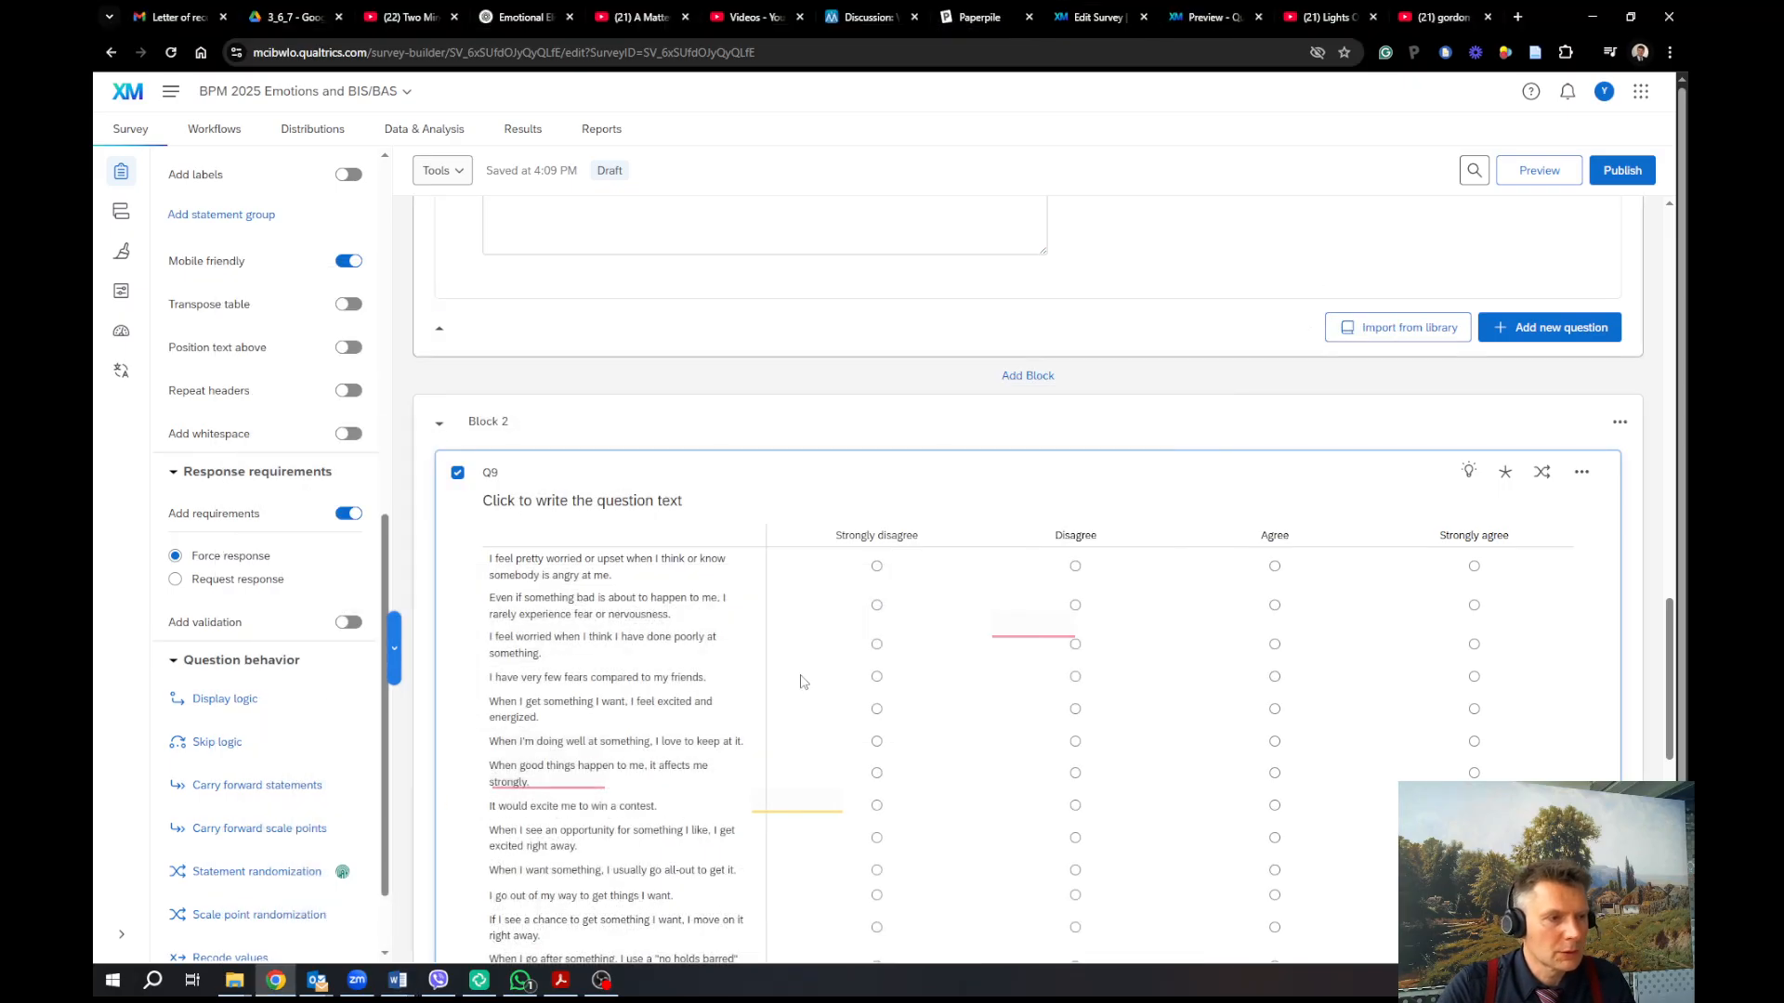
{"action": "left_click", "coordinate": [648, 509]}
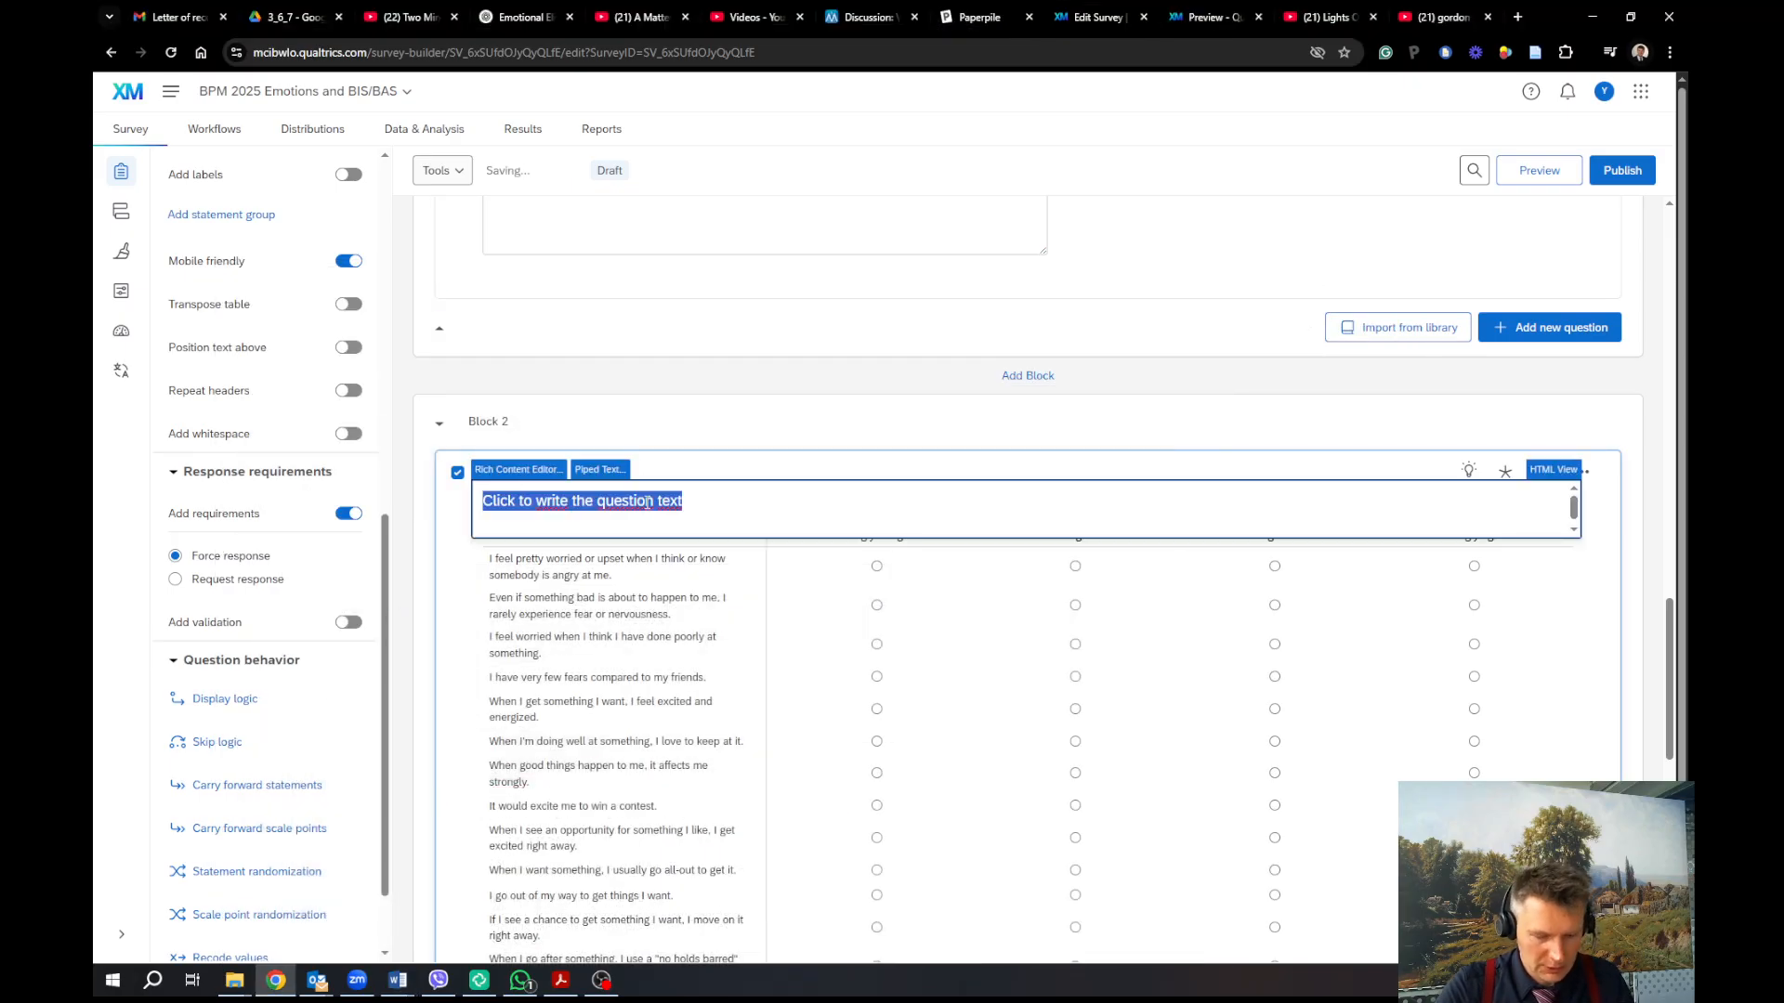
Paste the agree/disagree instruction paragraph as Q9's question text
{"action": "key", "text": "ctrl+v"}
{"action": "left_click", "coordinate": [810, 526]}
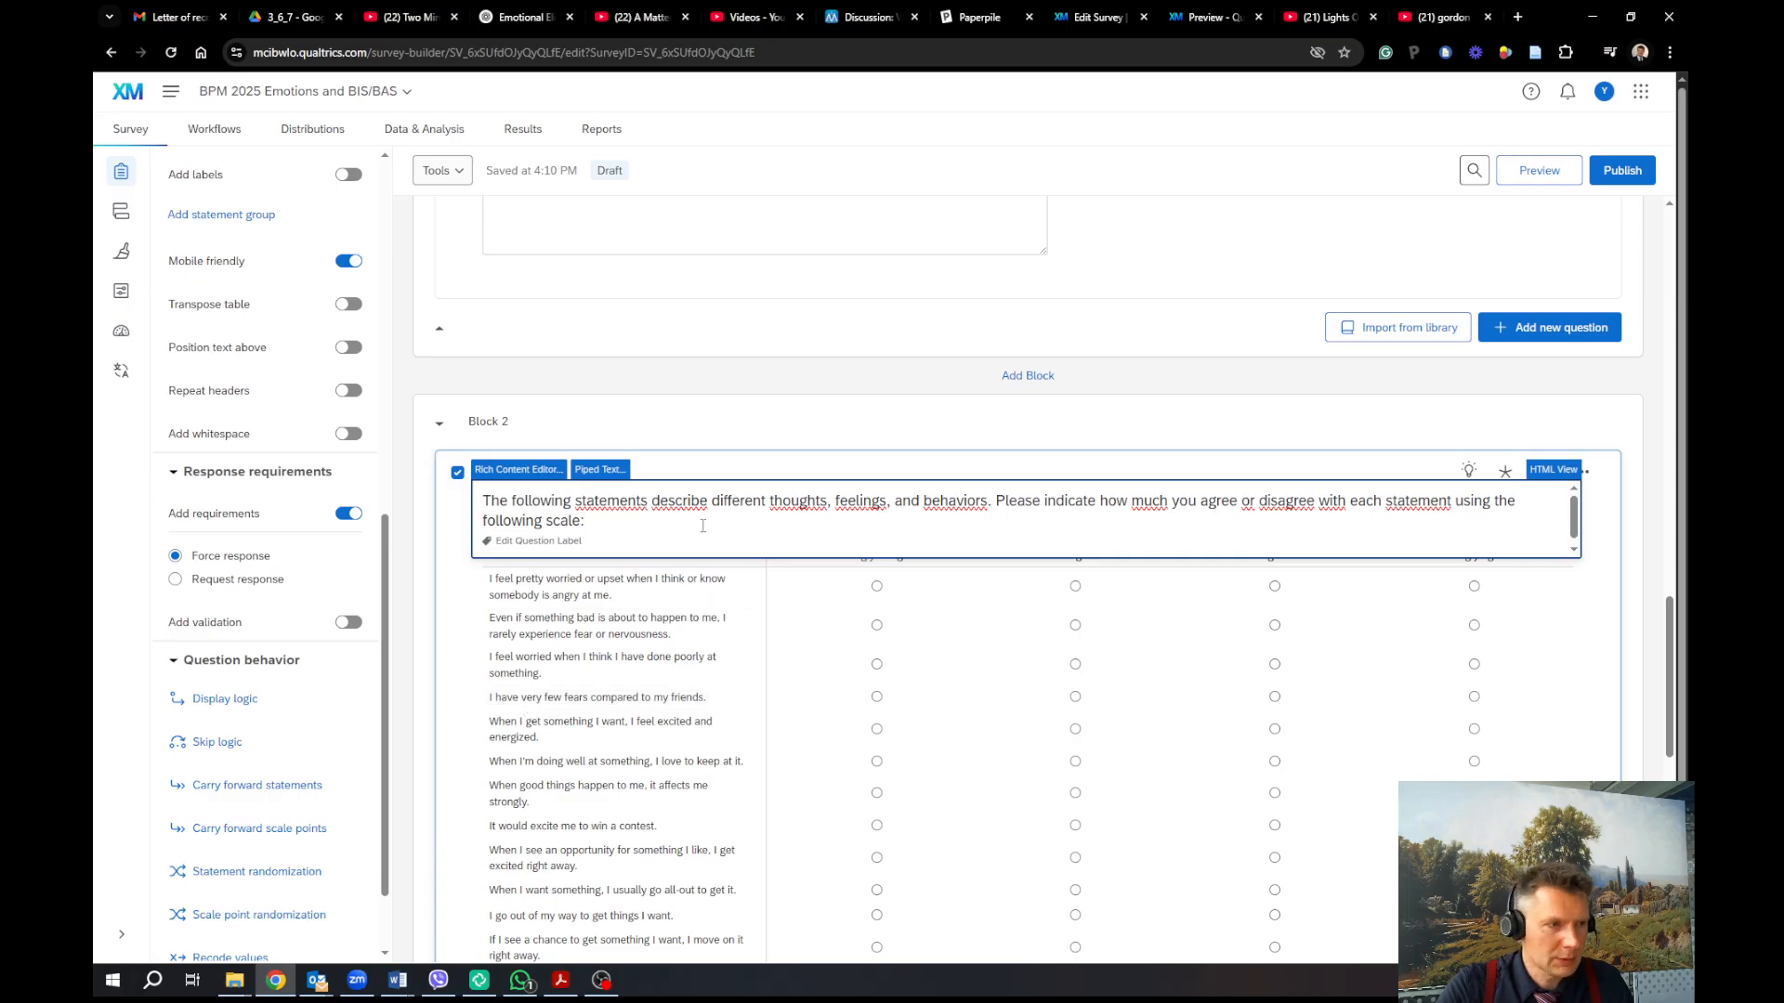
{"action": "left_click", "coordinate": [1371, 548]}
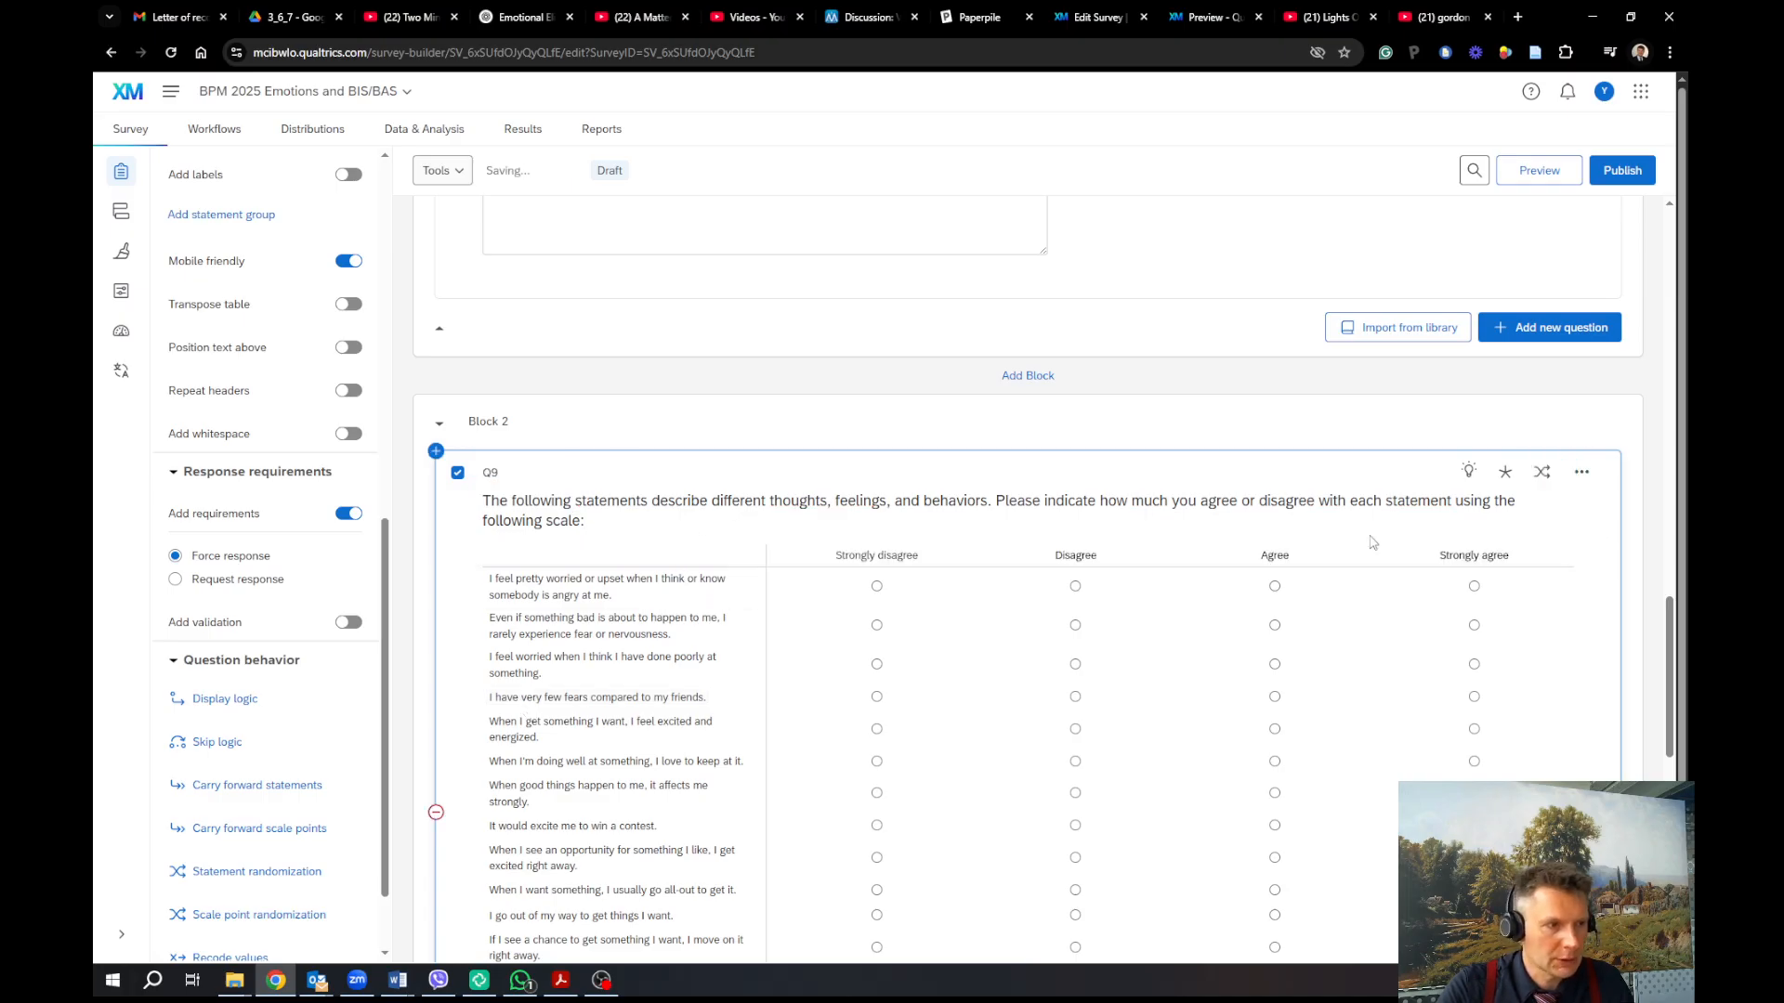
{"action": "scroll", "coordinate": [1361, 540], "scroll_direction": "down", "scroll_amount": 5}
{"action": "scroll", "coordinate": [1354, 538], "scroll_direction": "down", "scroll_amount": 2}
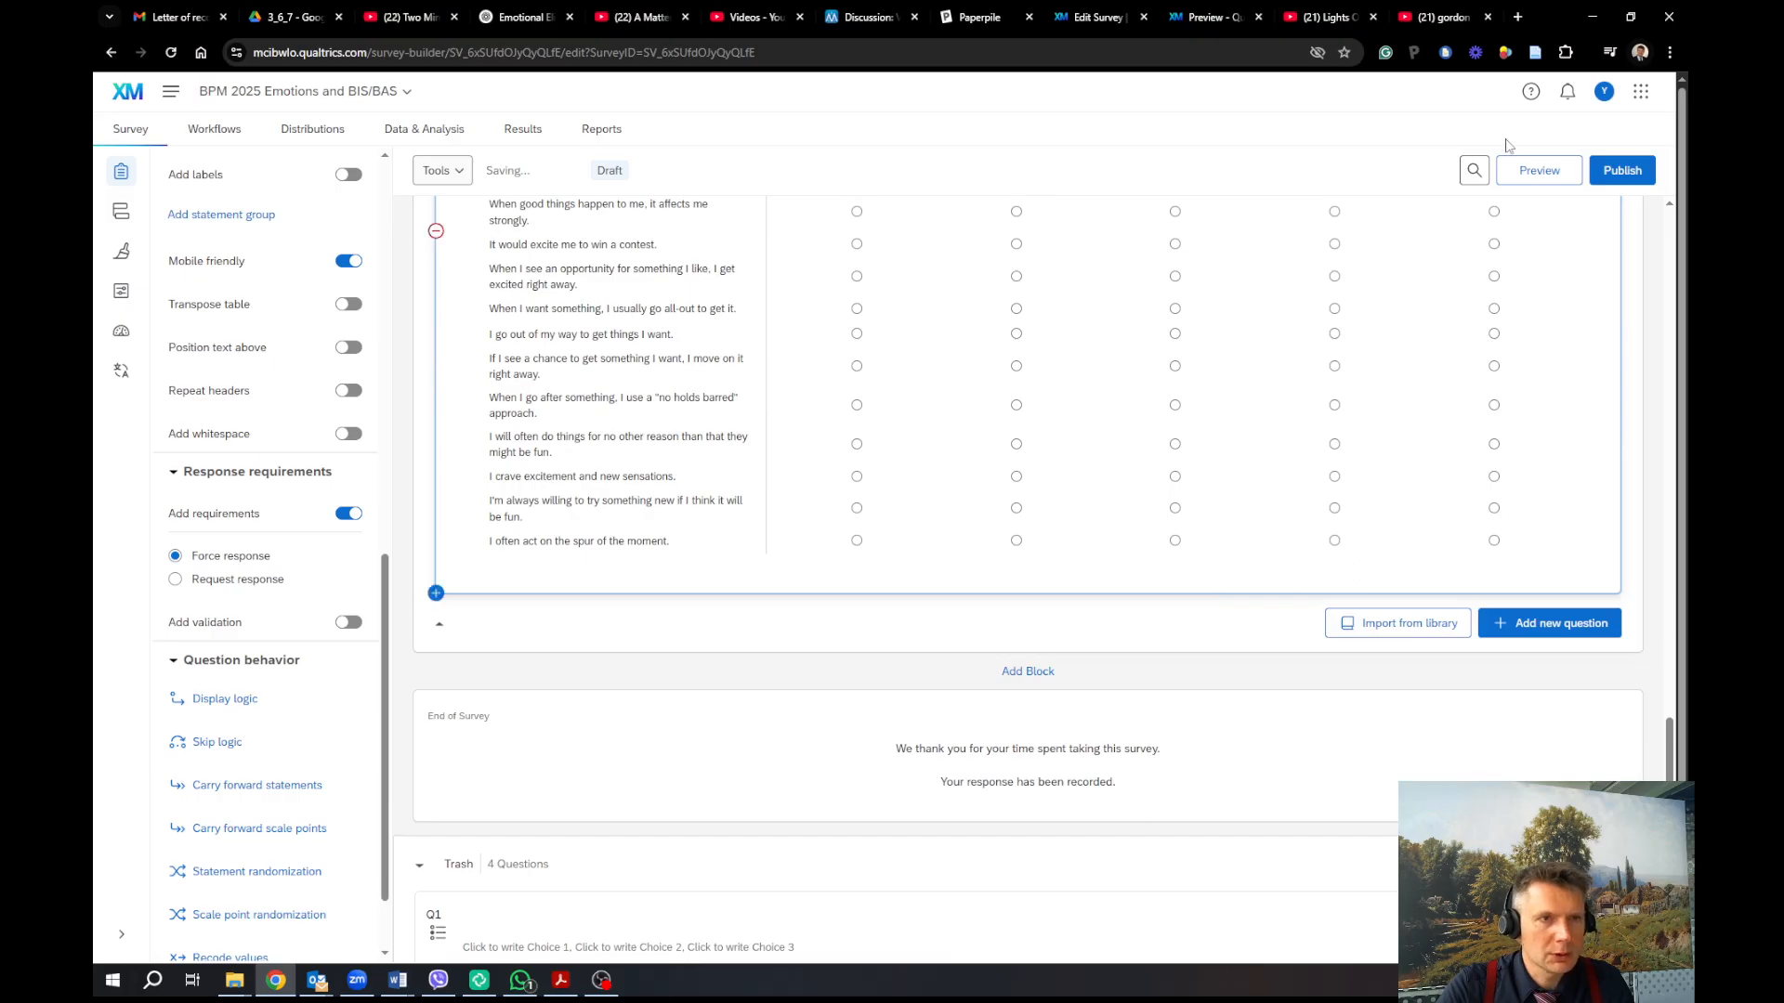
Preview the survey, enabling Ignore validation to get past the essay page to the matrix
{"action": "left_click", "coordinate": [1524, 169]}
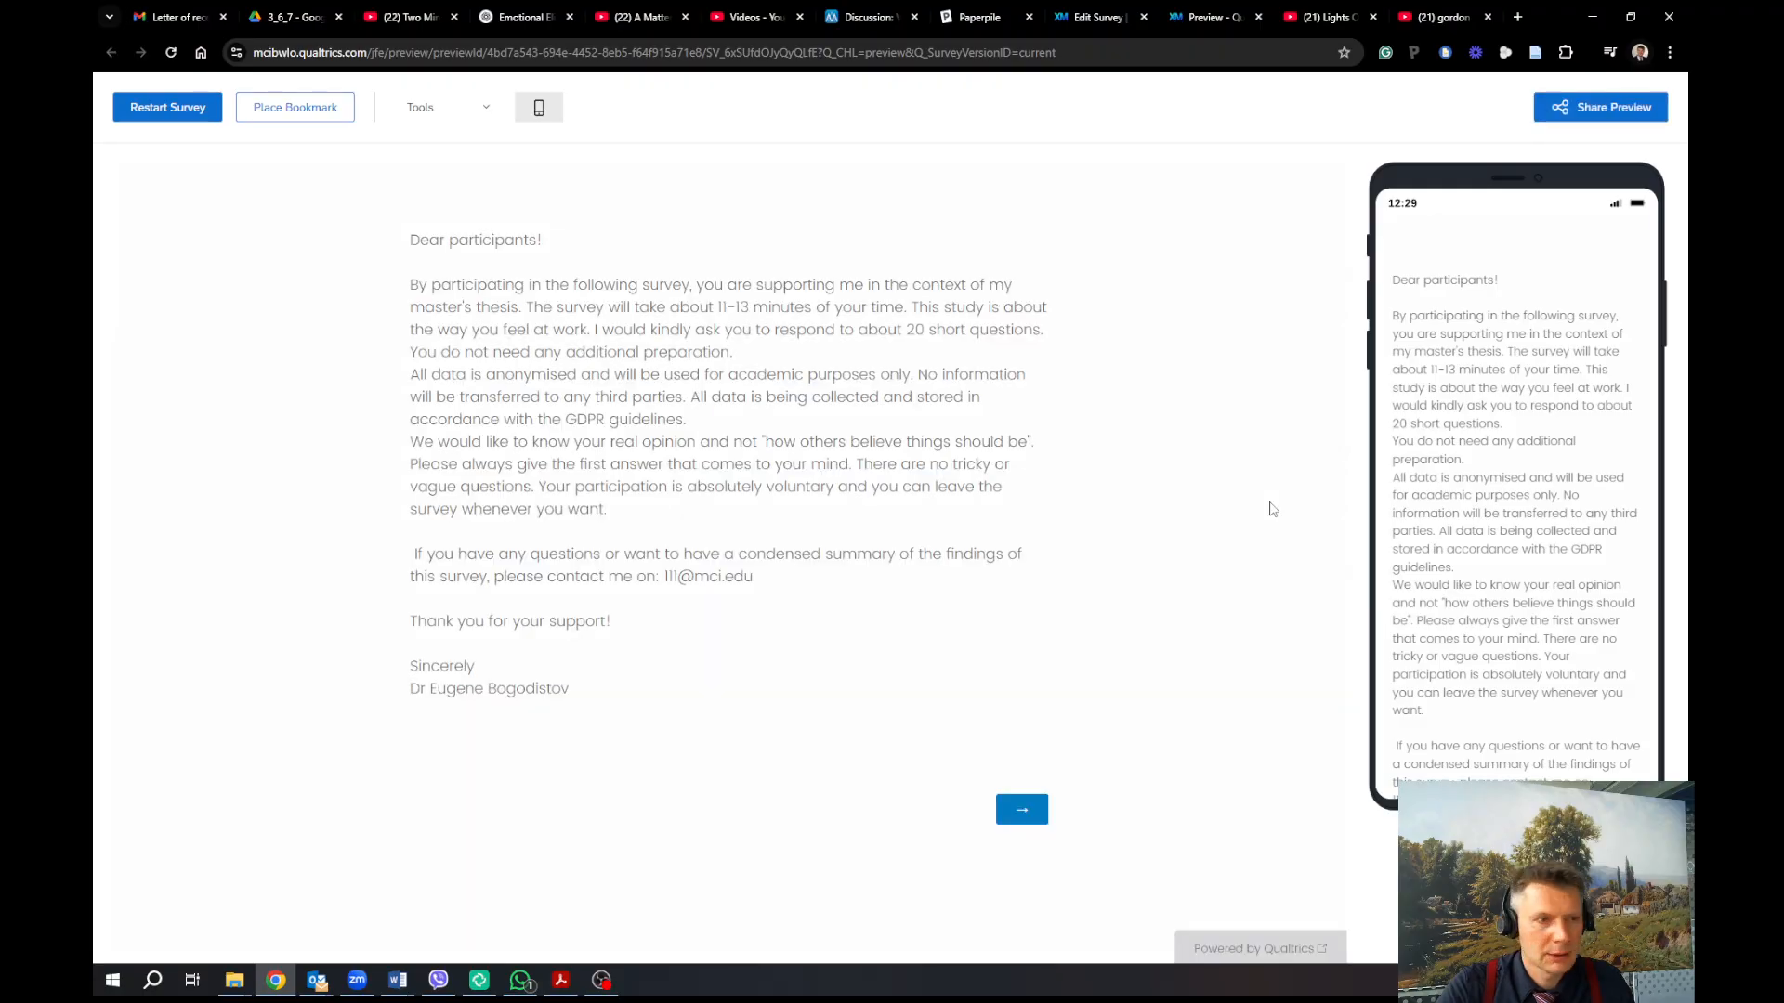
{"action": "left_click", "coordinate": [1017, 816]}
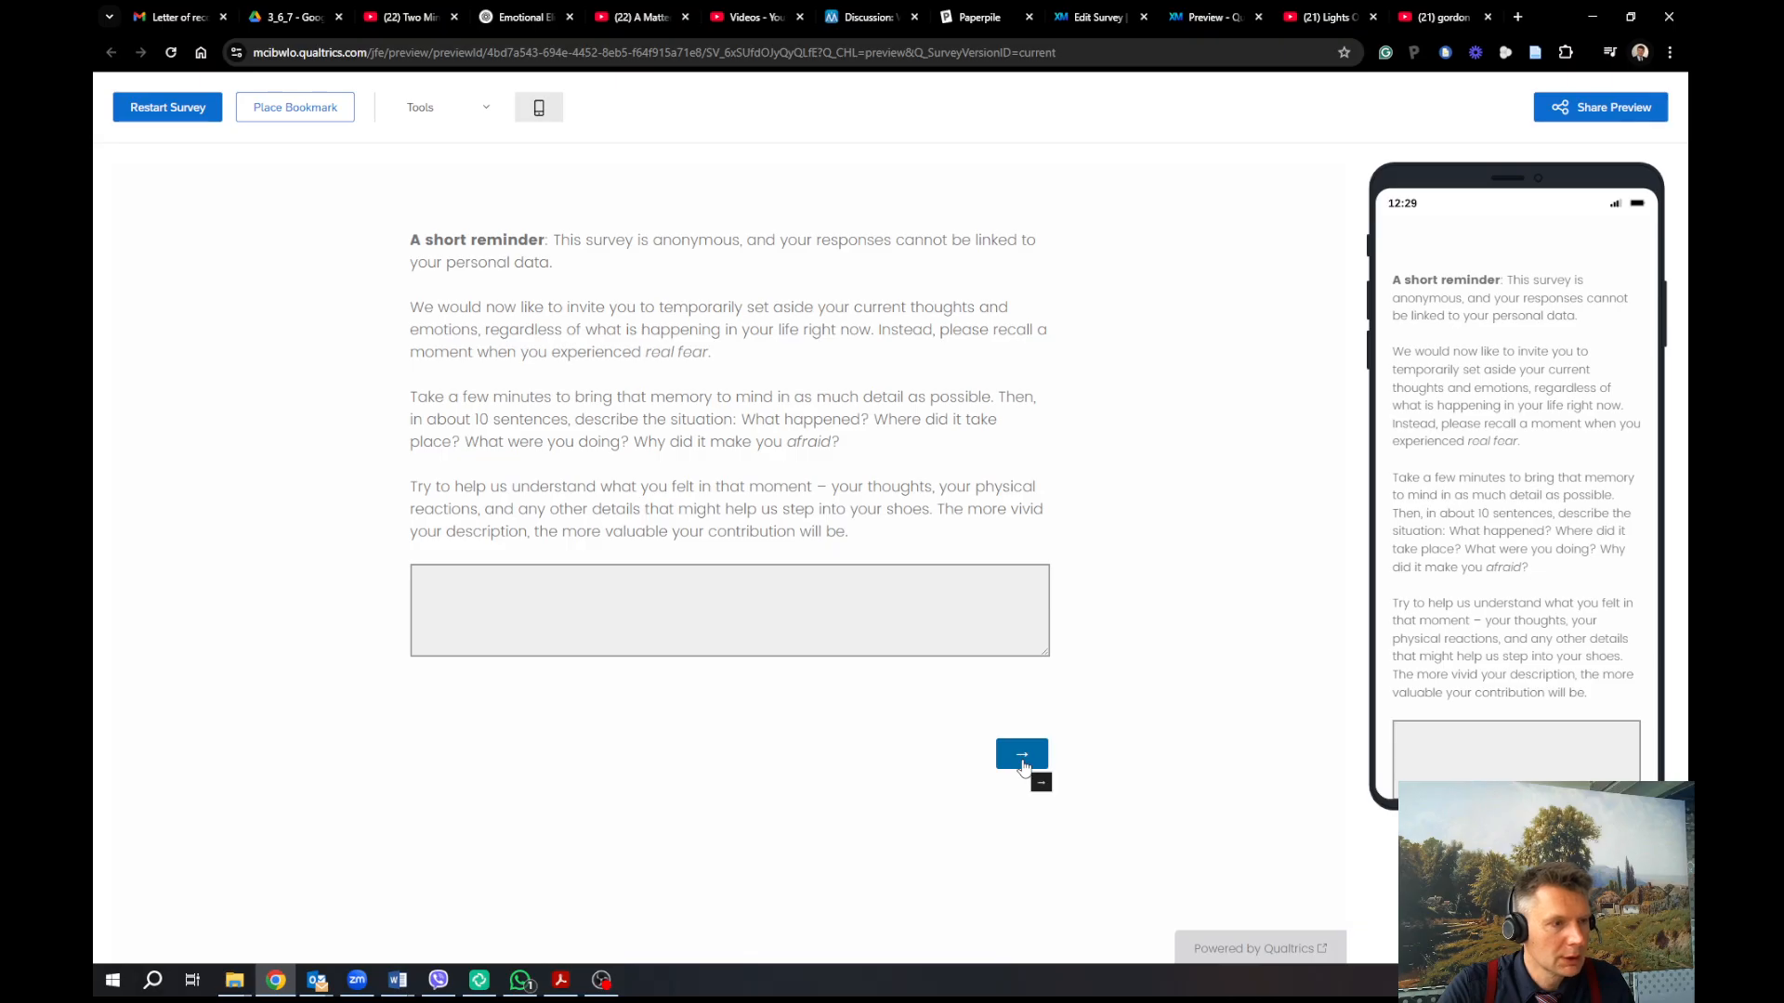
{"action": "left_click", "coordinate": [1011, 754]}
{"action": "left_click", "coordinate": [877, 667]}
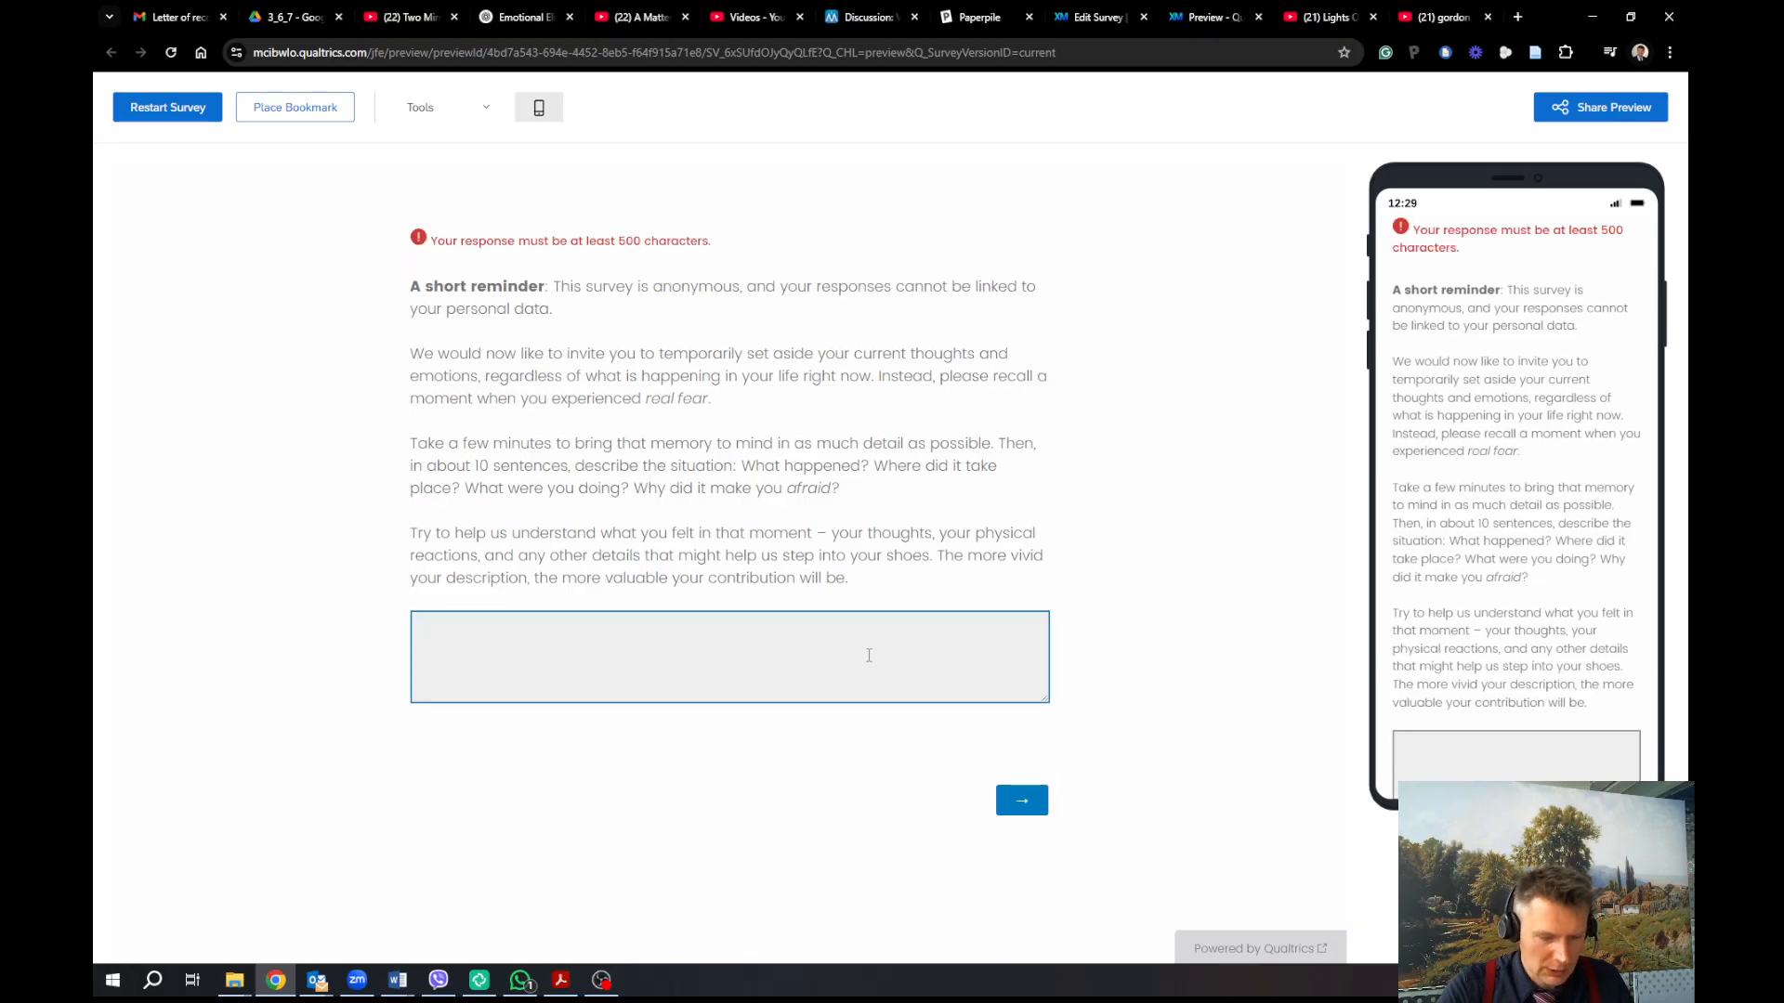
{"action": "left_click", "coordinate": [486, 107]}
{"action": "left_click", "coordinate": [492, 140]}
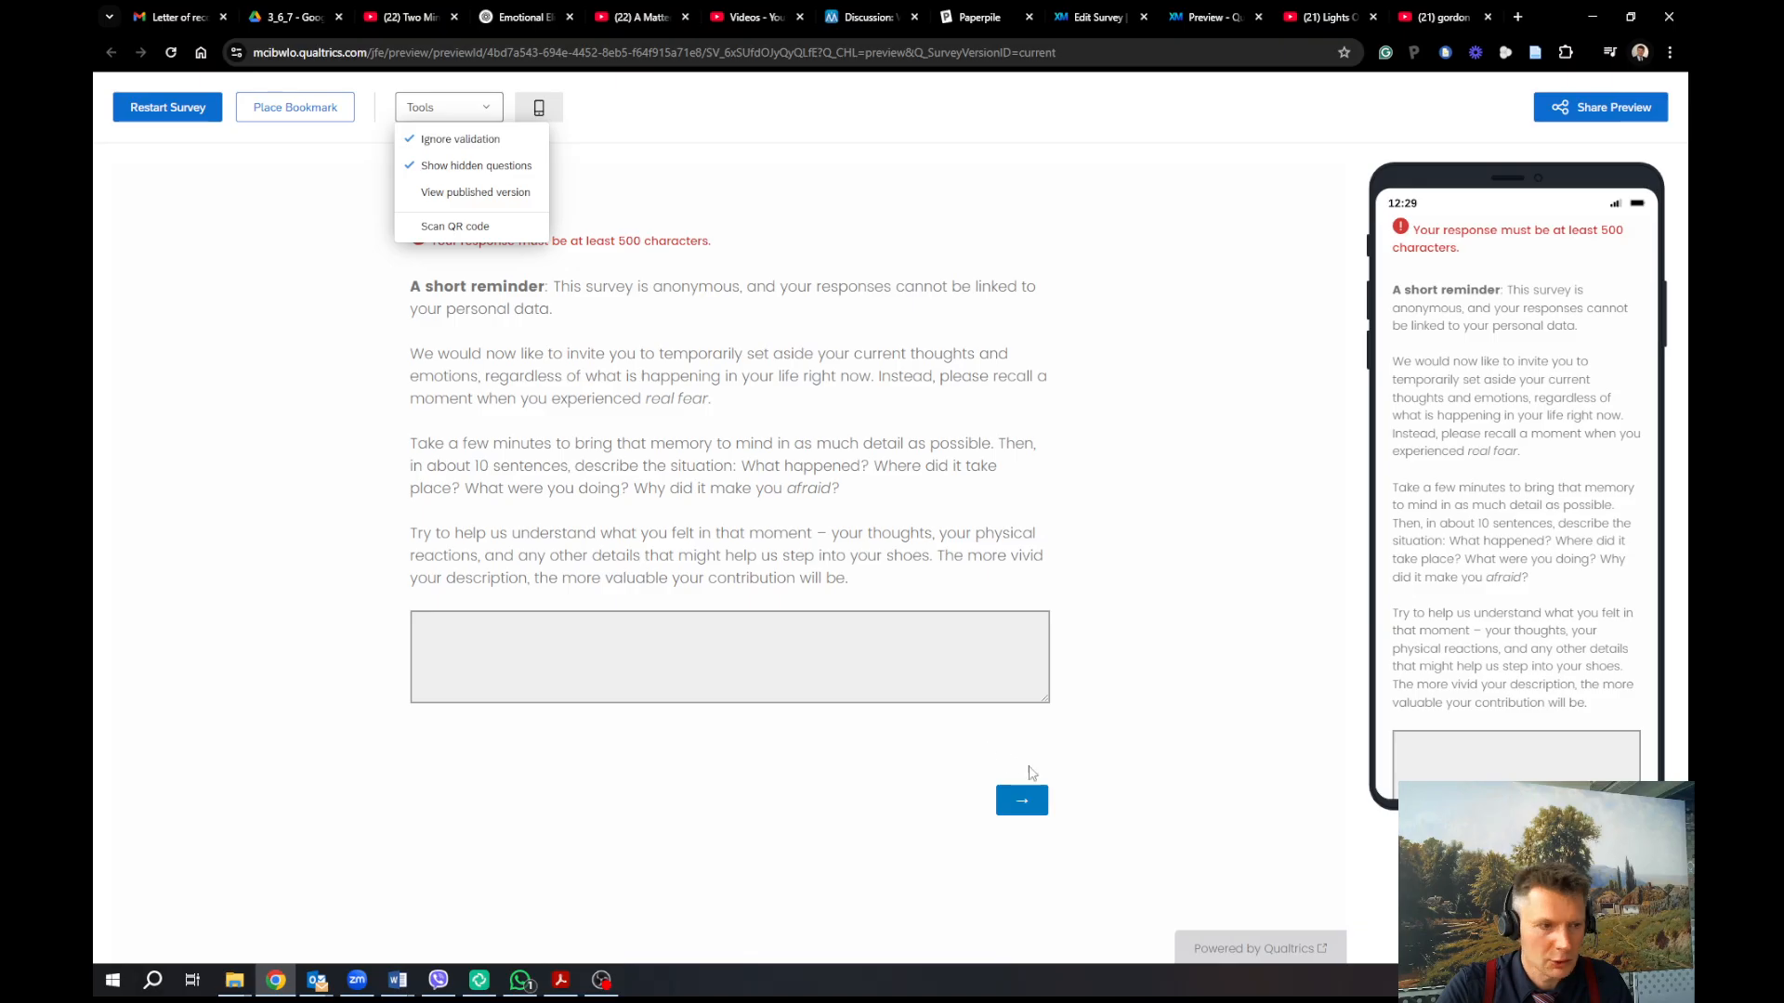
{"action": "left_click", "coordinate": [1022, 801]}
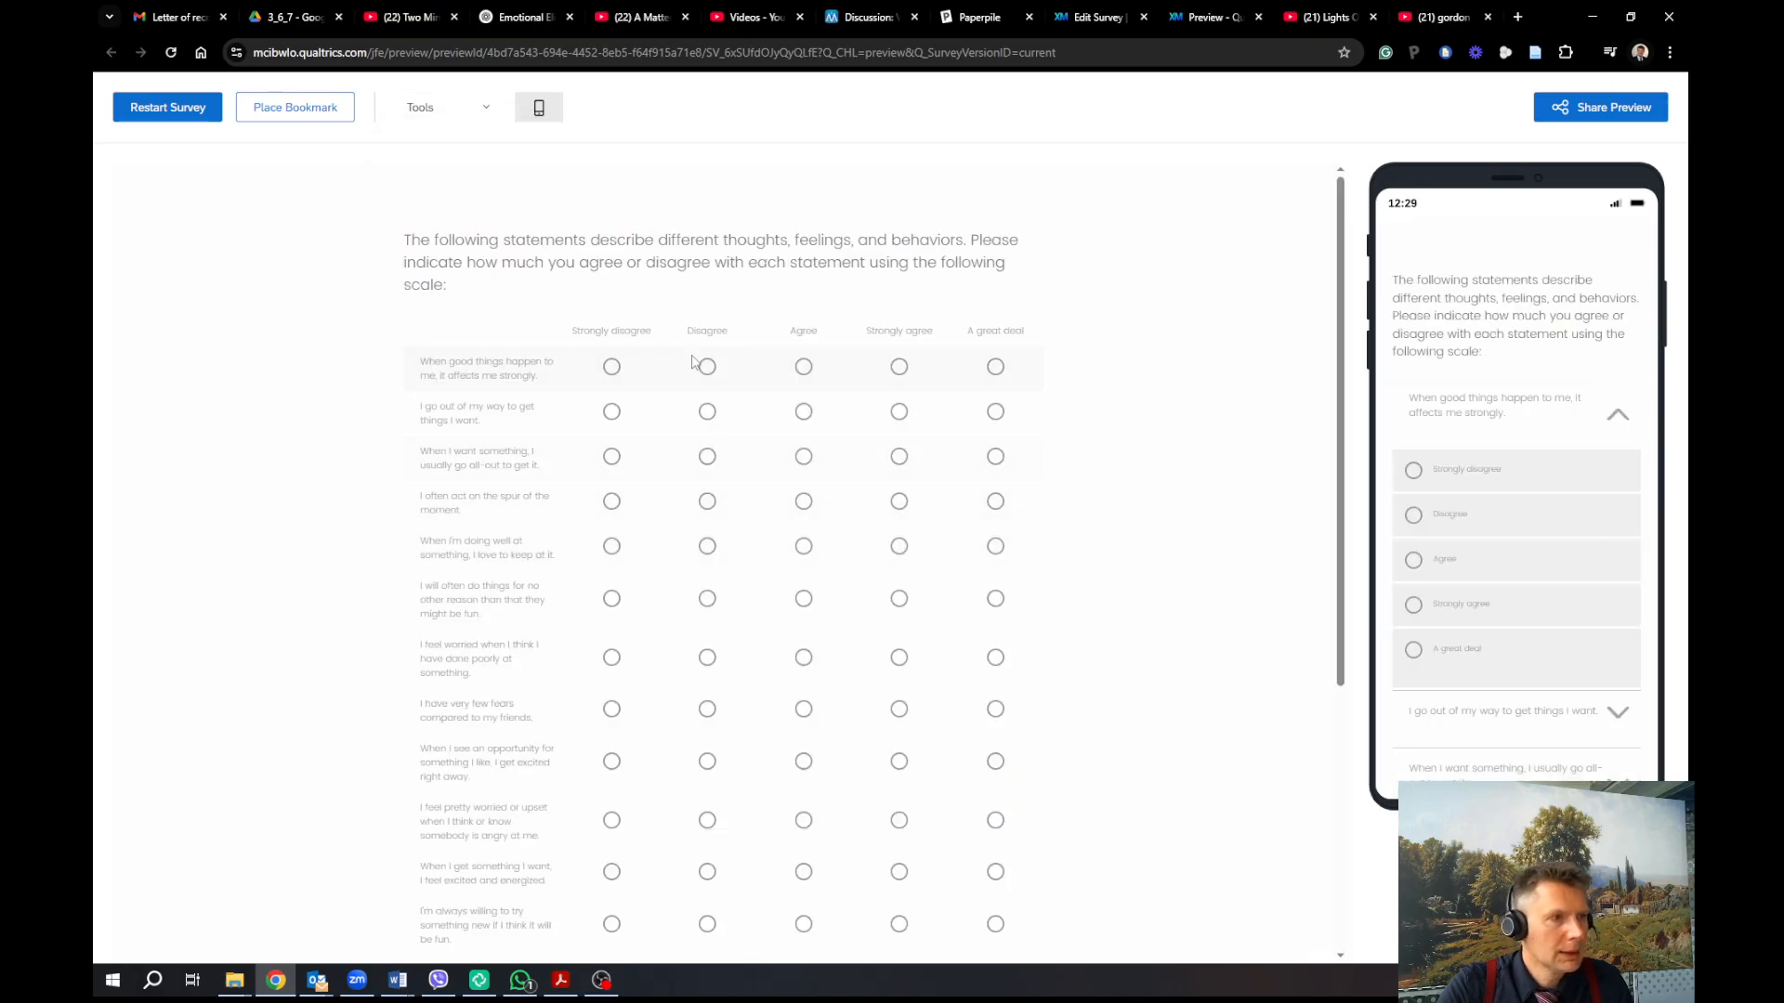
Review the BIS/BAS matrix page, submit it to reach the thank-you message, and return to the editor
{"action": "scroll", "coordinate": [836, 483], "scroll_direction": "down", "scroll_amount": 1}
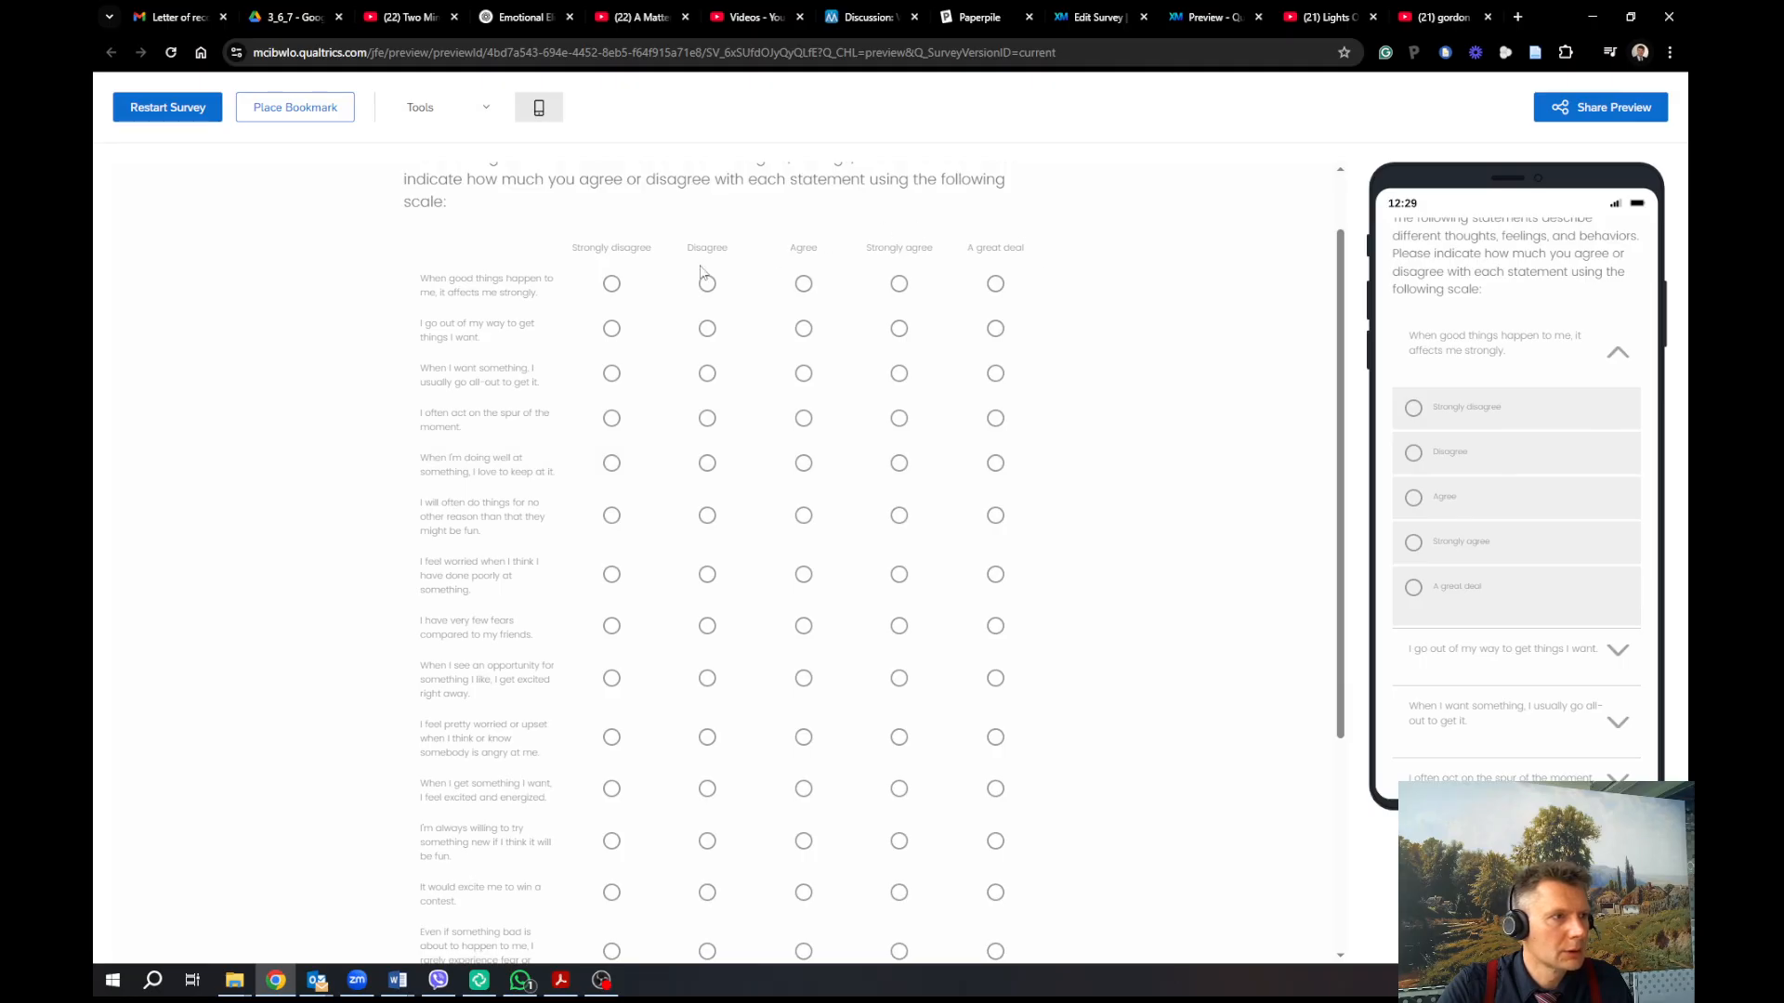
{"action": "scroll", "coordinate": [701, 269], "scroll_direction": "up", "scroll_amount": 1}
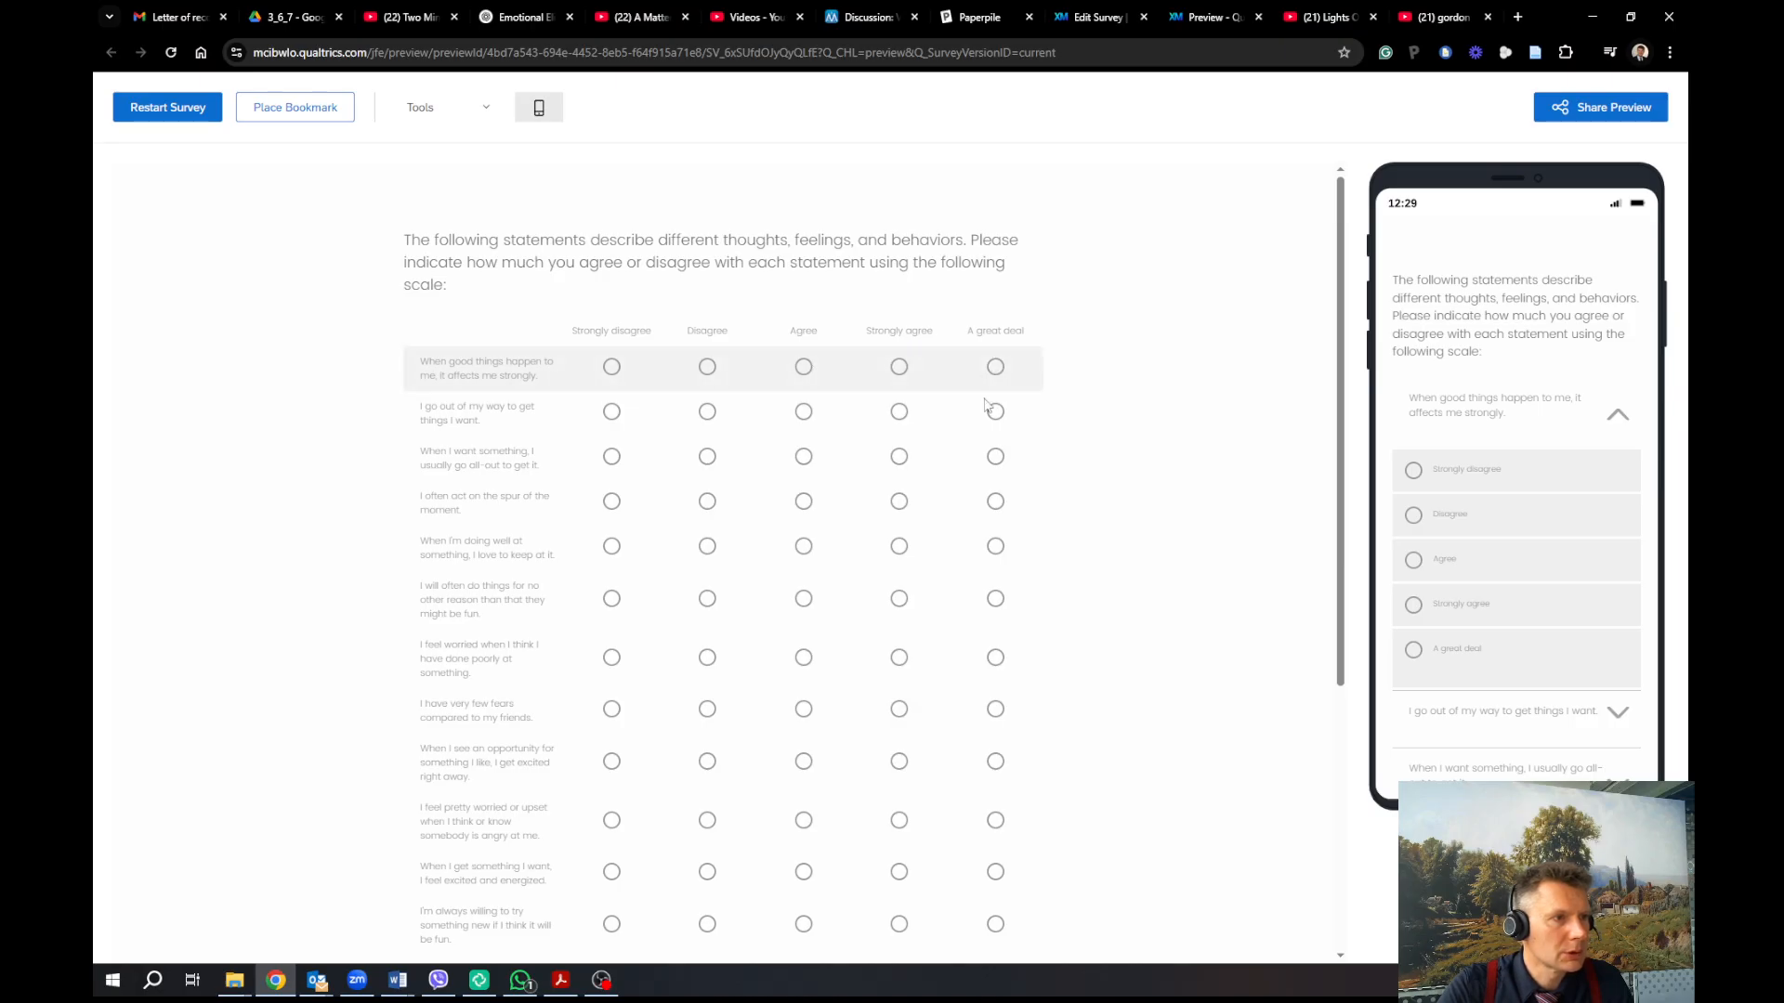
{"action": "scroll", "coordinate": [996, 548], "scroll_direction": "down", "scroll_amount": 5}
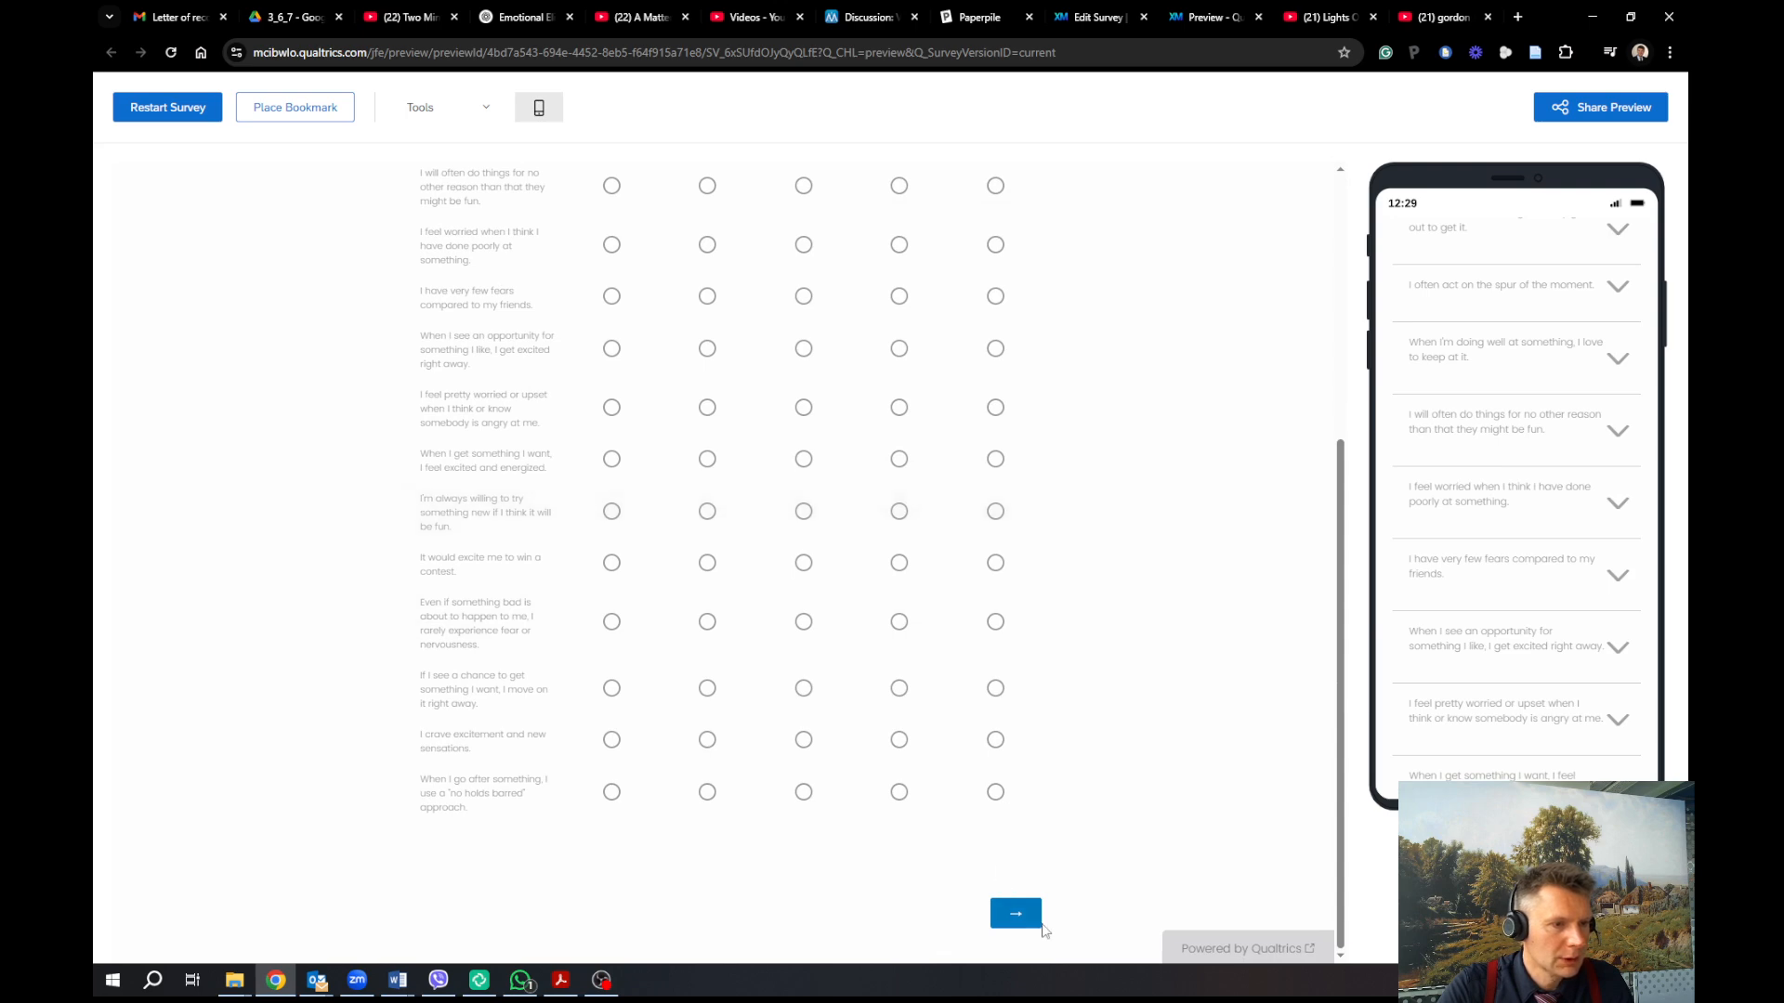
{"action": "left_click", "coordinate": [1029, 916]}
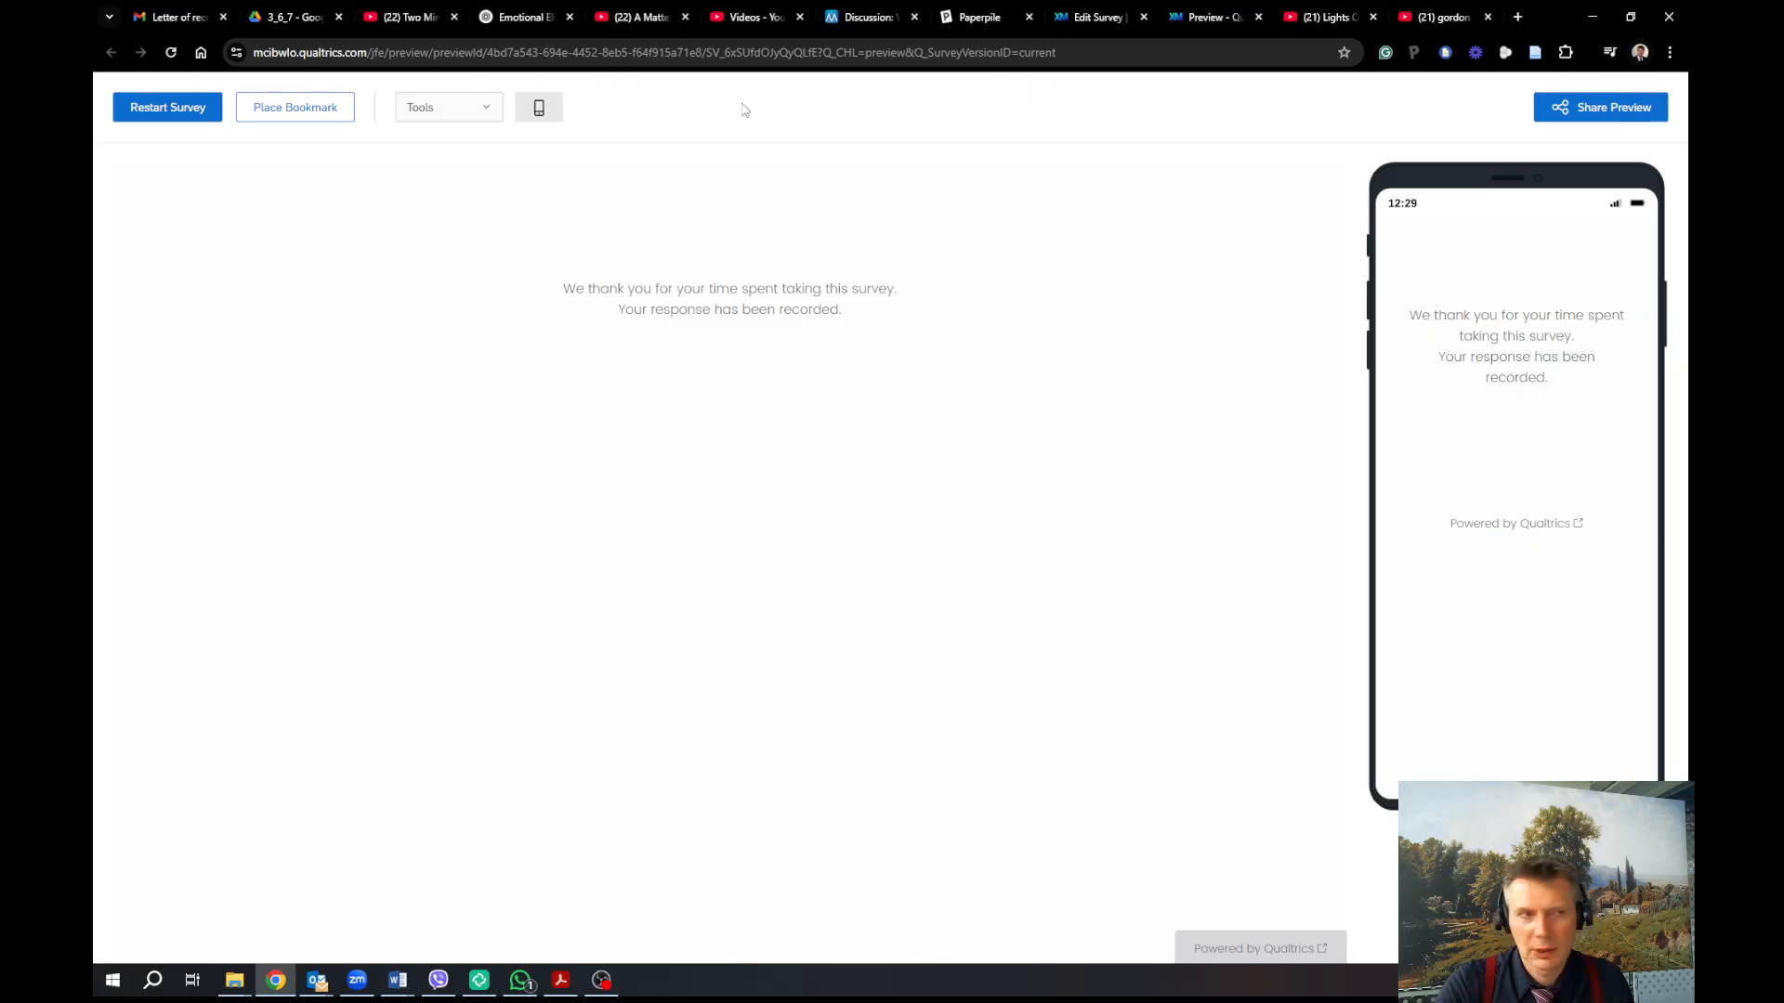
{"action": "left_click", "coordinate": [1095, 17]}
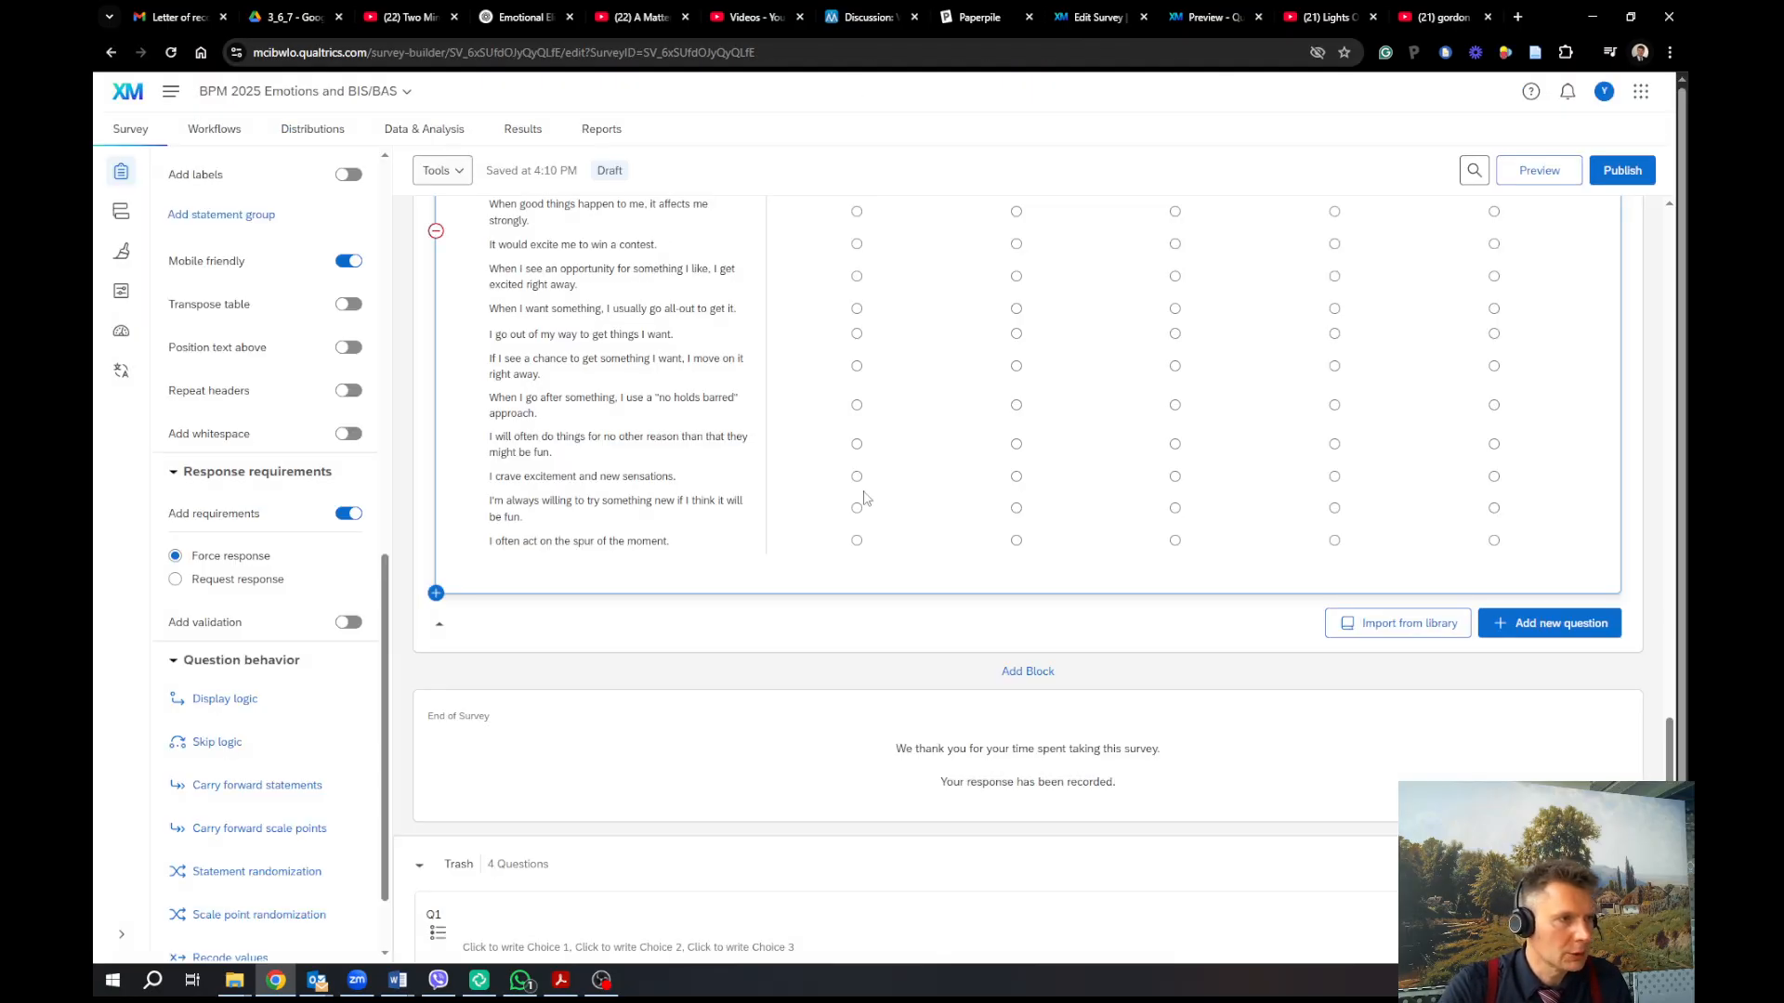
Adjust the Q9 matrix's scale point count, settling back at three points
{"action": "scroll", "coordinate": [863, 495], "scroll_direction": "up", "scroll_amount": 4}
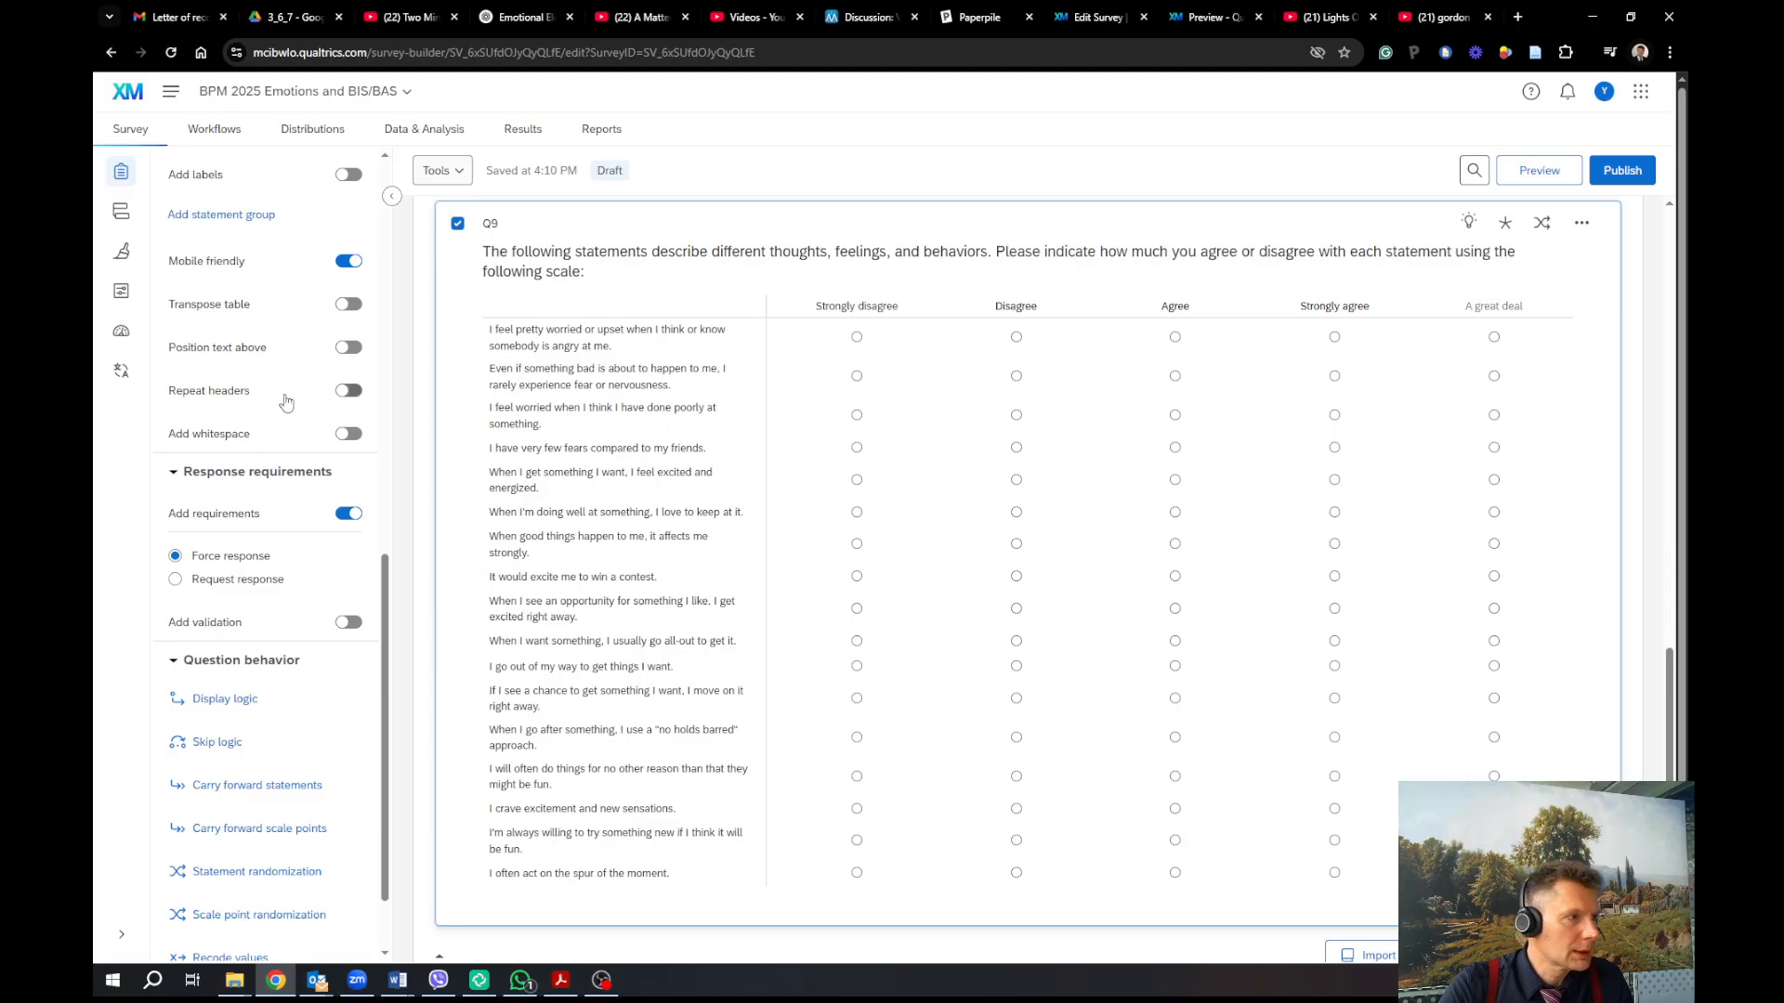
{"action": "scroll", "coordinate": [285, 381], "scroll_direction": "up", "scroll_amount": 4}
{"action": "scroll", "coordinate": [285, 381], "scroll_direction": "up", "scroll_amount": 3}
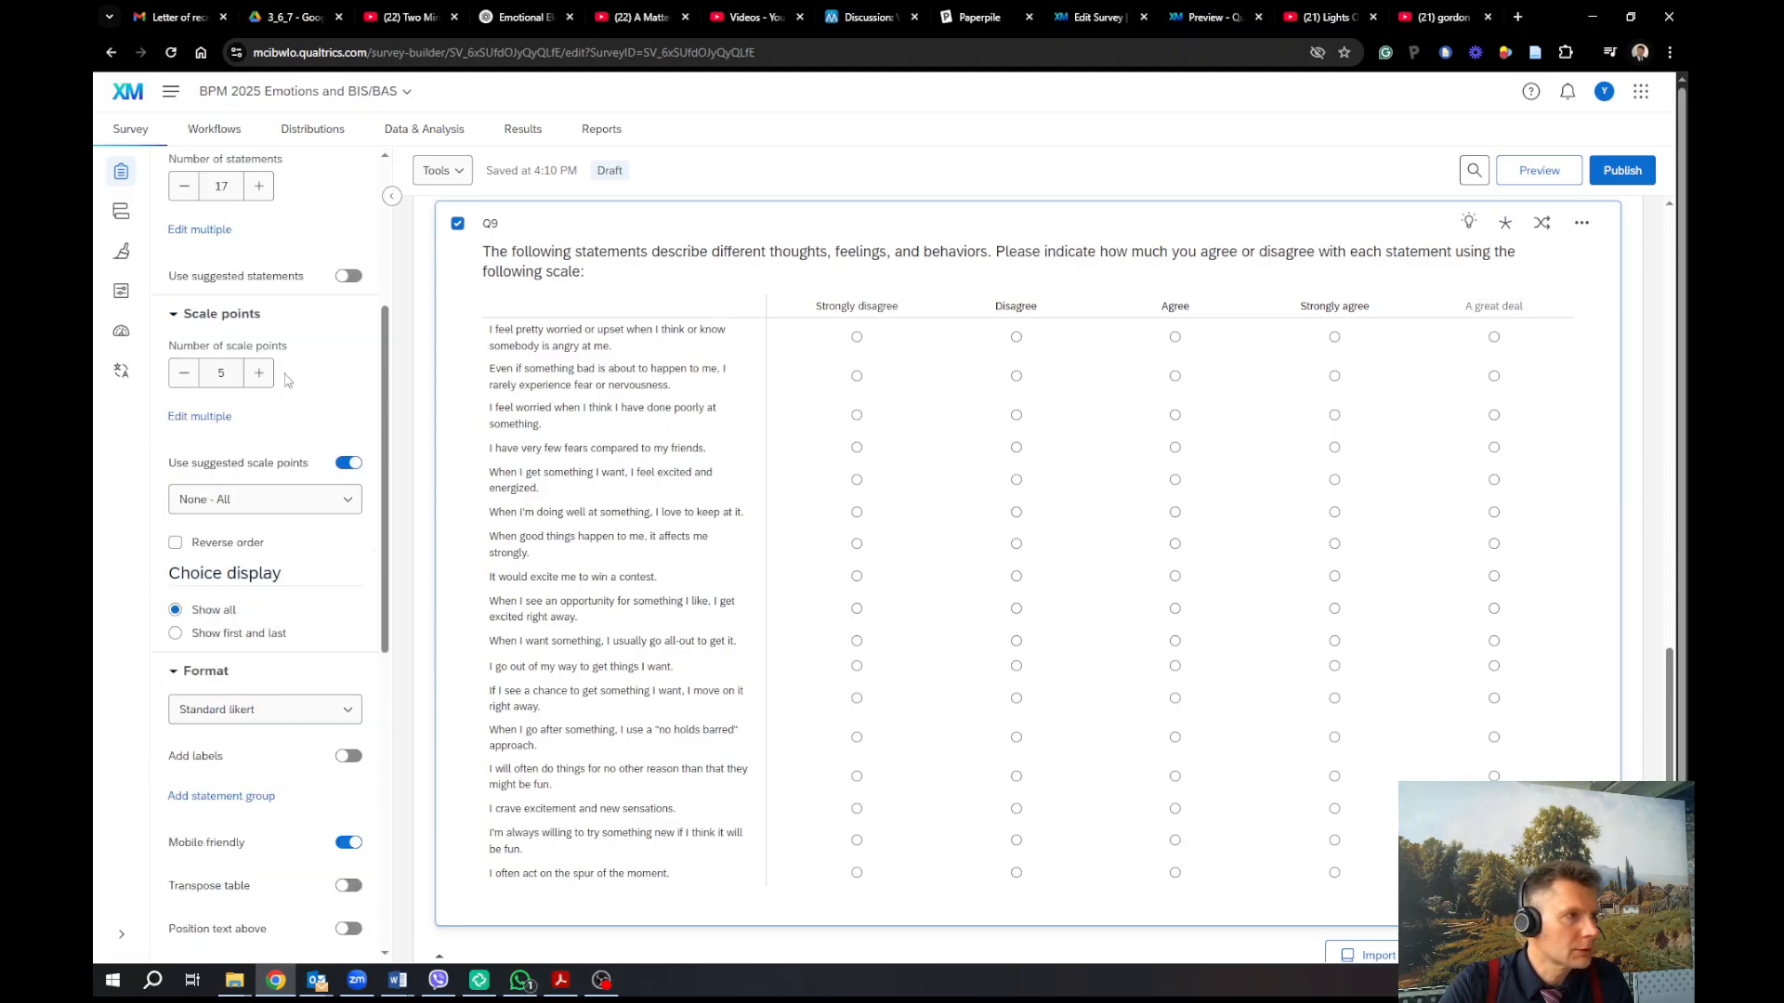
{"action": "double_click", "coordinate": [184, 375]}
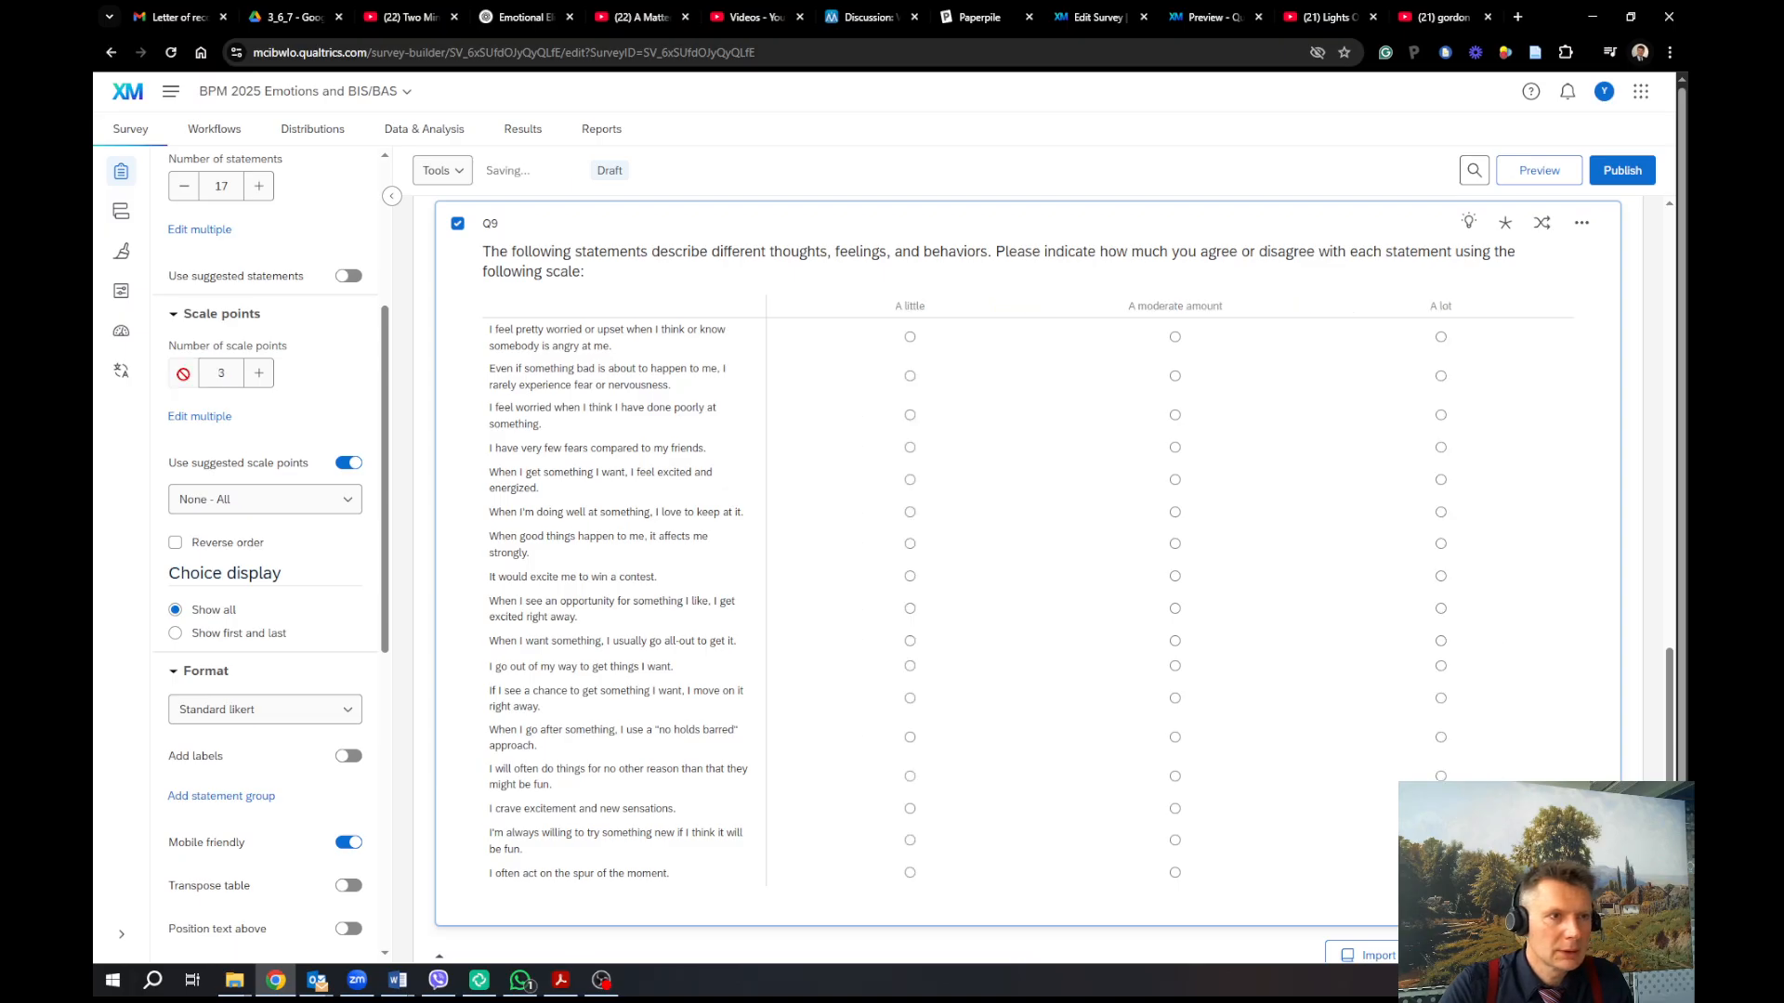
{"action": "left_click", "coordinate": [267, 376]}
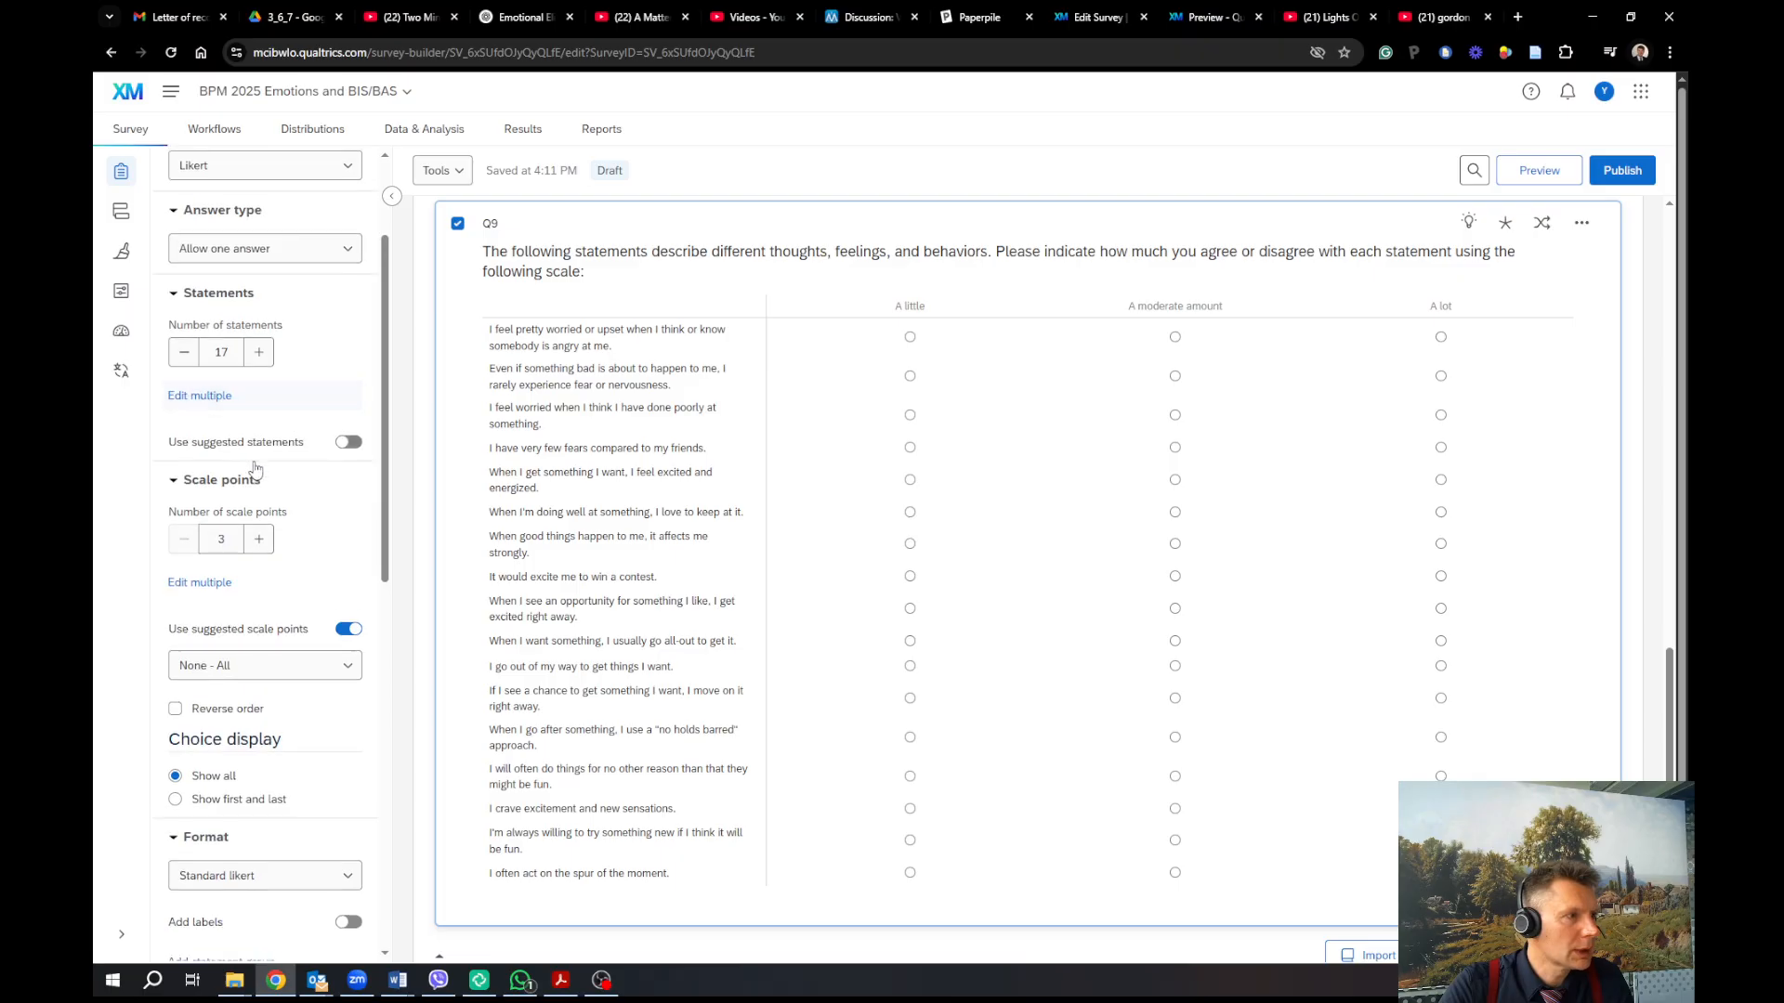
{"action": "left_click", "coordinate": [251, 538]}
{"action": "left_click", "coordinate": [185, 539]}
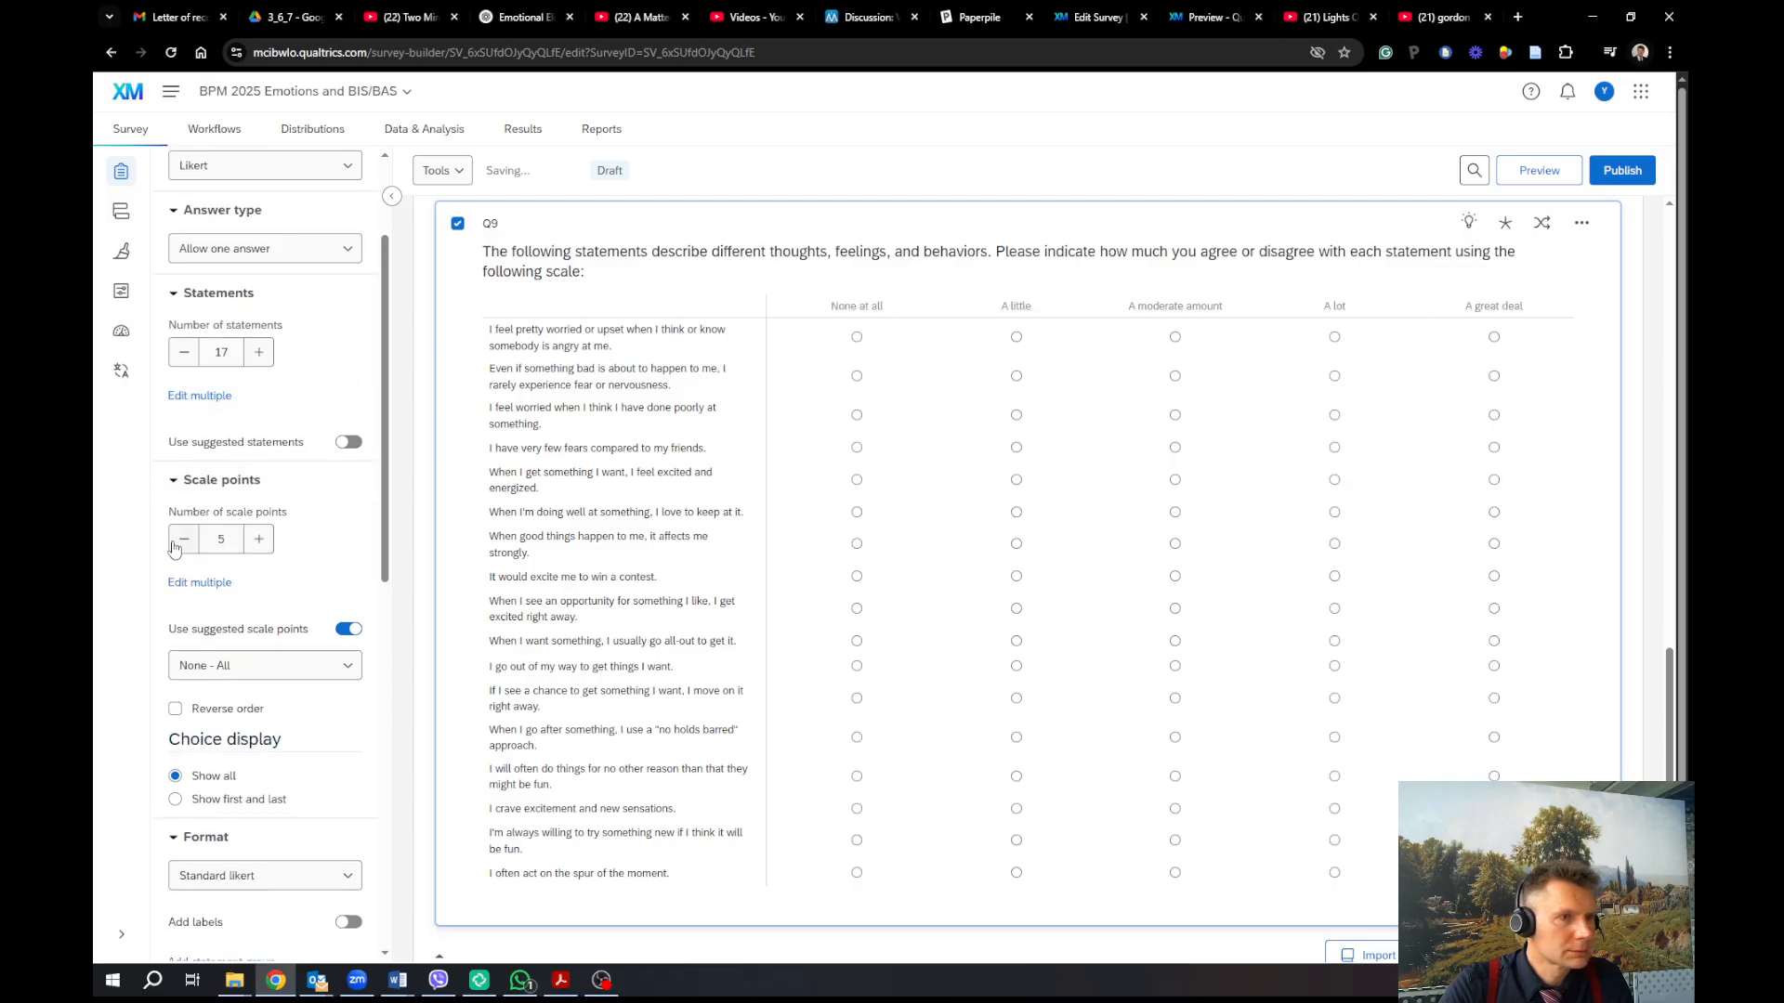
{"action": "left_click", "coordinate": [186, 540]}
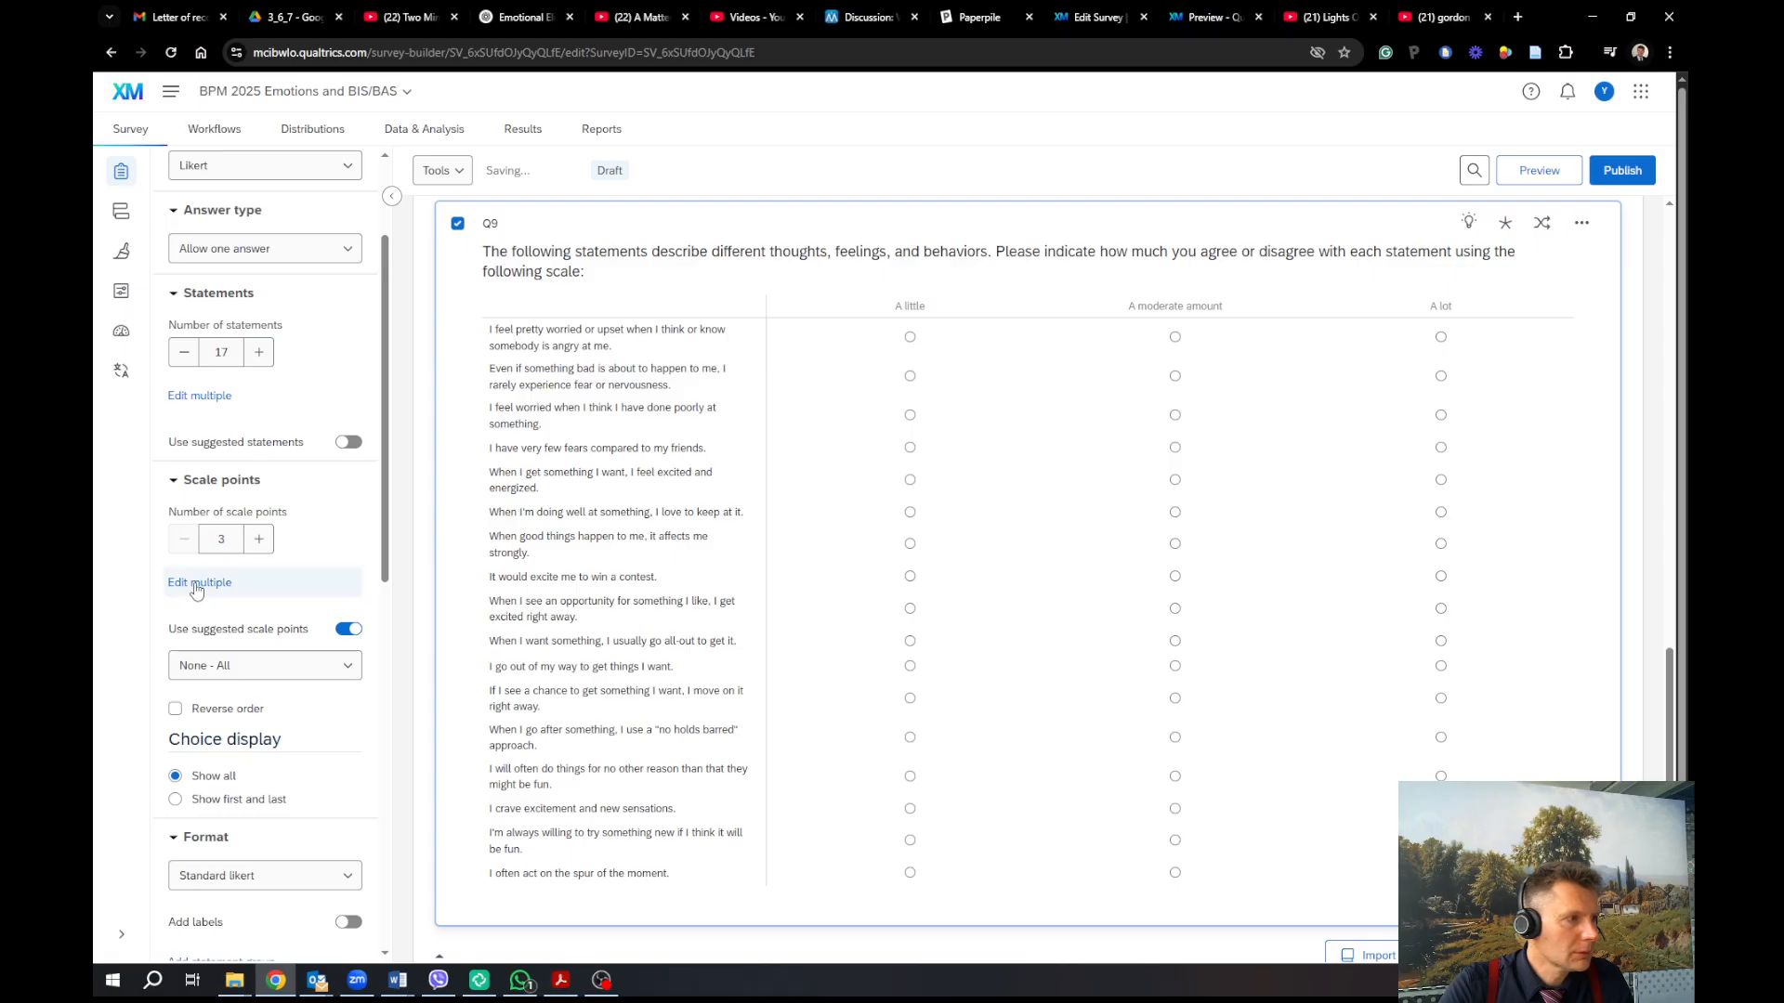
Replace the scale labels with Strongly disagree, Disagree, Agree, Strongly agree and apply them
{"action": "left_click", "coordinate": [199, 583]}
{"action": "left_click", "coordinate": [765, 509]}
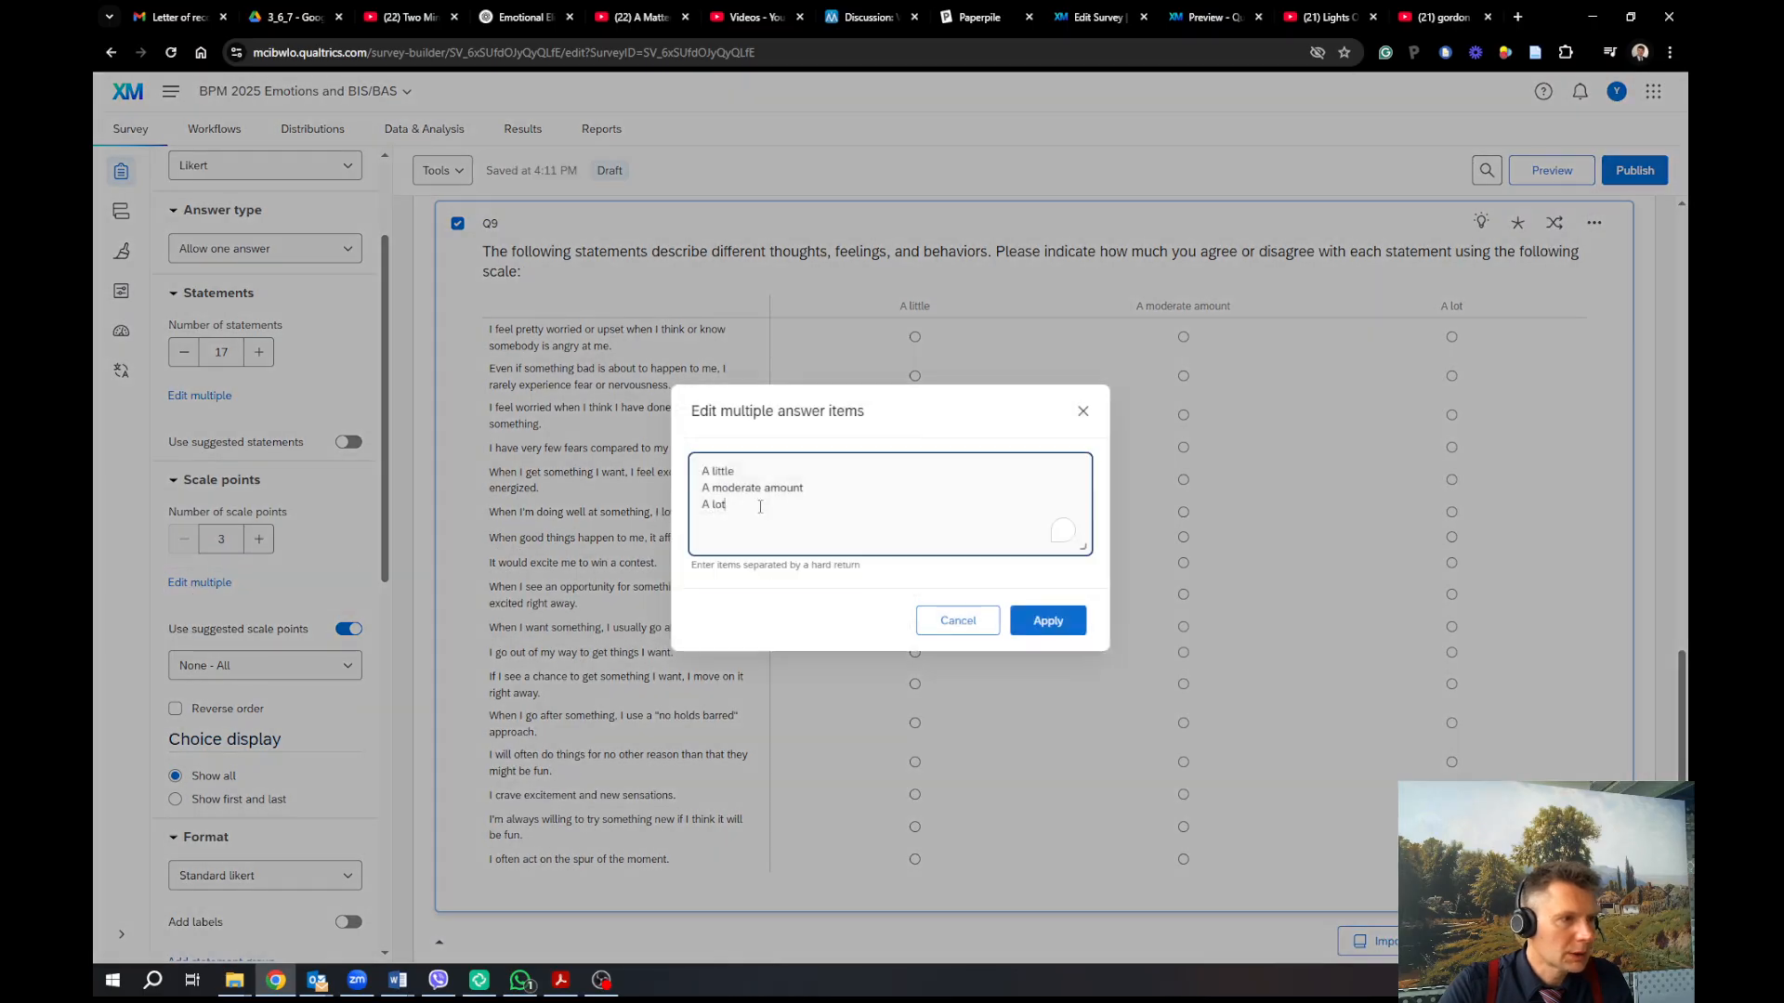
{"action": "left_click_drag", "start_coordinate": [765, 509], "coordinate": [696, 463]}
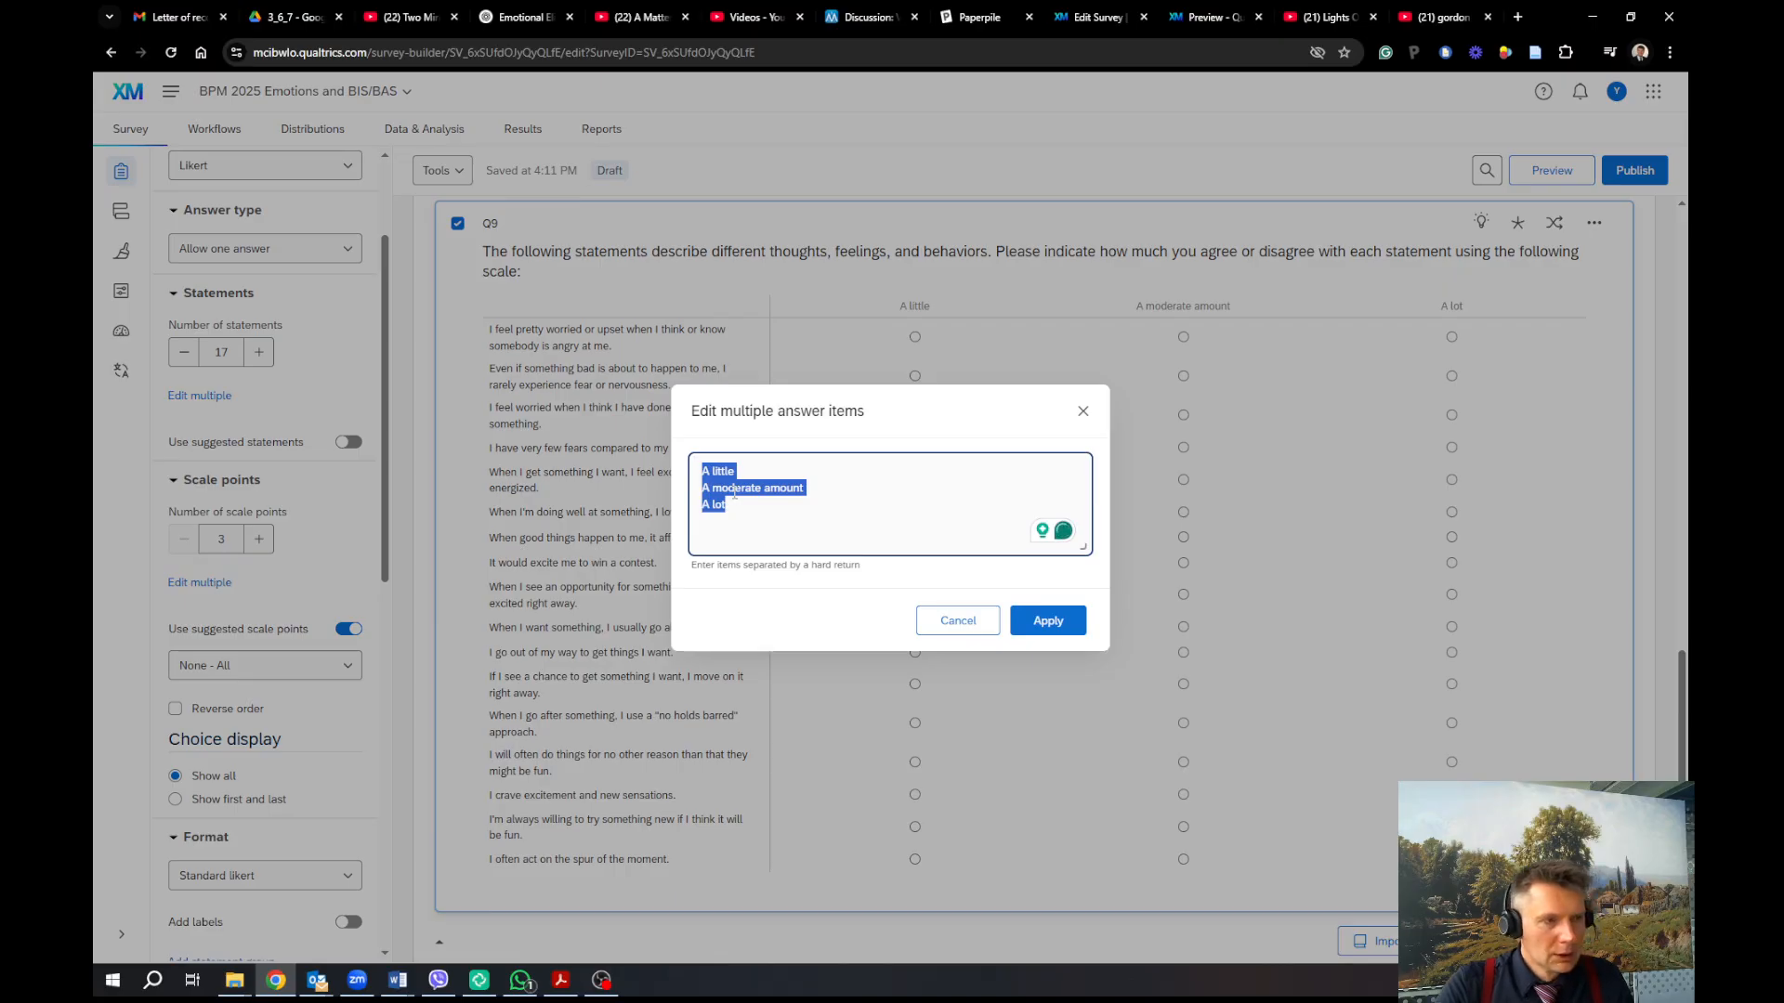
{"action": "type", "text": "Strongl"}
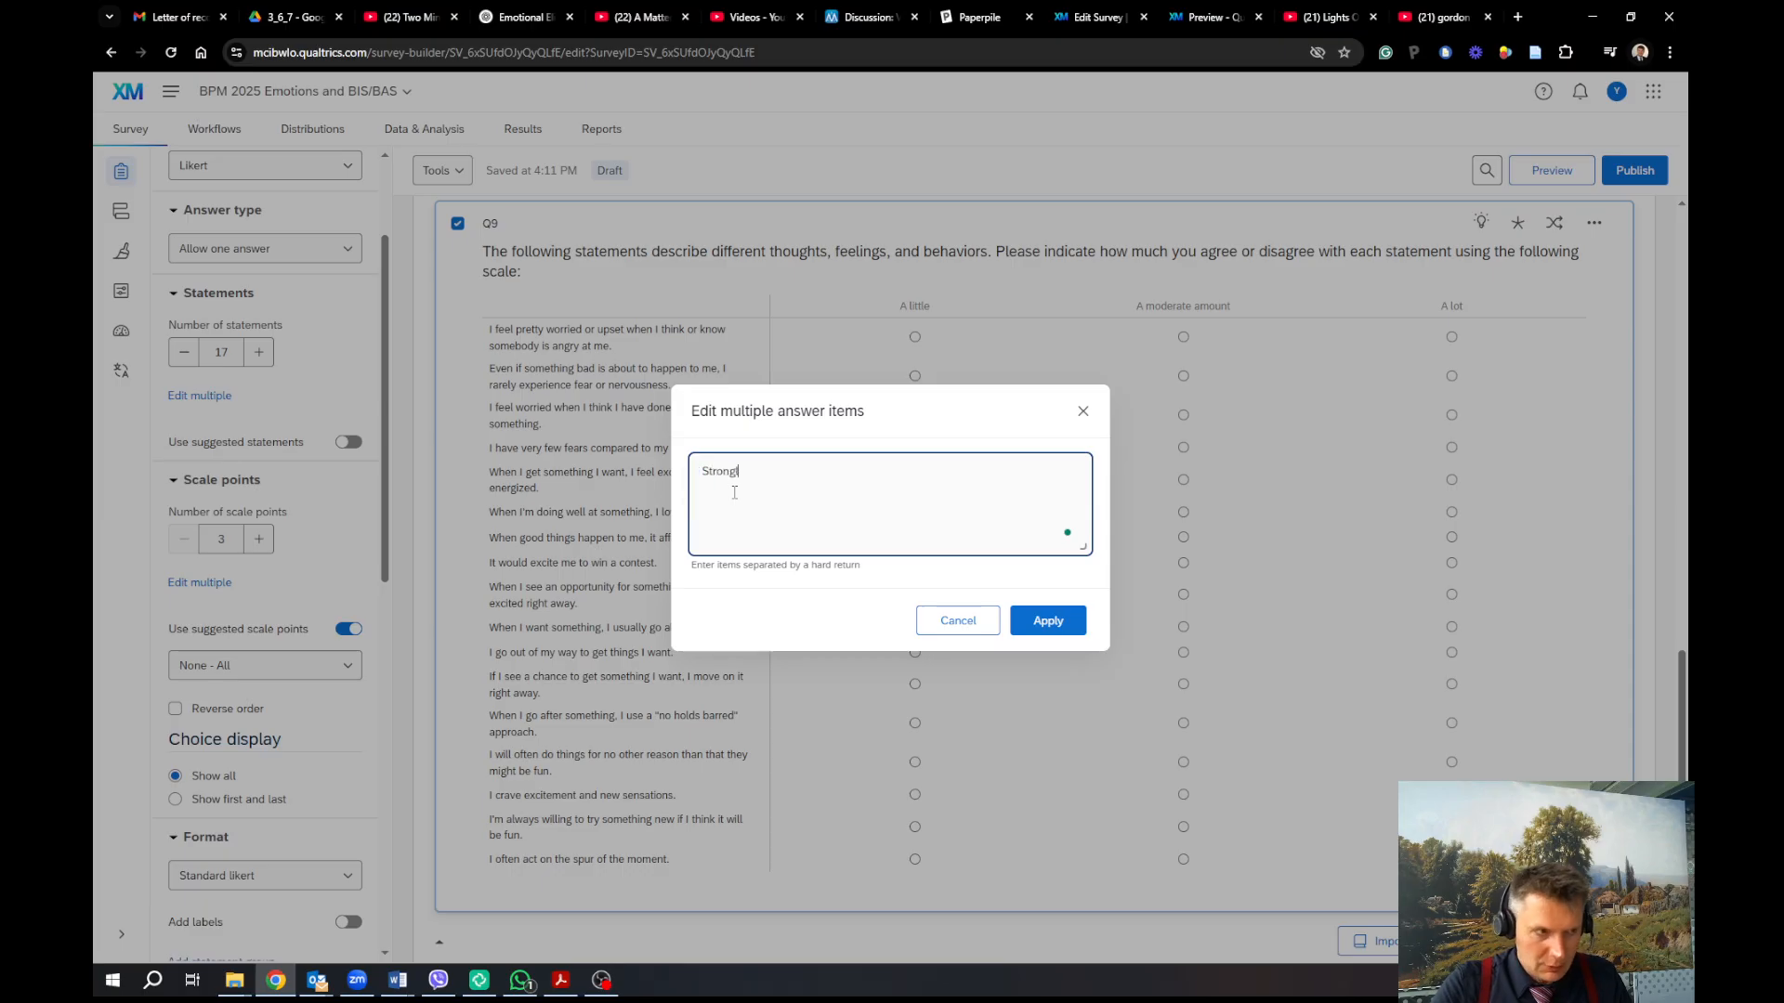
{"action": "type", "text": "y disagree"}
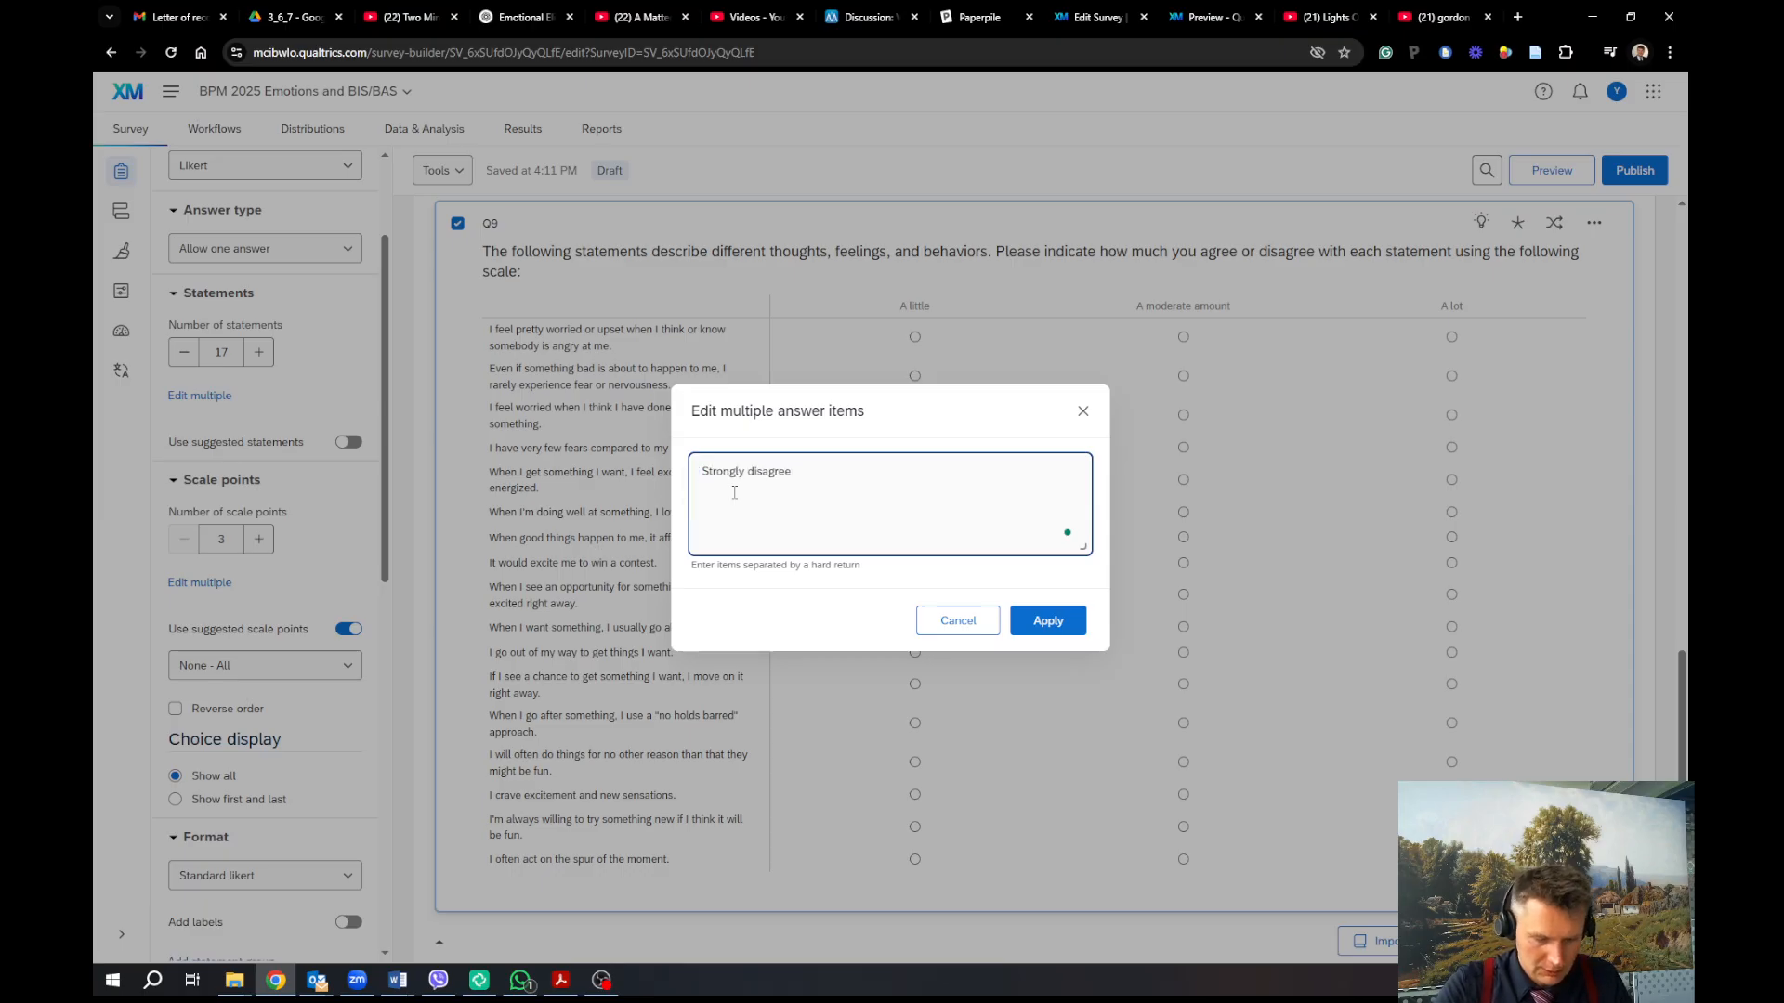
{"action": "key", "text": "Return"}
{"action": "type", "text": "Da"}
{"action": "key", "text": "BackSpace"}
{"action": "type", "text": "isagree"}
{"action": "key", "text": "Return"}
{"action": "type", "text": "Agree"}
{"action": "key", "text": "Return"}
{"action": "type", "text": "Strongl"}
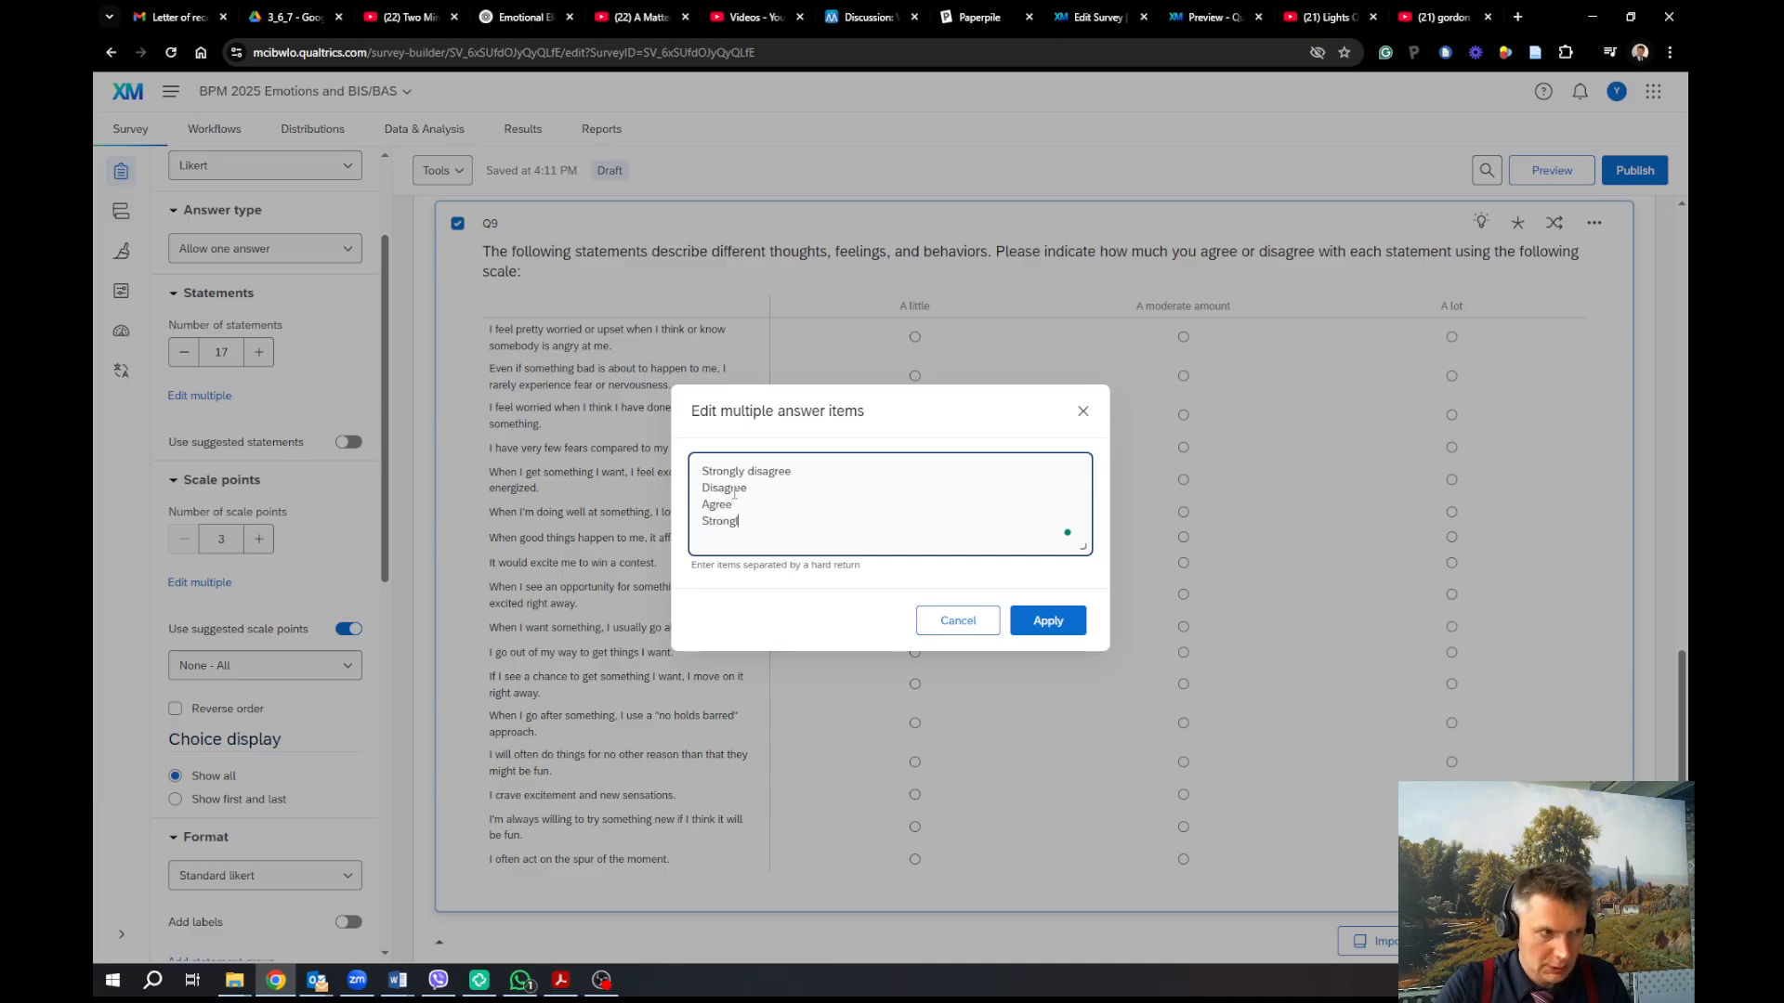
{"action": "type", "text": "y agree"}
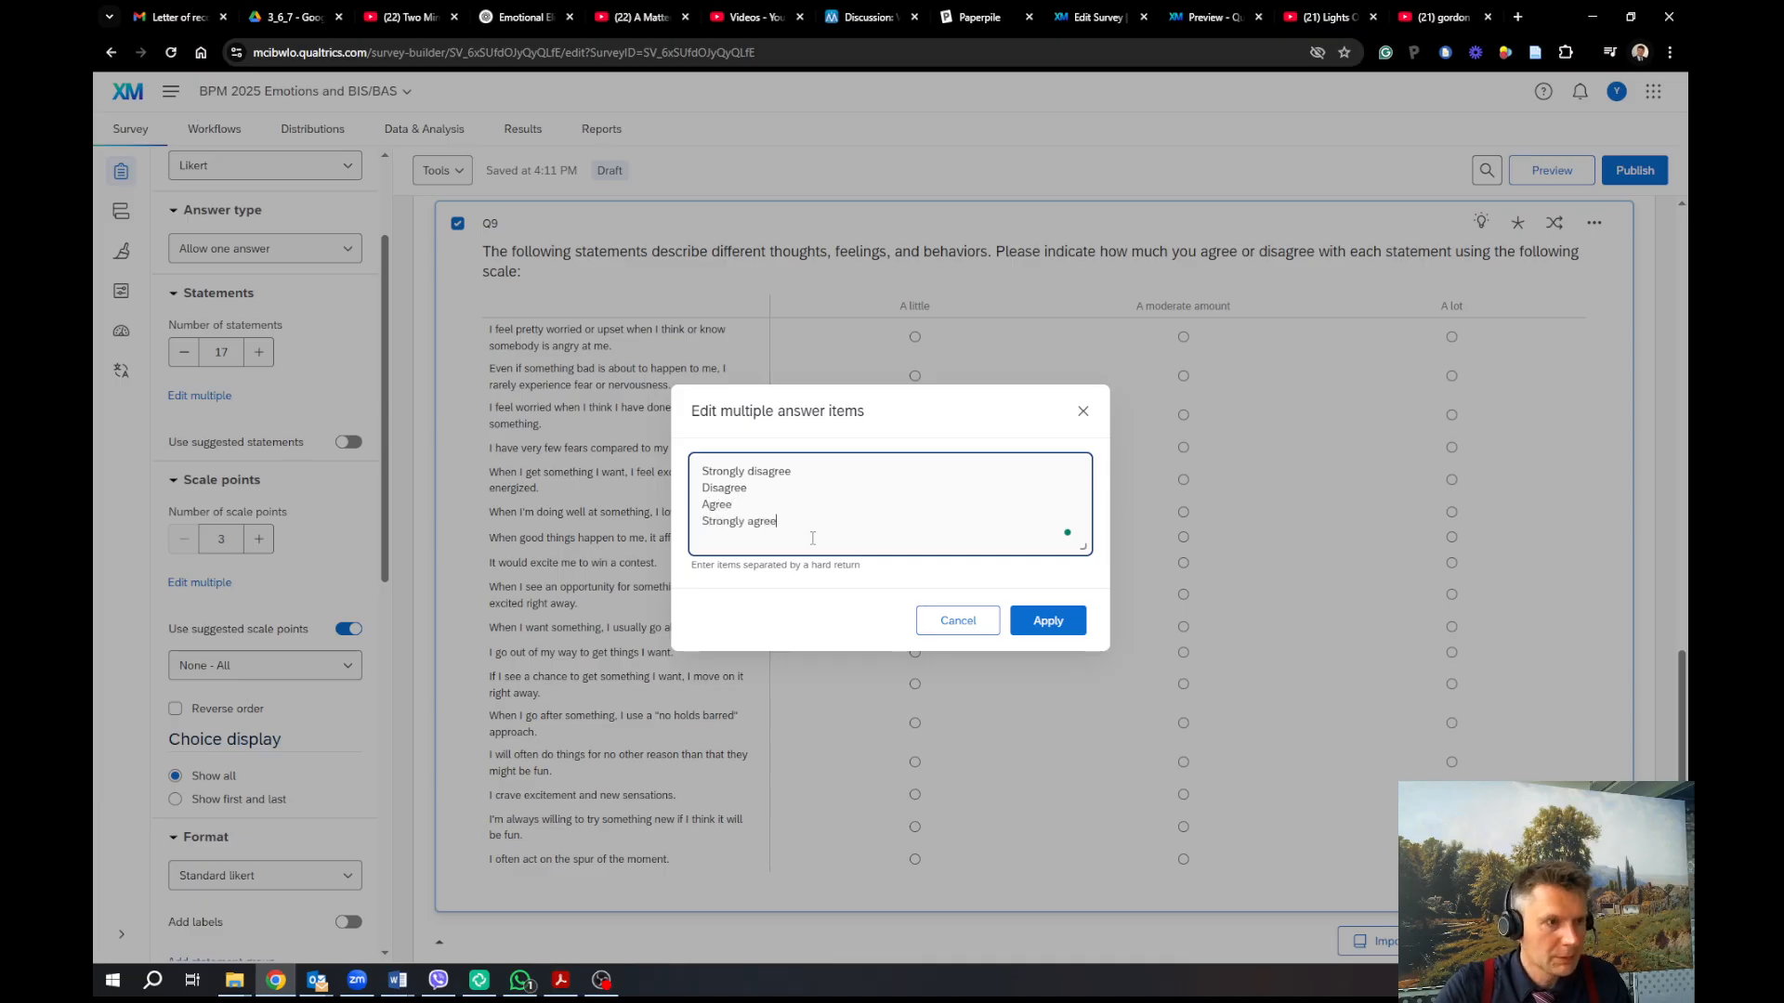
{"action": "left_click", "coordinate": [1047, 622]}
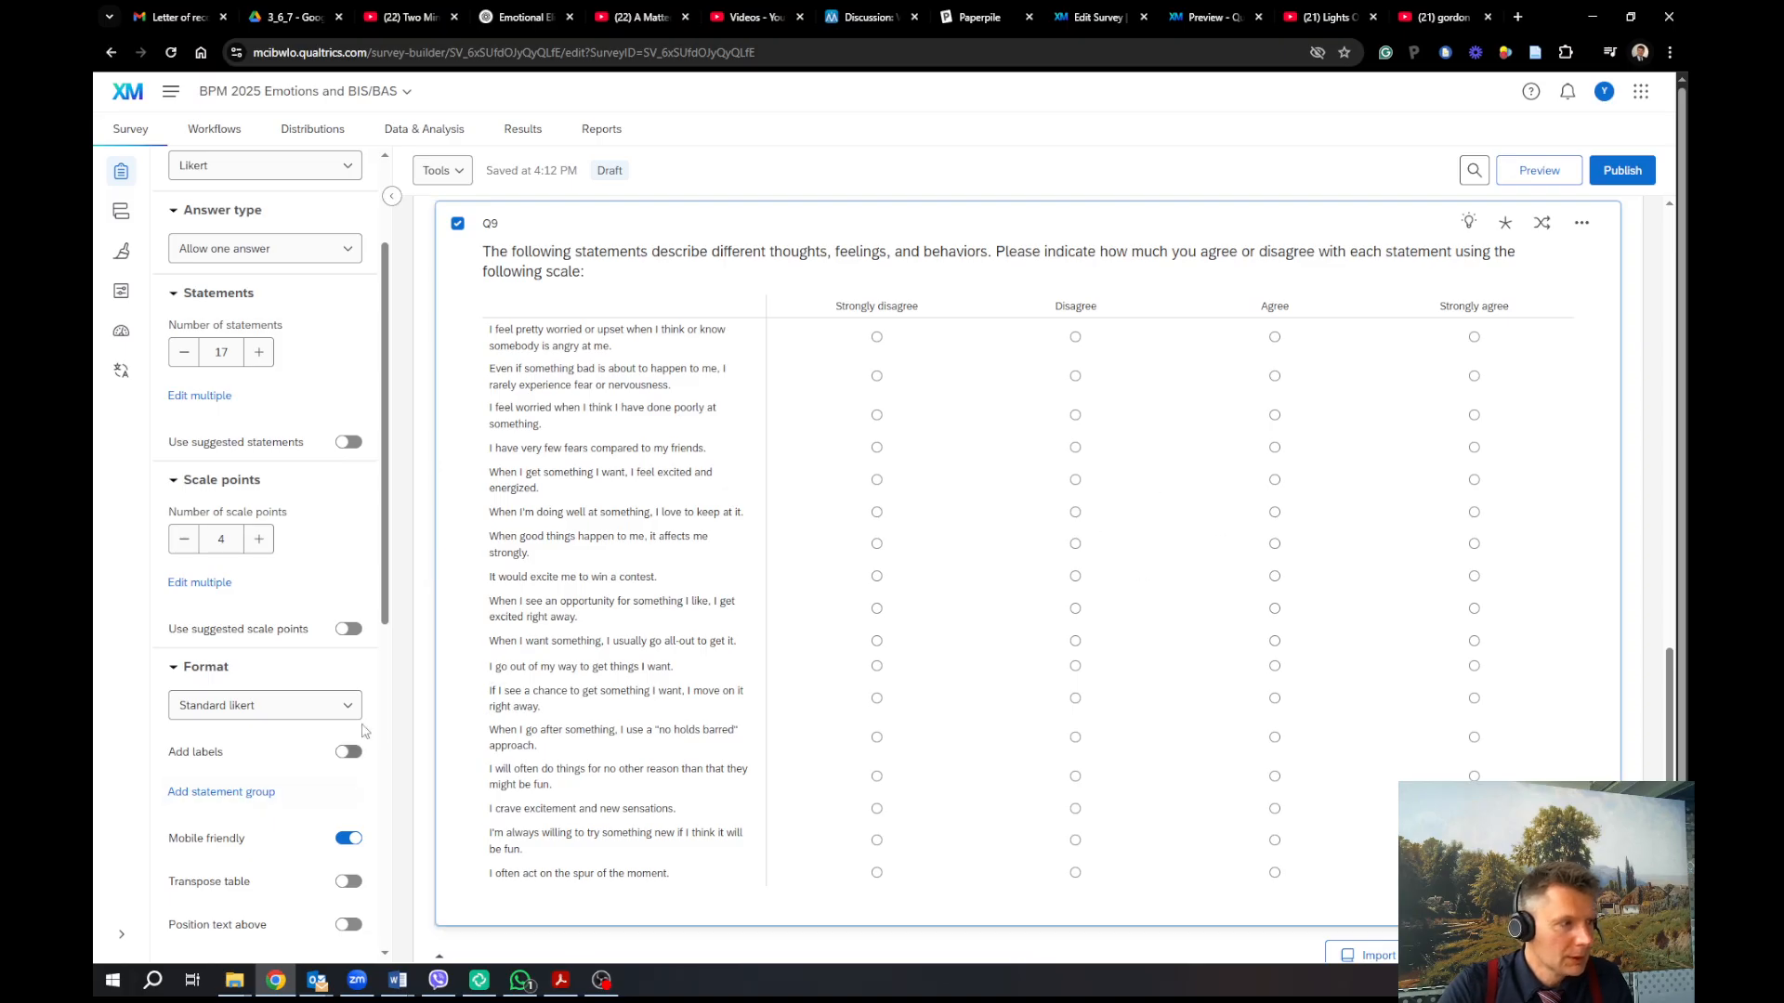
{"action": "left_click", "coordinate": [1540, 173]}
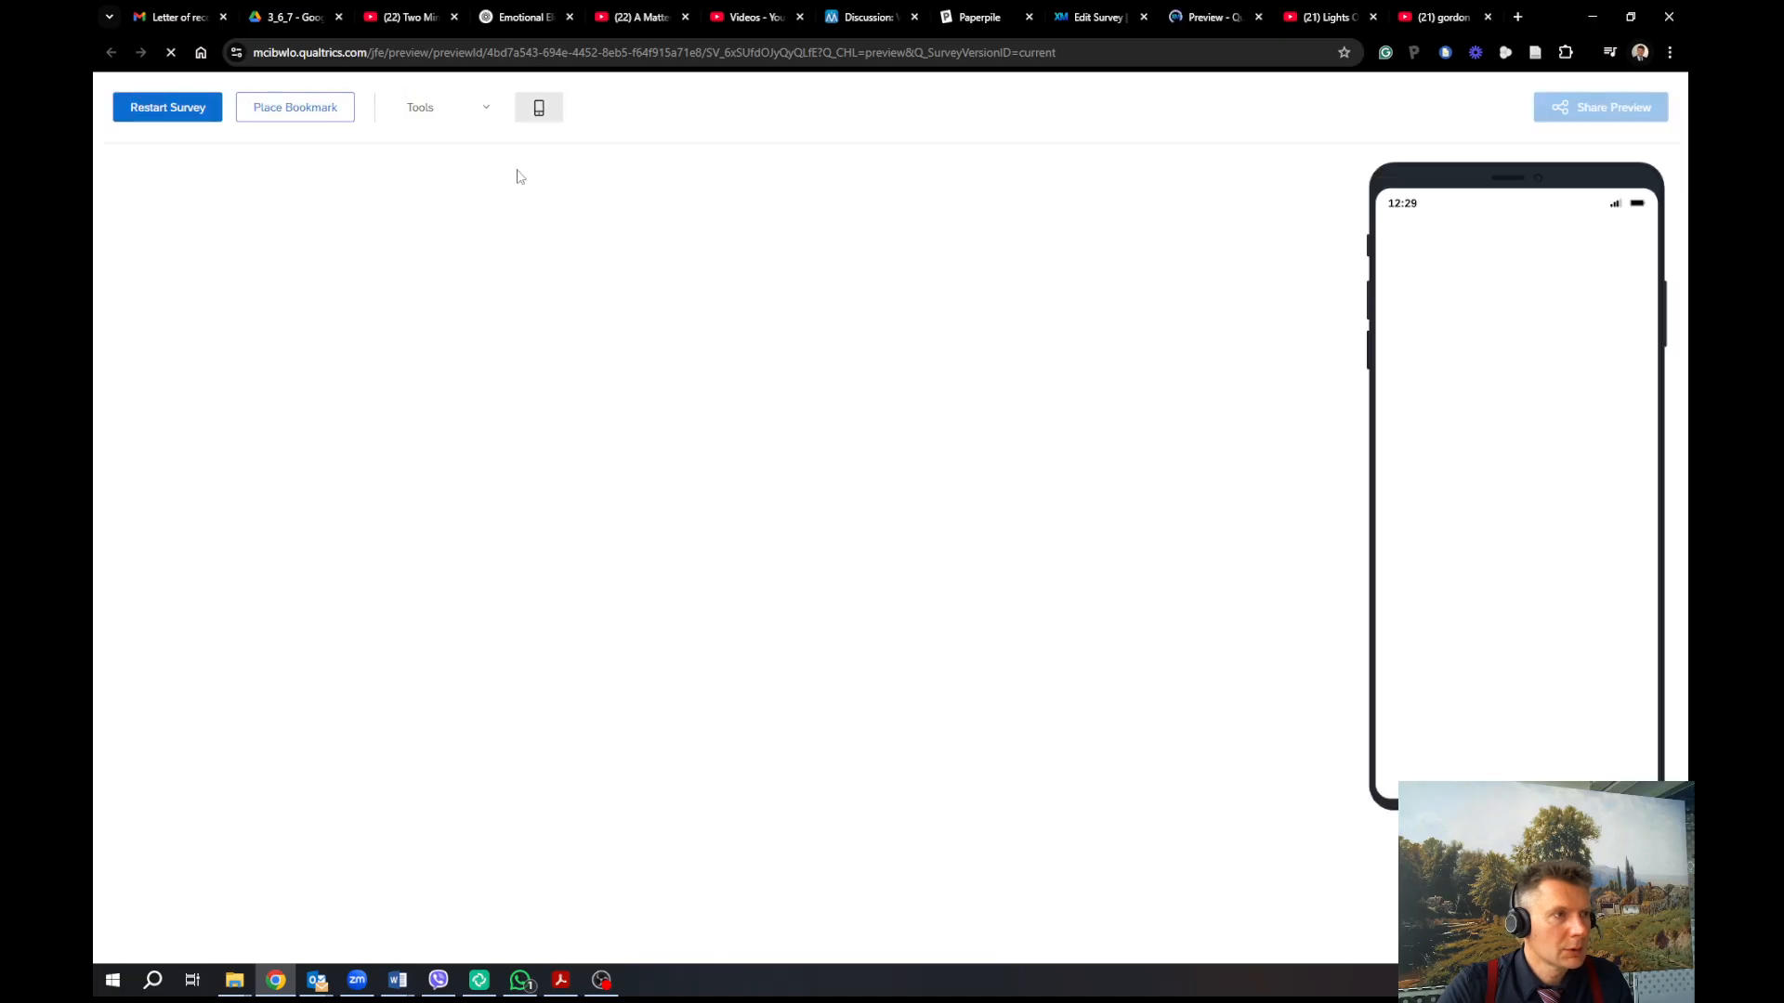
In preview, get past the welcome page and paste the copied essay instructions as a sample essay answer
{"action": "left_click", "coordinate": [492, 109]}
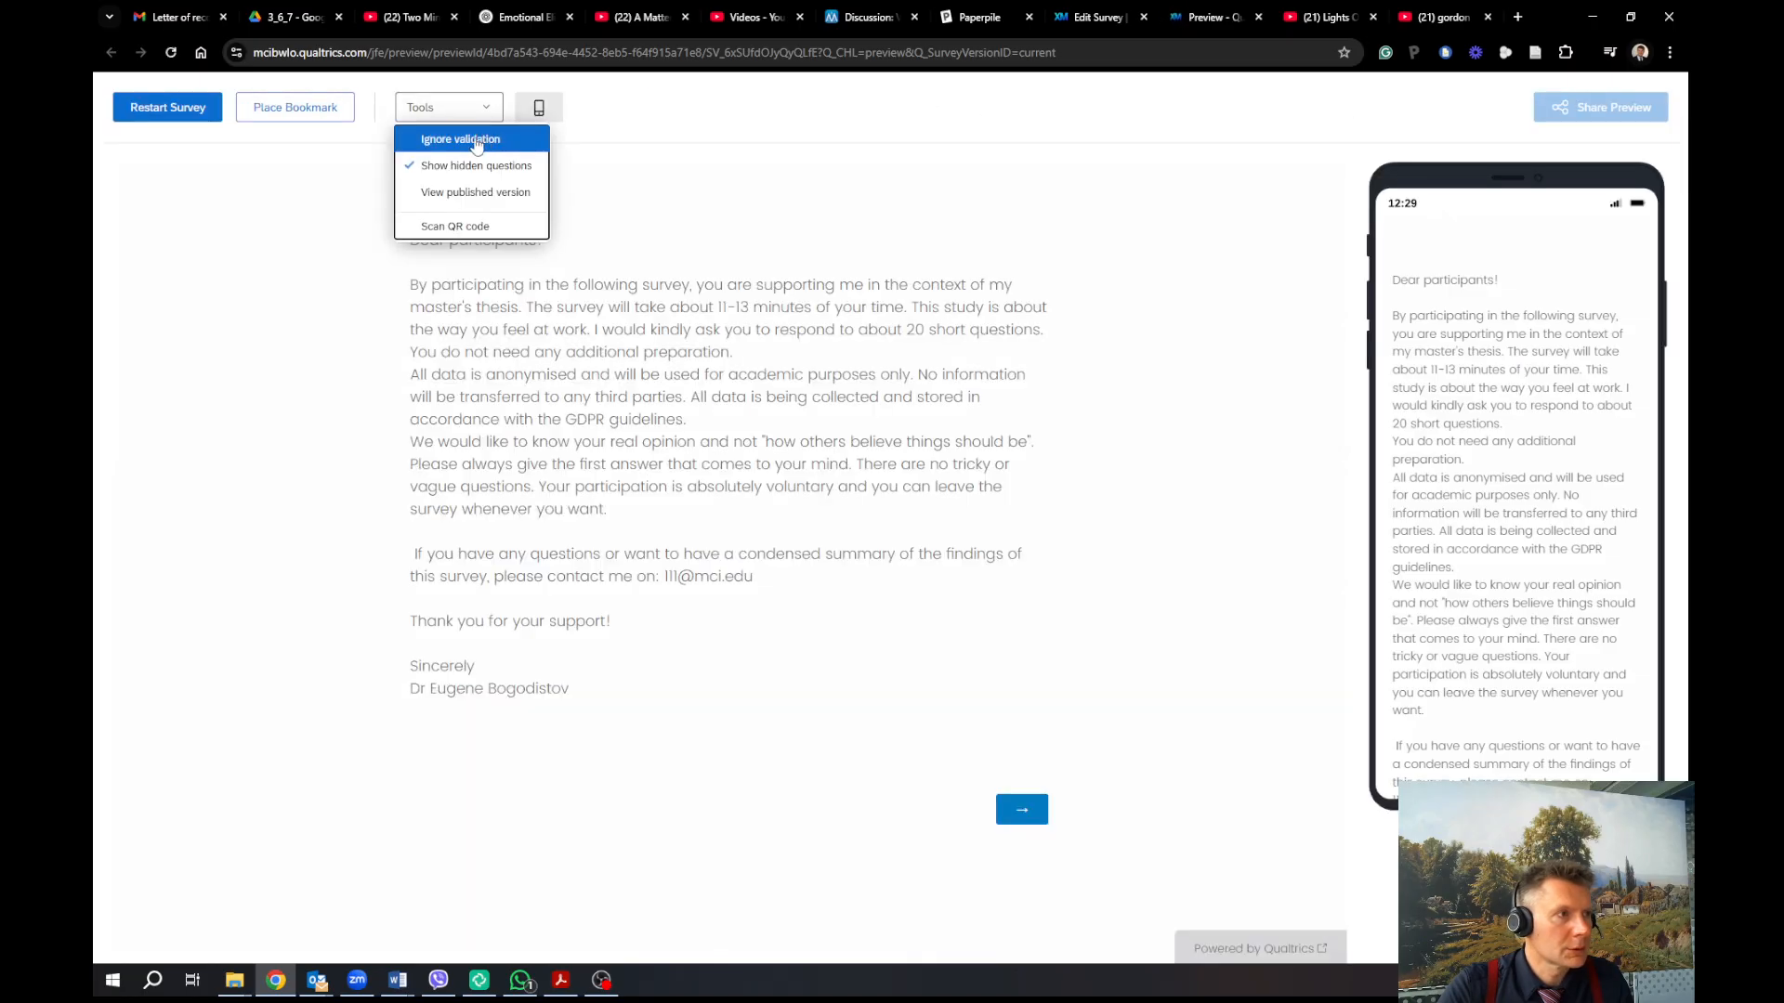
{"action": "left_click", "coordinate": [1039, 810]}
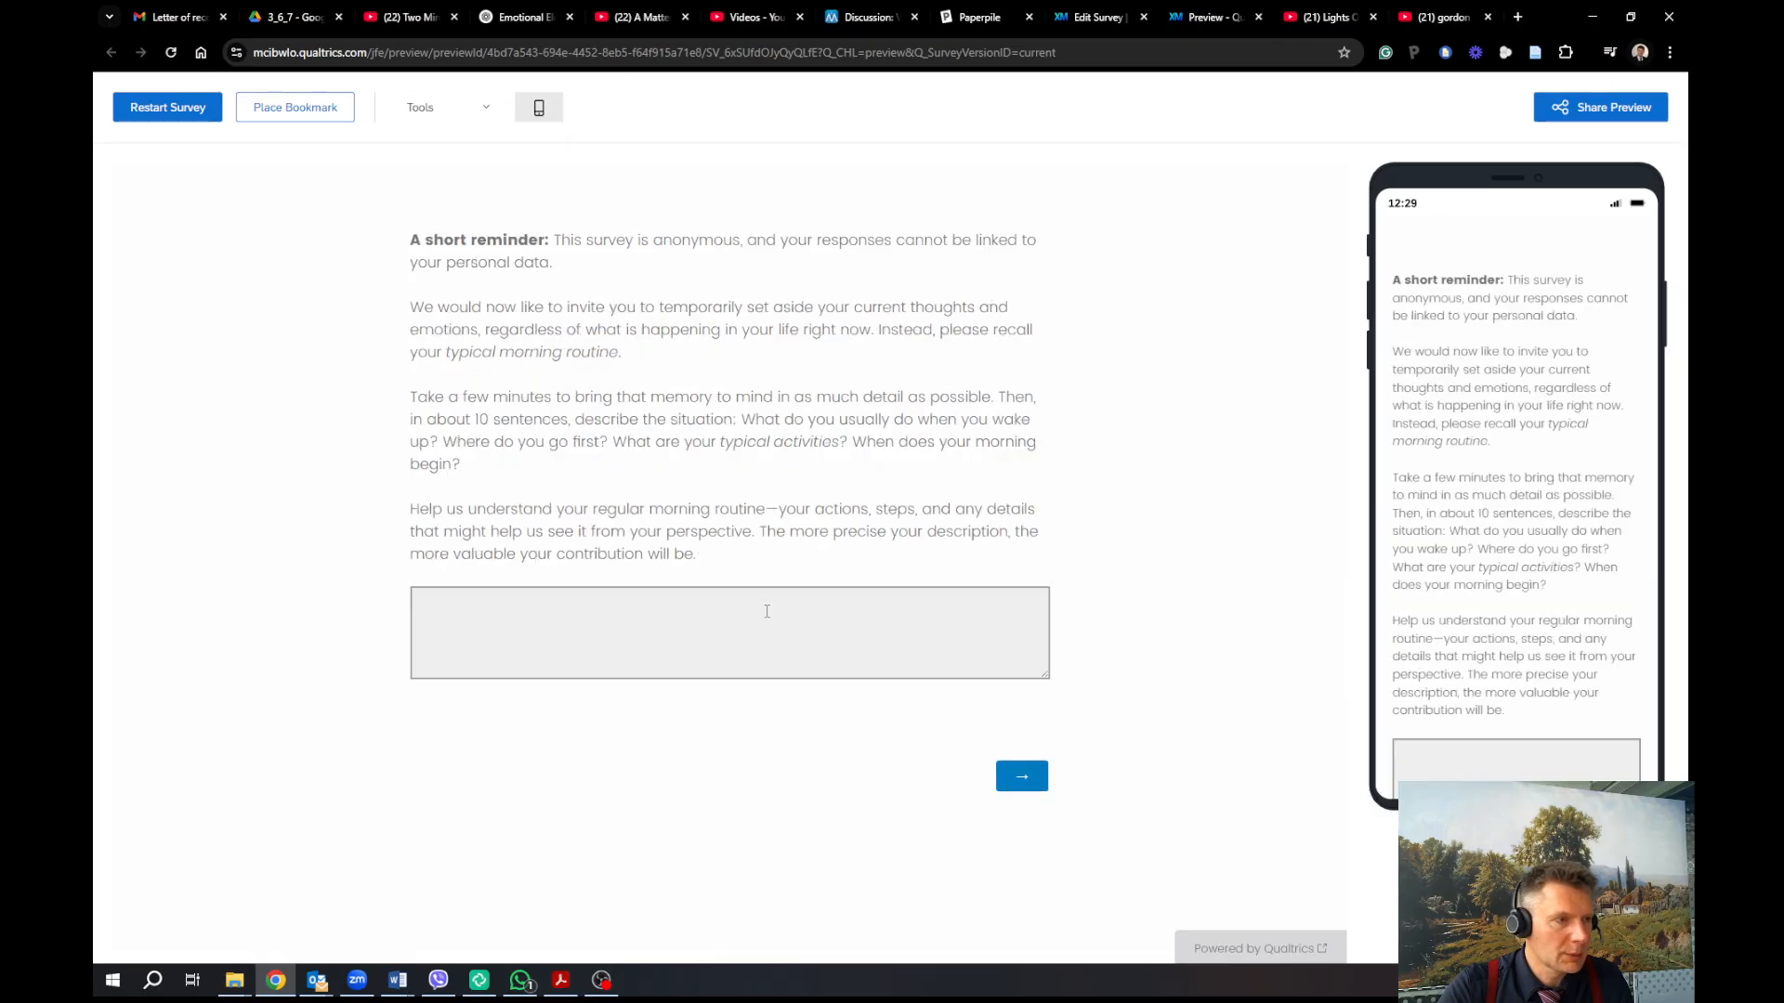
{"action": "left_click_drag", "start_coordinate": [546, 395], "coordinate": [620, 483]}
{"action": "left_click", "coordinate": [411, 433]}
{"action": "key", "text": "ctrl+c"}
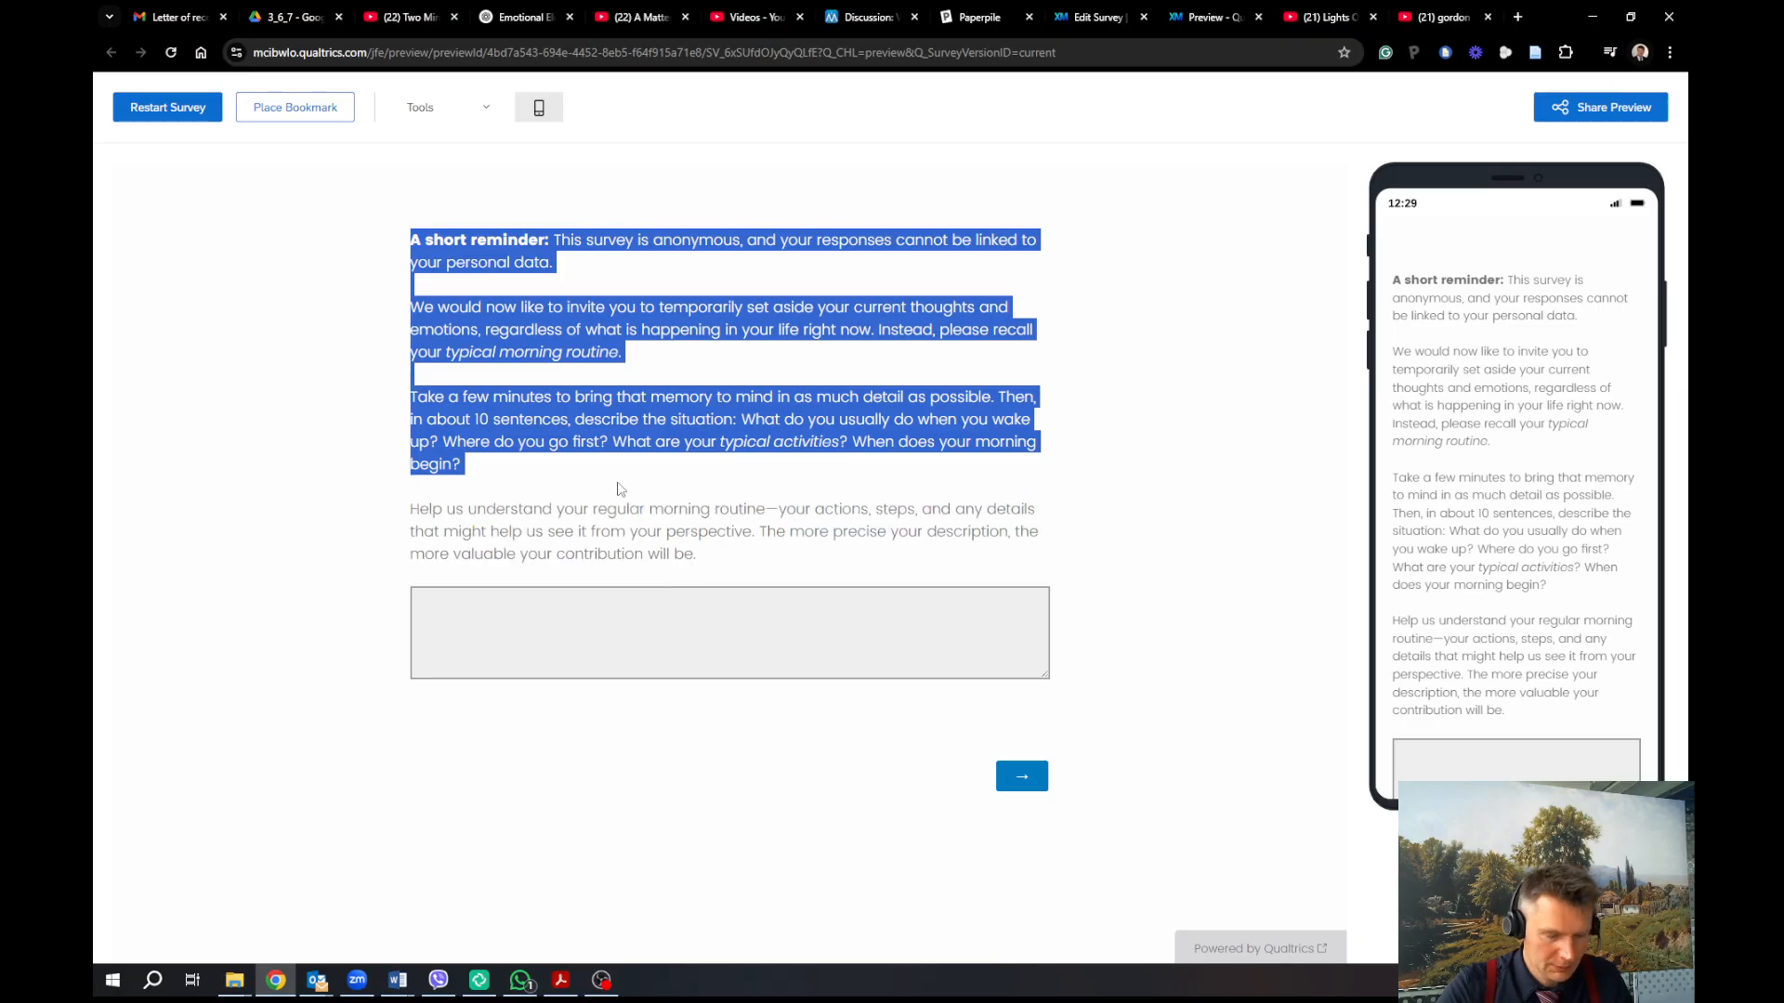
{"action": "left_click", "coordinate": [534, 638]}
{"action": "key", "text": "ctrl+v"}
On the four-point agree/disagree matrix page, answer Disagree for three statements
{"action": "left_click", "coordinate": [1046, 789]}
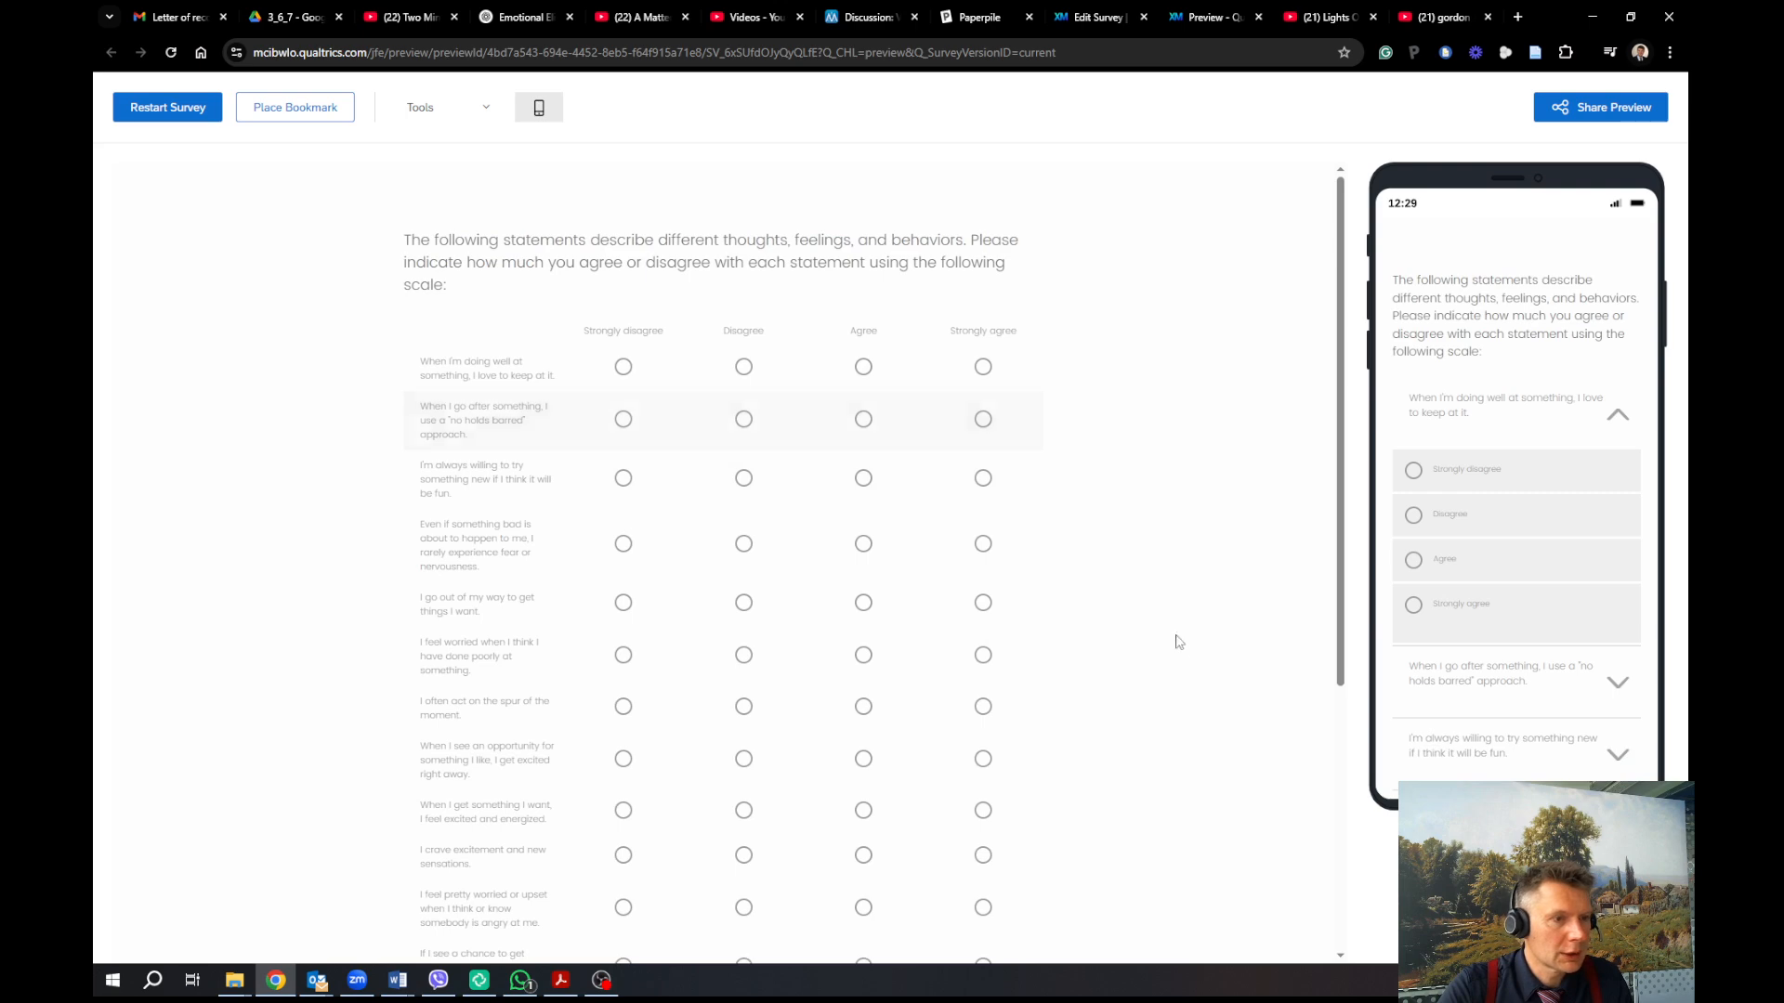
{"action": "scroll", "coordinate": [1175, 637], "scroll_direction": "down", "scroll_amount": 5}
{"action": "left_click", "coordinate": [1043, 915]}
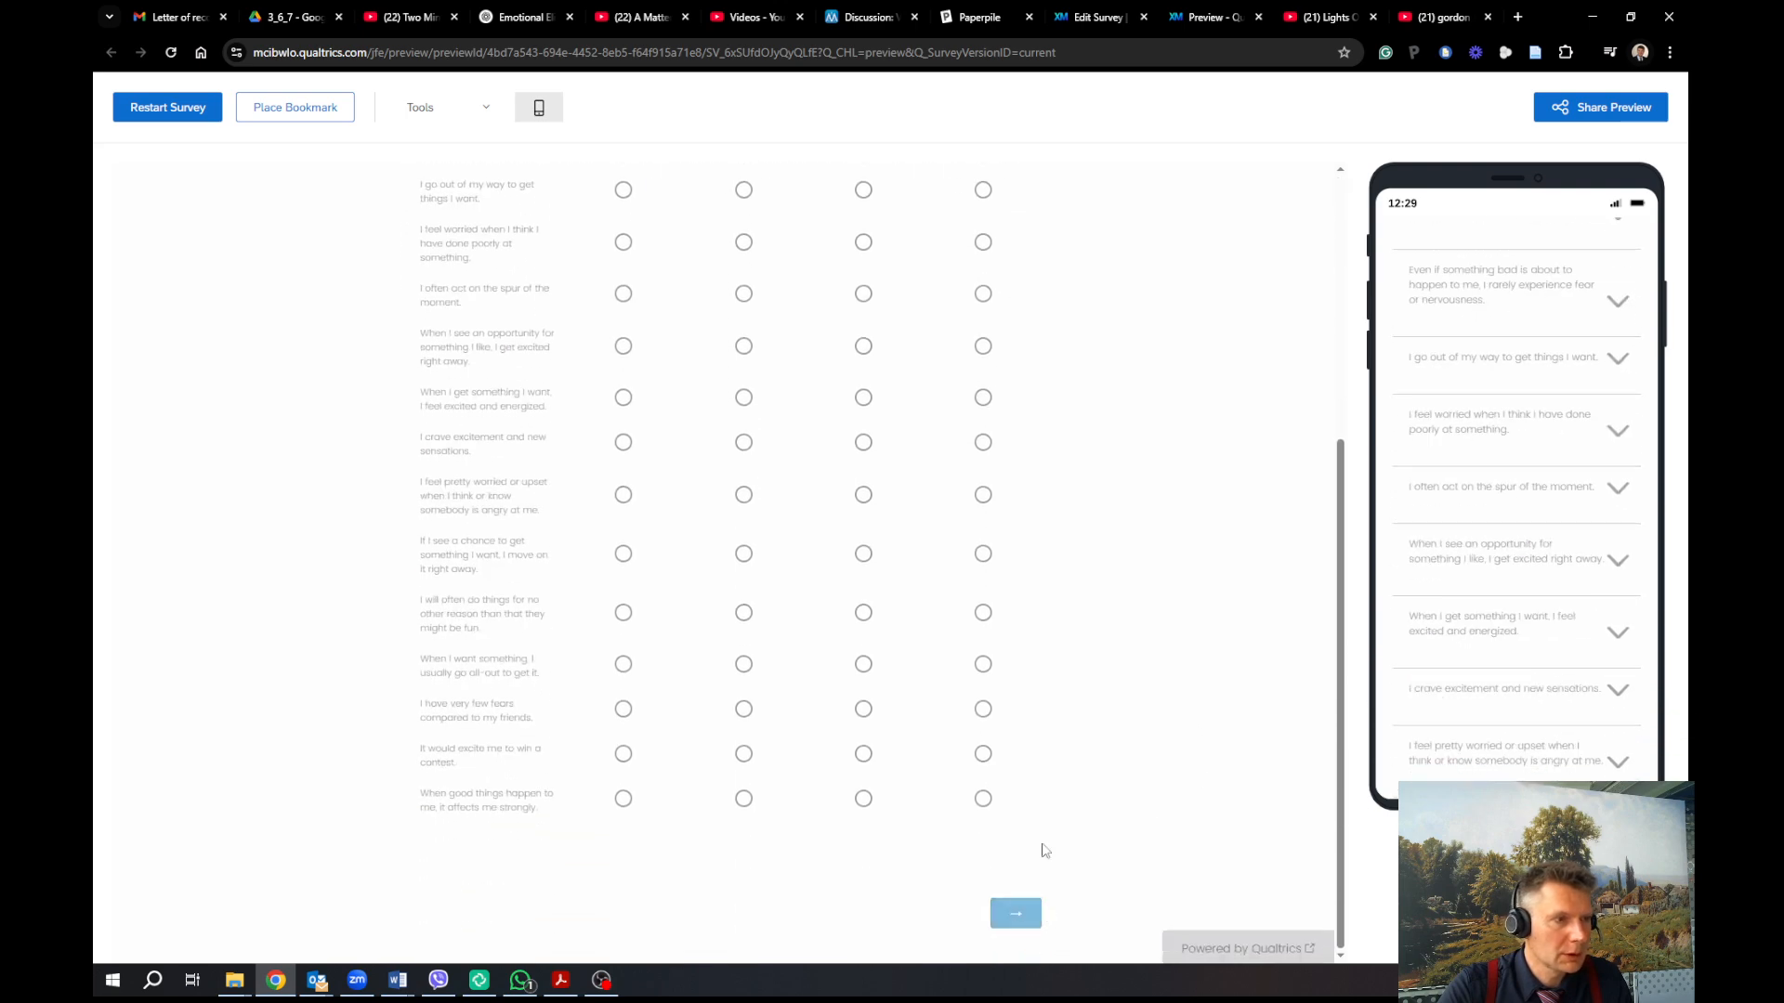
{"action": "left_click", "coordinate": [743, 346]}
{"action": "left_click", "coordinate": [743, 399]}
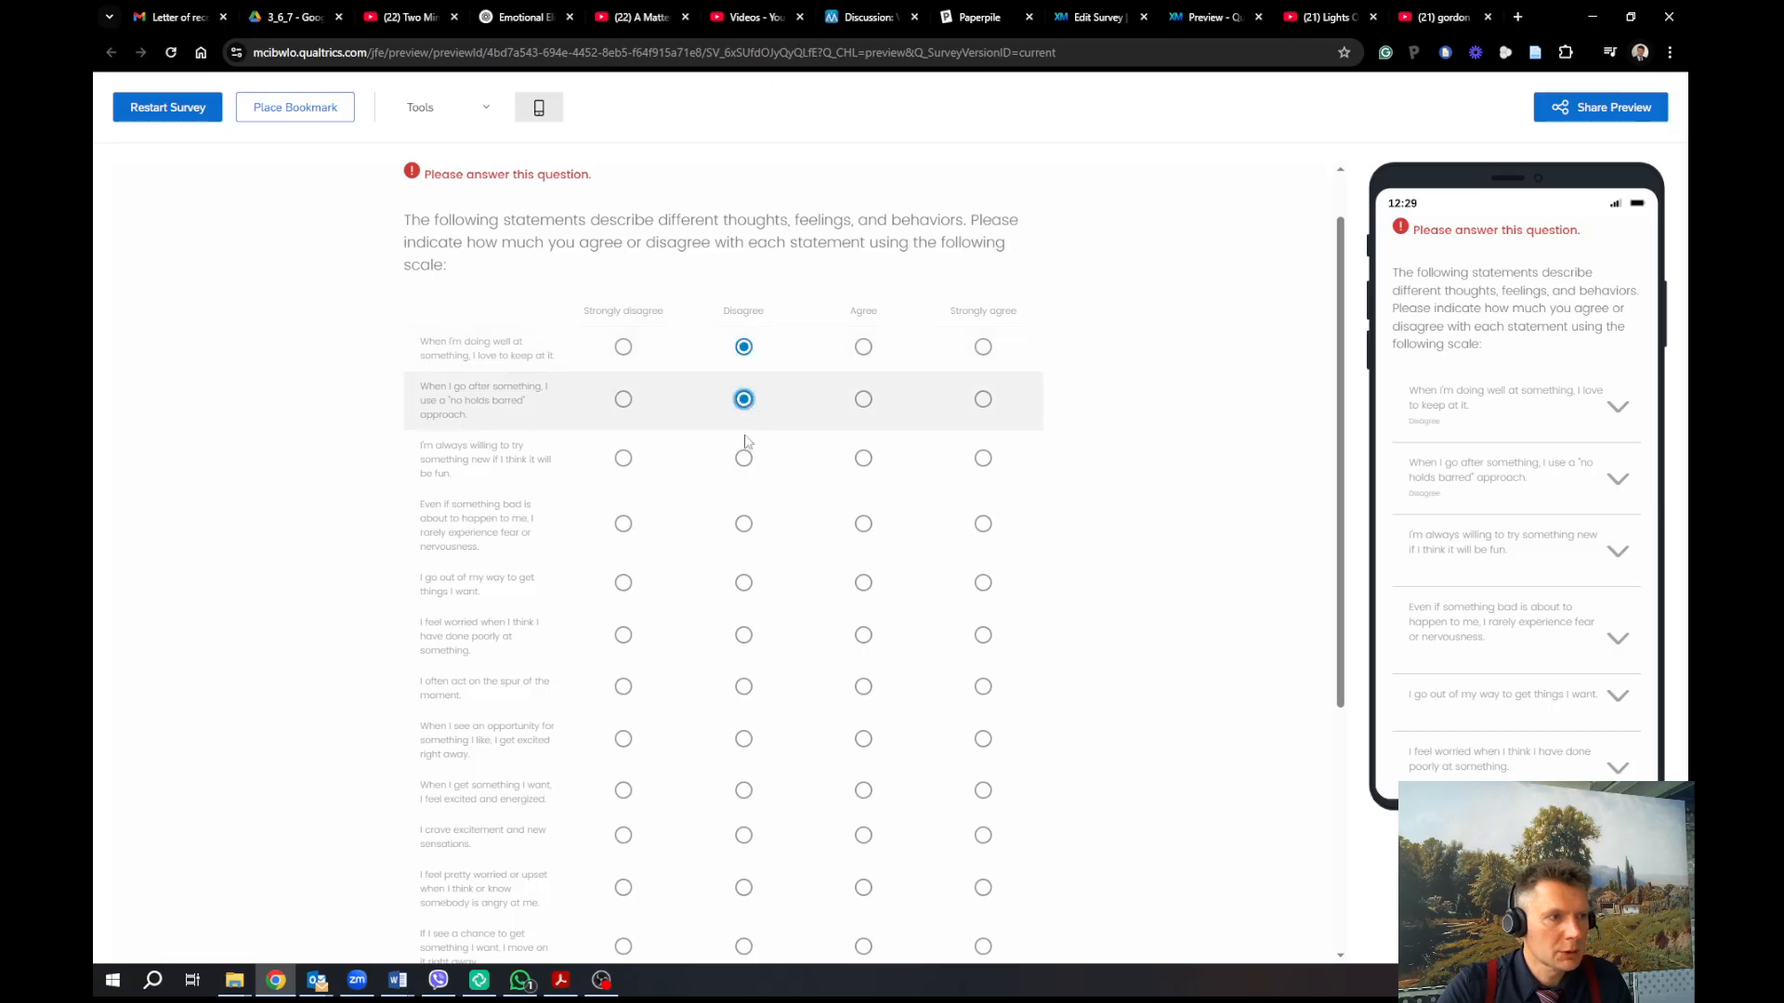
{"action": "left_click", "coordinate": [743, 523]}
Turn on Ignore validation, finish to the thank-you message, and return to the survey editor
{"action": "left_click", "coordinate": [490, 110]}
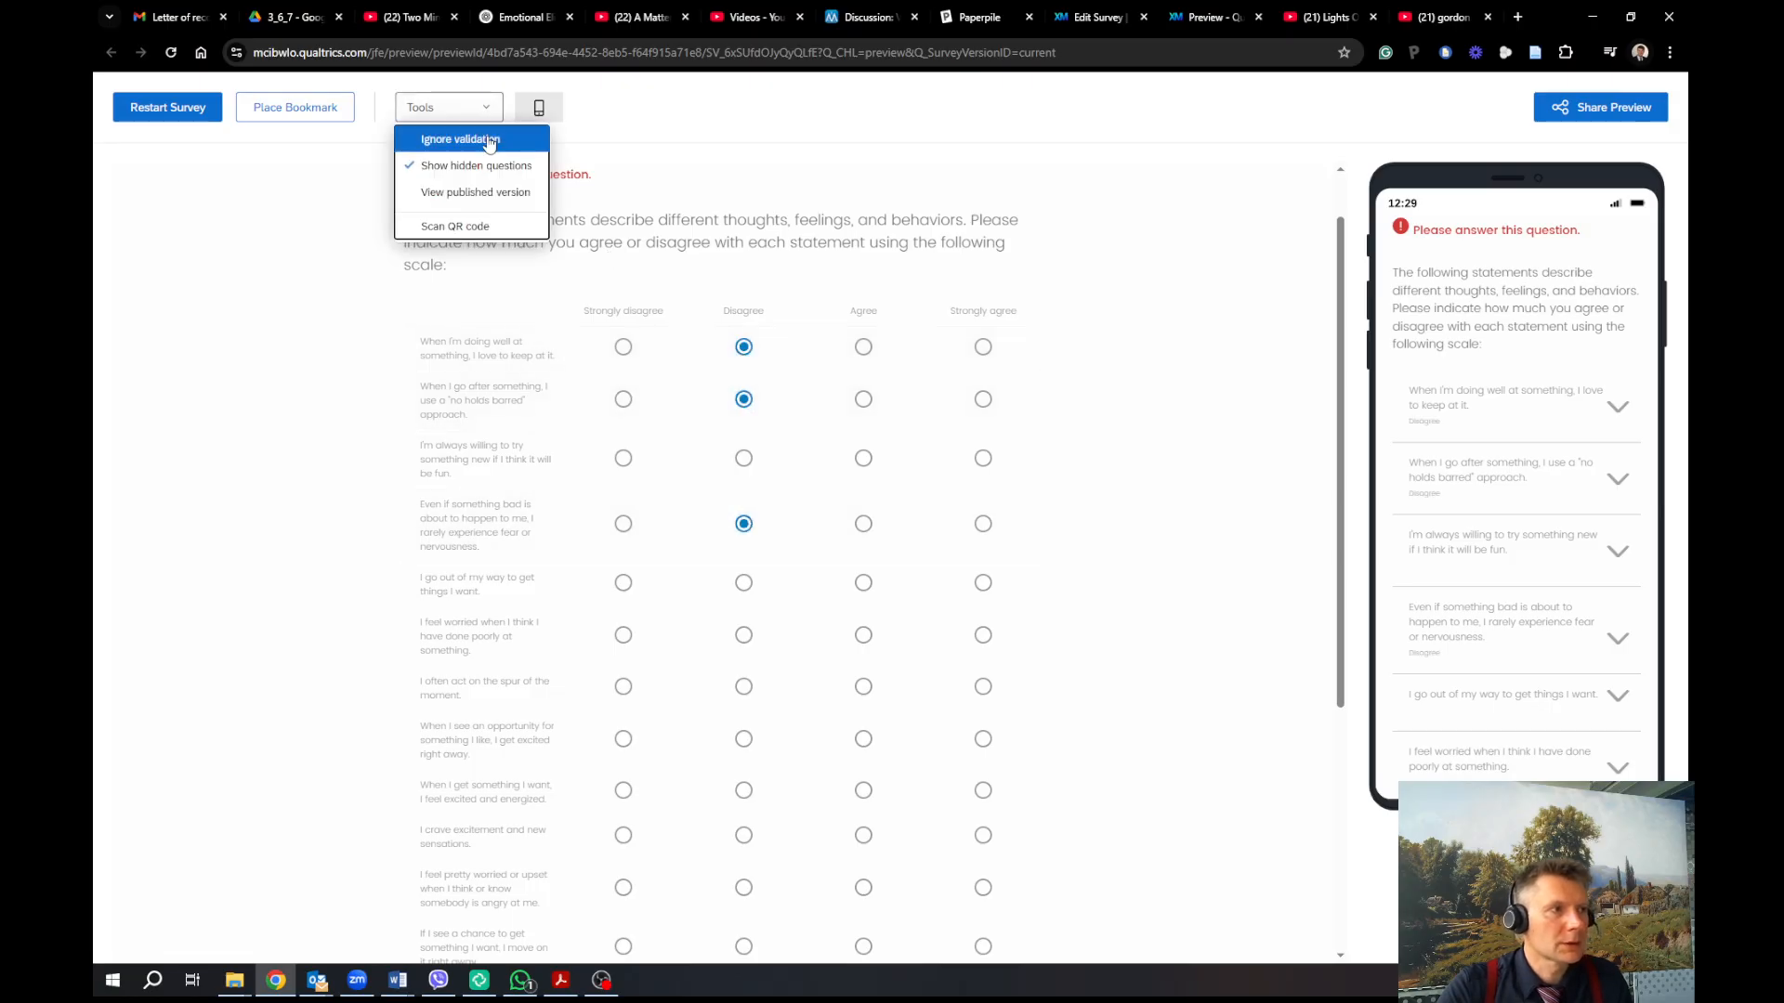
{"action": "scroll", "coordinate": [1042, 526], "scroll_direction": "down", "scroll_amount": 4}
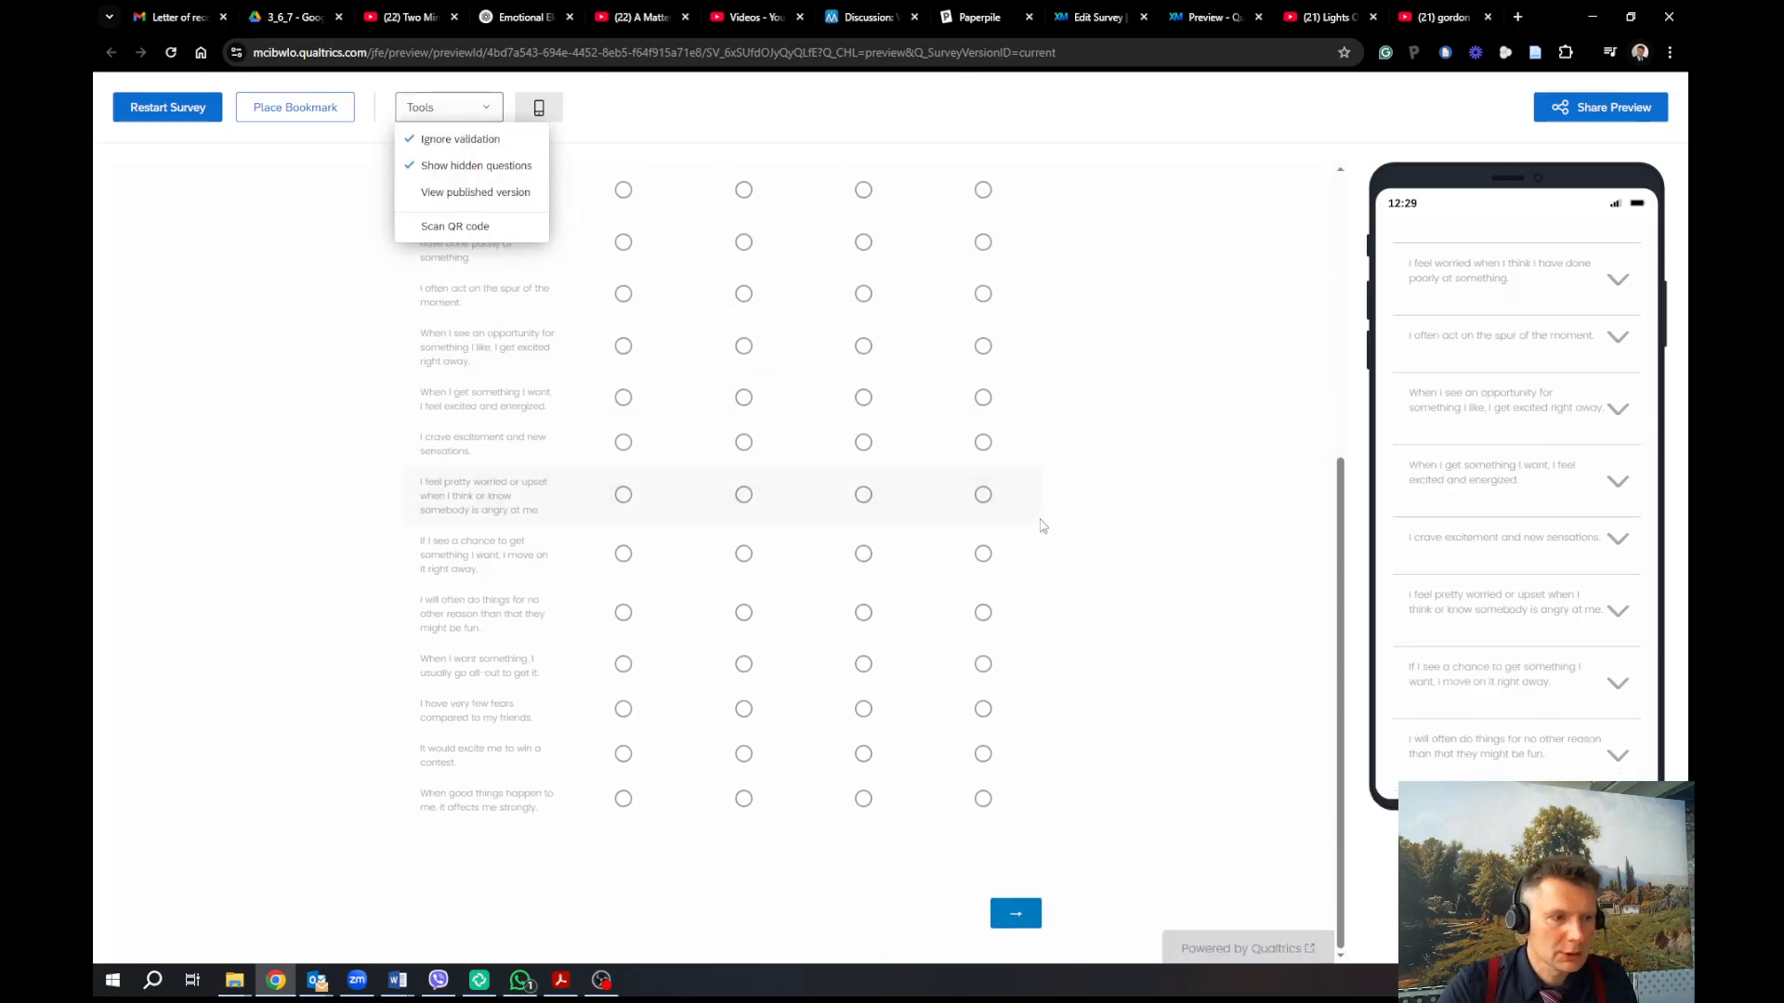
{"action": "left_click", "coordinate": [1007, 933]}
{"action": "left_click", "coordinate": [1009, 919]}
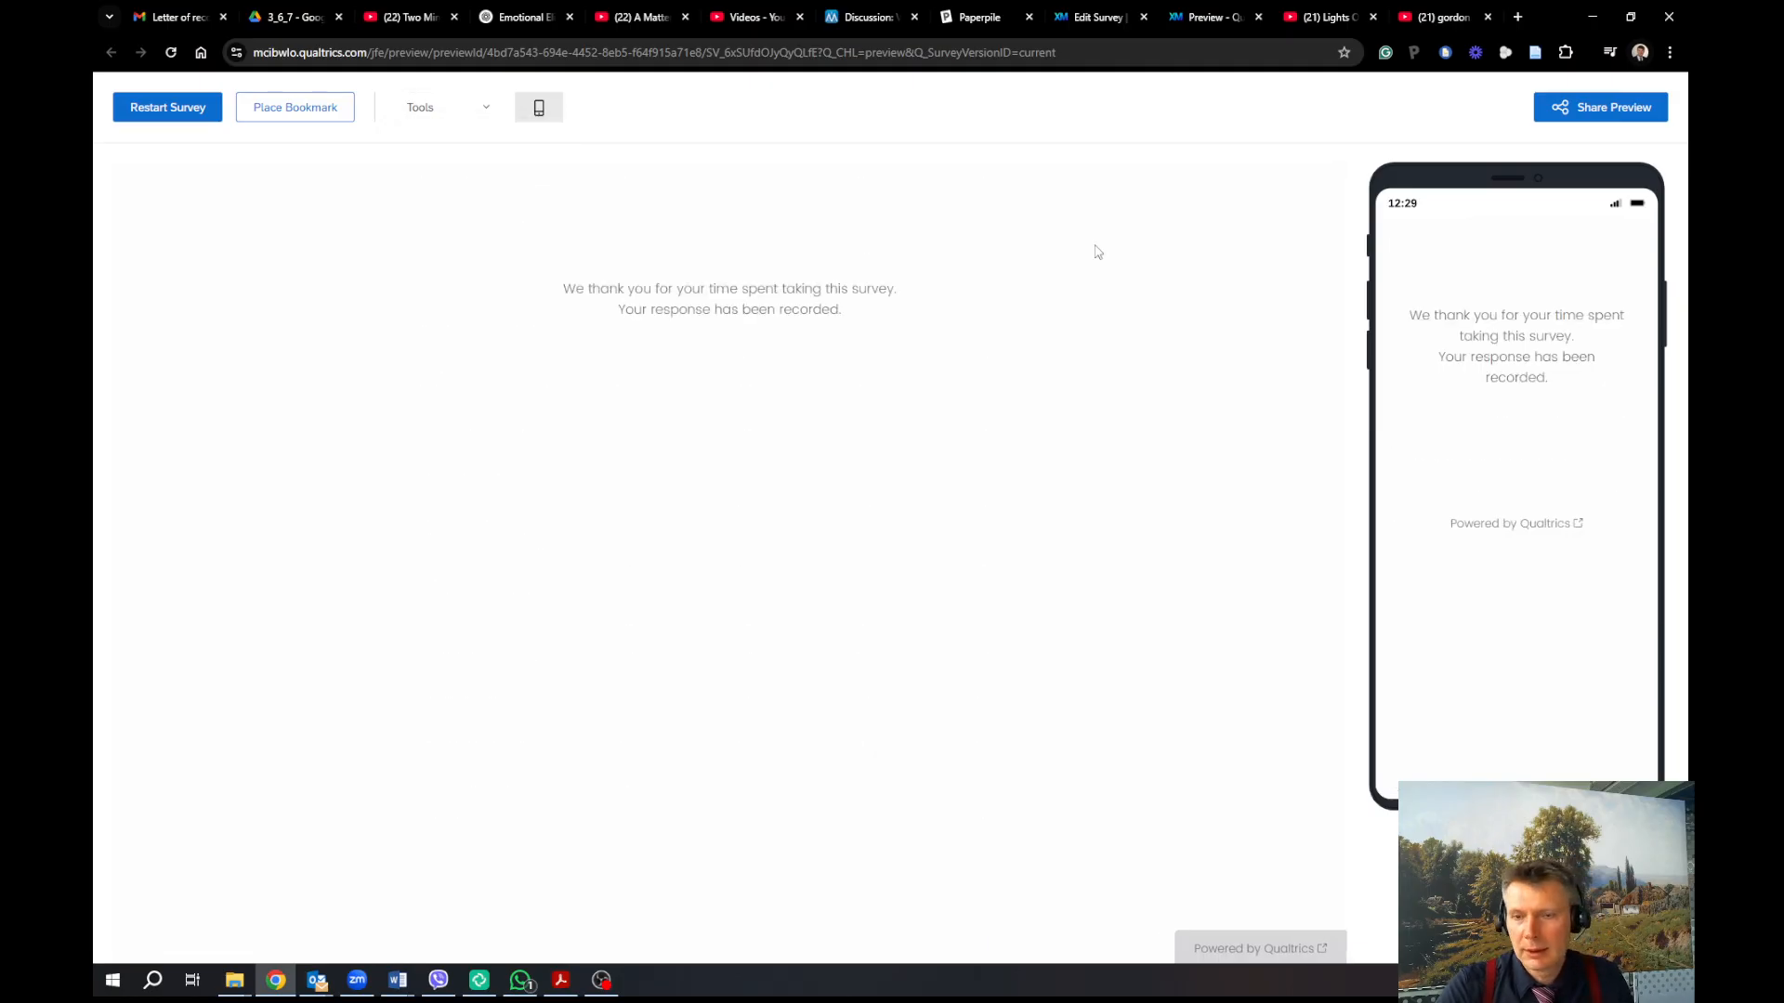
{"action": "left_click", "coordinate": [1113, 16]}
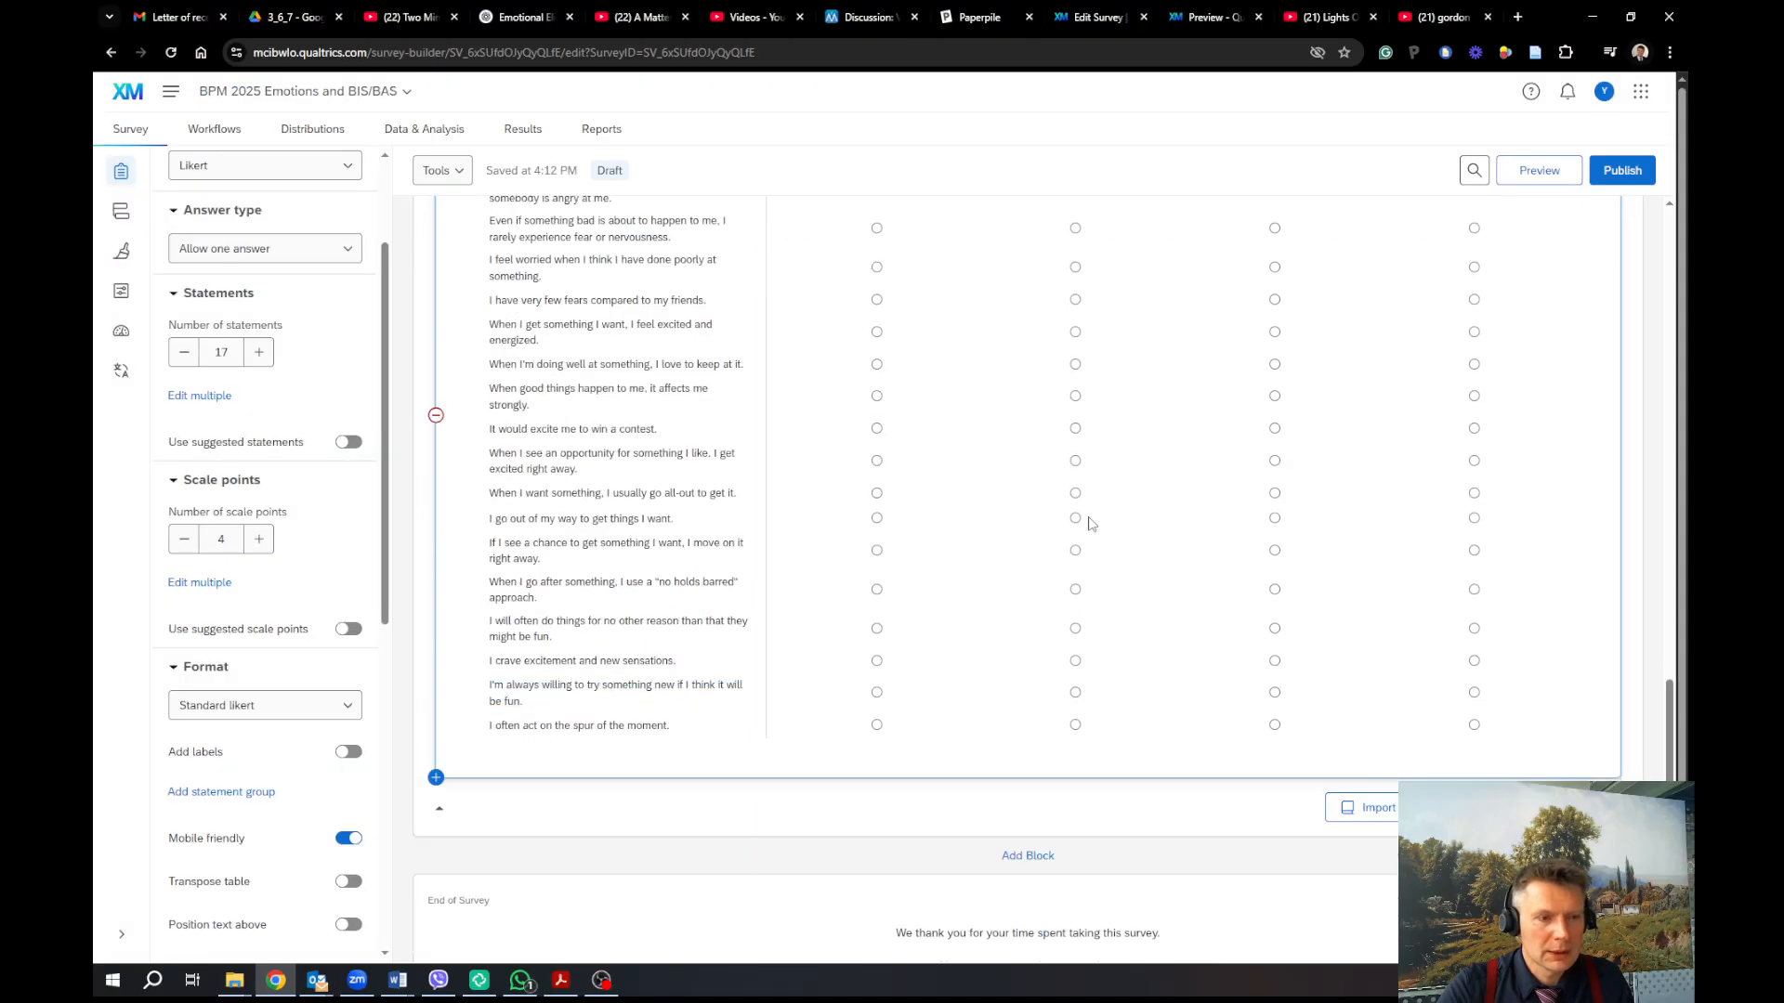
Add an empty Block 3 below the BIS/BAS matrix block, before End of Survey
{"action": "scroll", "coordinate": [1089, 523], "scroll_direction": "down", "scroll_amount": 4}
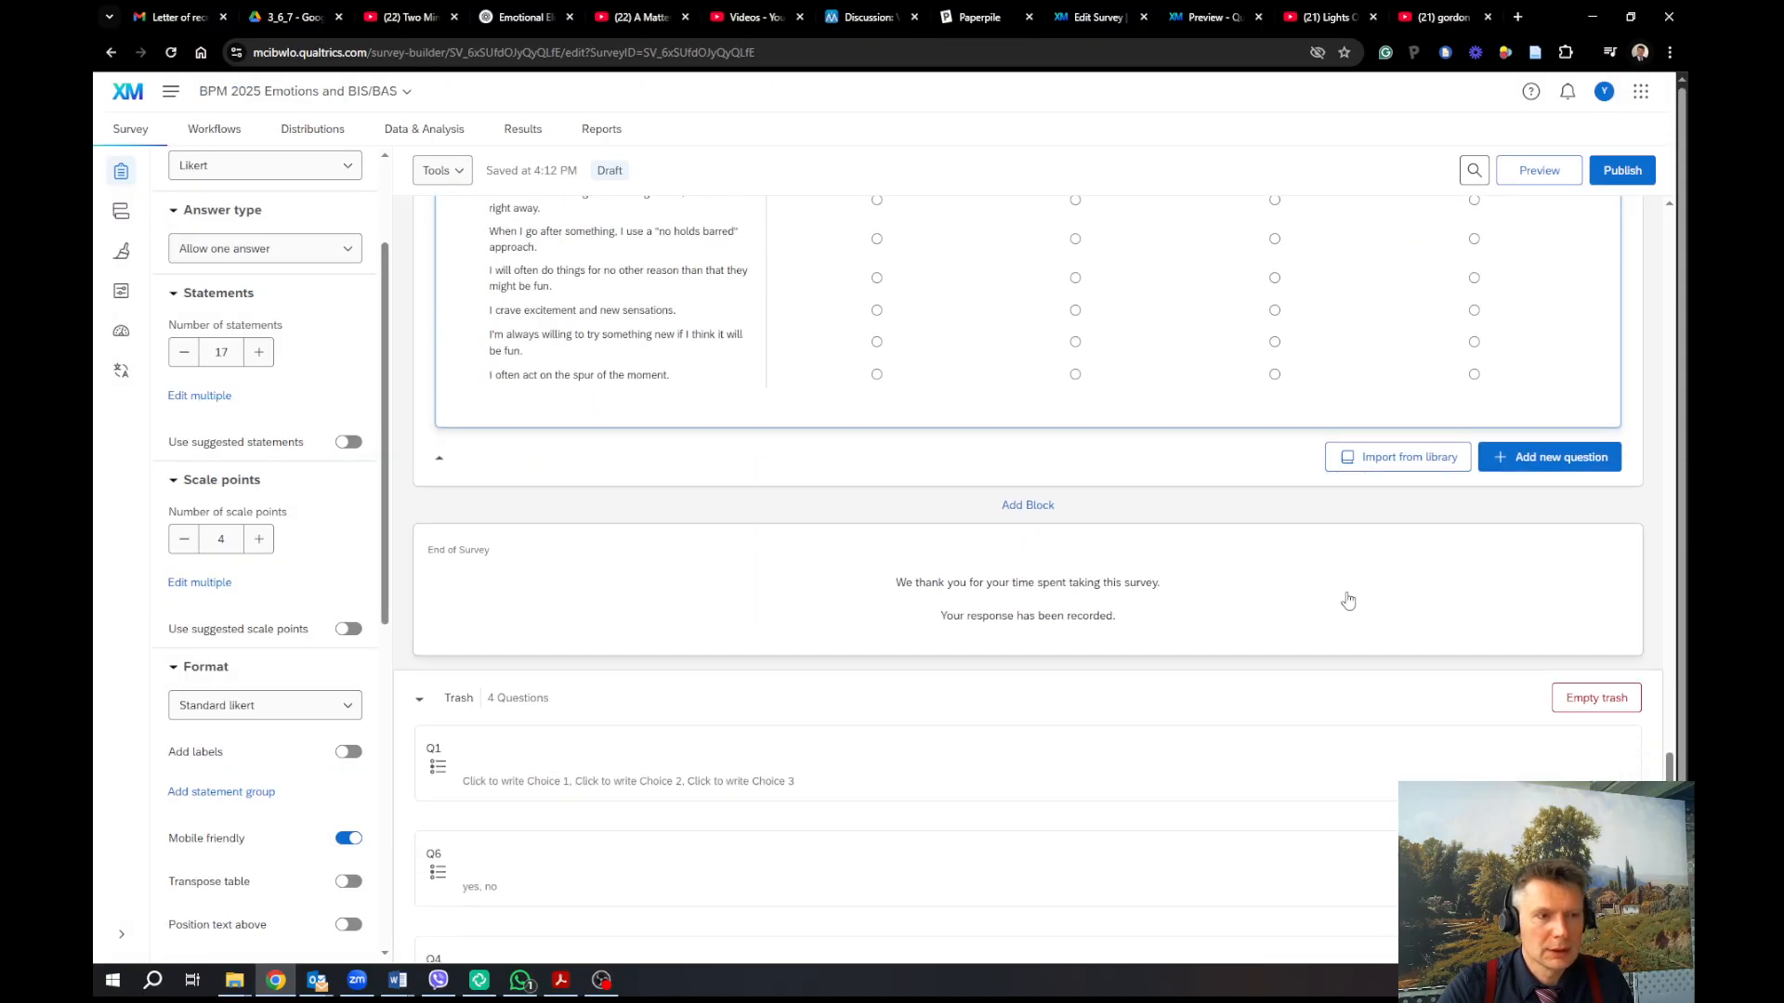
{"action": "left_click", "coordinate": [1043, 508]}
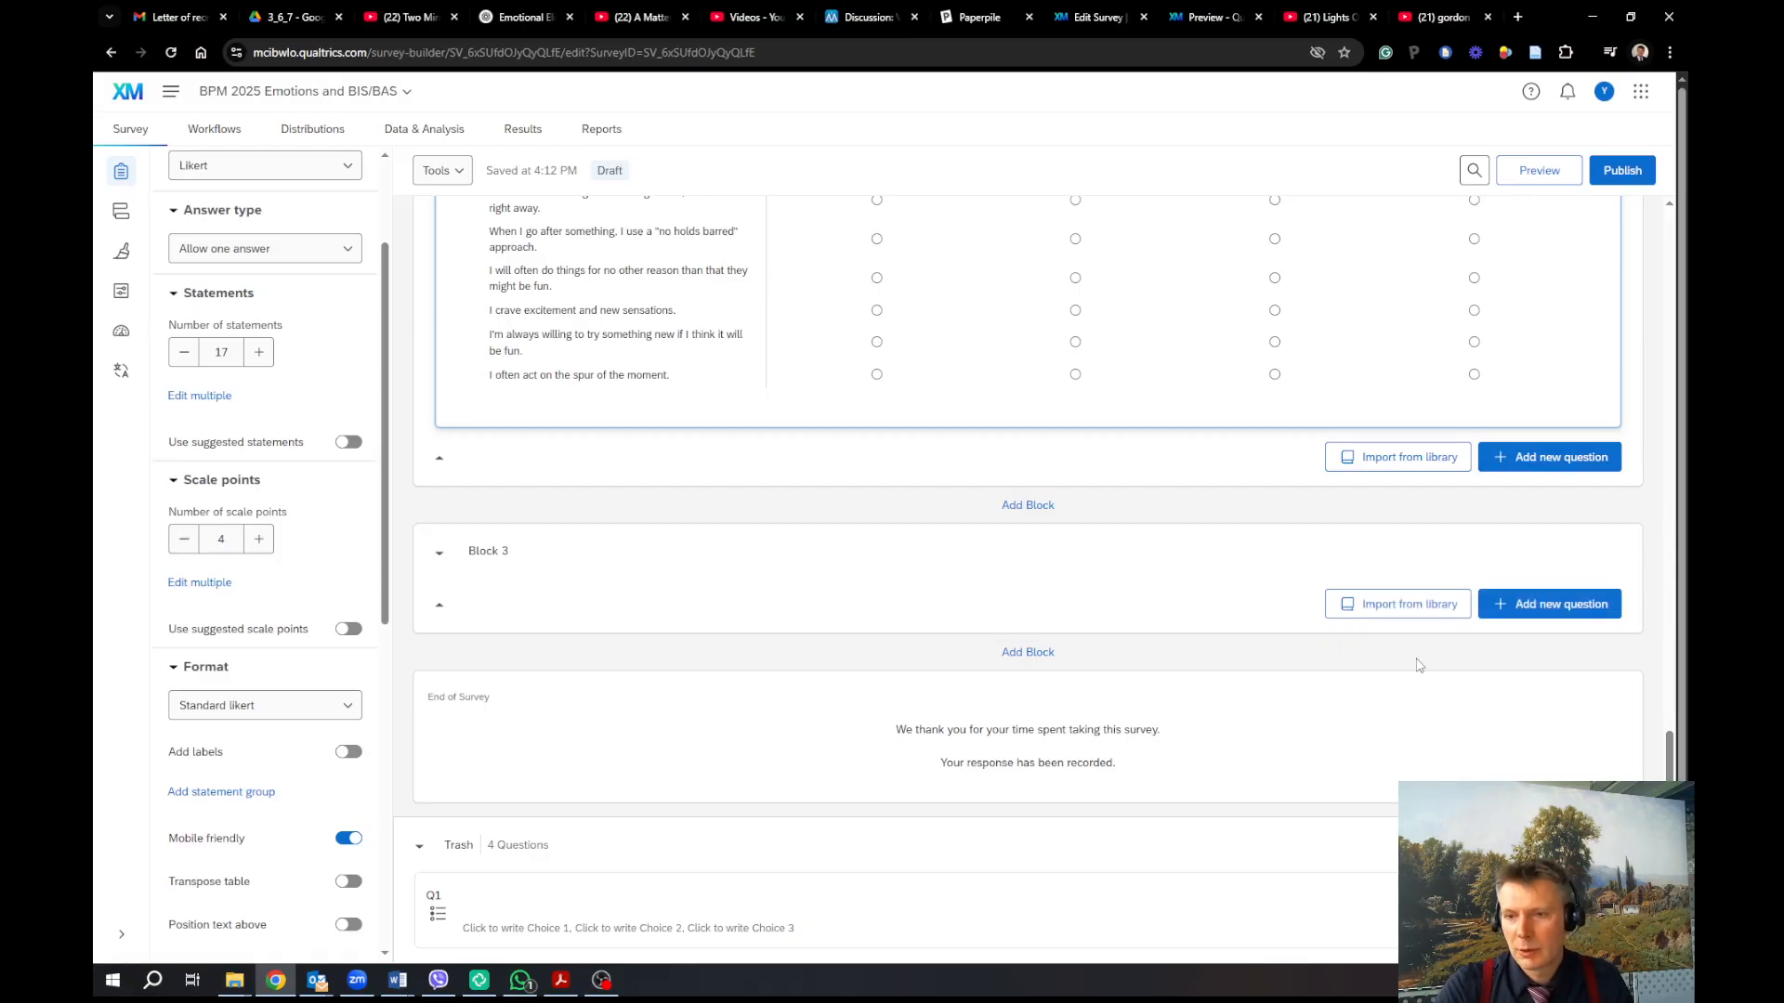
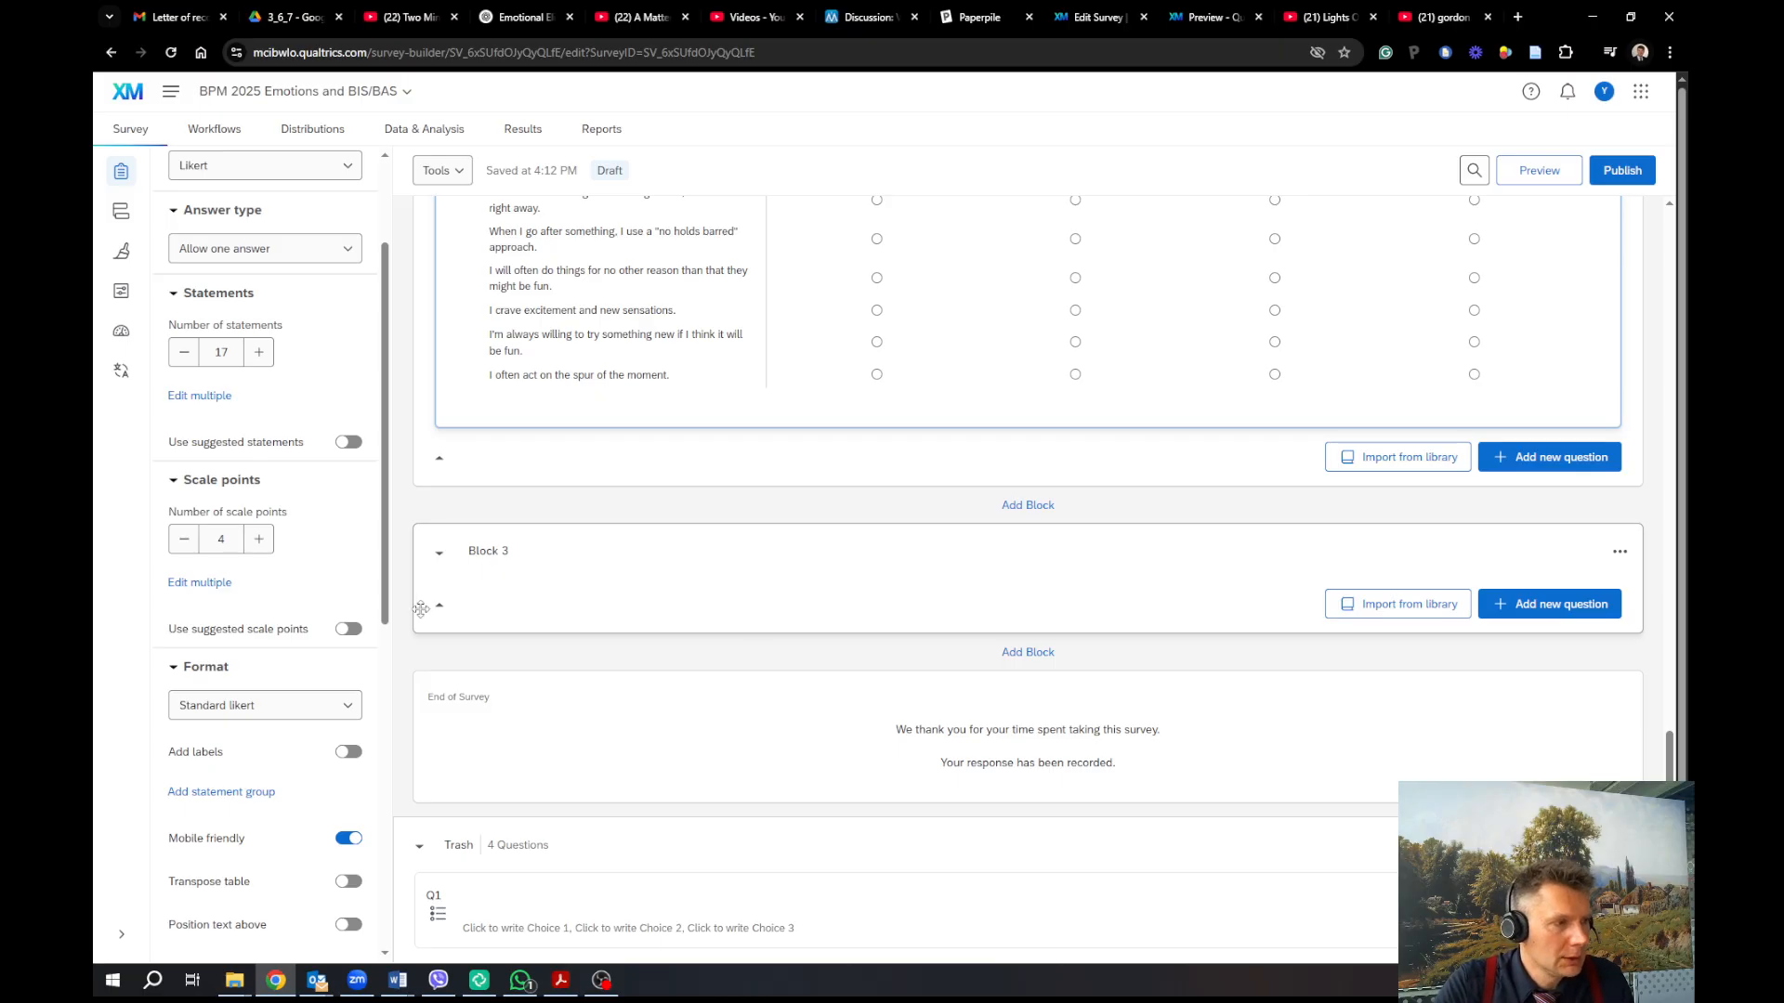
Add multiple-choice Q10 'What gender do you associate yourself with?' to Block 3 using suggested gender choices
{"action": "left_click", "coordinate": [561, 577]}
{"action": "left_click", "coordinate": [1496, 605]}
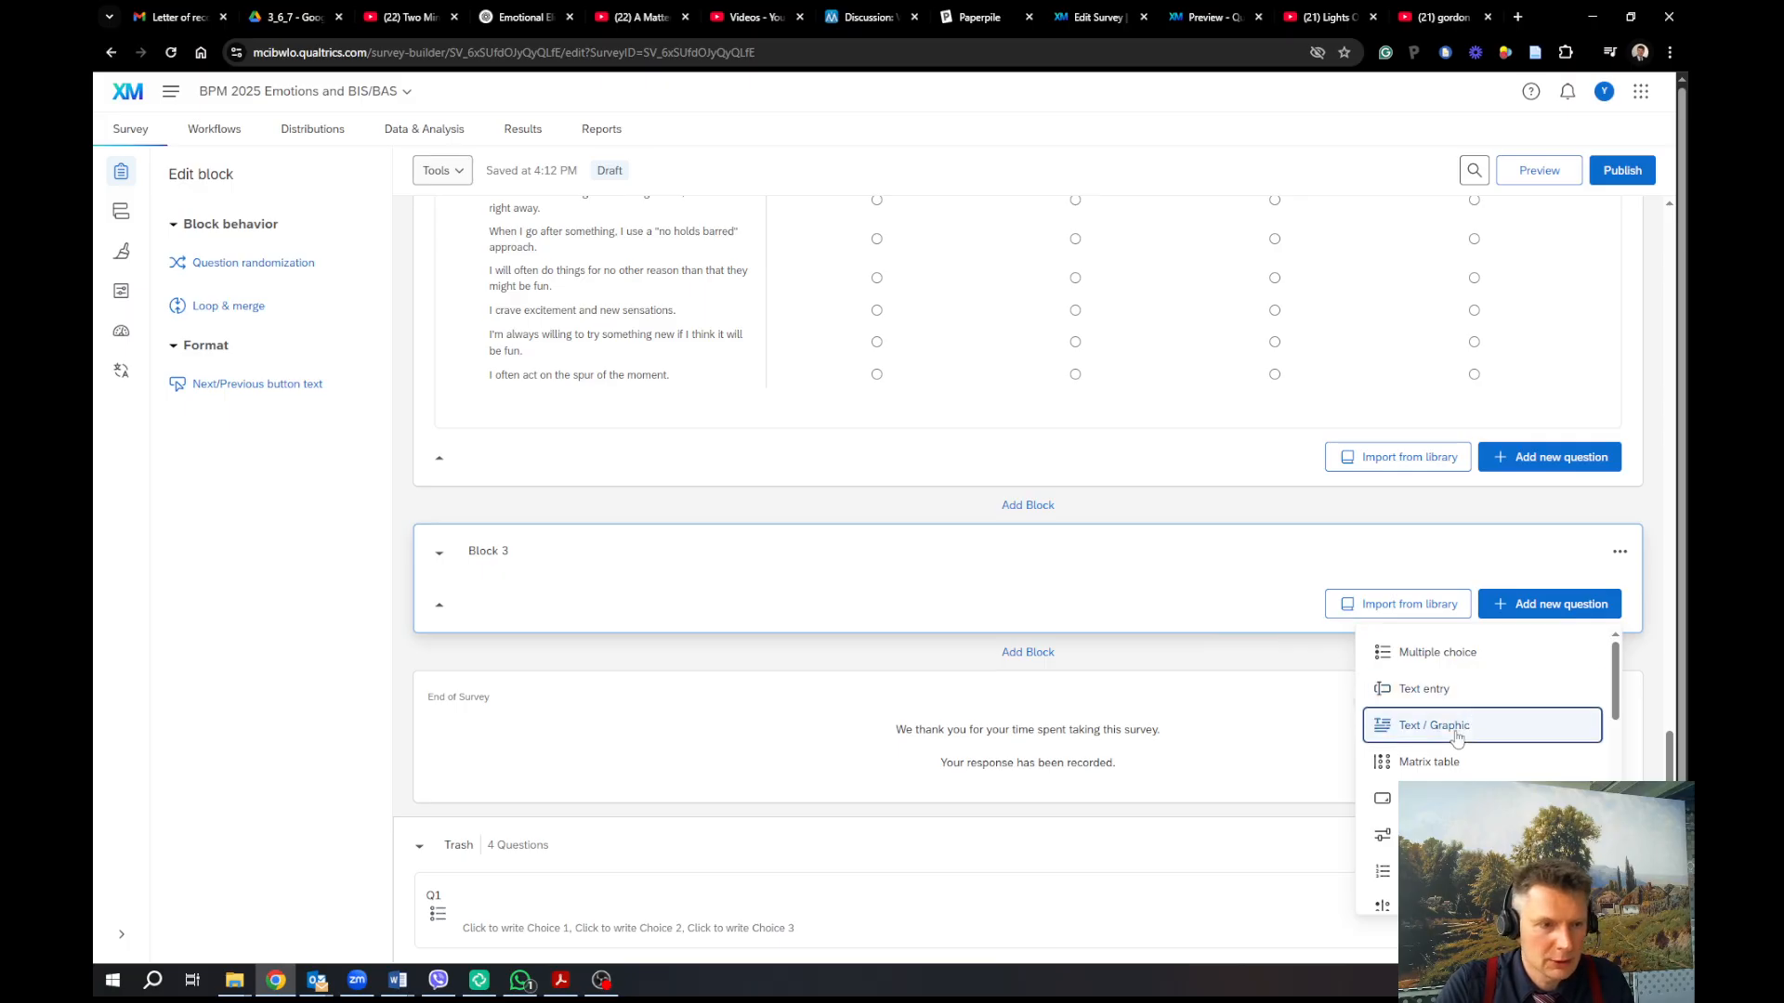
{"action": "left_click", "coordinate": [1463, 652]}
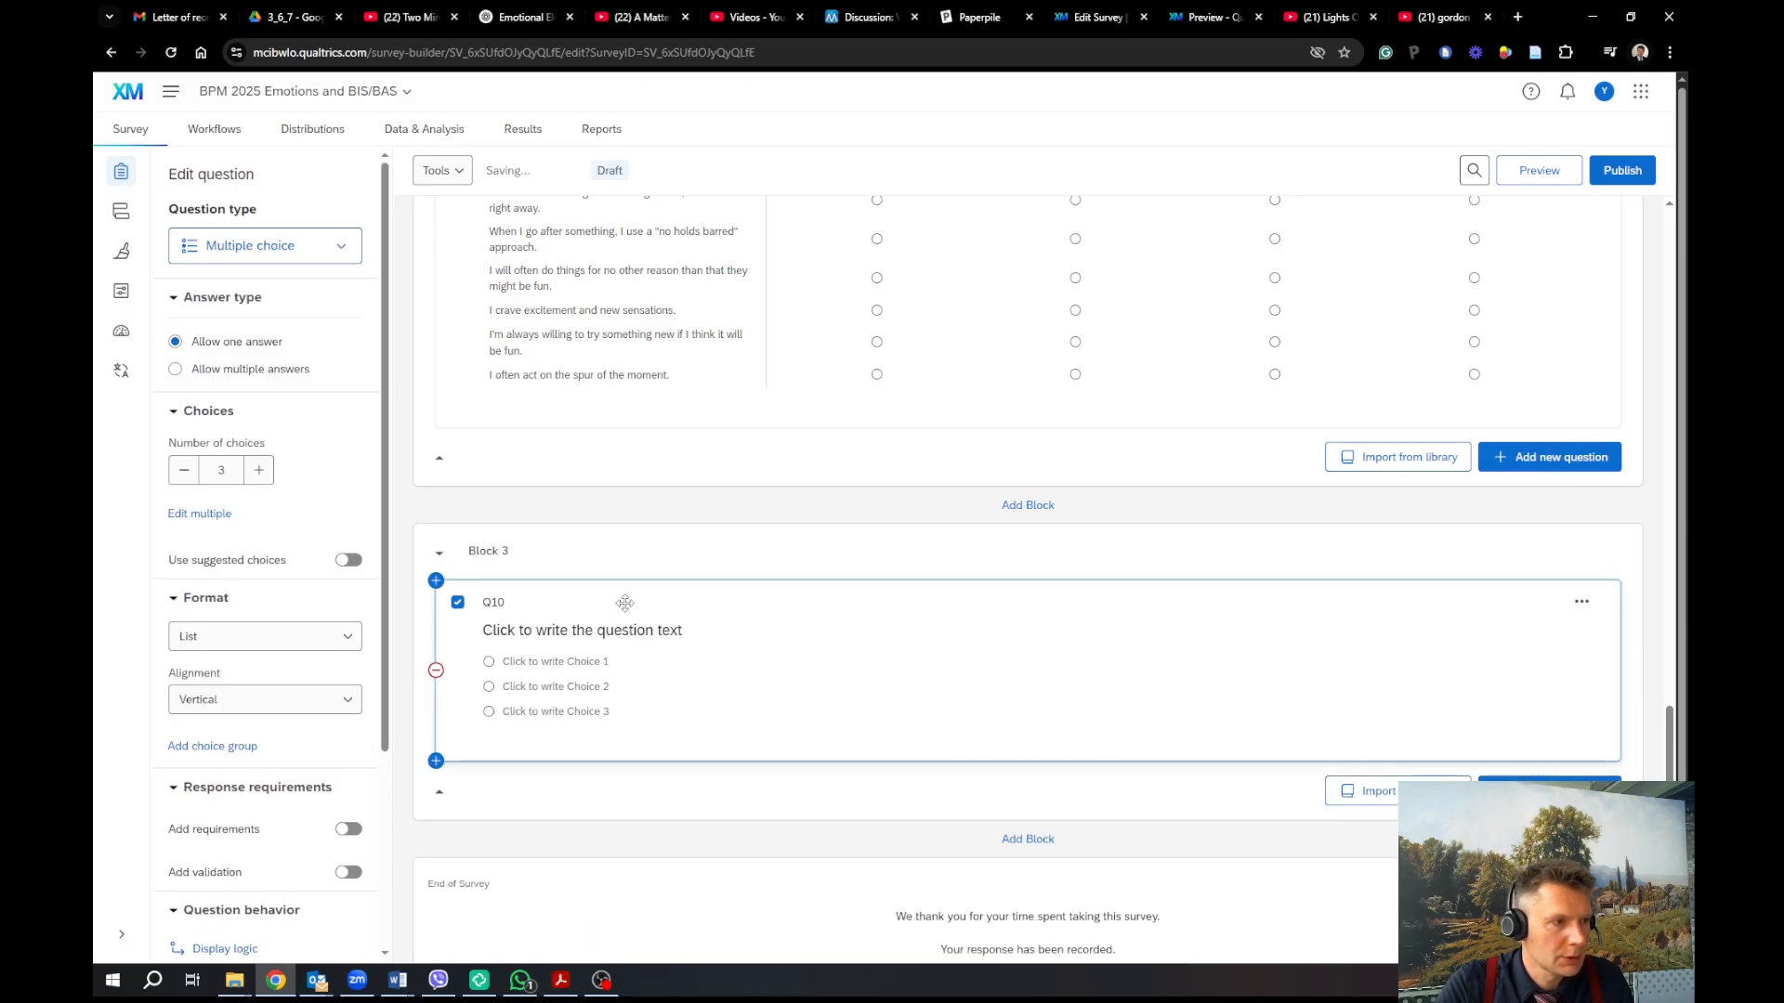
{"action": "left_click", "coordinate": [589, 632]}
{"action": "type", "text": "Wh"}
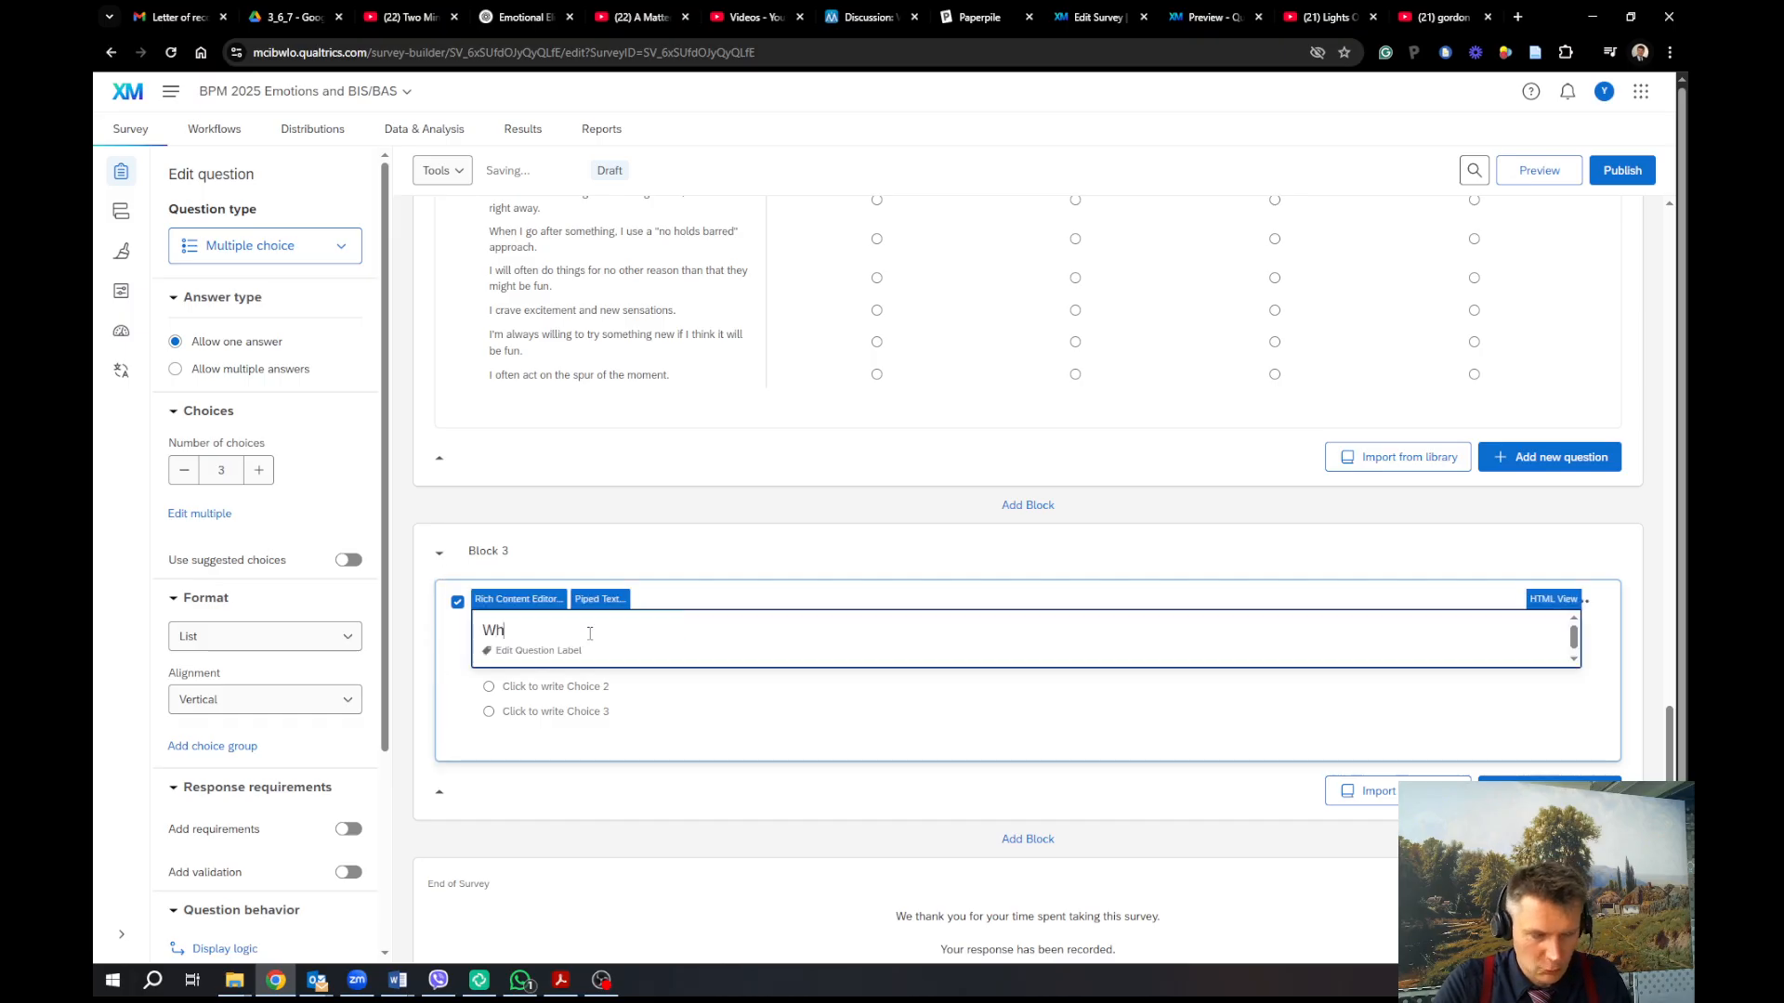
{"action": "type", "text": "at gender do"}
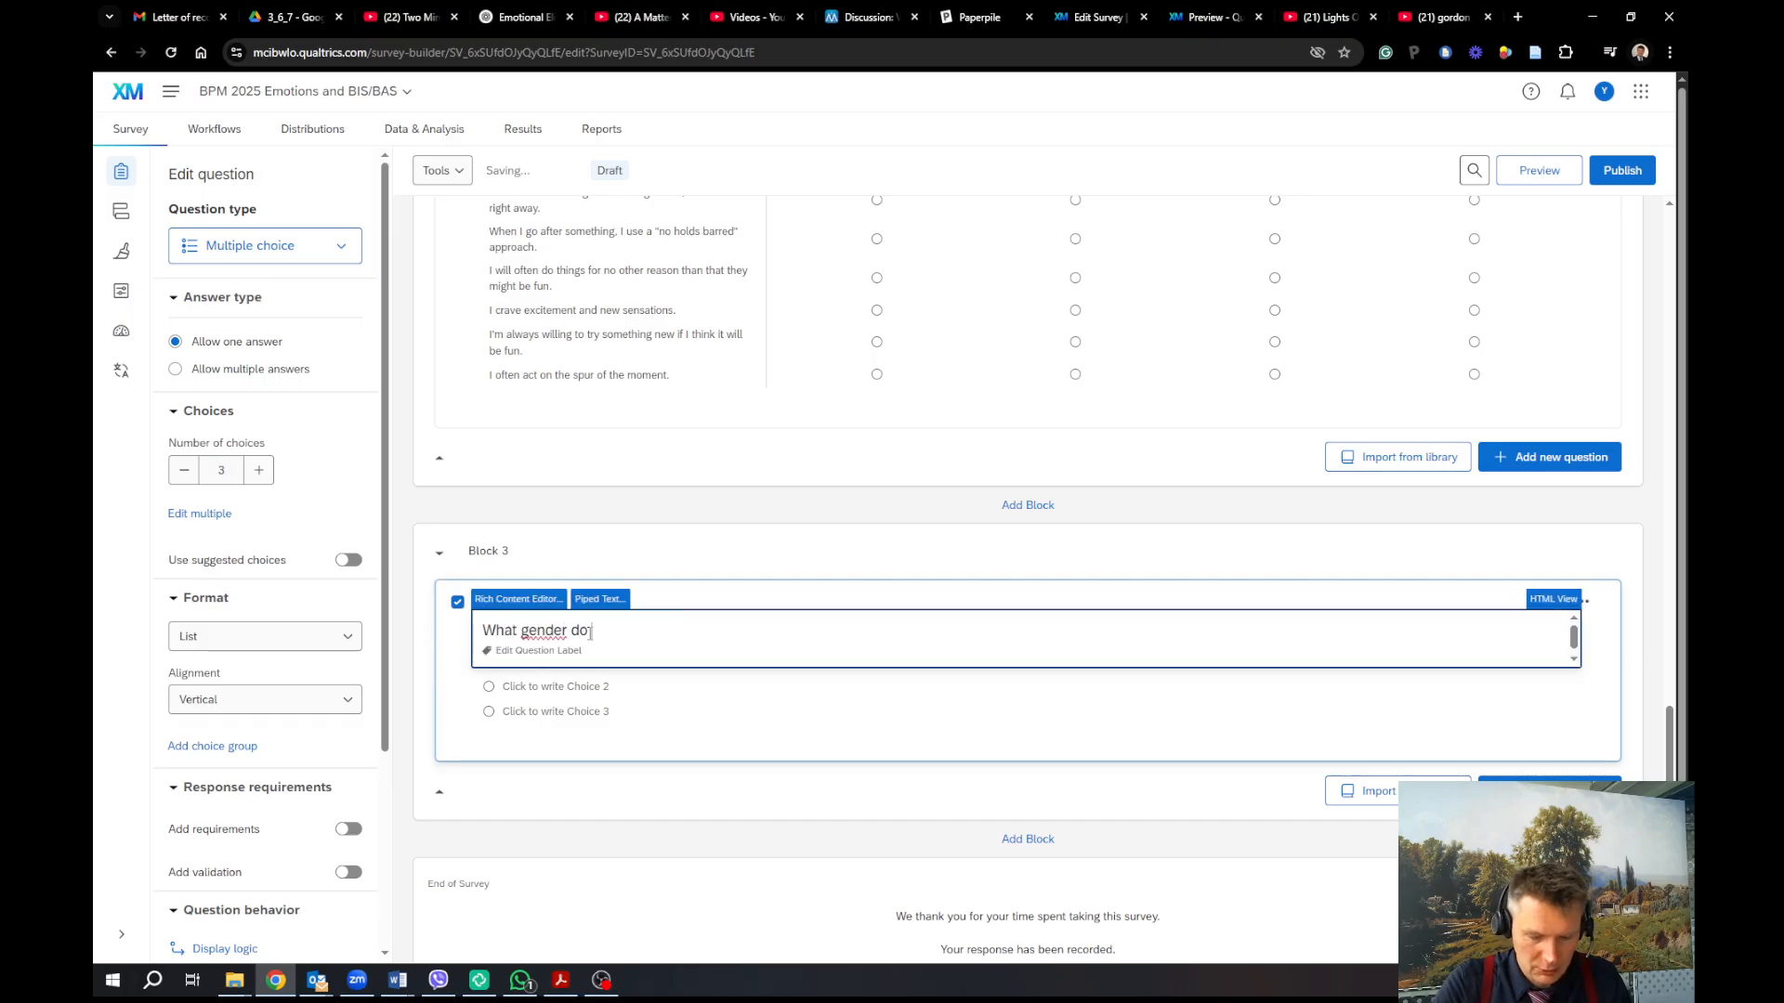
{"action": "type", "text": " you associate "}
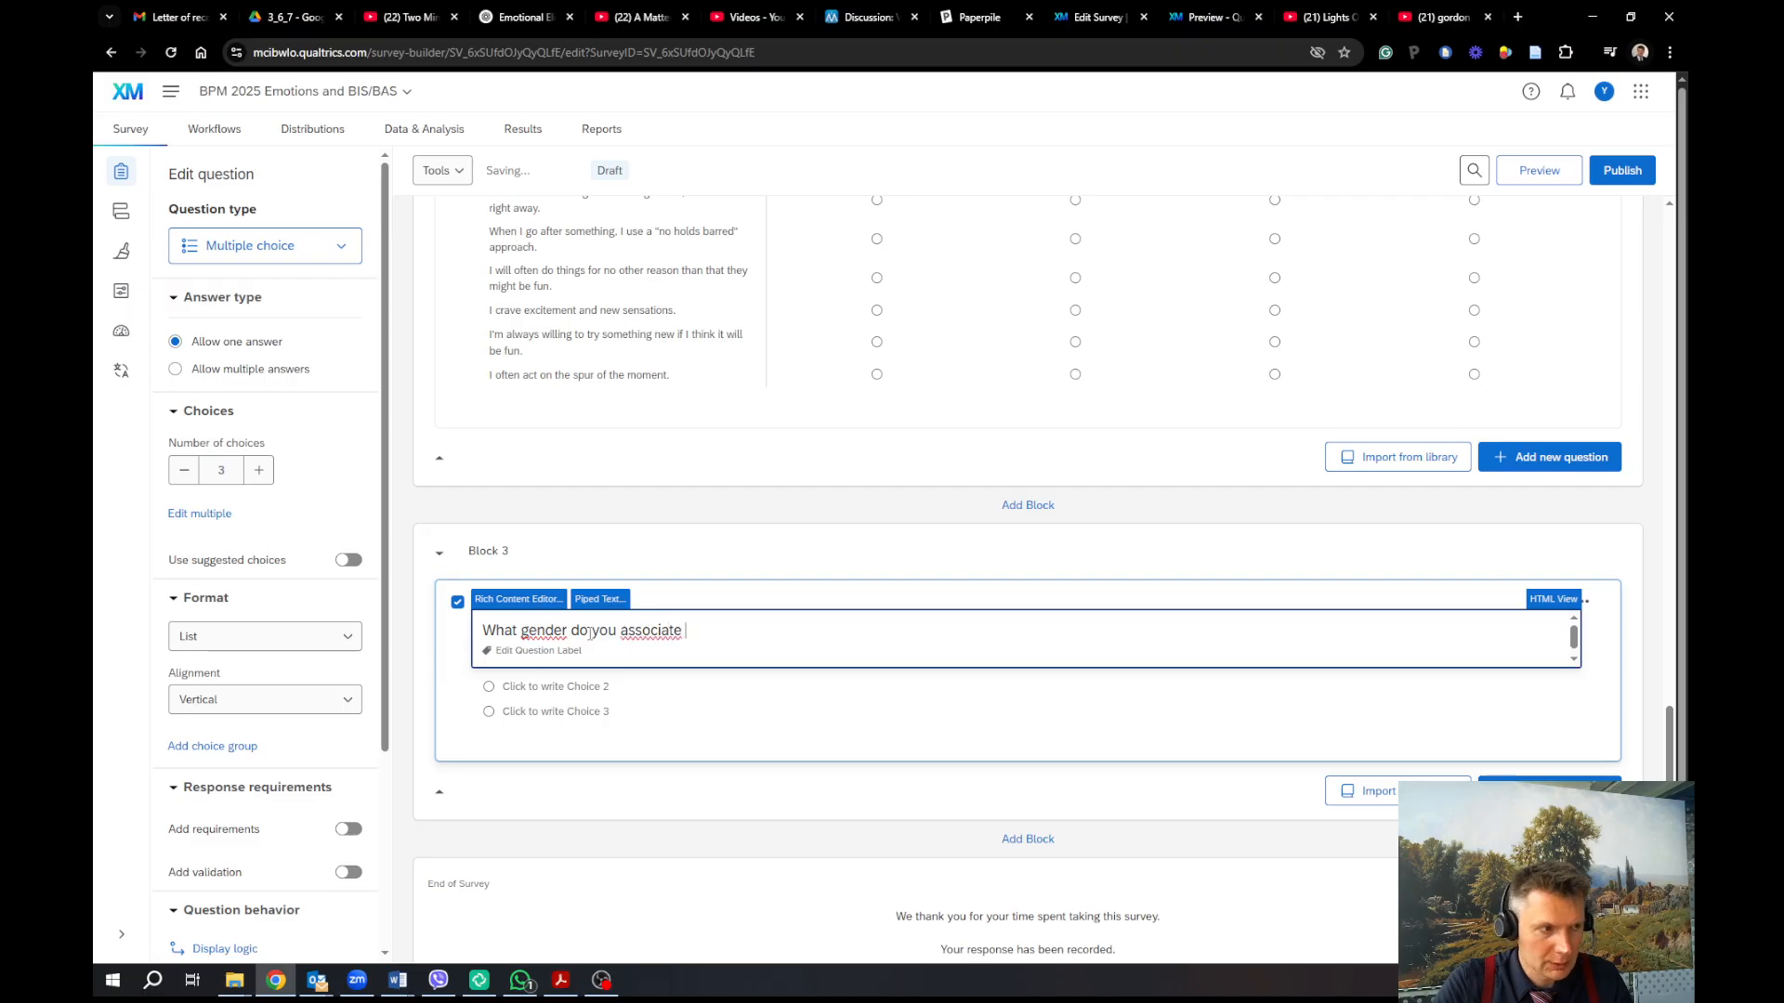
{"action": "type", "text": "yourself with"}
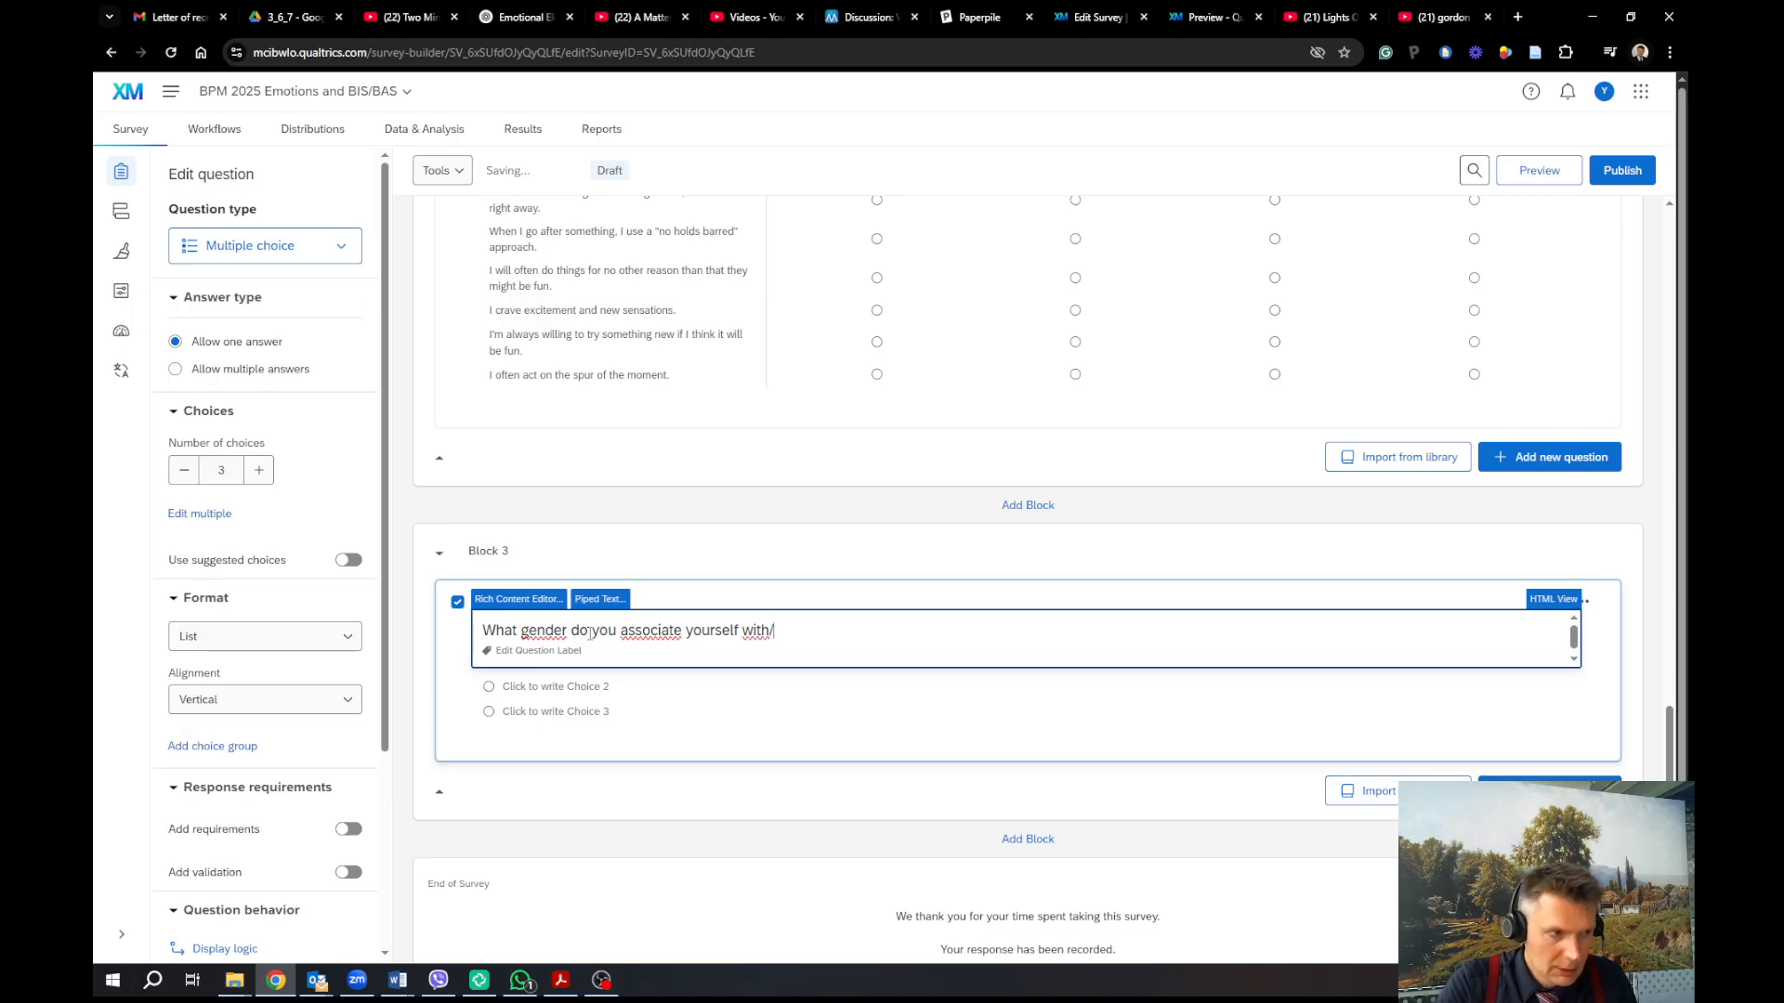
{"action": "type", "text": "?"}
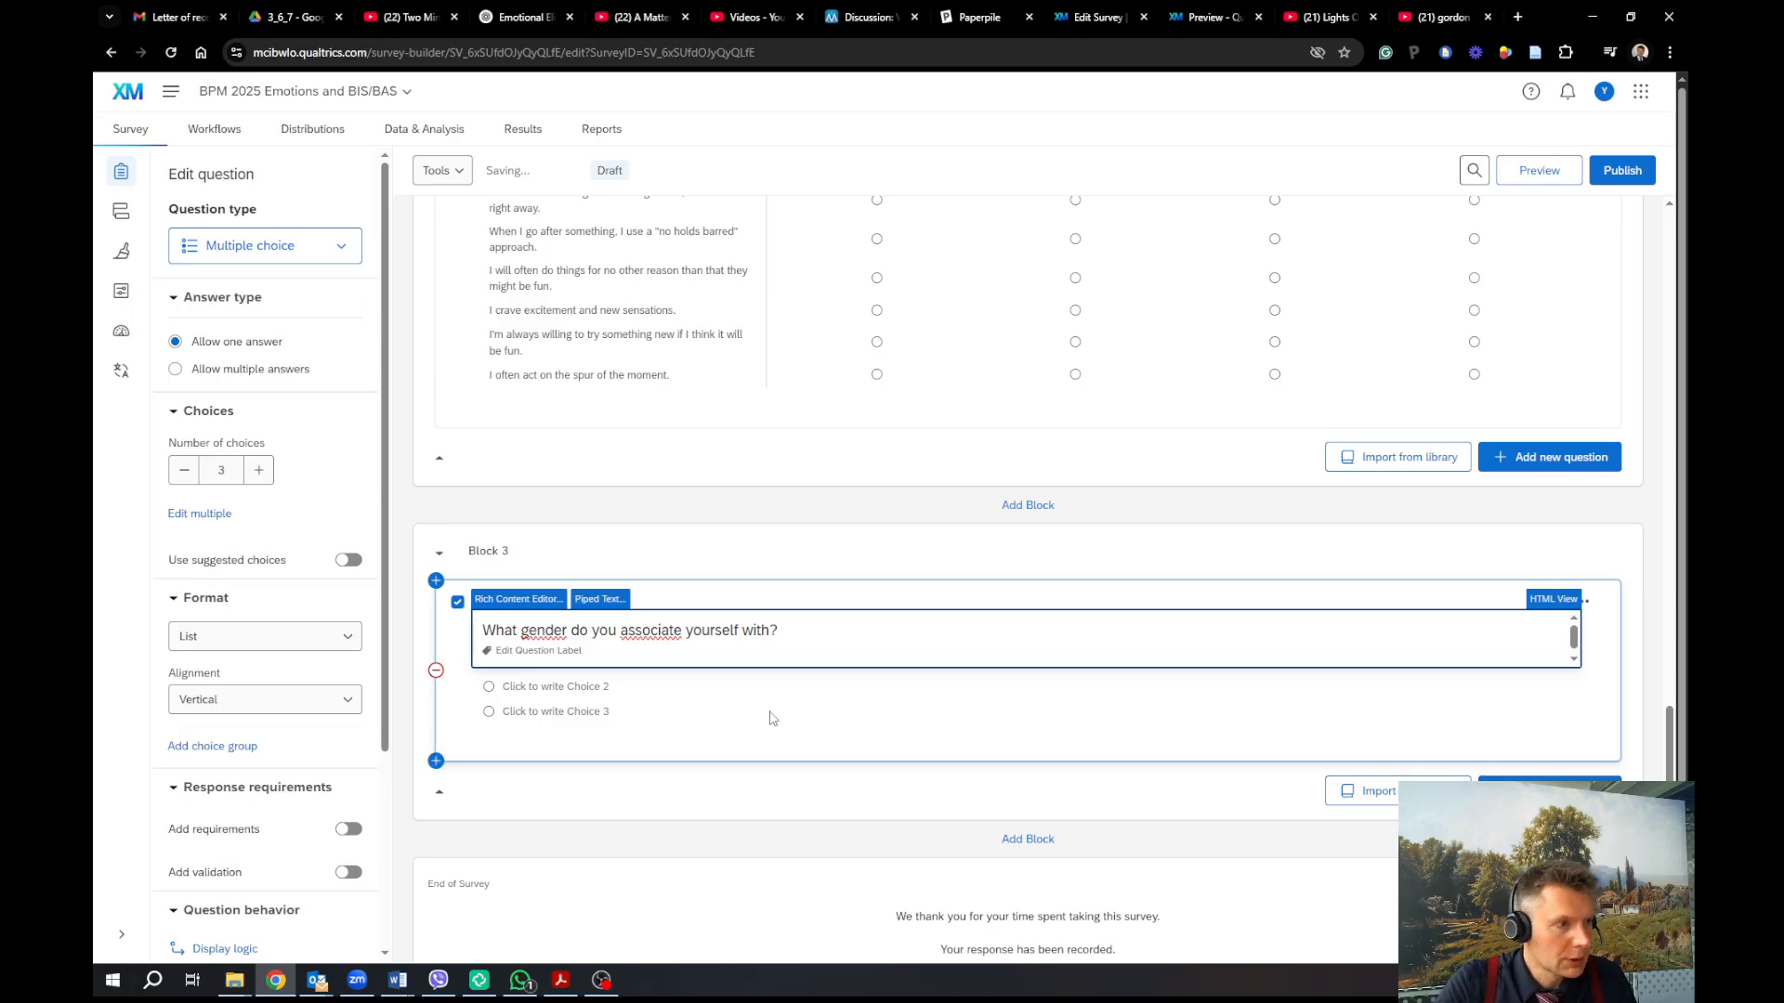
{"action": "left_click", "coordinate": [770, 714]}
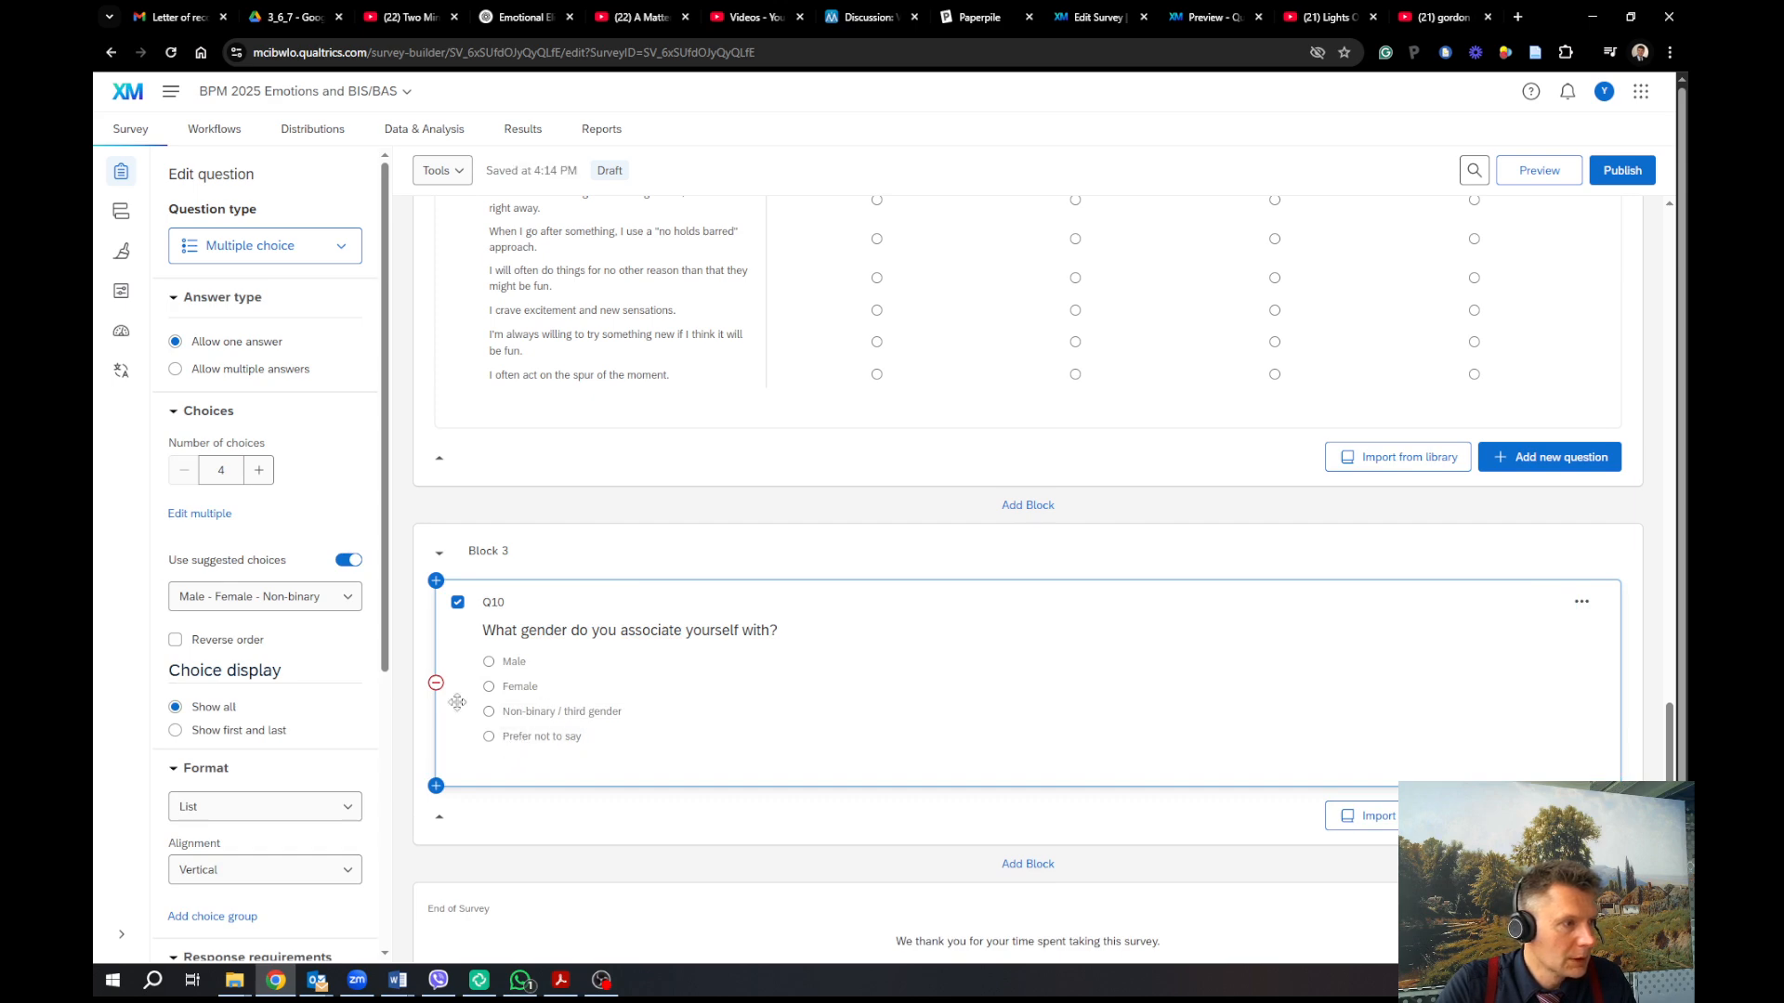
Bulk-edit Q10's choices to Male, Female and 'Non-binary / Divers', removing 'Prefer not to say'
{"action": "left_click", "coordinate": [227, 517]}
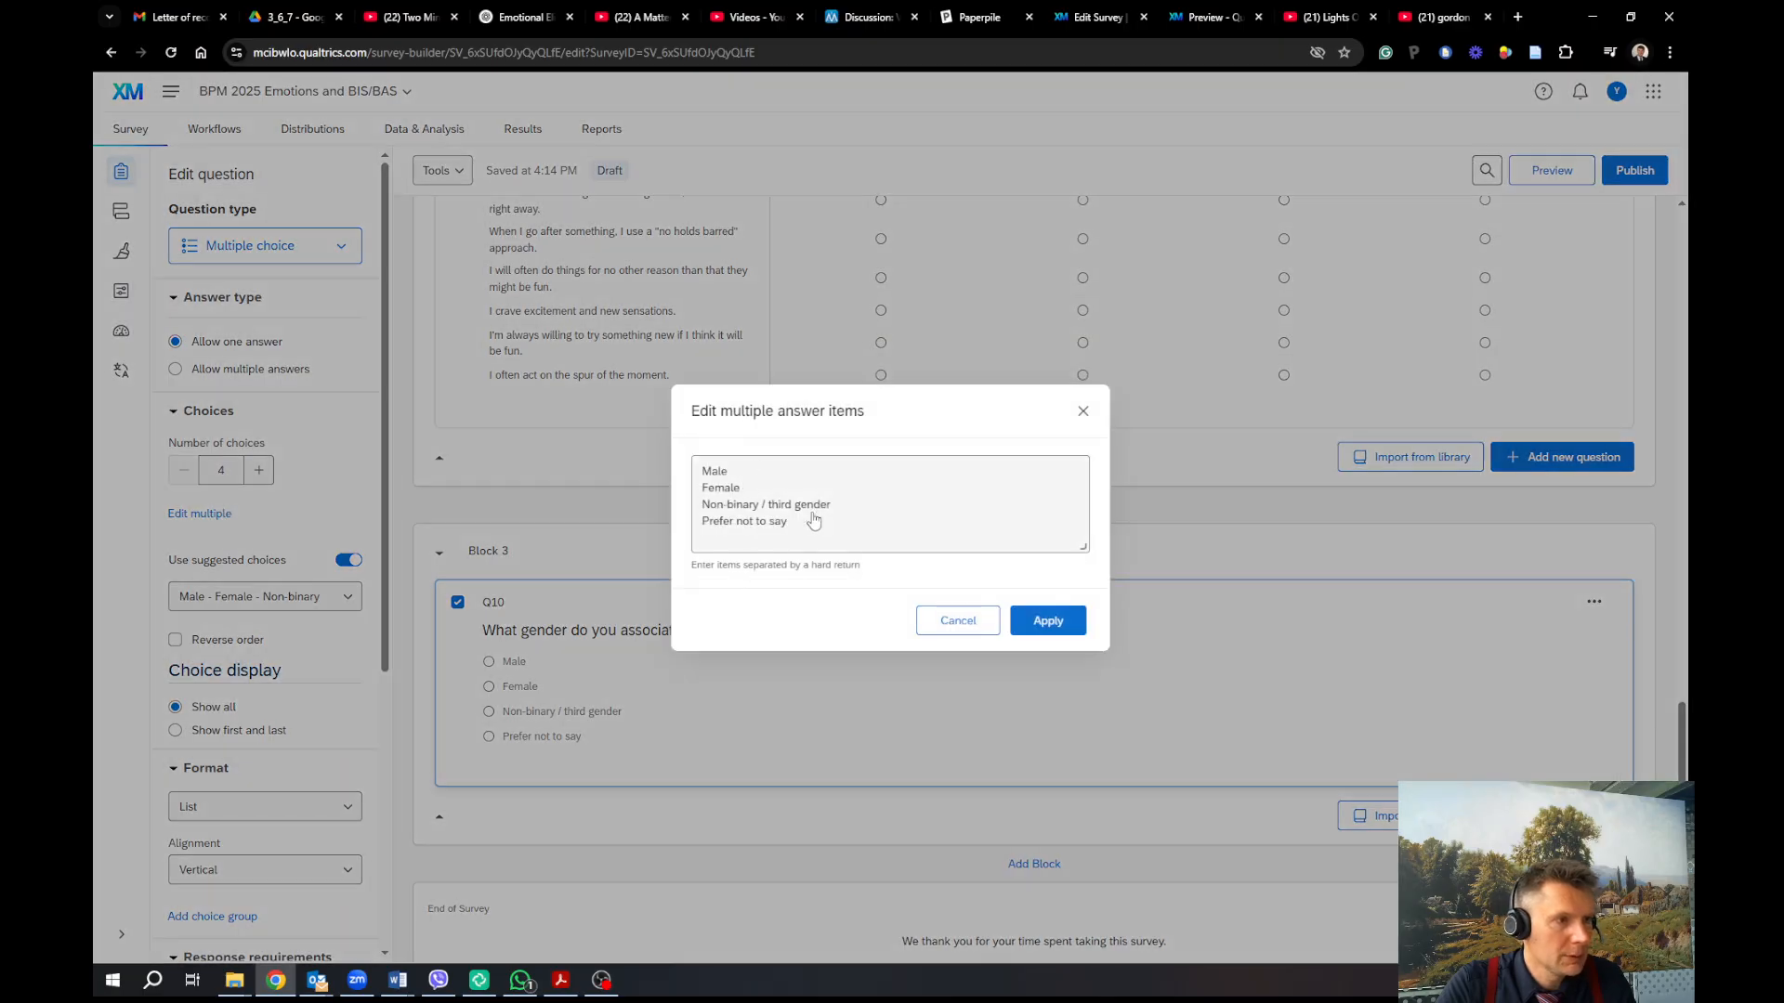
{"action": "left_click", "coordinate": [796, 504]}
{"action": "left_click_drag", "start_coordinate": [834, 502], "coordinate": [775, 502]}
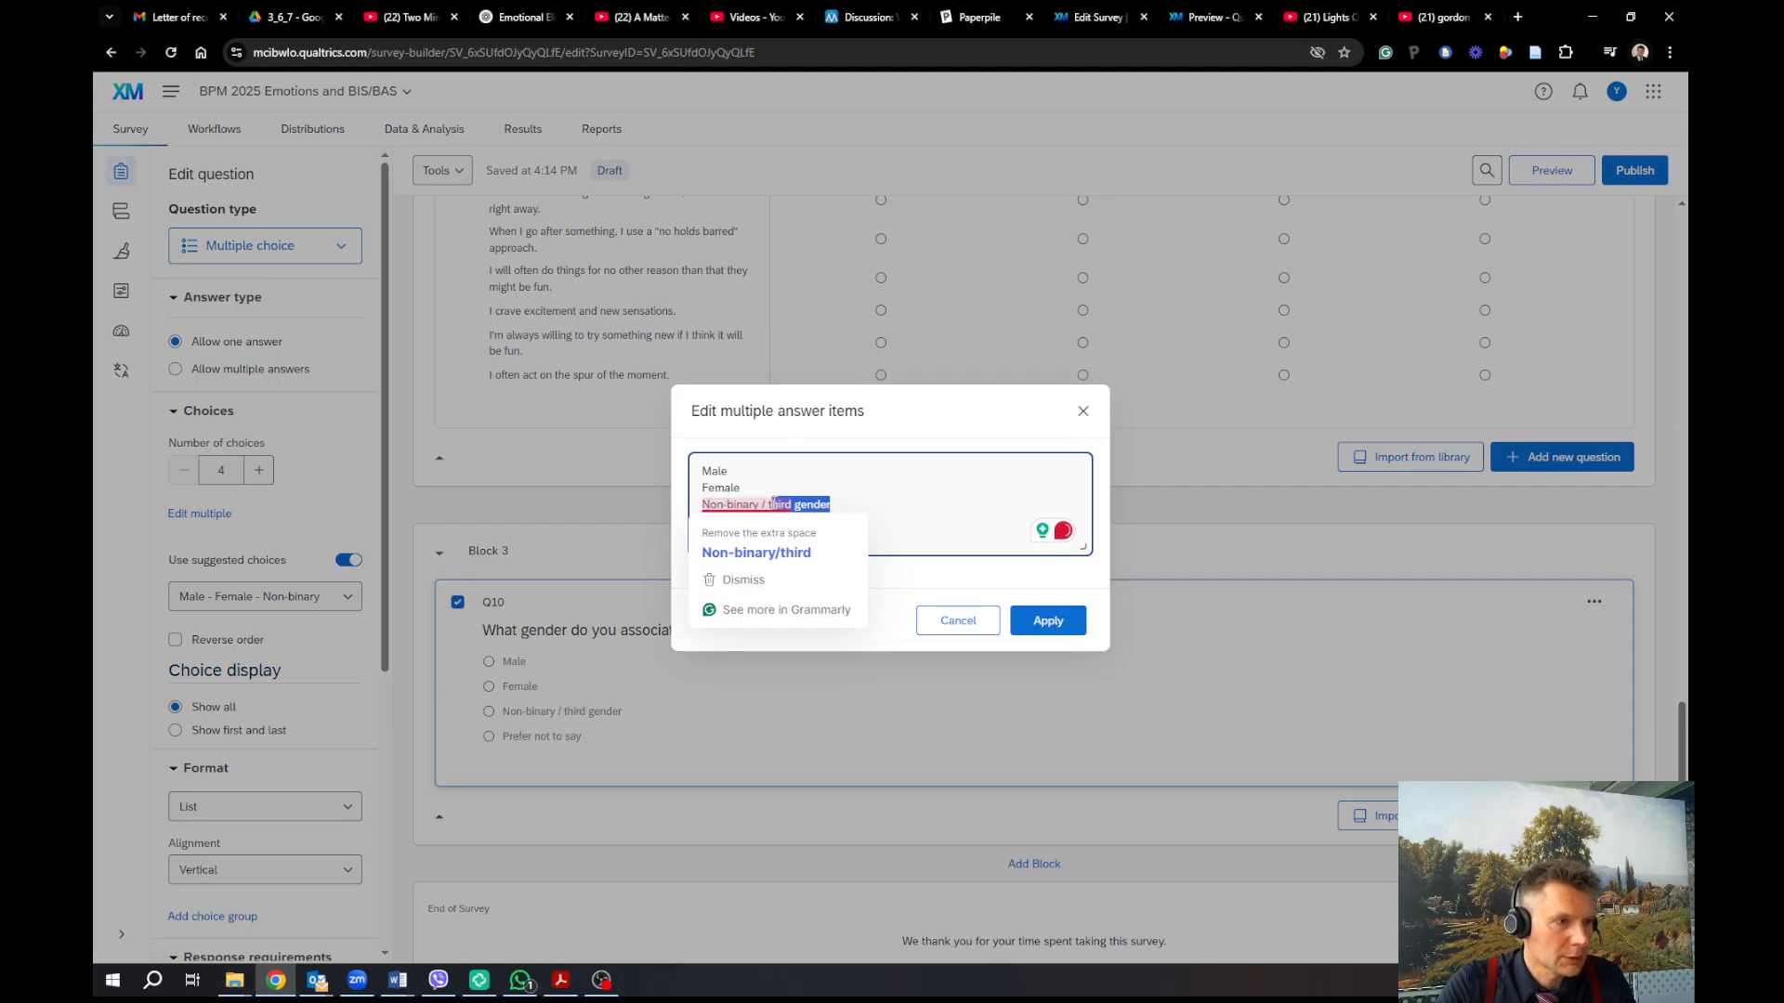
{"action": "key", "text": "BackSpace"}
{"action": "key", "text": "BackSpace"}
{"action": "key", "text": "BackSpace"}
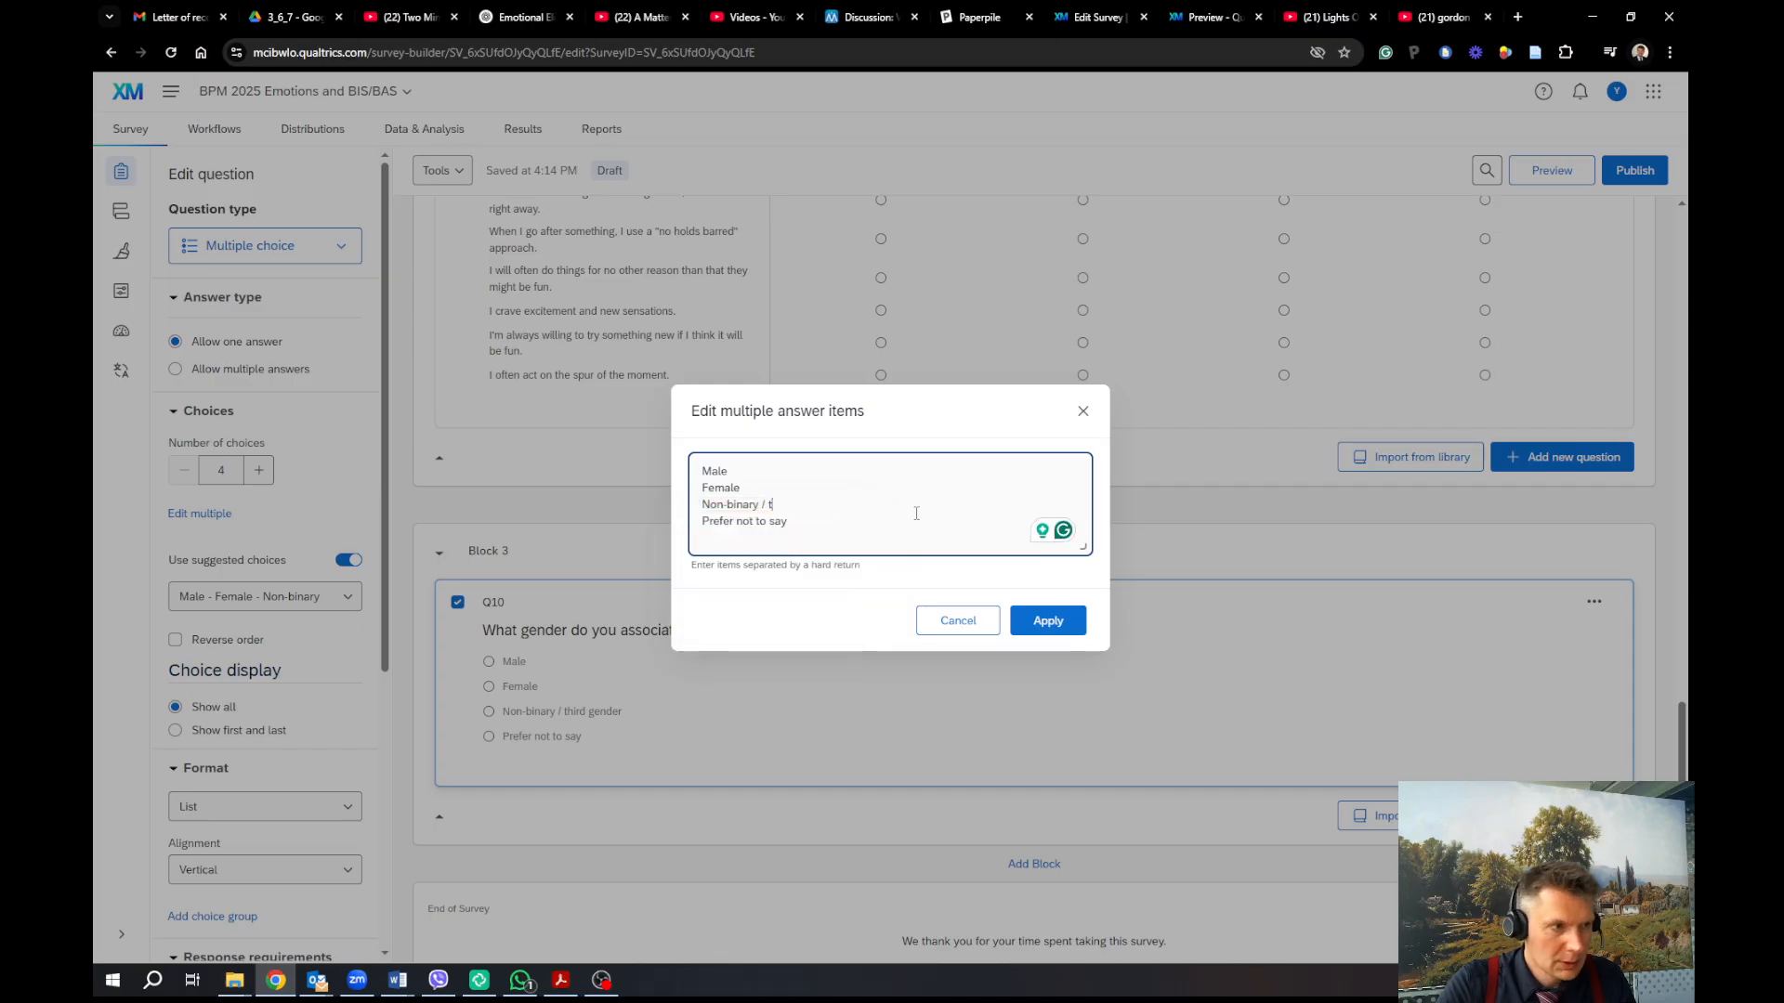
{"action": "key", "text": "Delete"}
{"action": "key", "text": "shift+End"}
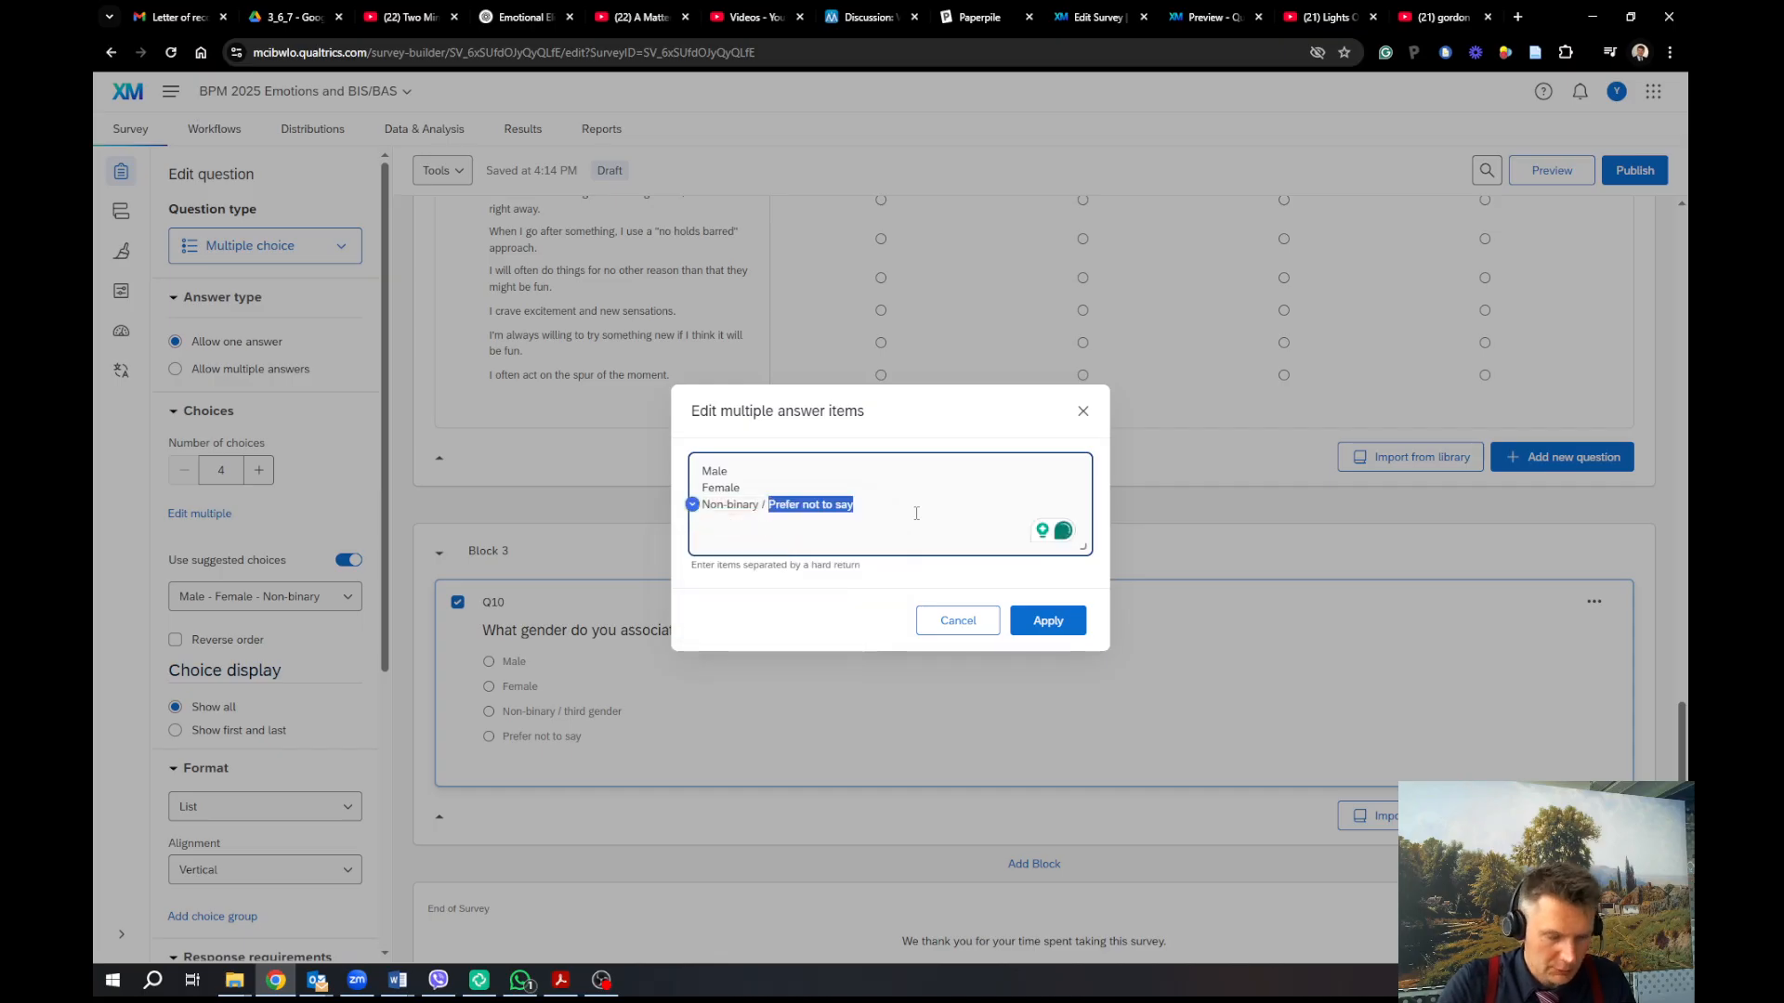
{"action": "type", "text": "Divers"}
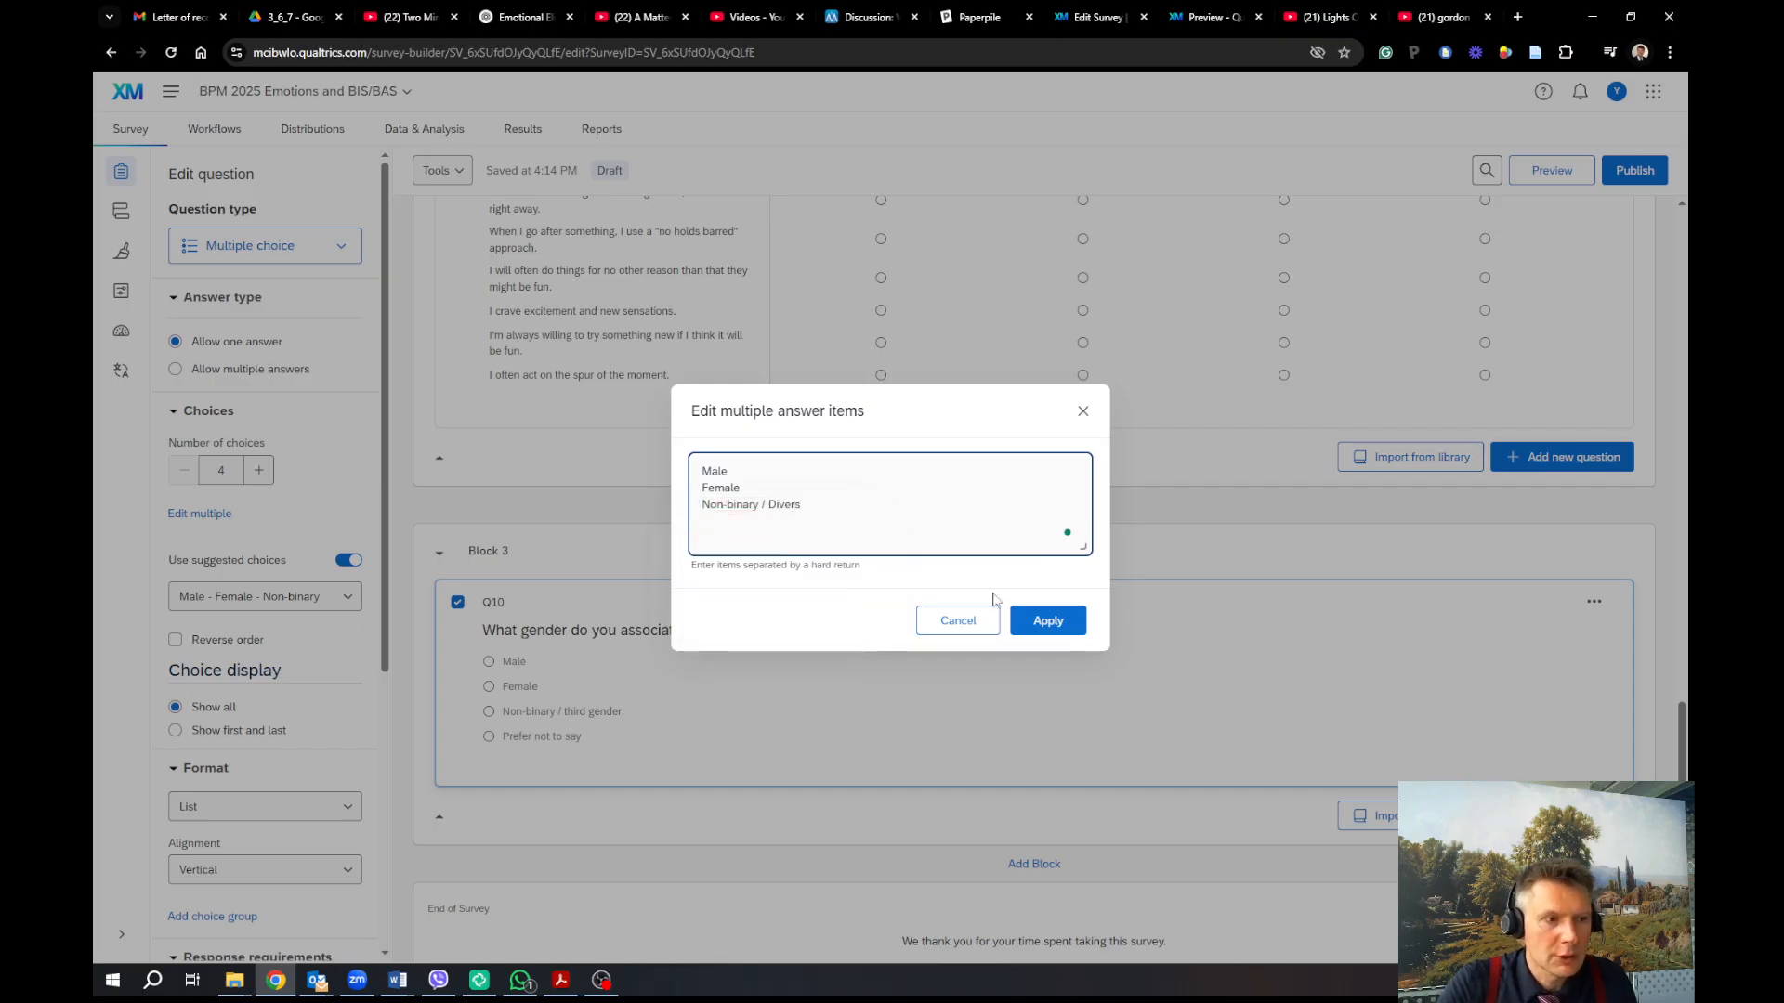
{"action": "left_click", "coordinate": [1048, 620]}
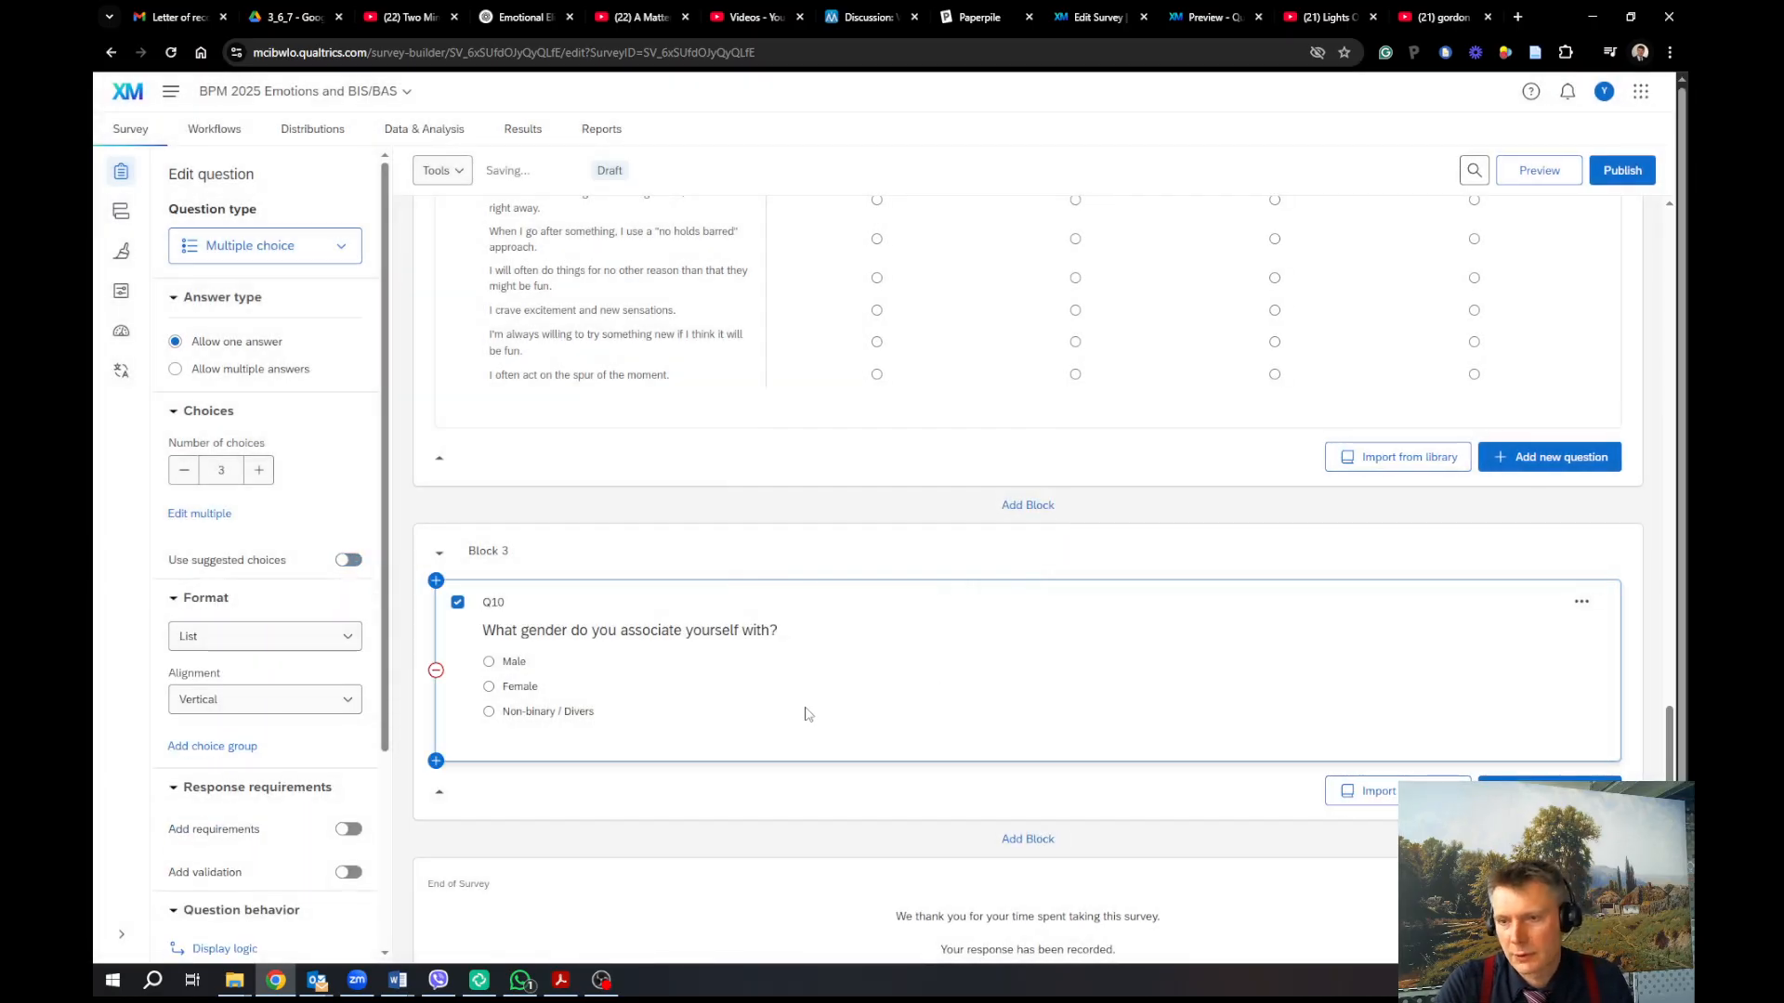
{"action": "left_click", "coordinate": [1510, 782]}
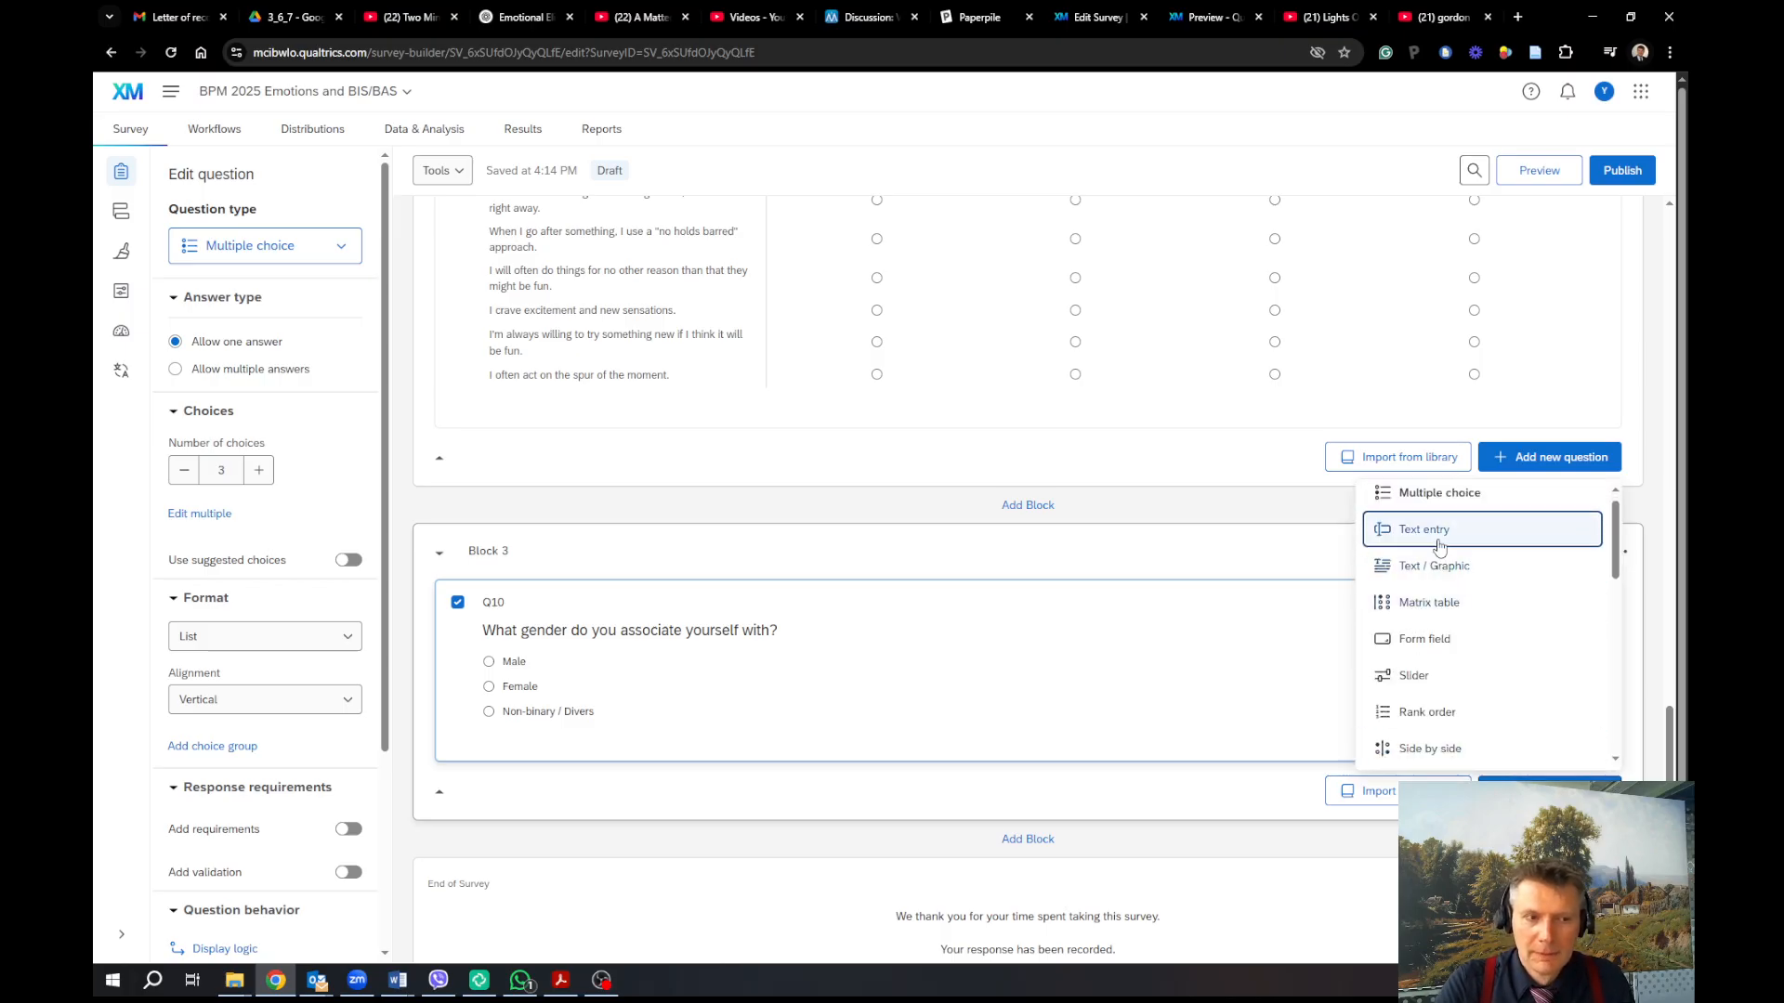
Add text-entry question Q11 reading 'What is your year birth?' below the gender question
{"action": "left_click", "coordinate": [1439, 528]}
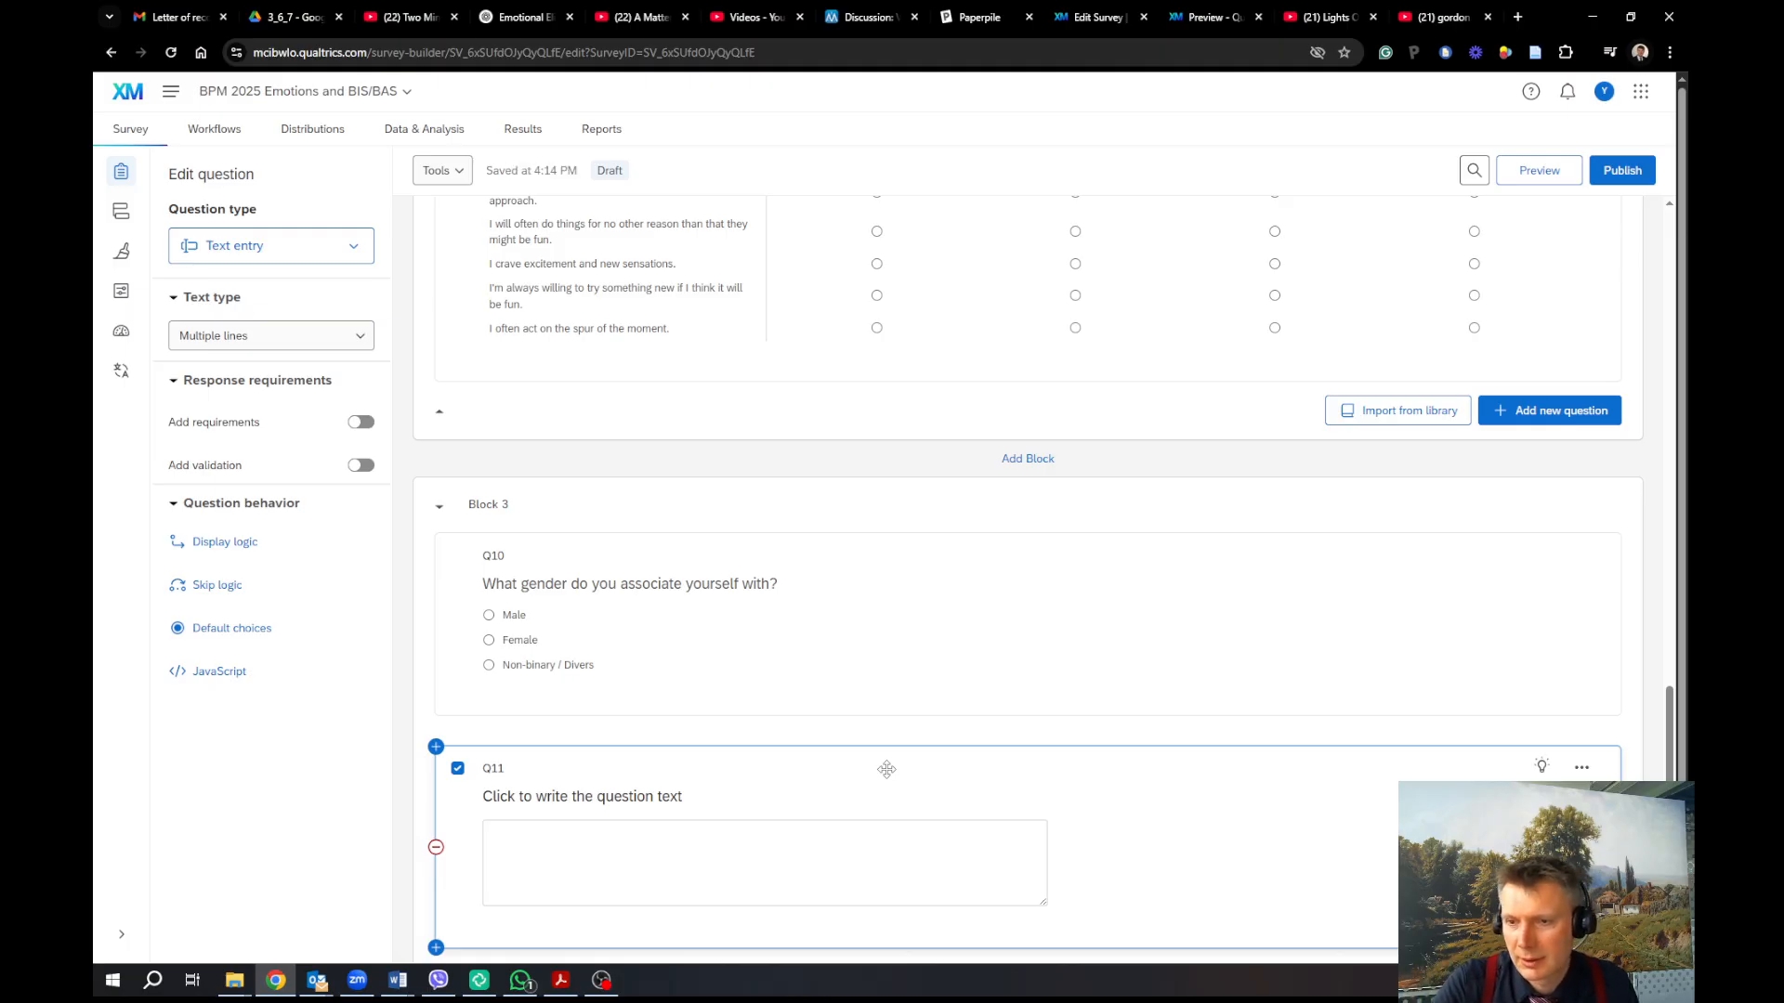
{"action": "left_click", "coordinate": [588, 793]}
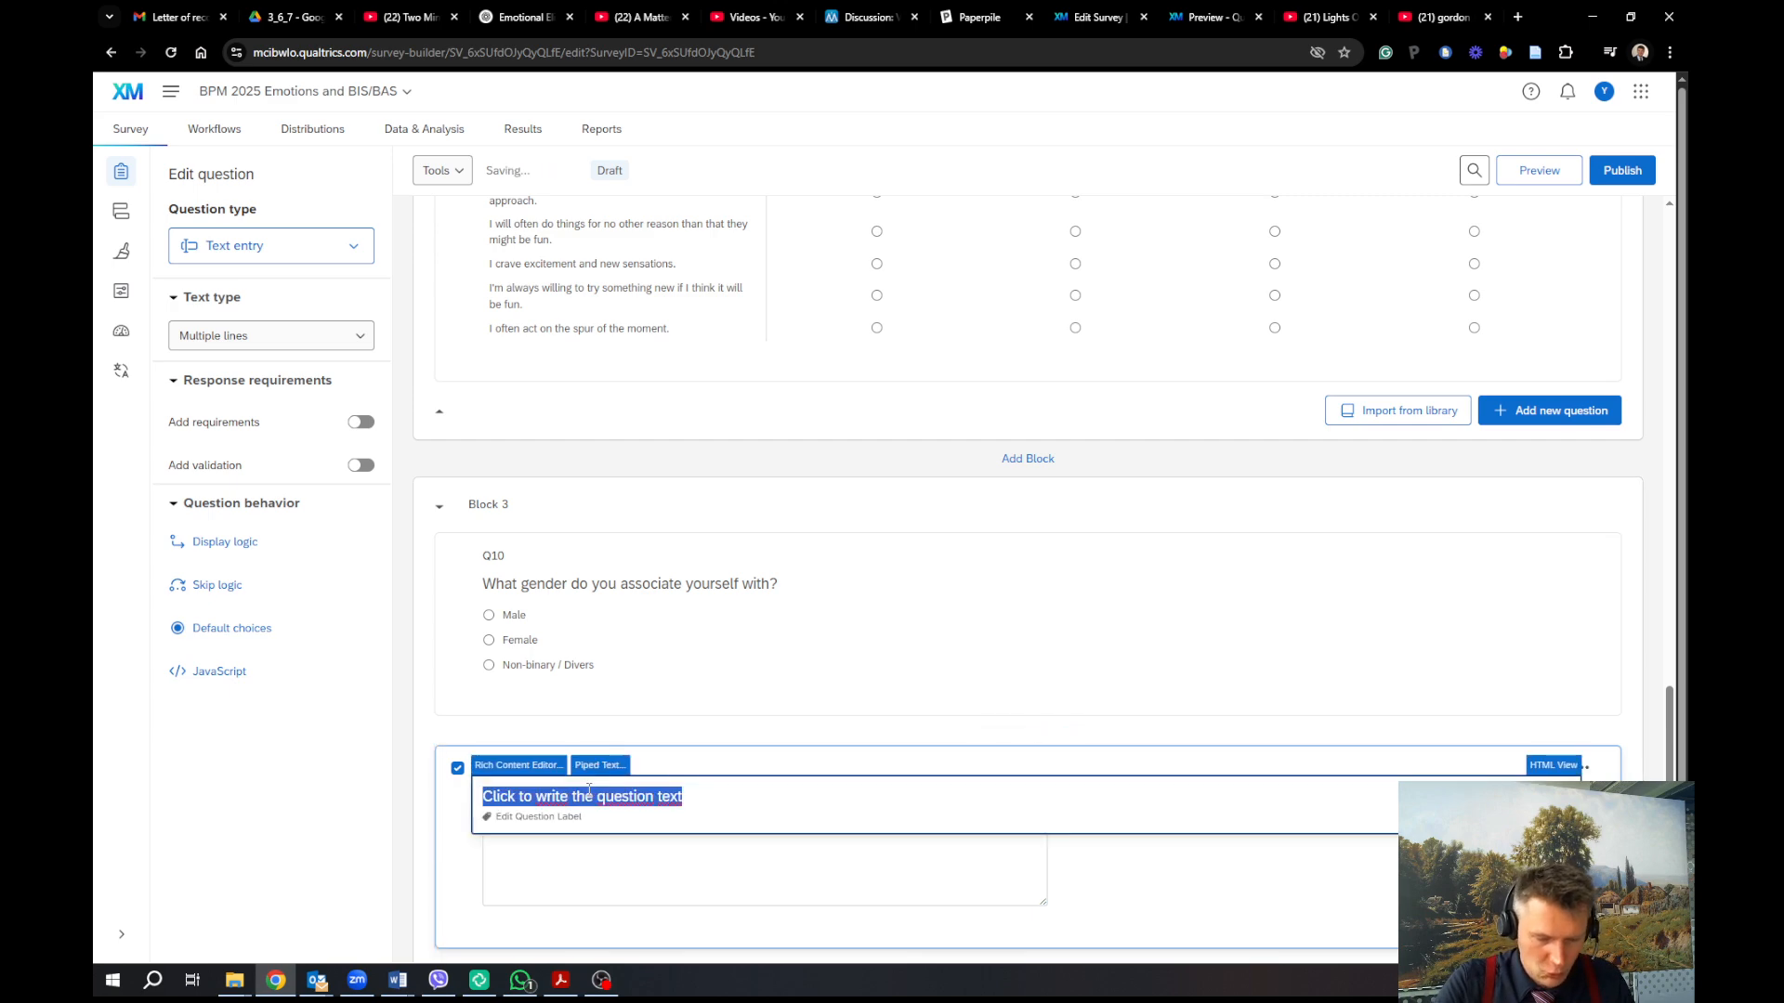
{"action": "type", "text": "What is "}
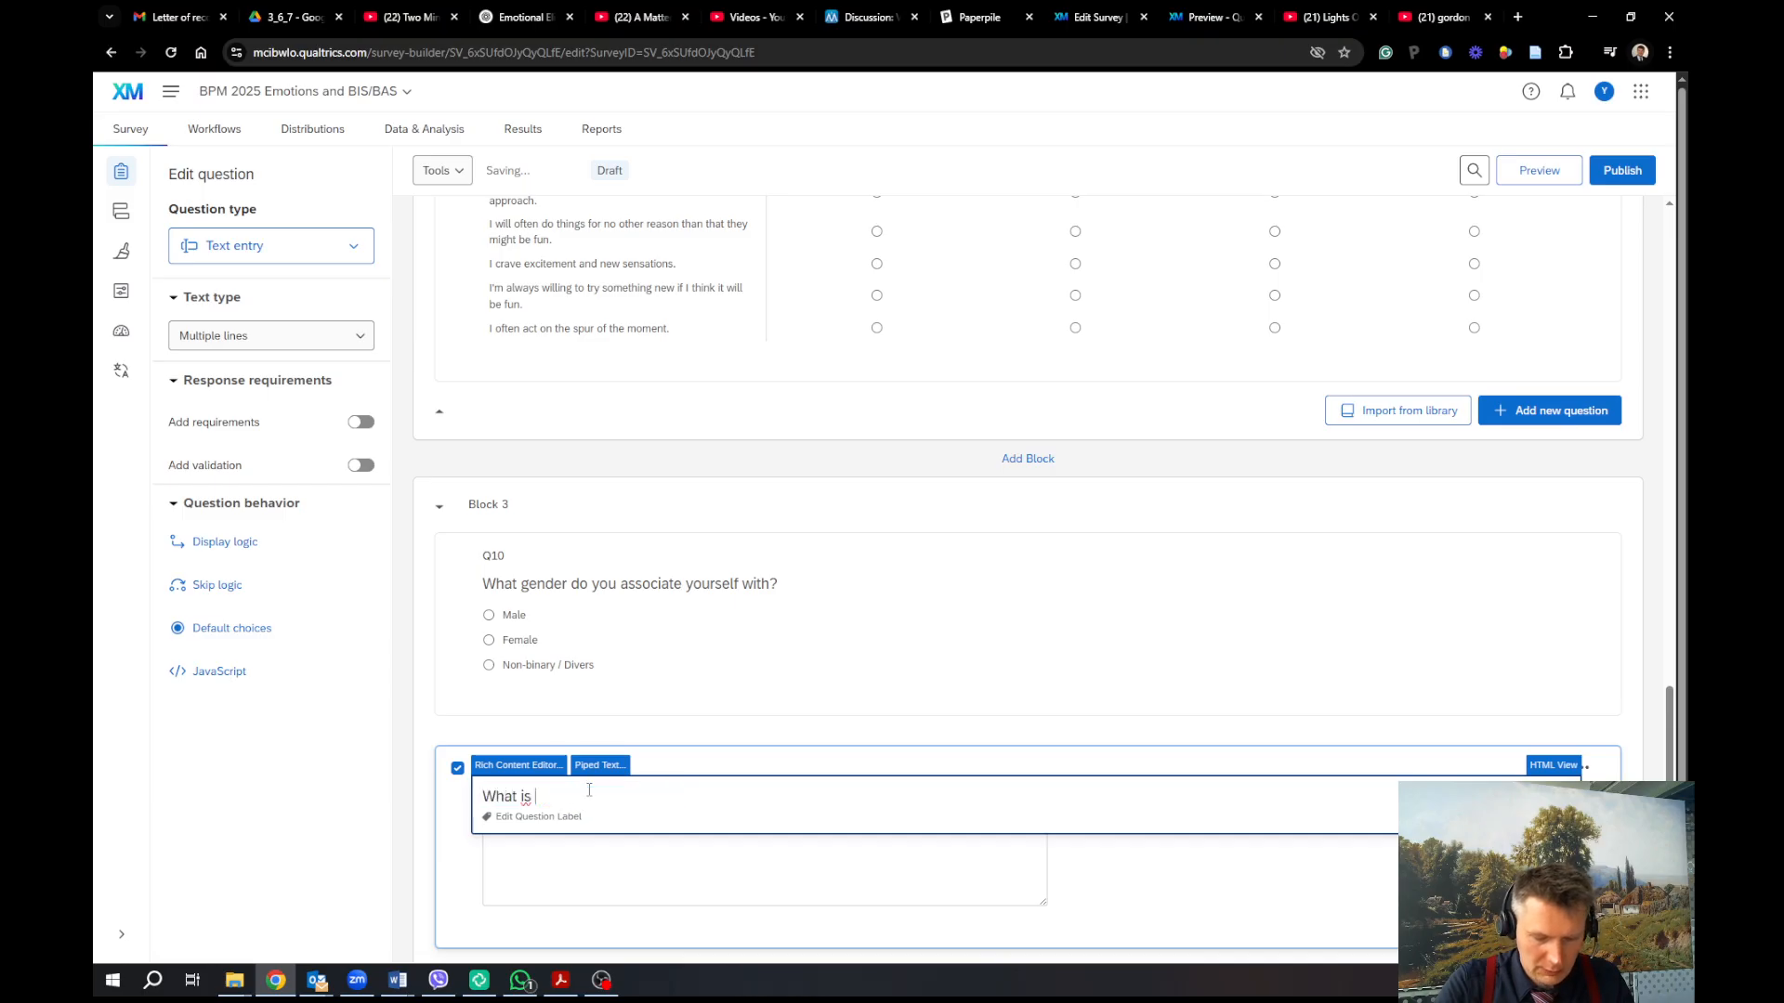
{"action": "type", "text": "your year "}
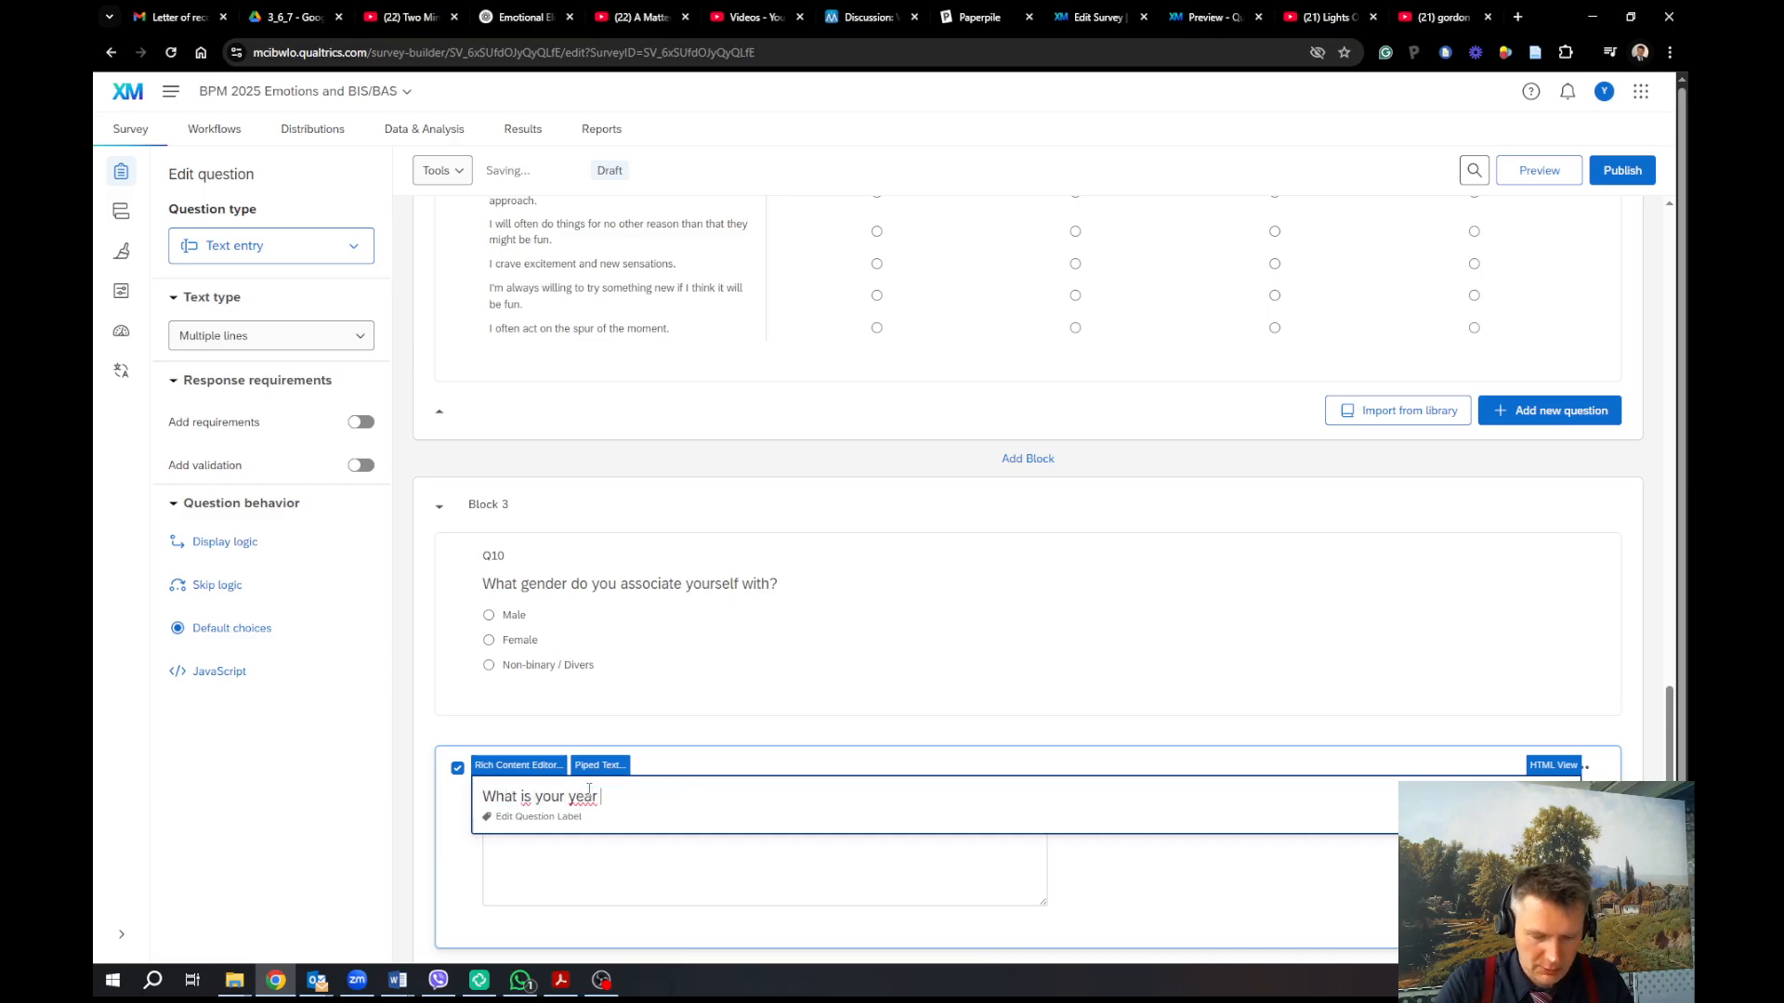
{"action": "type", "text": "birth?"}
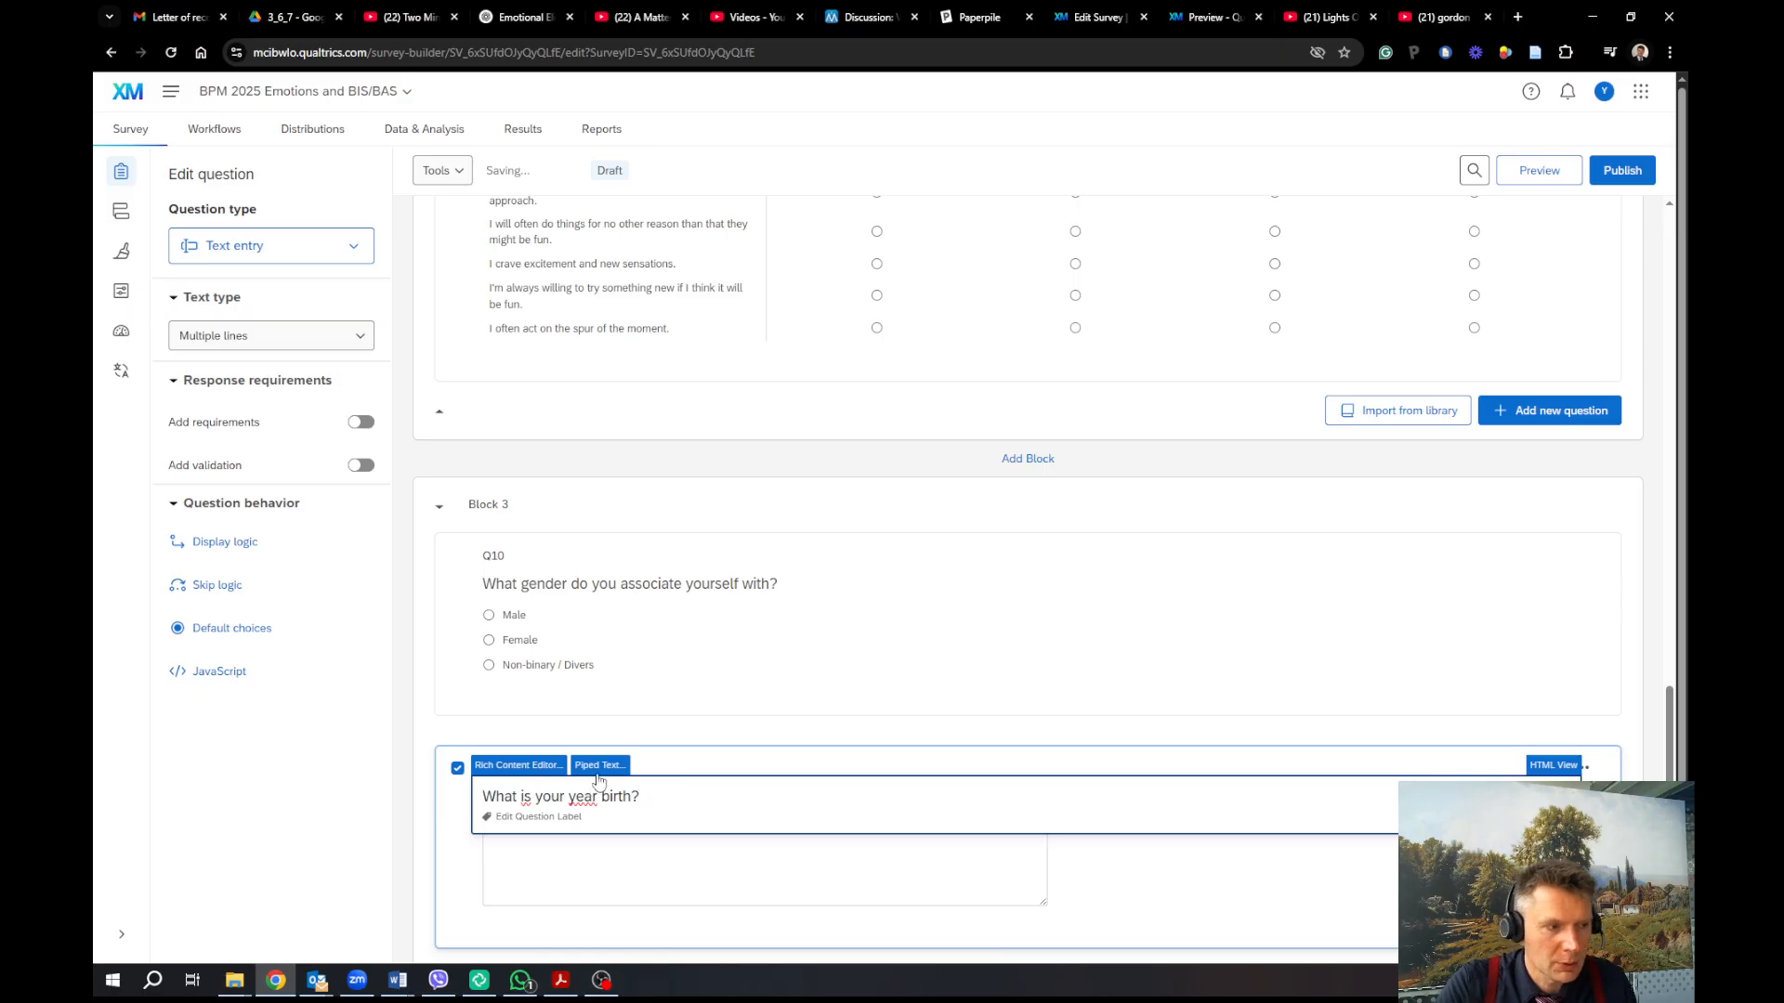
{"action": "left_click", "coordinate": [1222, 887]}
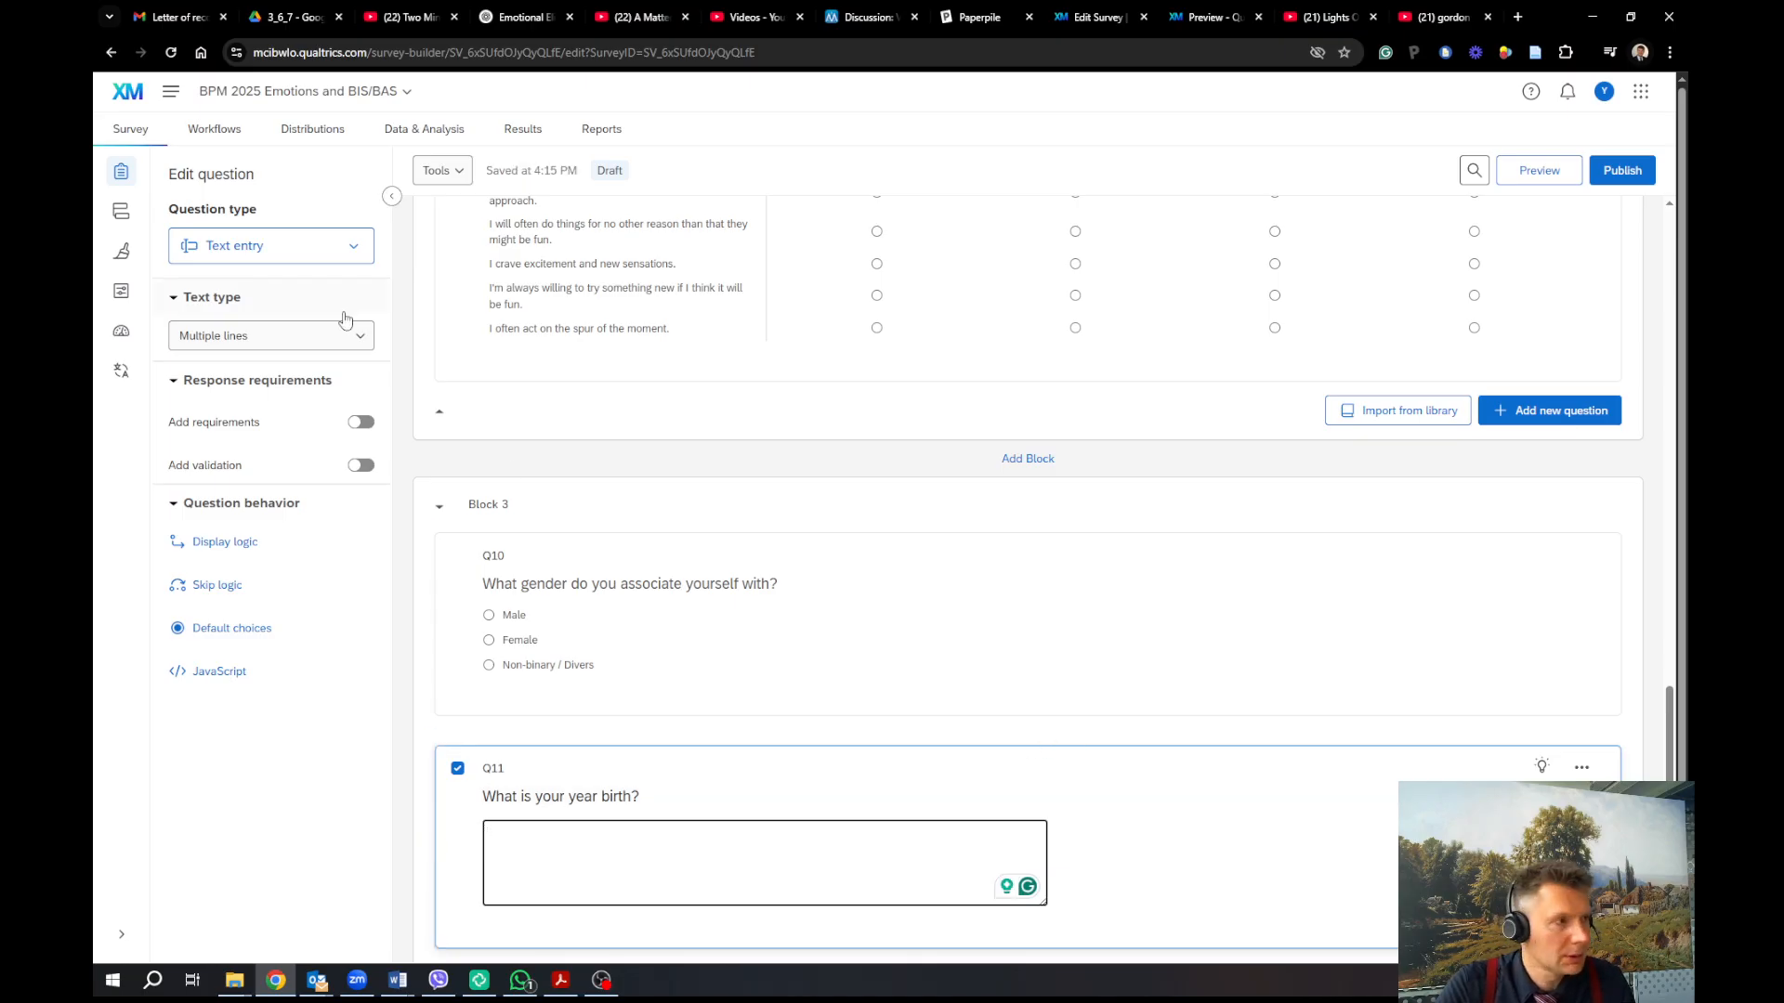
{"action": "left_click", "coordinate": [339, 340]}
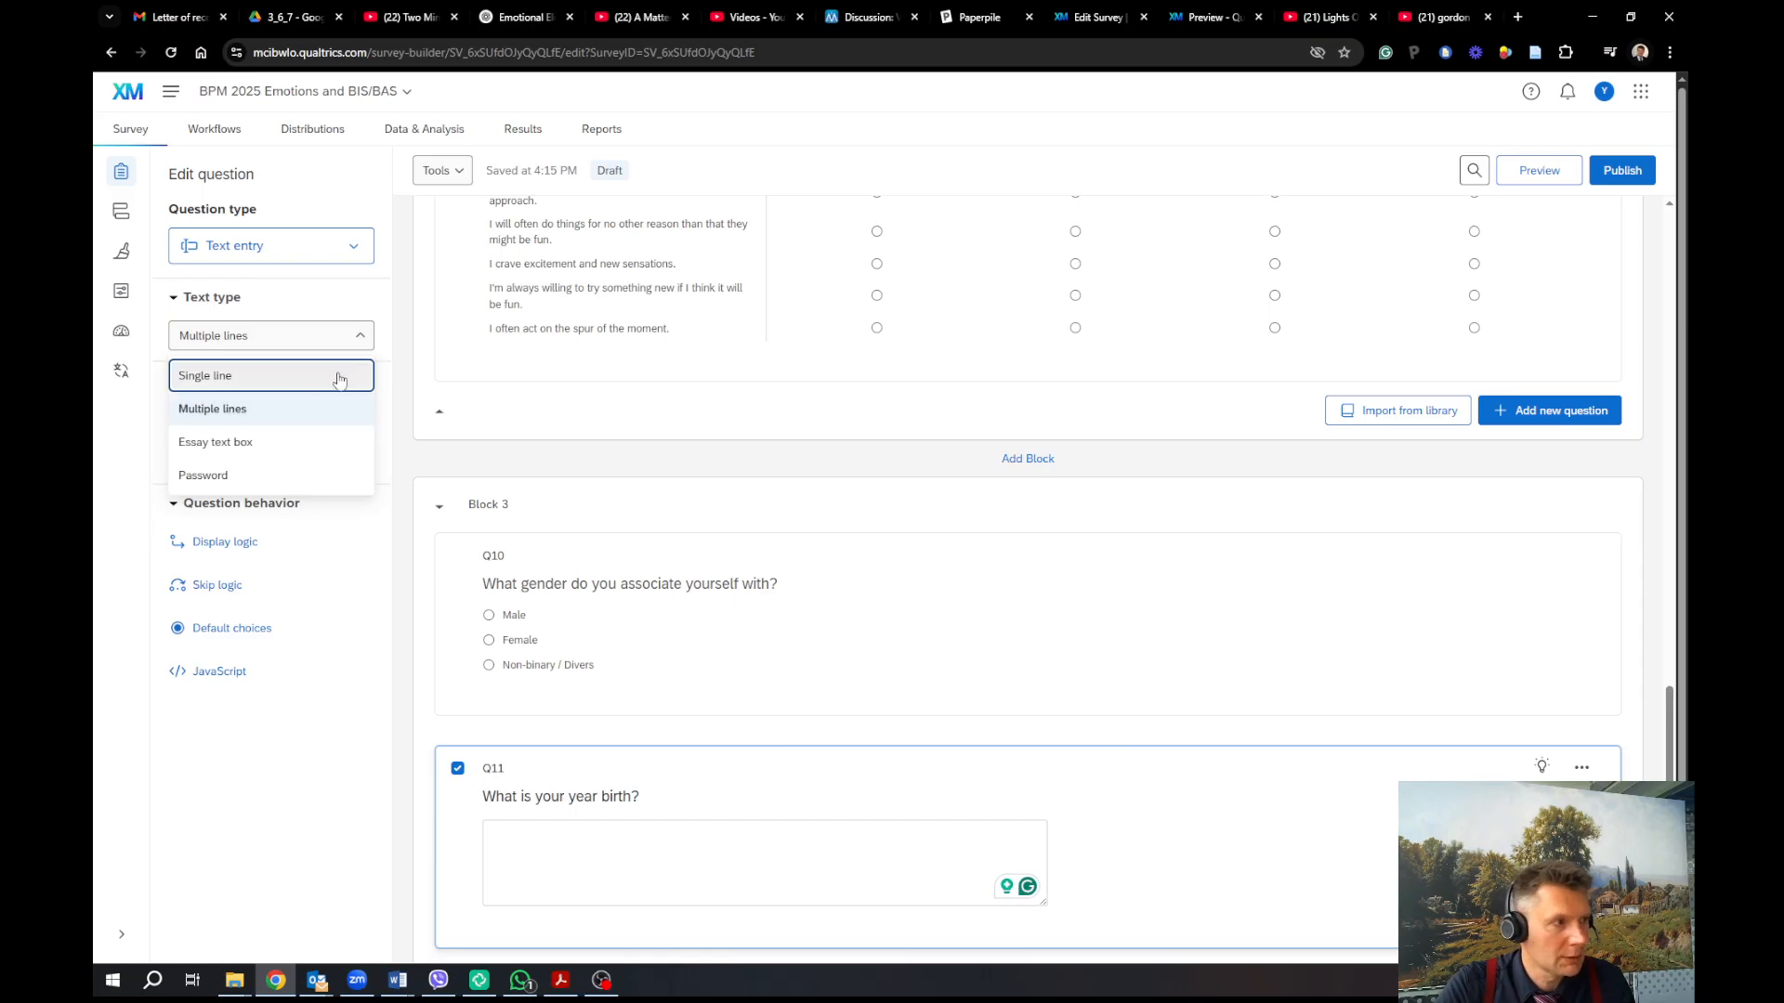
Make Q11 a single-line answer validated by content type Number
{"action": "left_click", "coordinate": [317, 381]}
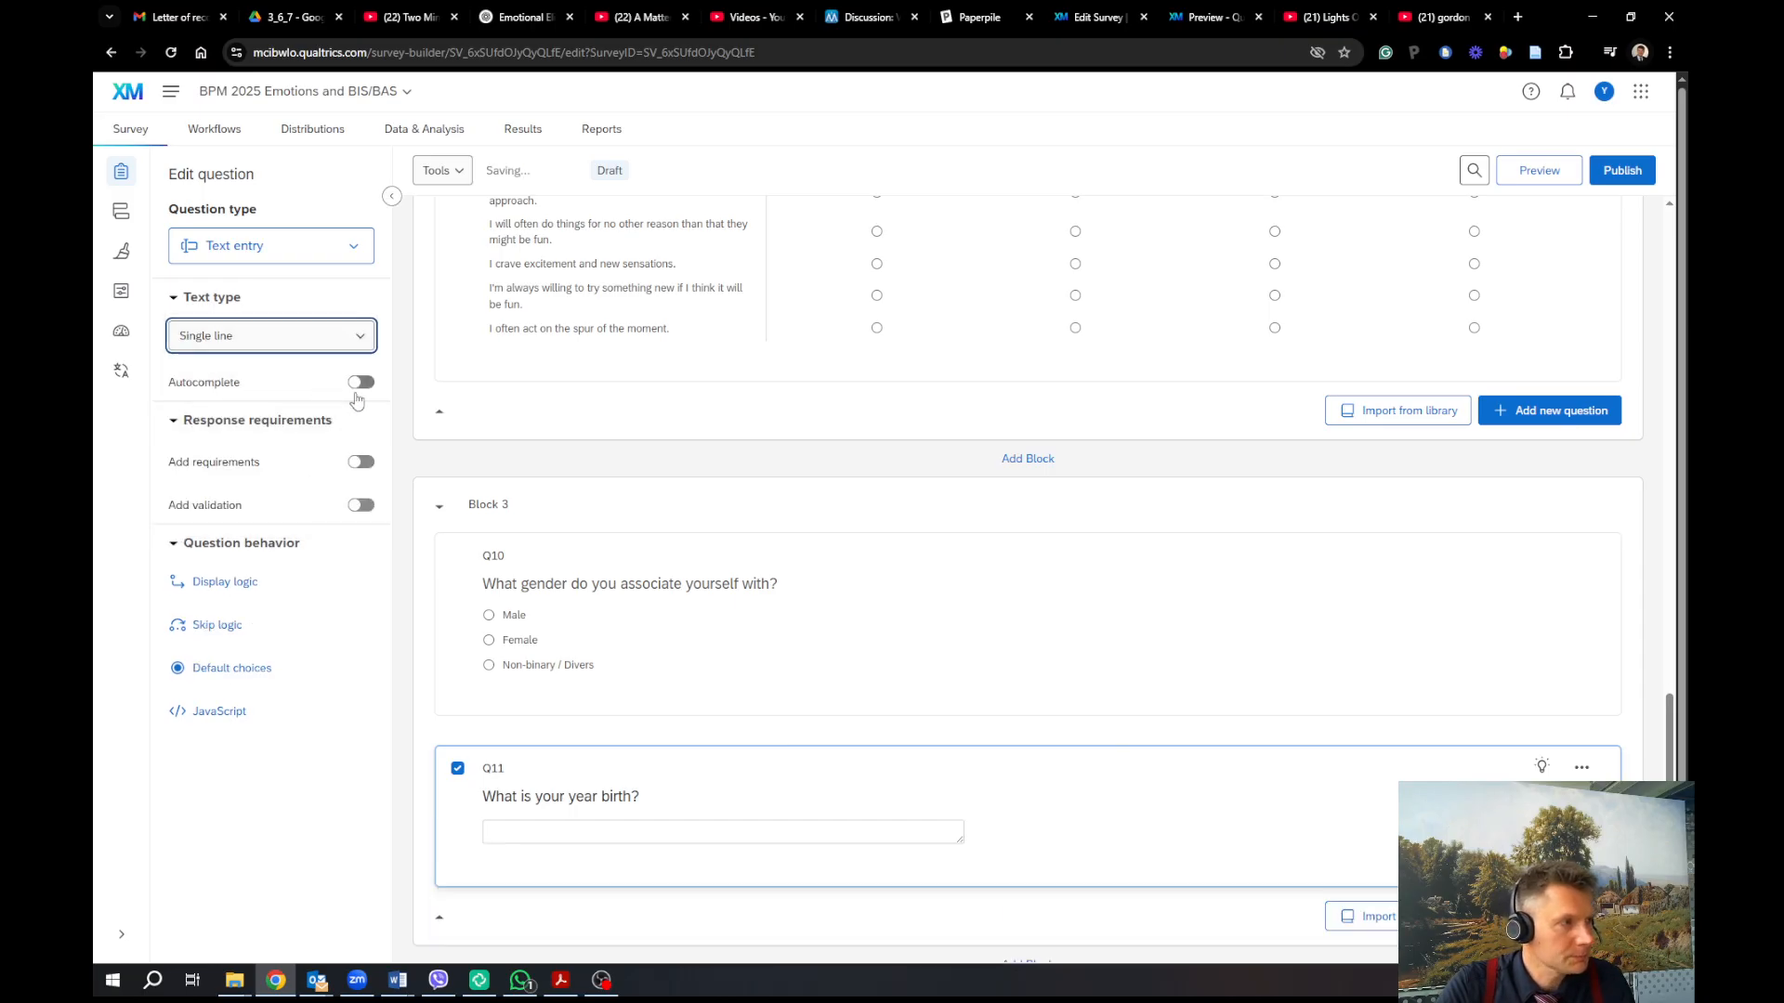
{"action": "left_click", "coordinate": [361, 504]}
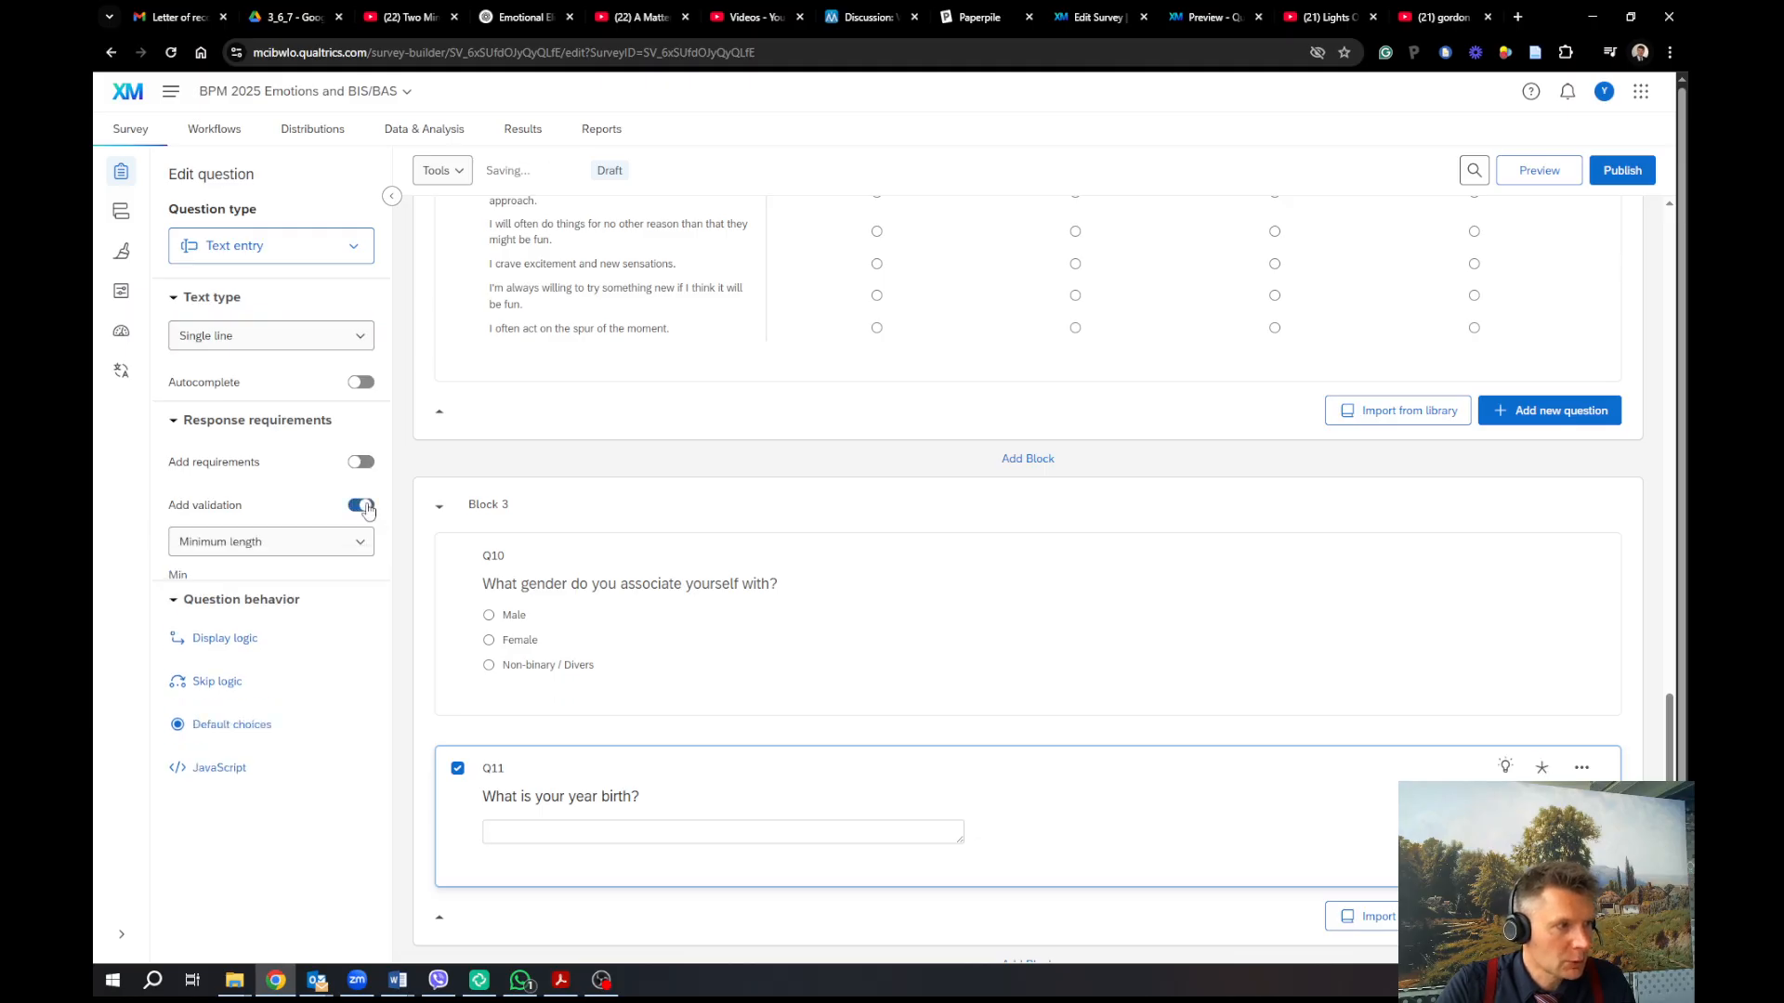
{"action": "left_click", "coordinate": [315, 546]}
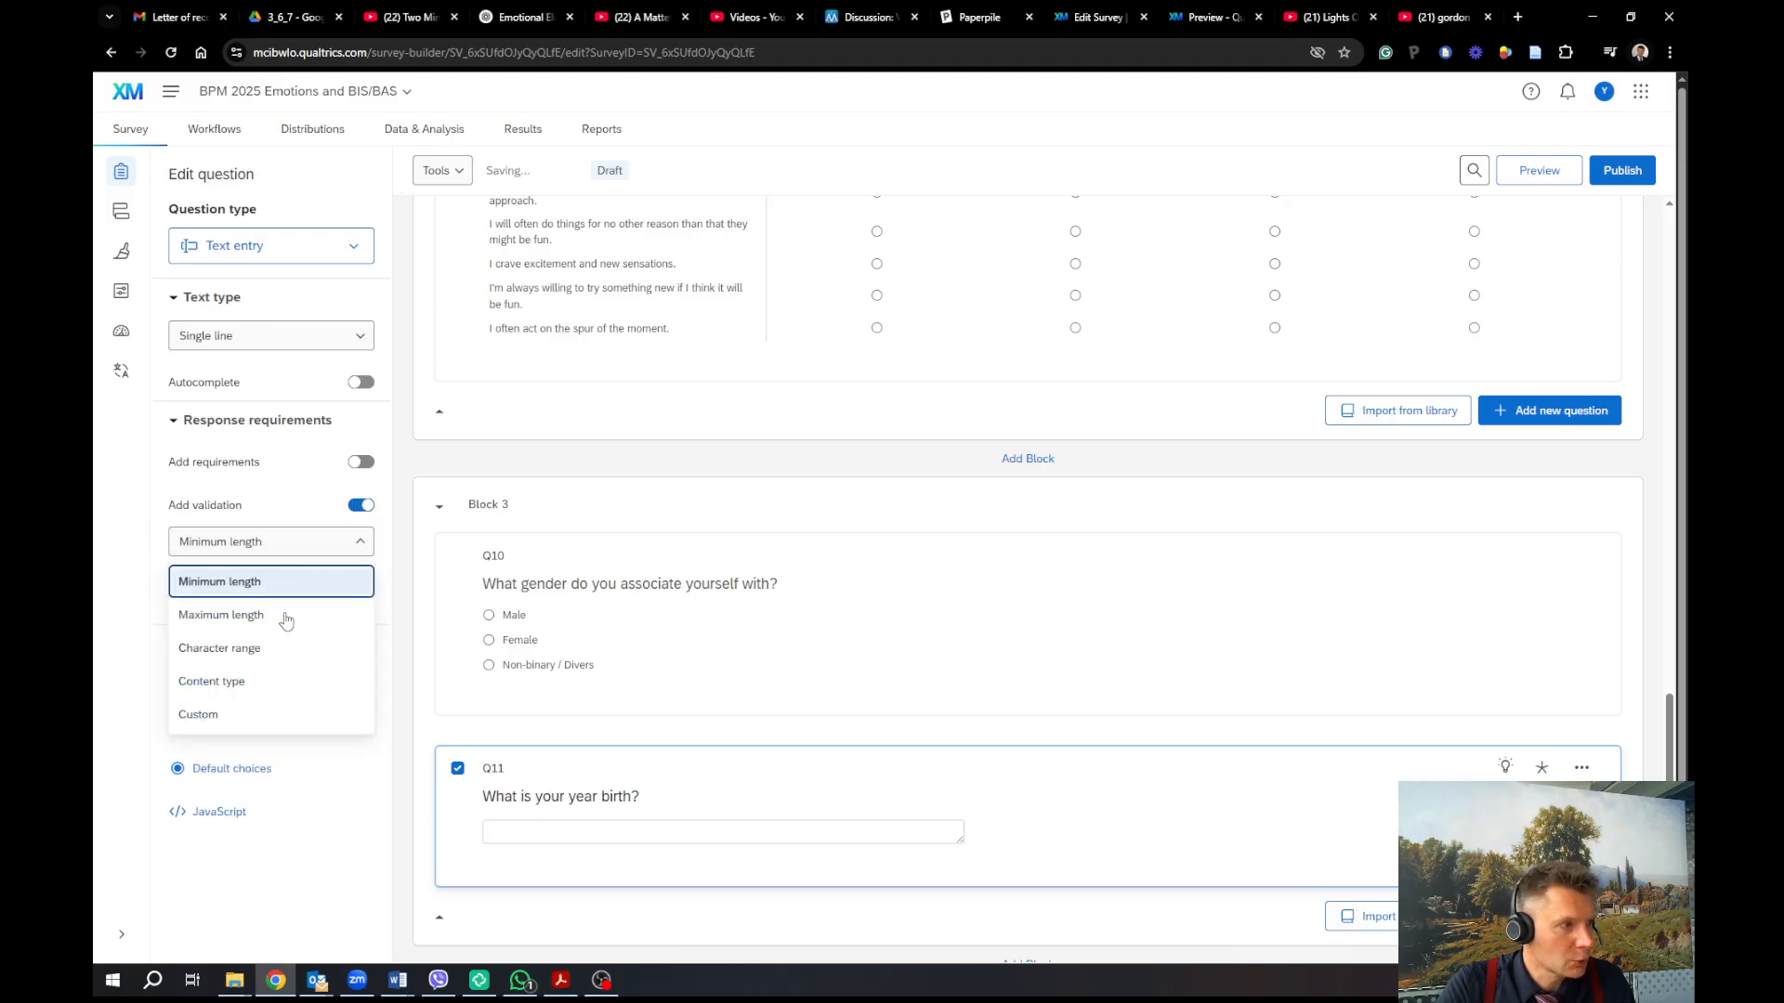
{"action": "left_click", "coordinate": [268, 715]}
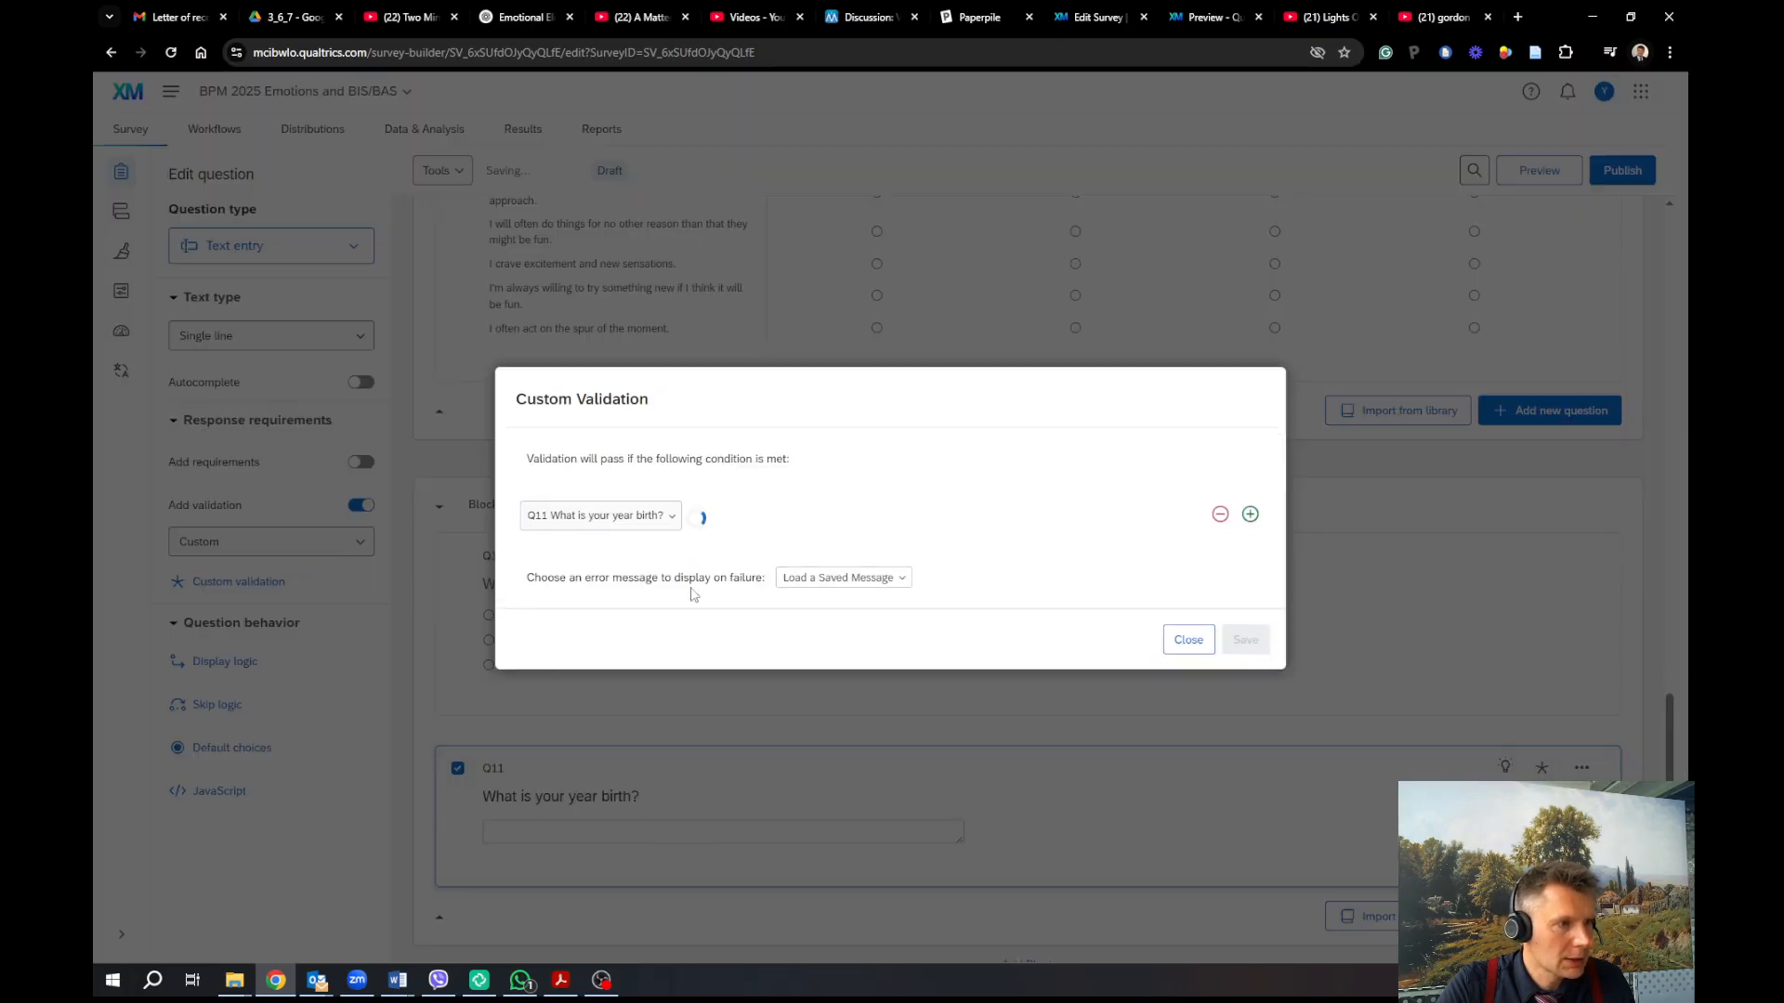
{"action": "left_click", "coordinate": [1188, 639]}
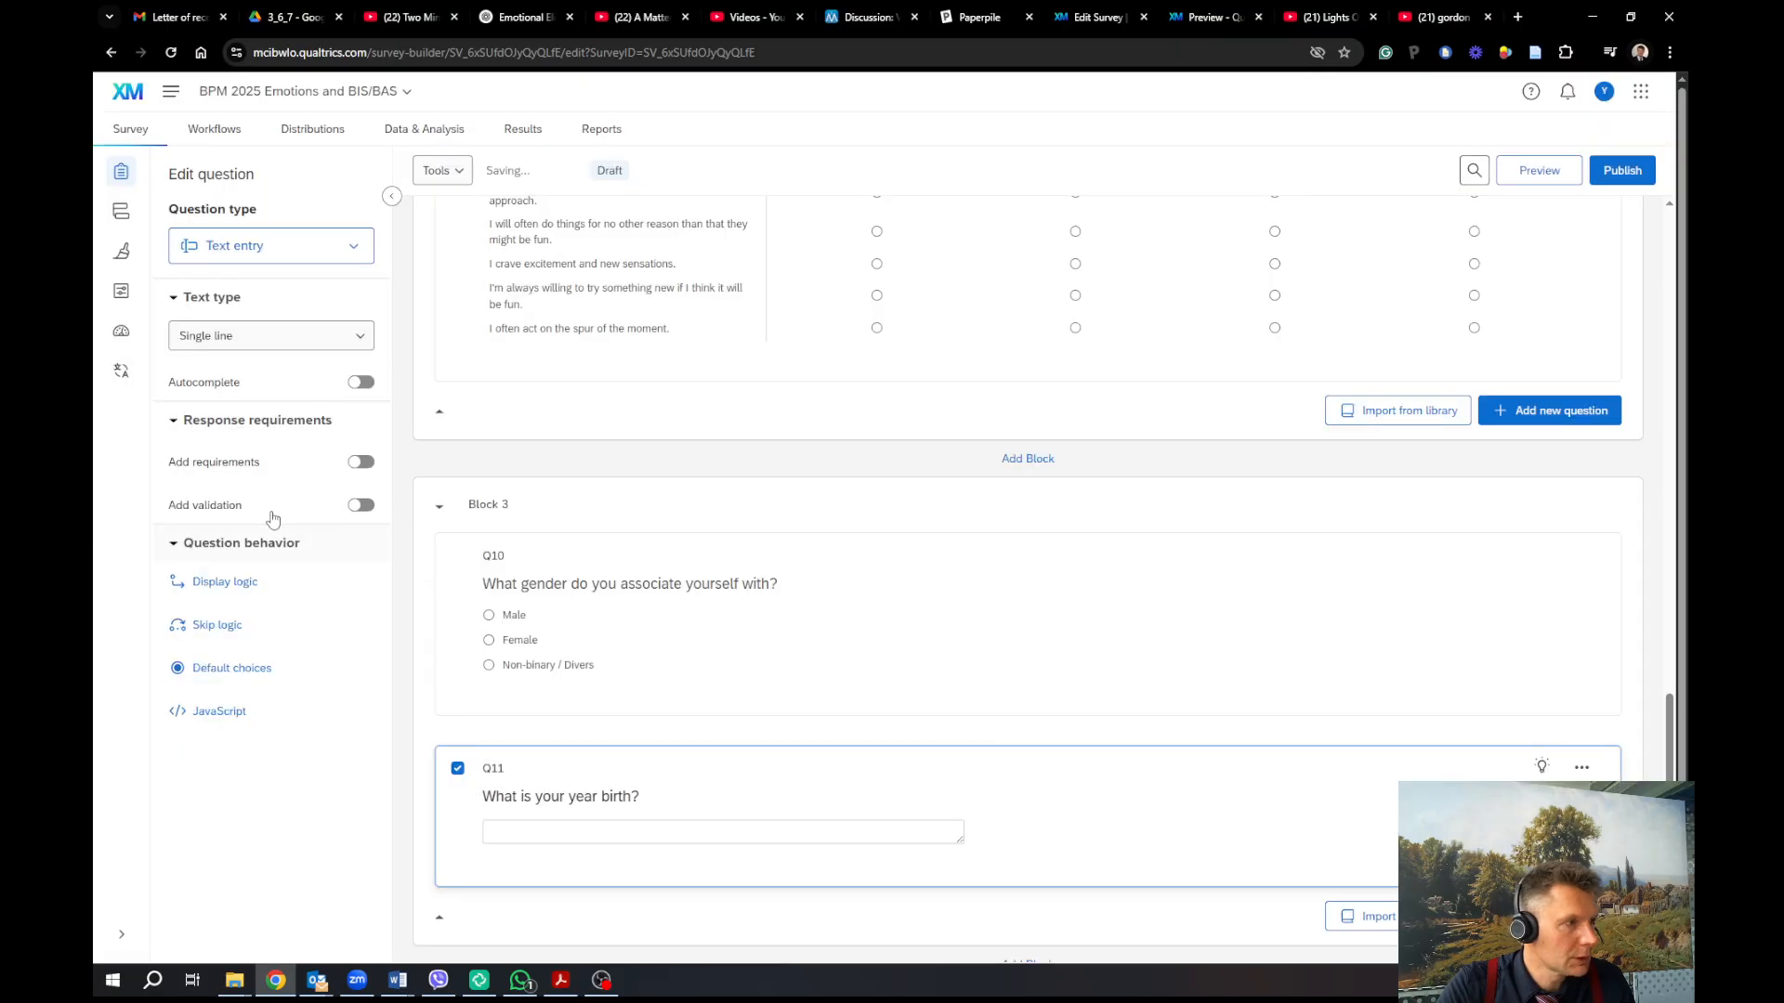
{"action": "left_click", "coordinate": [358, 506]}
{"action": "left_click", "coordinate": [315, 546]}
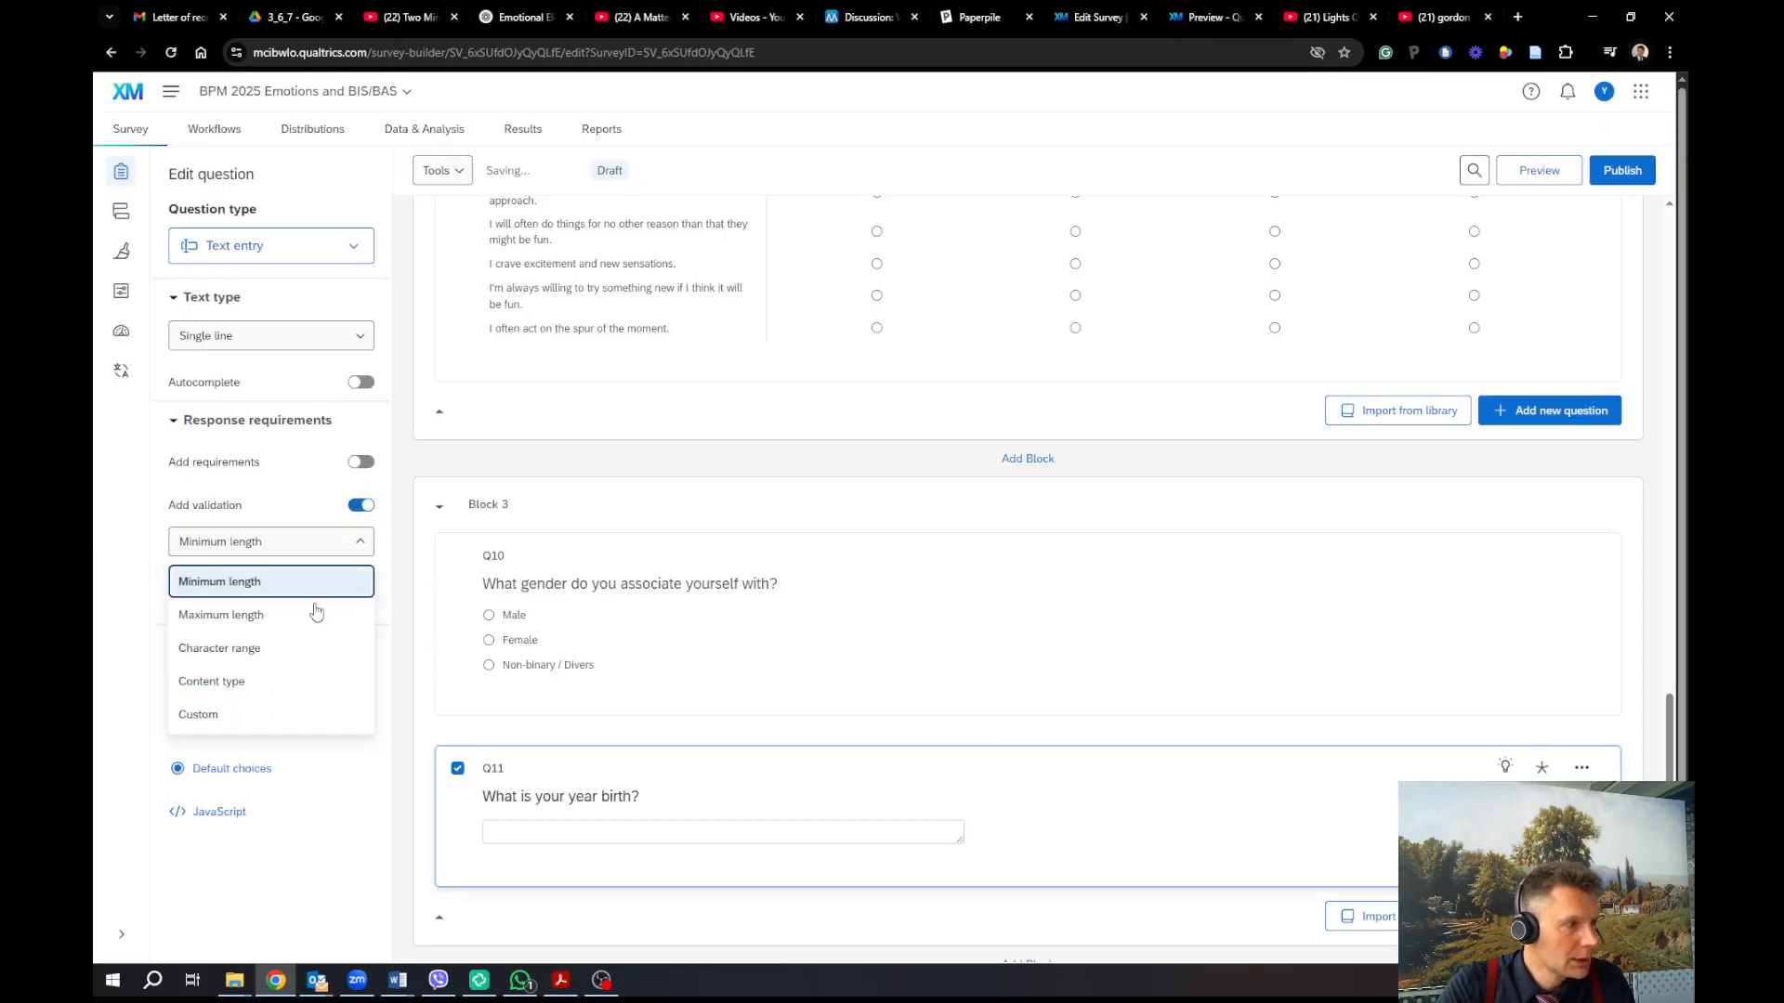
{"action": "left_click", "coordinate": [301, 696]}
{"action": "left_click", "coordinate": [340, 604]}
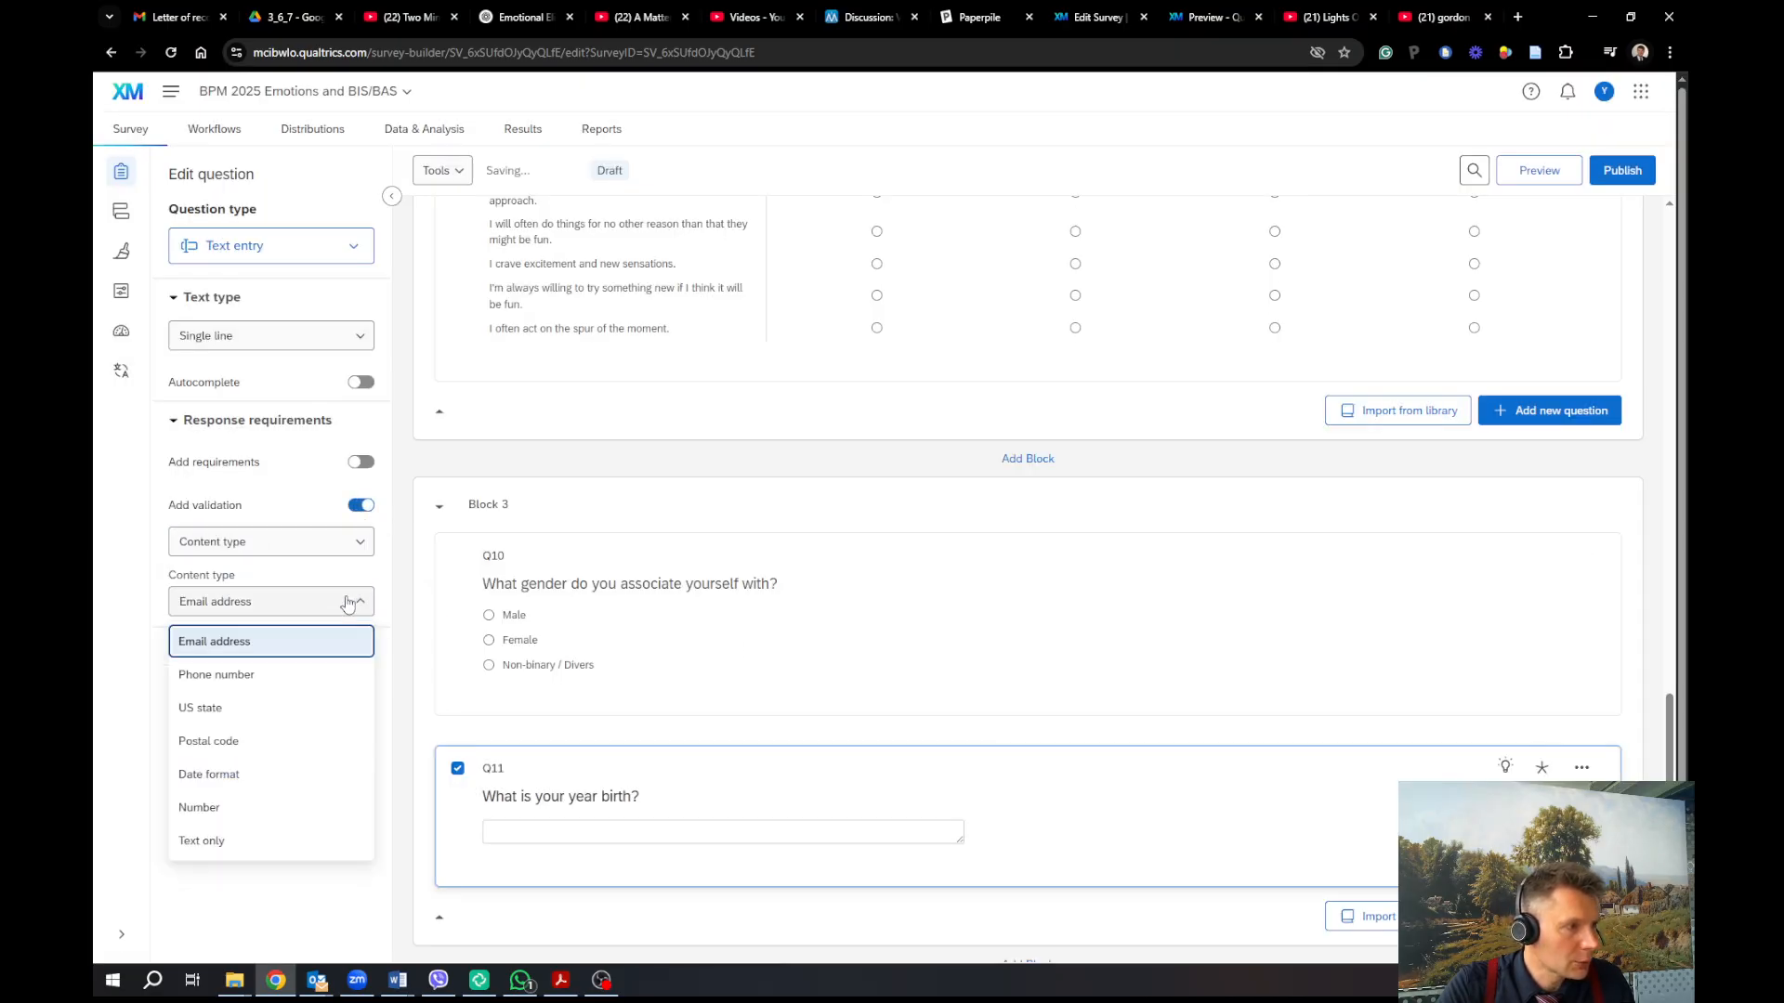
{"action": "left_click", "coordinate": [263, 811]}
Limit Q11's year to a minimum of 1935 and a maximum of 2007, with 0 decimals
{"action": "left_click", "coordinate": [256, 667]}
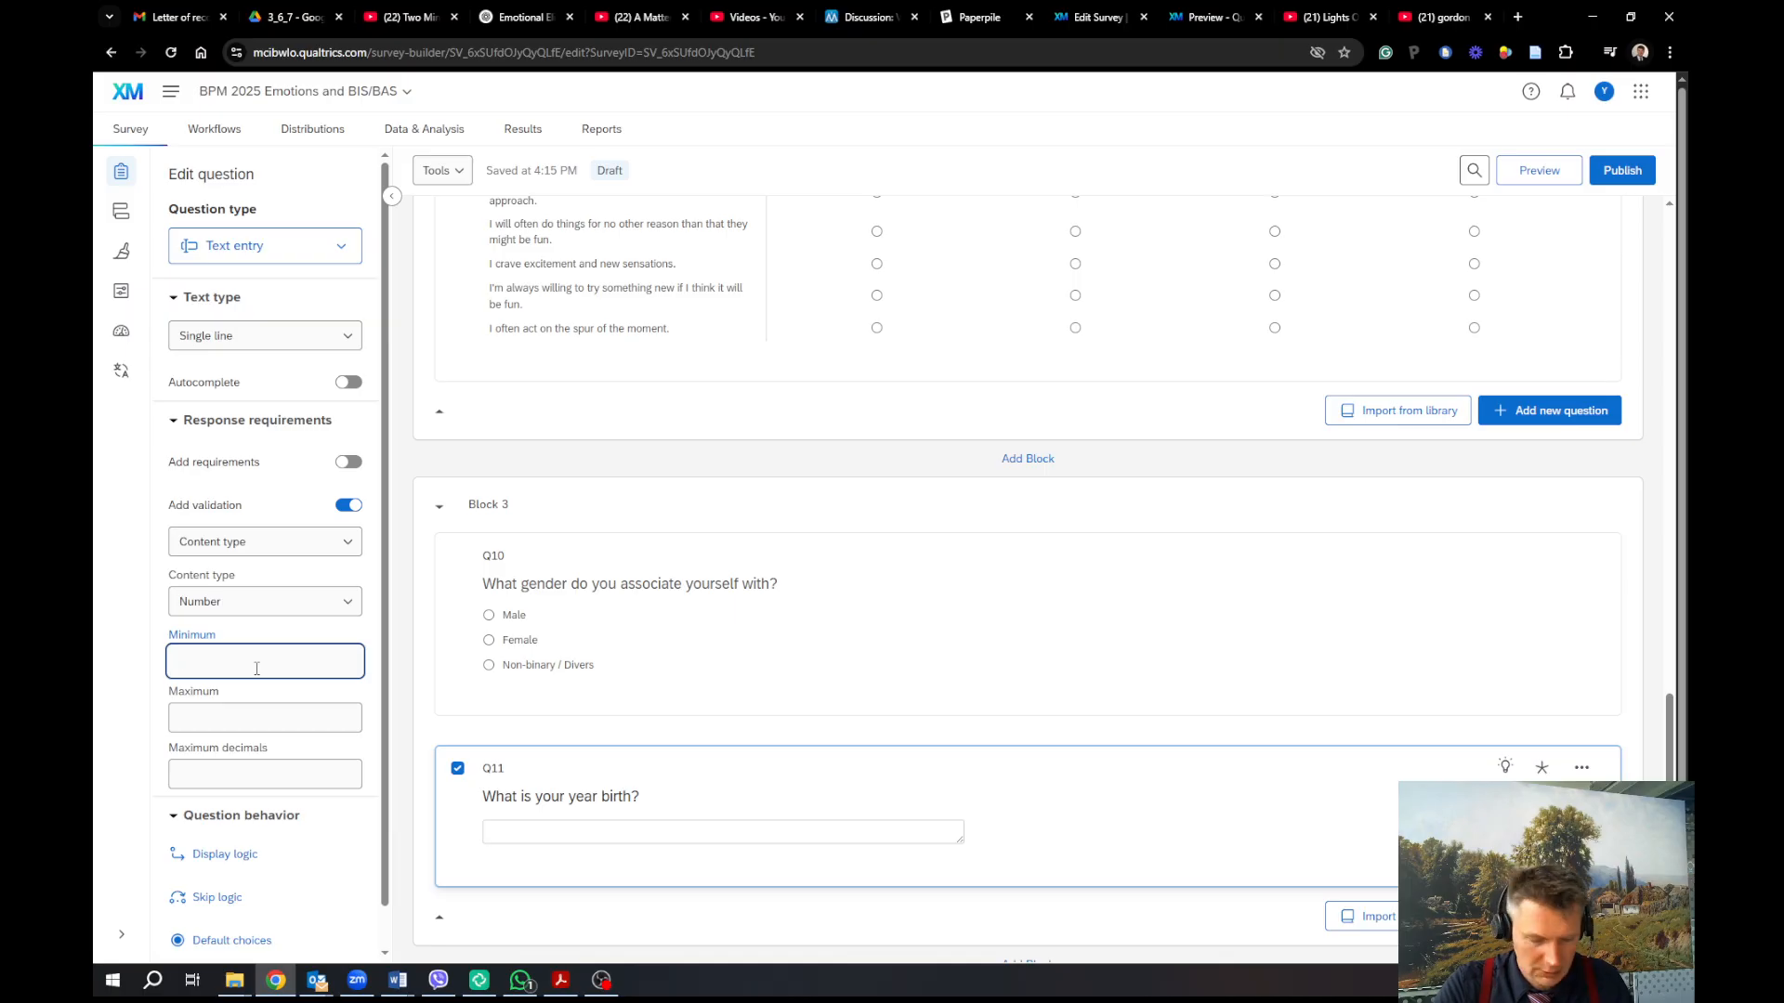
{"action": "type", "text": "2007"}
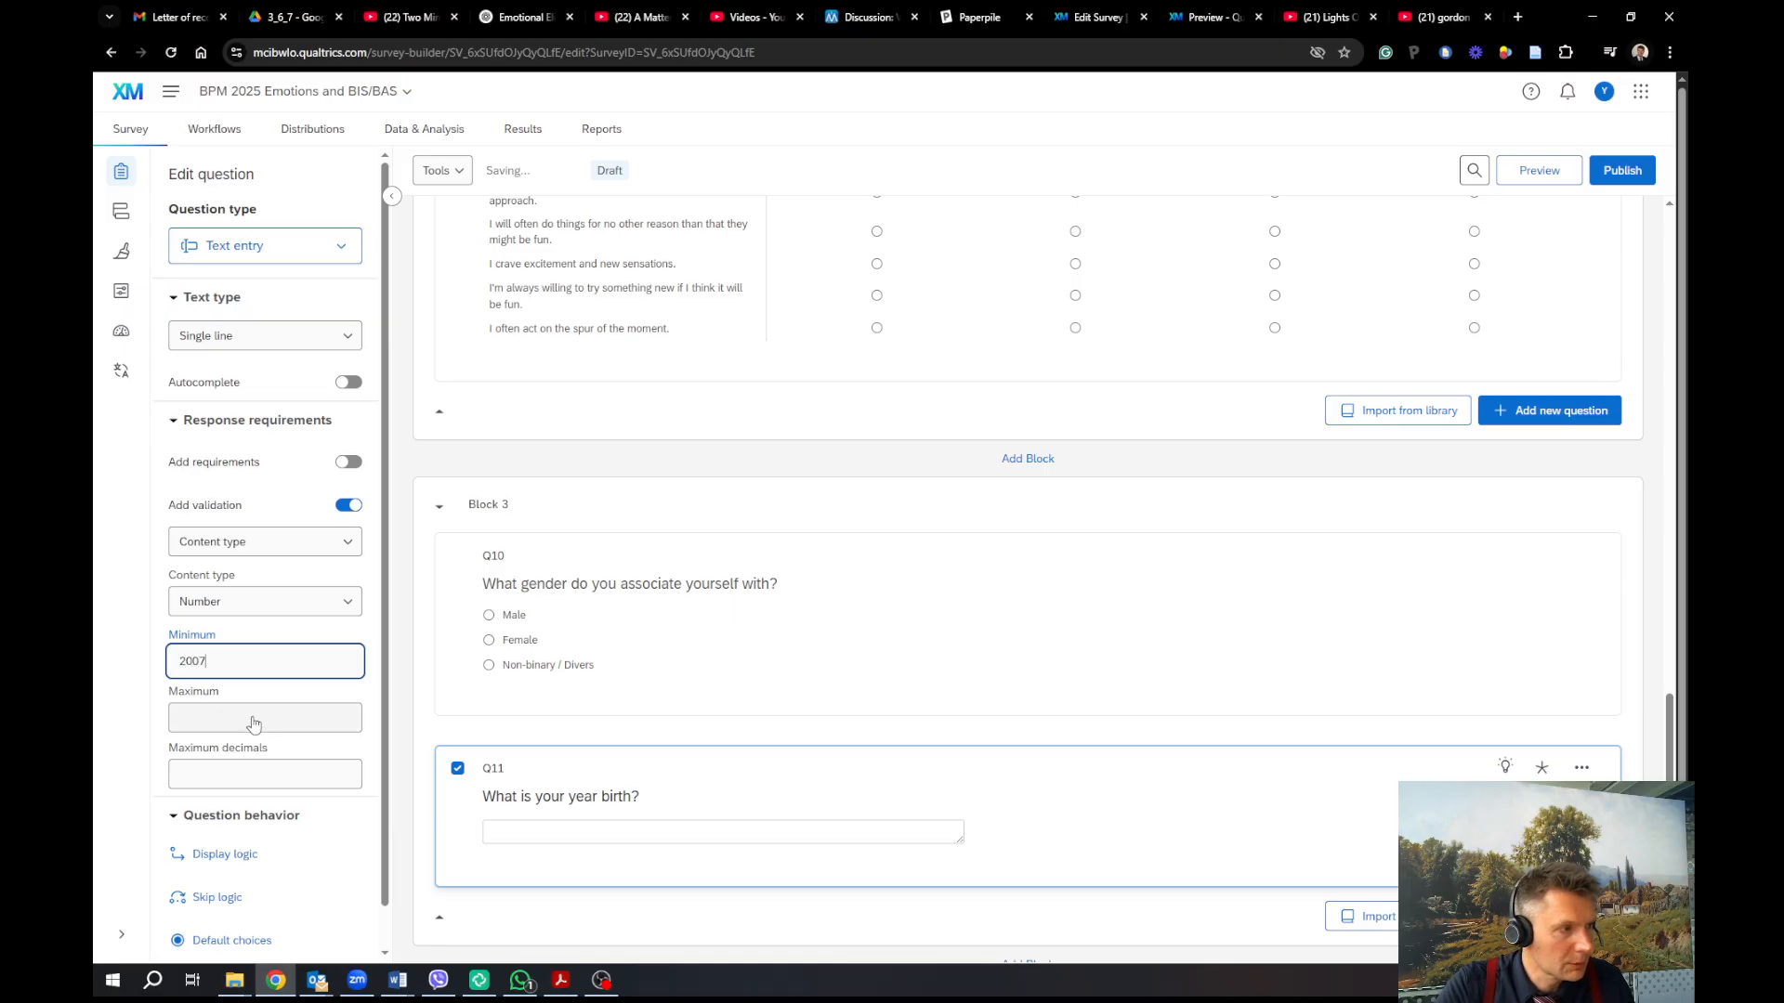
{"action": "left_click", "coordinate": [253, 714]}
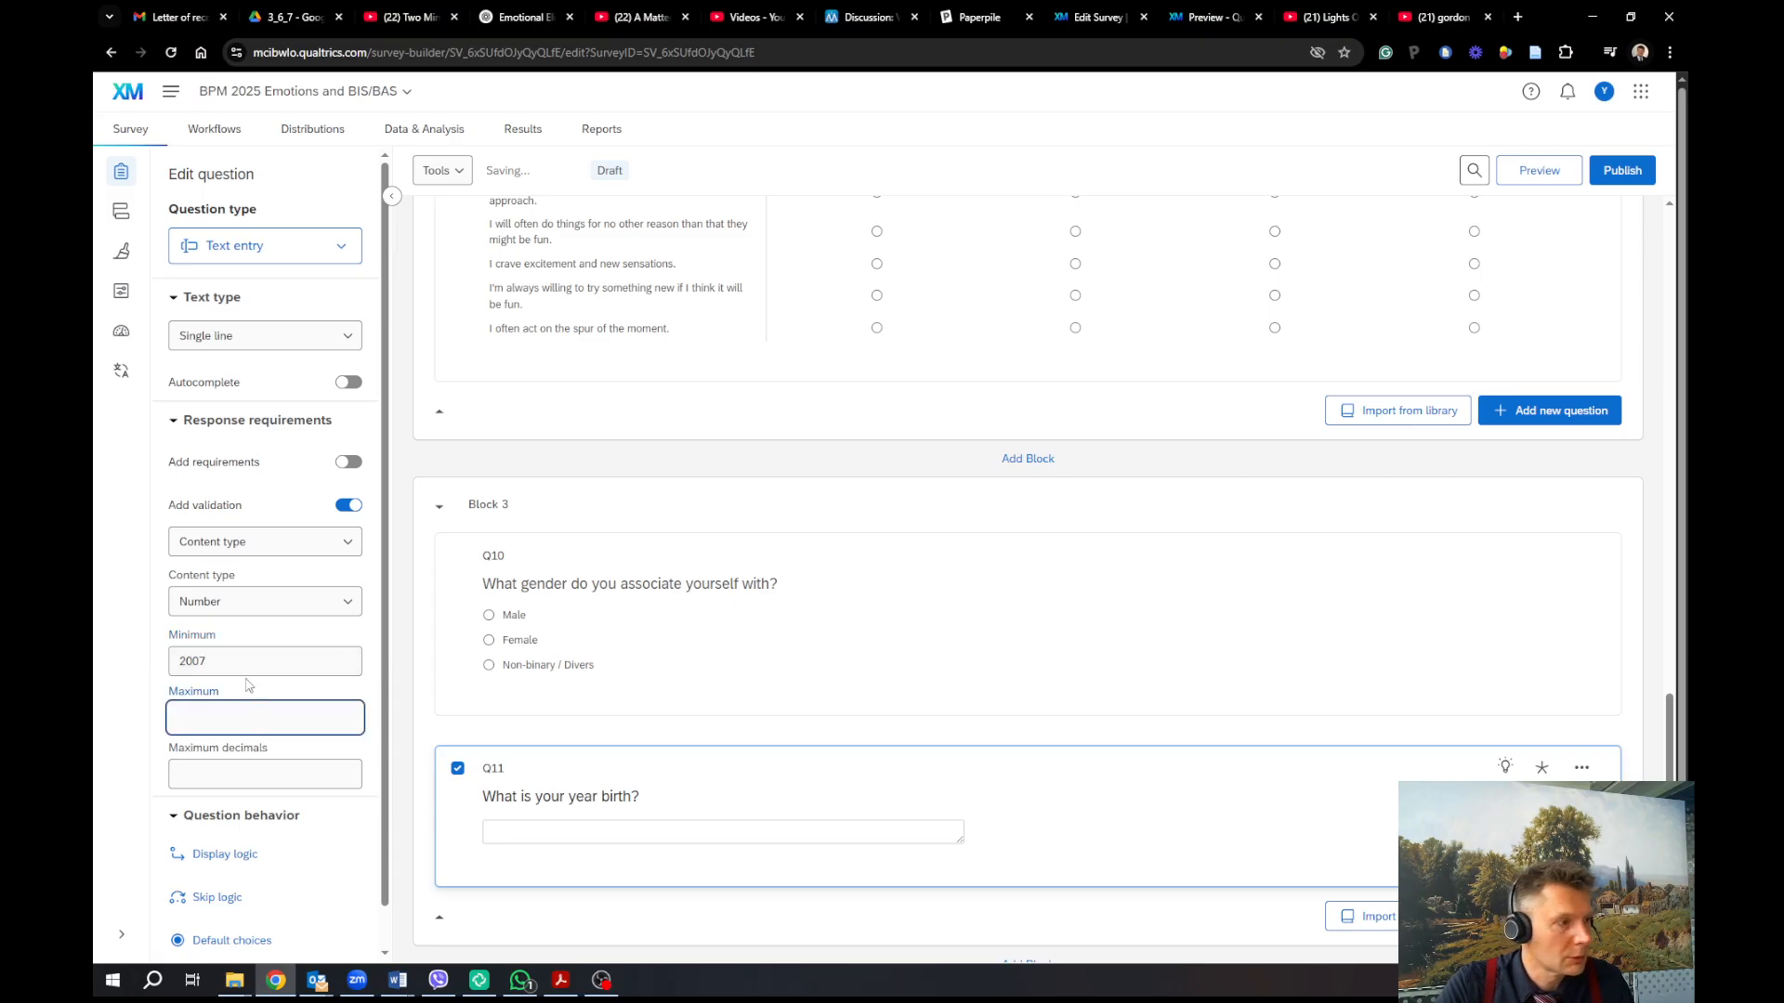
{"action": "type", "text": "2007"}
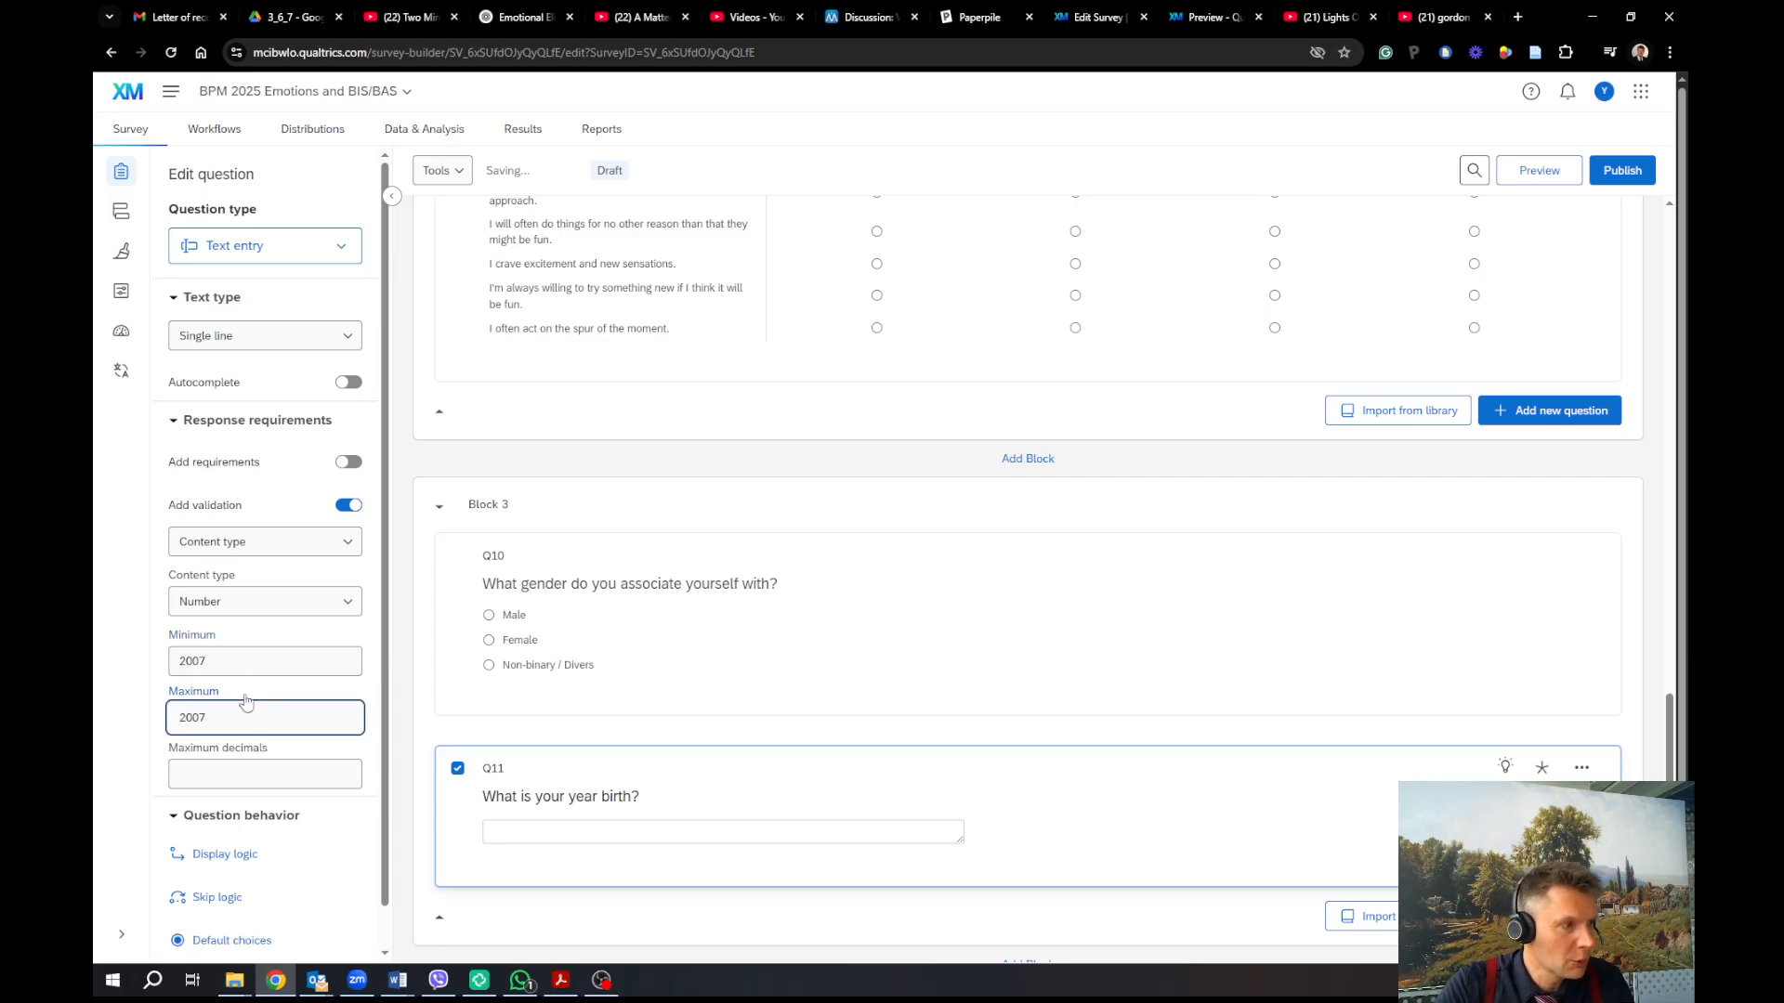
{"action": "left_click", "coordinate": [251, 652]}
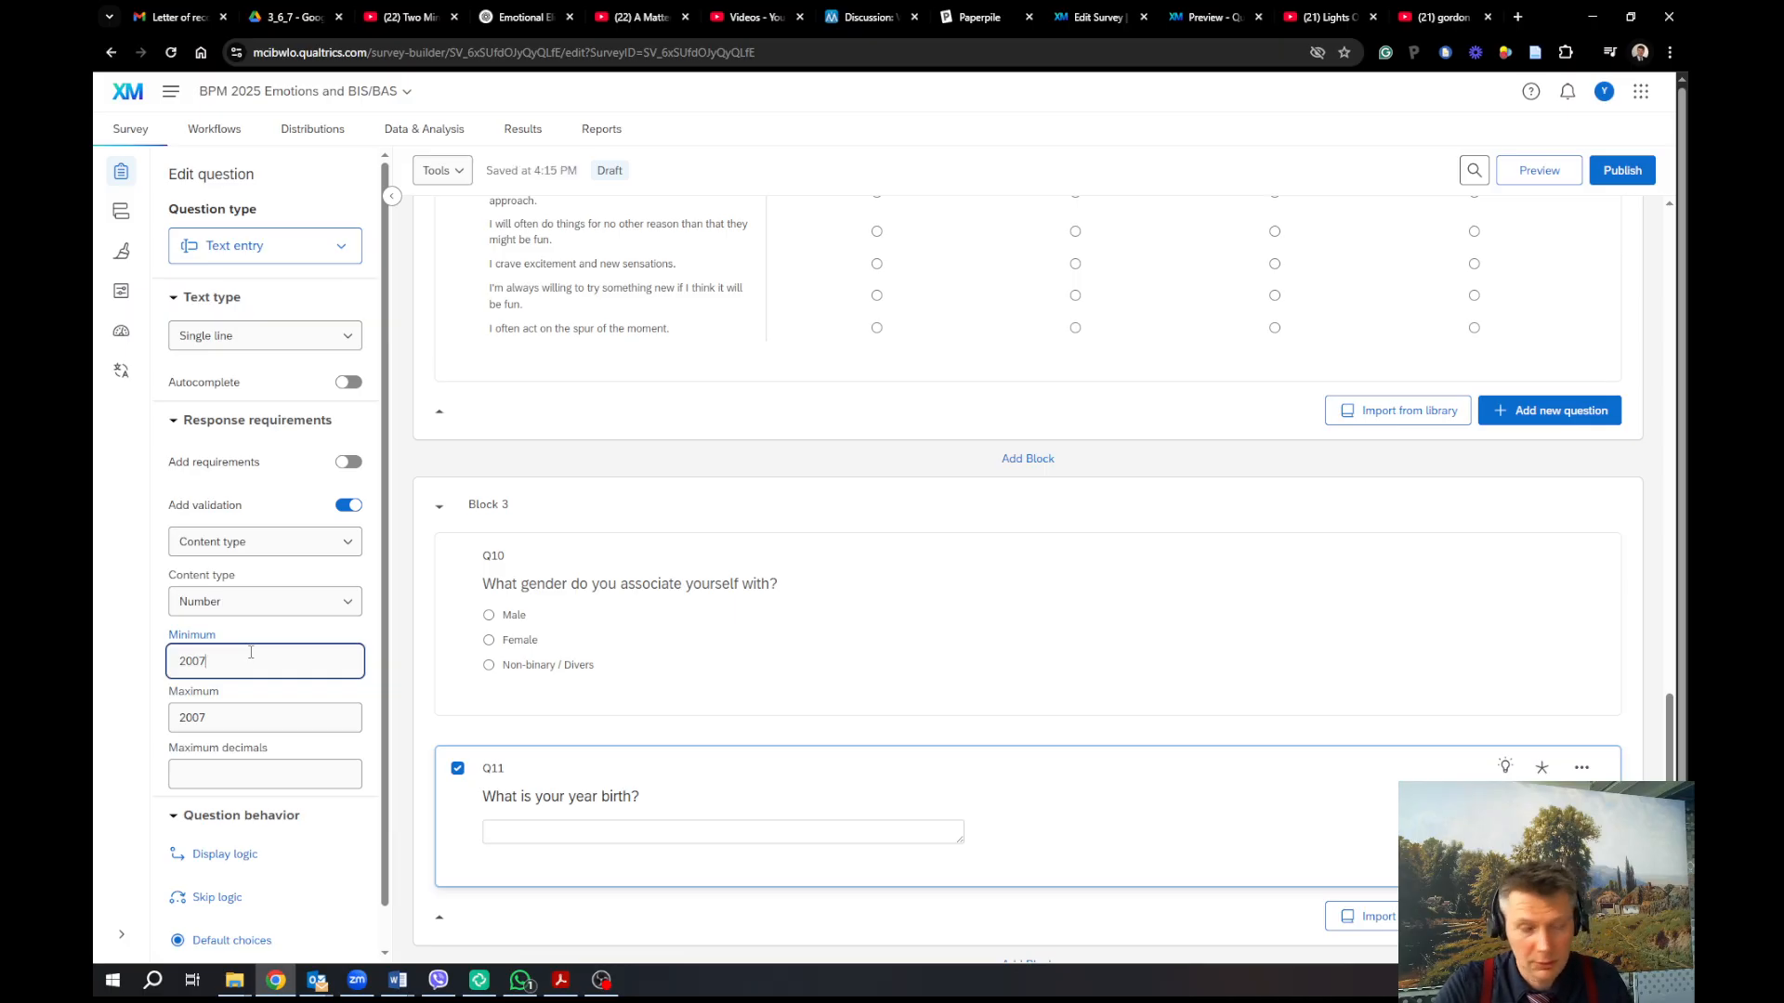
{"action": "key", "text": "BackSpace"}
{"action": "key", "text": "BackSpace"}
{"action": "key", "text": "BackSpace"}
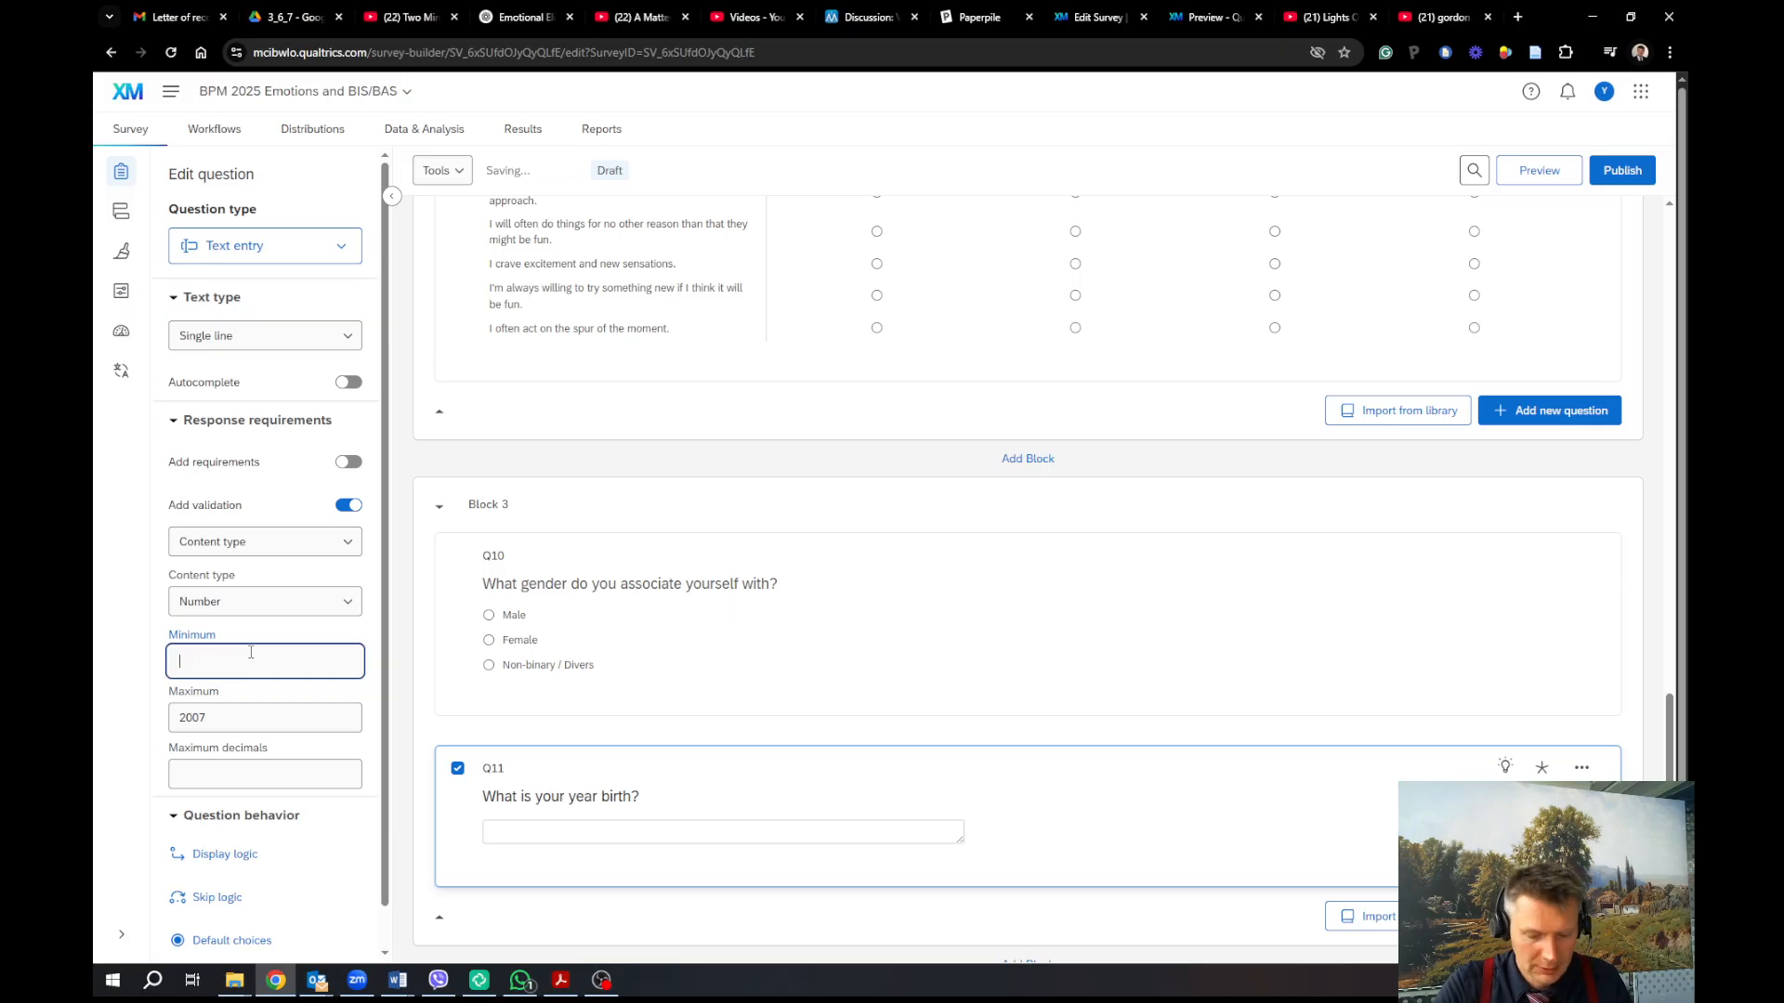
{"action": "type", "text": "193"}
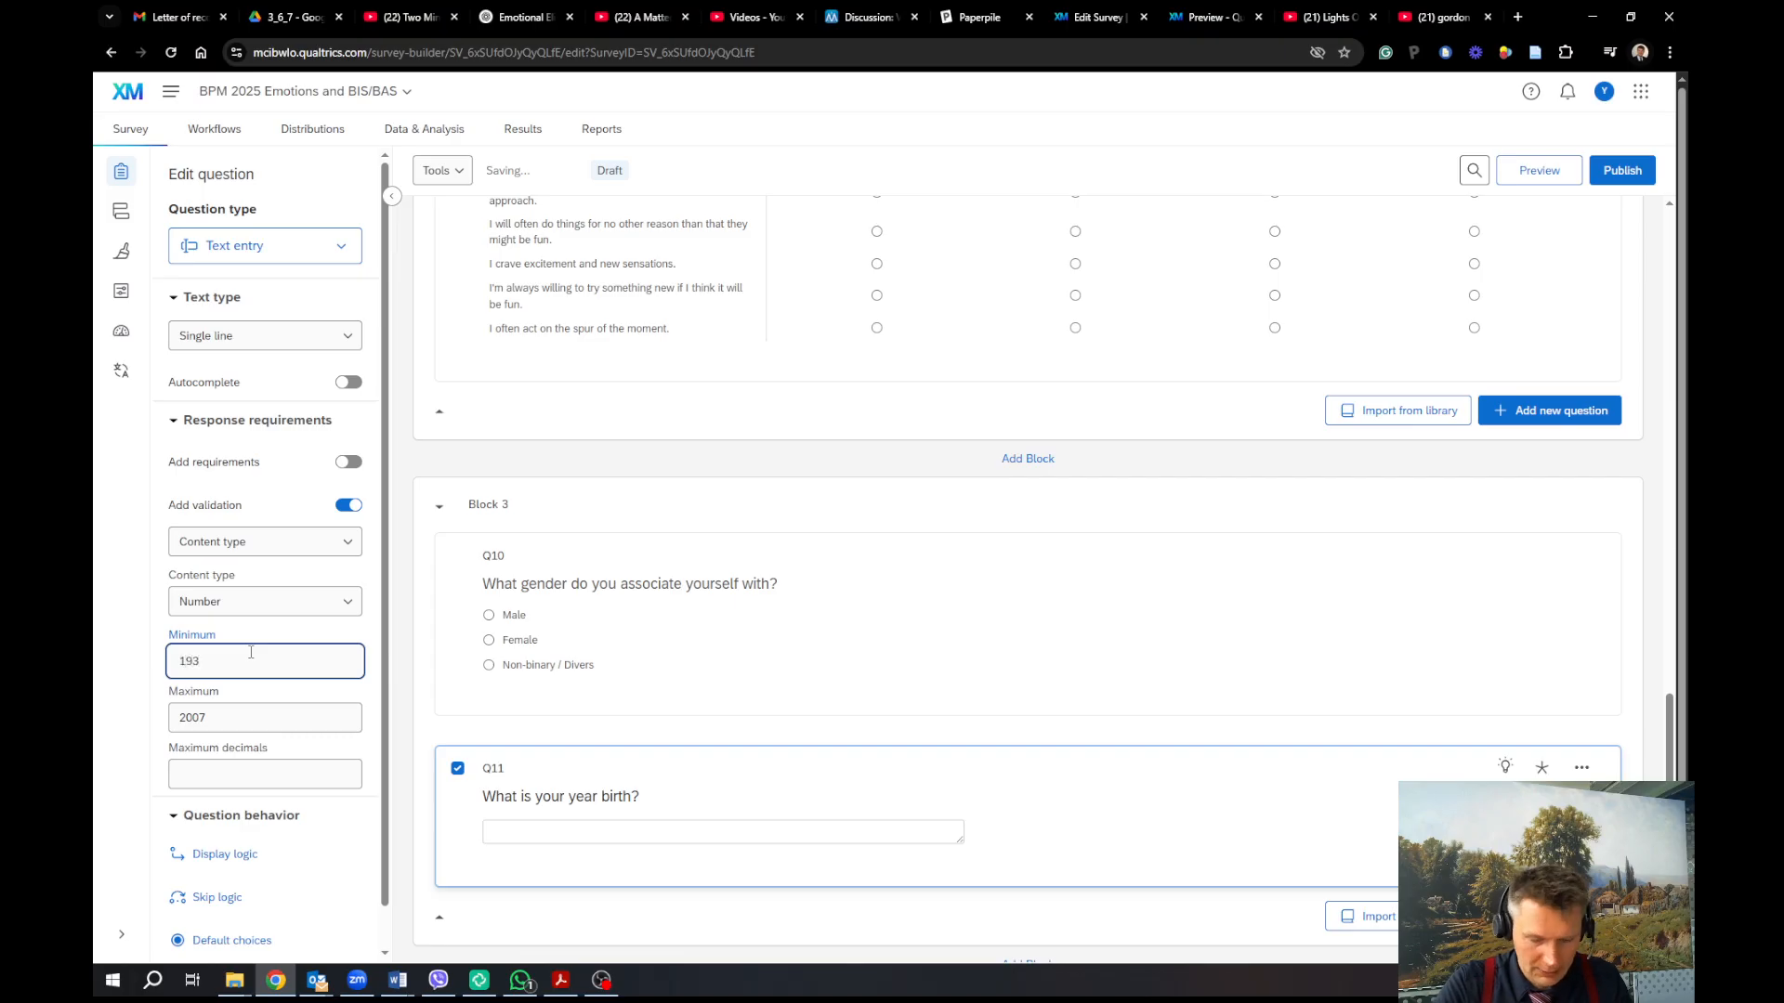
{"action": "type", "text": "5"}
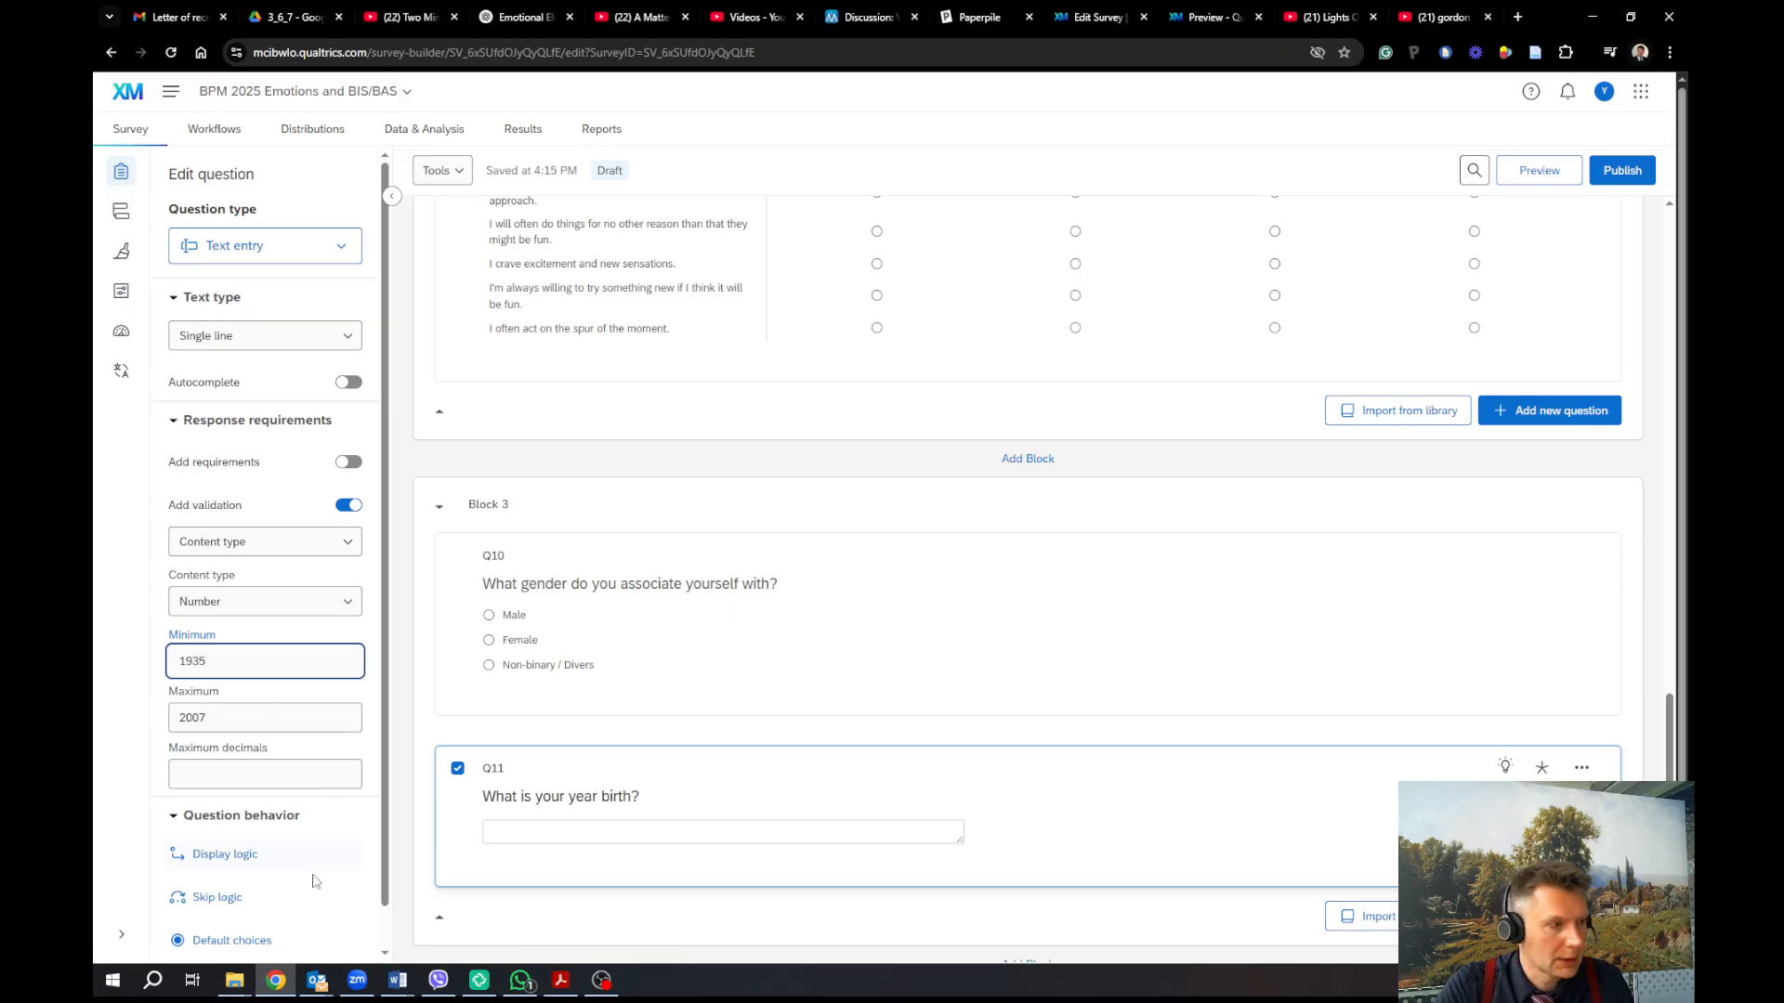
{"action": "left_click", "coordinate": [256, 780]}
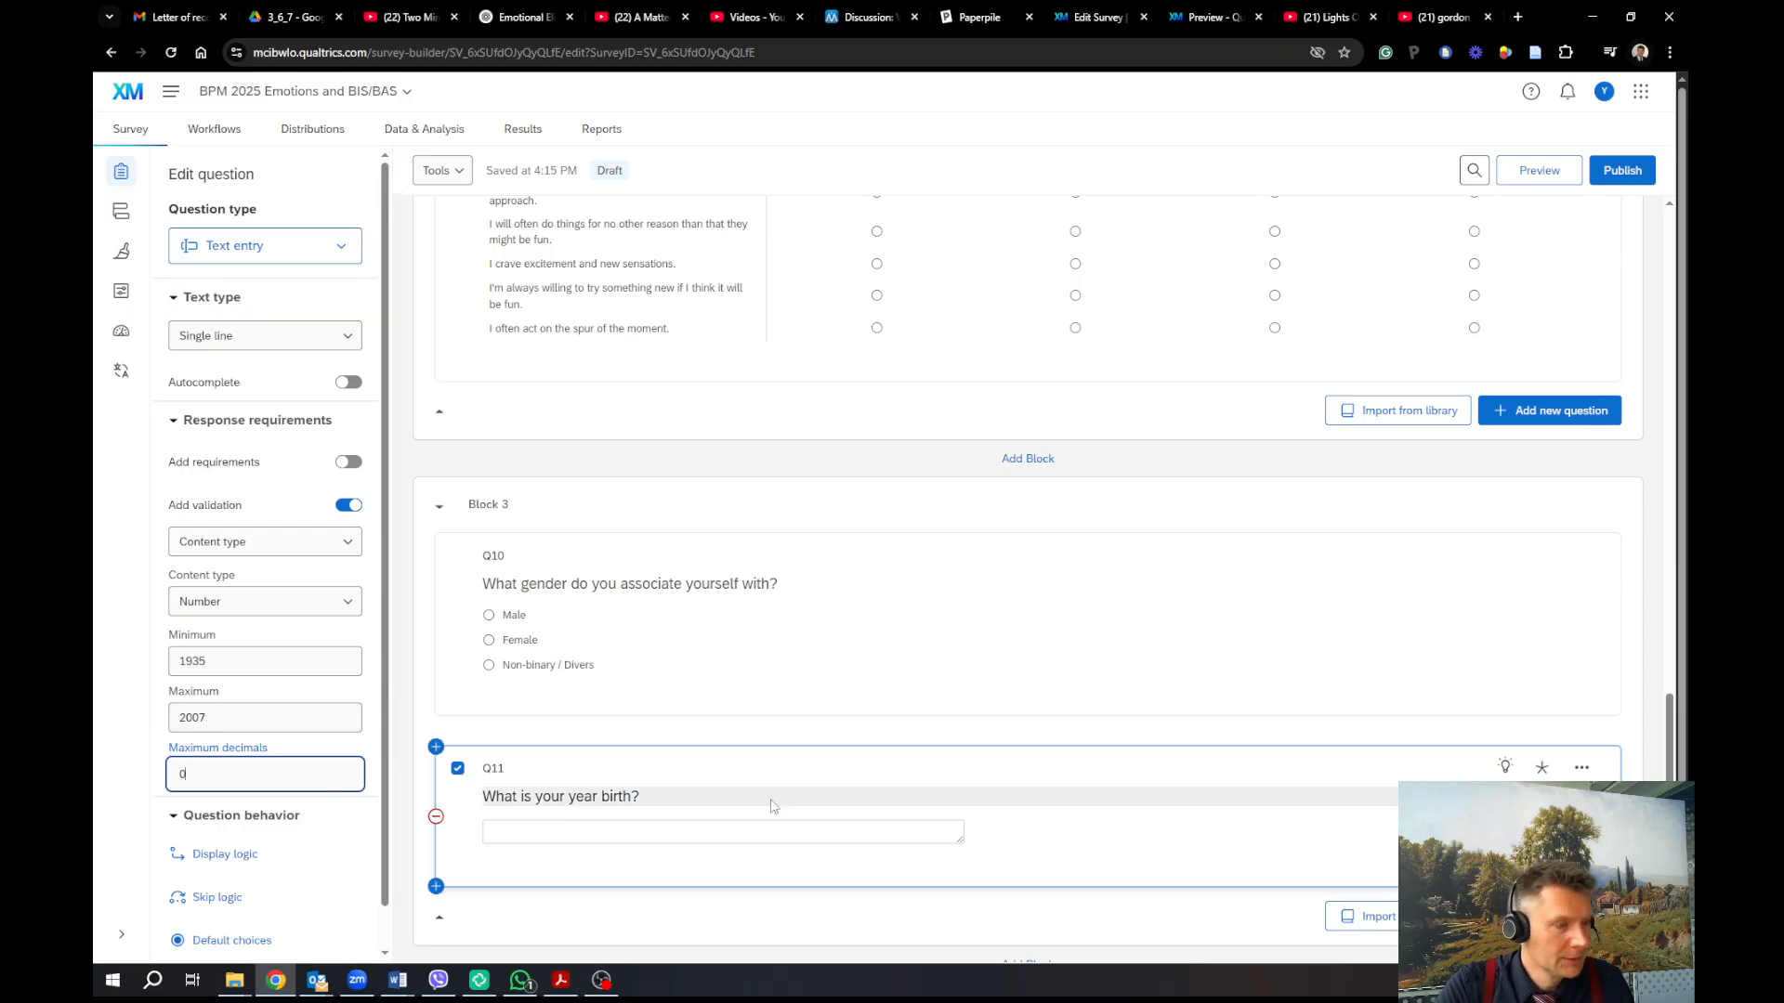
Save Q11's 0-decimal limit and add an empty Block 4 below Block 3
{"action": "left_click", "coordinate": [1123, 845]}
{"action": "scroll", "coordinate": [1115, 847], "scroll_direction": "down", "scroll_amount": 1}
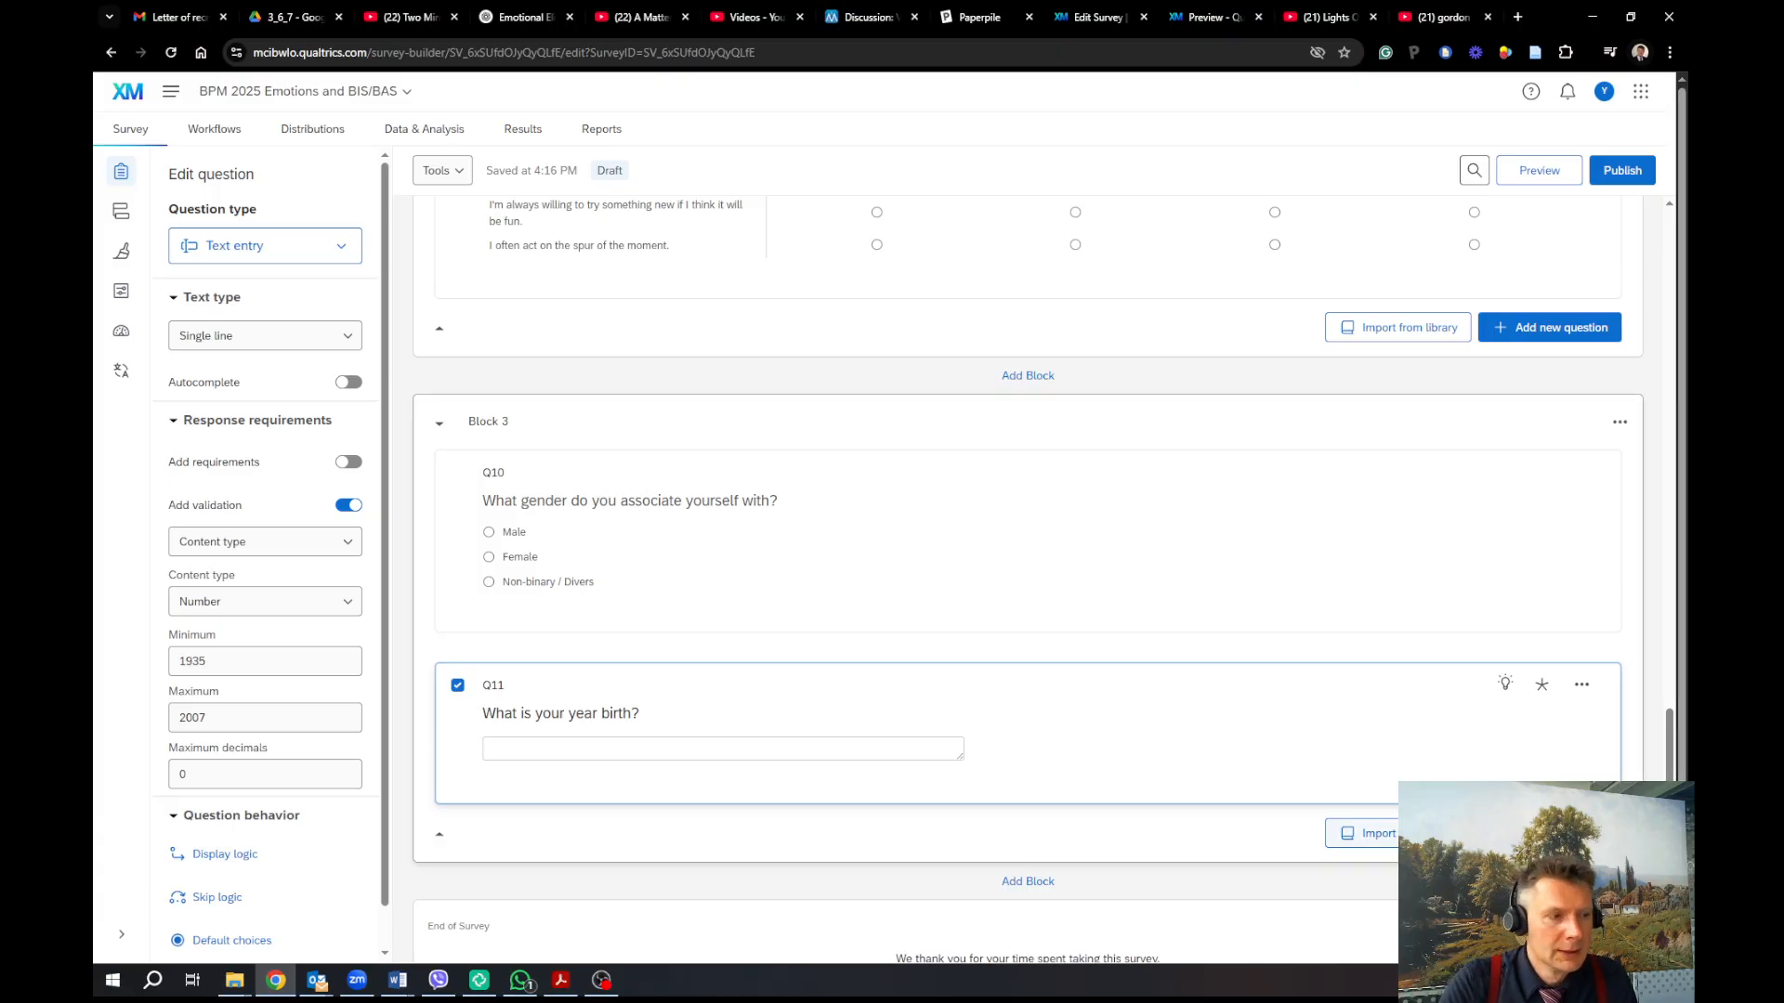
{"action": "left_click", "coordinate": [1037, 887]}
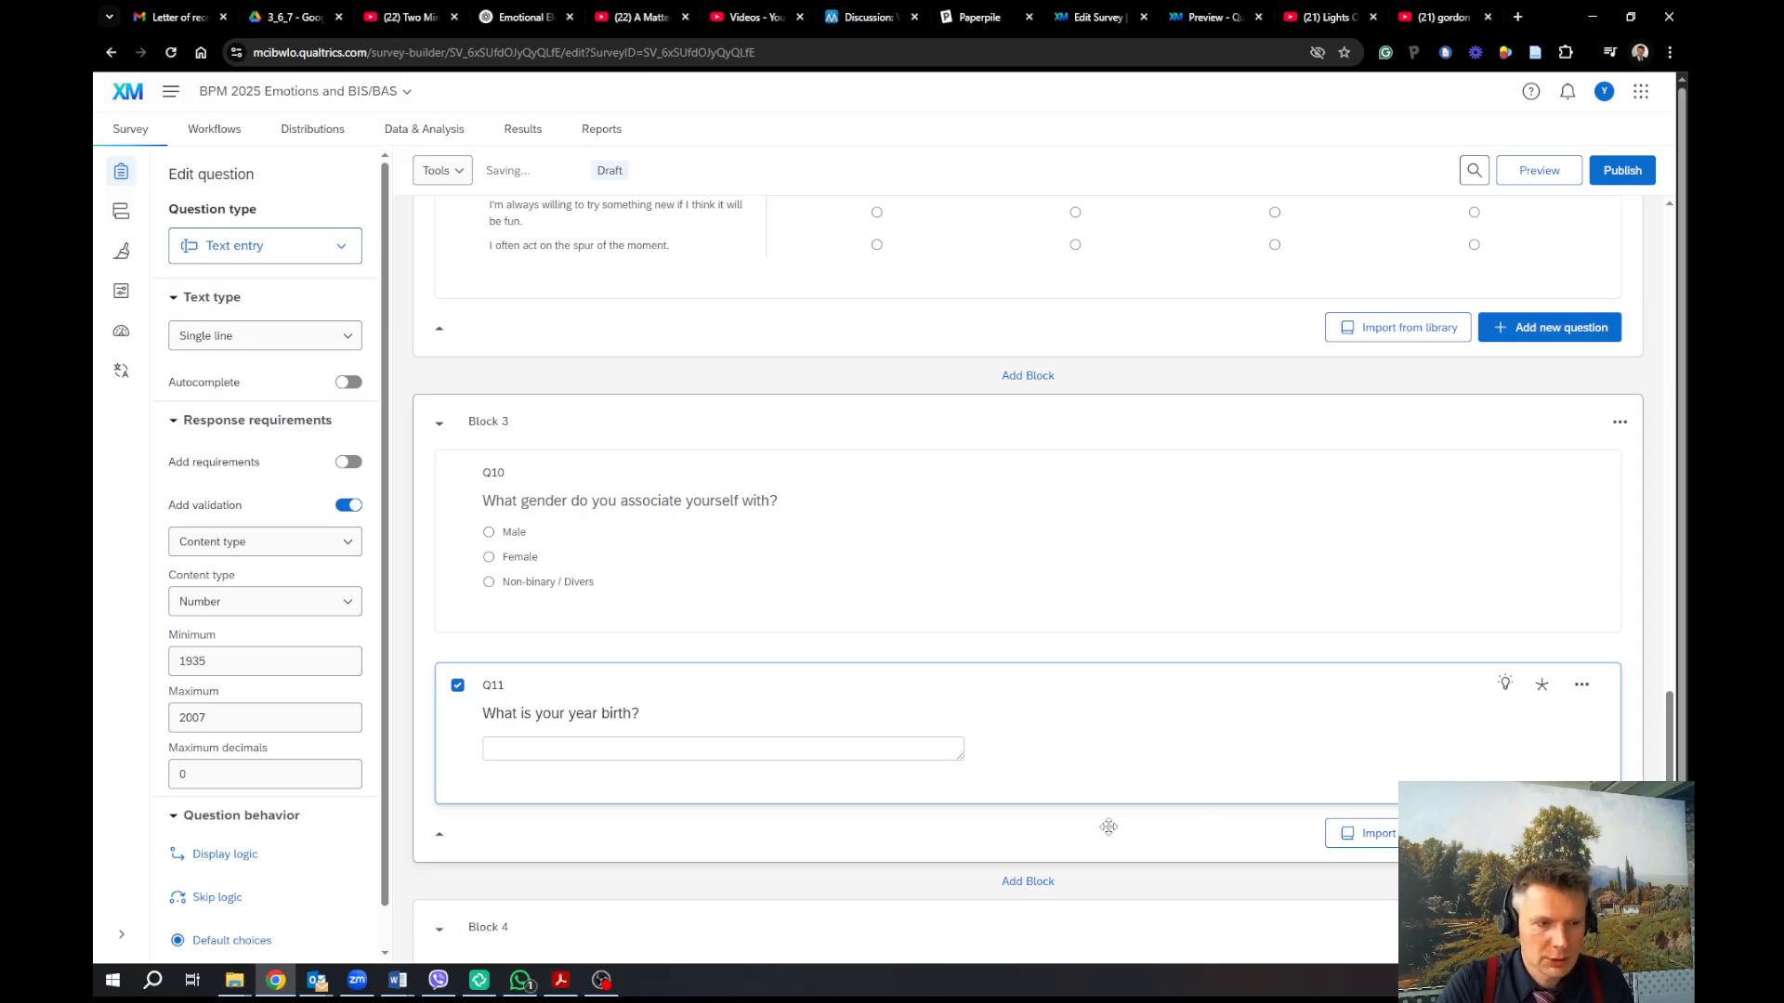
Add text-entry Q12 to Block 4 asking 'What do you think was the purpose of this study?'
{"action": "left_click", "coordinate": [1549, 667]}
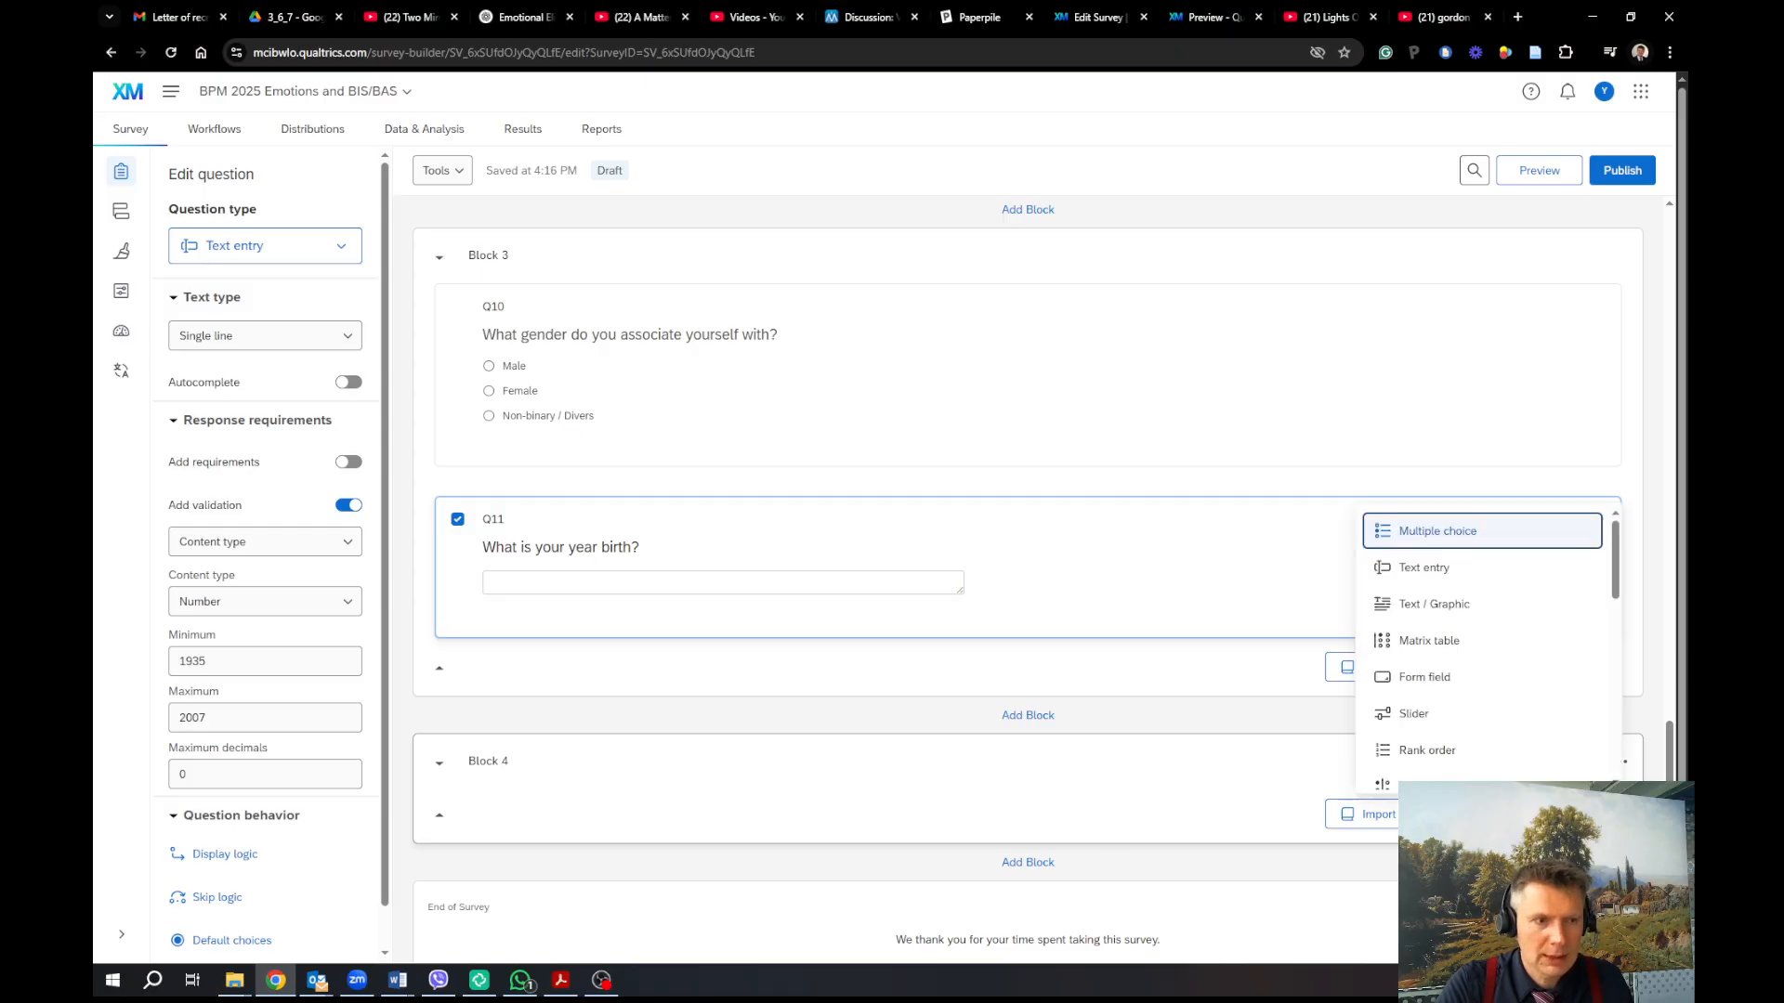
{"action": "left_click", "coordinate": [1413, 567]}
{"action": "left_click", "coordinate": [635, 796]}
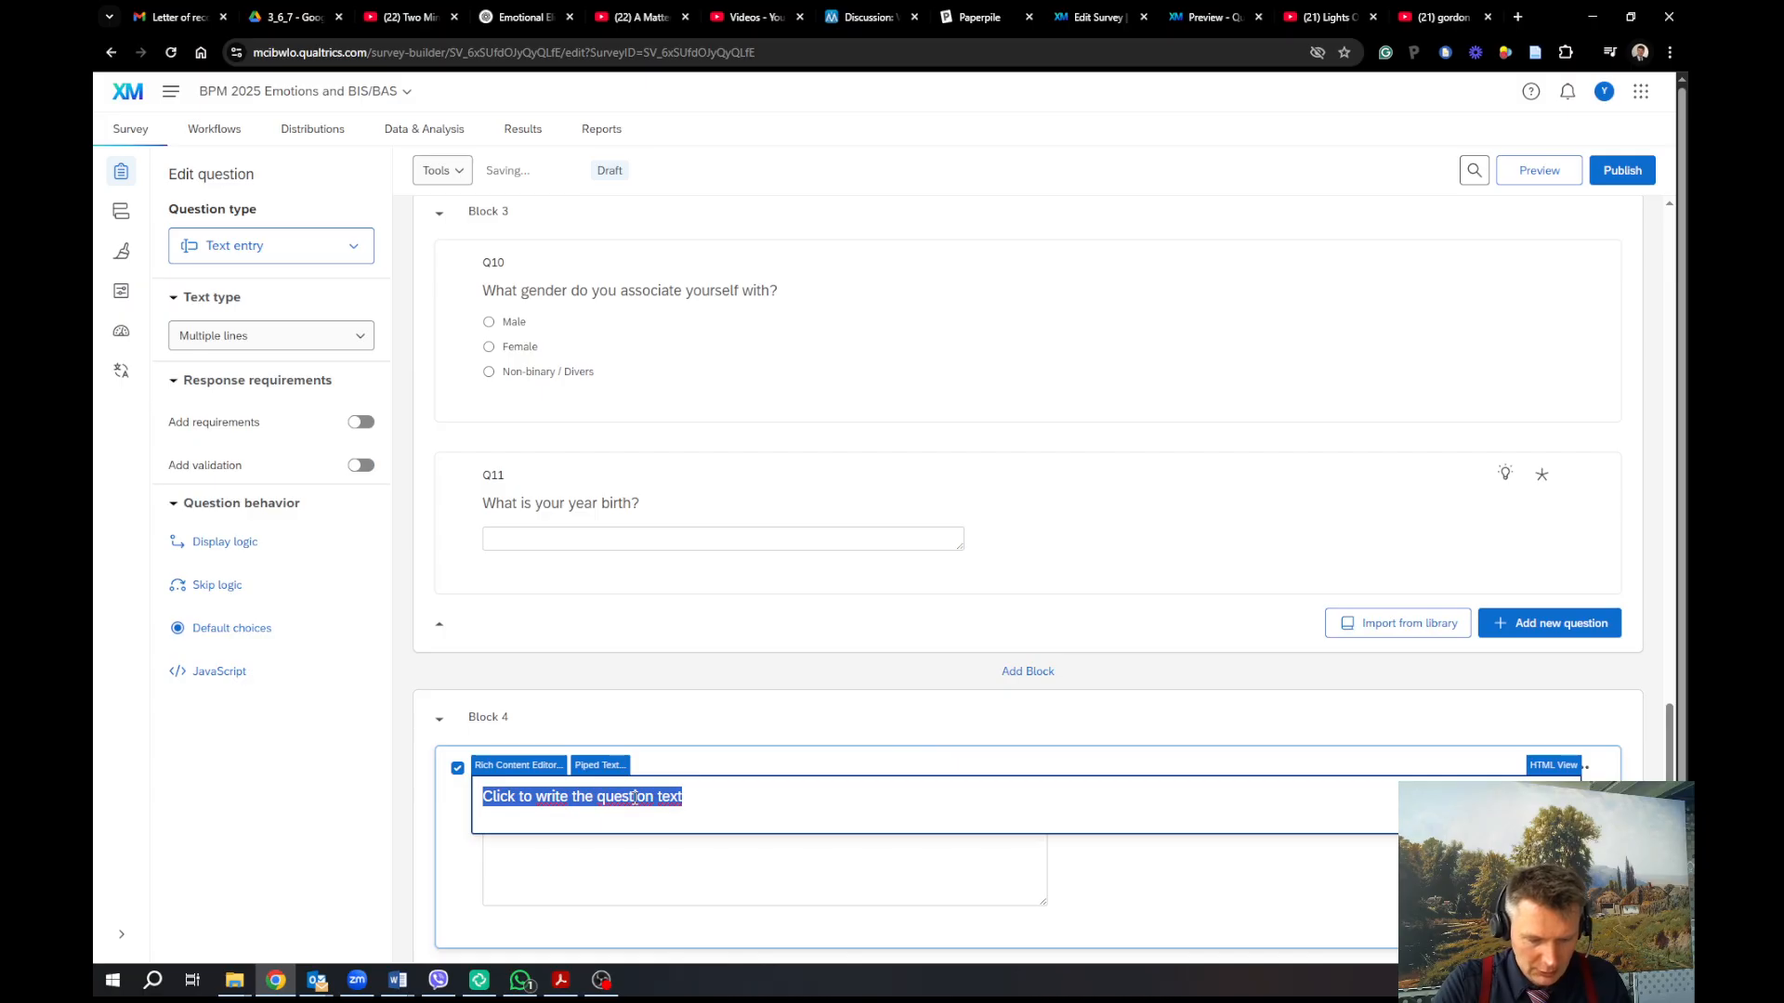
{"action": "type", "text": "What dou"}
{"action": "key", "text": "BackSpace"}
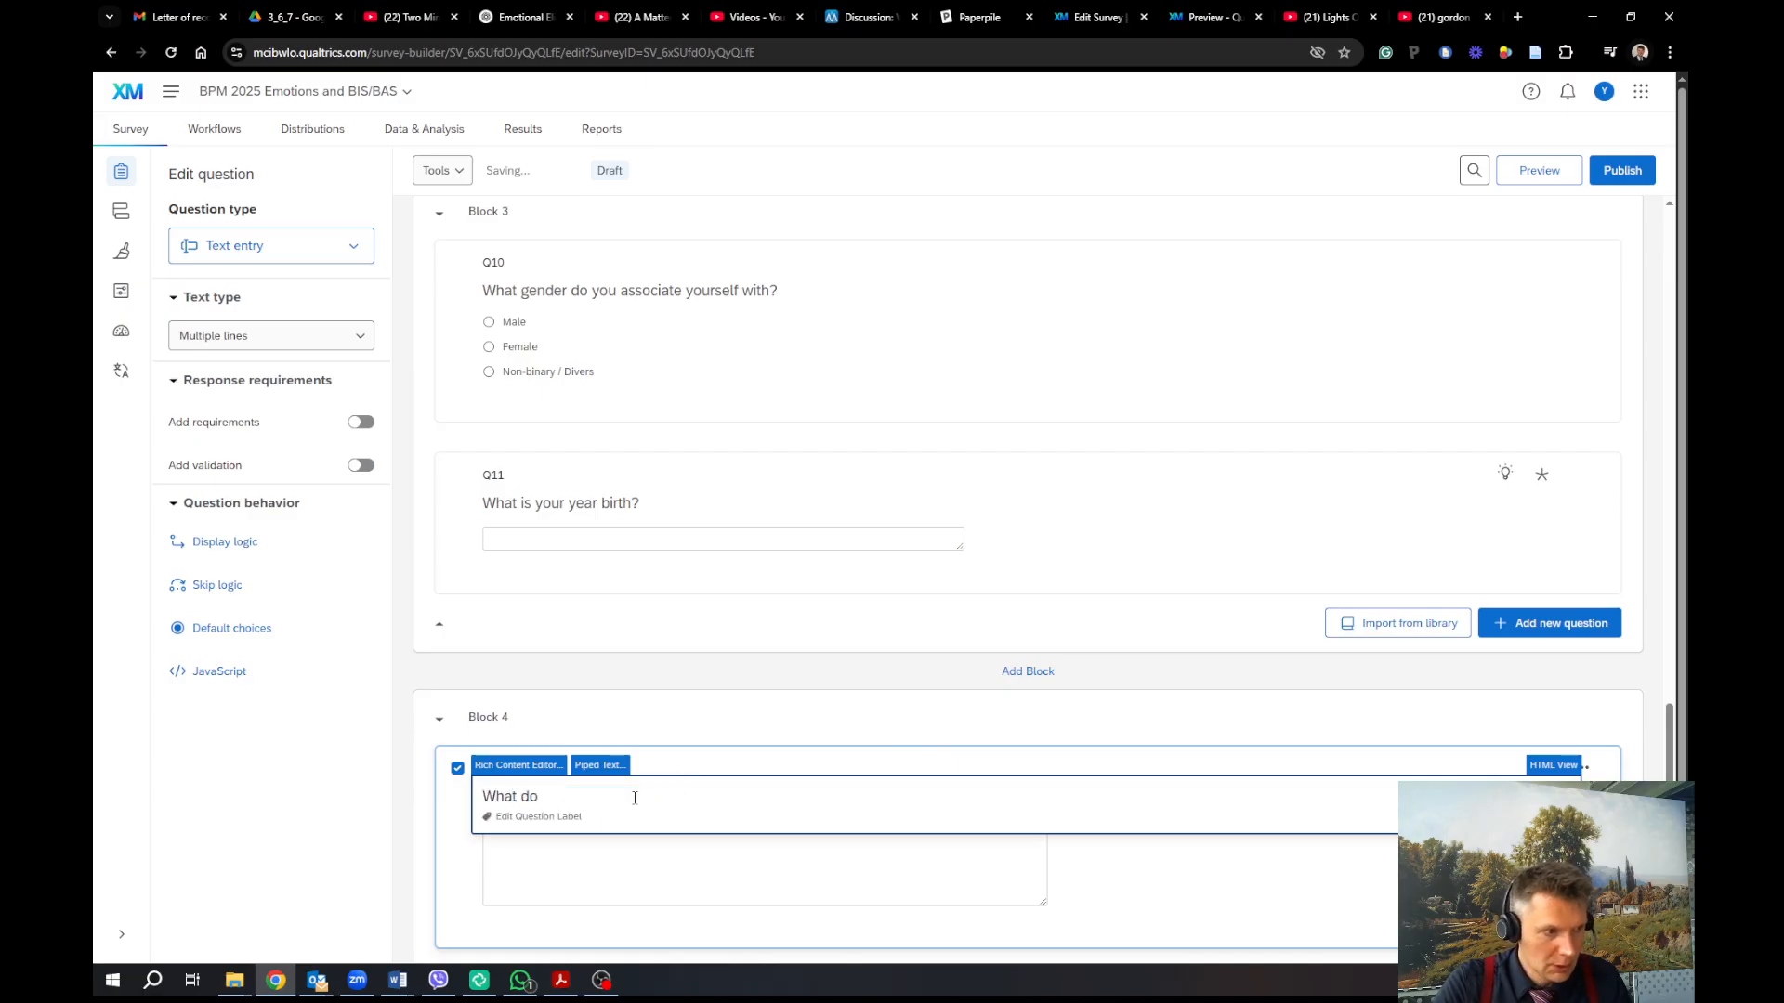
{"action": "type", "text": "you think "}
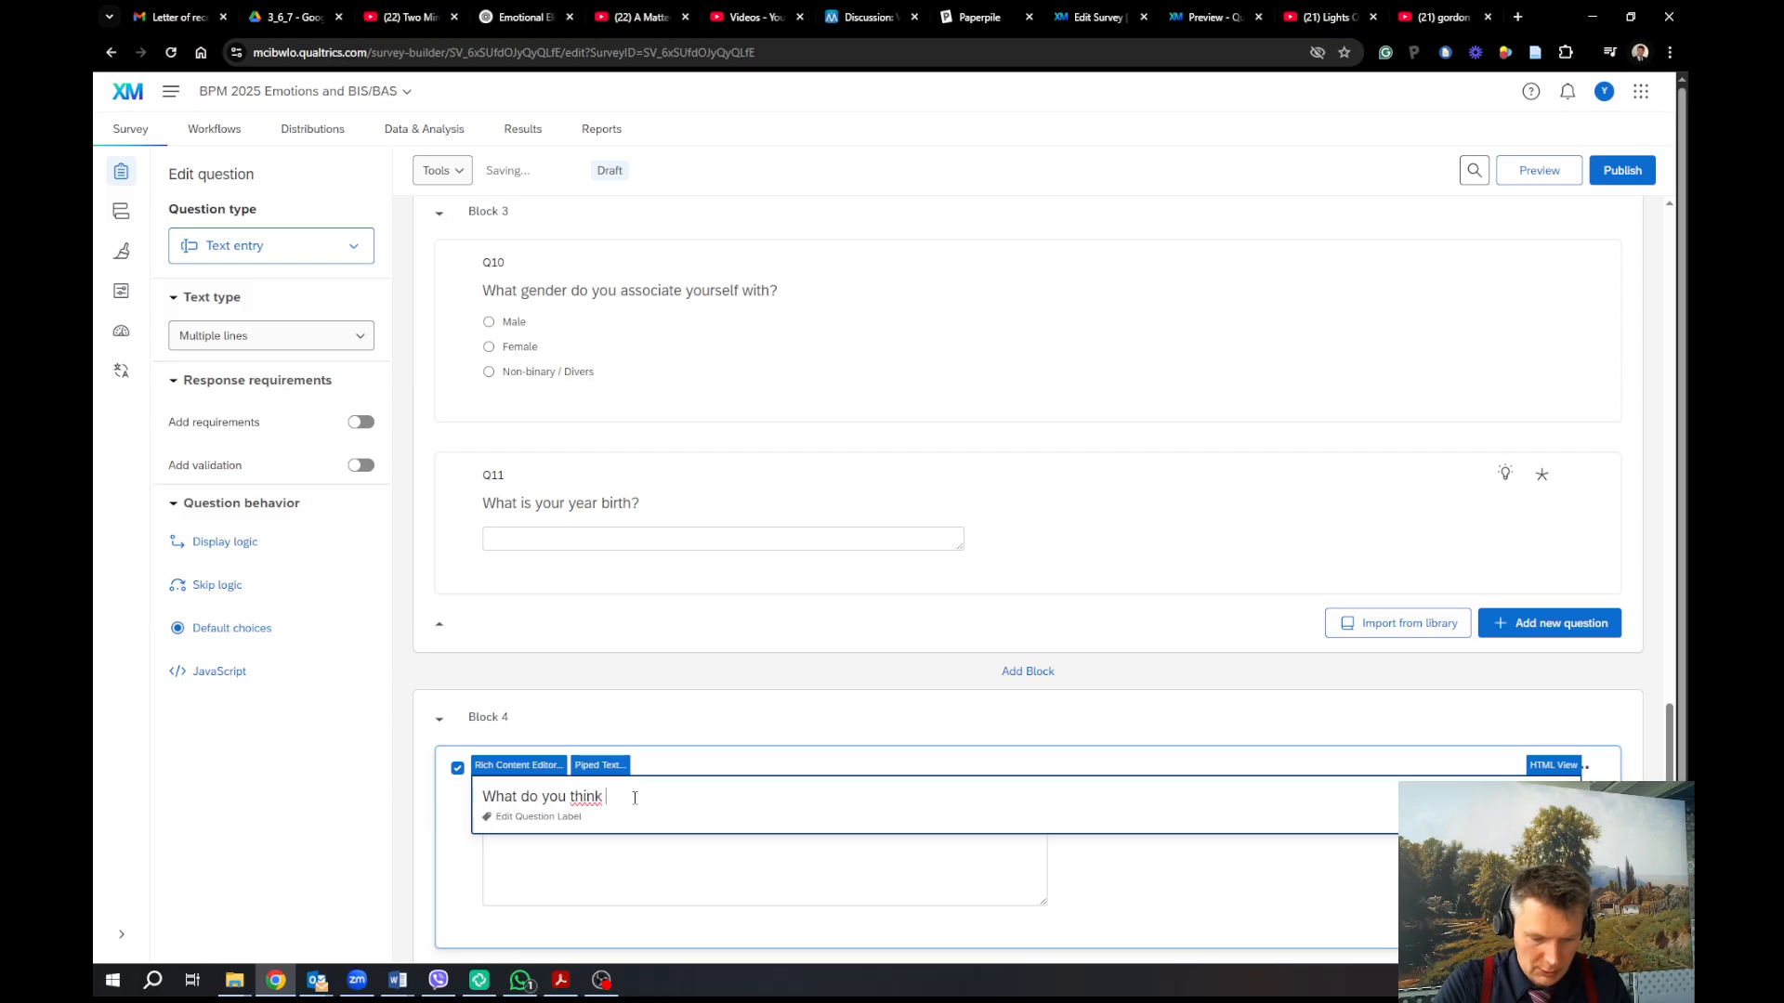
{"action": "type", "text": "was the purp"}
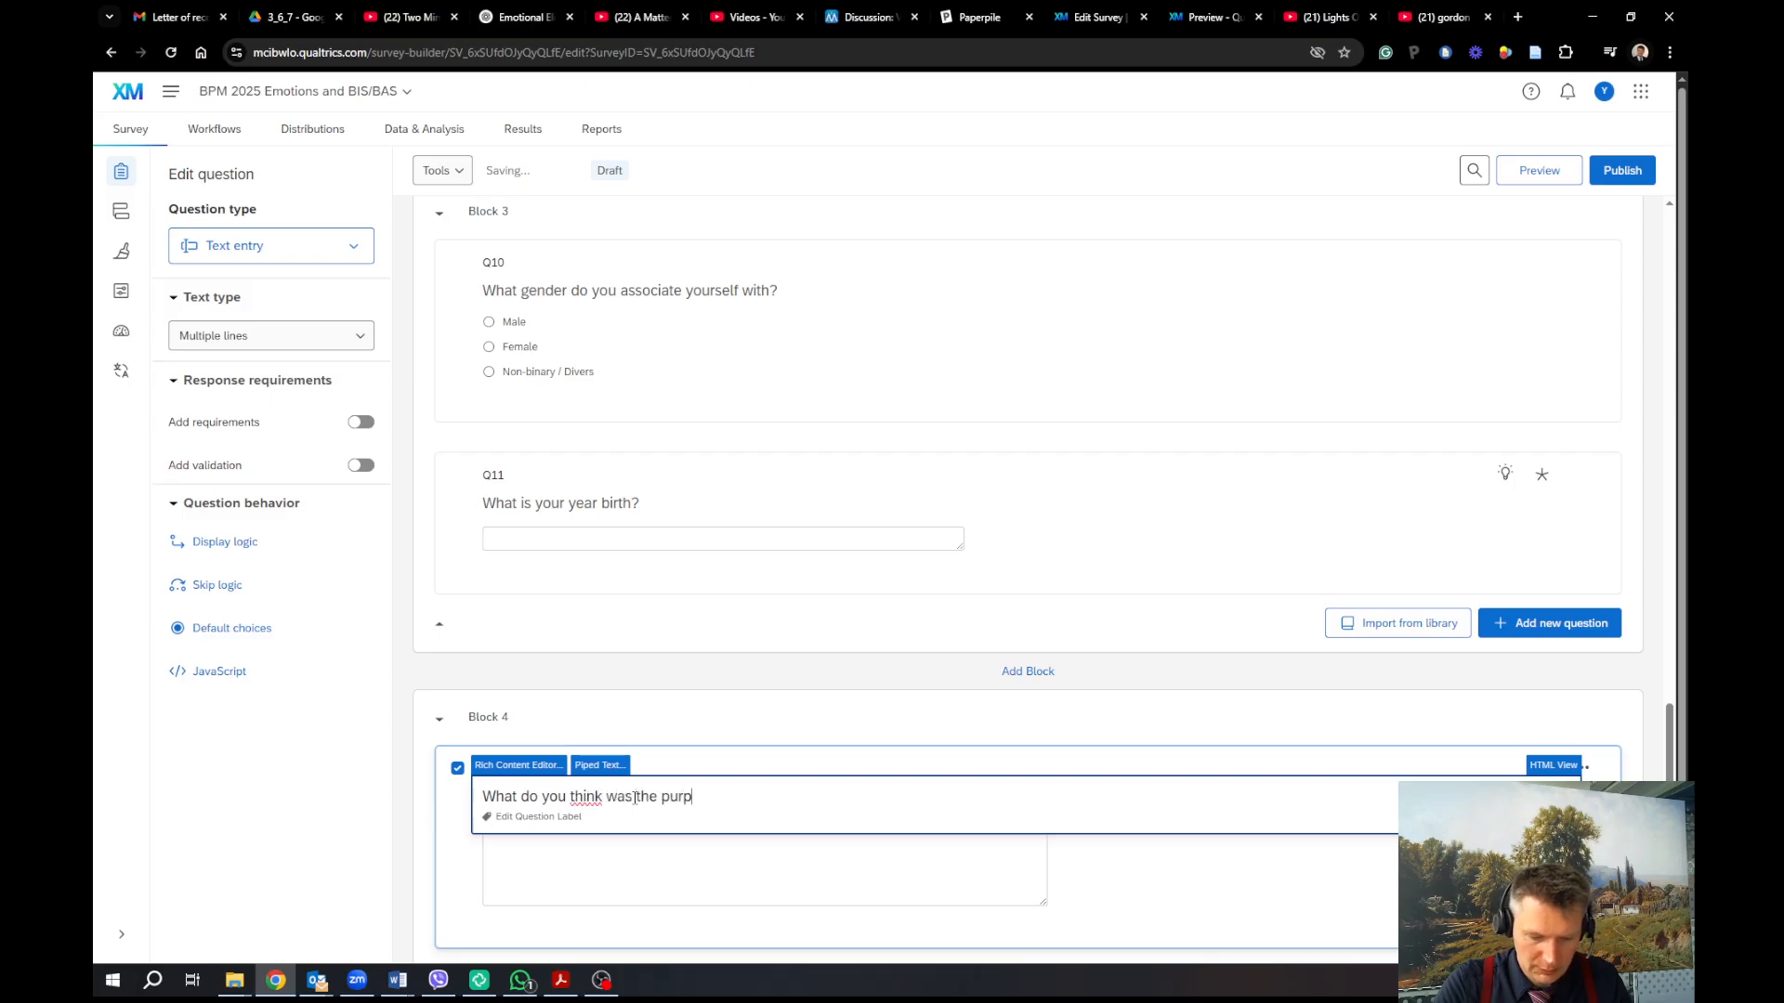
{"action": "type", "text": "ose of this stu"}
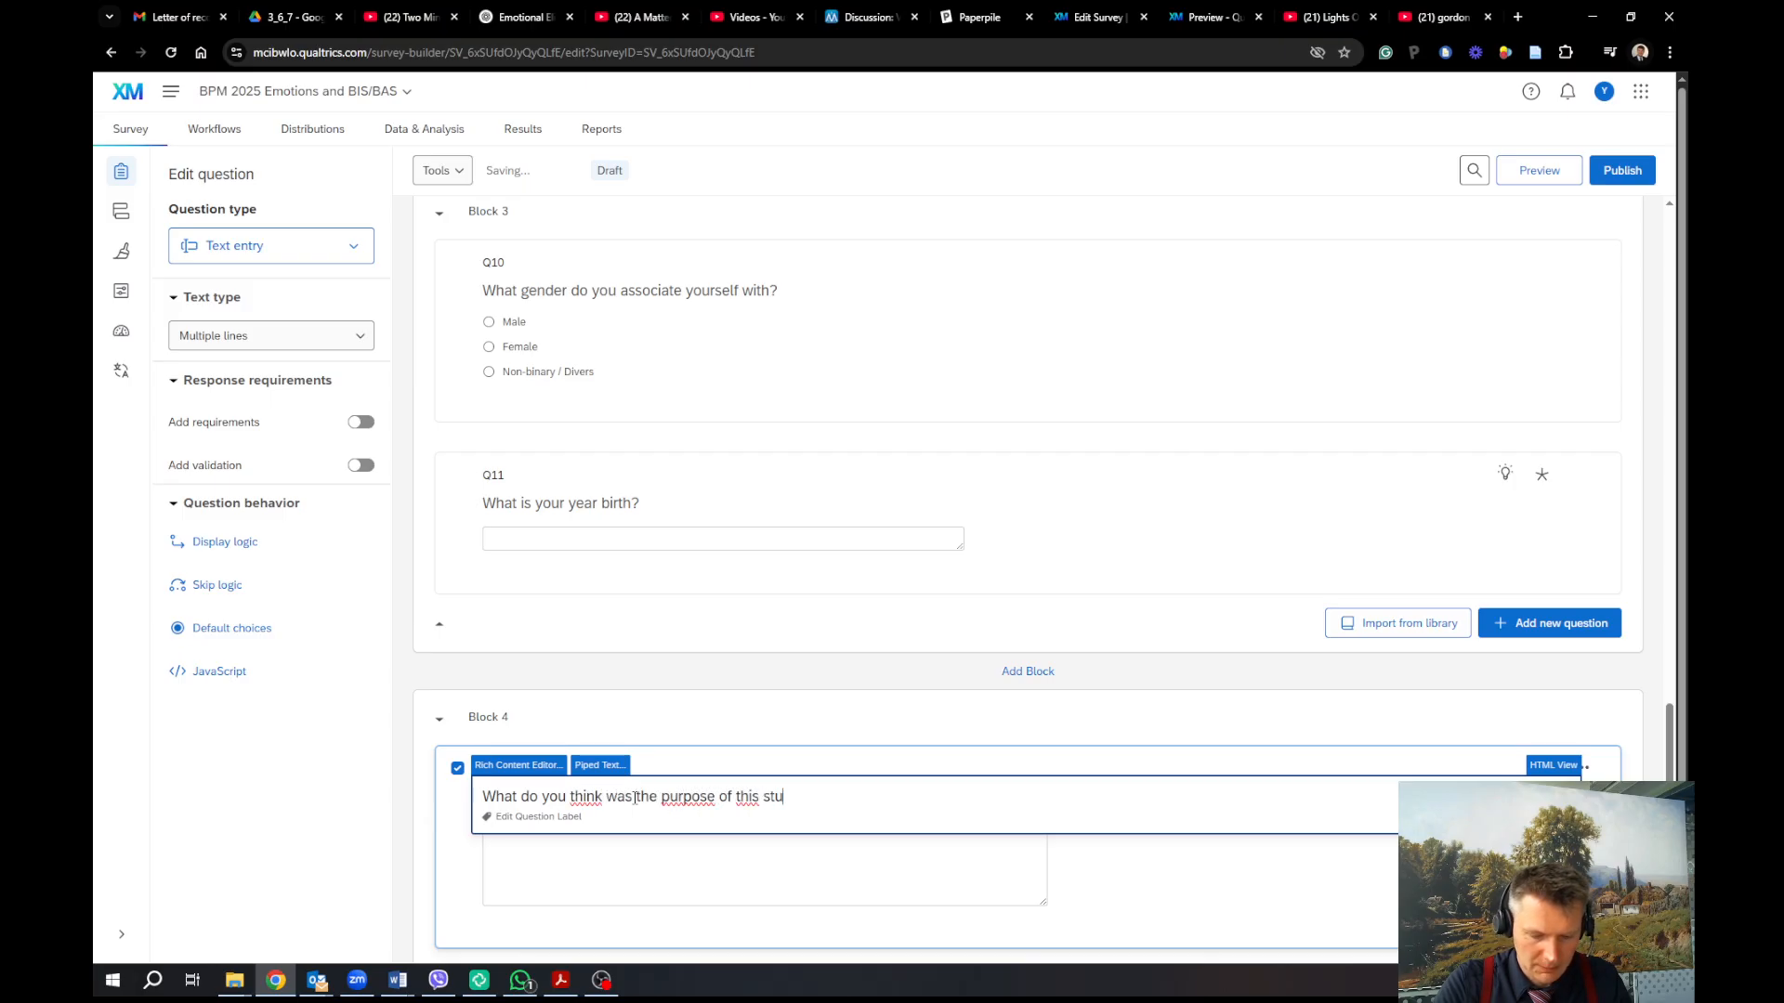
{"action": "type", "text": "dy?"}
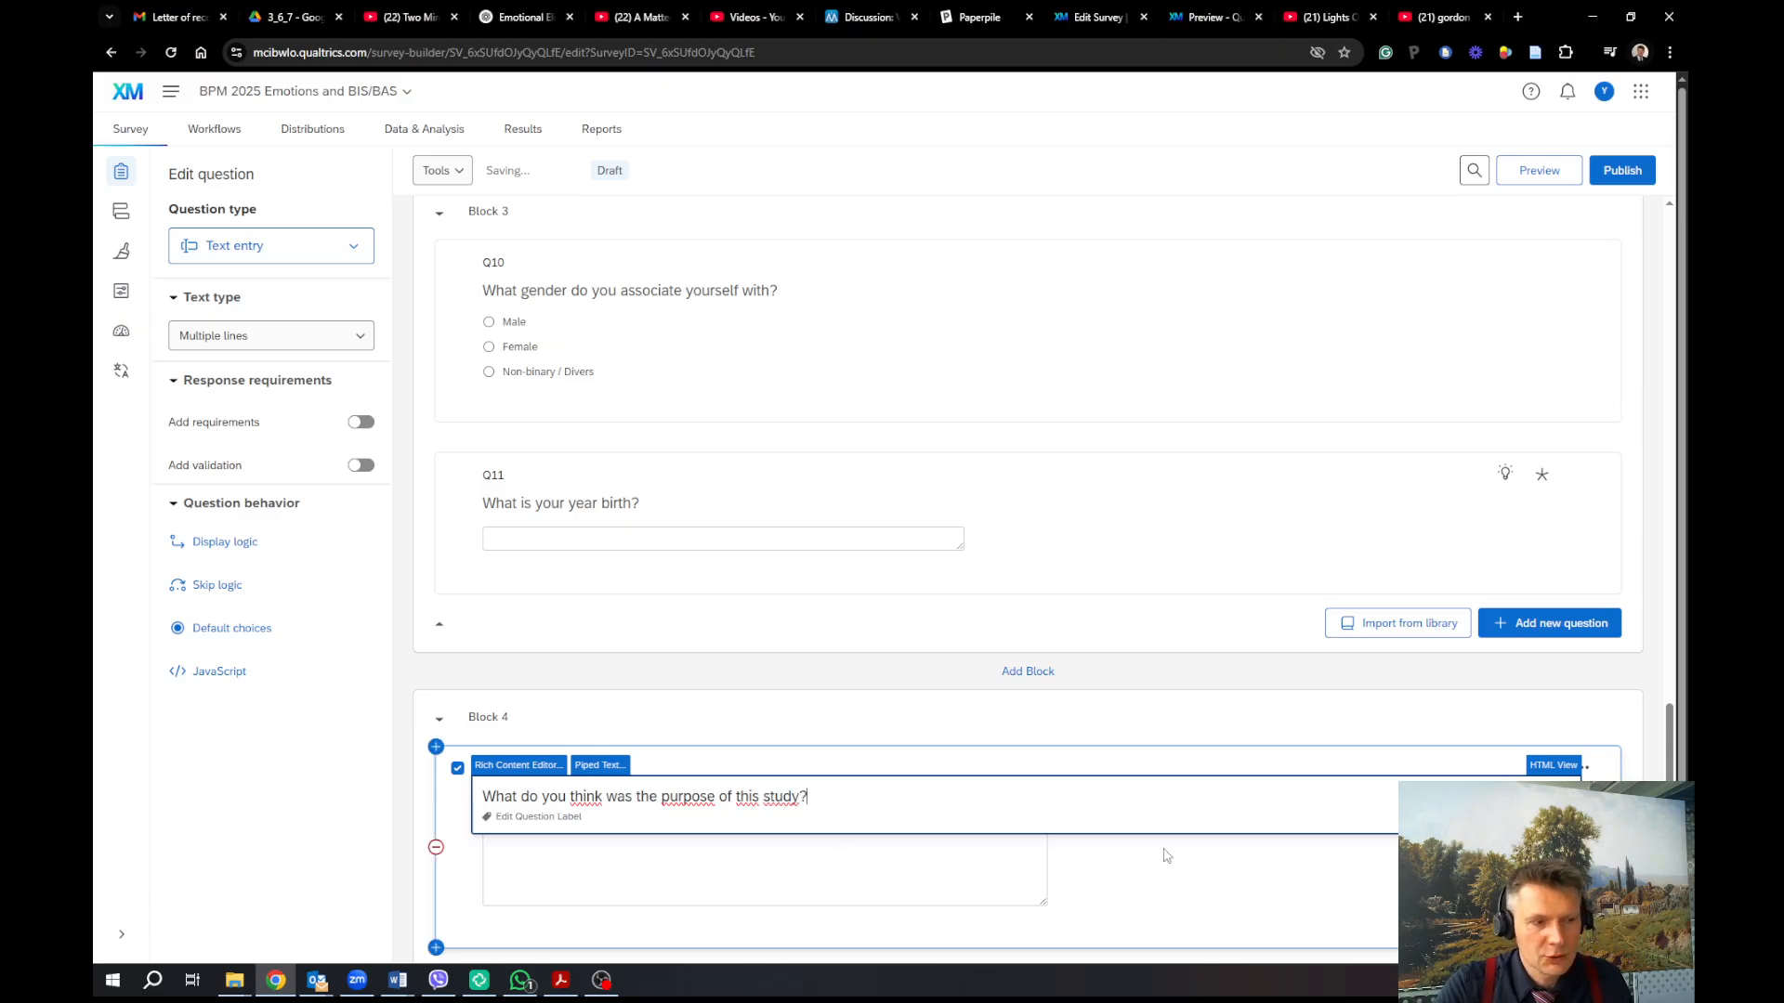
{"action": "left_click", "coordinate": [1167, 855]}
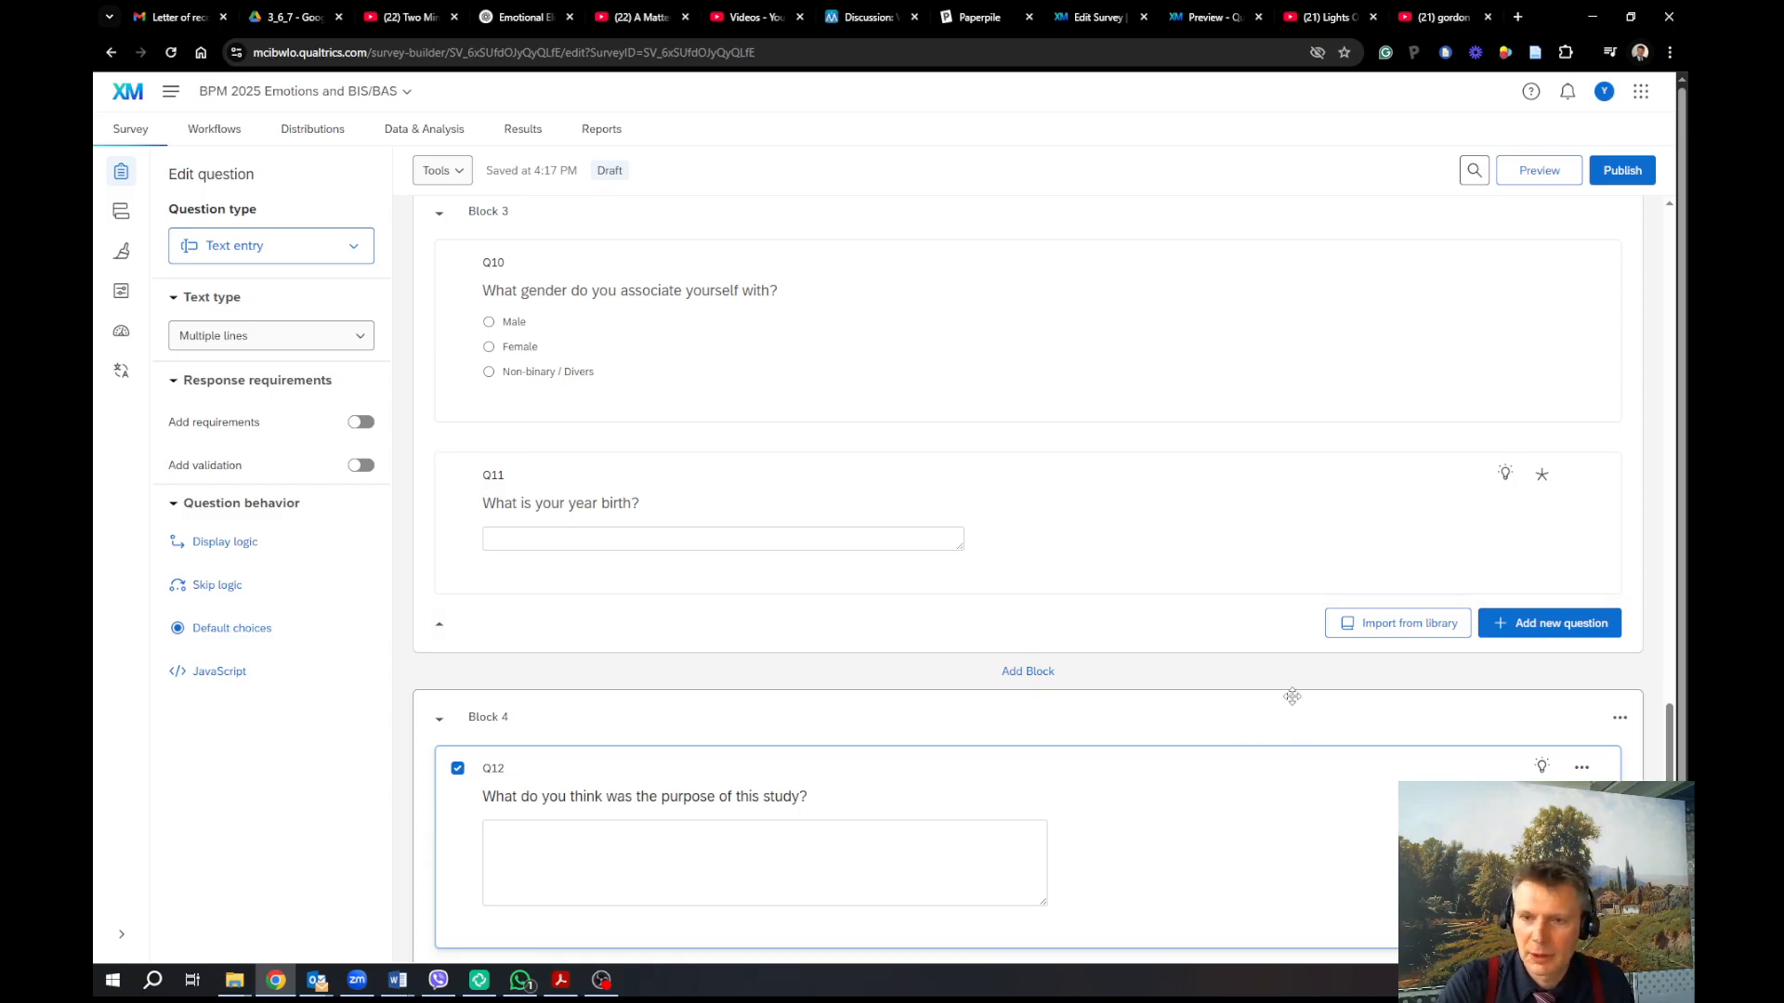
Publish the survey and copy its survey link from the confirmation dialog
{"action": "scroll", "coordinate": [1233, 706], "scroll_direction": "down", "scroll_amount": 2}
{"action": "scroll", "coordinate": [1238, 713], "scroll_direction": "up", "scroll_amount": 4}
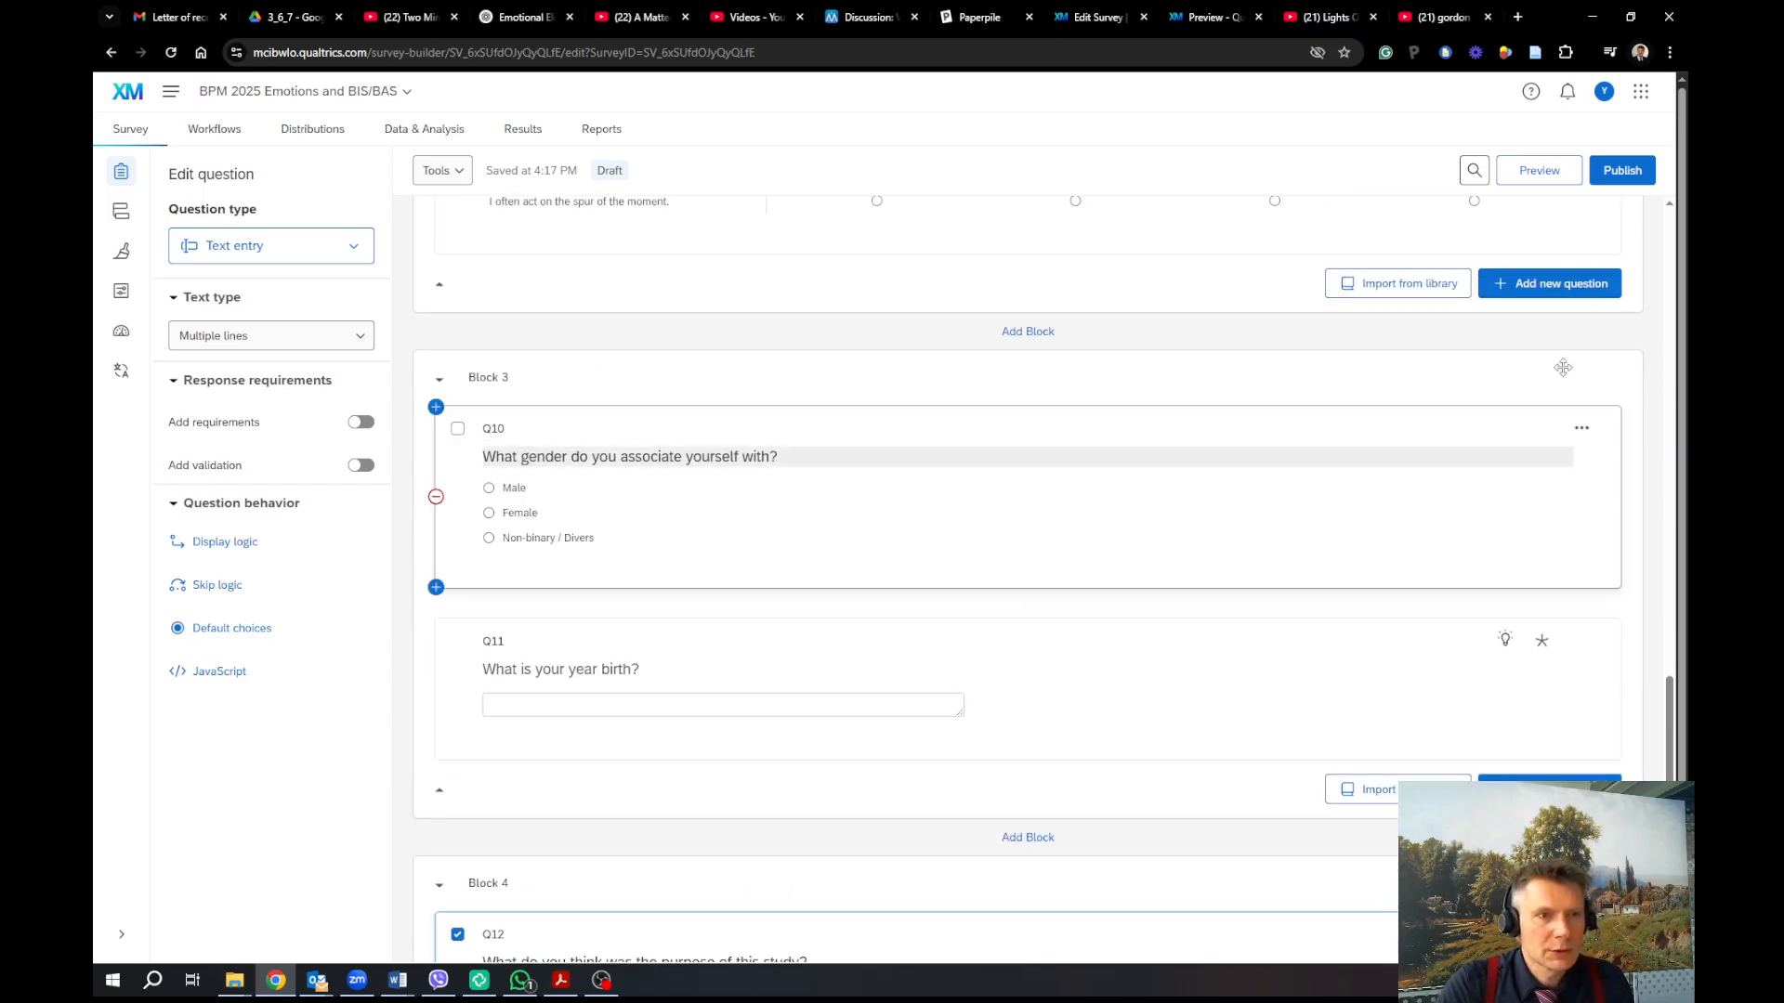
{"action": "left_click", "coordinate": [1619, 175]}
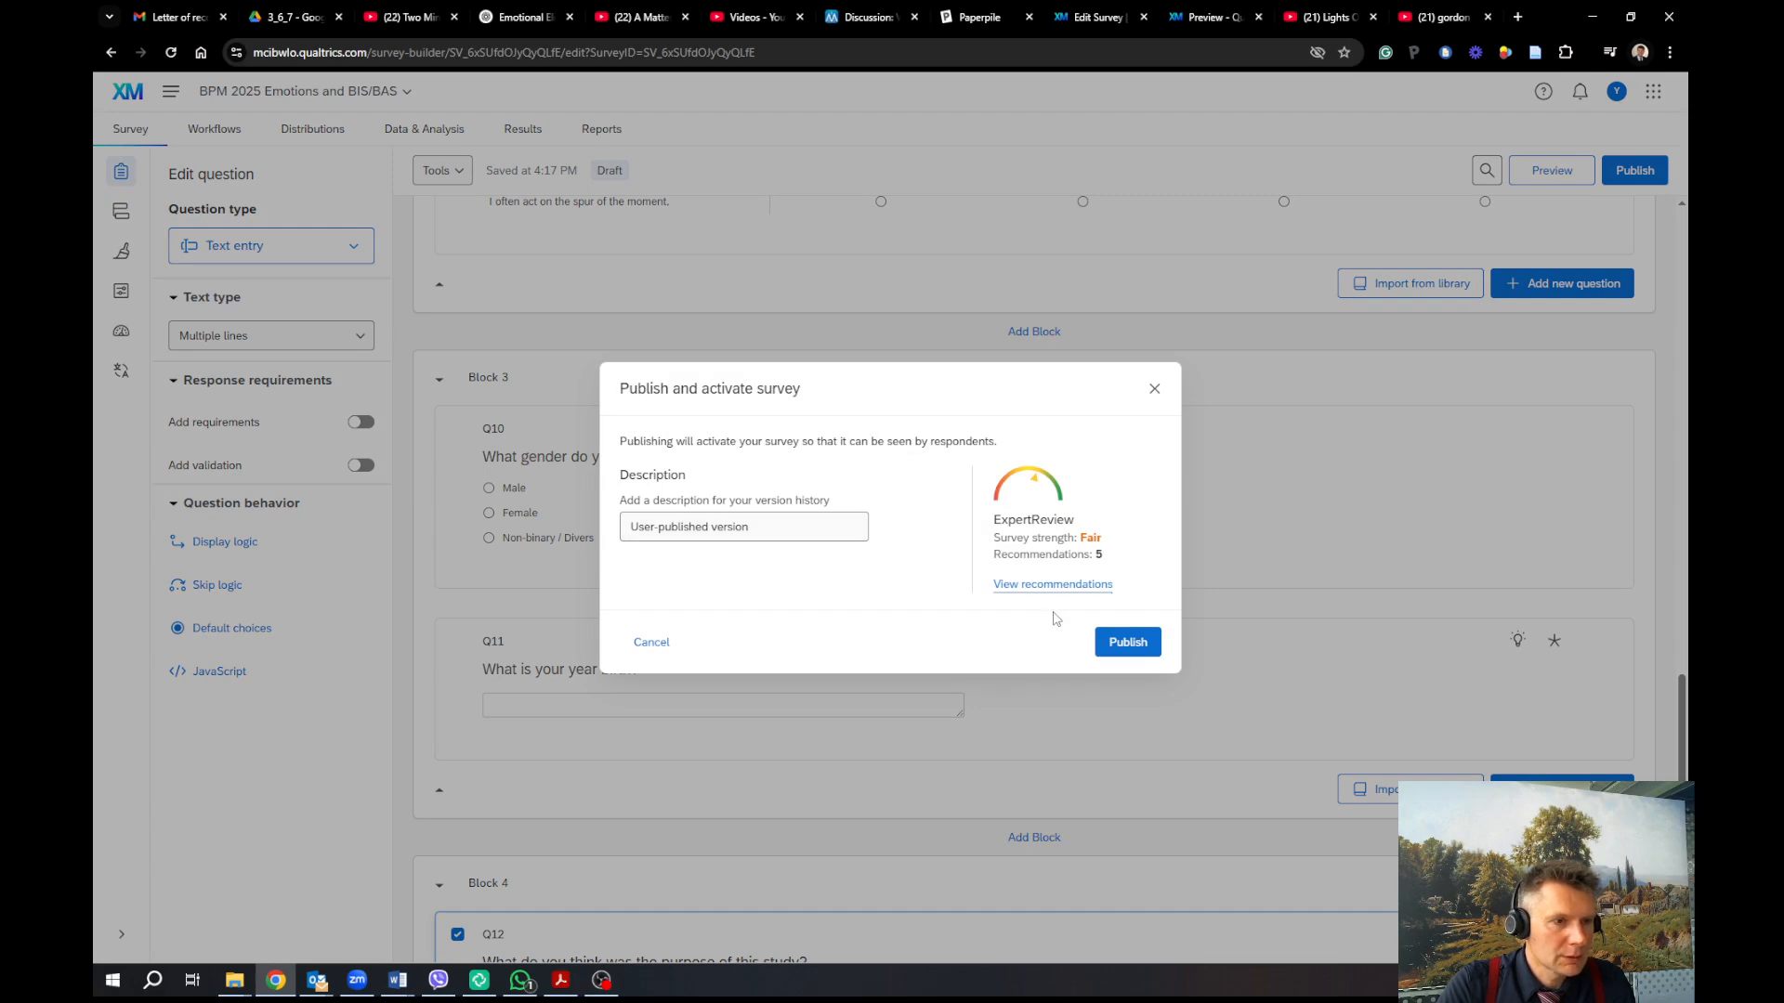
{"action": "left_click", "coordinate": [1129, 647]}
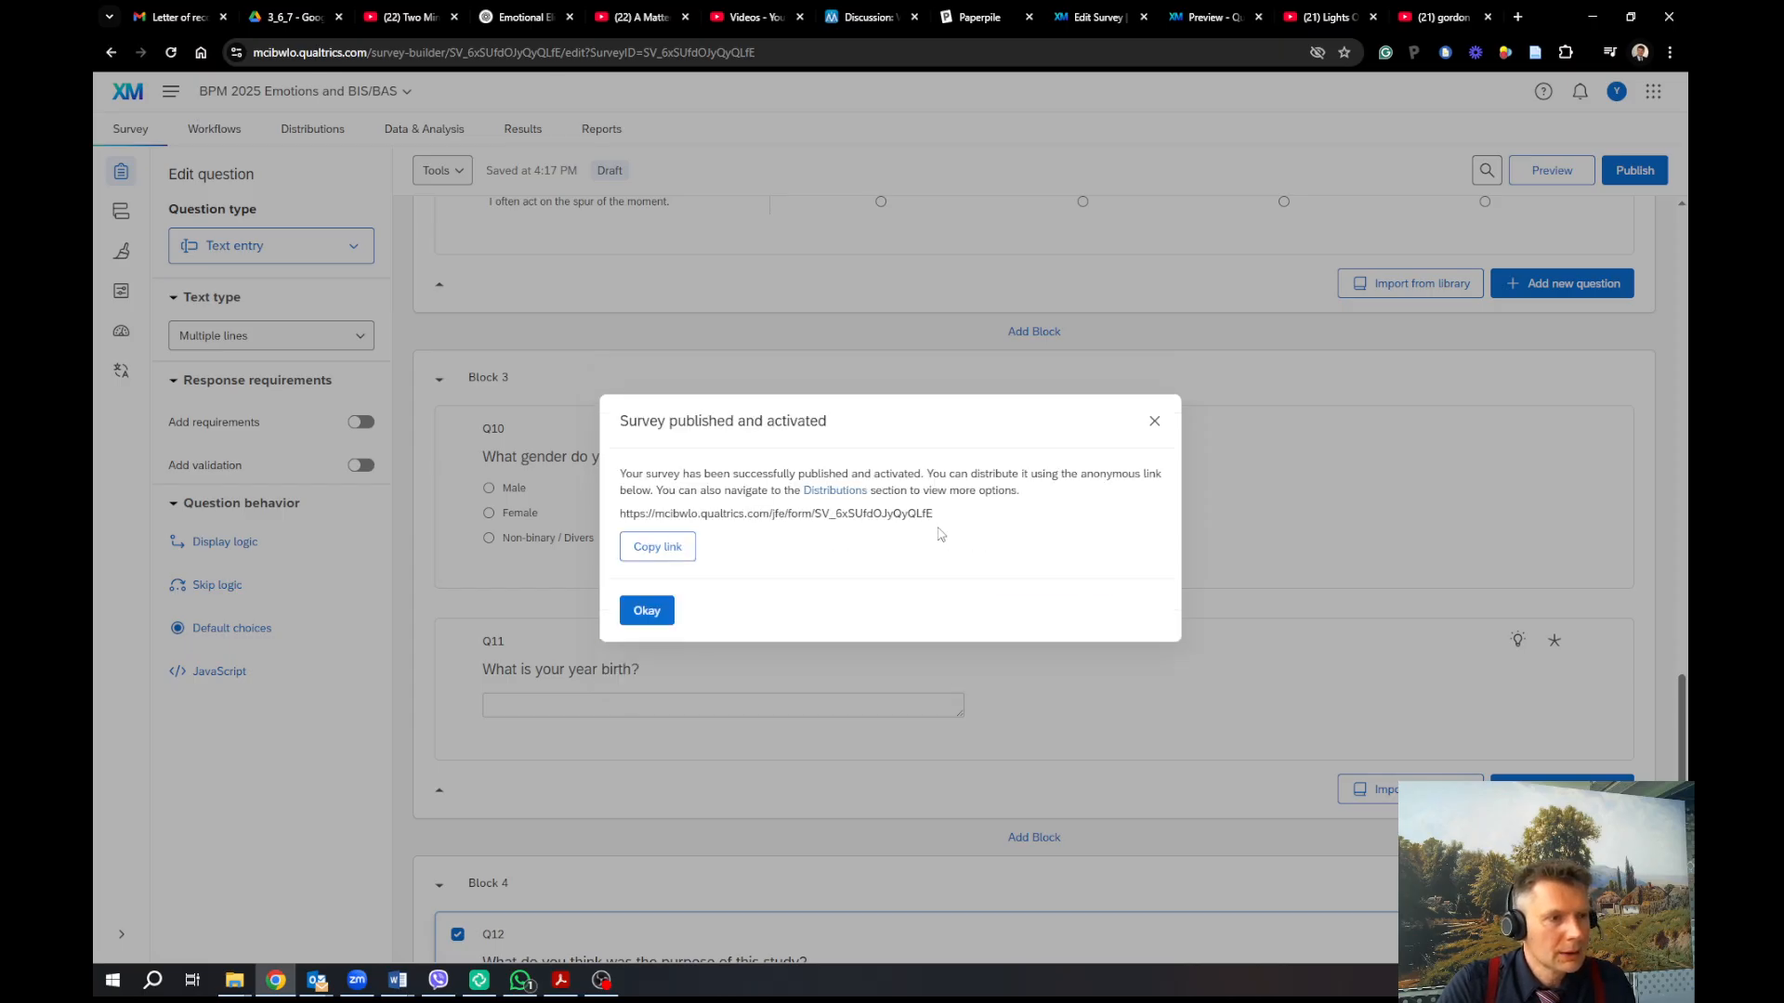
{"action": "left_click_drag", "start_coordinate": [944, 521], "coordinate": [622, 513]}
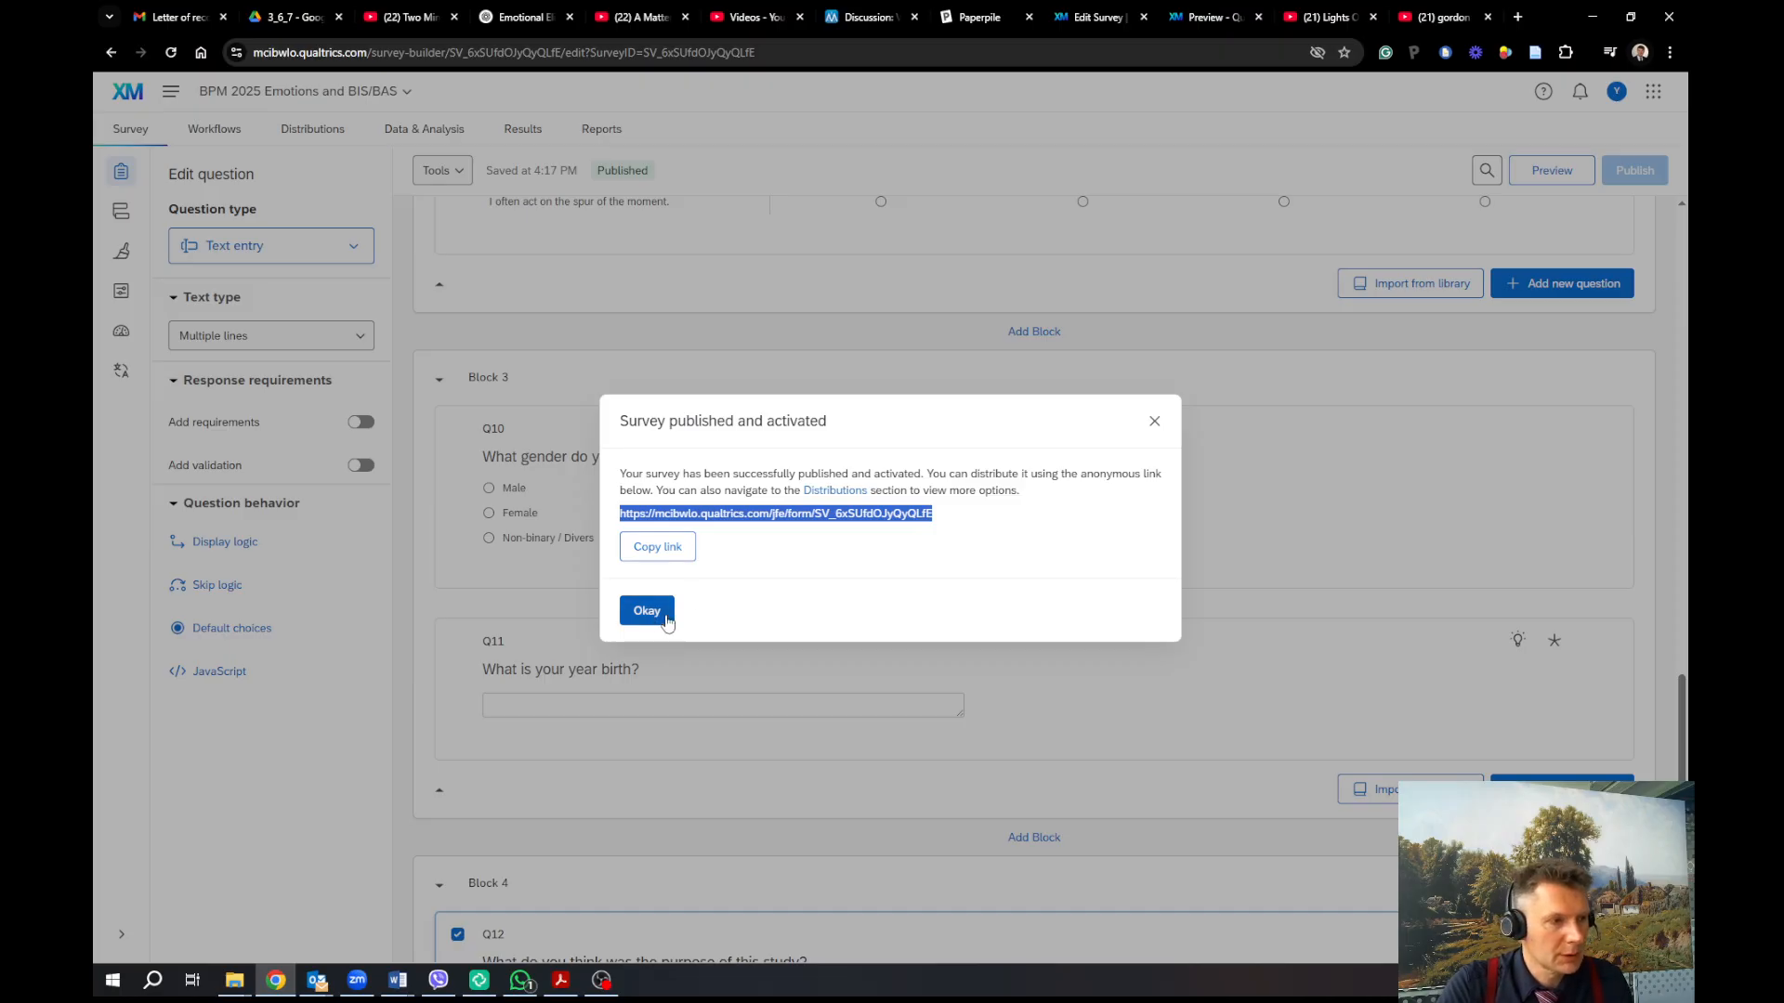
{"action": "left_click", "coordinate": [670, 555]}
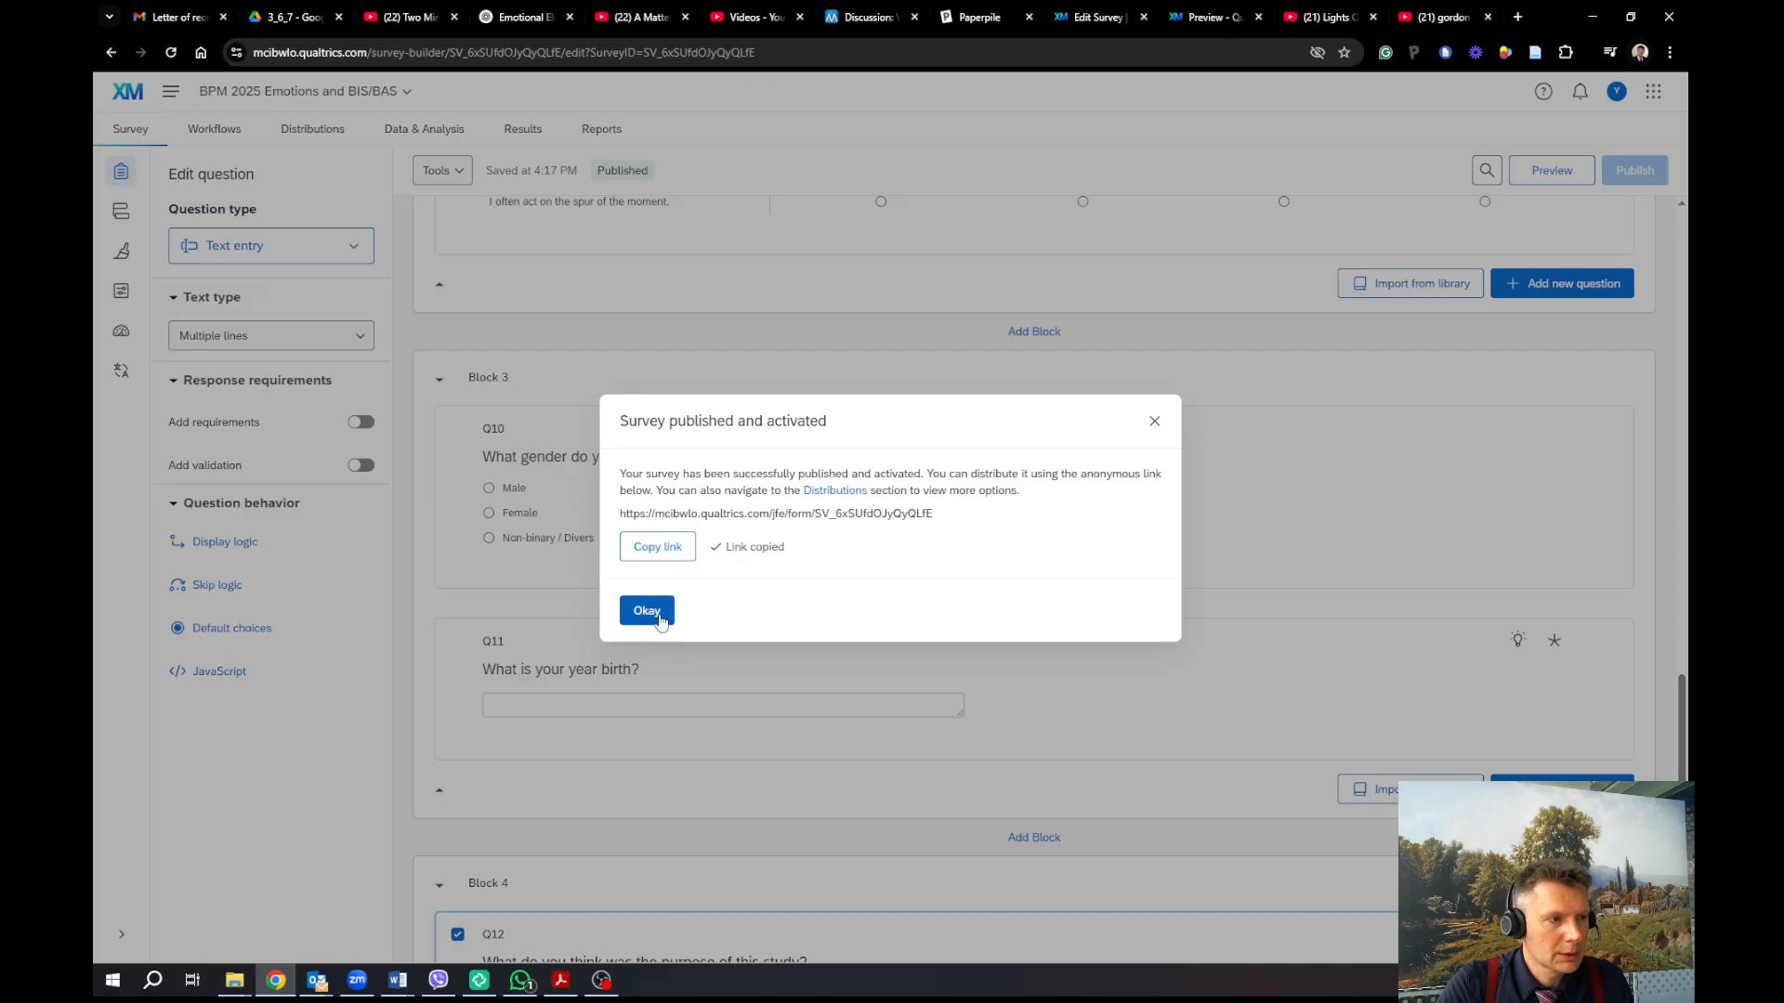
{"action": "left_click", "coordinate": [663, 608]}
Go to Distributions and view the survey's anonymous link
{"action": "left_click", "coordinate": [316, 130]}
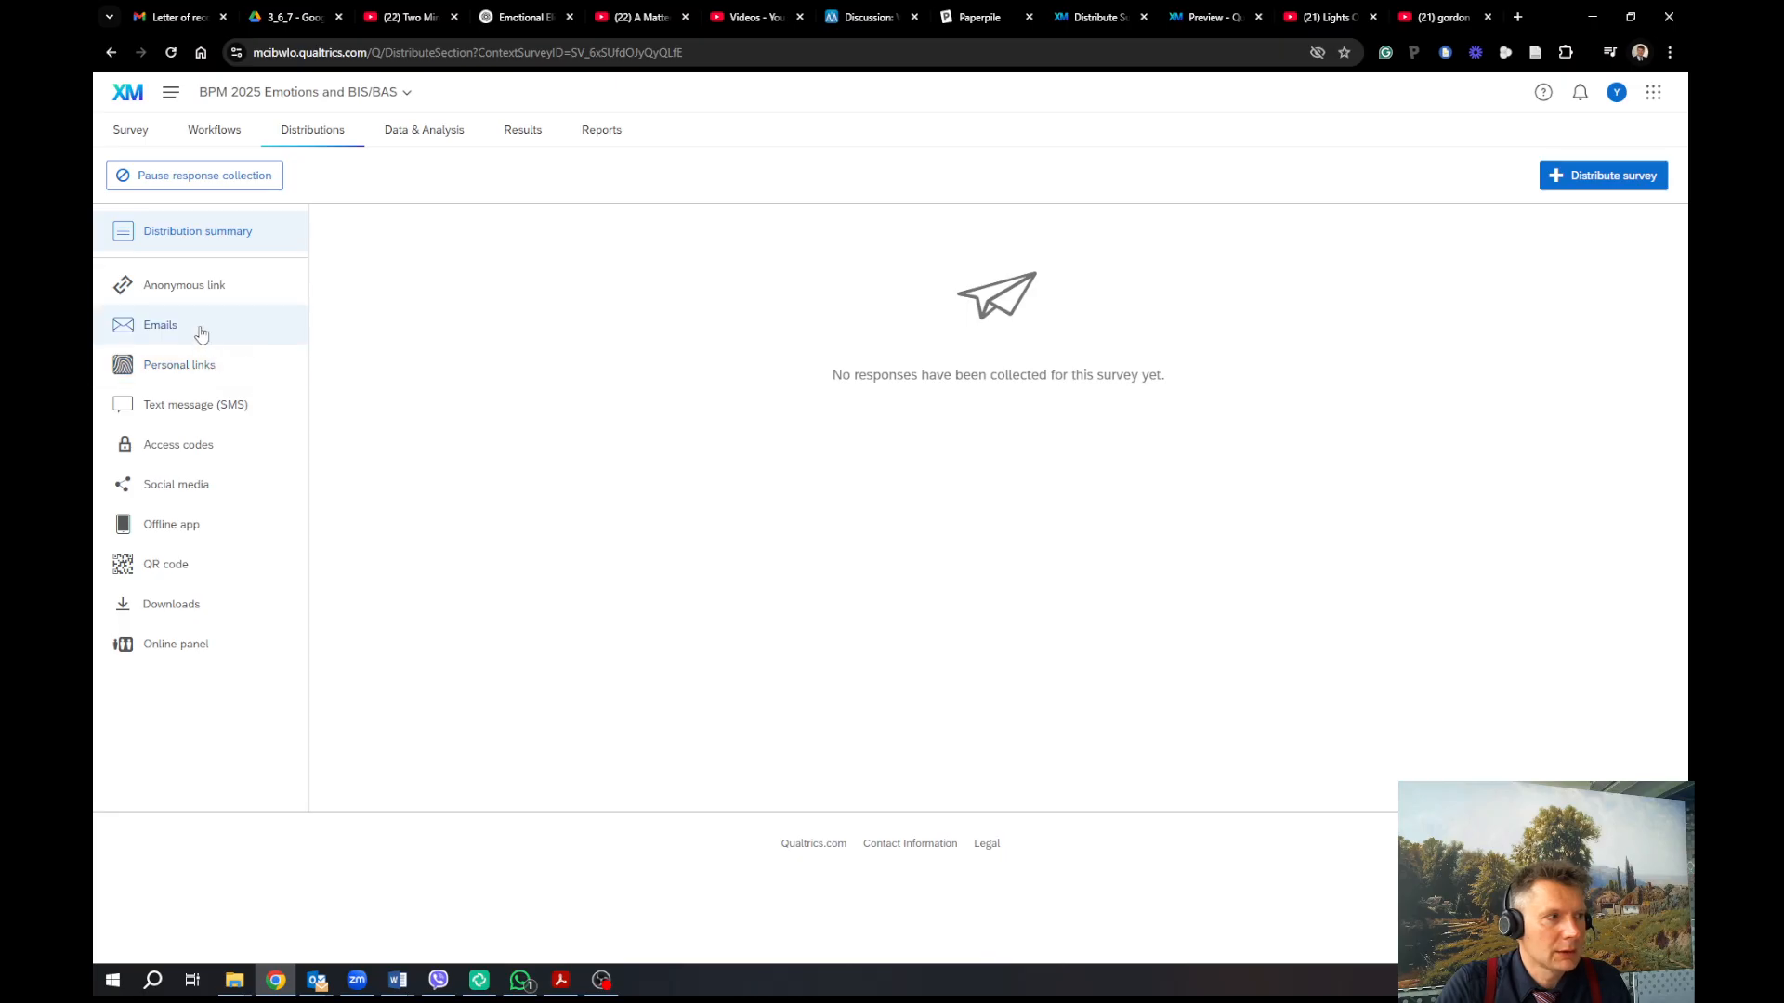
{"action": "left_click", "coordinate": [197, 286]}
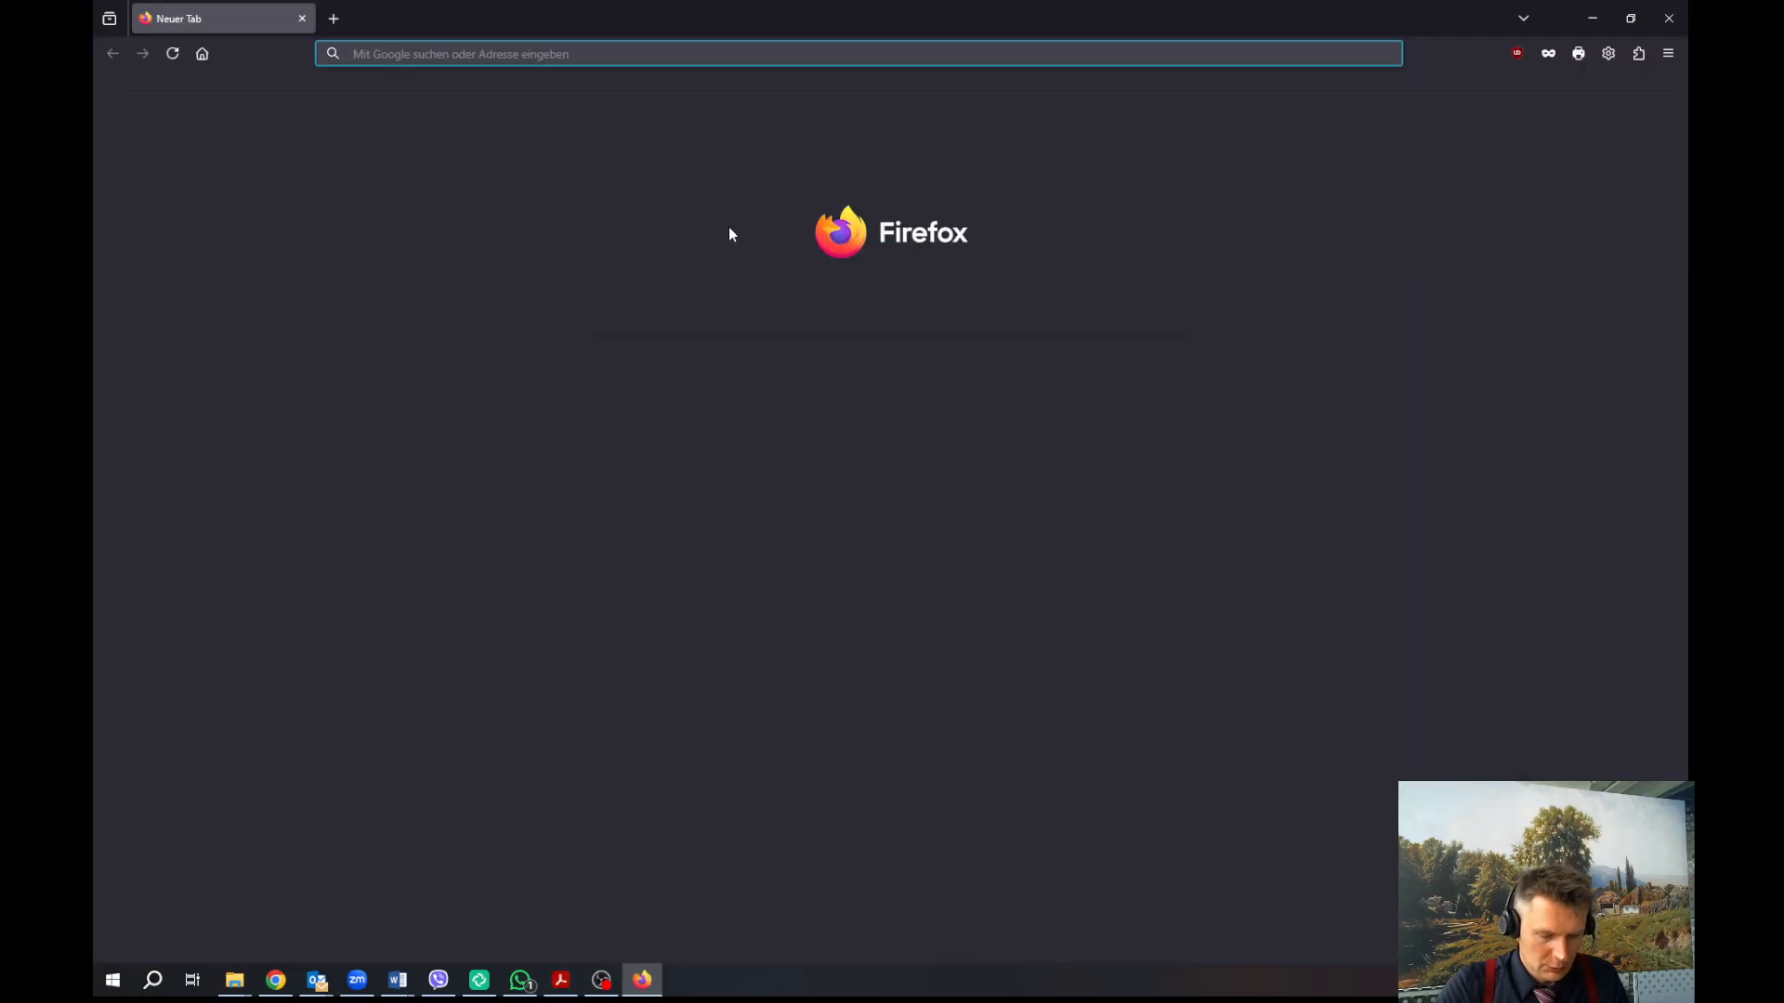
Load the copied survey link in Firefox and continue past the welcome page
{"action": "key", "text": "ctrl+v"}
{"action": "key", "text": "Return"}
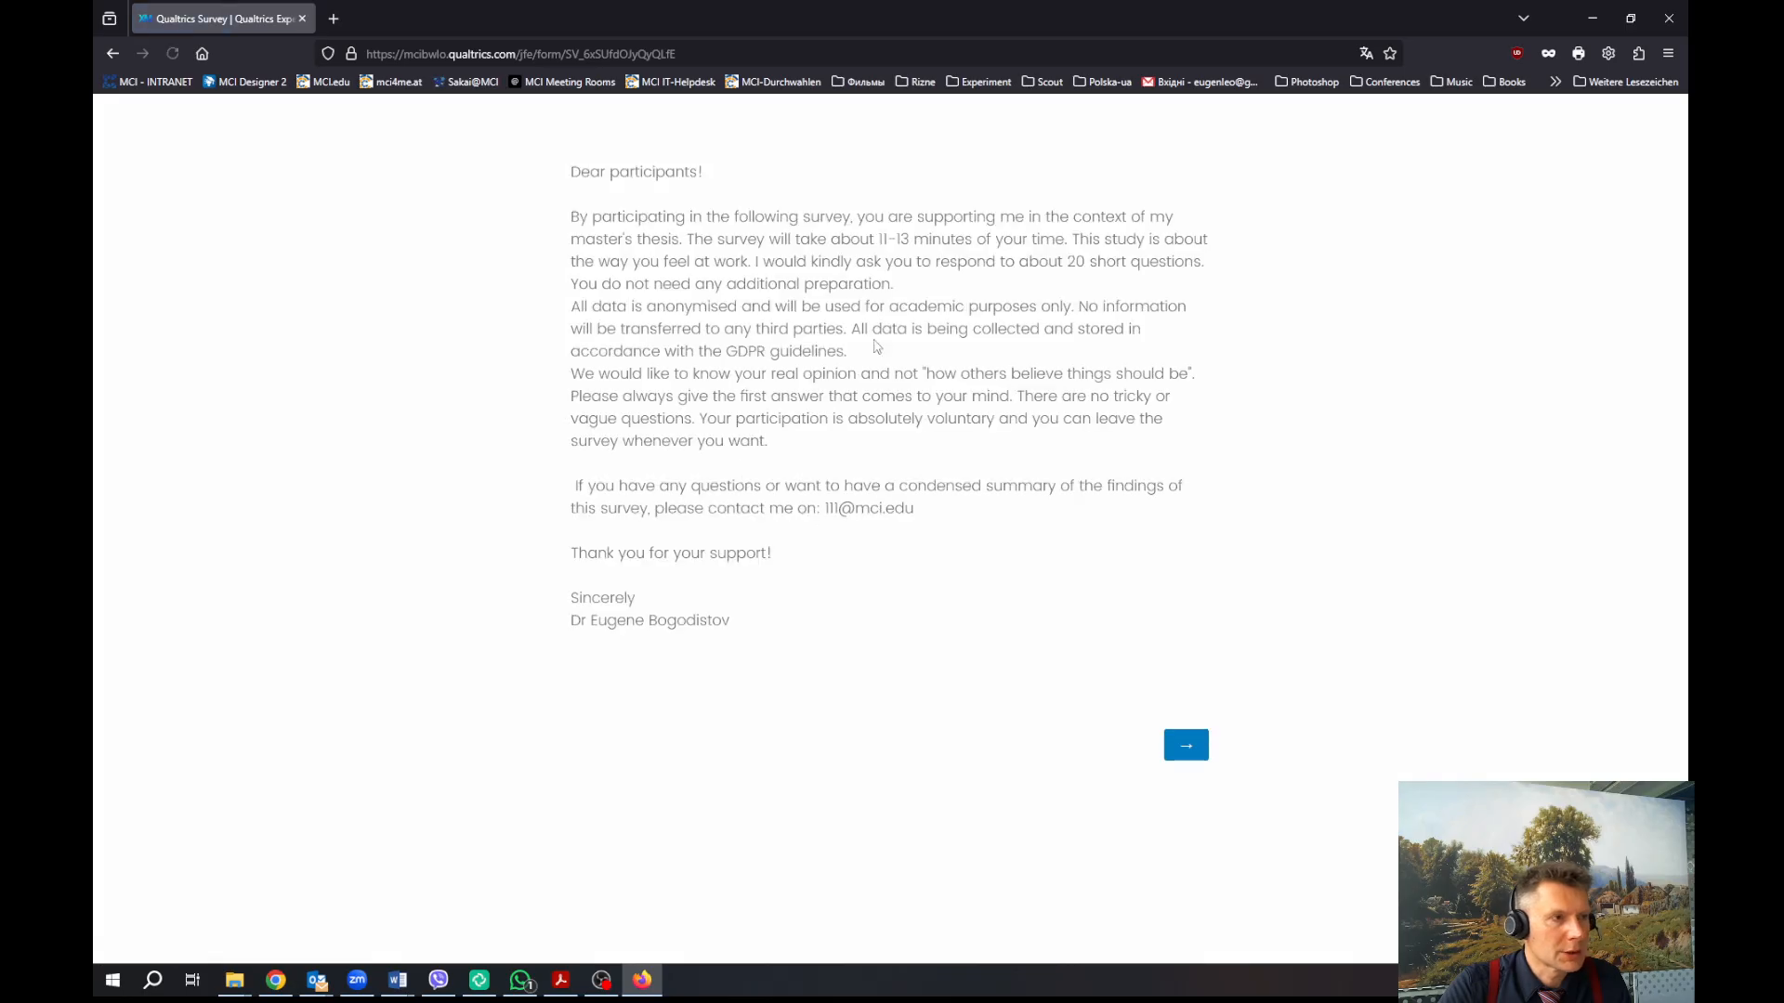
{"action": "left_click", "coordinate": [1180, 745]}
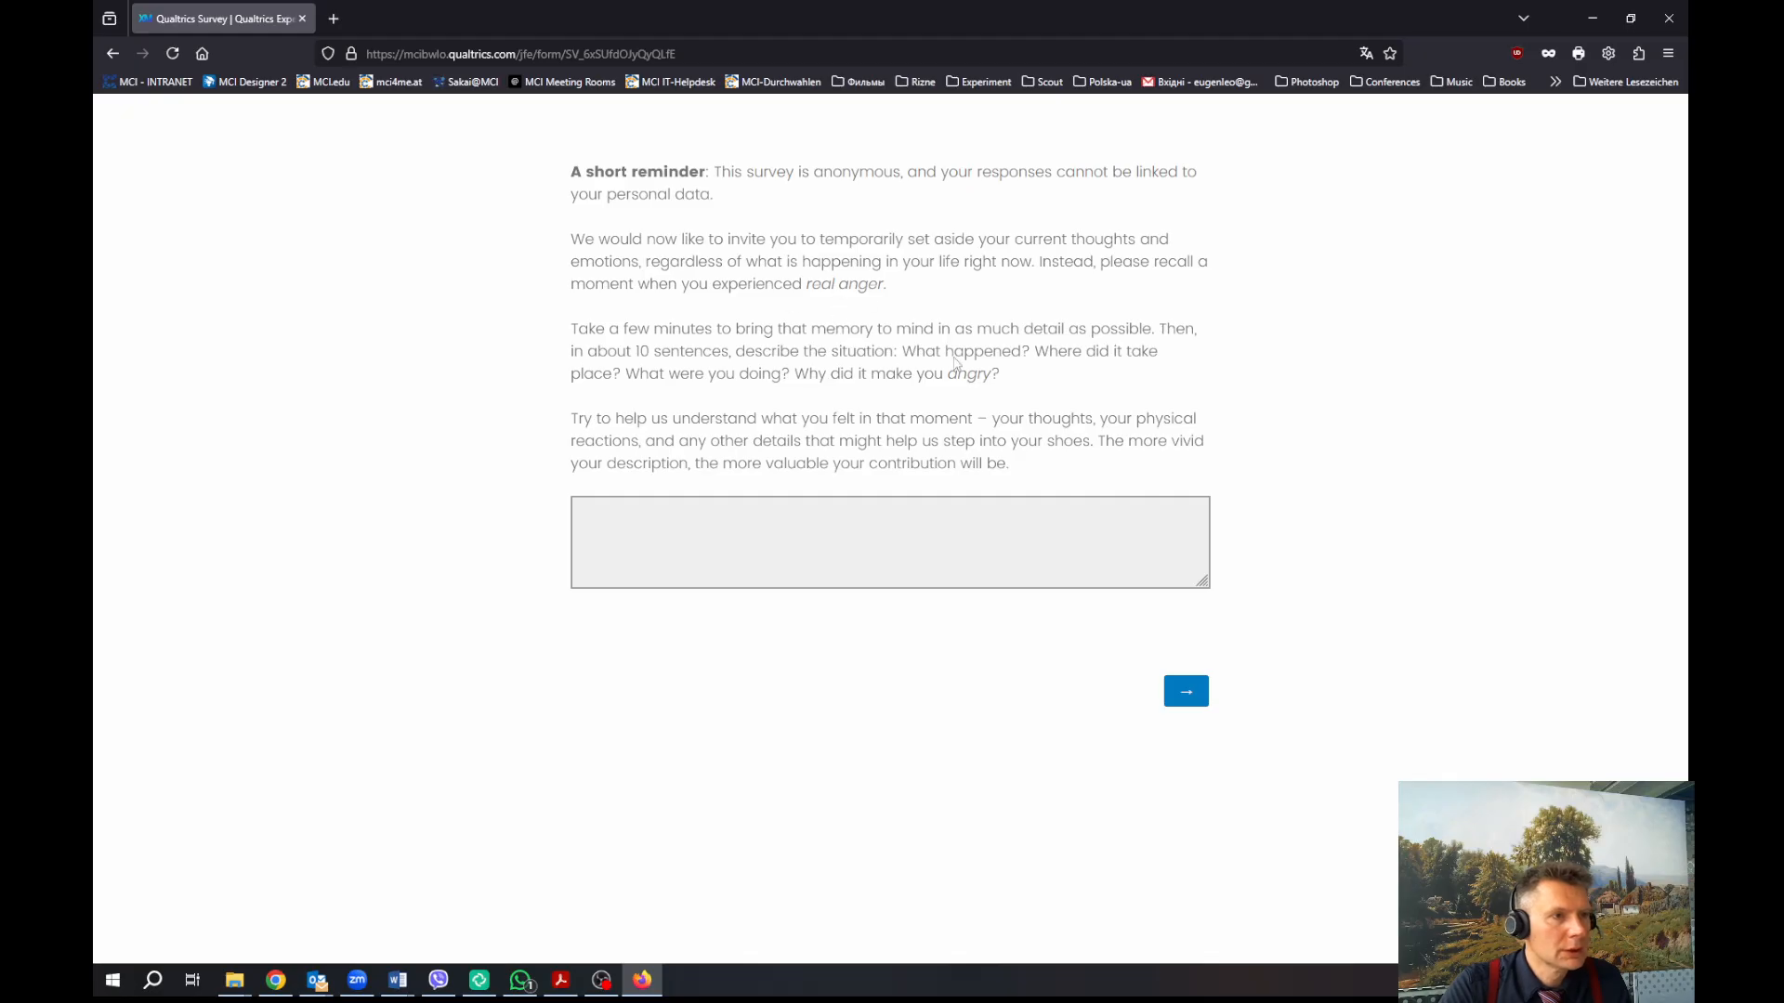
Trigger the empty-answer error, then paste the instruction paragraphs into the anger essay box
{"action": "left_click", "coordinate": [1187, 692]}
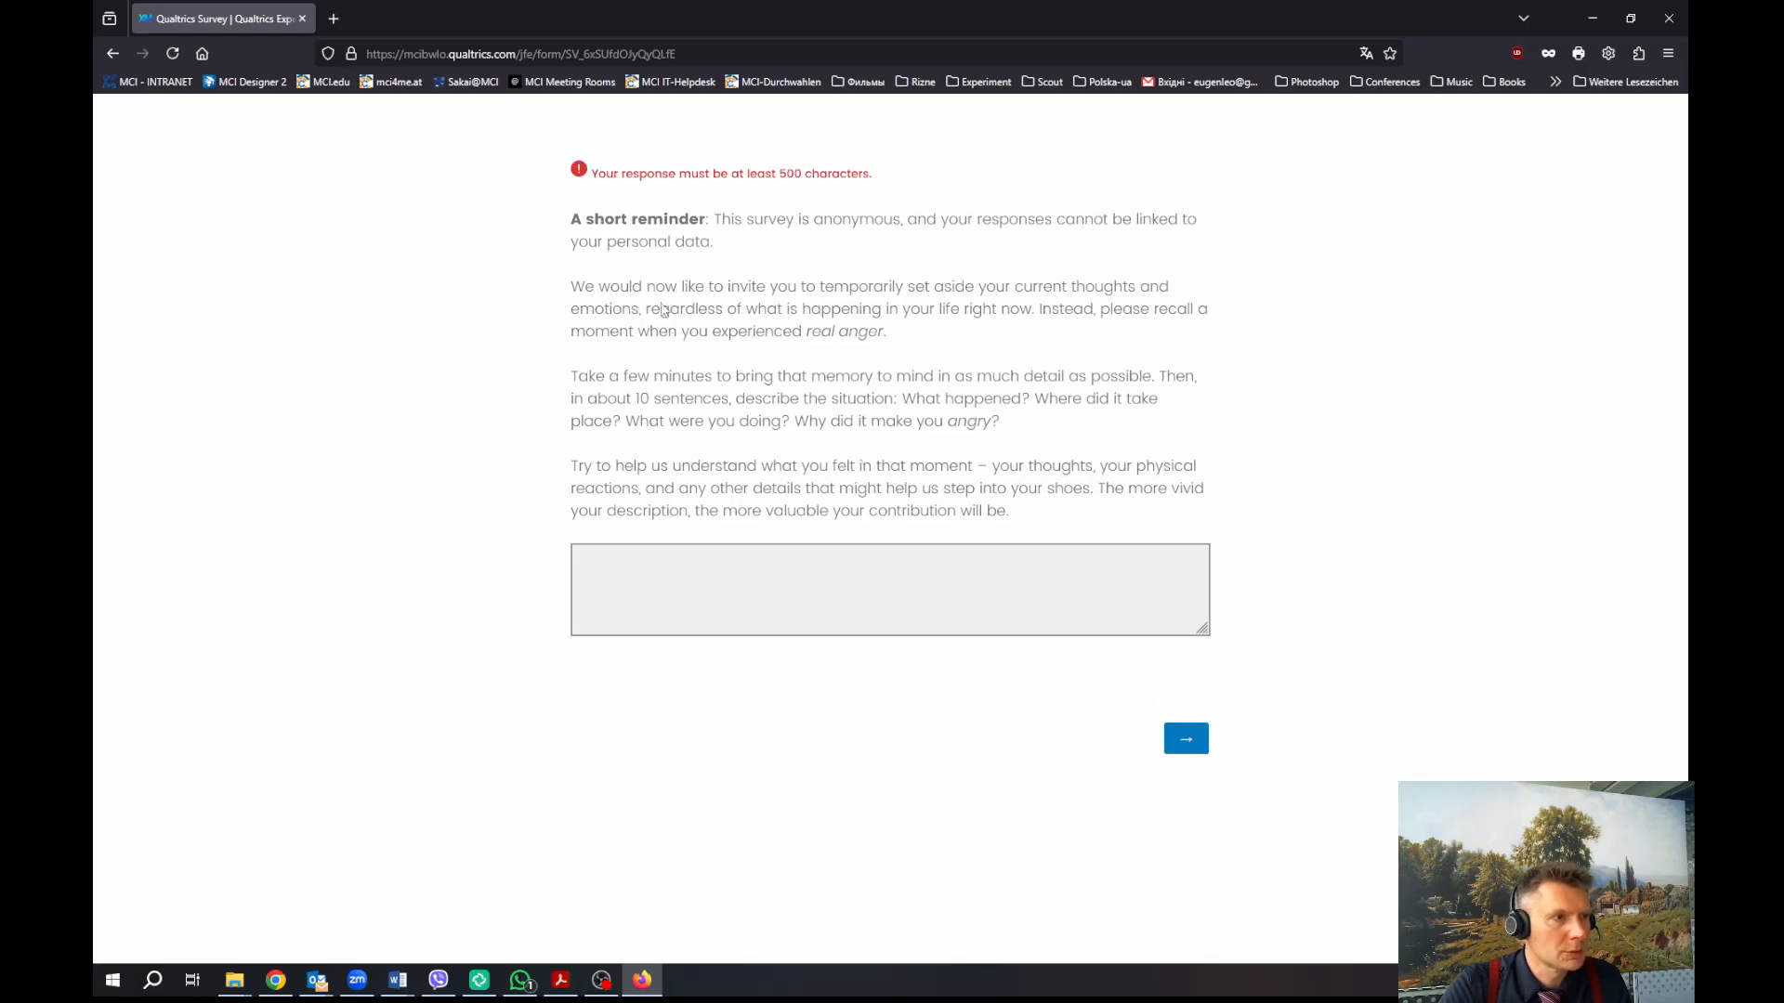
{"action": "left_click", "coordinate": [622, 291]}
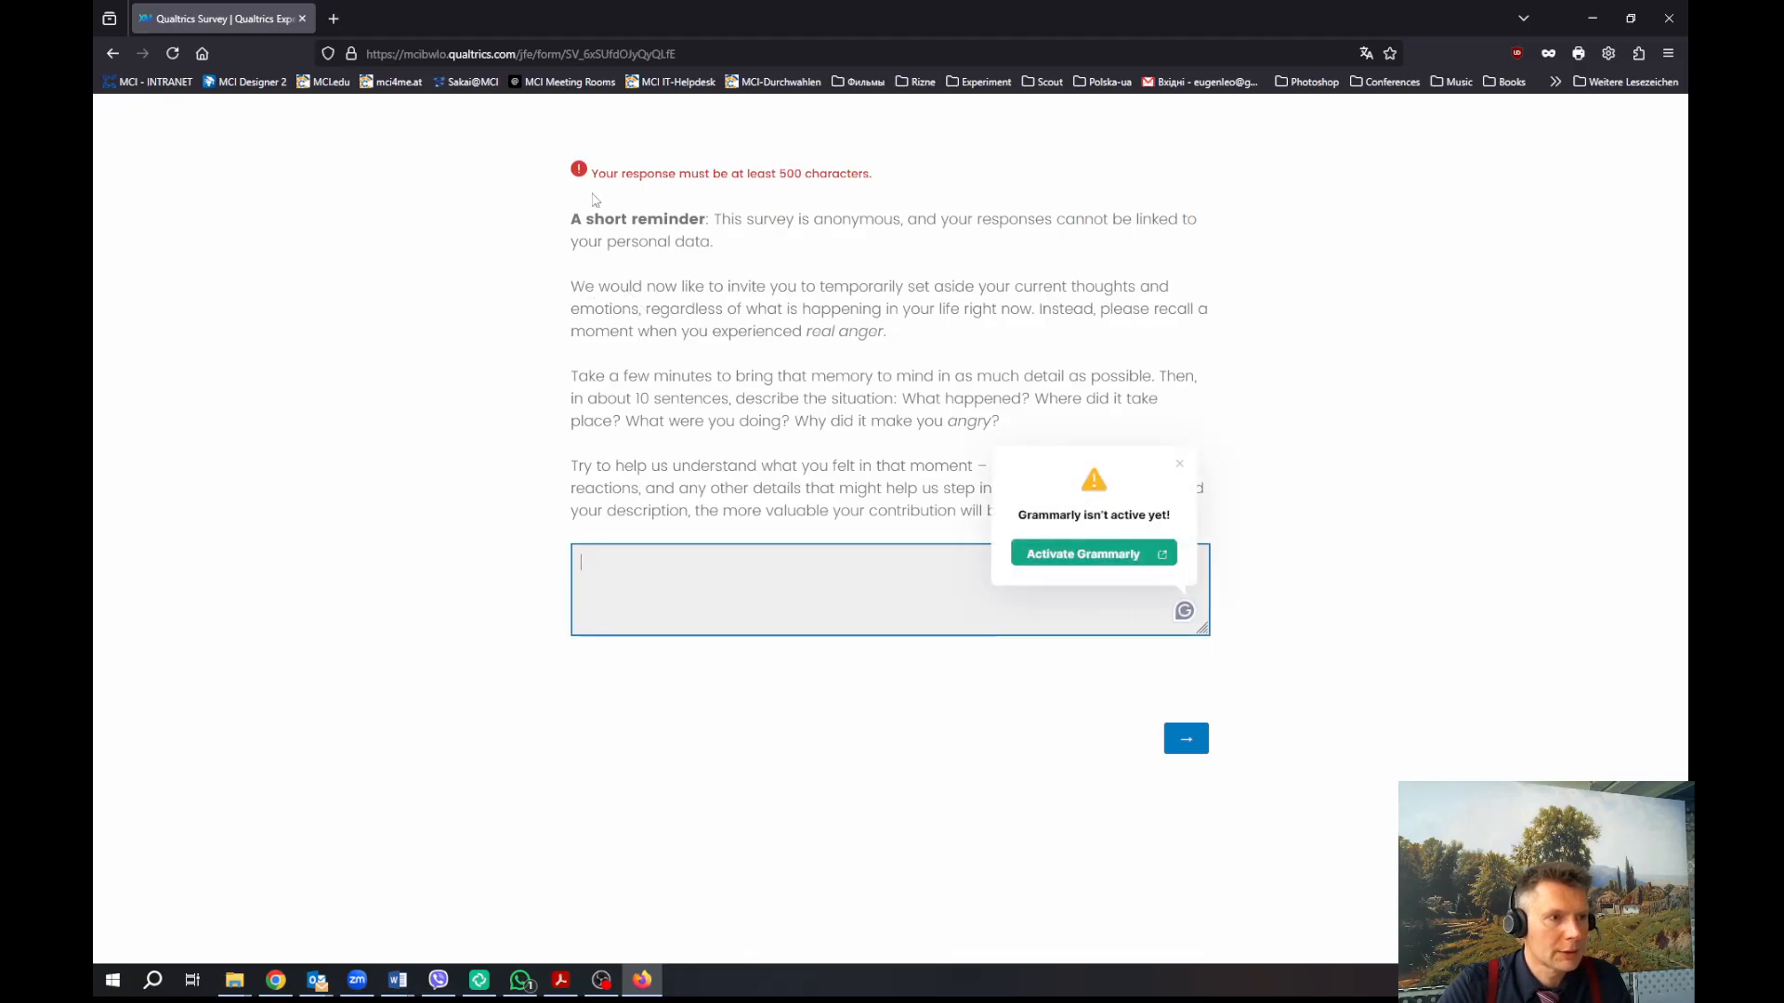
{"action": "left_click", "coordinate": [613, 297]}
{"action": "left_click_drag", "start_coordinate": [570, 292], "coordinate": [911, 442]}
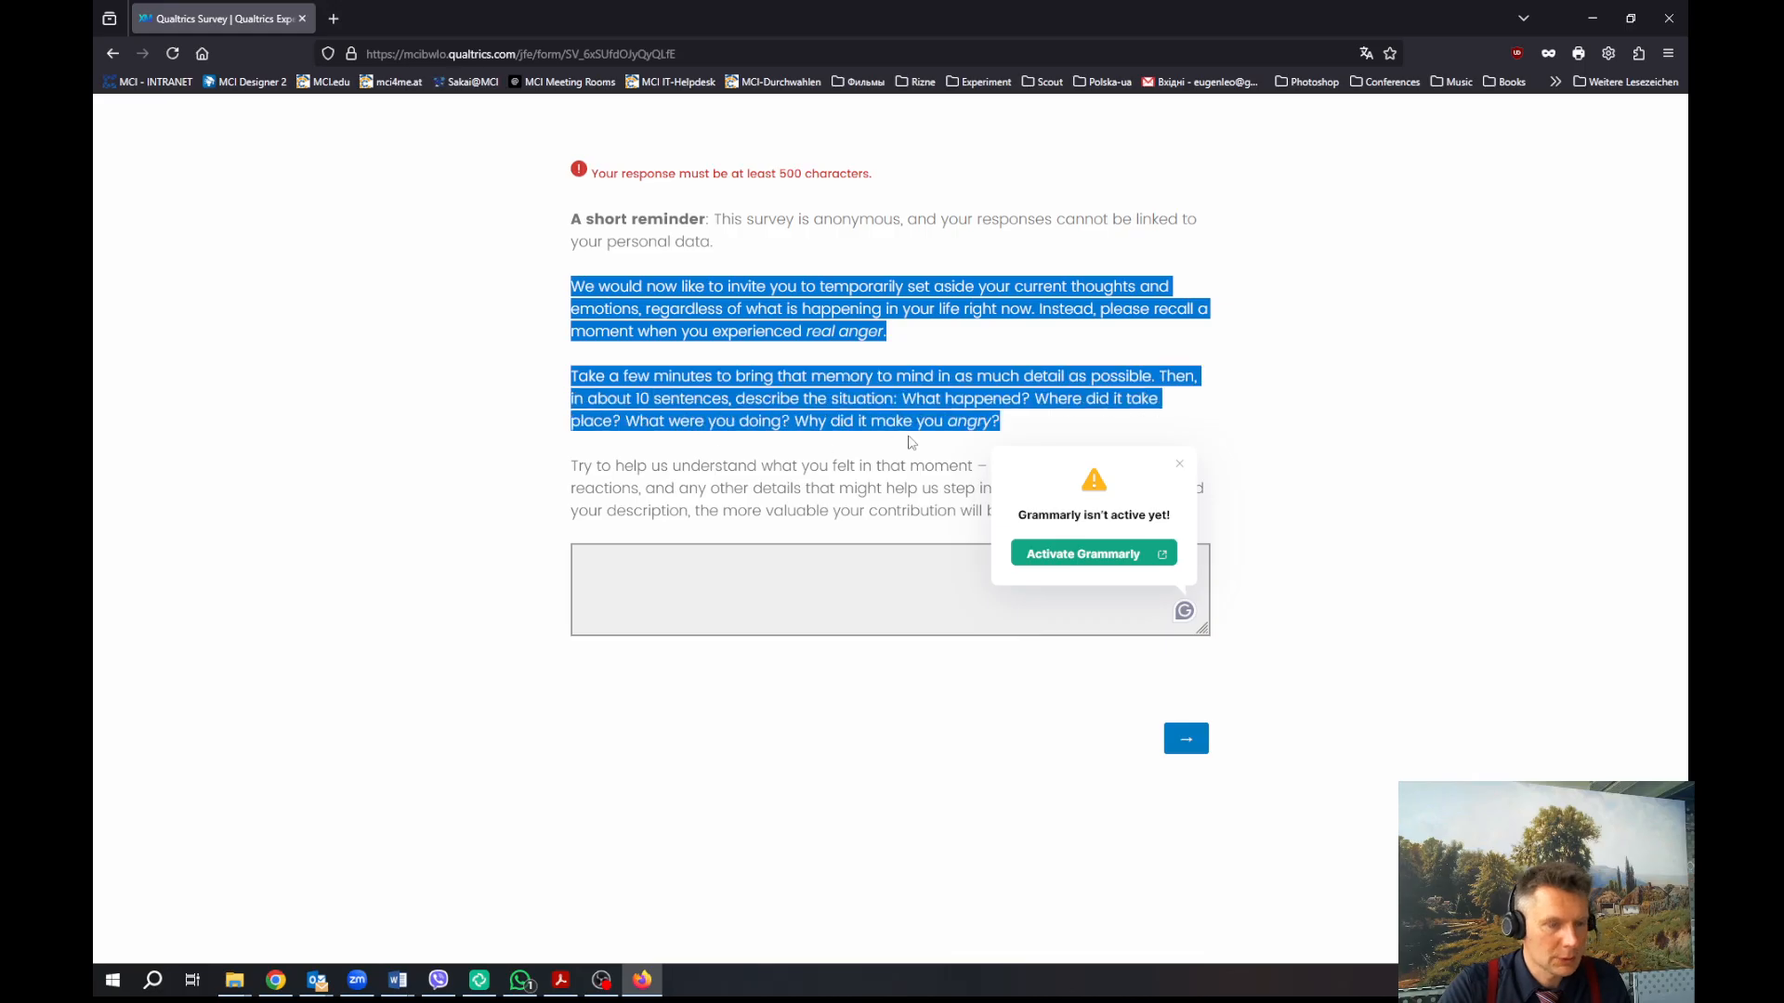
{"action": "left_click", "coordinate": [836, 565]}
{"action": "key", "text": "ctrl+v"}
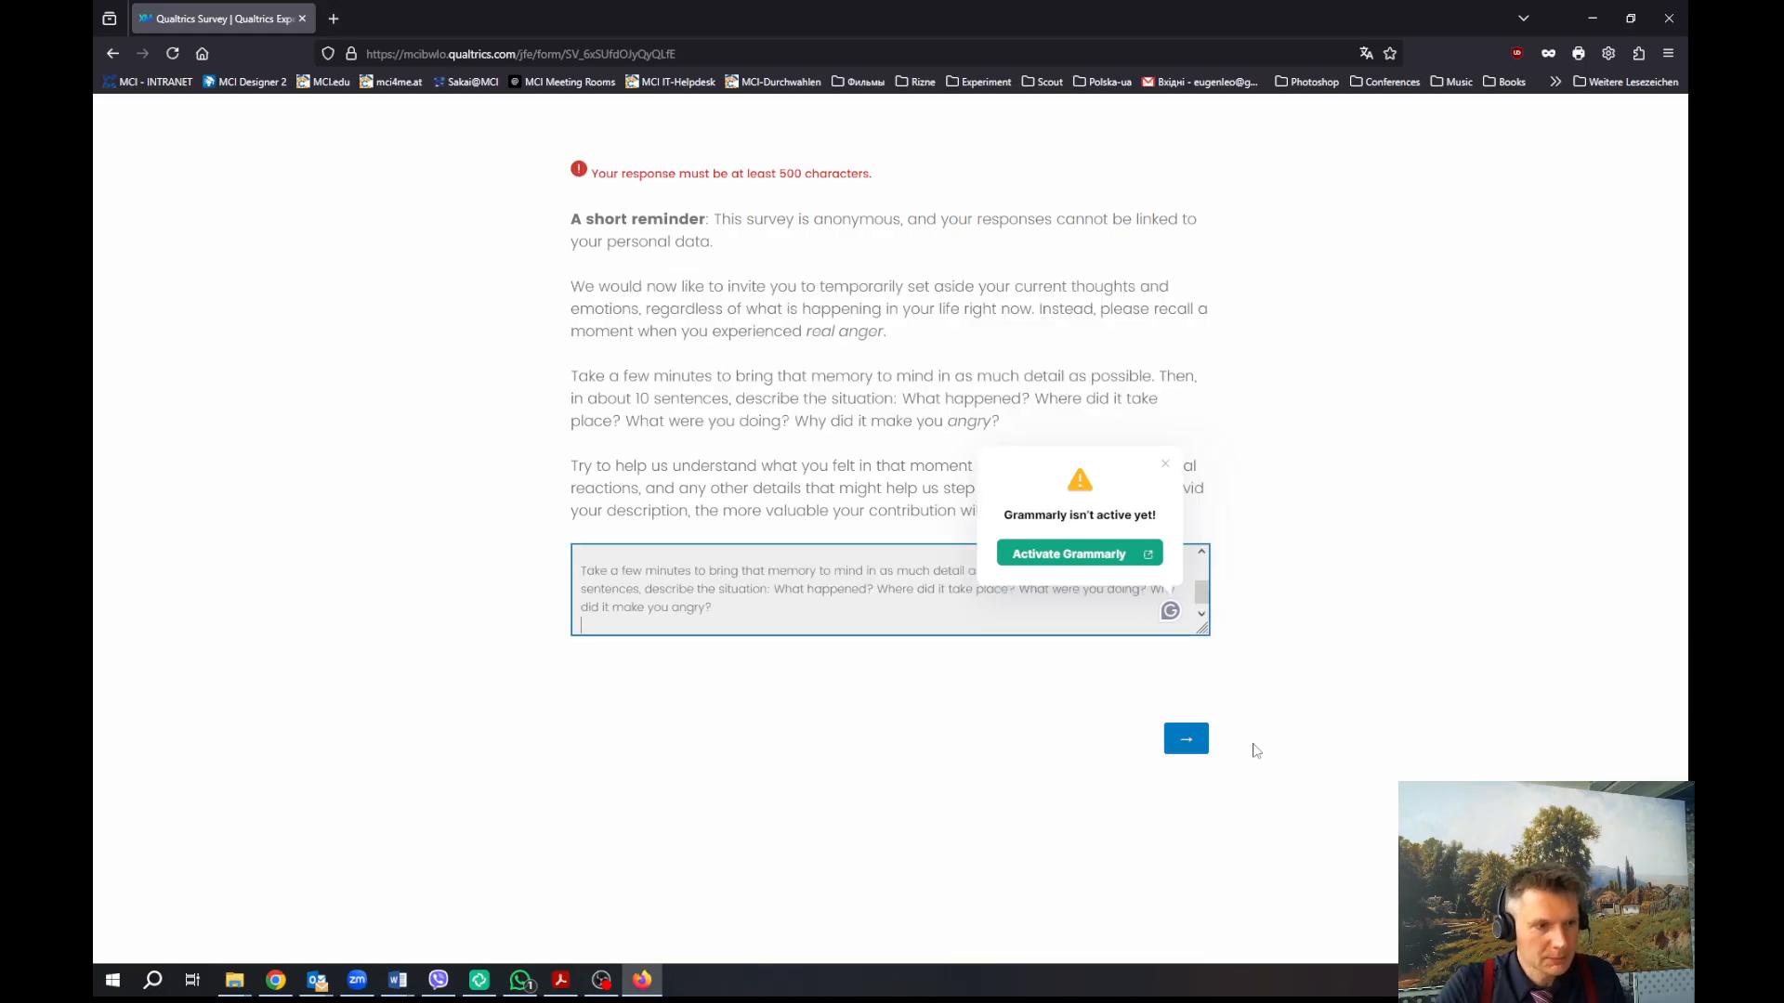
{"action": "left_click", "coordinate": [1196, 738]}
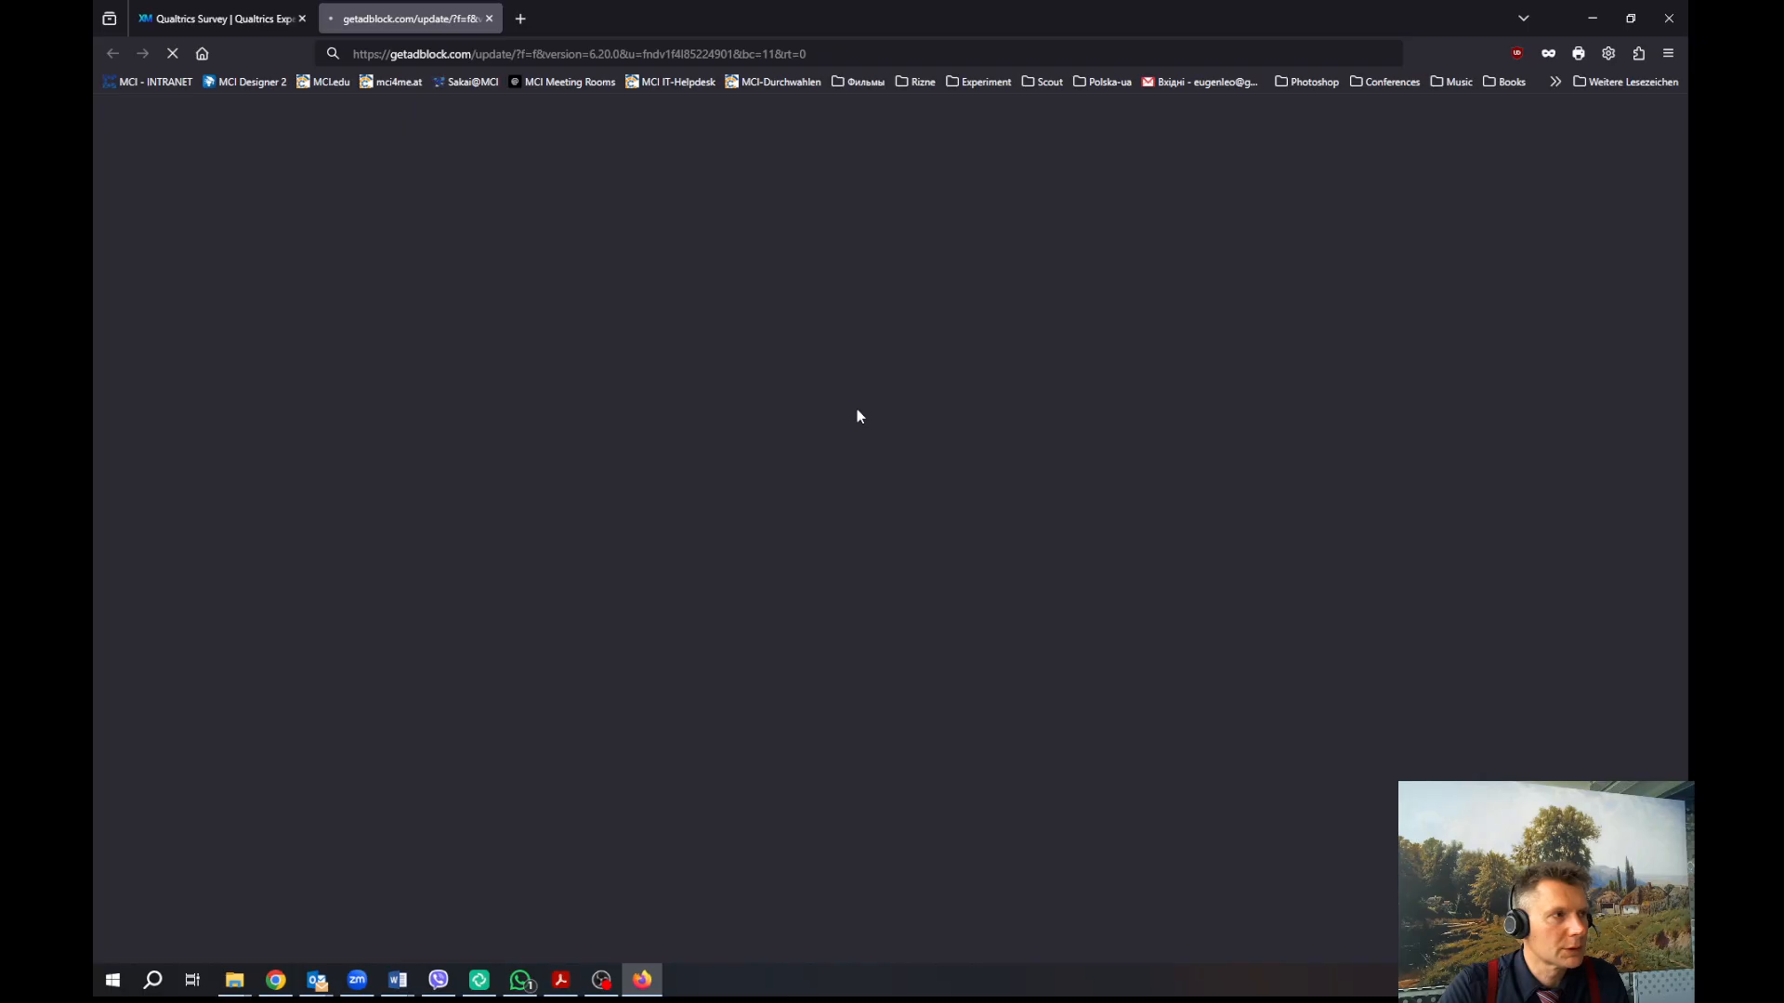
Close the ad-blocker tab, dismiss the grammar-checker prompt and resubmit the essay answer
{"action": "left_click", "coordinate": [488, 19]}
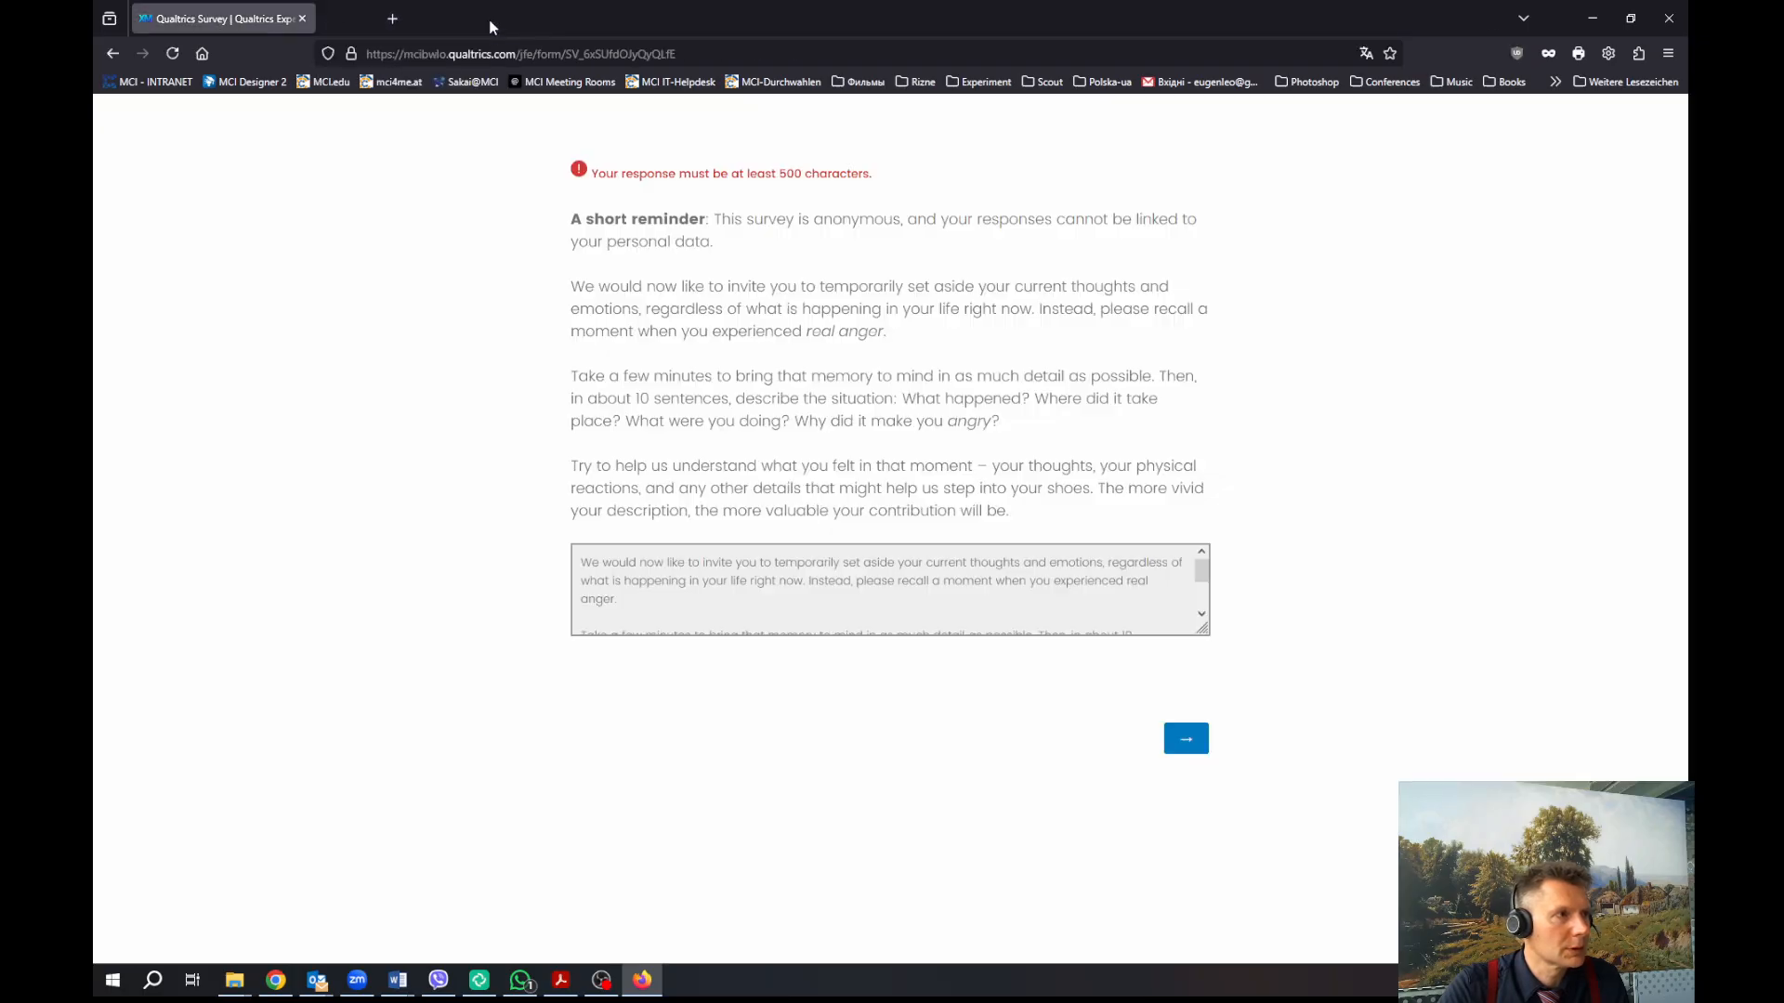
{"action": "left_click", "coordinate": [975, 585]}
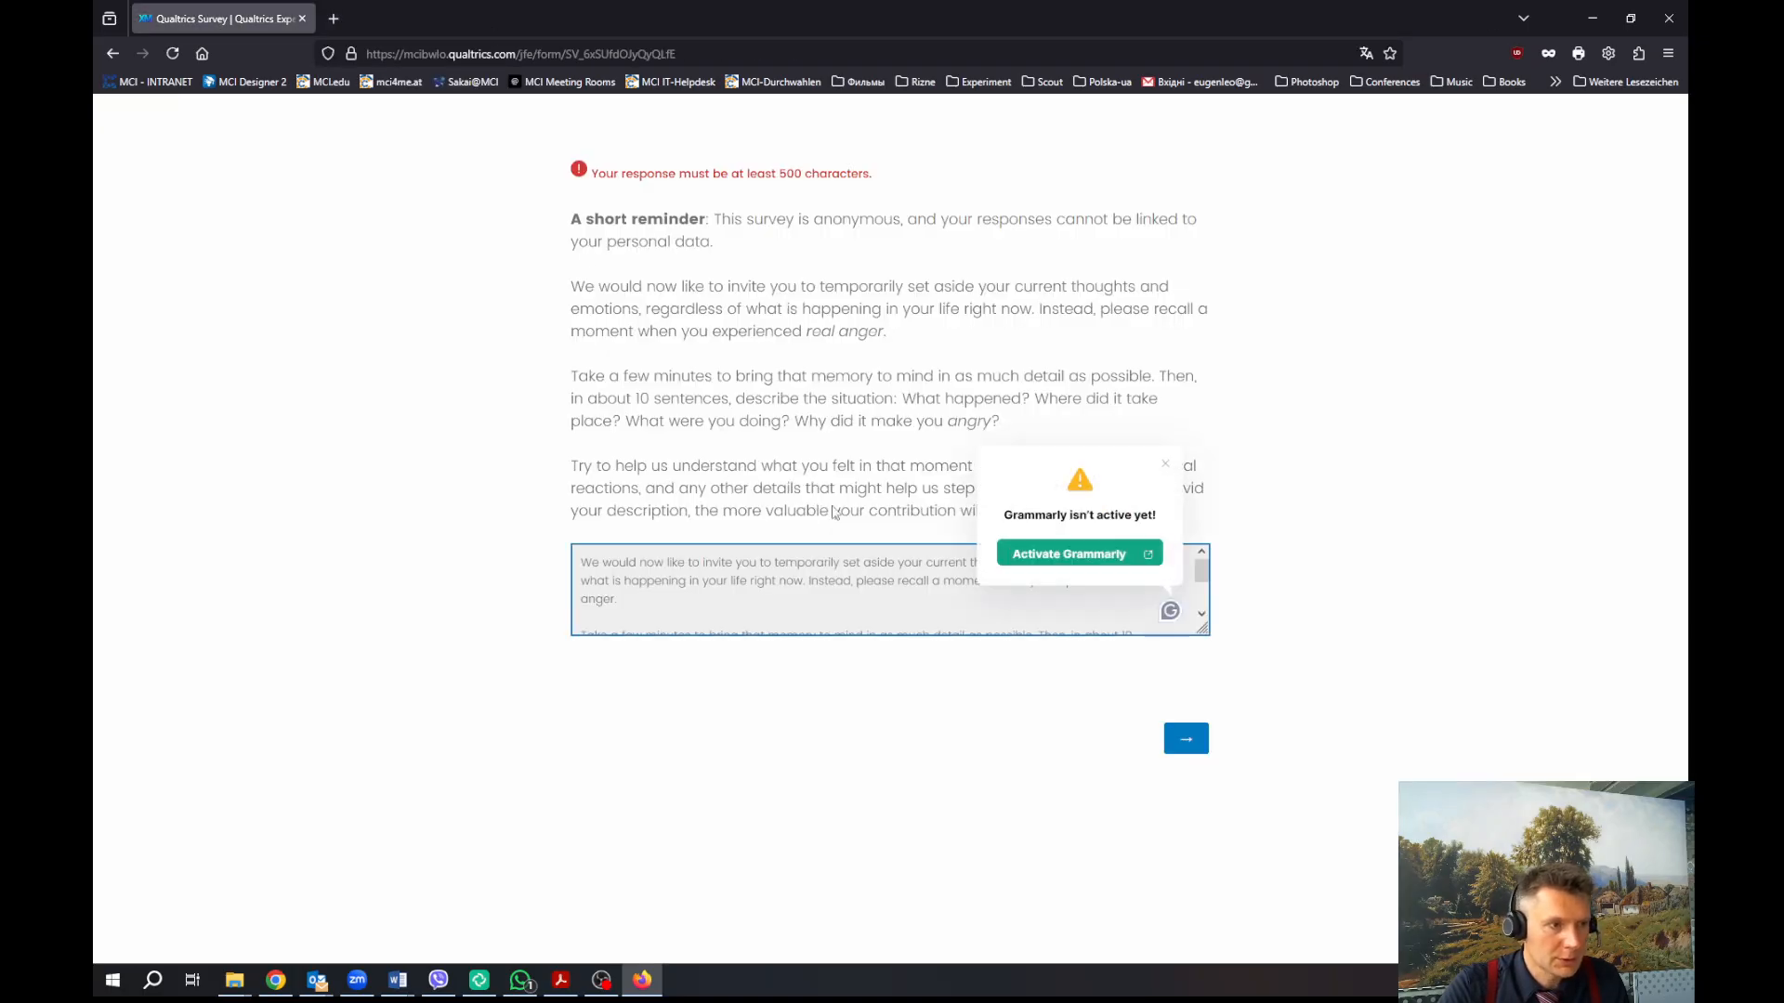
{"action": "left_click", "coordinate": [634, 353]}
{"action": "left_click_drag", "start_coordinate": [569, 285], "coordinate": [908, 431]}
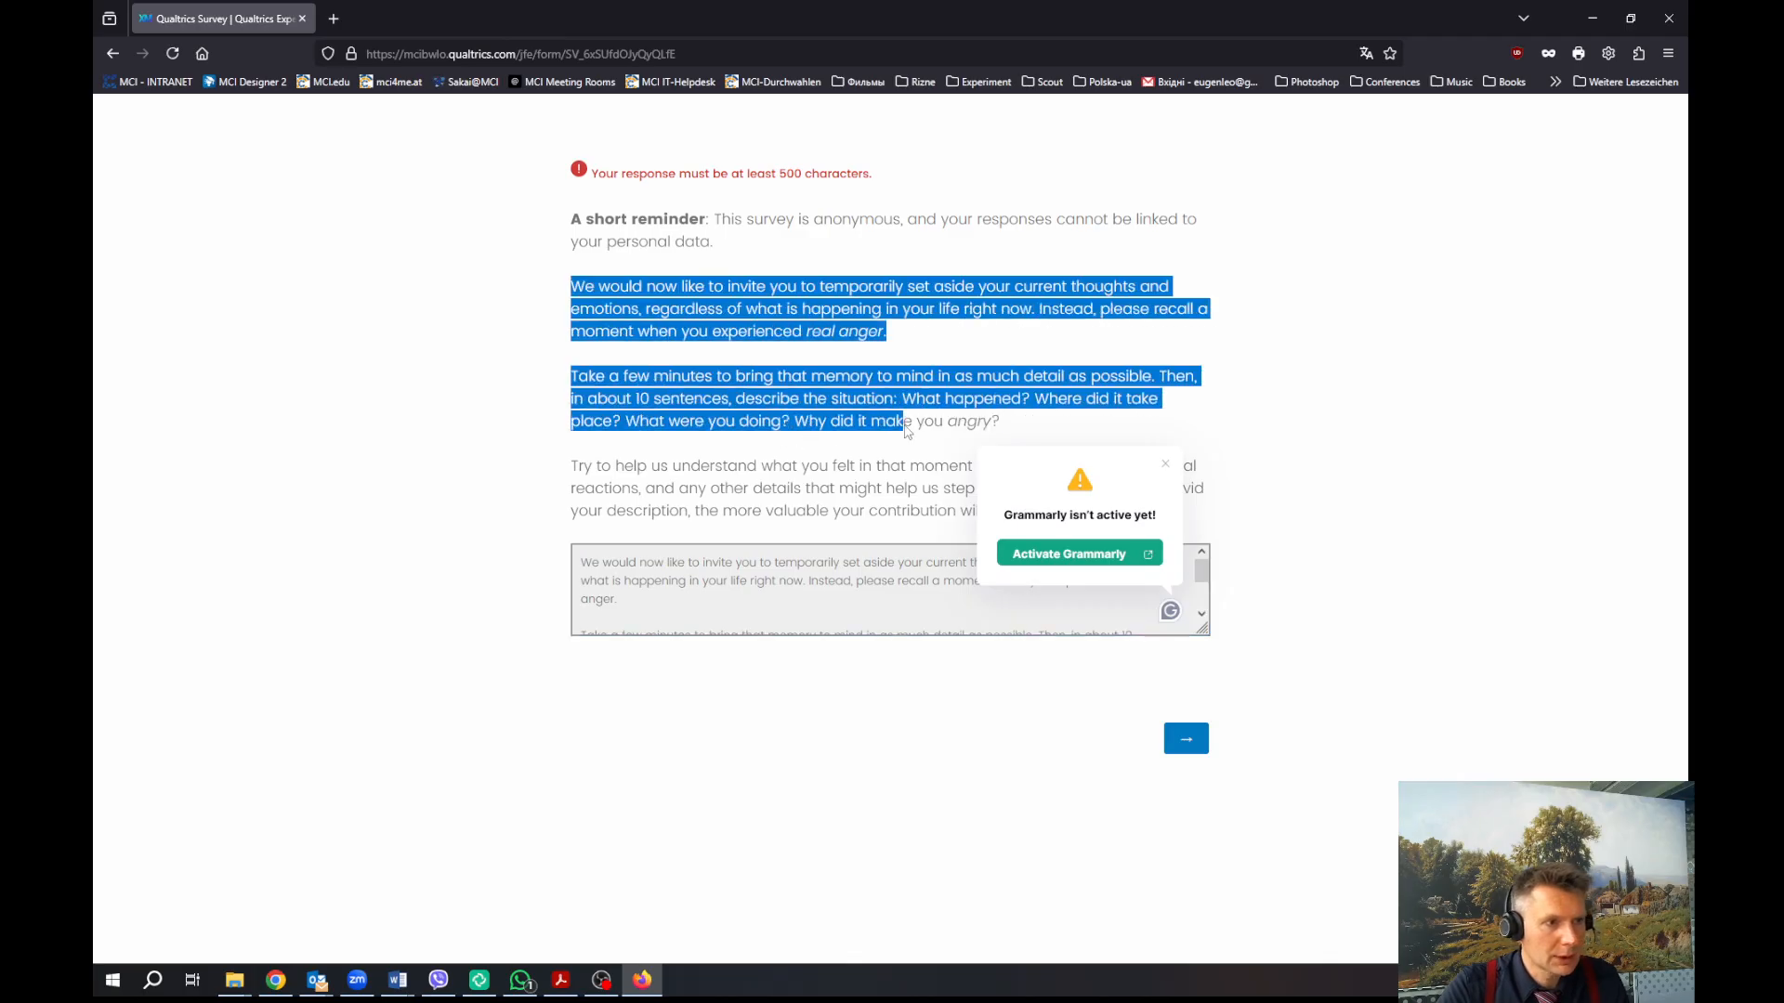
{"action": "left_click", "coordinate": [876, 578]}
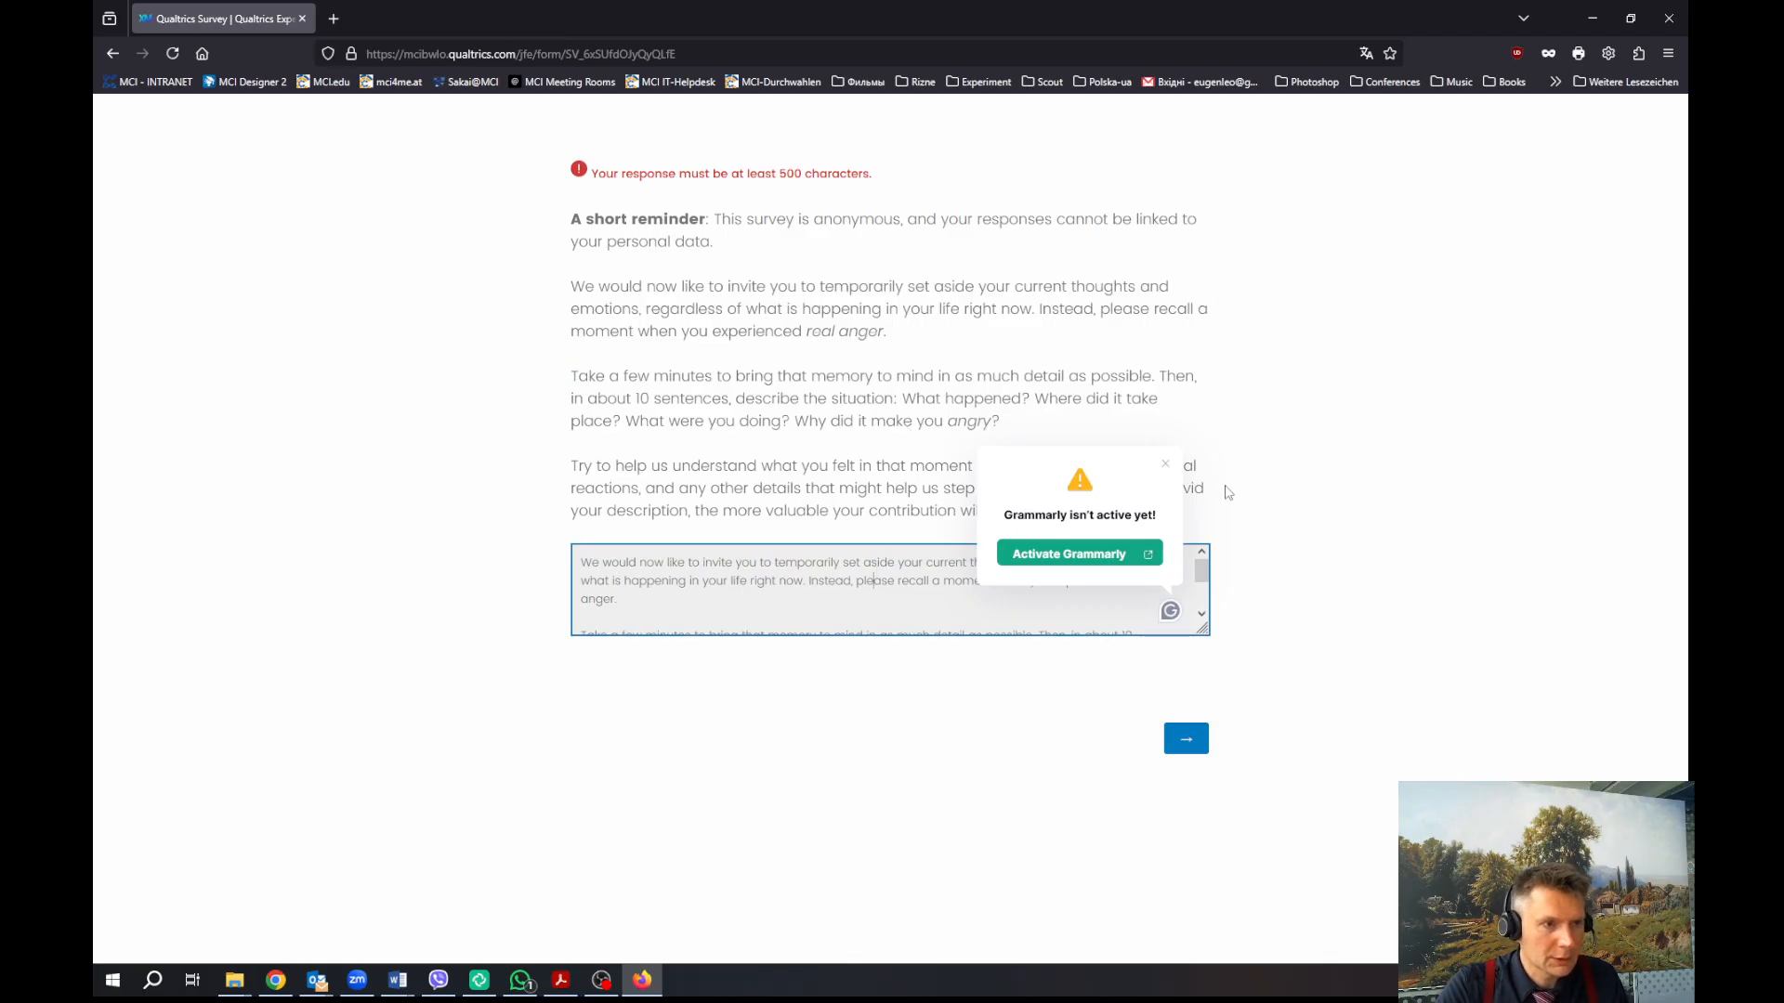
{"action": "left_click", "coordinate": [1166, 465]}
{"action": "left_click", "coordinate": [931, 592]}
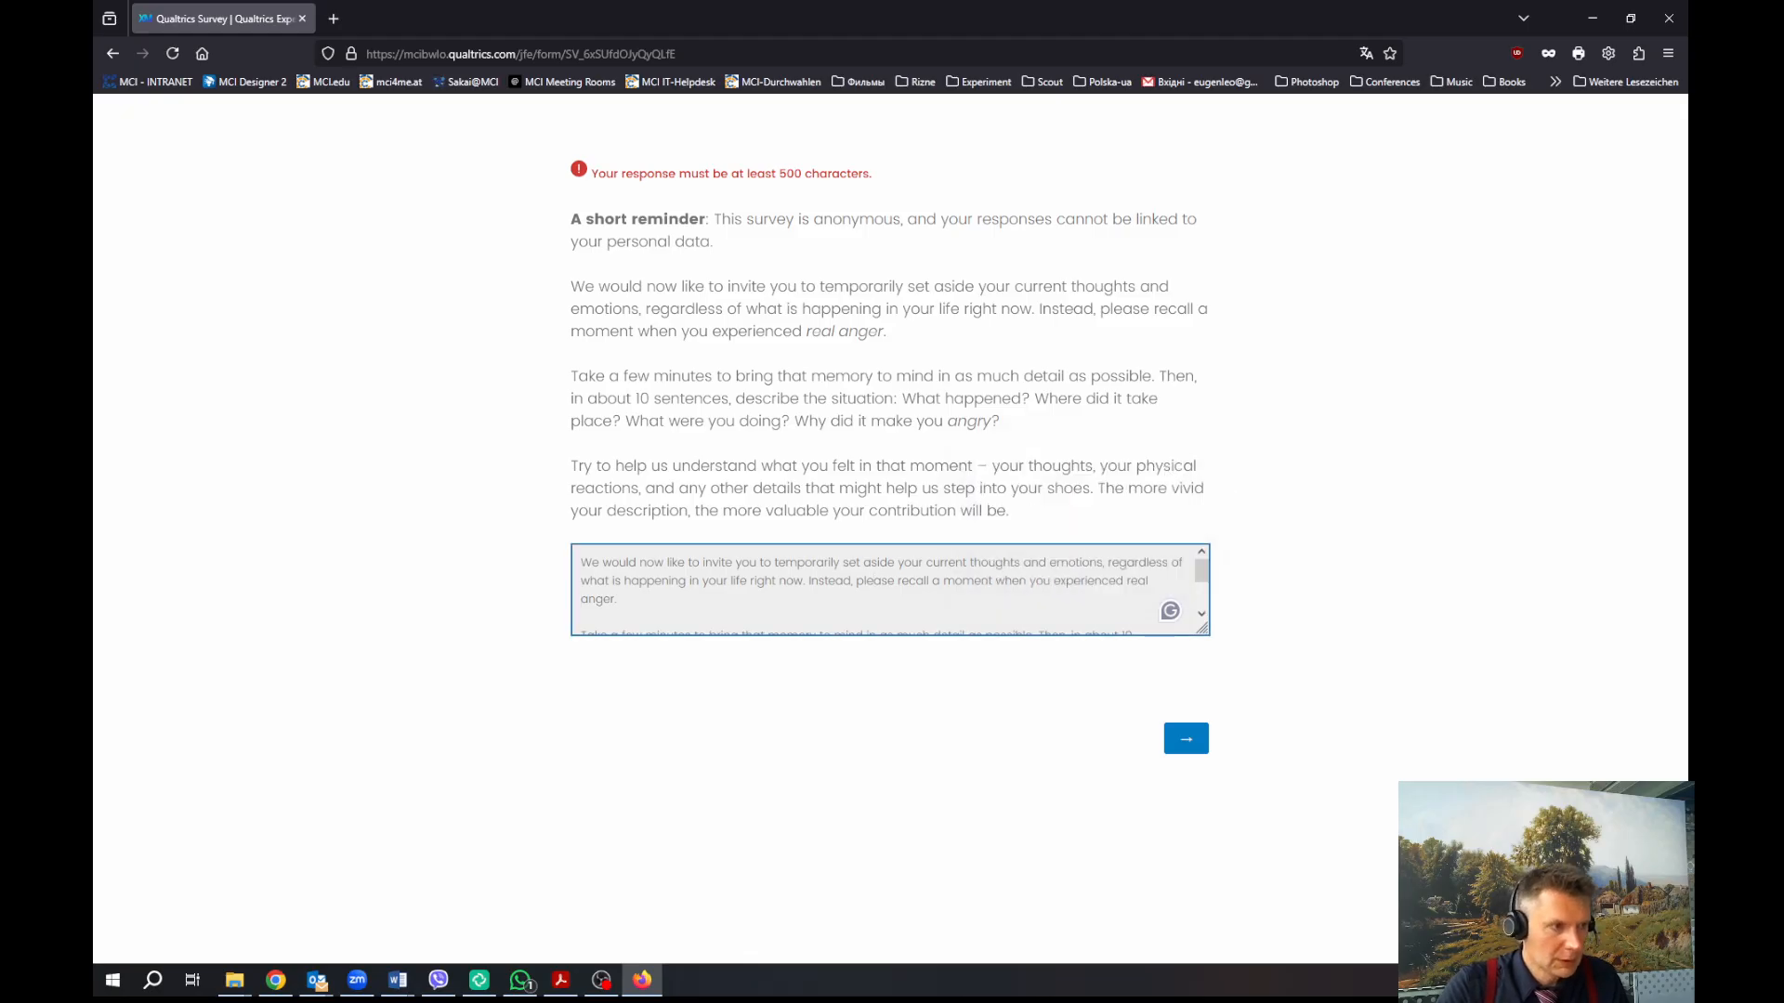
{"action": "left_click", "coordinate": [1177, 738]}
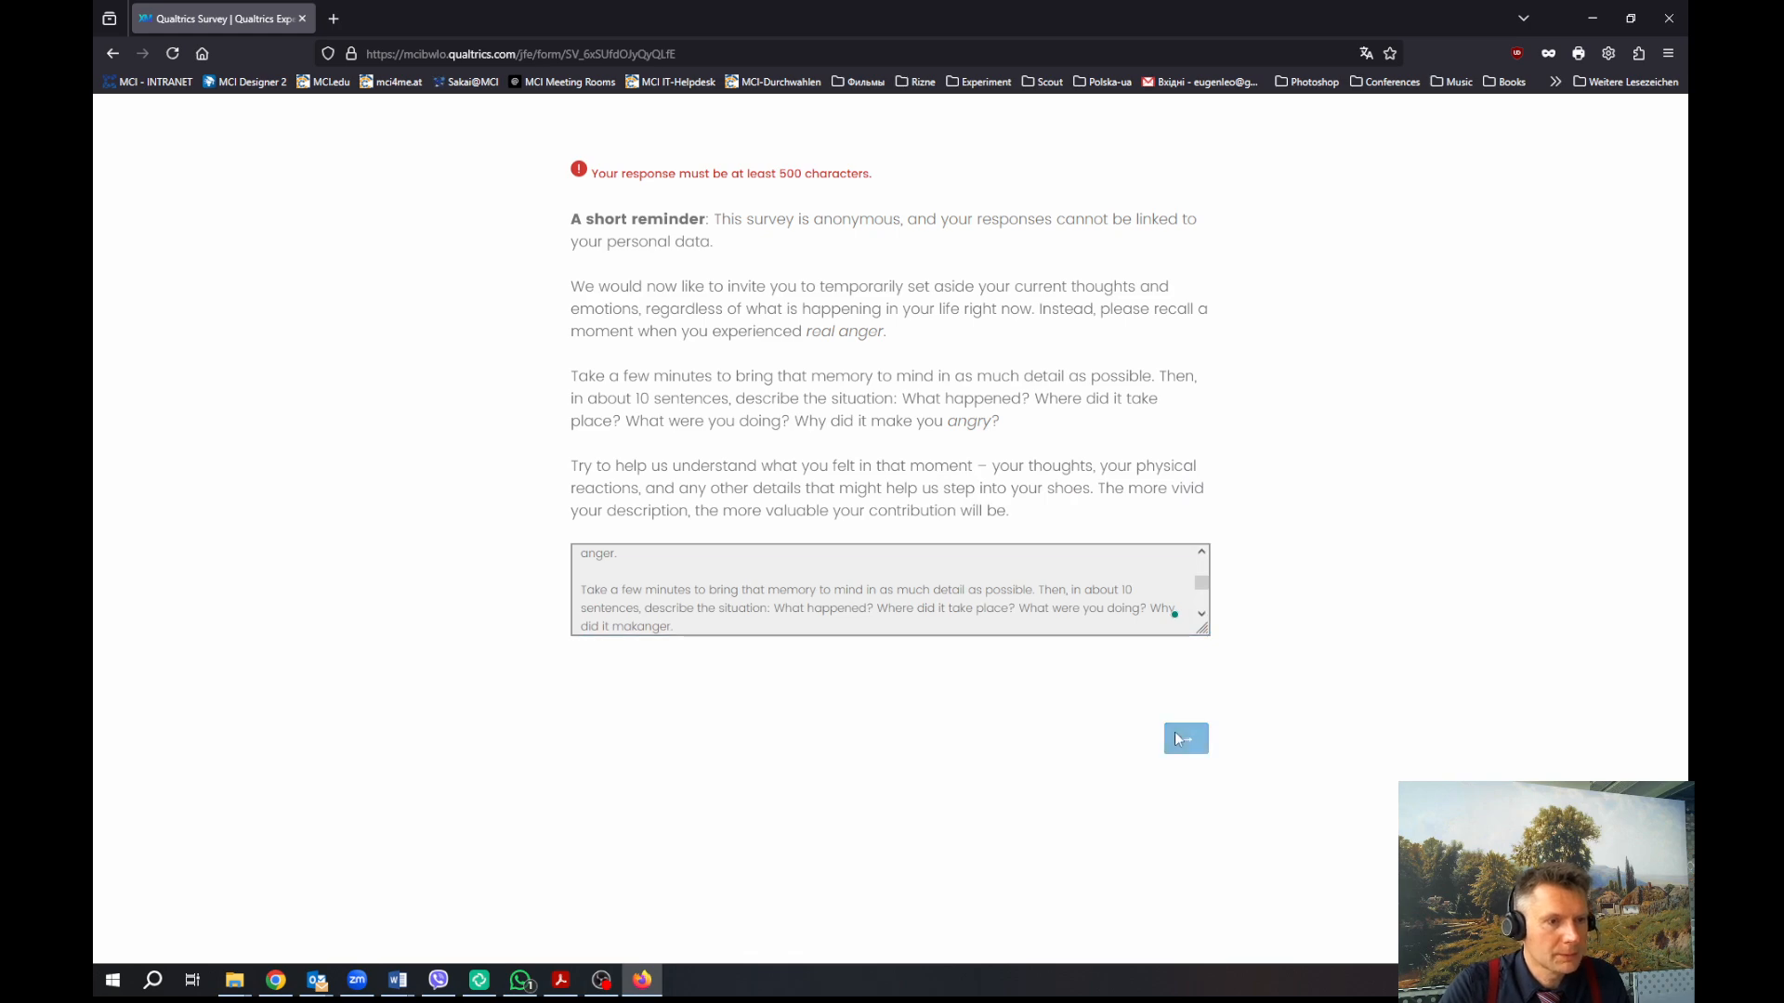
Answer Disagree for the contest and good-things rows, then Agree for the following matrix statements
{"action": "left_click", "coordinate": [902, 300]}
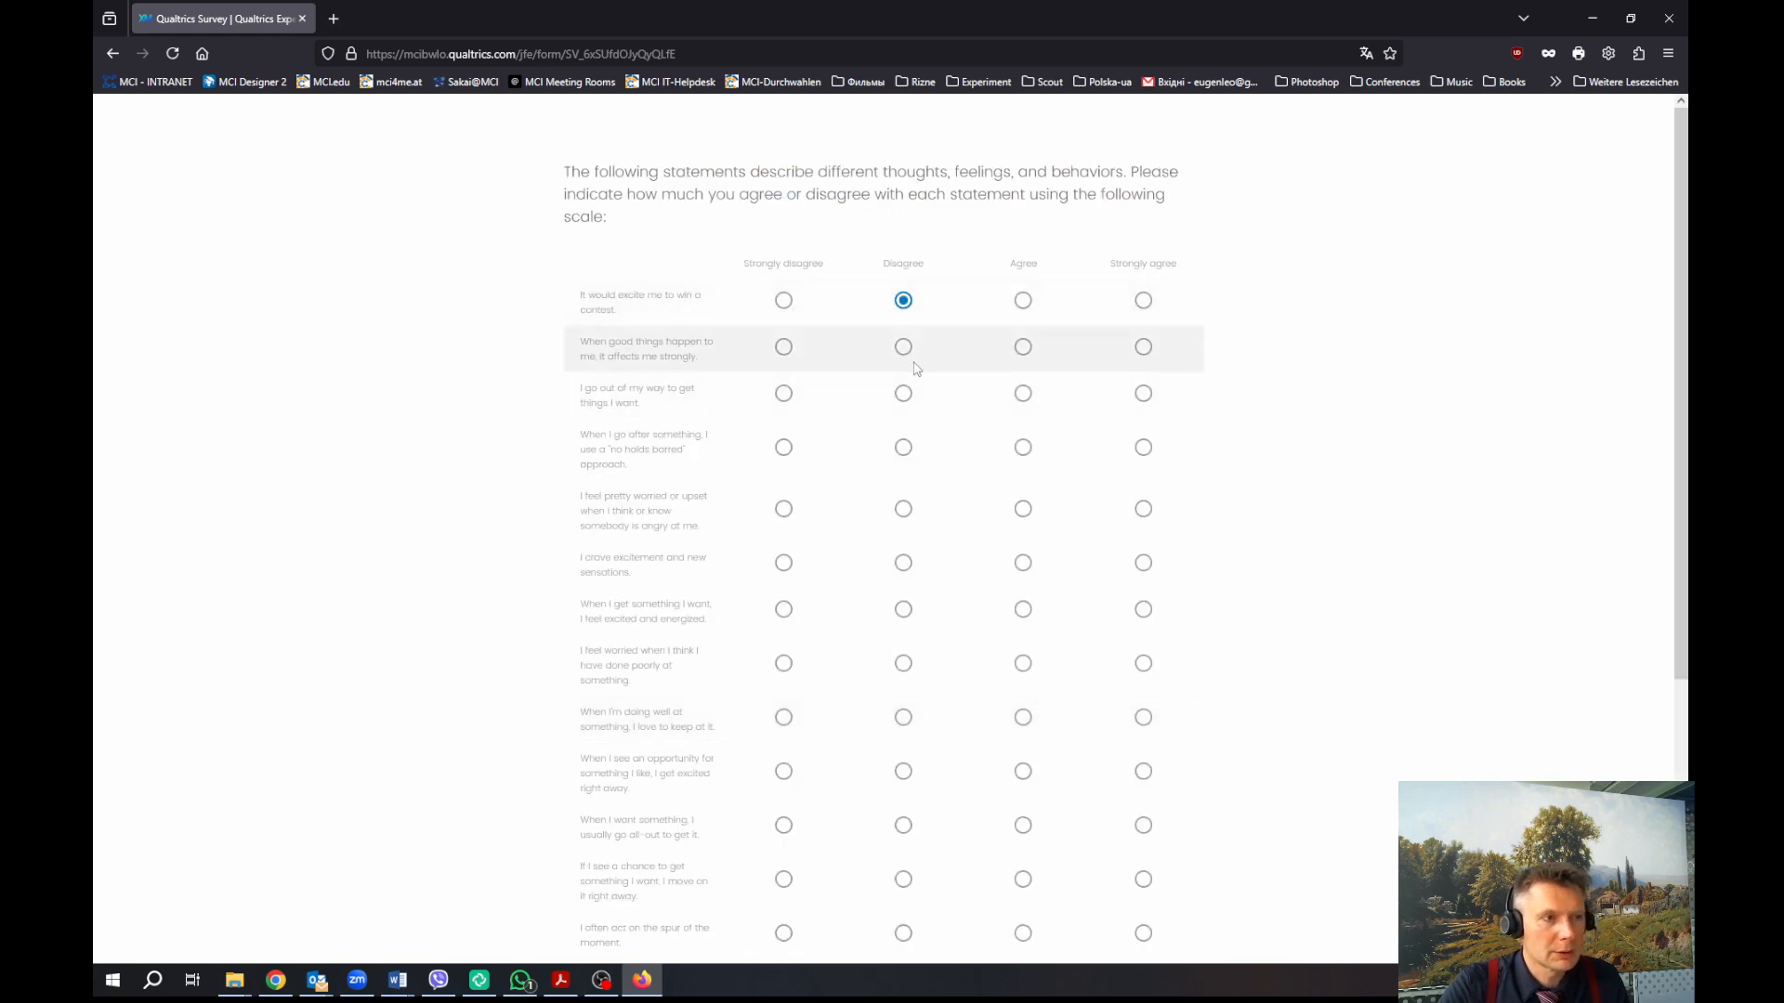
{"action": "left_click", "coordinate": [904, 348]}
{"action": "left_click", "coordinate": [1023, 447]}
{"action": "left_click", "coordinate": [1023, 394]}
{"action": "left_click", "coordinate": [1023, 508]}
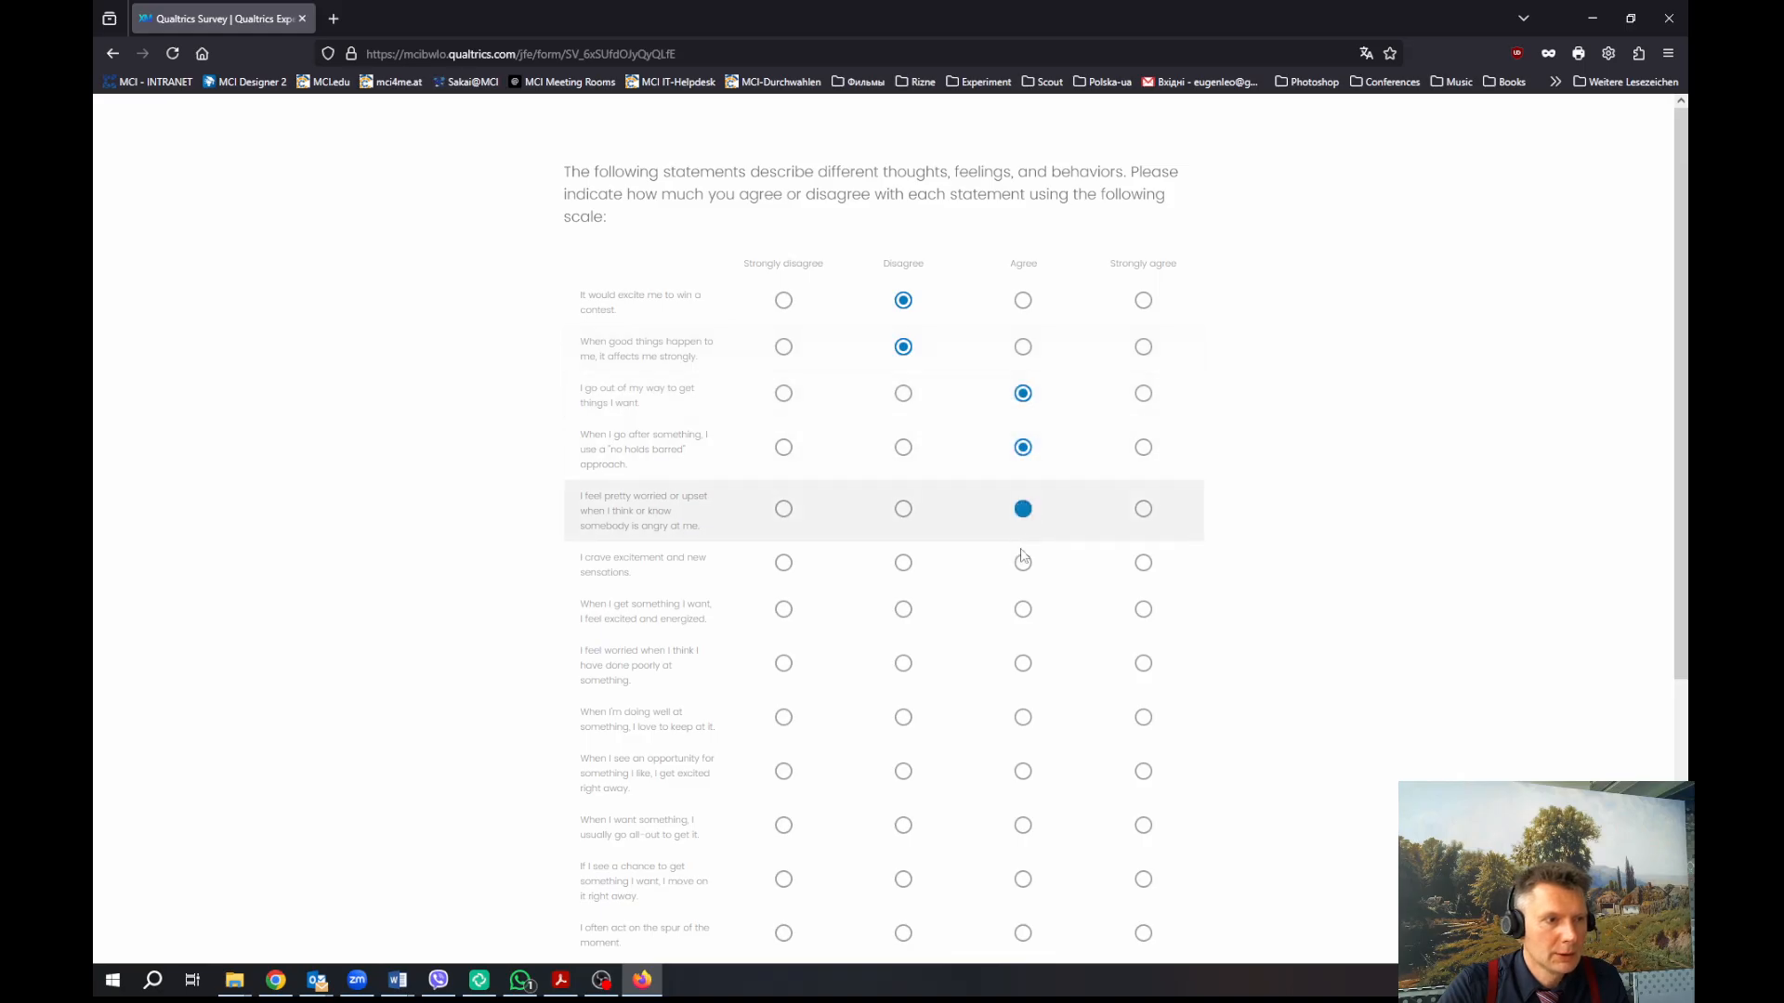
{"action": "left_click", "coordinate": [1023, 562]}
{"action": "left_click", "coordinate": [1023, 609]}
{"action": "left_click", "coordinate": [1022, 662]}
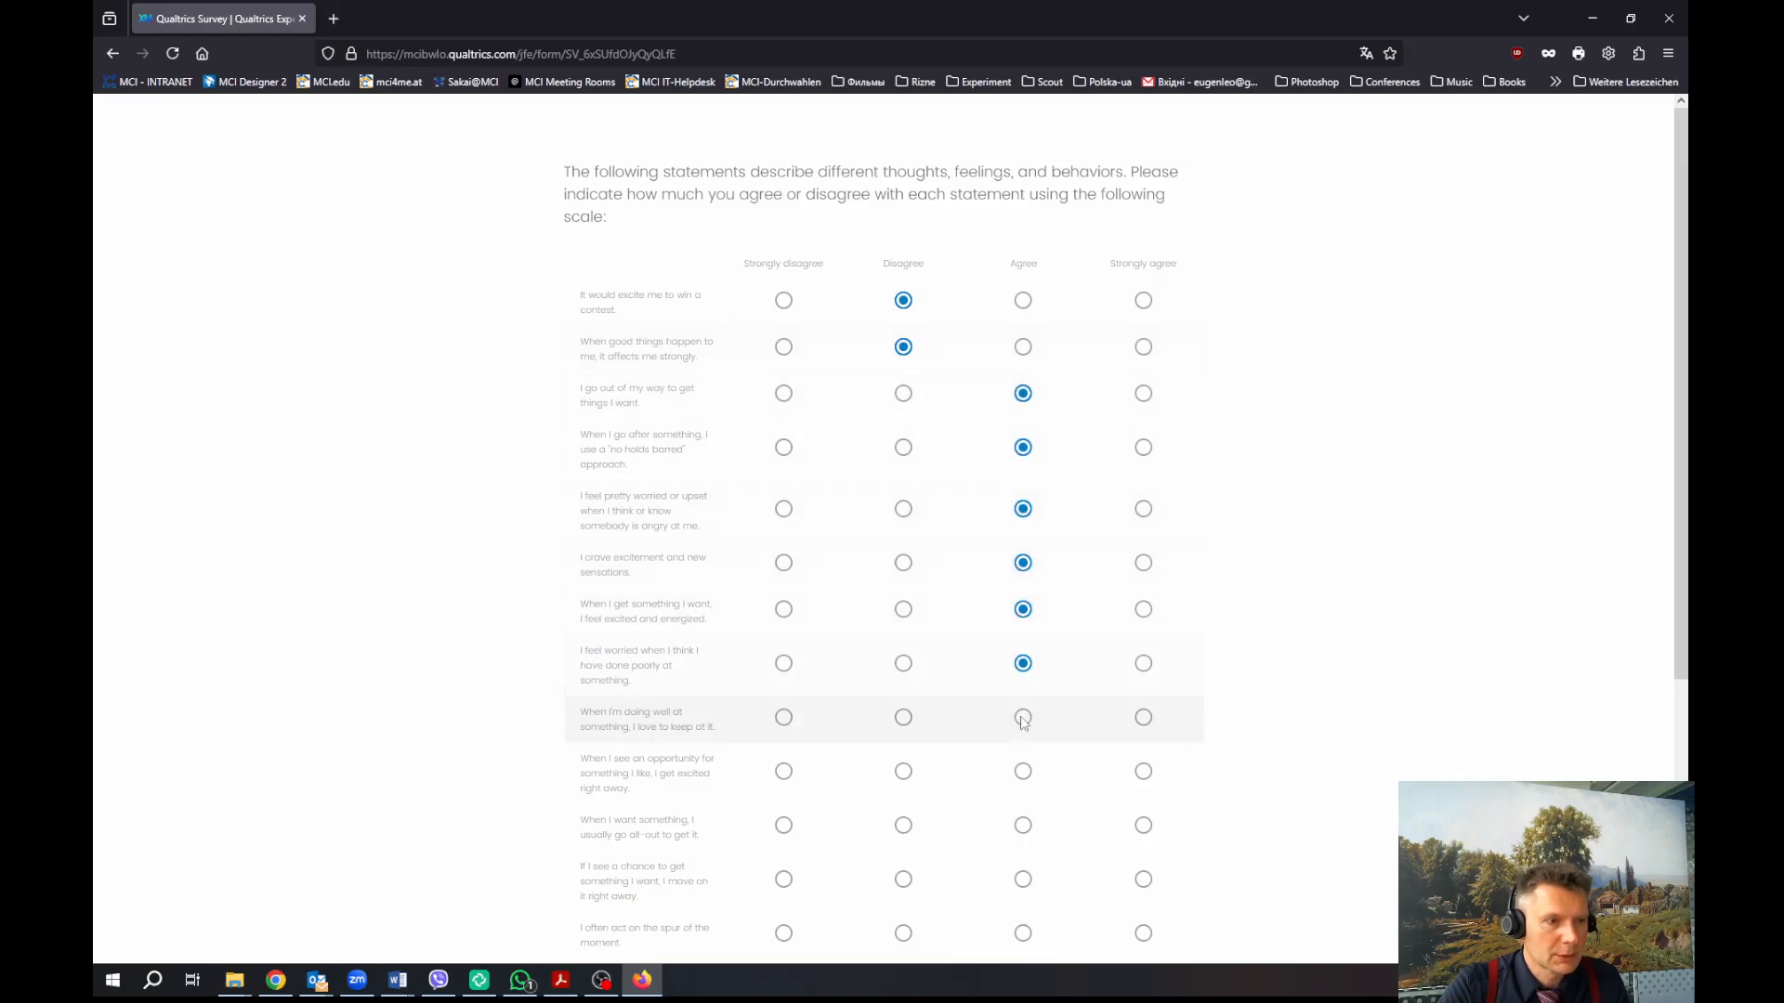
{"action": "left_click", "coordinate": [1023, 718]}
{"action": "left_click", "coordinate": [1023, 825]}
Mark Agree for the remaining statements further down the agreement matrix
{"action": "scroll", "coordinate": [1029, 887], "scroll_direction": "down", "scroll_amount": 1}
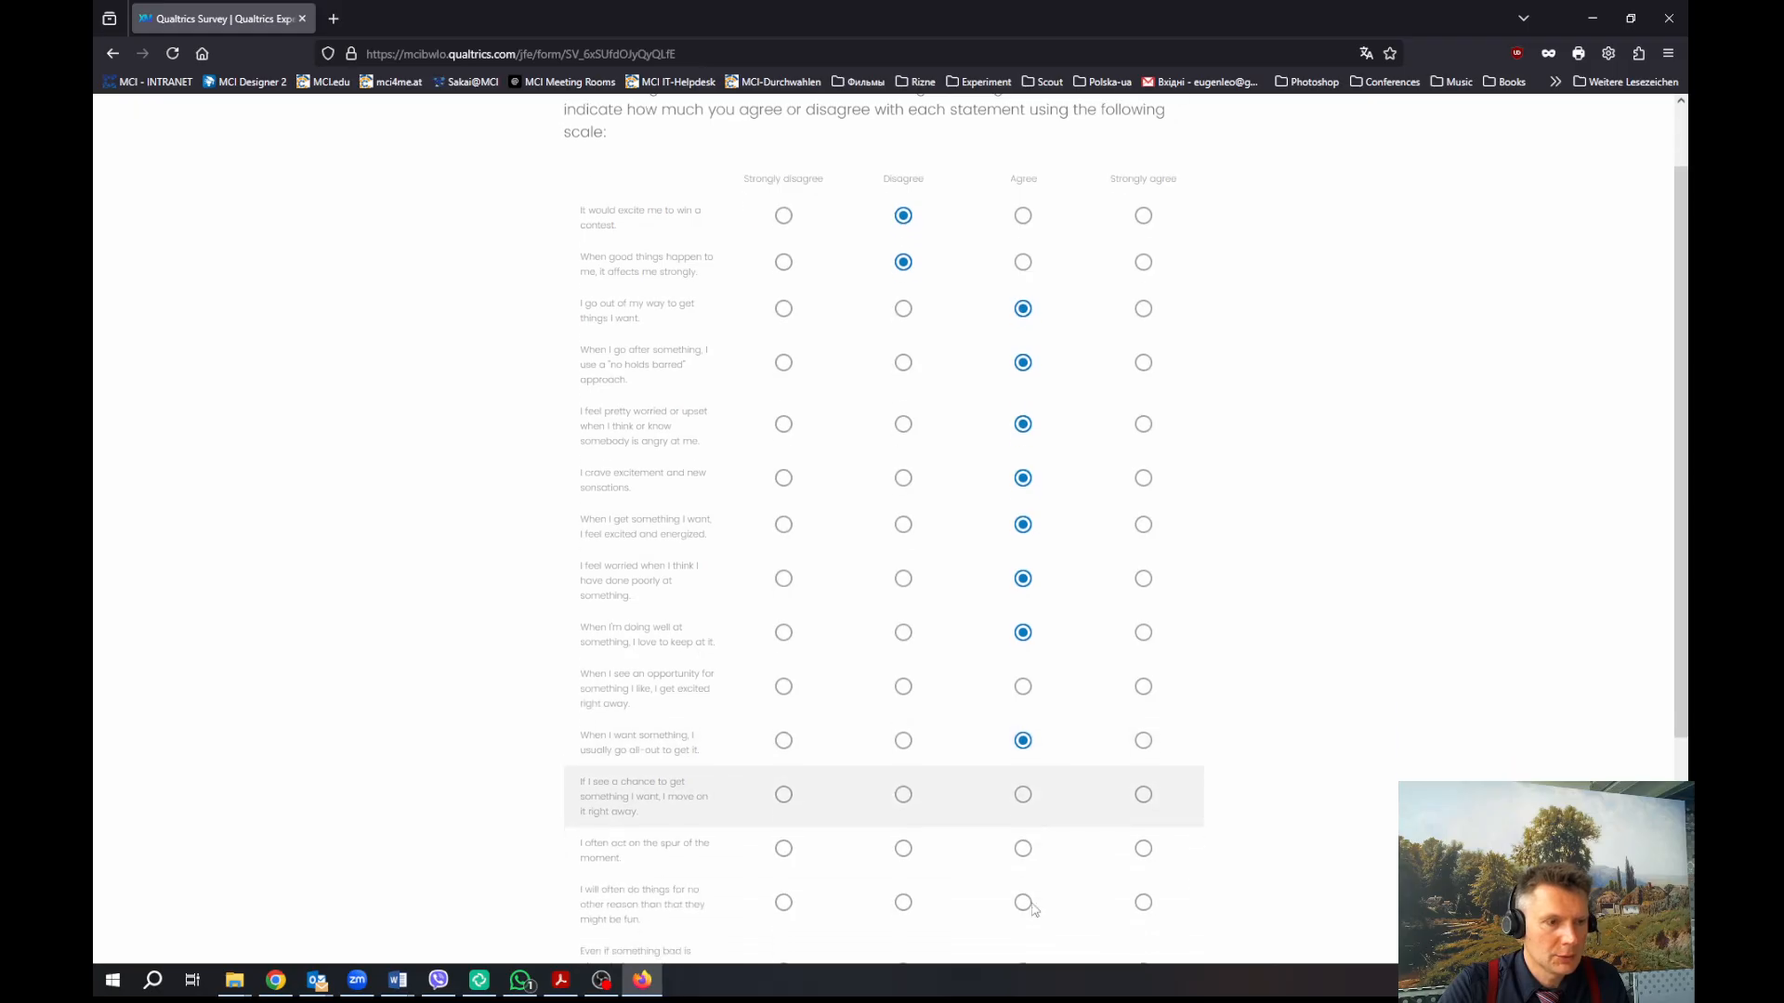
{"action": "left_click", "coordinate": [1023, 686]}
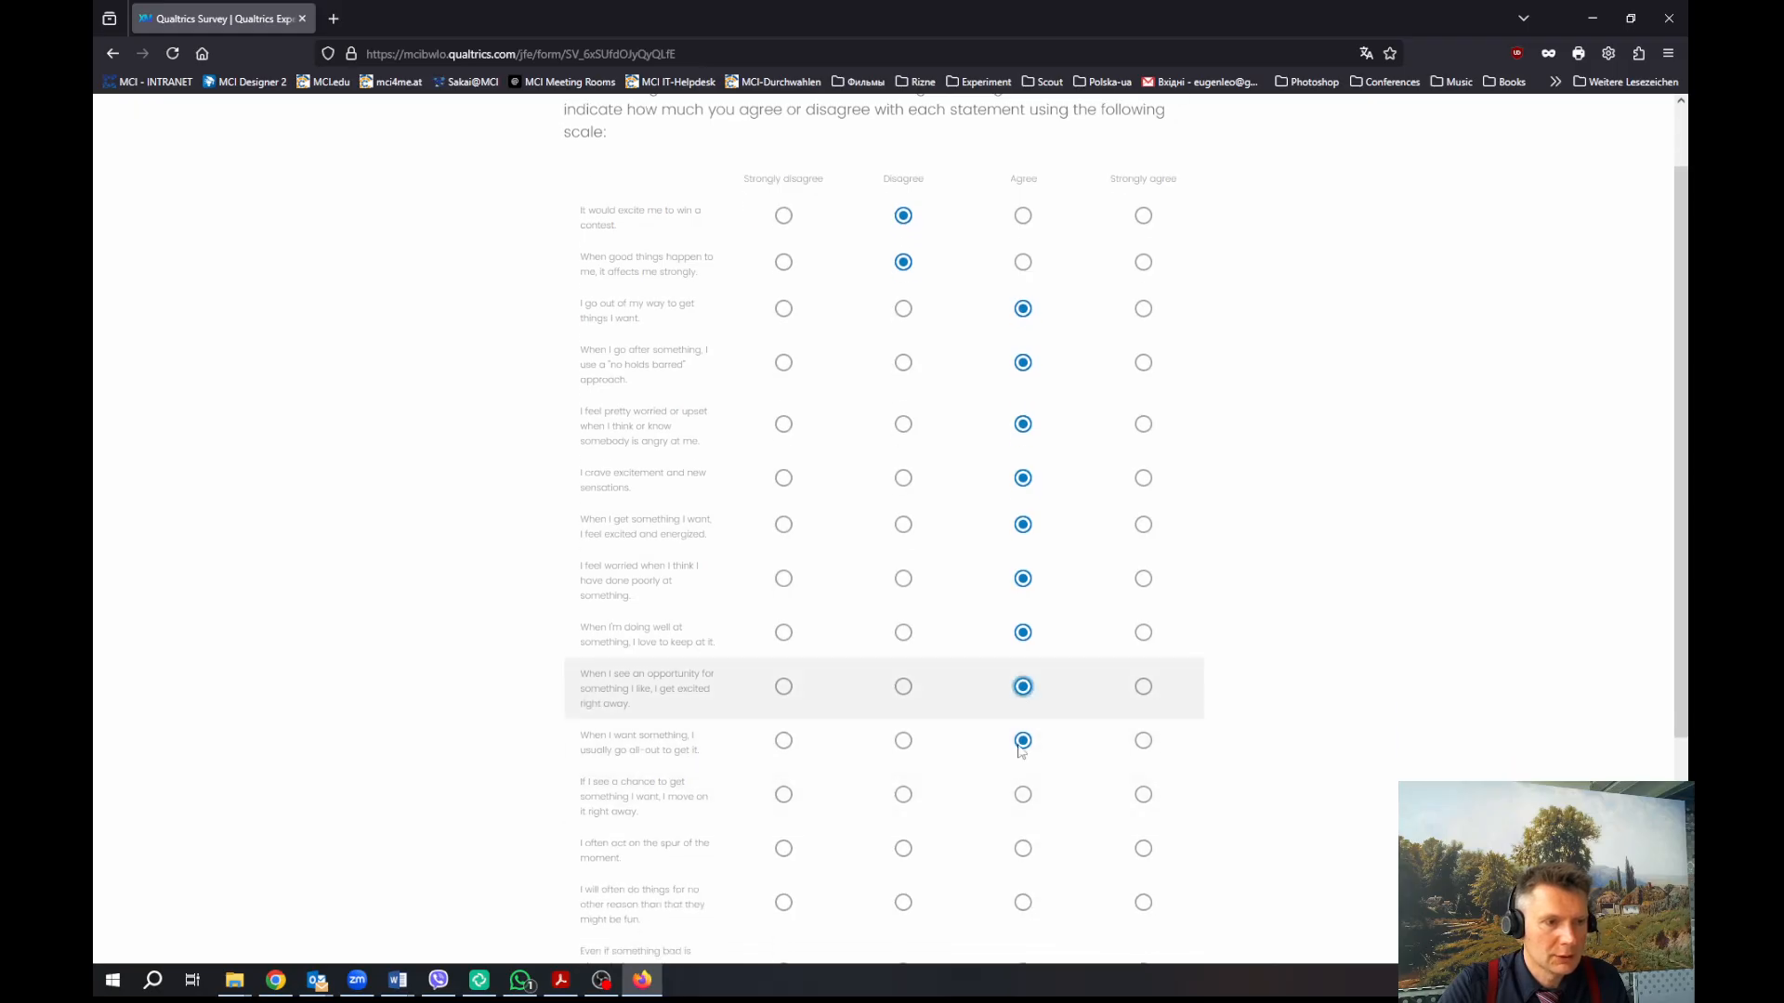
{"action": "left_click", "coordinate": [1023, 848]}
{"action": "scroll", "coordinate": [1106, 883], "scroll_direction": "down", "scroll_amount": 2}
{"action": "left_click", "coordinate": [1023, 733]}
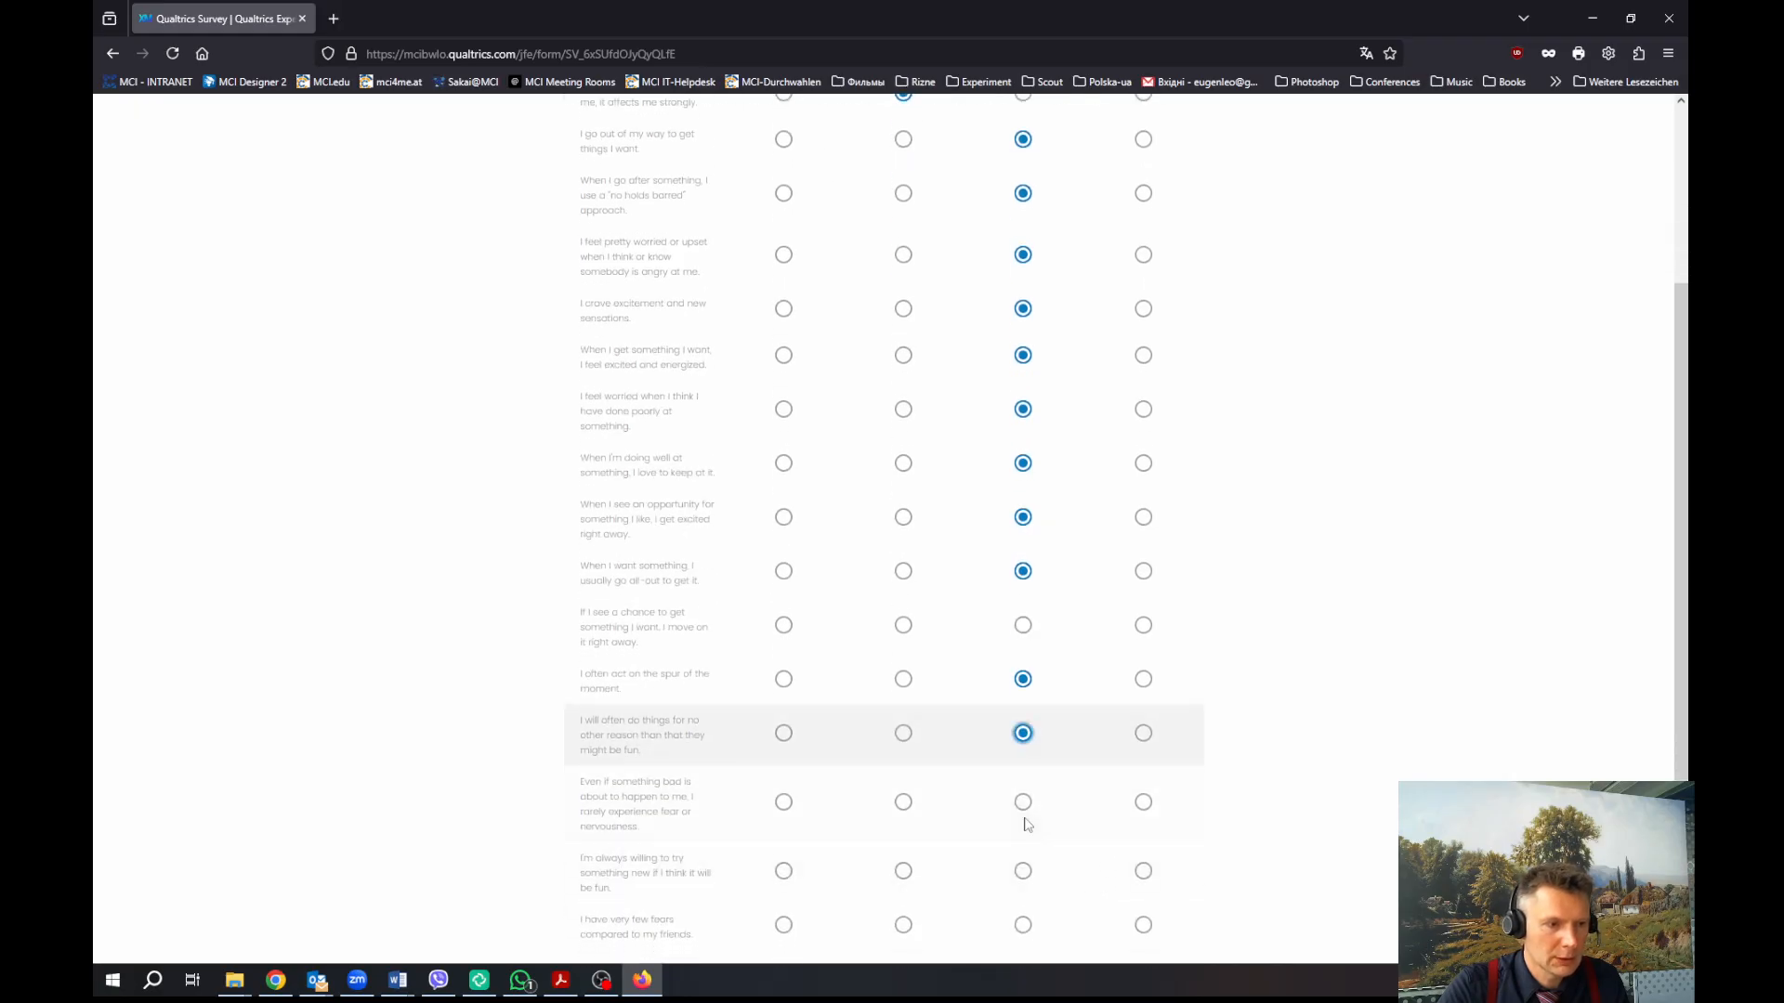
{"action": "left_click", "coordinate": [1024, 802]}
{"action": "left_click", "coordinate": [1024, 926]}
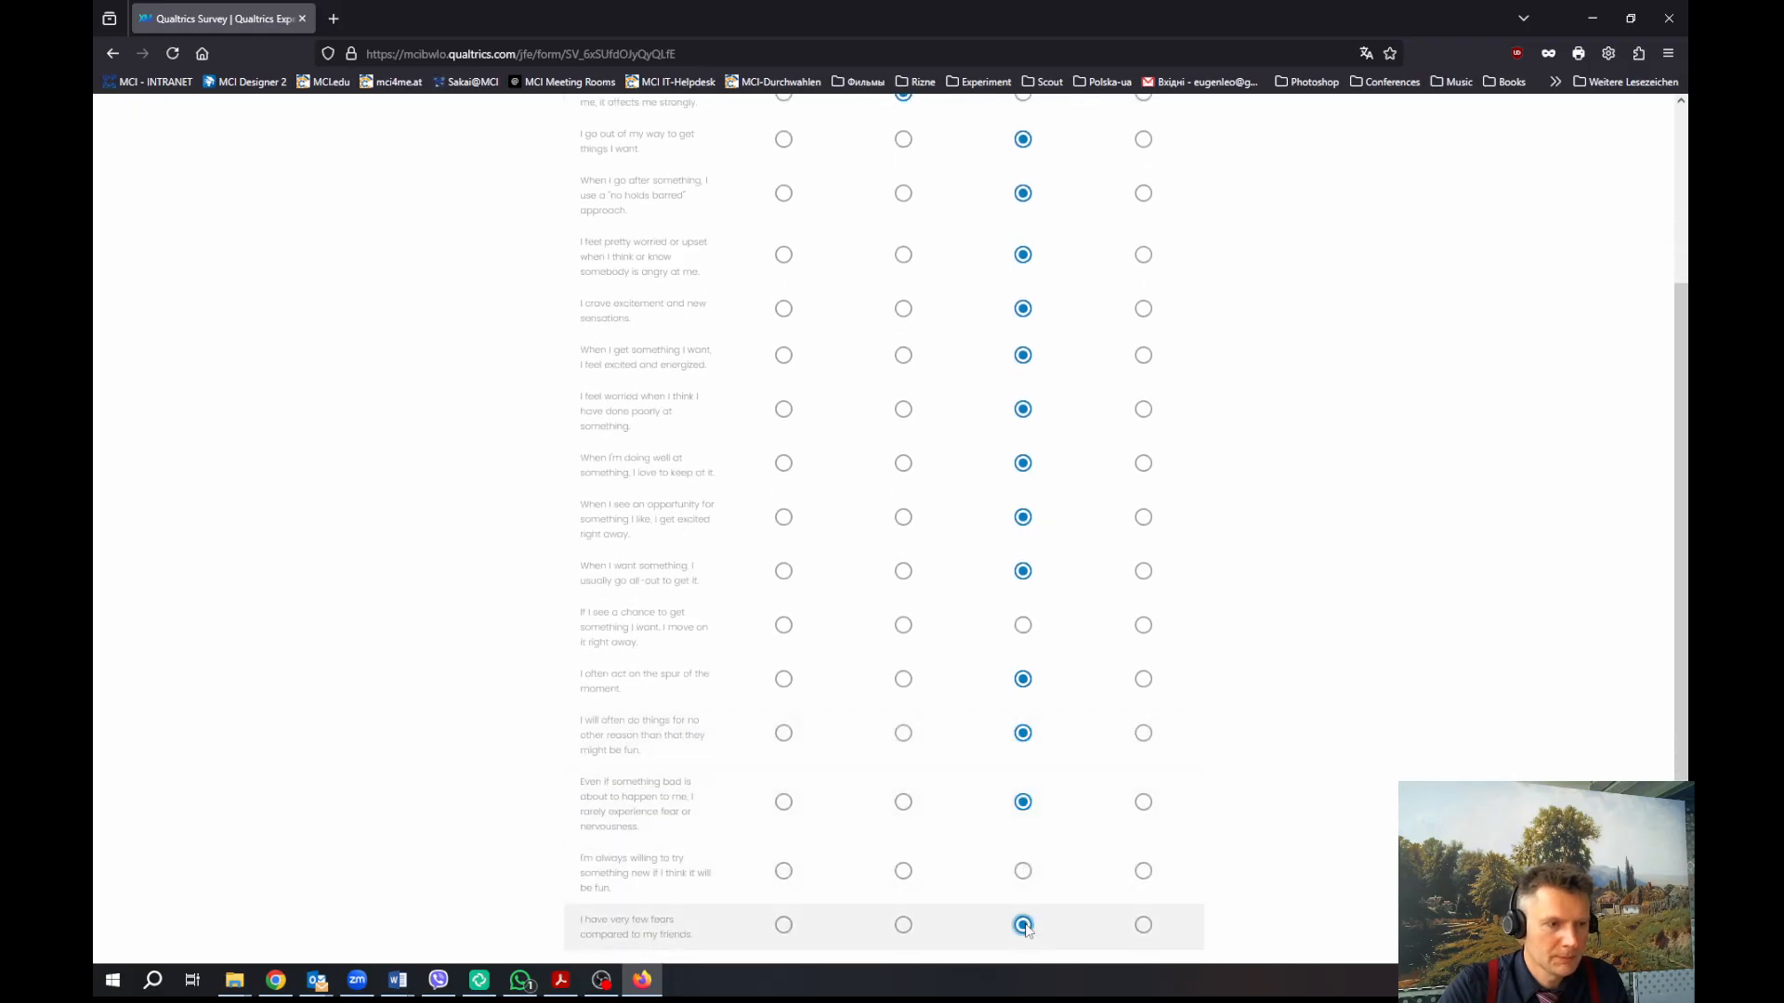
{"action": "left_click", "coordinate": [1023, 871]}
Answer the row flagged 'Please answer this question' and advance to the gender and birth-year page
{"action": "scroll", "coordinate": [1096, 919], "scroll_direction": "down", "scroll_amount": 2}
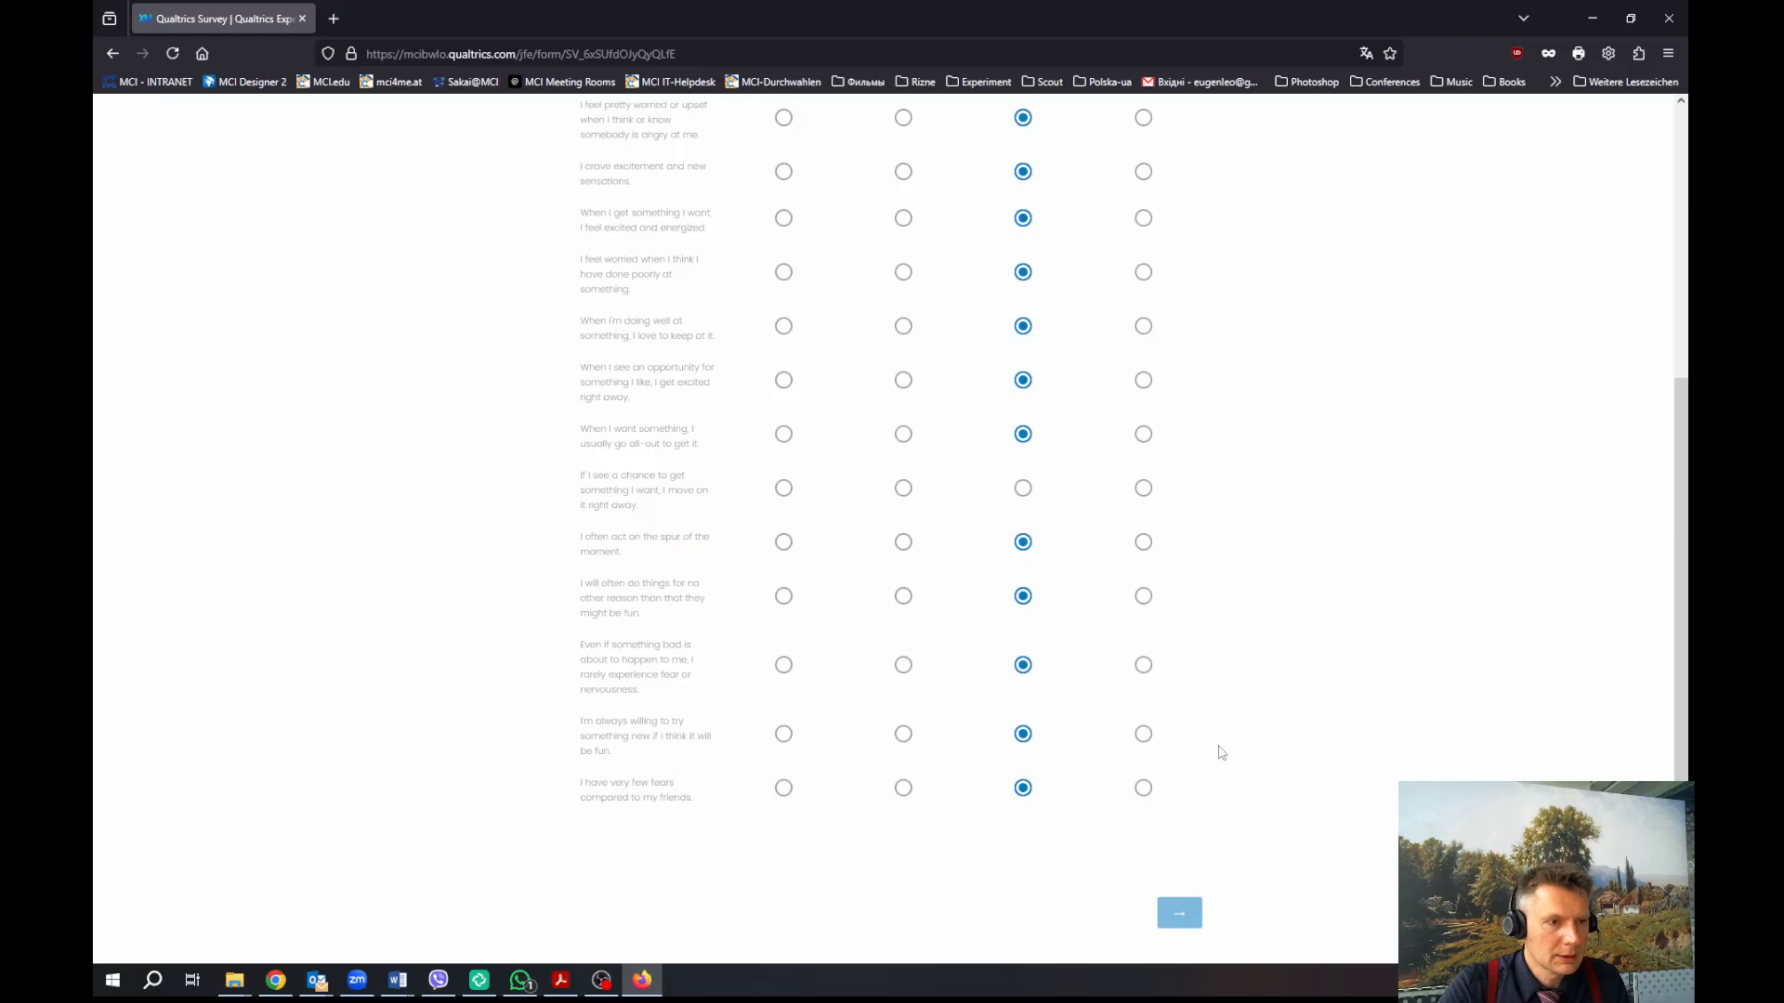
{"action": "scroll", "coordinate": [1096, 594], "scroll_direction": "down", "scroll_amount": 5}
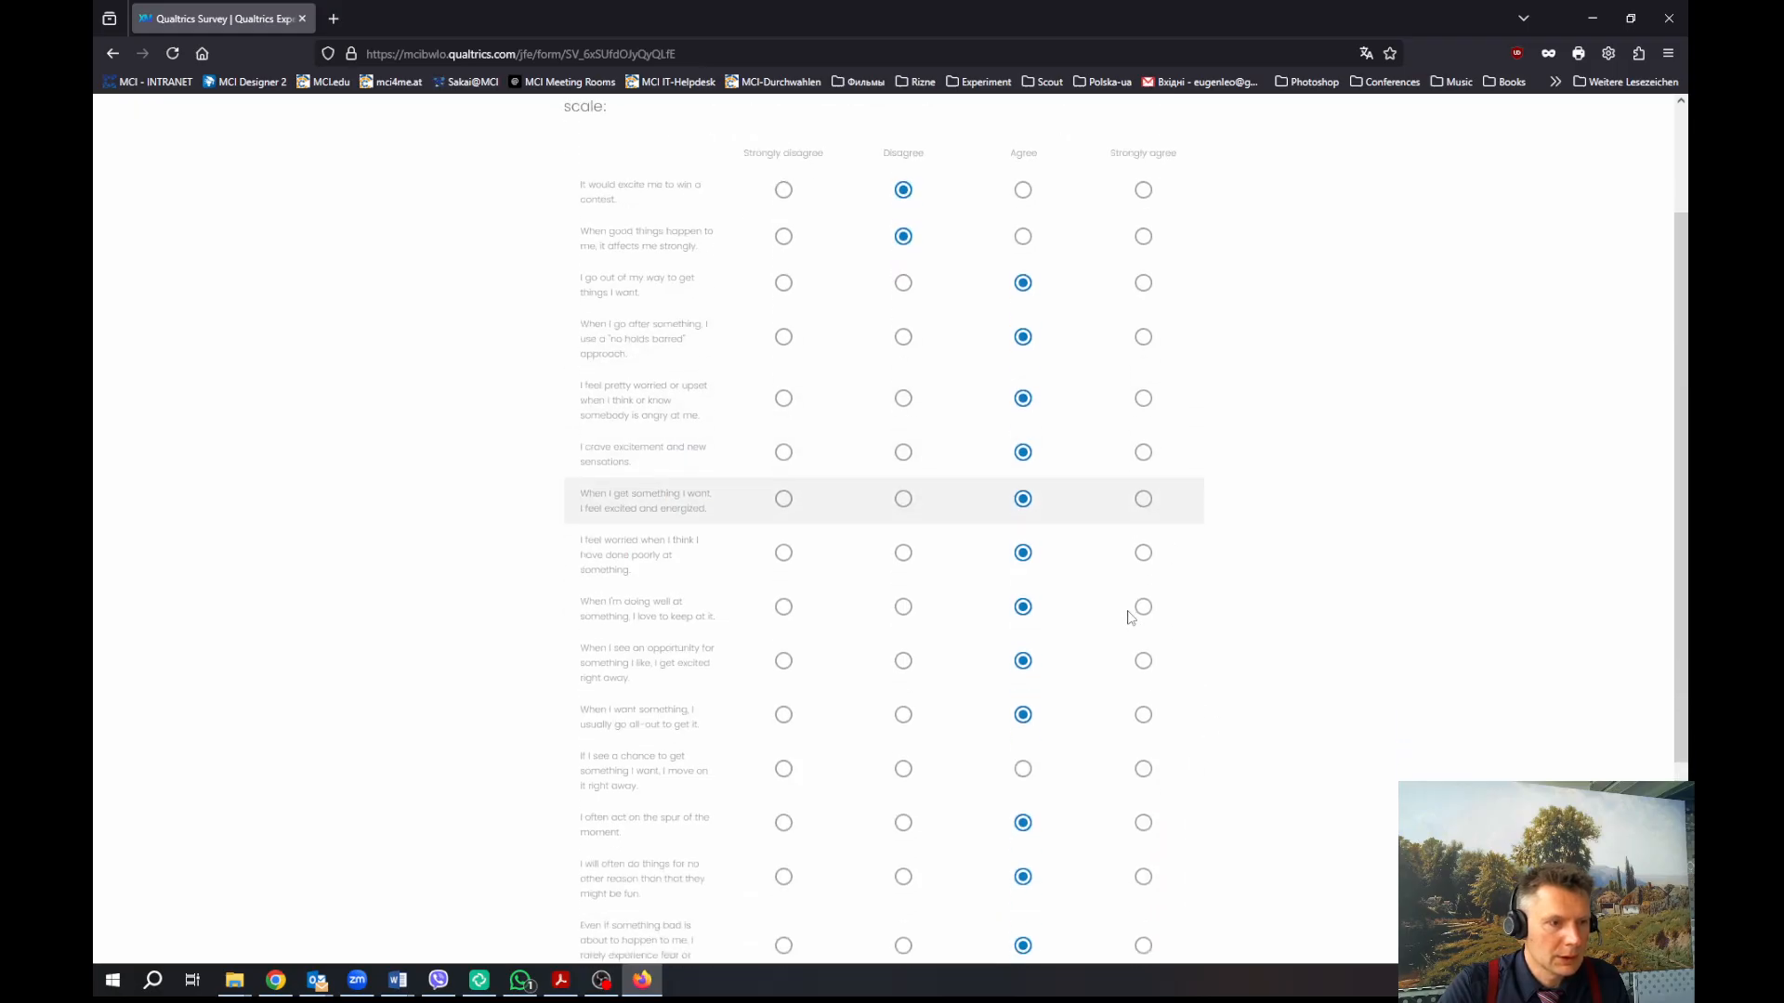
{"action": "left_click", "coordinate": [1048, 641]}
{"action": "scroll", "coordinate": [1273, 639], "scroll_direction": "up", "scroll_amount": 8}
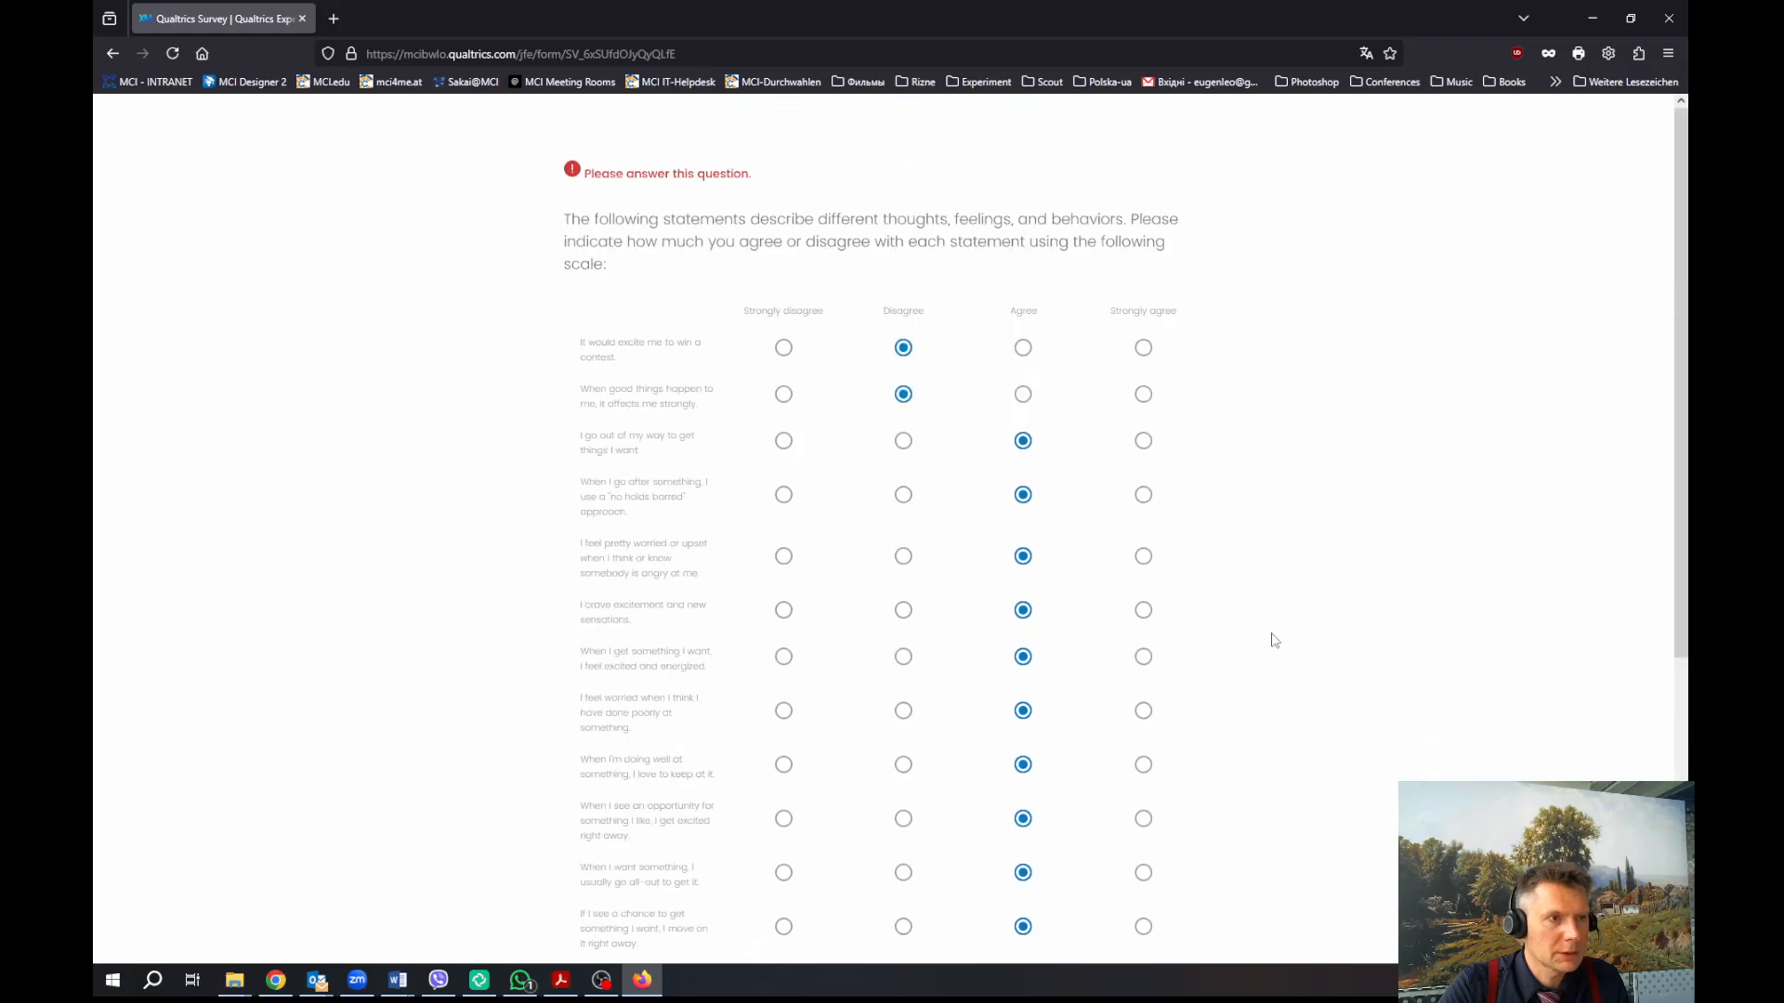
{"action": "scroll", "coordinate": [1273, 639], "scroll_direction": "down", "scroll_amount": 9}
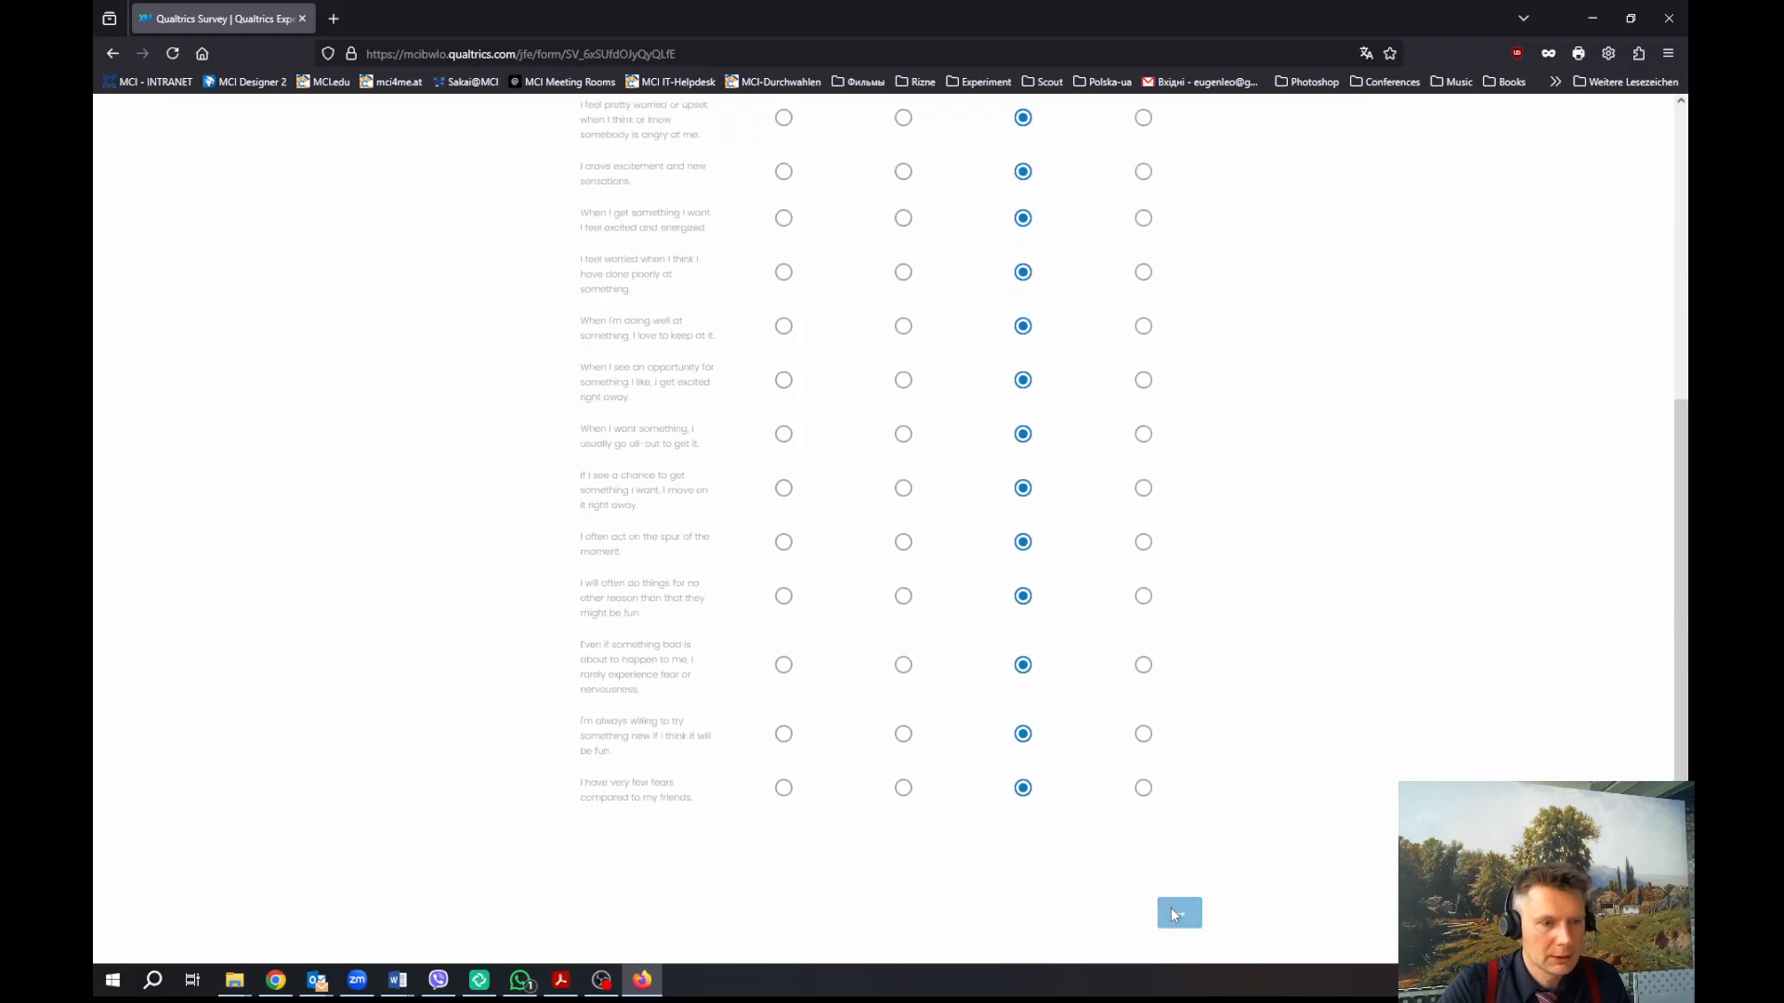
{"action": "left_click", "coordinate": [1178, 913]}
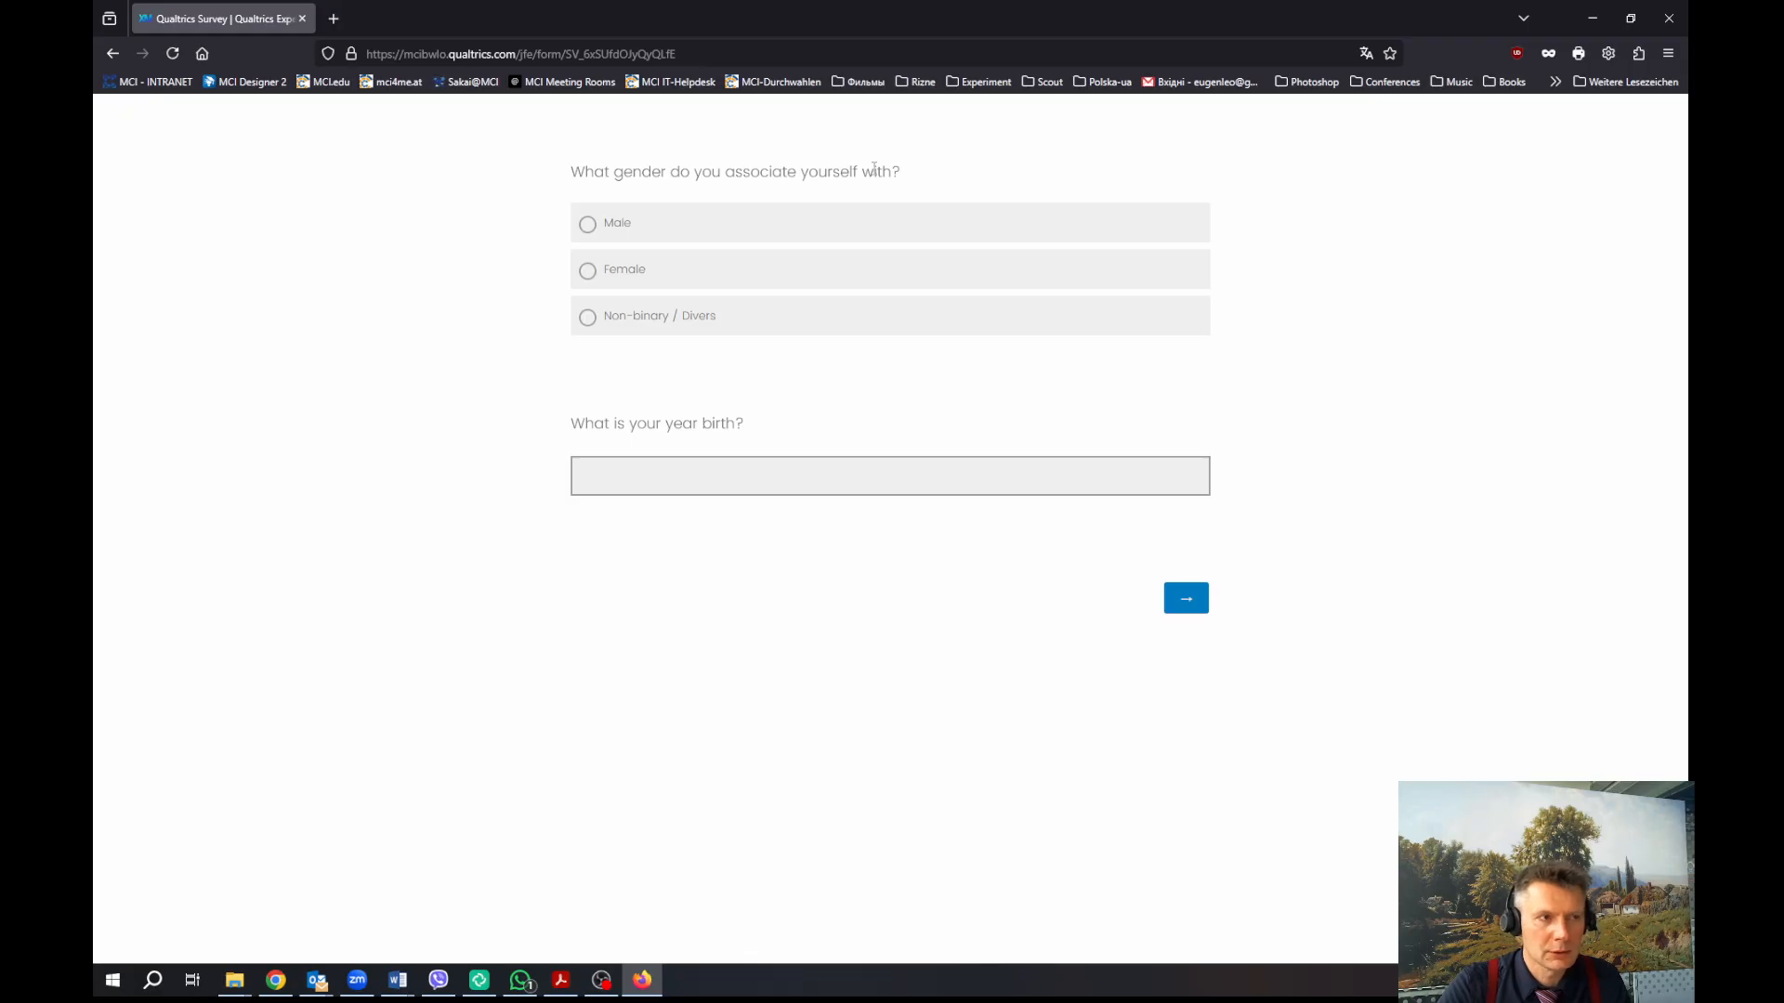
Test the birth-year validation by submitting 2009 and 1920, both outside the 1935–2007 range
{"action": "left_click", "coordinate": [792, 477]}
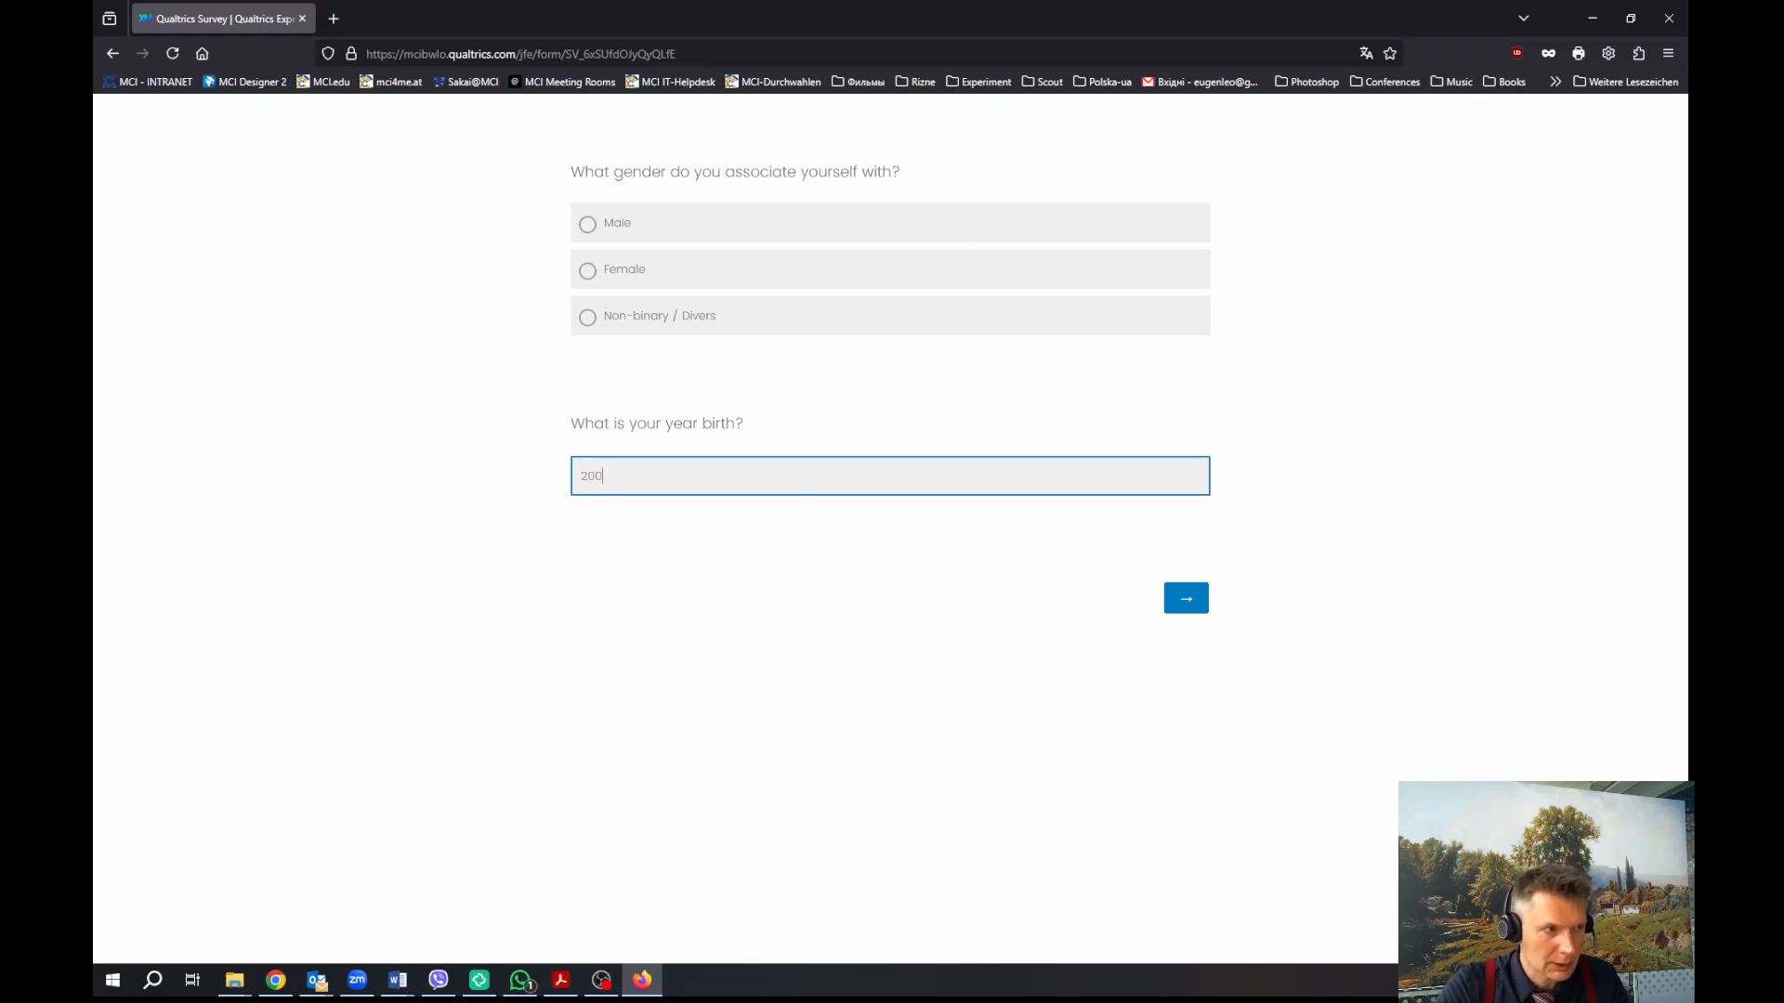
{"action": "left_click", "coordinate": [1182, 597]}
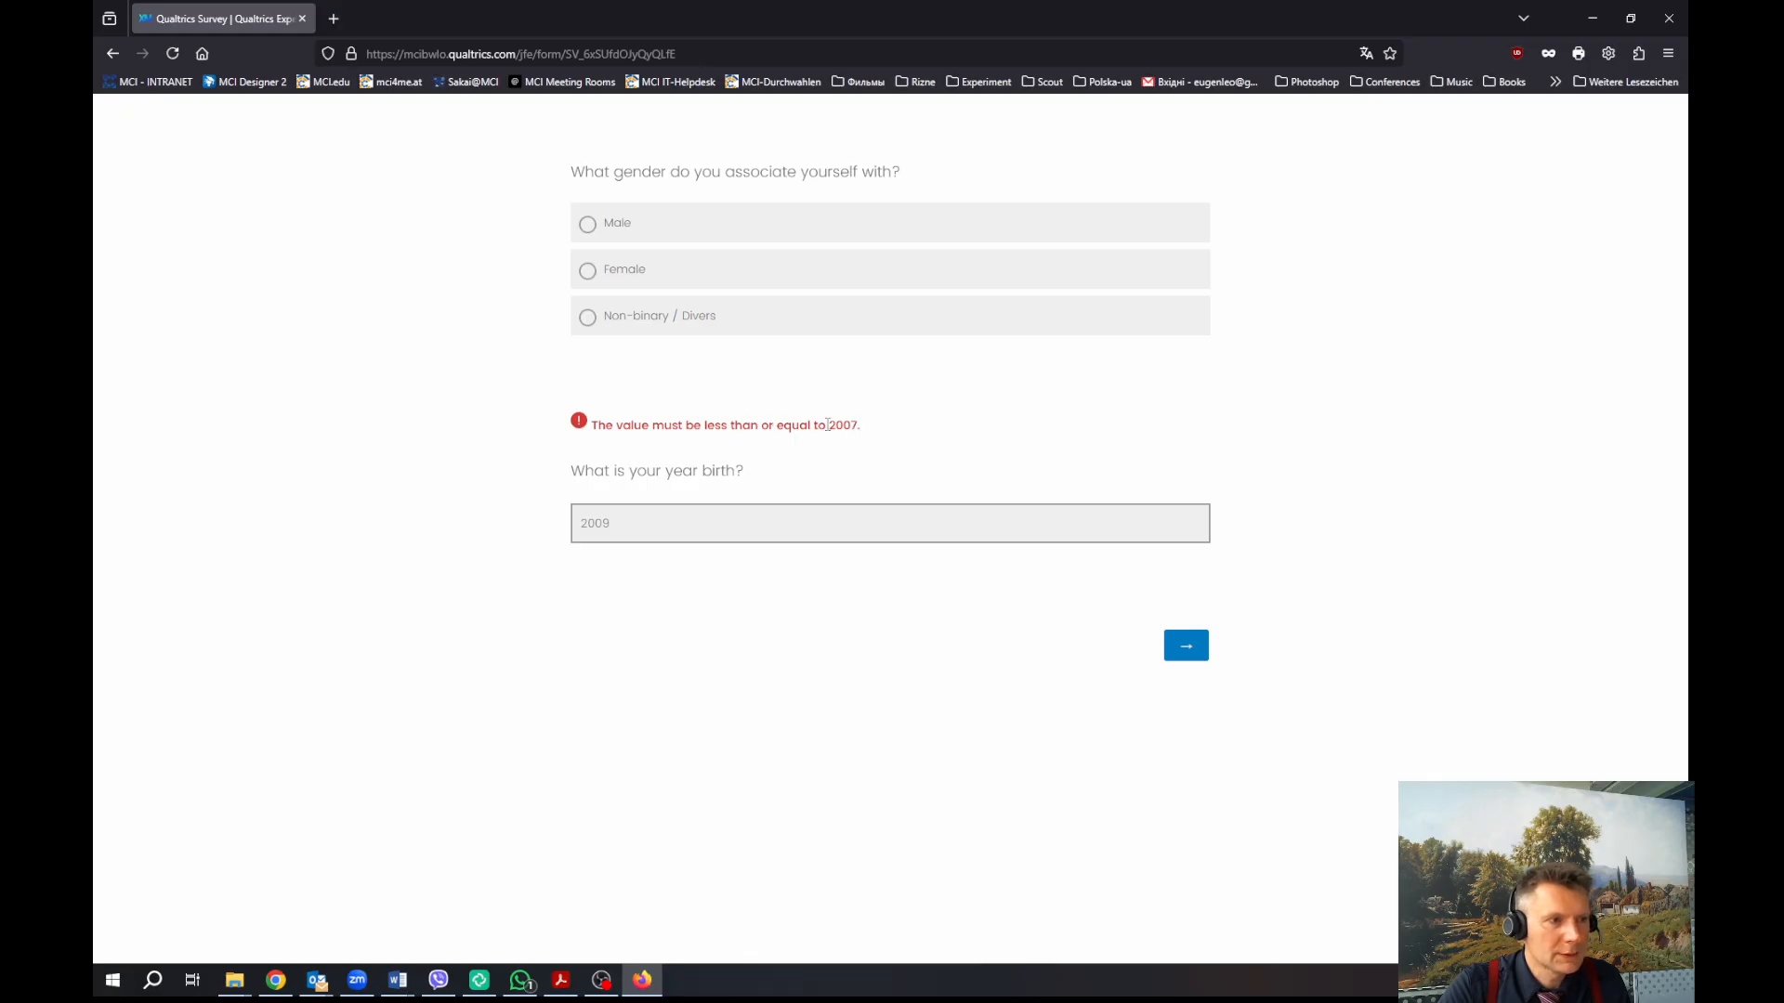
{"action": "left_click_drag", "start_coordinate": [632, 518], "coordinate": [553, 523]}
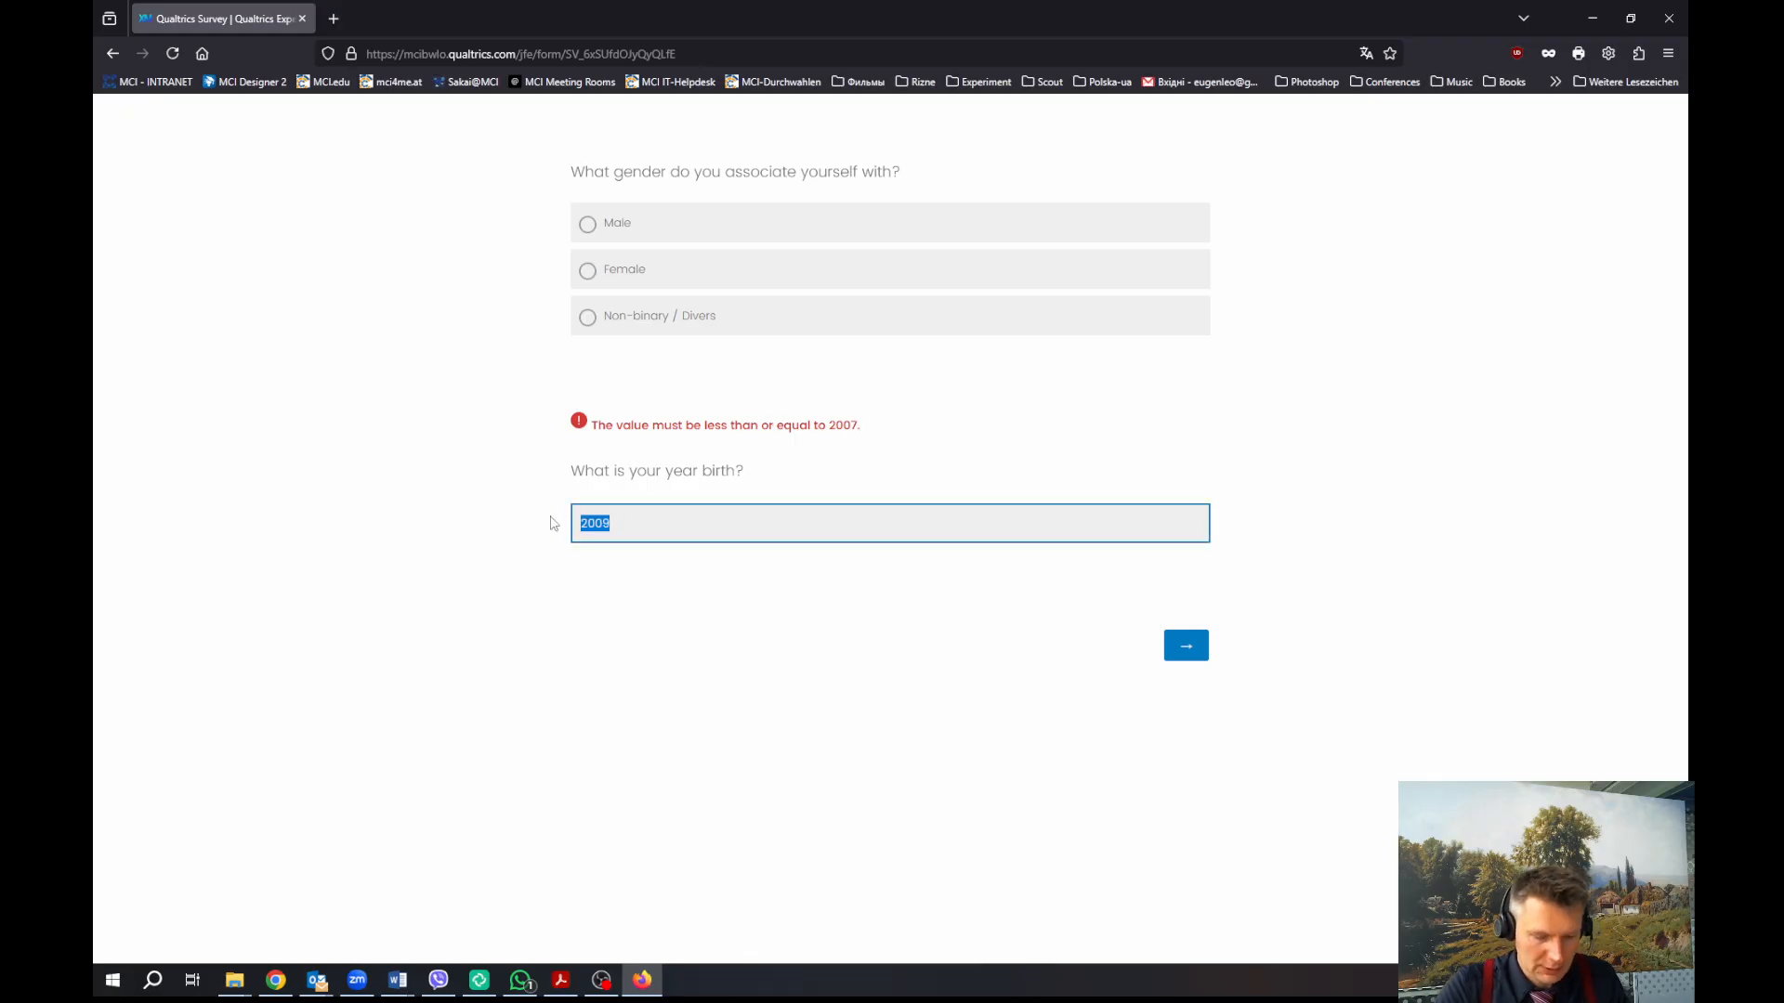
{"action": "type", "text": "19"}
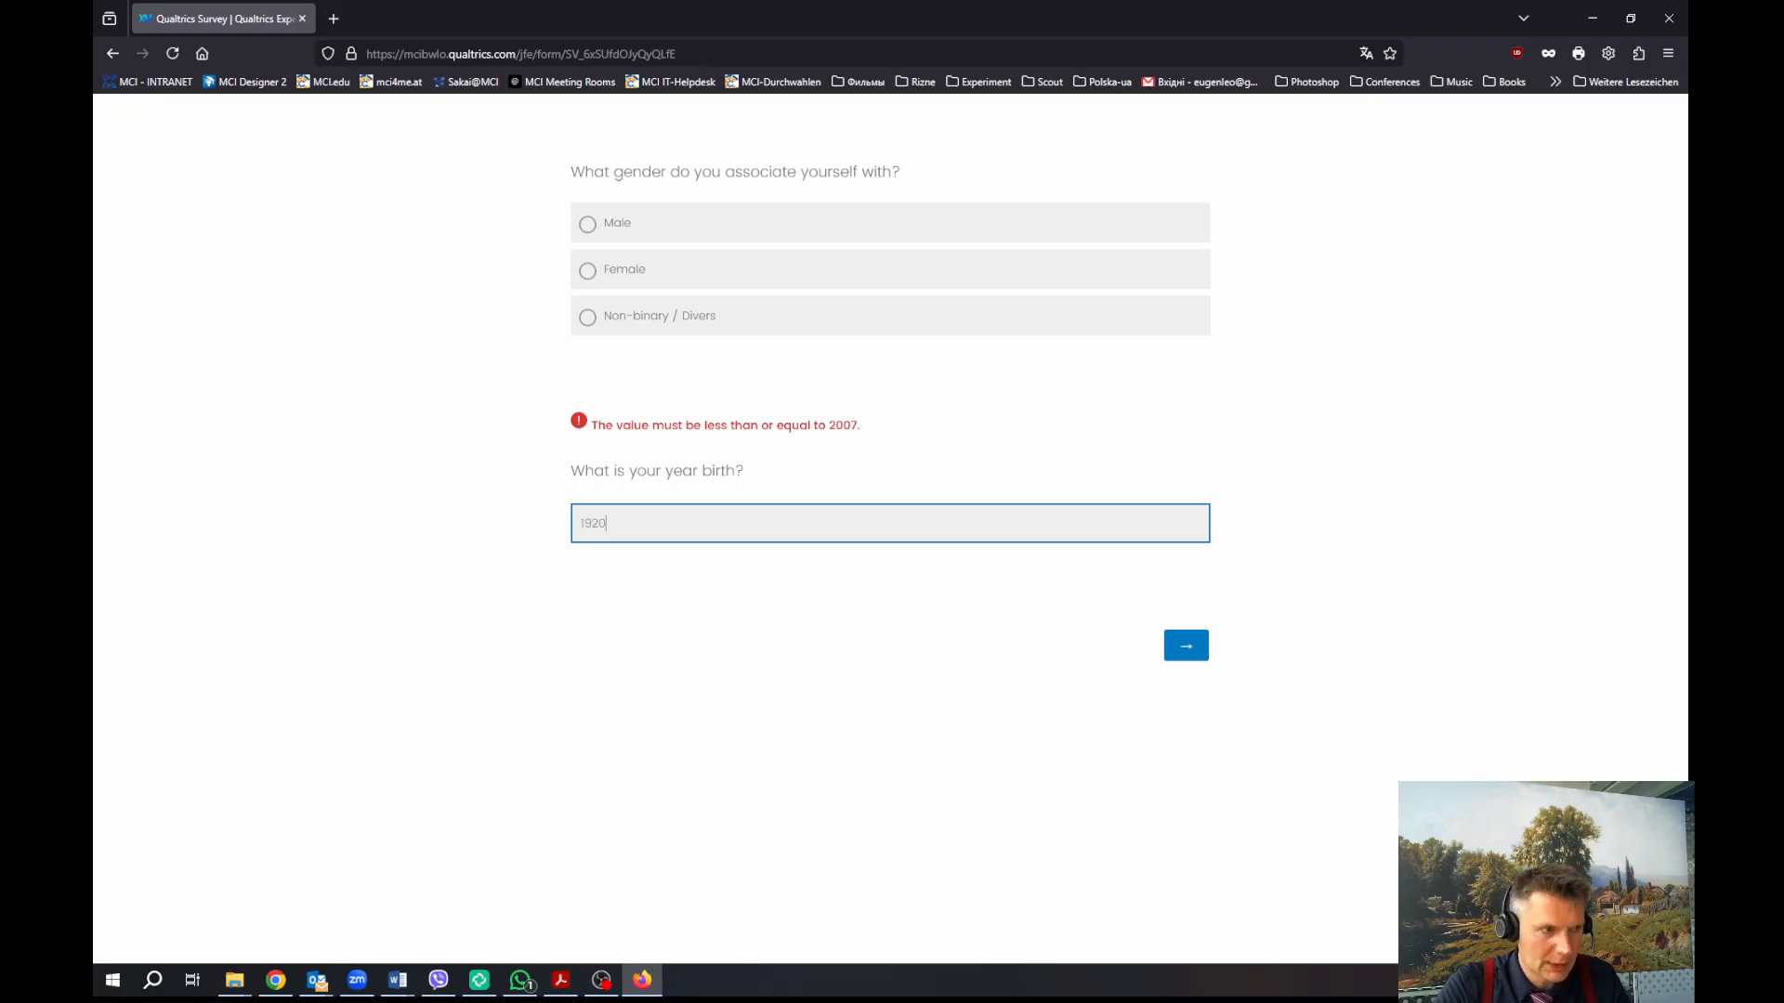
{"action": "left_click", "coordinate": [1172, 652]}
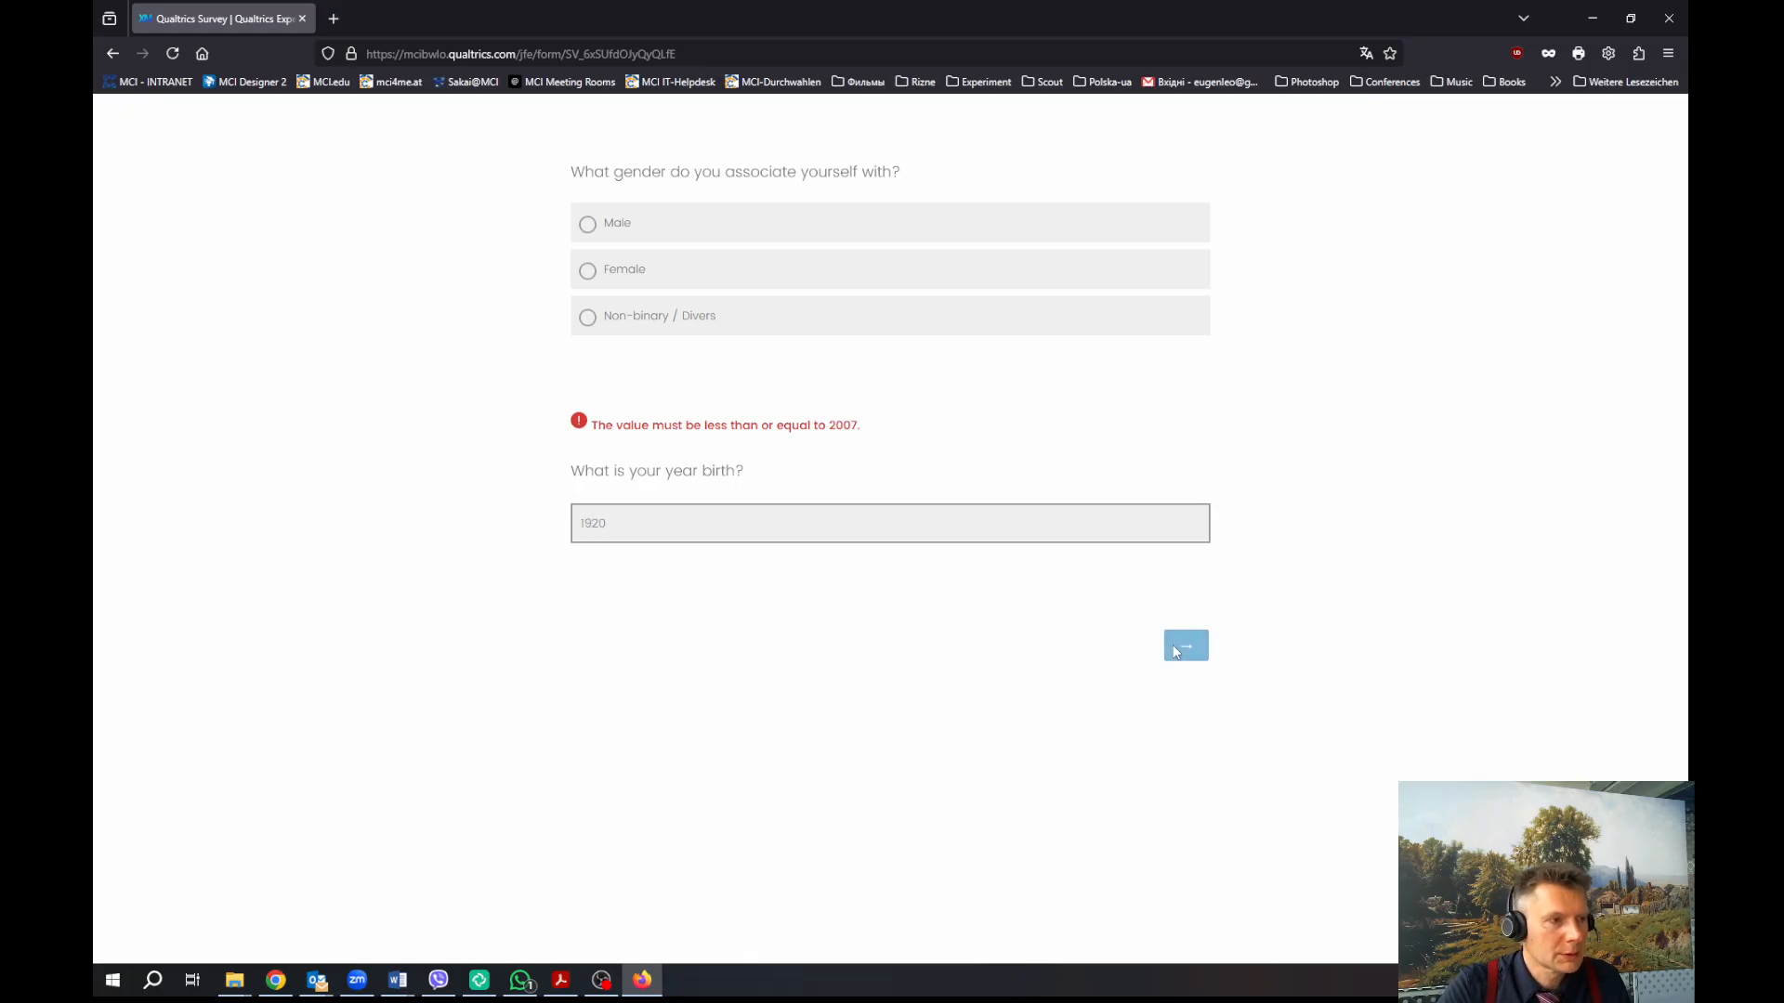
Enter the valid year 1935 and continue, then close Firefox and return to the Chrome survey editor
{"action": "left_click", "coordinate": [626, 527]}
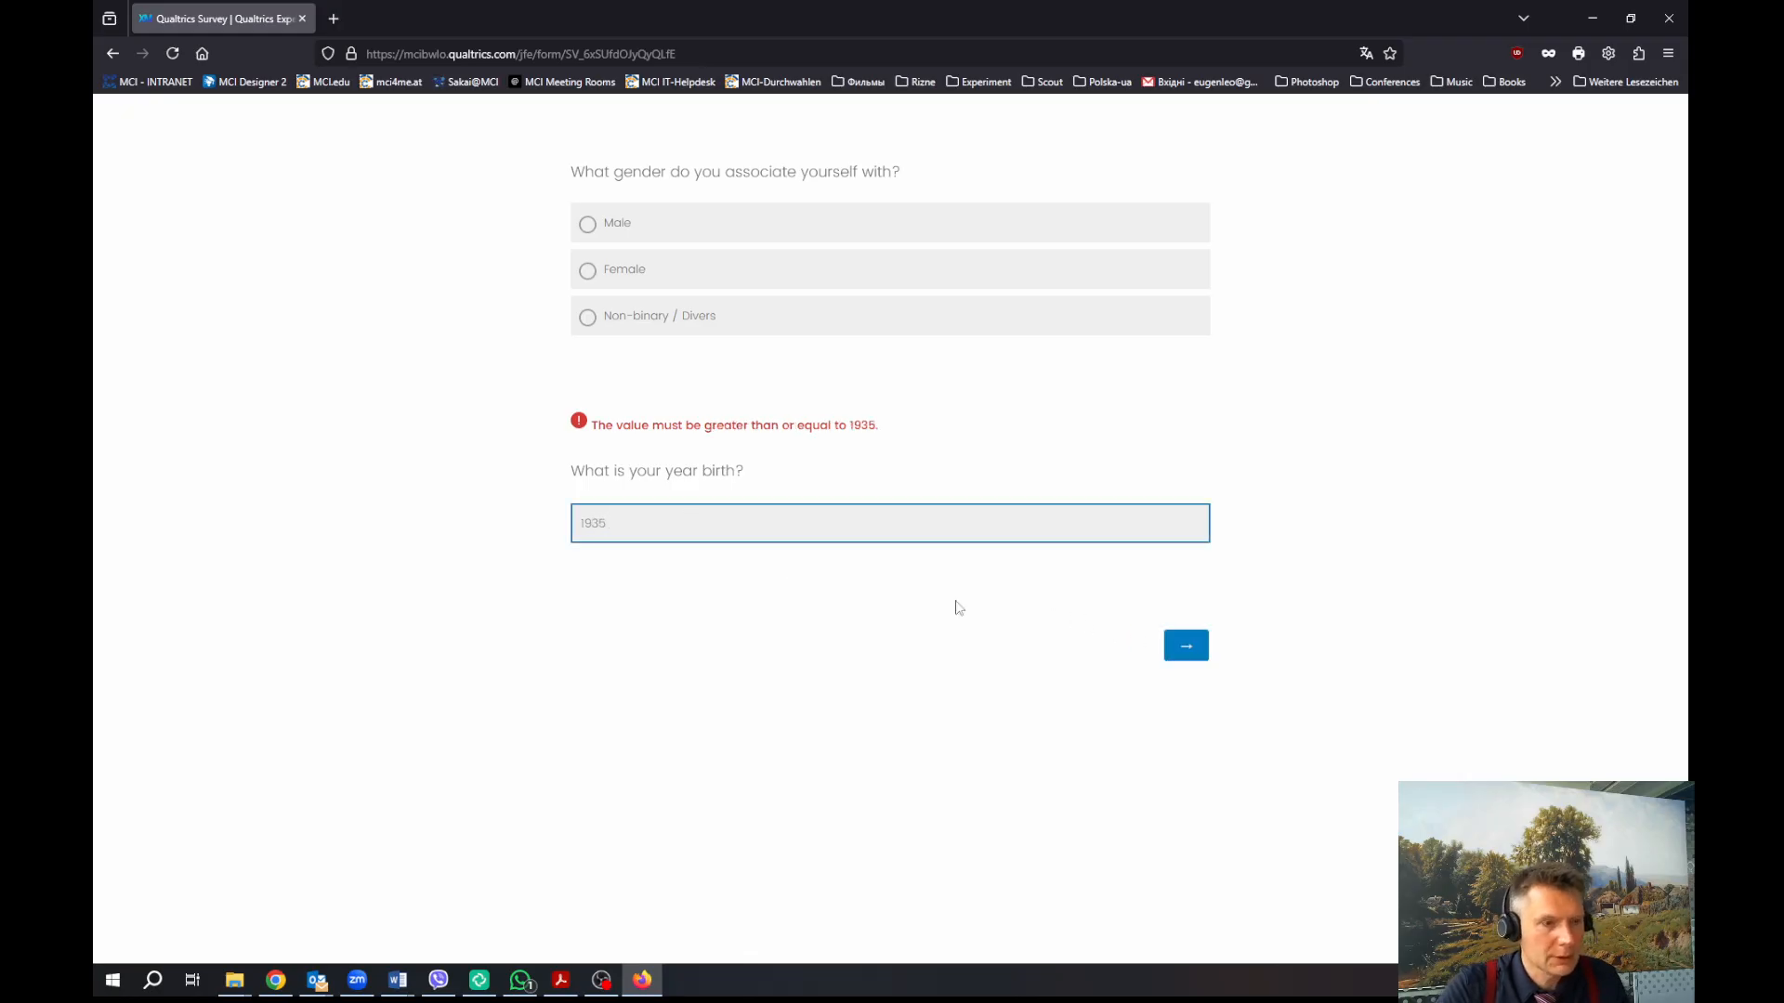
{"action": "left_click", "coordinate": [1181, 645]}
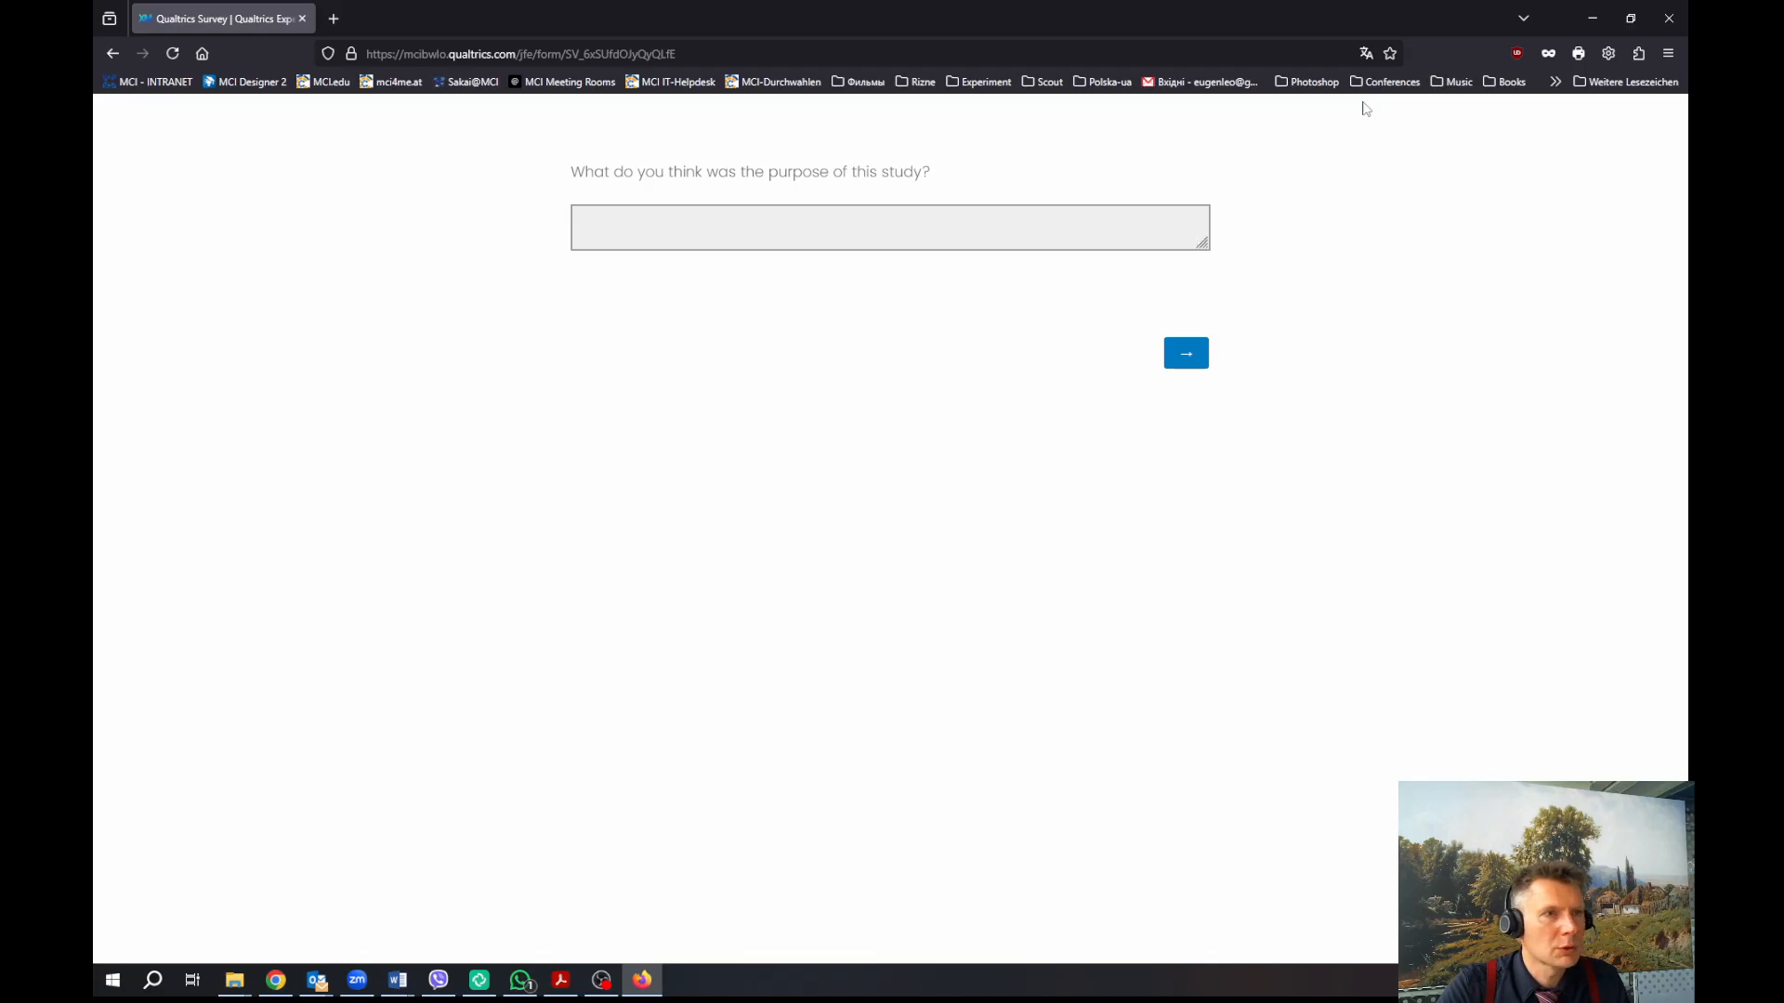
{"action": "left_click", "coordinate": [1669, 19]}
{"action": "left_click", "coordinate": [137, 120]}
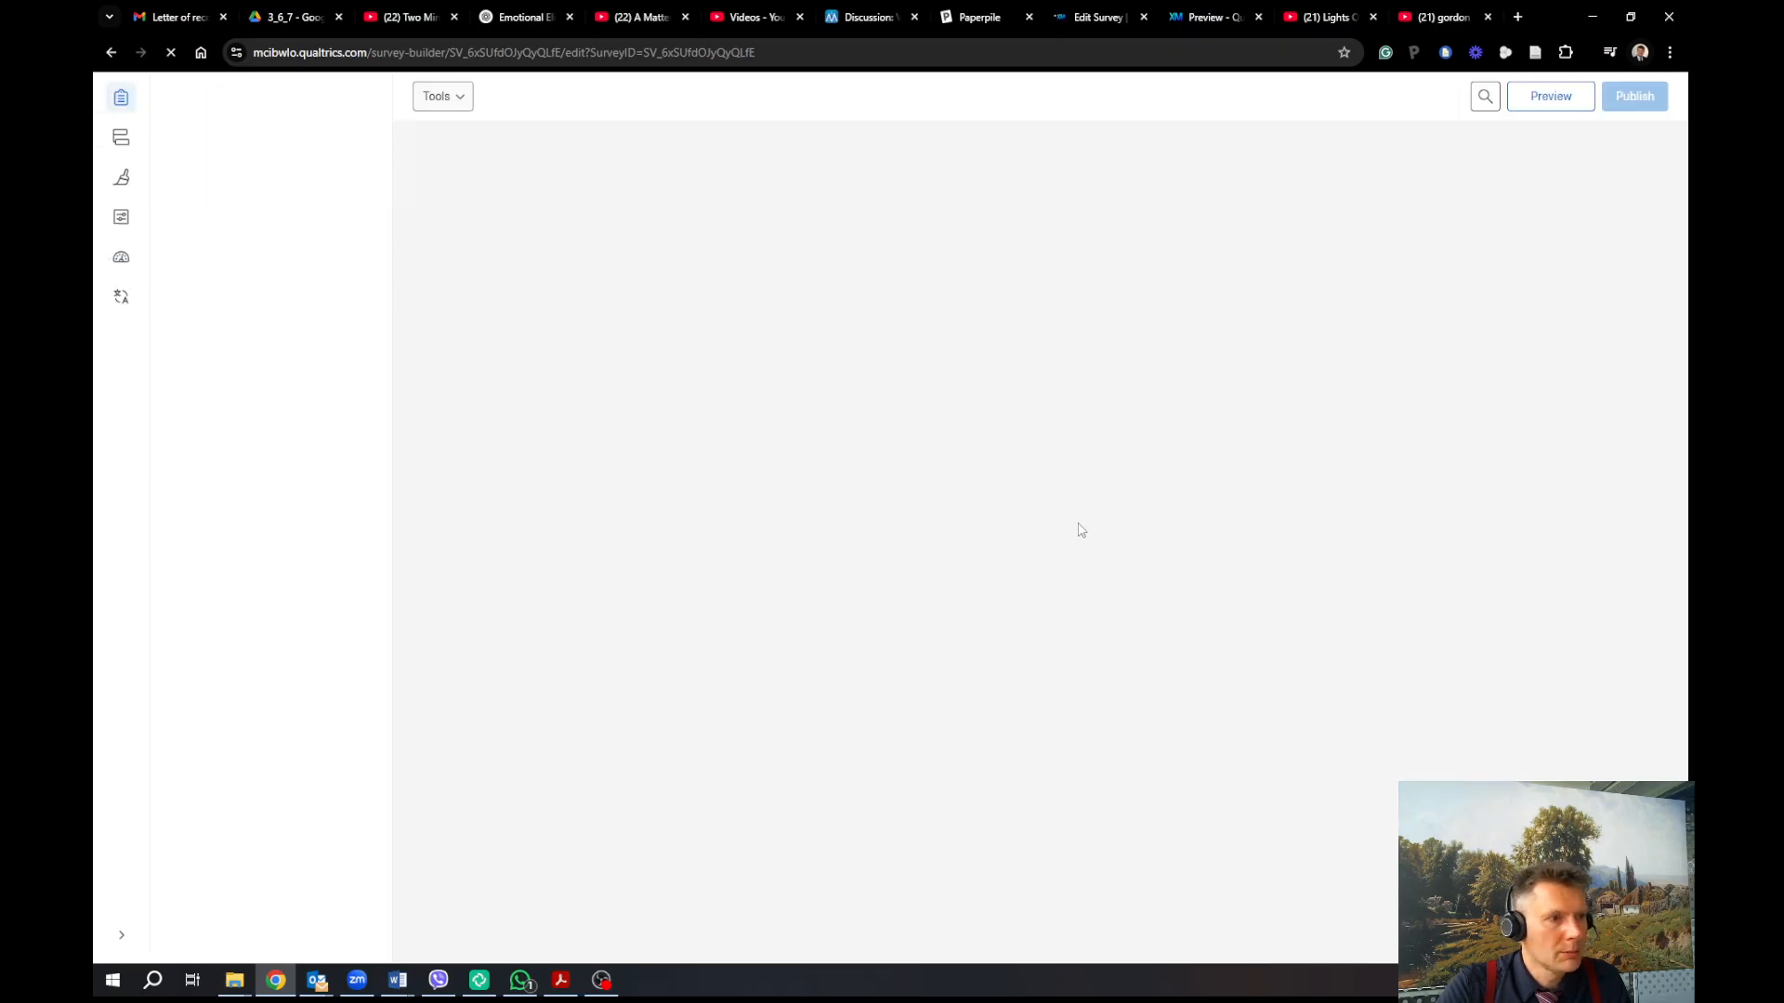
Change Q12's text type to Essay text box and bring up the Publish survey dialog
{"action": "scroll", "coordinate": [1013, 571], "scroll_direction": "down", "scroll_amount": 15}
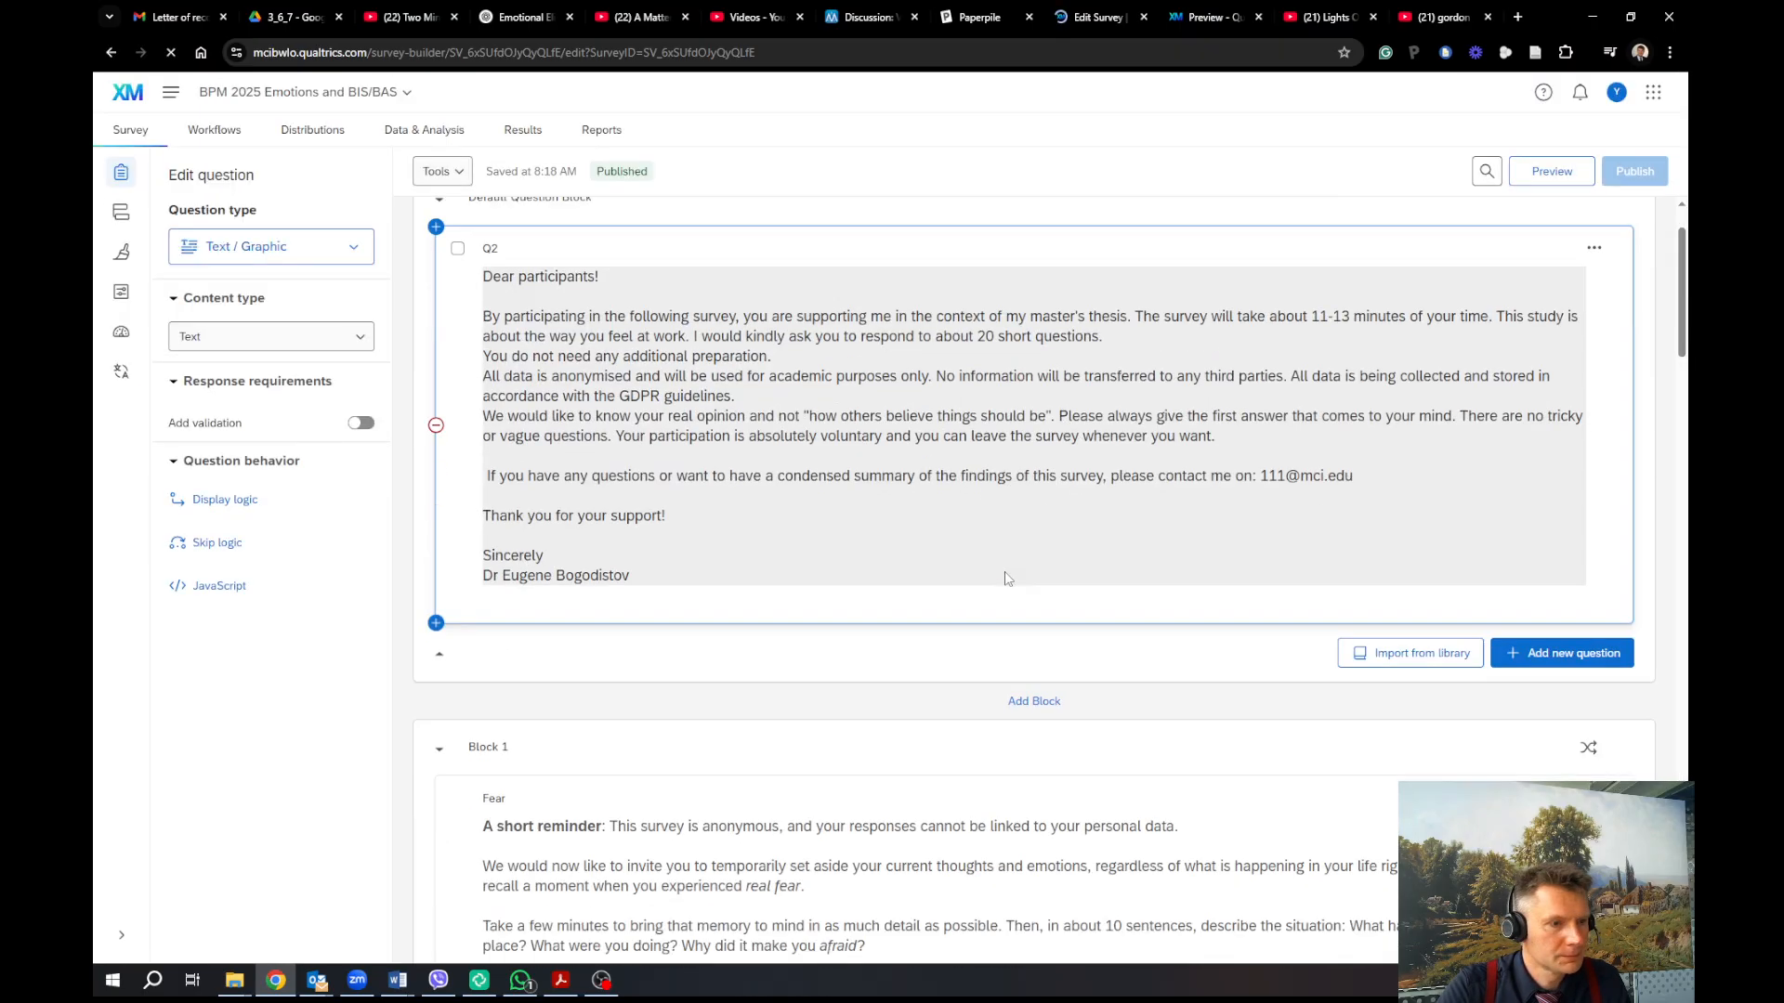
{"action": "scroll", "coordinate": [1004, 578], "scroll_direction": "down", "scroll_amount": 10}
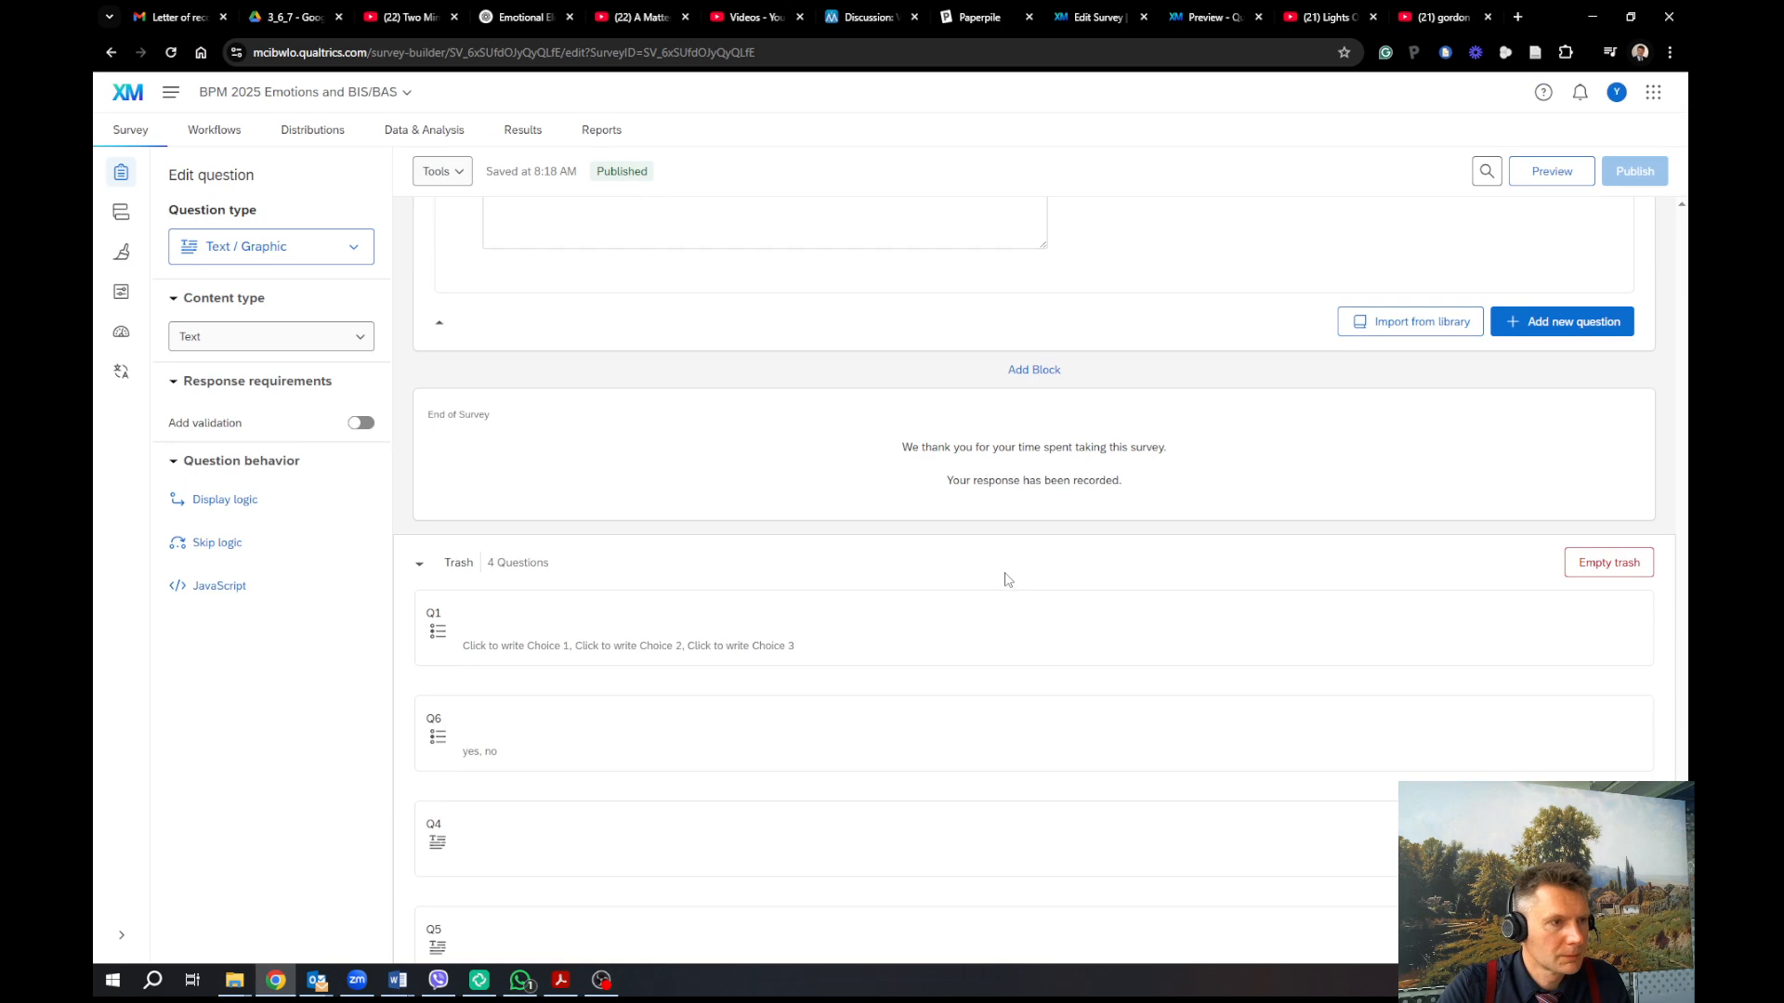
{"action": "scroll", "coordinate": [1005, 580], "scroll_direction": "up", "scroll_amount": 5}
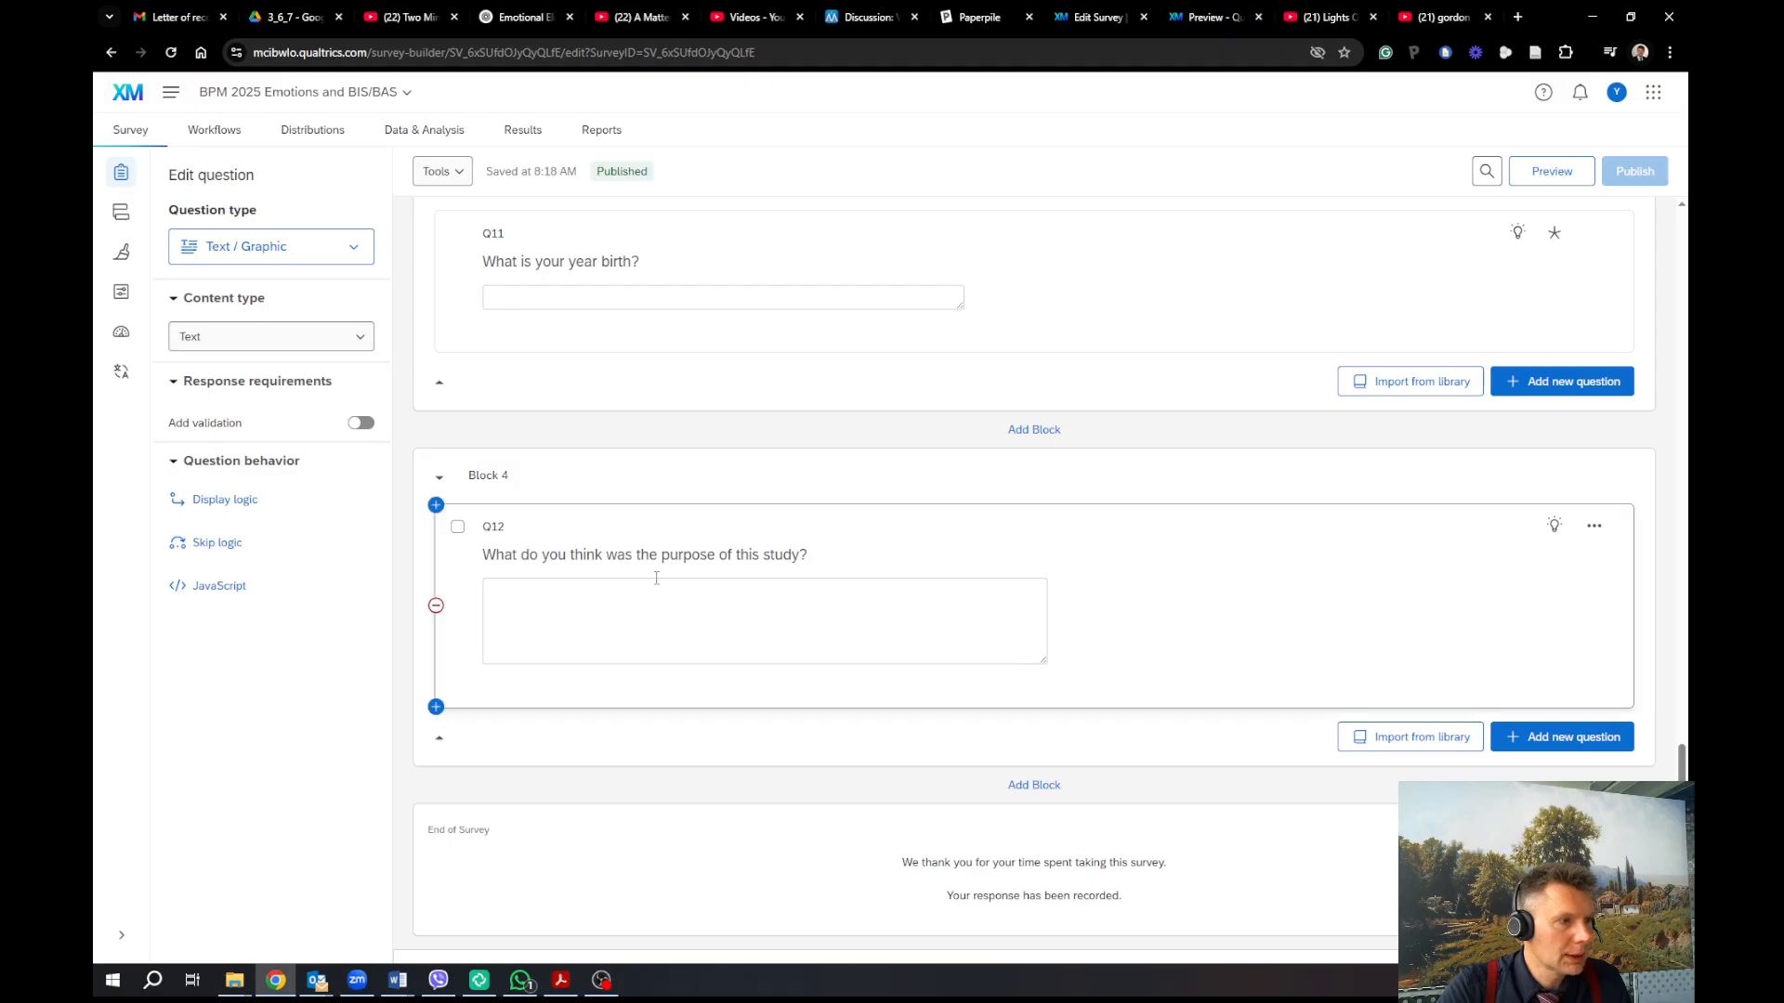
{"action": "left_click", "coordinate": [657, 581]}
{"action": "left_click", "coordinate": [329, 346]}
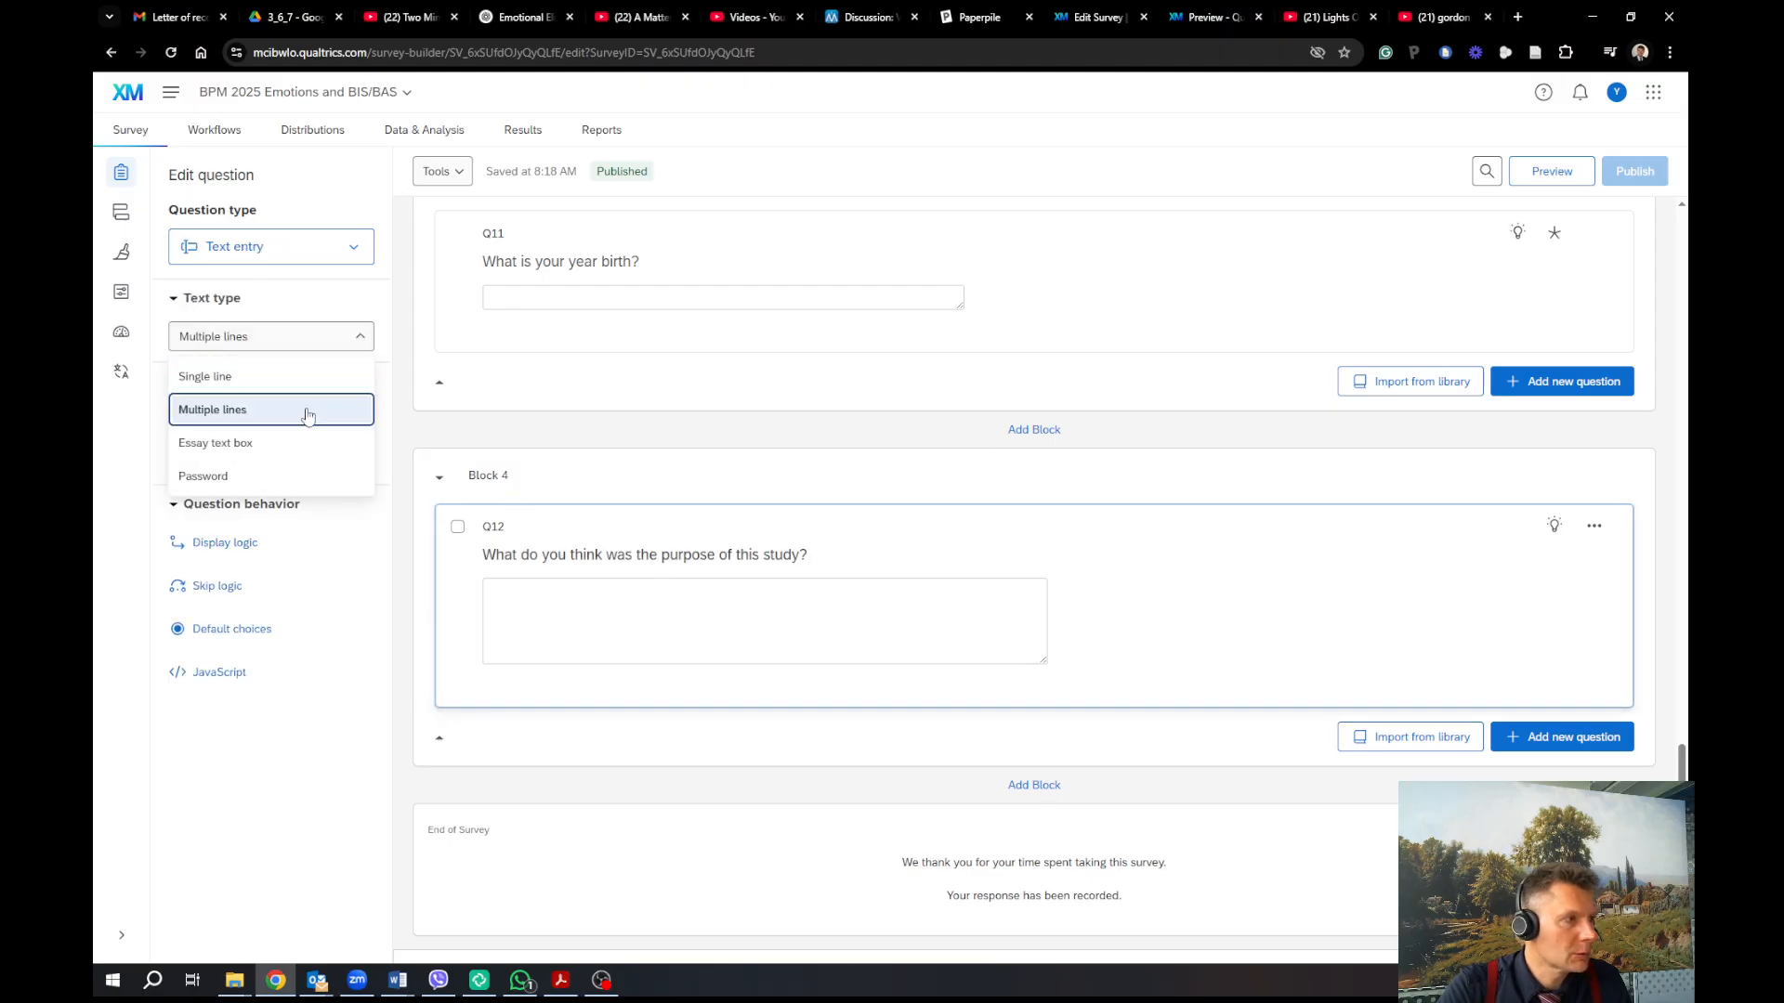
{"action": "left_click", "coordinate": [304, 457]}
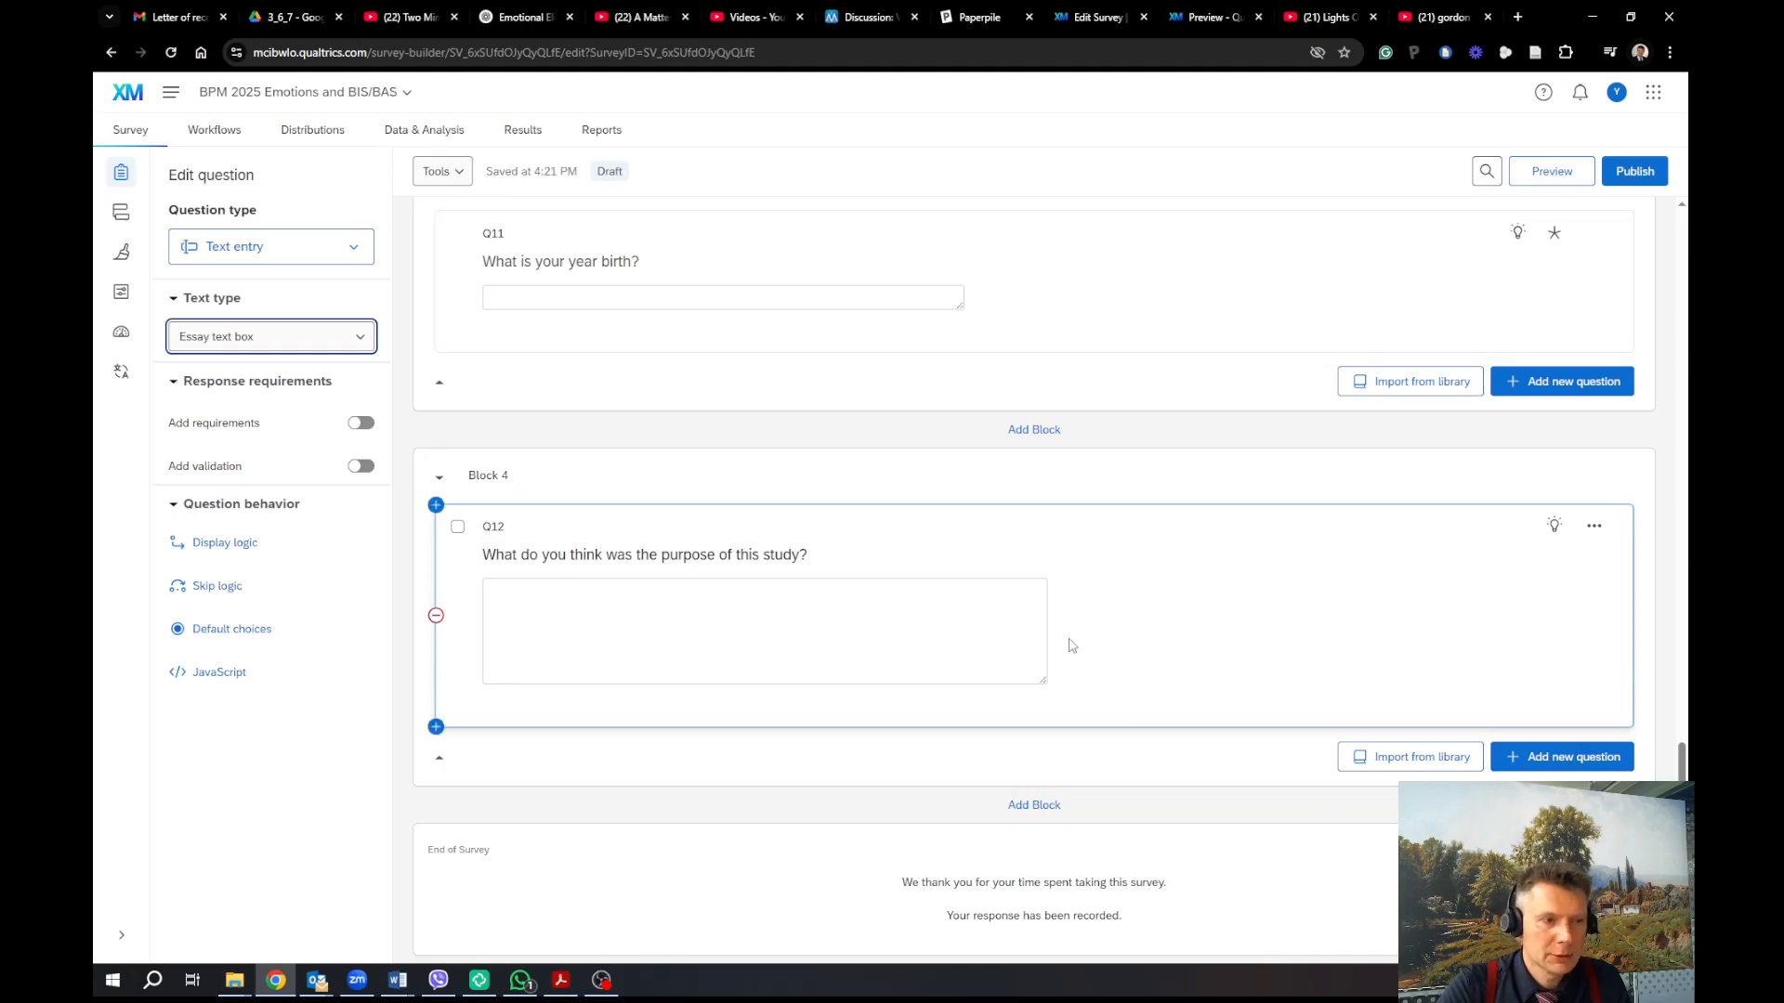
{"action": "left_click", "coordinate": [1637, 172]}
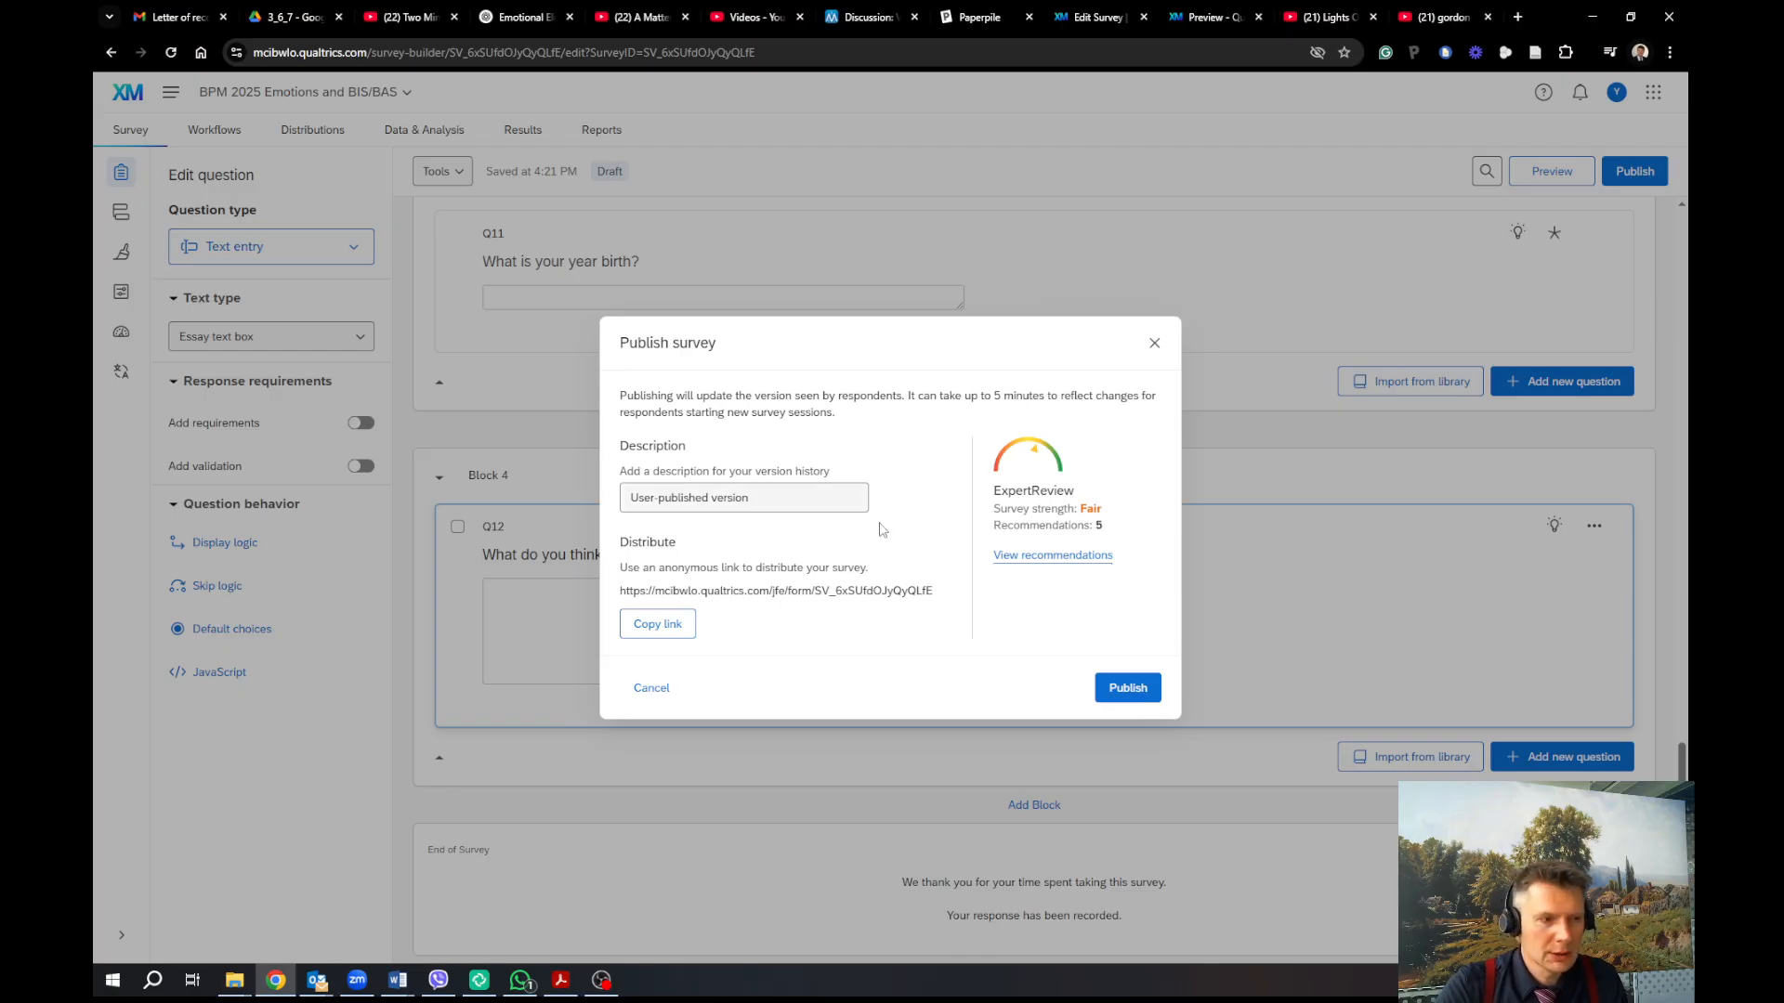
Copy the anonymous survey link and confirm publishing the updated survey
{"action": "left_click", "coordinate": [689, 631]}
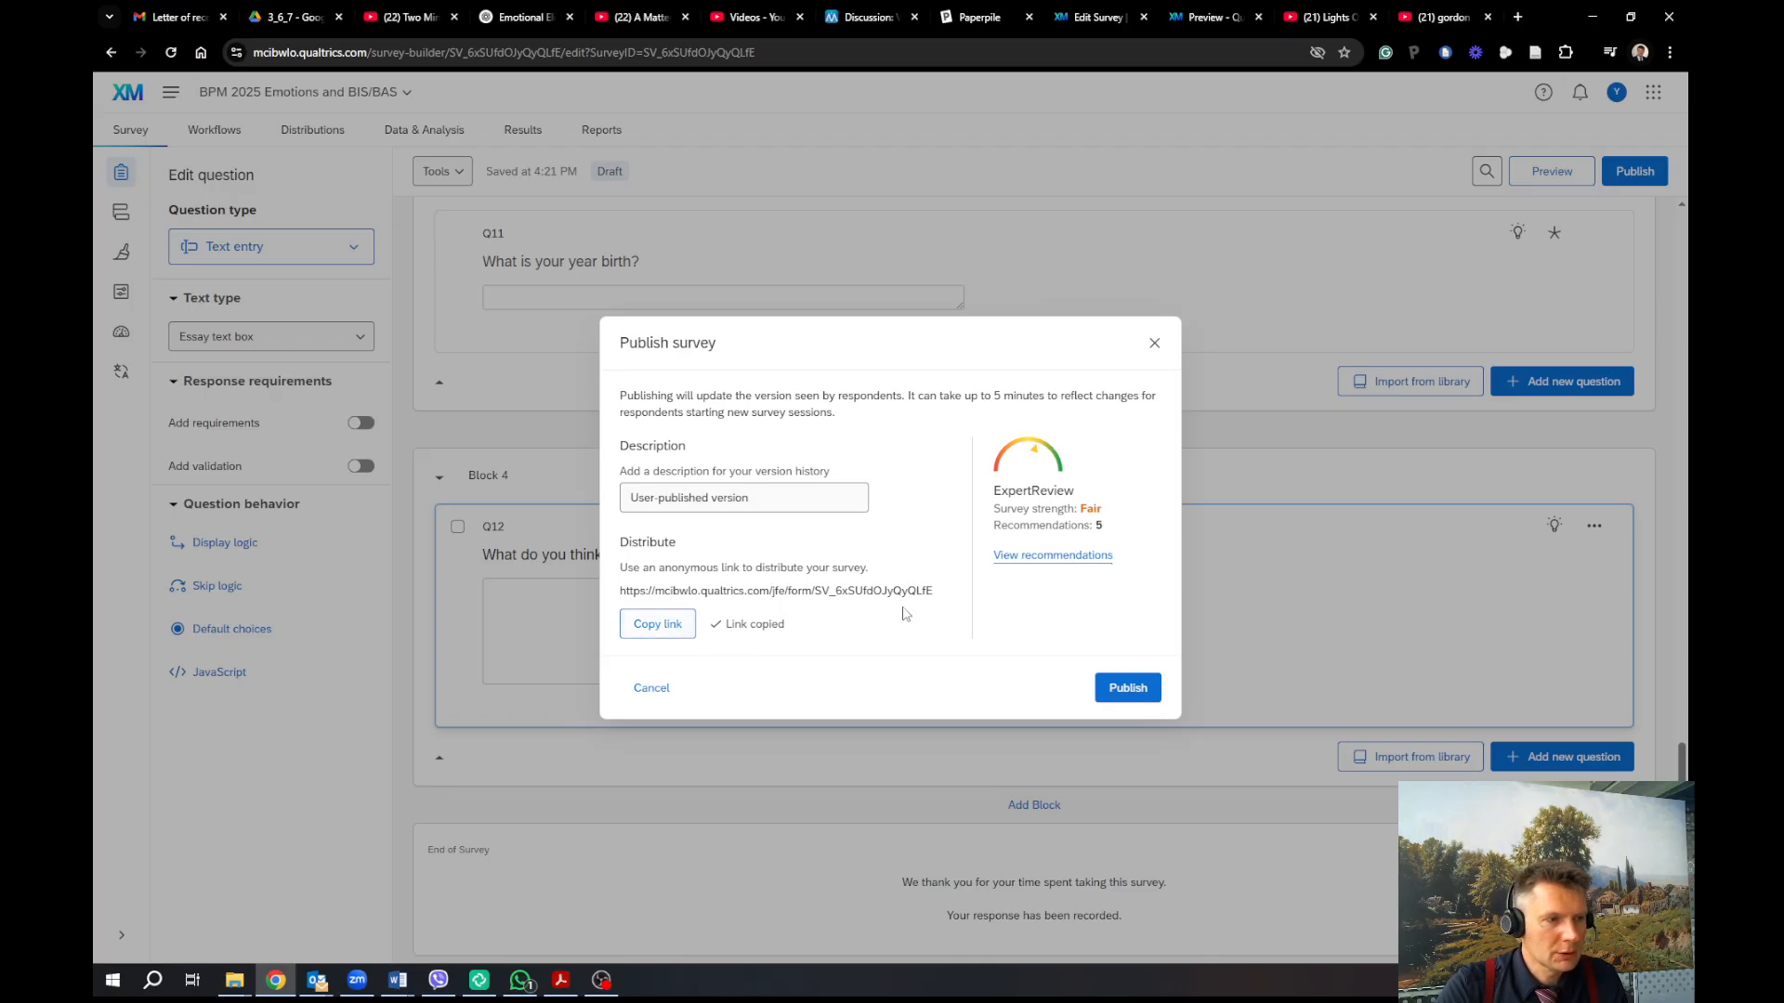
{"action": "left_click", "coordinate": [1139, 692]}
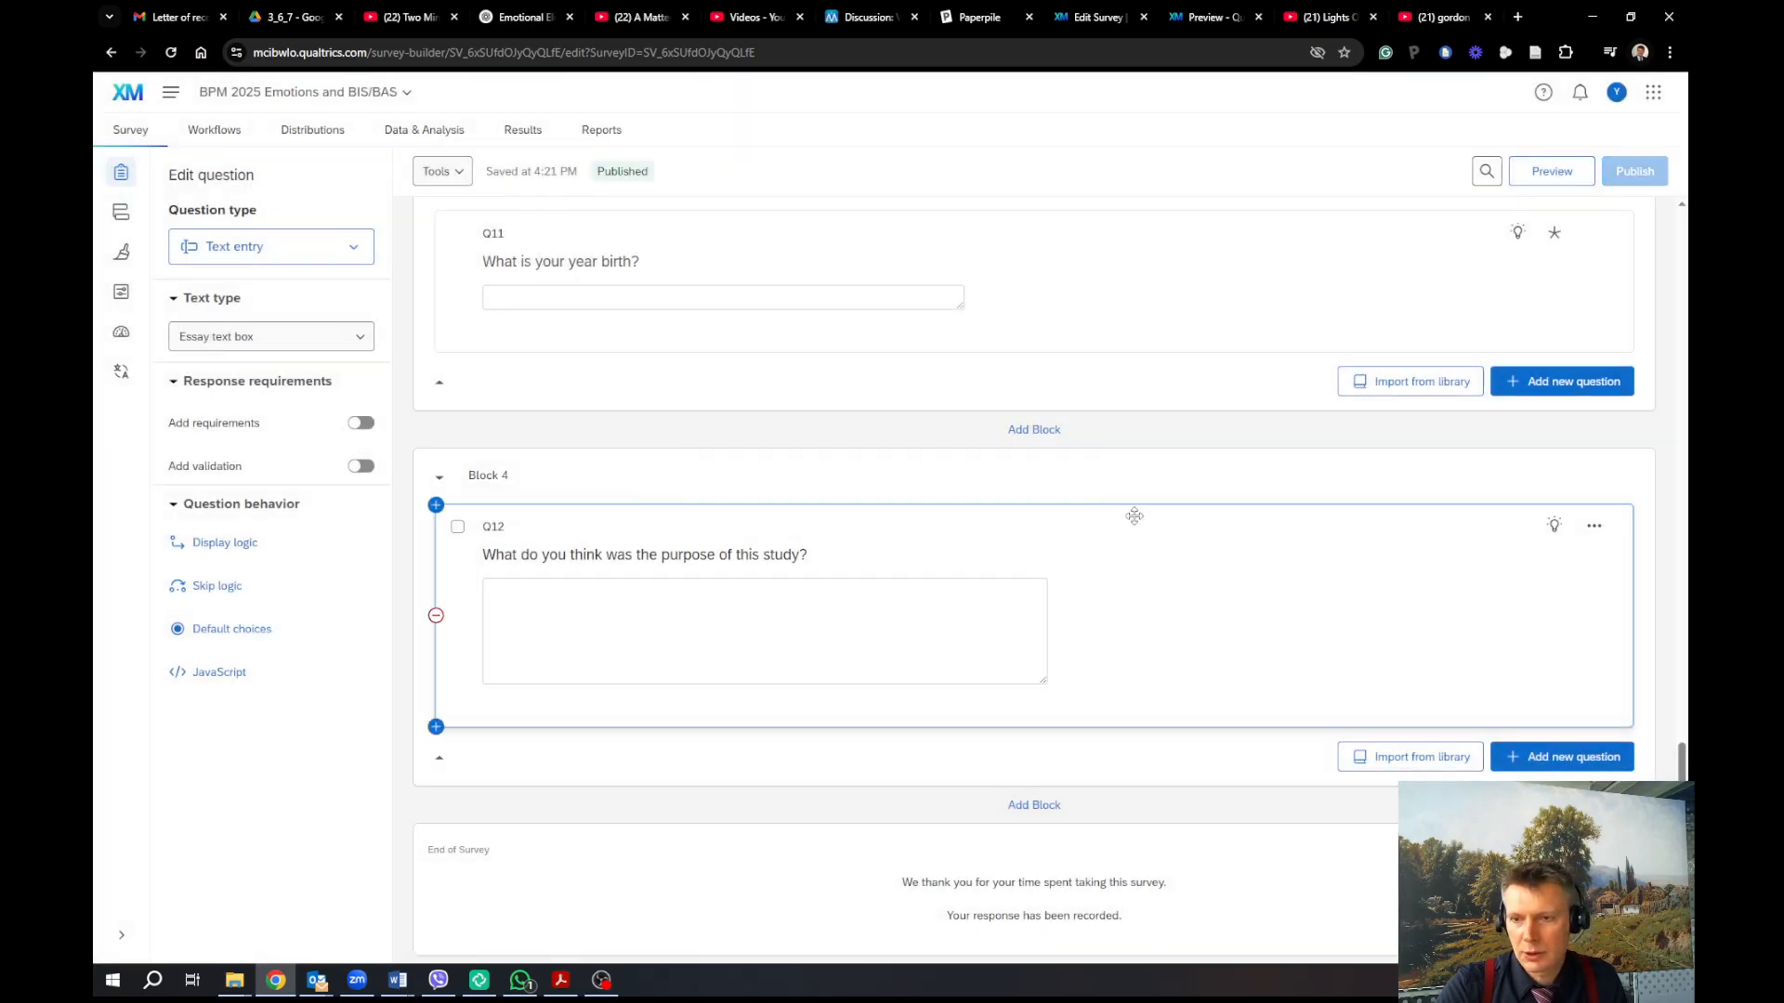